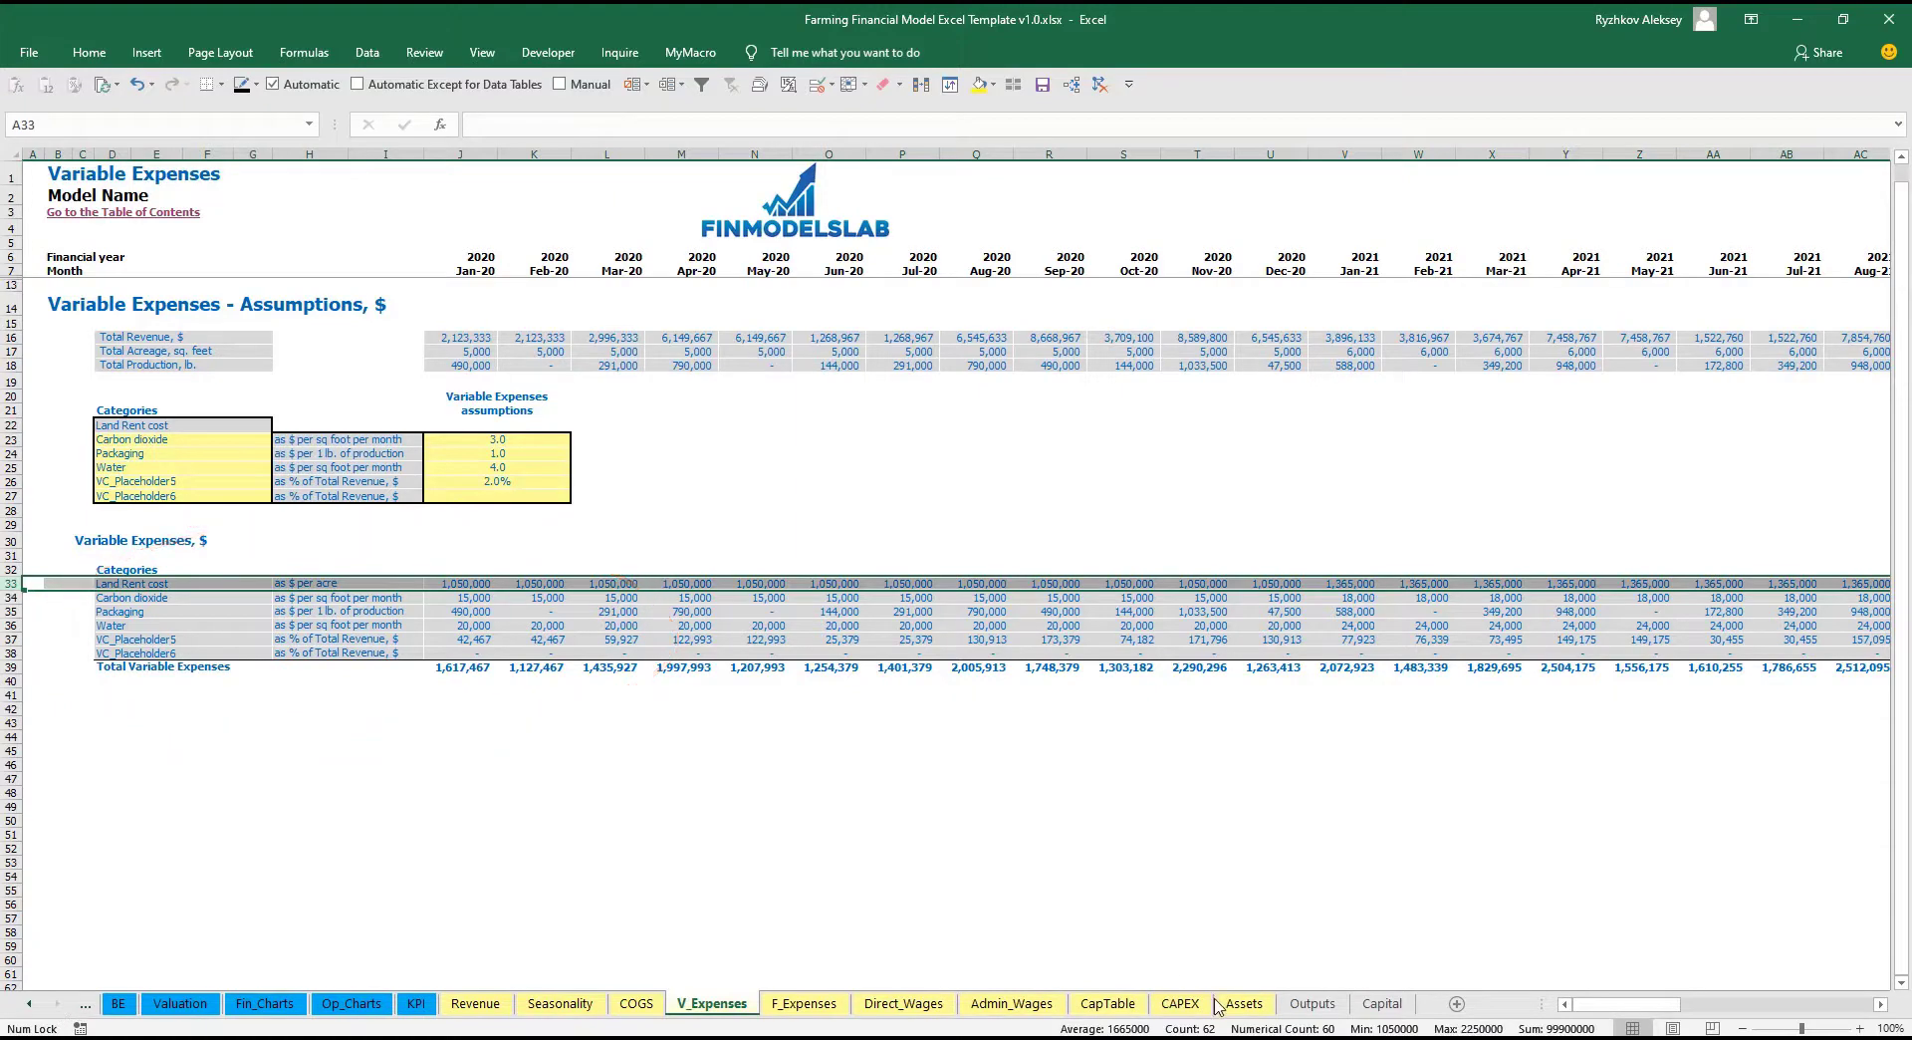
Review the Owned land row on the Assets sheet and its capital expenditure formulas for January 2020 and January 2021.
{"action": "left_click", "coordinate": [44, 380]}
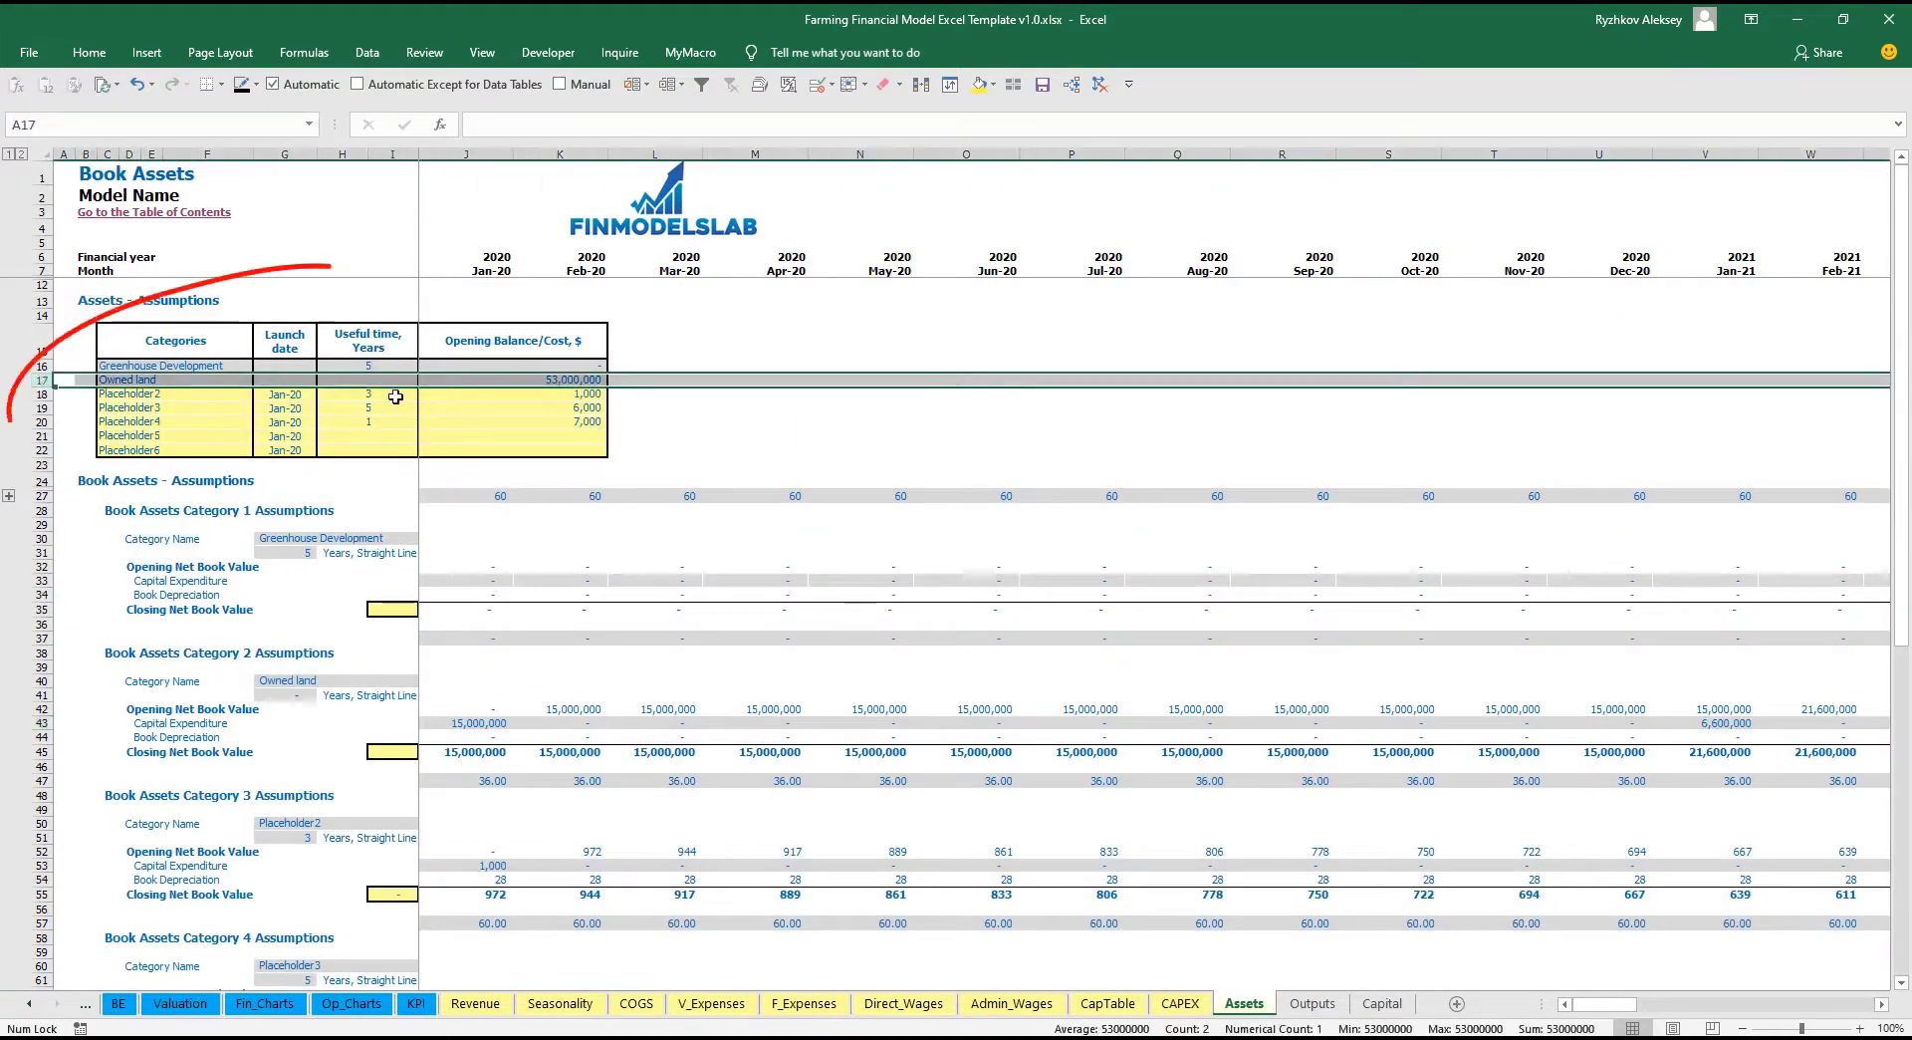
{"action": "left_click", "coordinate": [481, 722]}
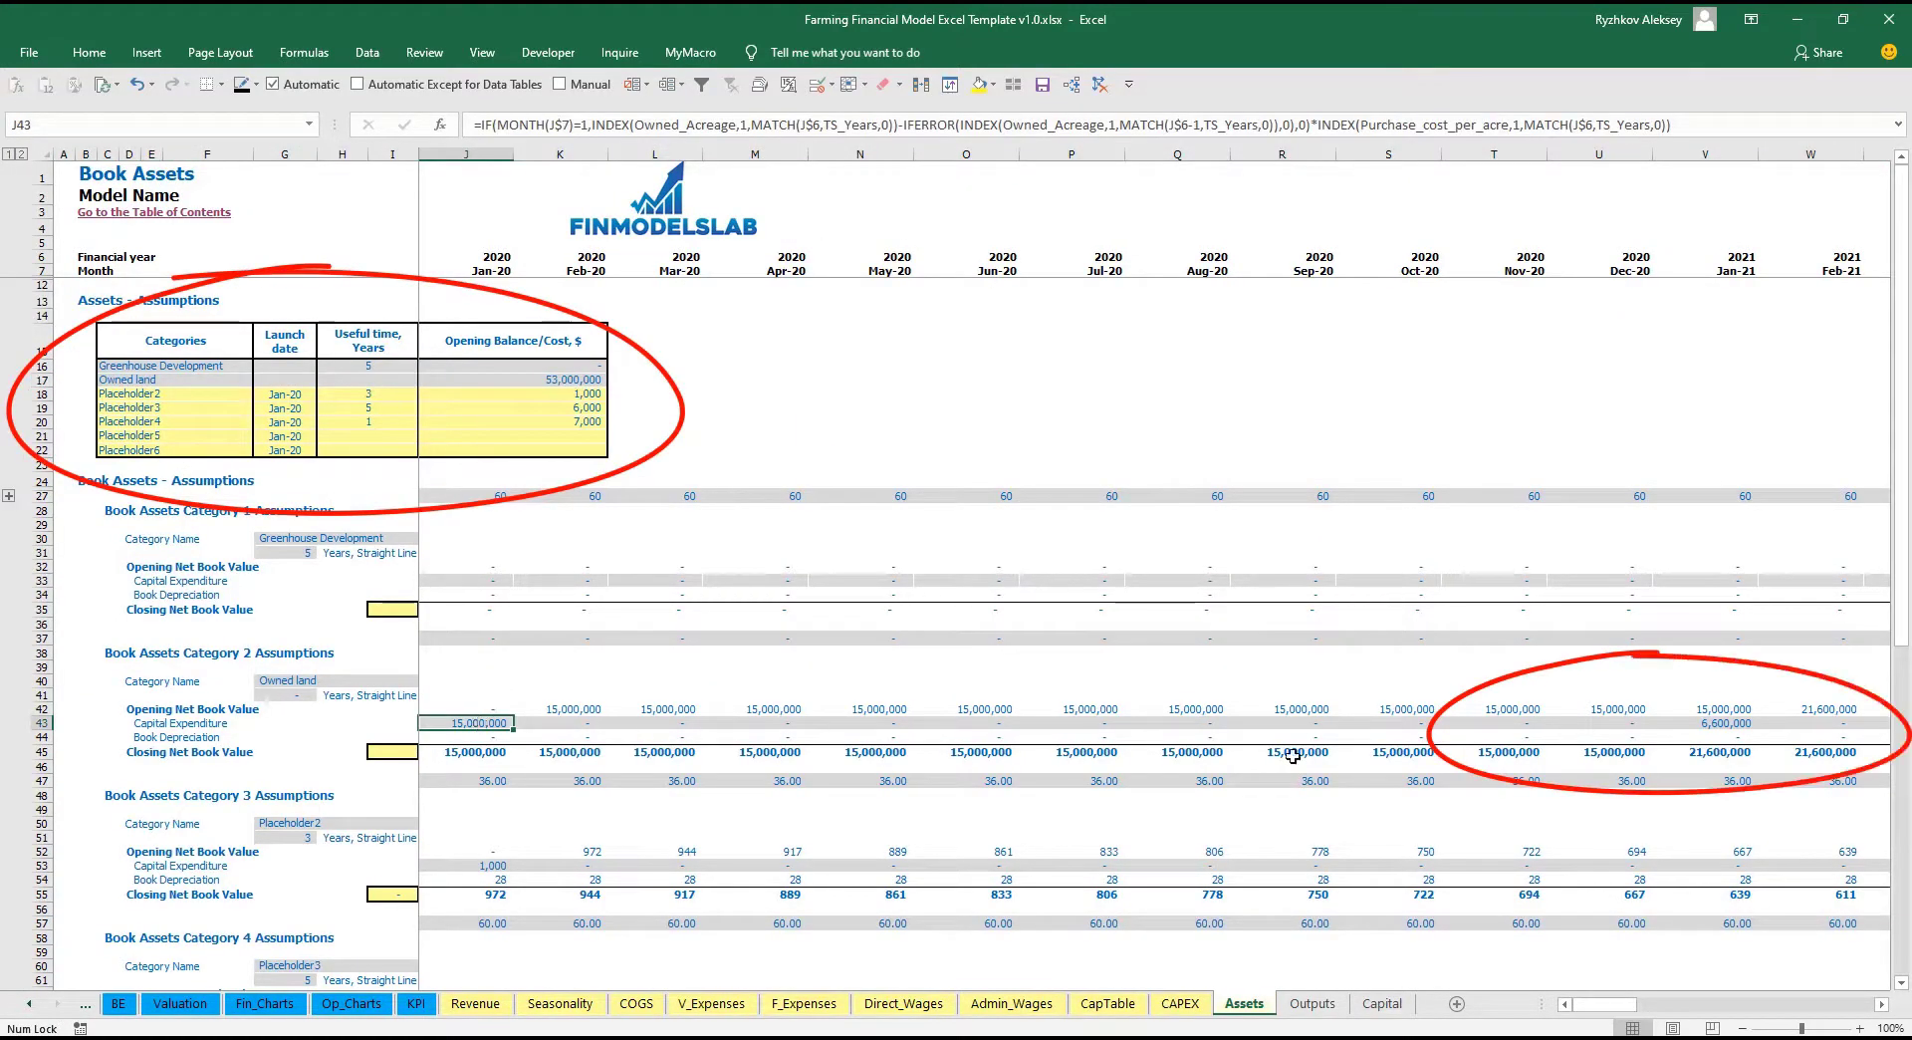
{"action": "left_click", "coordinate": [1705, 723]}
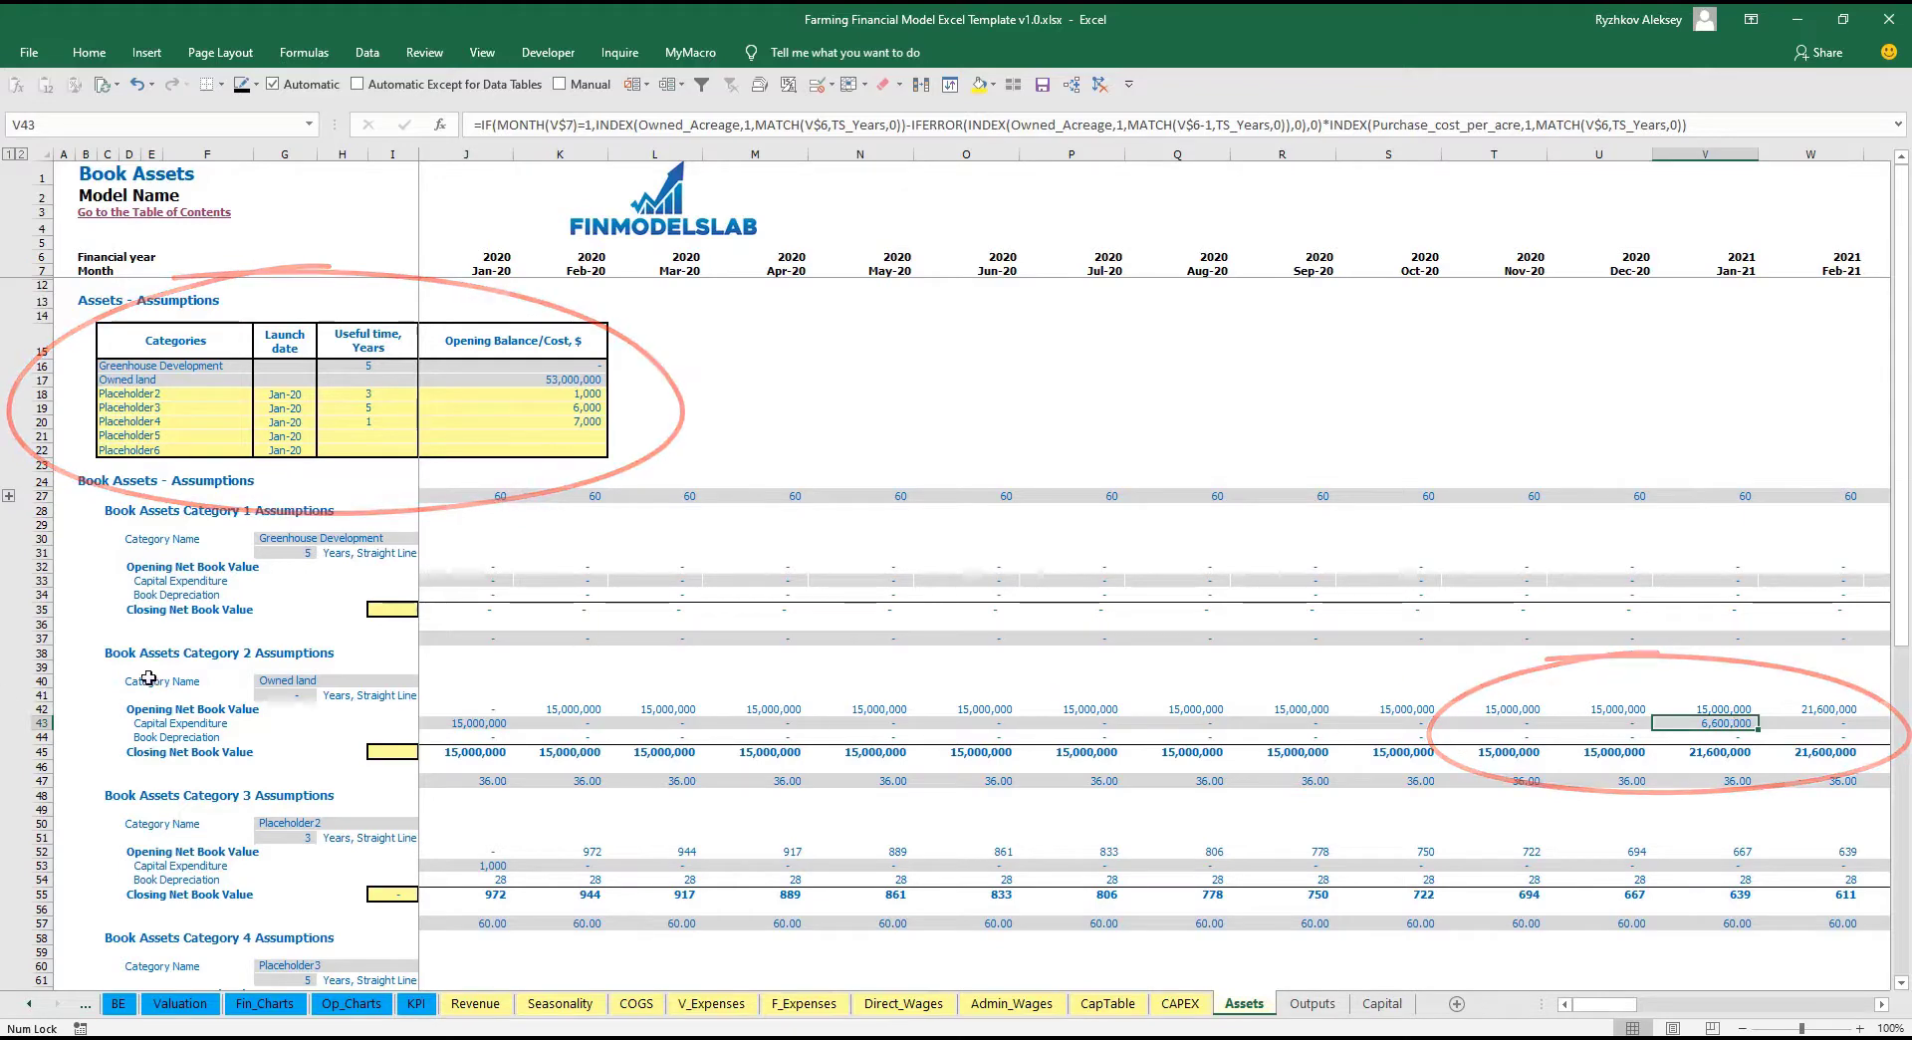
Return to the workbook's first sheets and open the DashBoard sheet.
{"action": "left_click", "coordinate": [29, 1010], "text": "ctrl"}
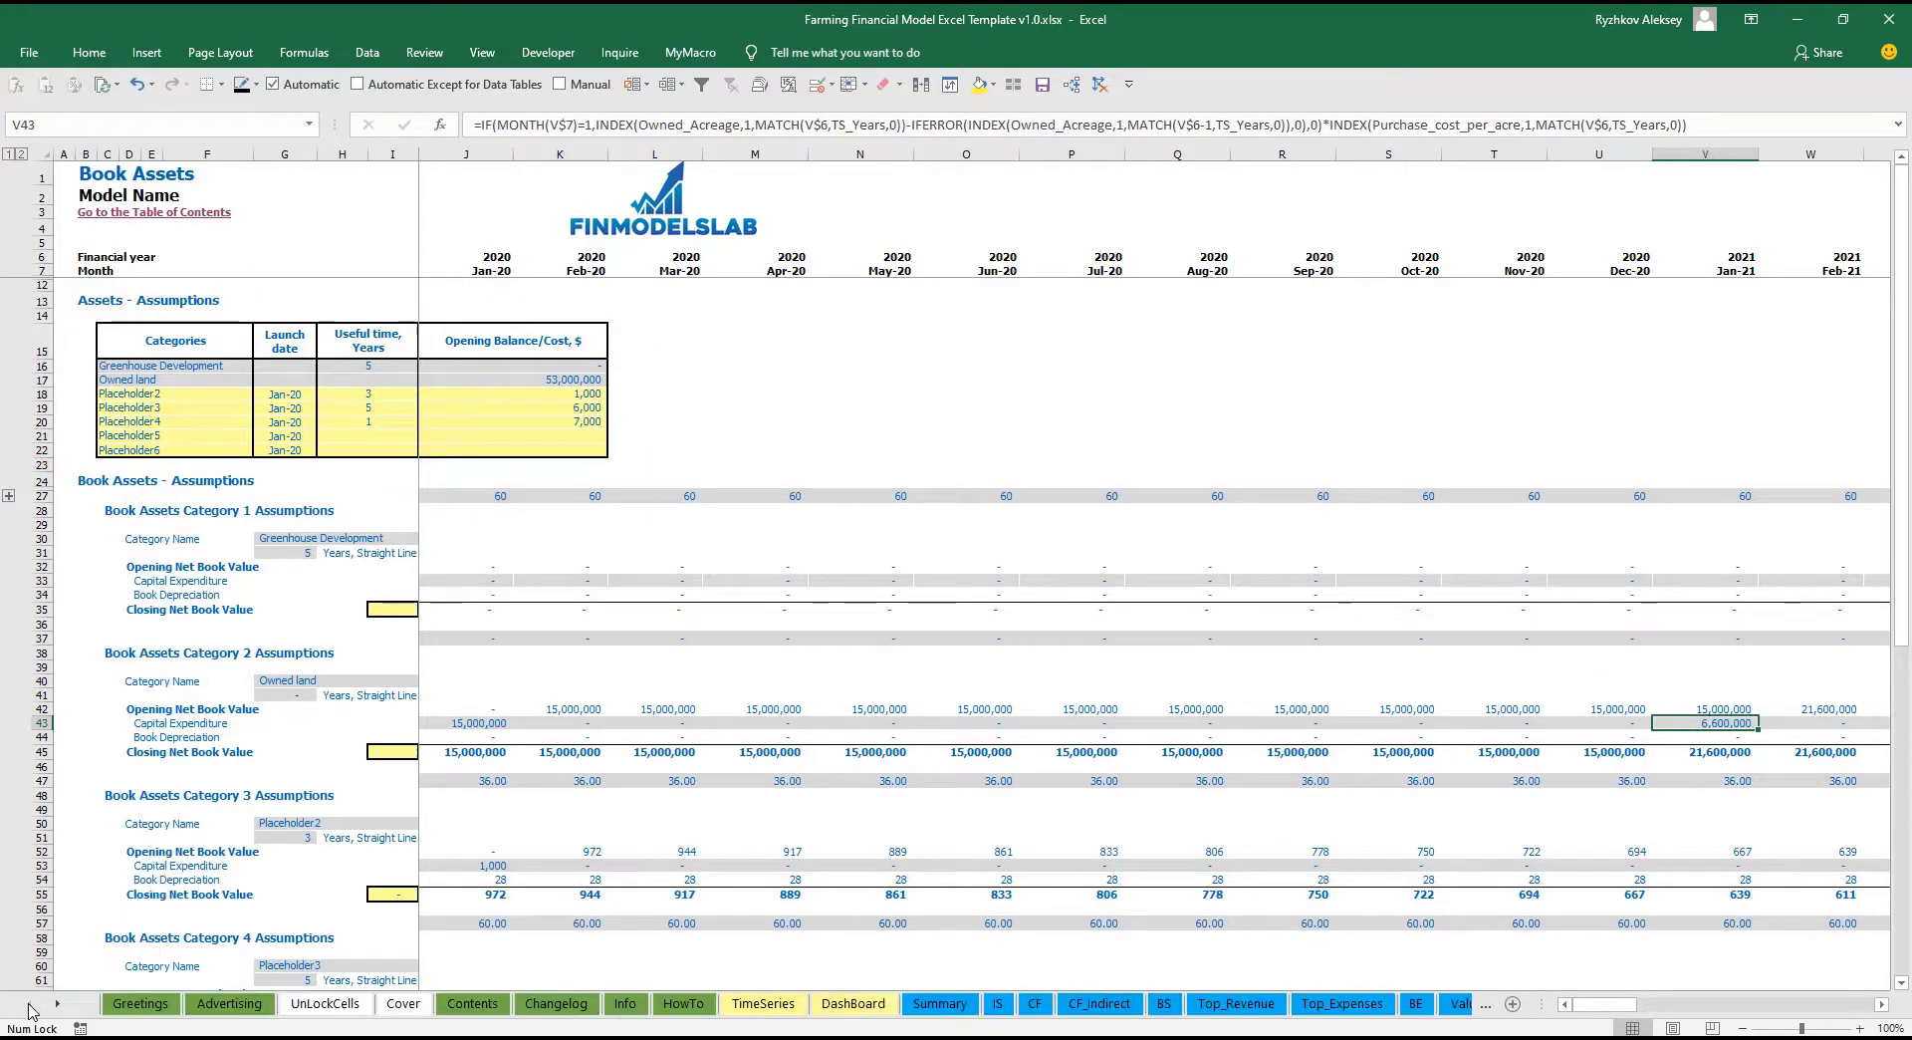
{"action": "left_click", "coordinate": [853, 1003]}
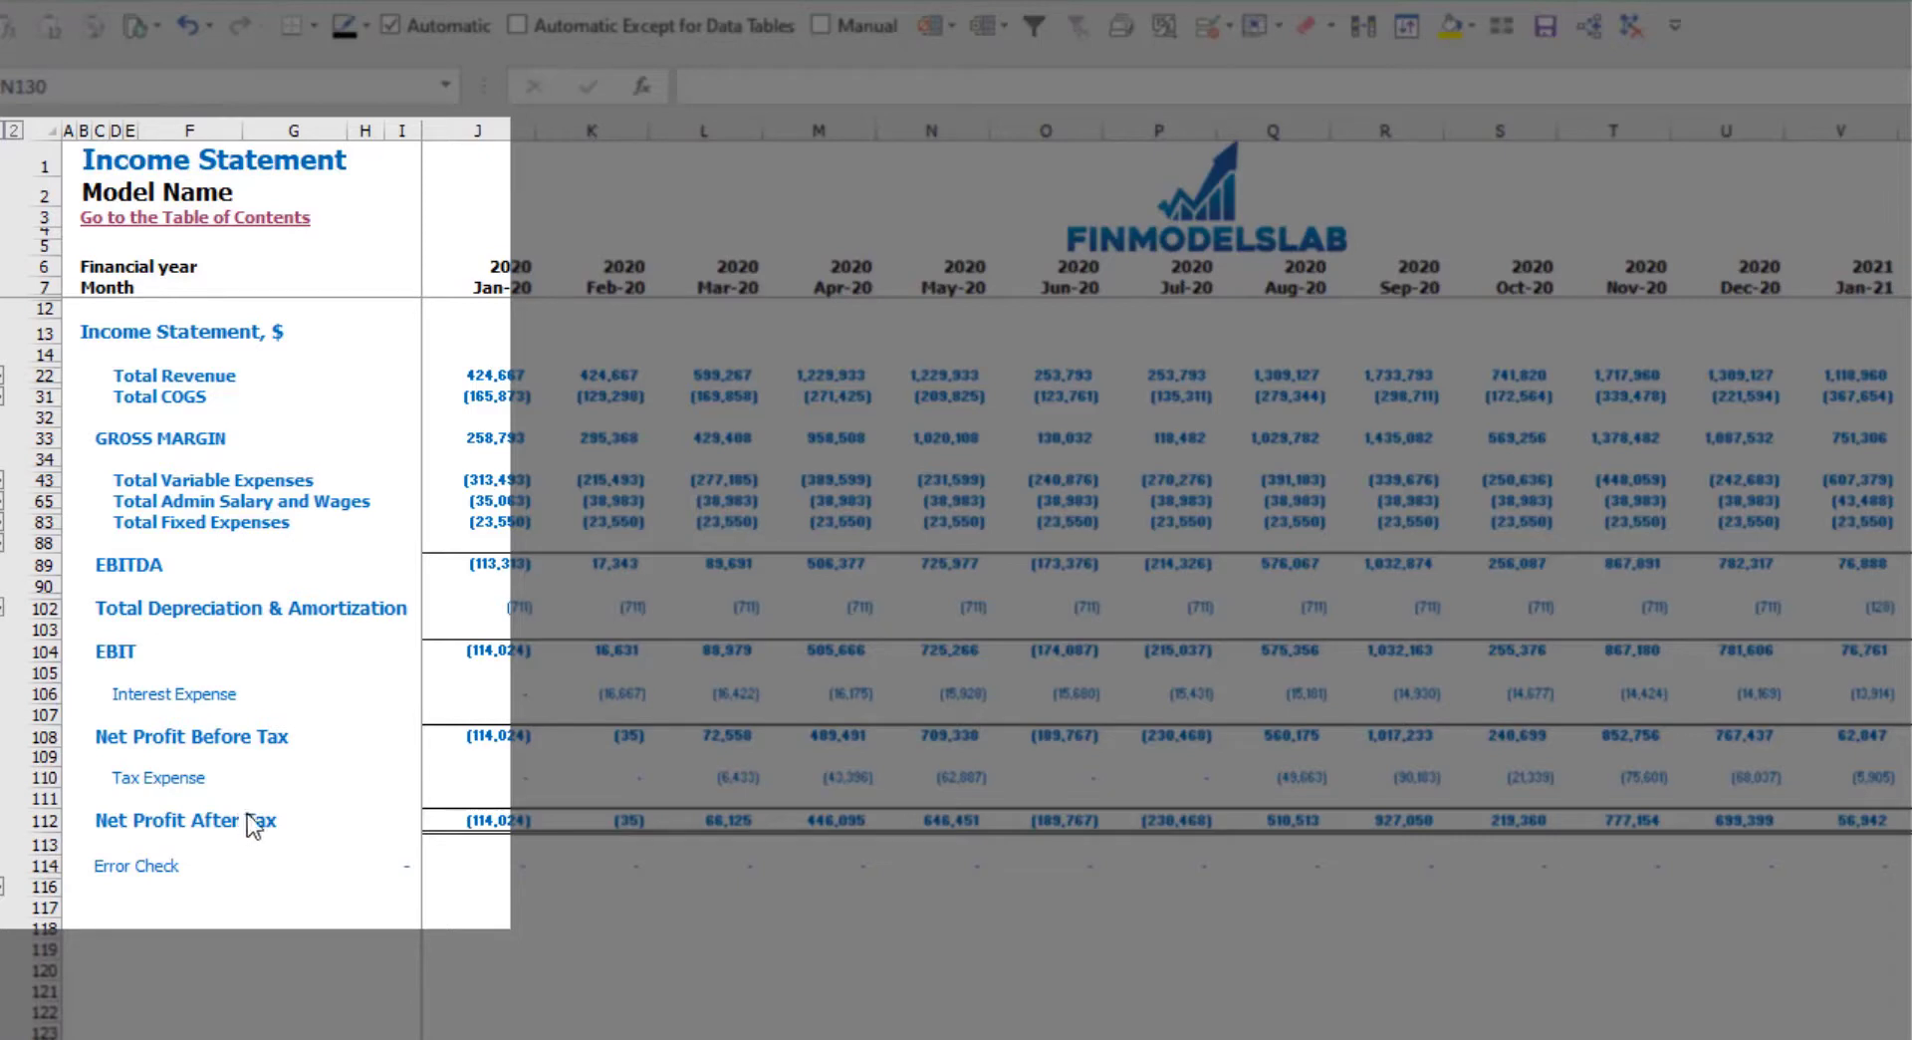
Expand the Fixed Expenses, Variable Expenses and Revenue detail rows in the Income Statement.
{"action": "left_click", "coordinate": [3, 520]}
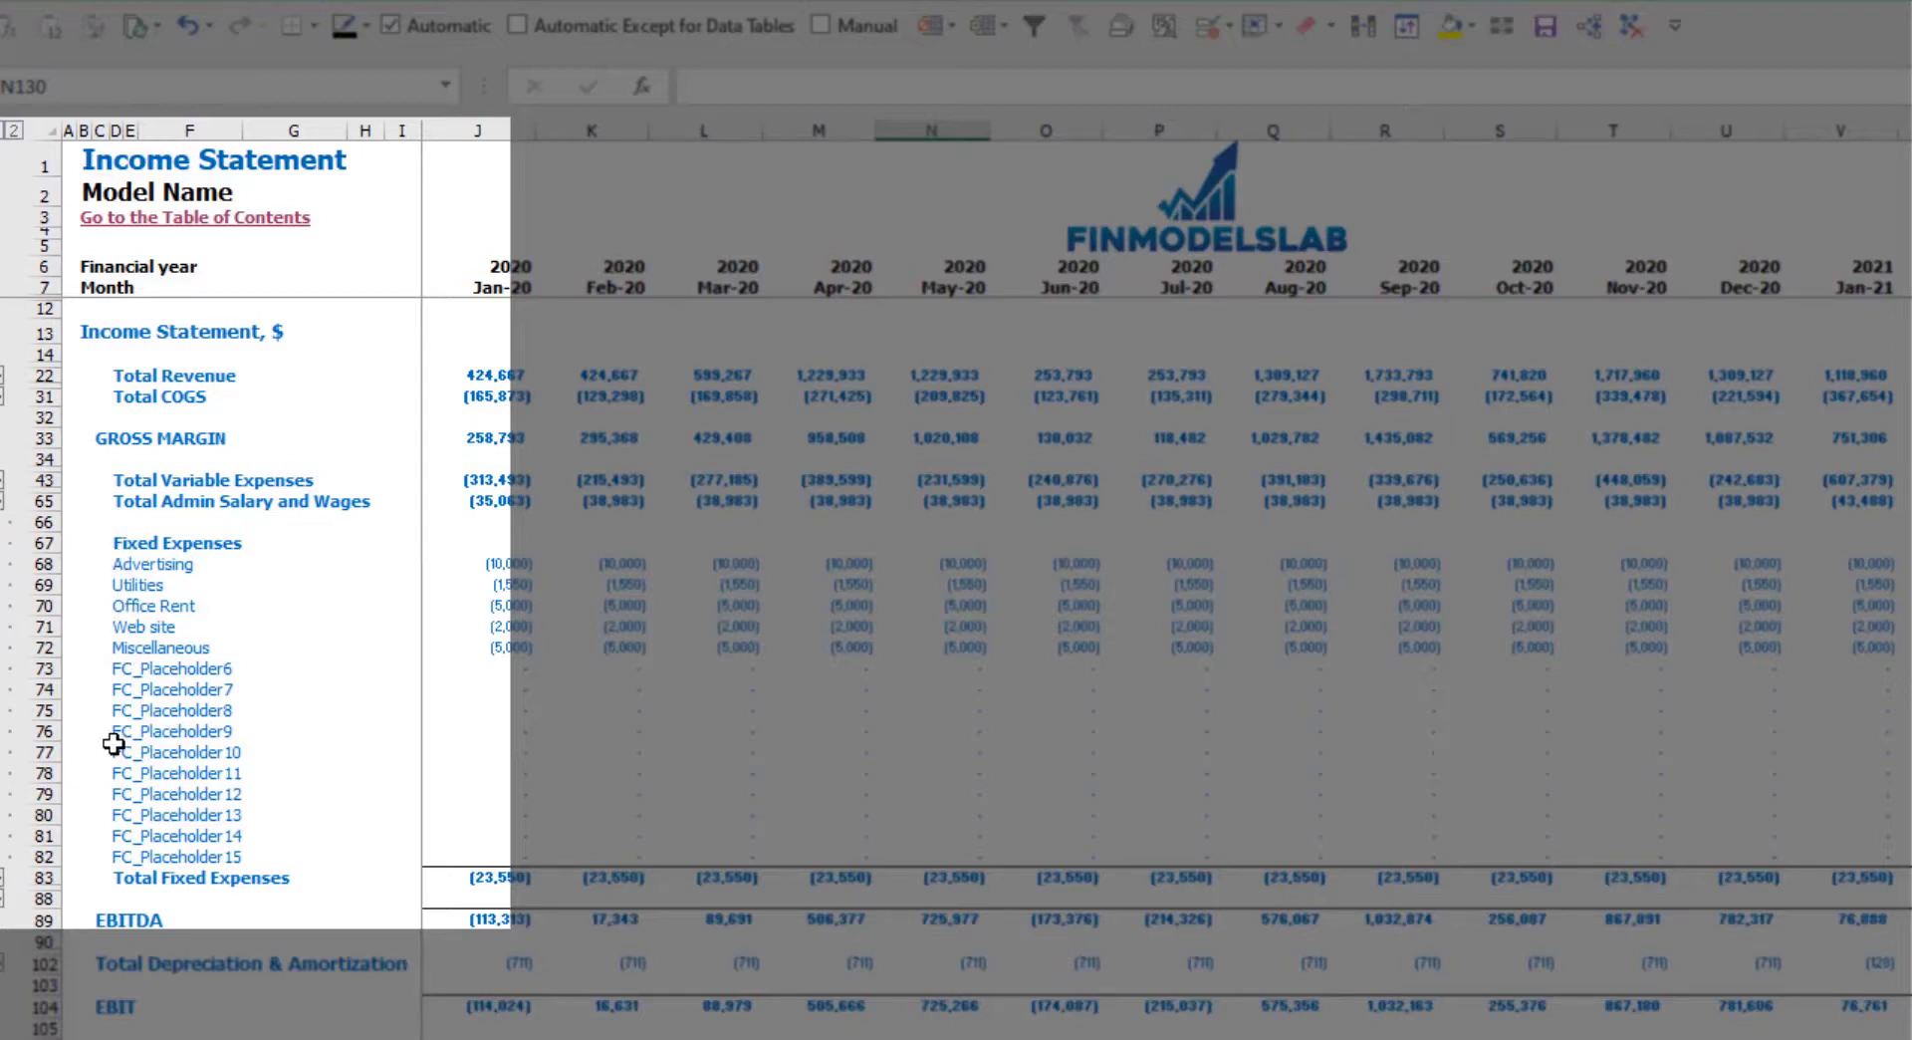
{"action": "left_click", "coordinate": [3, 481]}
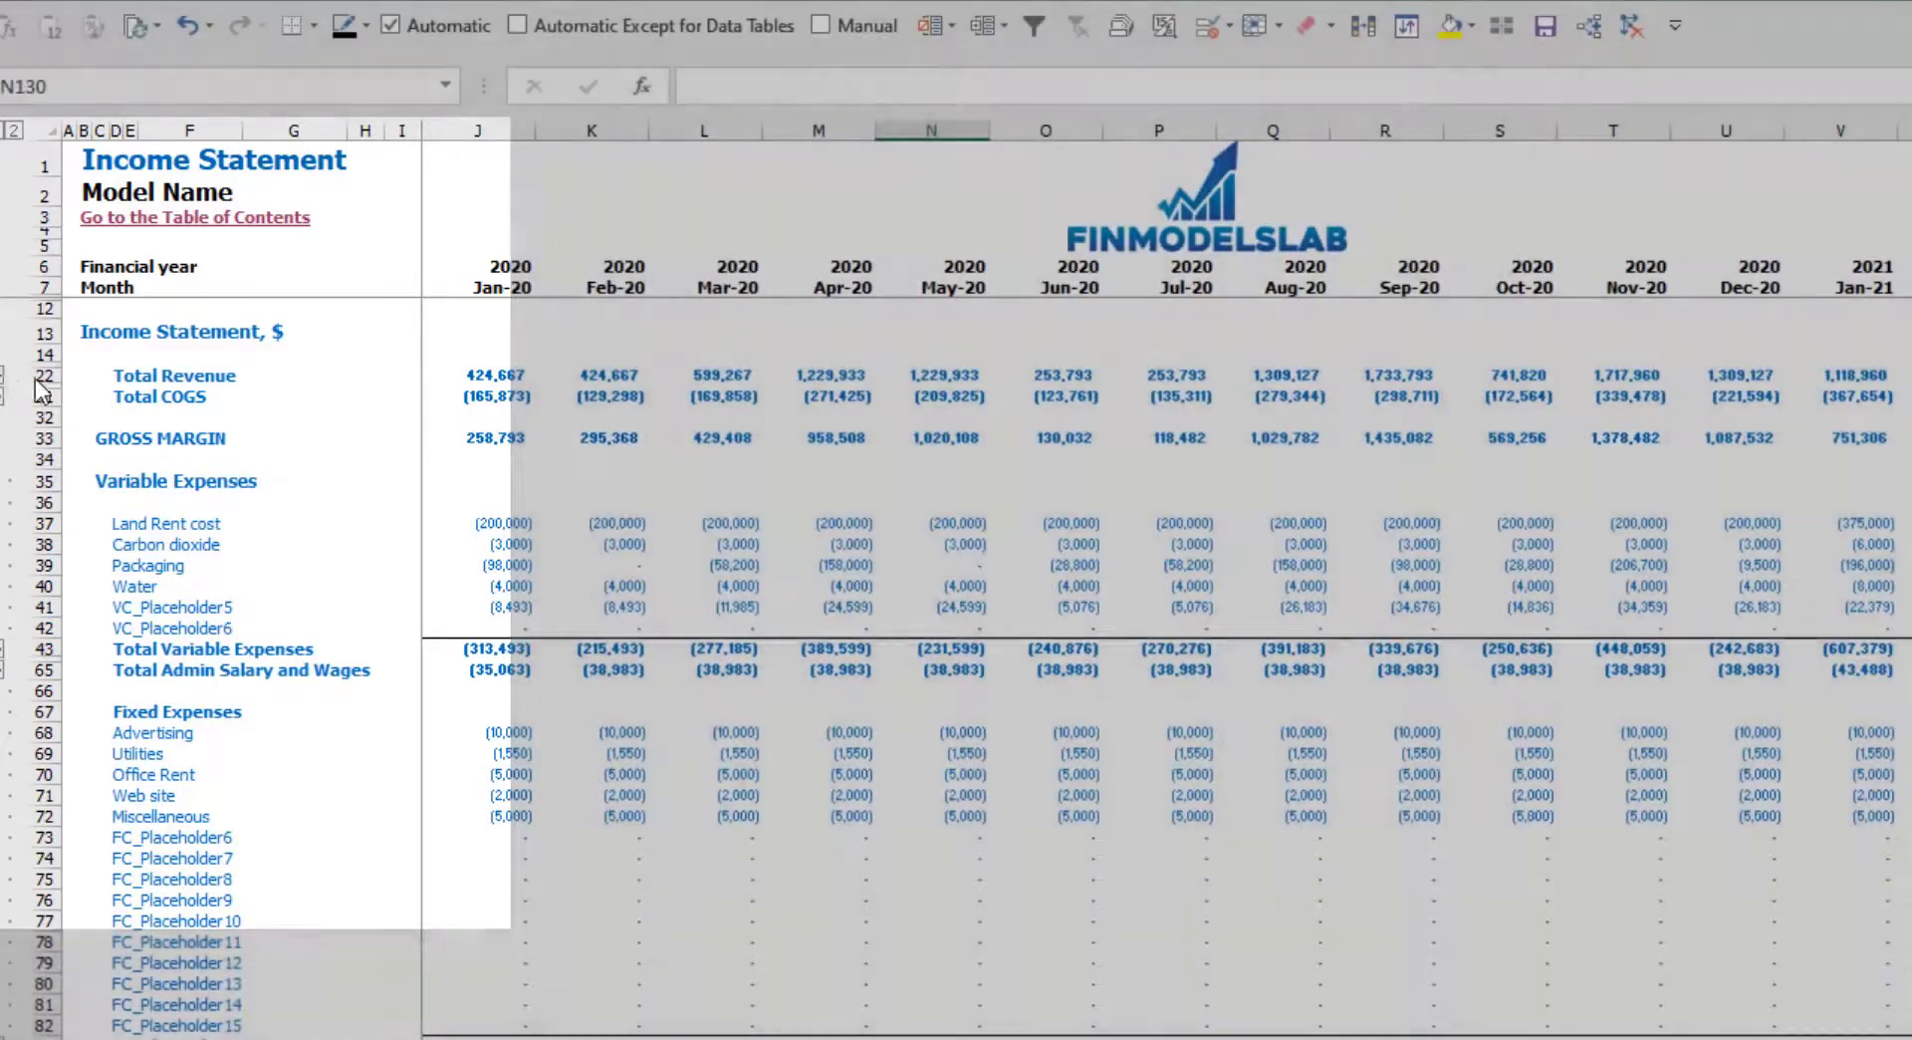
{"action": "left_click", "coordinate": [4, 376]}
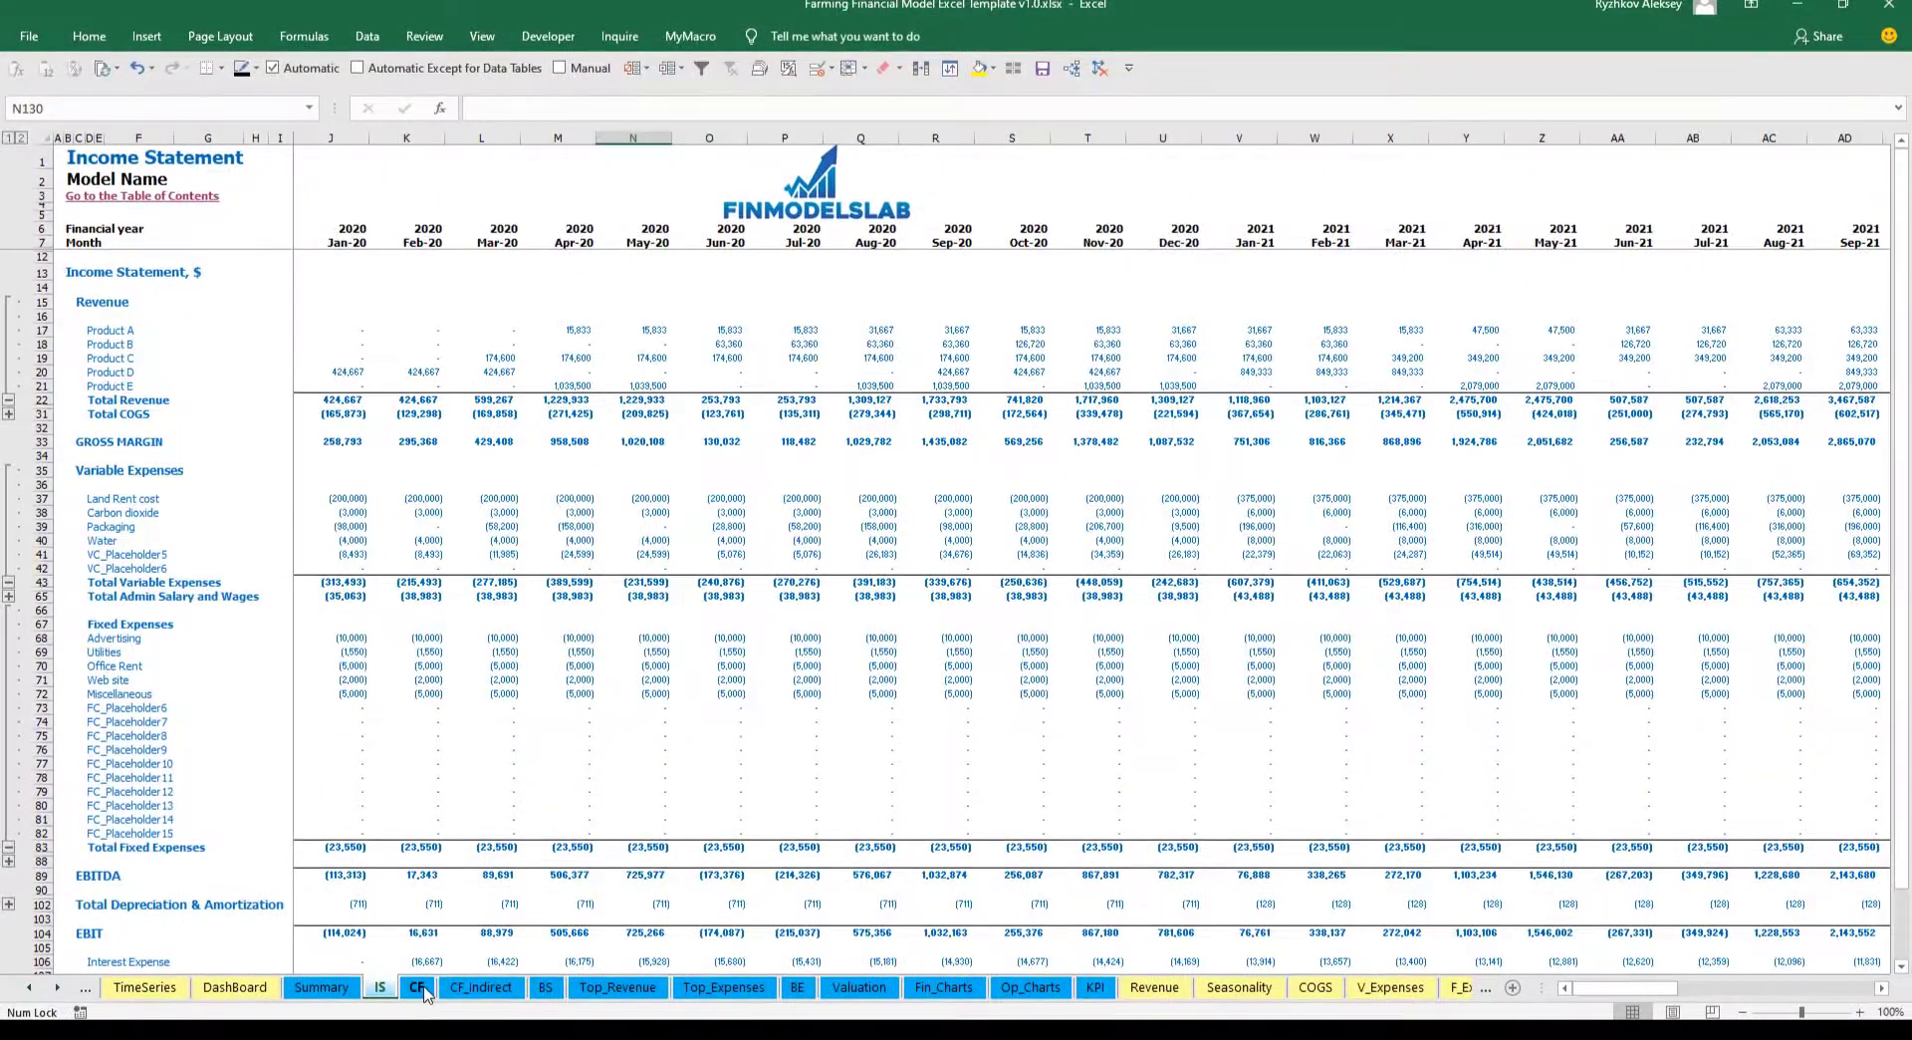
View the Cash Flow Statement, the indirect-method Cash Flow Statement and the Balance Sheet in turn.
{"action": "left_click", "coordinate": [418, 987]}
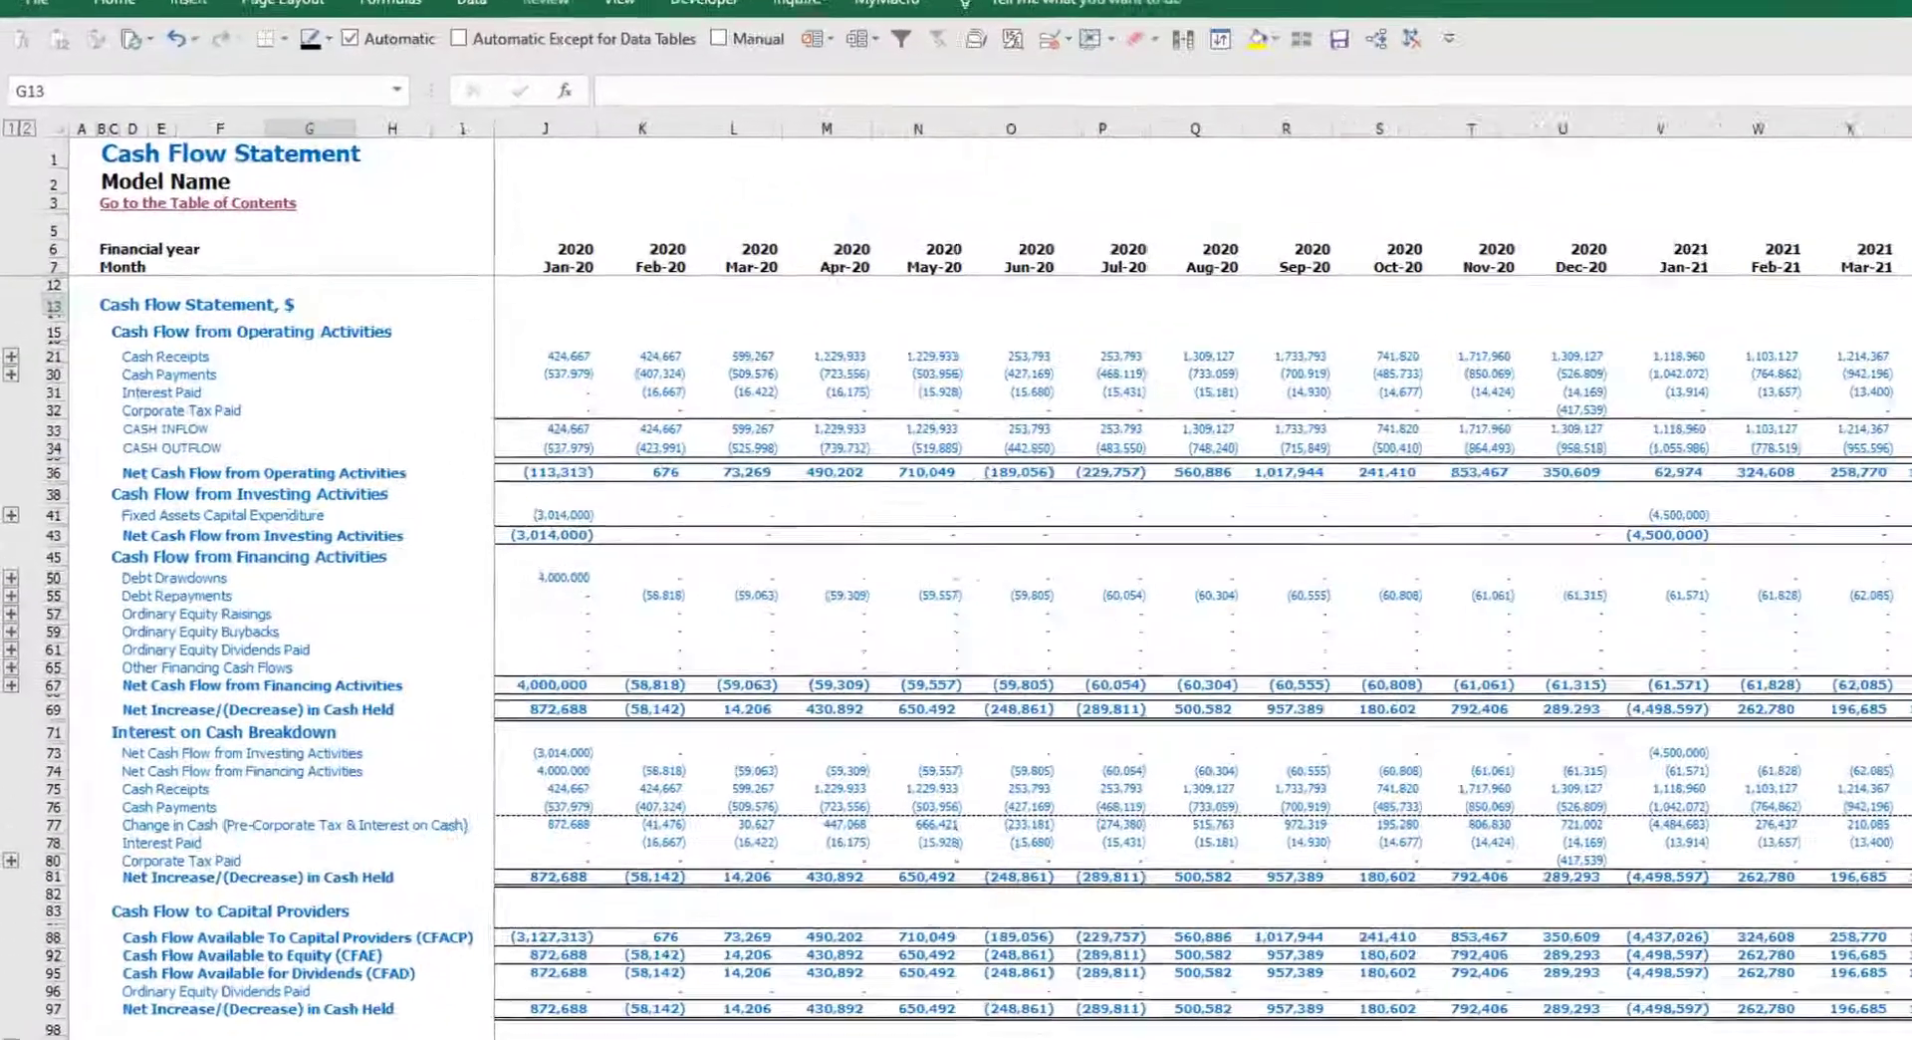
{"action": "left_click", "coordinate": [491, 1003]}
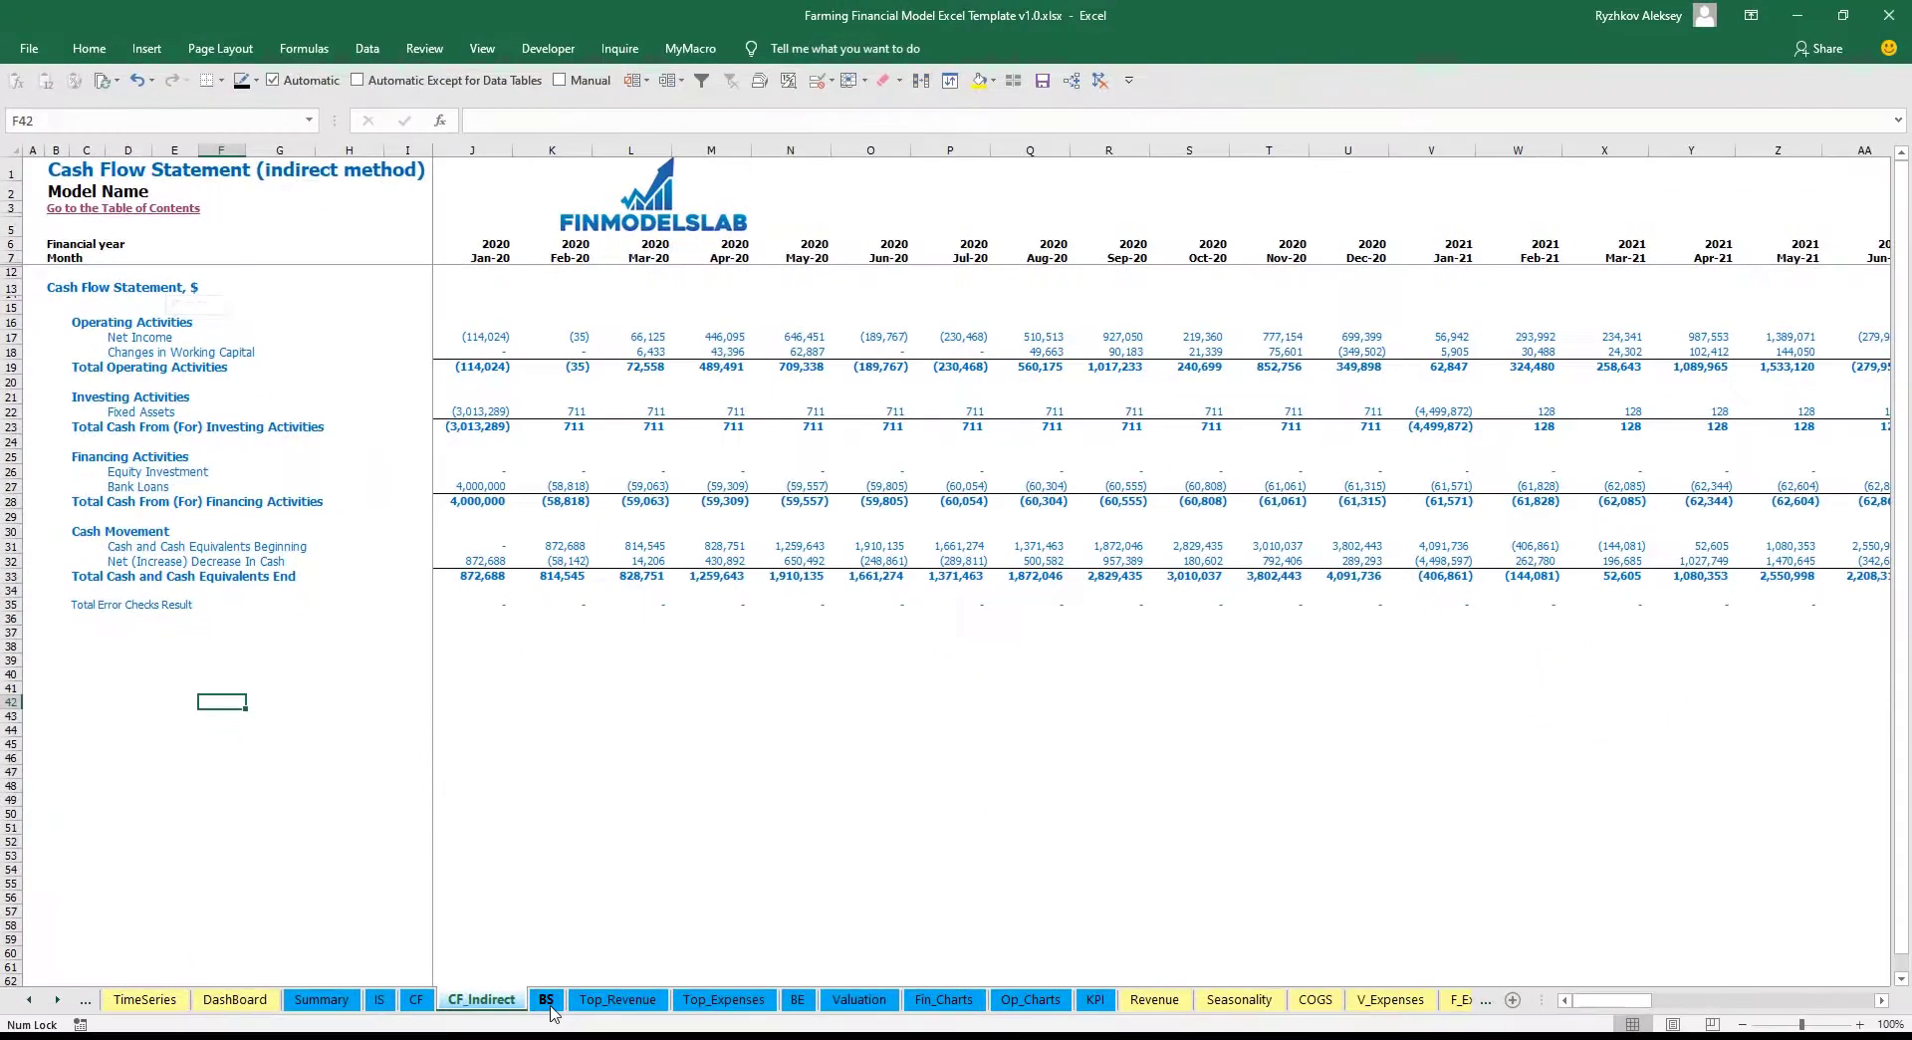
{"action": "left_click", "coordinate": [546, 1002]}
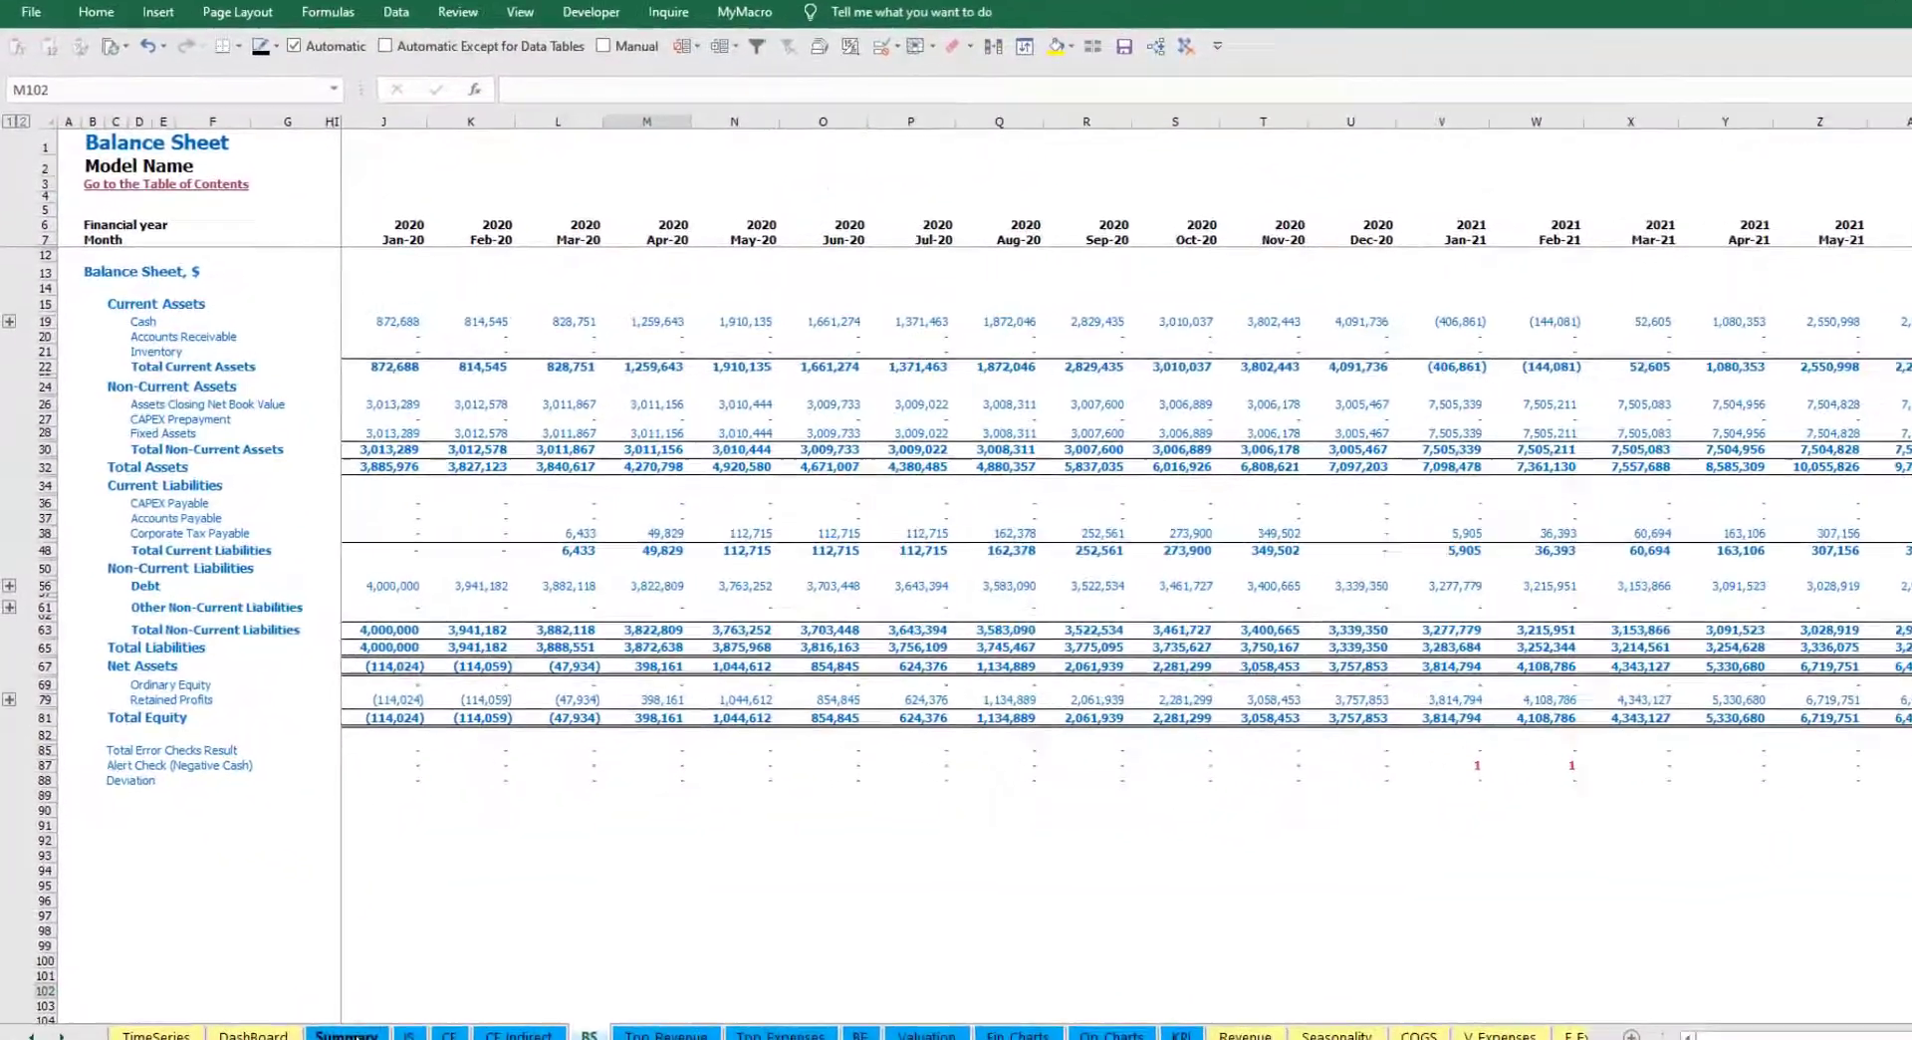
Set the detailed year to 2022 on the Financial Statements Summary sheet.
{"action": "left_click", "coordinate": [321, 1002]}
{"action": "scroll", "coordinate": [609, 493], "scroll_direction": "up", "scroll_amount": 13}
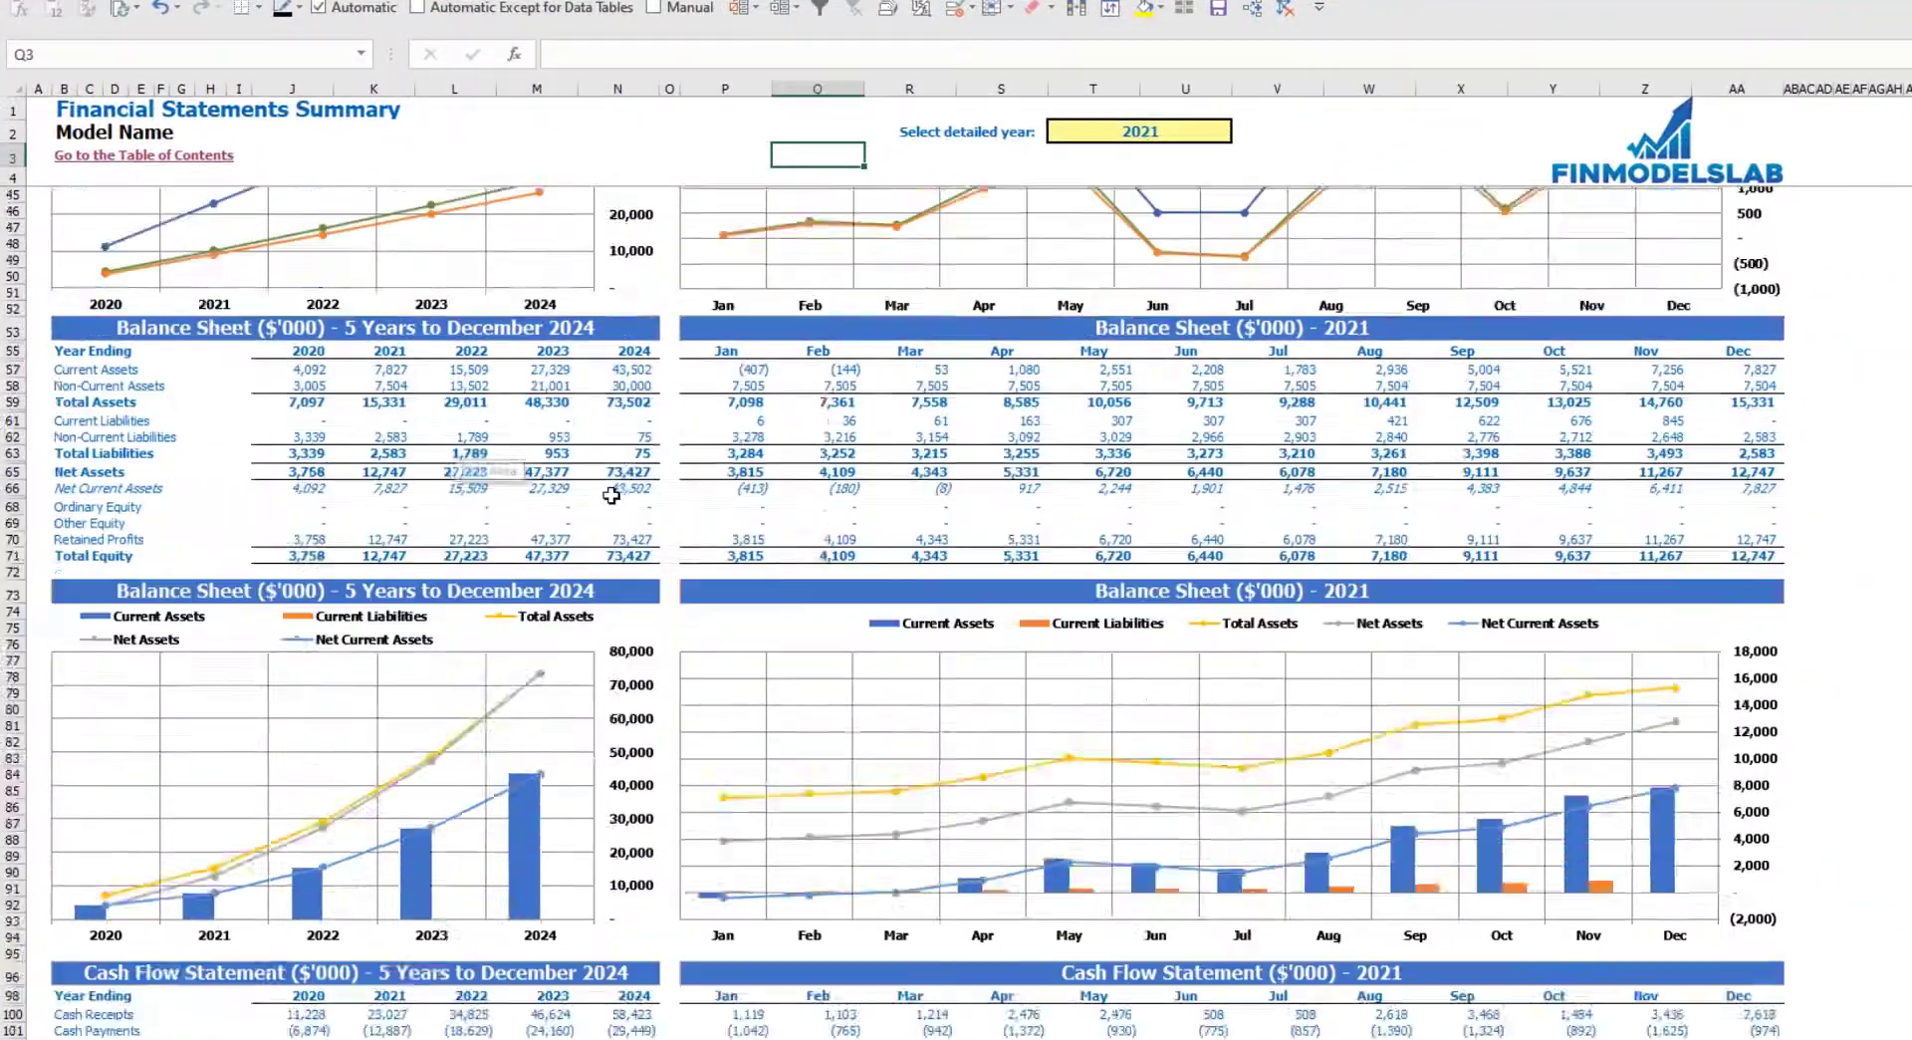
{"action": "scroll", "coordinate": [611, 495], "scroll_direction": "up", "scroll_amount": 13}
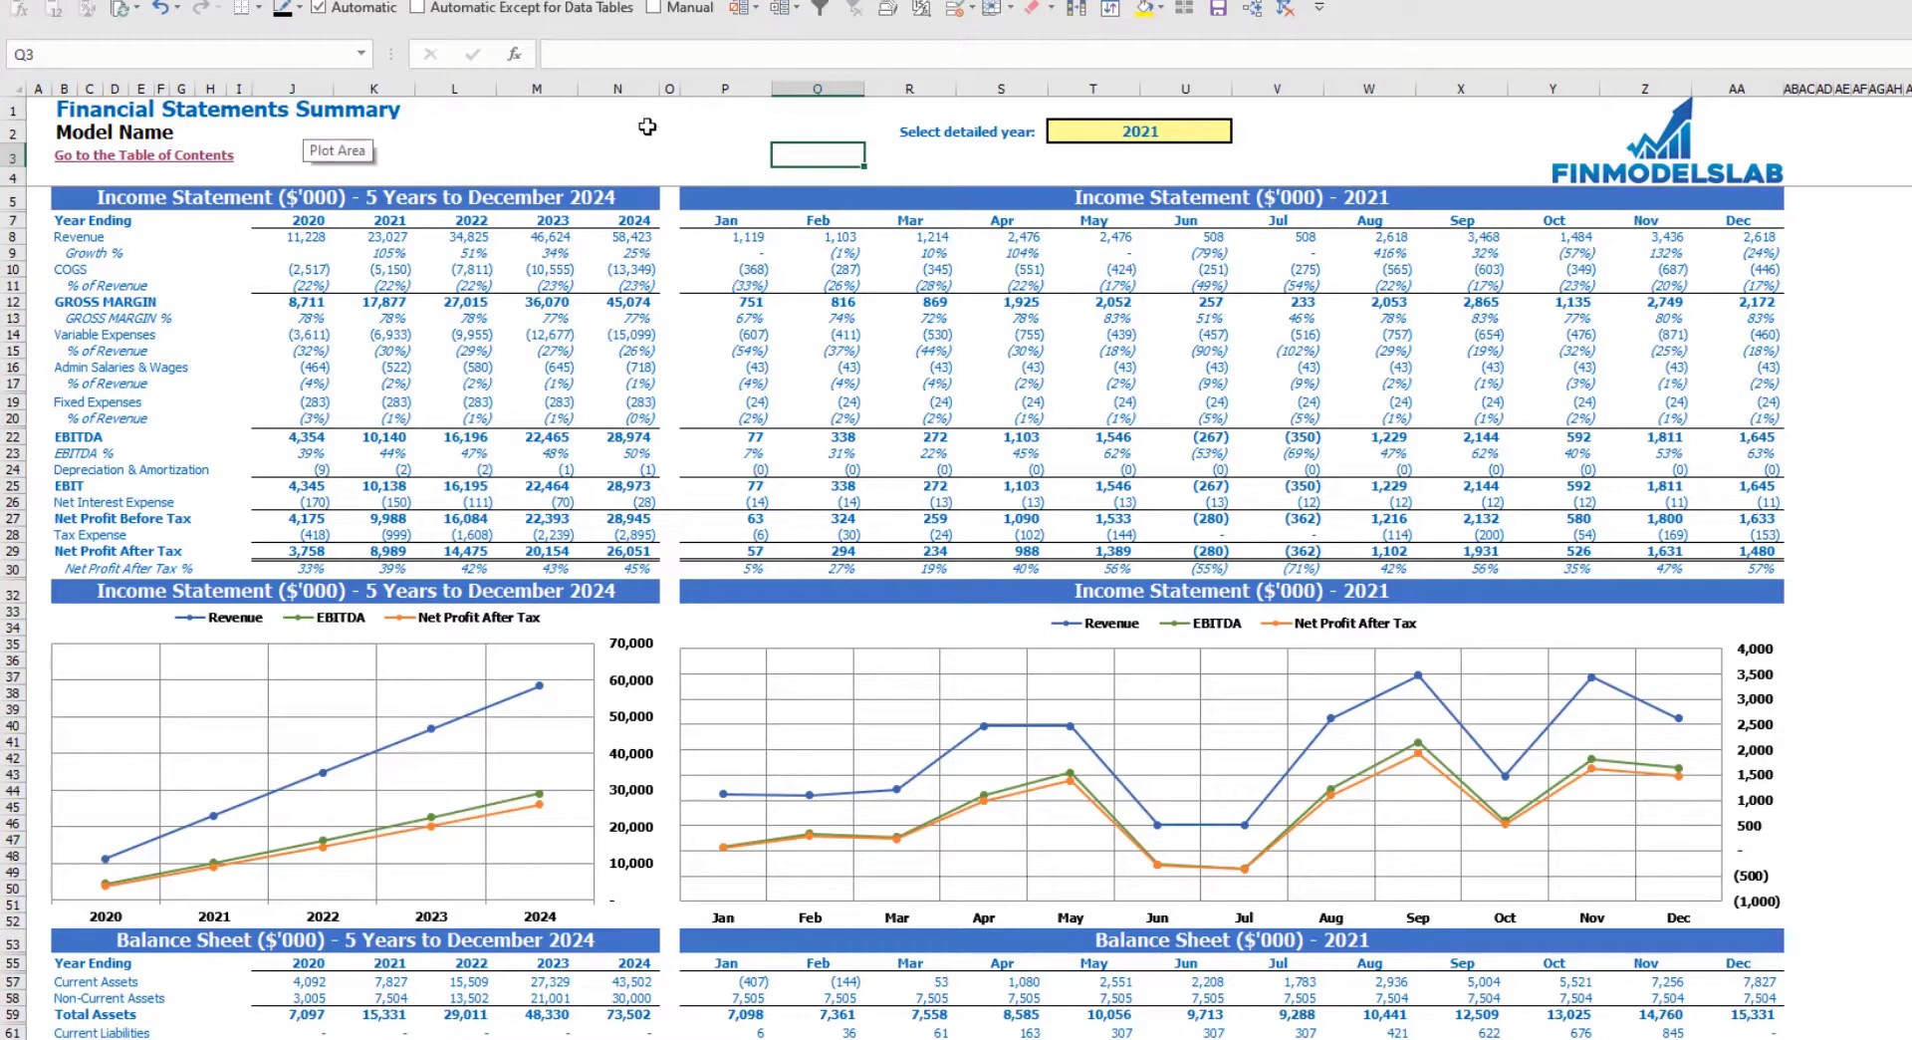
{"action": "left_click", "coordinate": [1223, 133]}
{"action": "left_click", "coordinate": [1243, 131]}
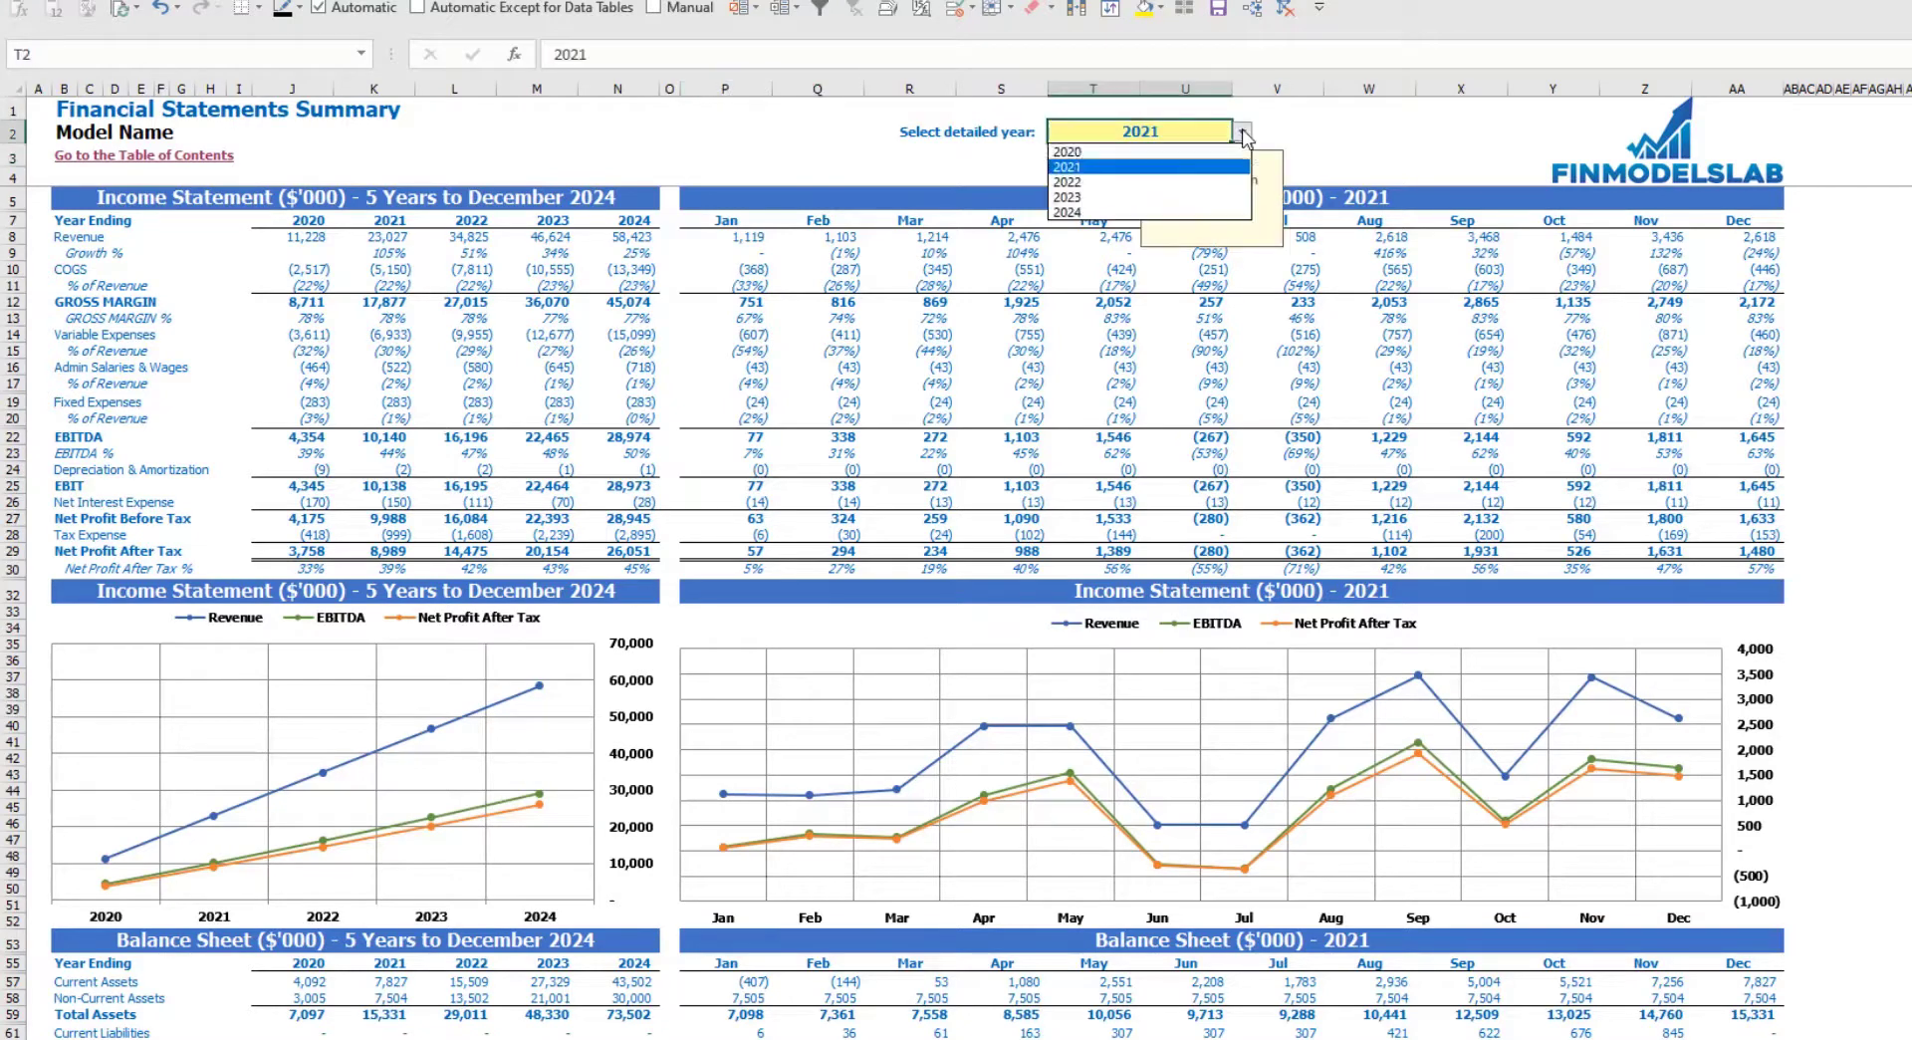
{"action": "left_click", "coordinate": [1175, 181]}
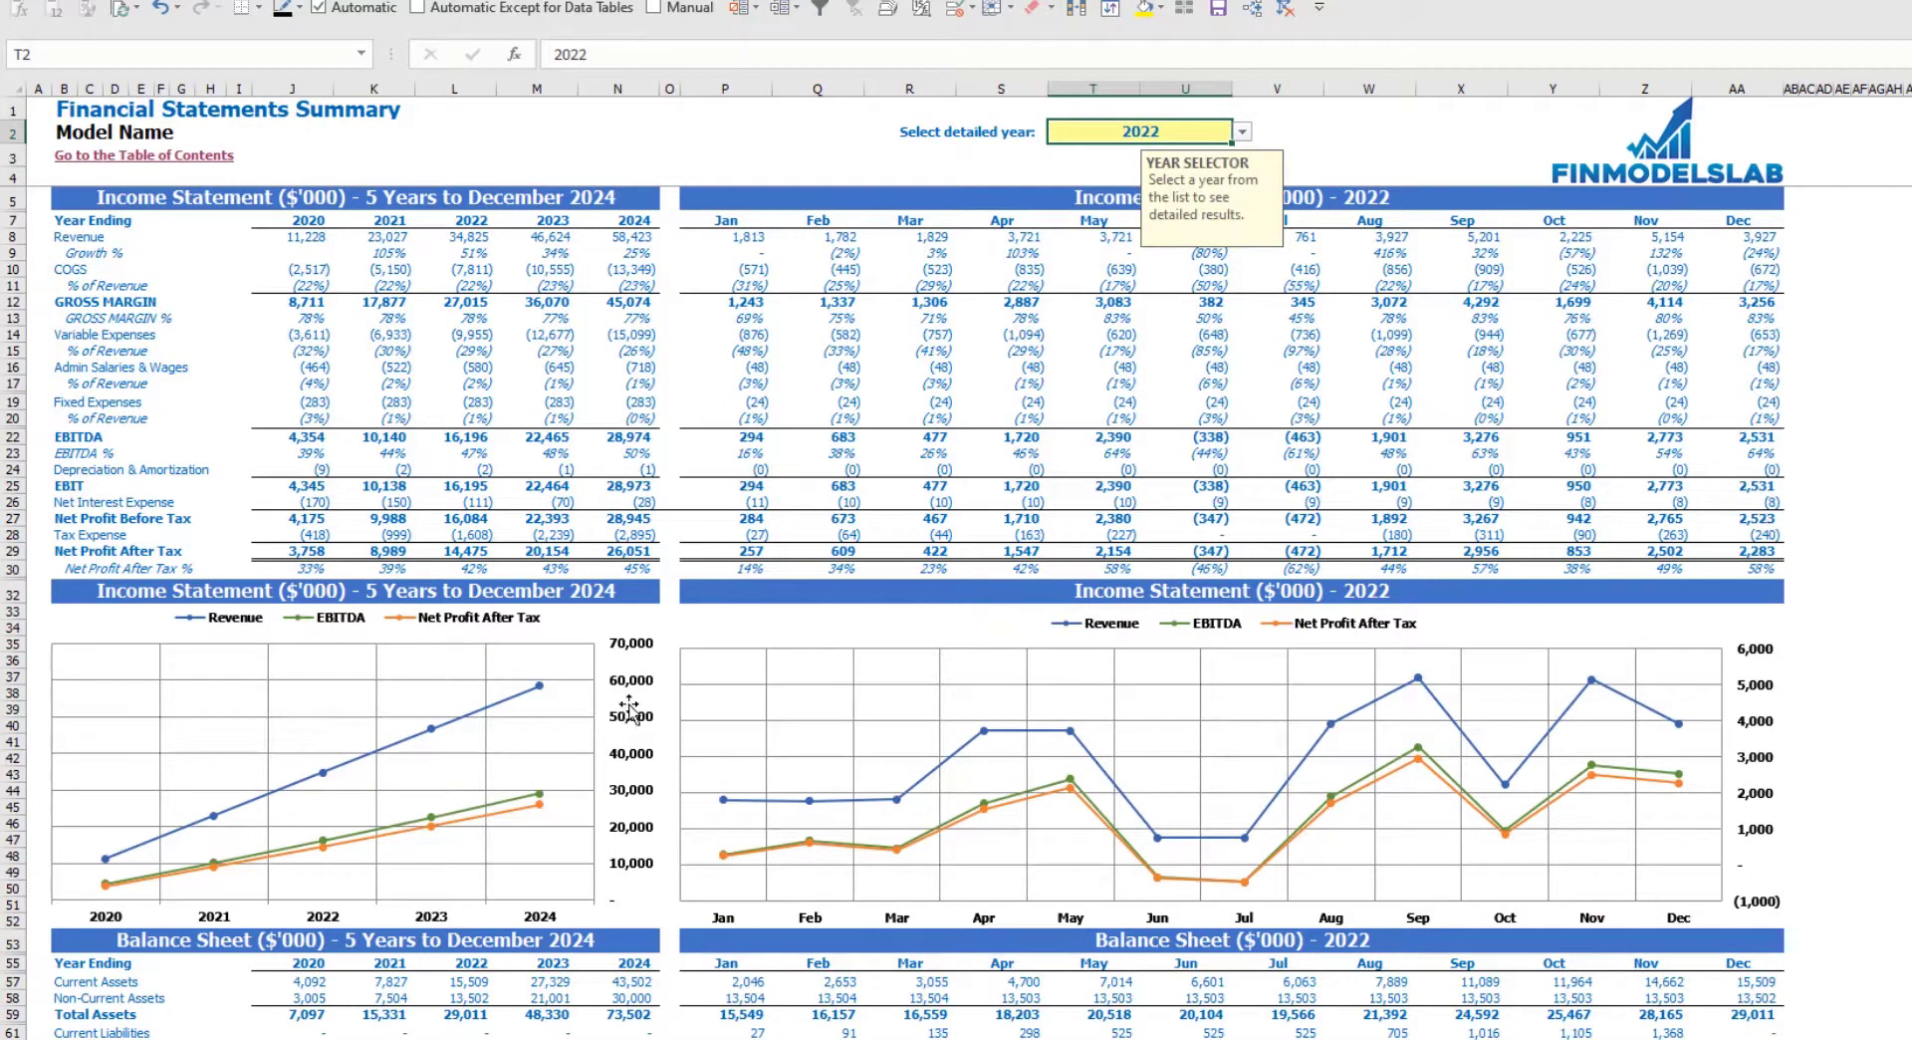
{"action": "left_click", "coordinate": [1841, 485]}
Review the five-year and 2022 Balance Sheet and Cash Flow Statement tables and charts in the summary.
{"action": "scroll", "coordinate": [489, 739], "scroll_direction": "down", "scroll_amount": 10}
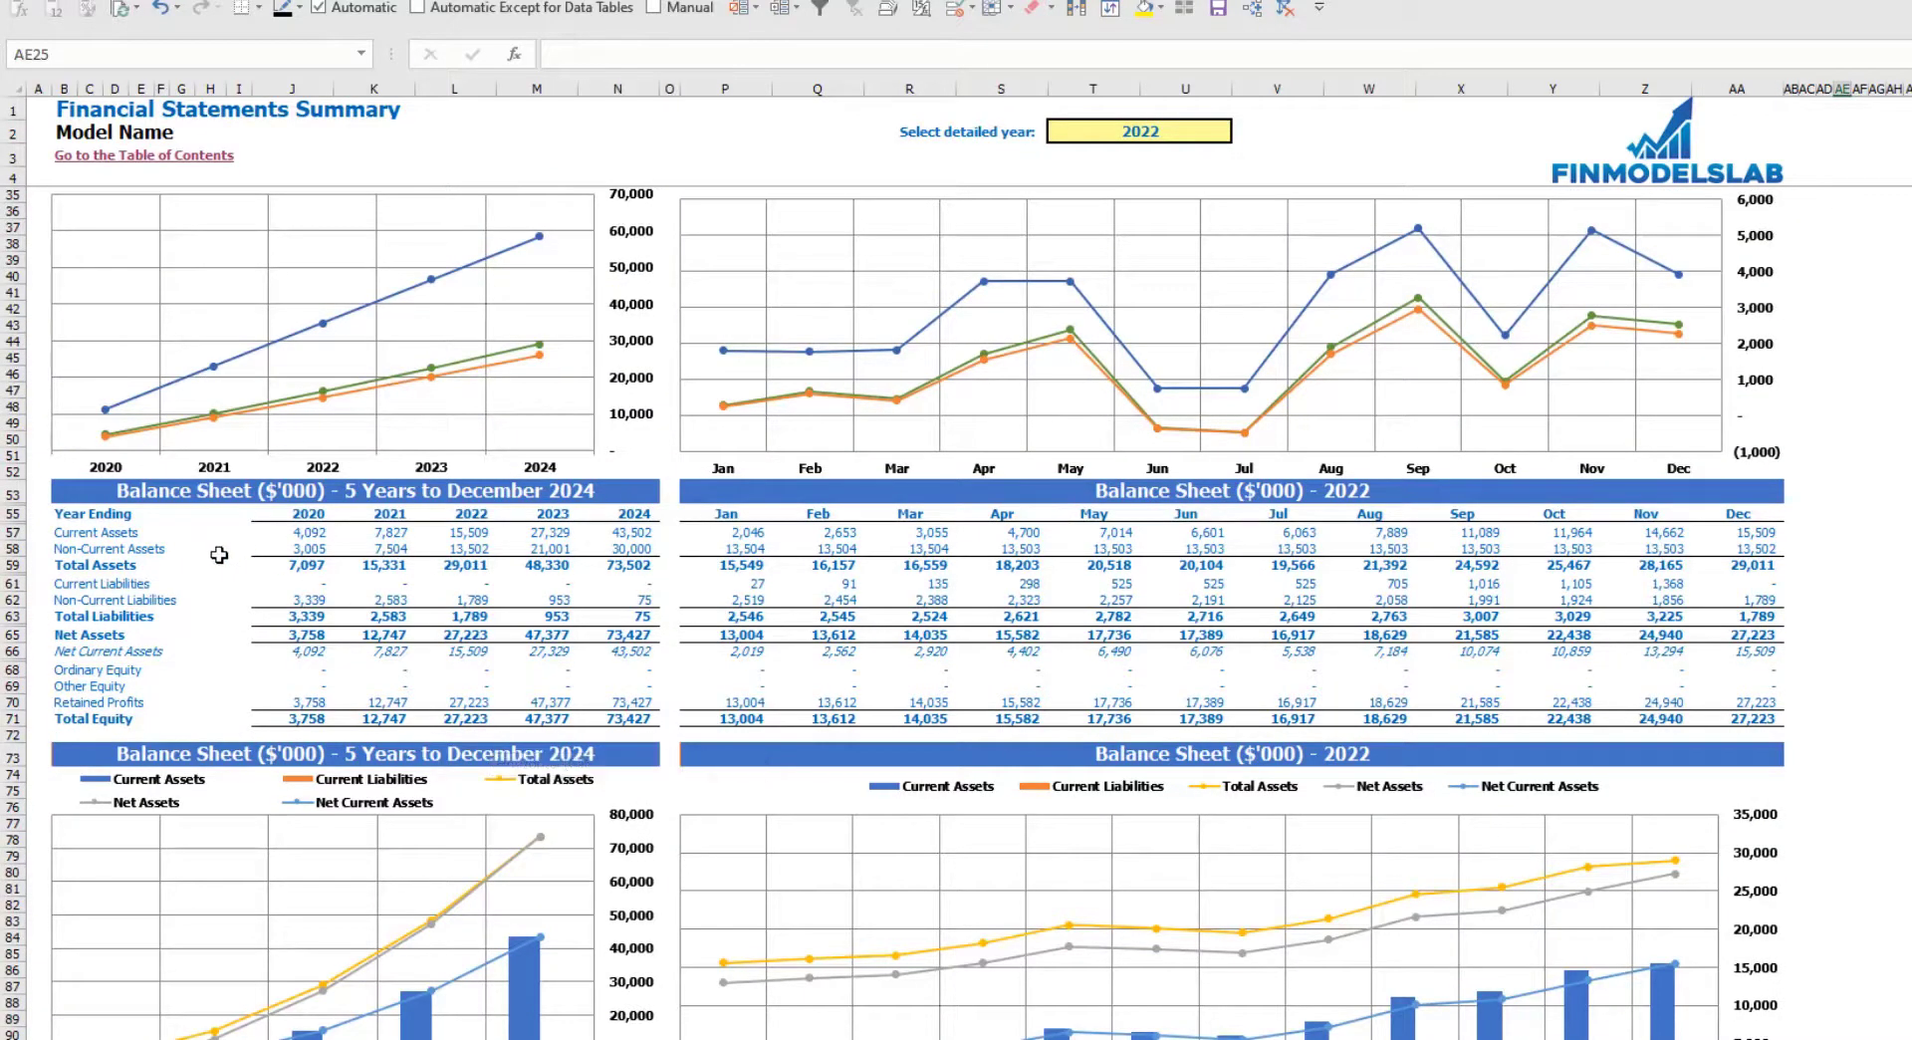
{"action": "scroll", "coordinate": [225, 547], "scroll_direction": "down", "scroll_amount": 3}
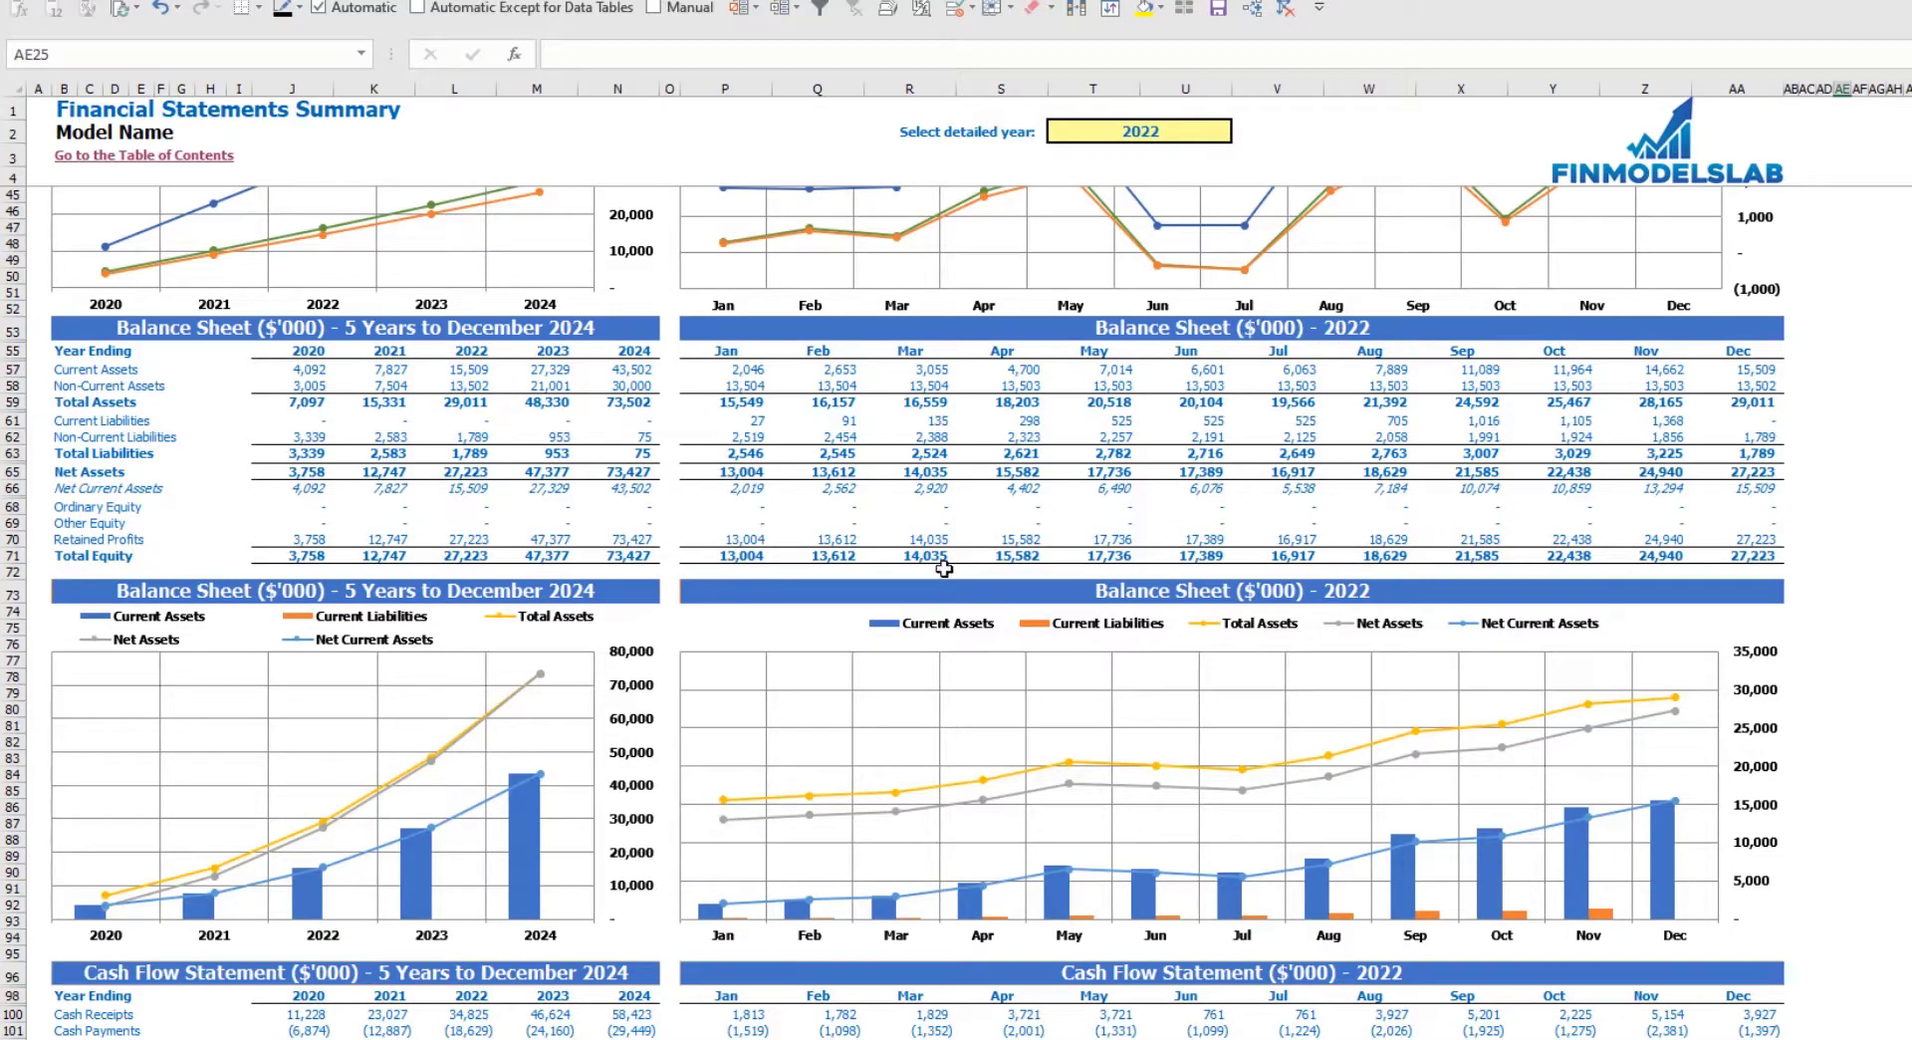
{"action": "scroll", "coordinate": [876, 562], "scroll_direction": "down", "scroll_amount": 15}
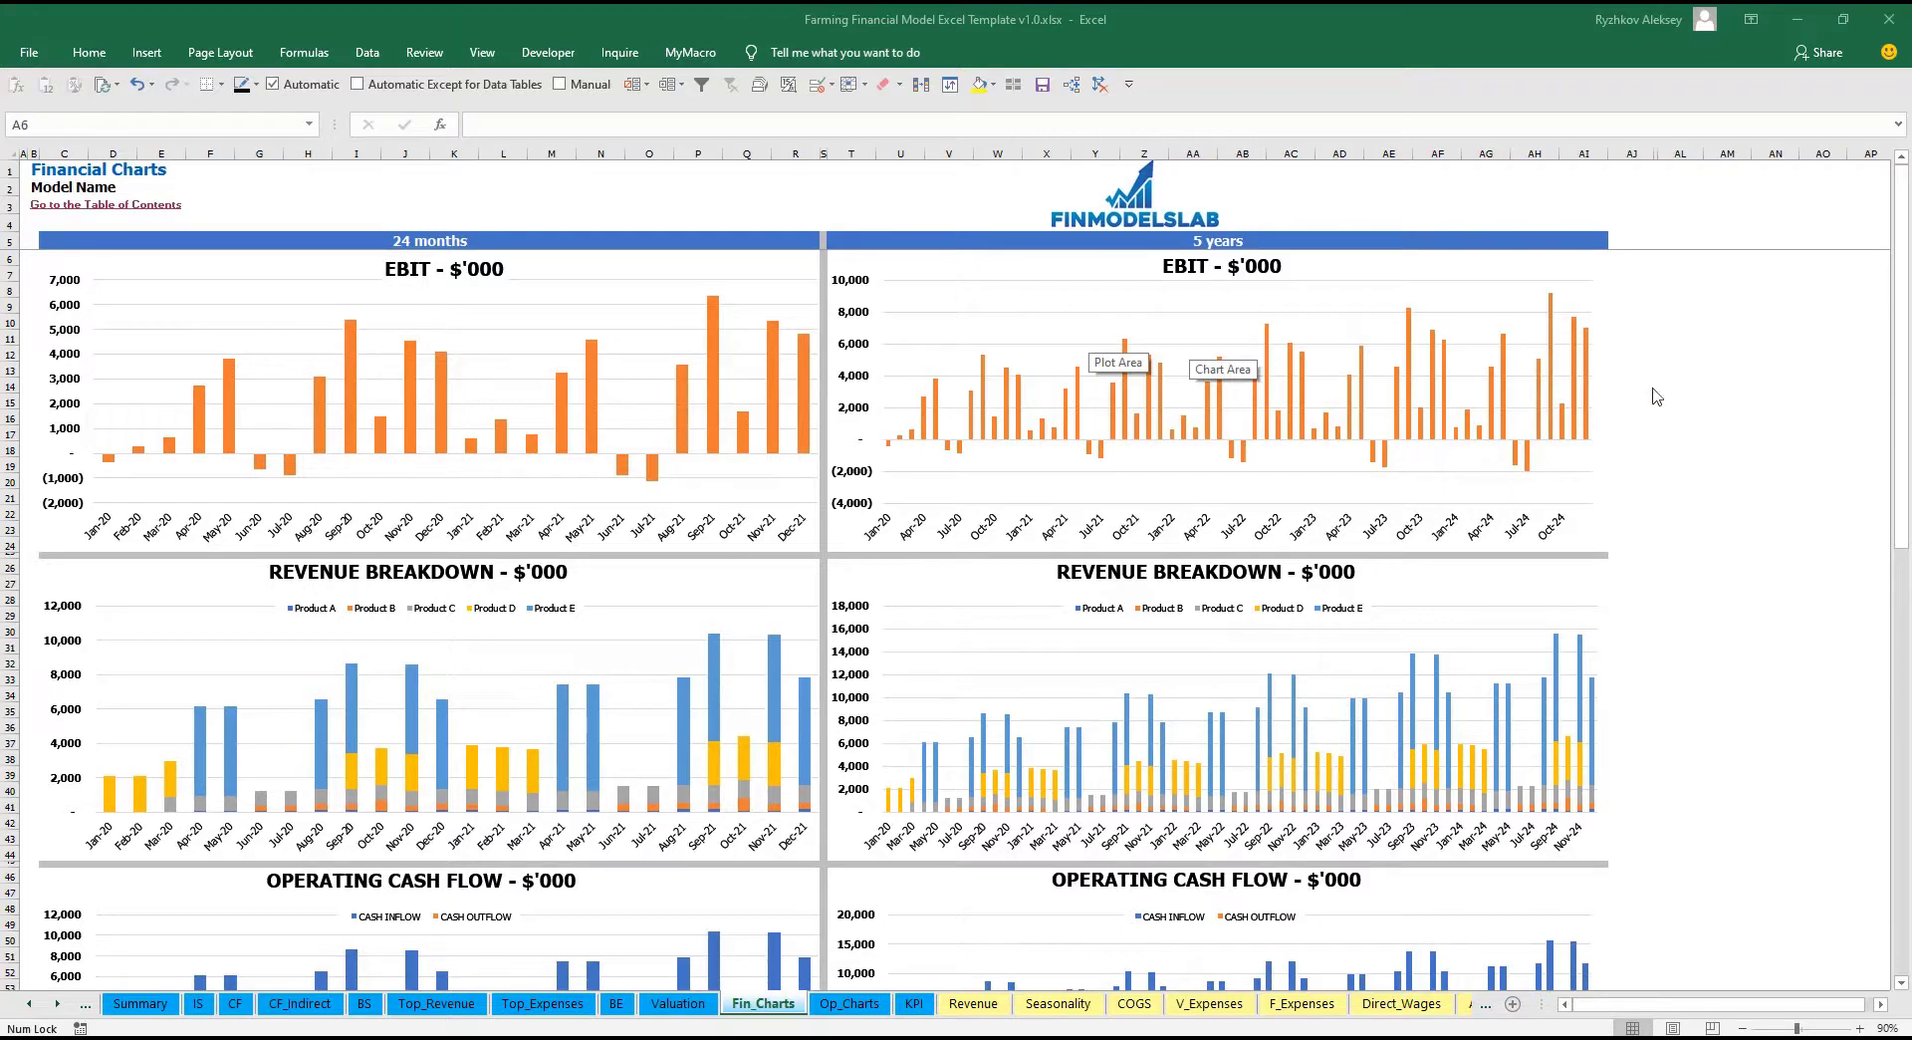
Look through the 24-month and five-year Financial Charts, from EBIT and revenue breakdown to operating cash flow, cash balance and EBITDA.
{"action": "left_click", "coordinate": [1756, 414]}
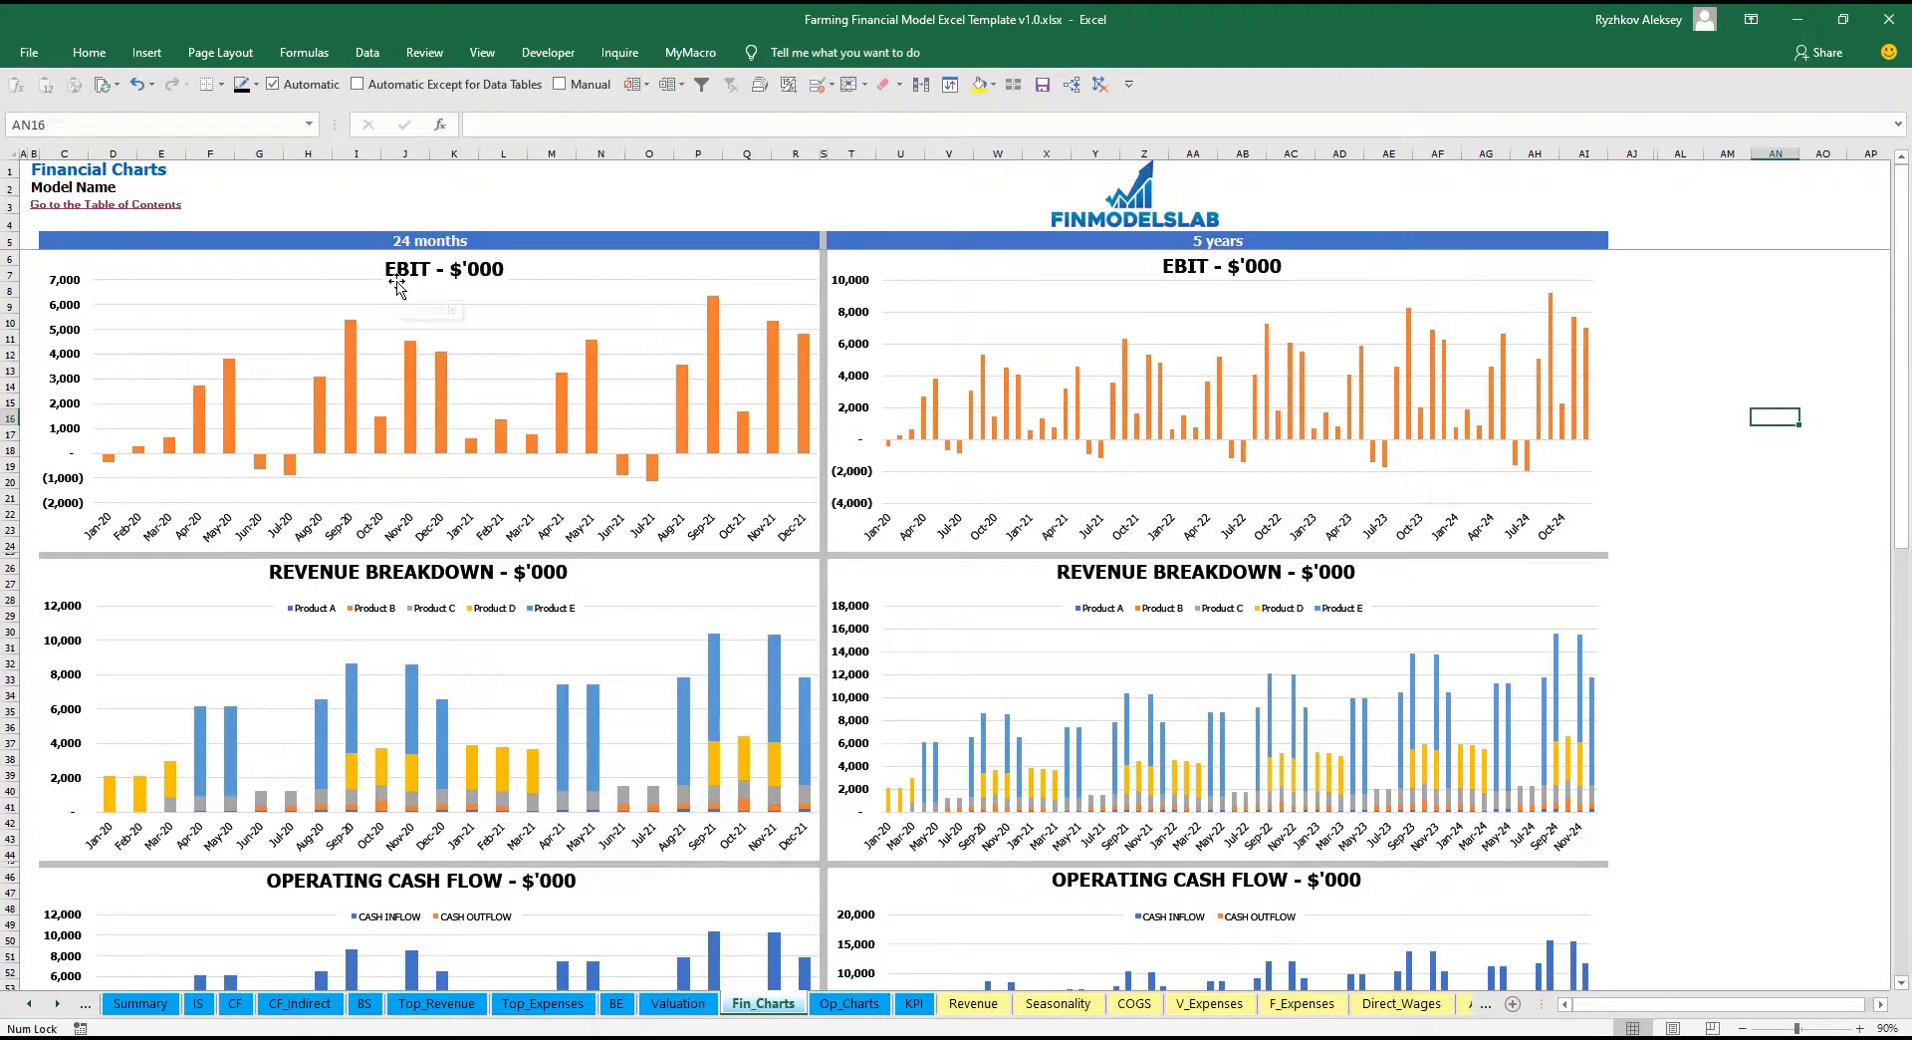
{"action": "scroll", "coordinate": [550, 495], "scroll_direction": "down", "scroll_amount": 3}
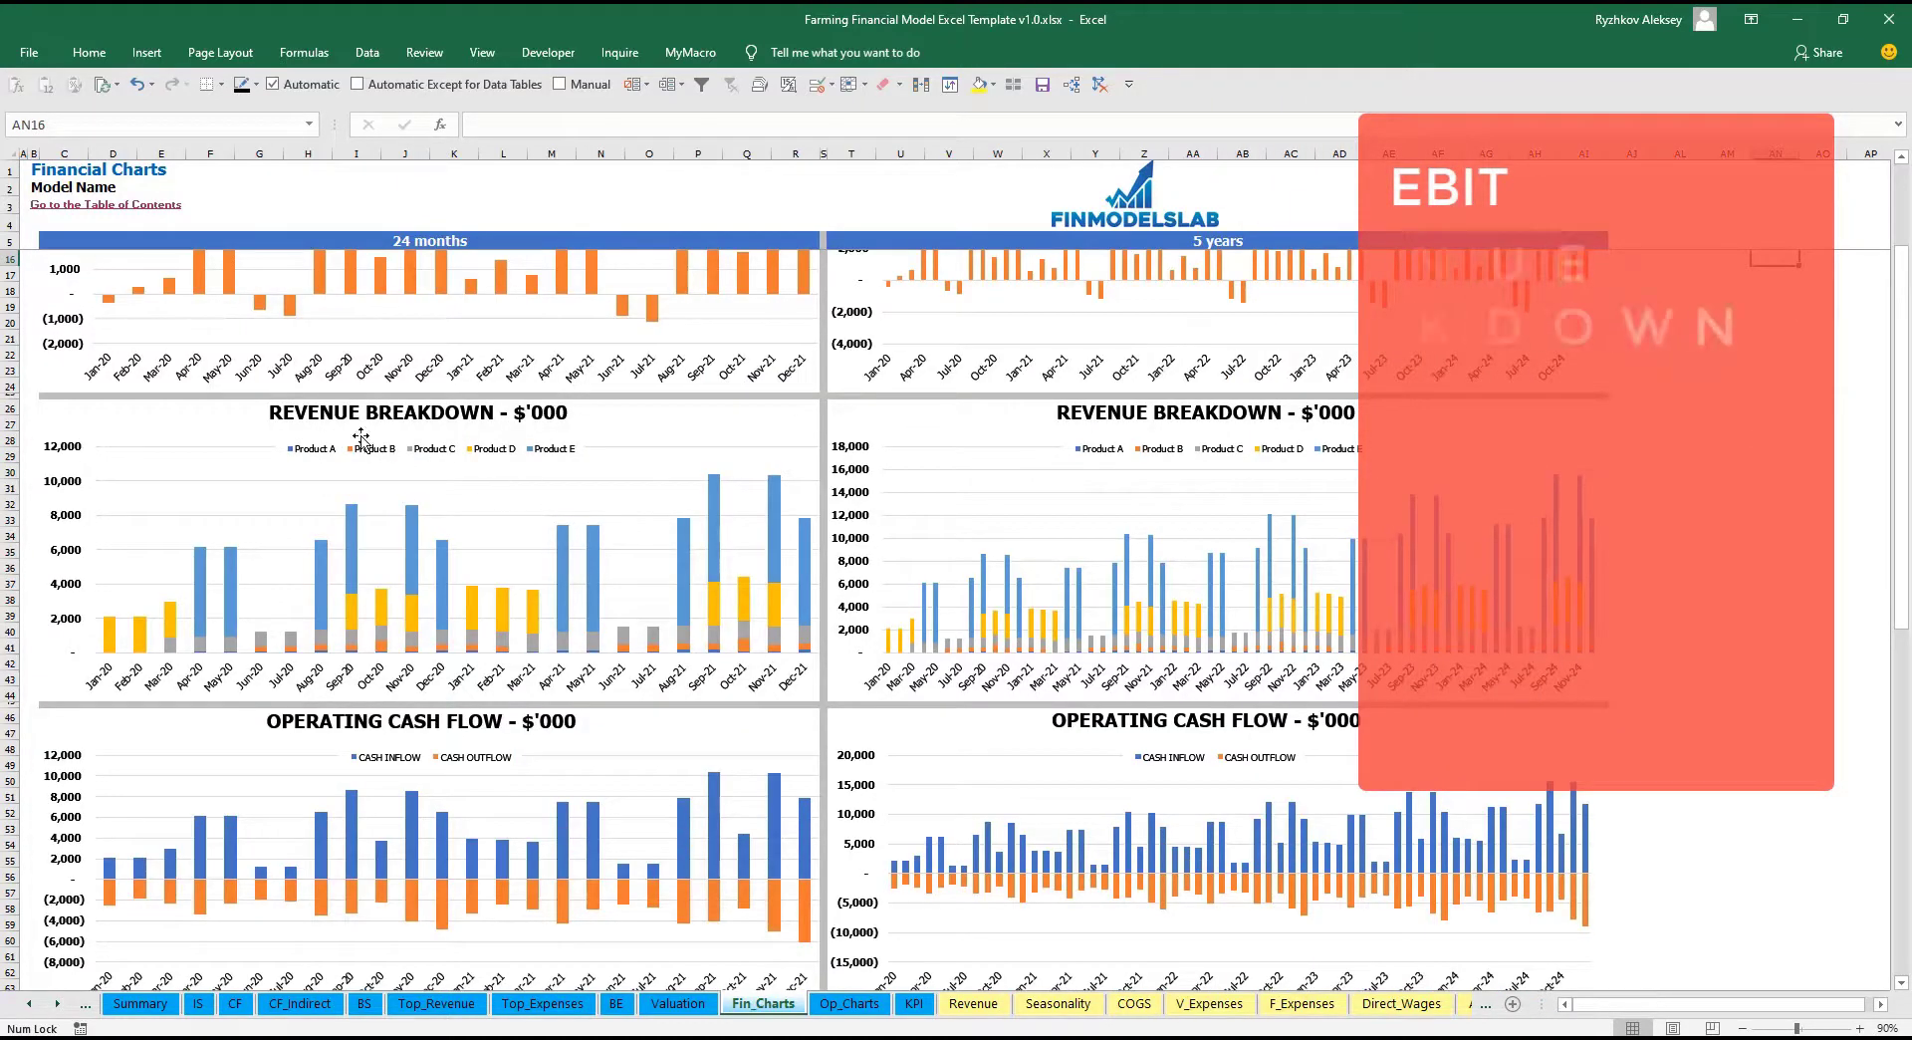
{"action": "scroll", "coordinate": [537, 482], "scroll_direction": "down", "scroll_amount": 10}
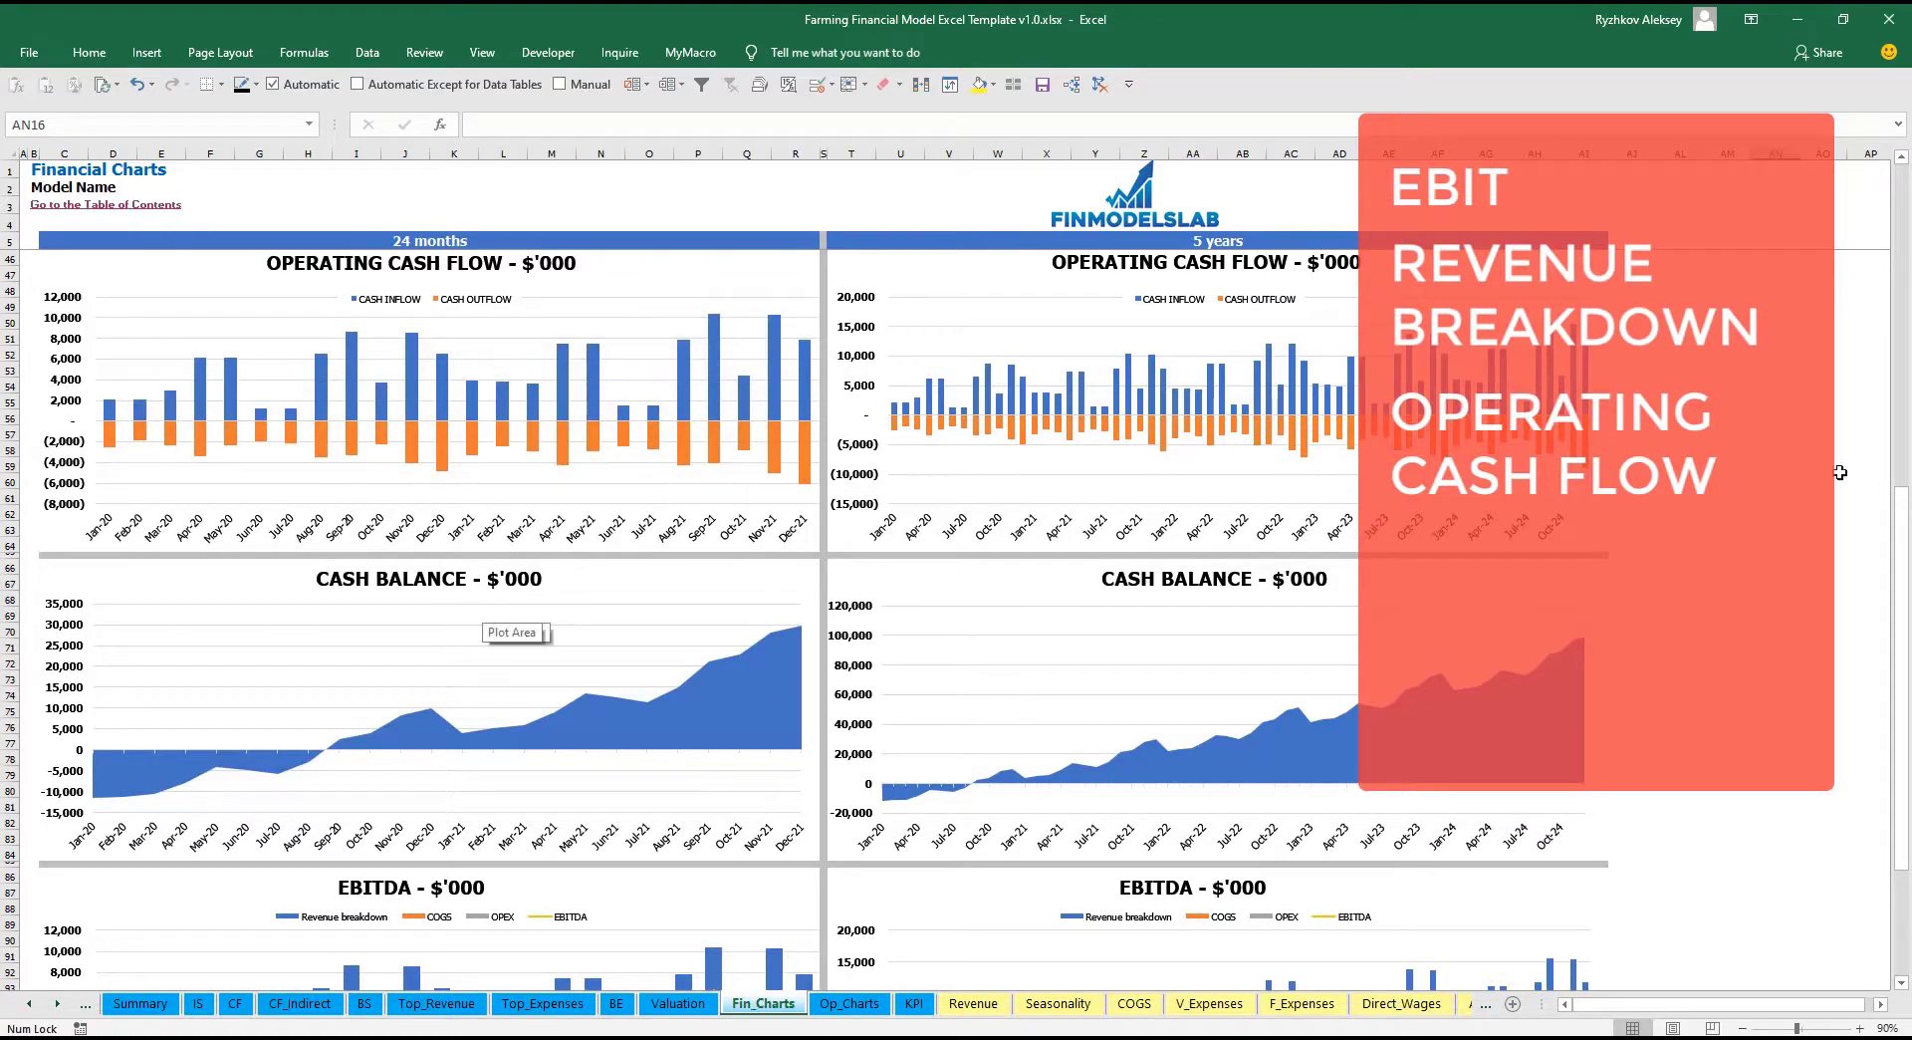
{"action": "left_click_drag", "start_coordinate": [1904, 513], "coordinate": [1909, 664]}
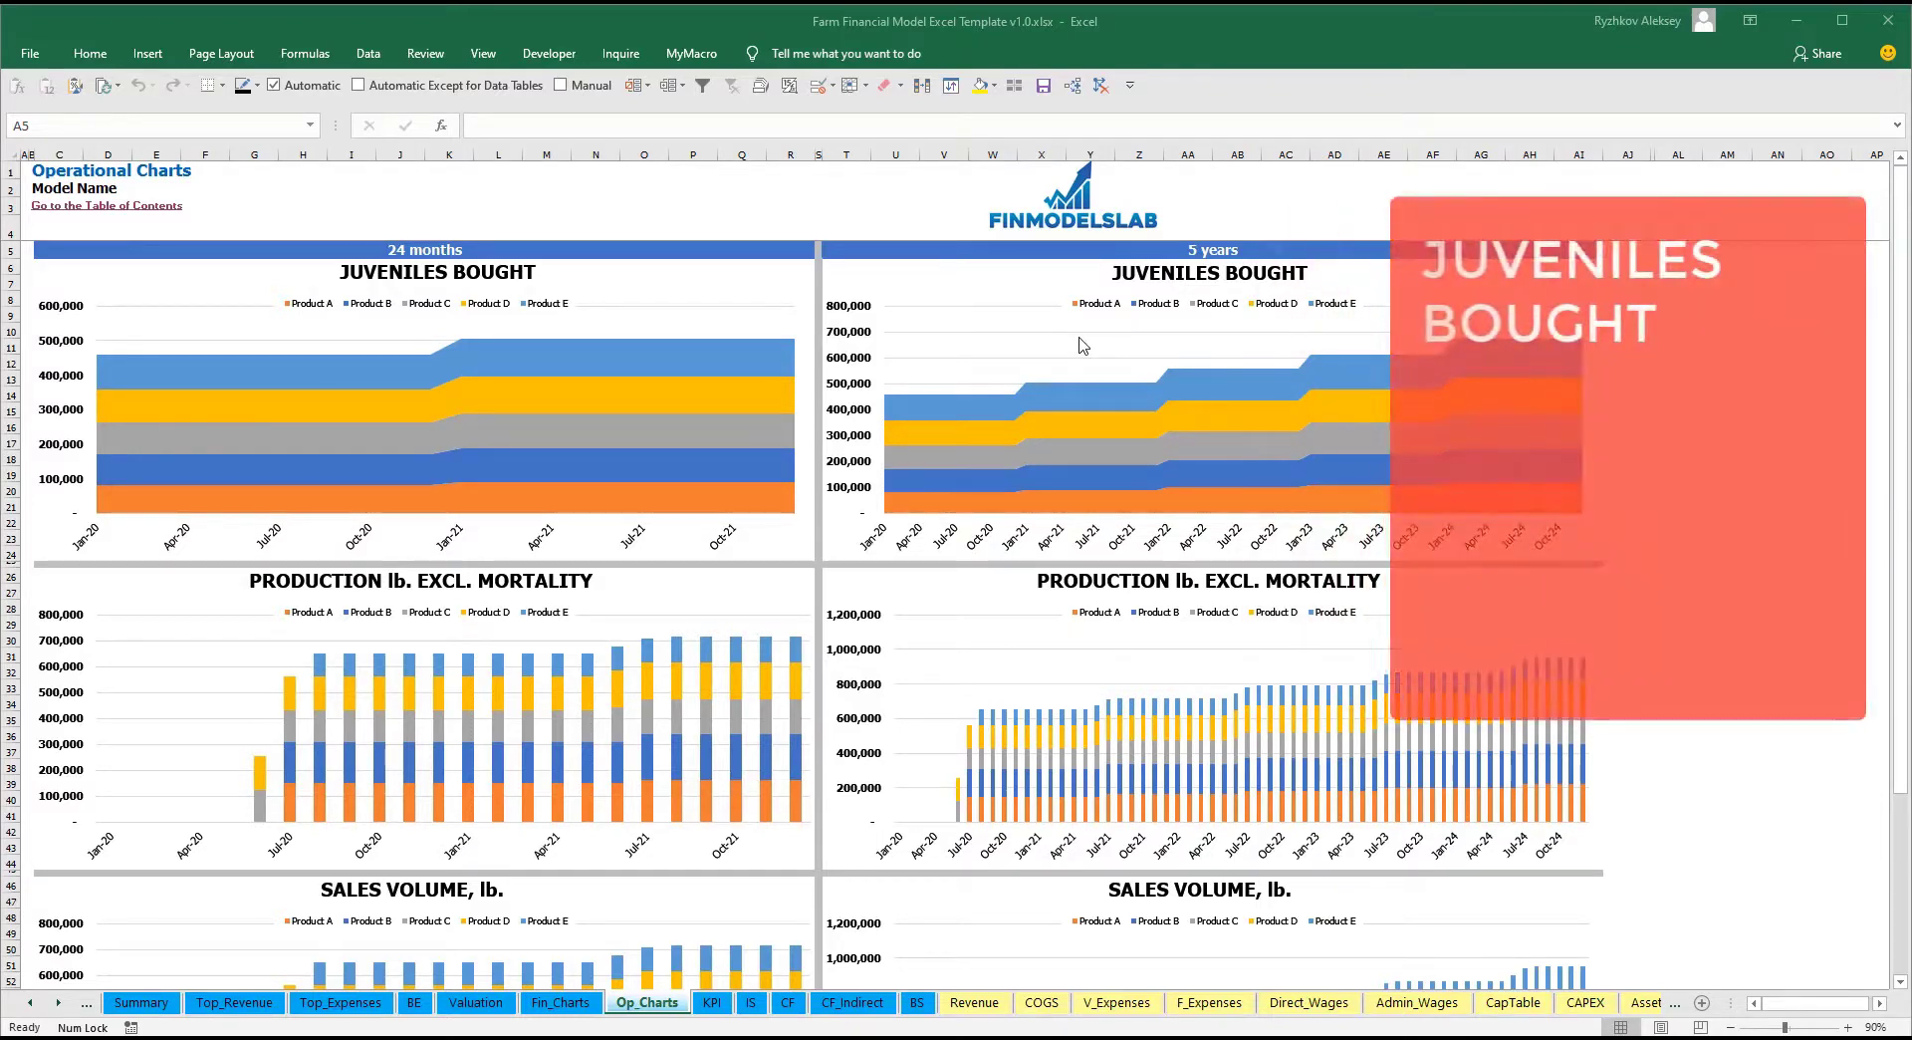
Look through the Operational Charts for juveniles bought, production excluding mortality and sales volume.
{"action": "scroll", "coordinate": [695, 462], "scroll_direction": "down", "scroll_amount": 3}
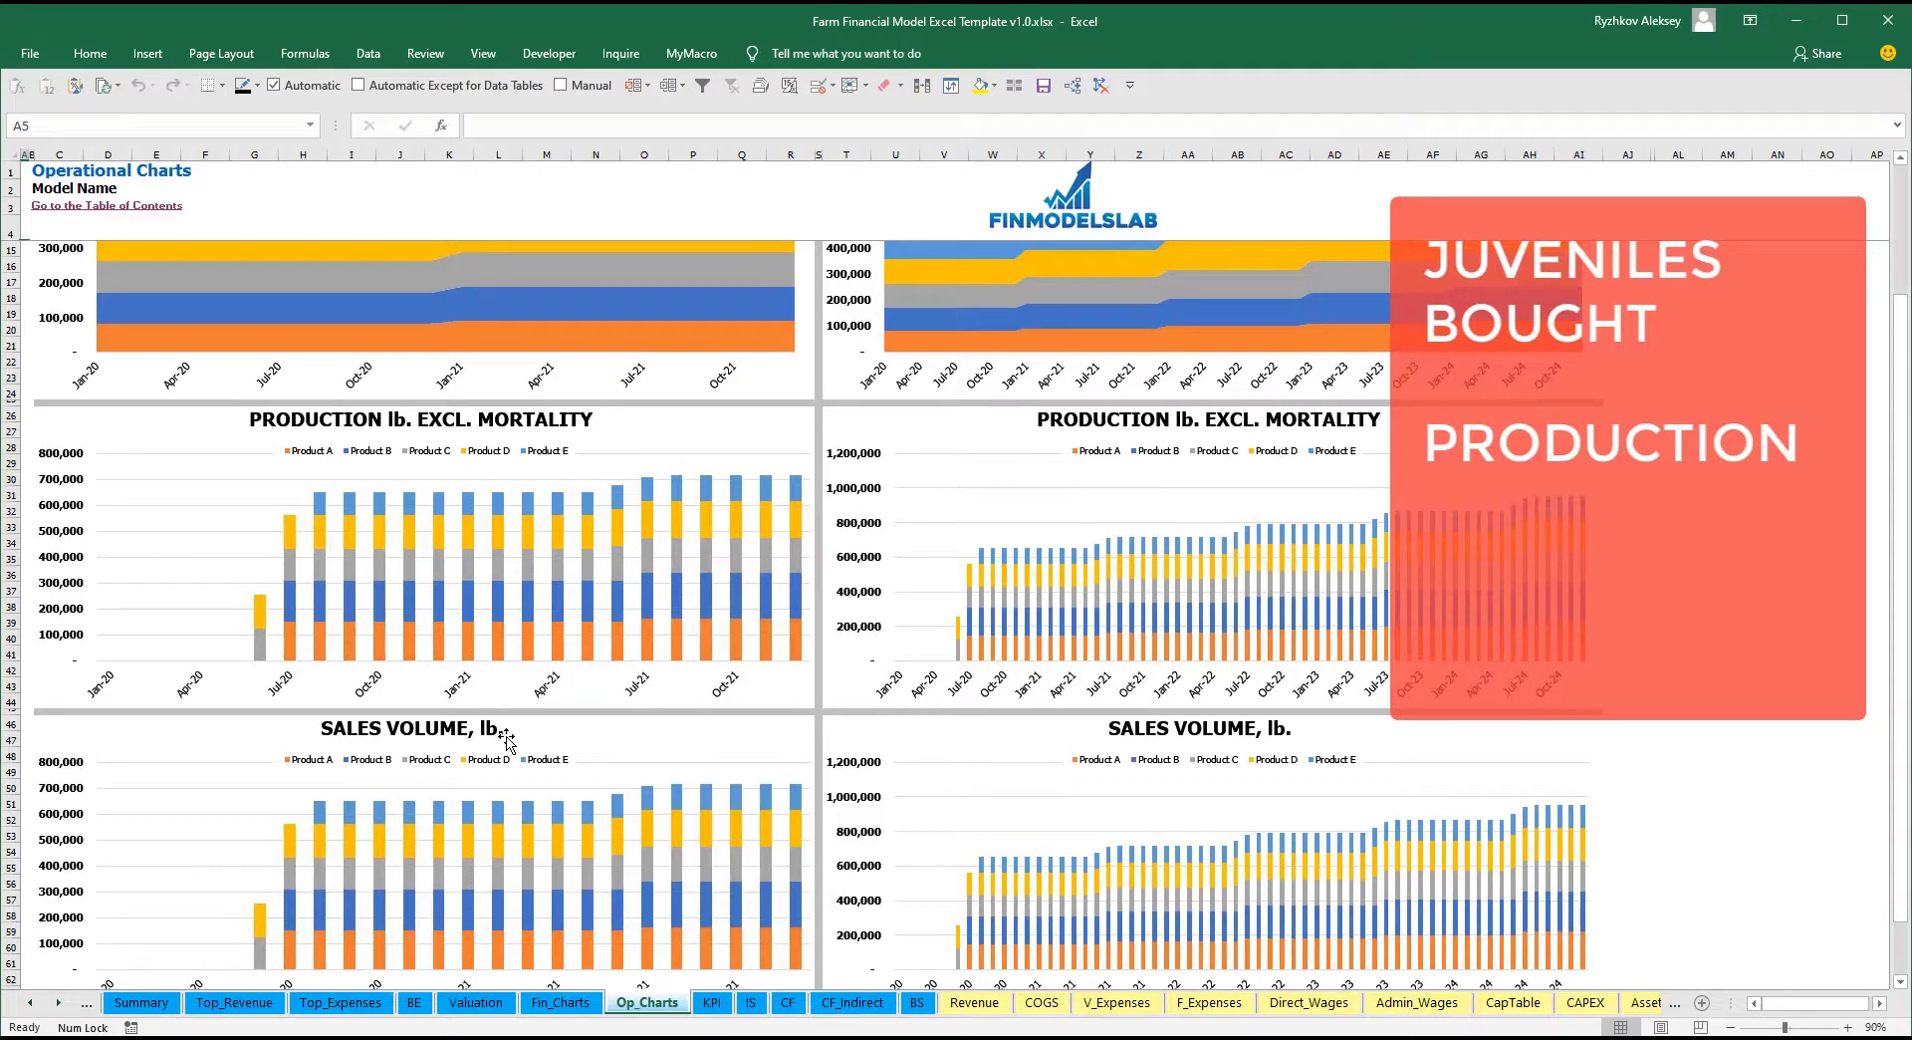
{"action": "scroll", "coordinate": [518, 742], "scroll_direction": "down", "scroll_amount": 4}
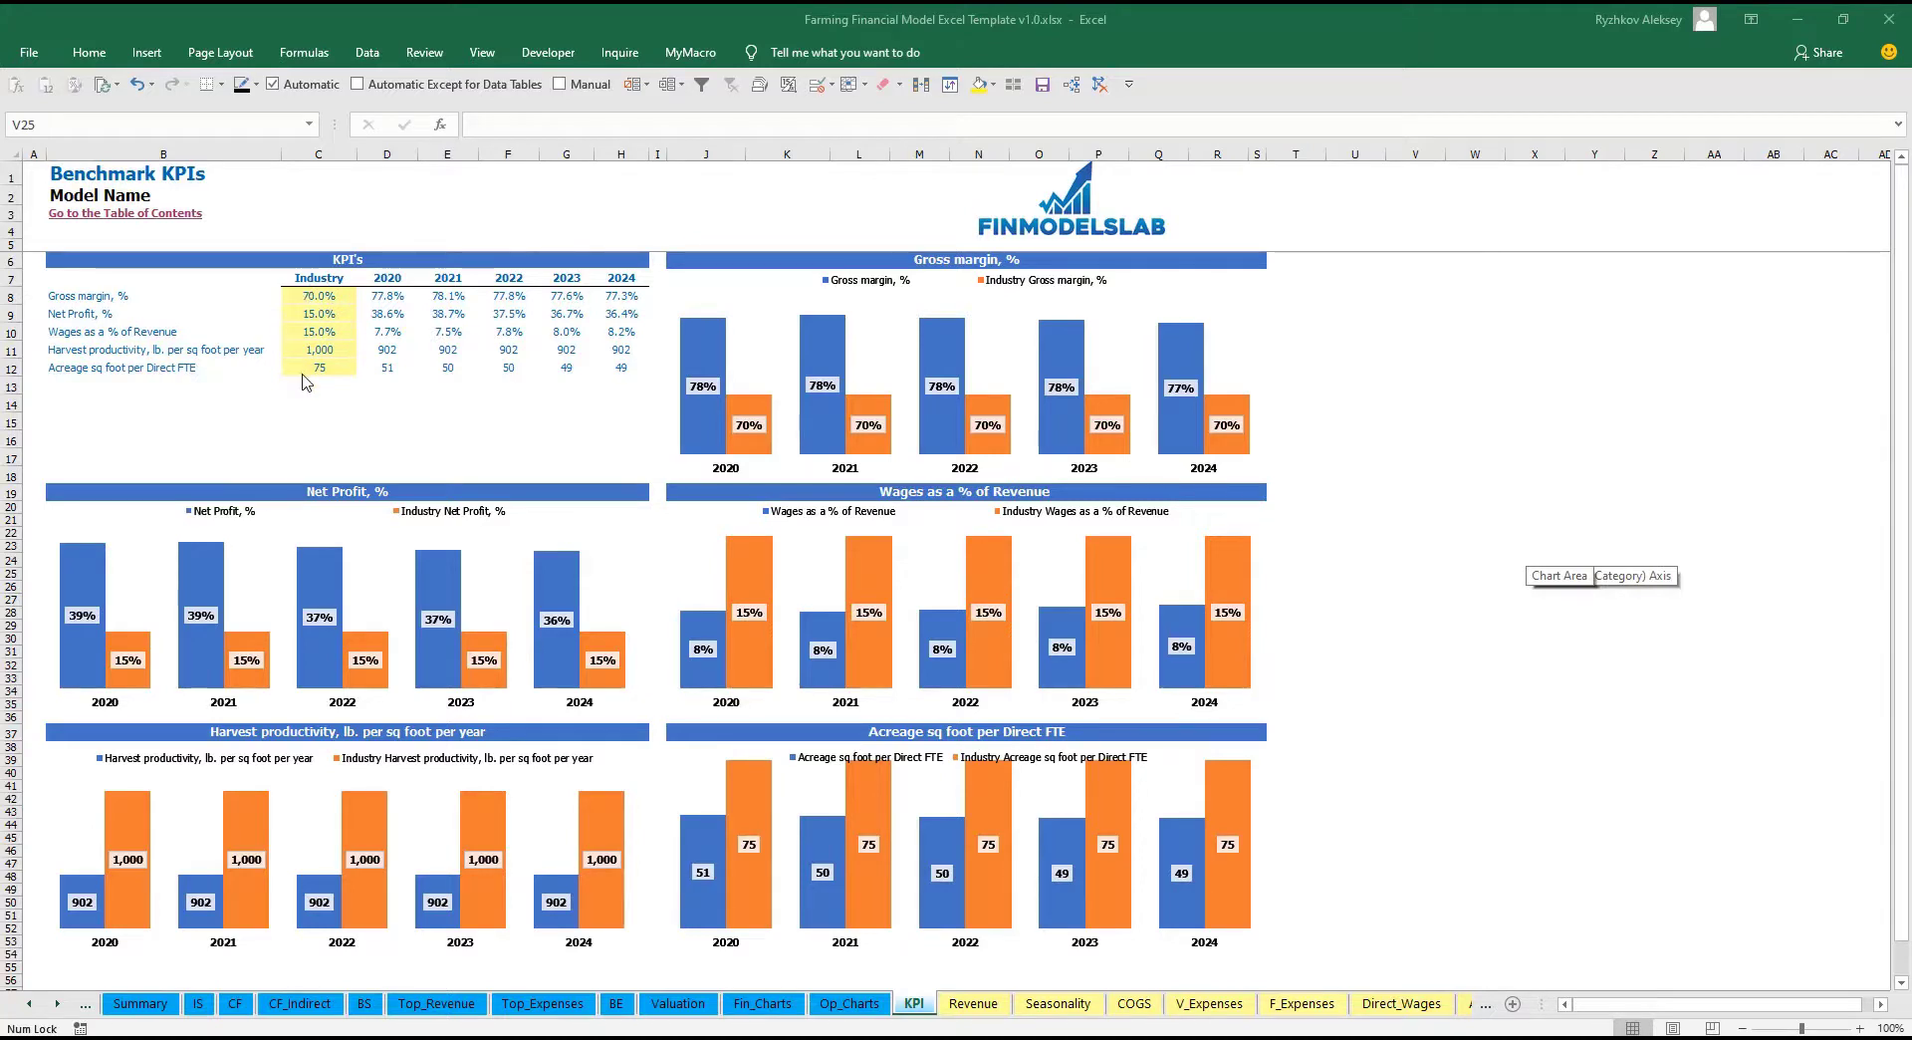
Set the industry gross margin benchmark to 60% in the Benchmark KPIs table.
{"action": "left_click", "coordinate": [56, 297]}
{"action": "left_click", "coordinate": [309, 299]}
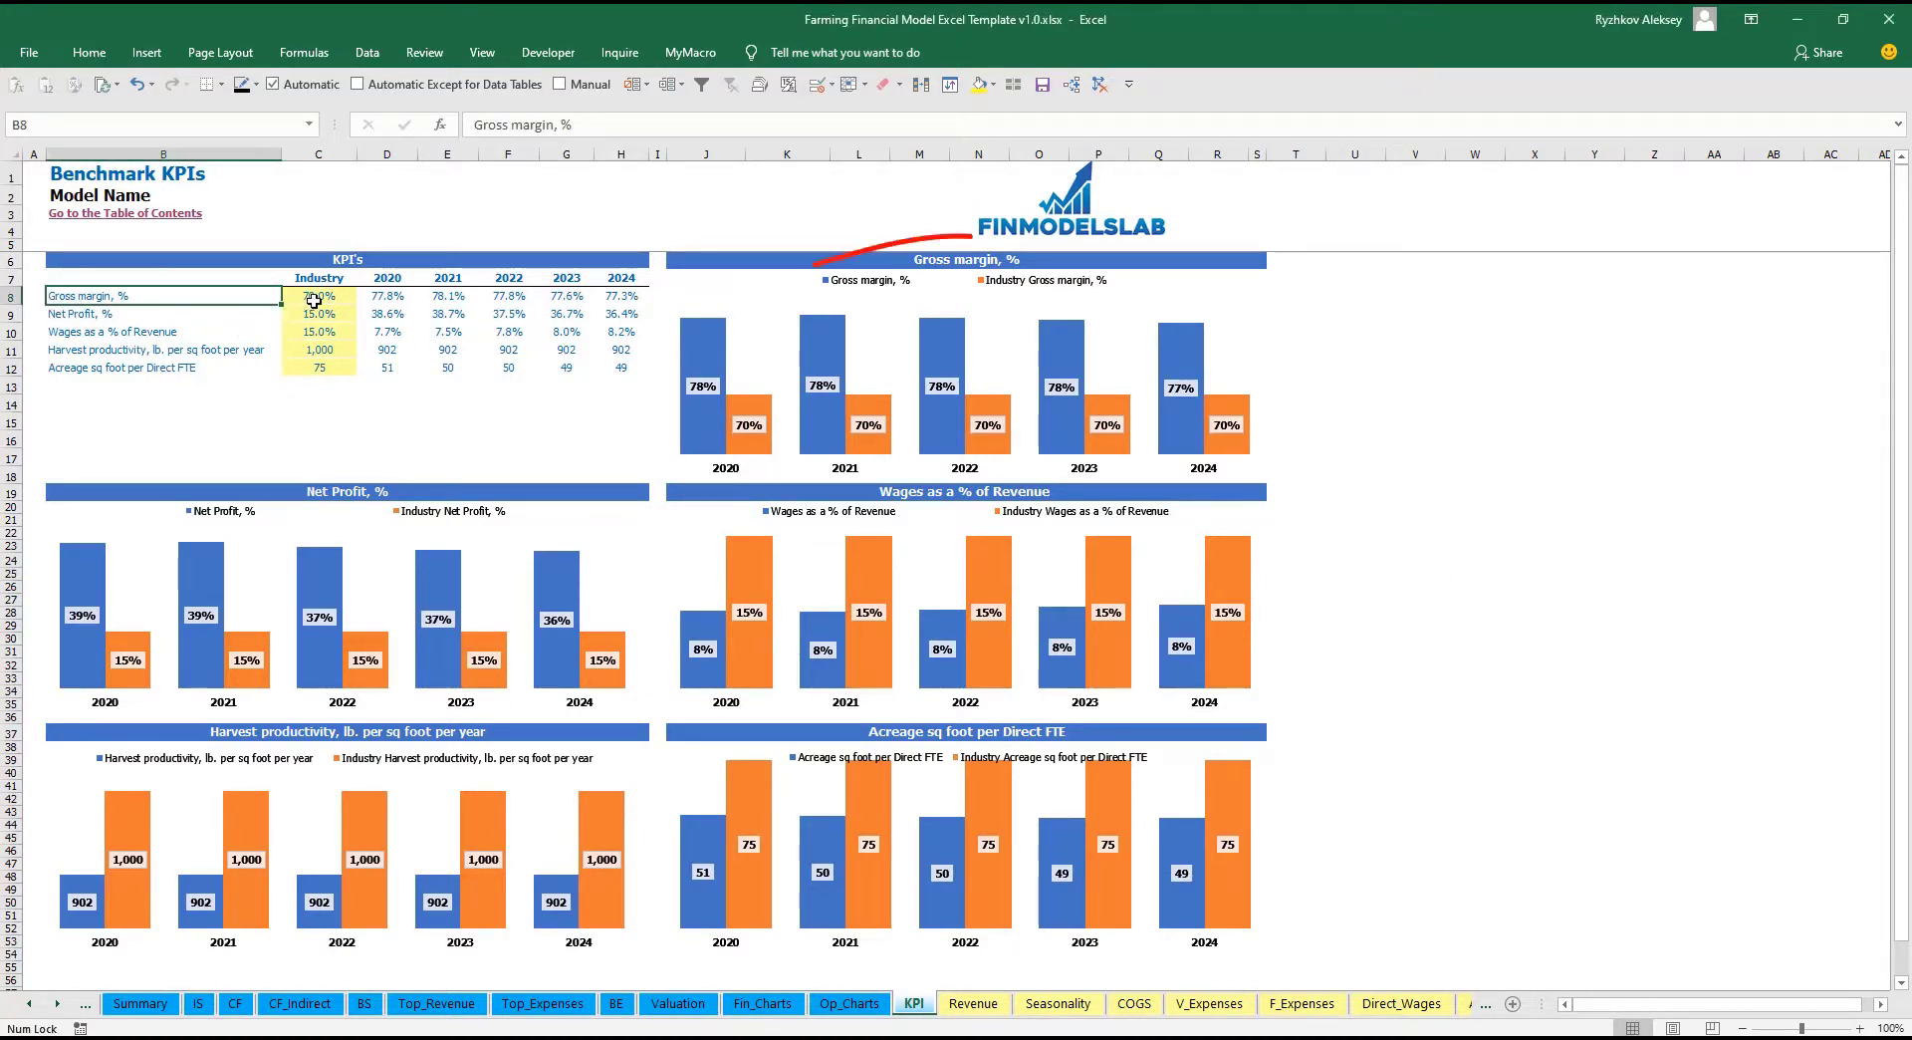
{"action": "type", "text": "60"}
{"action": "key", "text": "Return"}
{"action": "left_click", "coordinate": [294, 402]}
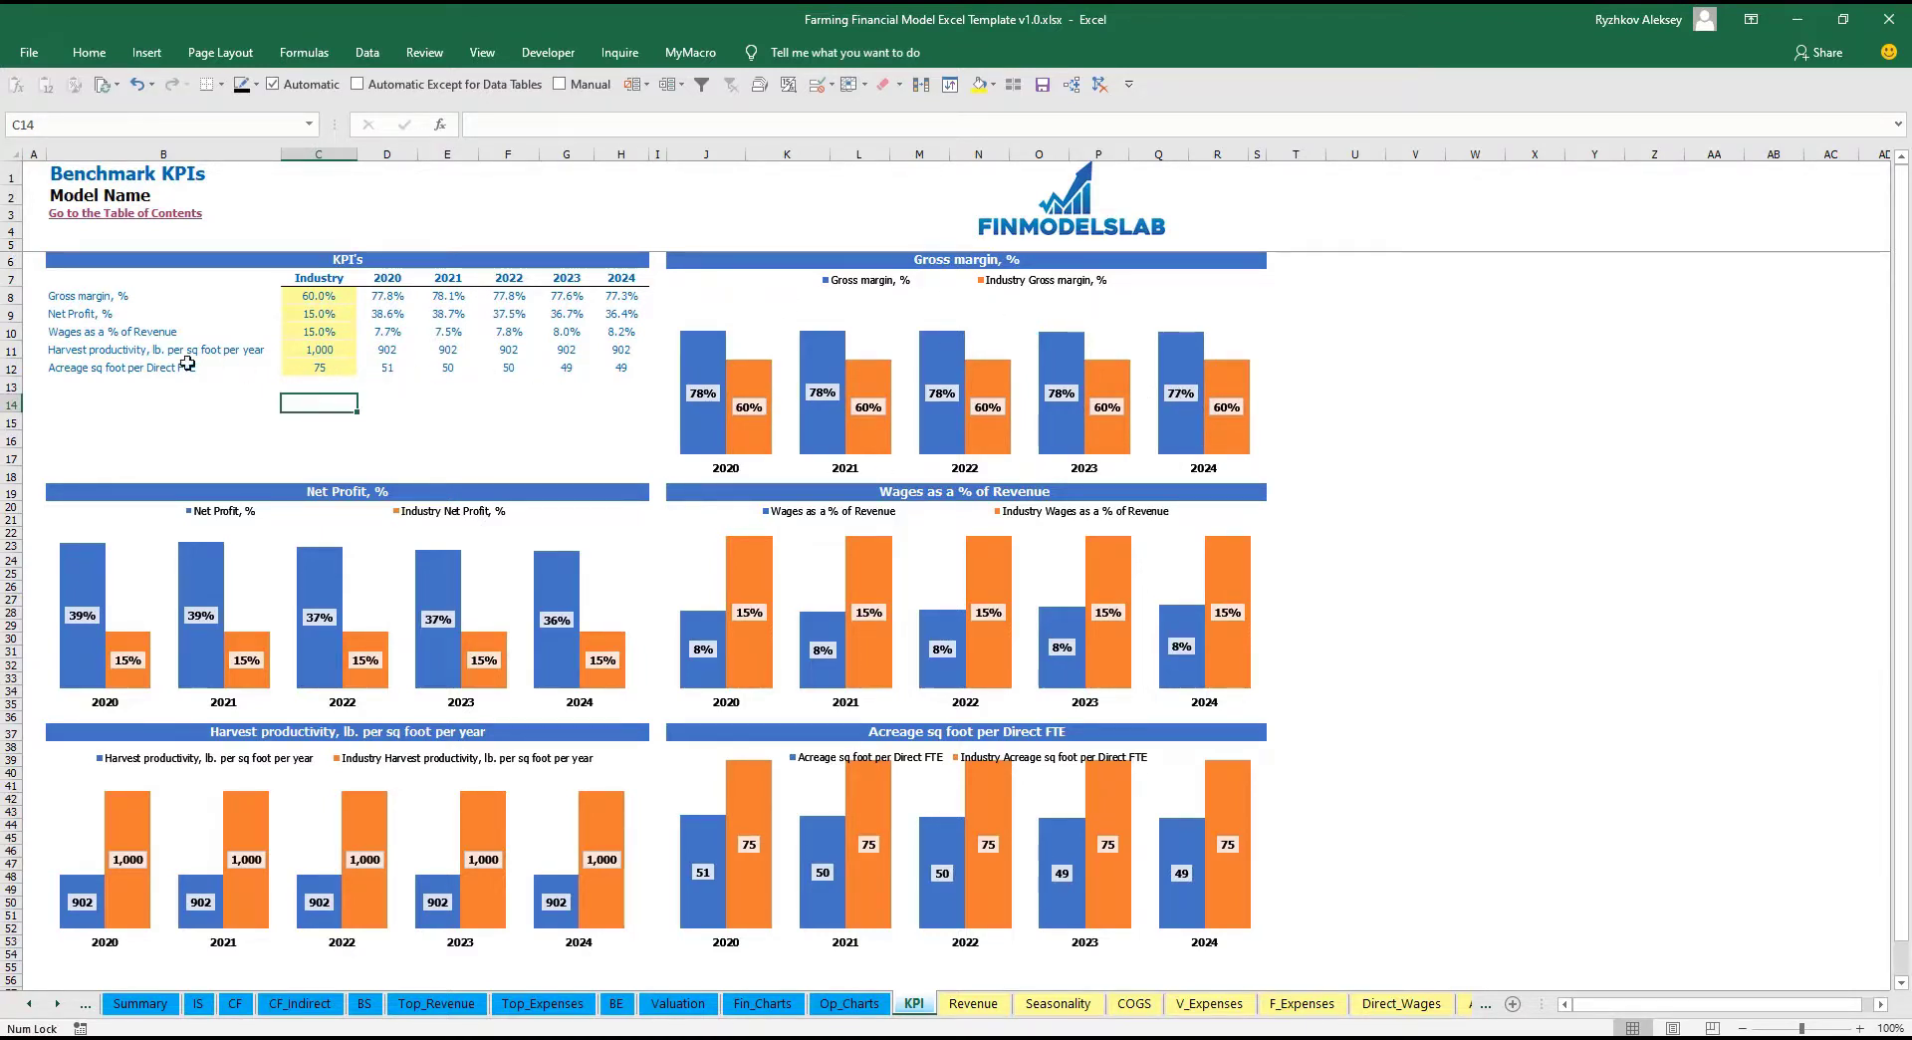
Examine each KPI label from Gross margin to Acreage per Direct FTE, along with the industry benchmark column.
{"action": "left_click", "coordinate": [47, 299]}
{"action": "key", "text": "Down"}
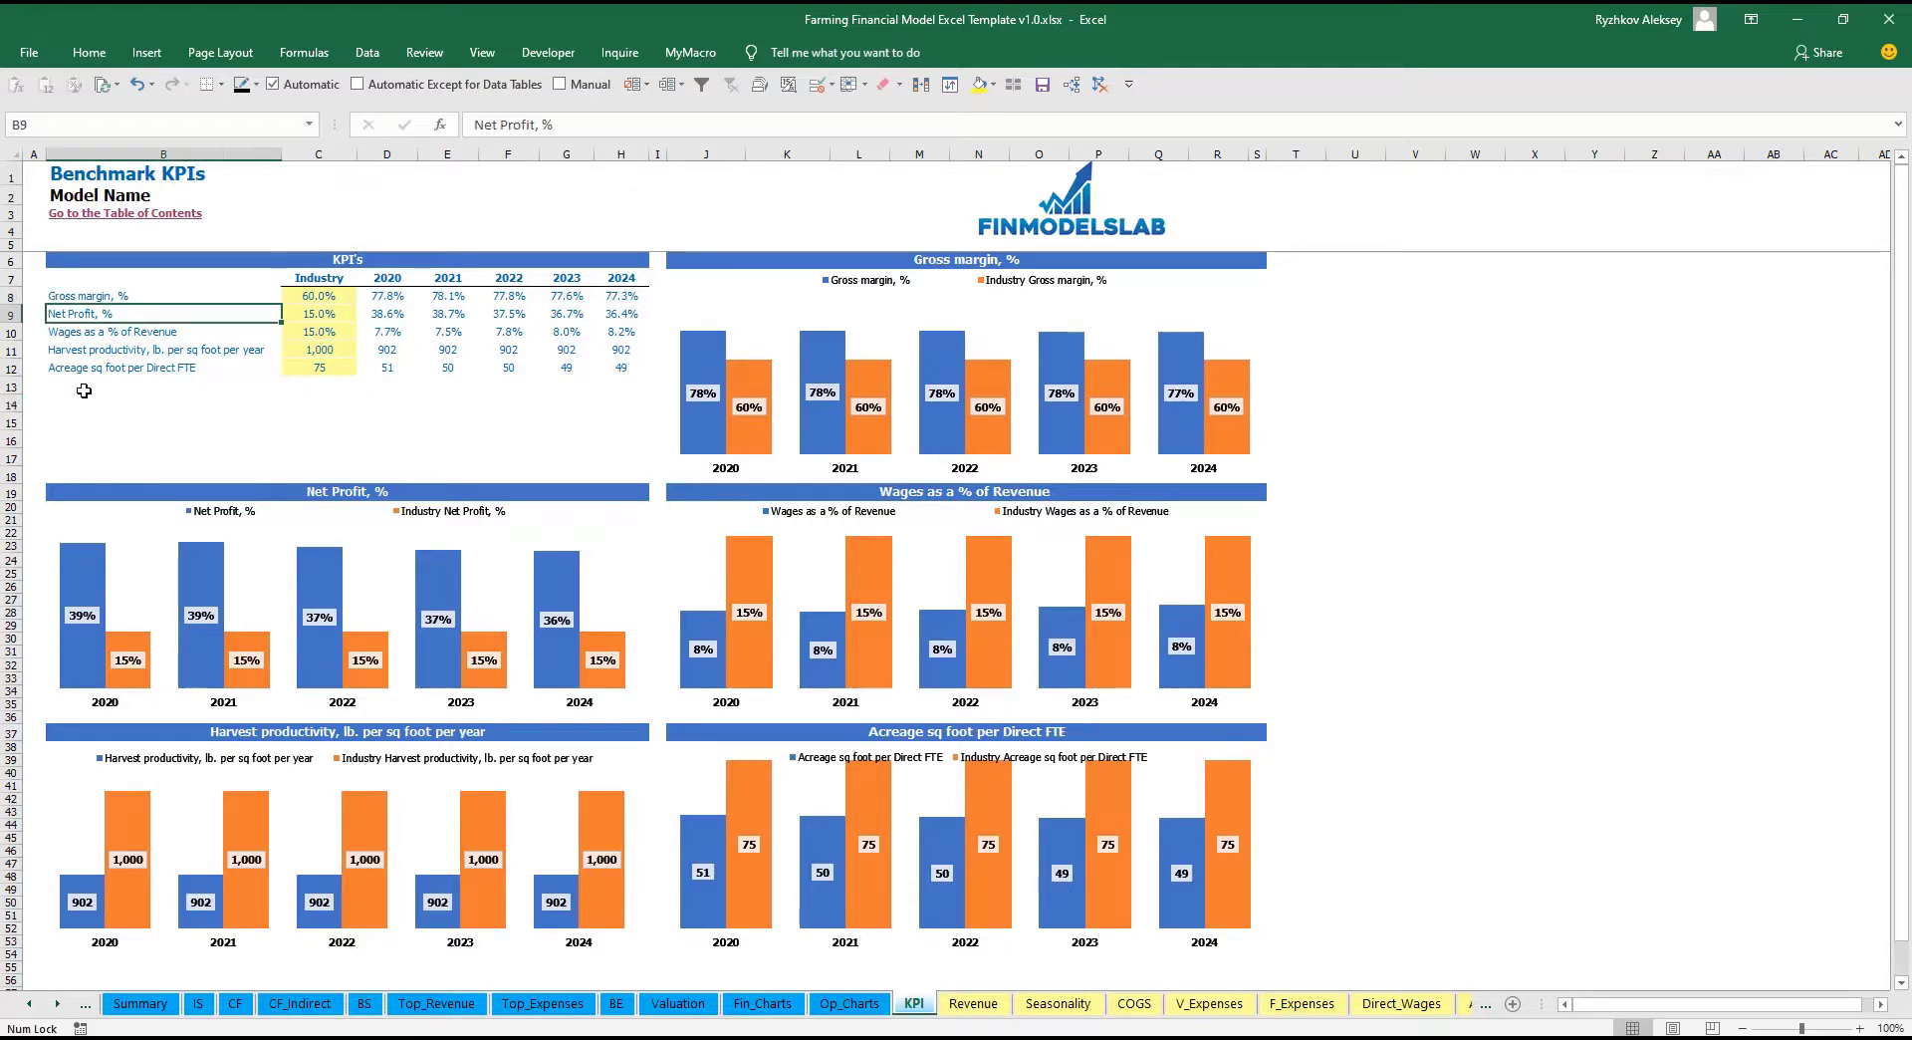
{"action": "key", "text": "Down"}
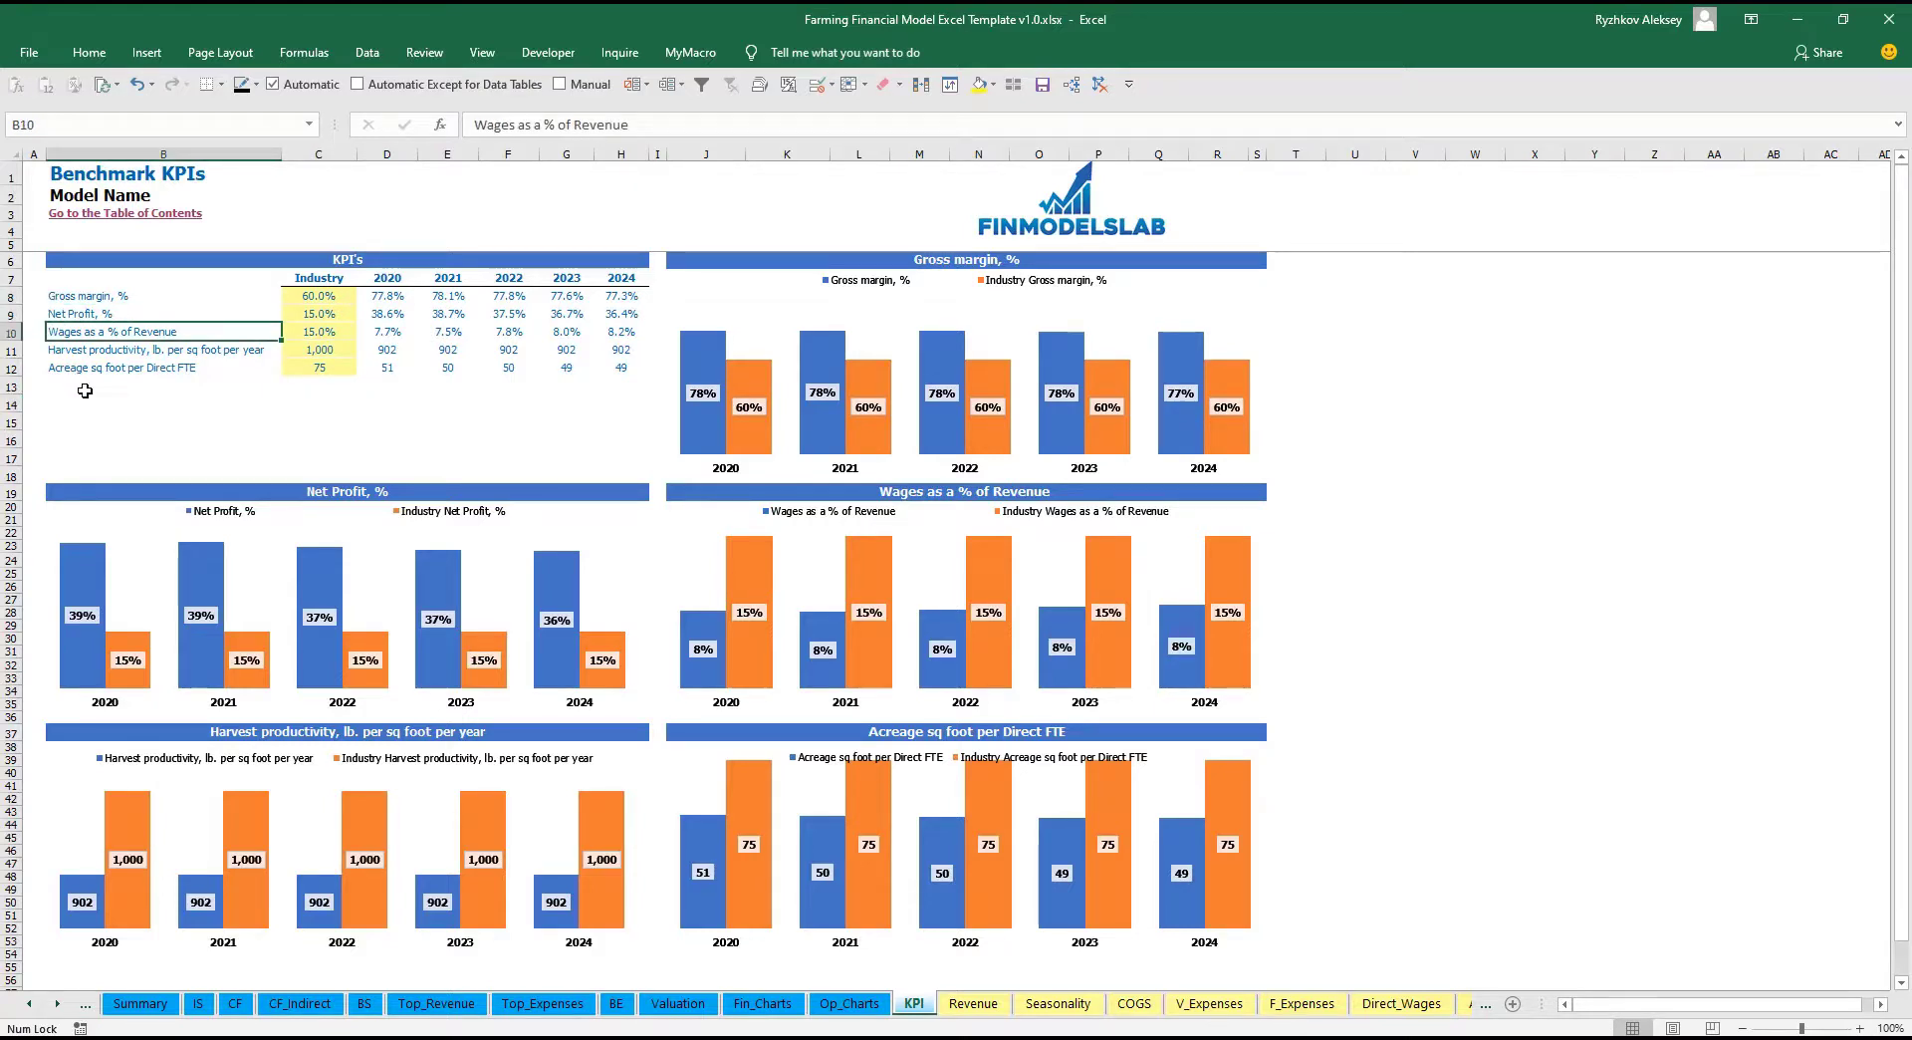
{"action": "key", "text": "Down"}
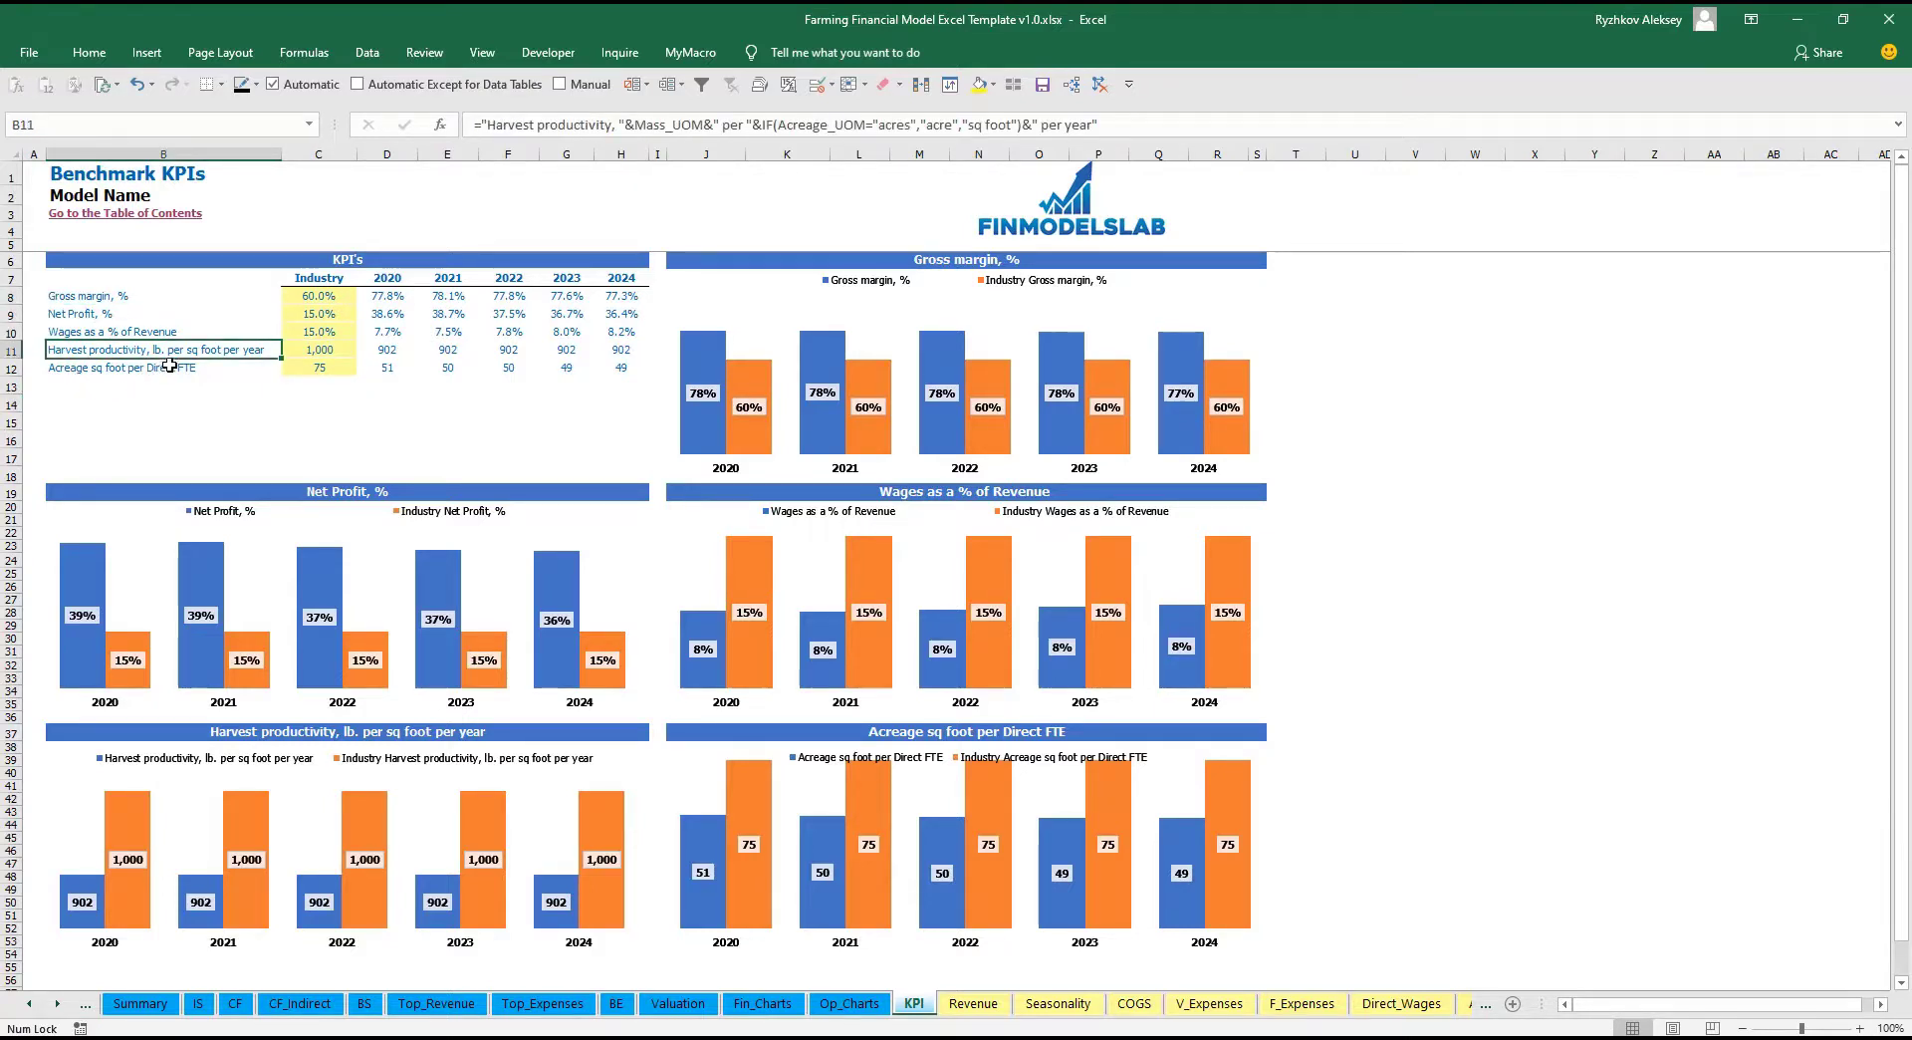
{"action": "key", "text": "Down"}
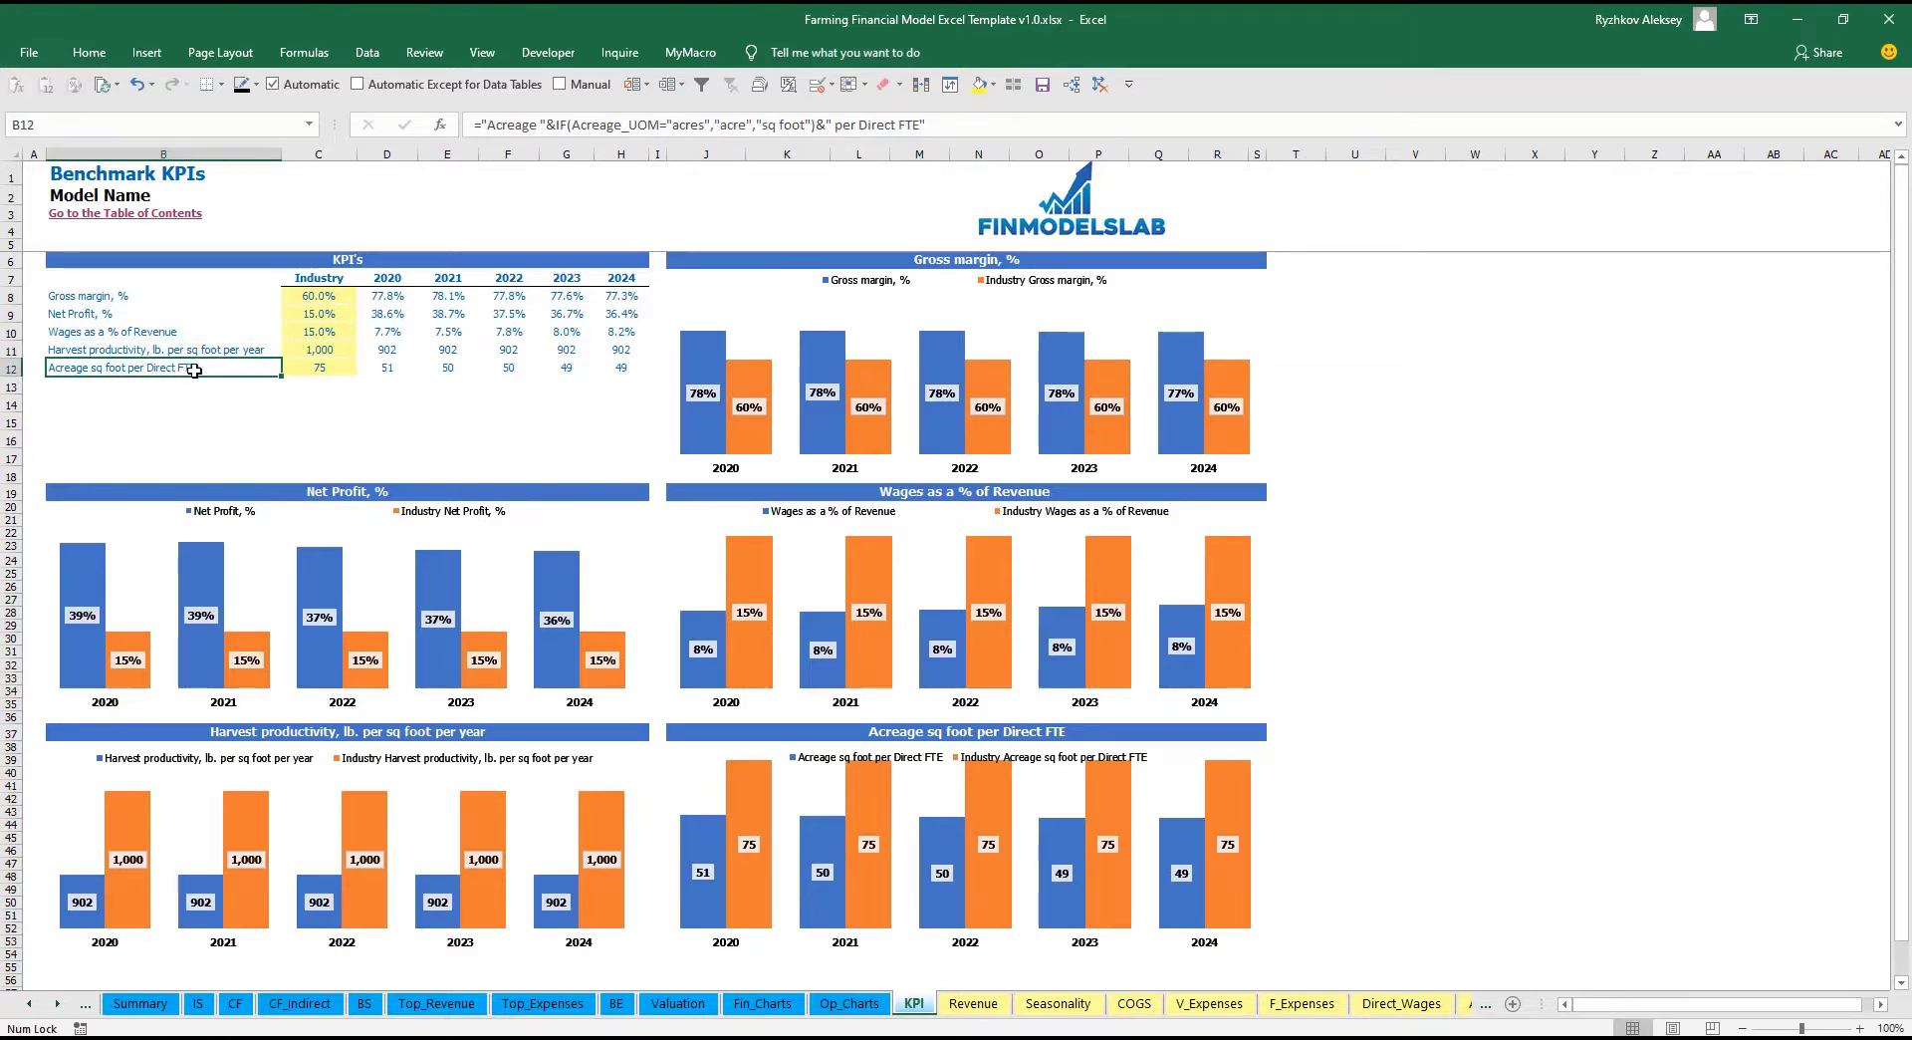
{"action": "left_click_drag", "start_coordinate": [334, 303], "coordinate": [309, 369]}
{"action": "left_click", "coordinate": [260, 411]}
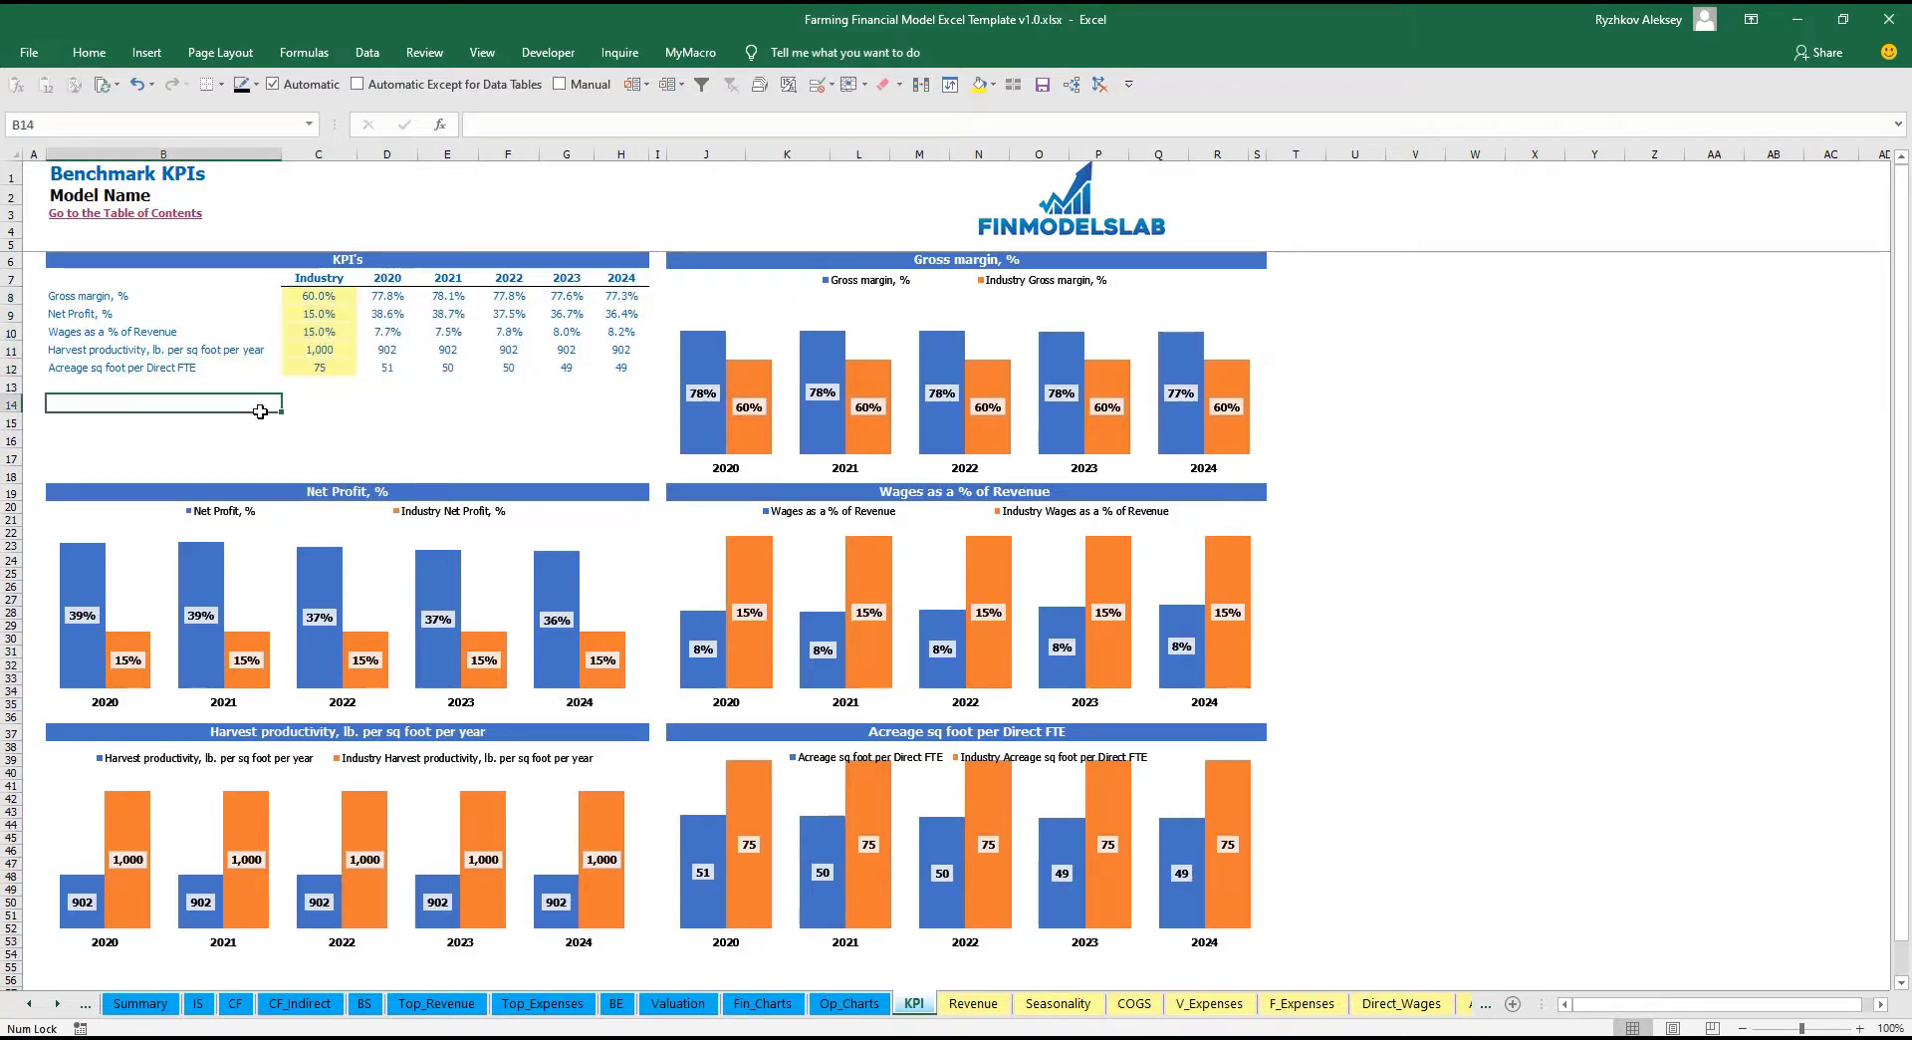
Set the industry net profit benchmark to 20%.
{"action": "left_click", "coordinate": [321, 314]}
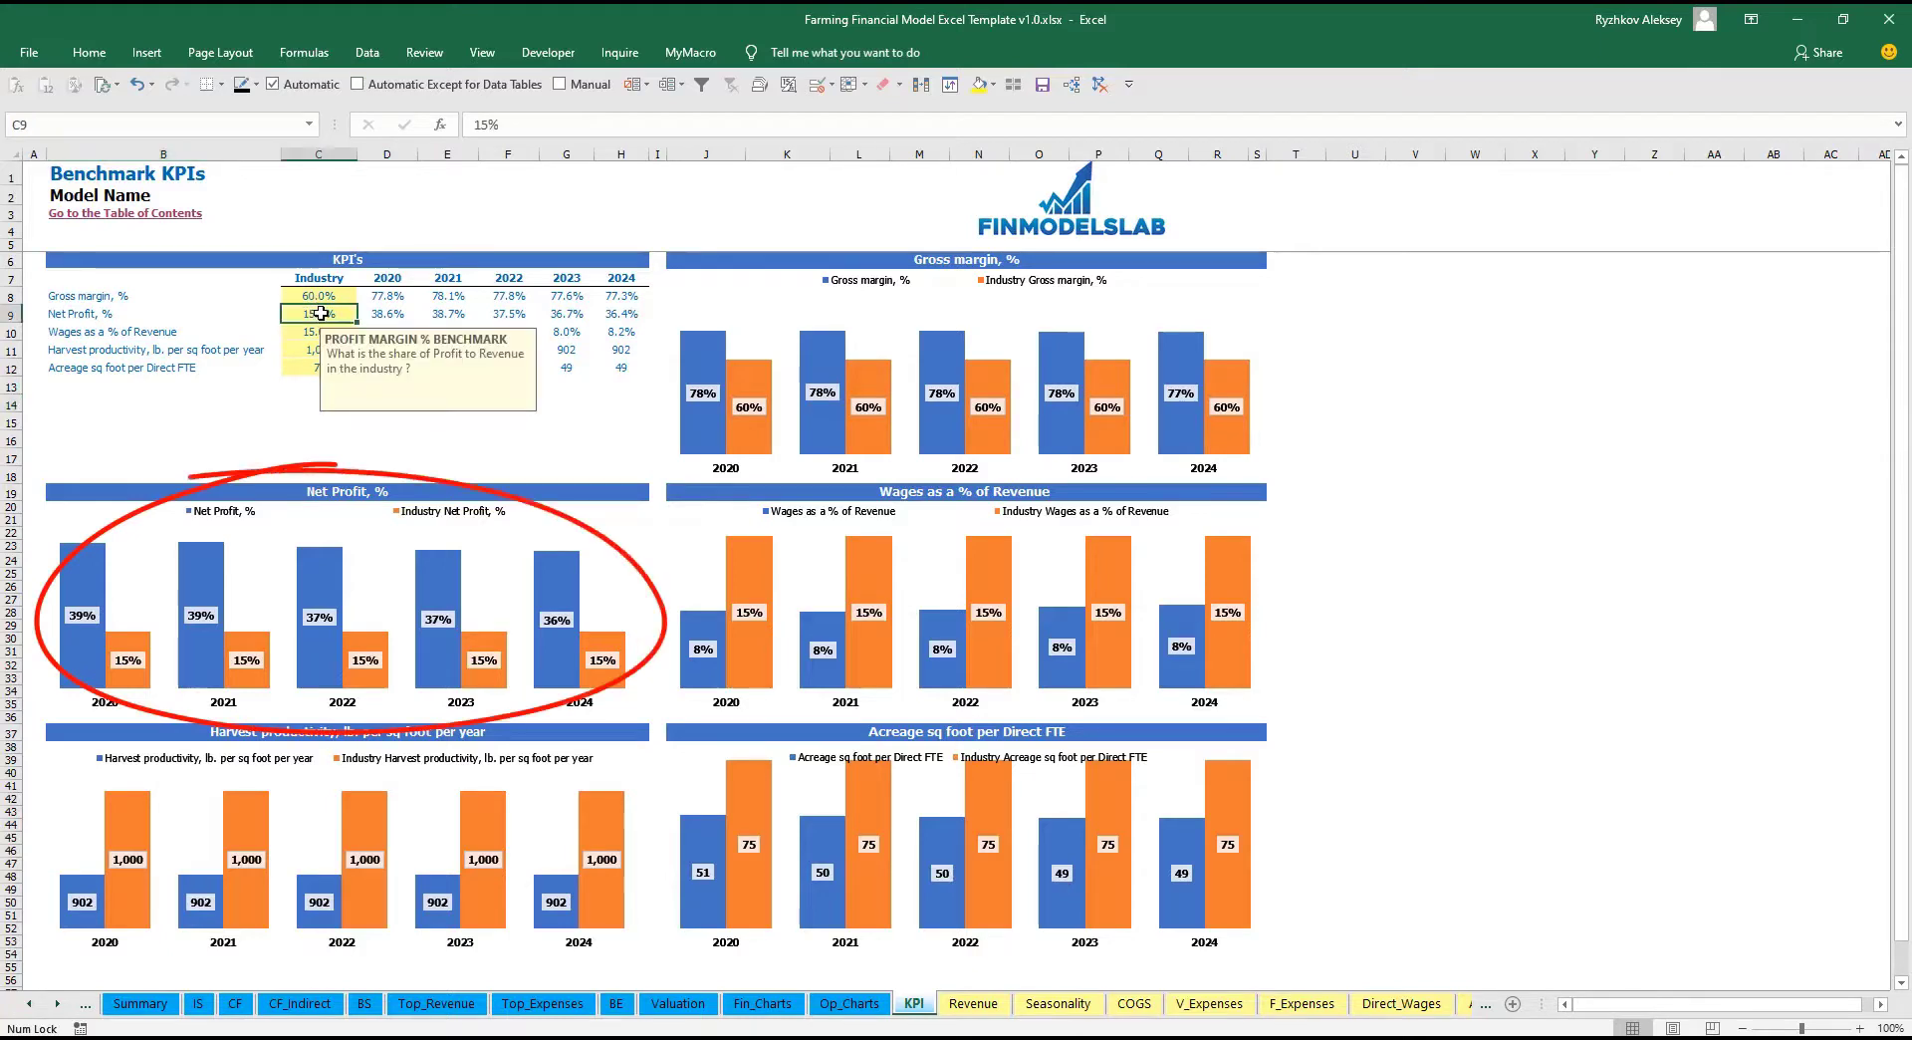
{"action": "type", "text": "20%"}
{"action": "key", "text": "Return"}
{"action": "left_click", "coordinate": [280, 387]}
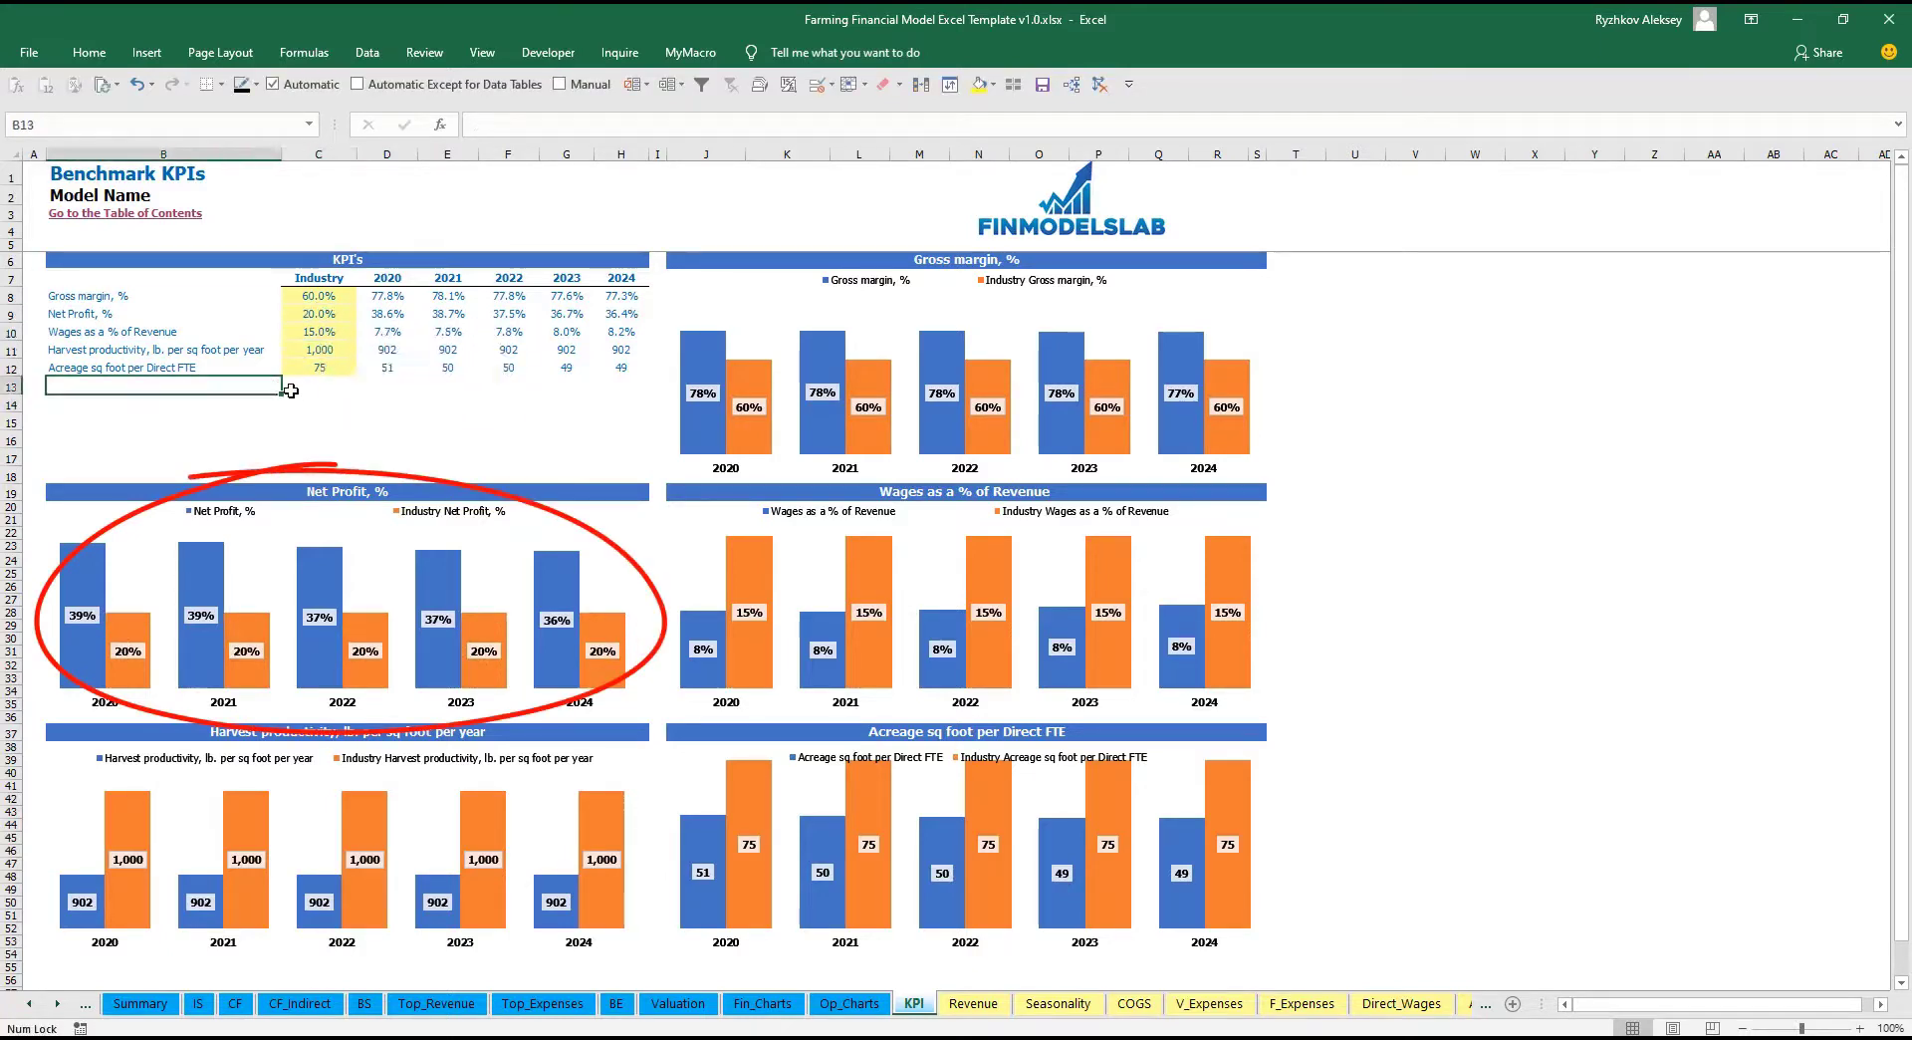
Highlight the model's KPI values for 2020 to 2024 for review, then clear the selection.
{"action": "mouse_move", "coordinate": [383, 297]}
{"action": "left_mouse_down"}
{"action": "mouse_move", "coordinate": [618, 339]}
{"action": "mouse_move", "coordinate": [606, 359]}
{"action": "left_mouse_up"}
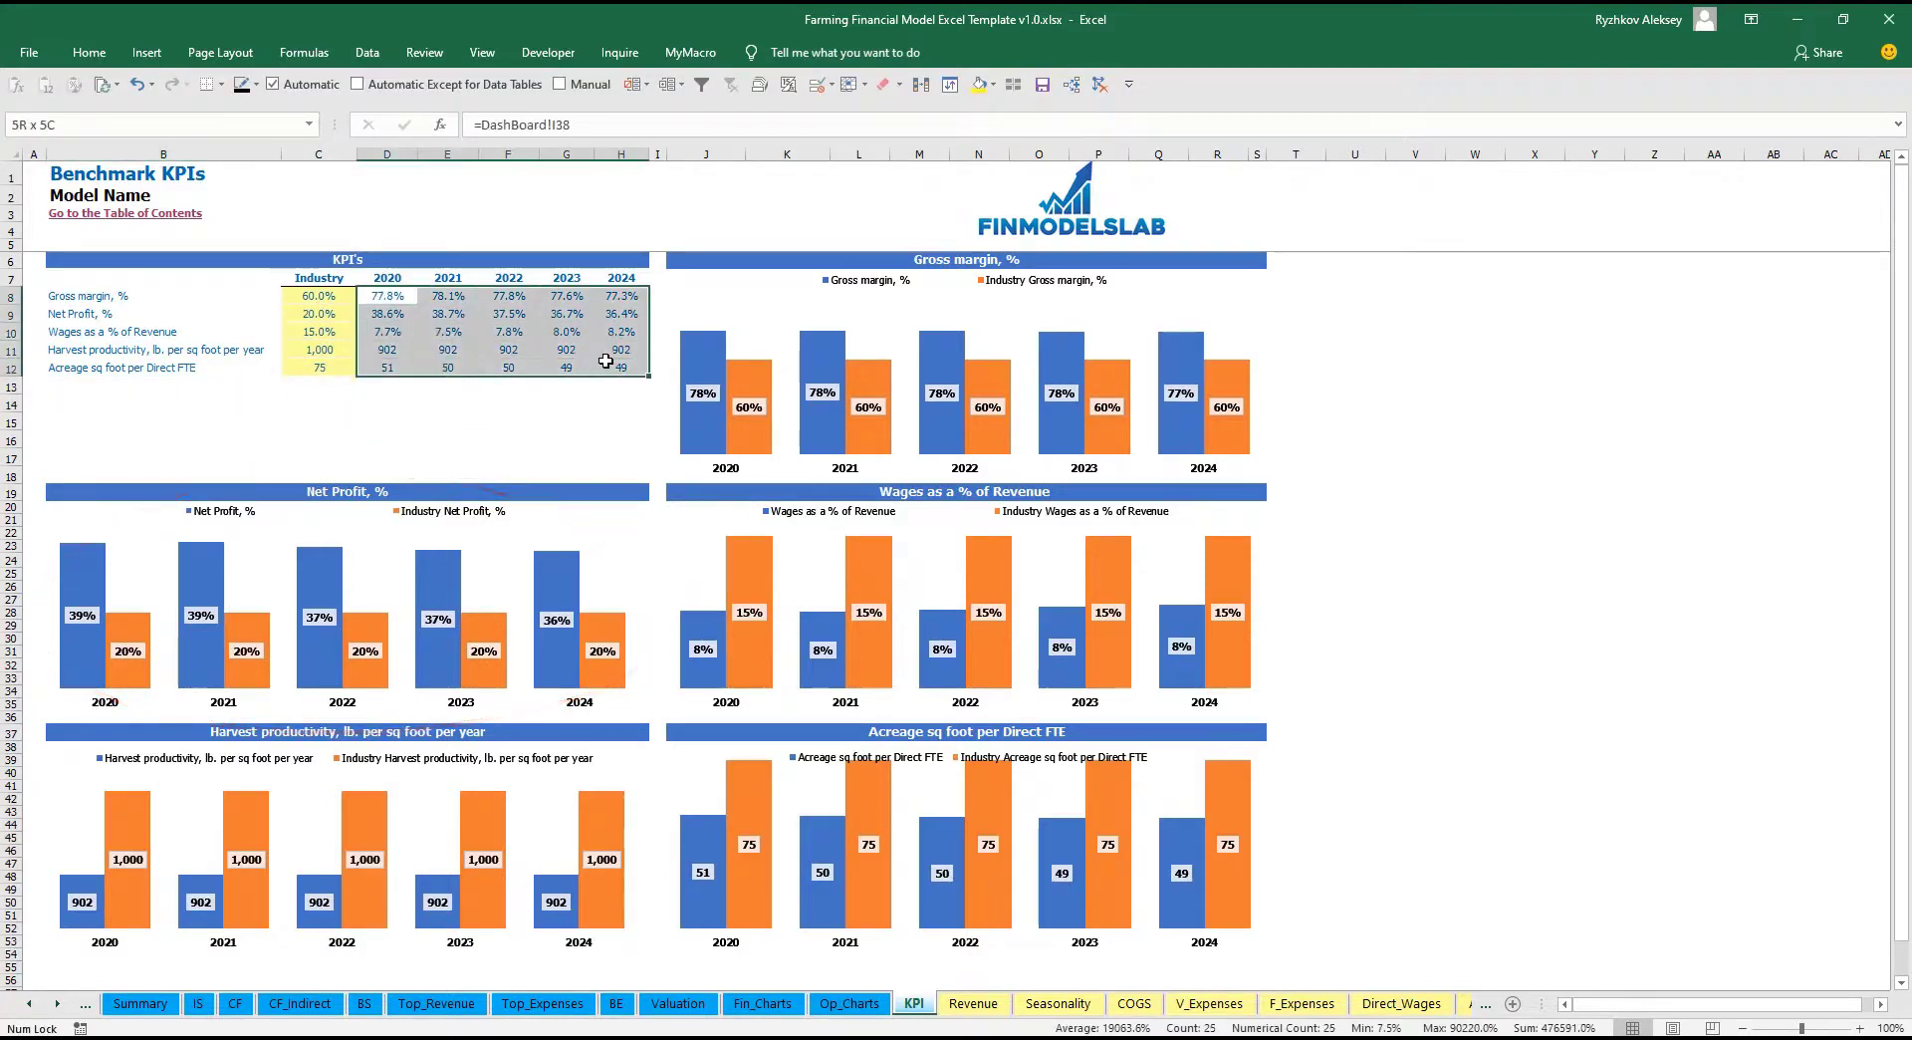
{"action": "left_click", "coordinate": [439, 426]}
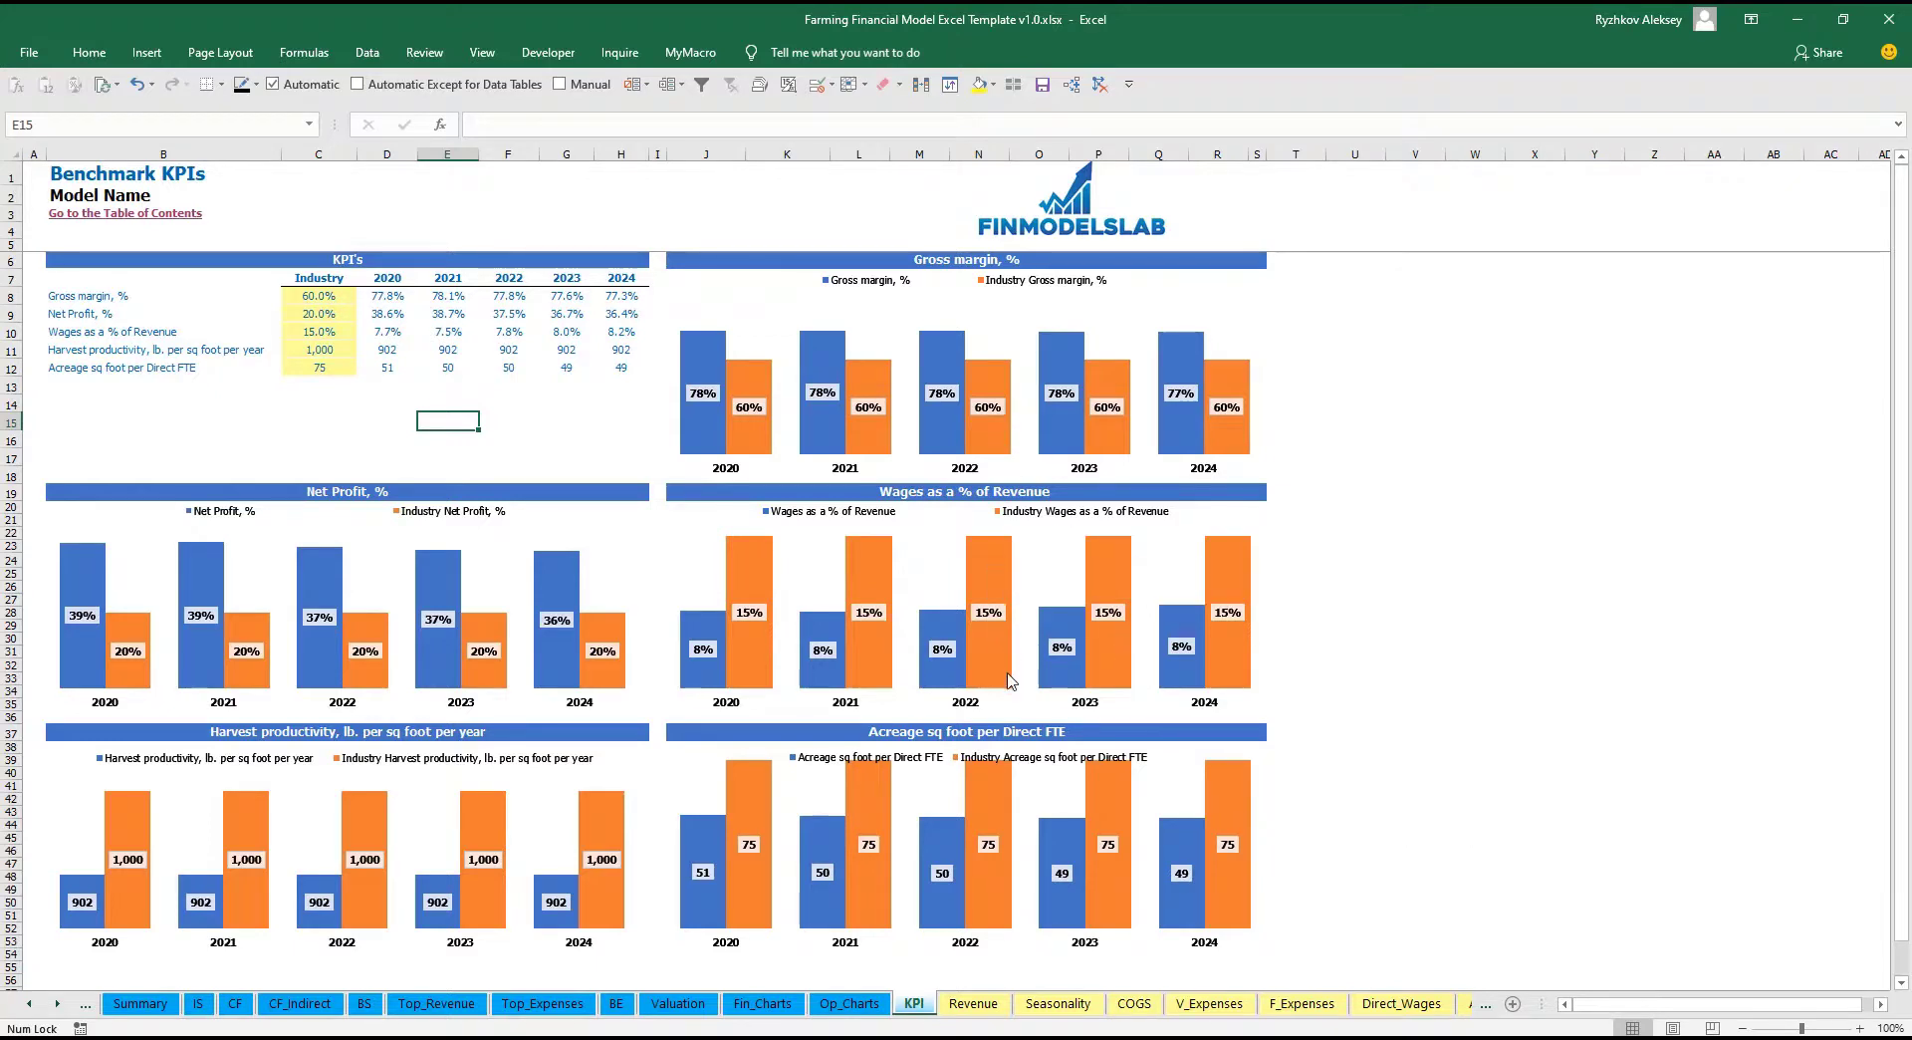
Highlight the Top Revenue sheet's five-year product amounts and percentage shares for review, then clear the selection.
{"action": "mouse_move", "coordinate": [1013, 680]}
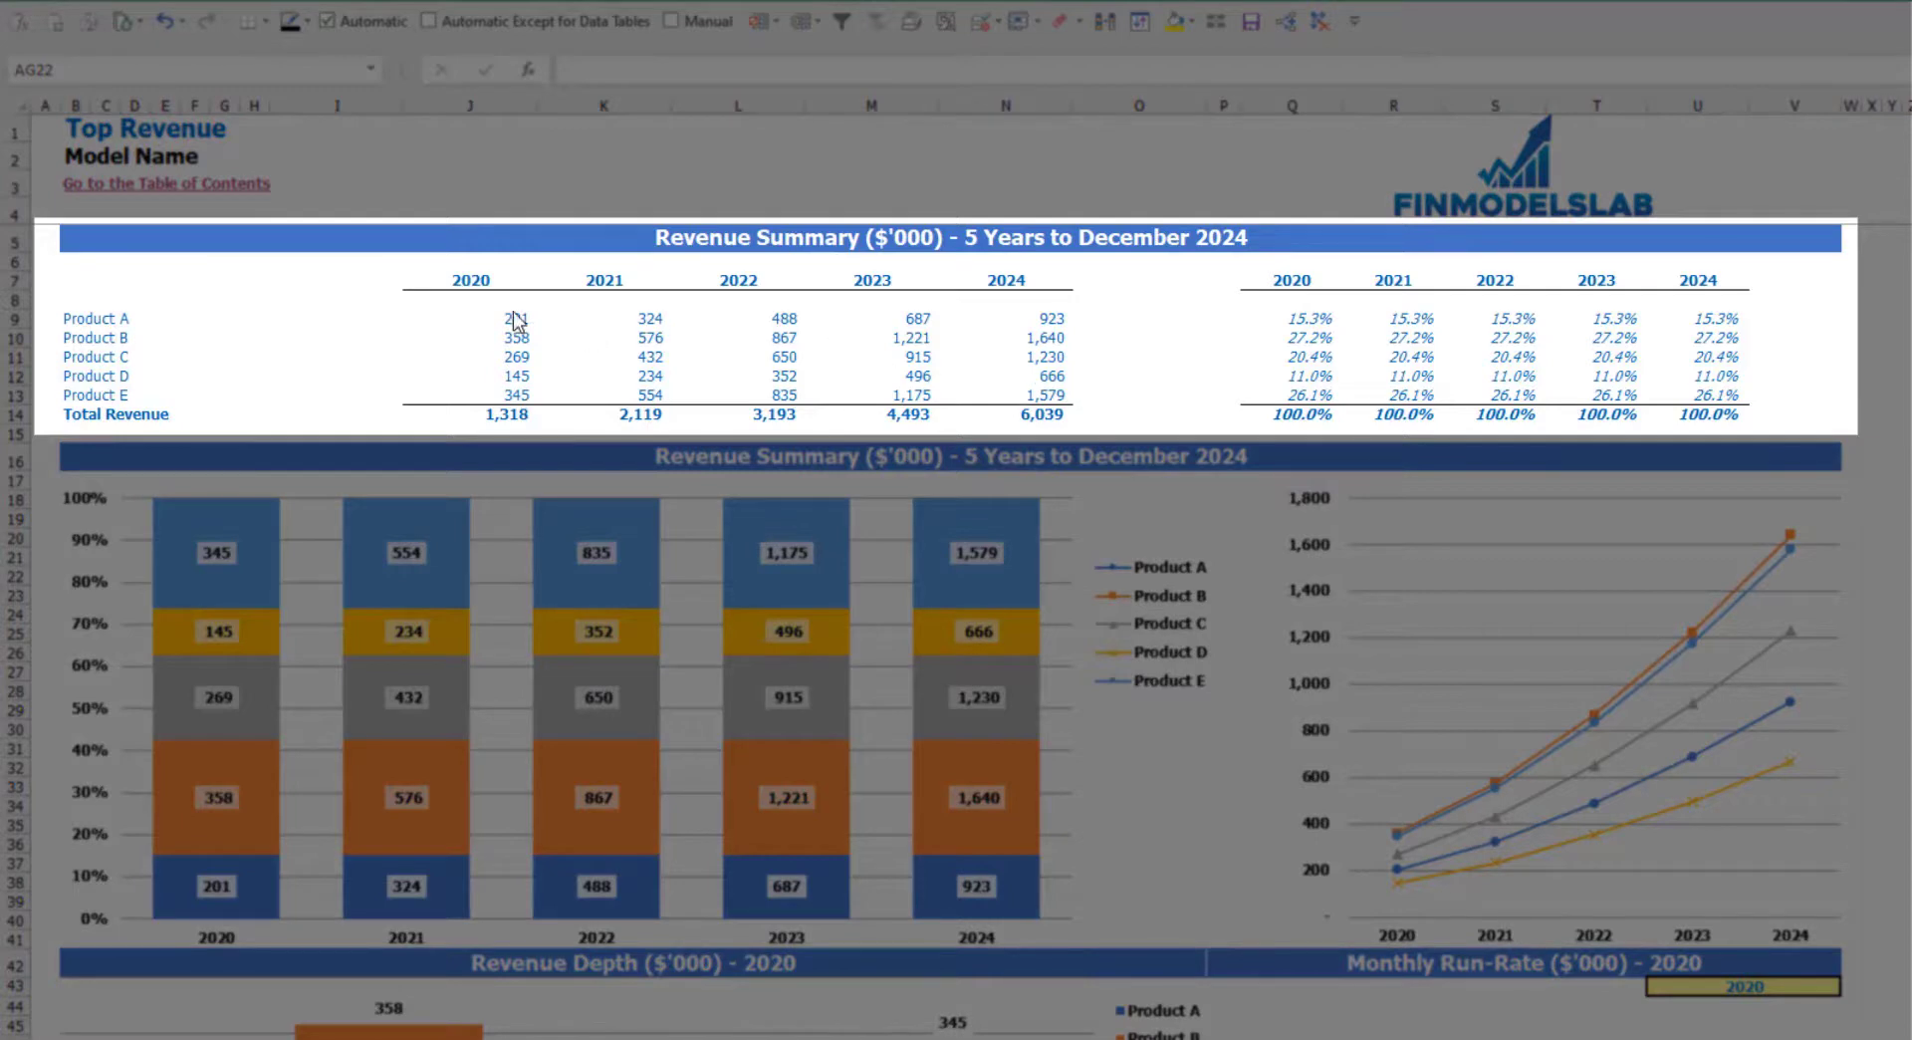
{"action": "left_click_drag", "start_coordinate": [508, 316], "coordinate": [1060, 416]}
{"action": "left_click_drag", "start_coordinate": [1315, 317], "coordinate": [1709, 405]}
{"action": "left_click", "coordinate": [1901, 374]}
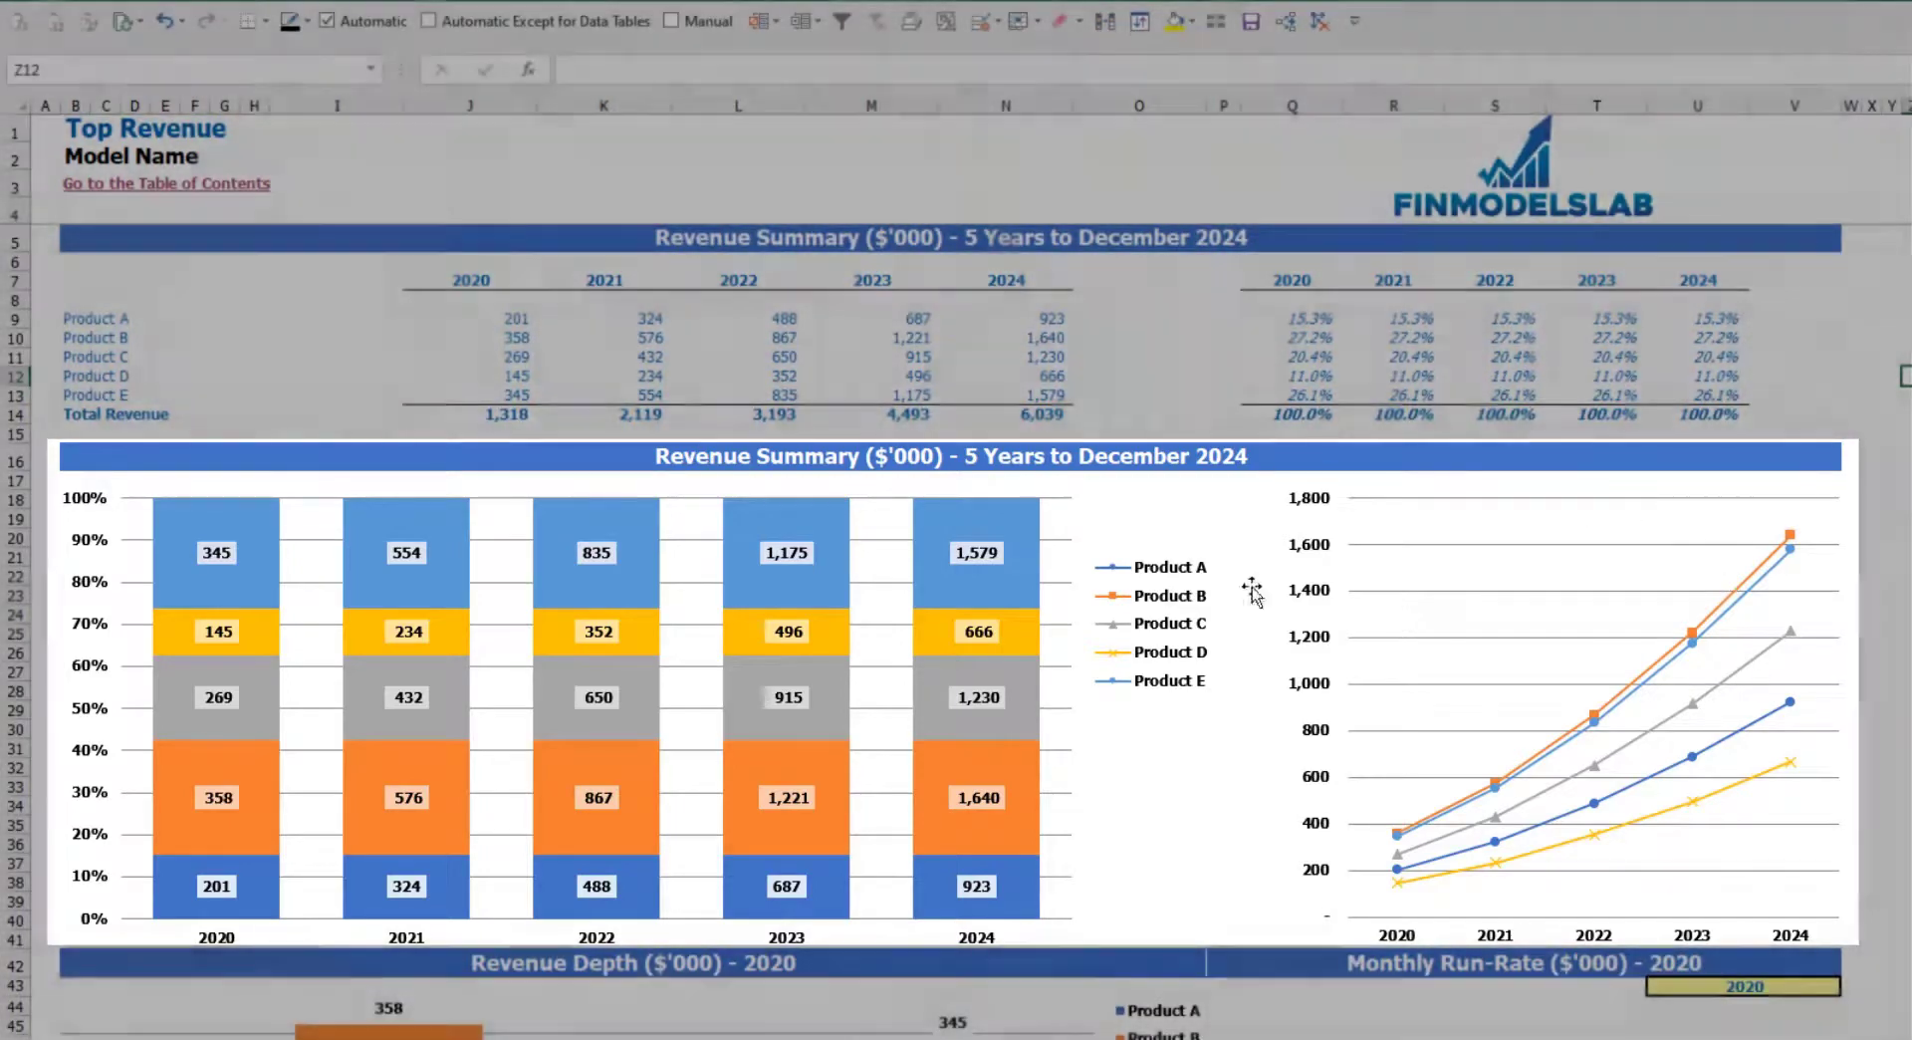
Set the detail year of the Revenue Depth and Monthly Run-Rate charts to 2021.
{"action": "scroll", "coordinate": [765, 298], "scroll_direction": "down", "scroll_amount": 7}
{"action": "scroll", "coordinate": [765, 299], "scroll_direction": "down", "scroll_amount": 3}
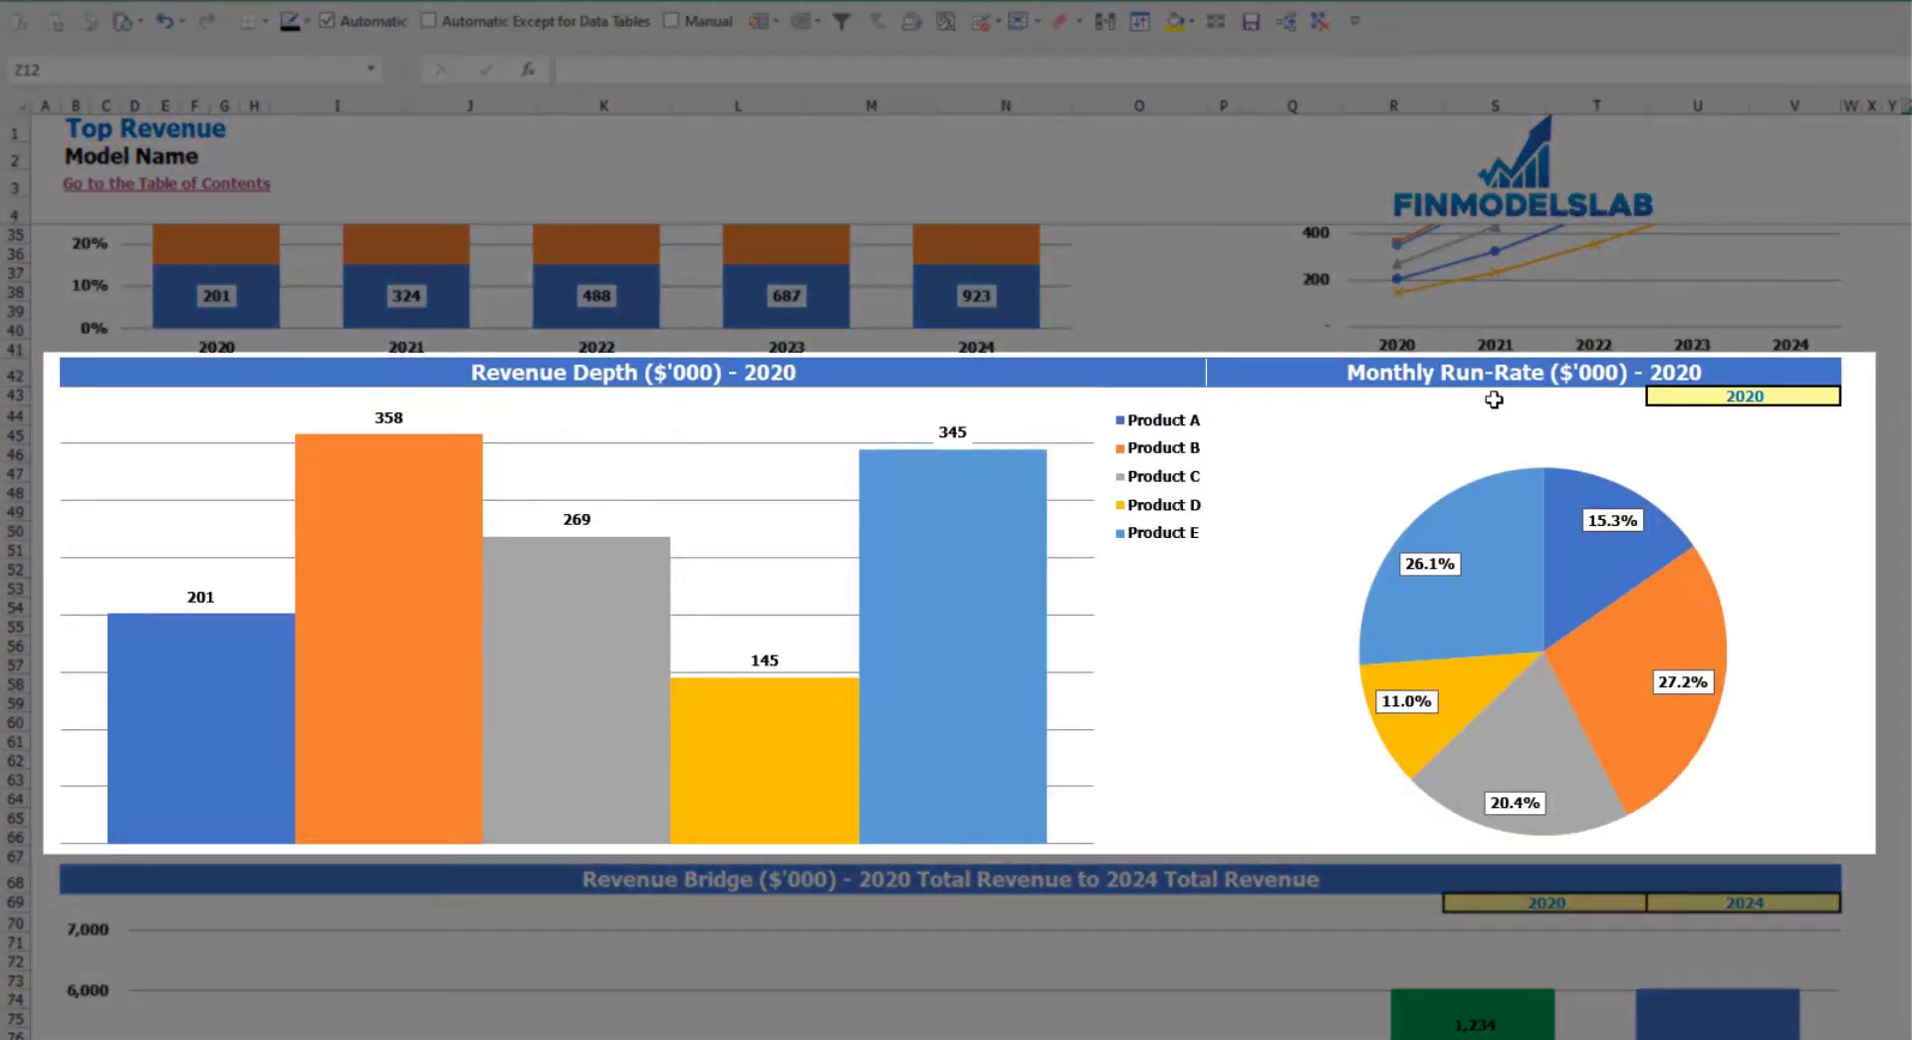
{"action": "left_click", "coordinate": [1812, 395]}
{"action": "left_click", "coordinate": [1849, 397]}
{"action": "left_click", "coordinate": [1832, 434]}
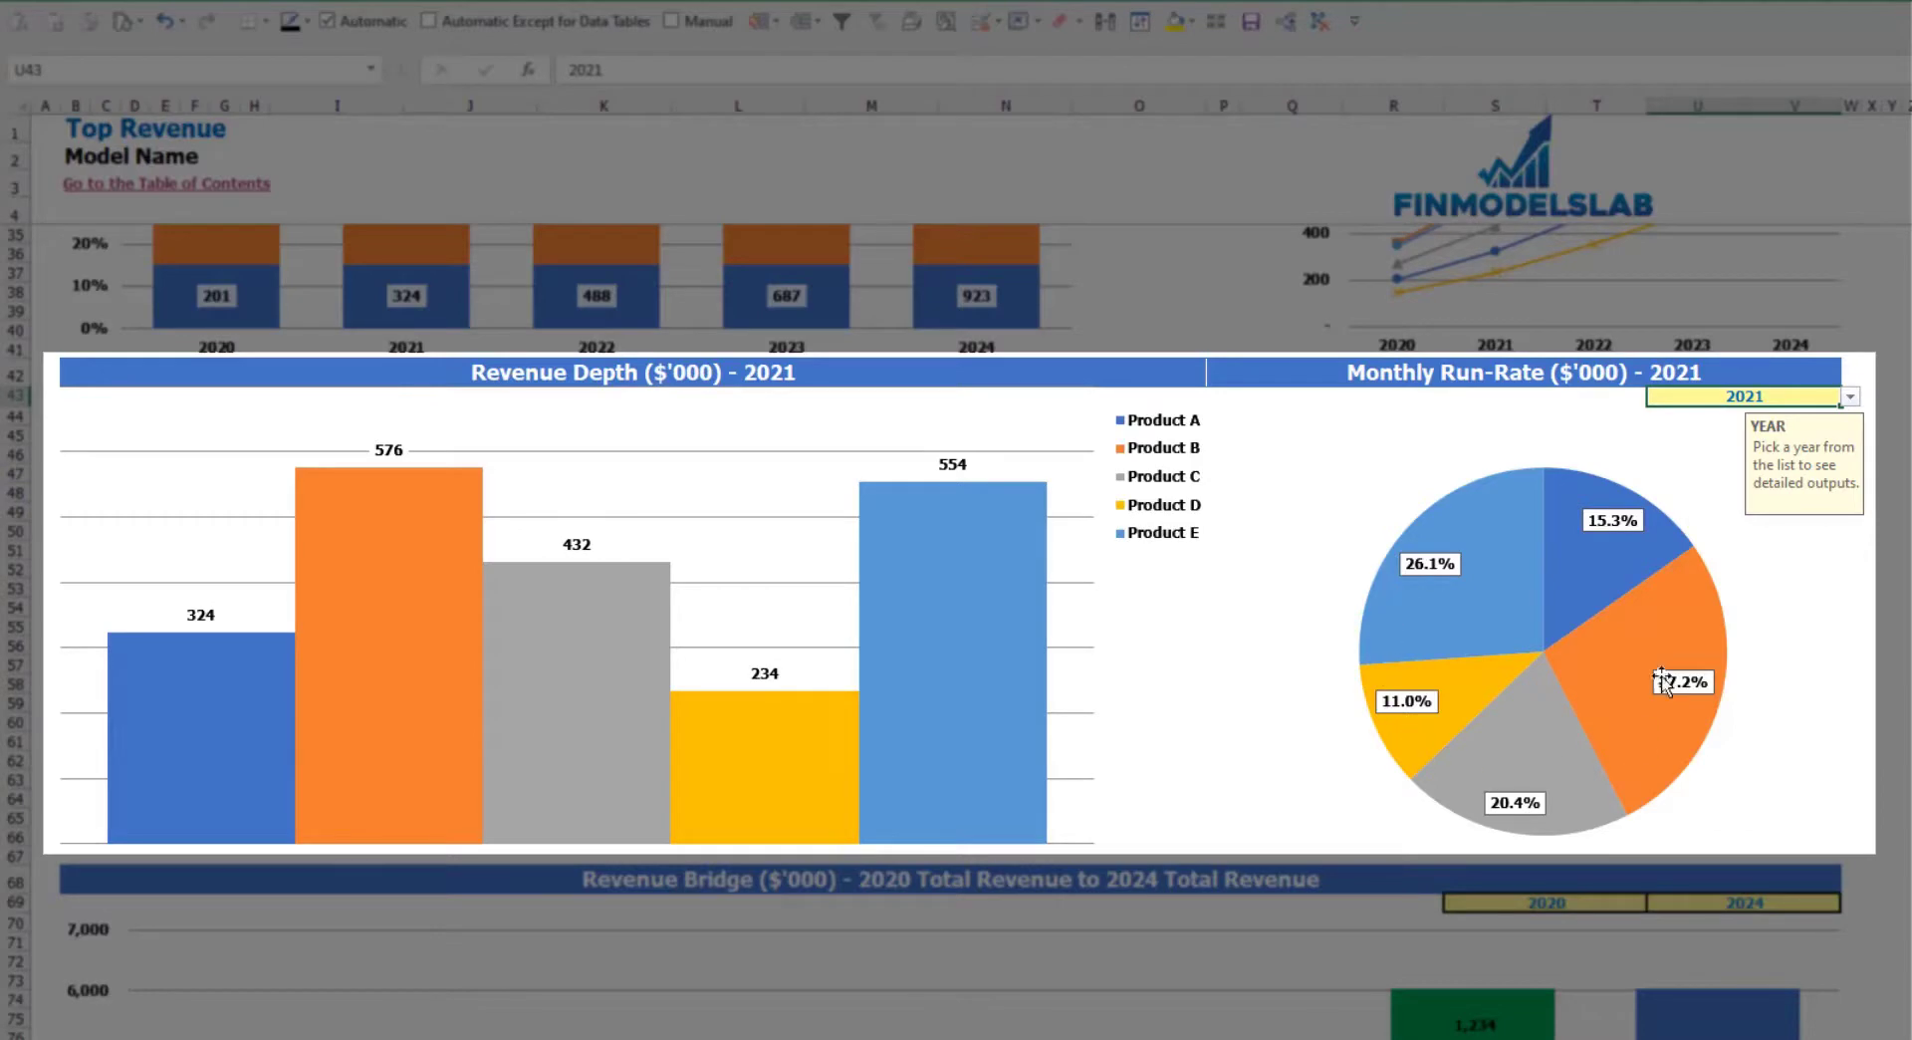
Examine the Revenue Bridge chart and its selectors for the first and last year.
{"action": "scroll", "coordinate": [1558, 733], "scroll_direction": "down", "scroll_amount": 3}
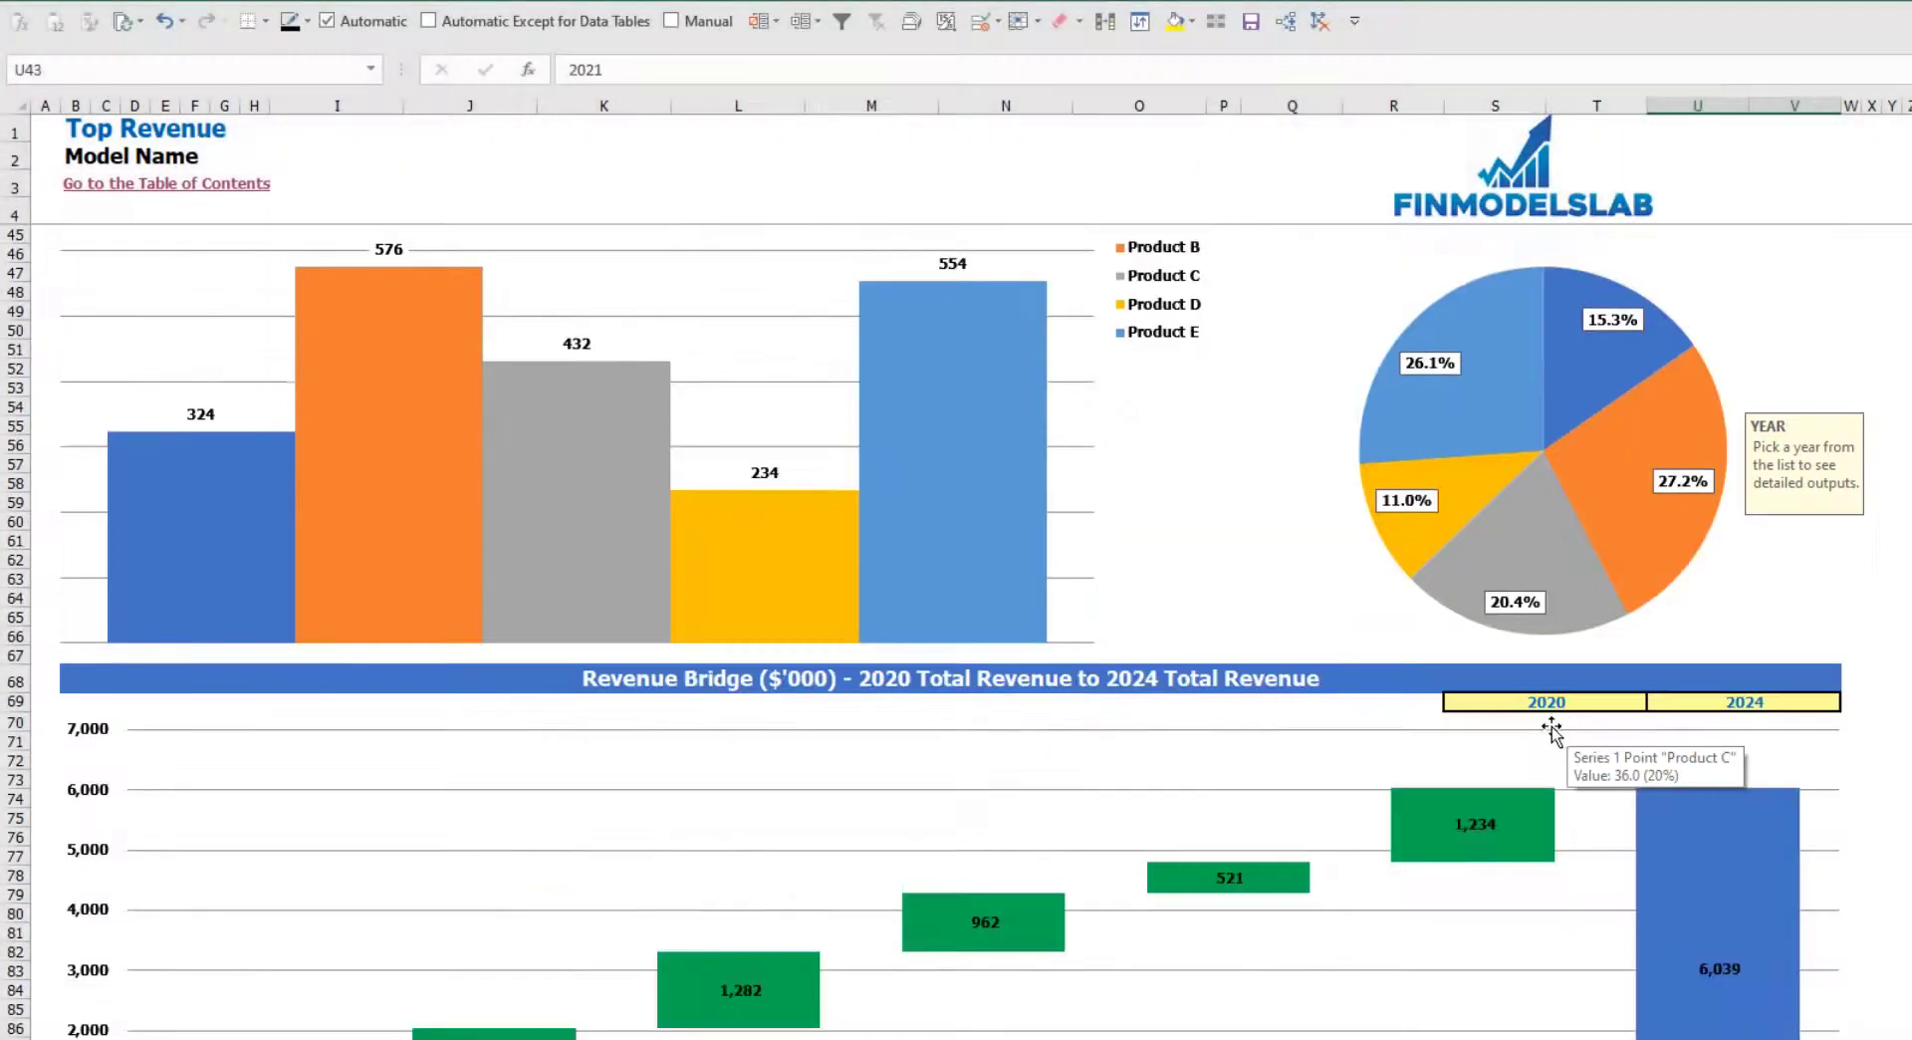
{"action": "scroll", "coordinate": [1553, 730], "scroll_direction": "down", "scroll_amount": 3}
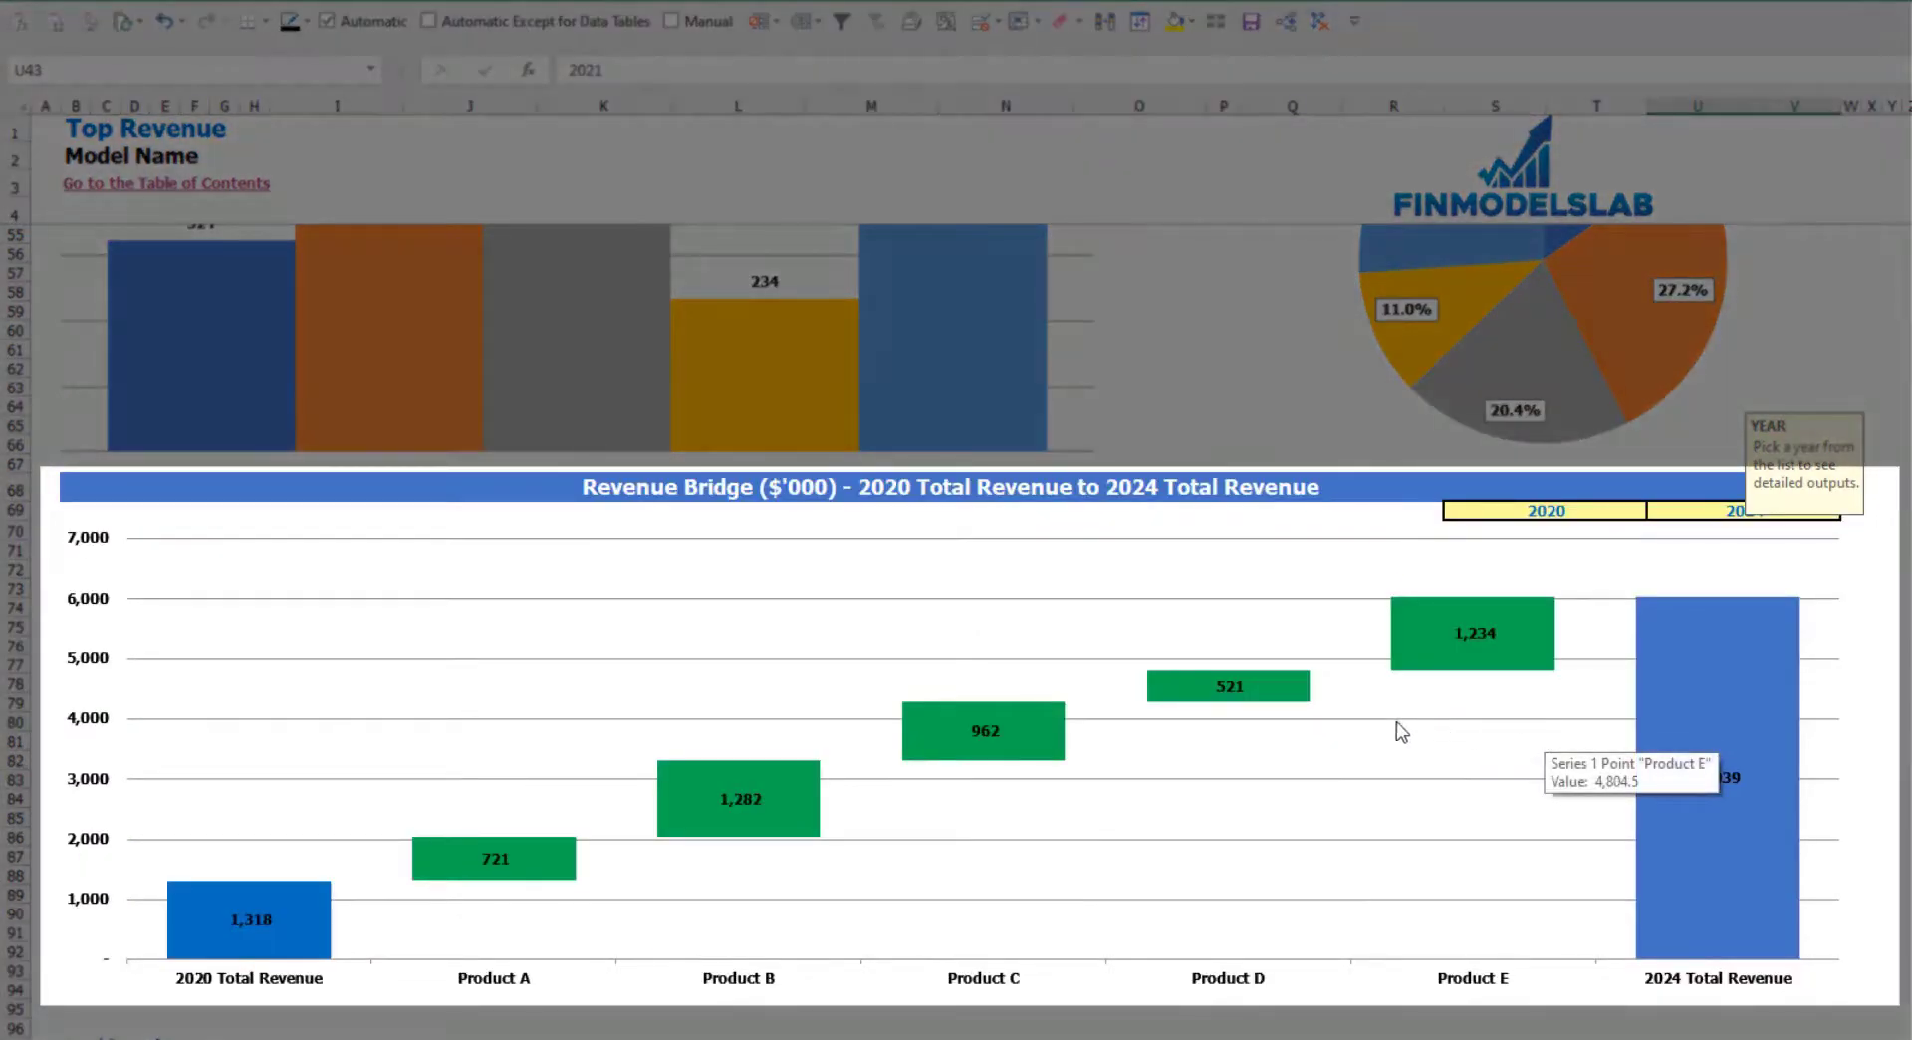
{"action": "left_click", "coordinate": [1909, 588]}
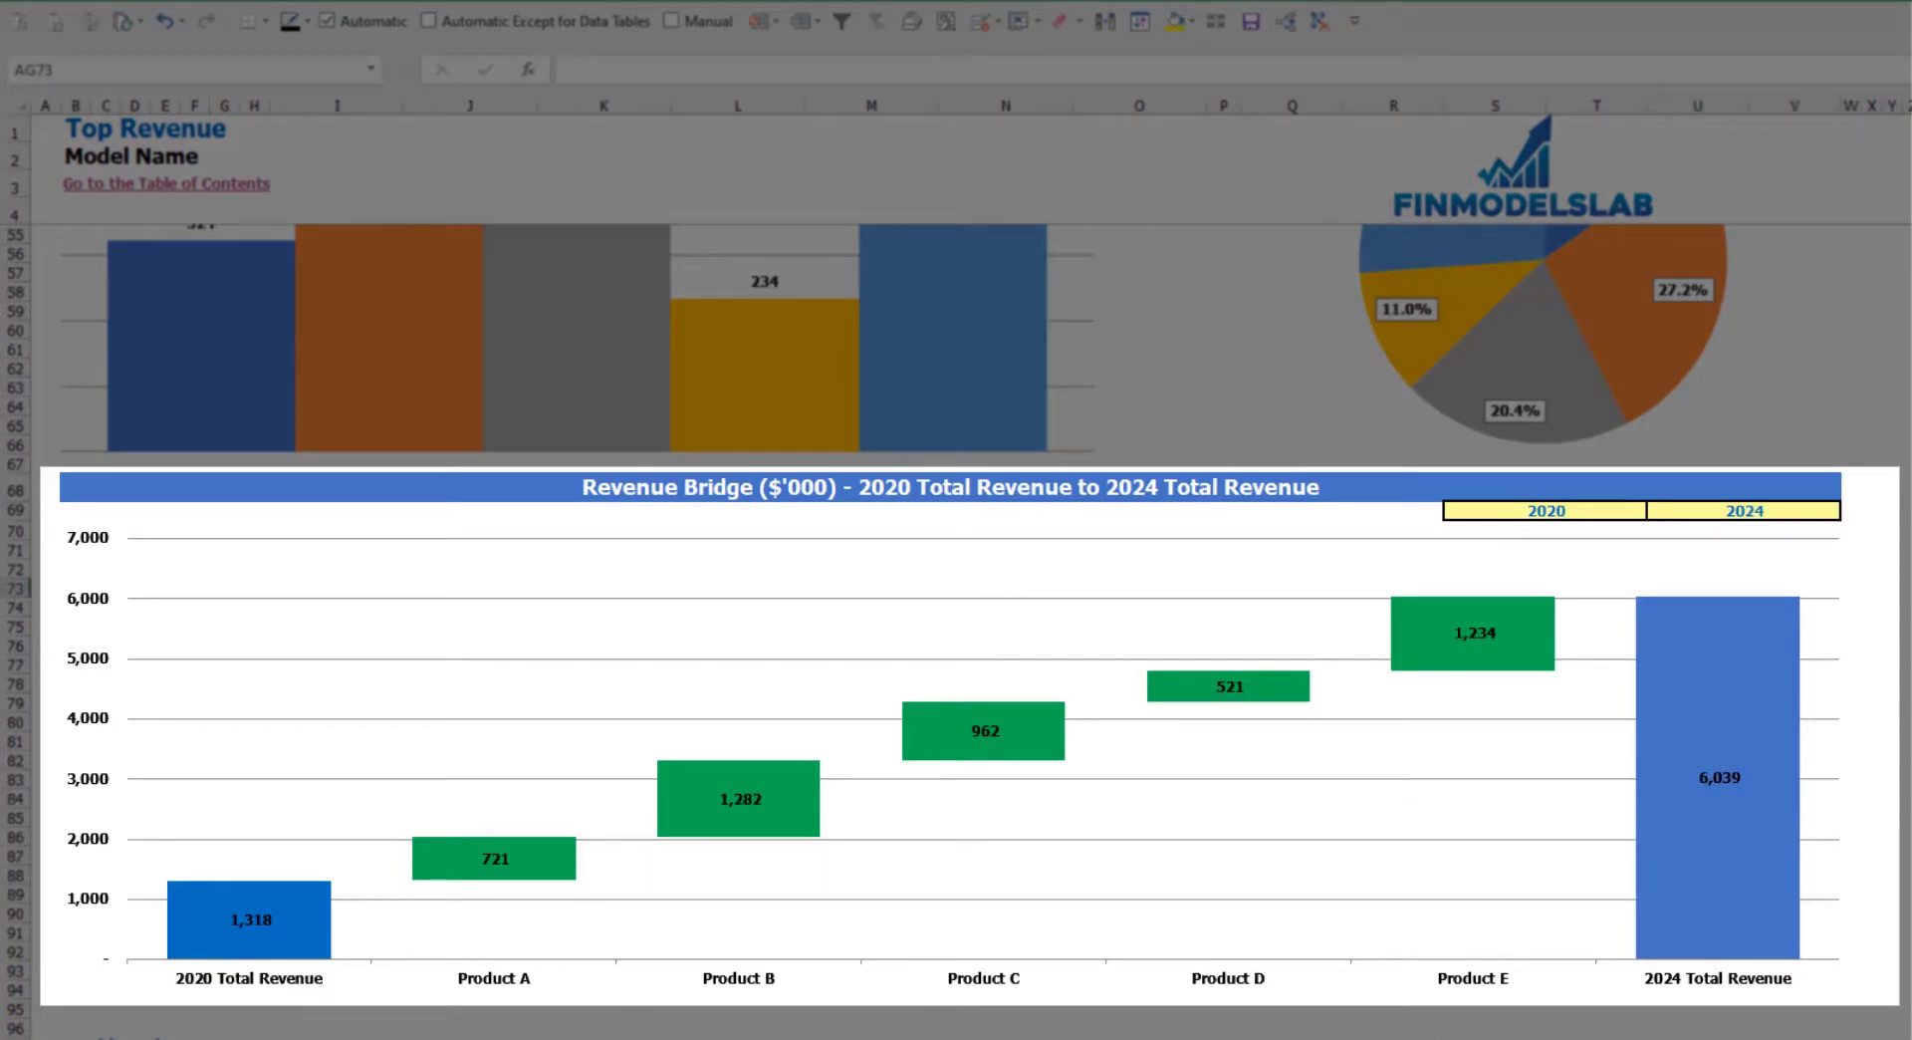
{"action": "left_click", "coordinate": [1633, 510]}
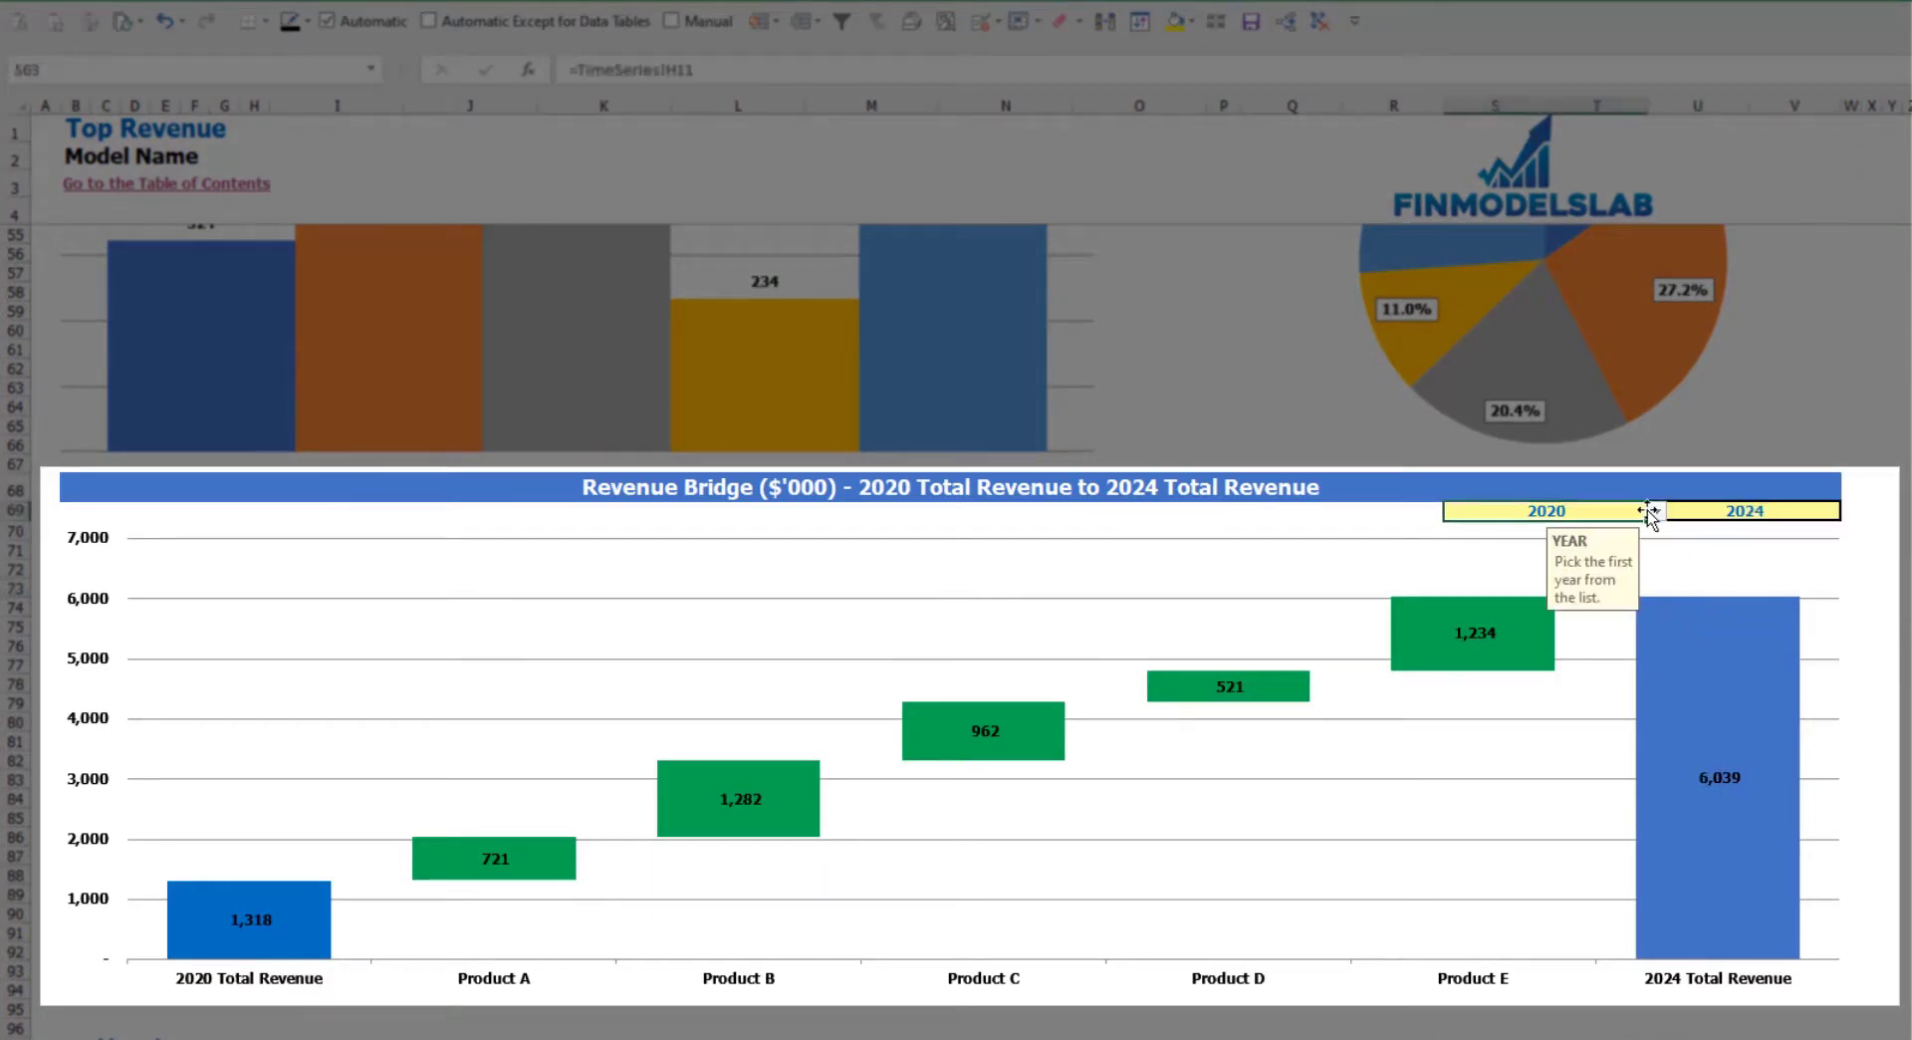
{"action": "left_click", "coordinate": [1656, 510]}
{"action": "left_click", "coordinate": [1810, 509]}
{"action": "left_click", "coordinate": [1850, 510]}
{"action": "left_click", "coordinate": [1633, 600]}
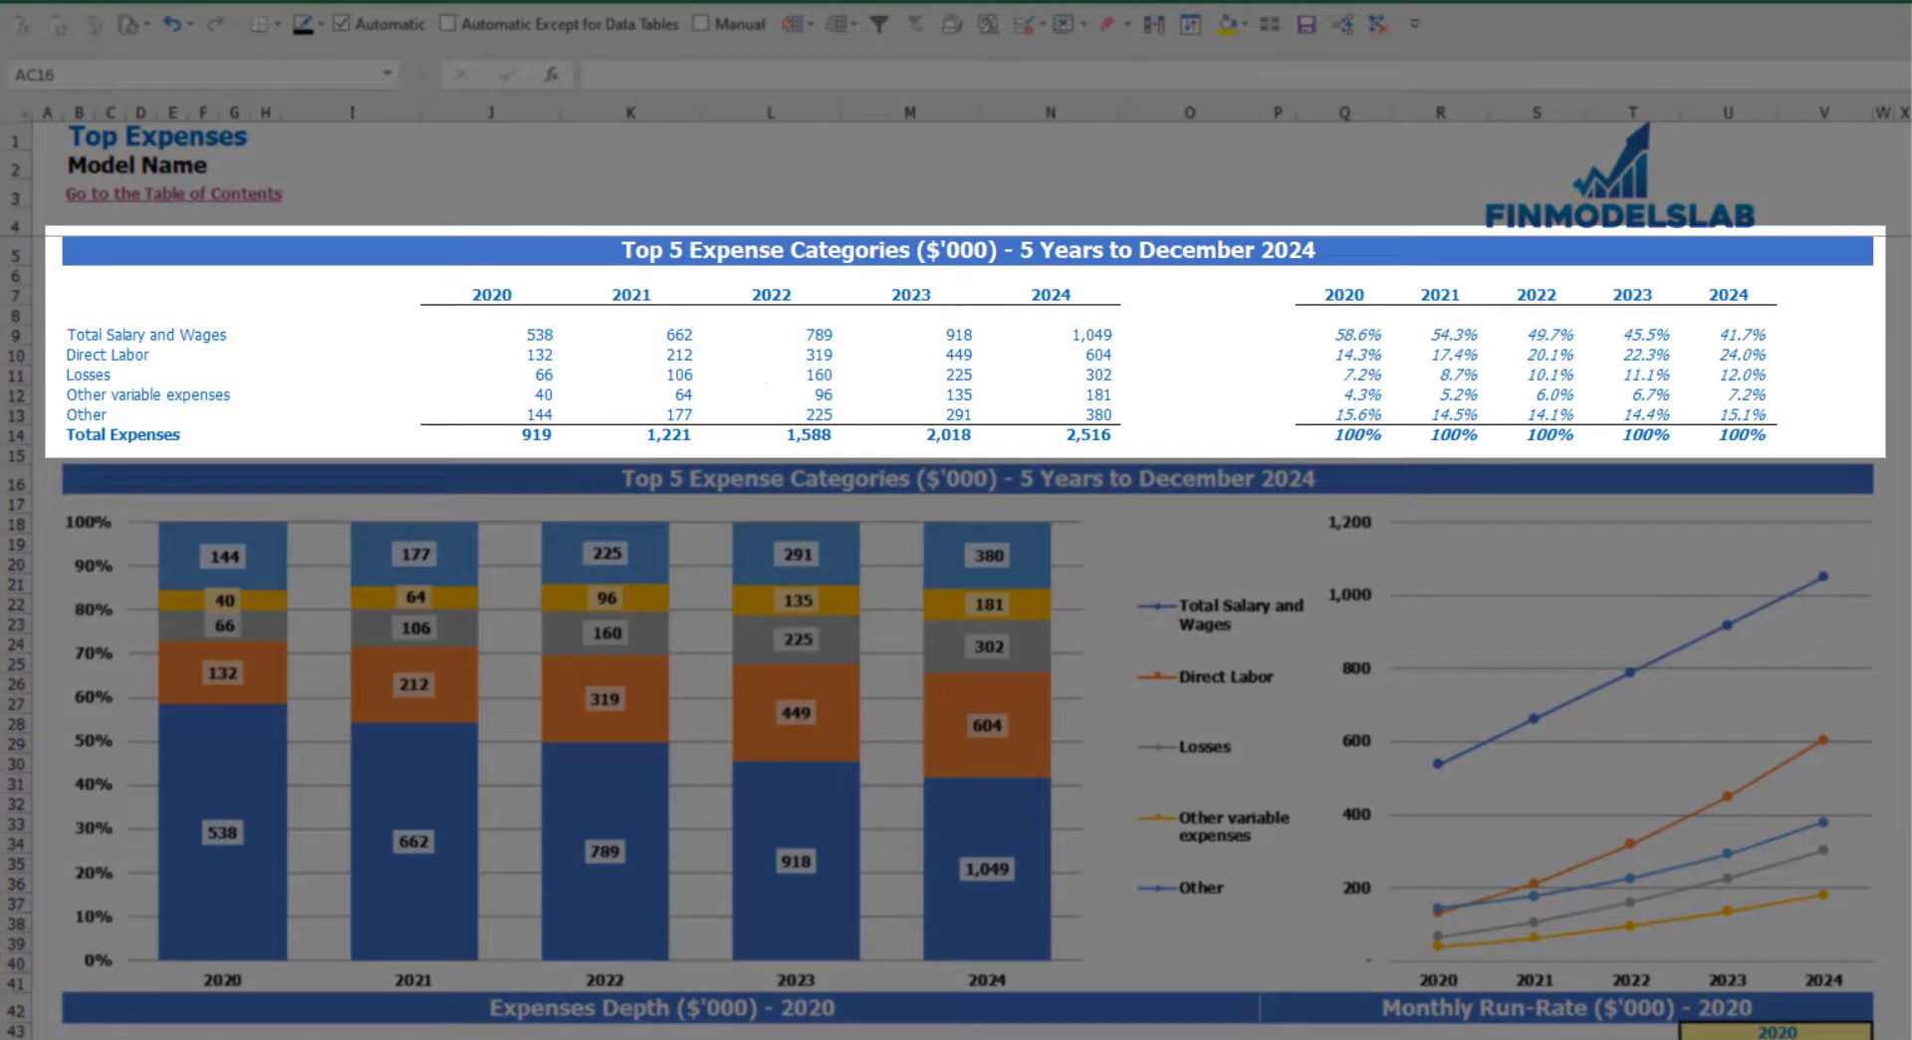
Highlight the top five expense categories, their yearly amounts, totals and percentage shares for review, then clear the selection.
{"action": "left_click_drag", "start_coordinate": [79, 336], "coordinate": [61, 398]}
{"action": "left_click", "coordinate": [69, 414]}
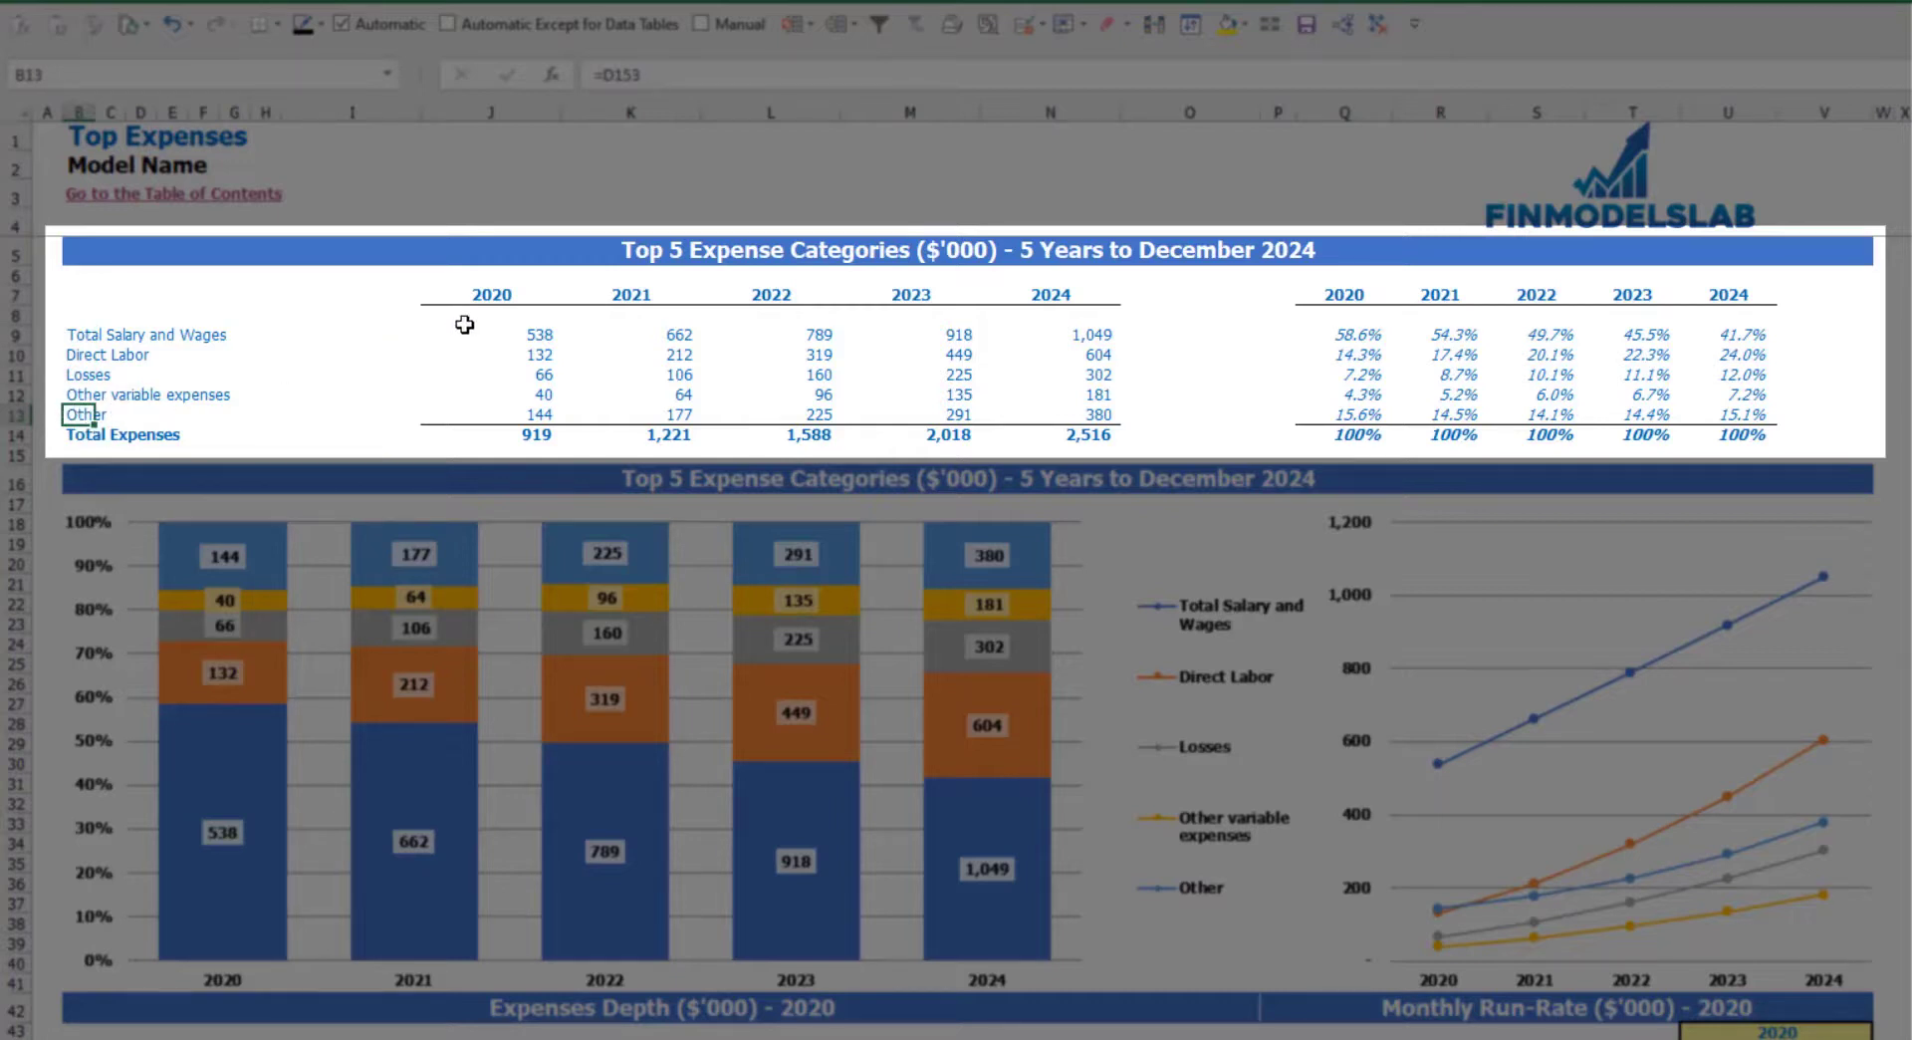
{"action": "left_click_drag", "start_coordinate": [491, 298], "coordinate": [1024, 428]}
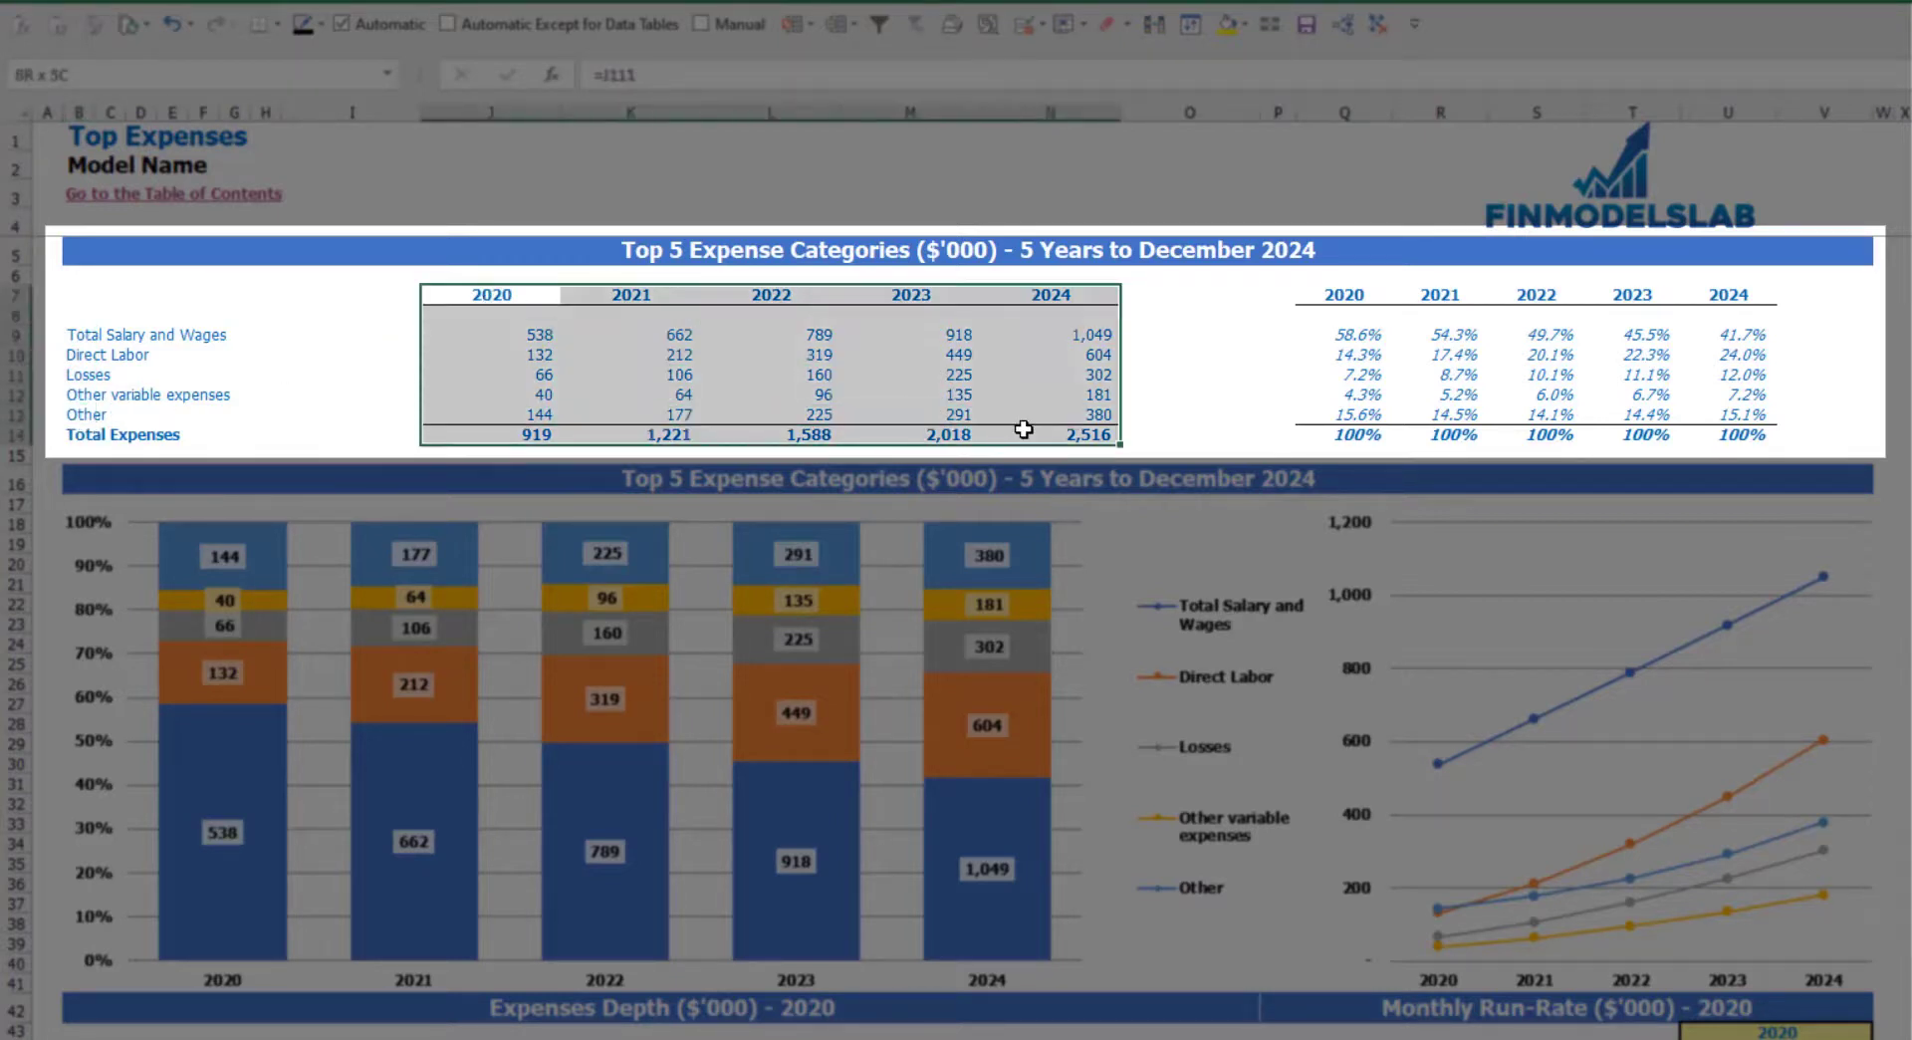
{"action": "left_click_drag", "start_coordinate": [1019, 429], "coordinate": [1020, 429]}
{"action": "left_click_drag", "start_coordinate": [528, 434], "coordinate": [1055, 434]}
{"action": "left_click_drag", "start_coordinate": [1345, 299], "coordinate": [1750, 426]}
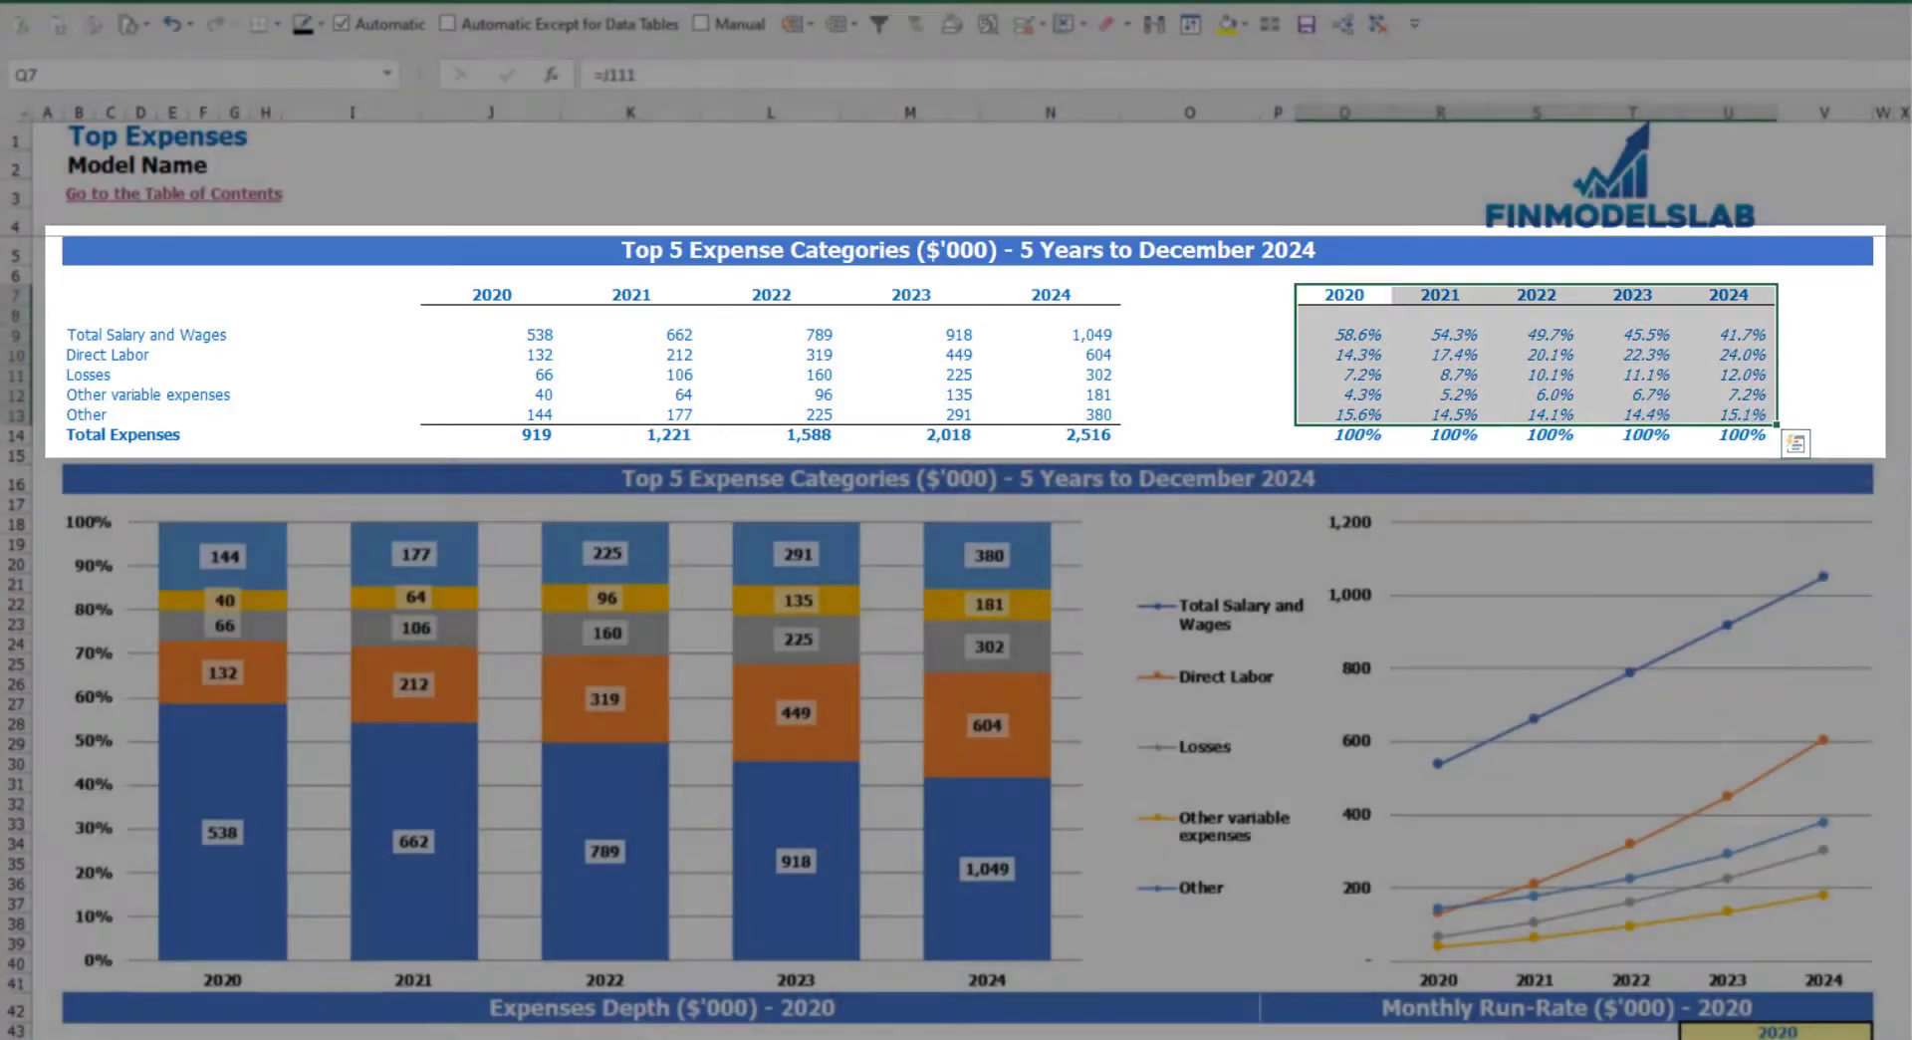
{"action": "left_click", "coordinate": [1909, 415]}
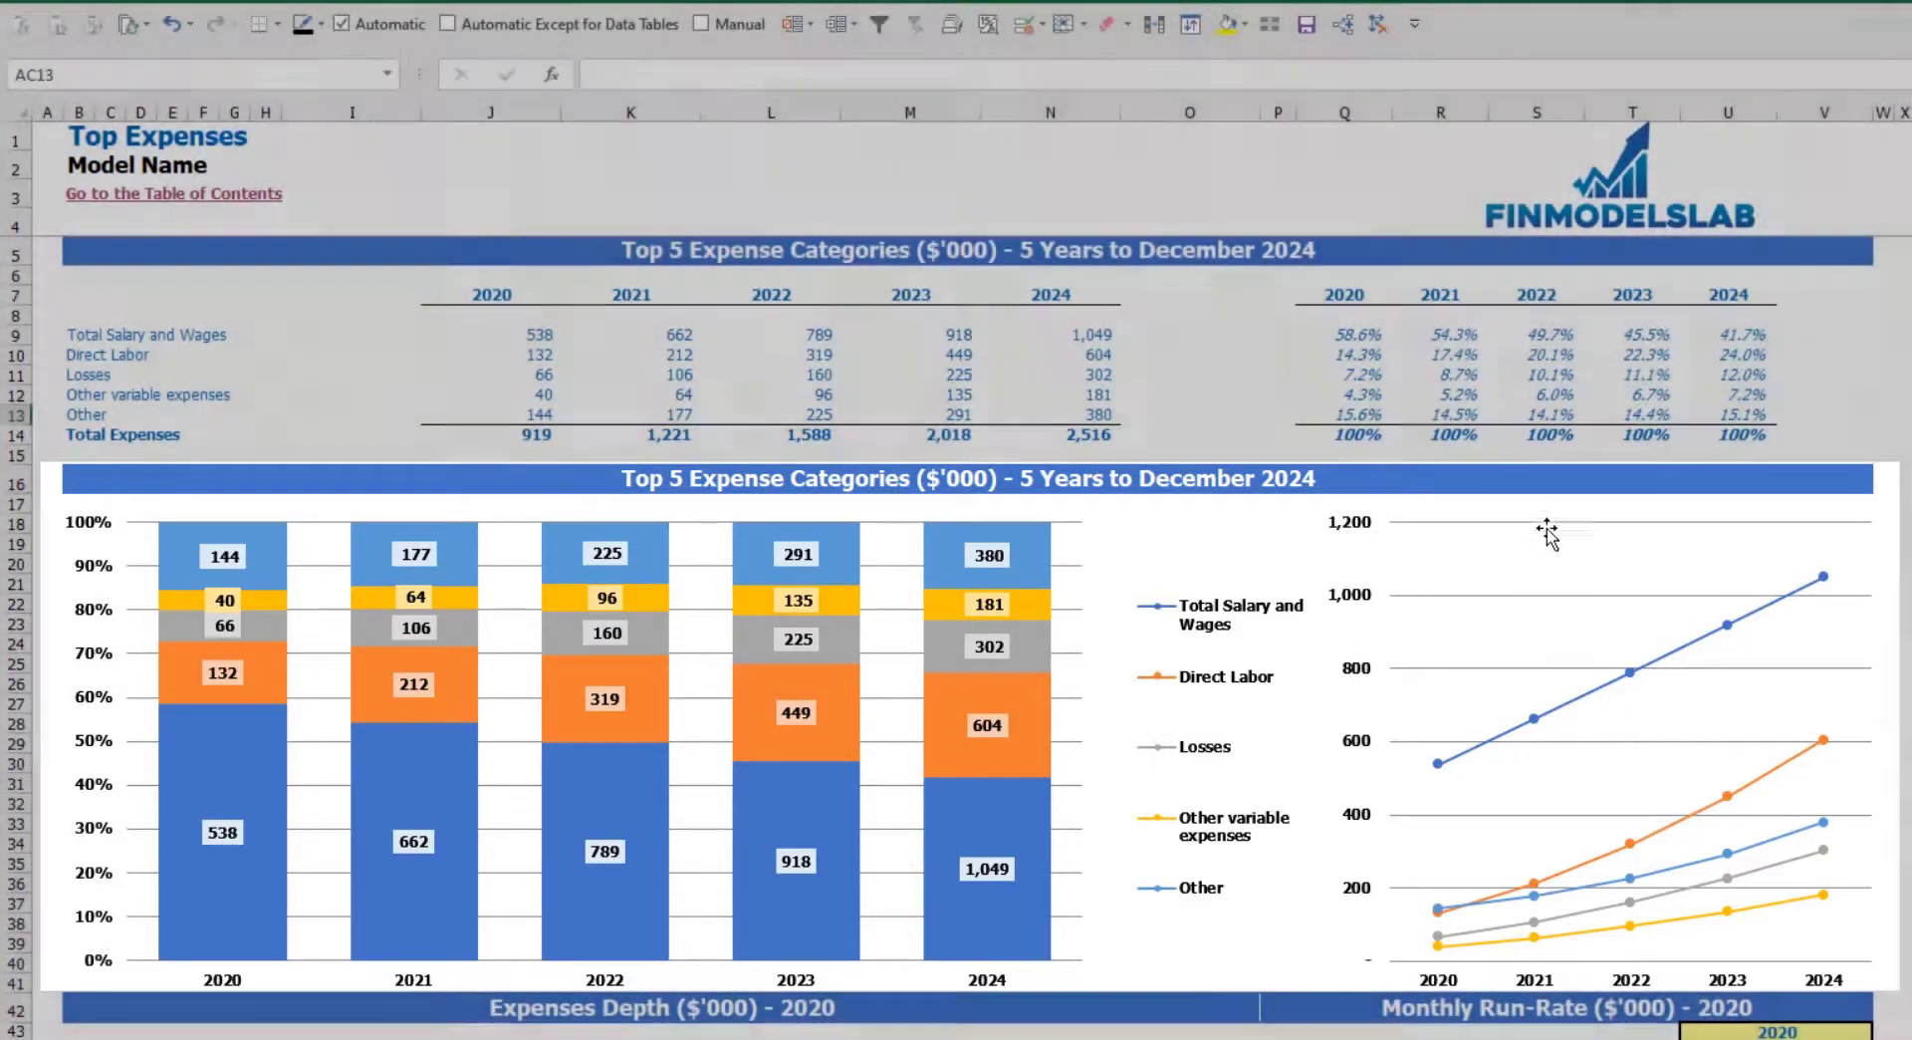
Set the detail year of the Expenses Depth and Monthly Run-Rate charts to 2021.
{"action": "scroll", "coordinate": [1598, 548], "scroll_direction": "down", "scroll_amount": 3}
{"action": "scroll", "coordinate": [966, 637], "scroll_direction": "down", "scroll_amount": 3}
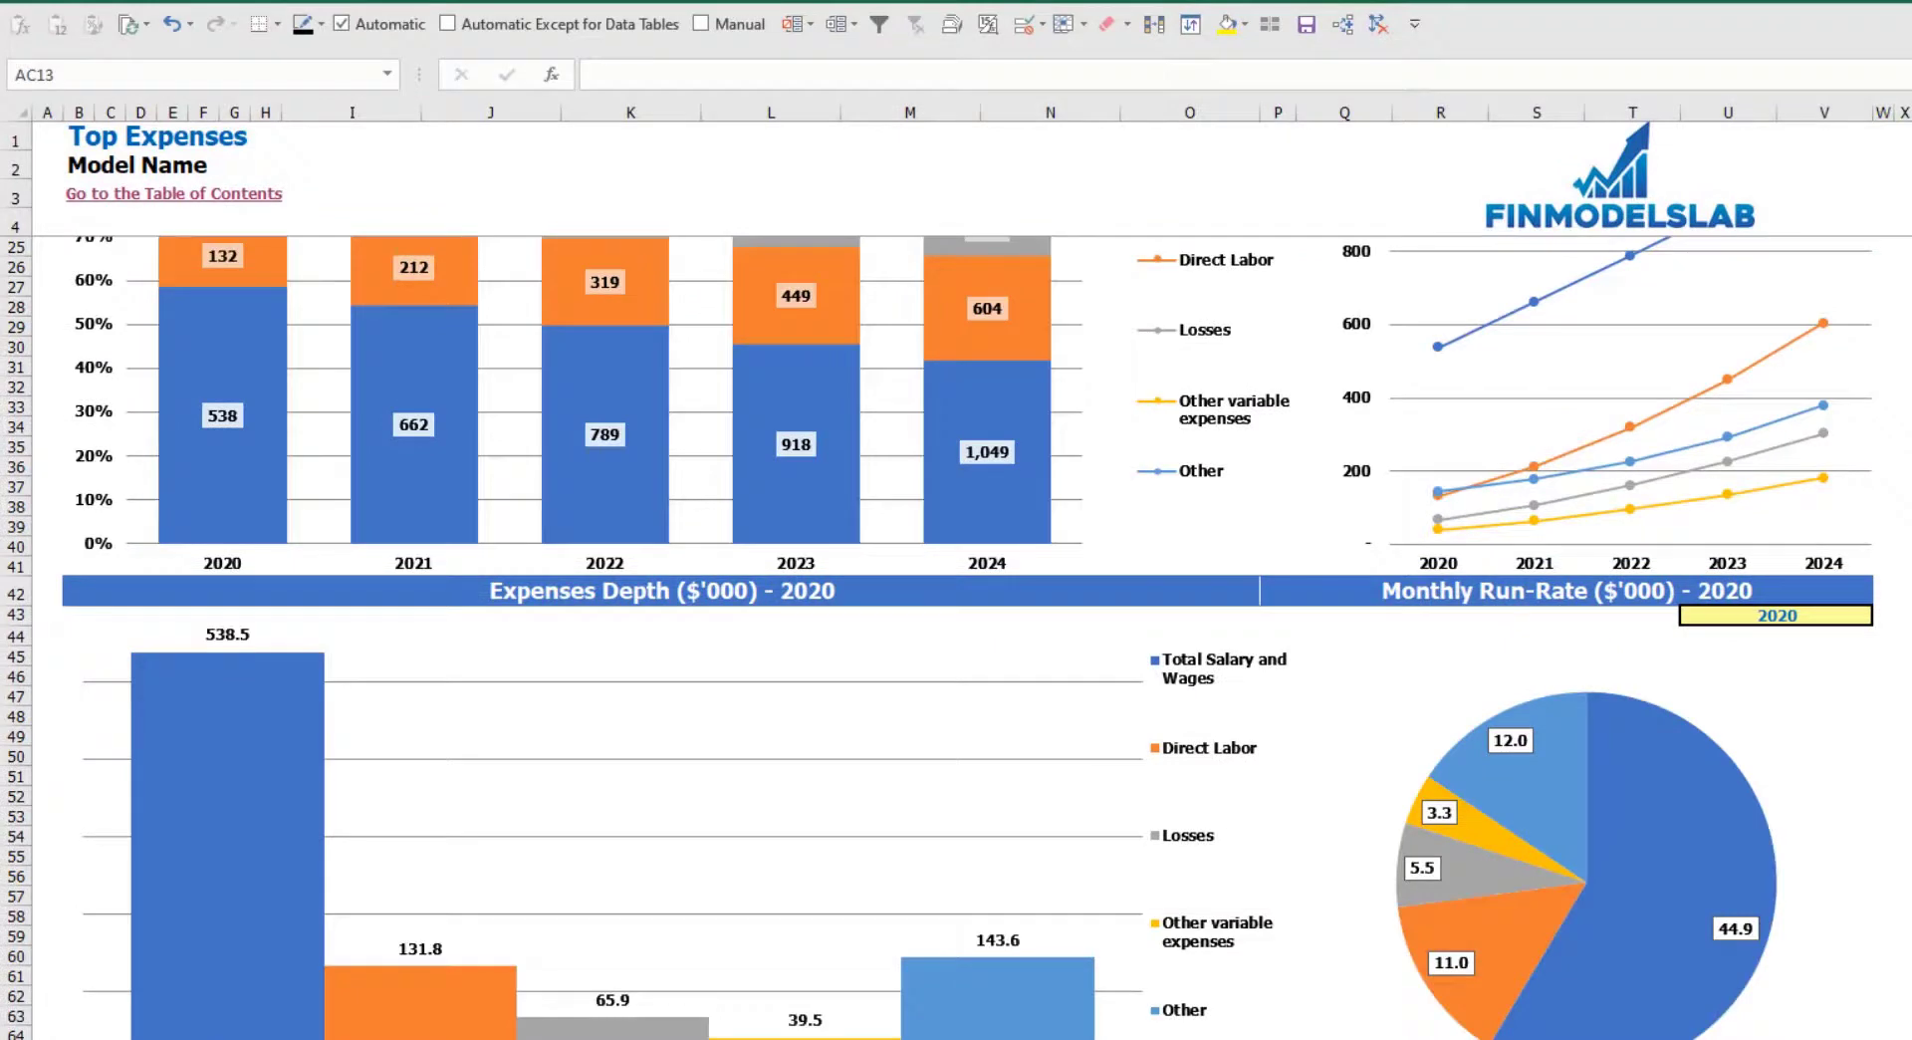
{"action": "scroll", "coordinate": [859, 591], "scroll_direction": "down", "scroll_amount": 3}
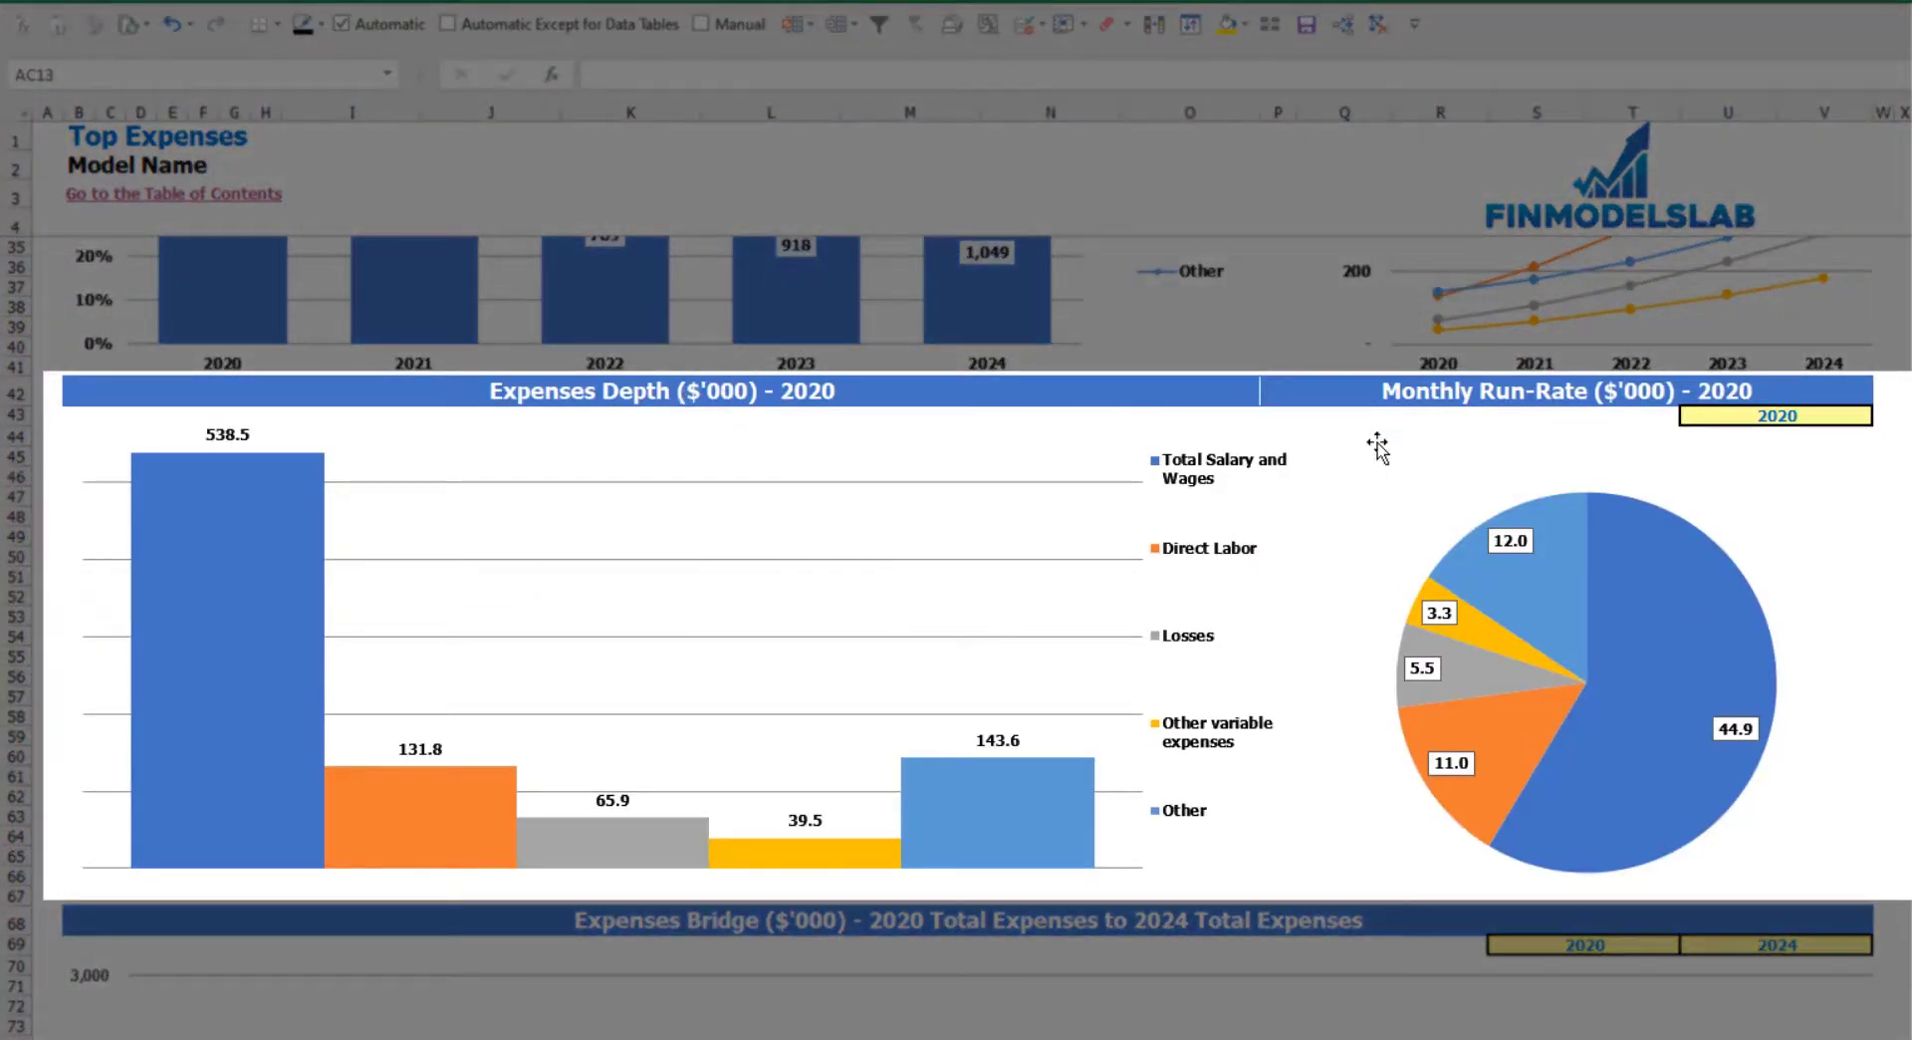
{"action": "left_click", "coordinate": [1828, 415]}
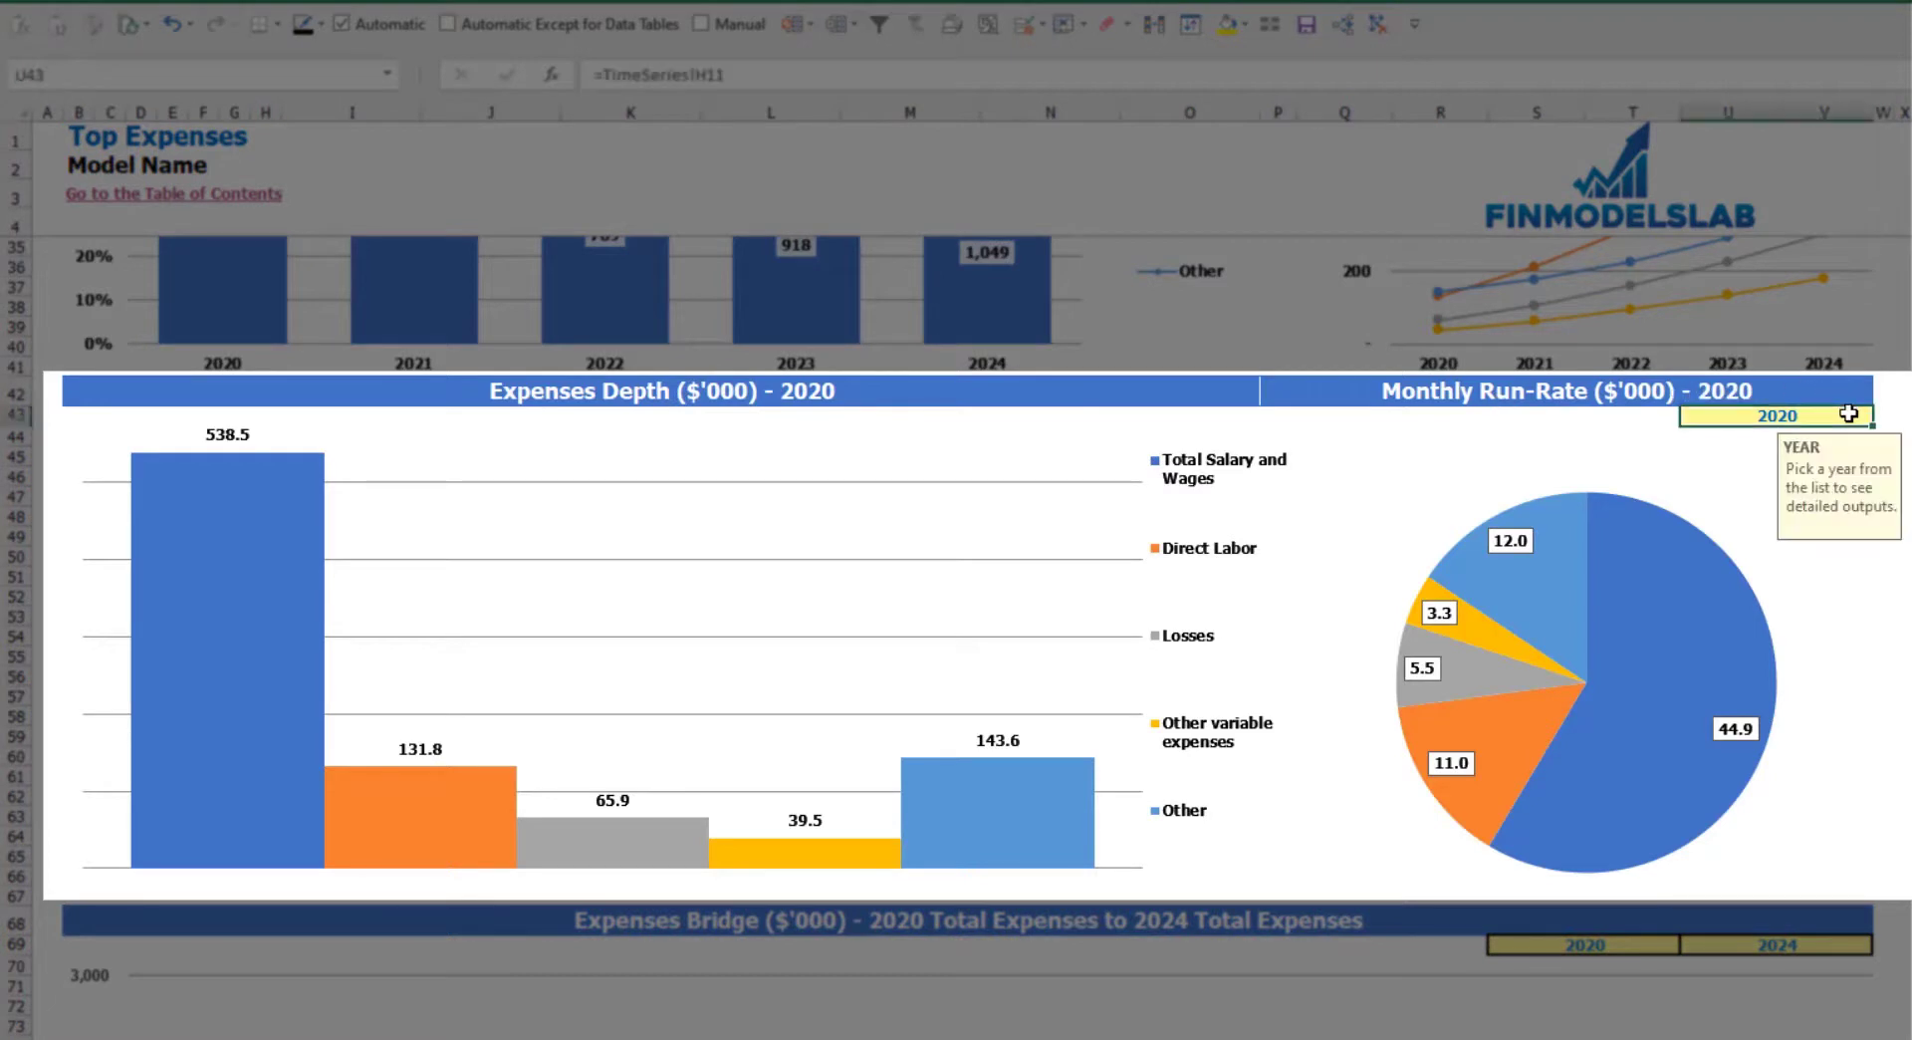
{"action": "left_click", "coordinate": [1881, 415]}
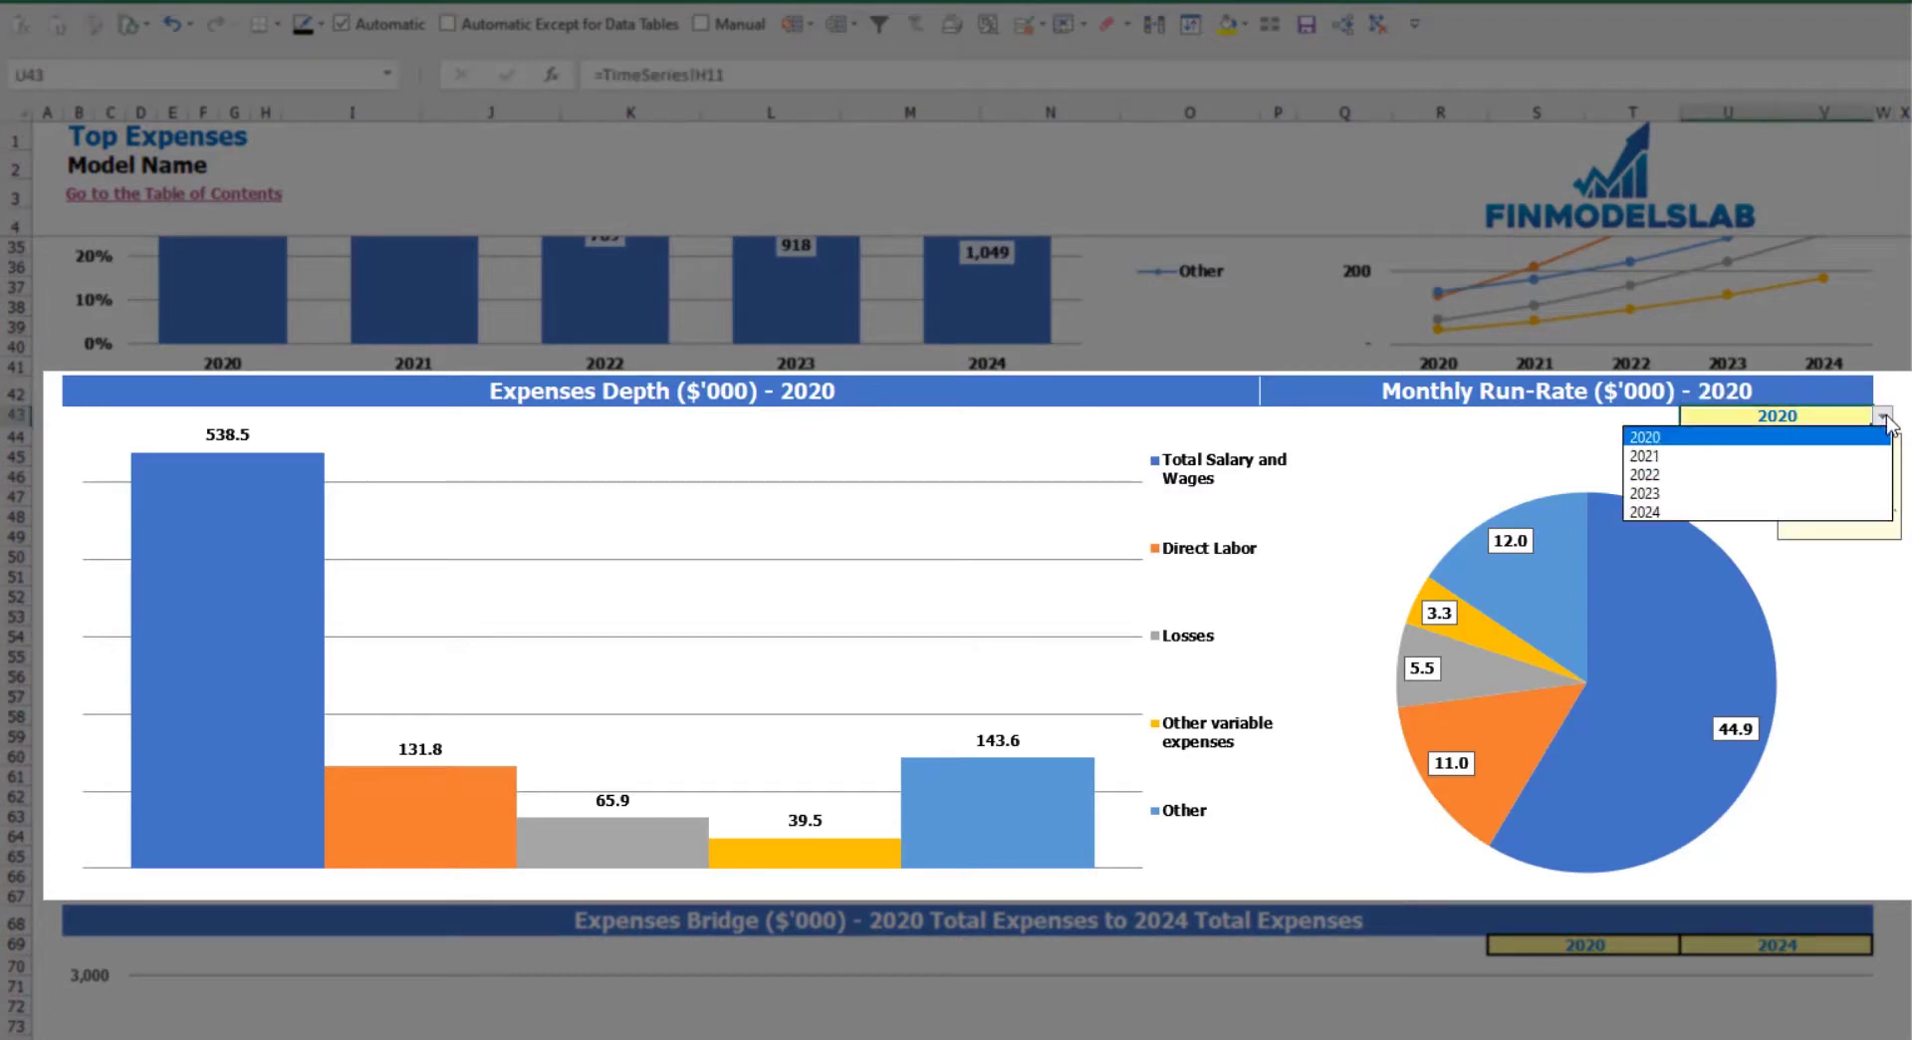
{"action": "left_click", "coordinate": [1709, 456]}
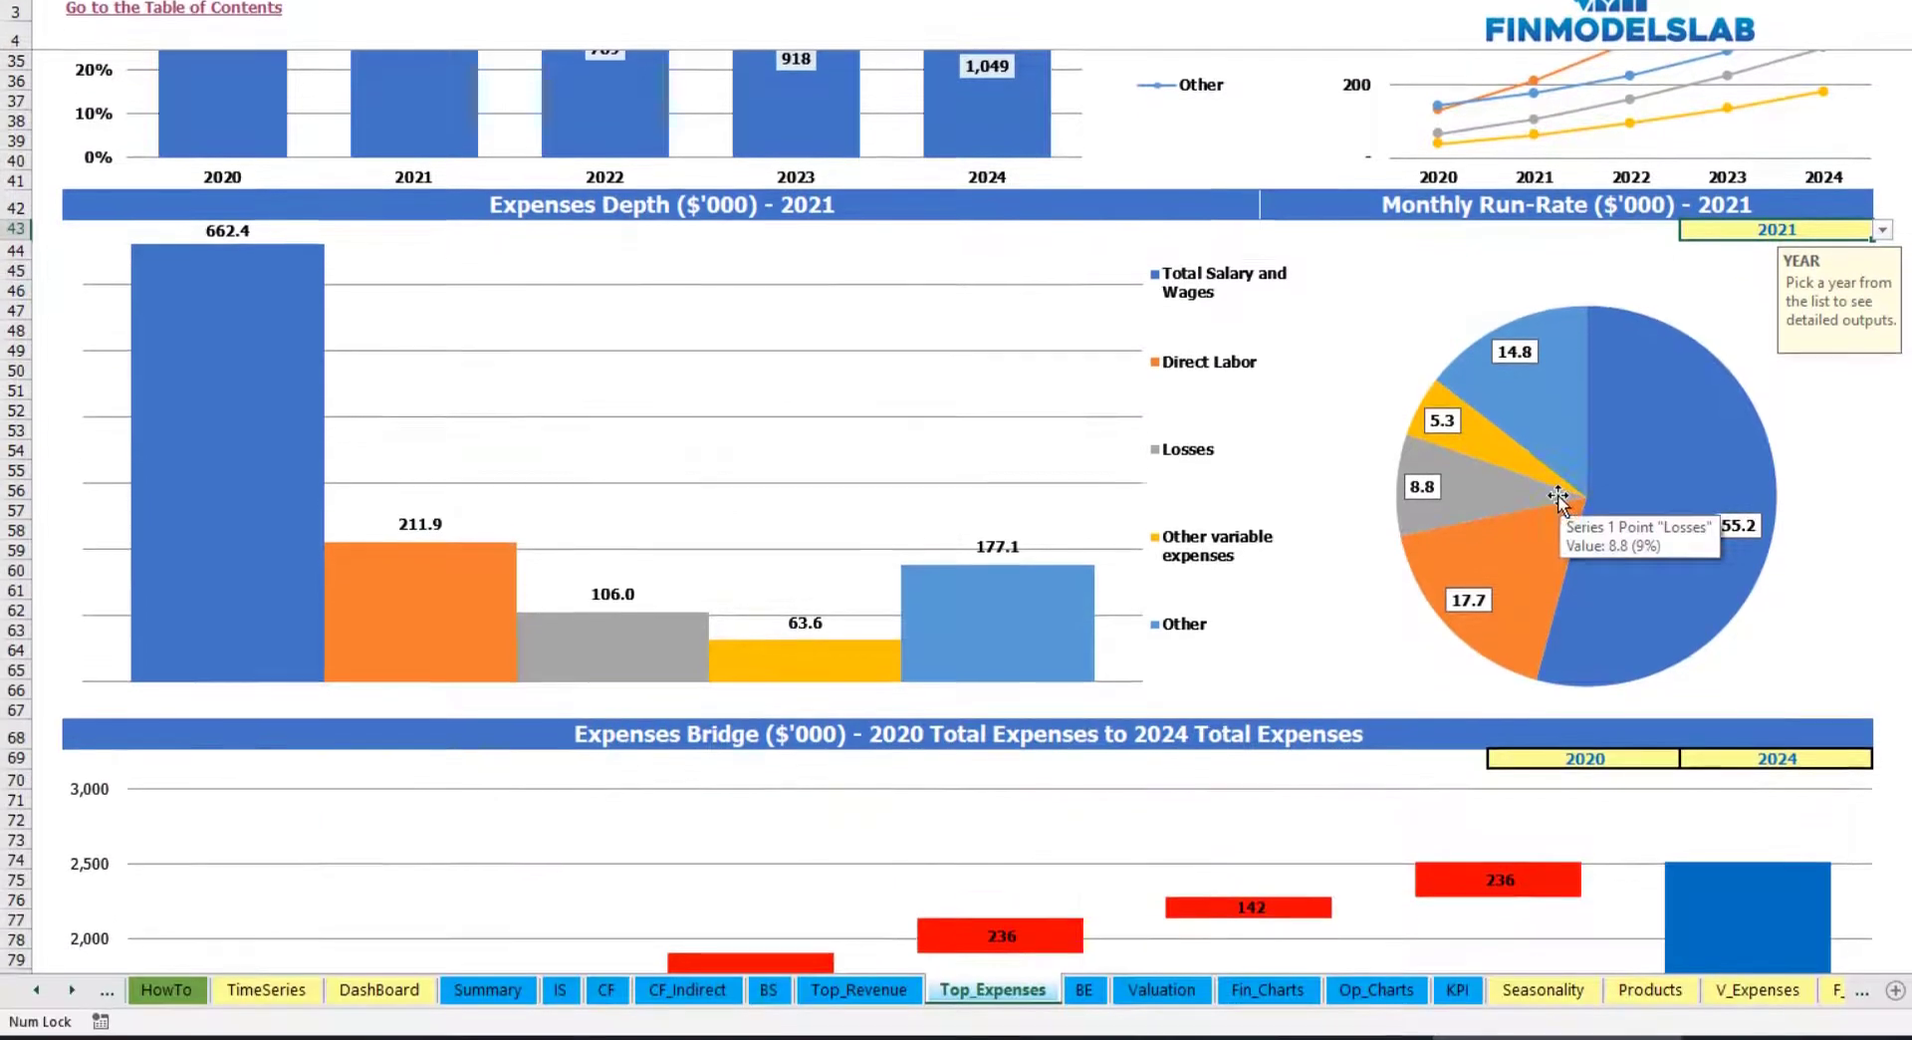
Examine the Expenses Bridge chart and the year choices offered for its first and last year.
{"action": "scroll", "coordinate": [1558, 498], "scroll_direction": "down", "scroll_amount": 7}
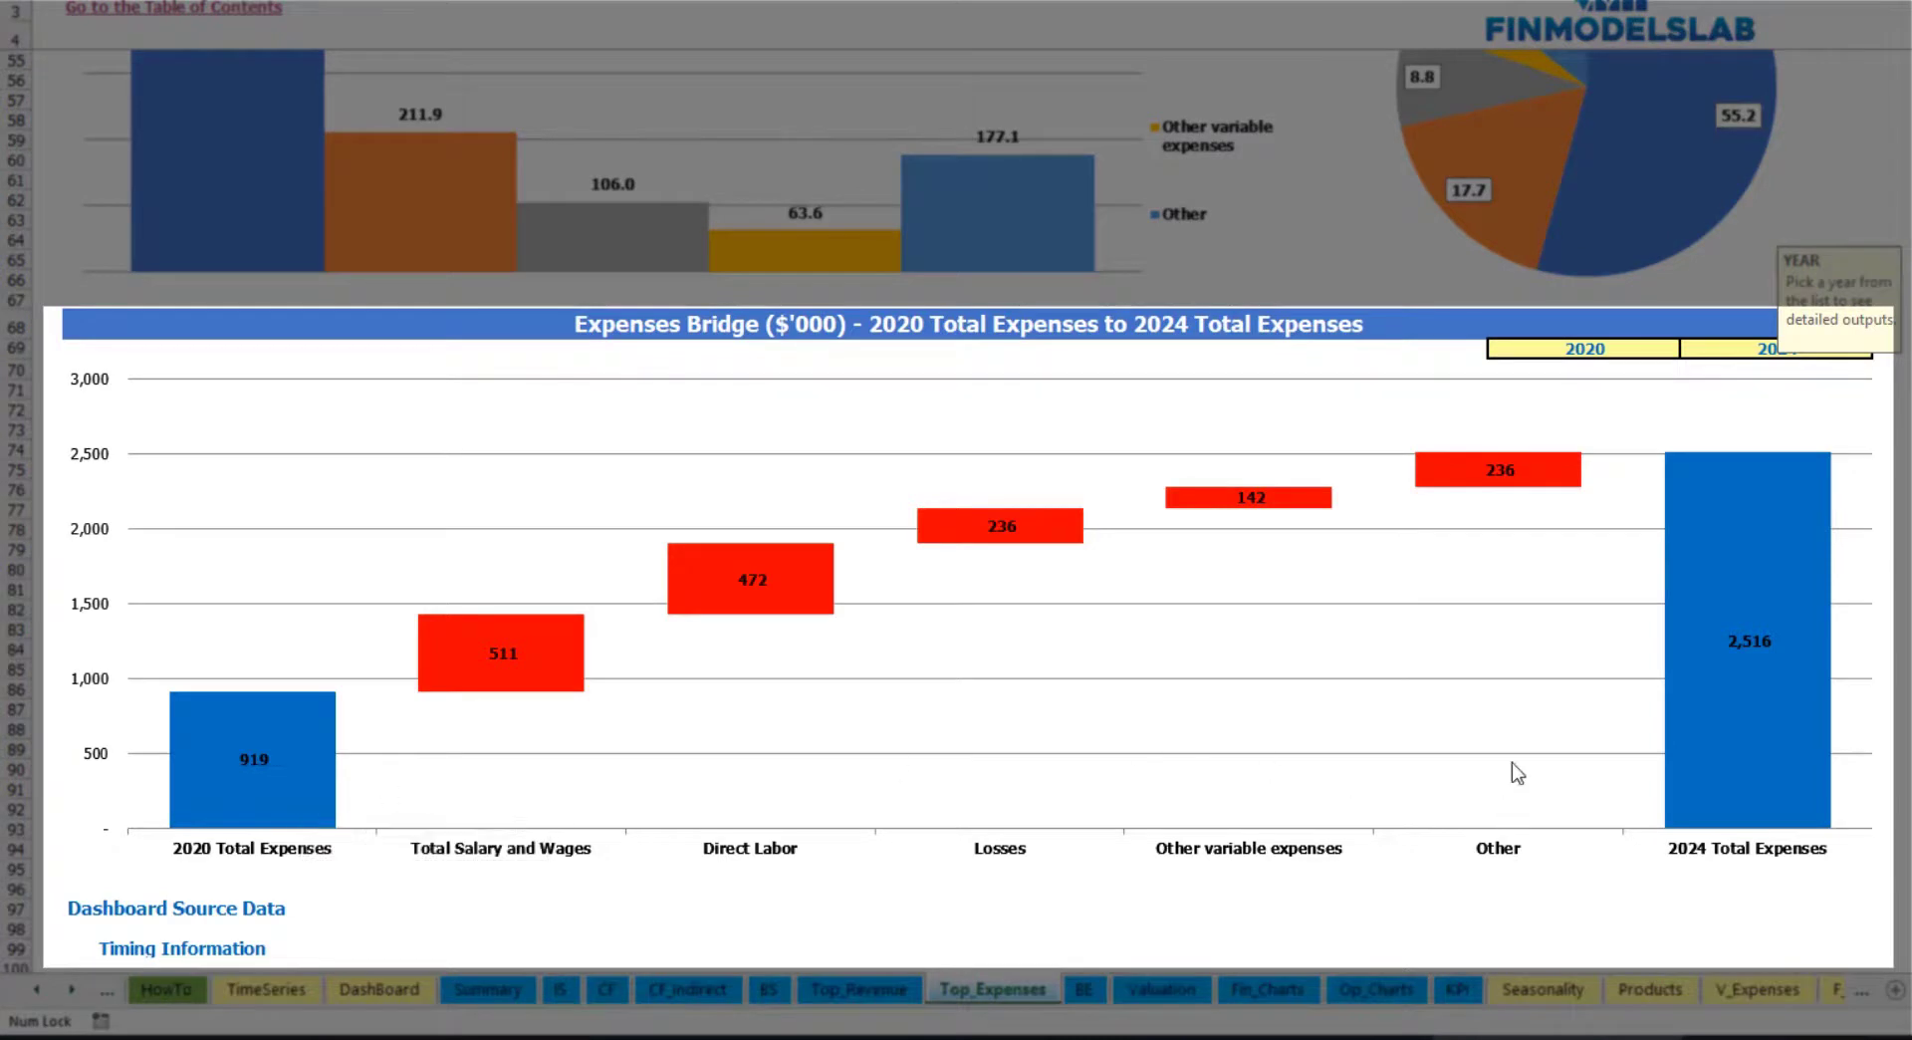
{"action": "left_click", "coordinate": [1658, 347]}
{"action": "left_click", "coordinate": [1826, 348]}
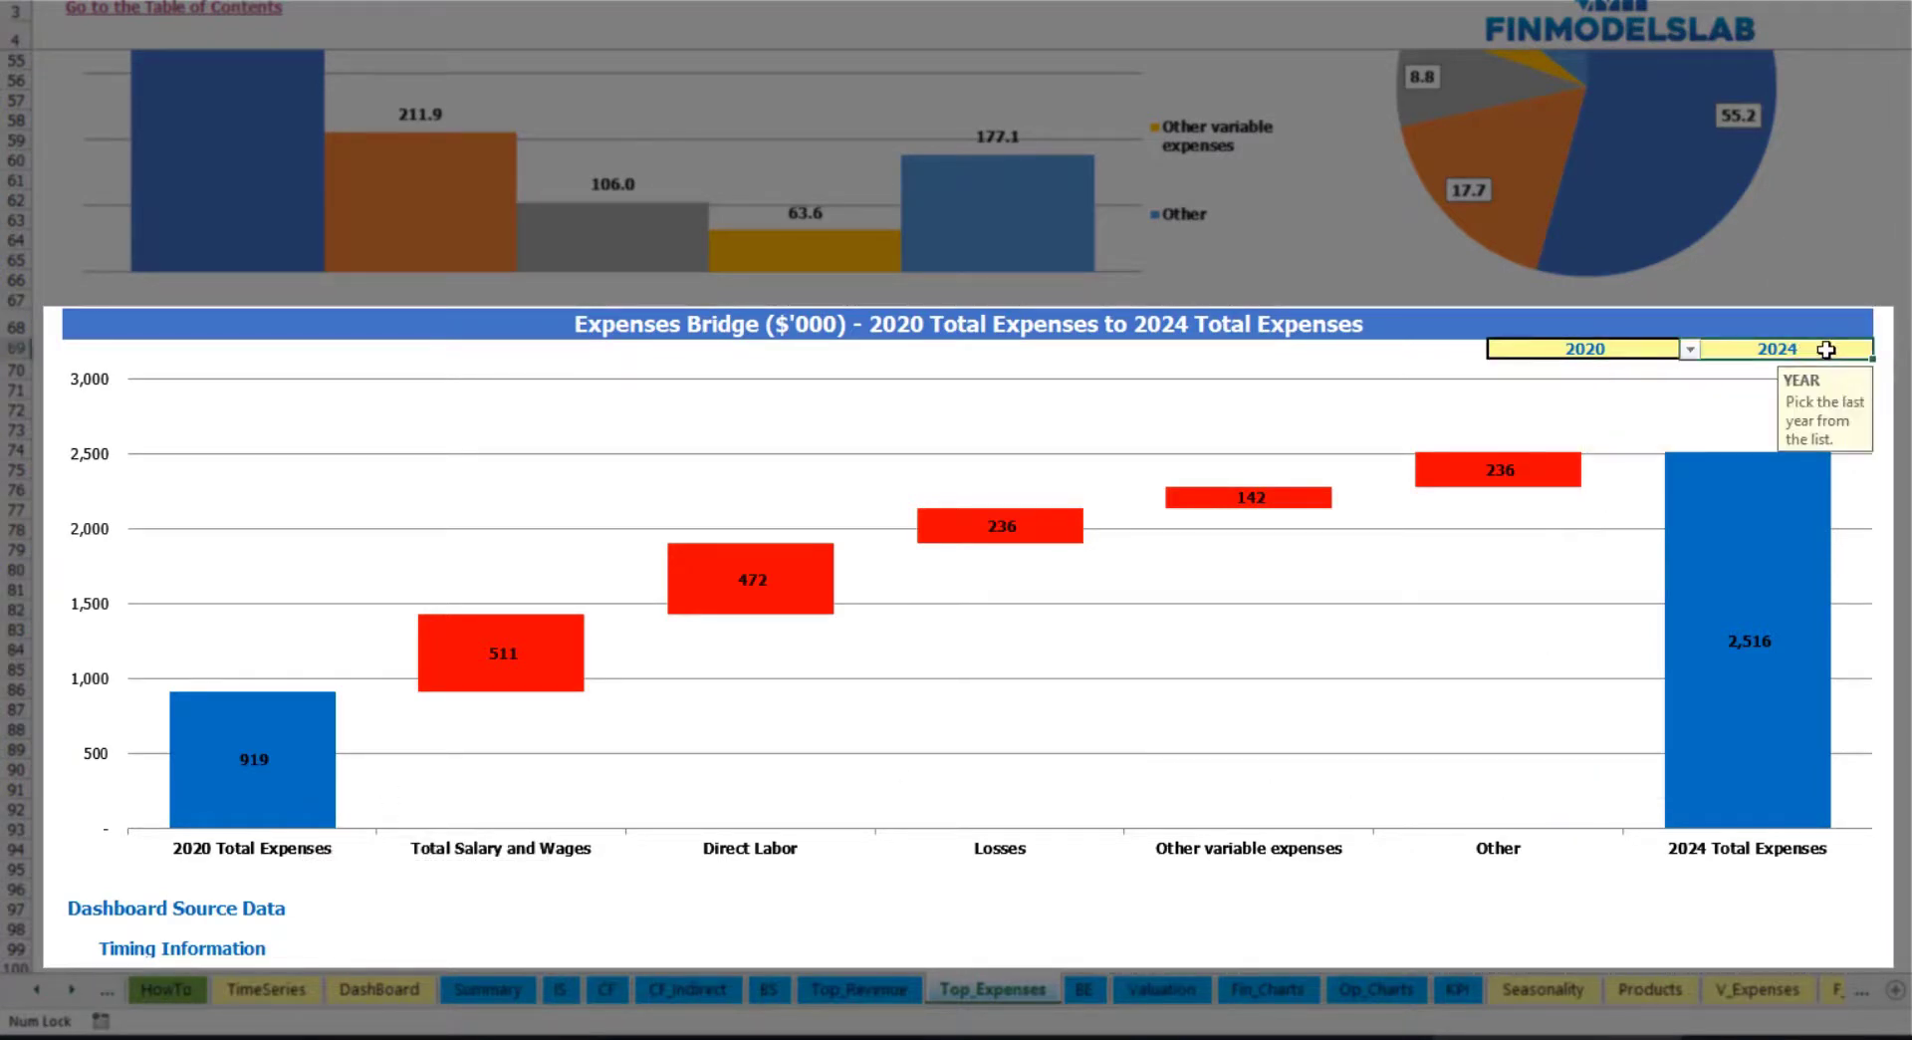
{"action": "left_click", "coordinate": [1660, 353]}
{"action": "left_click", "coordinate": [1690, 351]}
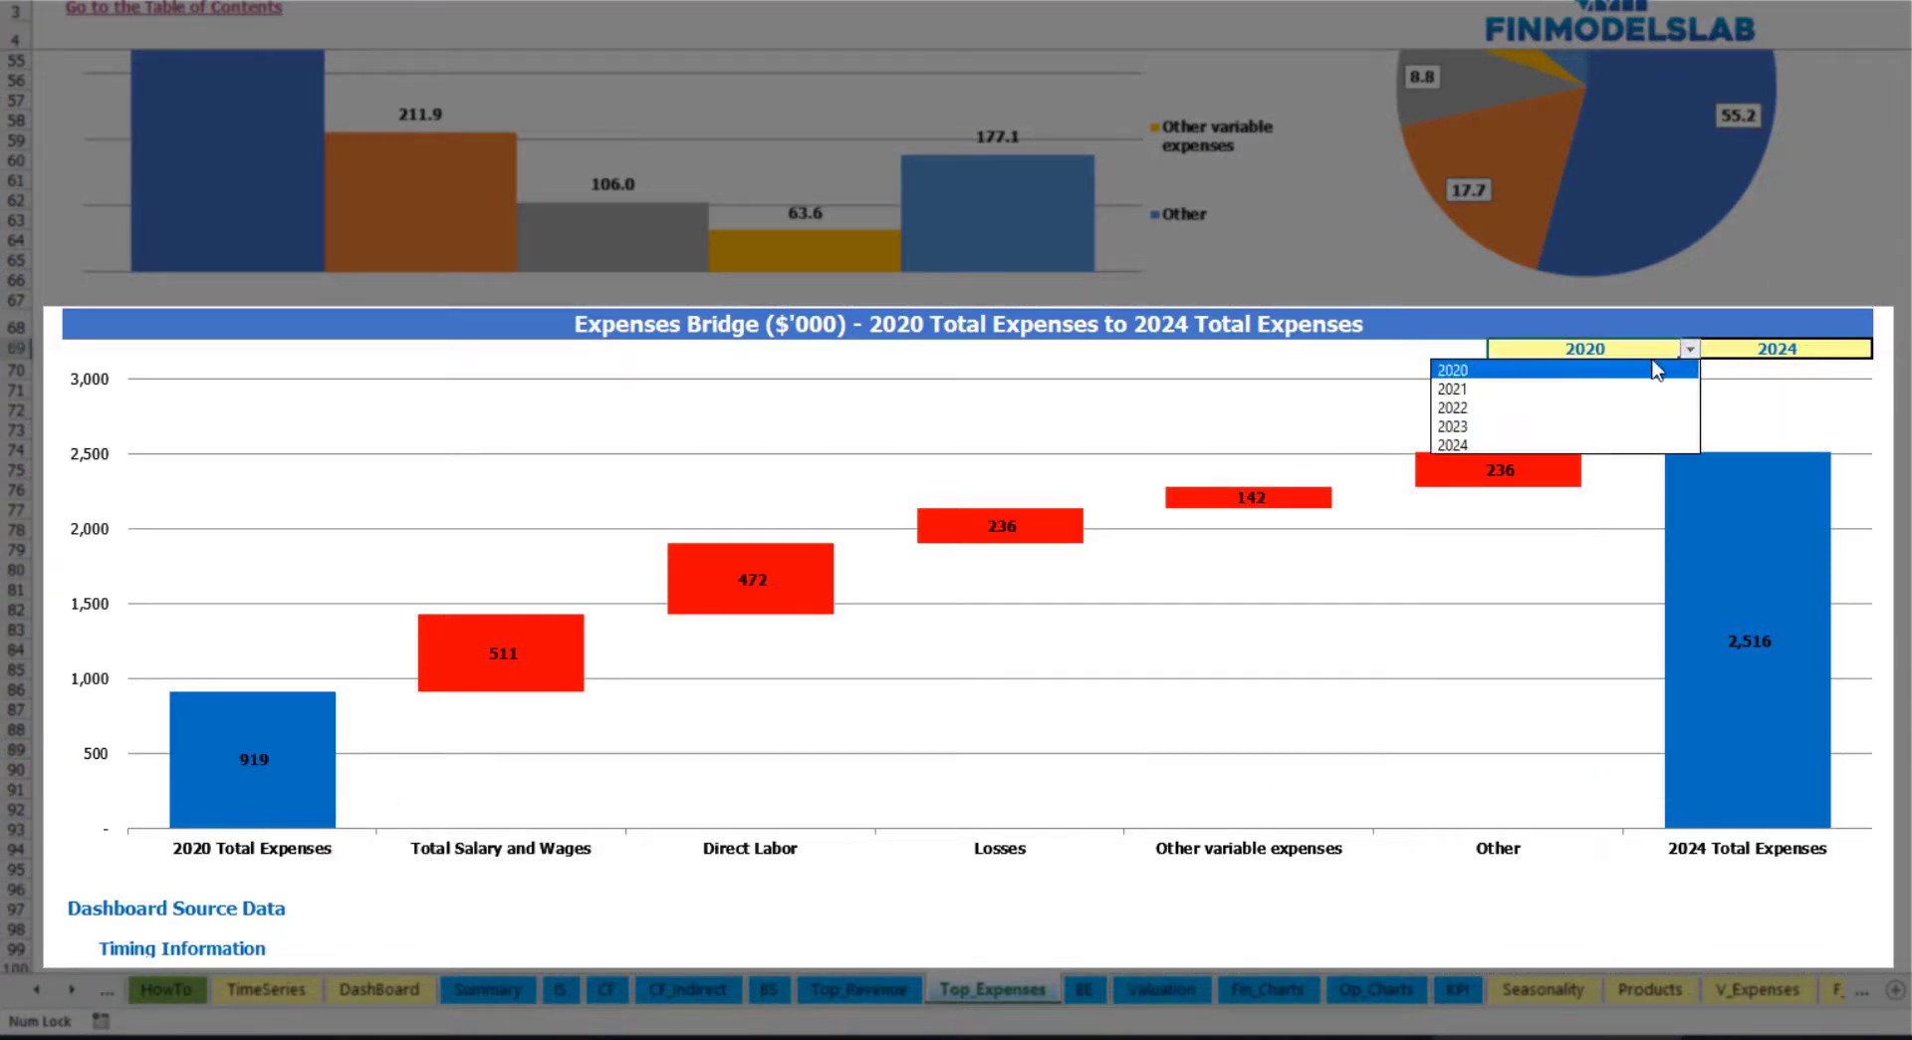
{"action": "left_click", "coordinate": [1868, 350]}
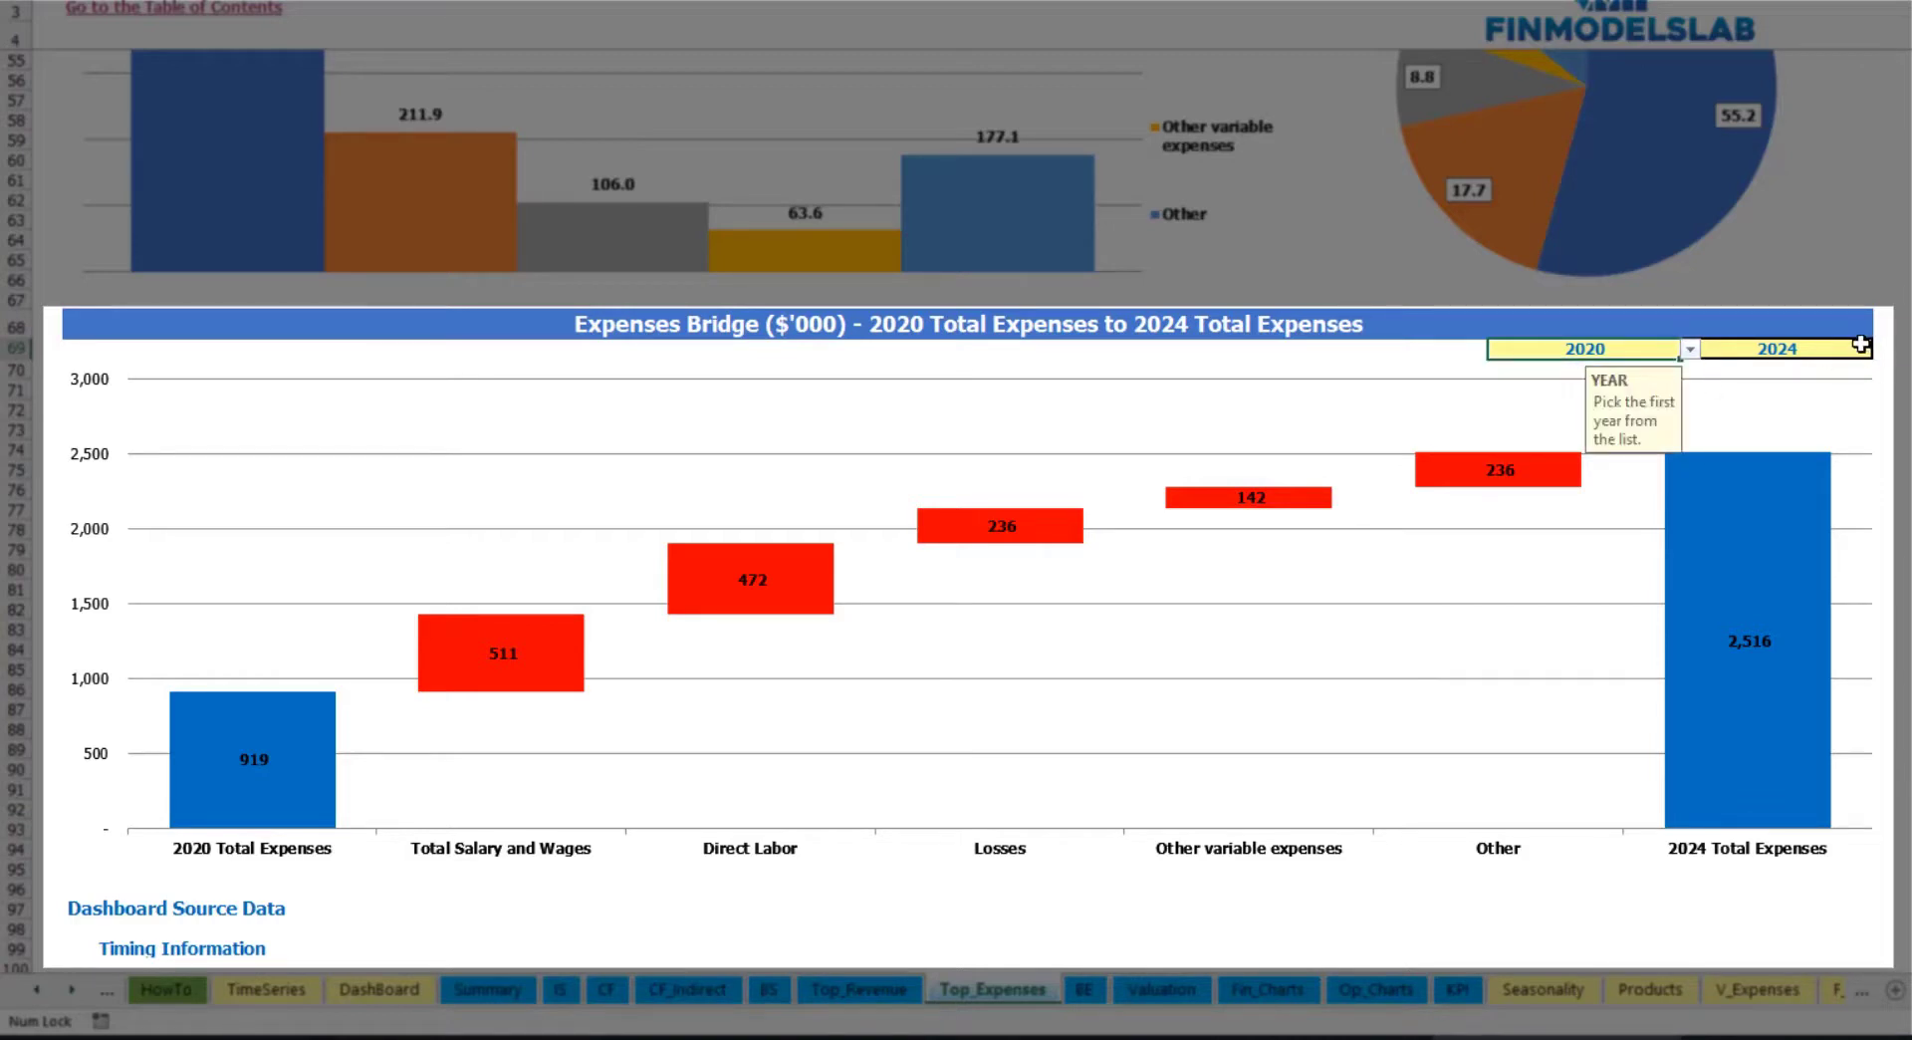
{"action": "left_click", "coordinate": [1845, 346]}
{"action": "left_click", "coordinate": [1883, 350]}
{"action": "key", "text": "Escape"}
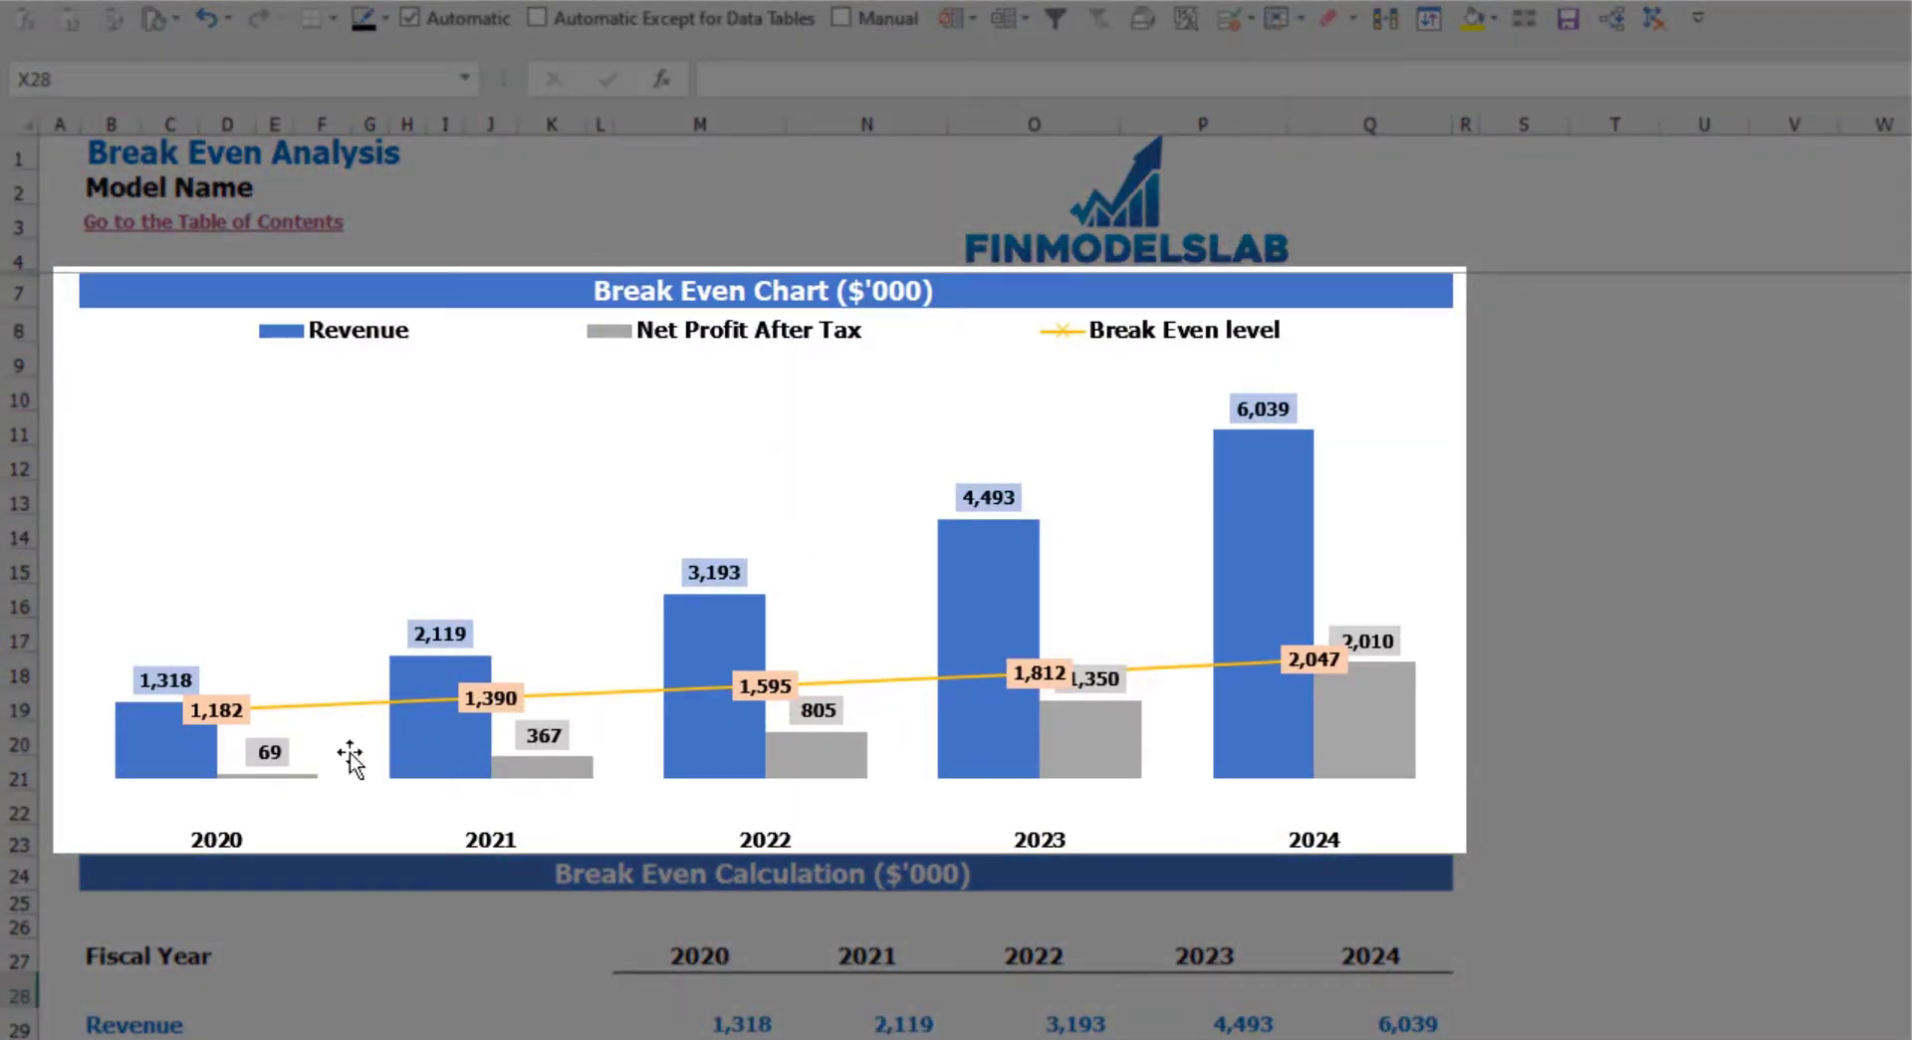
Inspect the equity and loan costs, the resource shares and the weighted average cost of capital in the WACC Calculation.
{"action": "mouse_move", "coordinate": [209, 744]}
{"action": "mouse_move", "coordinate": [707, 649]}
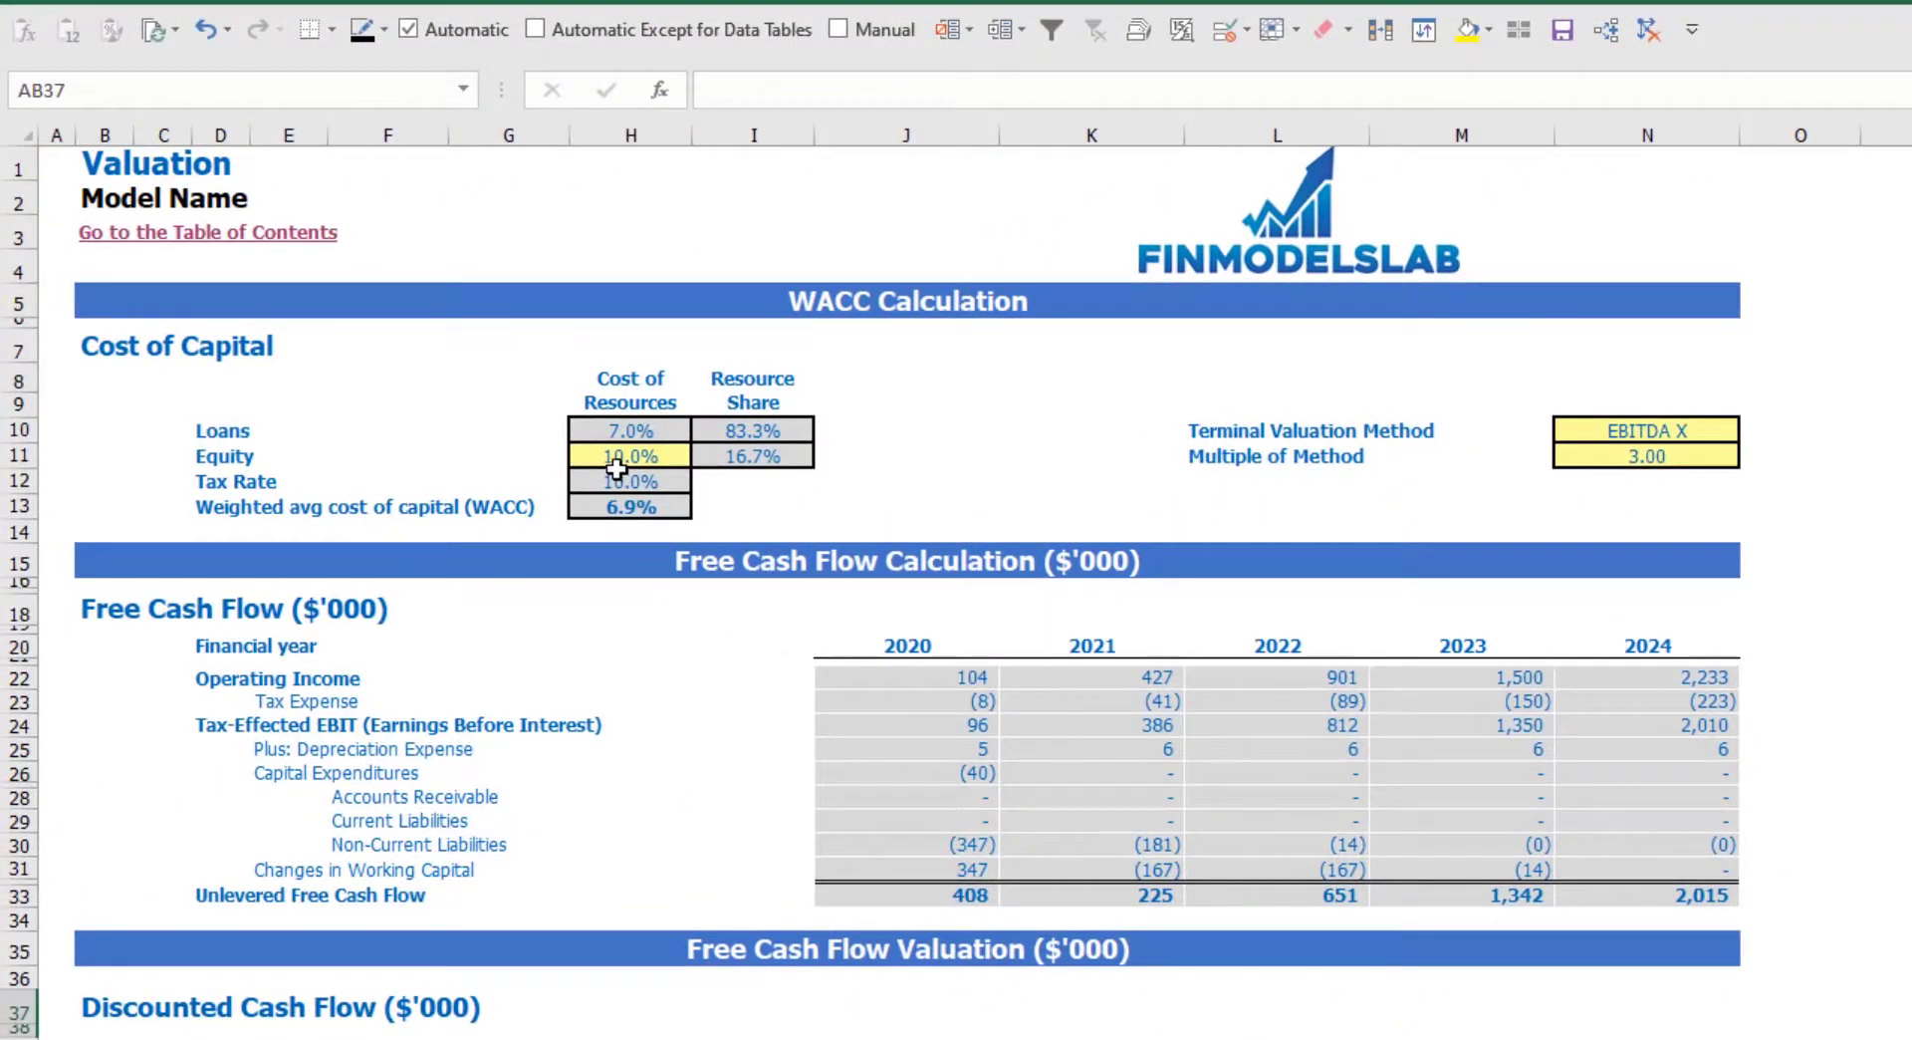
{"action": "left_click", "coordinate": [616, 455]}
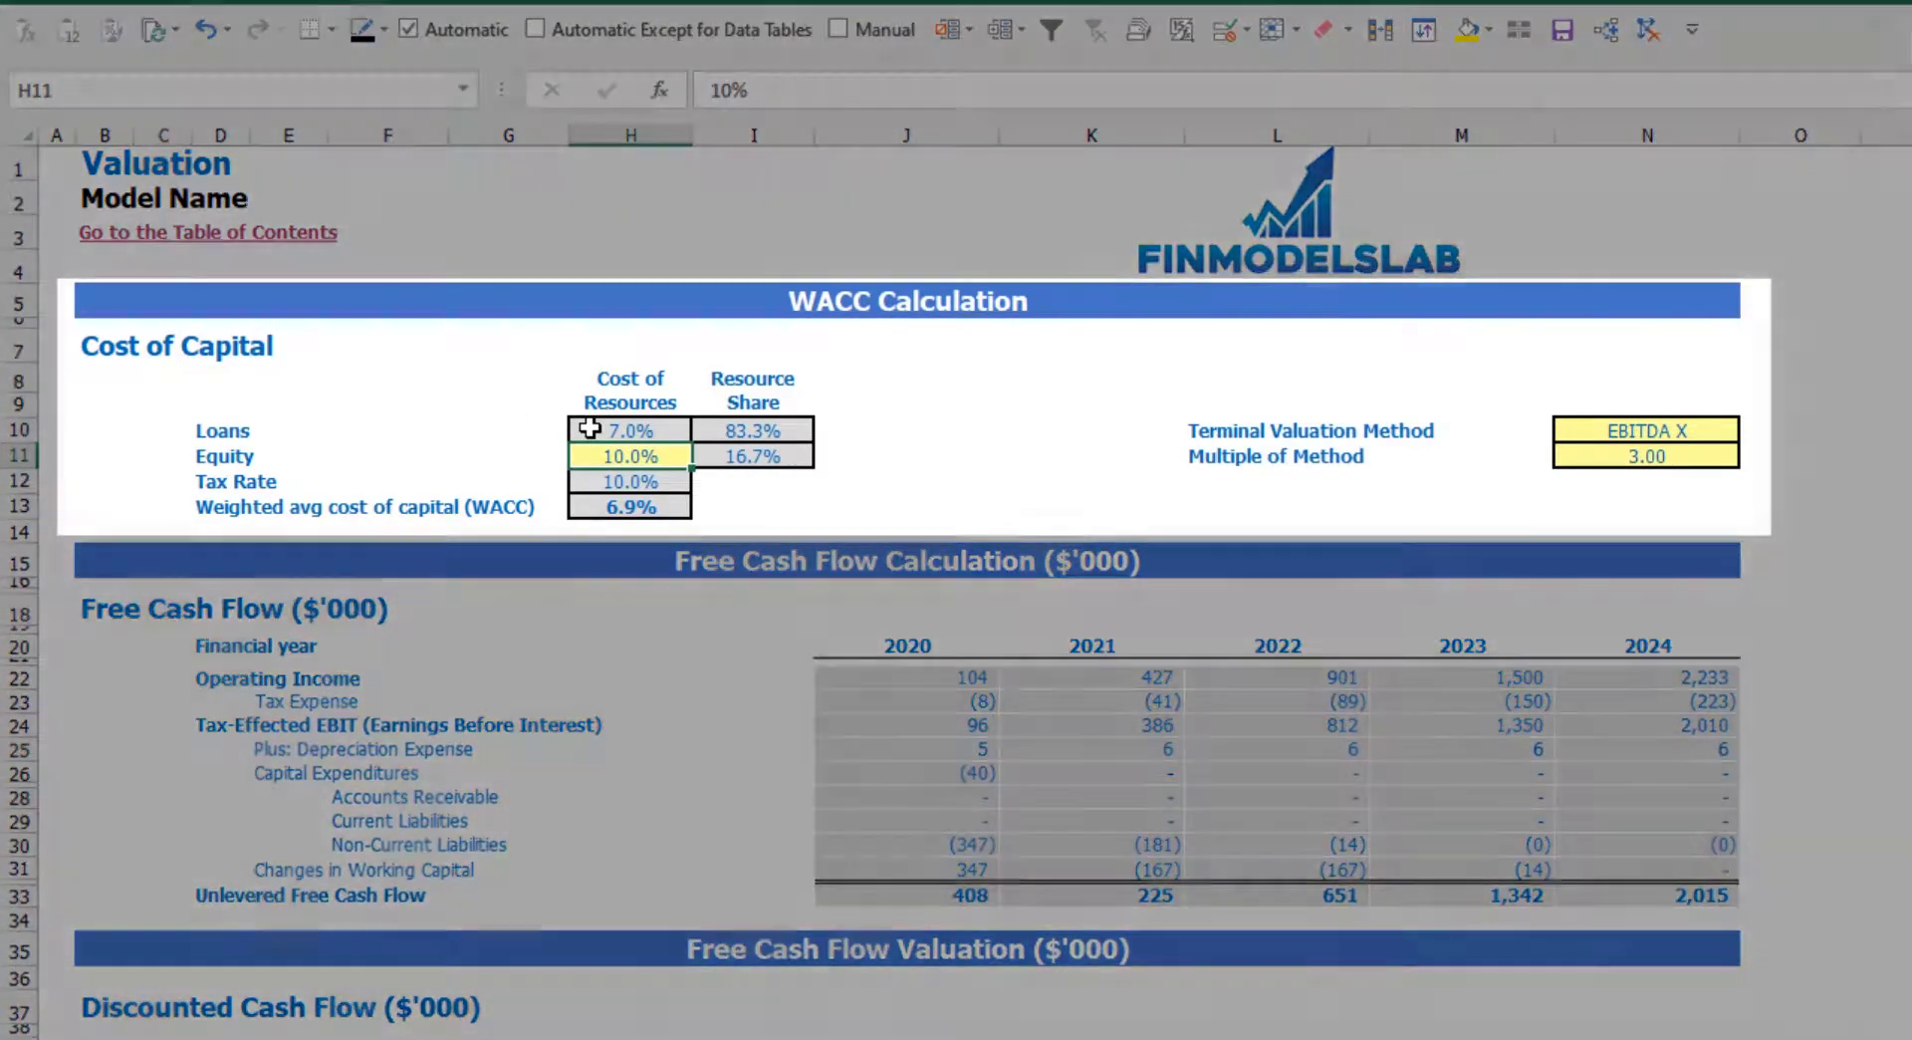
{"action": "left_click", "coordinate": [589, 429]}
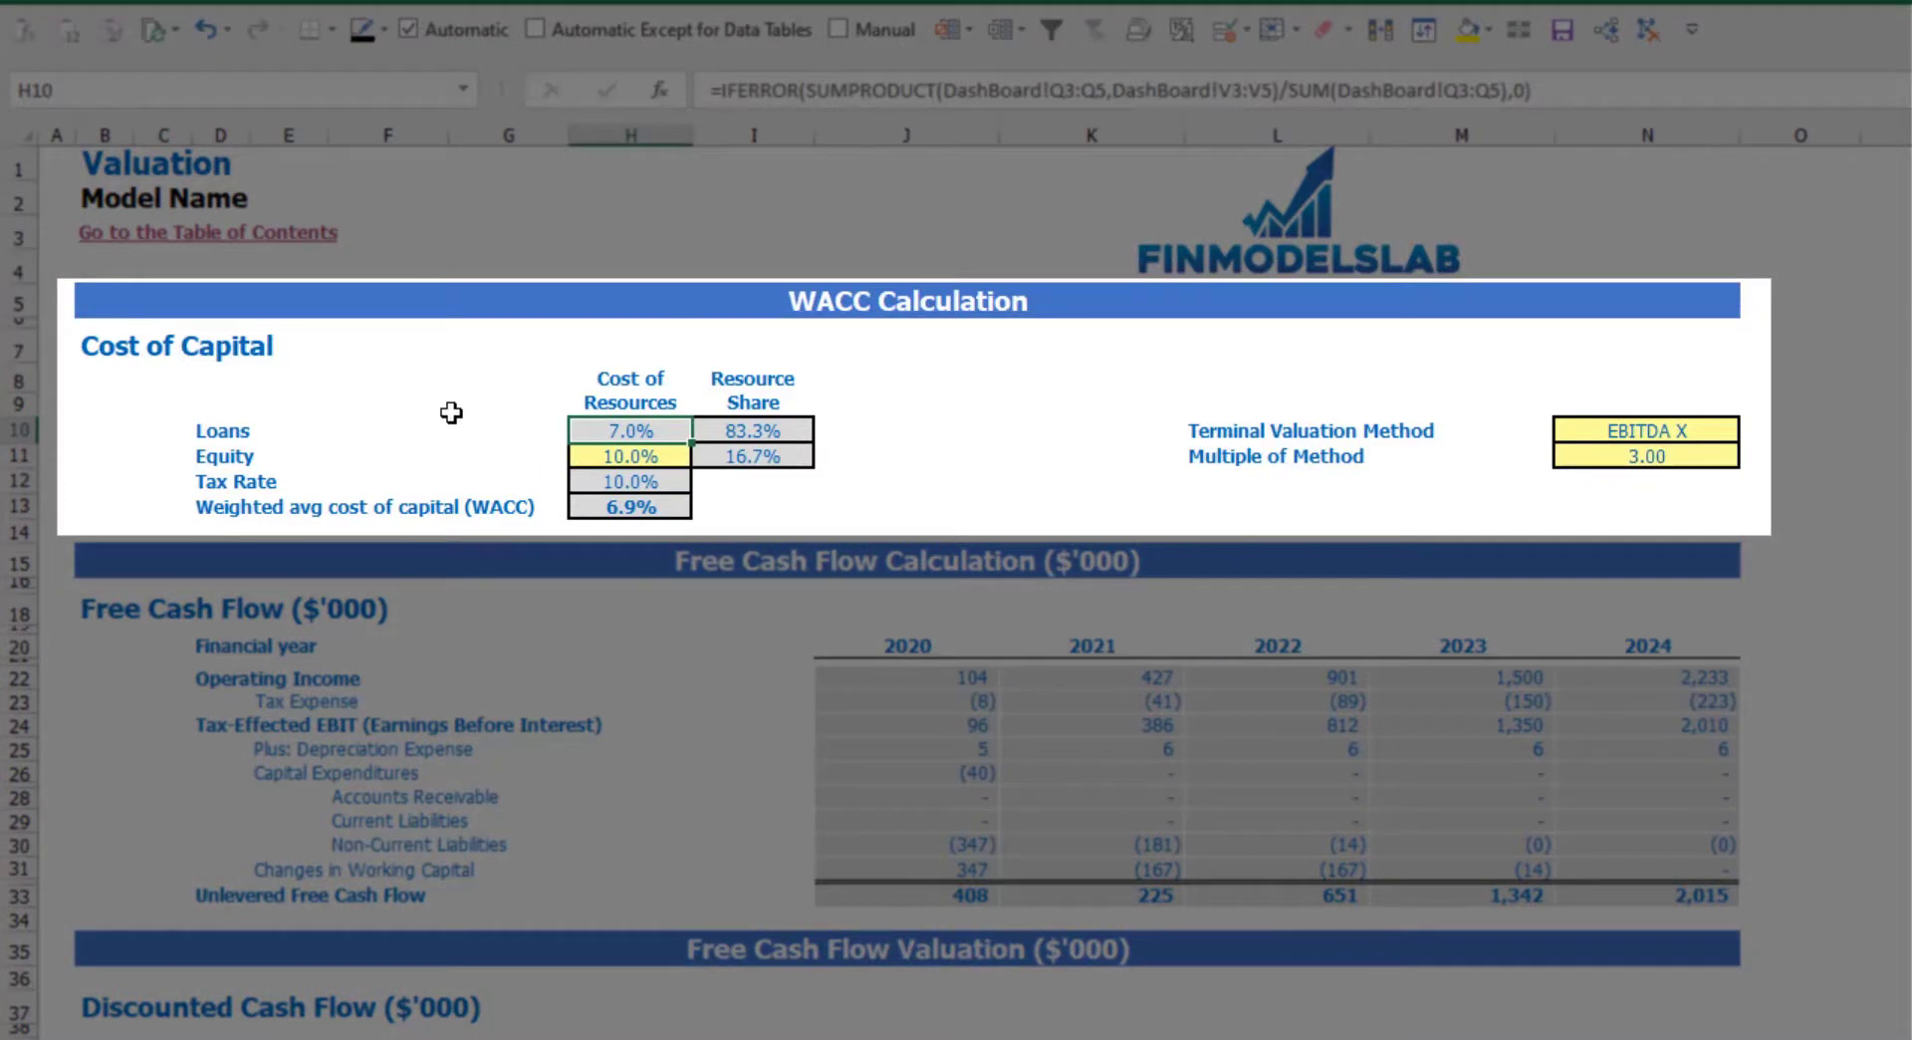
{"action": "left_click_drag", "start_coordinate": [752, 428], "coordinate": [749, 460]}
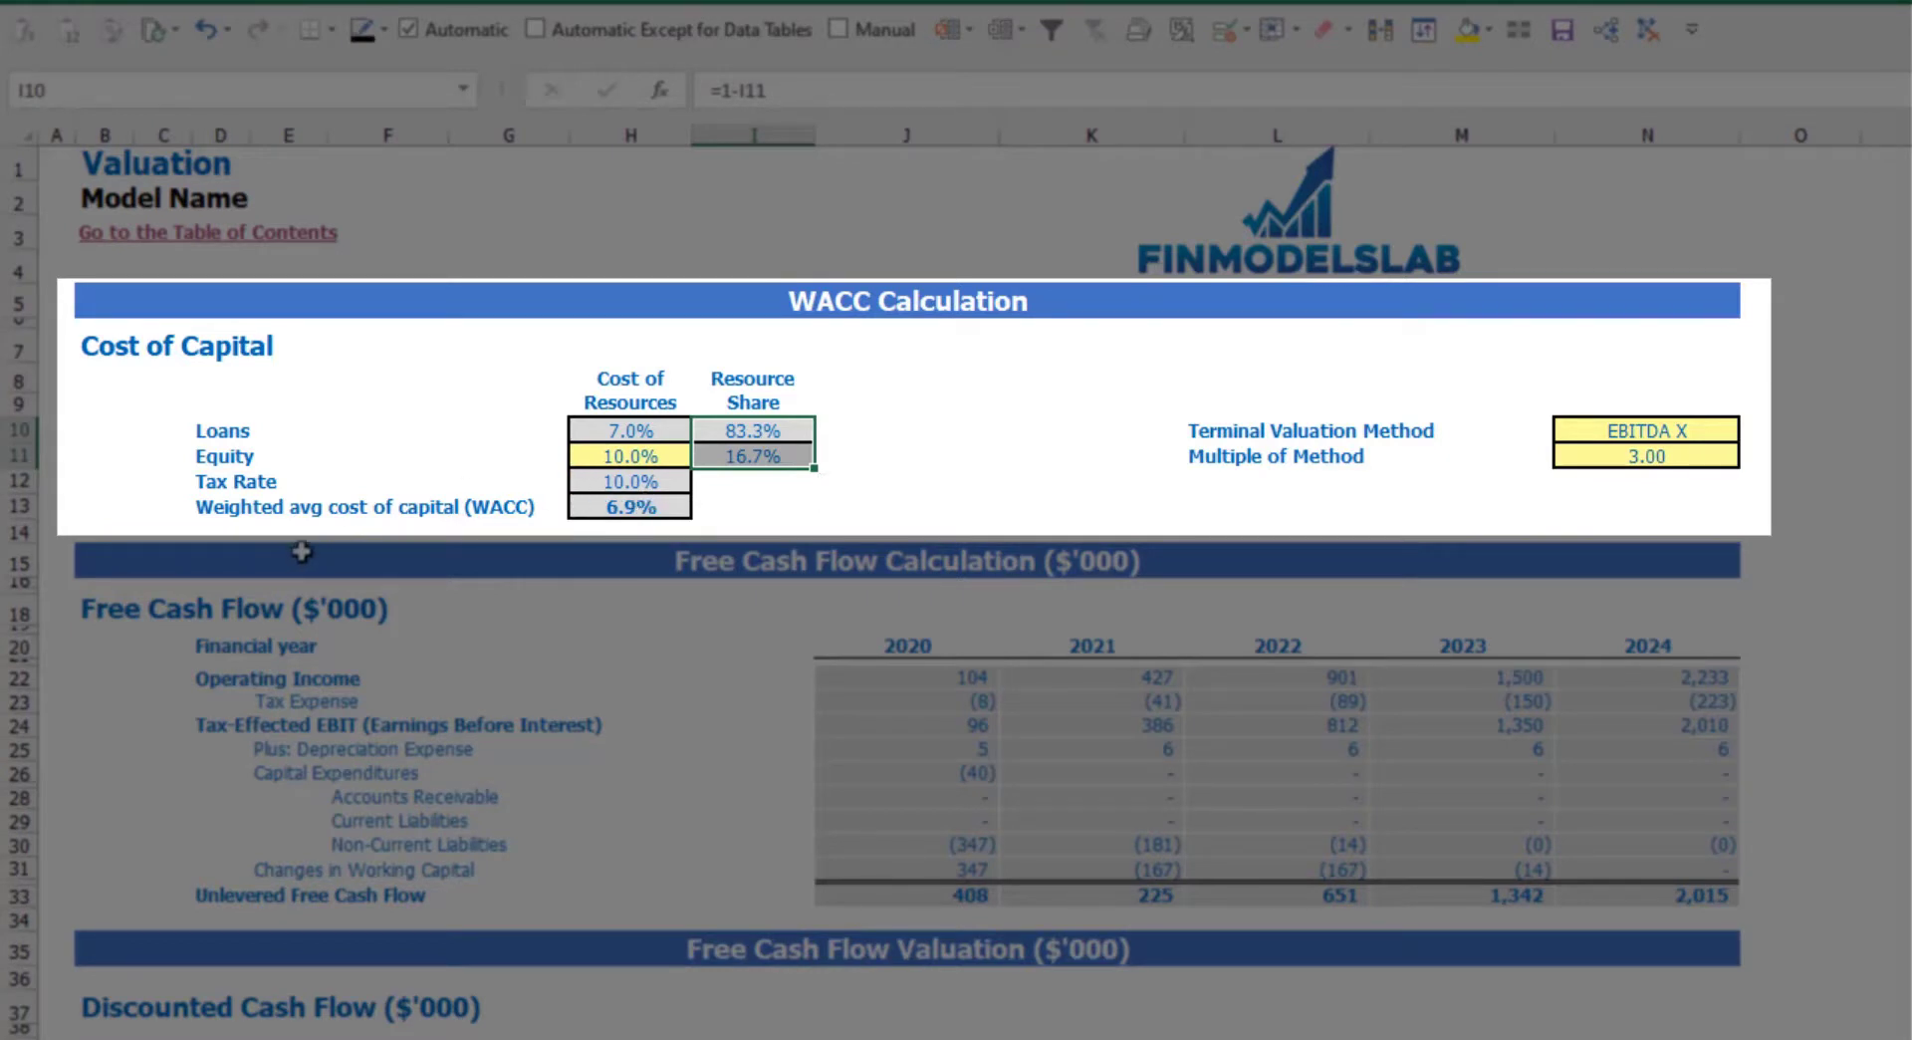
{"action": "left_click", "coordinate": [653, 512]}
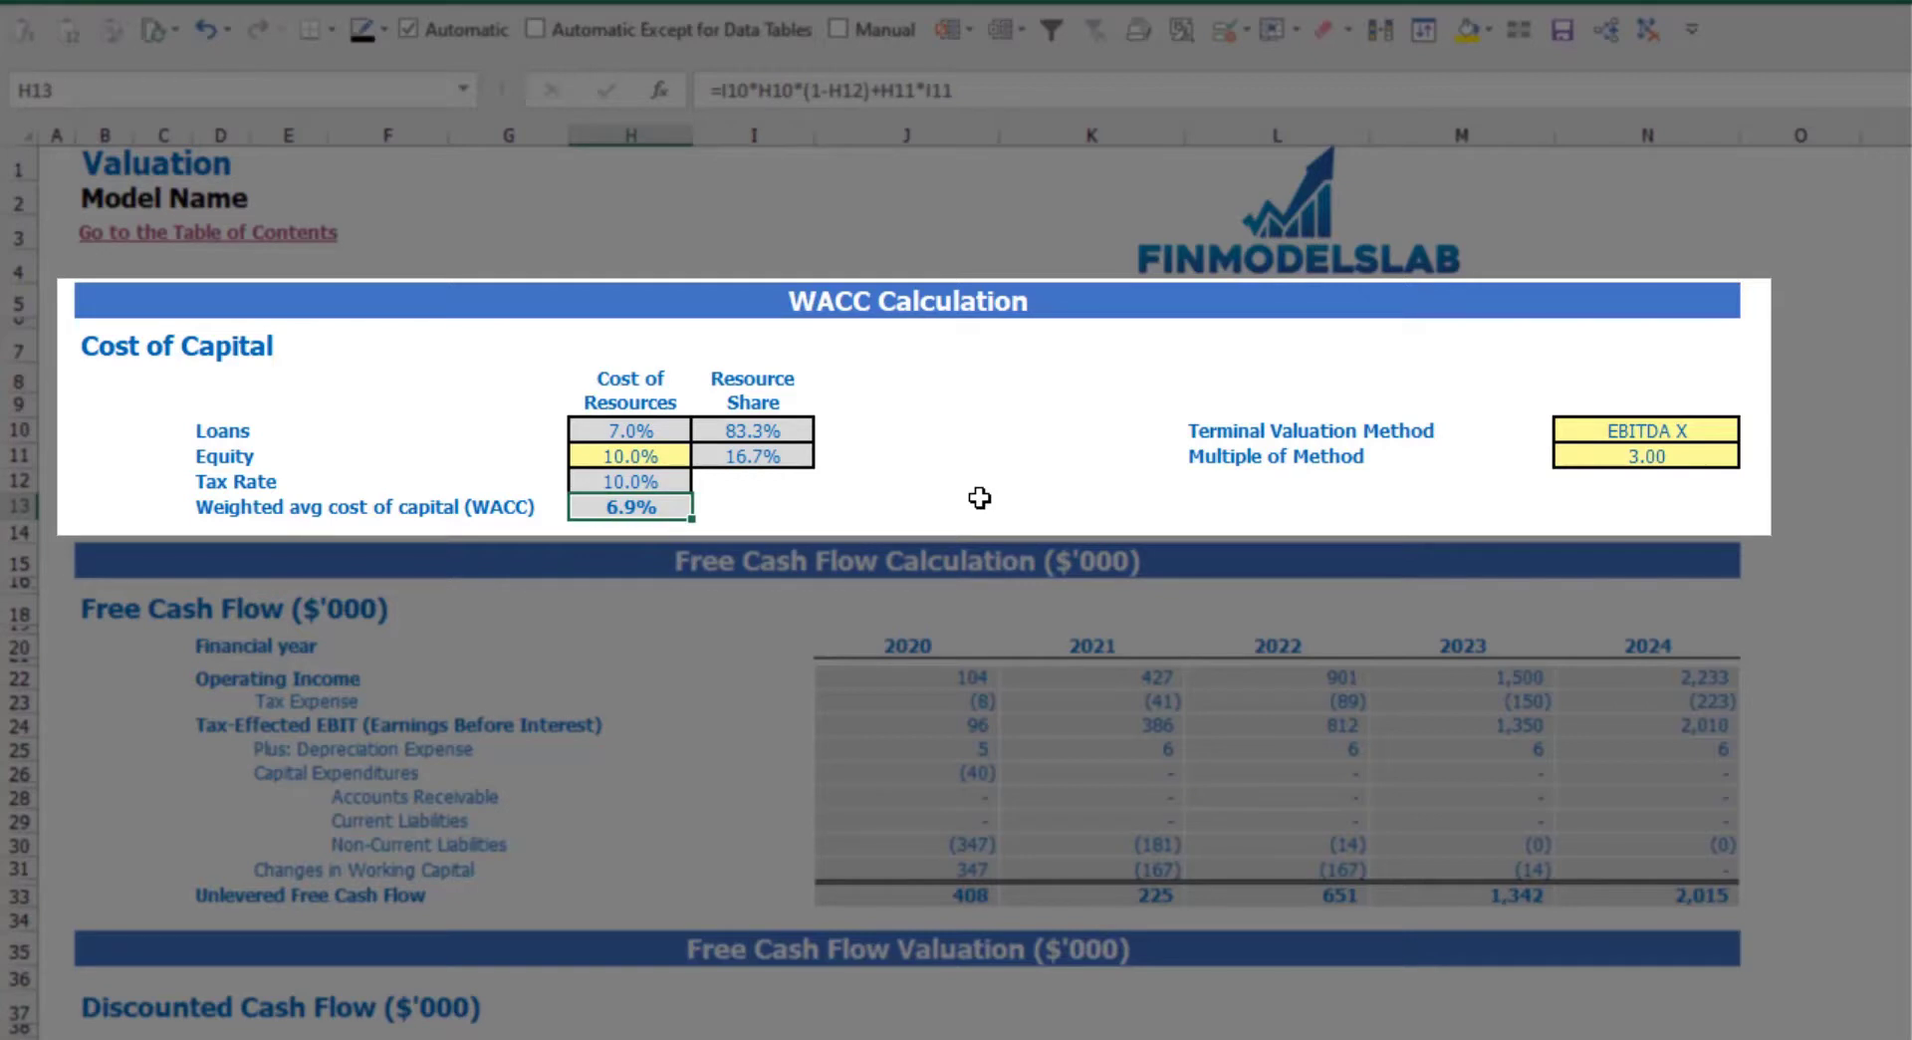
Set the Terminal Valuation Method to Revenue X and select the Multiple of Method value.
{"action": "left_click", "coordinate": [1679, 435]}
{"action": "left_click", "coordinate": [1755, 428]}
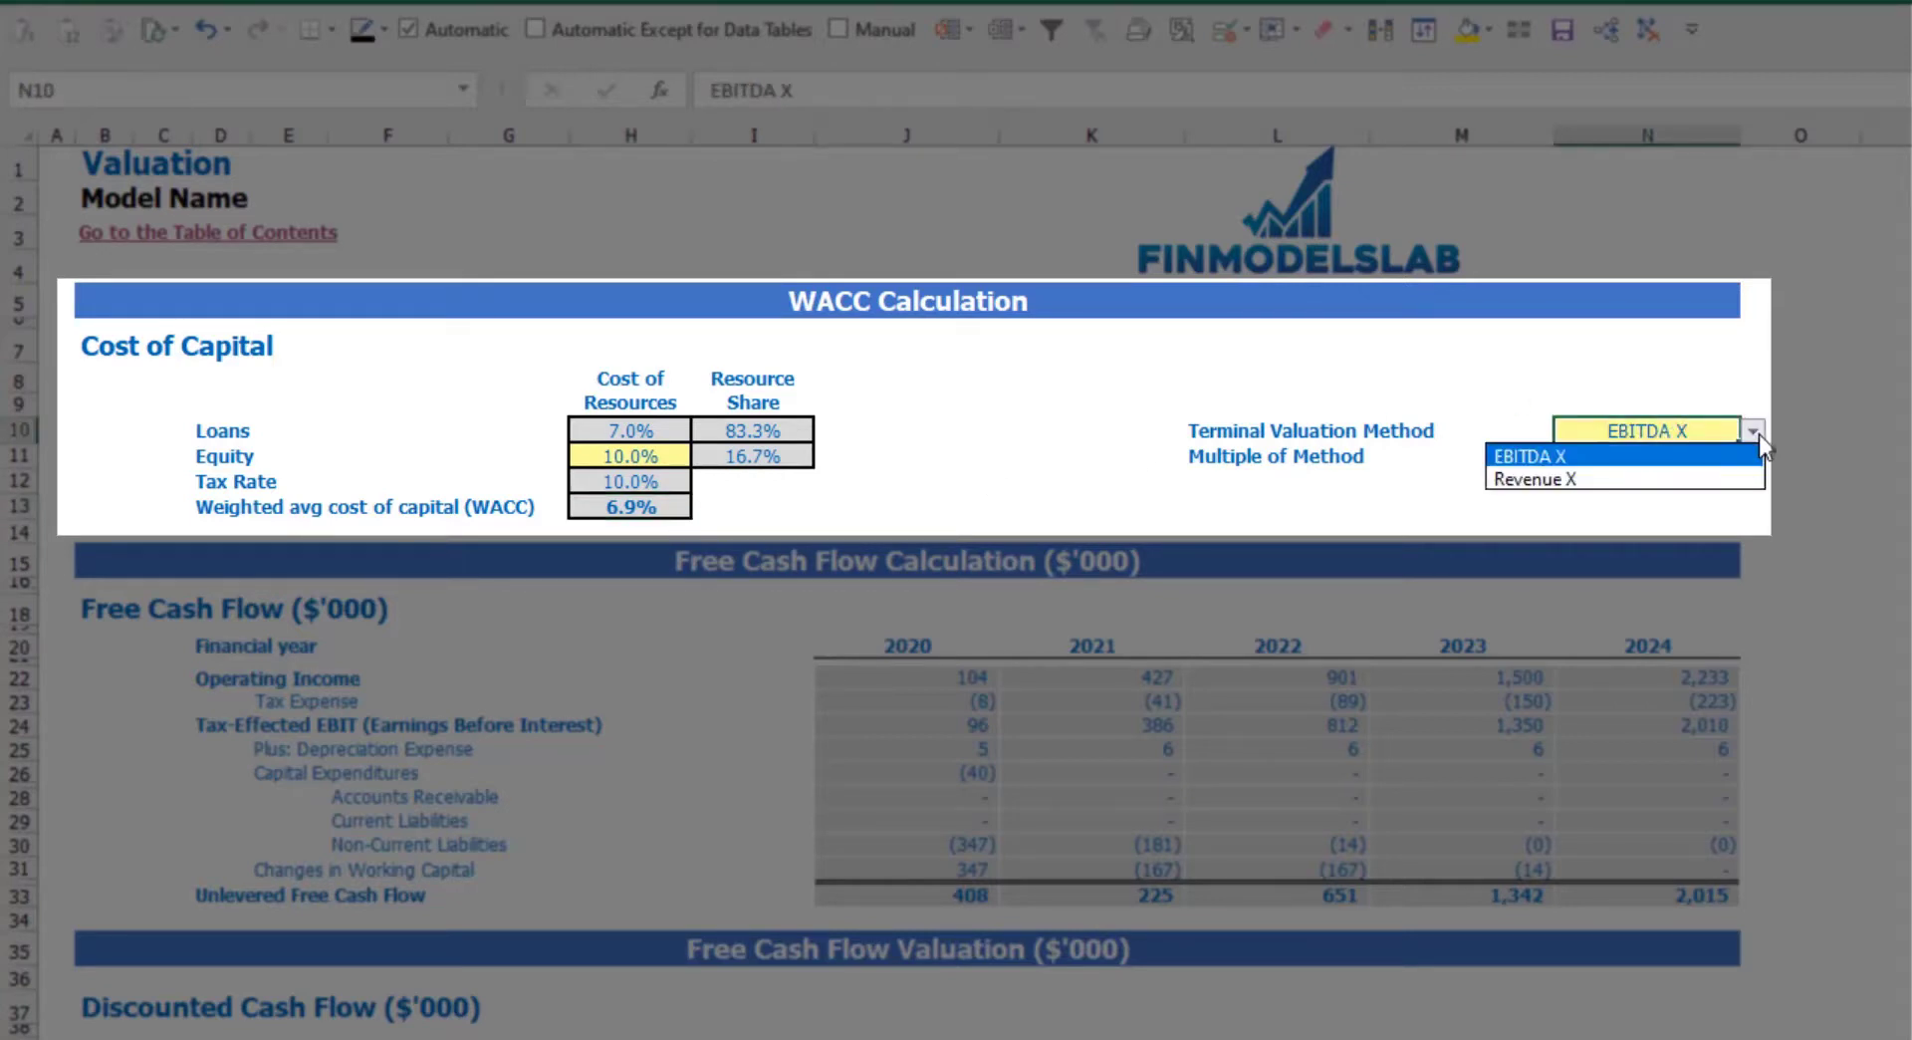
{"action": "left_click", "coordinate": [1738, 478]}
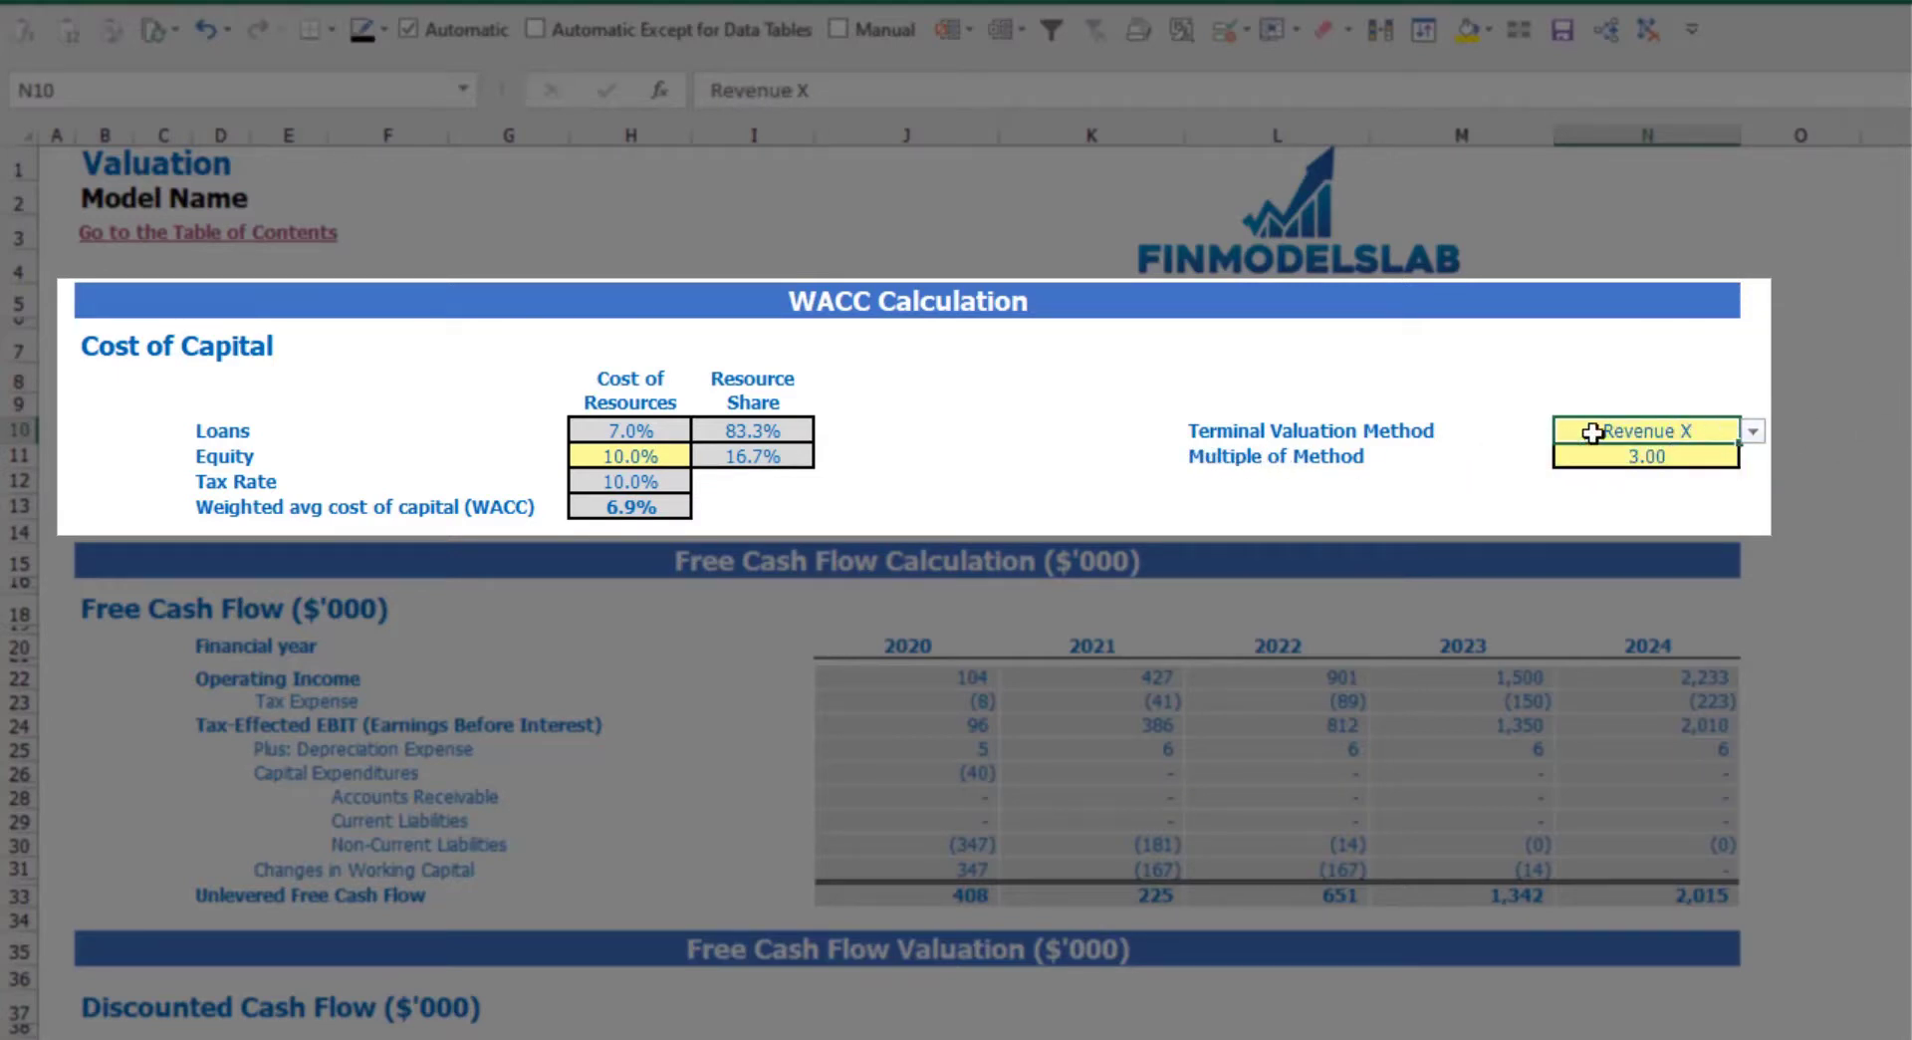
{"action": "left_click", "coordinate": [1625, 455]}
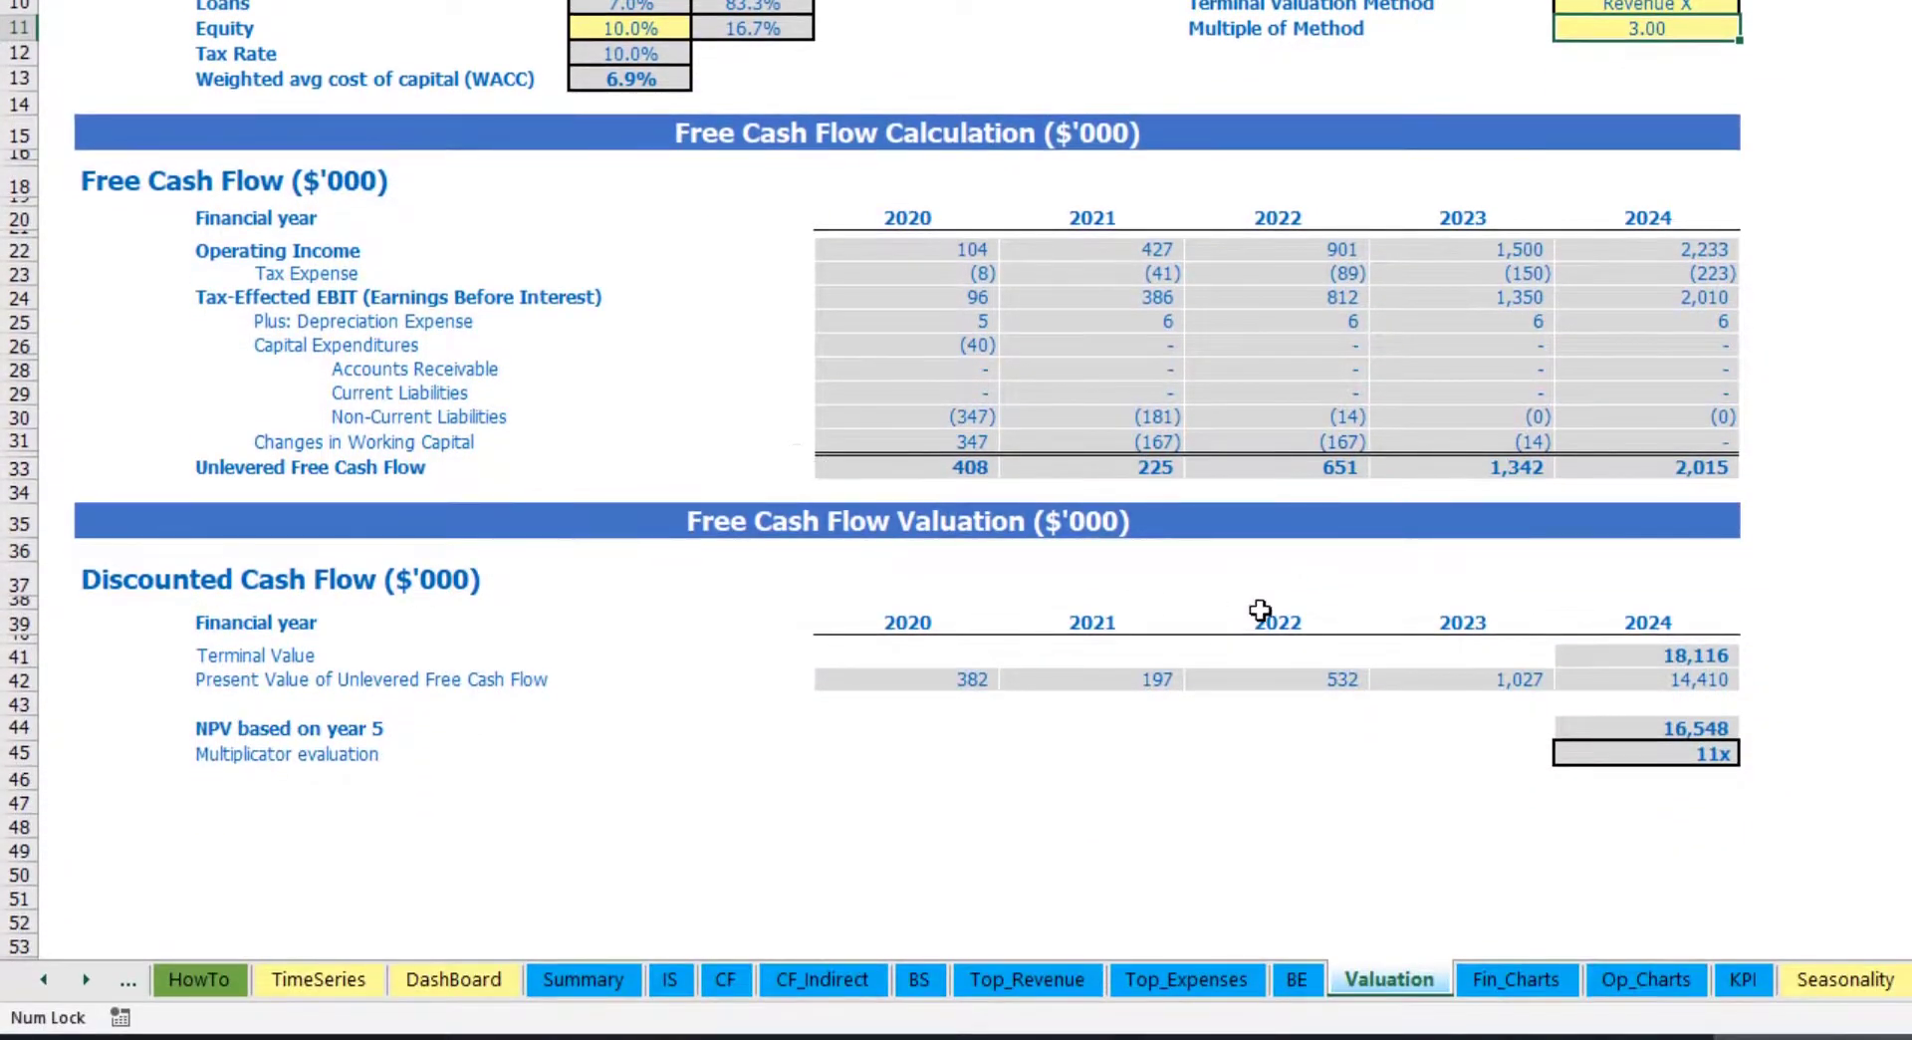
Inspect the 2024 terminal value, the unlevered free cash flow for 2020 to 2024 and the multiplicator evaluation.
{"action": "left_click", "coordinate": [1615, 658]}
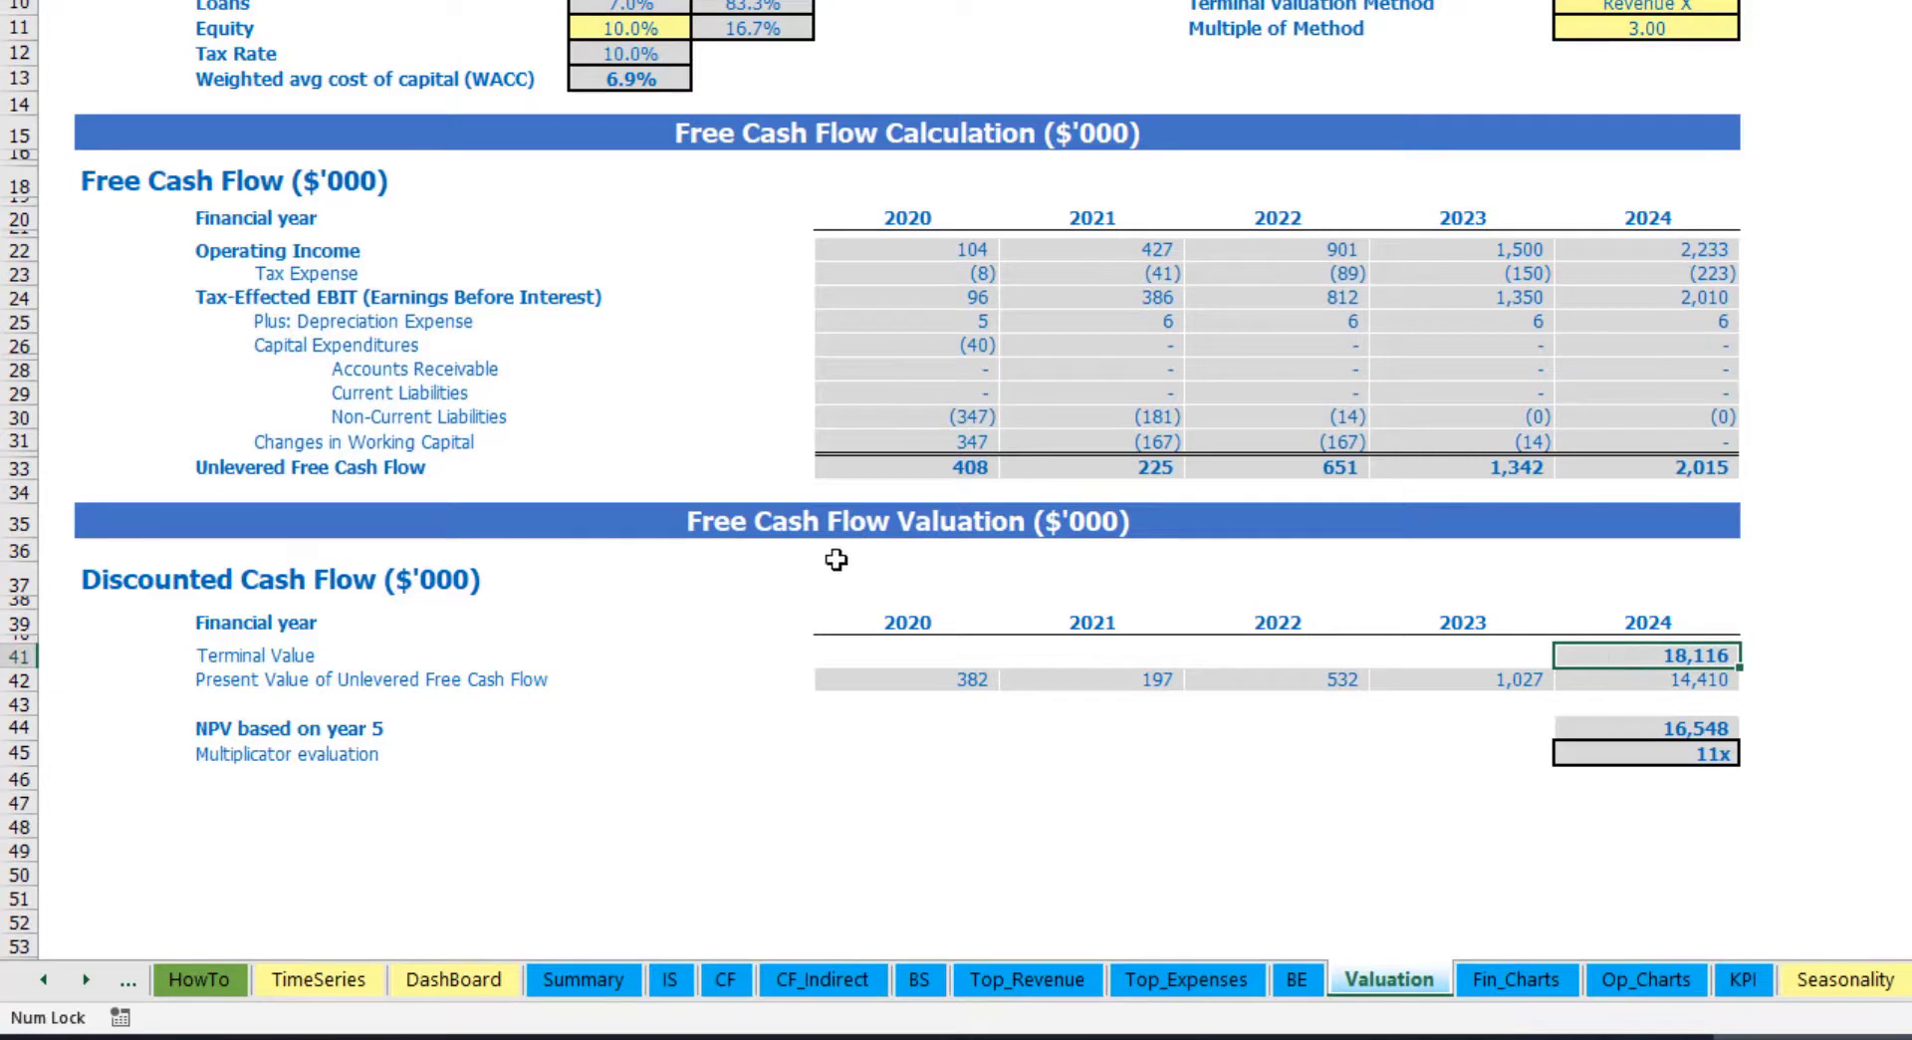
{"action": "left_click_drag", "start_coordinate": [864, 465], "coordinate": [1643, 468]}
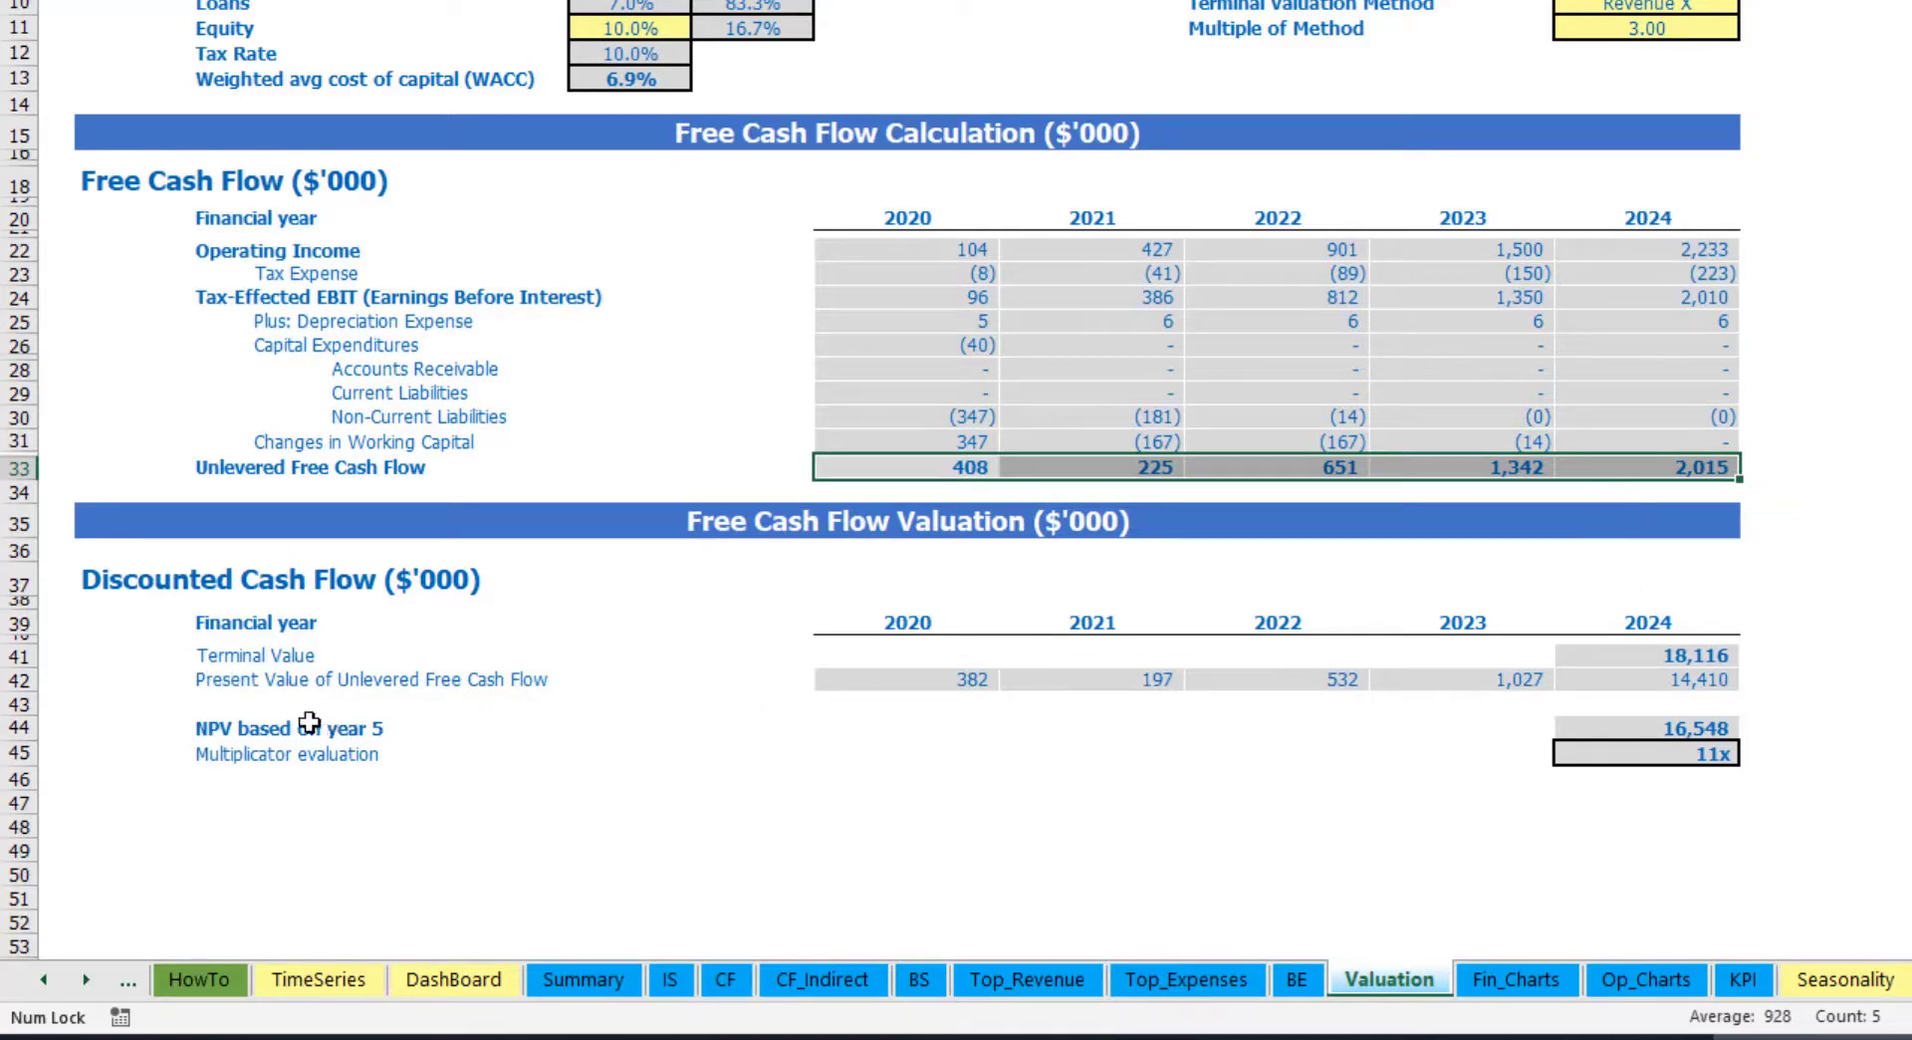
{"action": "left_click", "coordinate": [1704, 754]}
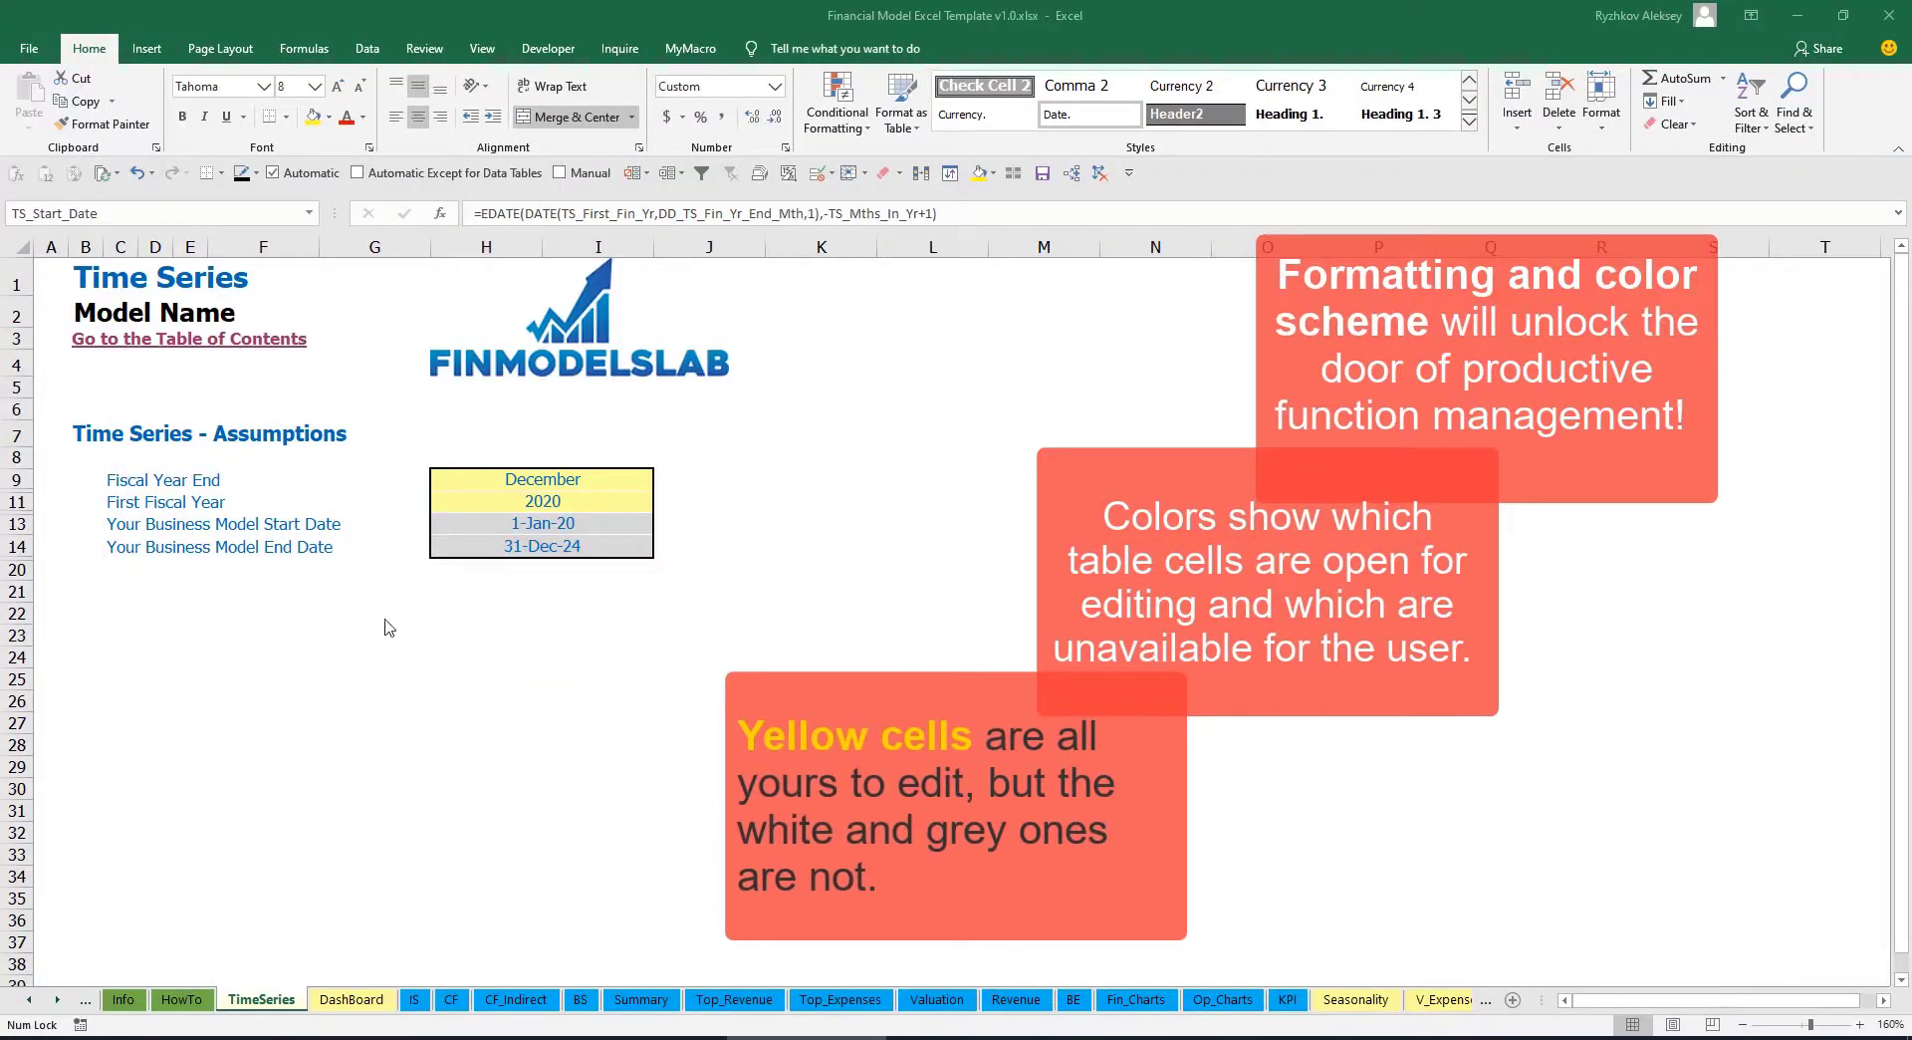
Look through the workbook's colour-coded sheets, from the instruction and report sheets to the Inventory, Outputs and Capital calculation sheets.
{"action": "left_click", "coordinate": [57, 1001]}
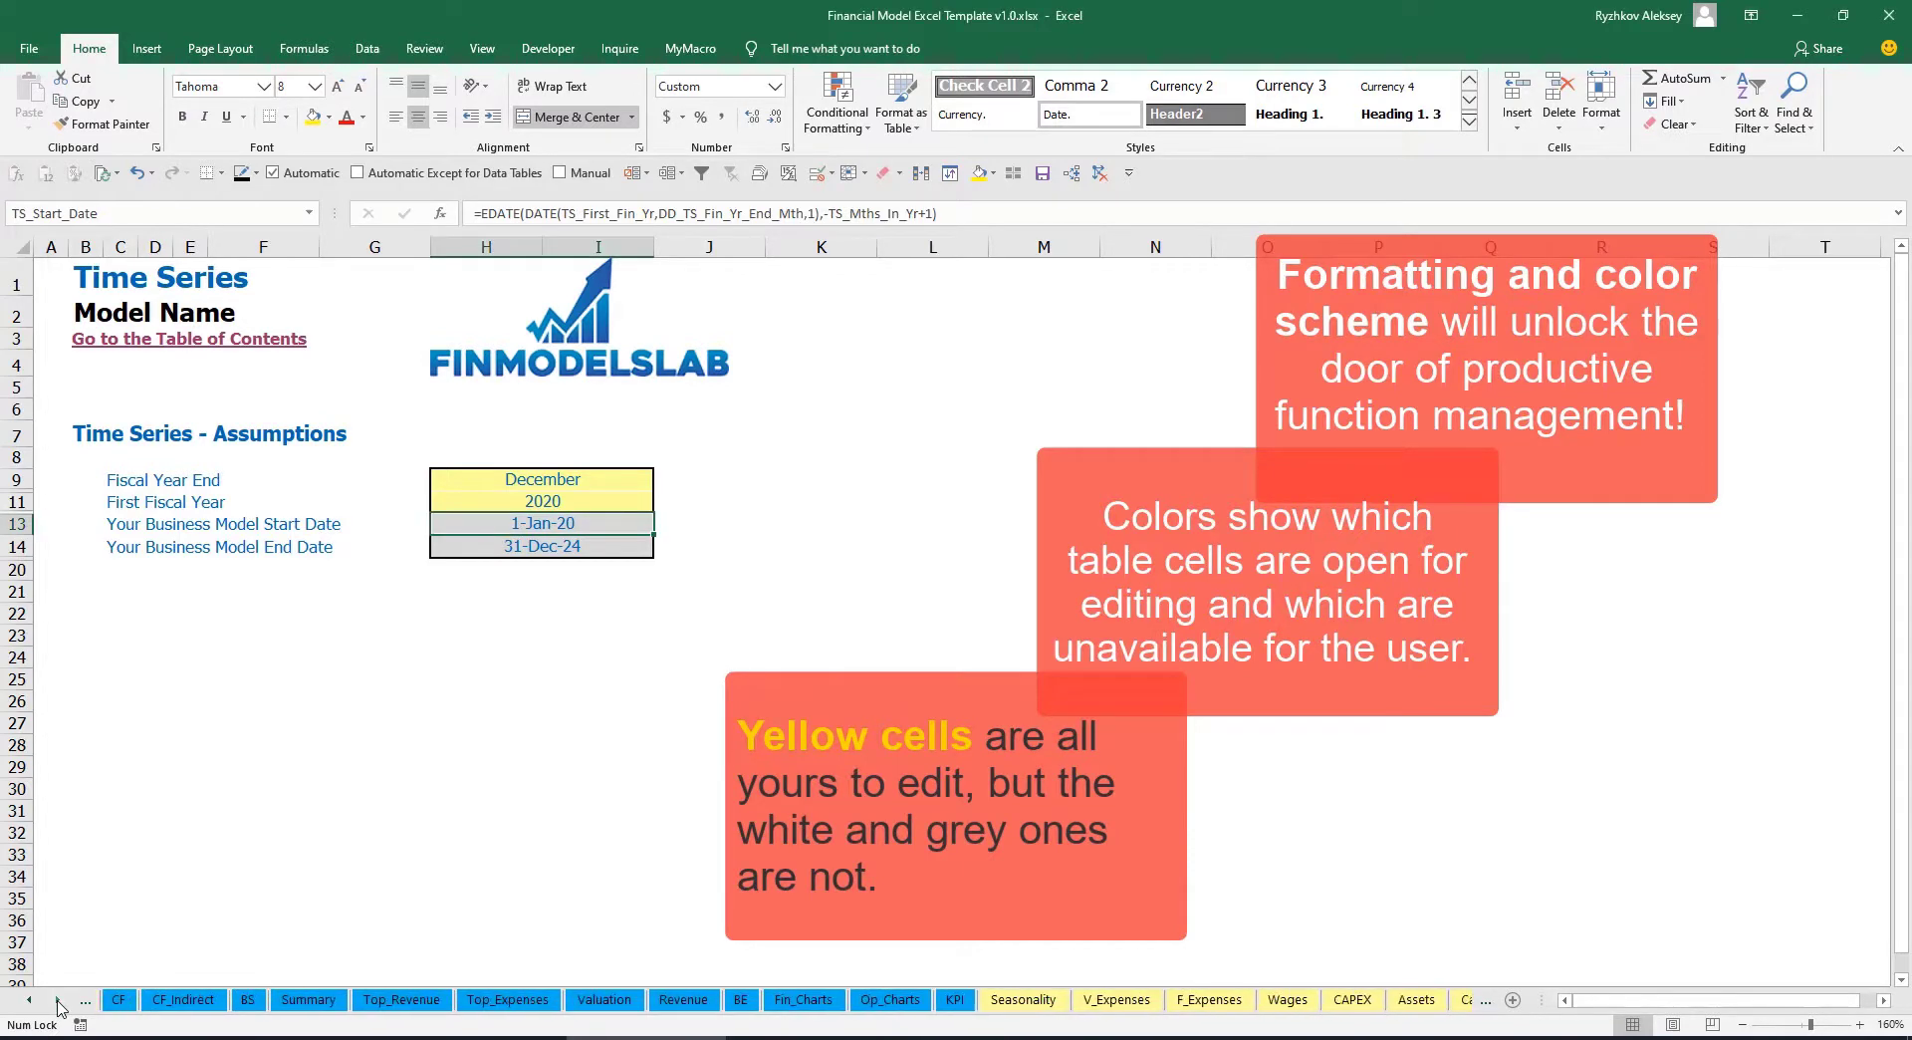
{"action": "left_click", "coordinate": [58, 1002]}
{"action": "left_click", "coordinate": [58, 1002]}
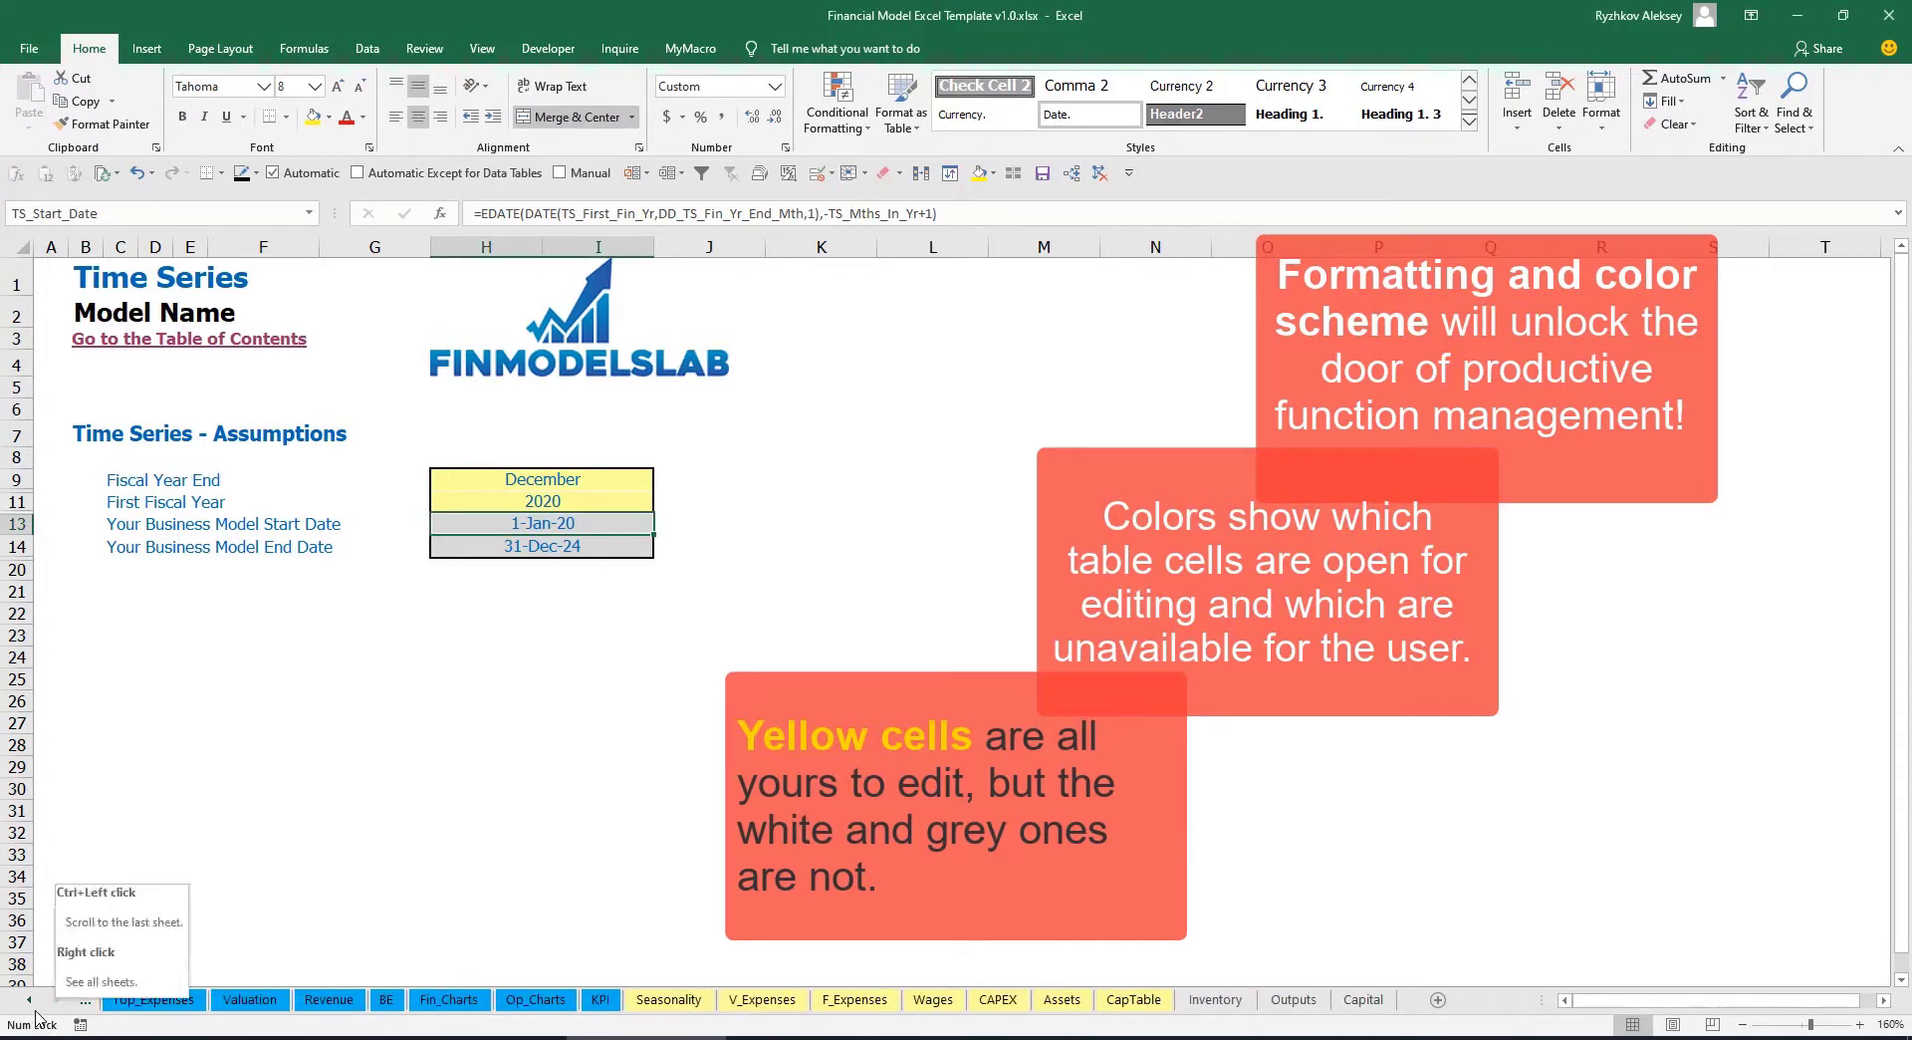
{"action": "left_click", "coordinate": [33, 1006]}
{"action": "left_click", "coordinate": [32, 1006]}
{"action": "left_click", "coordinate": [33, 1009]}
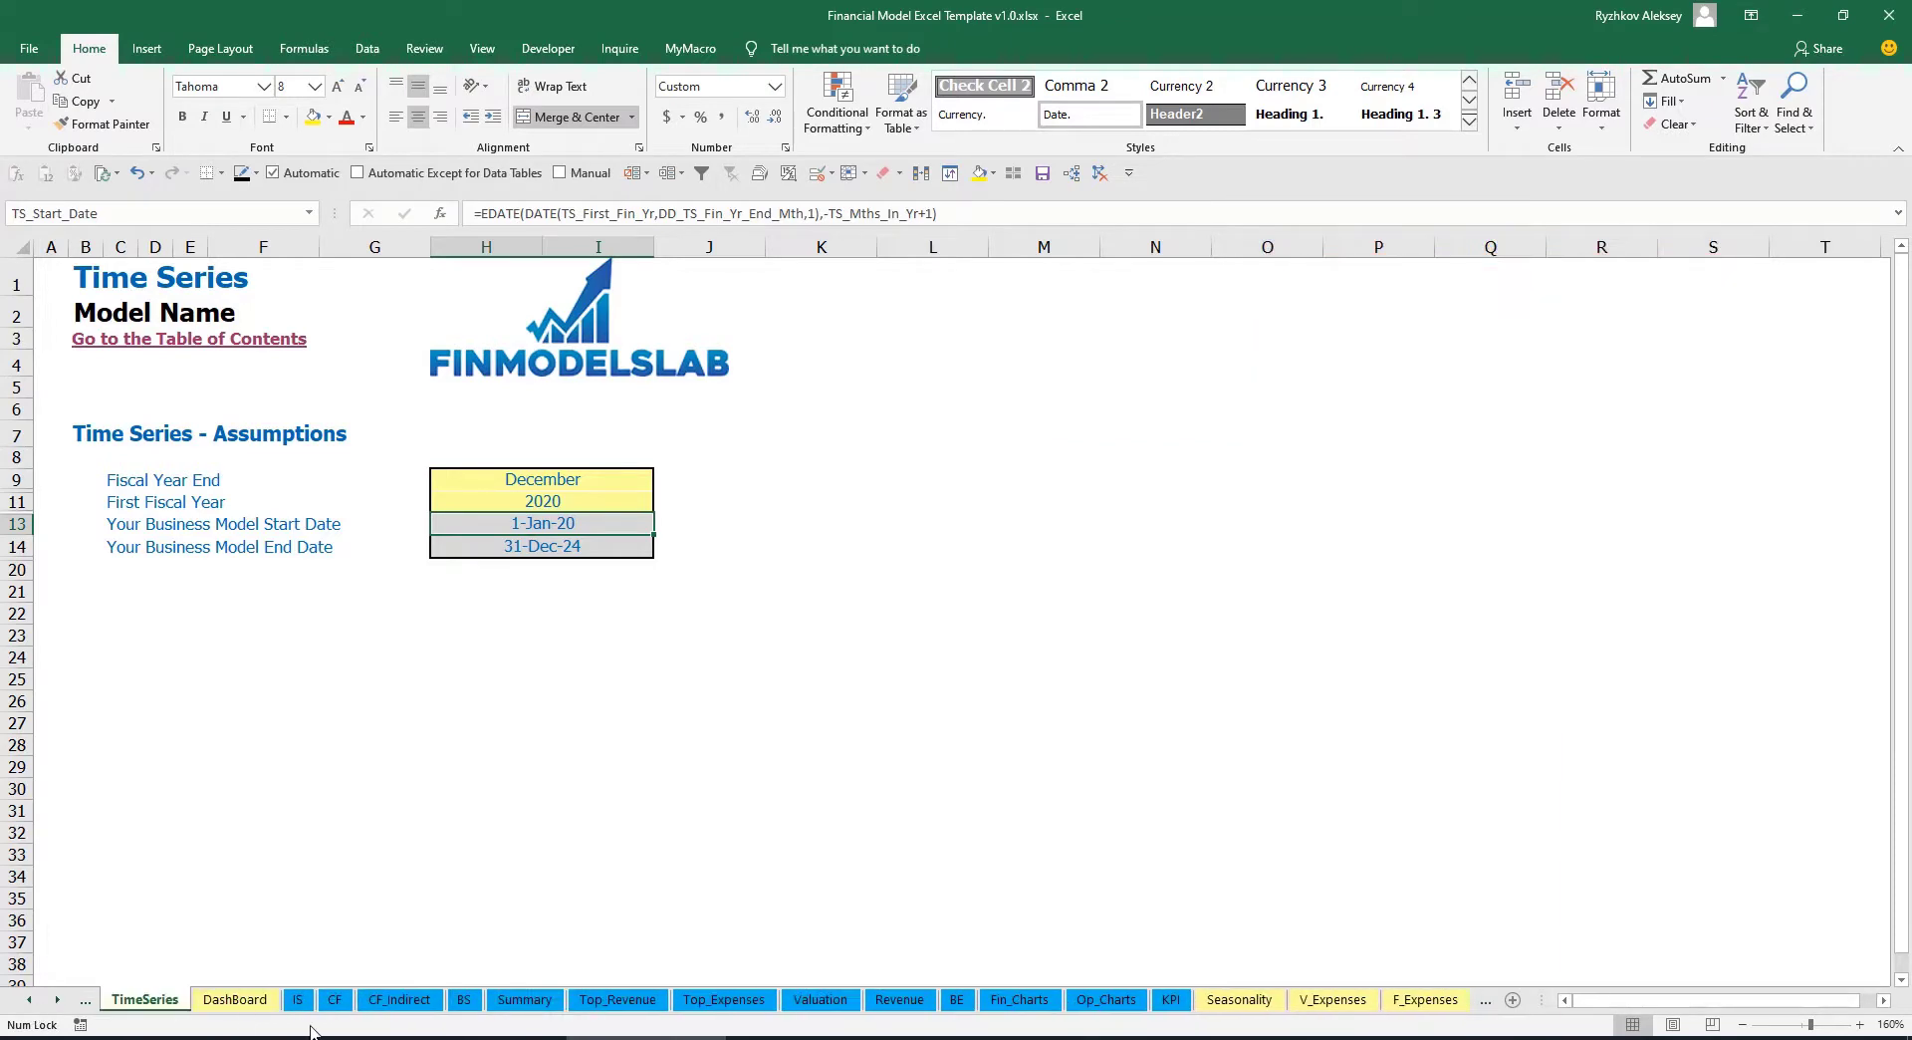
{"action": "left_click", "coordinate": [58, 1001]}
{"action": "left_click", "coordinate": [58, 1001]}
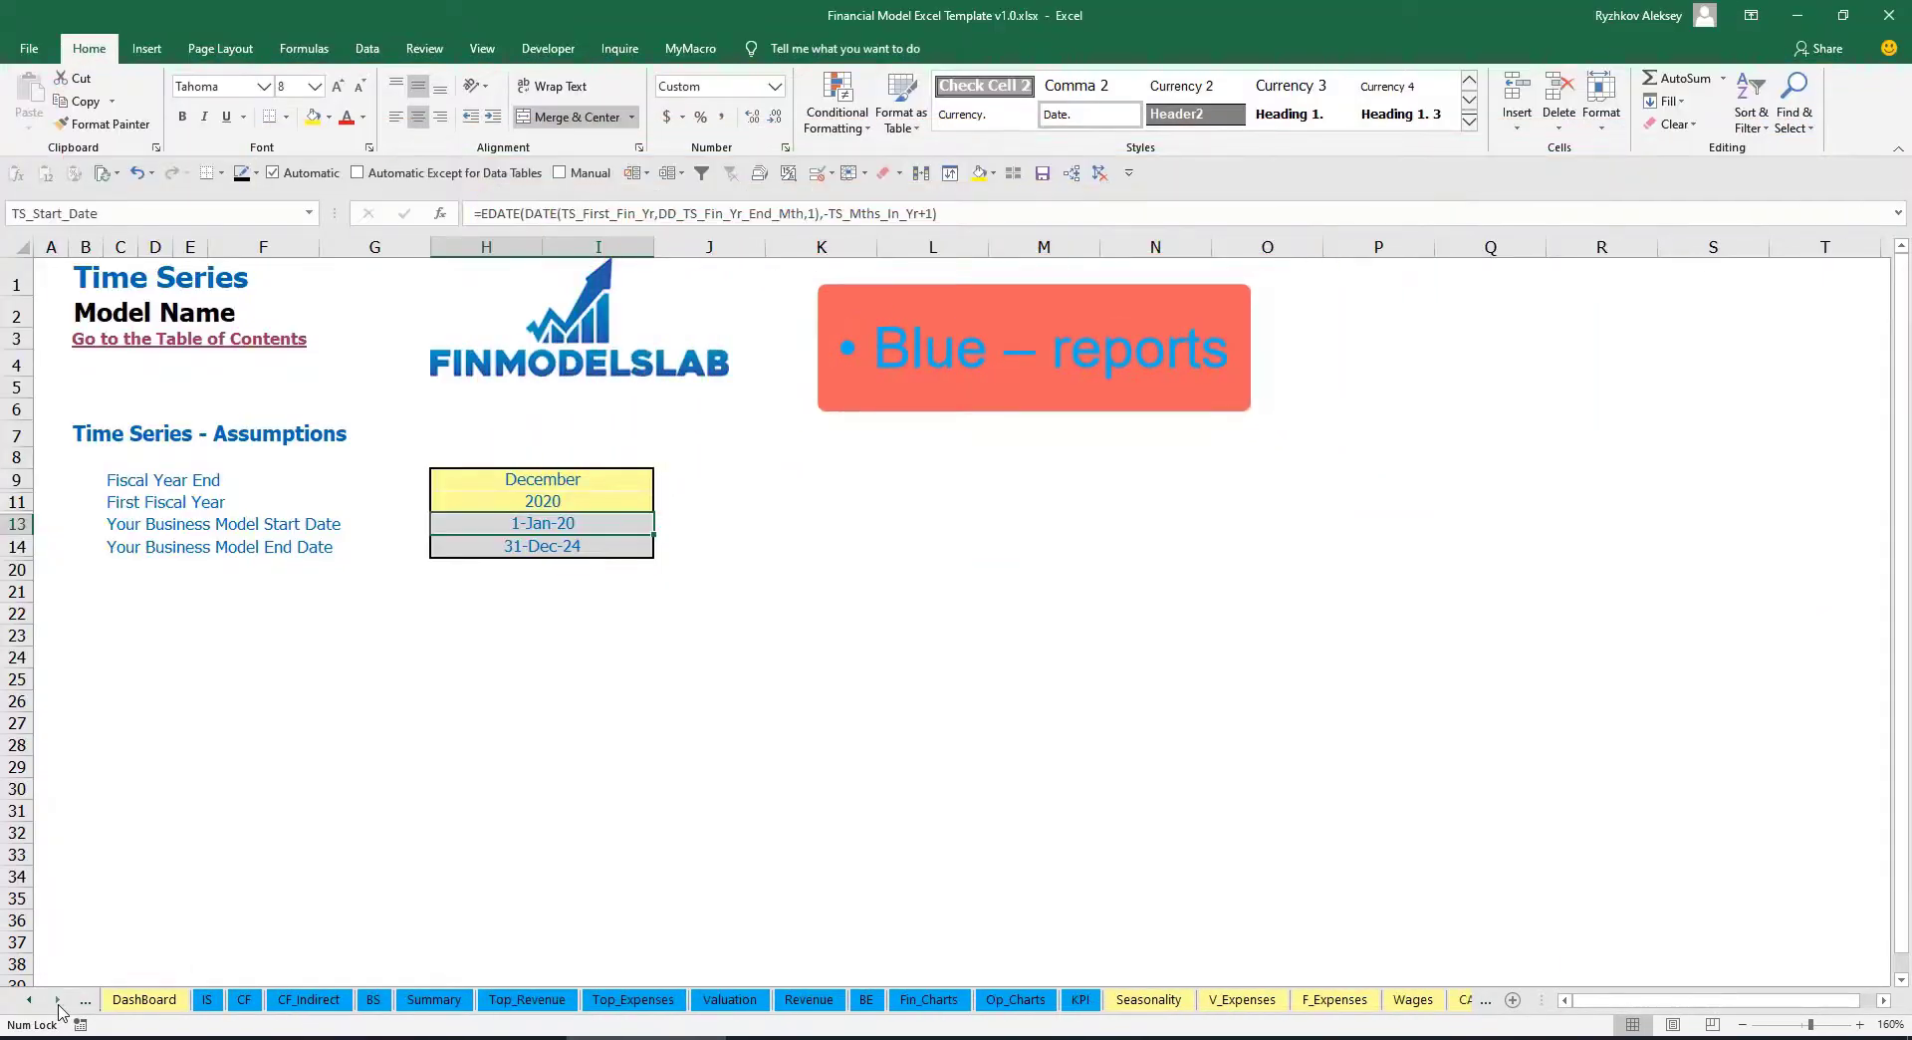
{"action": "left_click", "coordinate": [57, 1001]}
{"action": "left_click", "coordinate": [58, 1001]}
{"action": "left_click", "coordinate": [58, 1005]}
{"action": "left_click", "coordinate": [58, 1005]}
{"action": "left_click", "coordinate": [57, 1004]}
{"action": "left_click", "coordinate": [58, 1004]}
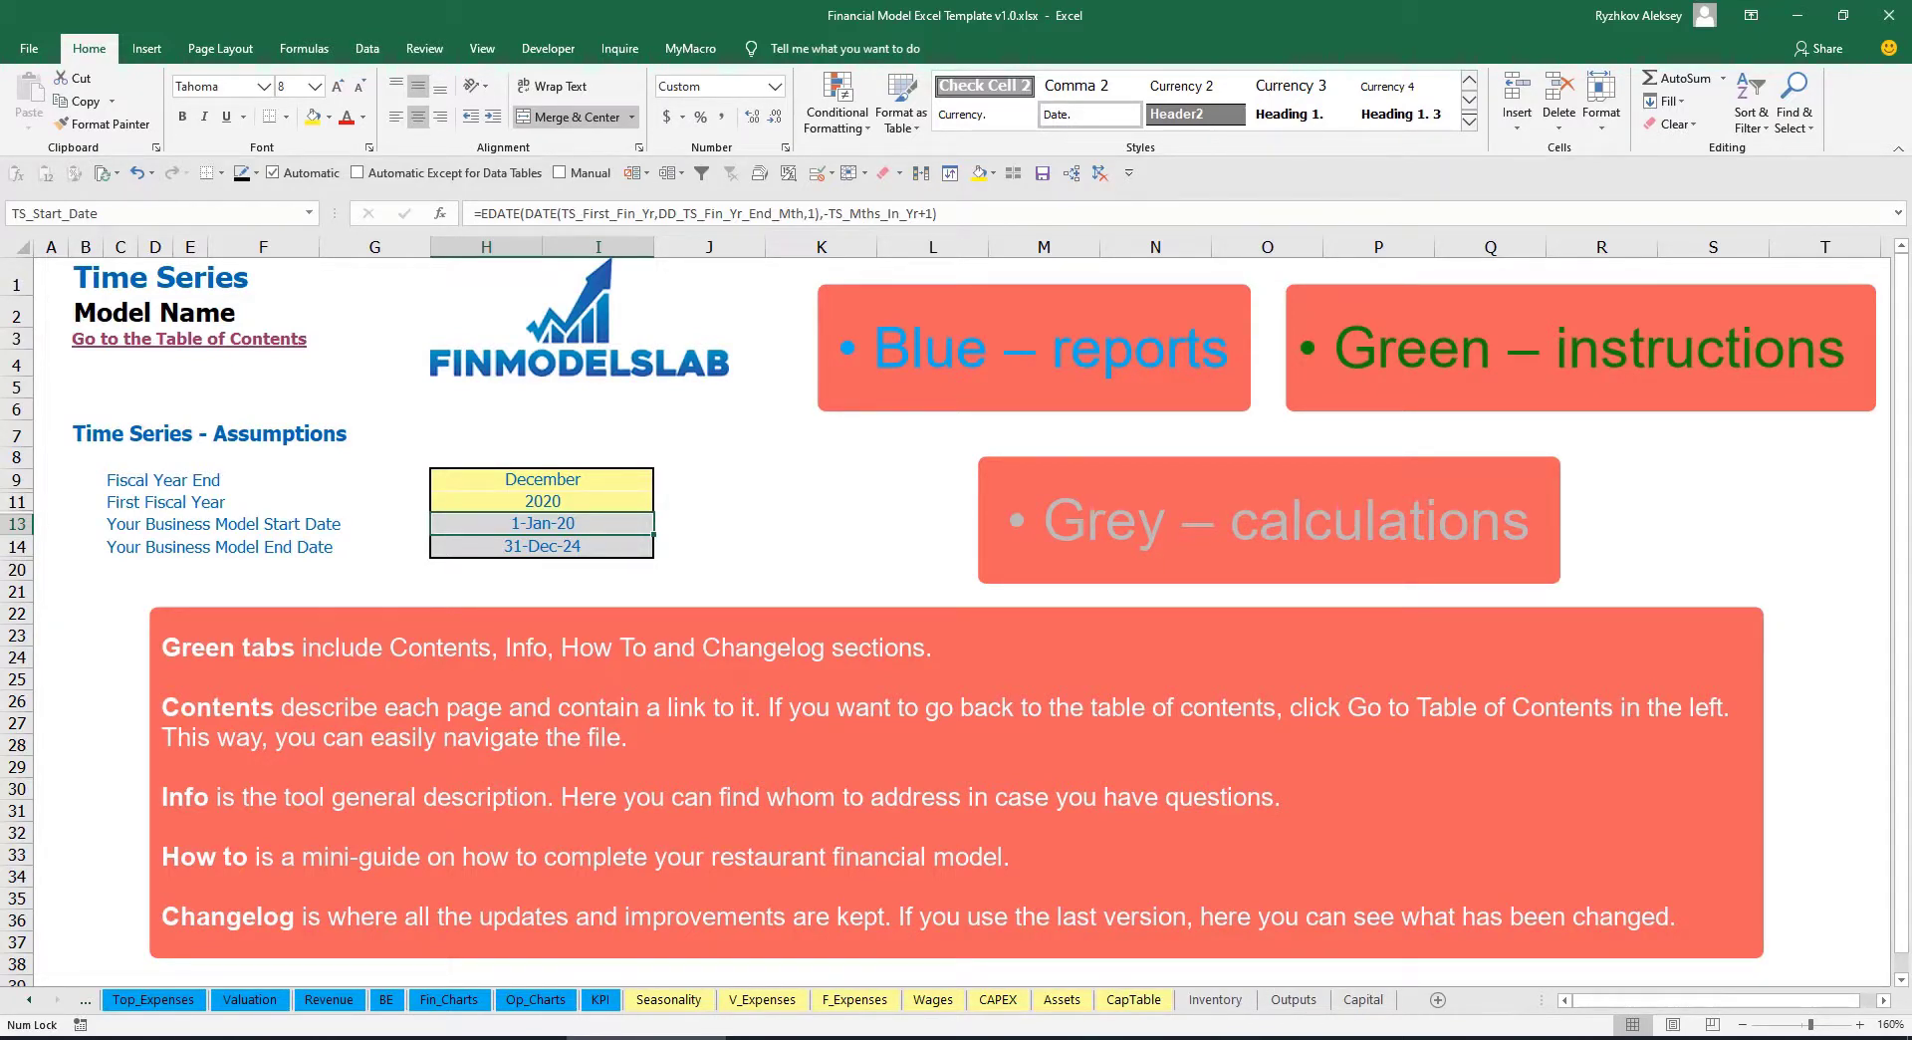
Open the Contents sheet, follow its Financial Statements Summary link and return to the table of contents.
{"action": "left_click", "coordinate": [29, 1002]}
{"action": "left_click", "coordinate": [29, 1001]}
{"action": "left_click", "coordinate": [29, 1002]}
{"action": "left_click", "coordinate": [29, 1002]}
{"action": "left_click", "coordinate": [29, 1001]}
{"action": "left_click", "coordinate": [29, 1002]}
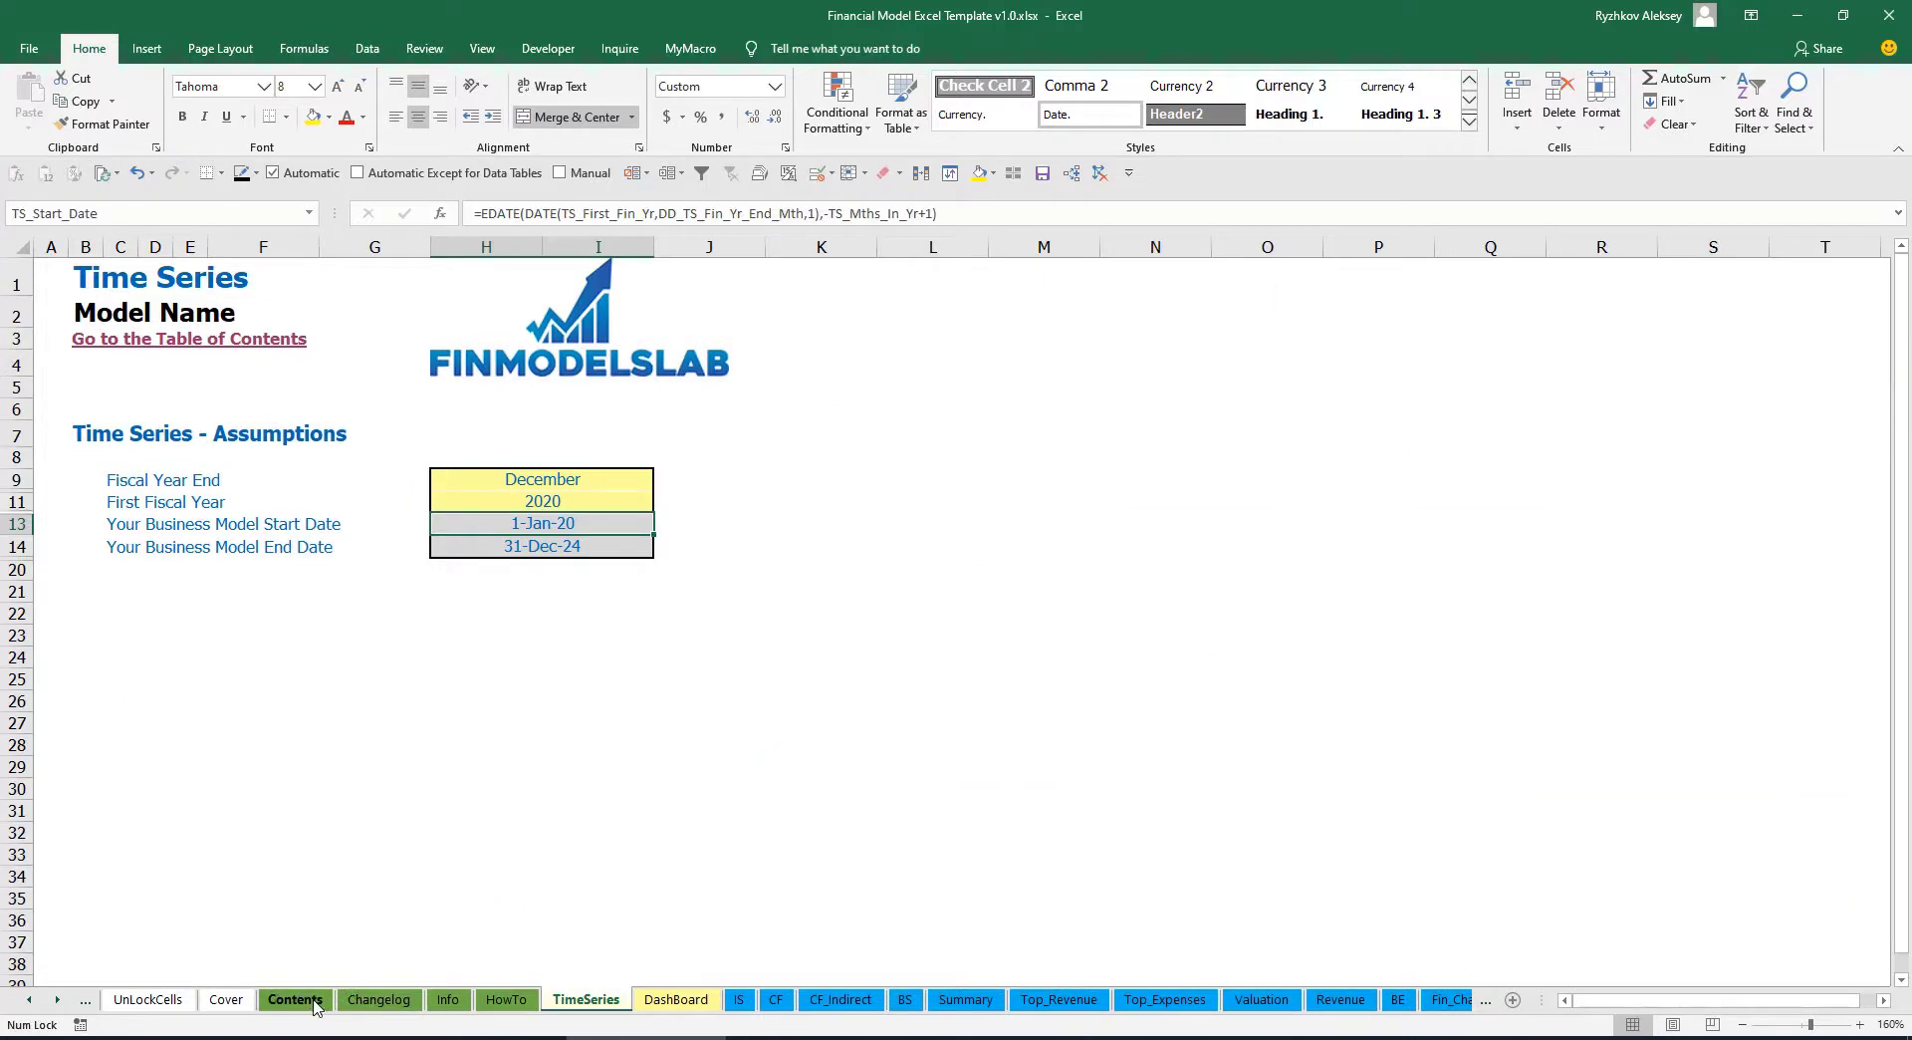
{"action": "left_click", "coordinate": [295, 998]}
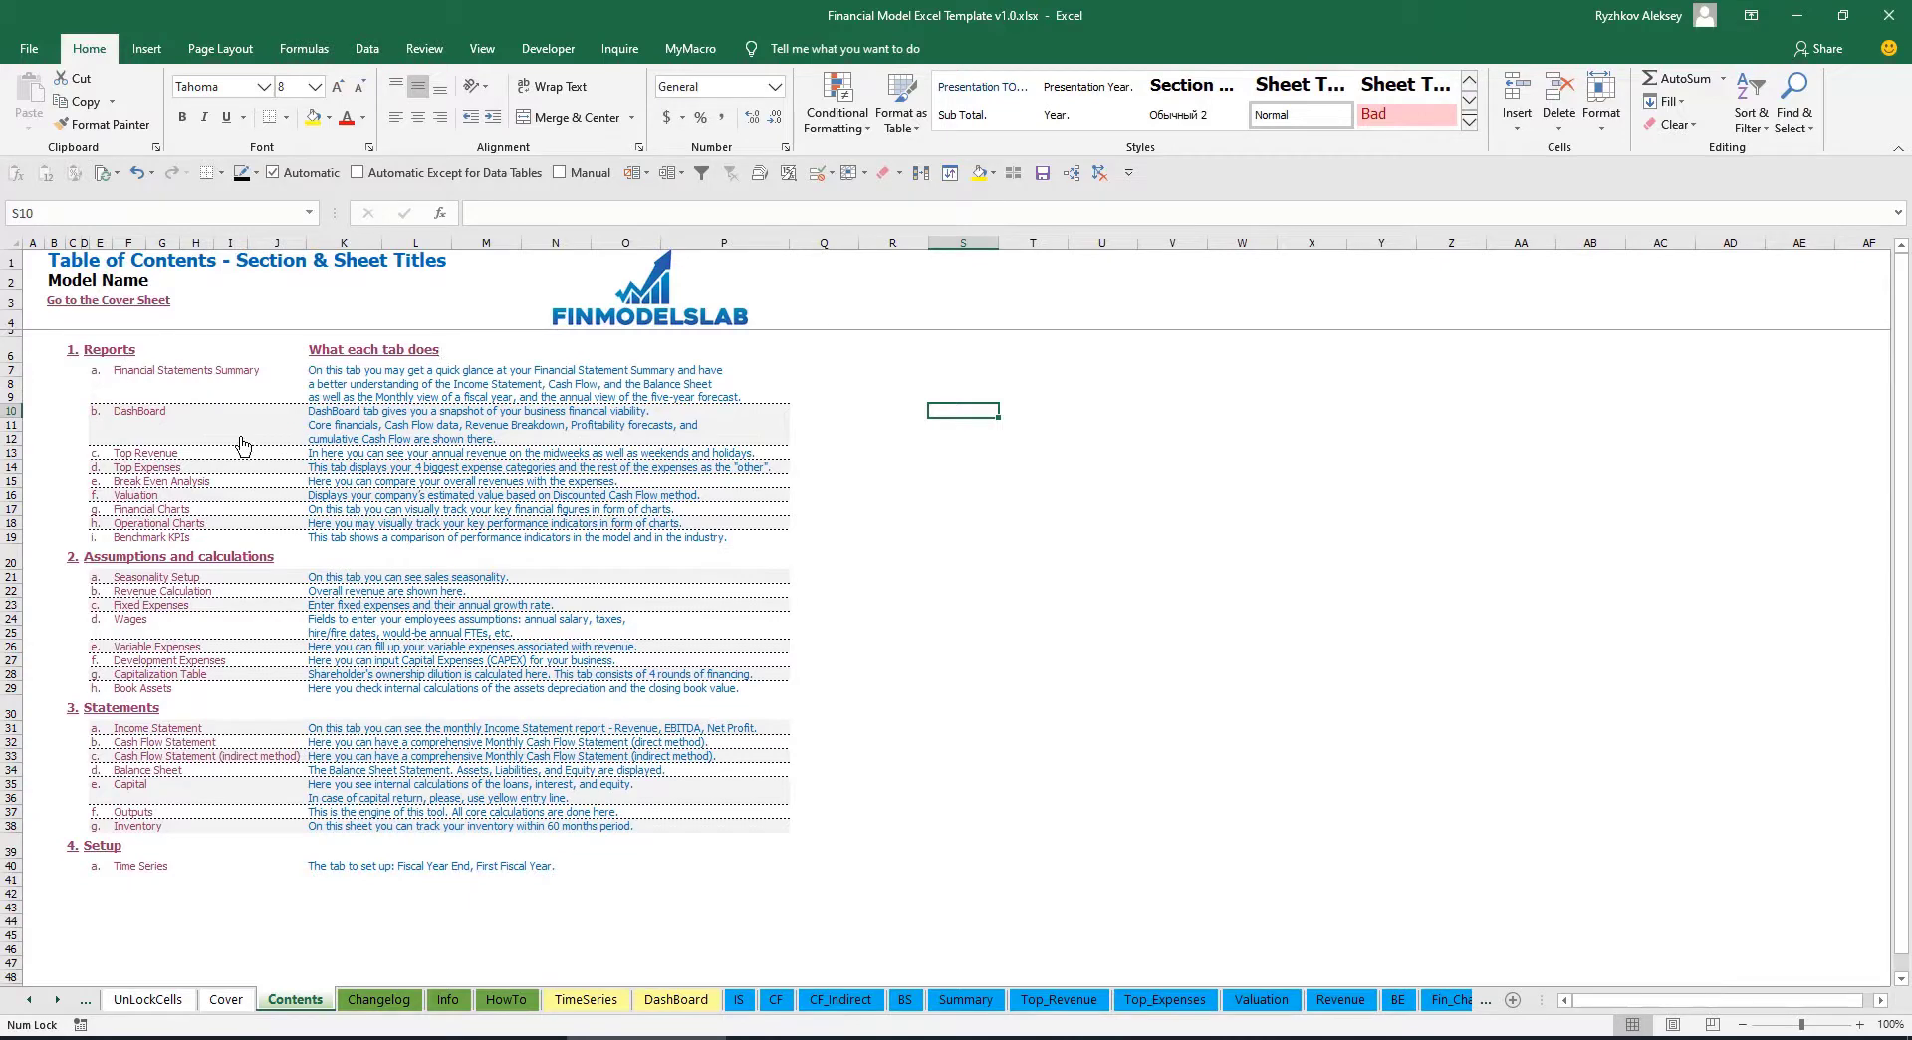
{"action": "left_click", "coordinate": [167, 379]}
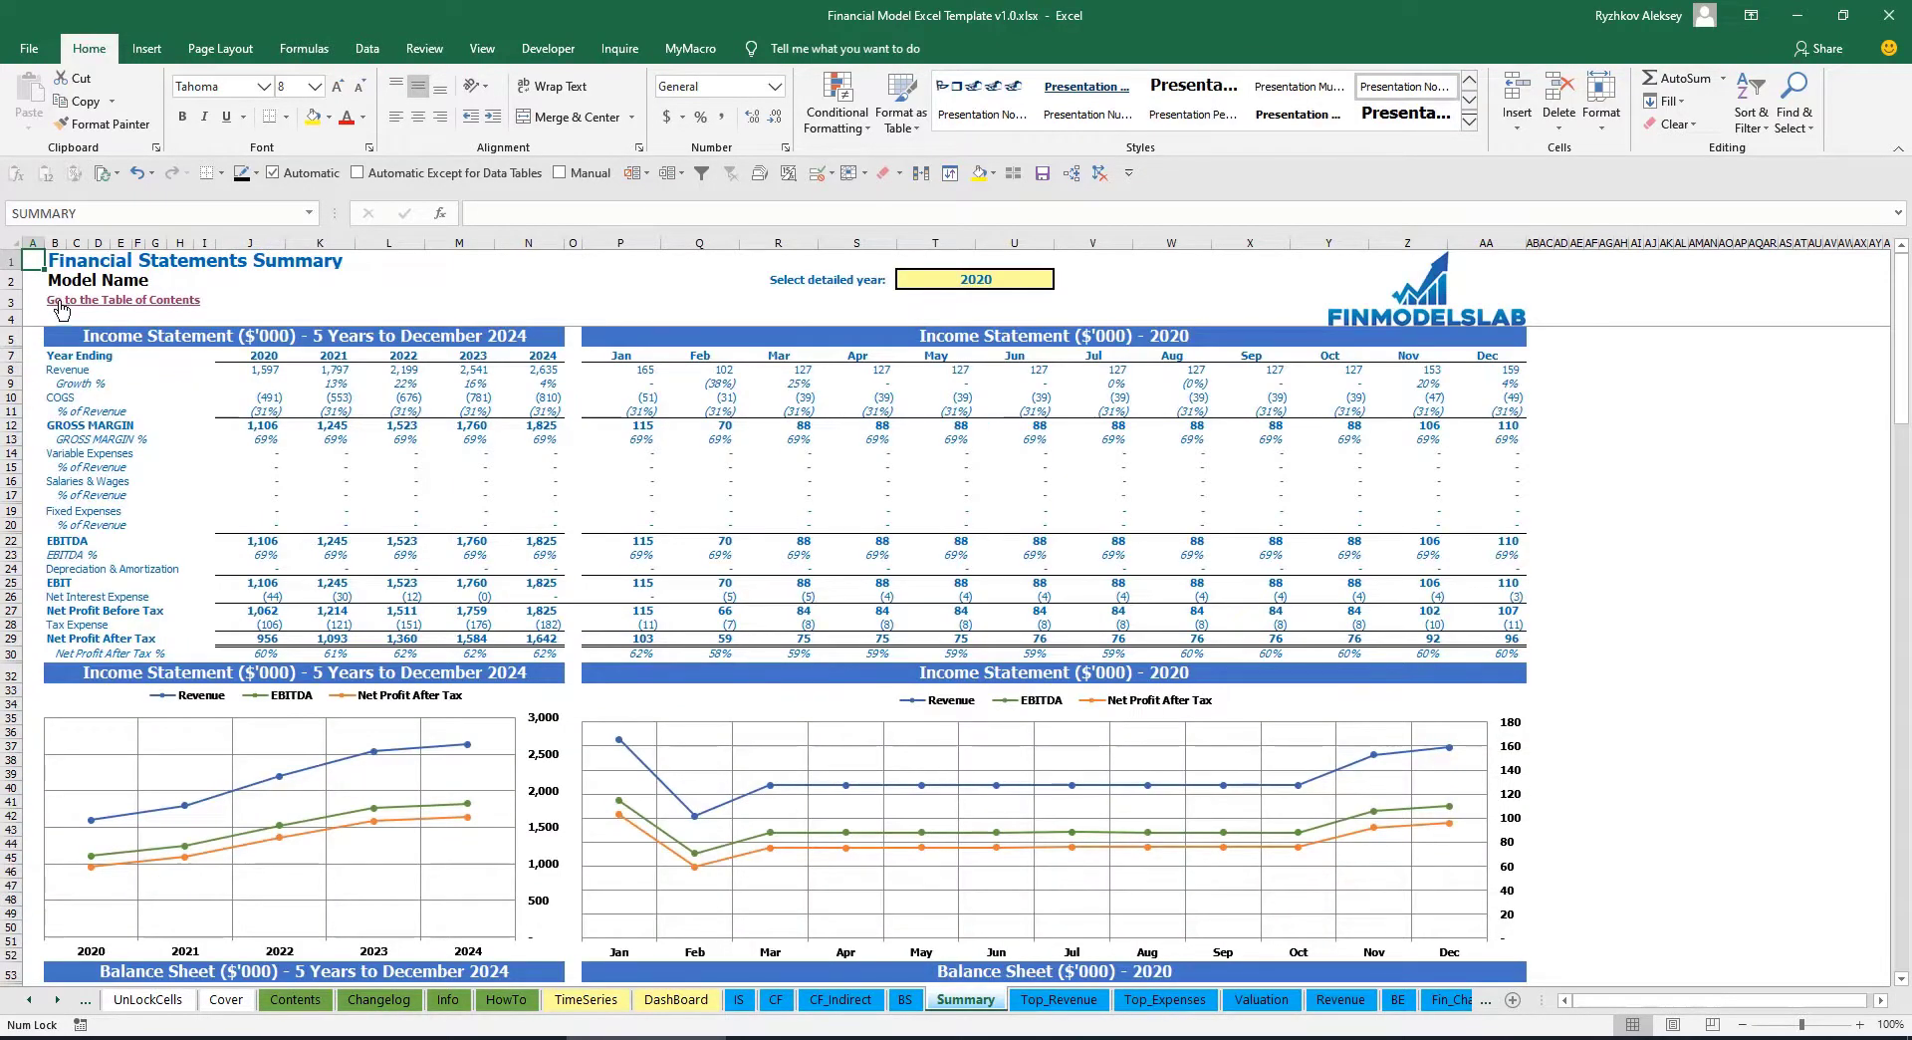
{"action": "left_click", "coordinate": [61, 303]}
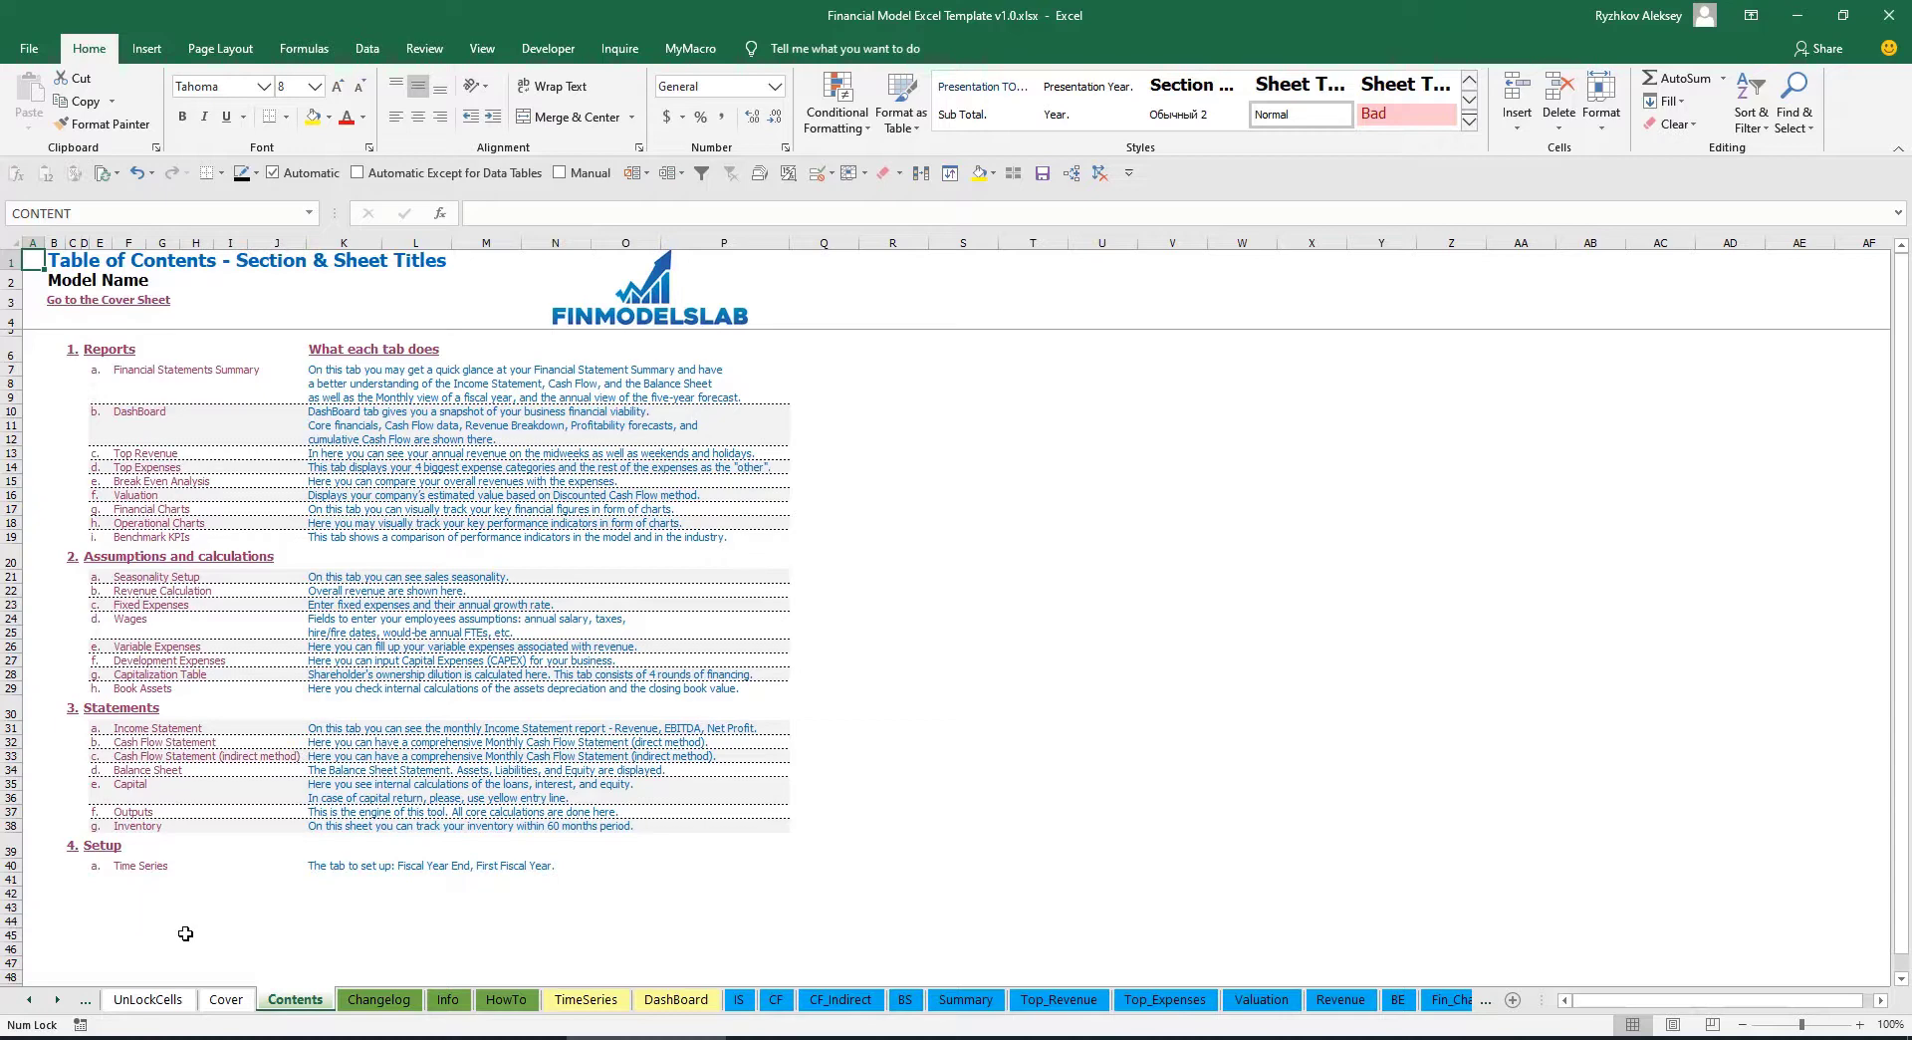
Read the HowTo guide from the overall business model principles down to the Book Assets and Top Revenue sections.
{"action": "left_click", "coordinate": [507, 1005]}
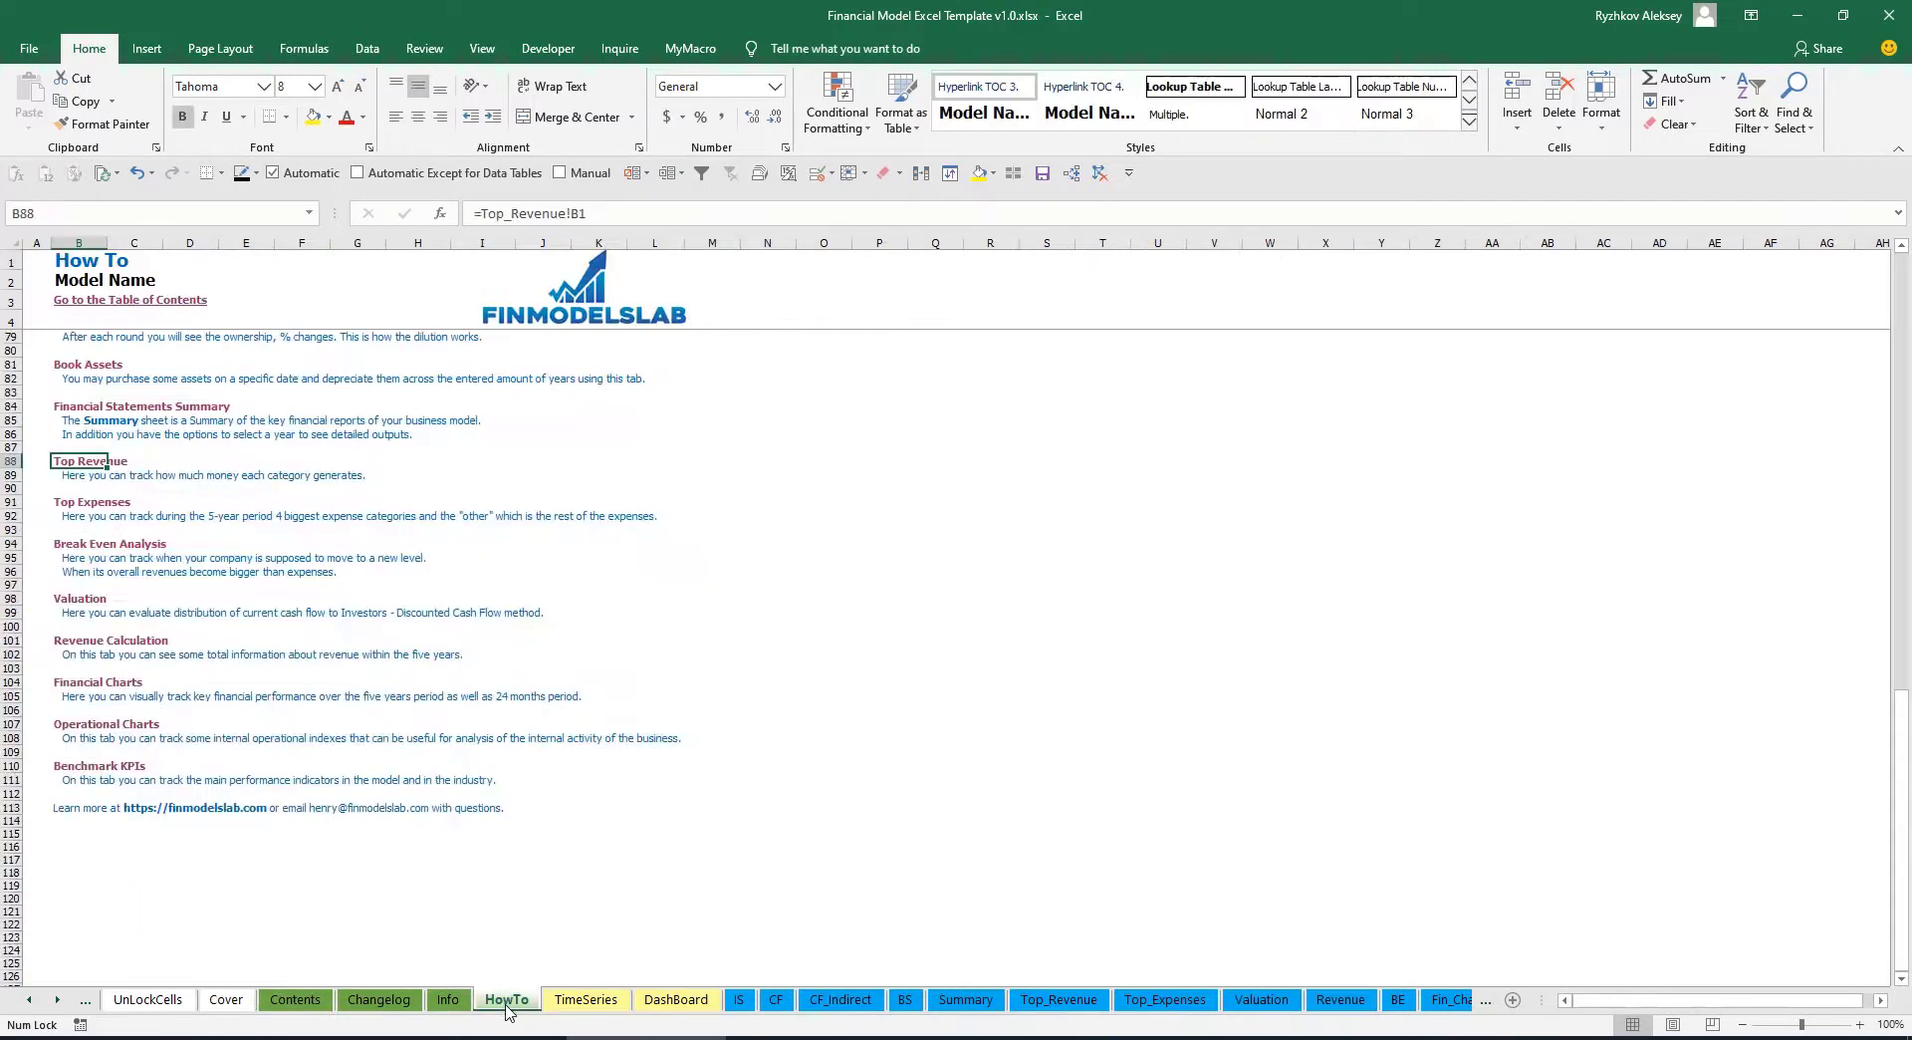
{"action": "scroll", "coordinate": [214, 587], "scroll_direction": "up", "scroll_amount": 20}
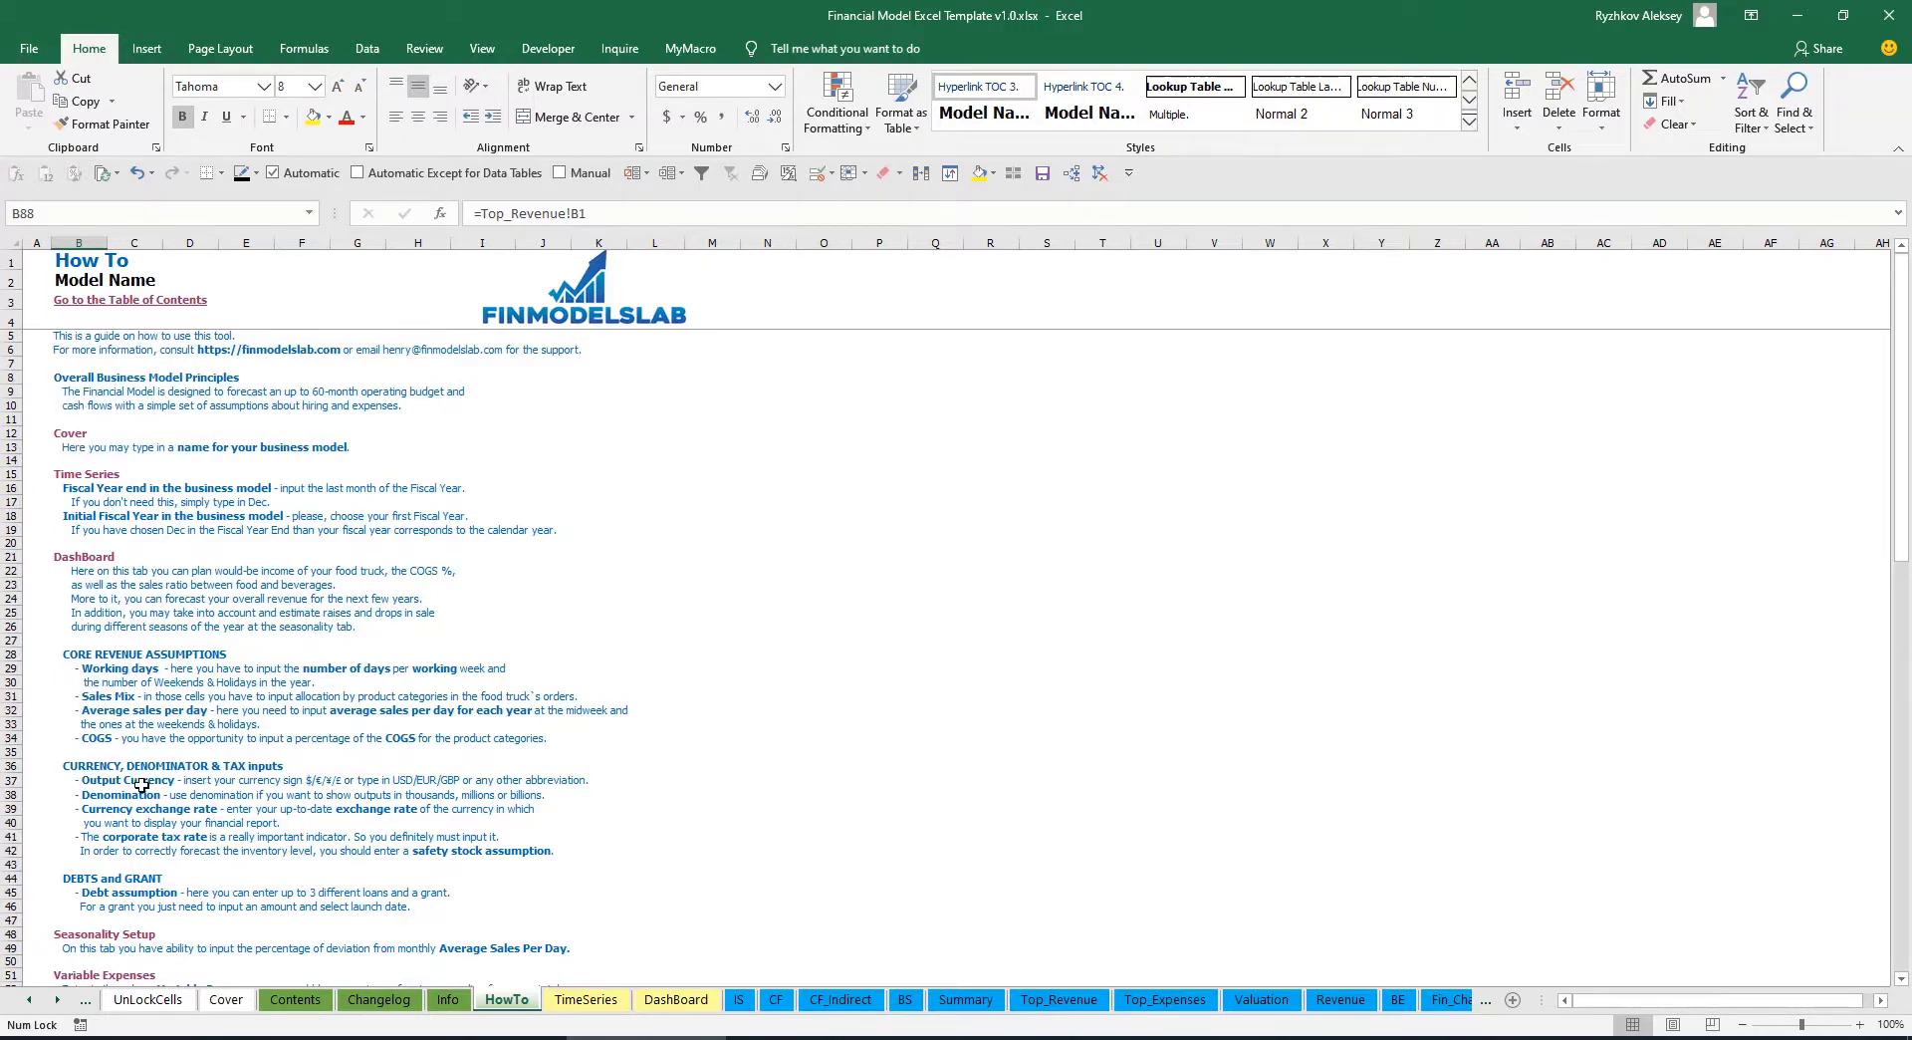
{"action": "scroll", "coordinate": [94, 662], "scroll_direction": "down", "scroll_amount": 3}
{"action": "scroll", "coordinate": [114, 693], "scroll_direction": "down", "scroll_amount": 3}
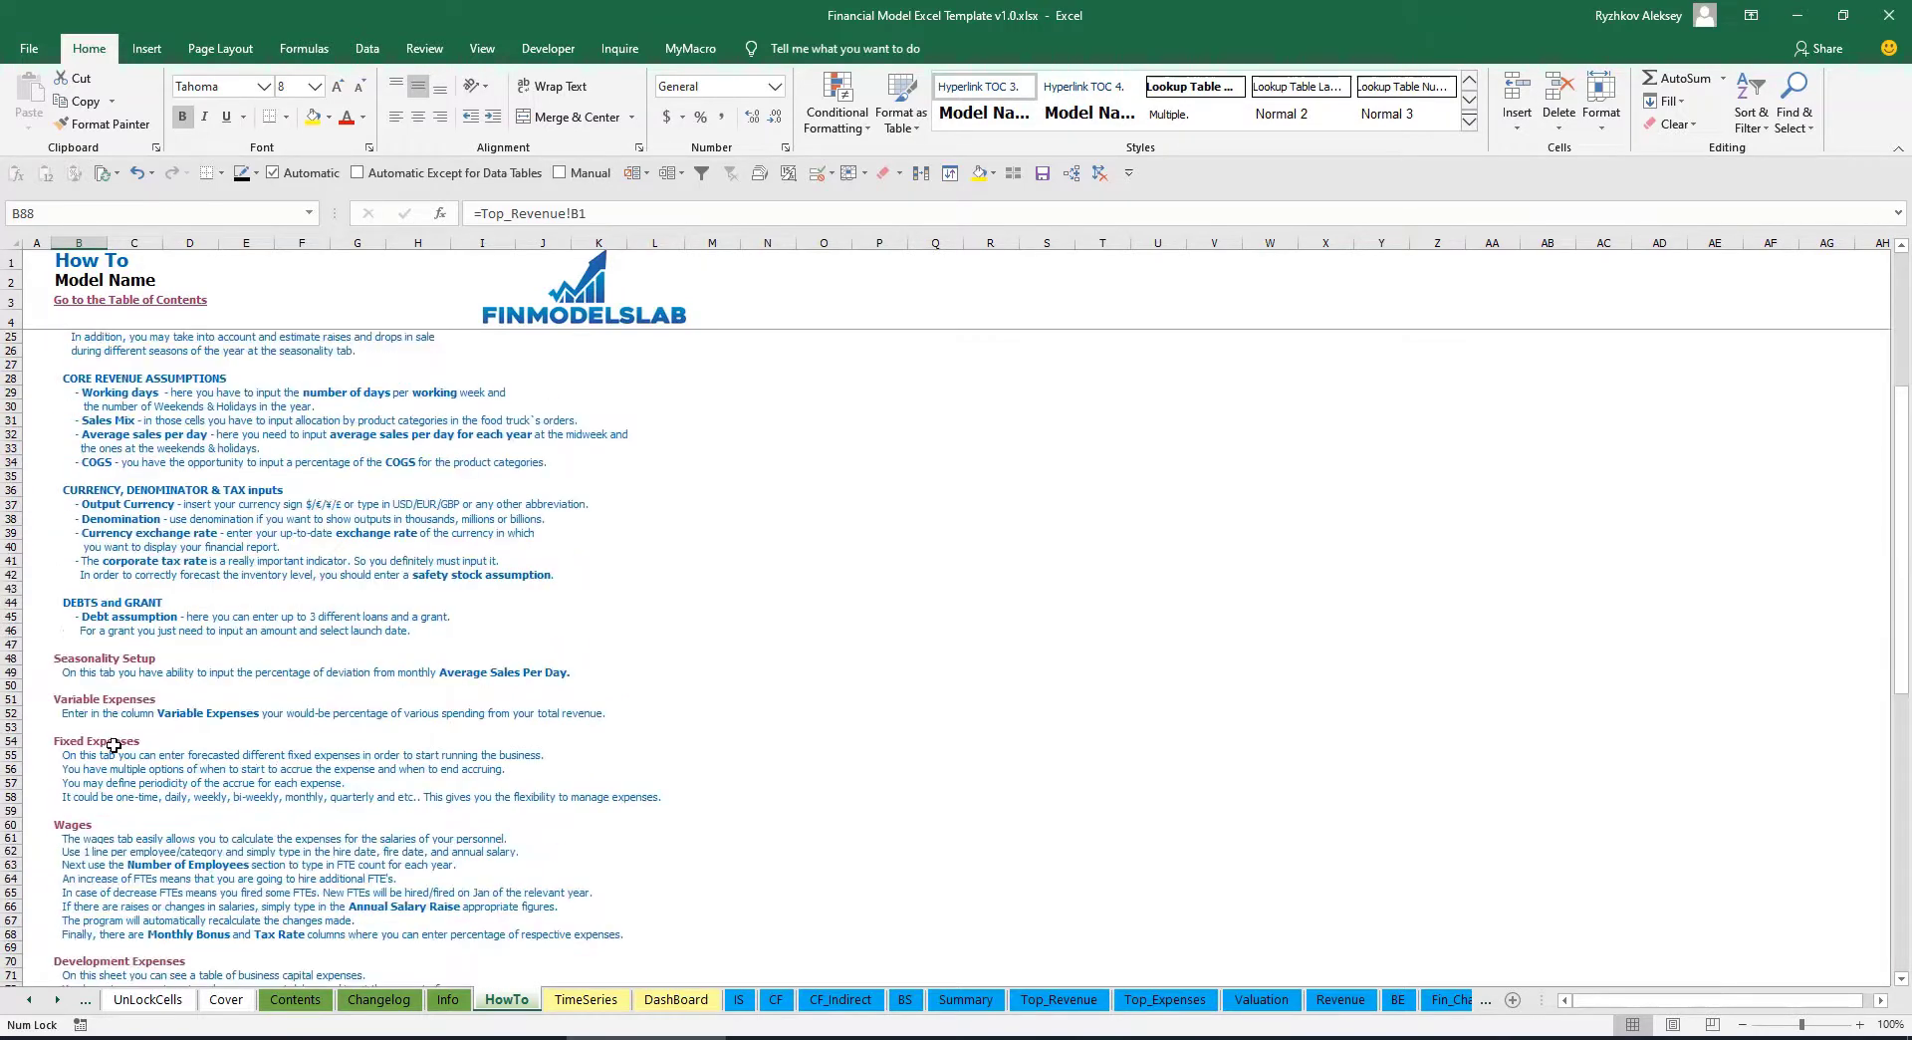
{"action": "scroll", "coordinate": [100, 751], "scroll_direction": "down", "scroll_amount": 3}
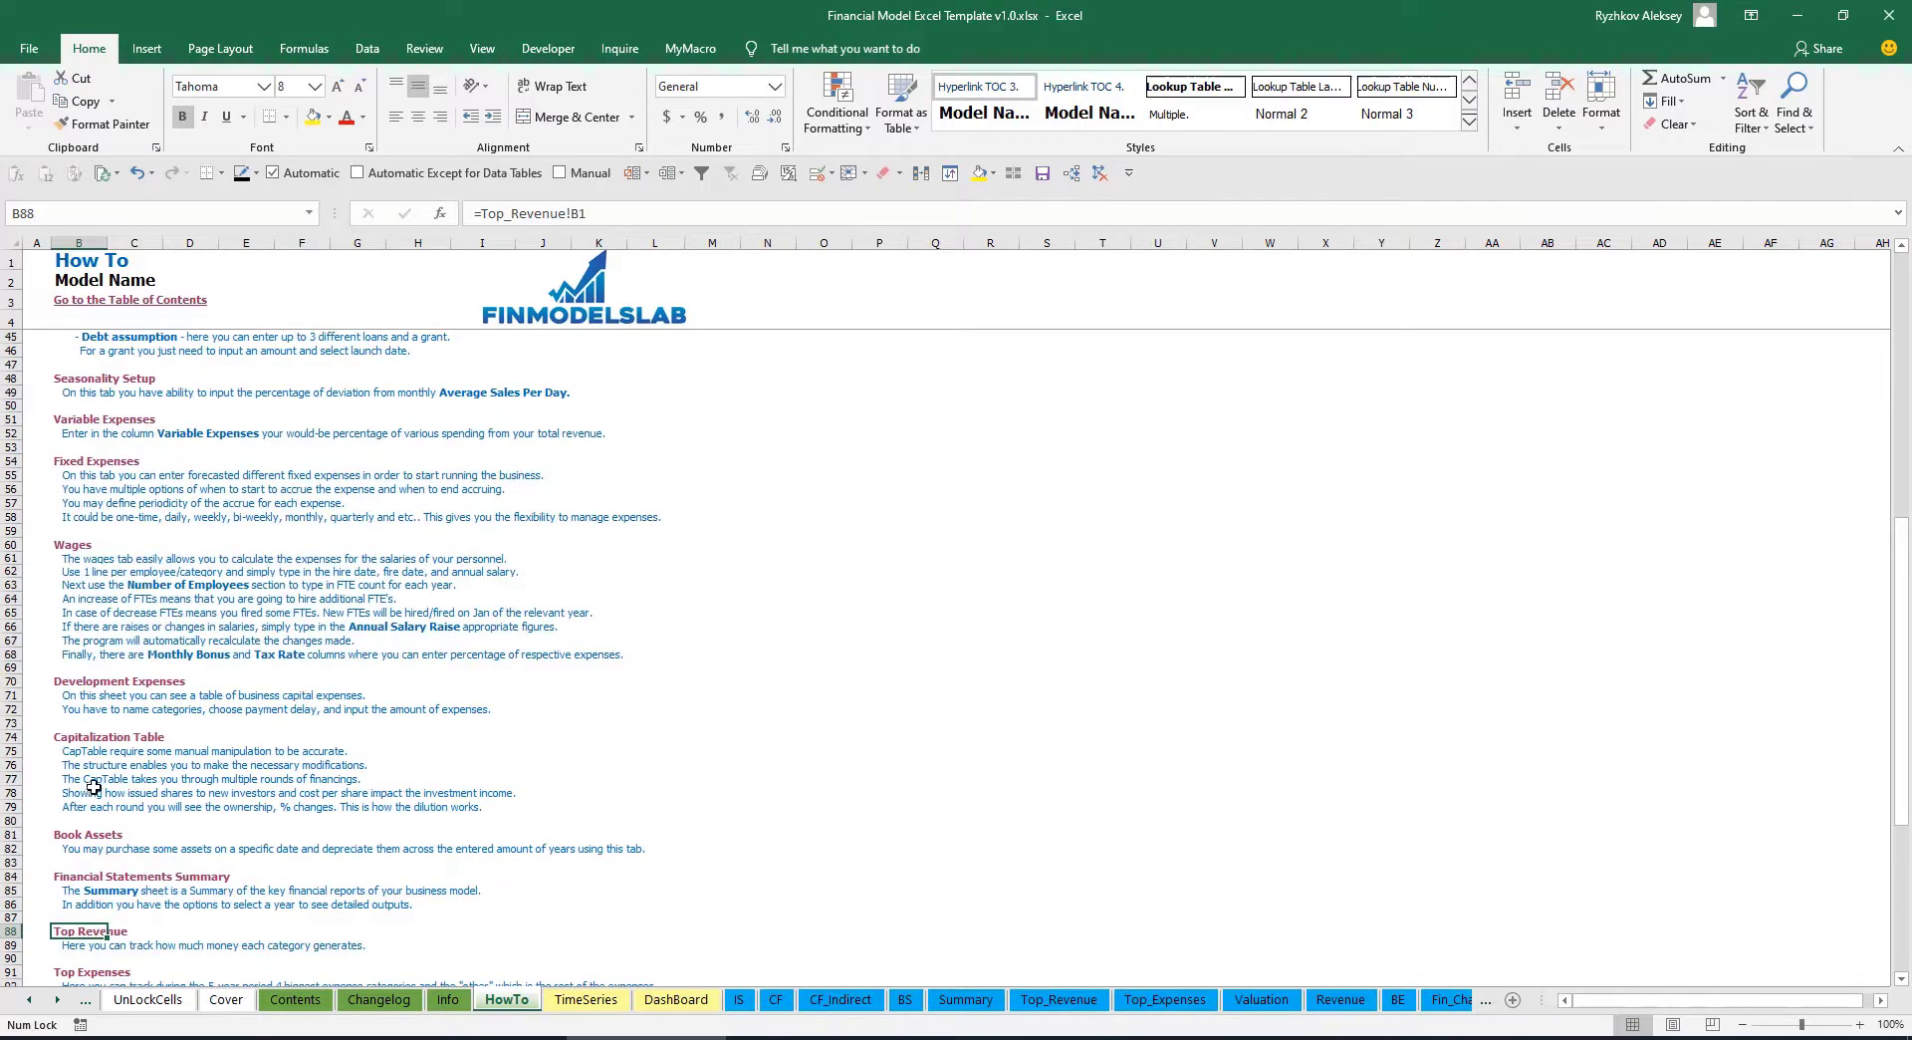
{"action": "scroll", "coordinate": [103, 660], "scroll_direction": "up", "scroll_amount": 10}
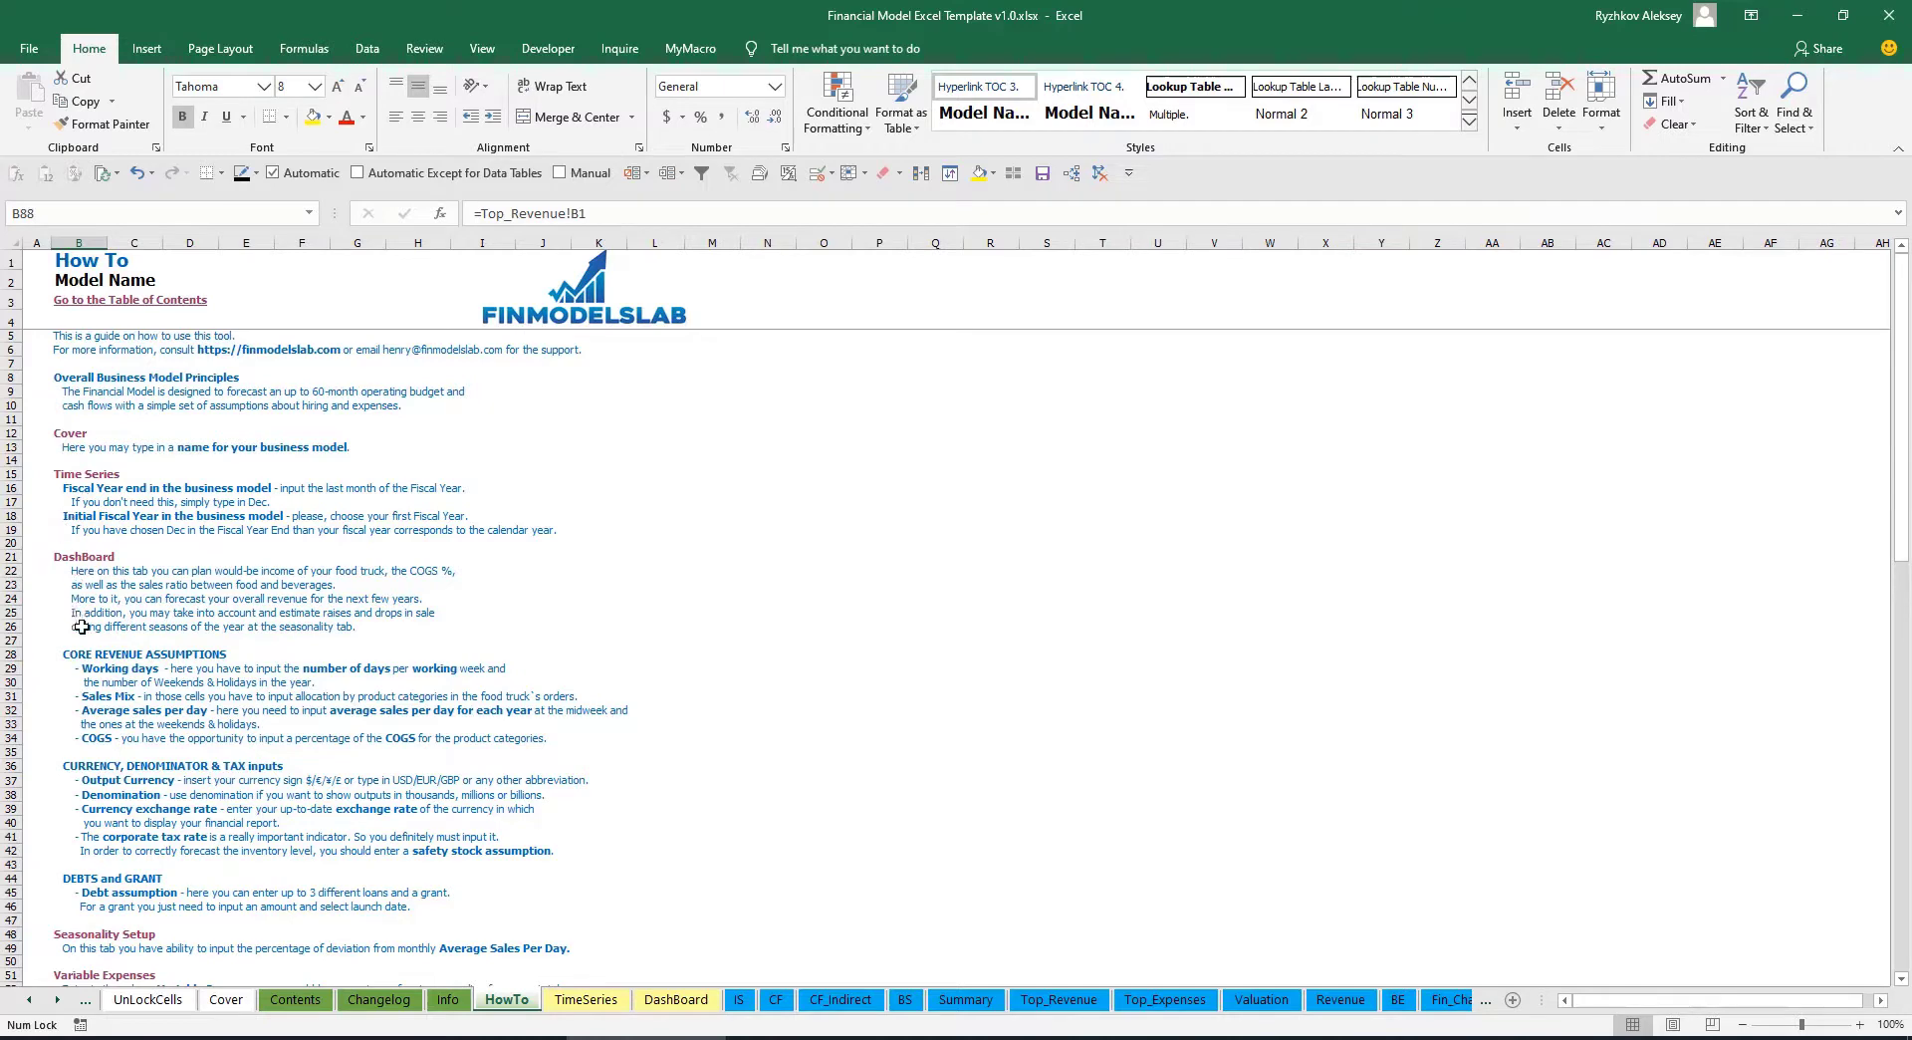
{"action": "scroll", "coordinate": [79, 623], "scroll_direction": "down", "scroll_amount": 9}
{"action": "scroll", "coordinate": [86, 574], "scroll_direction": "down", "scroll_amount": 3}
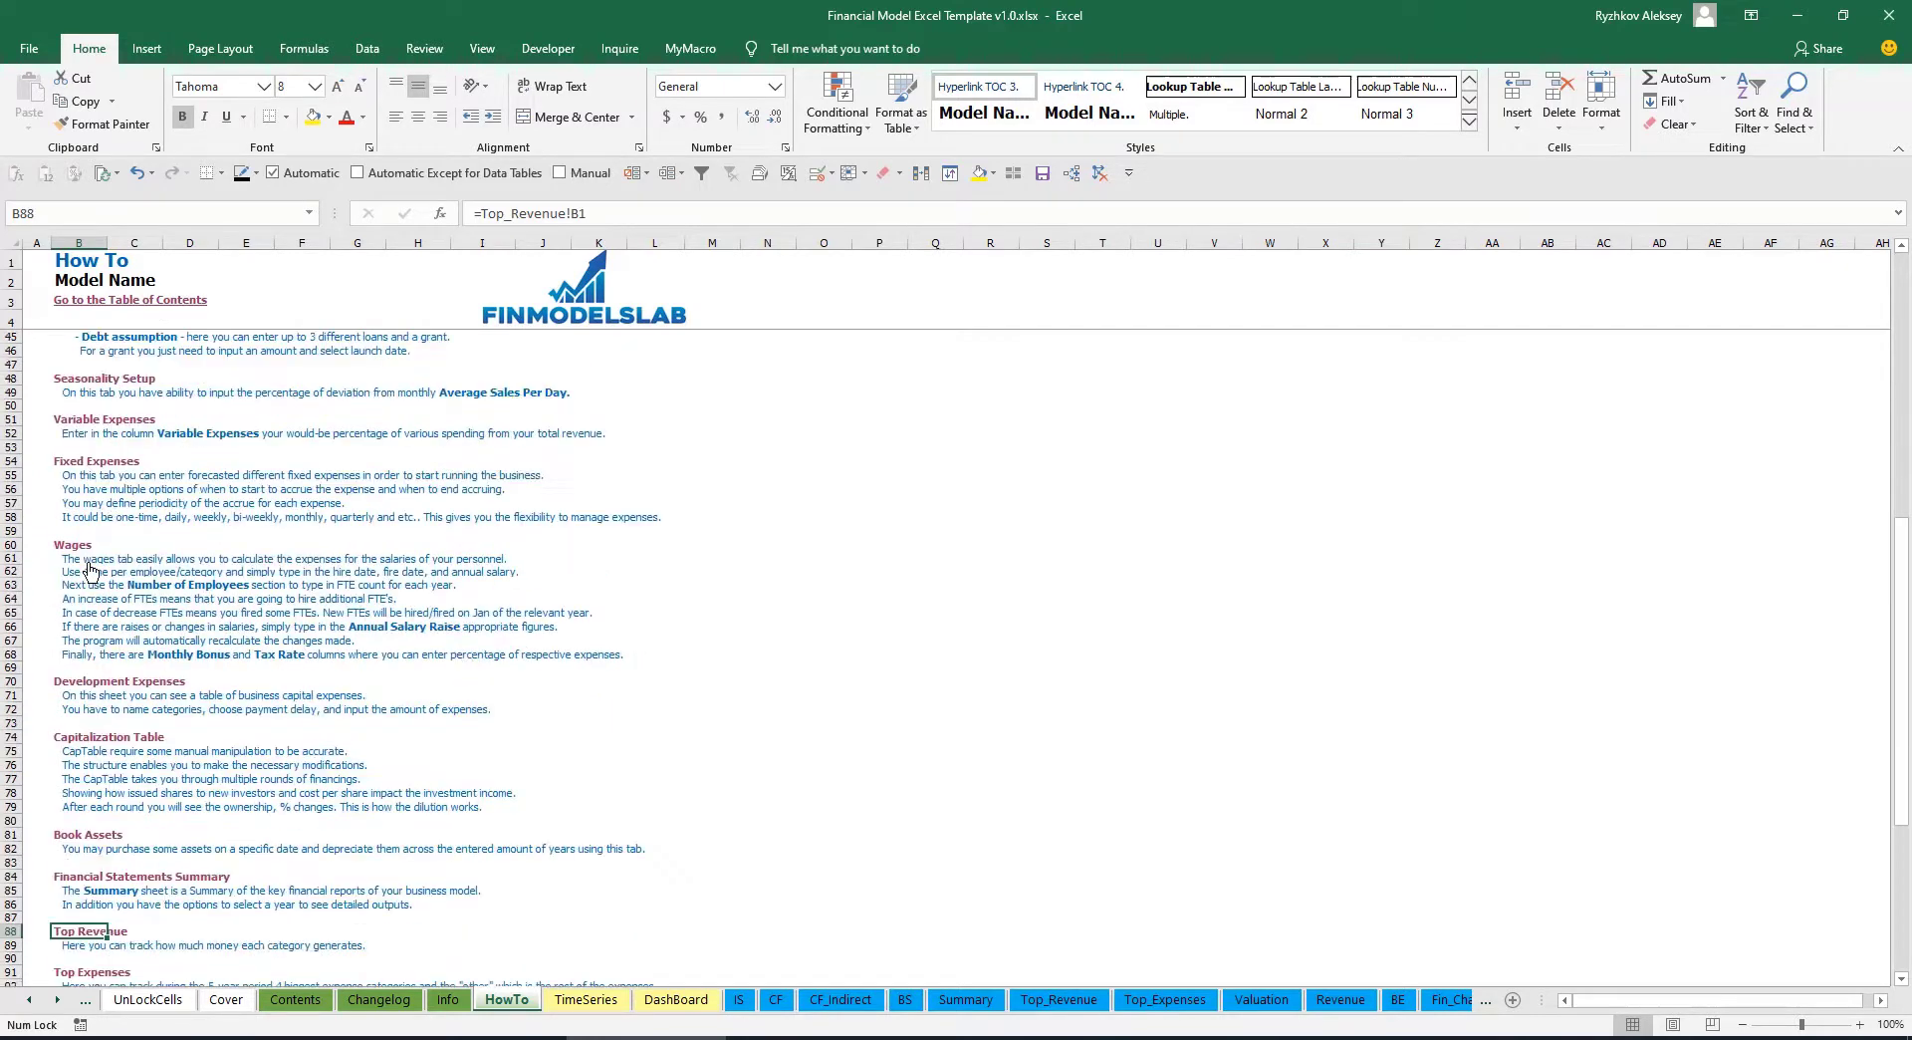
{"action": "left_click", "coordinate": [65, 840]}
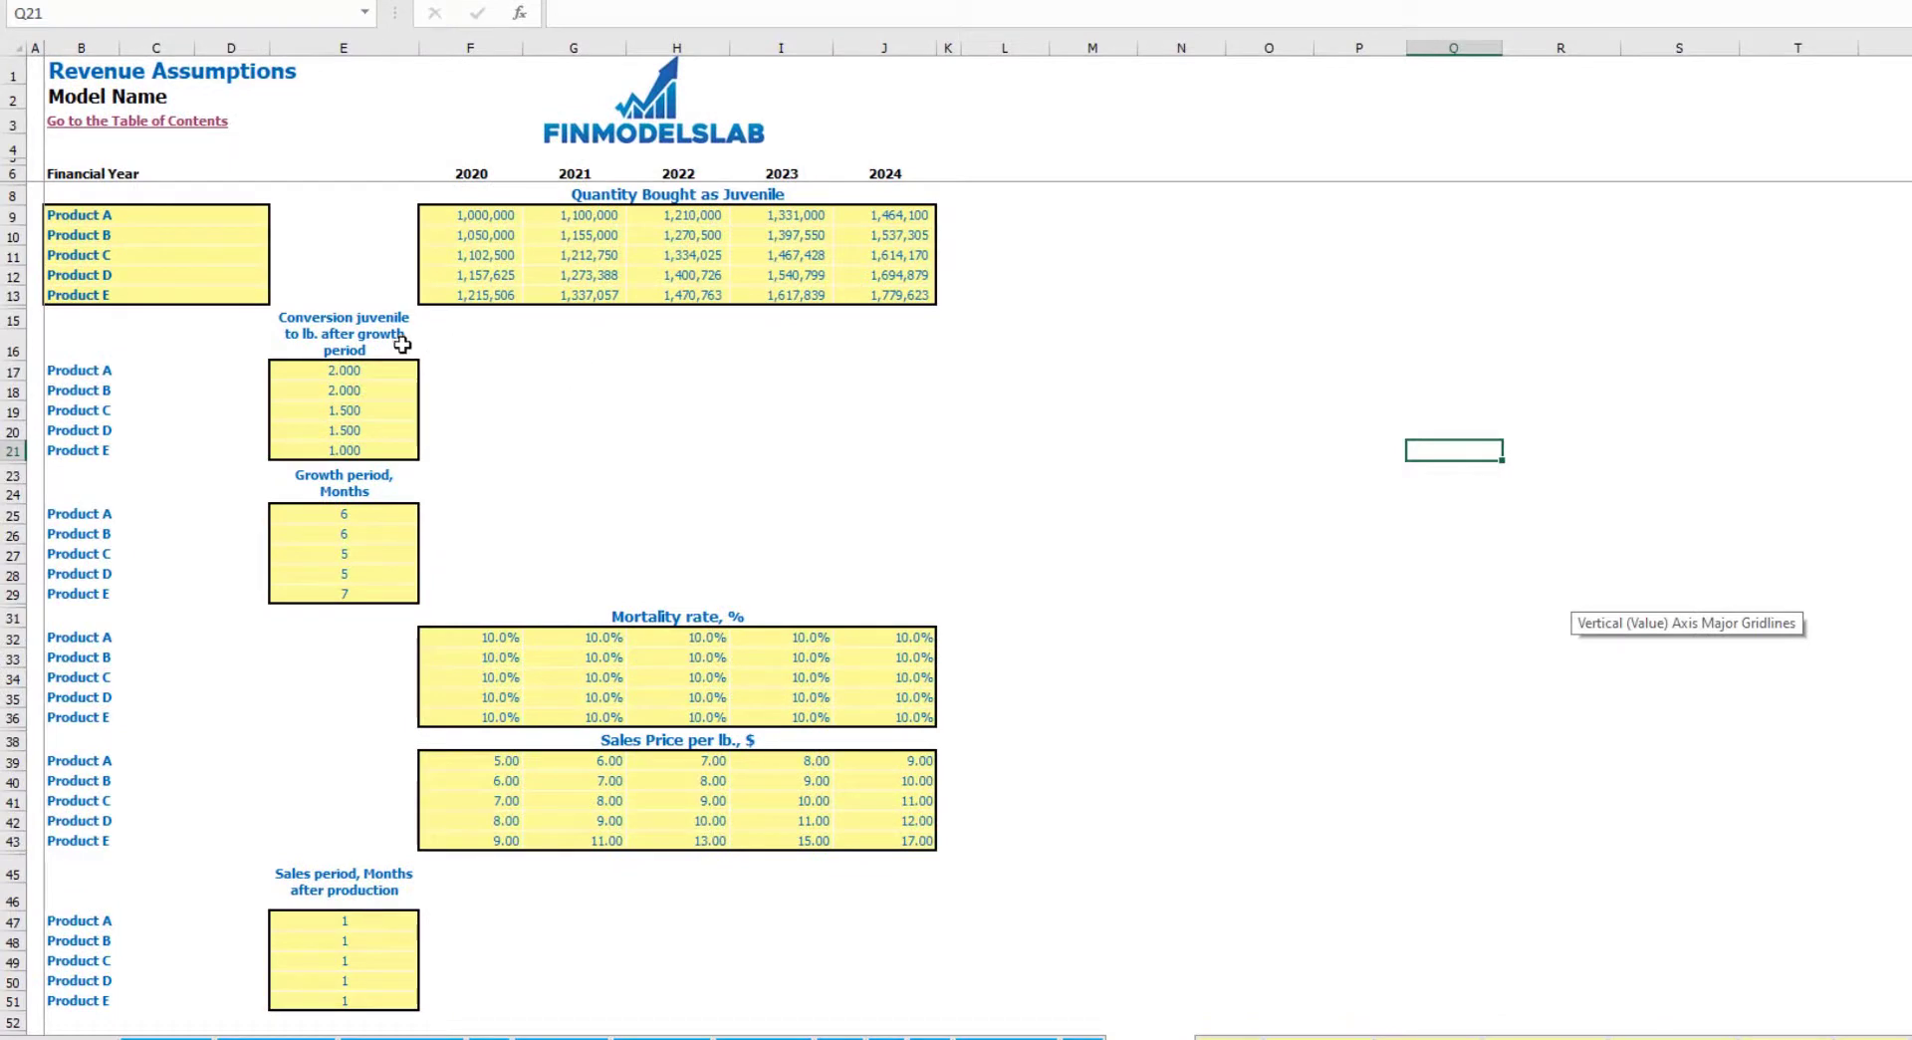
Rename Product A to AAA and Product B to BBB in the Revenue Assumptions product list.
{"action": "left_click_drag", "start_coordinate": [133, 223], "coordinate": [121, 295]}
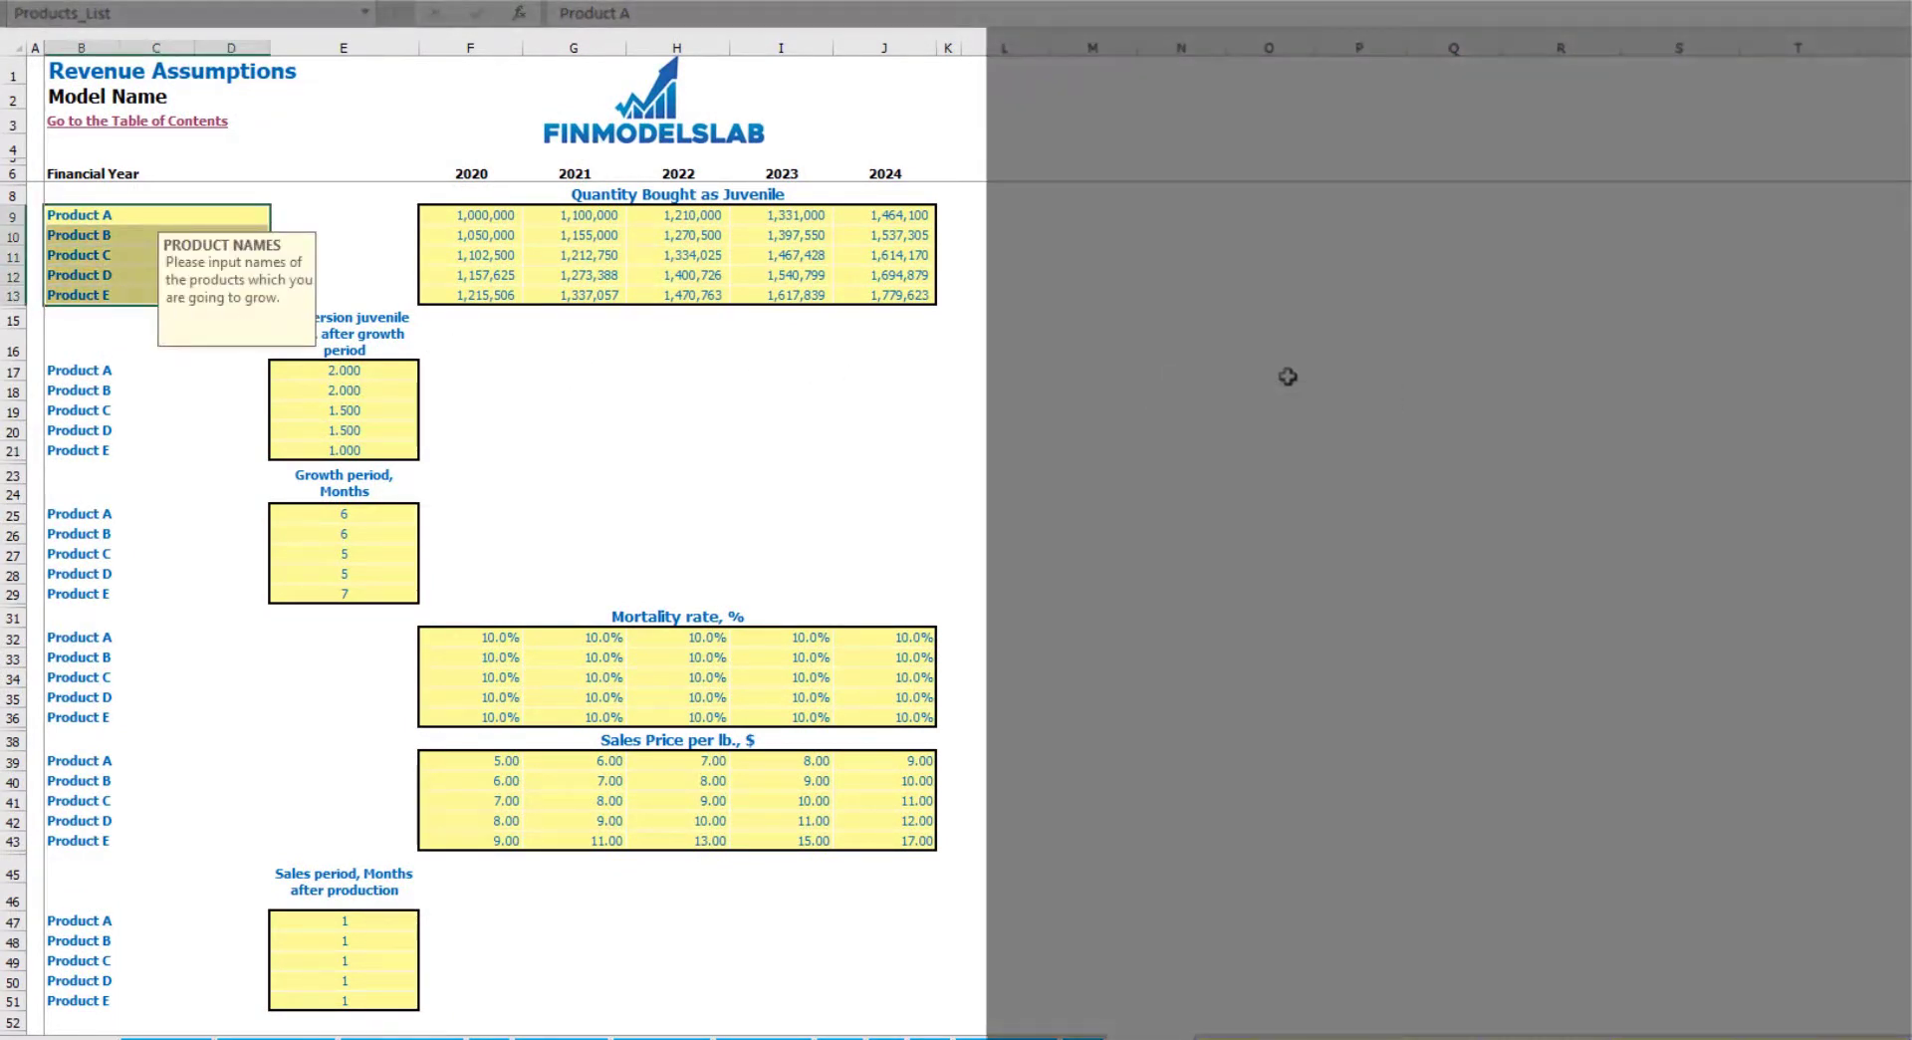
{"action": "left_click", "coordinate": [1284, 374]}
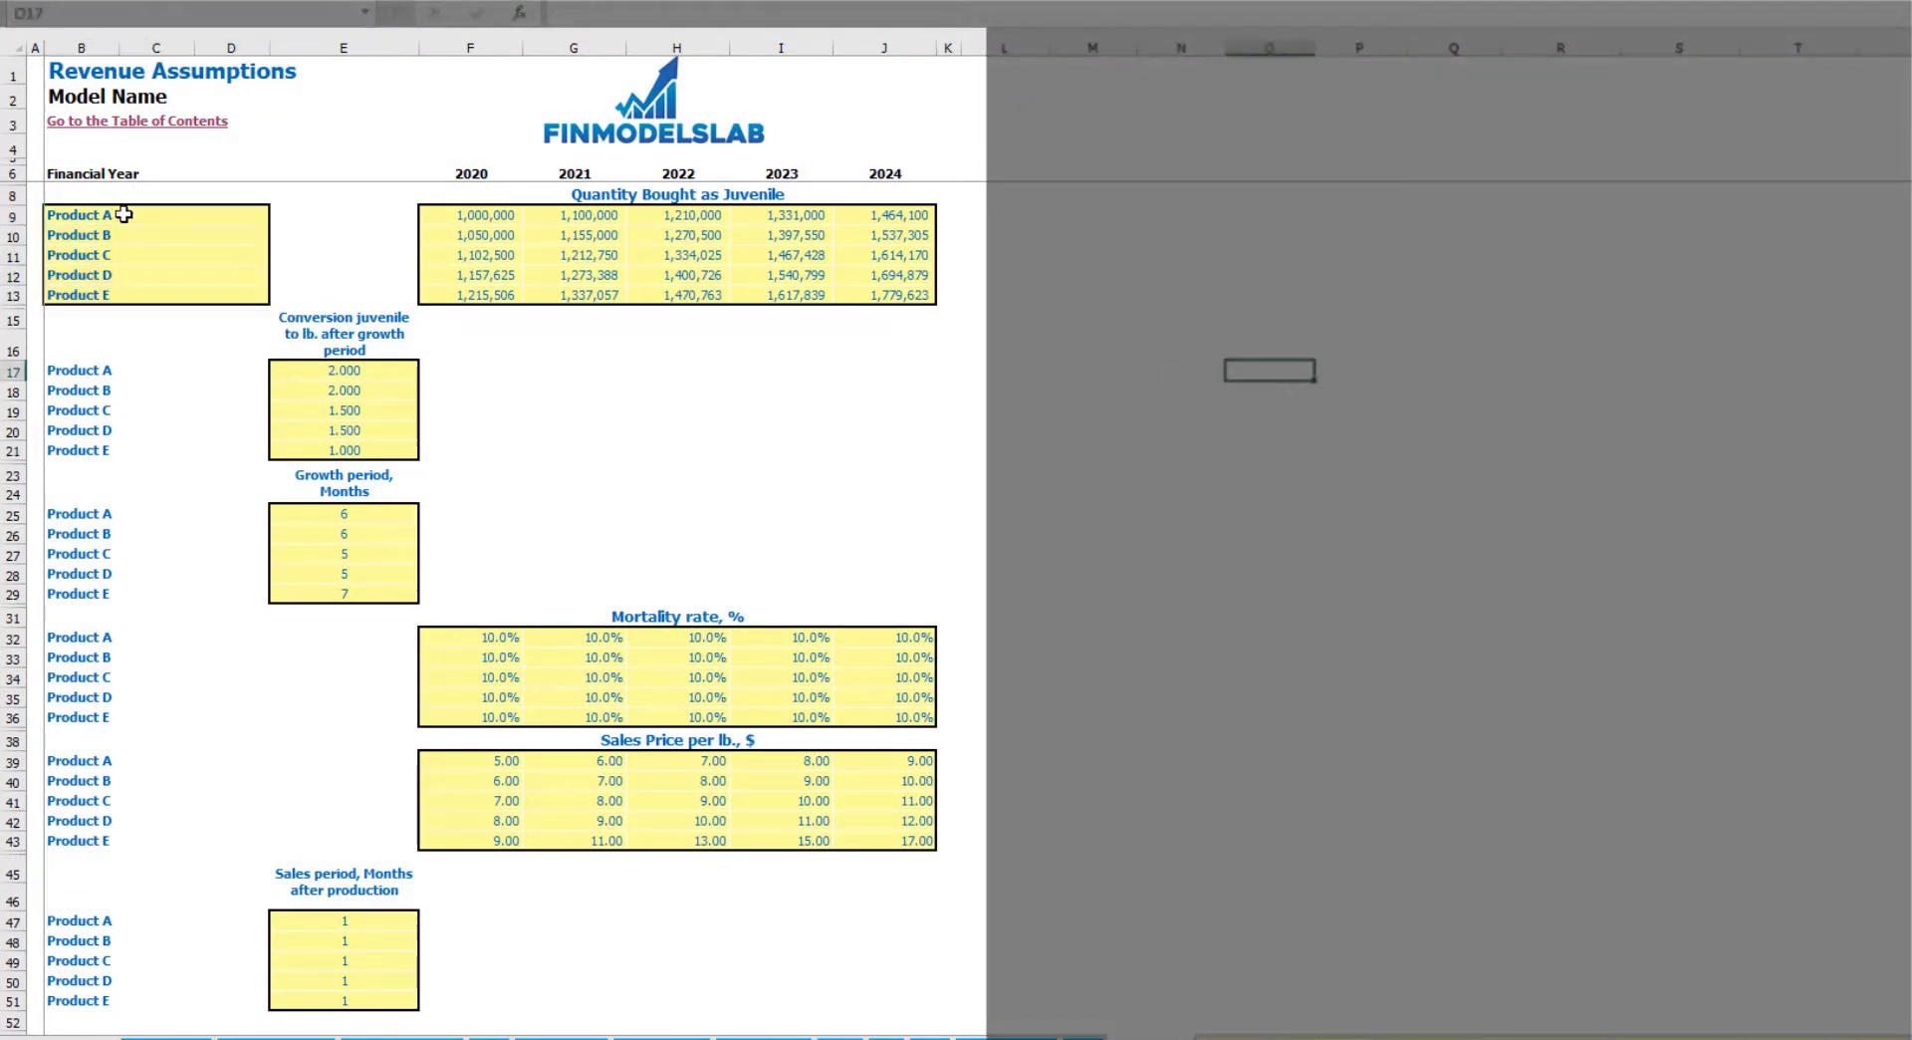
{"action": "left_click", "coordinate": [117, 213]}
{"action": "type", "text": "AAA"}
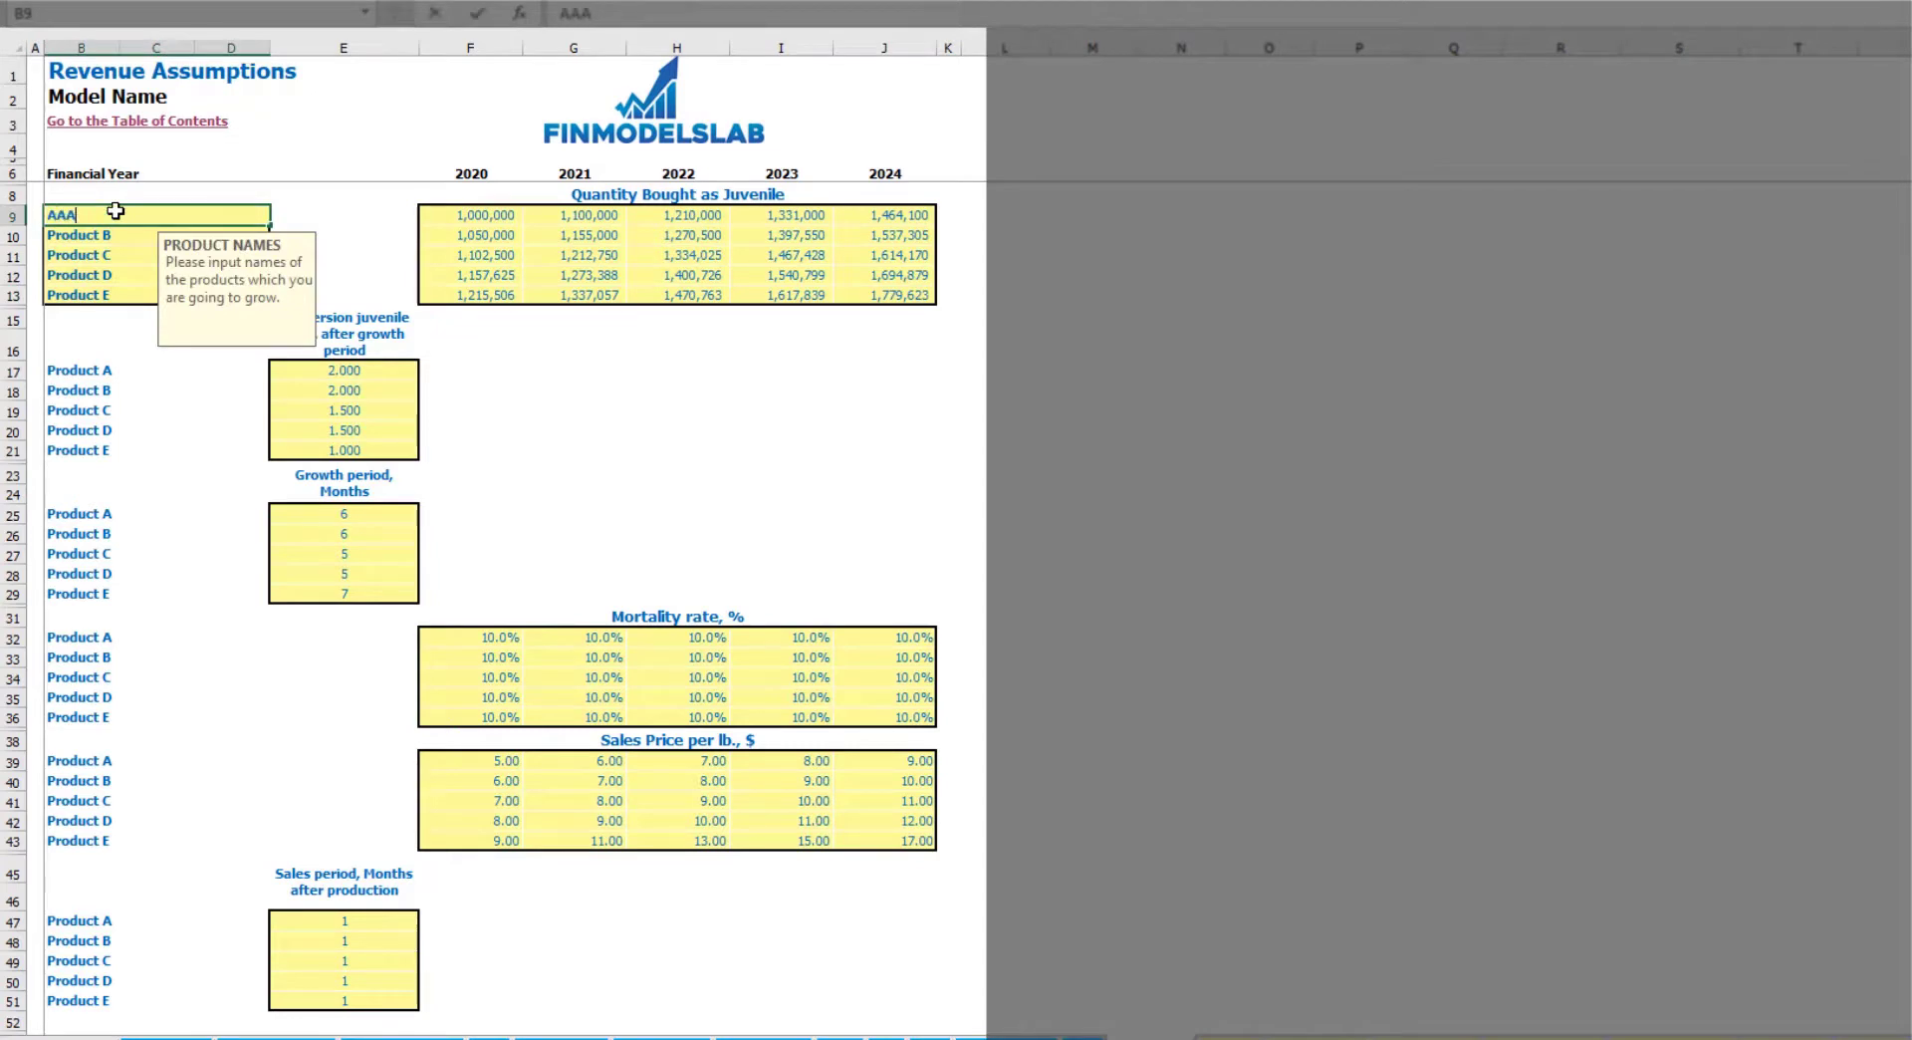
{"action": "key", "text": "Return"}
{"action": "type", "text": "BBB"}
{"action": "key", "text": "Return"}
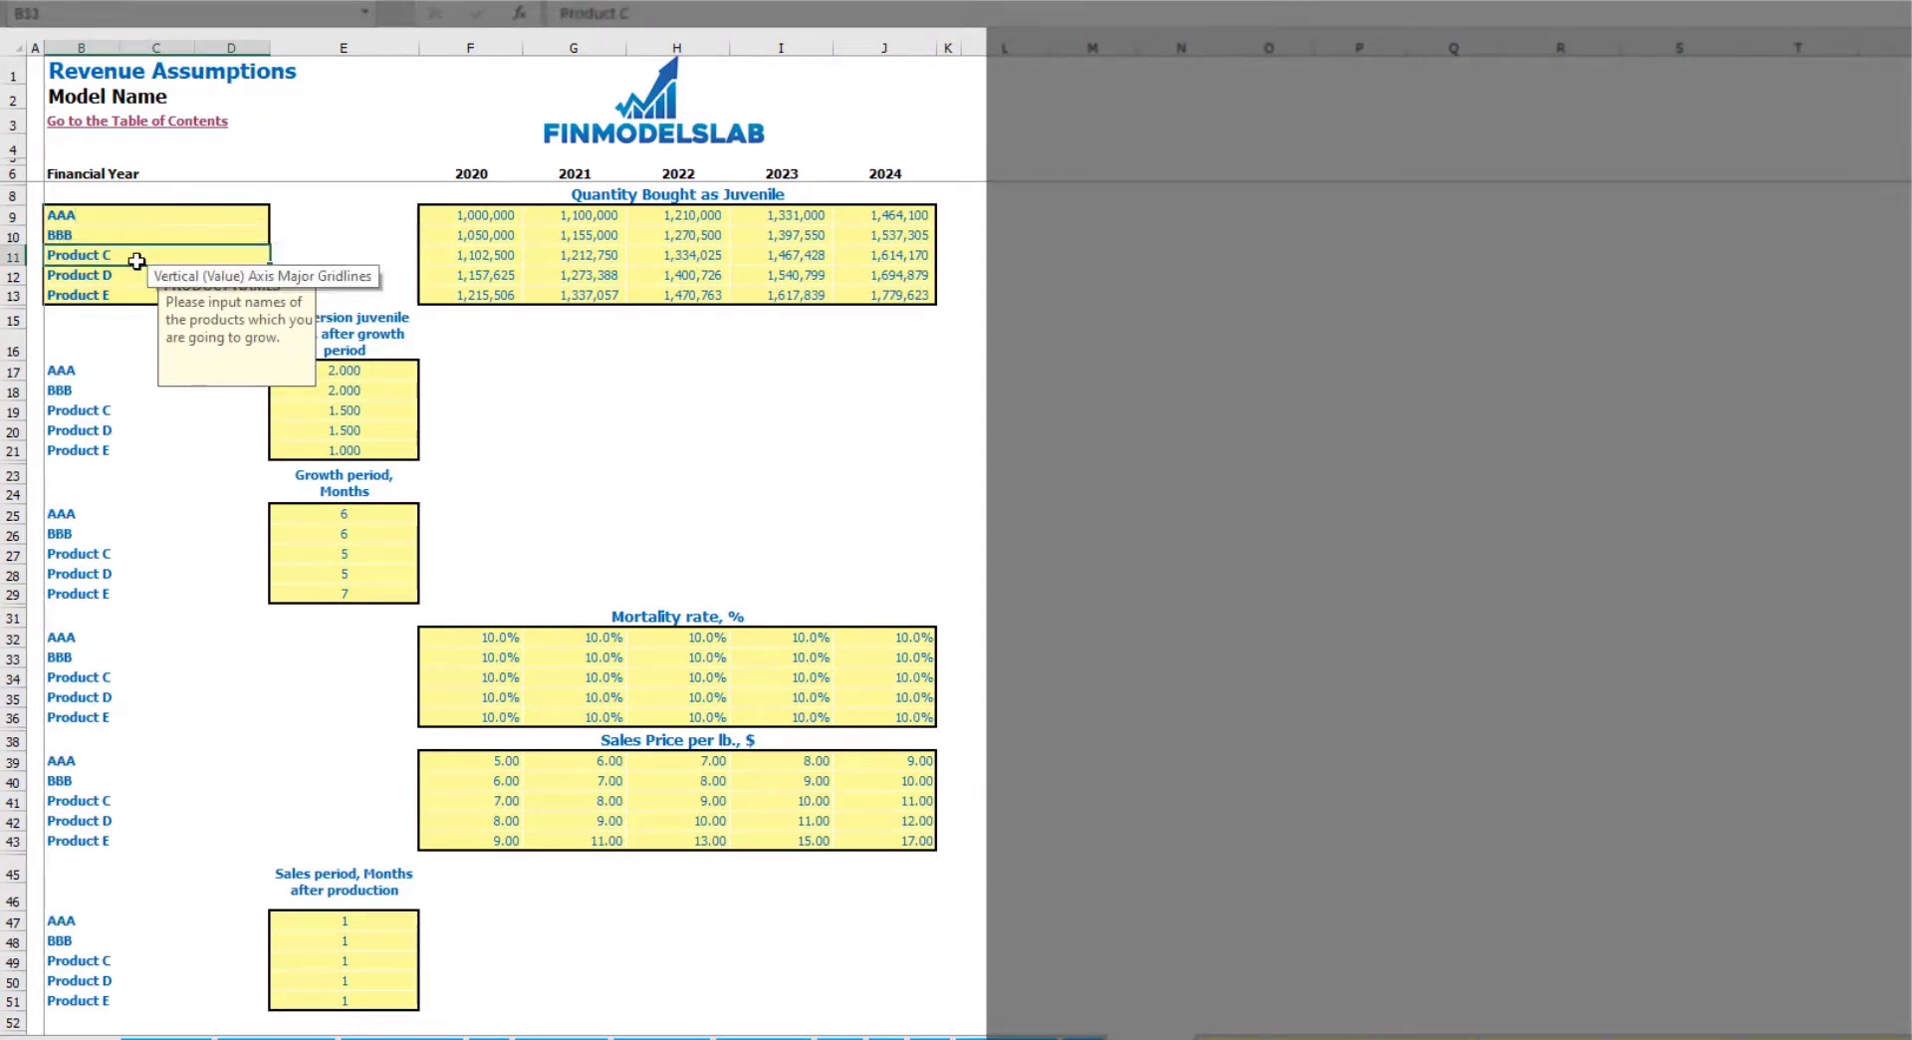
Undo both product renames in the product list.
{"action": "key", "text": "ctrl+z"}
{"action": "key", "text": "ctrl+z"}
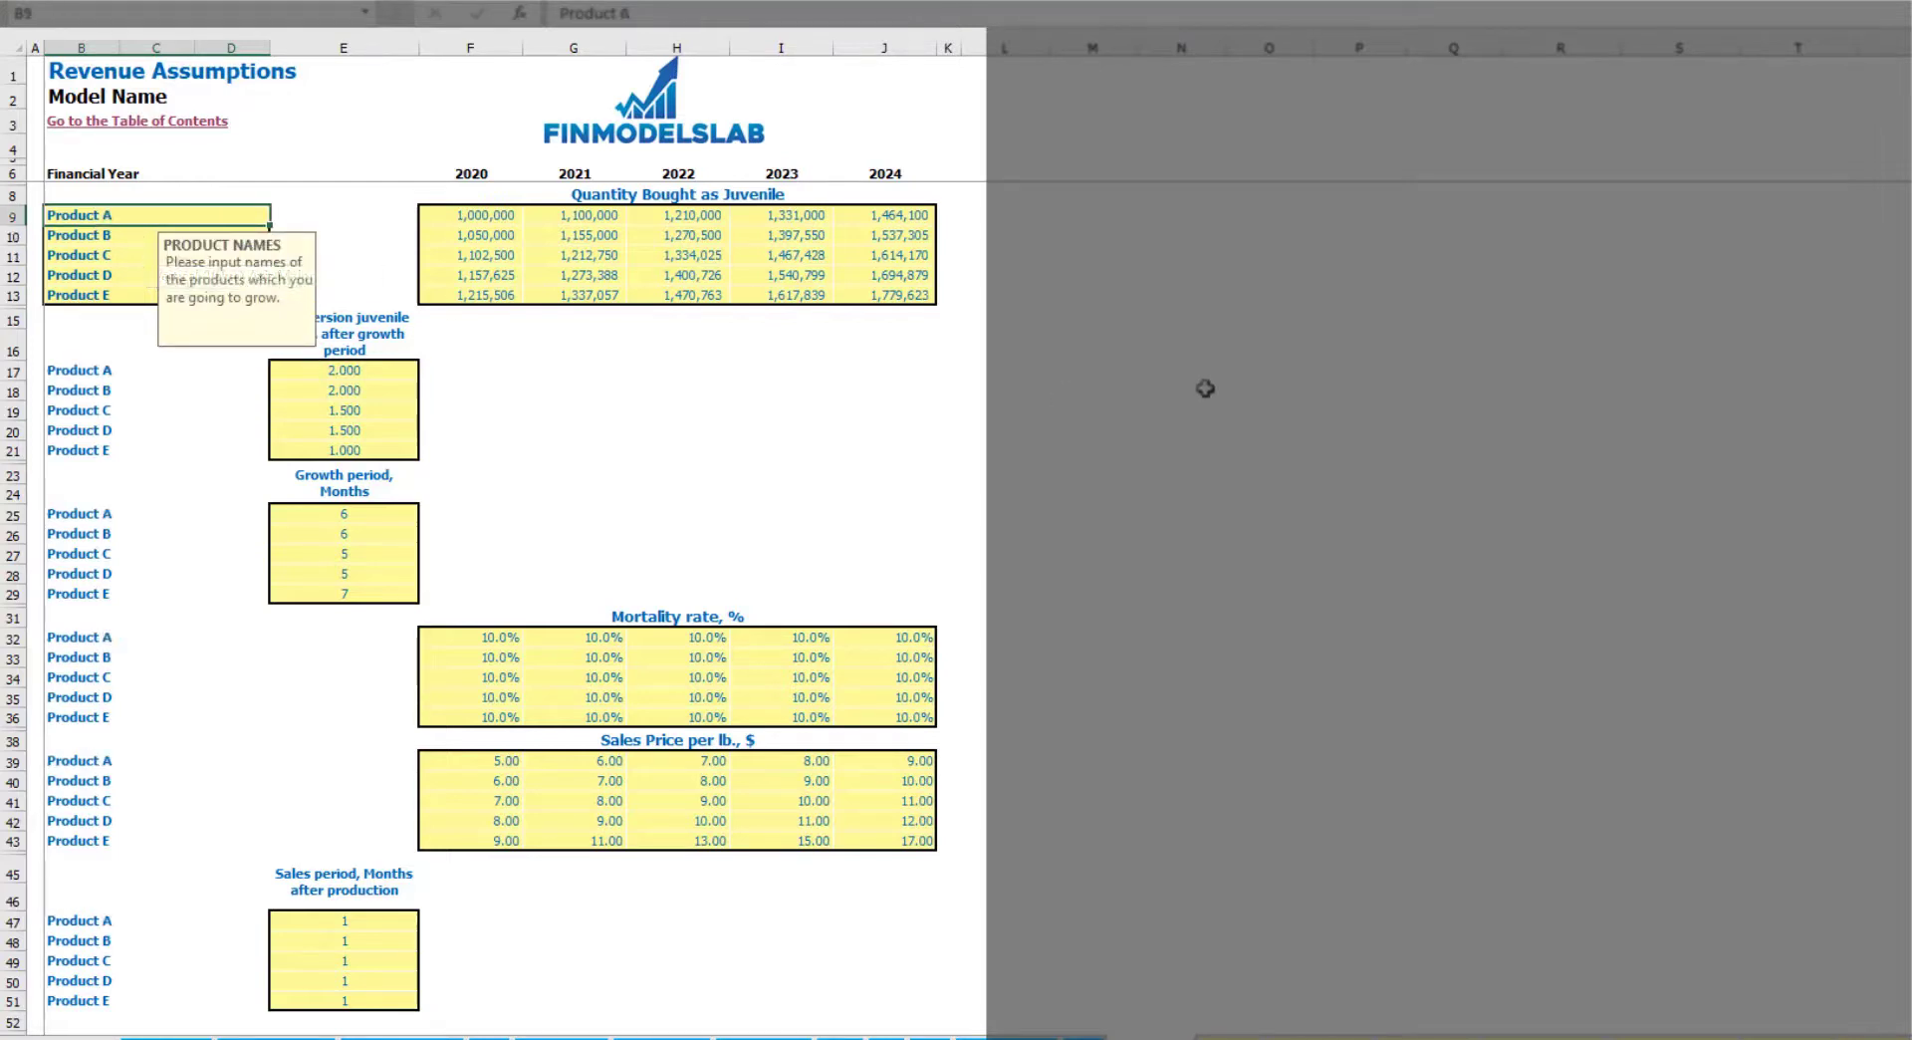
{"action": "left_click", "coordinate": [1208, 397]}
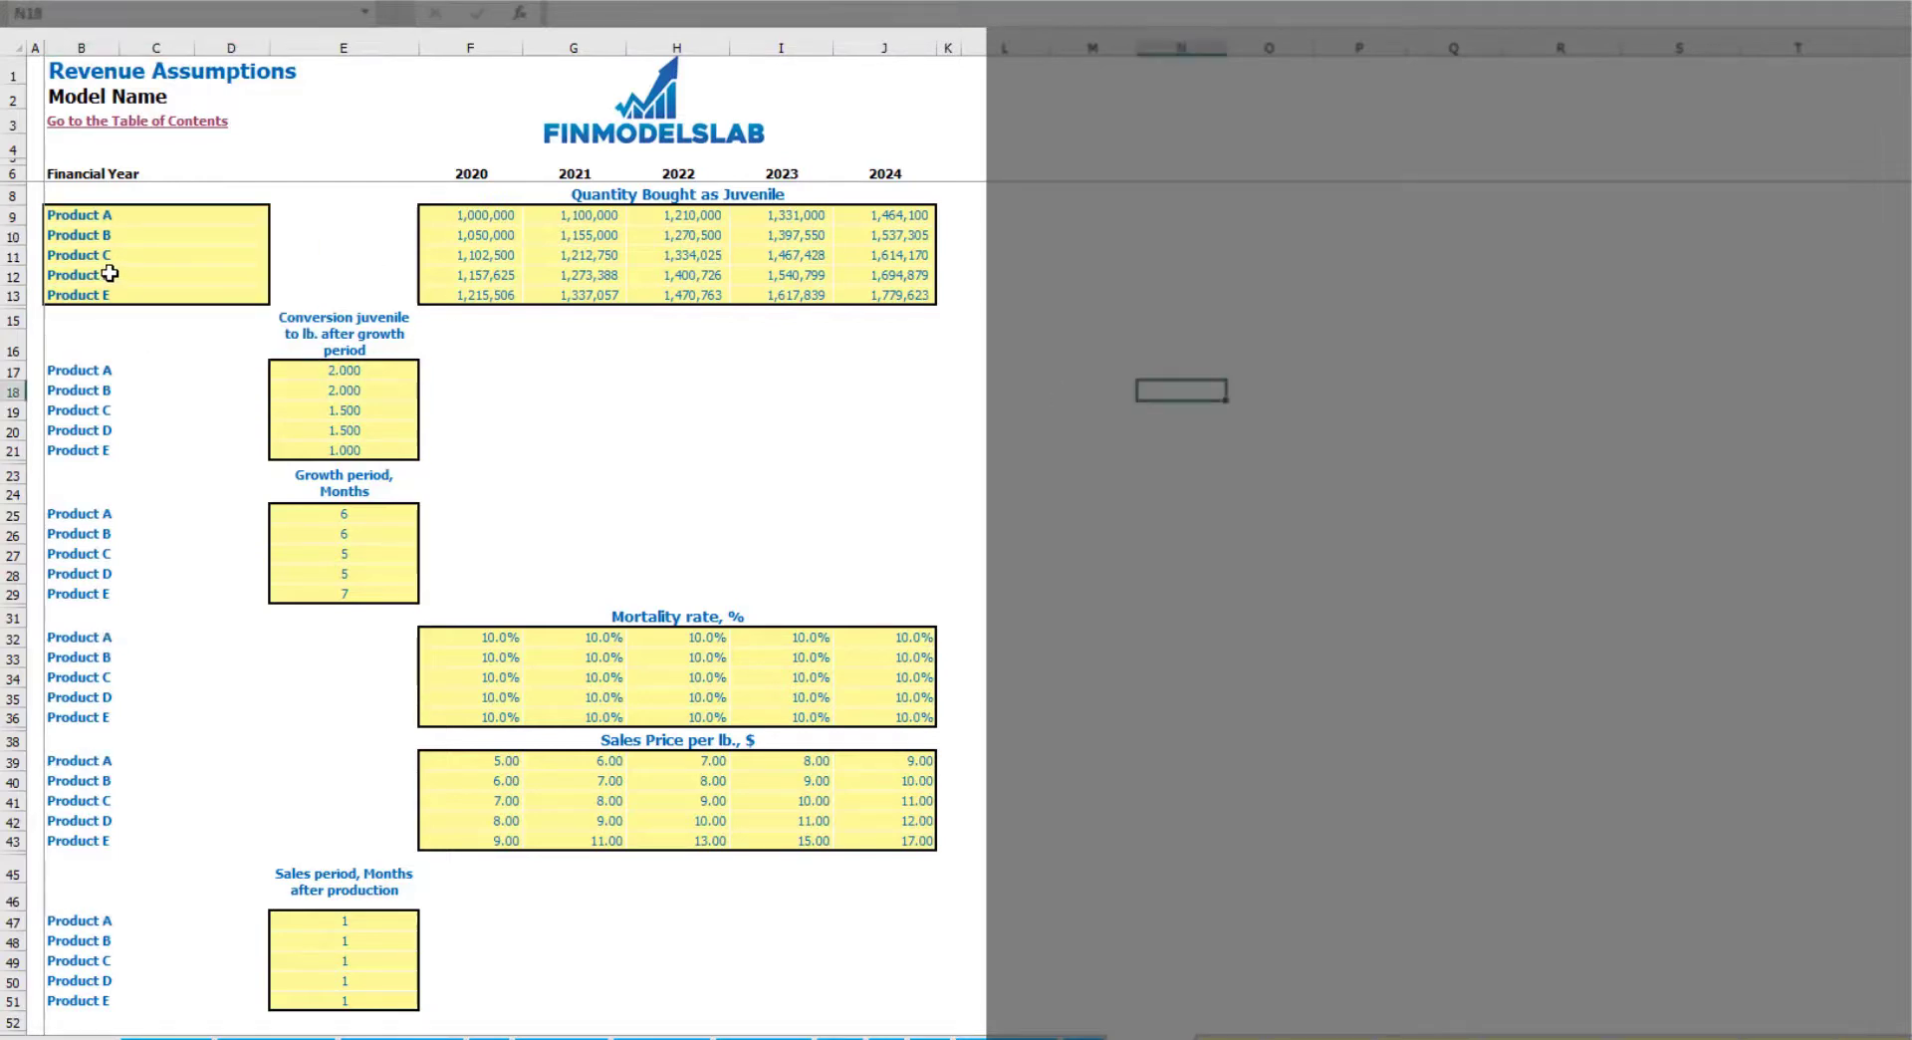
Clear the Product D and Product E names from the product list, and undo the deletion.
{"action": "left_click_drag", "start_coordinate": [120, 279], "coordinate": [123, 295]}
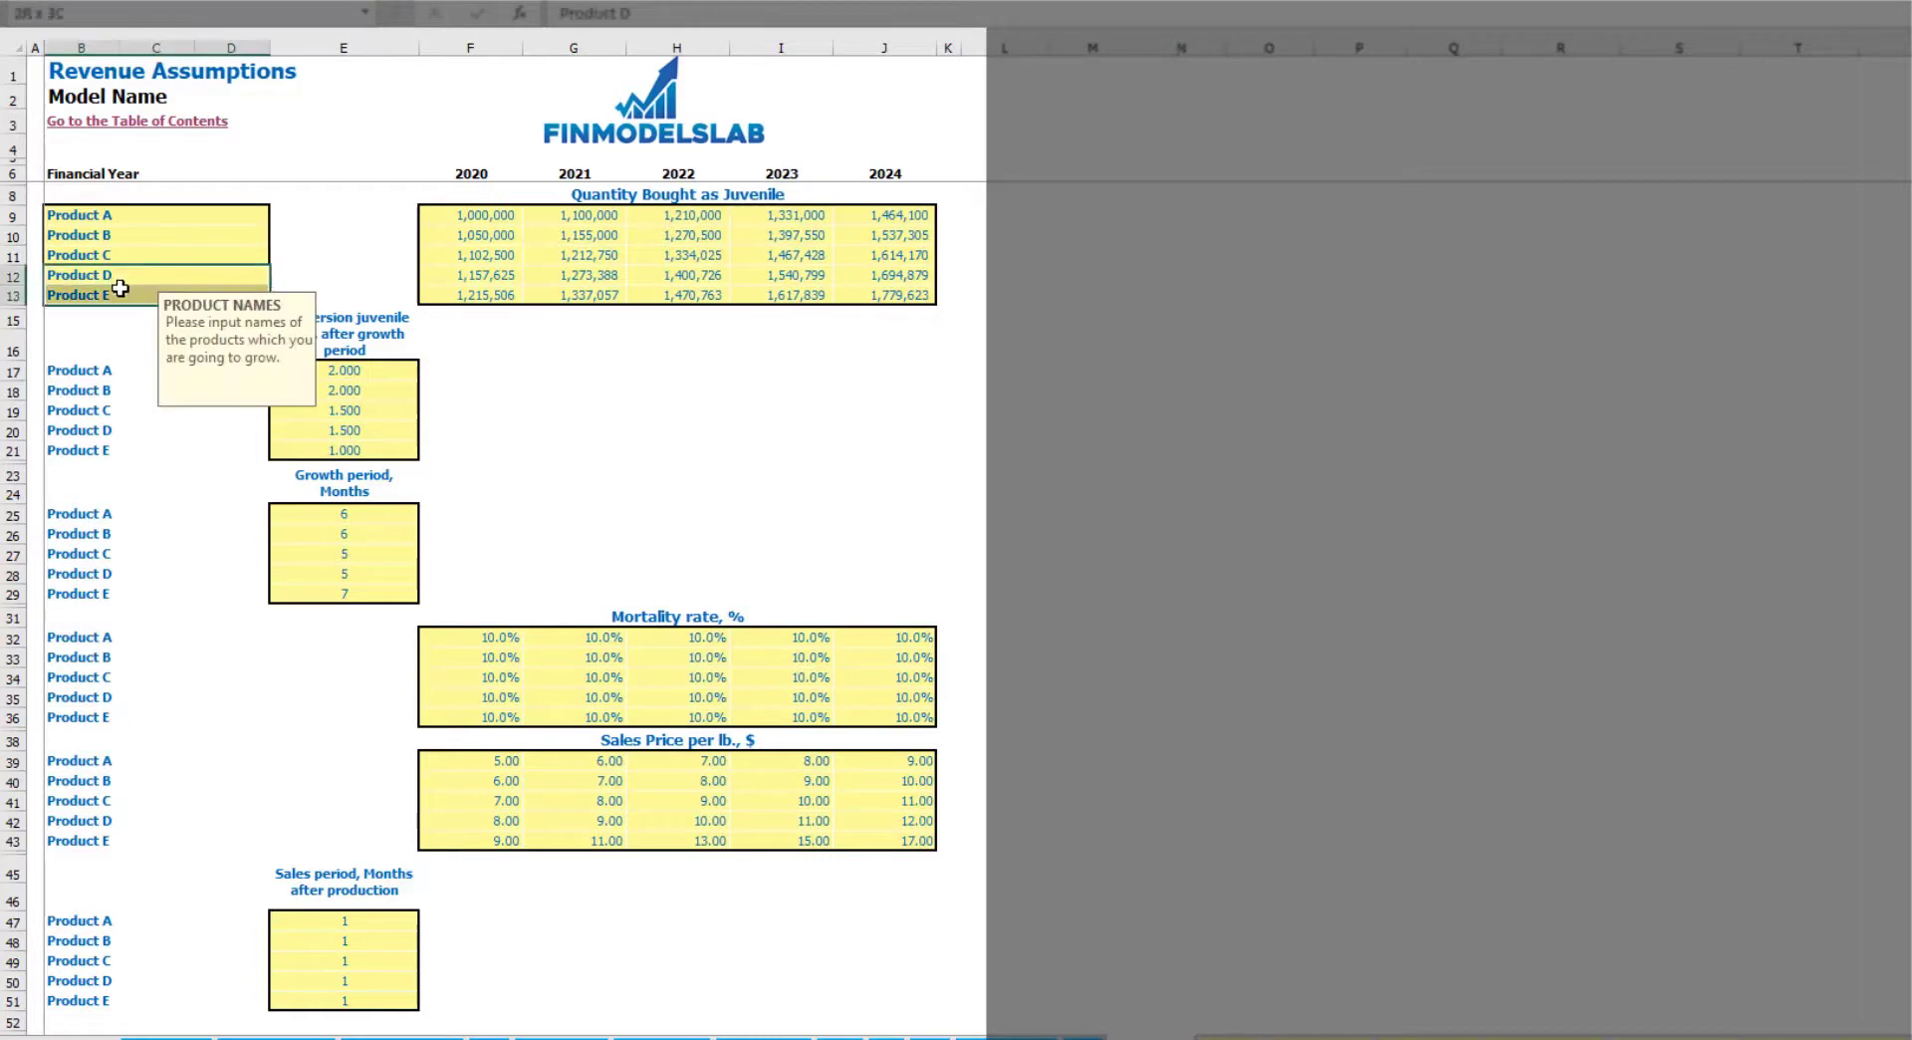
{"action": "key", "text": "Delete"}
{"action": "left_click", "coordinate": [289, 236]}
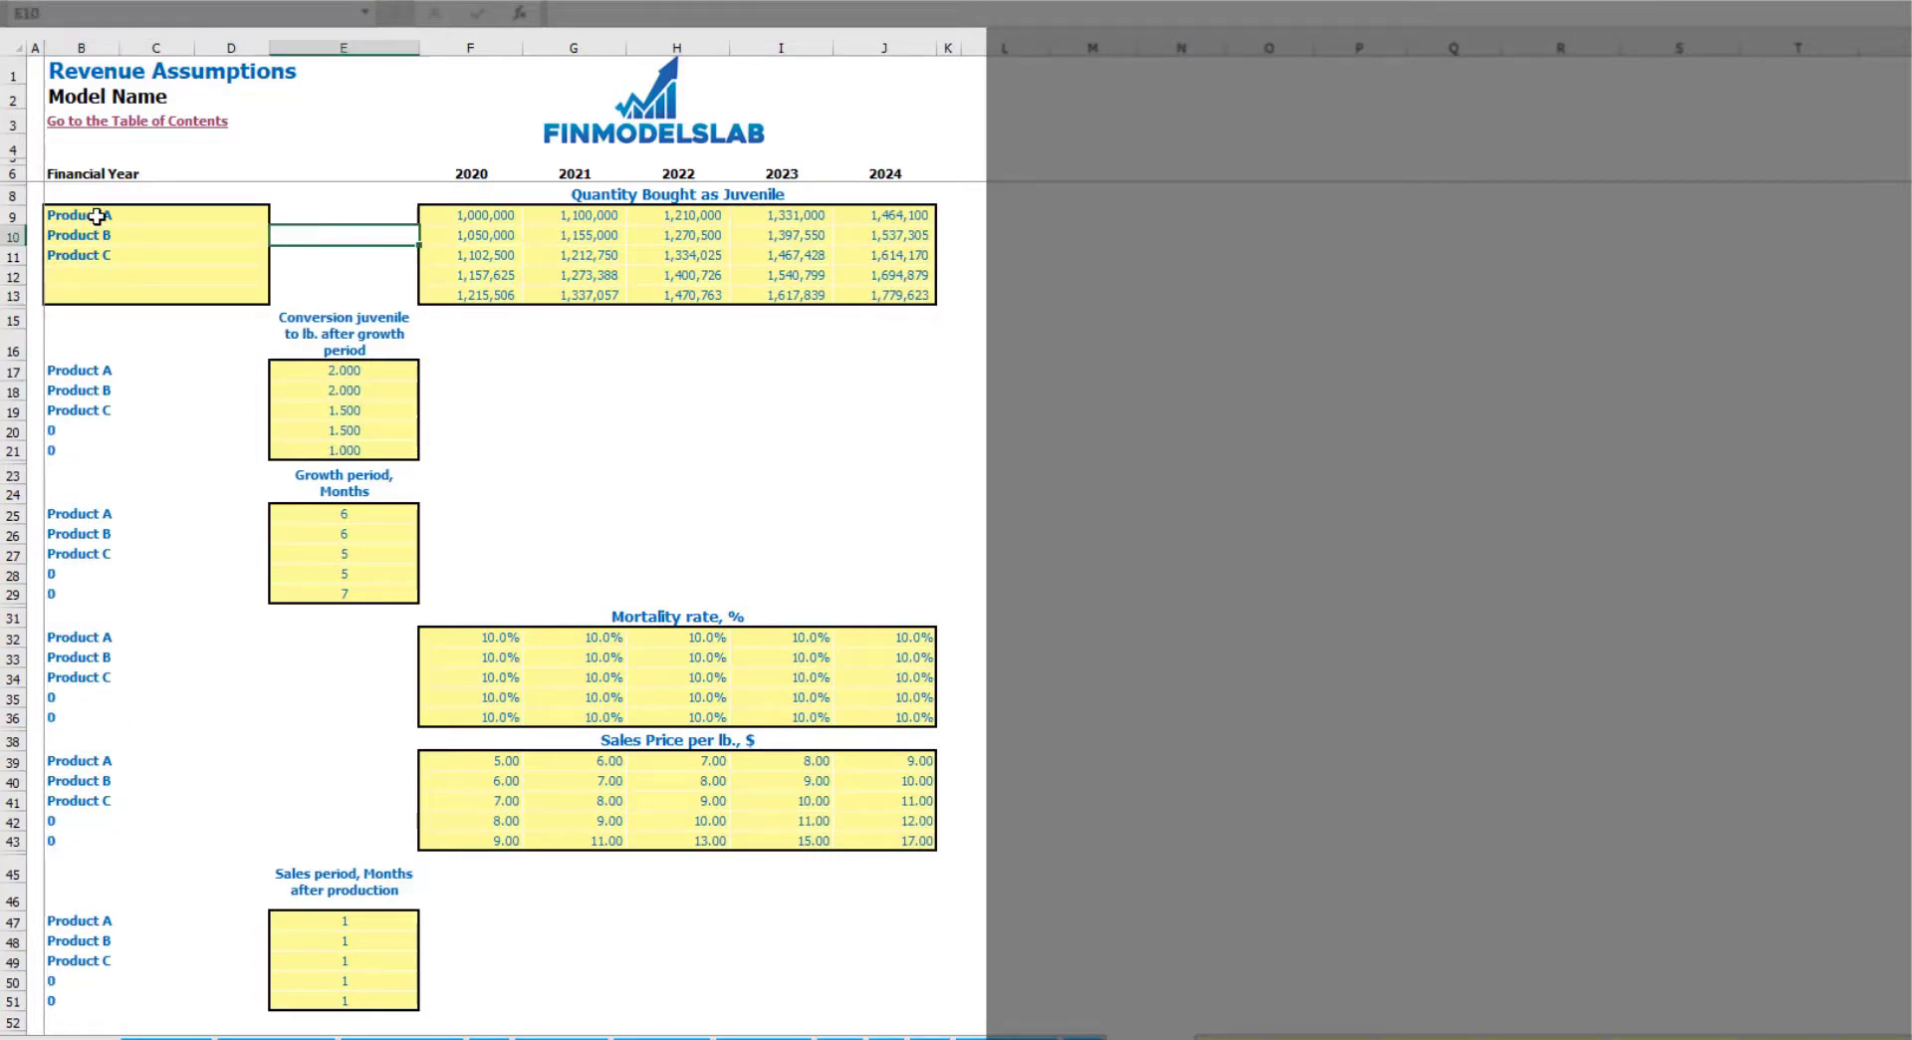
{"action": "left_click_drag", "start_coordinate": [97, 216], "coordinate": [107, 256]}
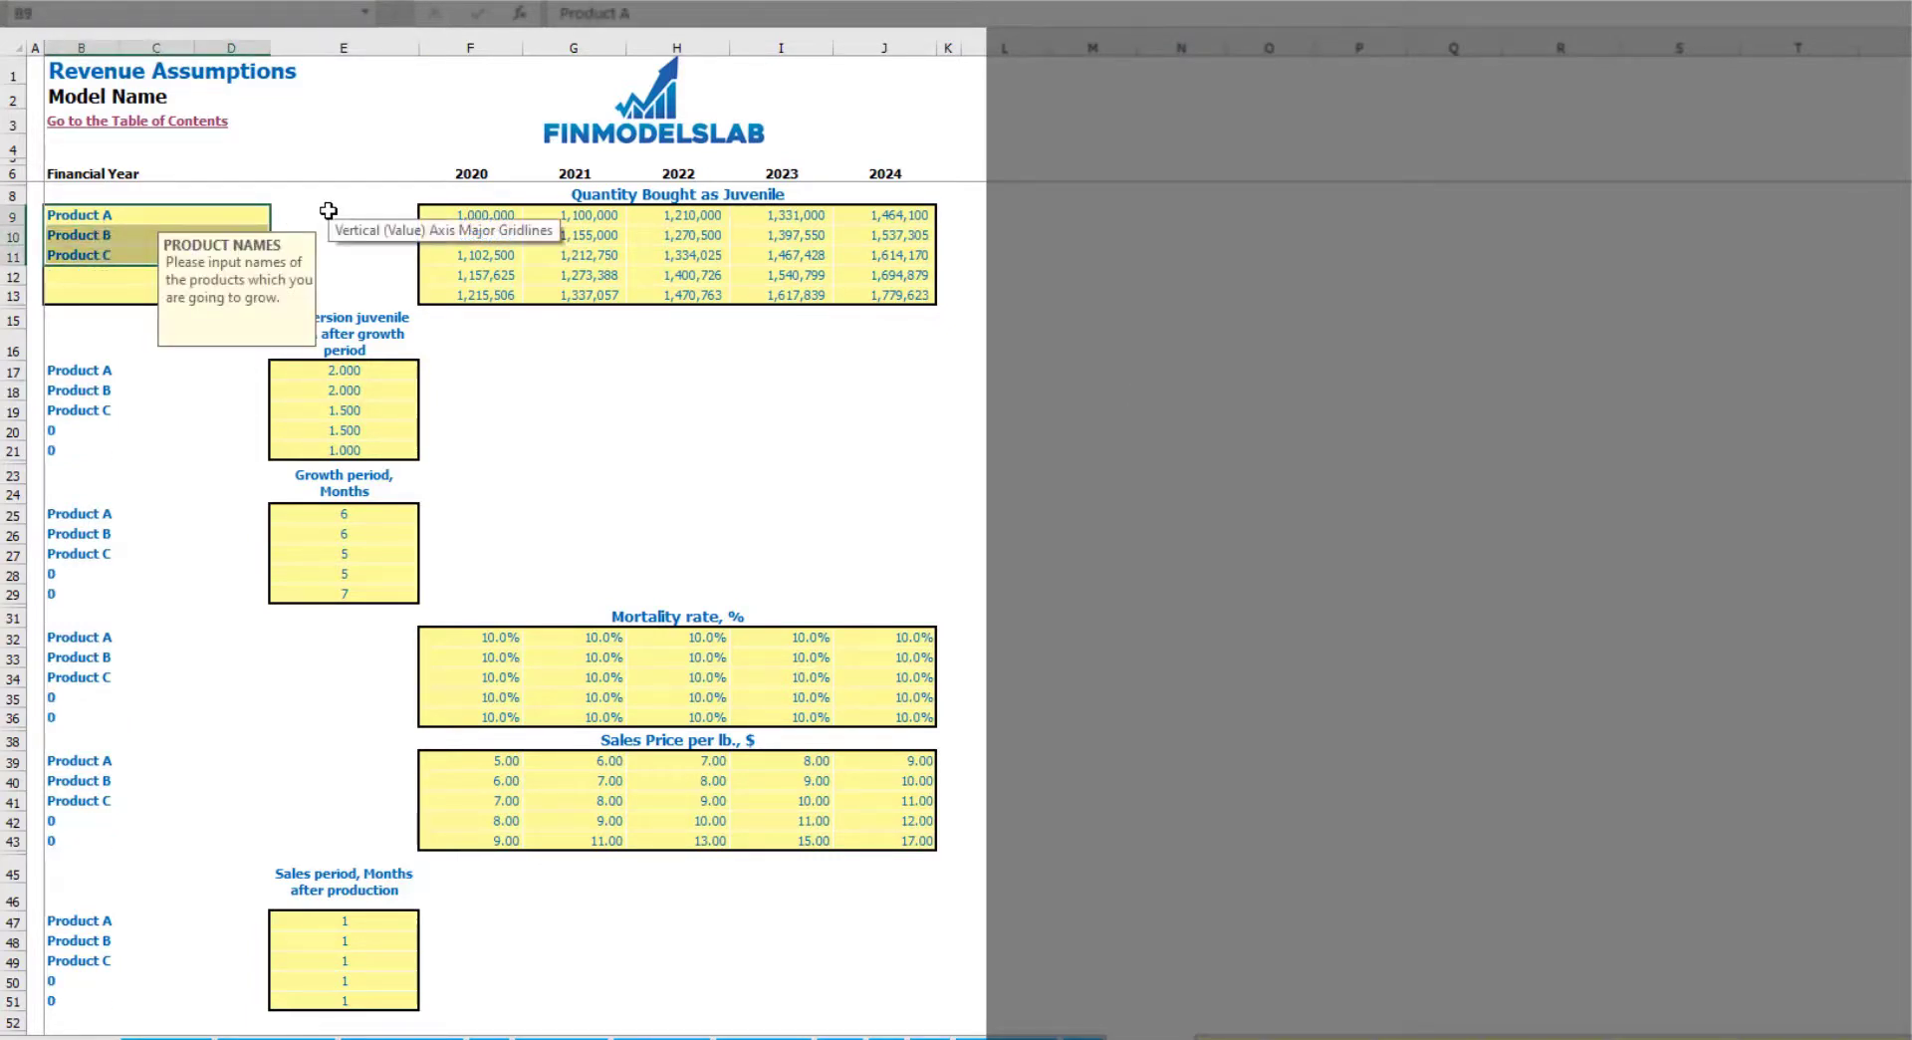
{"action": "key", "text": "ctrl+z"}
{"action": "left_click", "coordinate": [699, 412]}
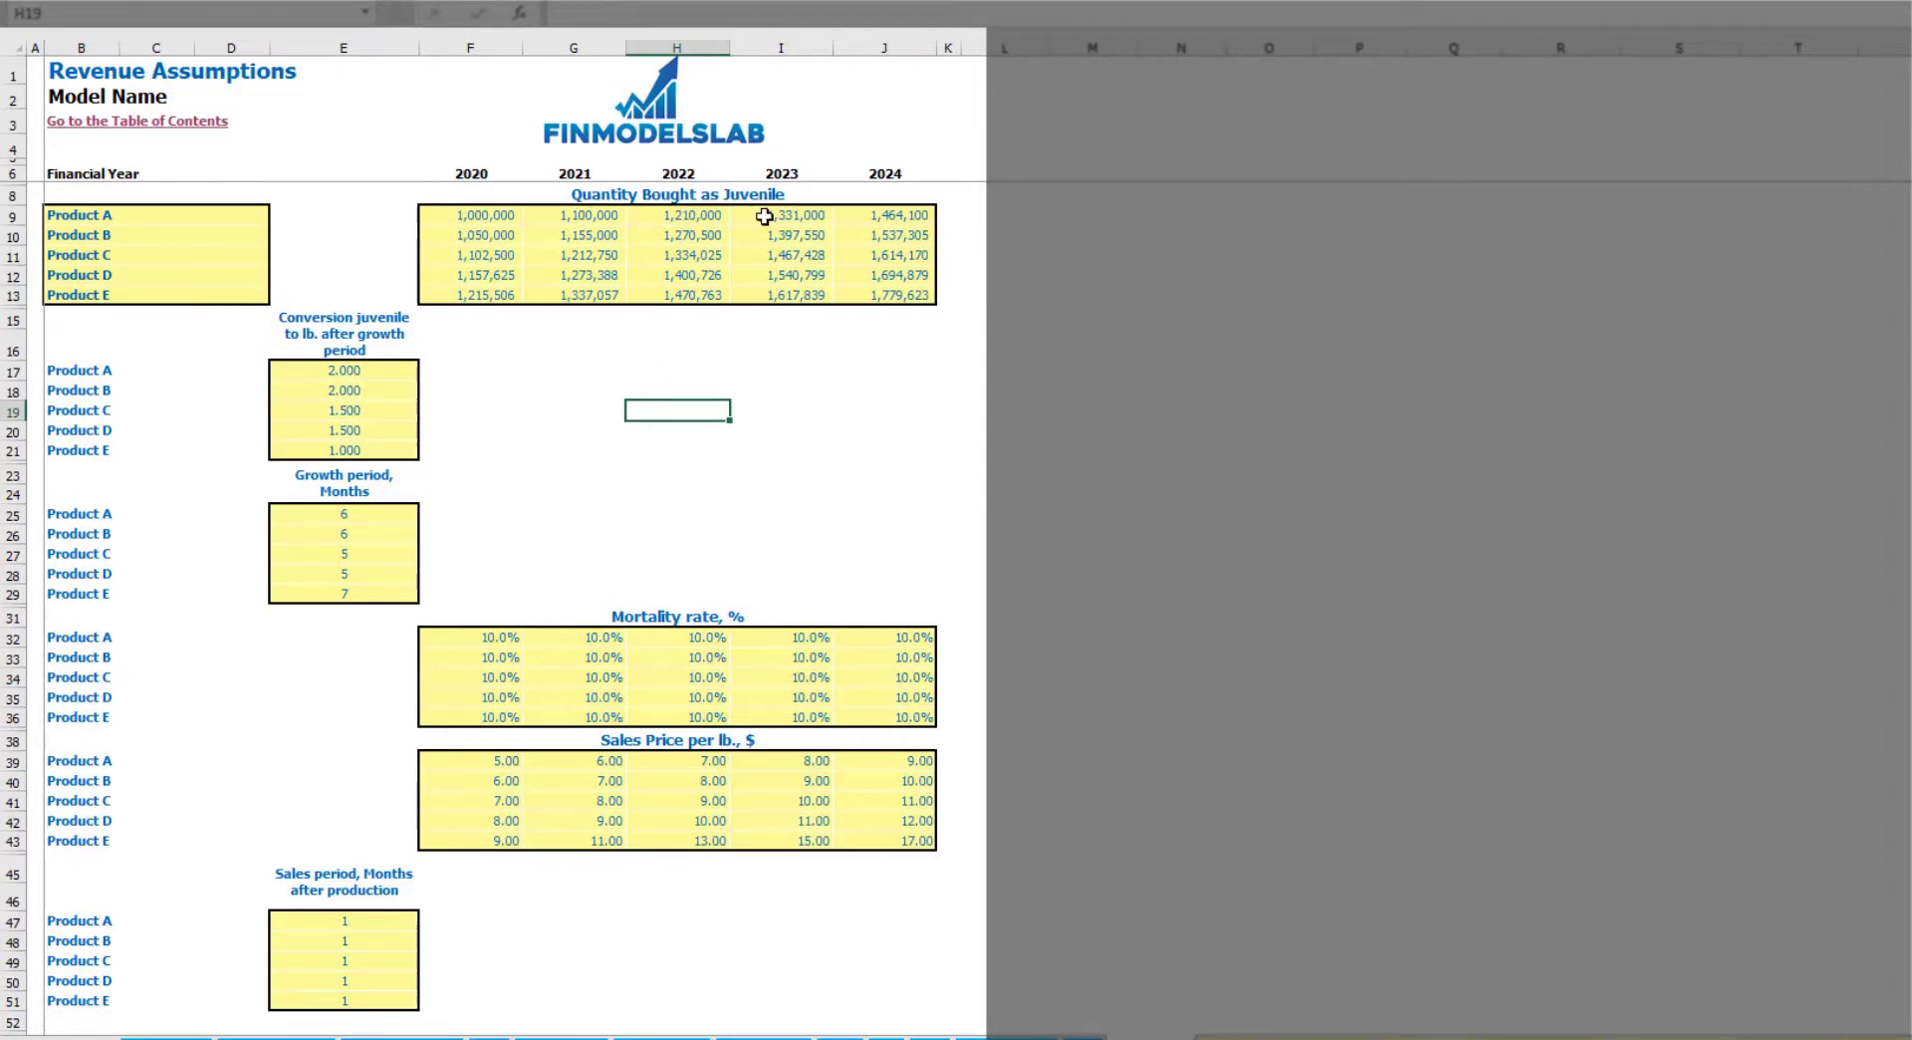
Set Product A's juvenile quantity to 500000 for 2020 and to the 2020 quantity plus 100000 for 2021.
{"action": "left_click", "coordinate": [500, 211]}
{"action": "type", "text": "500000"}
{"action": "key", "text": "ctrl+Return"}
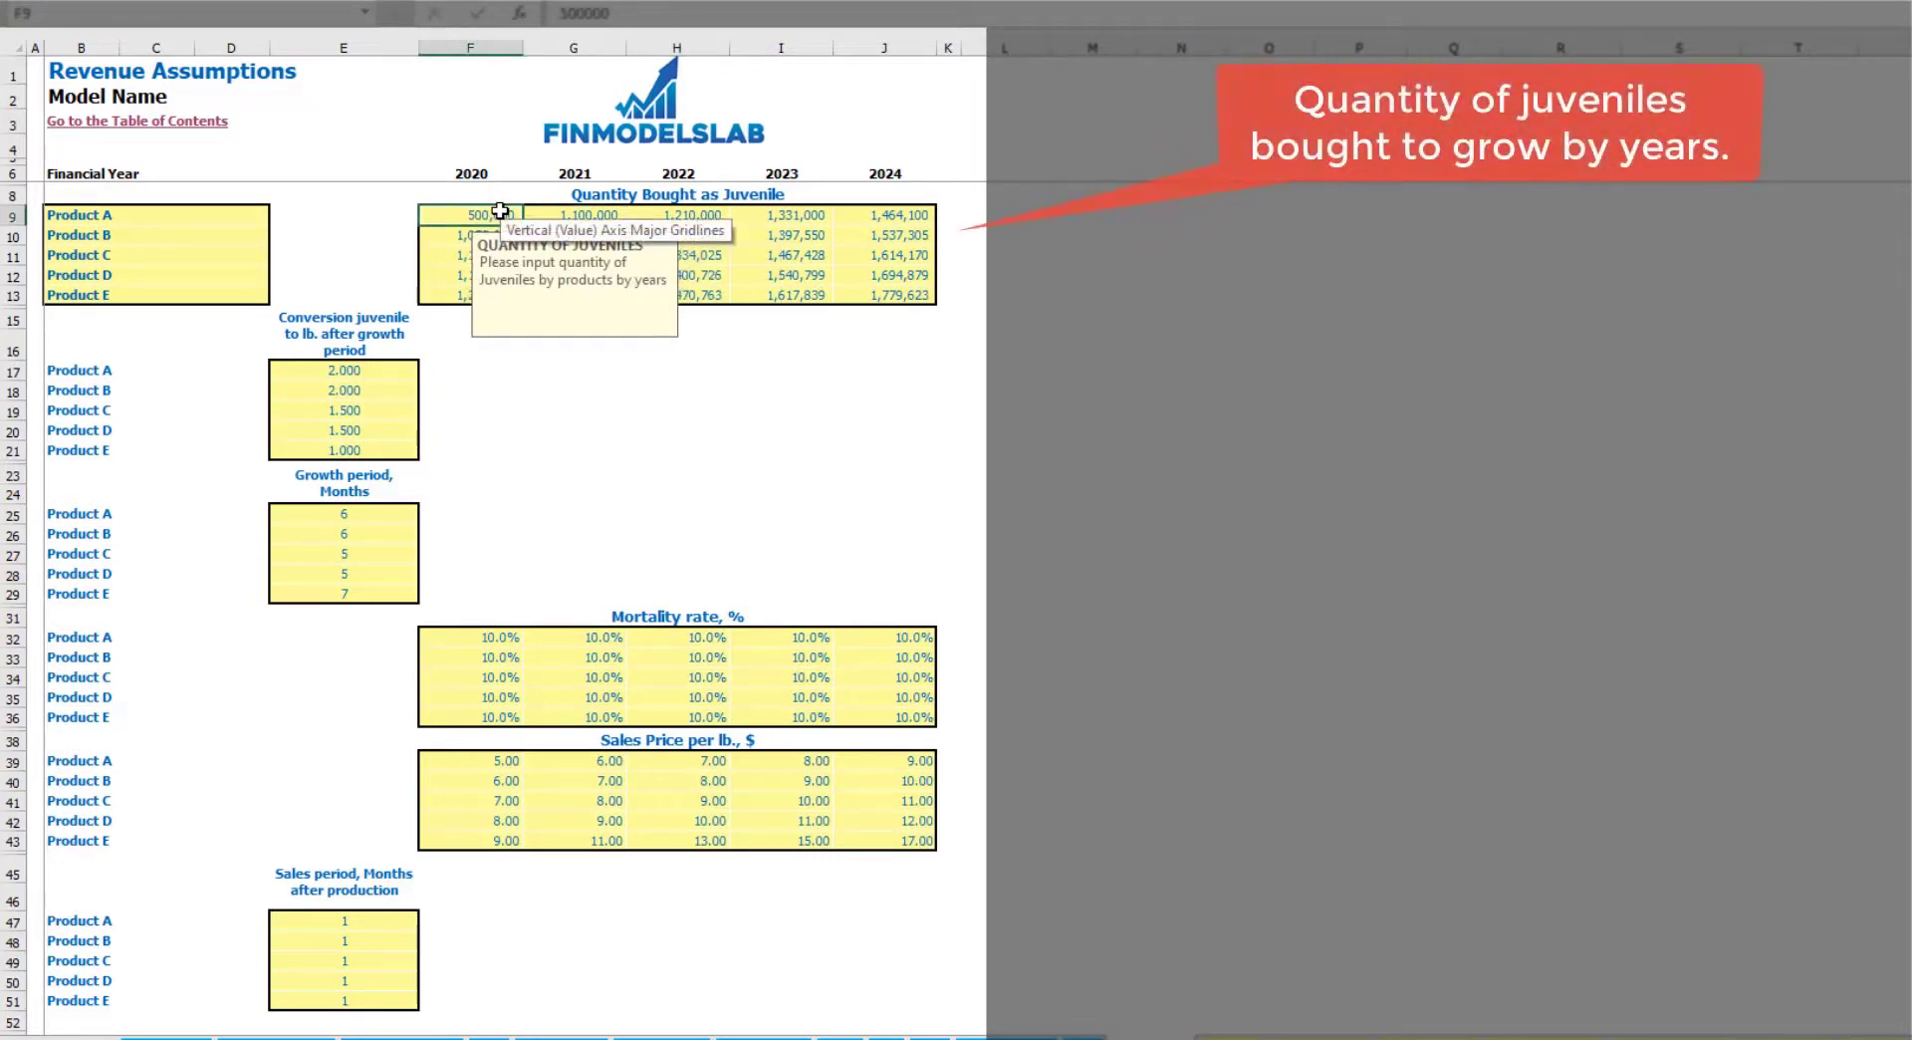
{"action": "key", "text": "Right"}
{"action": "type", "text": "="}
{"action": "left_click", "coordinate": [500, 212]}
{"action": "type", "text": "+1000"}
{"action": "key", "text": "ctrl+Return"}
Copy Product A's 2021 quantity formula to 2022, 2023 and 2024.
{"action": "key", "text": "ctrl+c"}
{"action": "key", "text": "Right"}
{"action": "key", "text": "shift+Right"}
{"action": "key", "text": "shift+Right"}
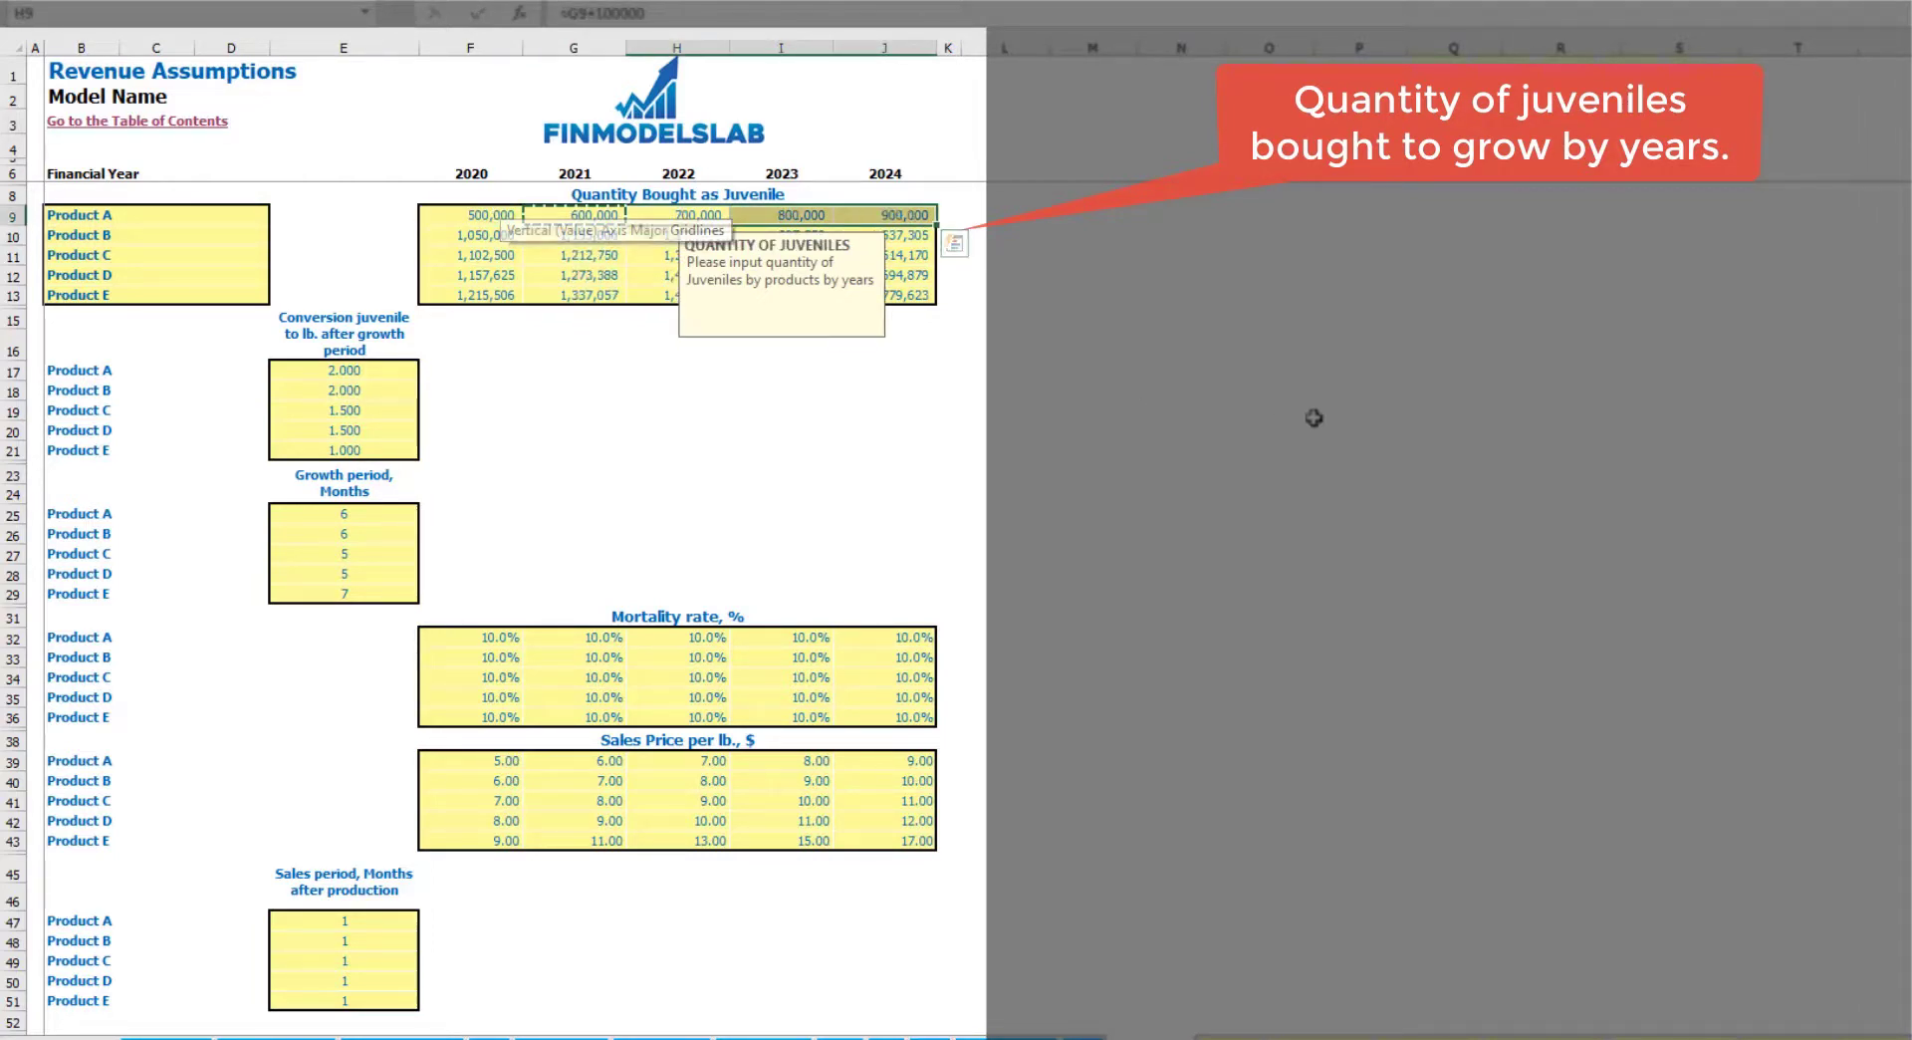
{"action": "key", "text": "ctrl+v"}
{"action": "left_click", "coordinate": [1281, 409]}
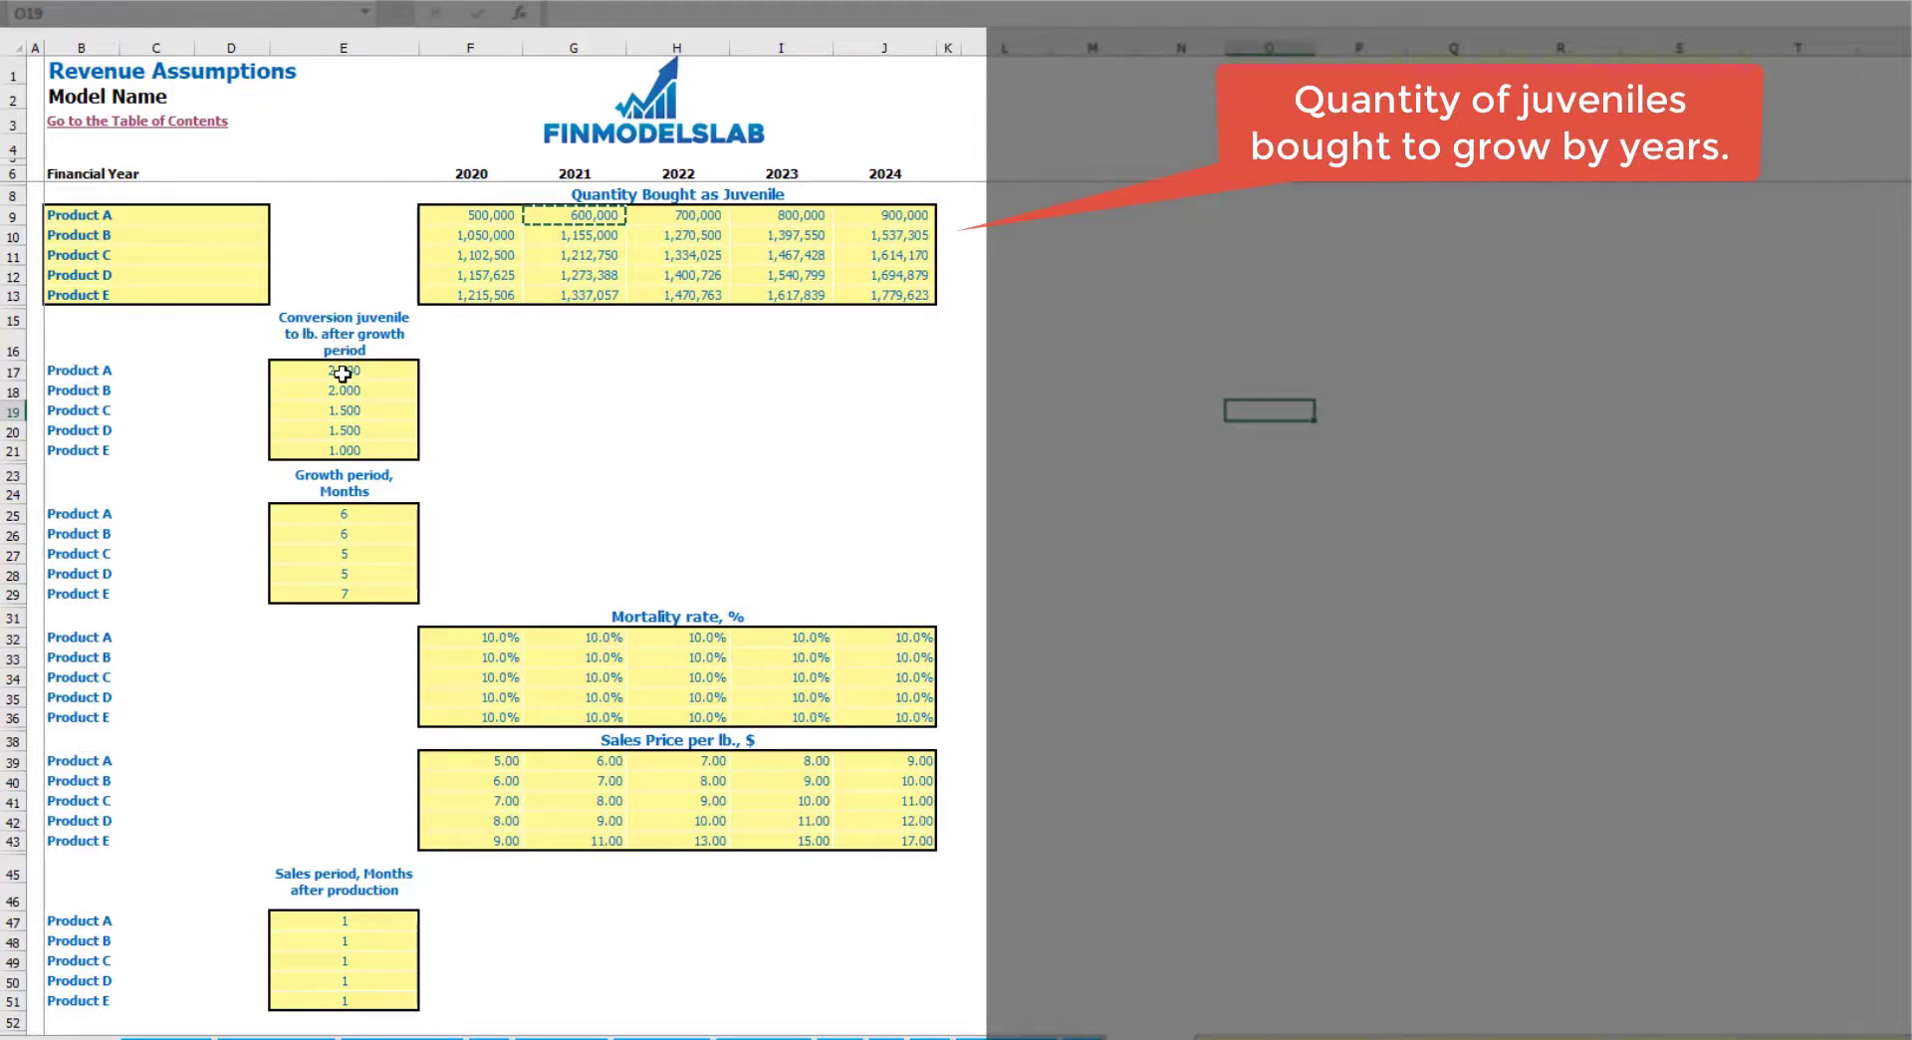
Inspect the juvenile-to-lb. conversion values for all products and the growth period of Product A.
{"action": "left_click_drag", "start_coordinate": [342, 374], "coordinate": [360, 435]}
{"action": "left_click", "coordinate": [558, 349]}
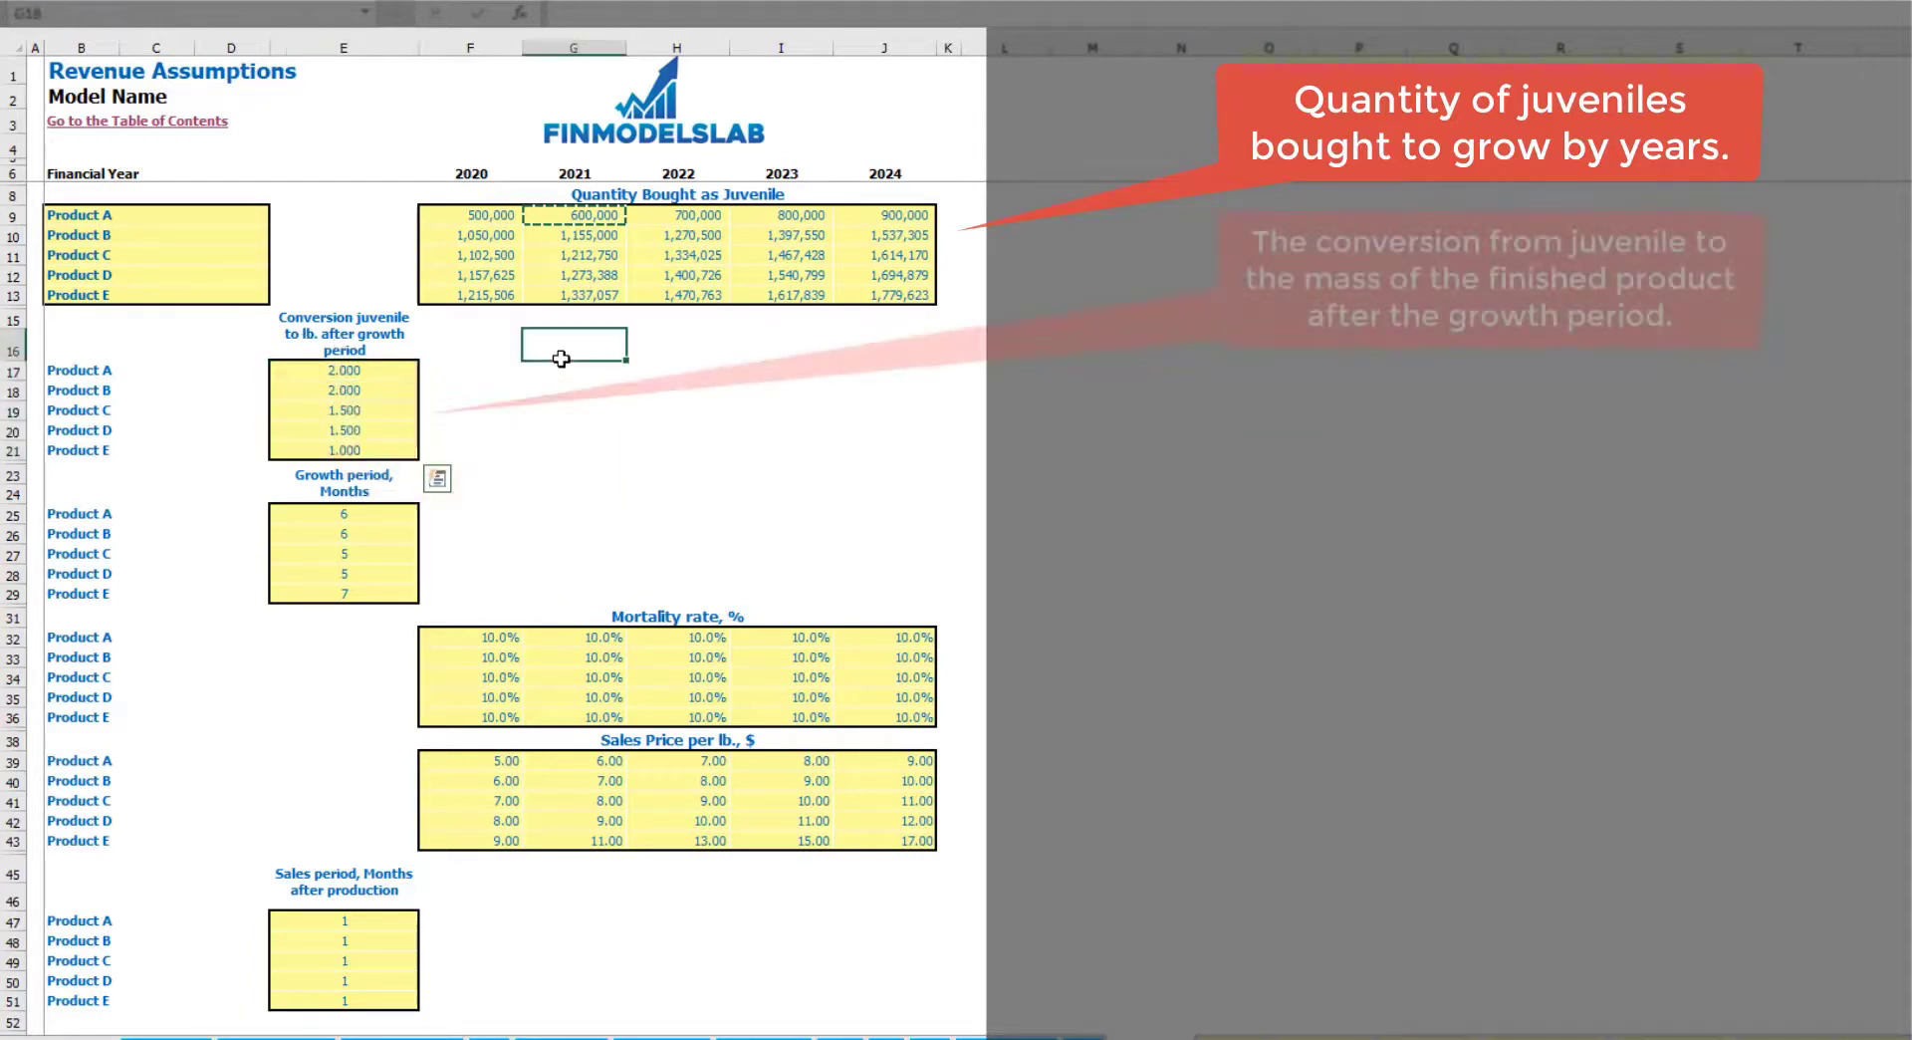
{"action": "left_click", "coordinate": [355, 371]}
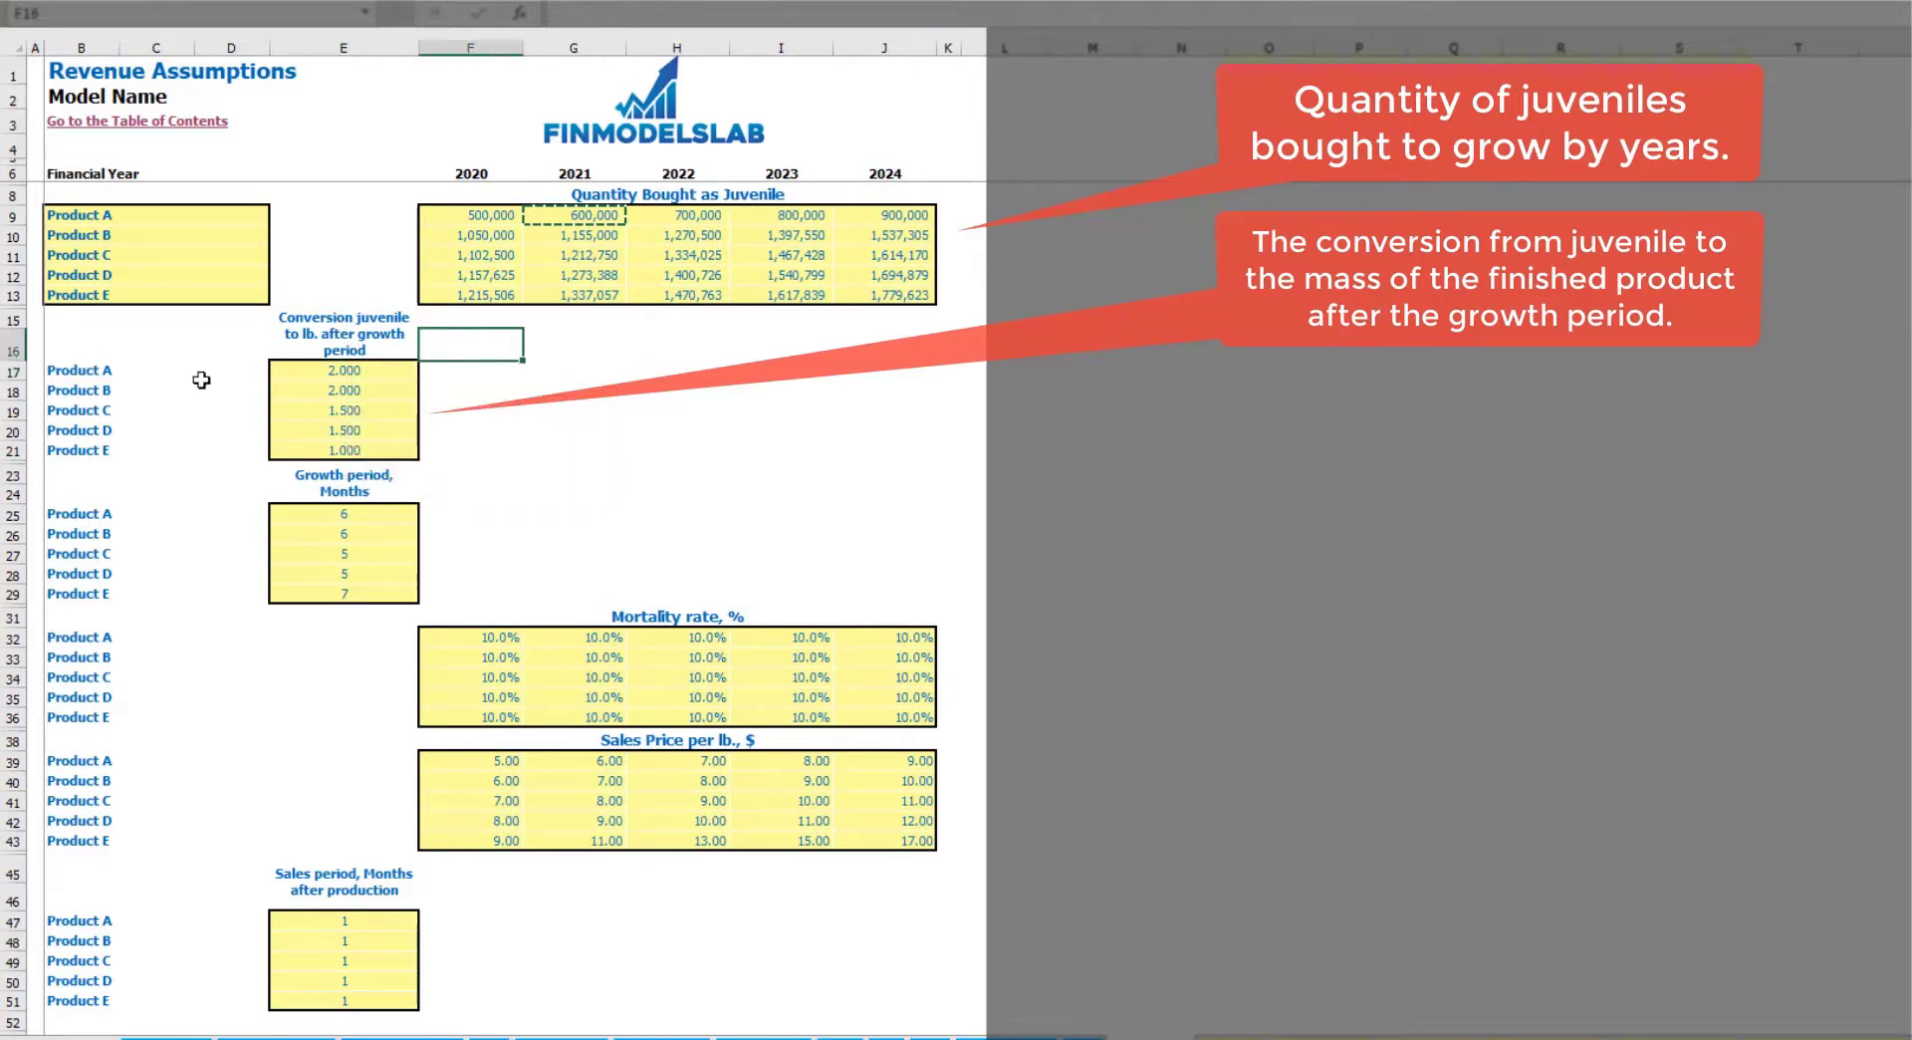
{"action": "left_click", "coordinate": [70, 374]}
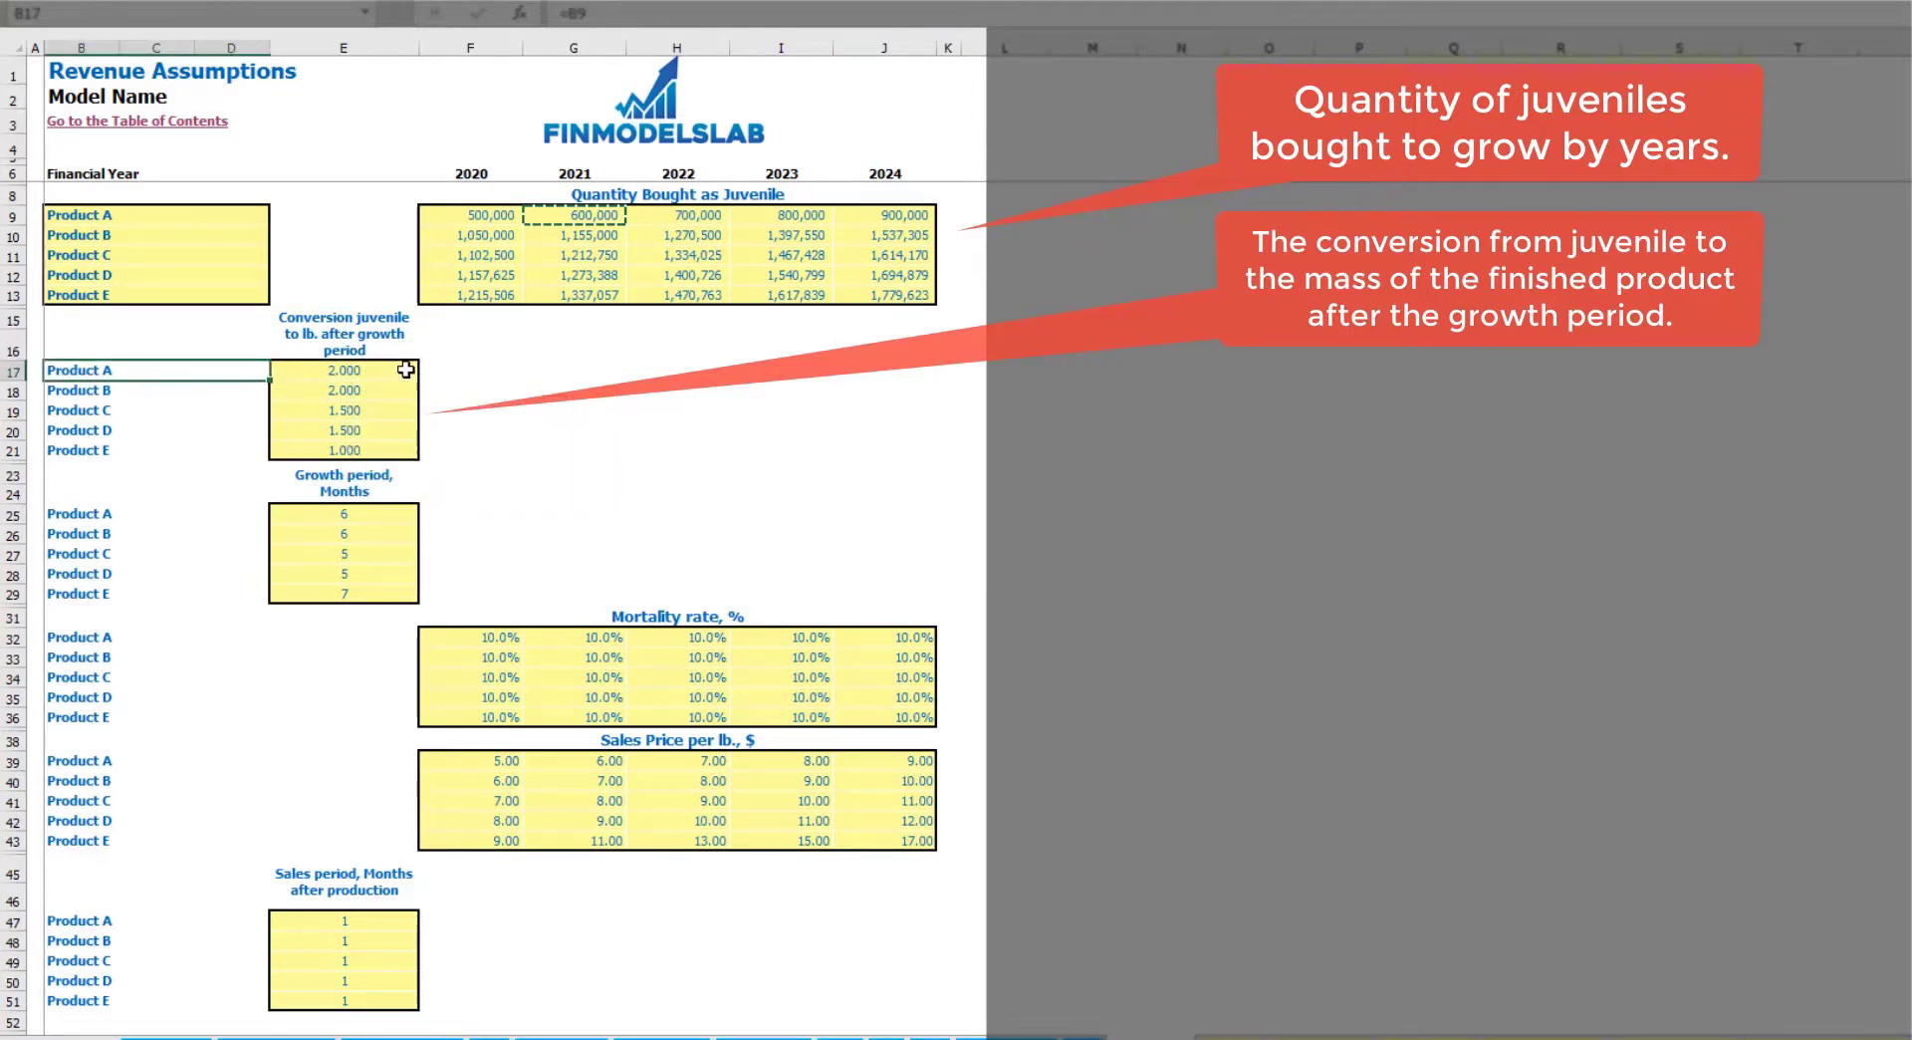
{"action": "left_click", "coordinate": [346, 516]}
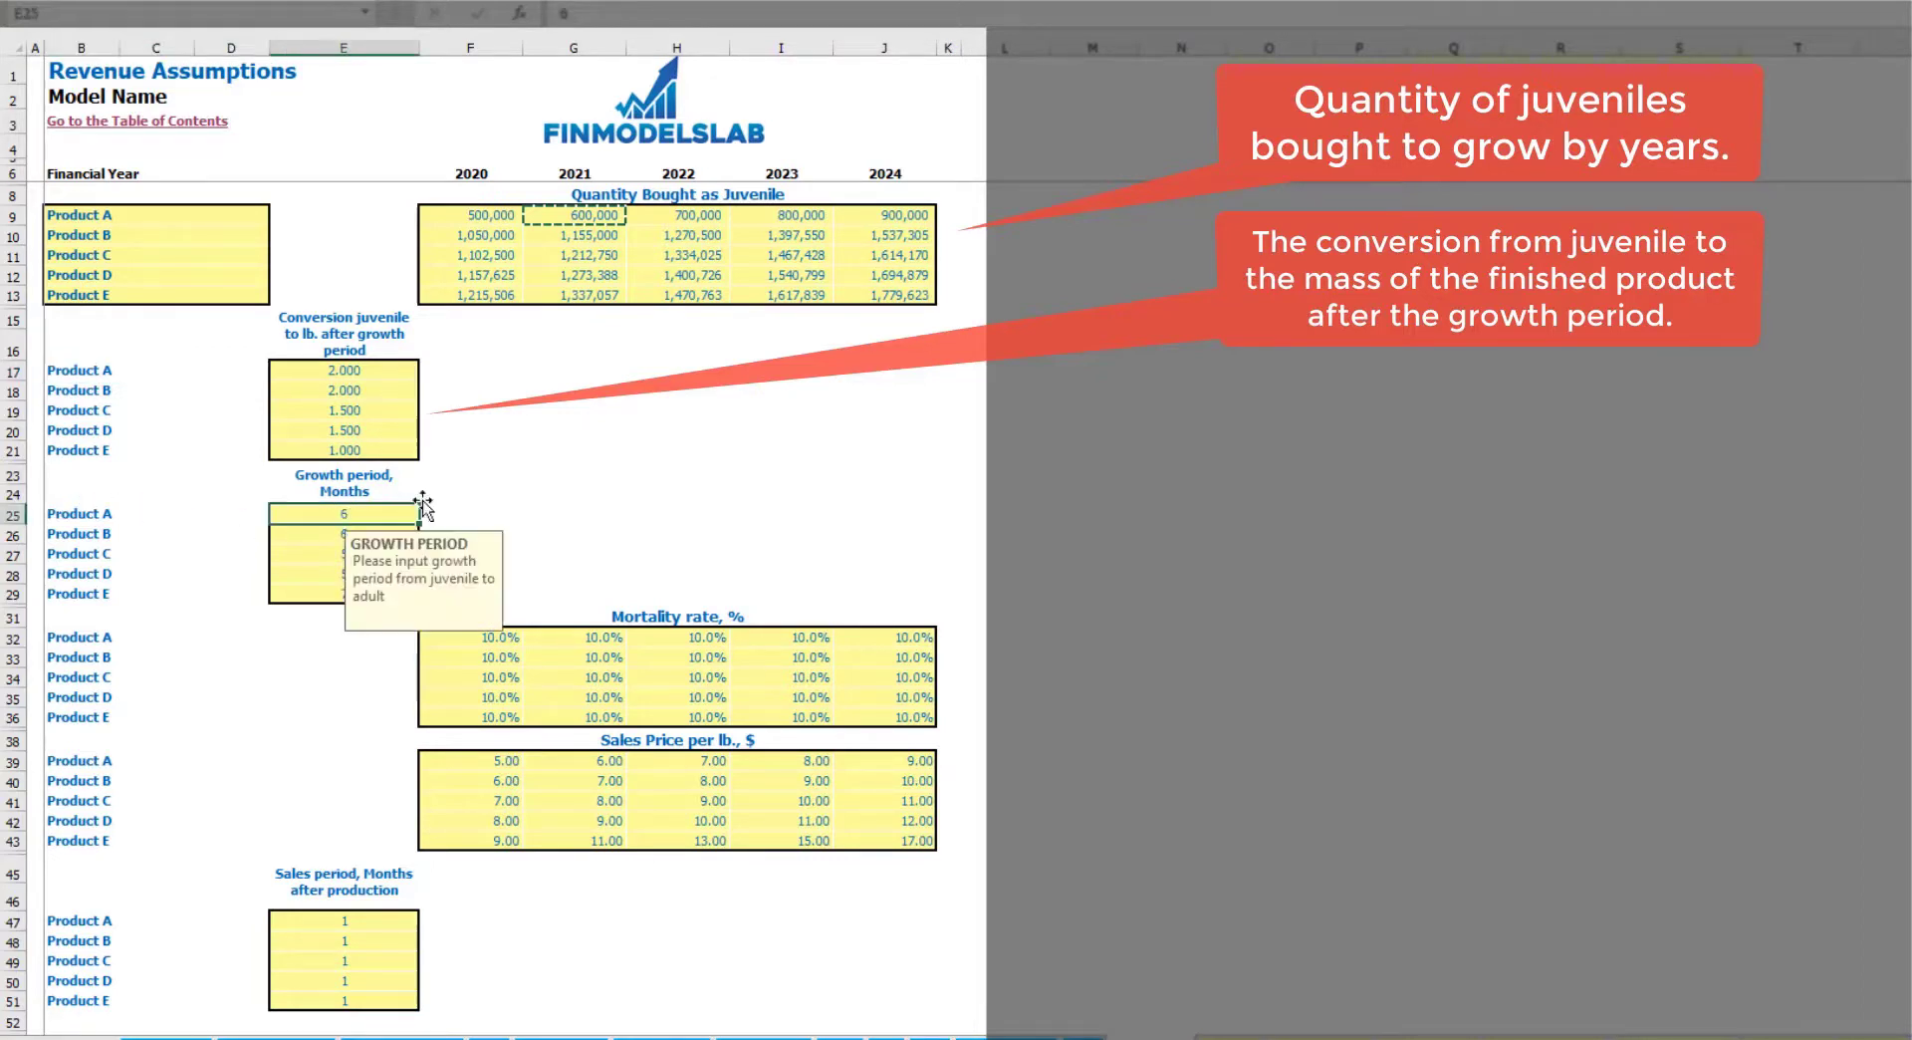
{"action": "left_click", "coordinate": [550, 426]}
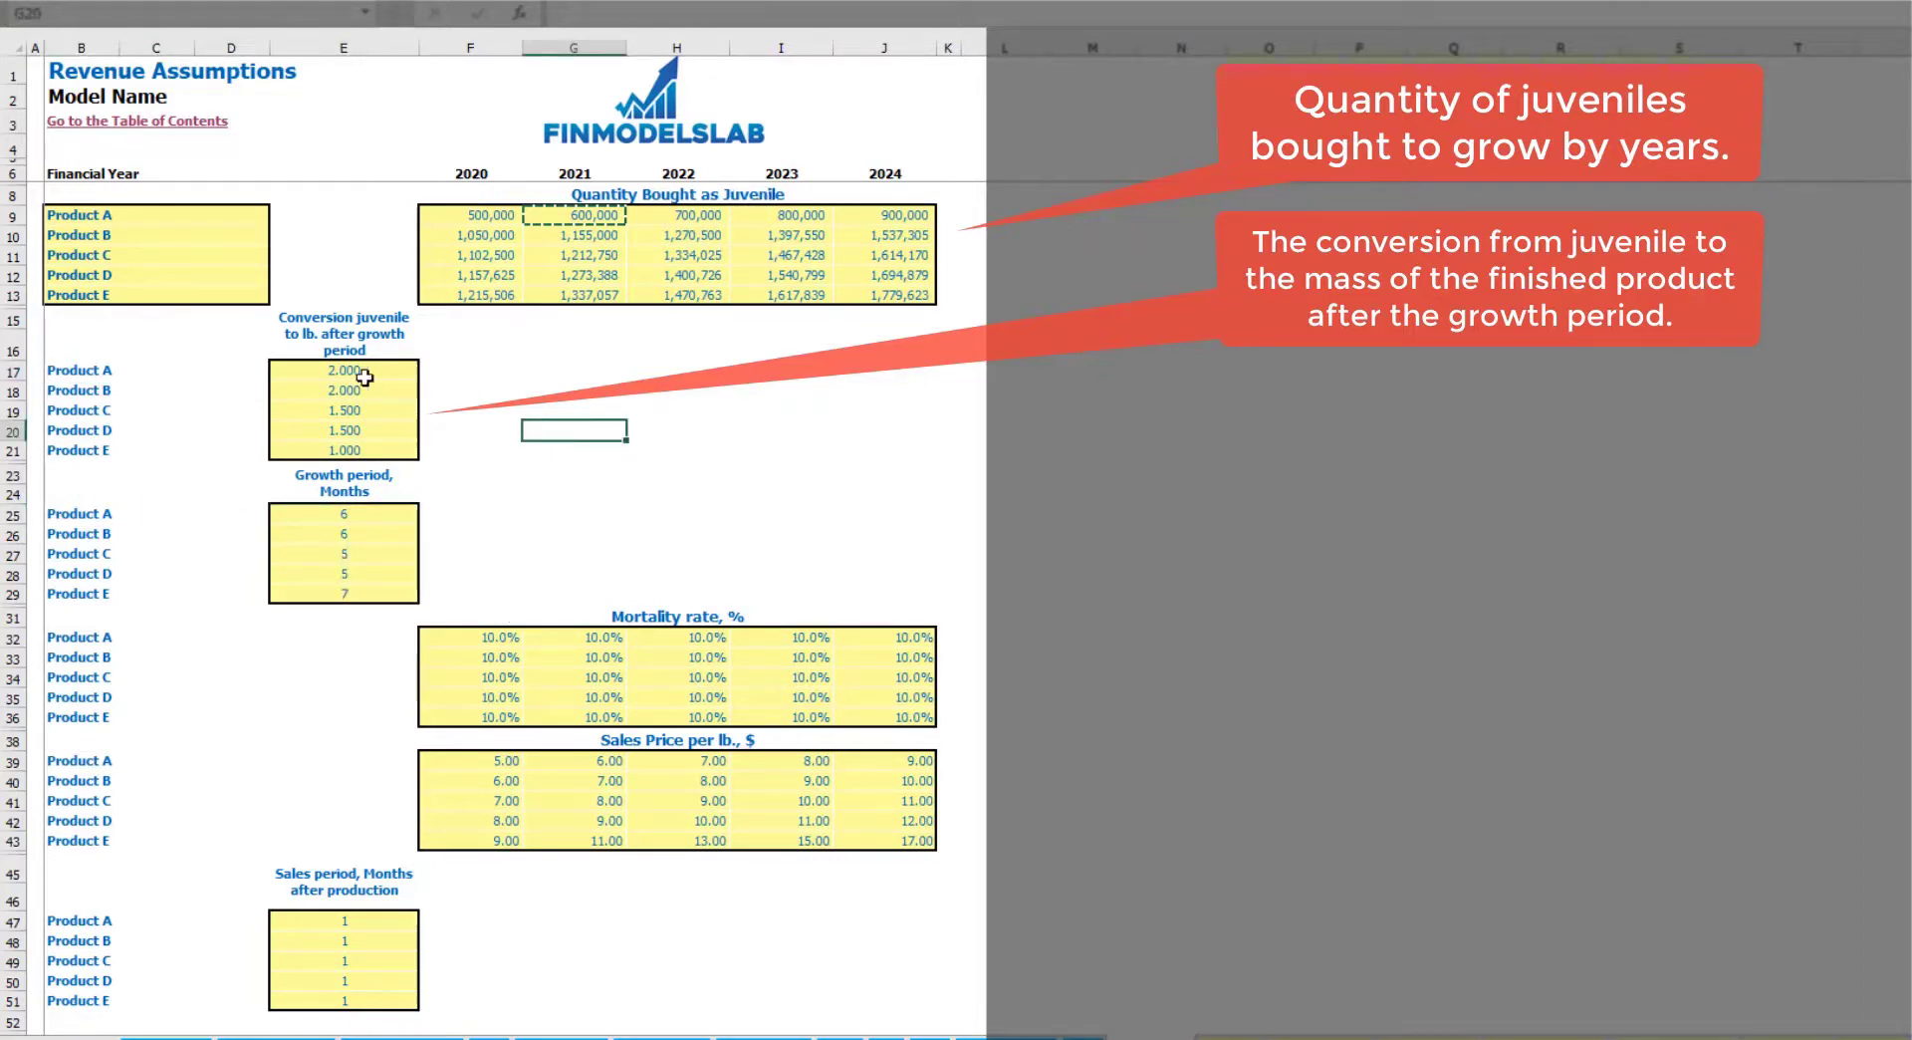
Set Product A's growth period to 3 months.
{"action": "left_click", "coordinate": [353, 516]}
{"action": "type", "text": "3"}
{"action": "key", "text": "ctrl+Return"}
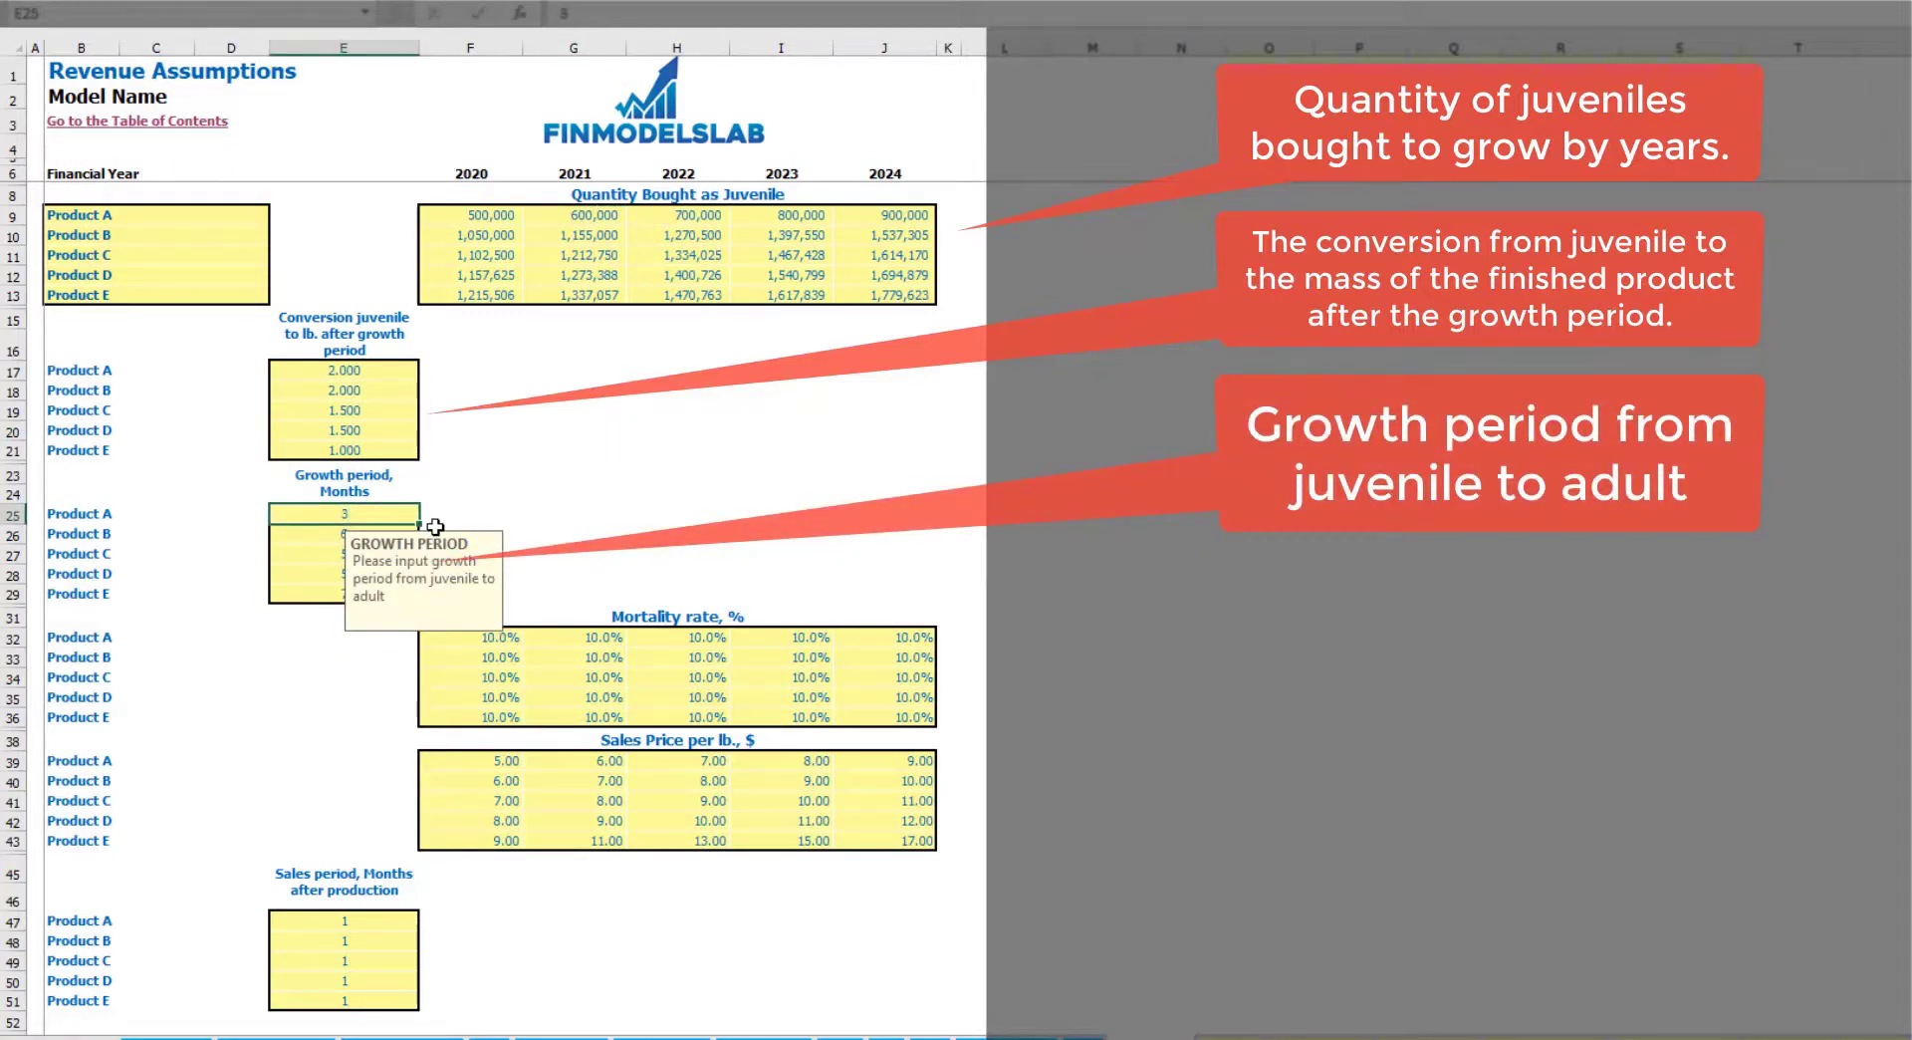
Set Product A's mortality rate to 5%, 4%, 4.5%, 3% and 2% for 2020 through 2024.
{"action": "left_click", "coordinate": [616, 430]}
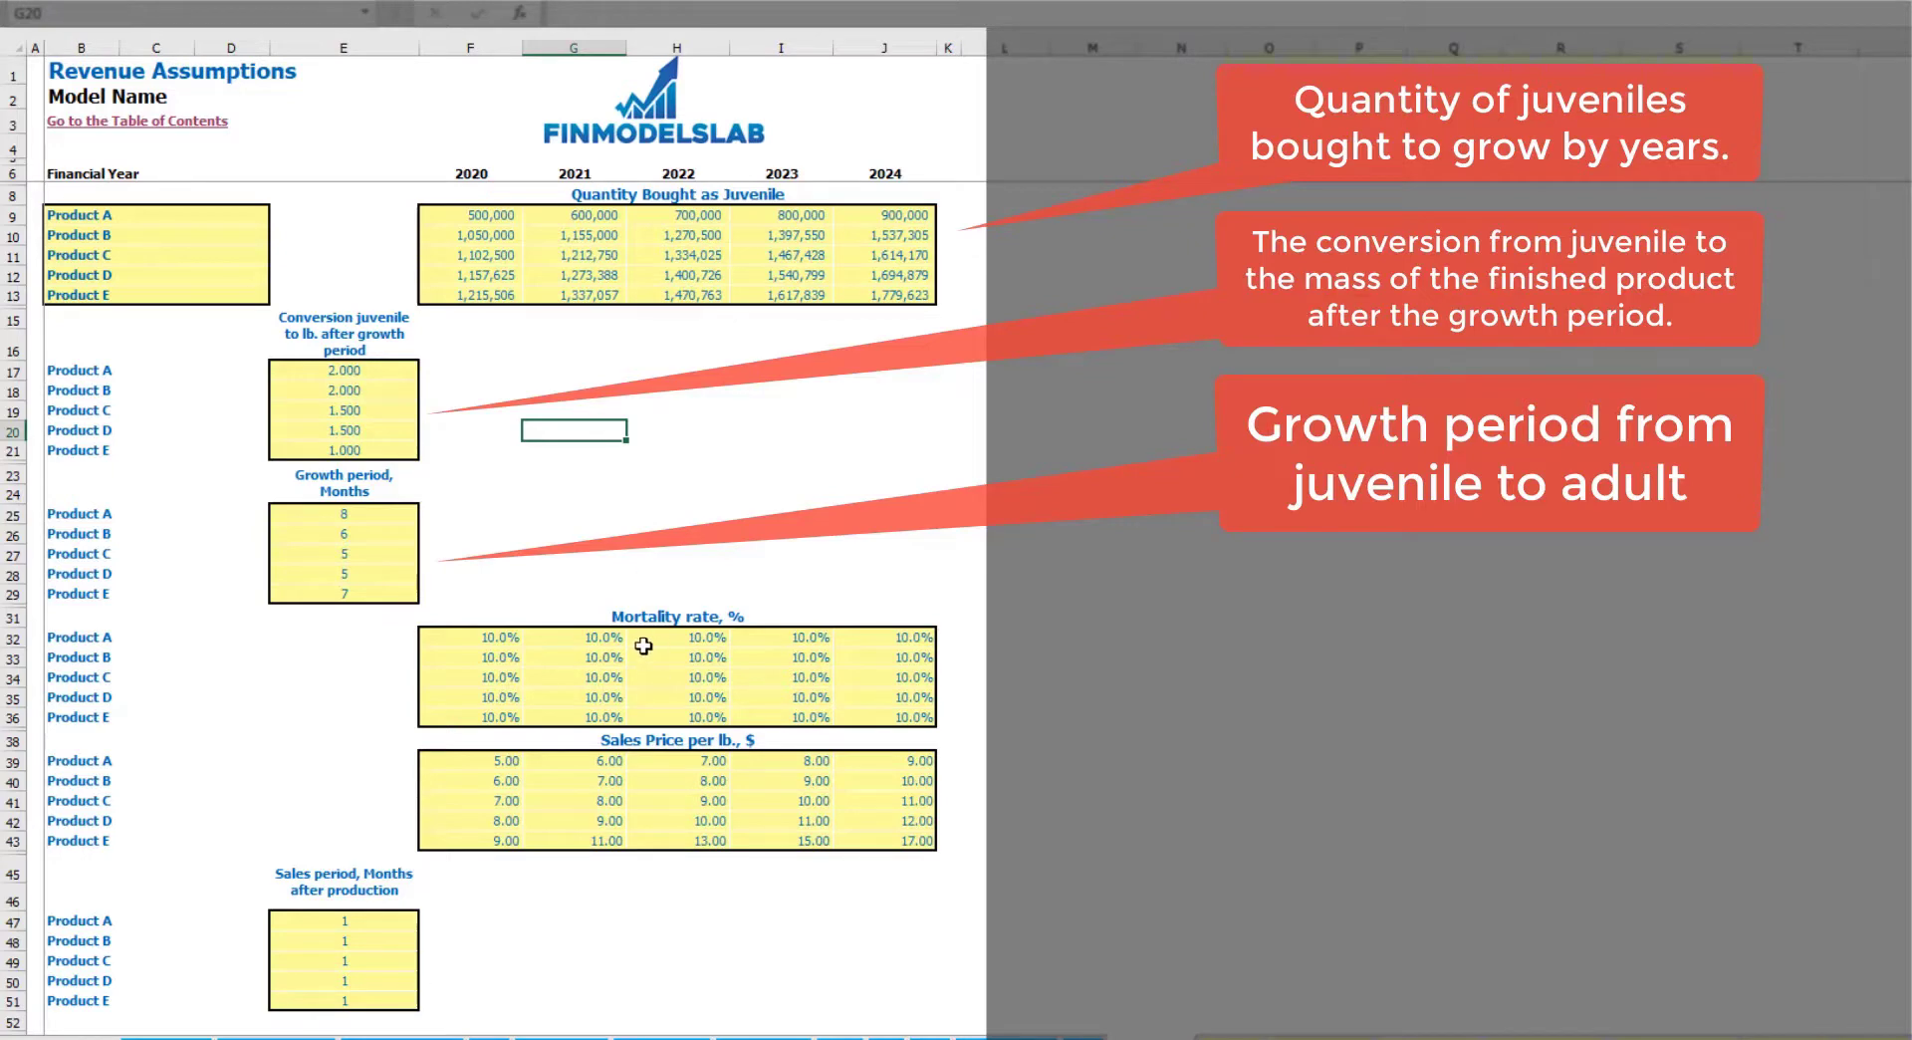
{"action": "left_click", "coordinate": [501, 638]}
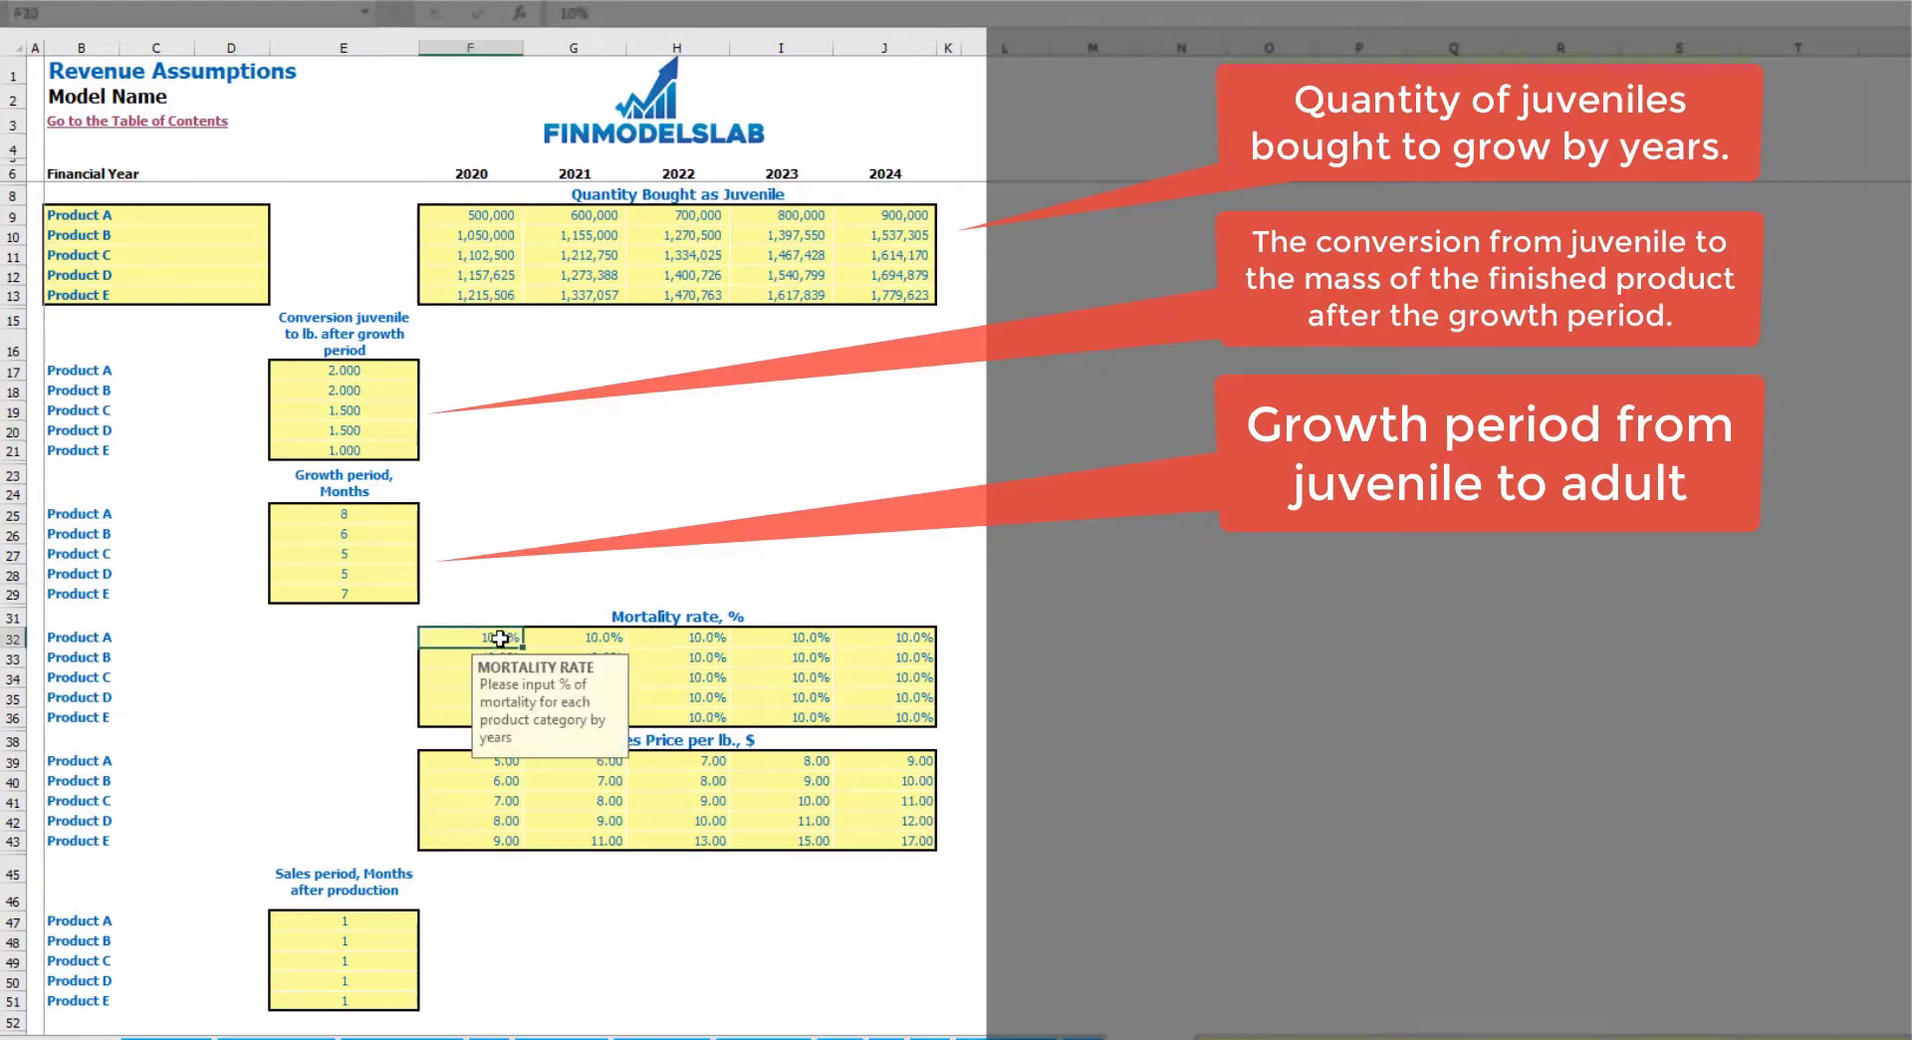
{"action": "type", "text": "5%"}
{"action": "key", "text": "Tab"}
{"action": "type", "text": "4%"}
{"action": "key", "text": "Tab"}
{"action": "type", "text": "4.5%"}
{"action": "key", "text": "Tab"}
{"action": "type", "text": "3%"}
{"action": "key", "text": "Tab"}
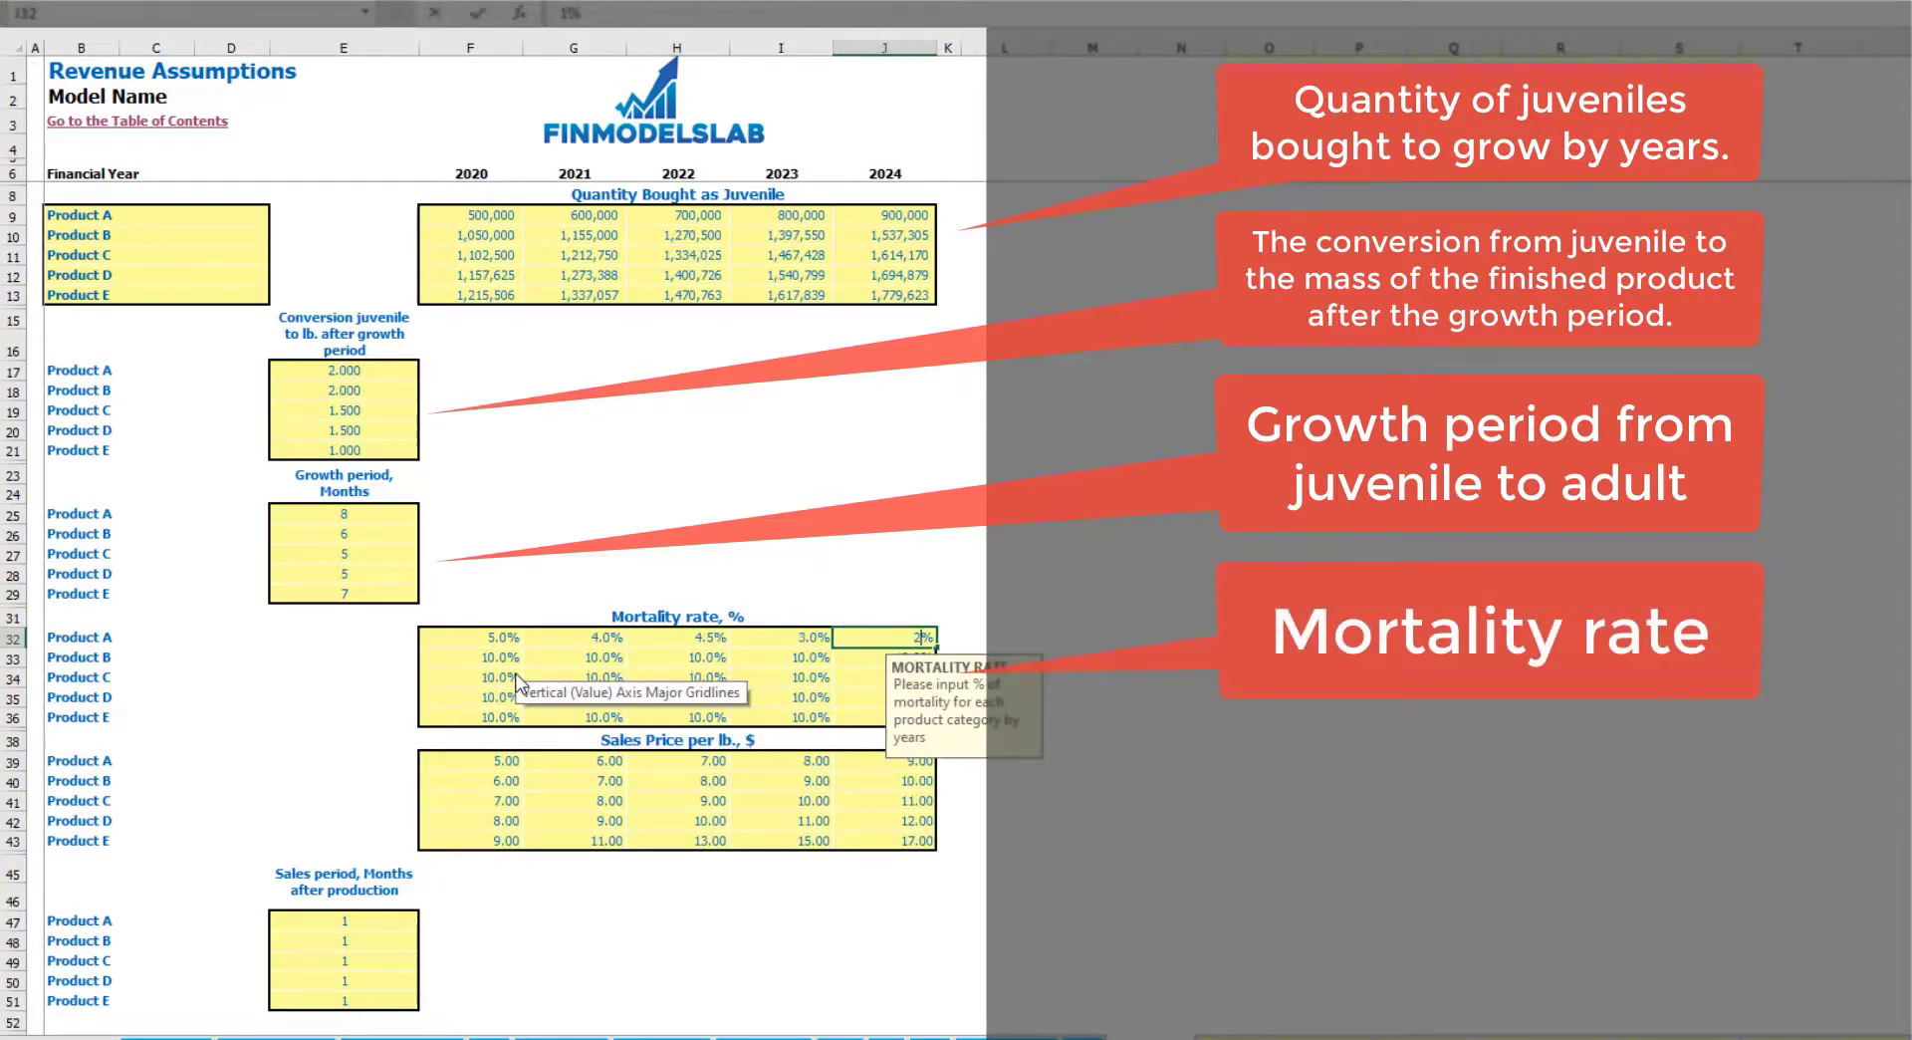
{"action": "left_click_drag", "start_coordinate": [50, 635], "coordinate": [60, 713]}
{"action": "left_click", "coordinate": [1039, 594]}
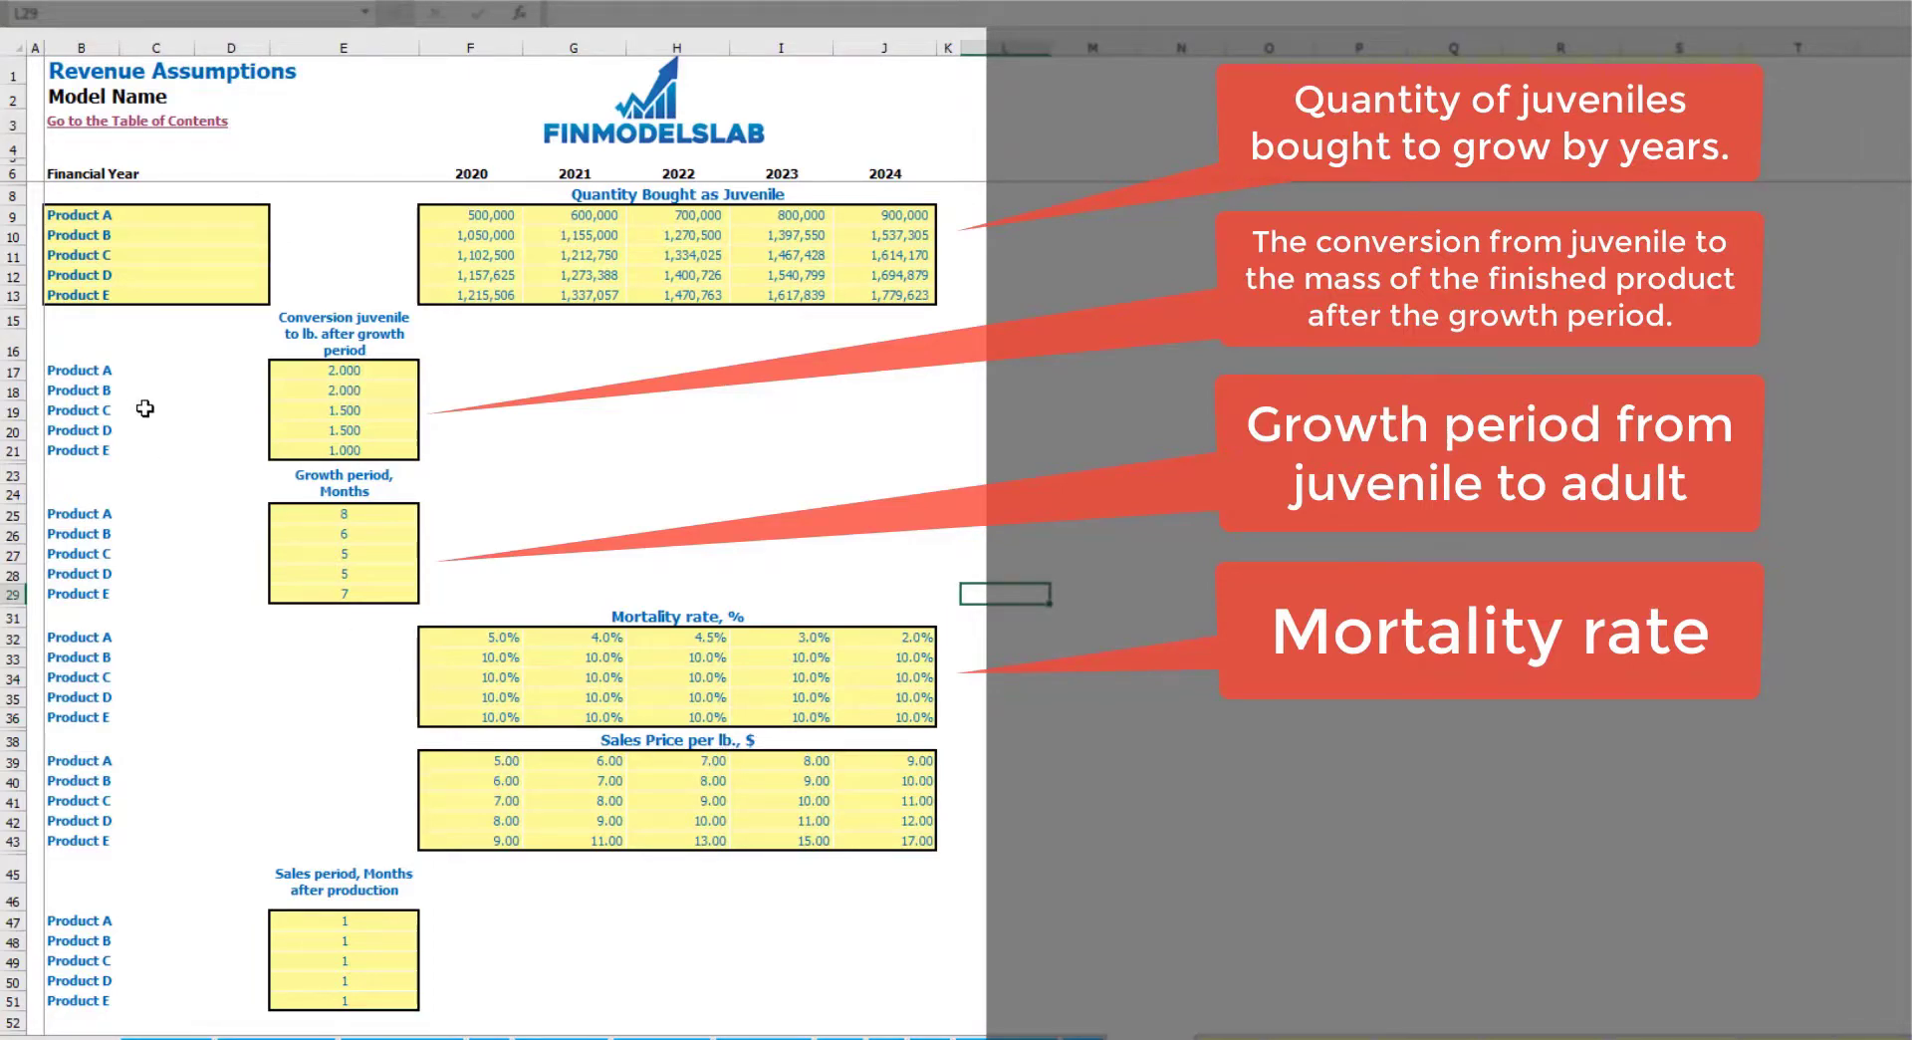
Set Product A's sales price per lb. to 10 for 2020 and to the 2020 price plus 2 for 2021.
{"action": "left_click", "coordinate": [496, 762]}
{"action": "type", "text": "10"}
{"action": "key", "text": "Return"}
{"action": "key", "text": "Up"}
{"action": "key", "text": "Right"}
{"action": "type", "text": "="}
{"action": "key", "text": "Left"}
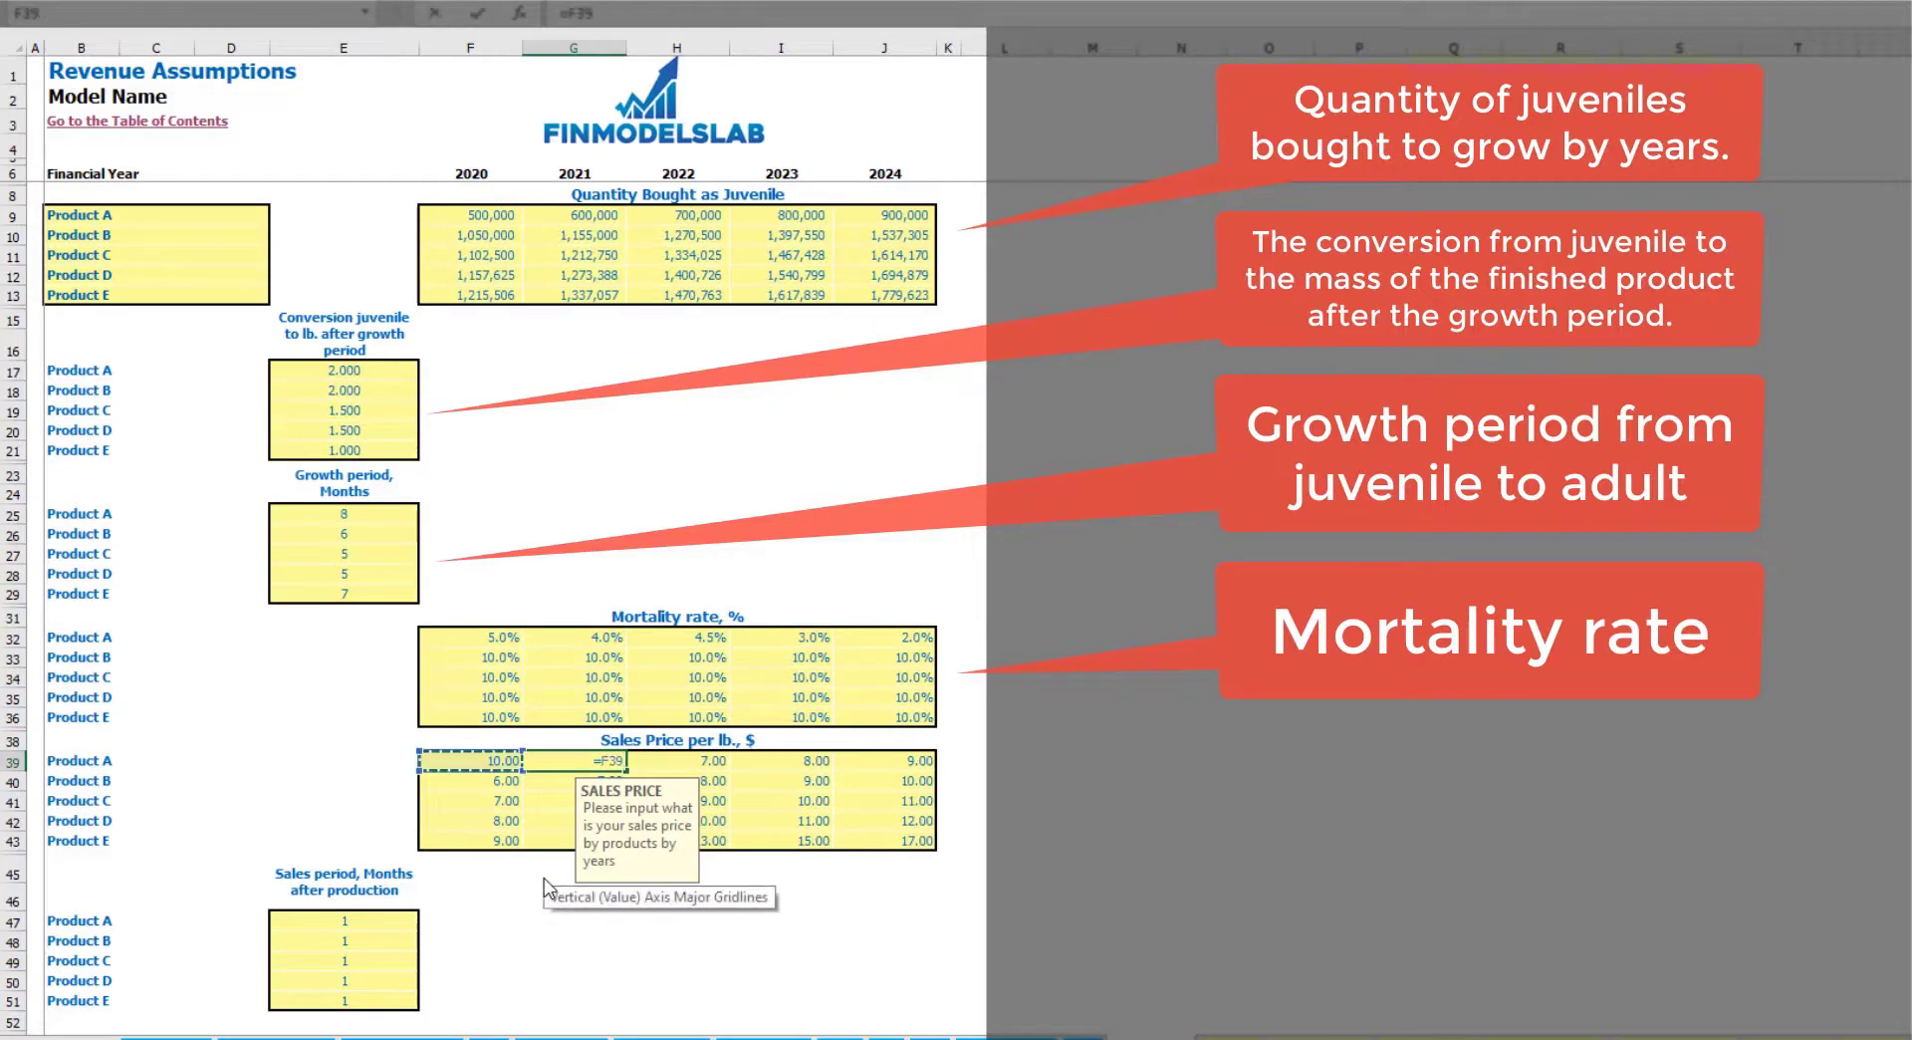
{"action": "type", "text": "+2"}
{"action": "key", "text": "Return"}
Copy Product A's 2021 sales price formula to 2022, 2023 and 2024.
{"action": "key", "text": "Up"}
{"action": "key", "text": "ctrl+c"}
{"action": "key", "text": "Right"}
{"action": "key", "text": "shift+Right"}
{"action": "key", "text": "shift+Right"}
{"action": "key", "text": "ctrl+v"}
{"action": "left_click", "coordinate": [1180, 594]}
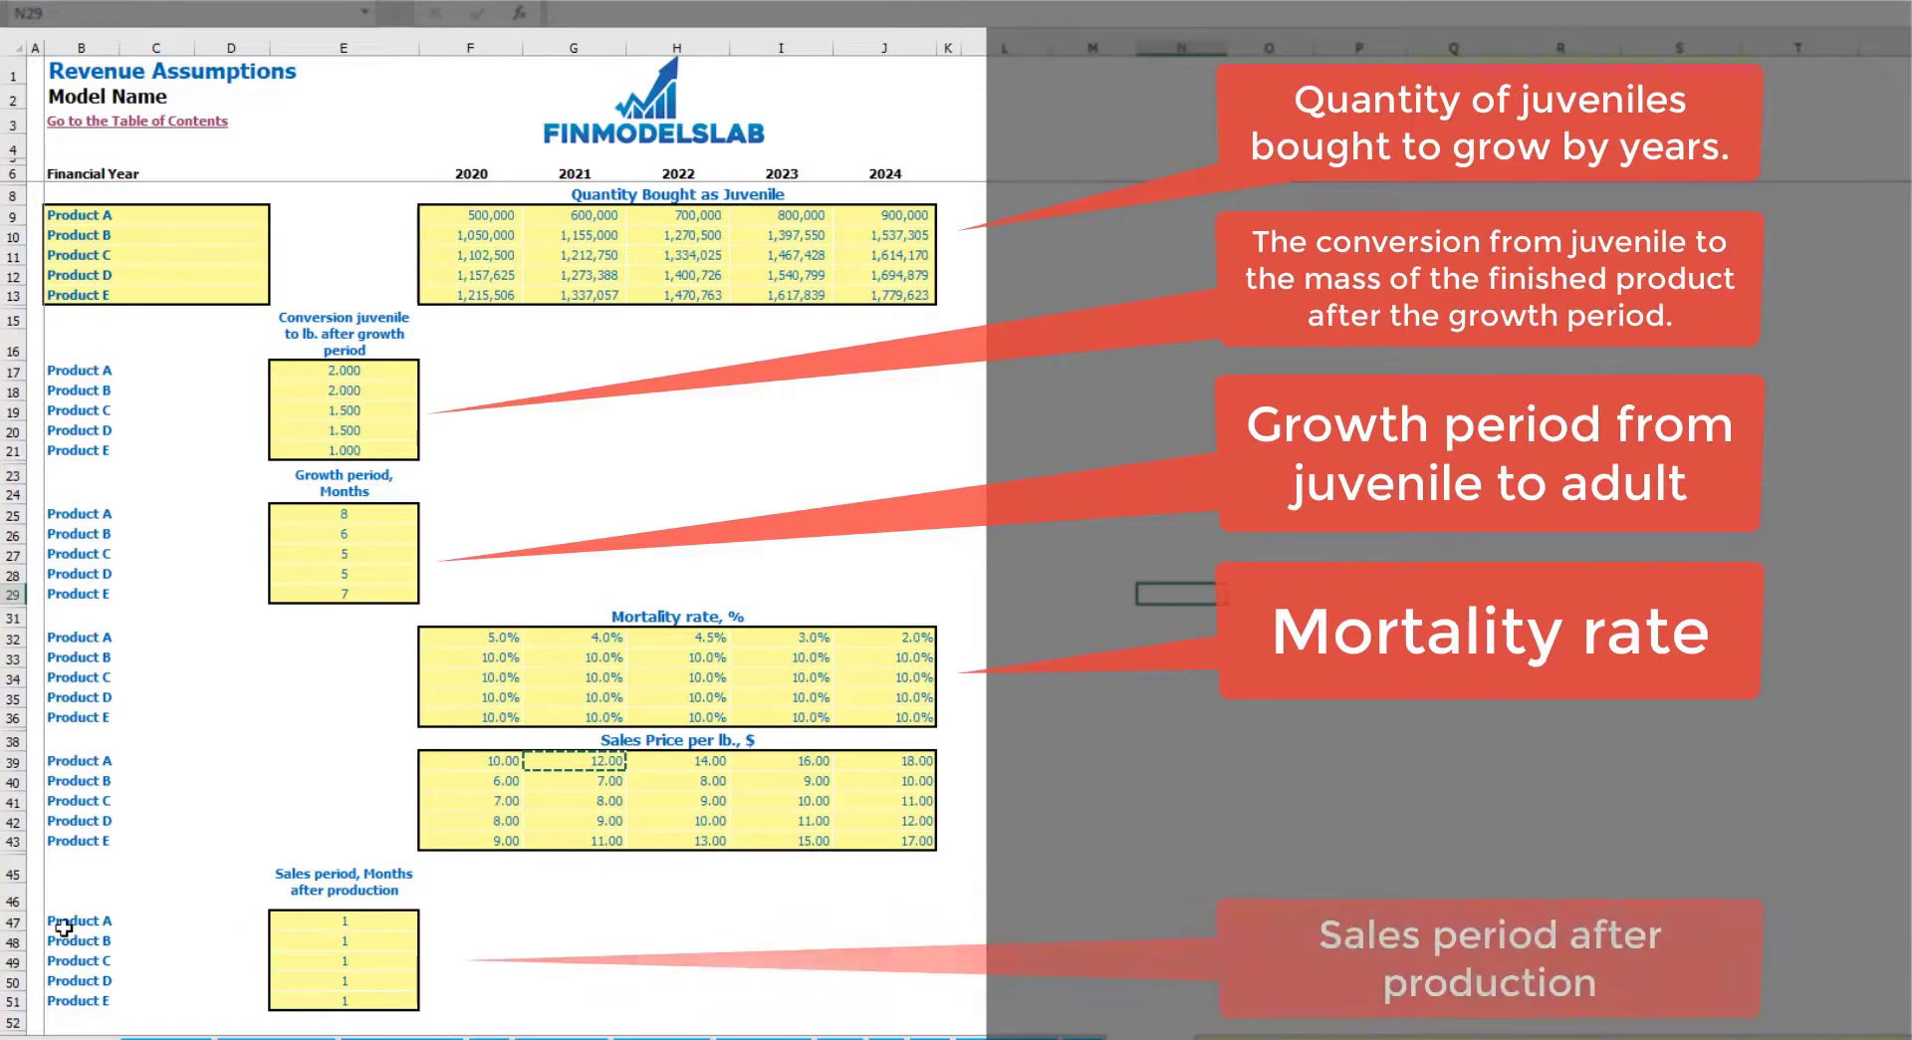
Try a sales period after production of 2 months for Product A and restore it to 1 month.
{"action": "left_click", "coordinate": [305, 926]}
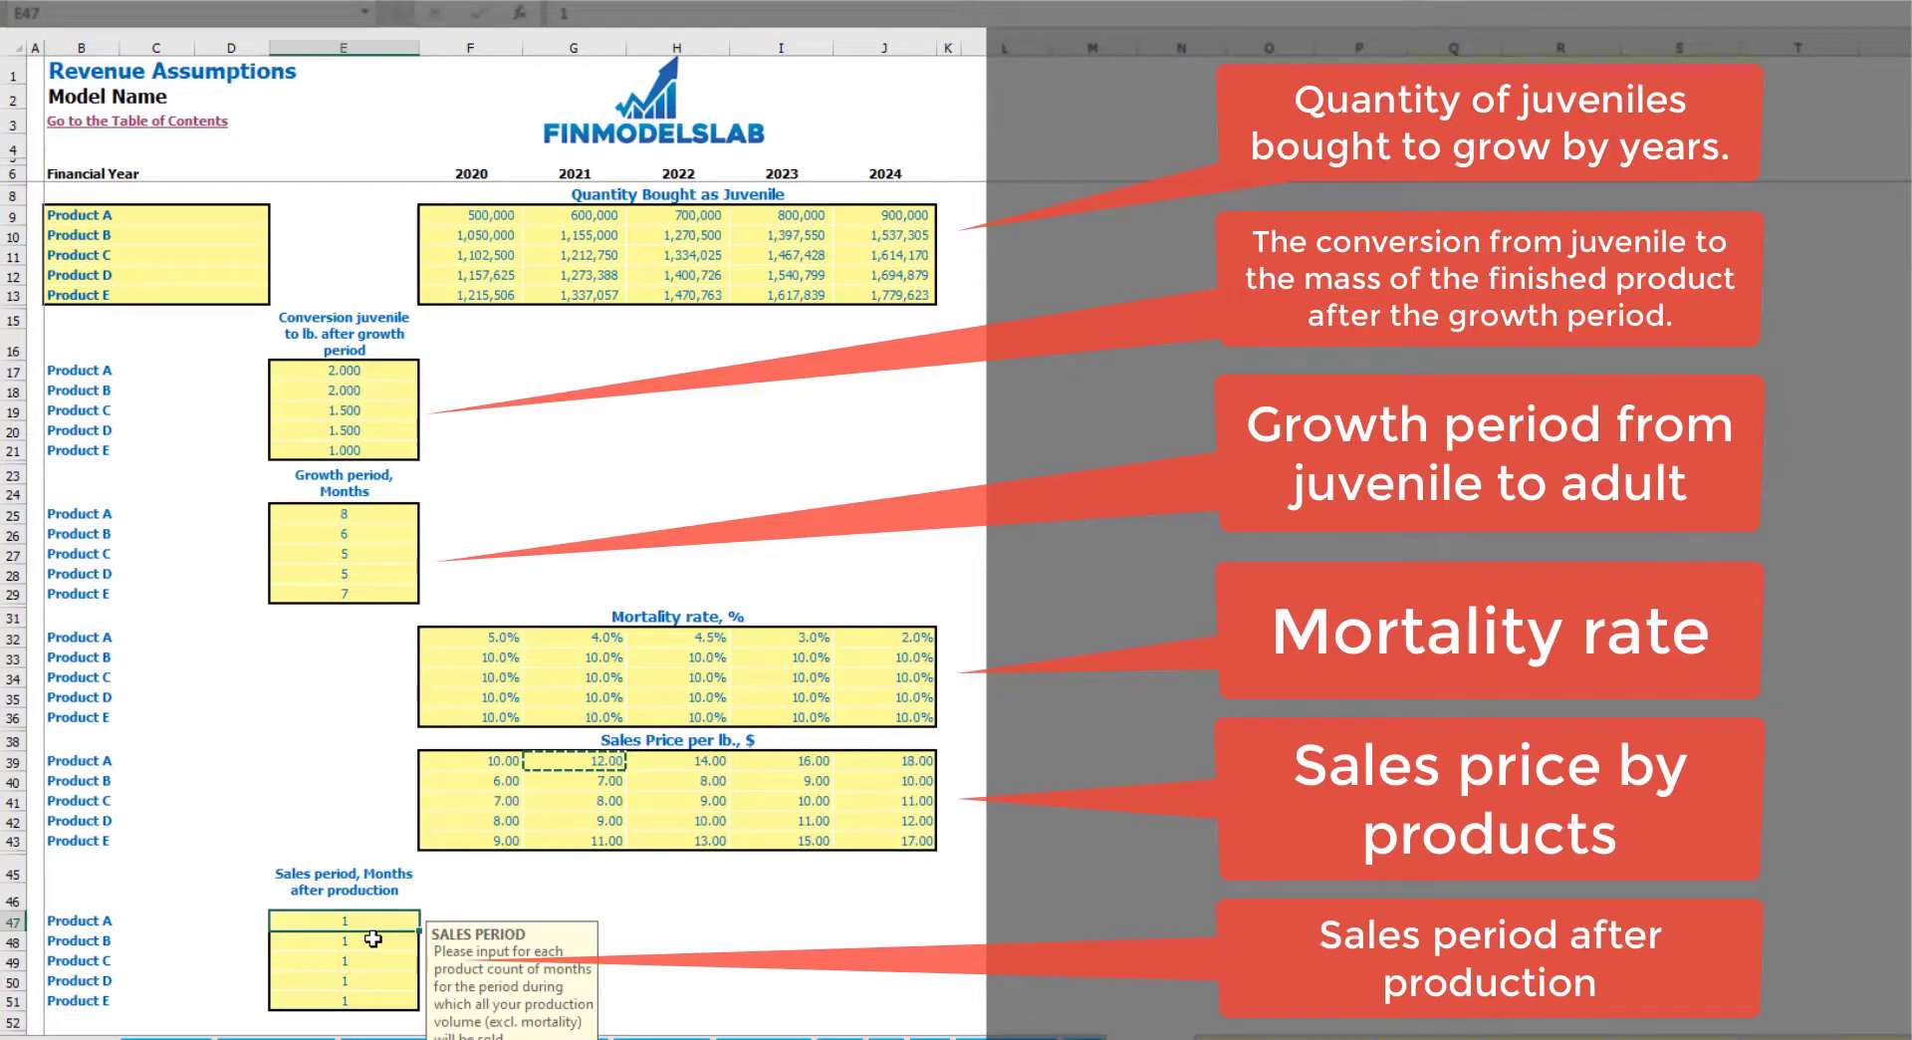
{"action": "type", "text": "2"}
{"action": "key", "text": "Return"}
{"action": "left_click", "coordinate": [363, 923]}
{"action": "left_click", "coordinate": [534, 888]}
{"action": "left_click", "coordinate": [405, 926]}
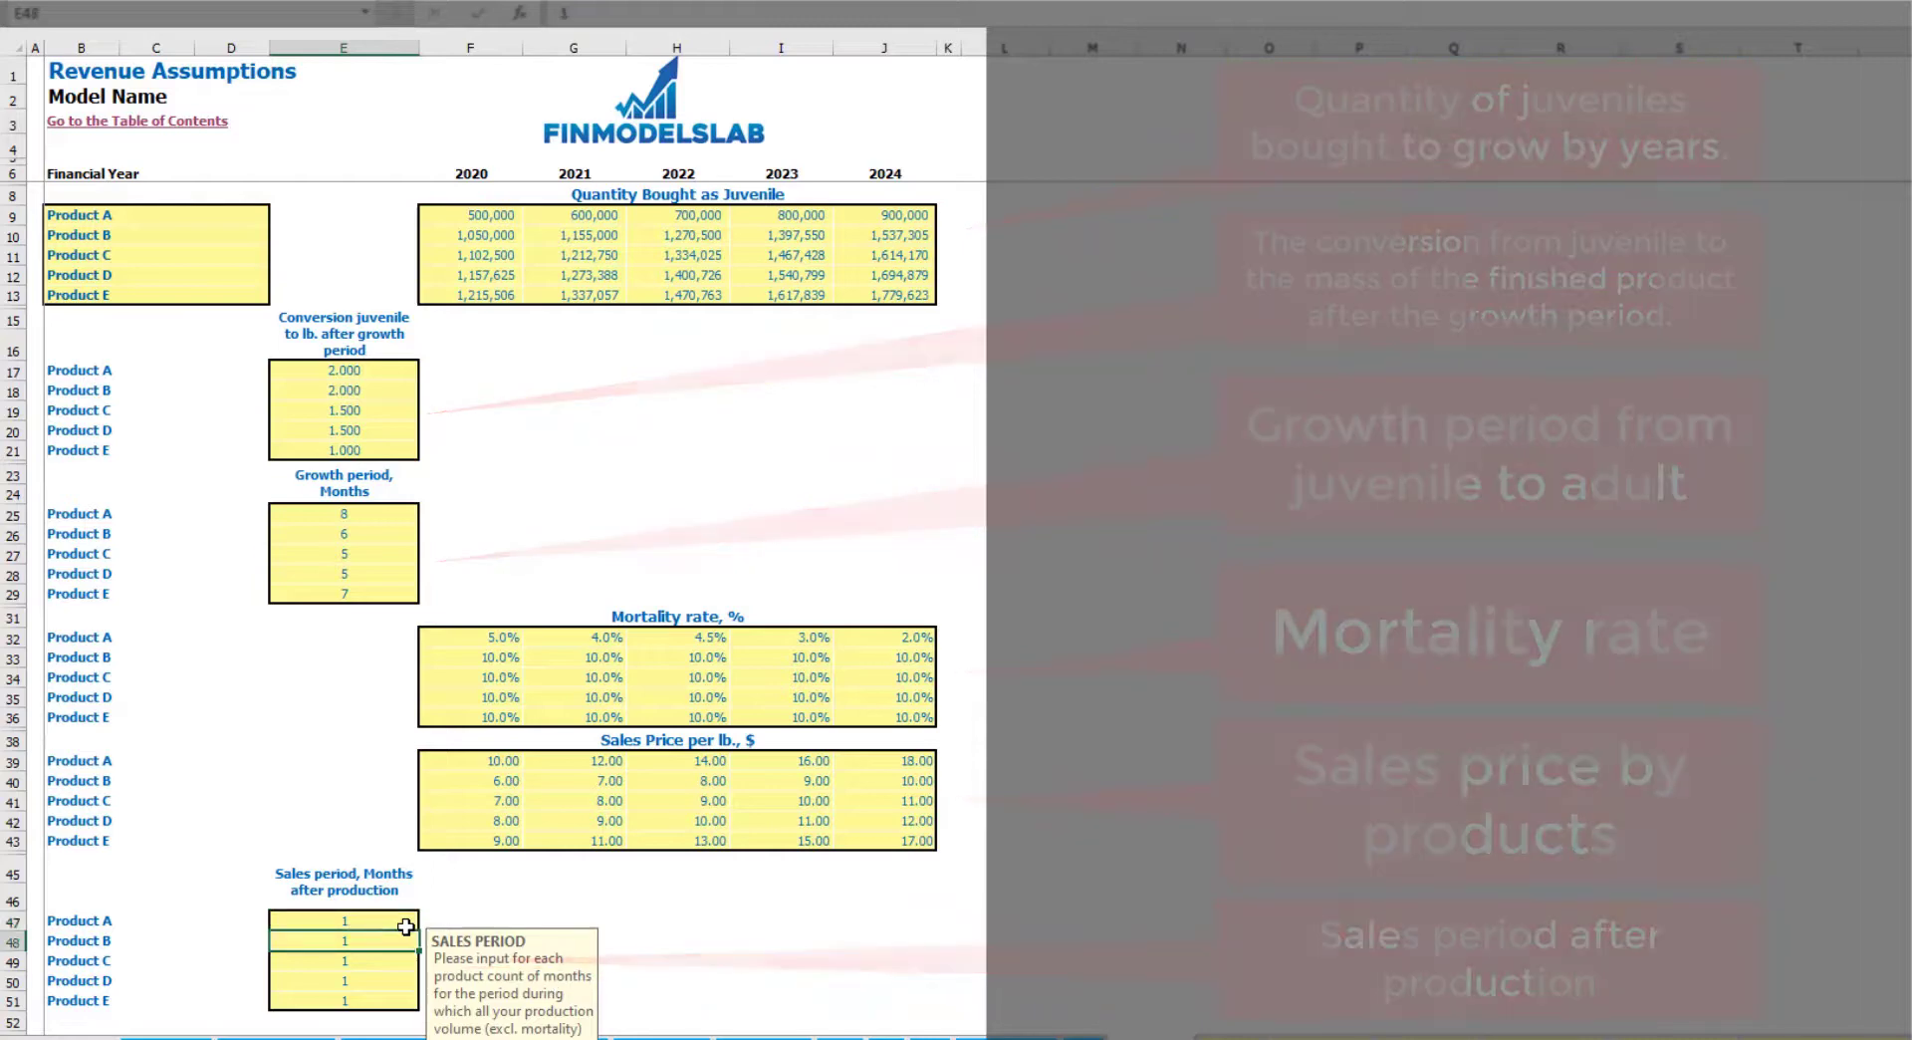
{"action": "type", "text": "1"}
{"action": "left_click", "coordinate": [495, 896]}
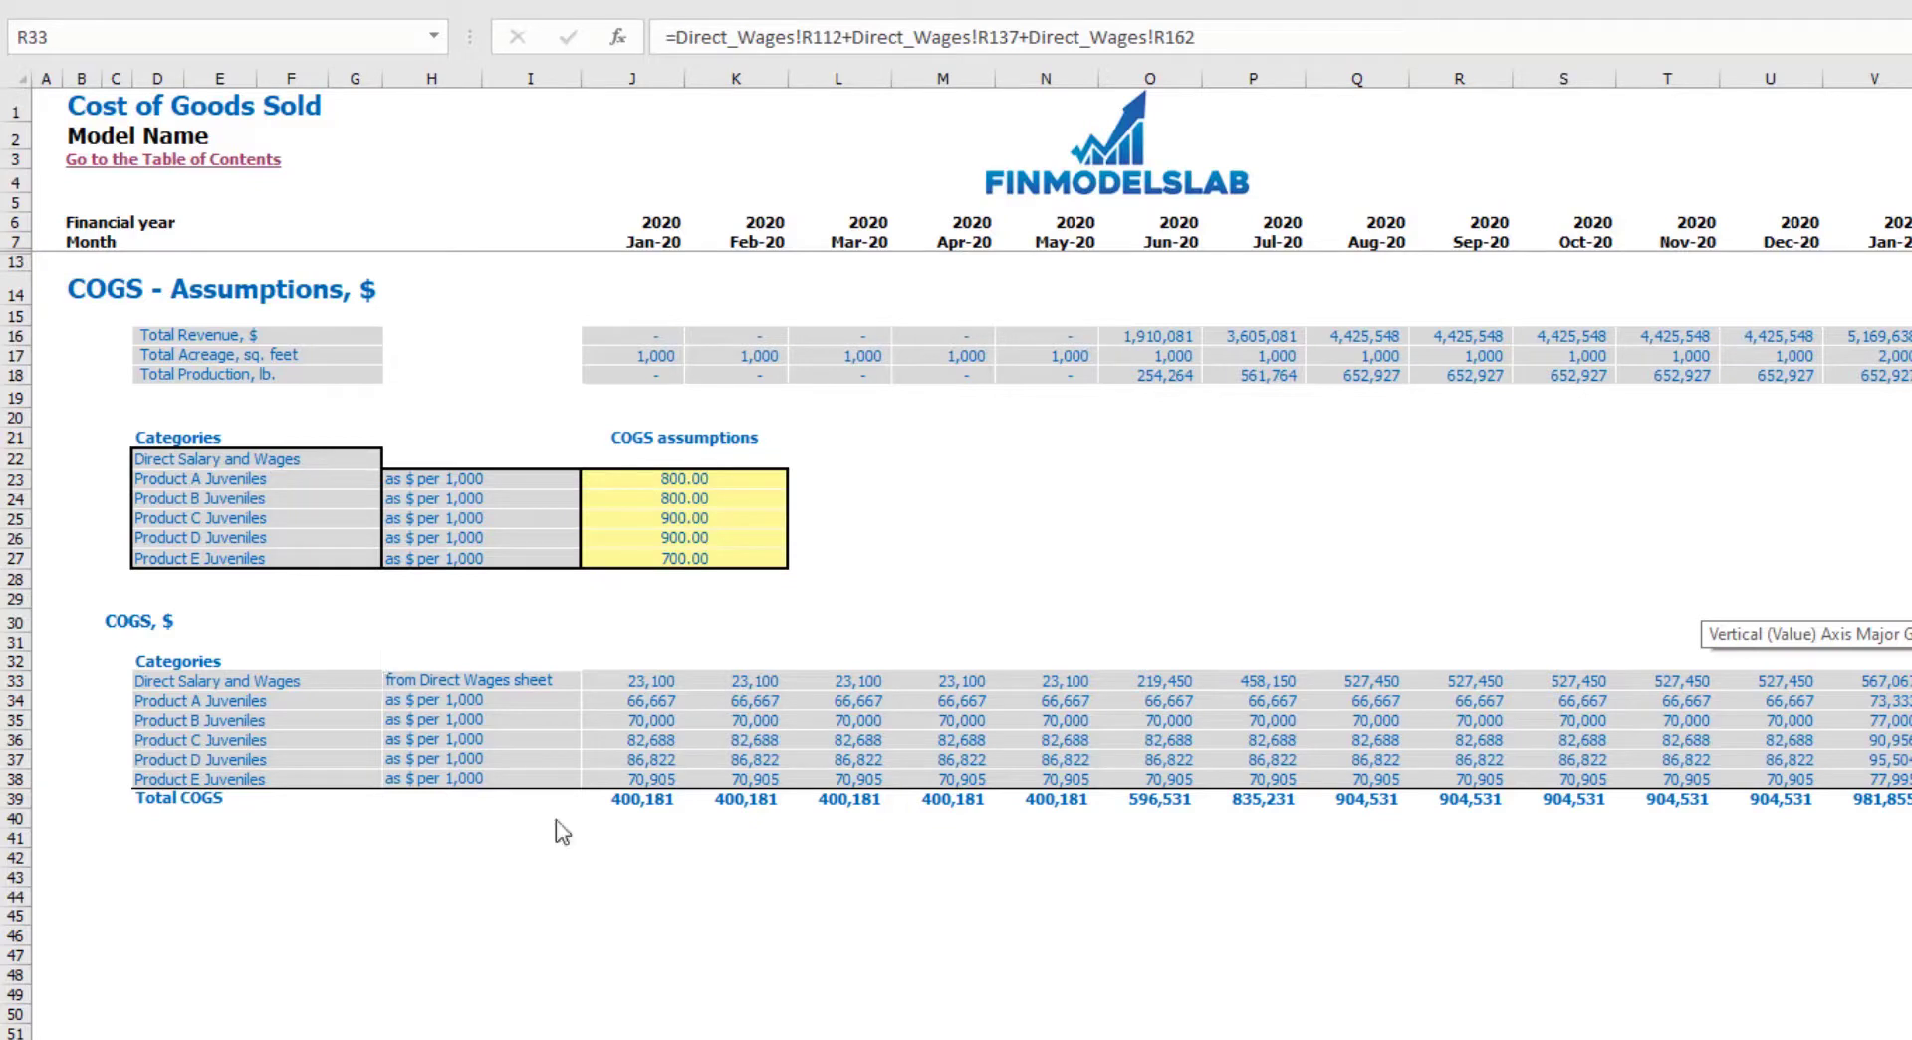
Inspect the monthly Direct Salary and Wages formulas in the COGS table on the Cost of Goods Sold sheet.
{"action": "key", "text": "F2"}
{"action": "key", "text": "Escape"}
{"action": "key", "text": "Left"}
{"action": "key", "text": "Left"}
{"action": "key", "text": "Left"}
{"action": "key", "text": "Left"}
{"action": "key", "text": "Left"}
{"action": "key", "text": "Left"}
{"action": "key", "text": "Left"}
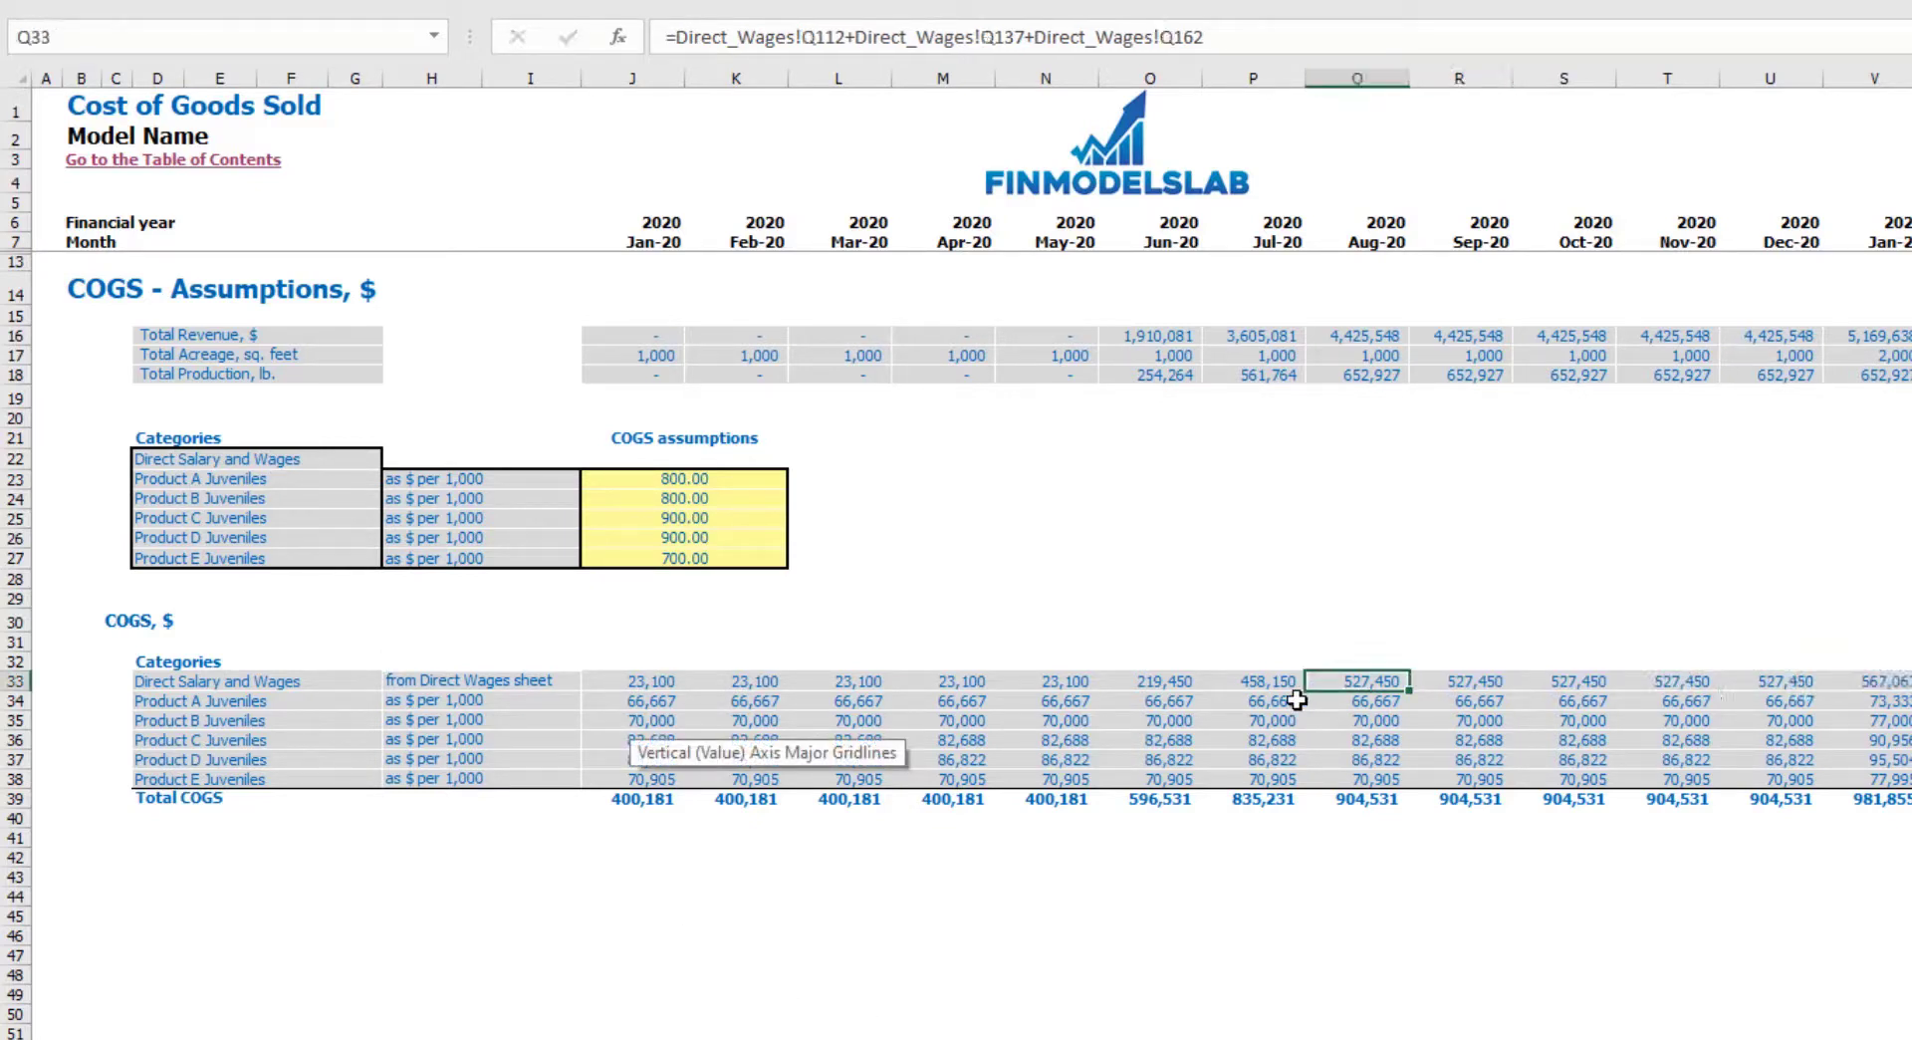
{"action": "key", "text": "Left"}
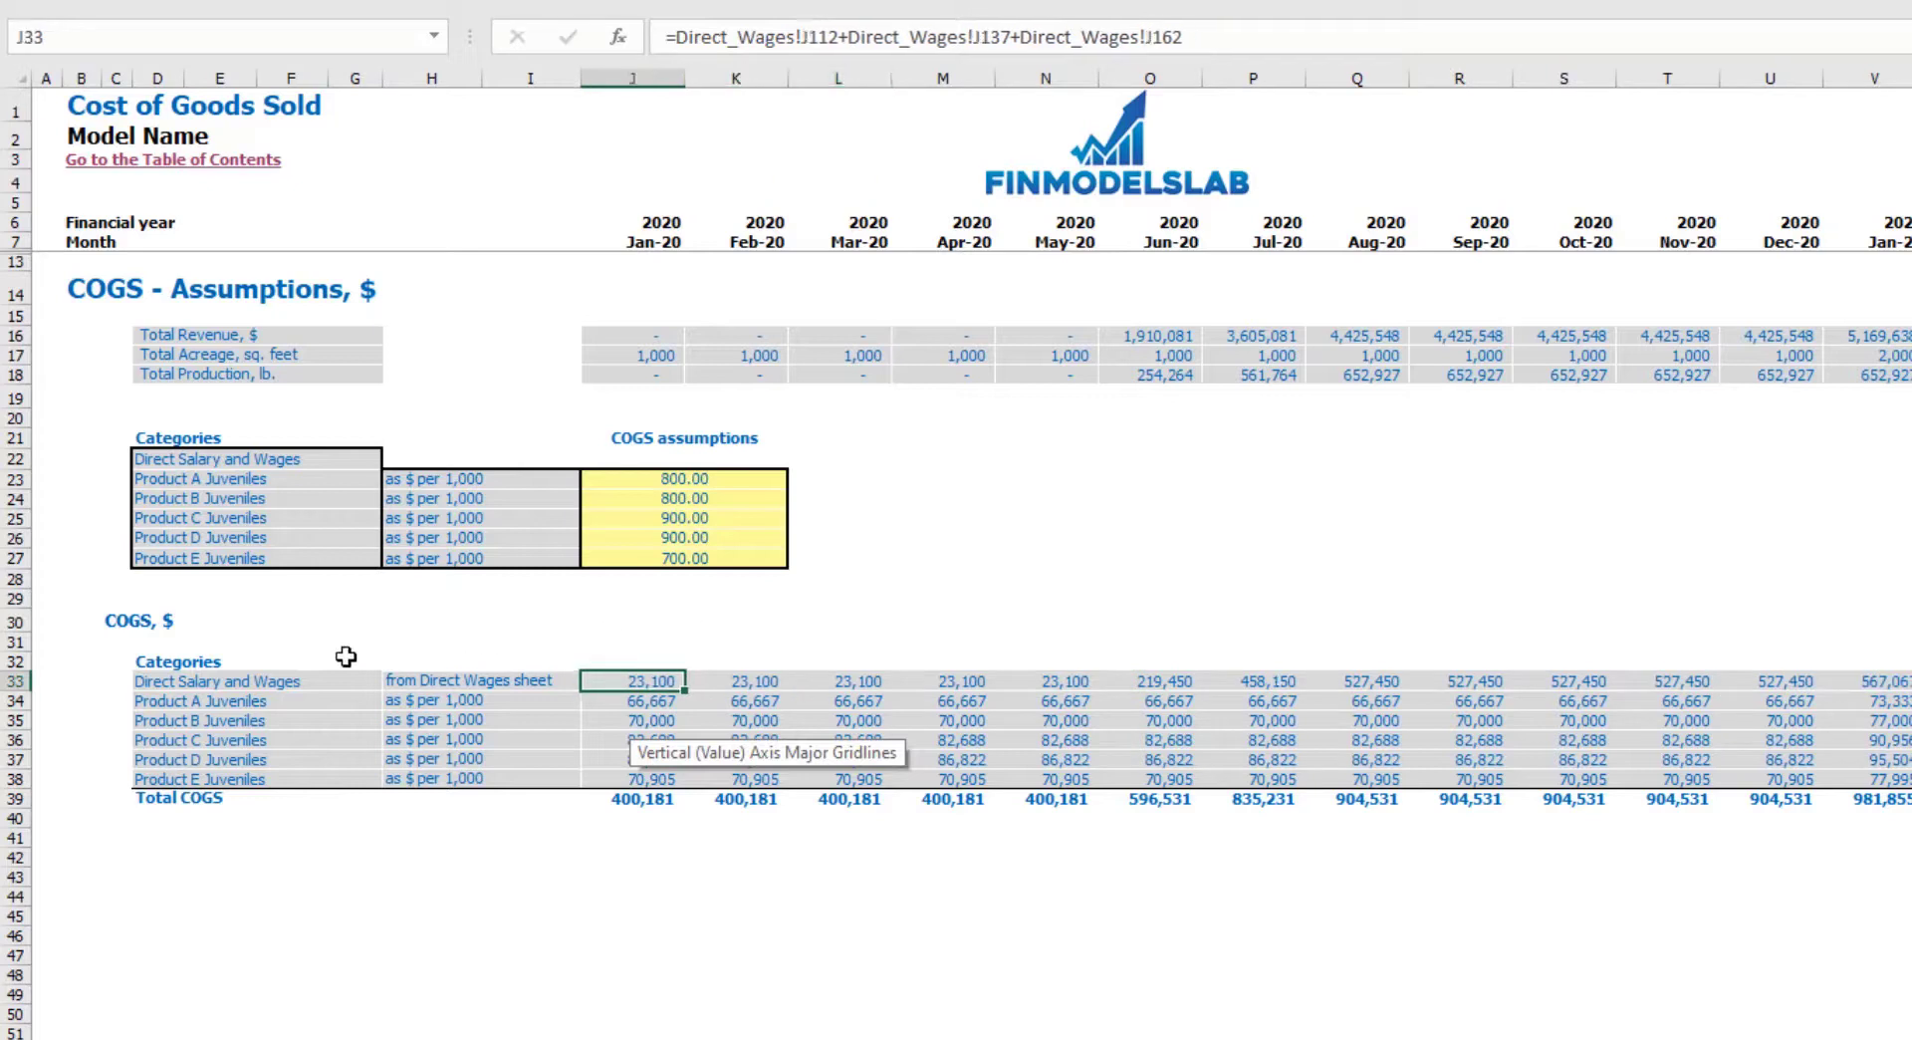
Examine the juvenile cost category names and the monthly juvenile cost formulas for Products A to E.
{"action": "left_click_drag", "start_coordinate": [166, 479], "coordinate": [174, 558]}
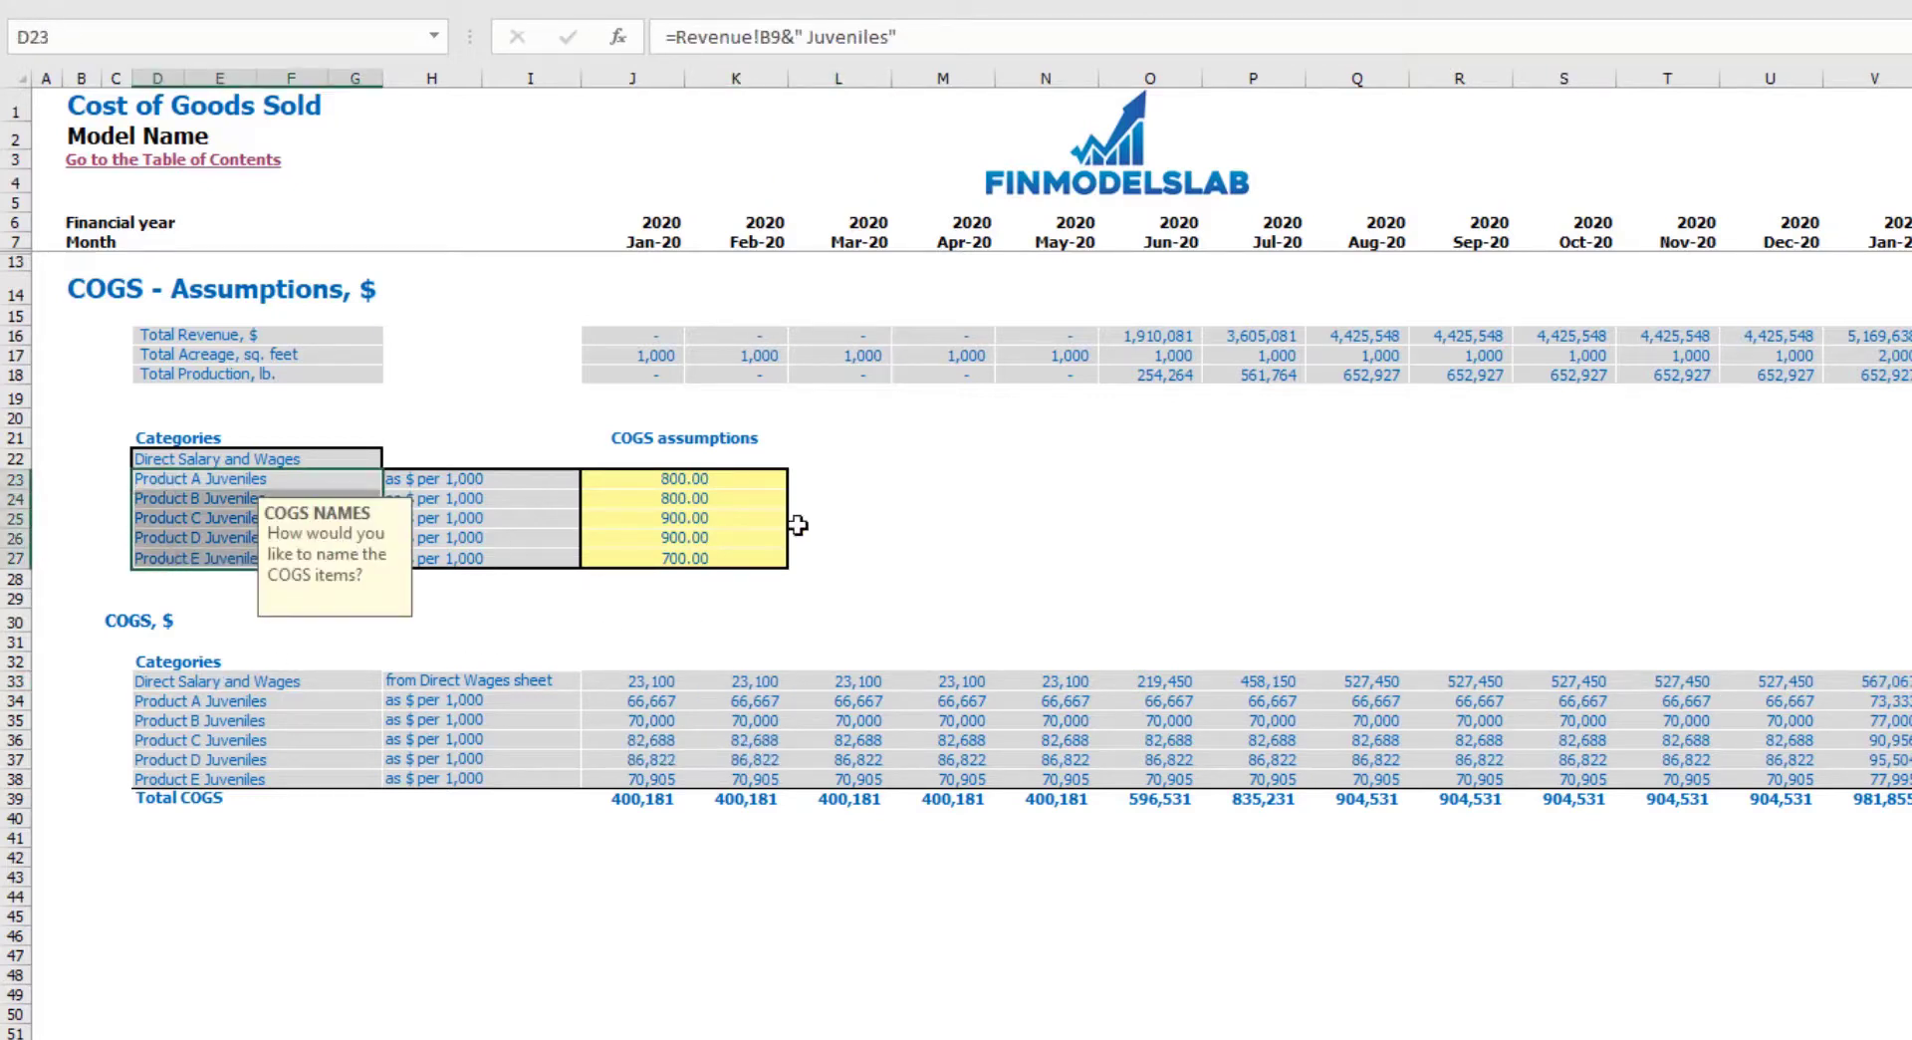
{"action": "left_click", "coordinate": [981, 516]}
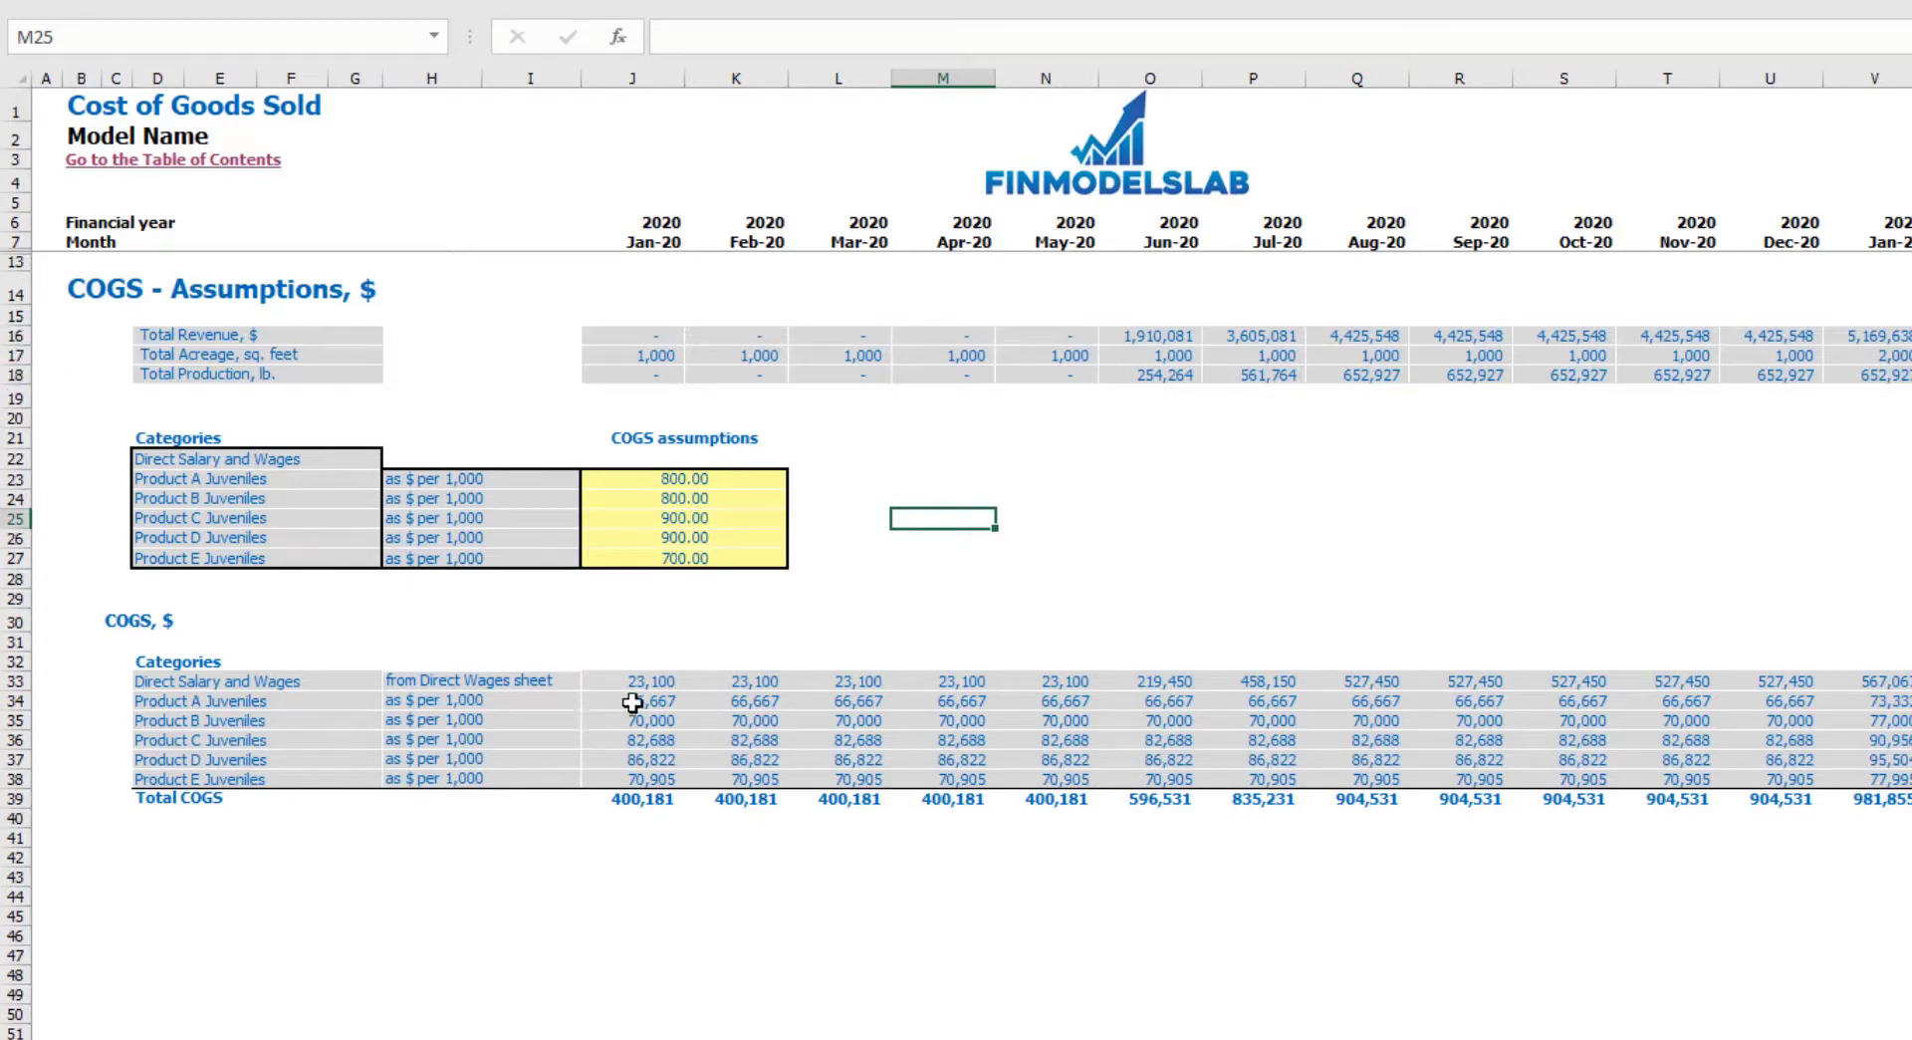
{"action": "left_click_drag", "start_coordinate": [639, 704], "coordinate": [1231, 781]}
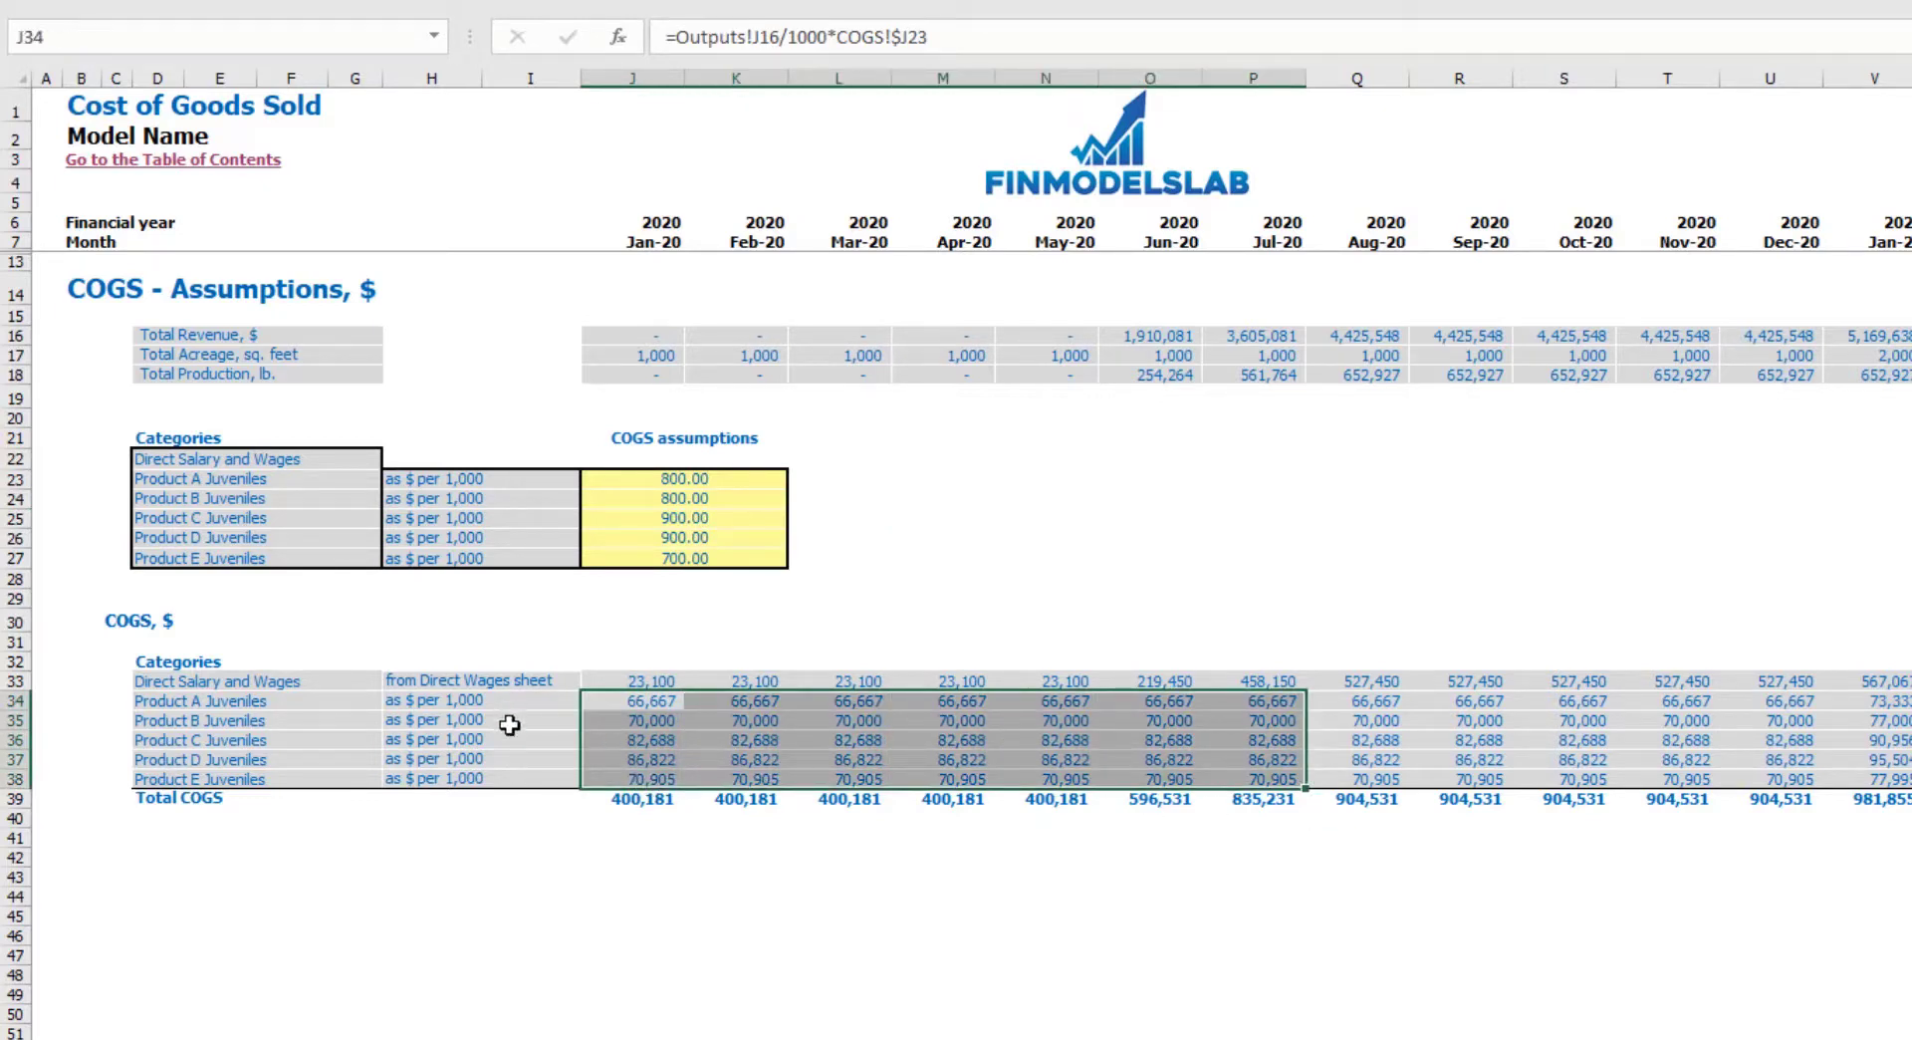
{"action": "left_click", "coordinate": [631, 894]}
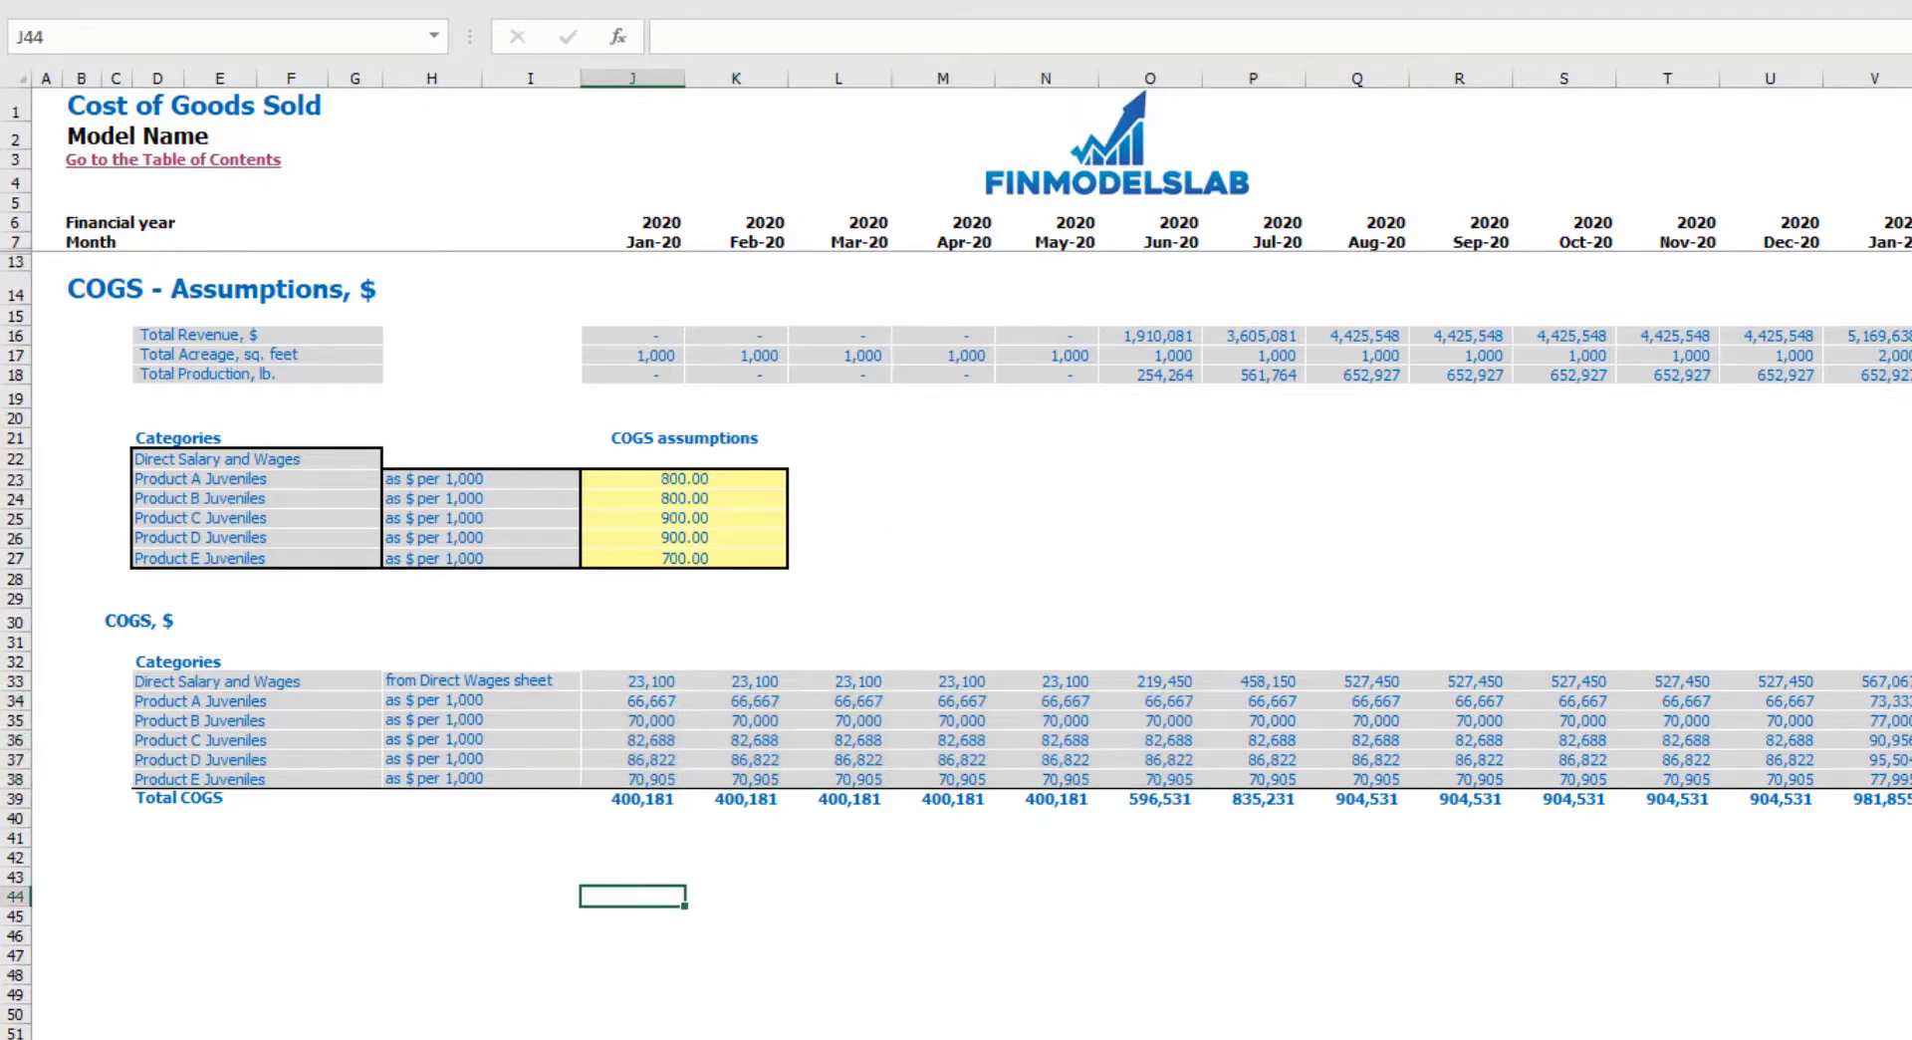
Go to the Income Statement sheet and examine its COGS section, including the category lines and monthly amounts.
{"action": "key", "text": "ctrl+Page_Down"}
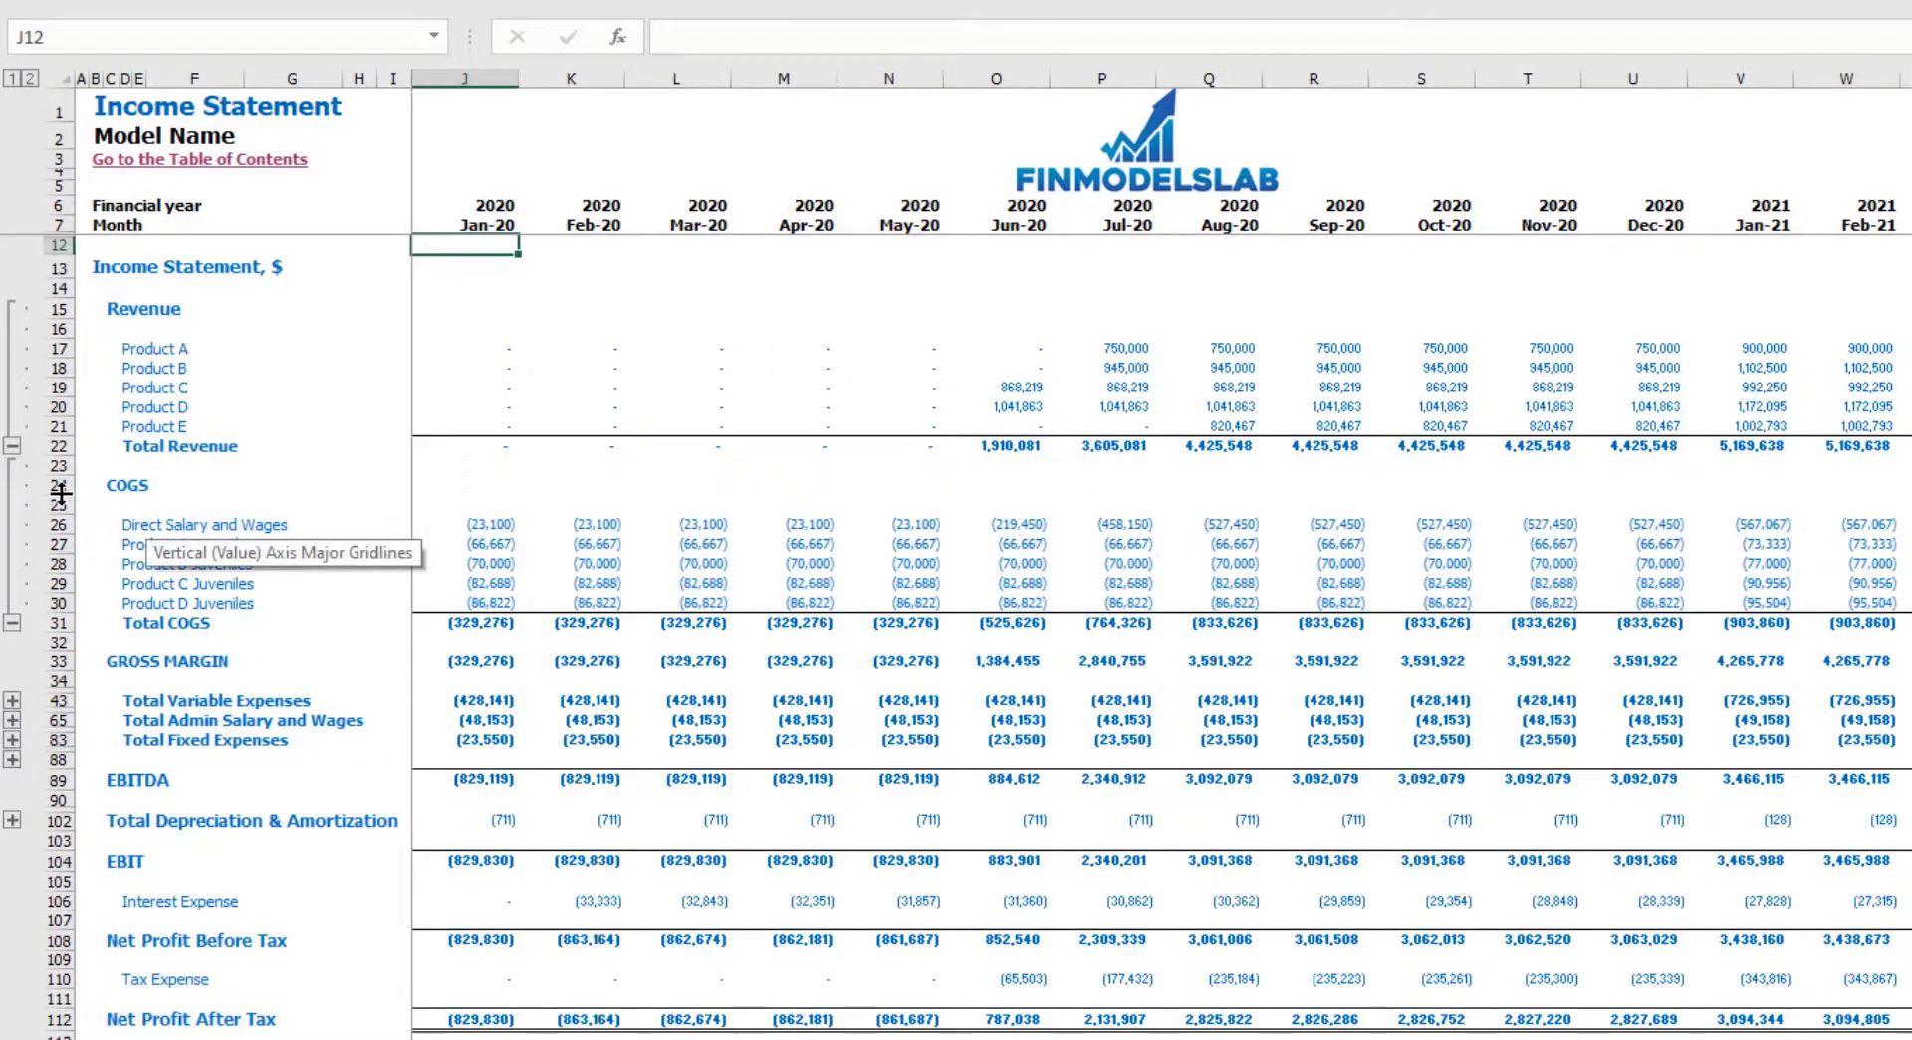
{"action": "left_click_drag", "start_coordinate": [52, 485], "coordinate": [60, 622]}
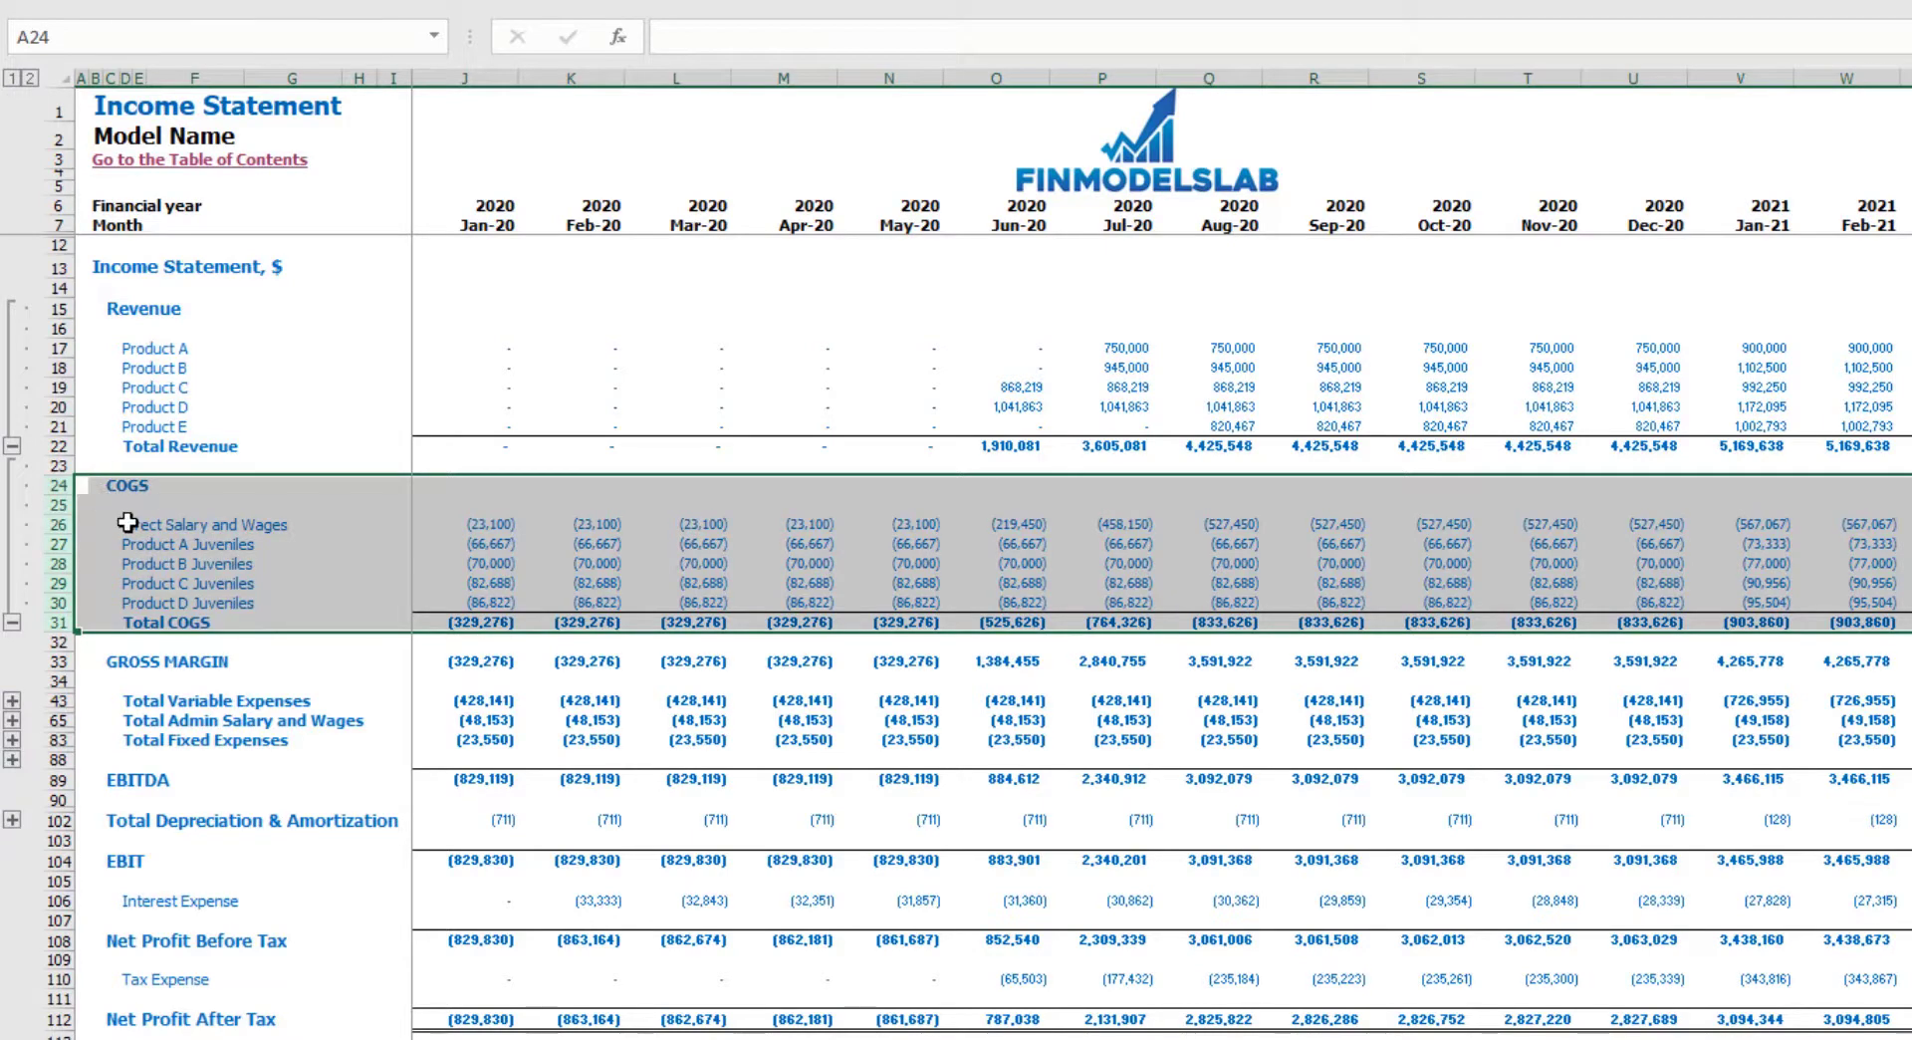
{"action": "left_click", "coordinate": [66, 487]}
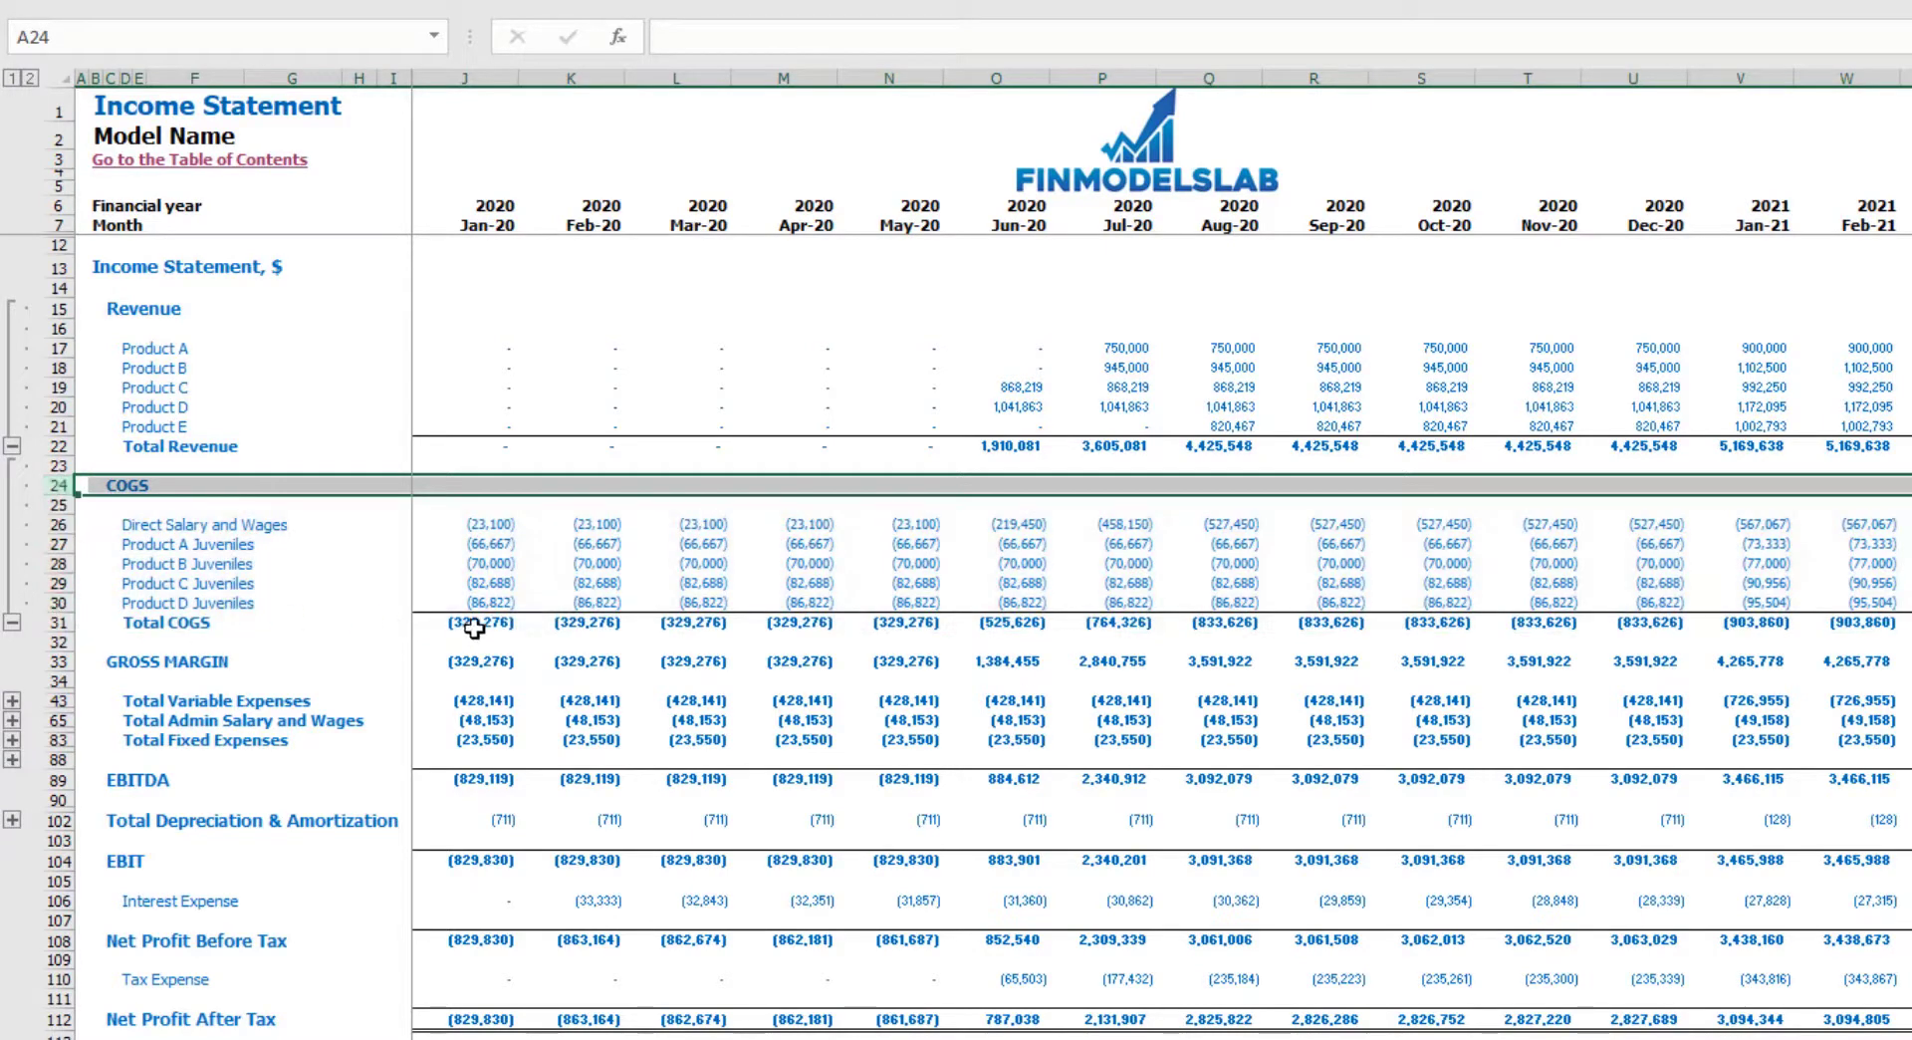
{"action": "left_click_drag", "start_coordinate": [138, 525], "coordinate": [143, 602]}
{"action": "left_click_drag", "start_coordinate": [491, 525], "coordinate": [1707, 513]}
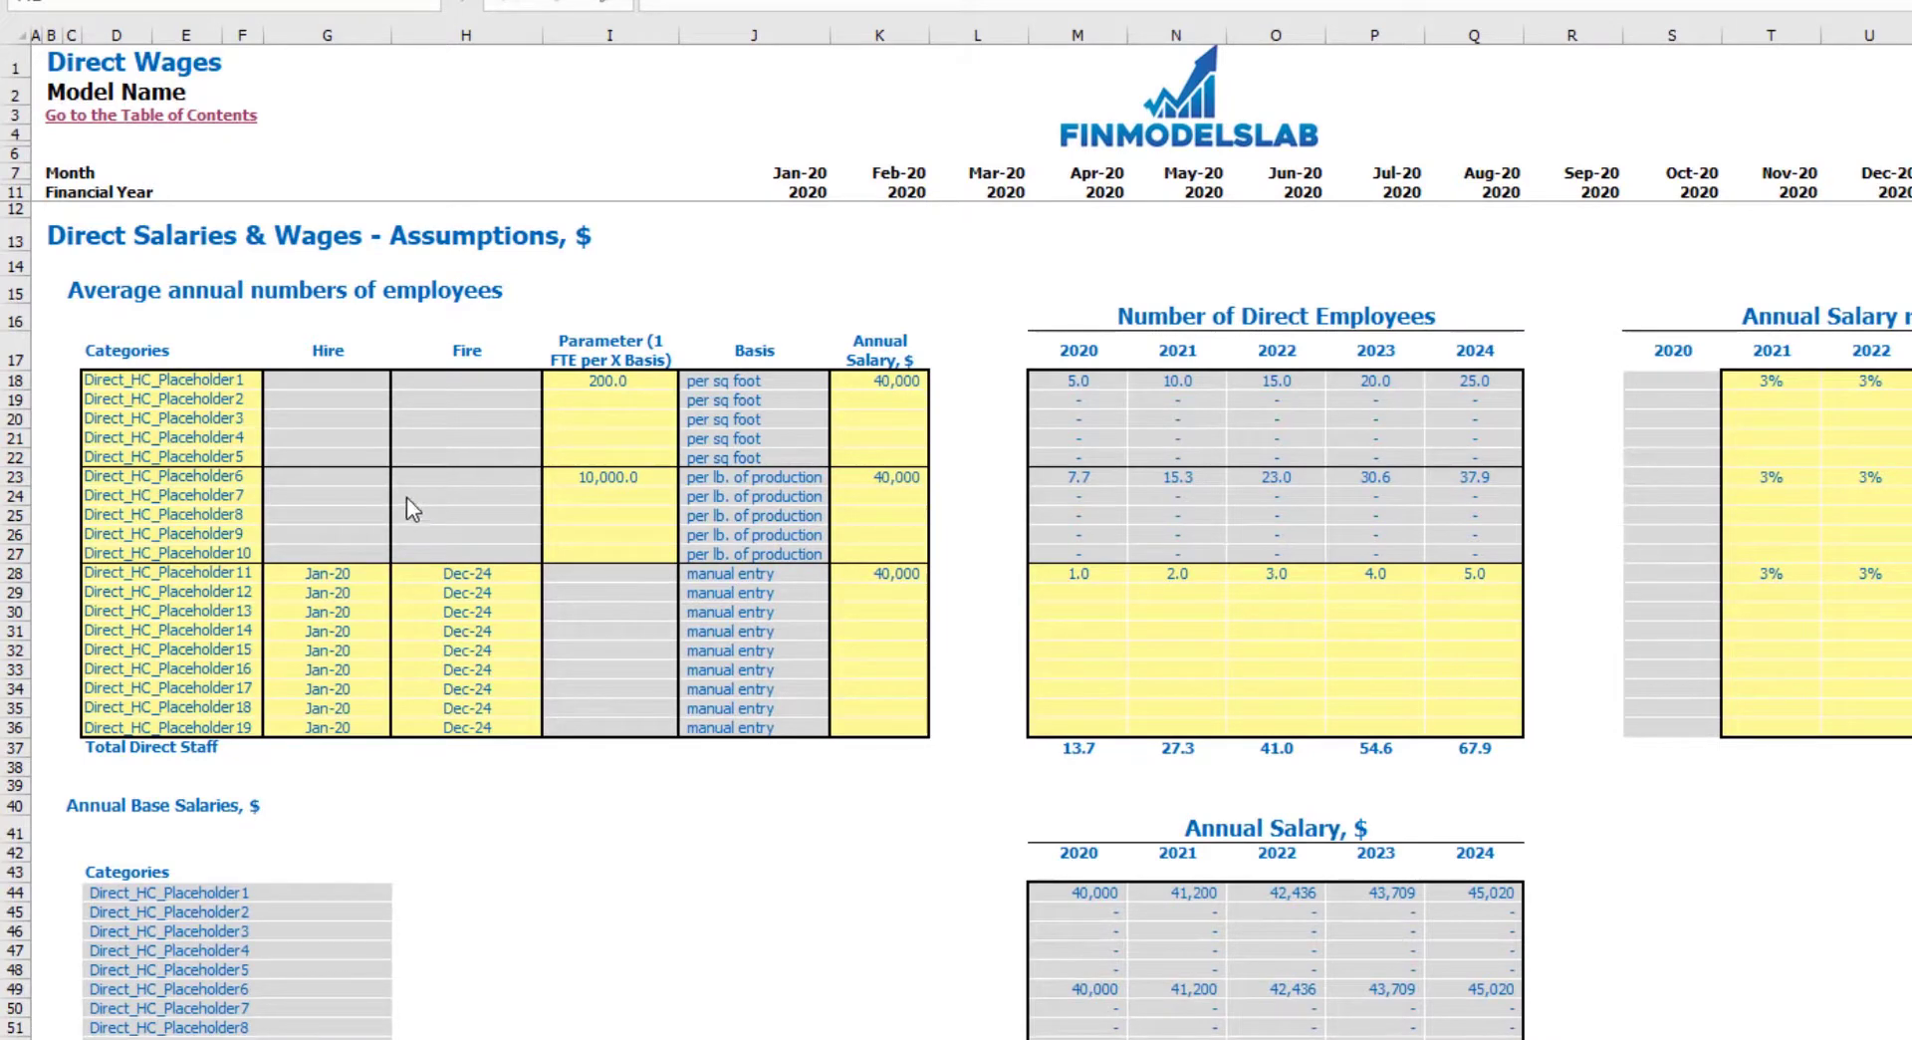
Examine the direct staff category names on the Direct Wages sheet and the per sq foot basis of the first group.
{"action": "left_click", "coordinate": [168, 384]}
{"action": "left_click_drag", "start_coordinate": [159, 466], "coordinate": [162, 728]}
{"action": "left_click", "coordinate": [482, 771]}
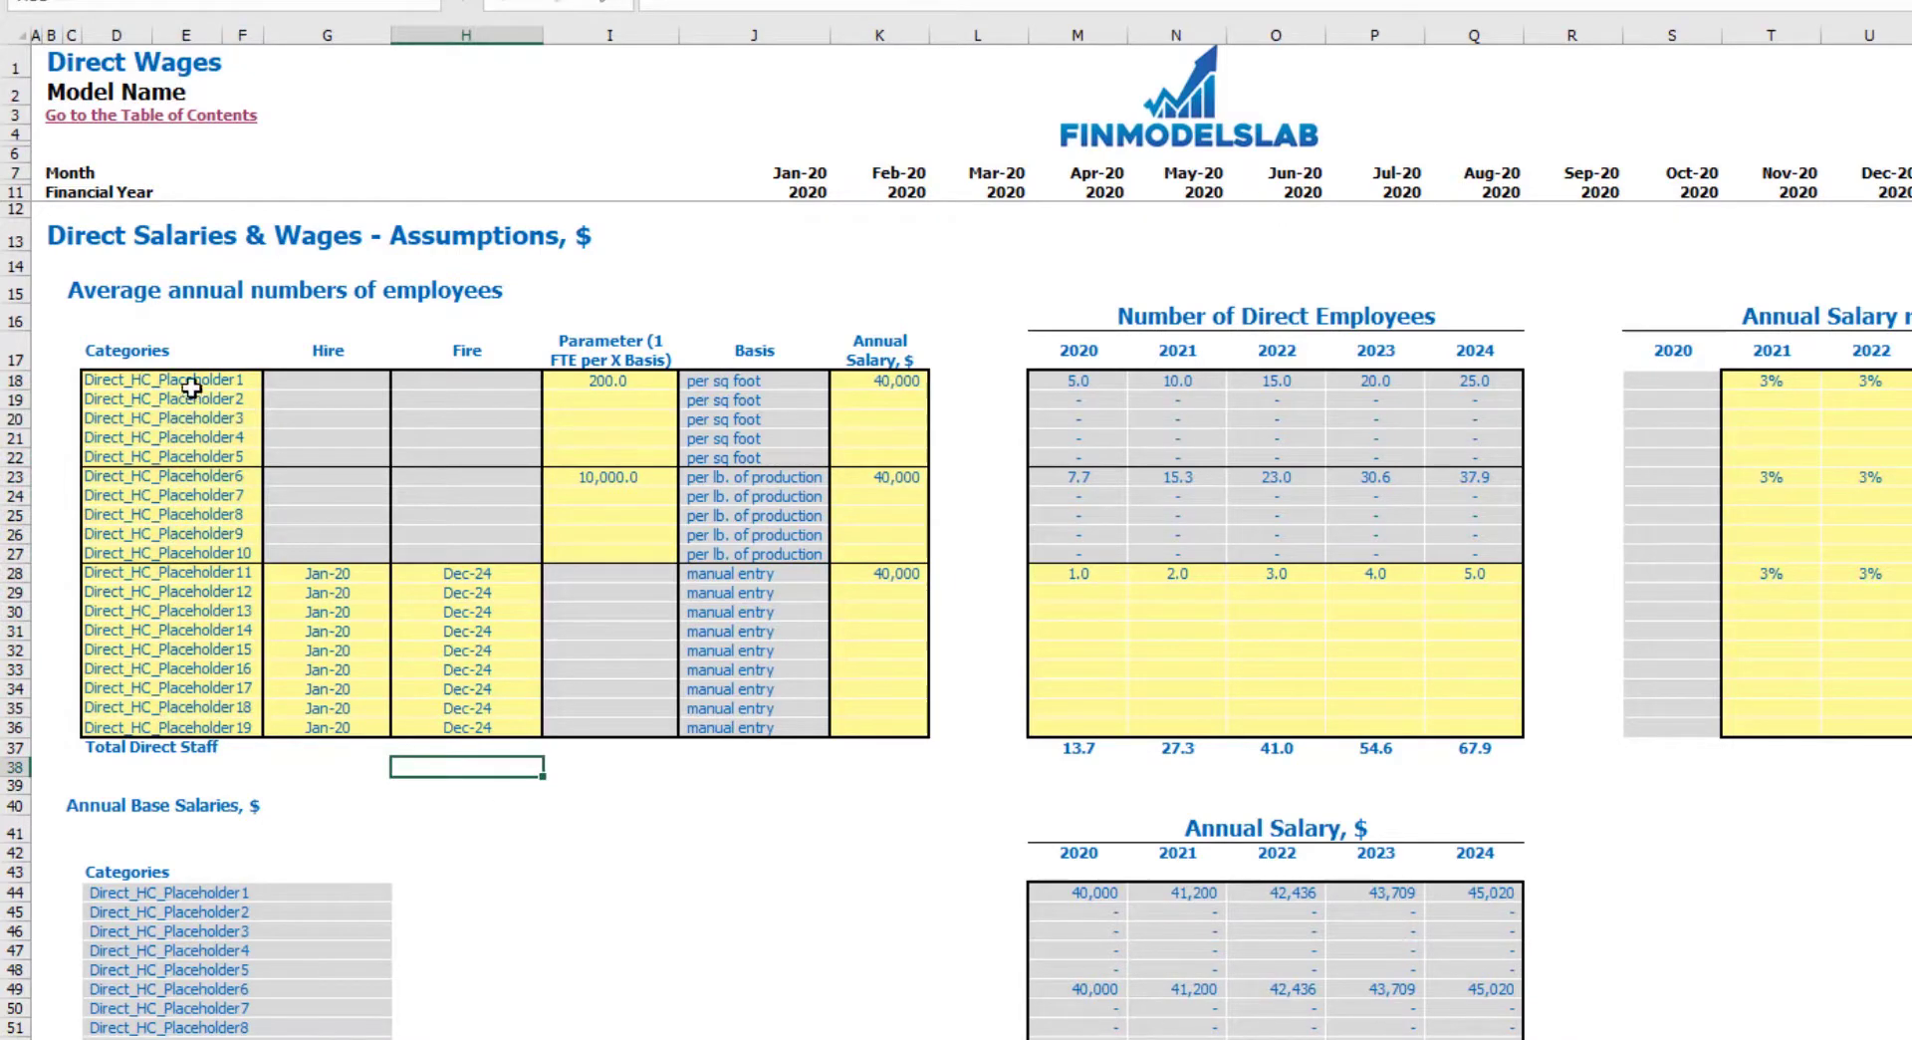
{"action": "left_click_drag", "start_coordinate": [181, 380], "coordinate": [199, 460]}
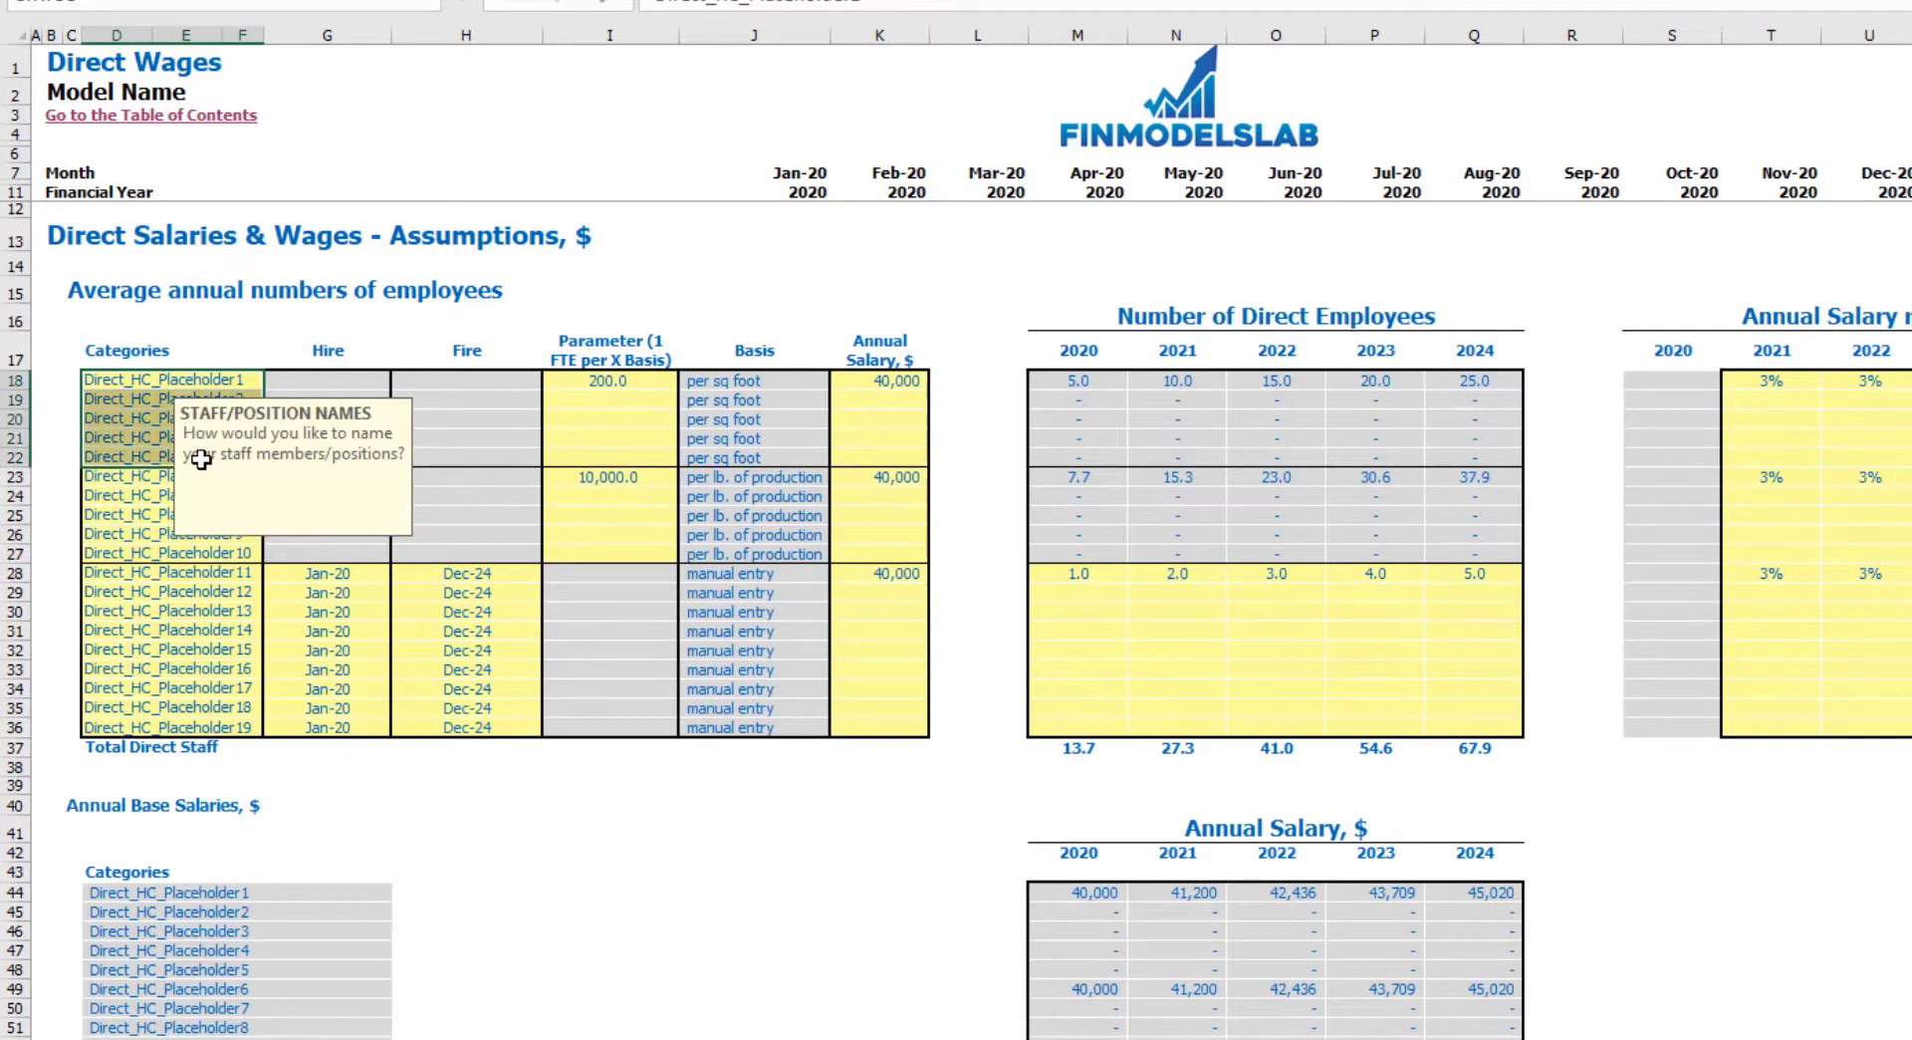
{"action": "left_click", "coordinate": [505, 858]}
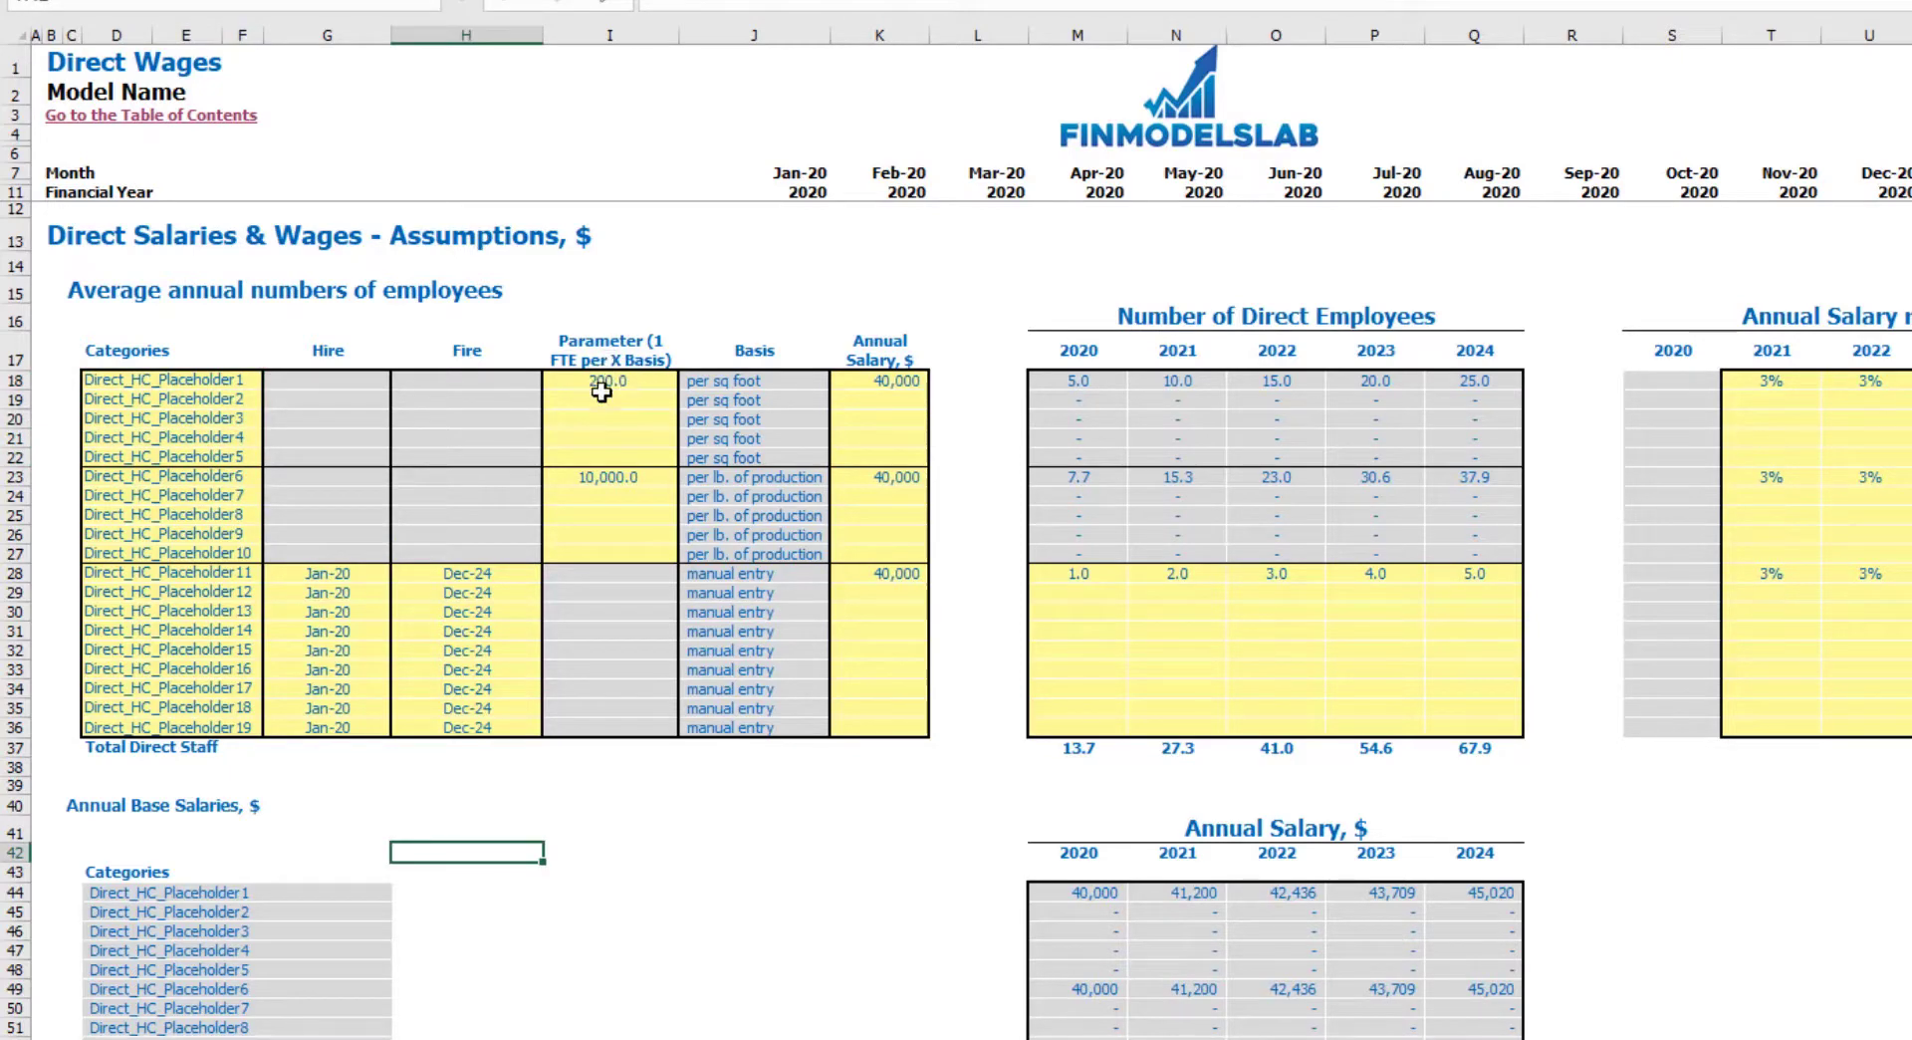
{"action": "left_click_drag", "start_coordinate": [702, 383], "coordinate": [713, 453]}
{"action": "left_click", "coordinate": [723, 297]}
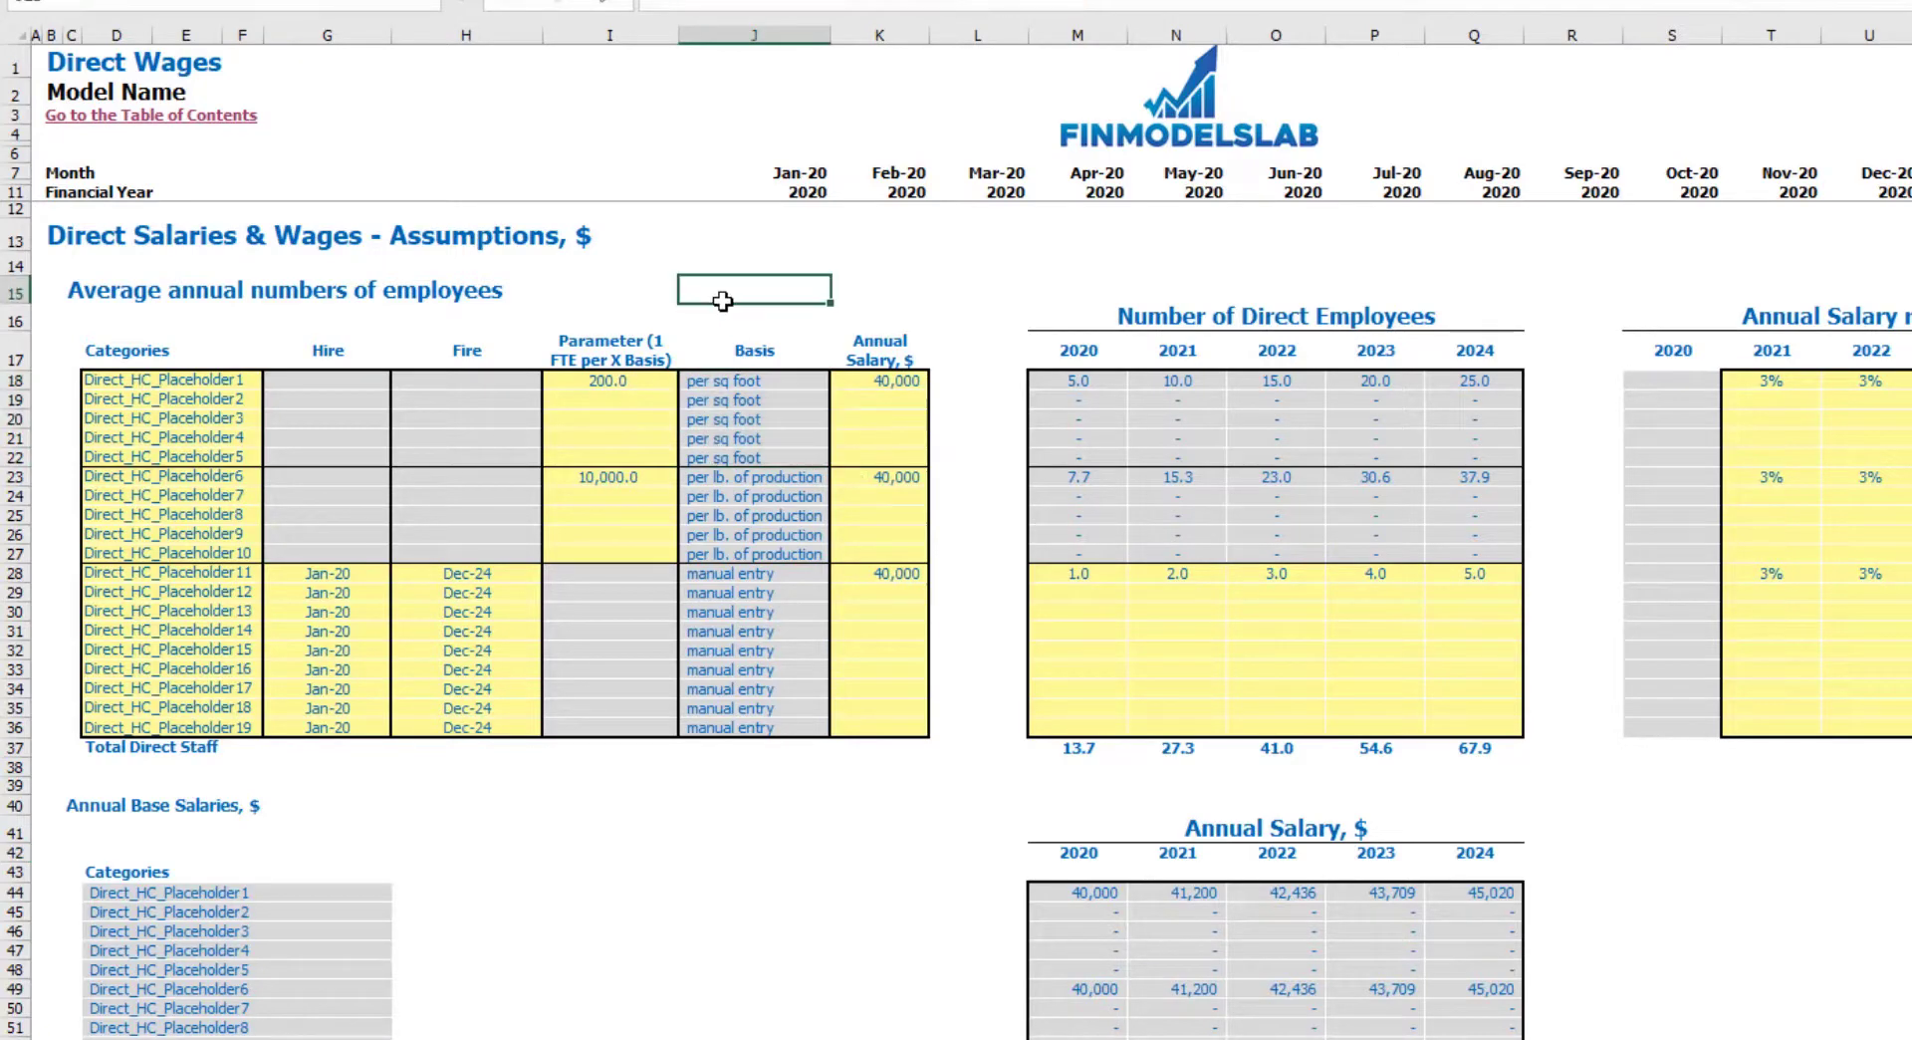
Set Direct_HC_Placeholder2's ratio parameter to 150 sq feet per FTE and inspect the yearly direct employee numbers.
{"action": "left_click", "coordinate": [642, 385]}
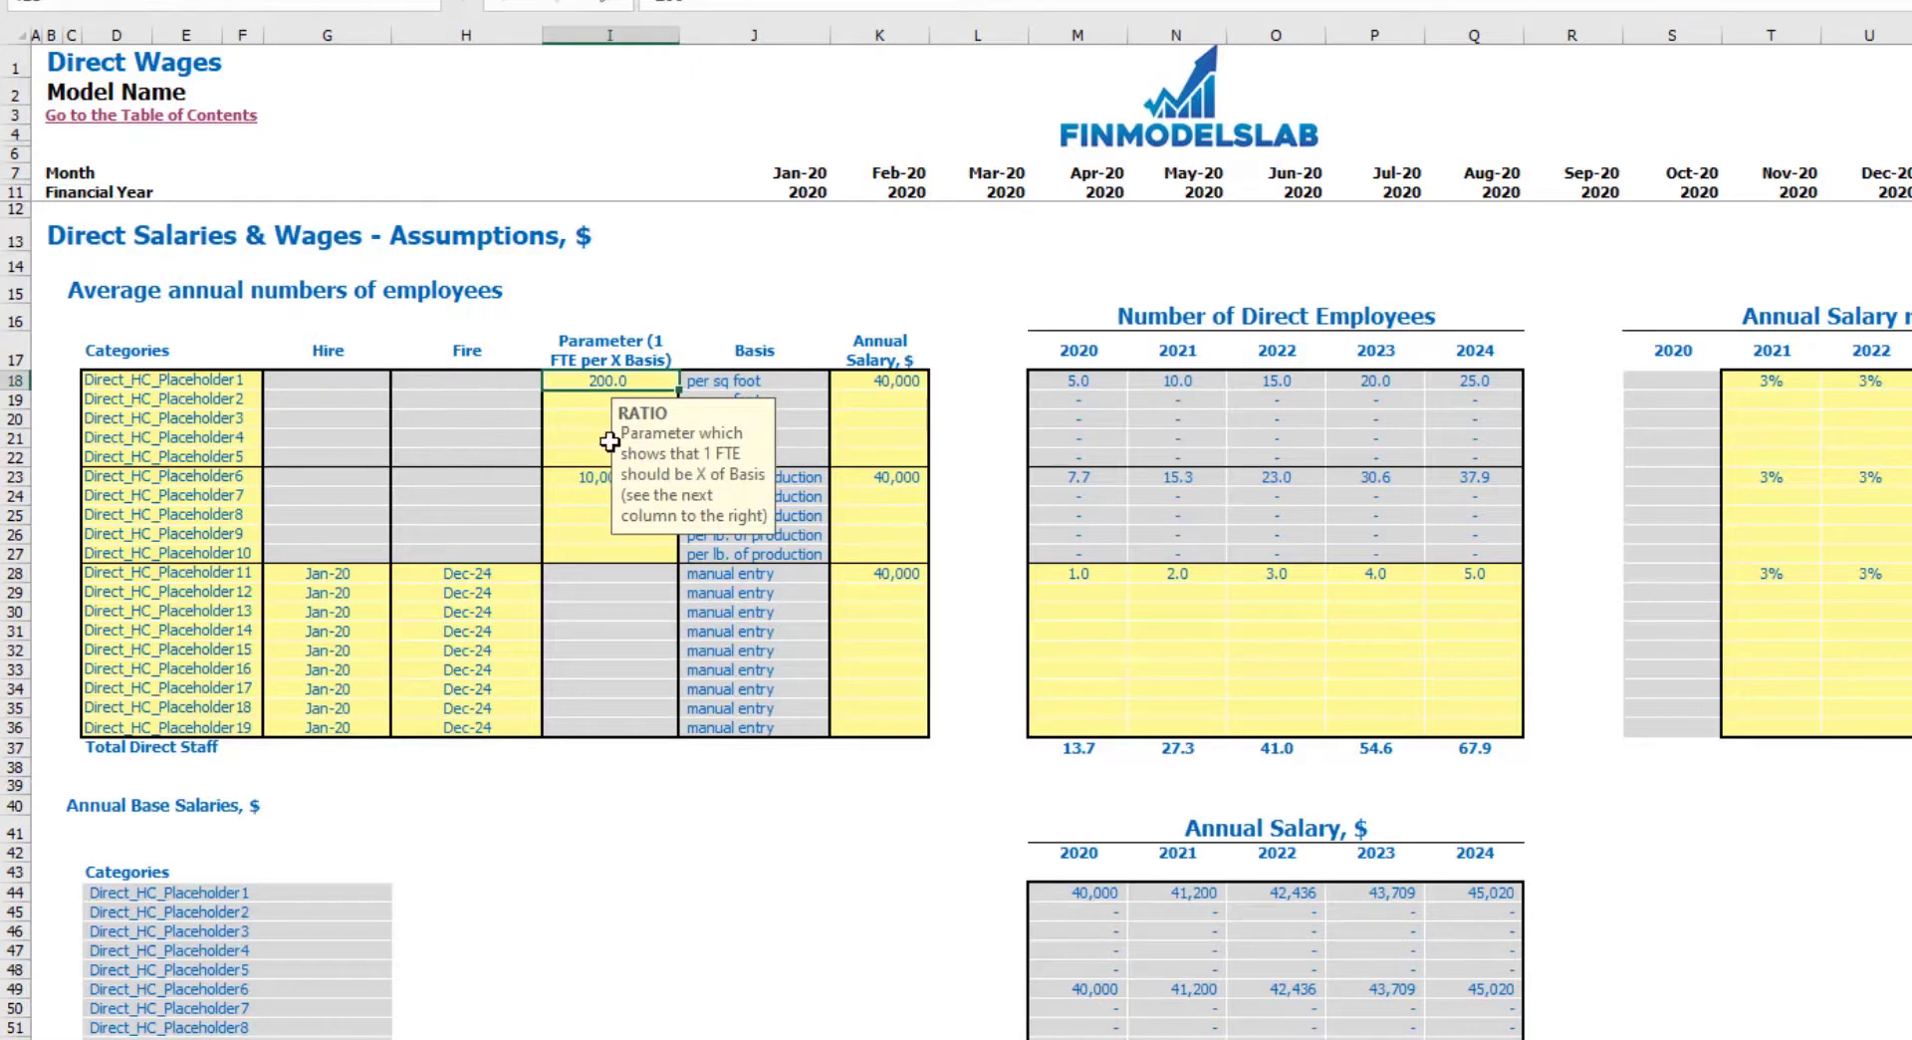
{"action": "key", "text": "Down"}
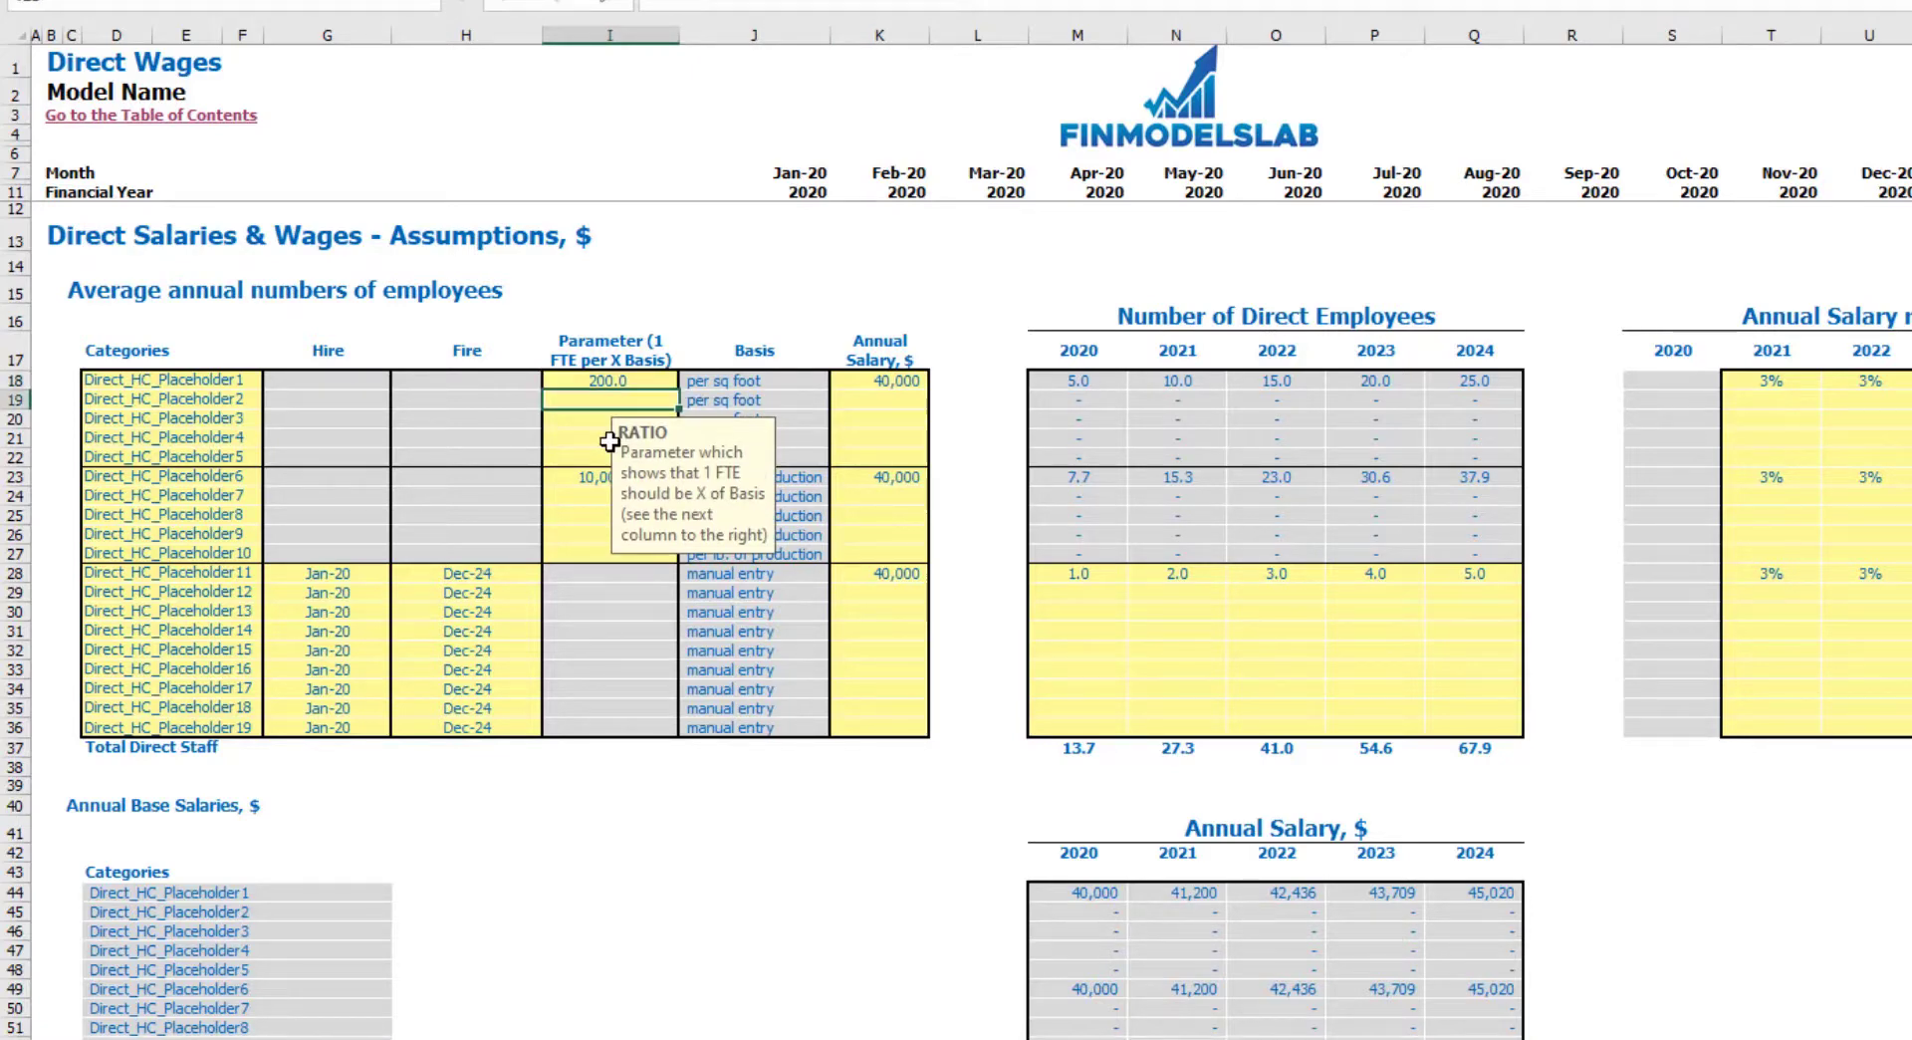
{"action": "key", "text": "Return"}
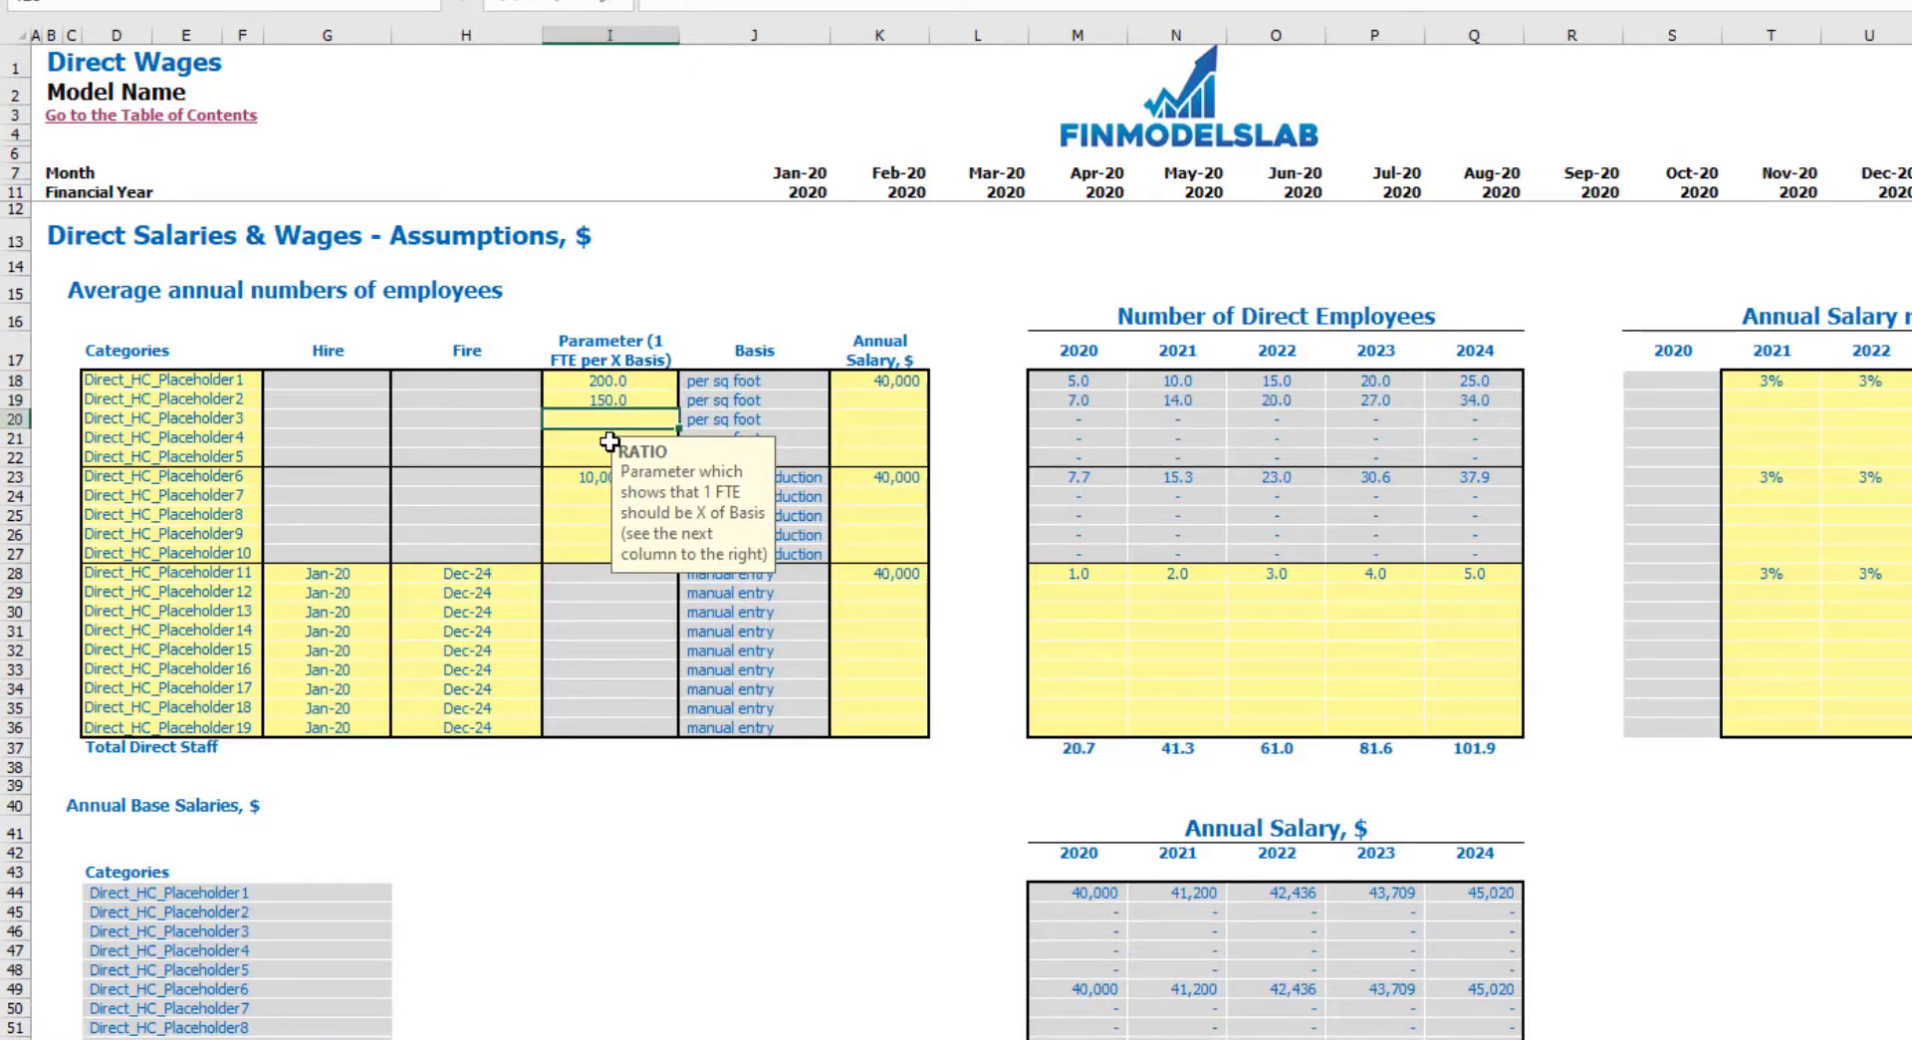
{"action": "left_click", "coordinate": [715, 386]}
{"action": "left_click", "coordinate": [744, 267]}
{"action": "left_click_drag", "start_coordinate": [1073, 382], "coordinate": [1478, 401]}
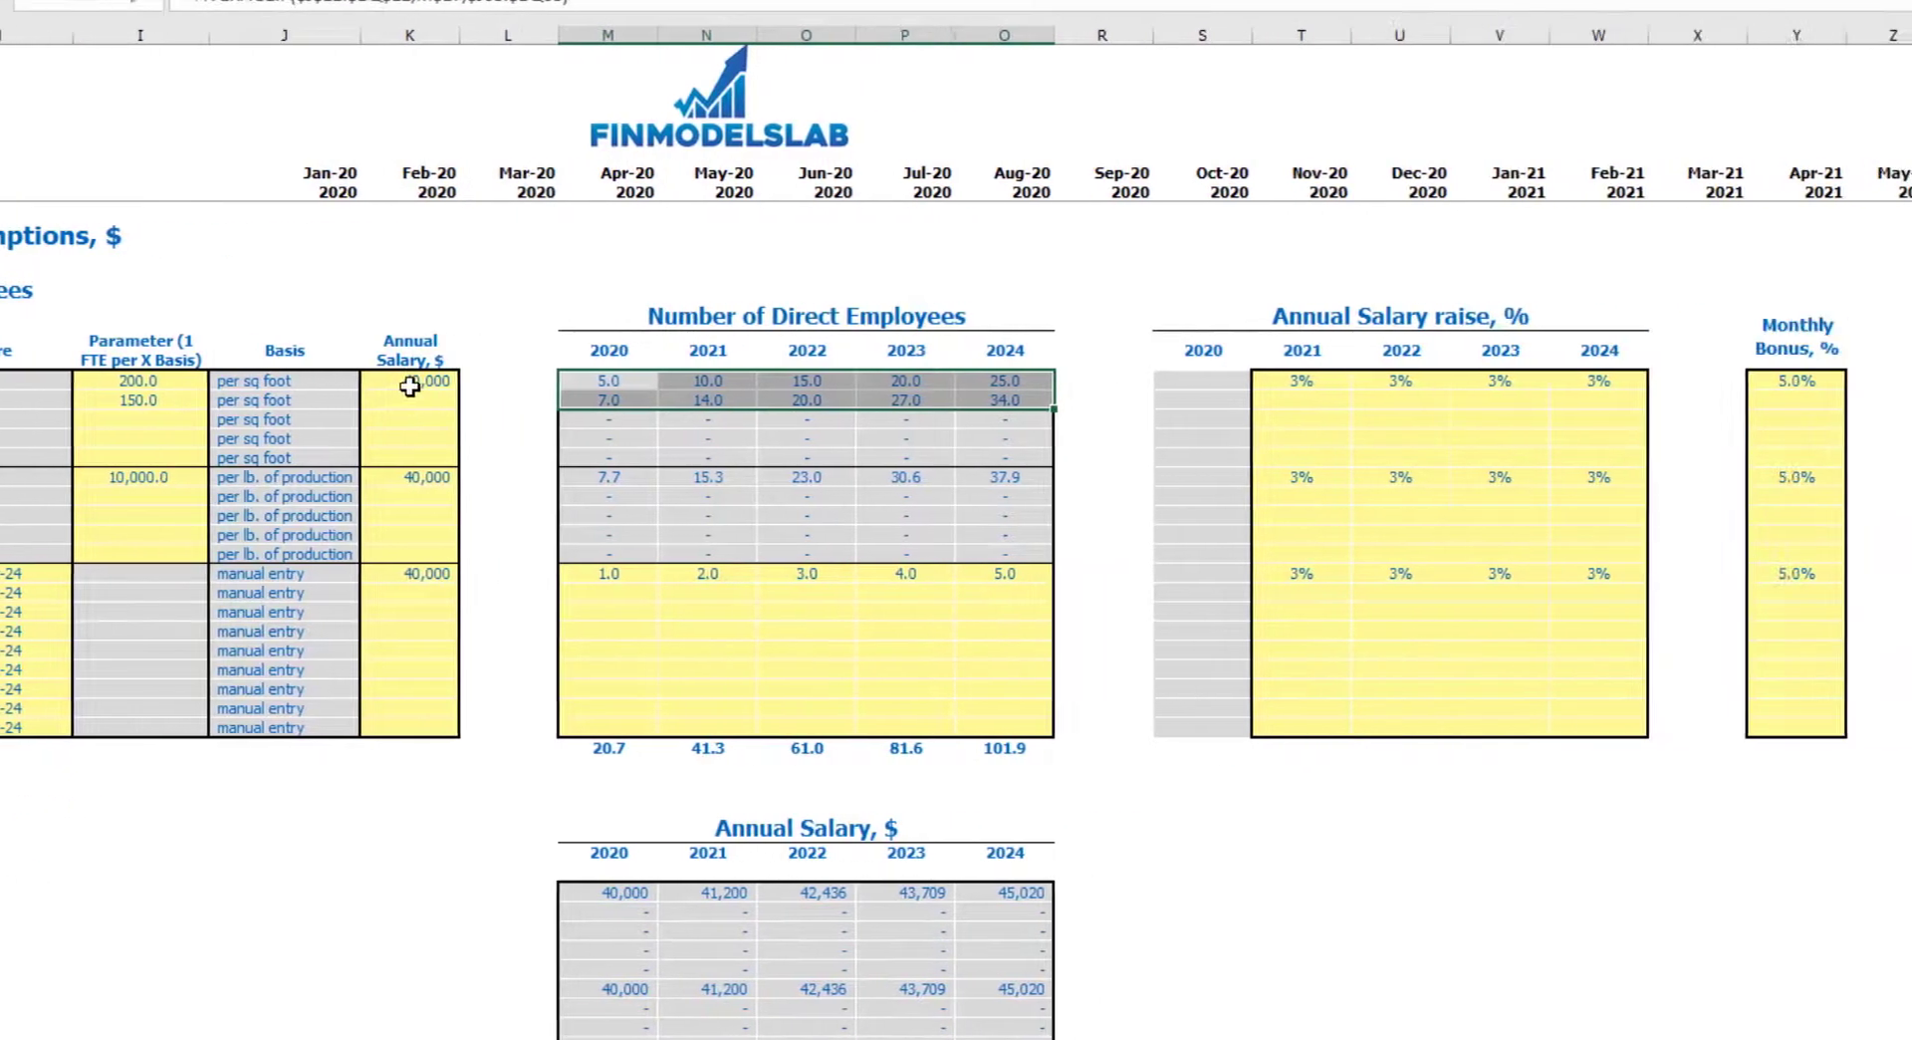
Set Direct_HC_Placeholder2's annual salary to 20,000.
{"action": "left_click", "coordinate": [861, 384]}
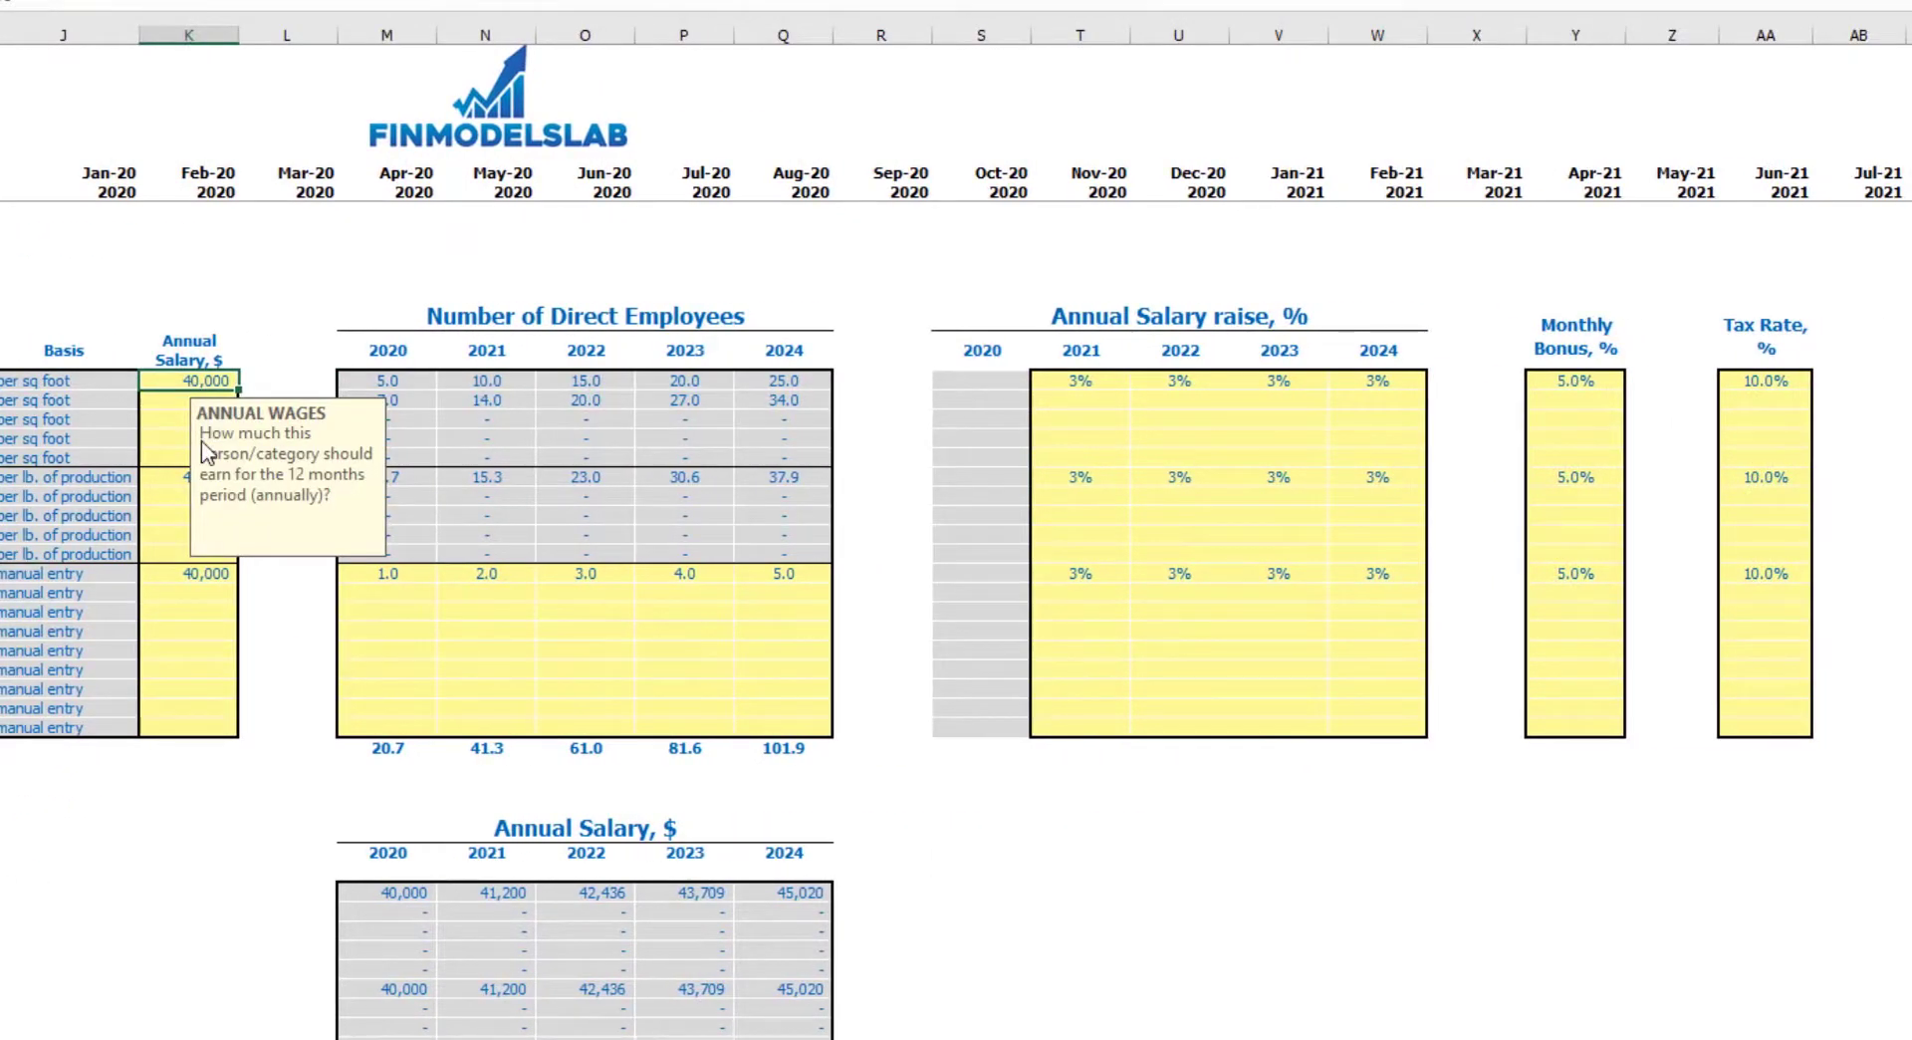
{"action": "key", "text": "Down"}
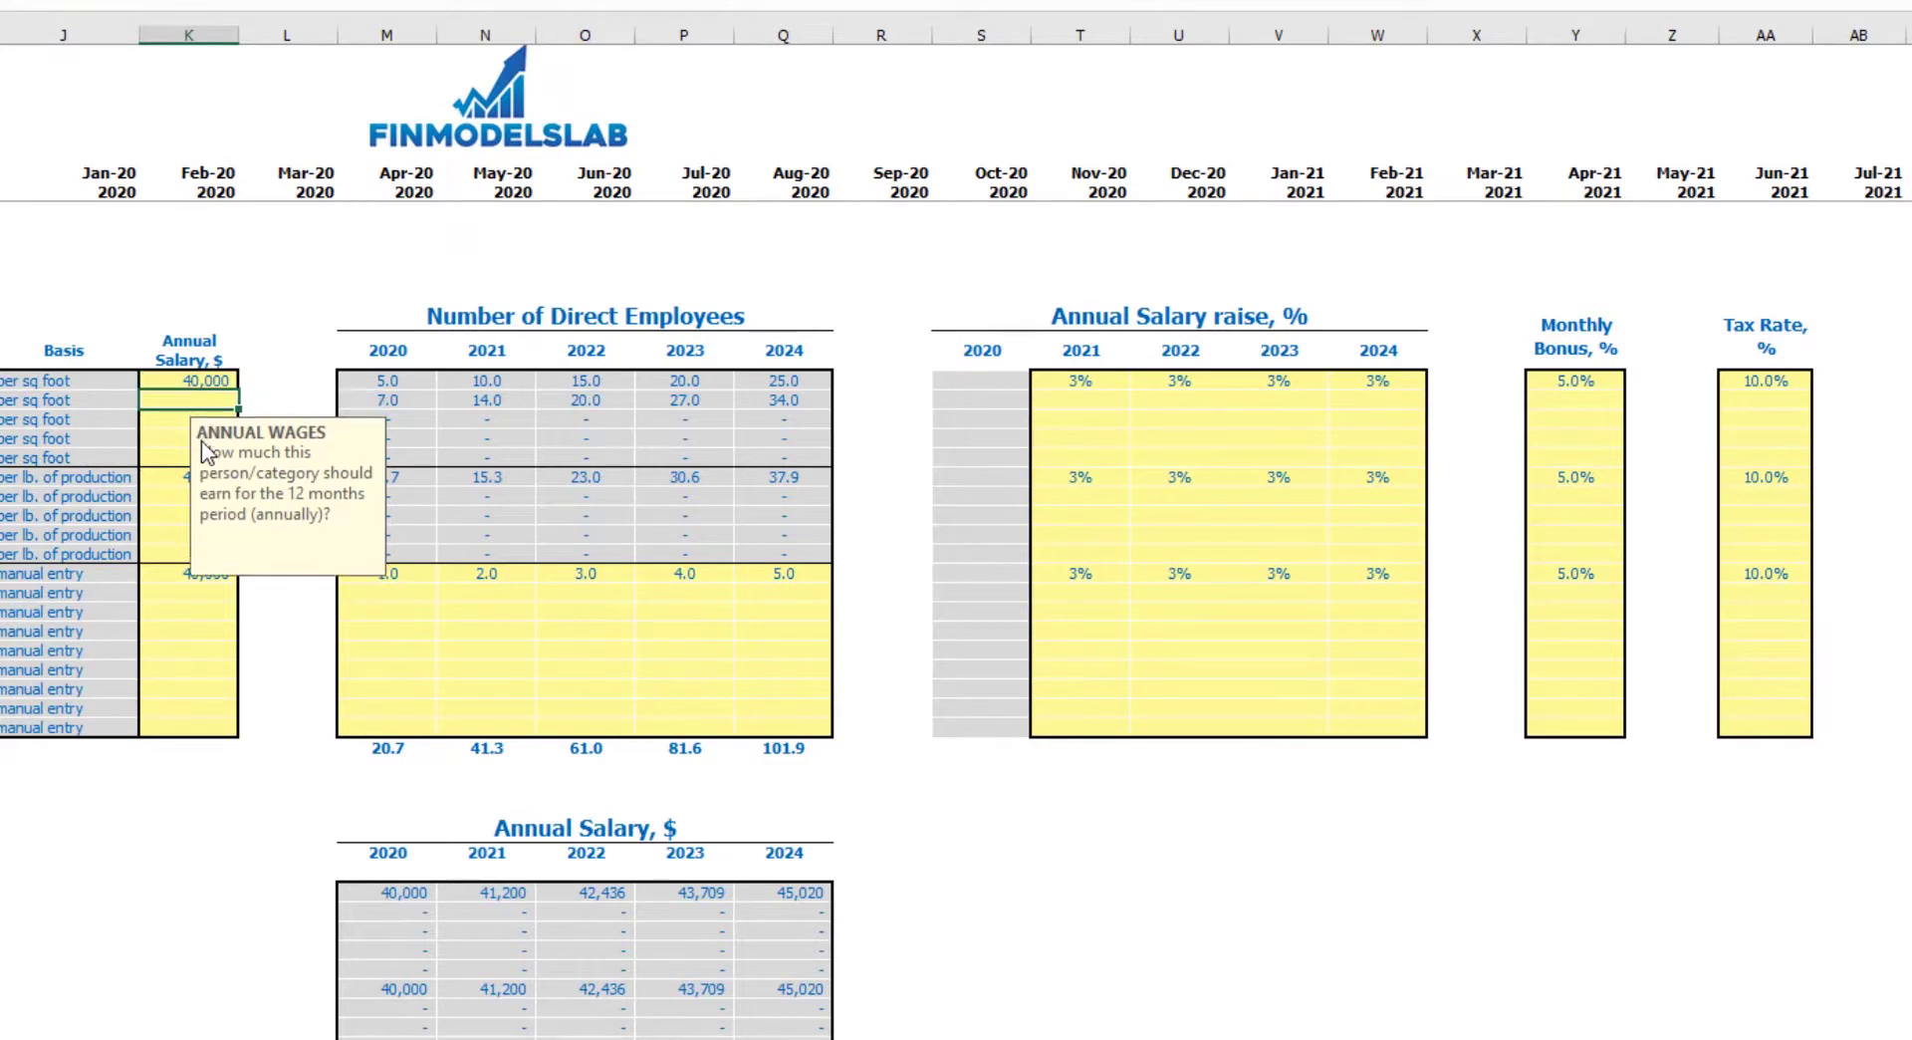
{"action": "type", "text": "20,000"}
{"action": "key", "text": "Return"}
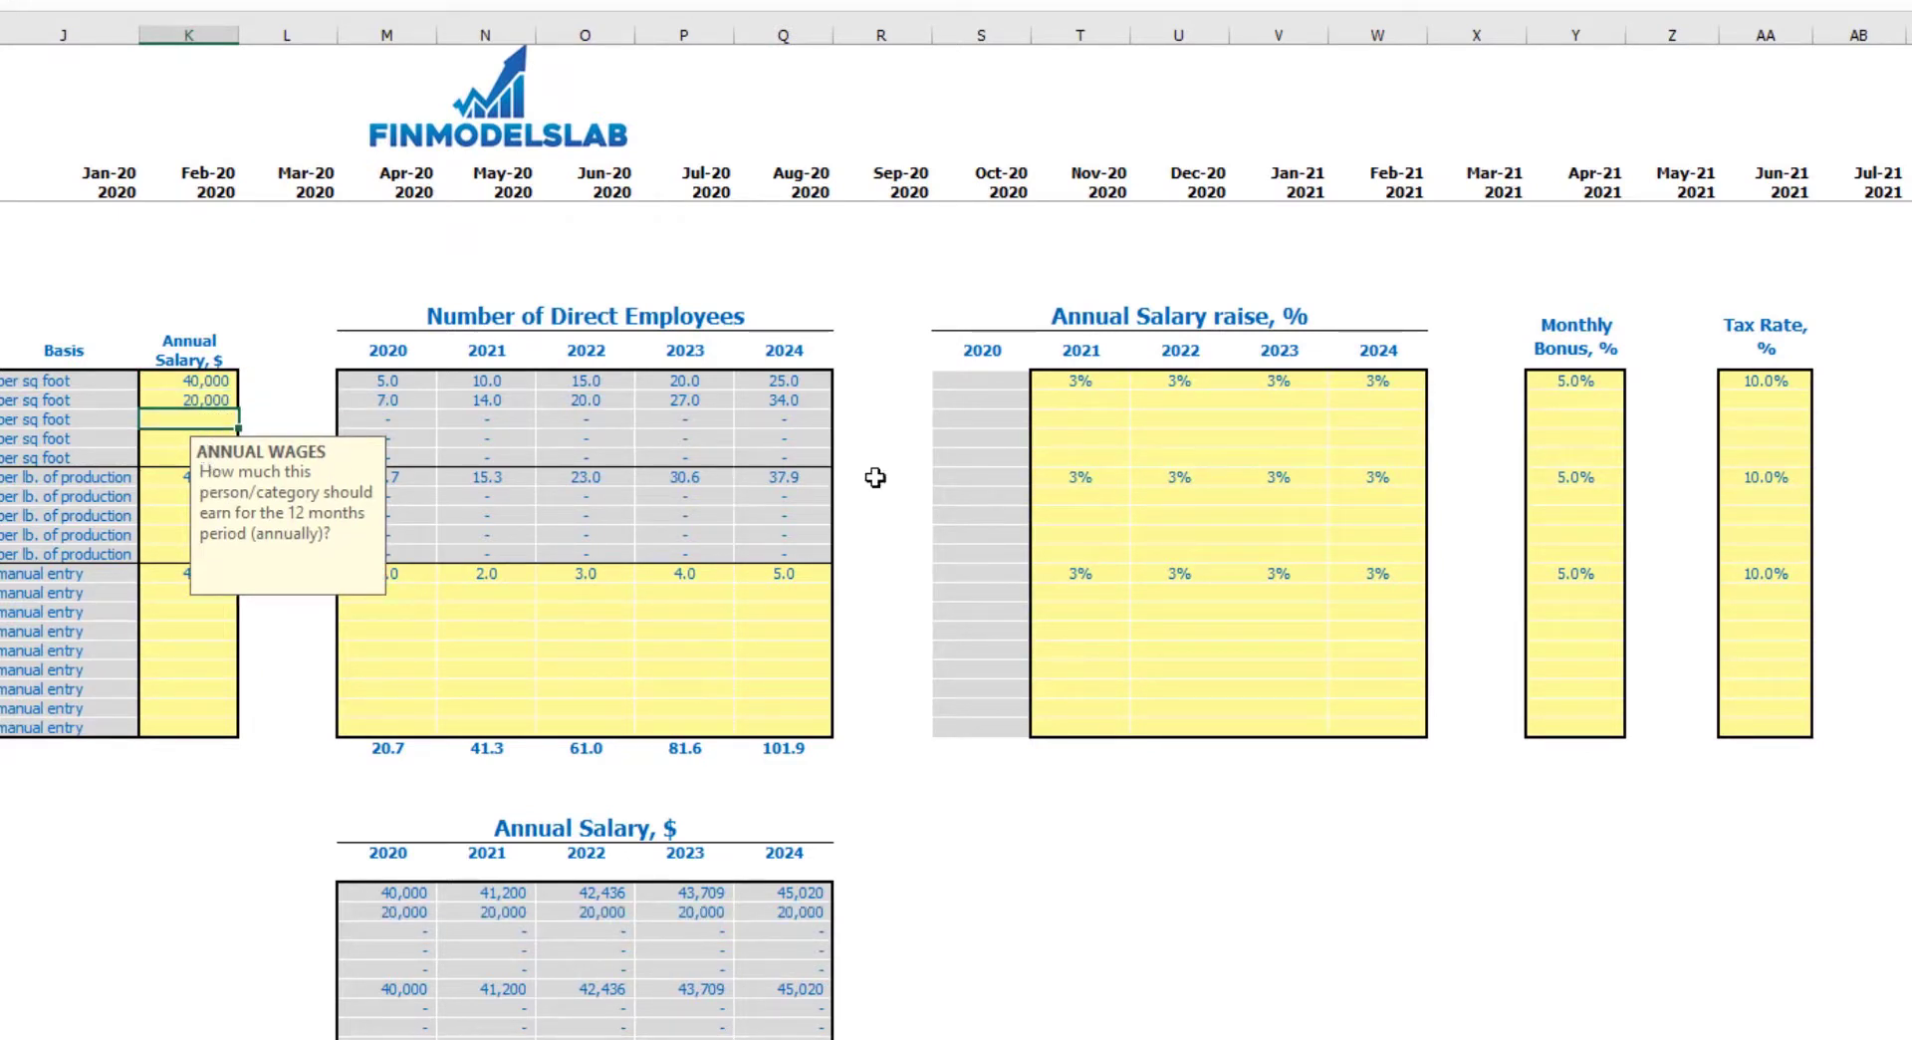
Set Direct_HC_Placeholder2's annual salary raise to 5% for 2021 and copy it to 2022, 2023 and 2024.
{"action": "left_click", "coordinate": [1093, 396]}
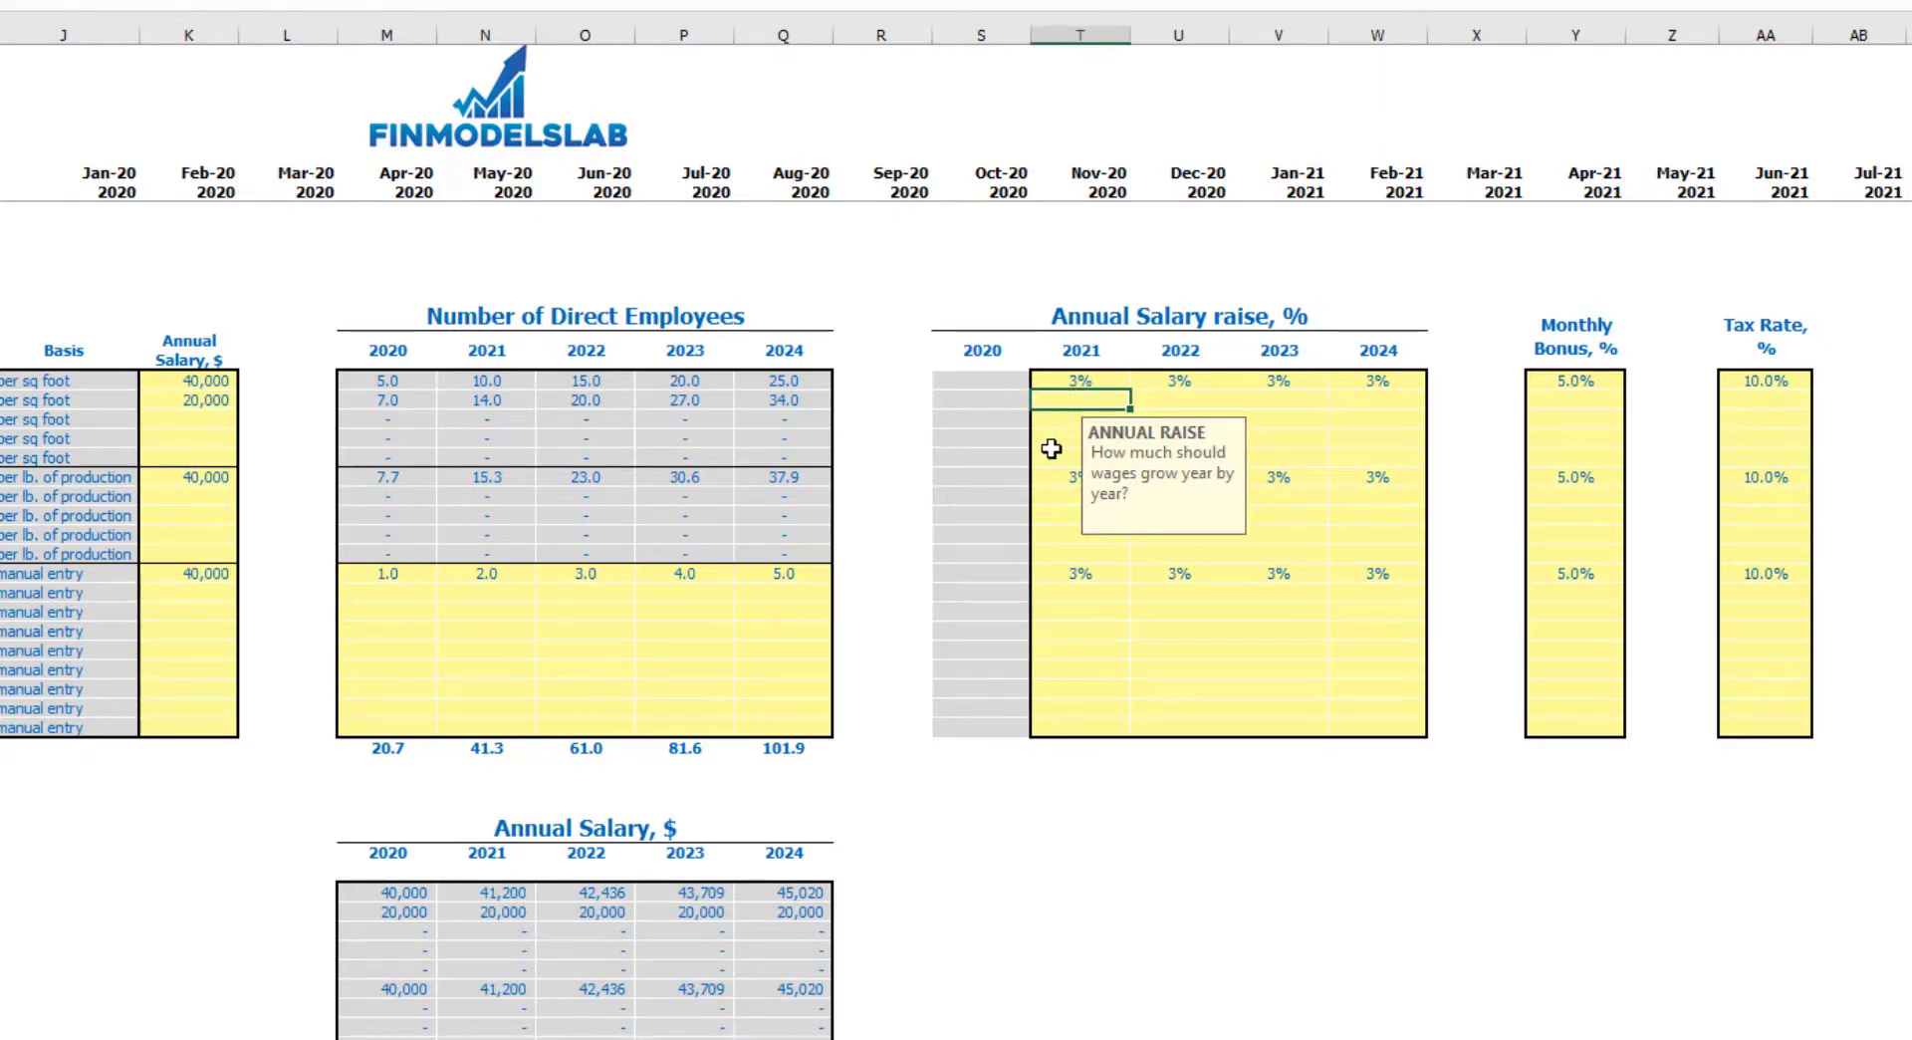
{"action": "key", "text": "ctrl+c"}
{"action": "key", "text": "Right"}
{"action": "key", "text": "shift+Right"}
{"action": "key", "text": "shift+Right"}
{"action": "key", "text": "ctrl+v"}
{"action": "scroll", "coordinate": [1046, 448], "scroll_direction": "down", "scroll_amount": 3}
{"action": "left_click", "coordinate": [1056, 767]}
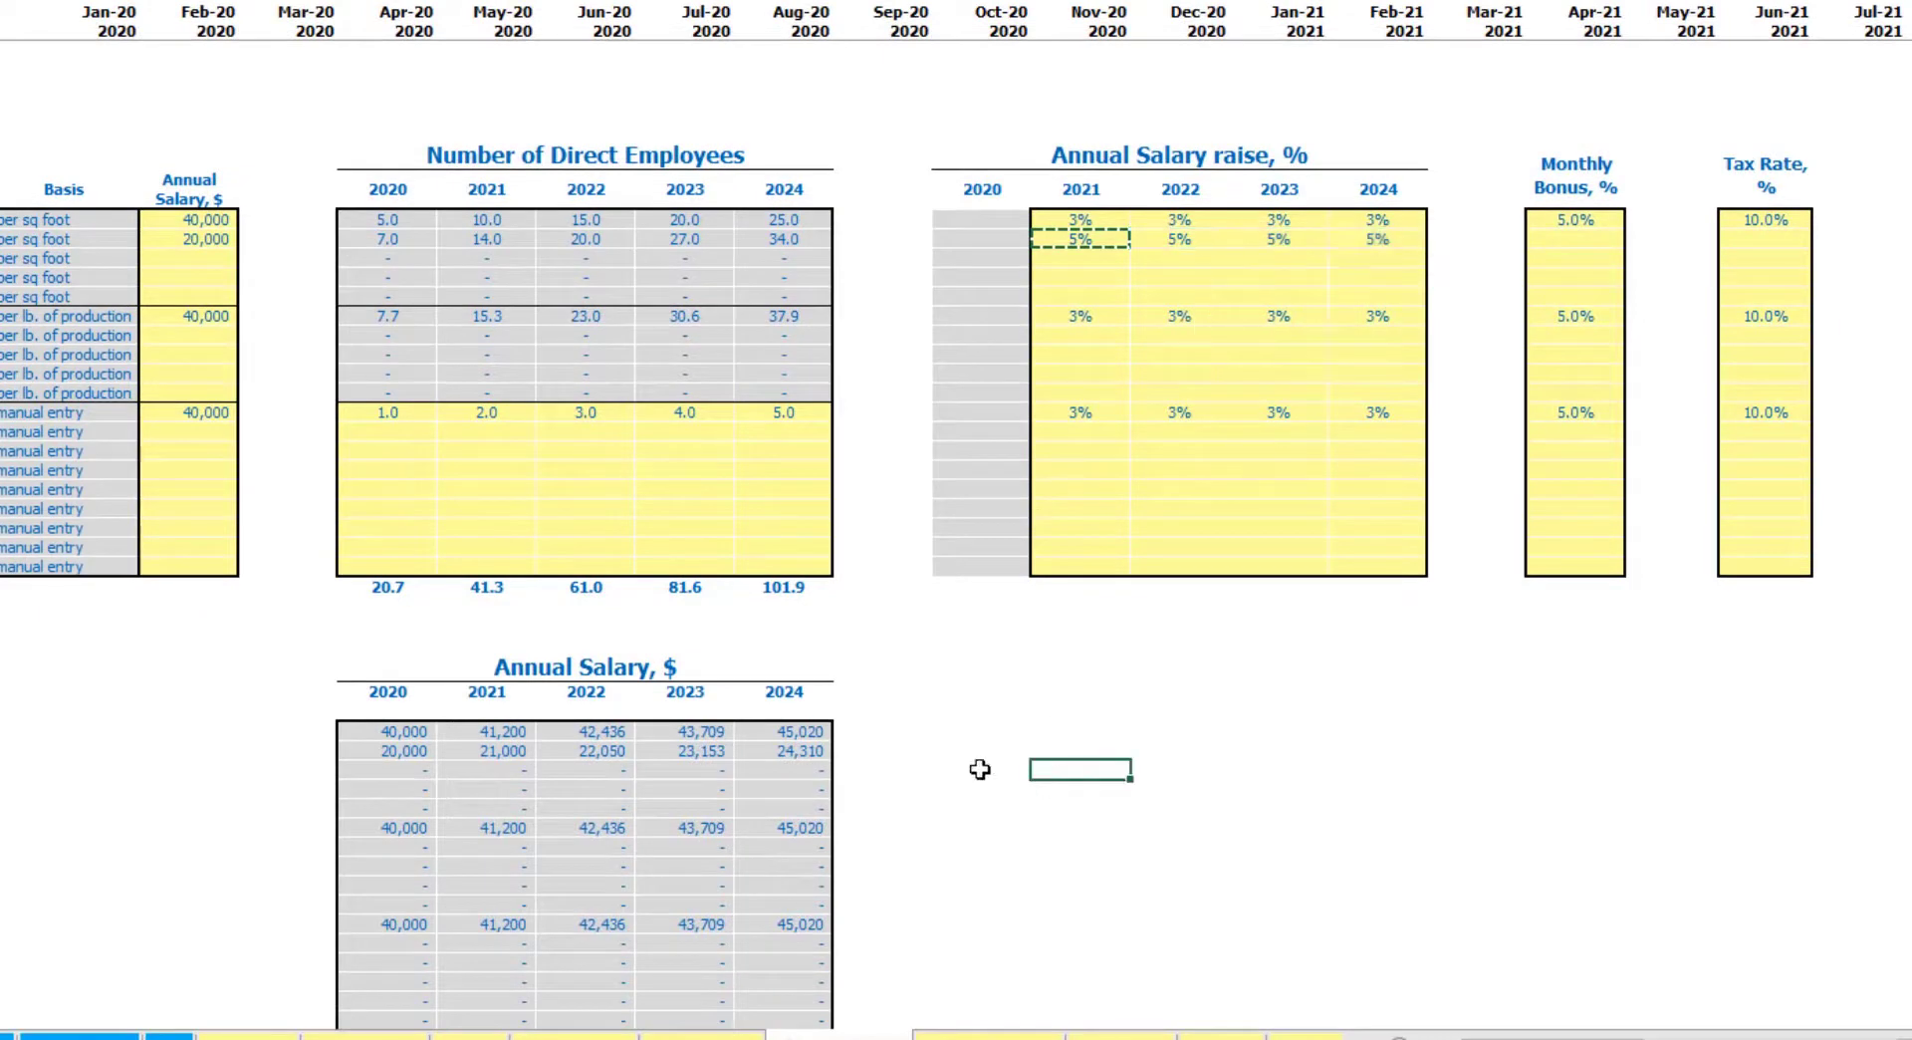
Compare the yearly annual salaries of the first two staff categories with their base salary and raise percentages.
{"action": "left_click_drag", "start_coordinate": [397, 738], "coordinate": [802, 750]}
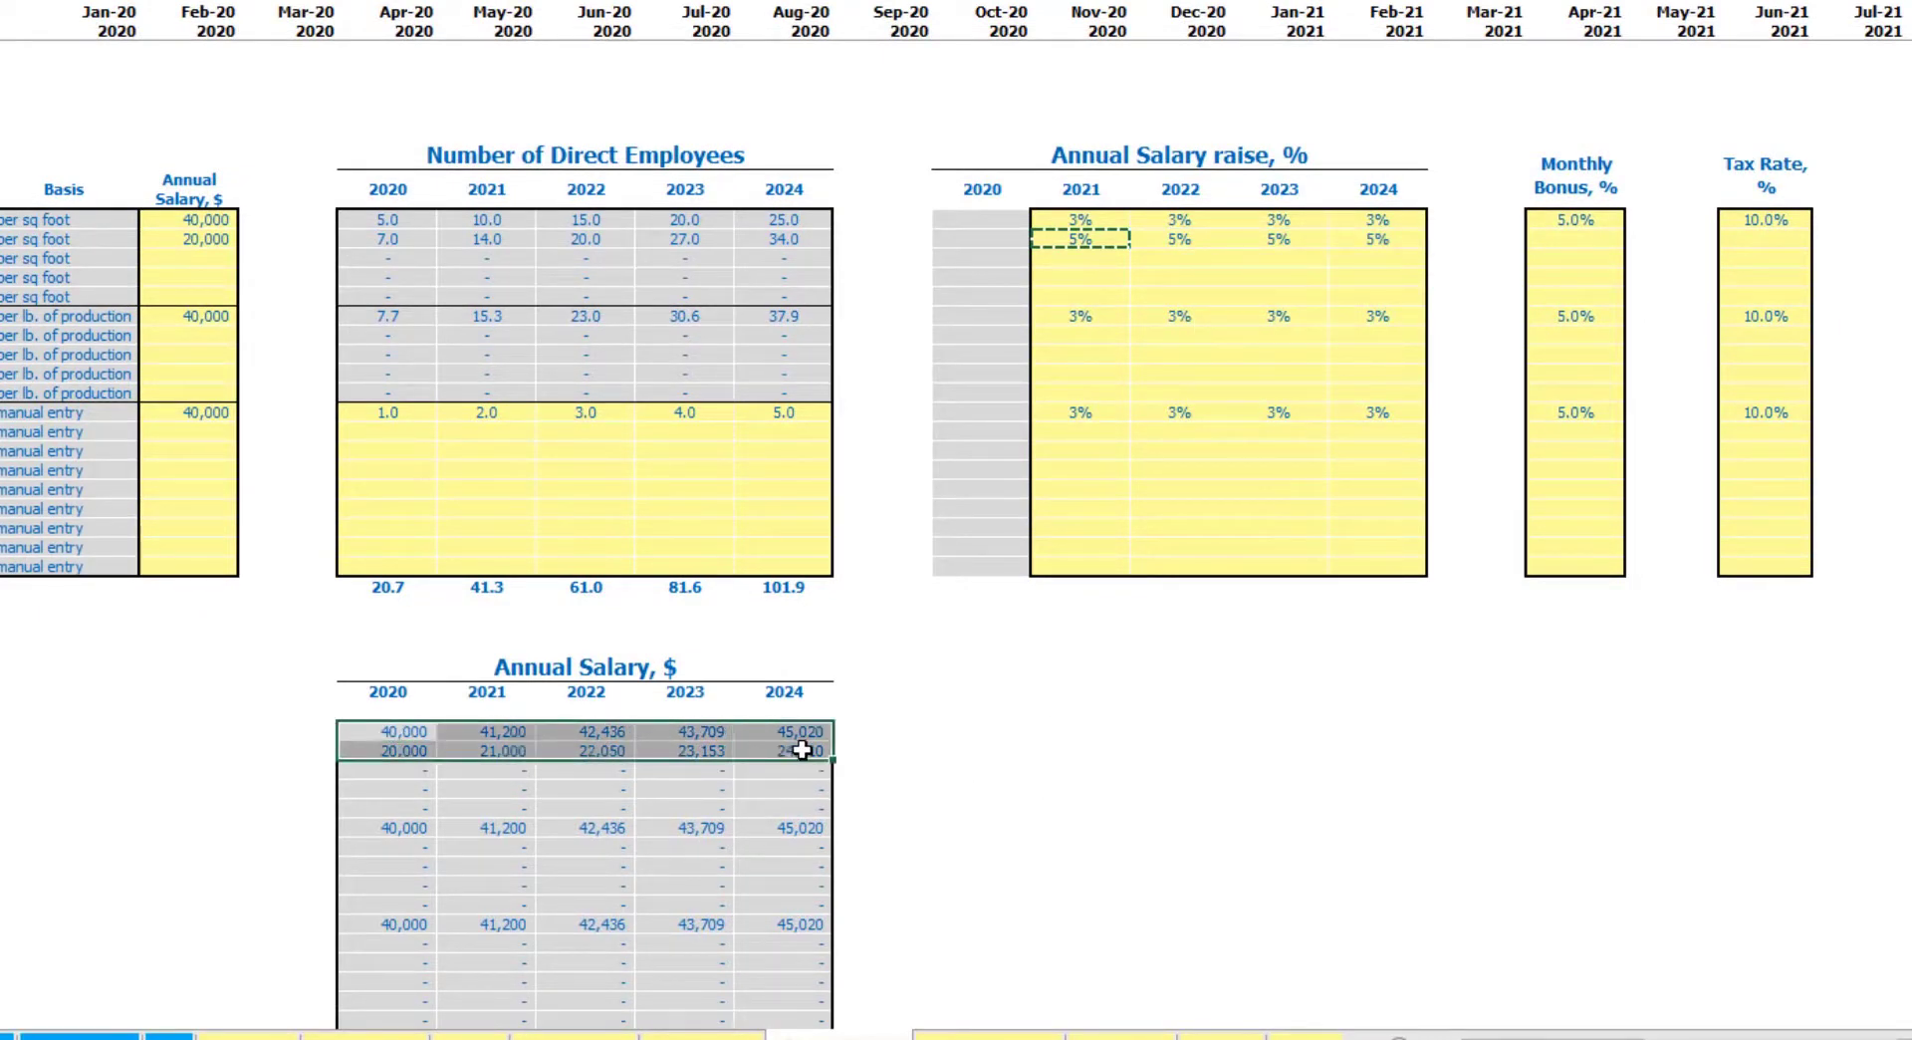
{"action": "left_click", "coordinate": [201, 221]}
{"action": "left_click_drag", "start_coordinate": [1087, 222], "coordinate": [1399, 235]}
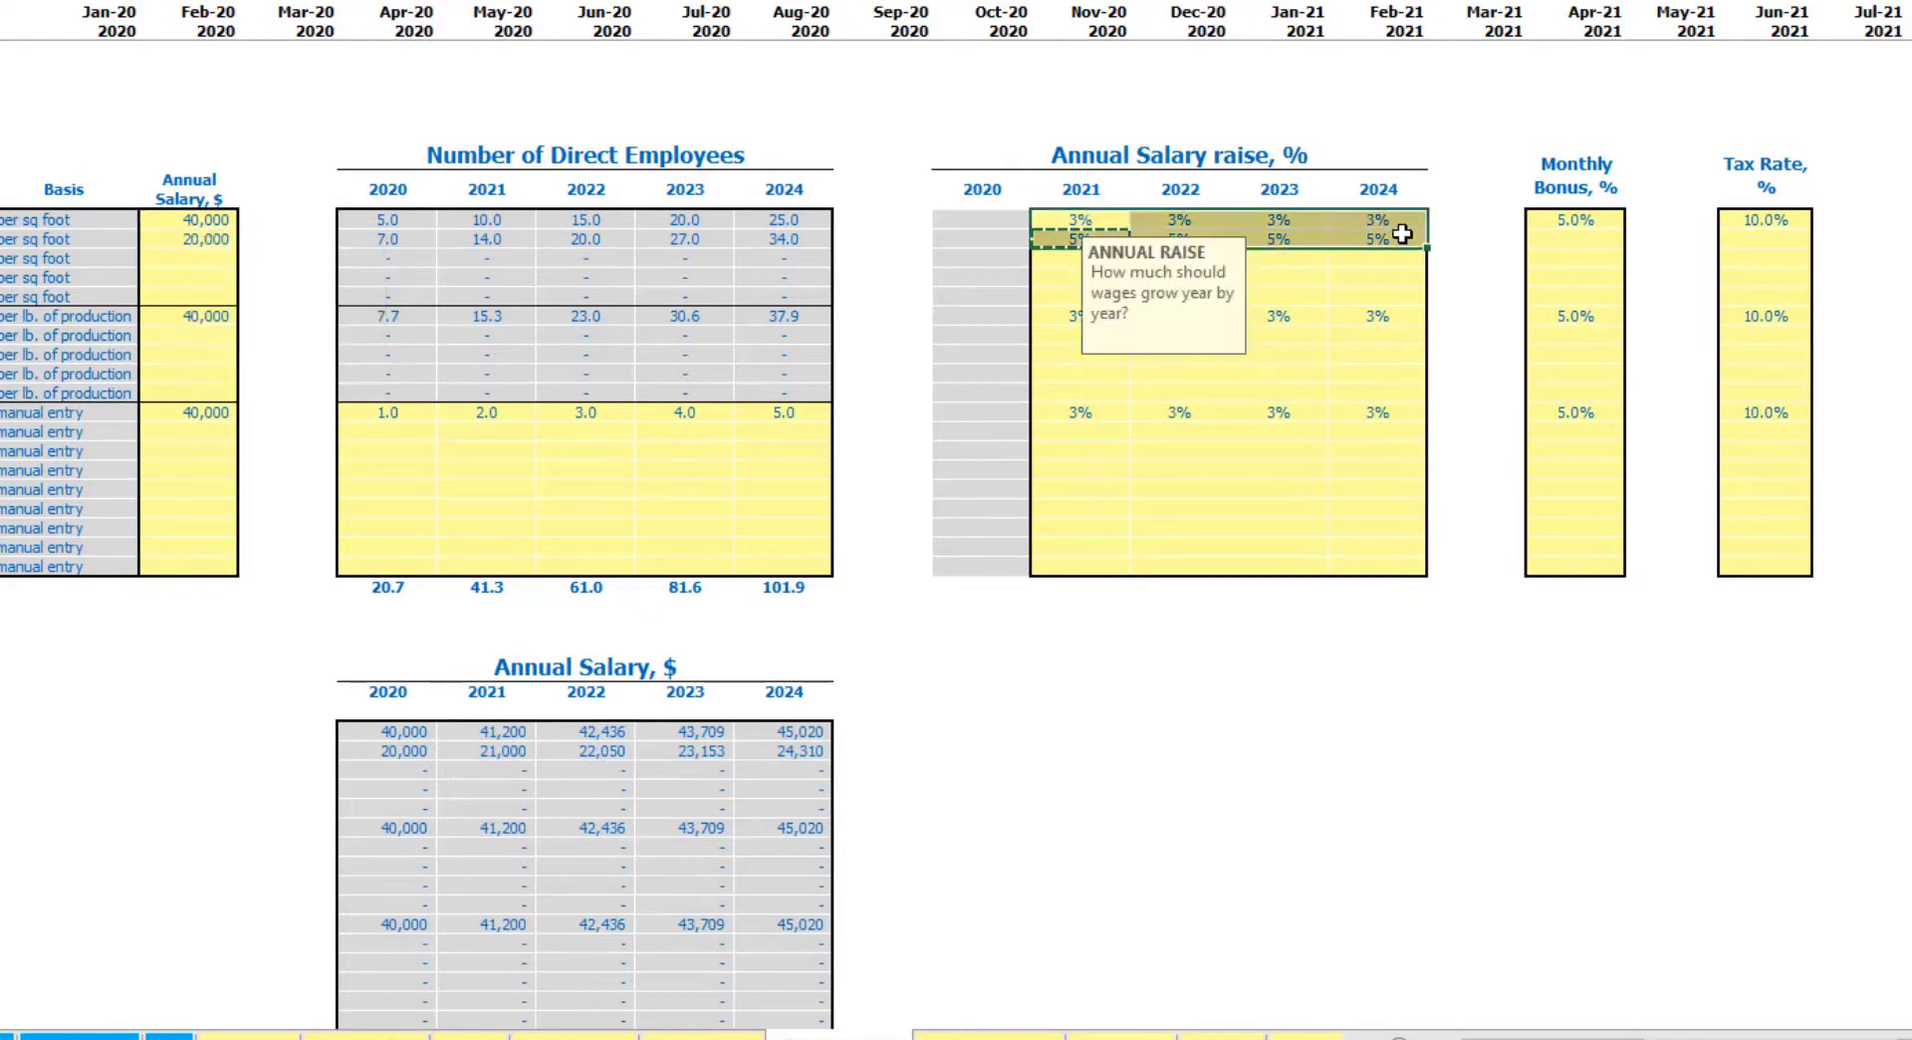
{"action": "left_click", "coordinate": [1135, 765]}
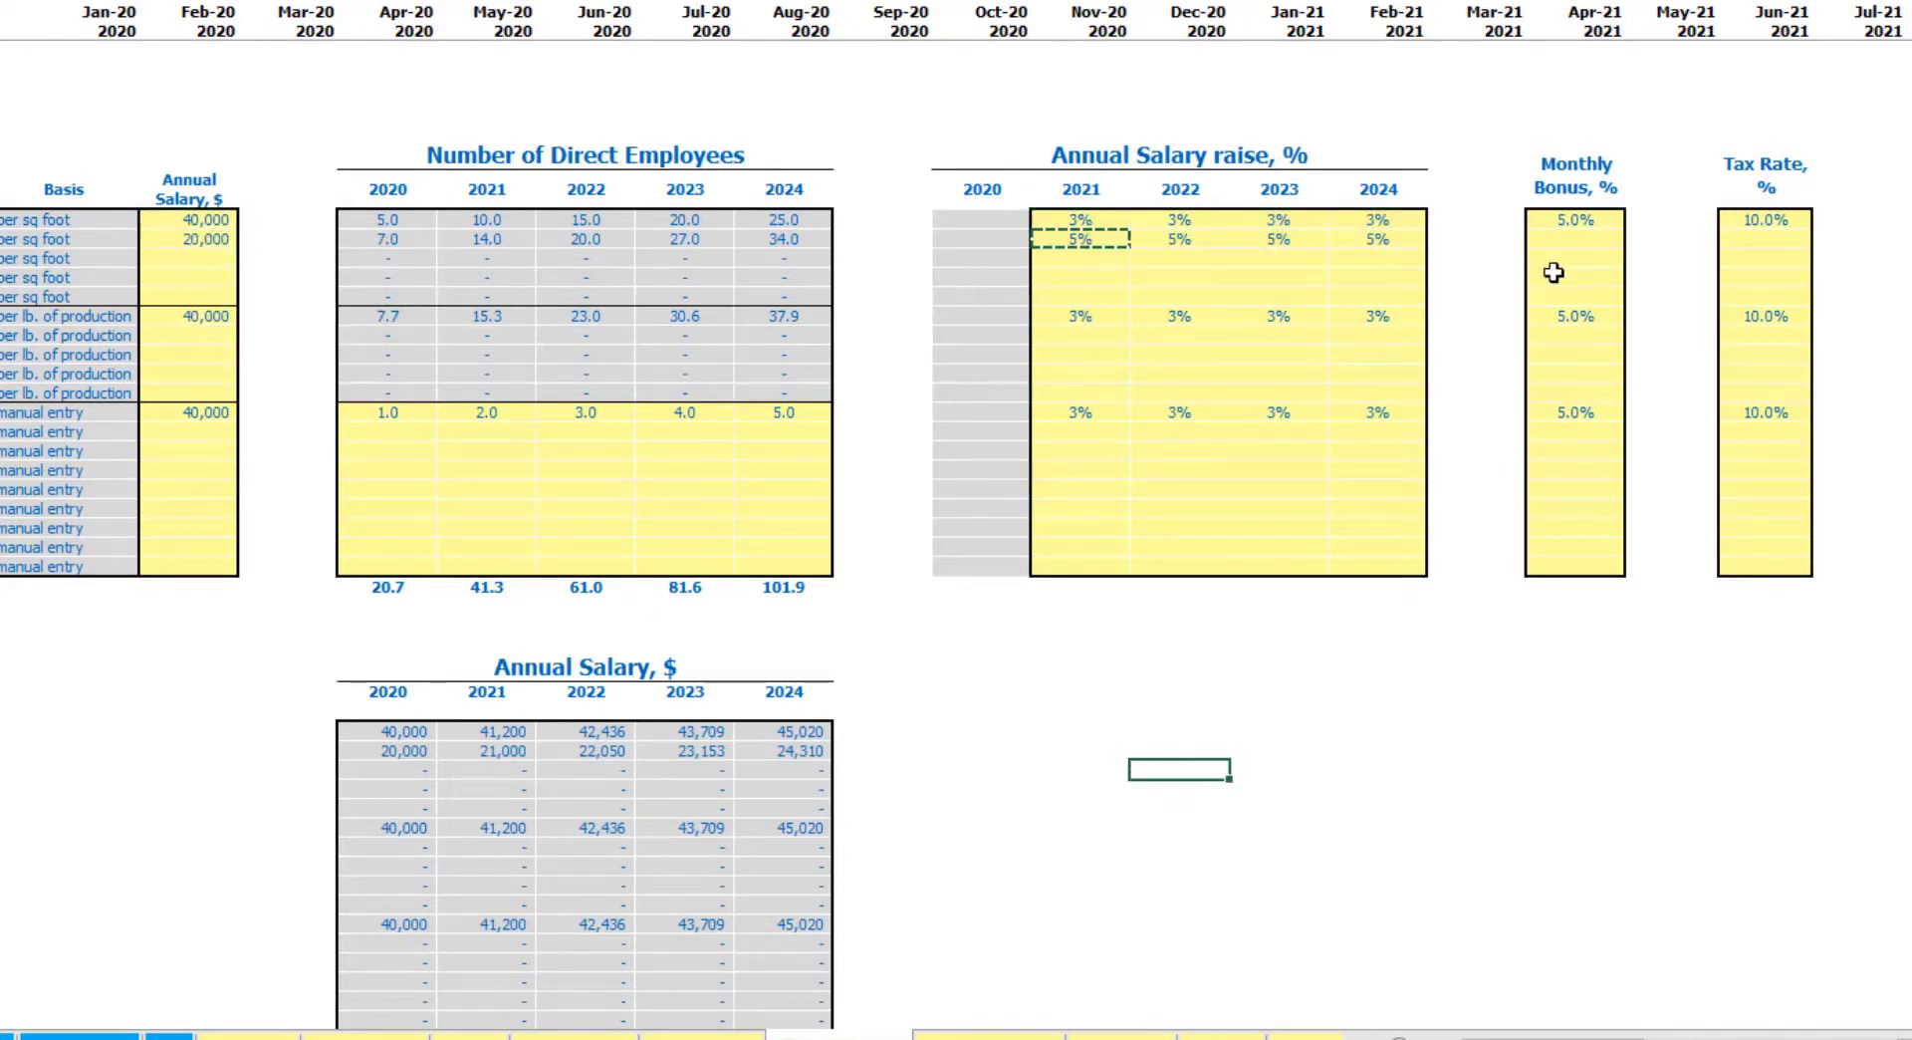
Set the monthly bonus to 10% for Direct_HC_Placeholder1 and copy it to Direct_HC_Placeholder2.
{"action": "left_click", "coordinate": [1571, 215]}
{"action": "type", "text": "10"}
{"action": "key", "text": "Return"}
{"action": "key", "text": "Up"}
{"action": "key", "text": "ctrl+c"}
{"action": "key", "text": "Down"}
{"action": "key", "text": "ctrl+v"}
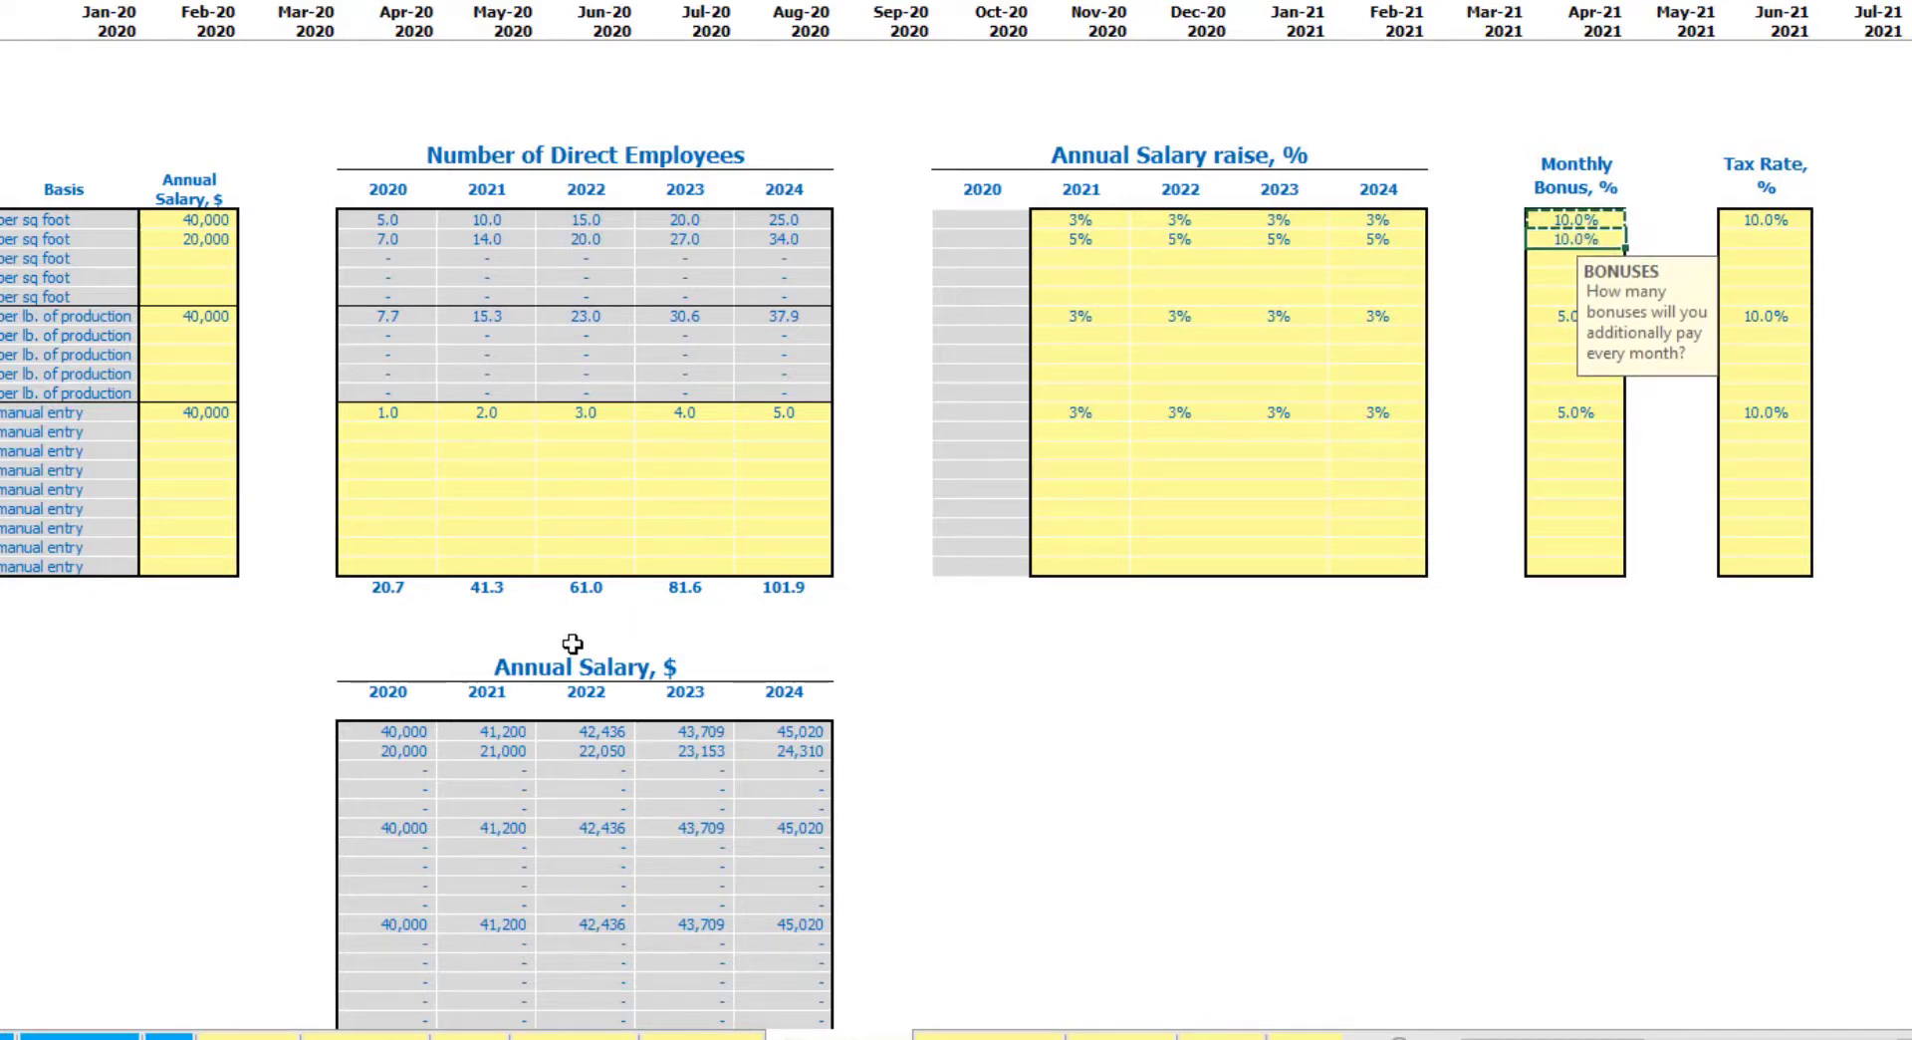
Set the tax rate to 12% for both Direct_HC_Placeholder1 and Direct_HC_Placeholder2.
{"action": "left_click", "coordinate": [1771, 215]}
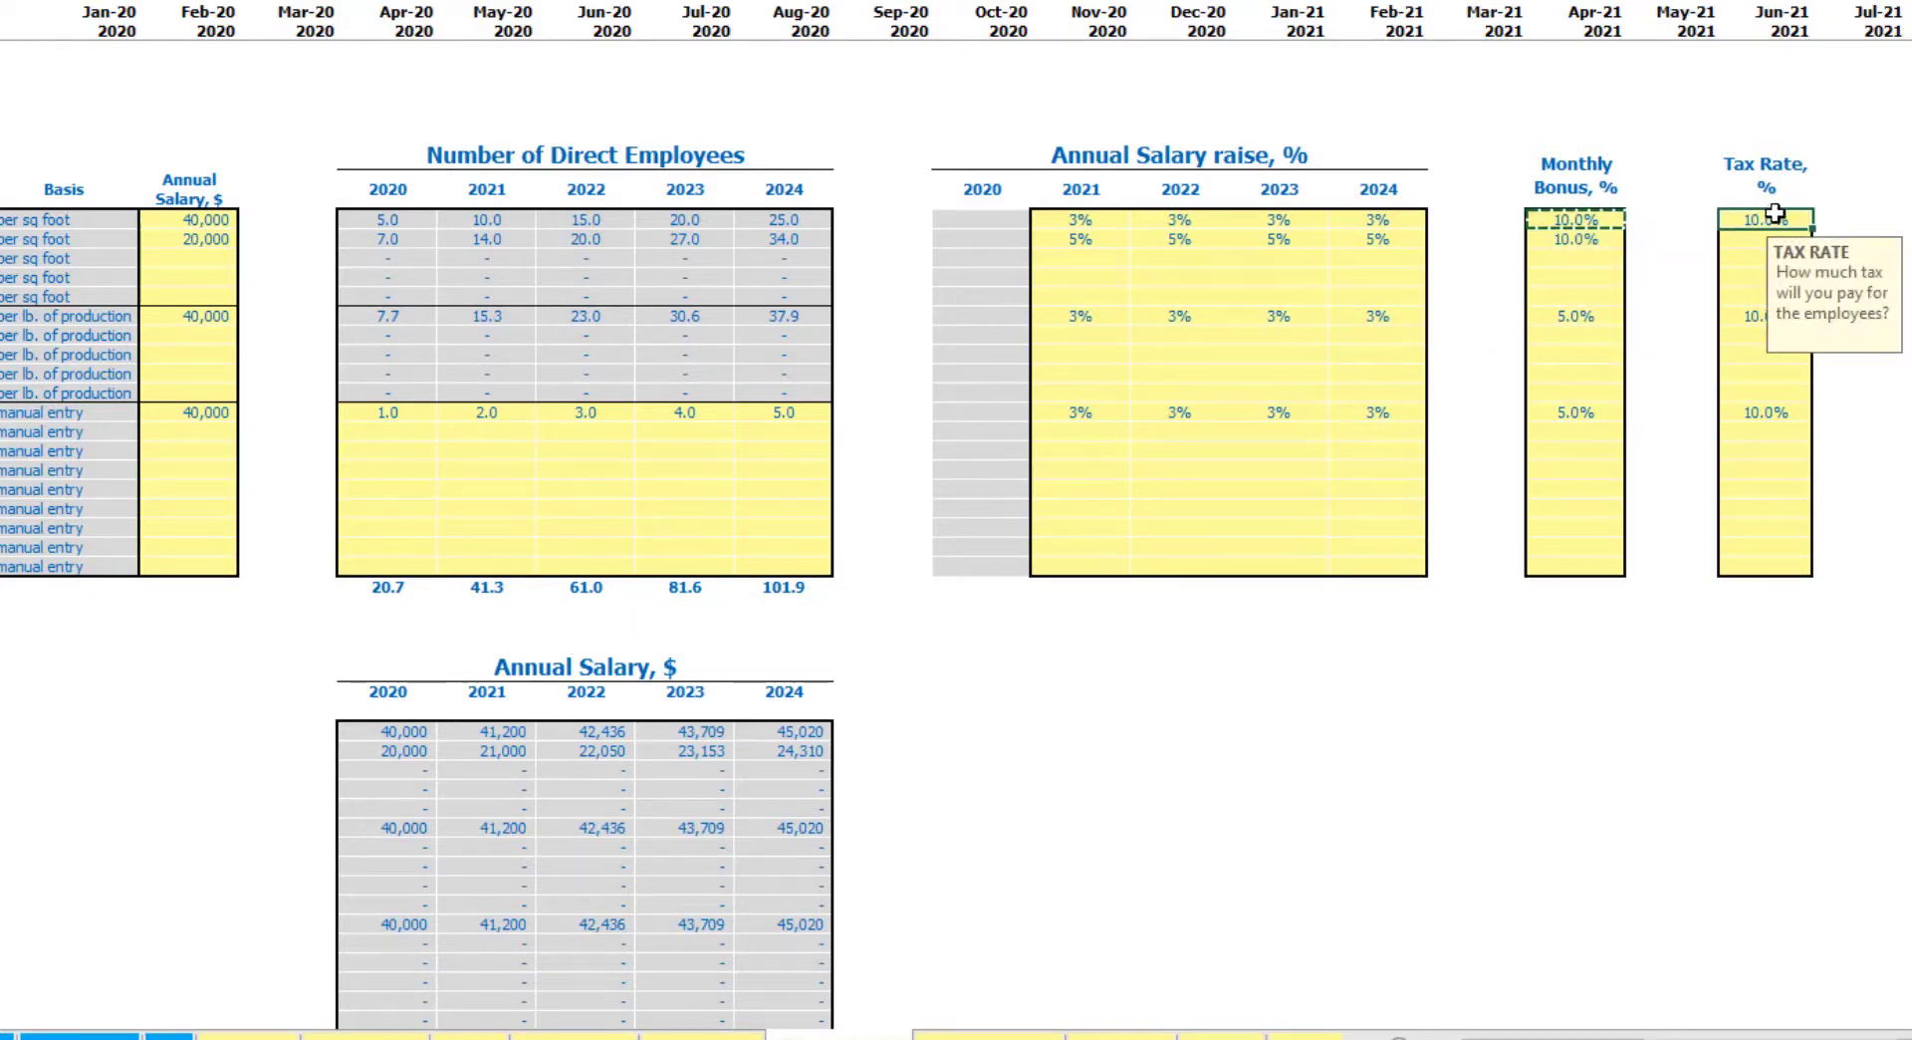
{"action": "type", "text": "12"}
{"action": "key", "text": "Return"}
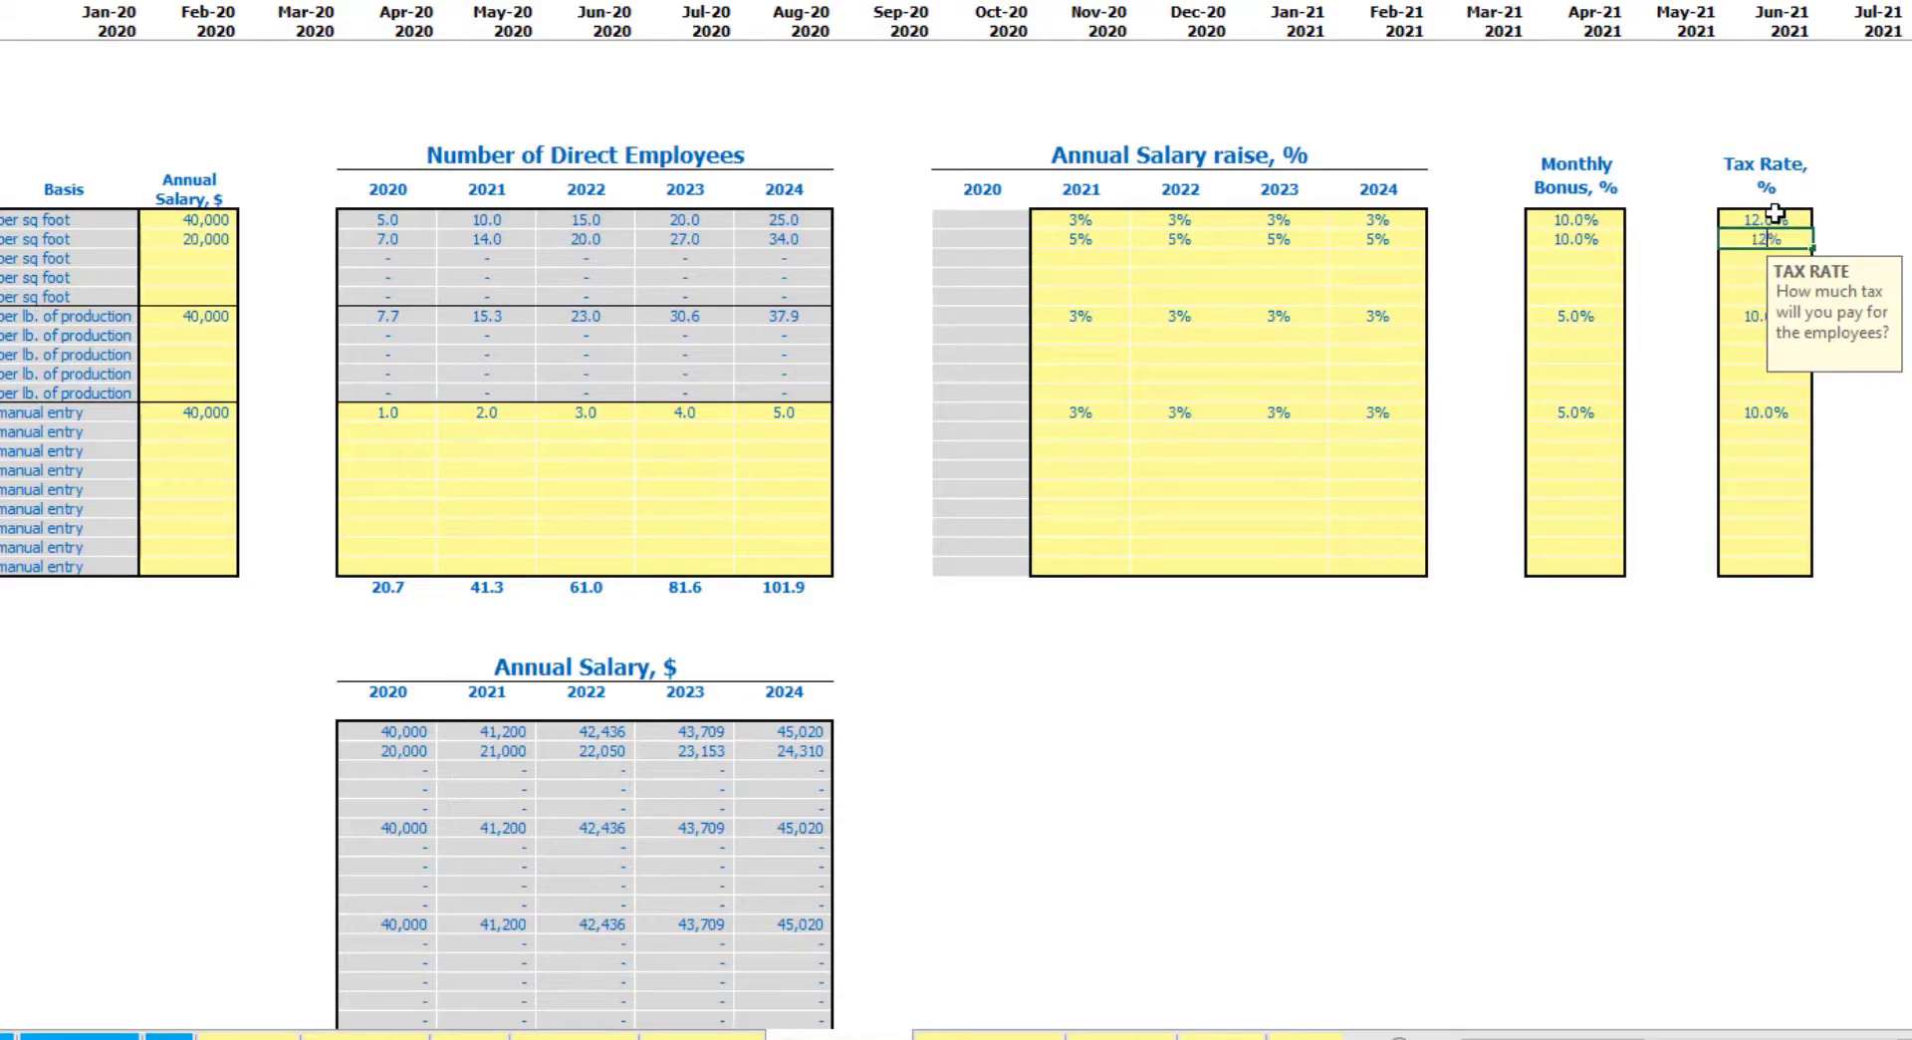
{"action": "left_click", "coordinate": [1774, 213]}
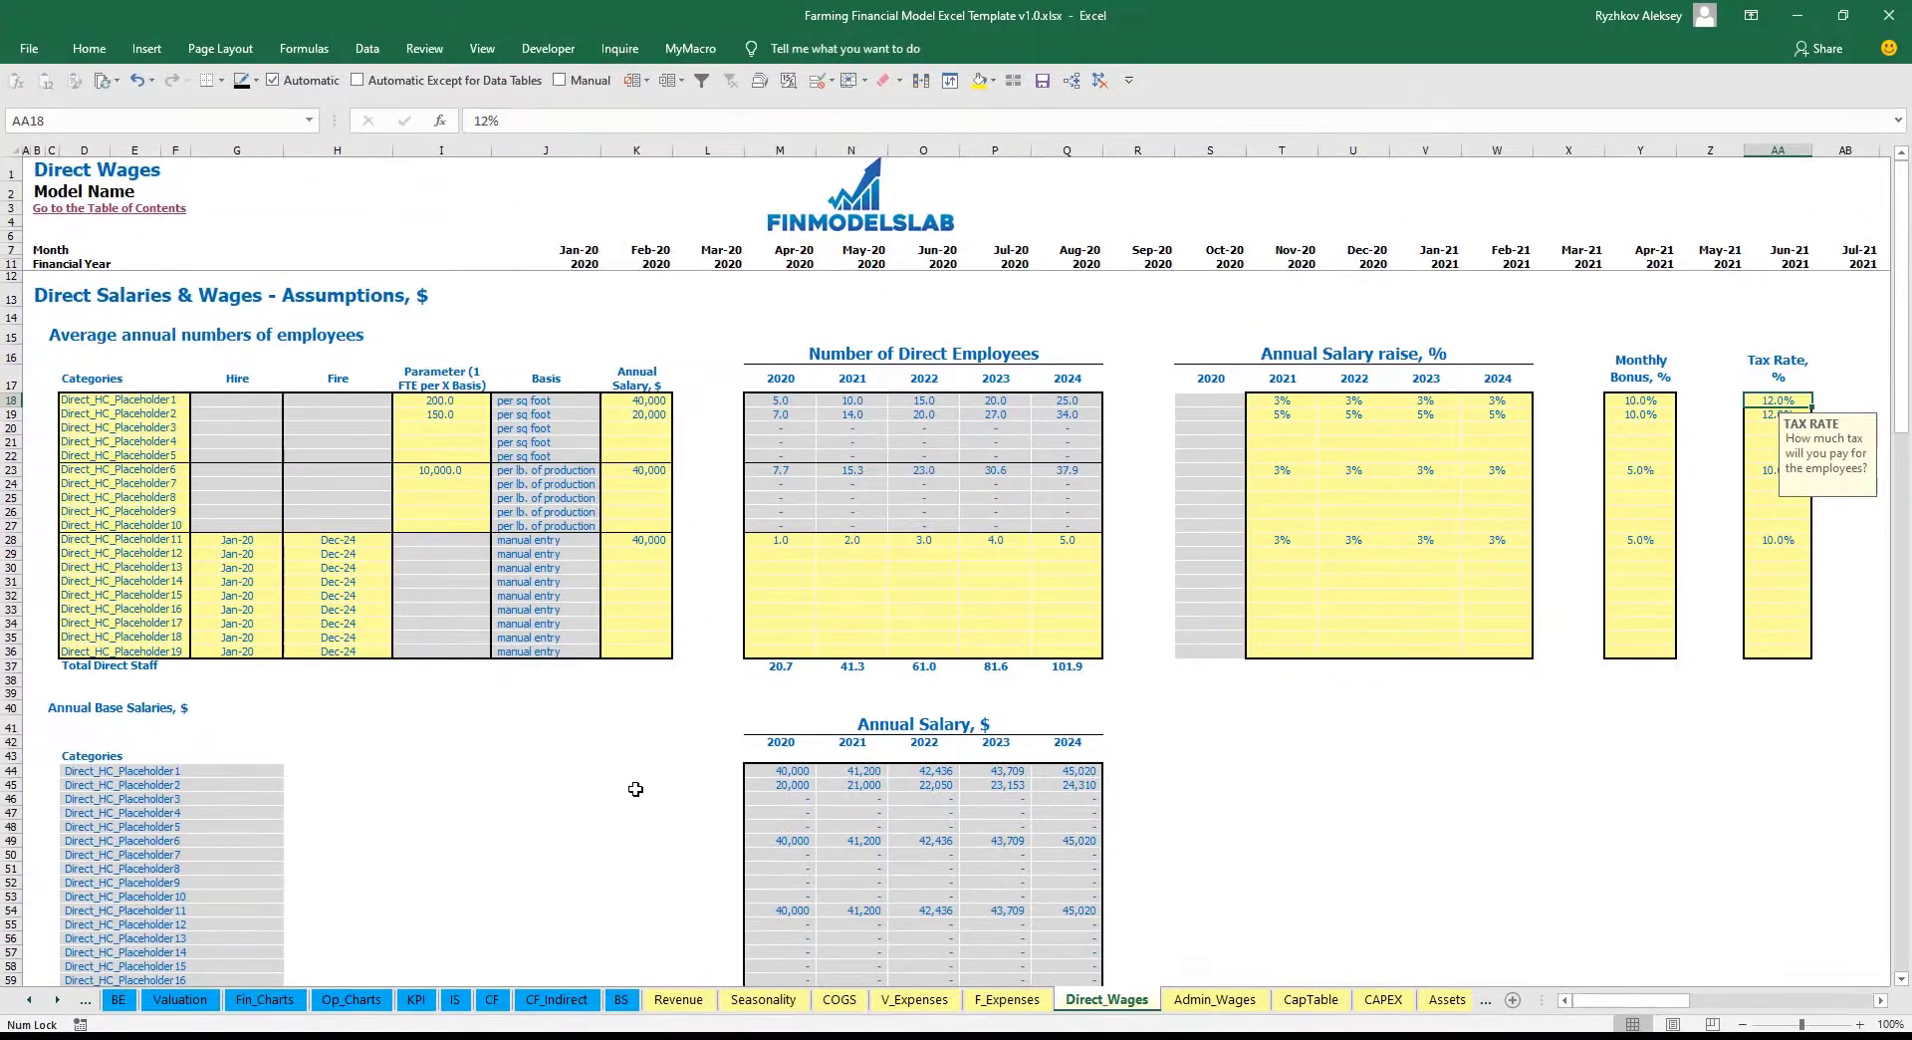
Review the monthly direct staff numbers, base salaries, bonuses and base taxes calculated below the direct wages assumptions.
{"action": "scroll", "coordinate": [635, 788], "scroll_direction": "down", "scroll_amount": 13}
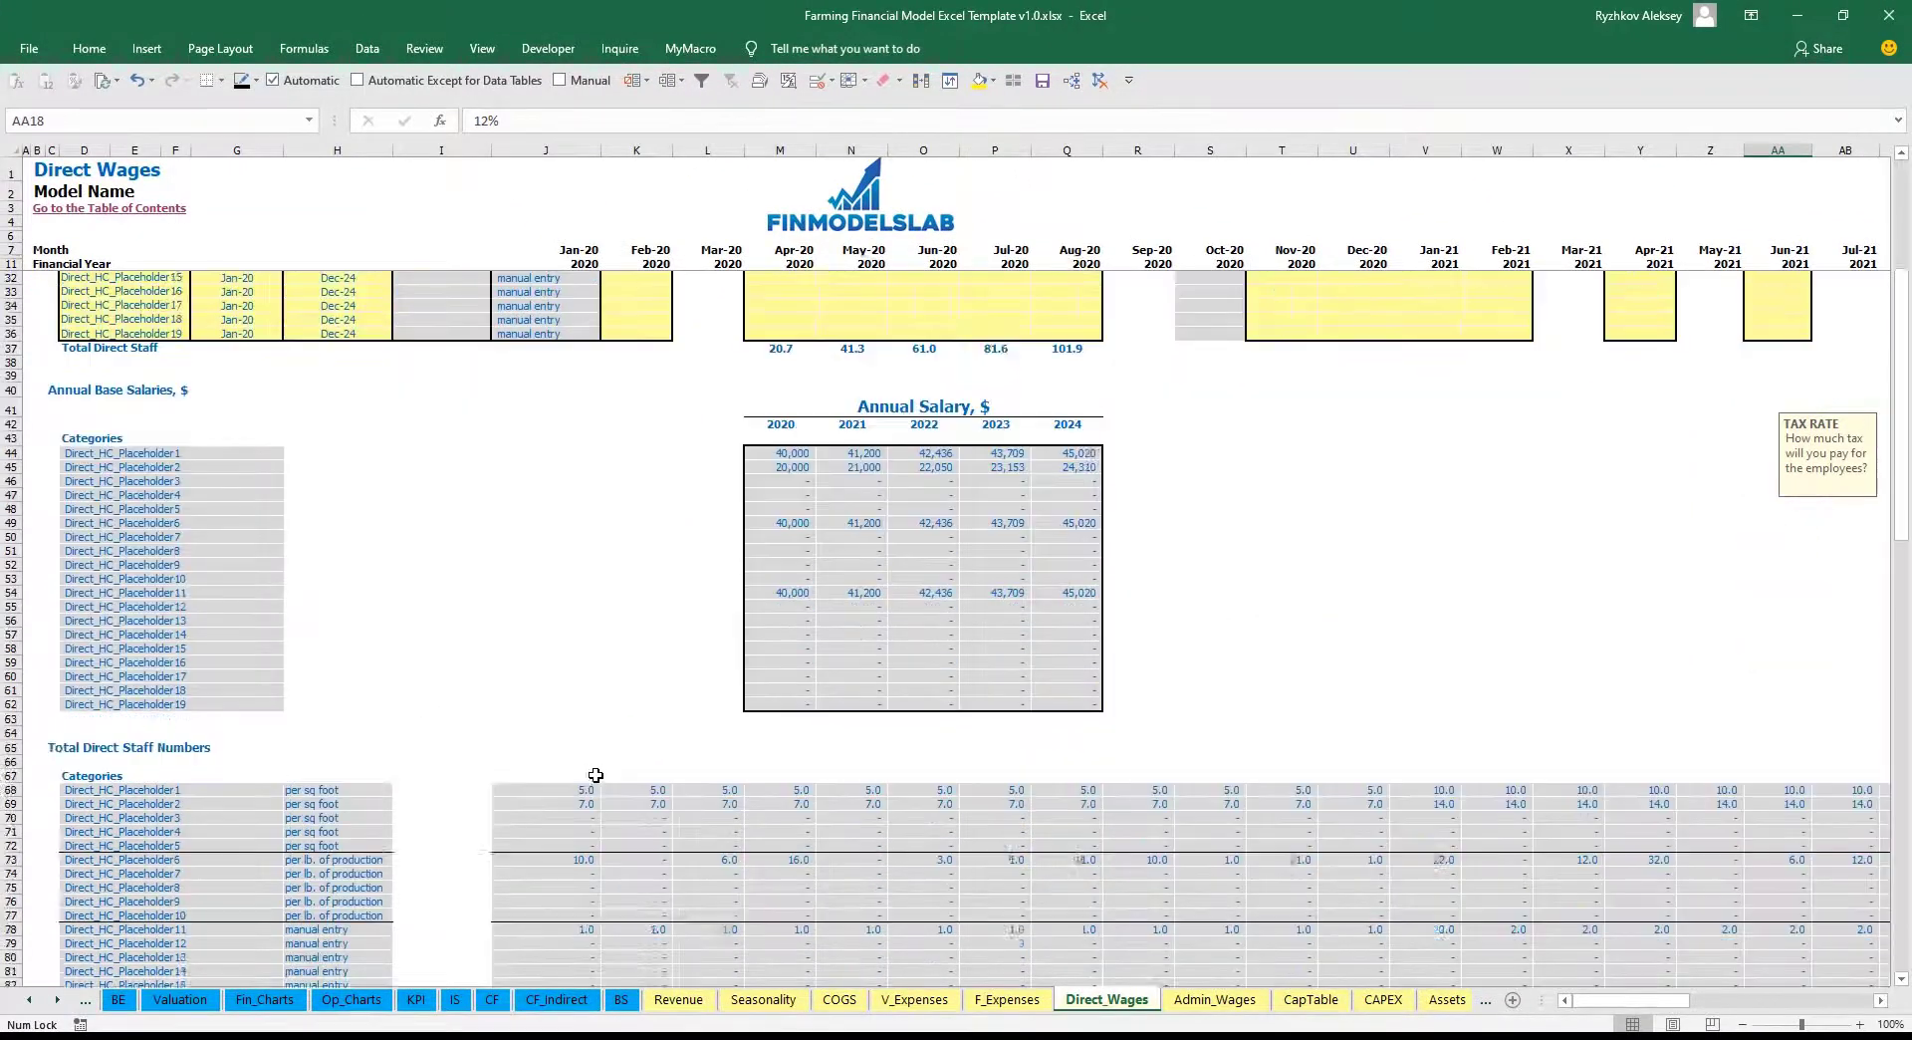
{"action": "left_click_drag", "start_coordinate": [8, 461], "coordinate": [10, 564]}
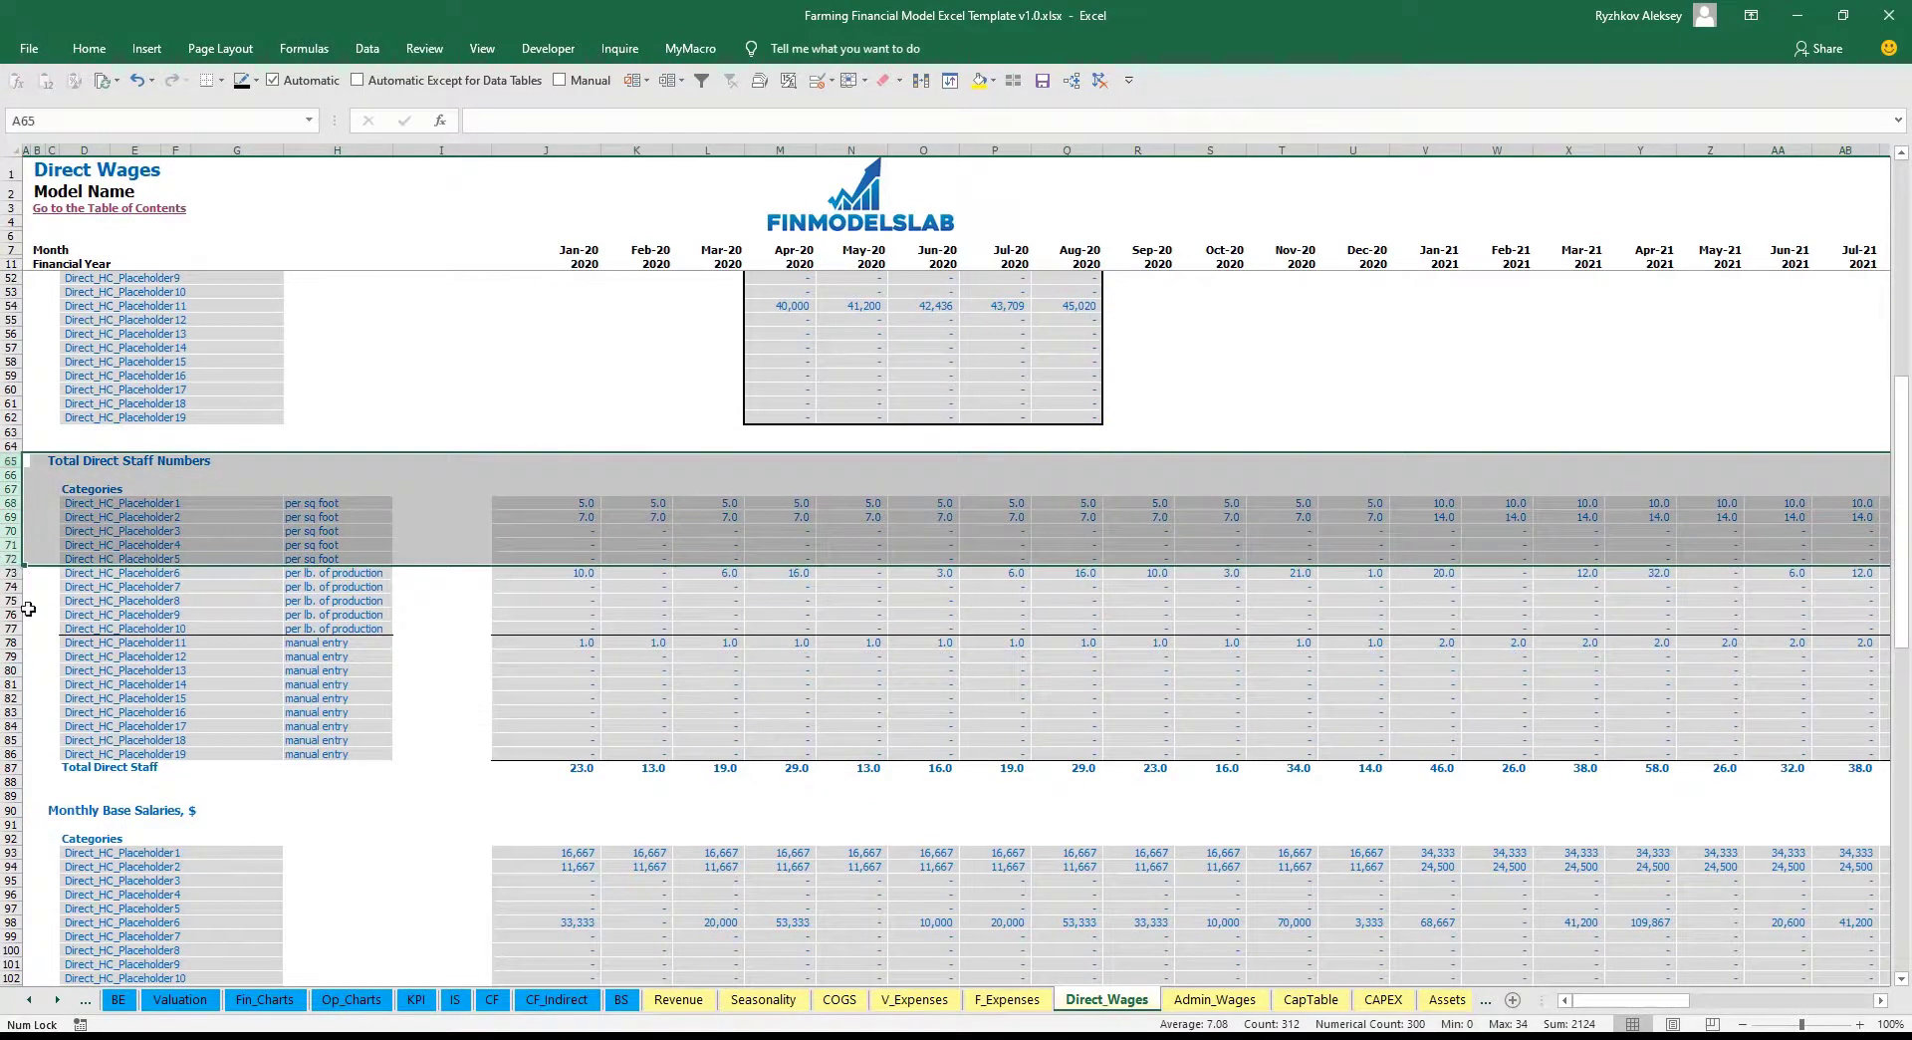
{"action": "scroll", "coordinate": [46, 664], "scroll_direction": "down", "scroll_amount": 9}
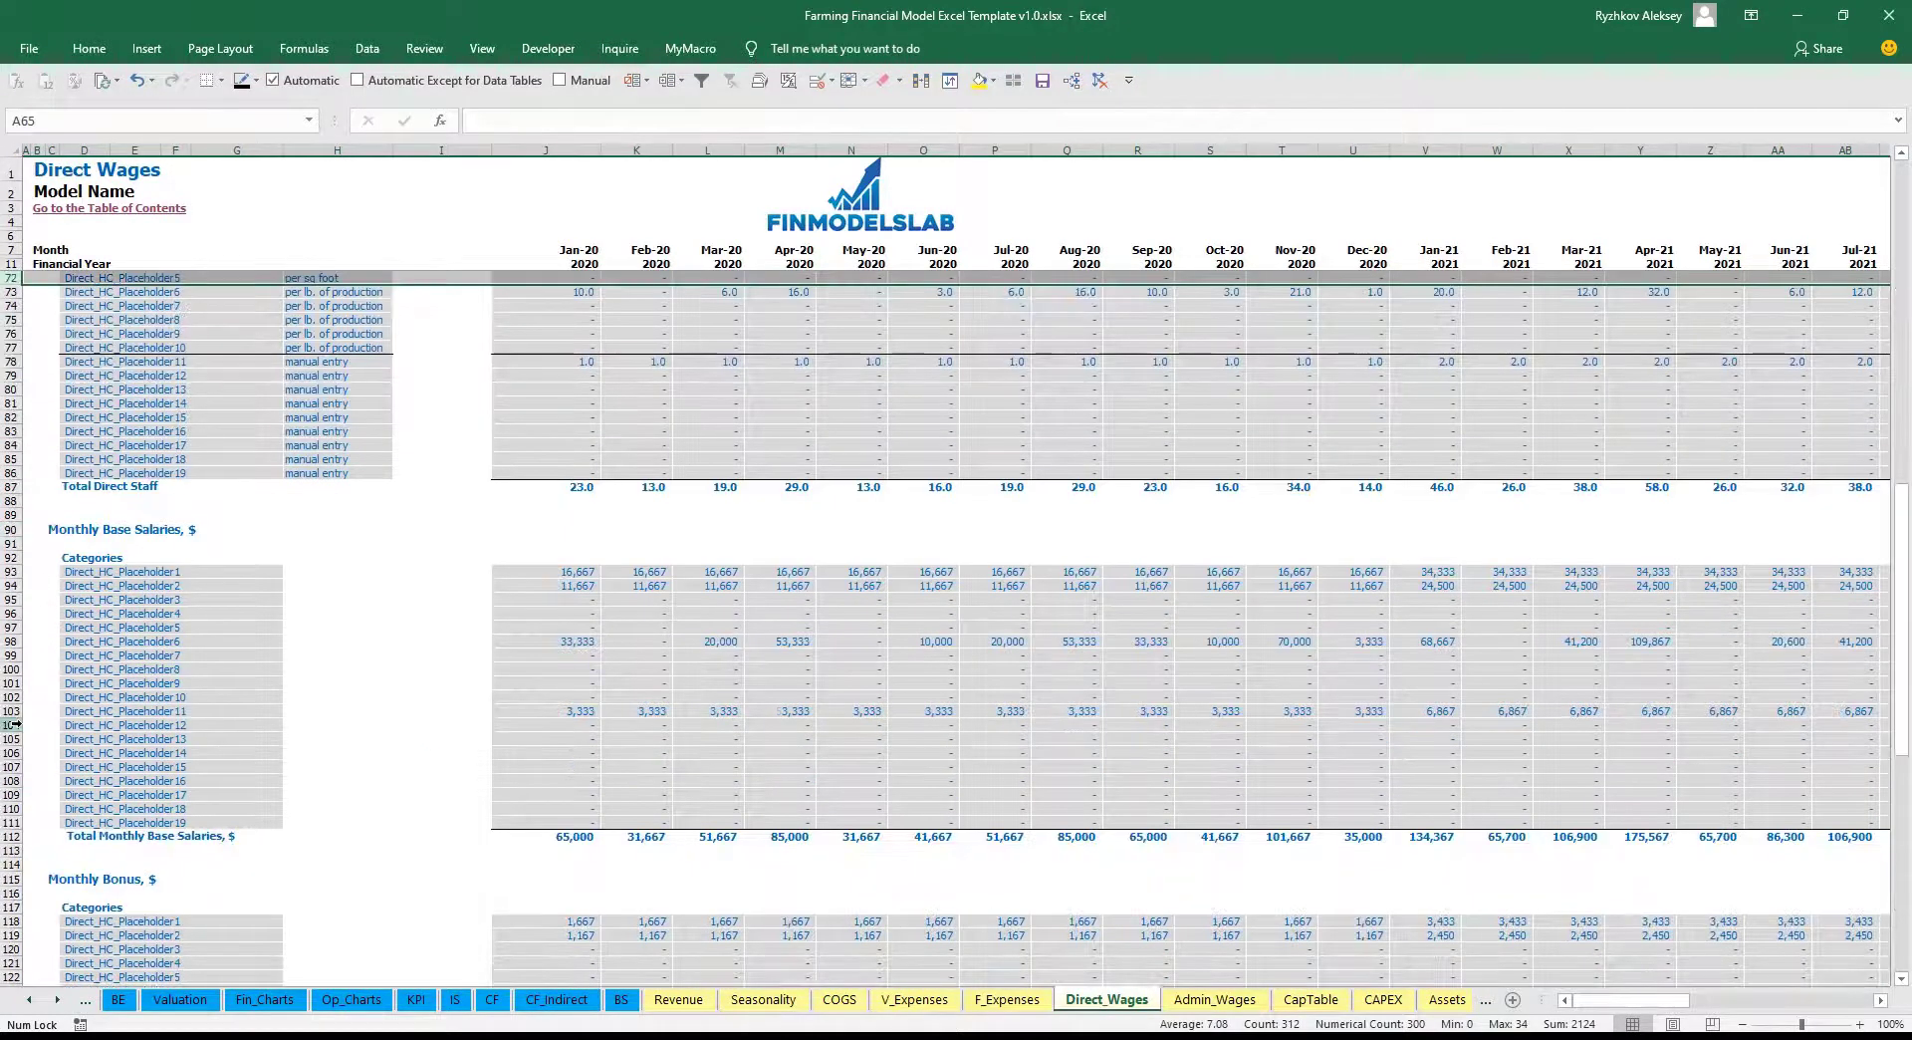
{"action": "scroll", "coordinate": [24, 680], "scroll_direction": "down", "scroll_amount": 7}
{"action": "scroll", "coordinate": [30, 717], "scroll_direction": "down", "scroll_amount": 7}
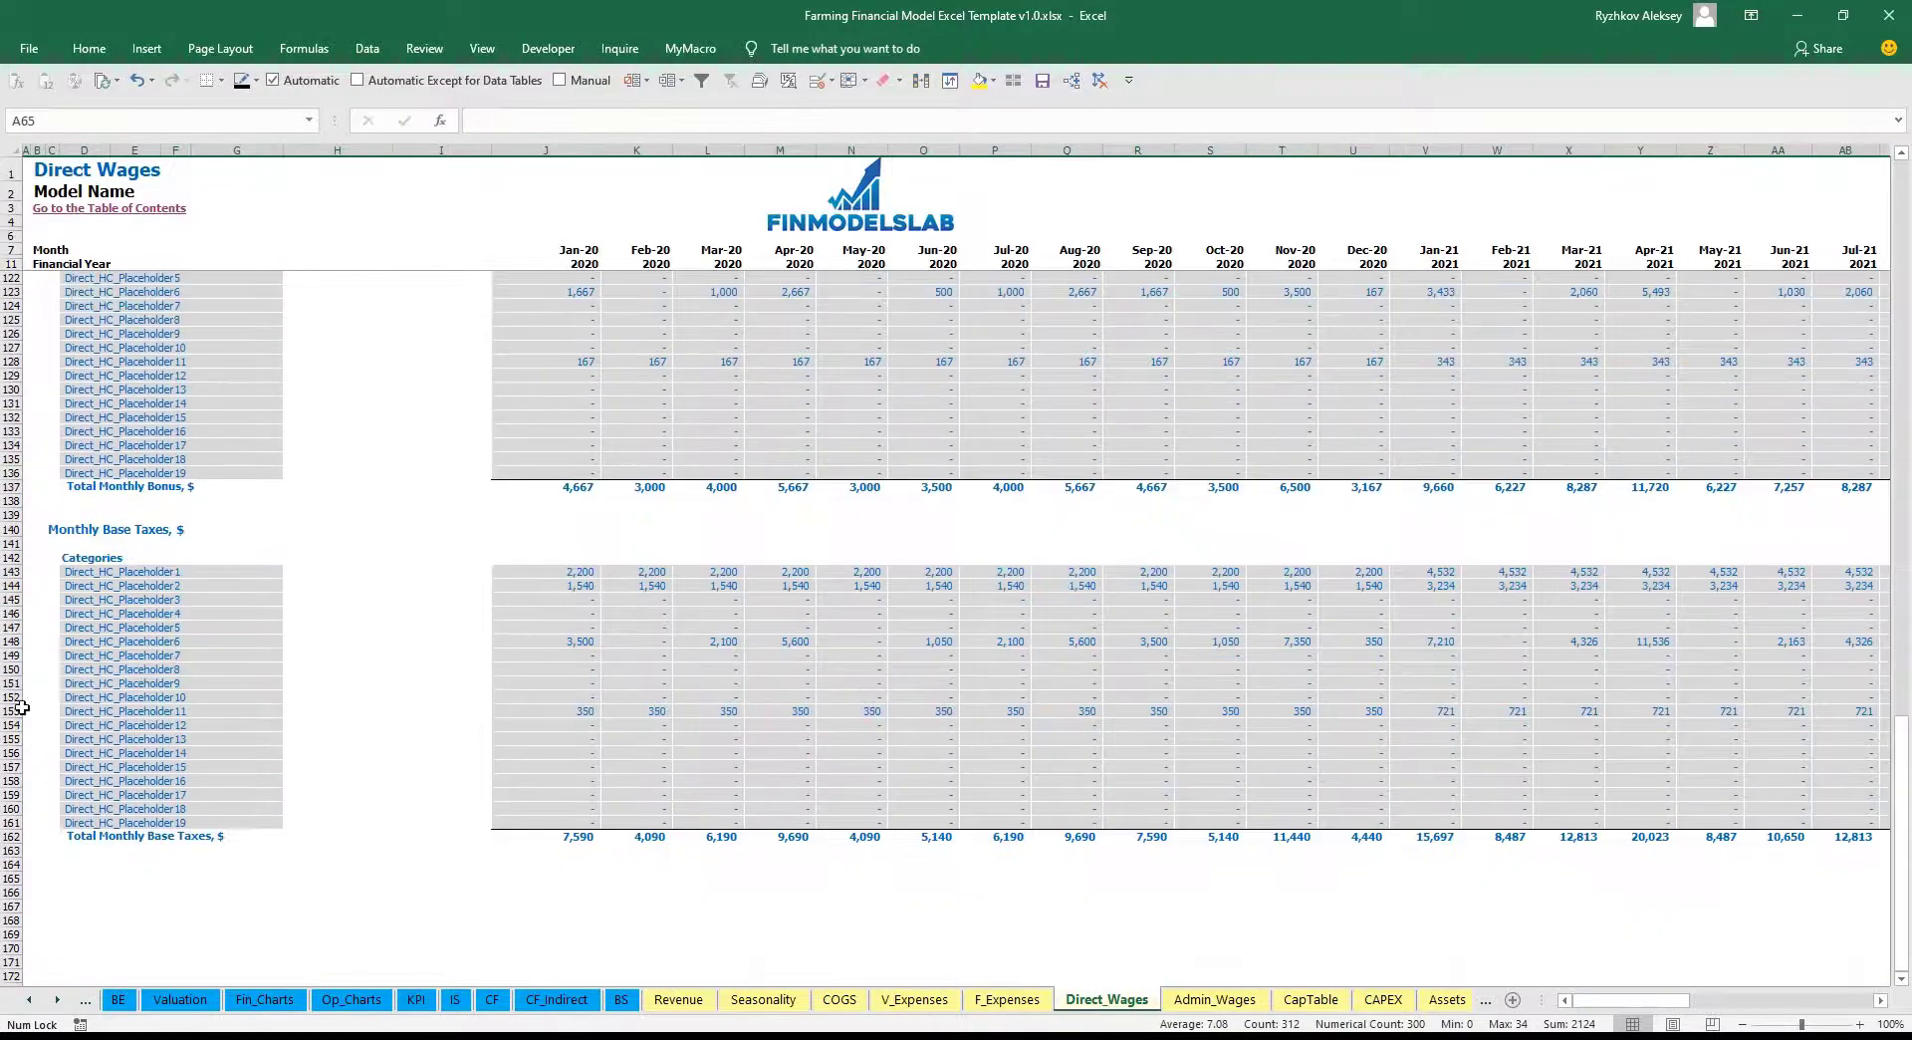
{"action": "scroll", "coordinate": [470, 708], "scroll_direction": "up", "scroll_amount": 20}
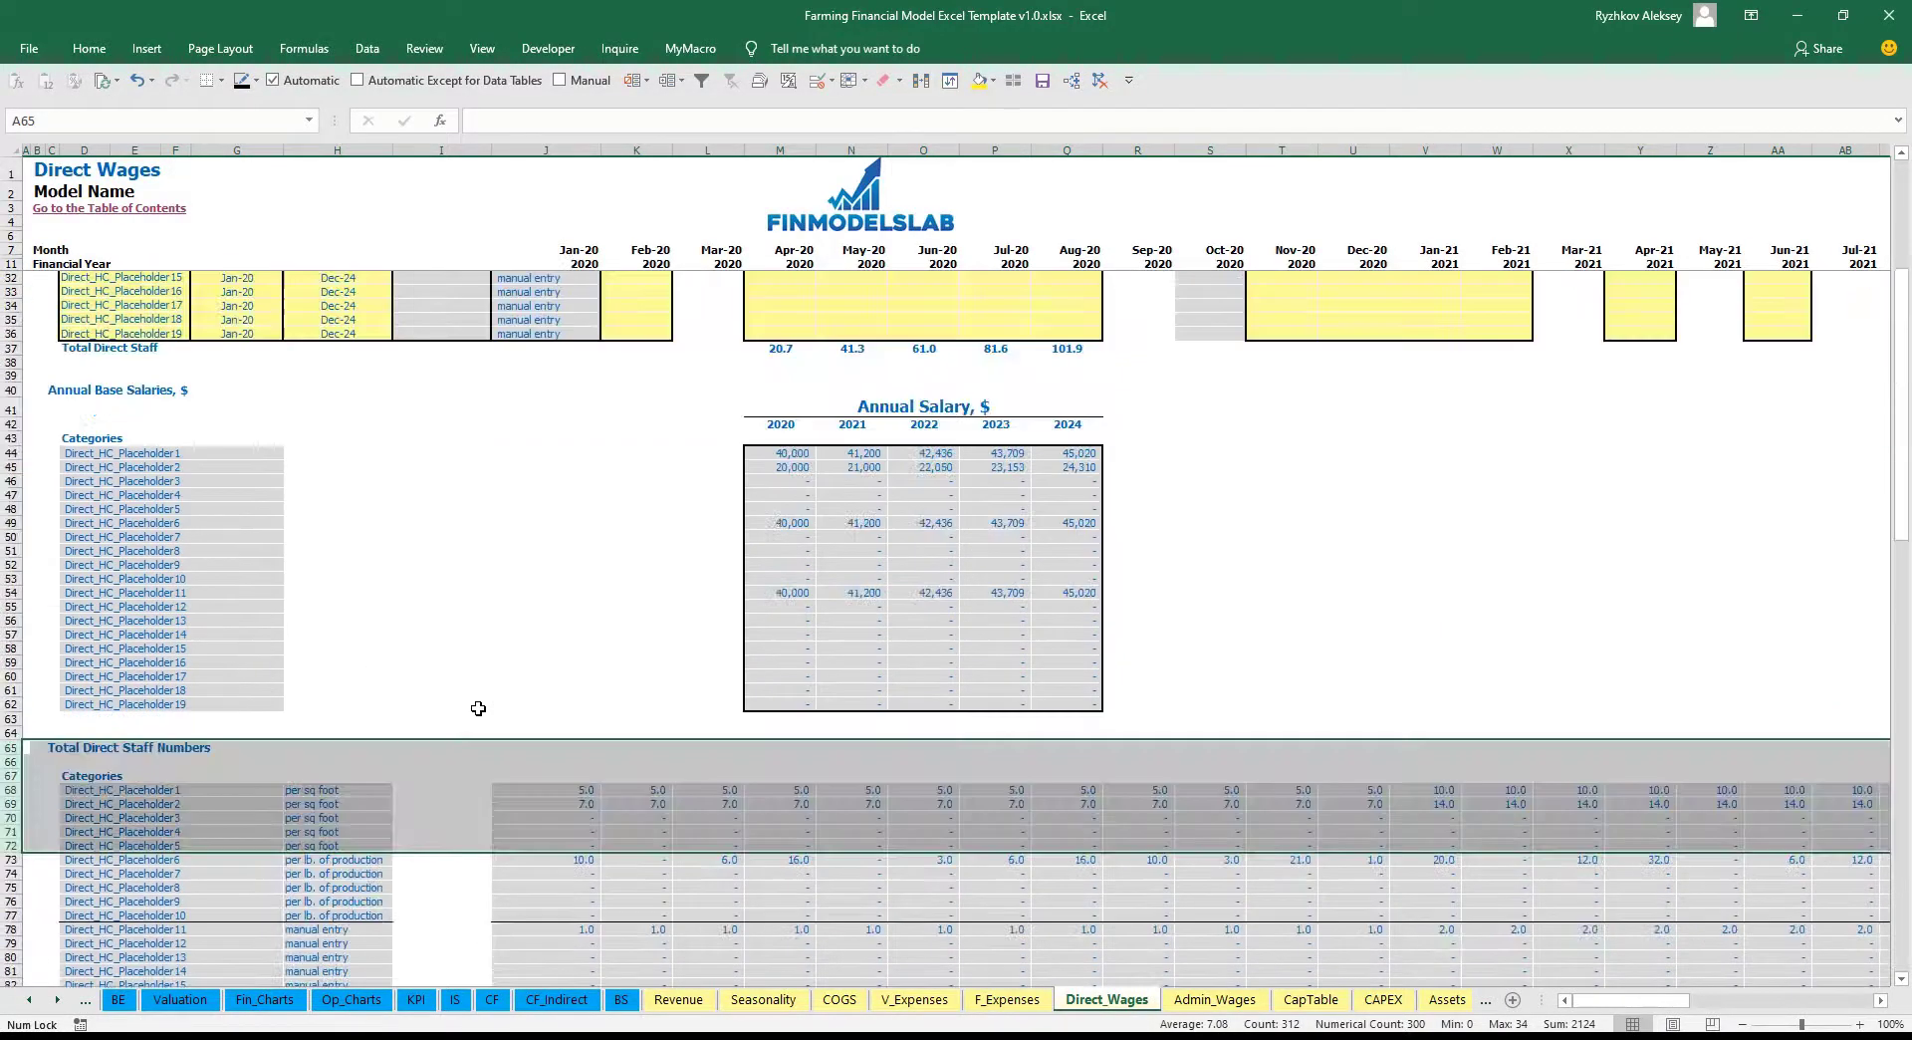
{"action": "left_click", "coordinate": [555, 712]}
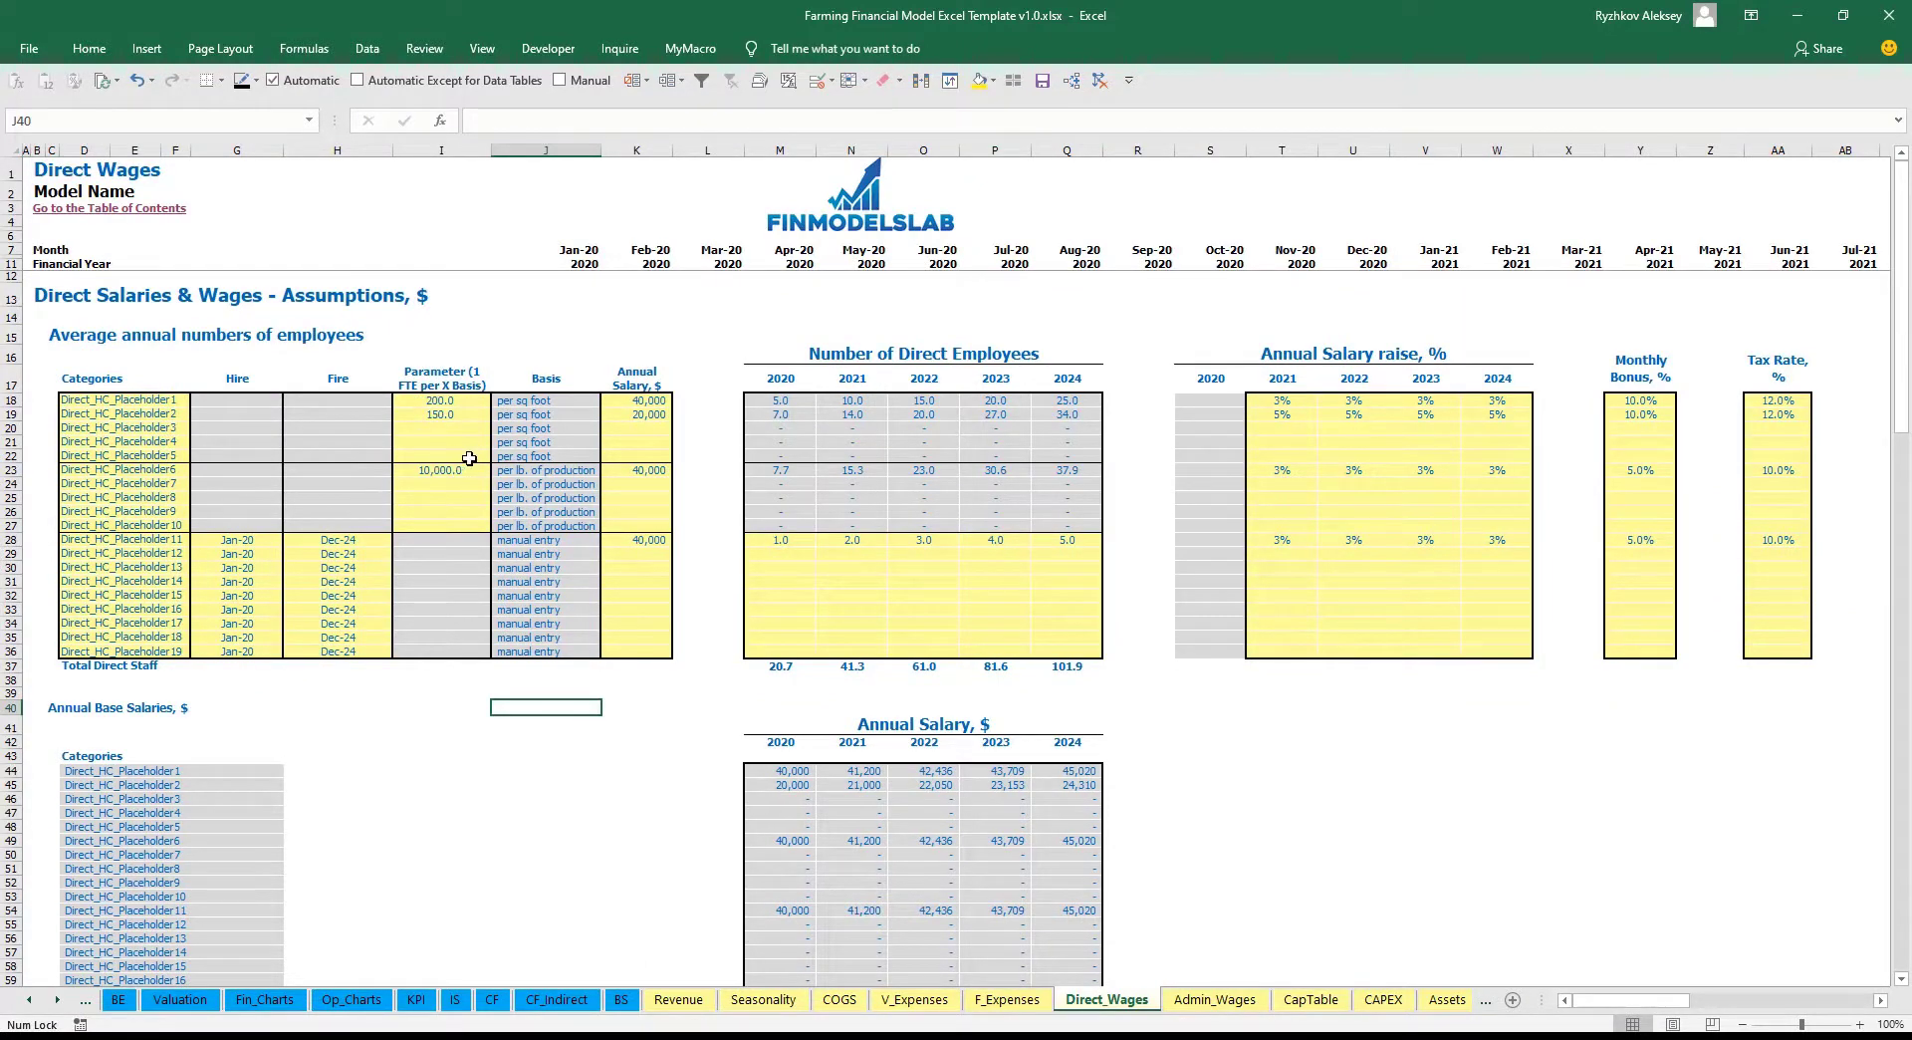
Examine Direct_HC_Placeholder6's production-based ratio, annual salary, raises, bonus, tax rate and yearly employee numbers.
{"action": "left_click", "coordinate": [552, 468]}
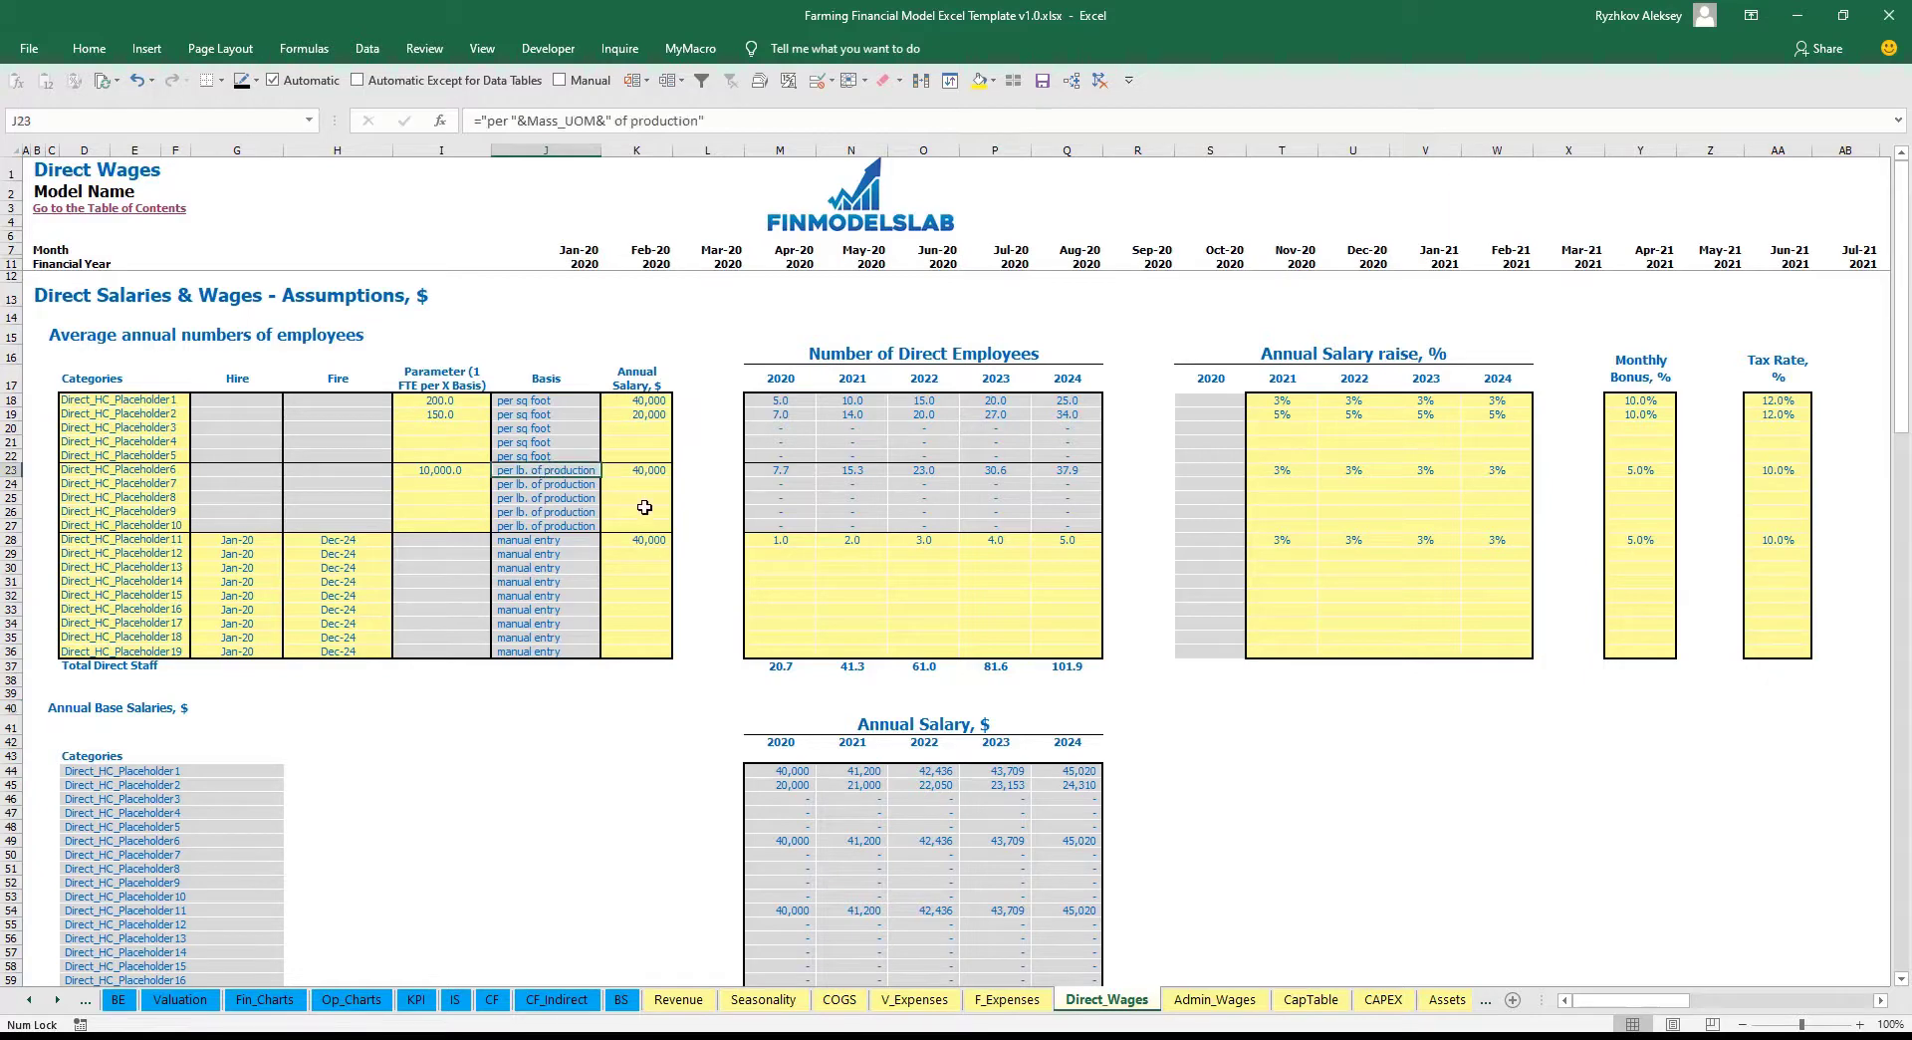
{"action": "key", "text": "Left"}
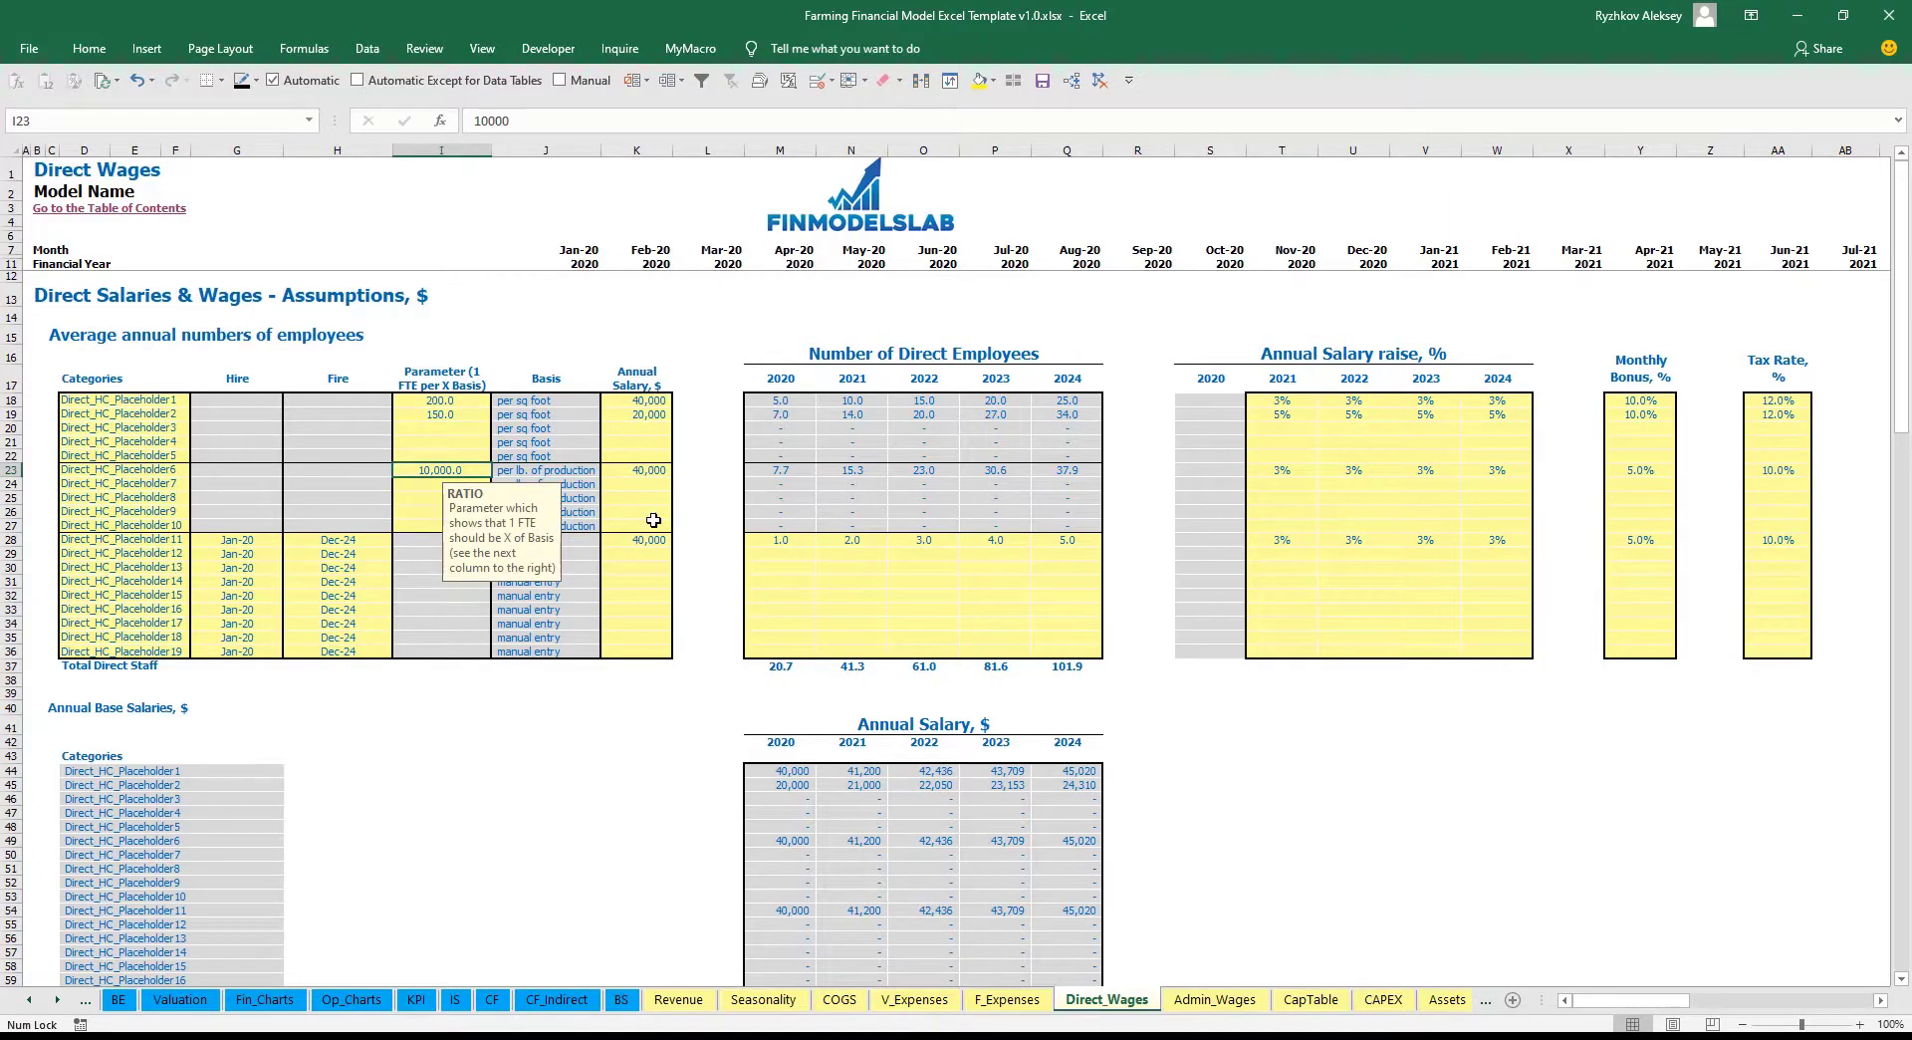
{"action": "key", "text": "Right"}
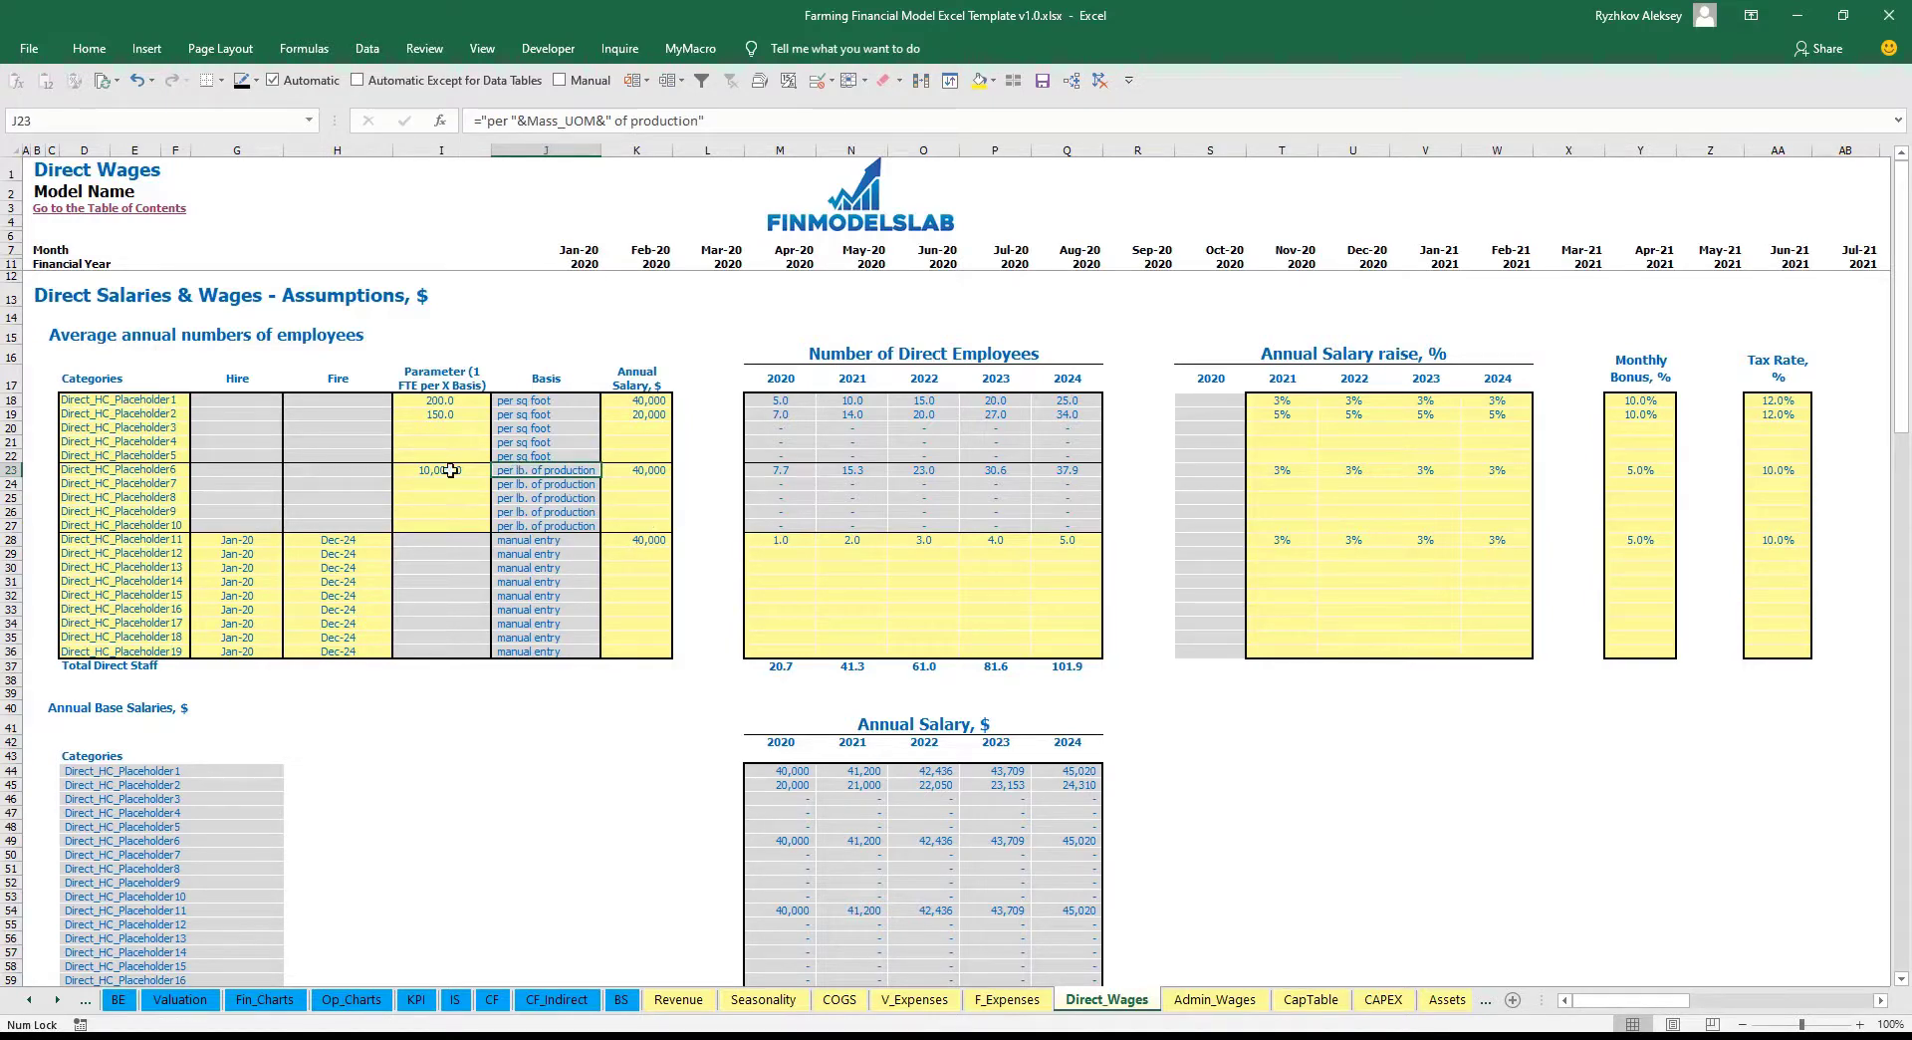
{"action": "left_click", "coordinate": [629, 471]}
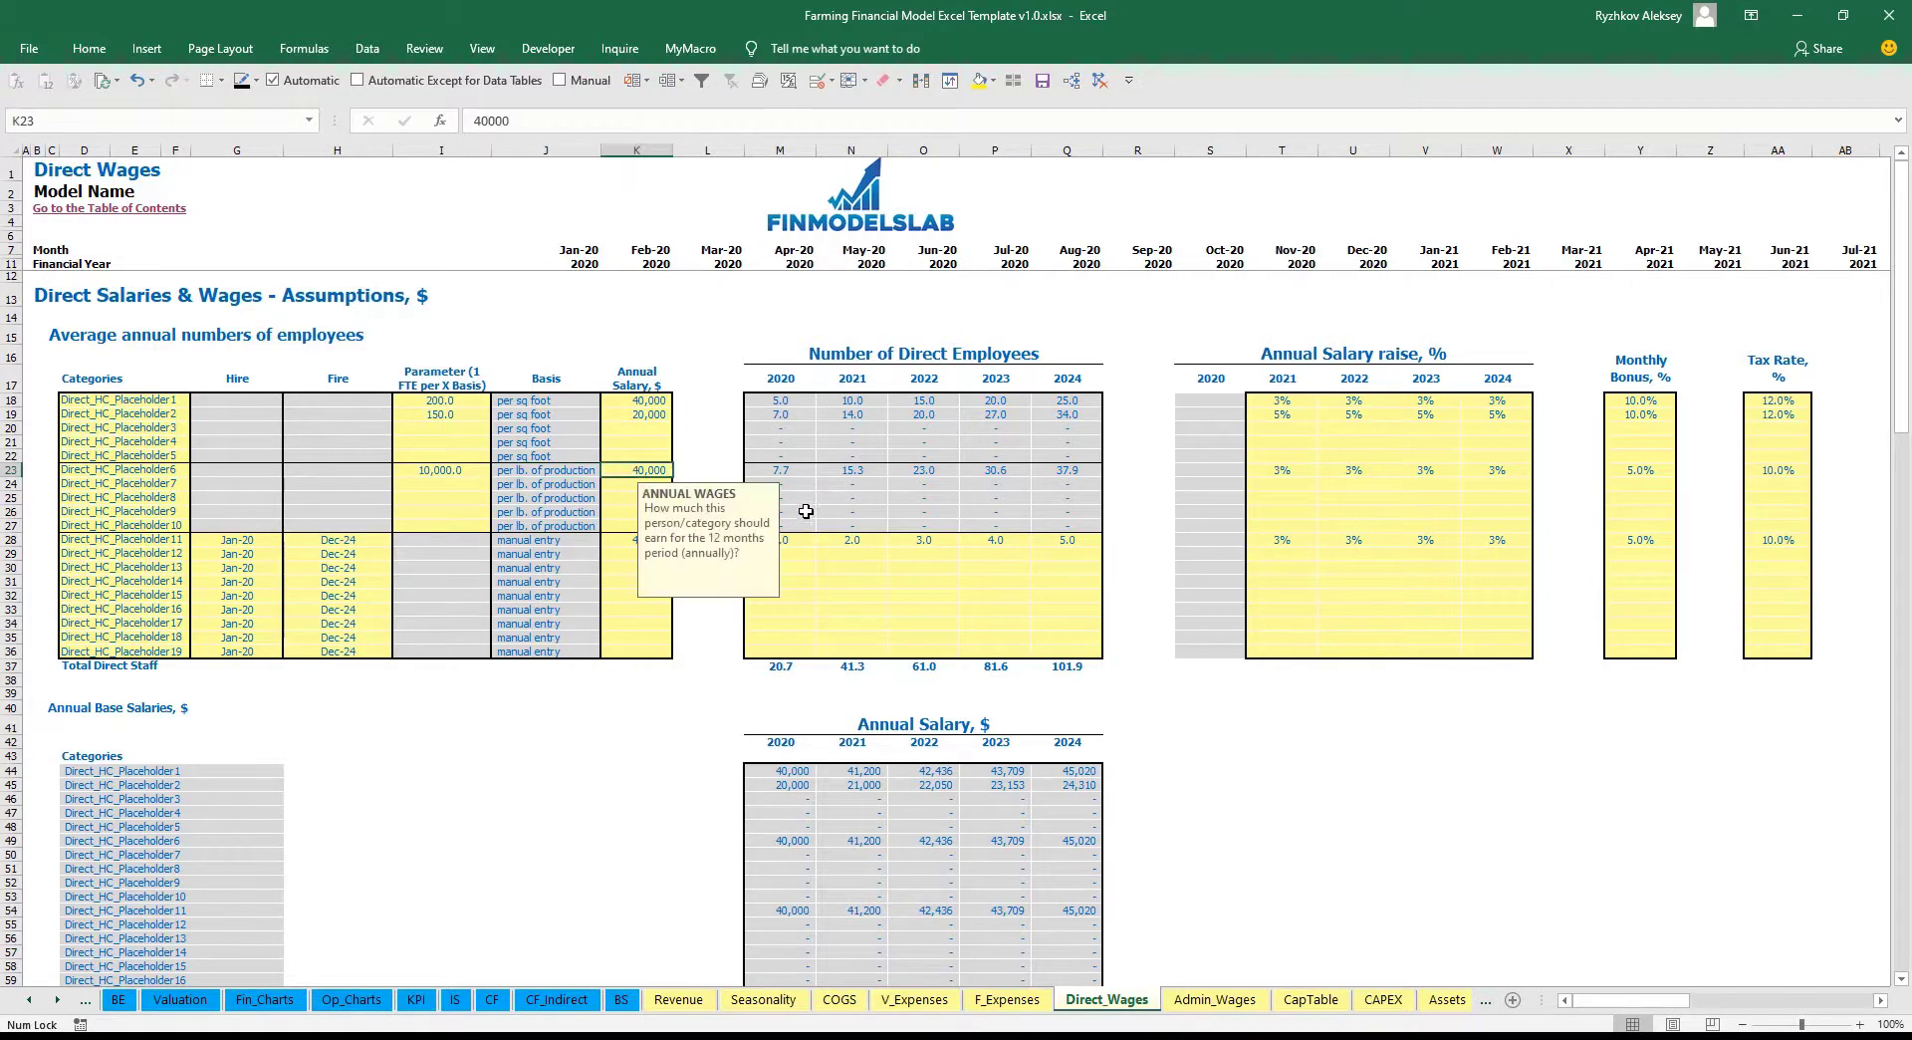
{"action": "left_click_drag", "start_coordinate": [1300, 468], "coordinate": [1506, 470]}
{"action": "left_click", "coordinate": [1633, 472]}
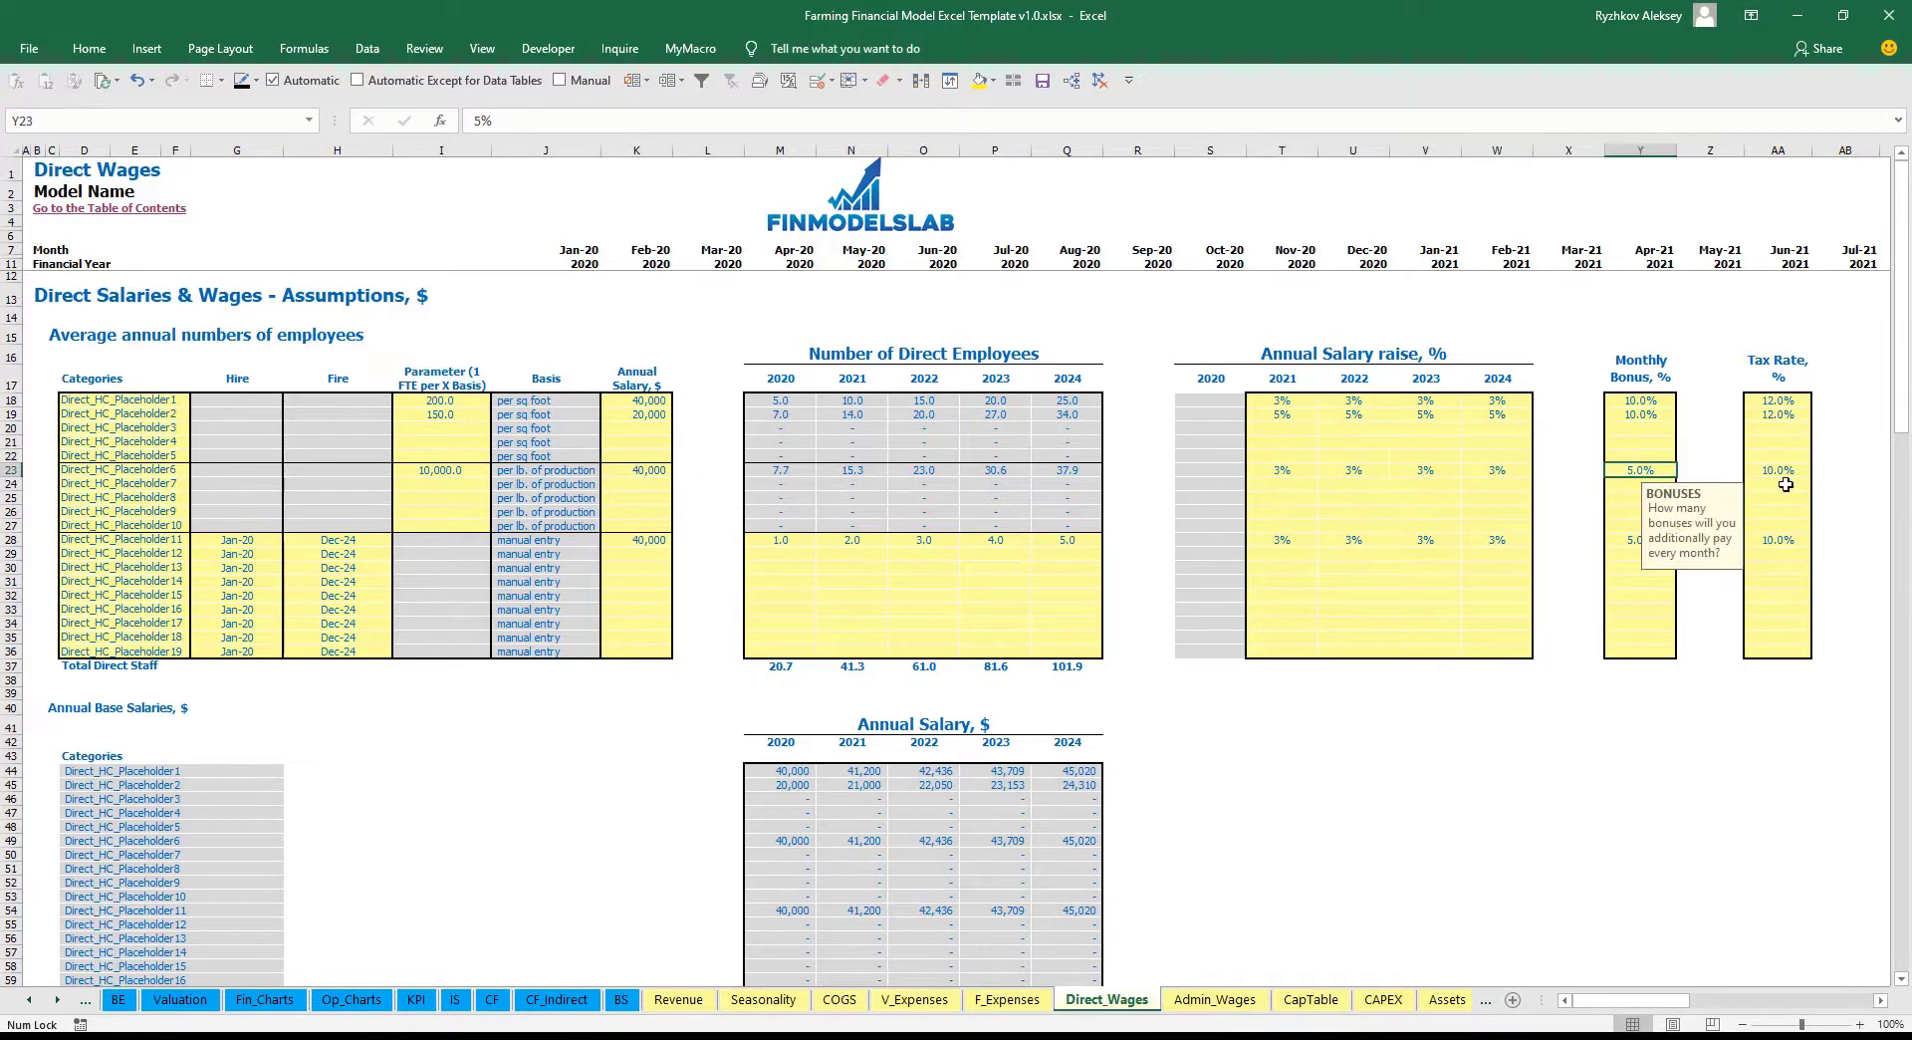
{"action": "left_click", "coordinate": [1784, 474]}
{"action": "left_click_drag", "start_coordinate": [772, 472], "coordinate": [1080, 471]}
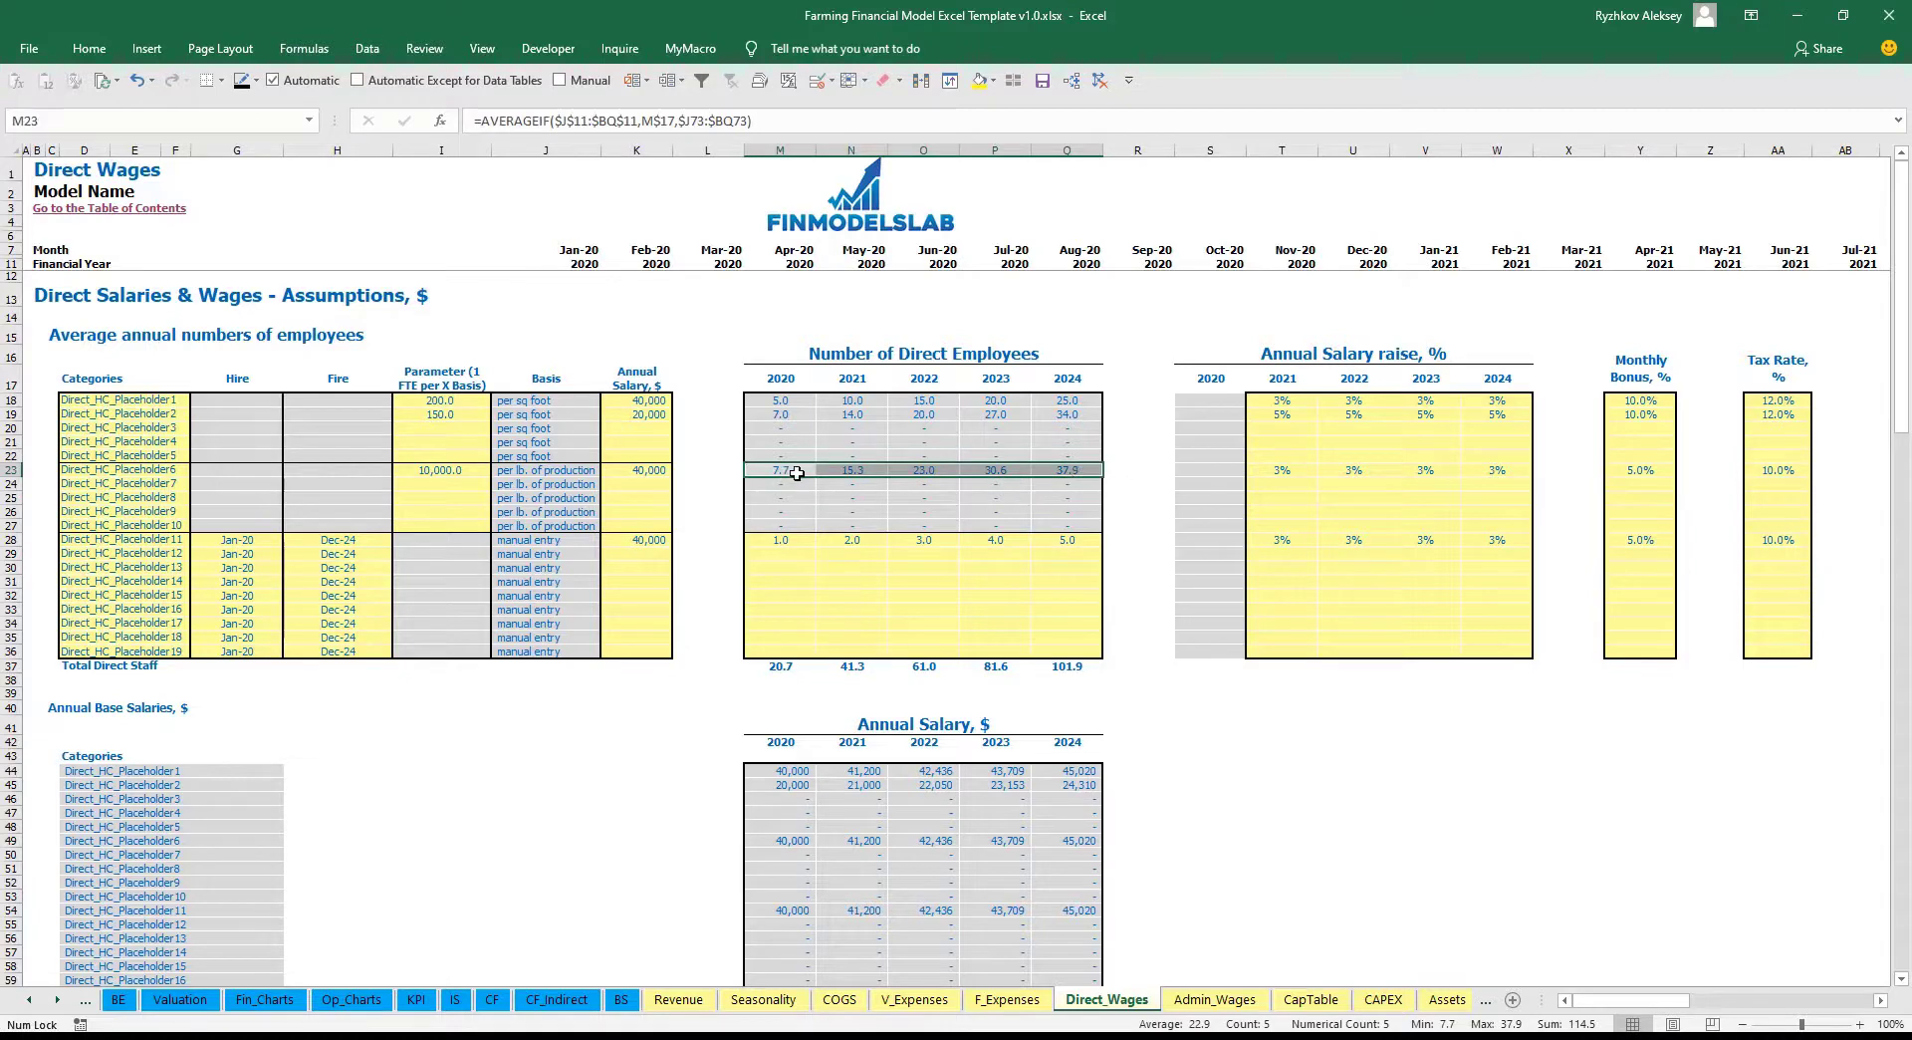
{"action": "left_click", "coordinate": [568, 470]}
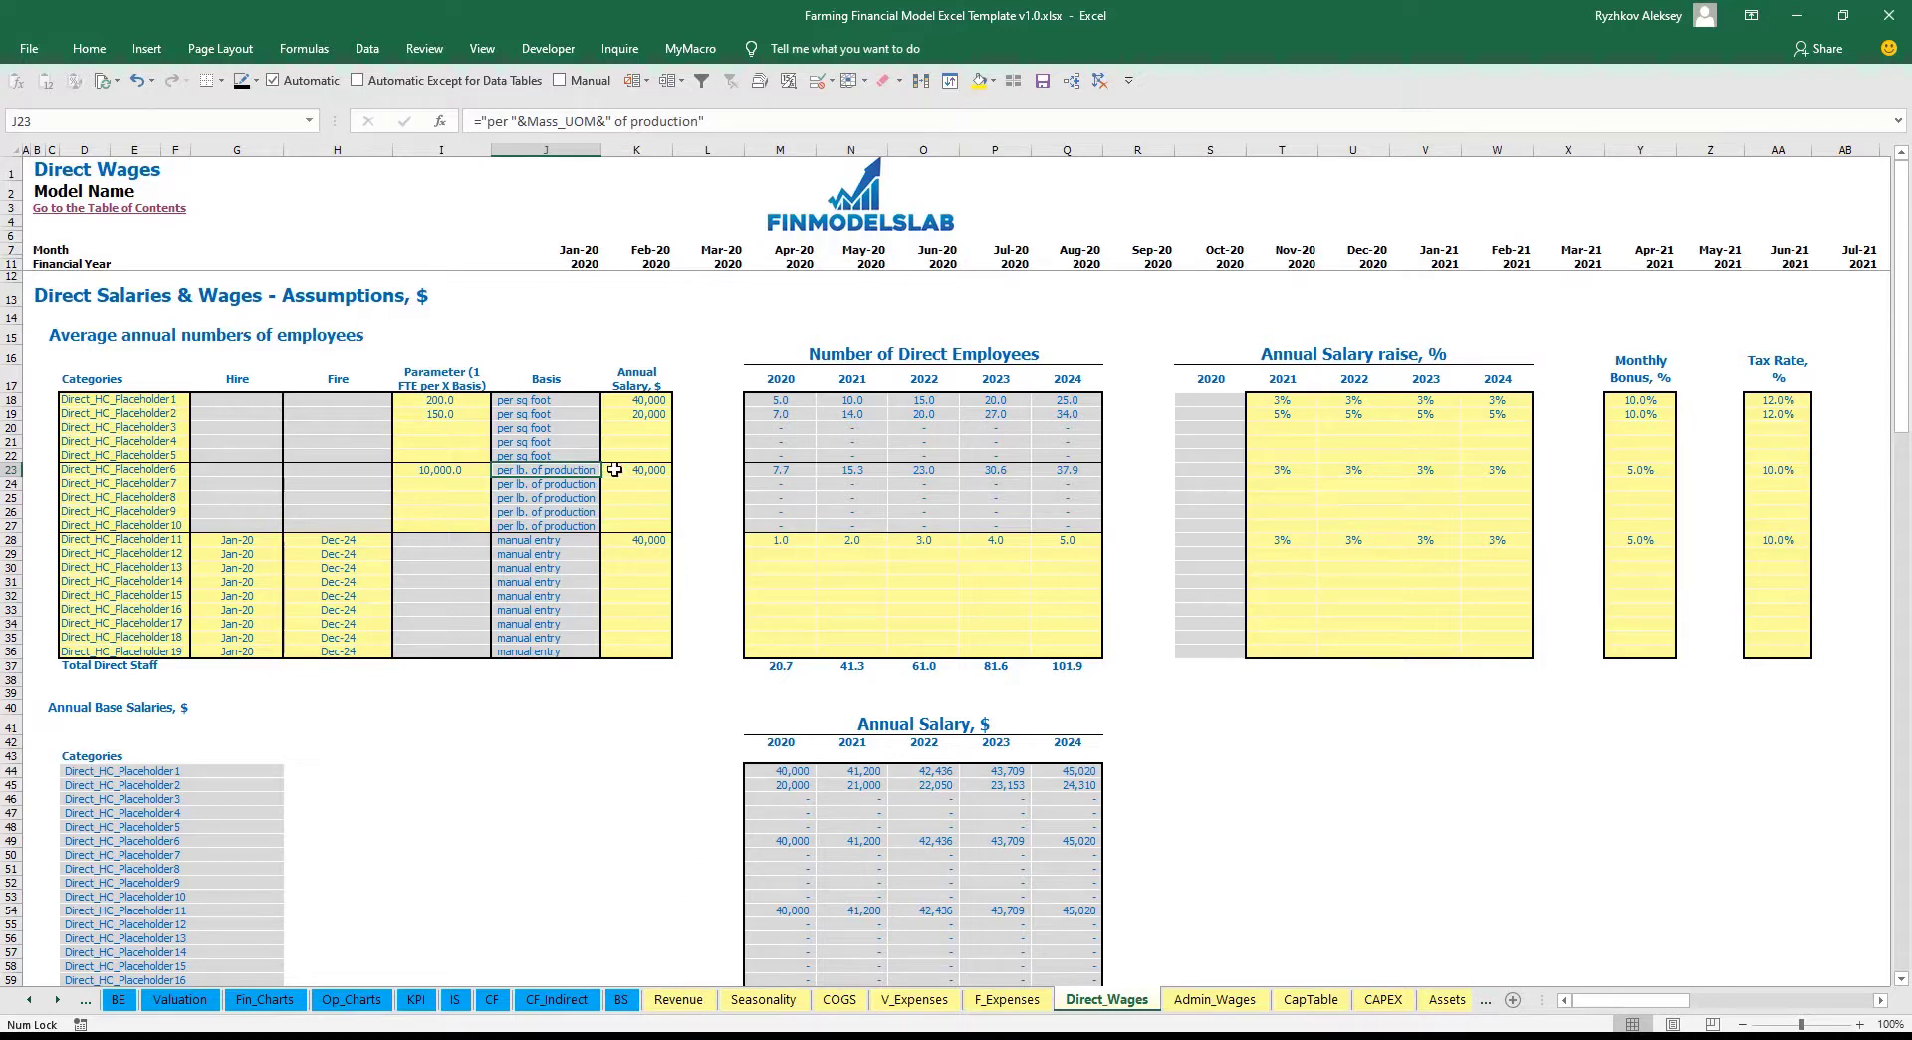
Set the hire date of the first manual-entry staff category, Direct_HC_Placeholder11, to Feb-20 and check its fire date.
{"action": "left_click_drag", "start_coordinate": [120, 539], "coordinate": [119, 651]}
{"action": "left_click", "coordinate": [400, 766]}
{"action": "left_click_drag", "start_coordinate": [151, 547], "coordinate": [159, 653]}
{"action": "left_click", "coordinate": [290, 709]}
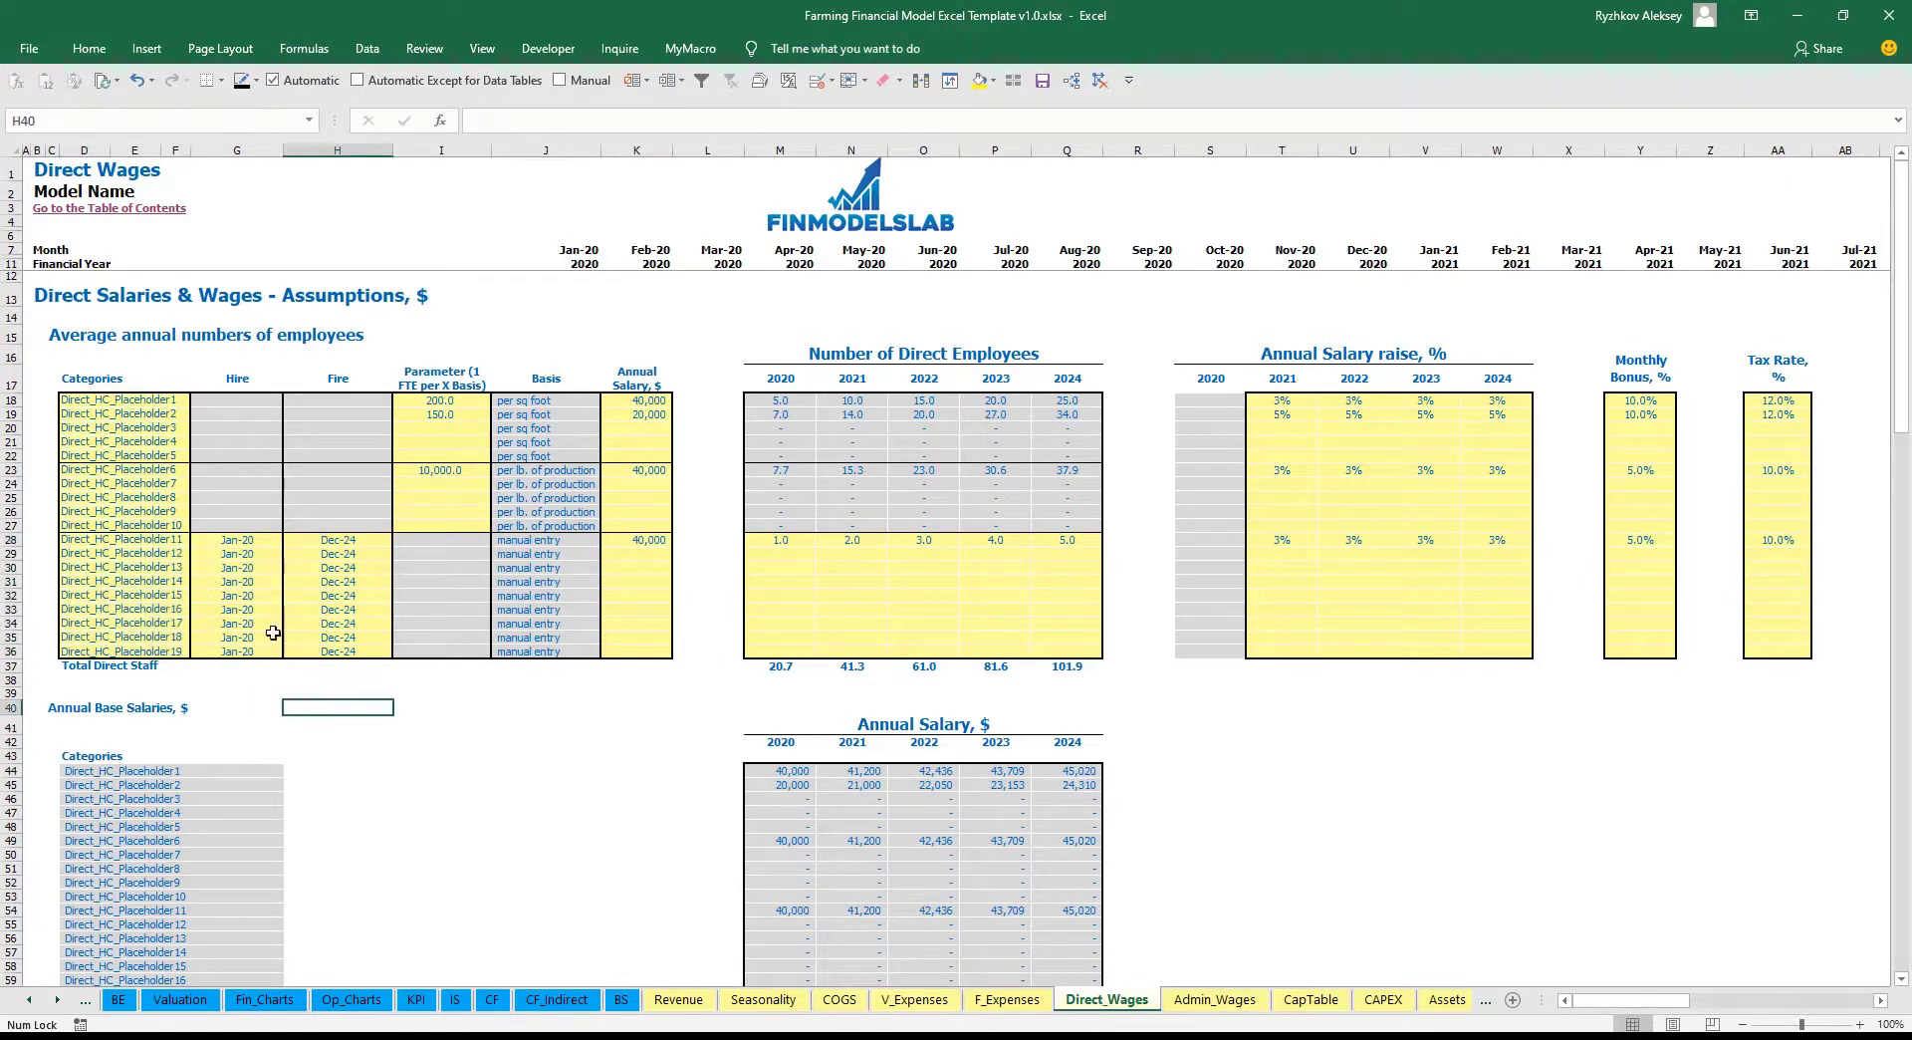
{"action": "left_click", "coordinate": [265, 543]}
{"action": "left_click", "coordinate": [290, 539]}
{"action": "left_click", "coordinate": [244, 568]}
{"action": "left_click", "coordinate": [347, 539]}
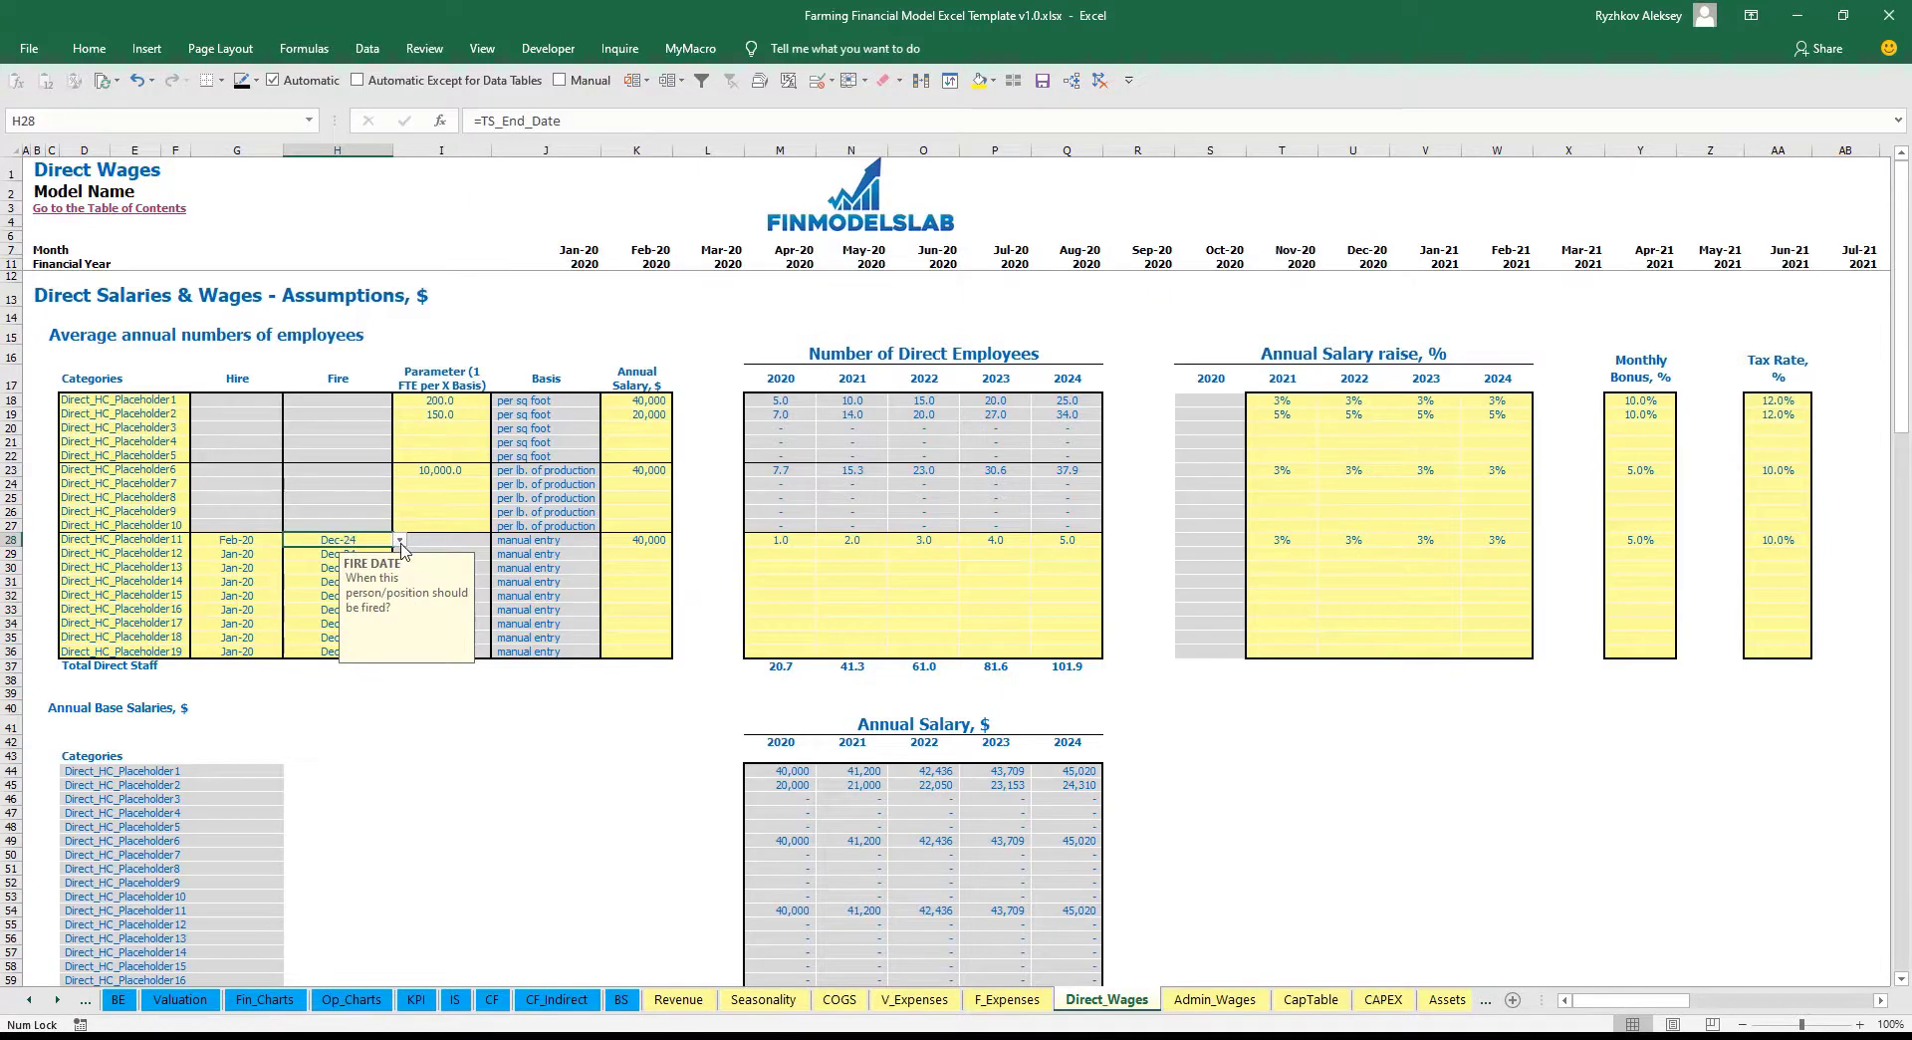
{"action": "left_click", "coordinate": [561, 759]}
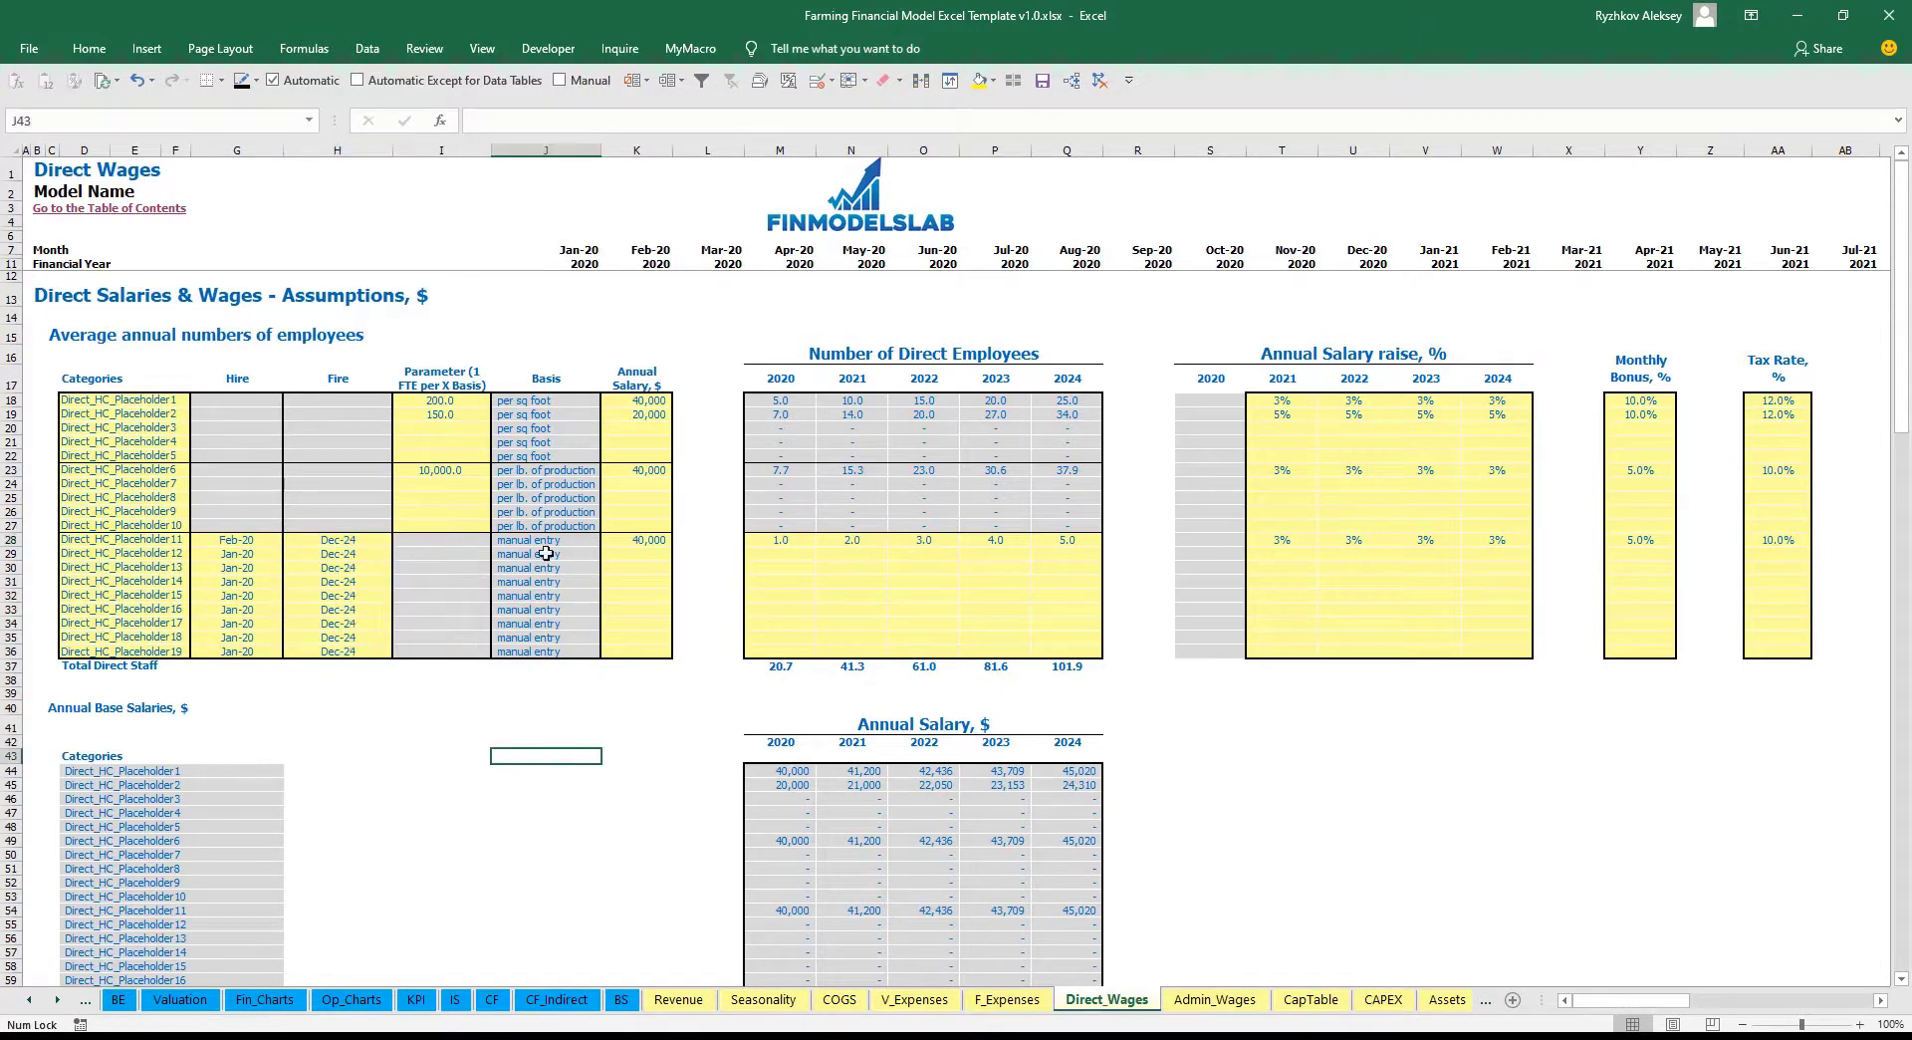
Set the annual salary of the manual-entry category Direct_HC_Placeholder11 to 10,000.
{"action": "left_click_drag", "start_coordinate": [541, 544], "coordinate": [544, 651]}
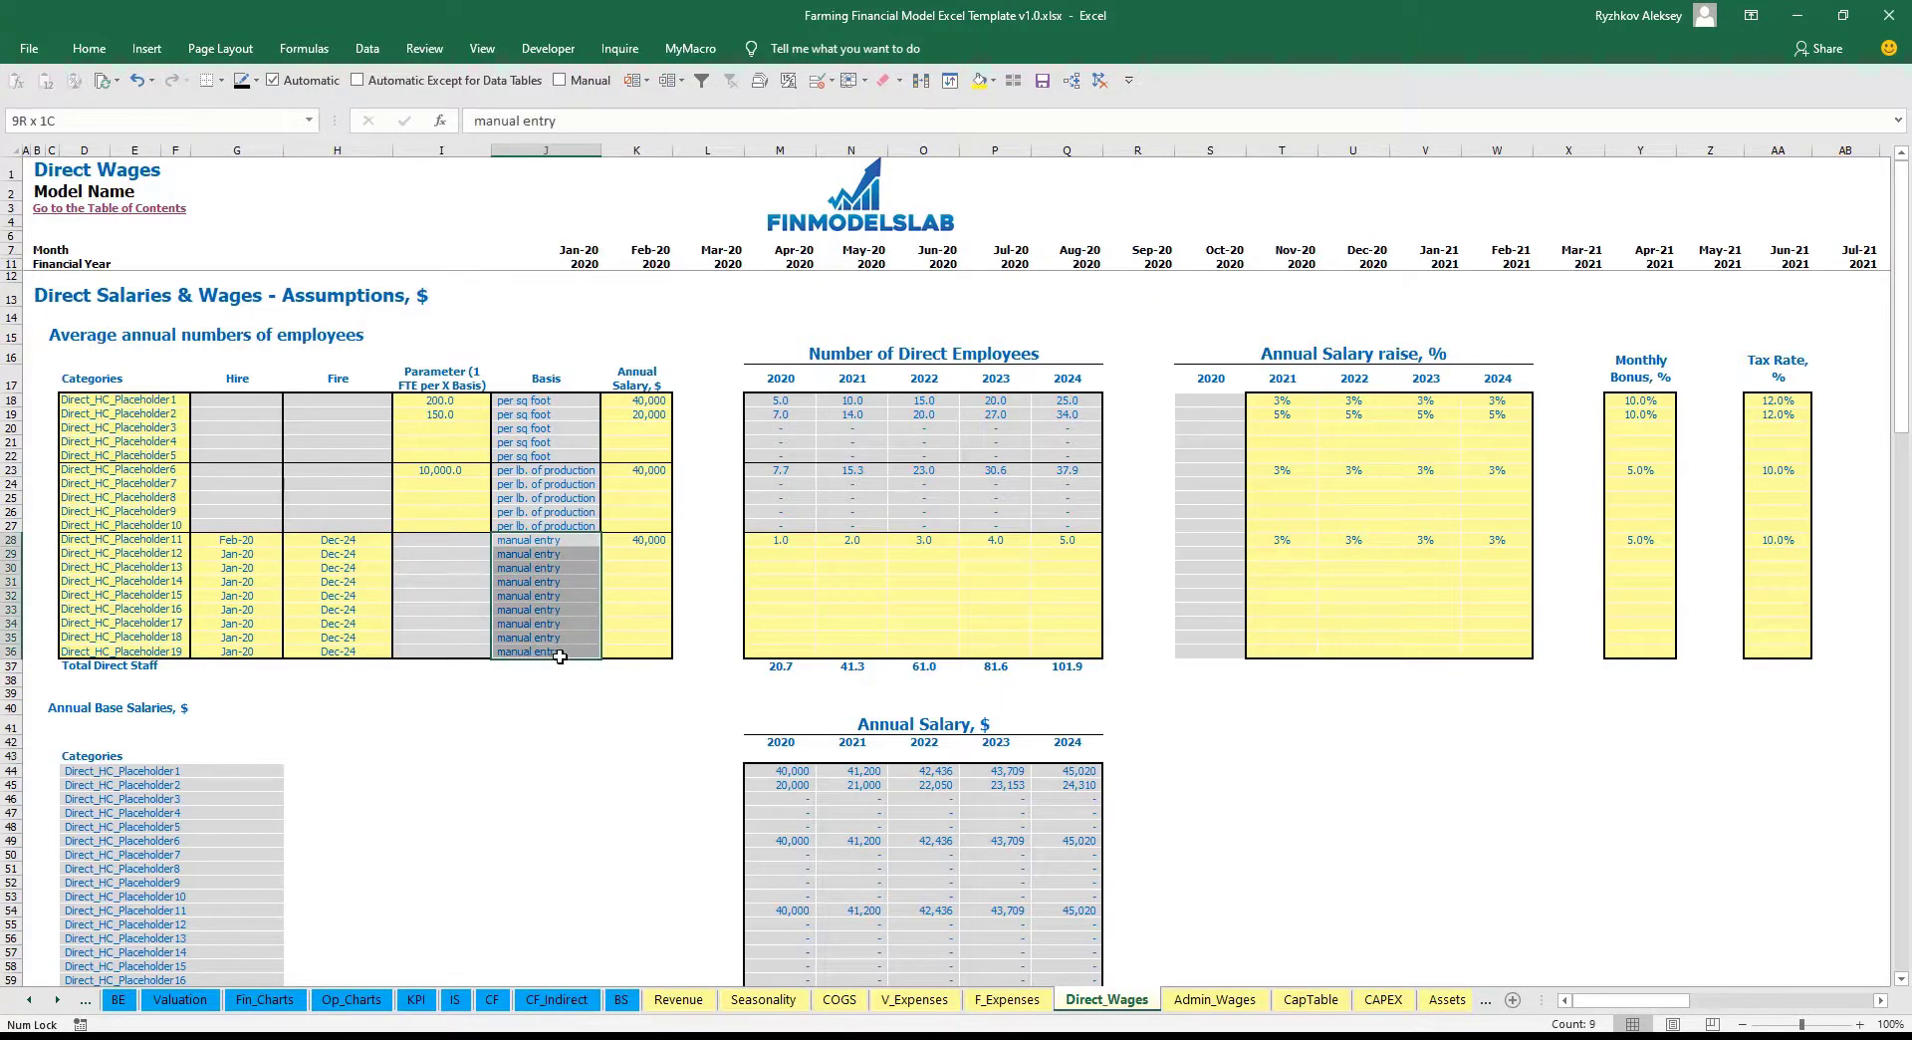
{"action": "left_click", "coordinate": [648, 535]}
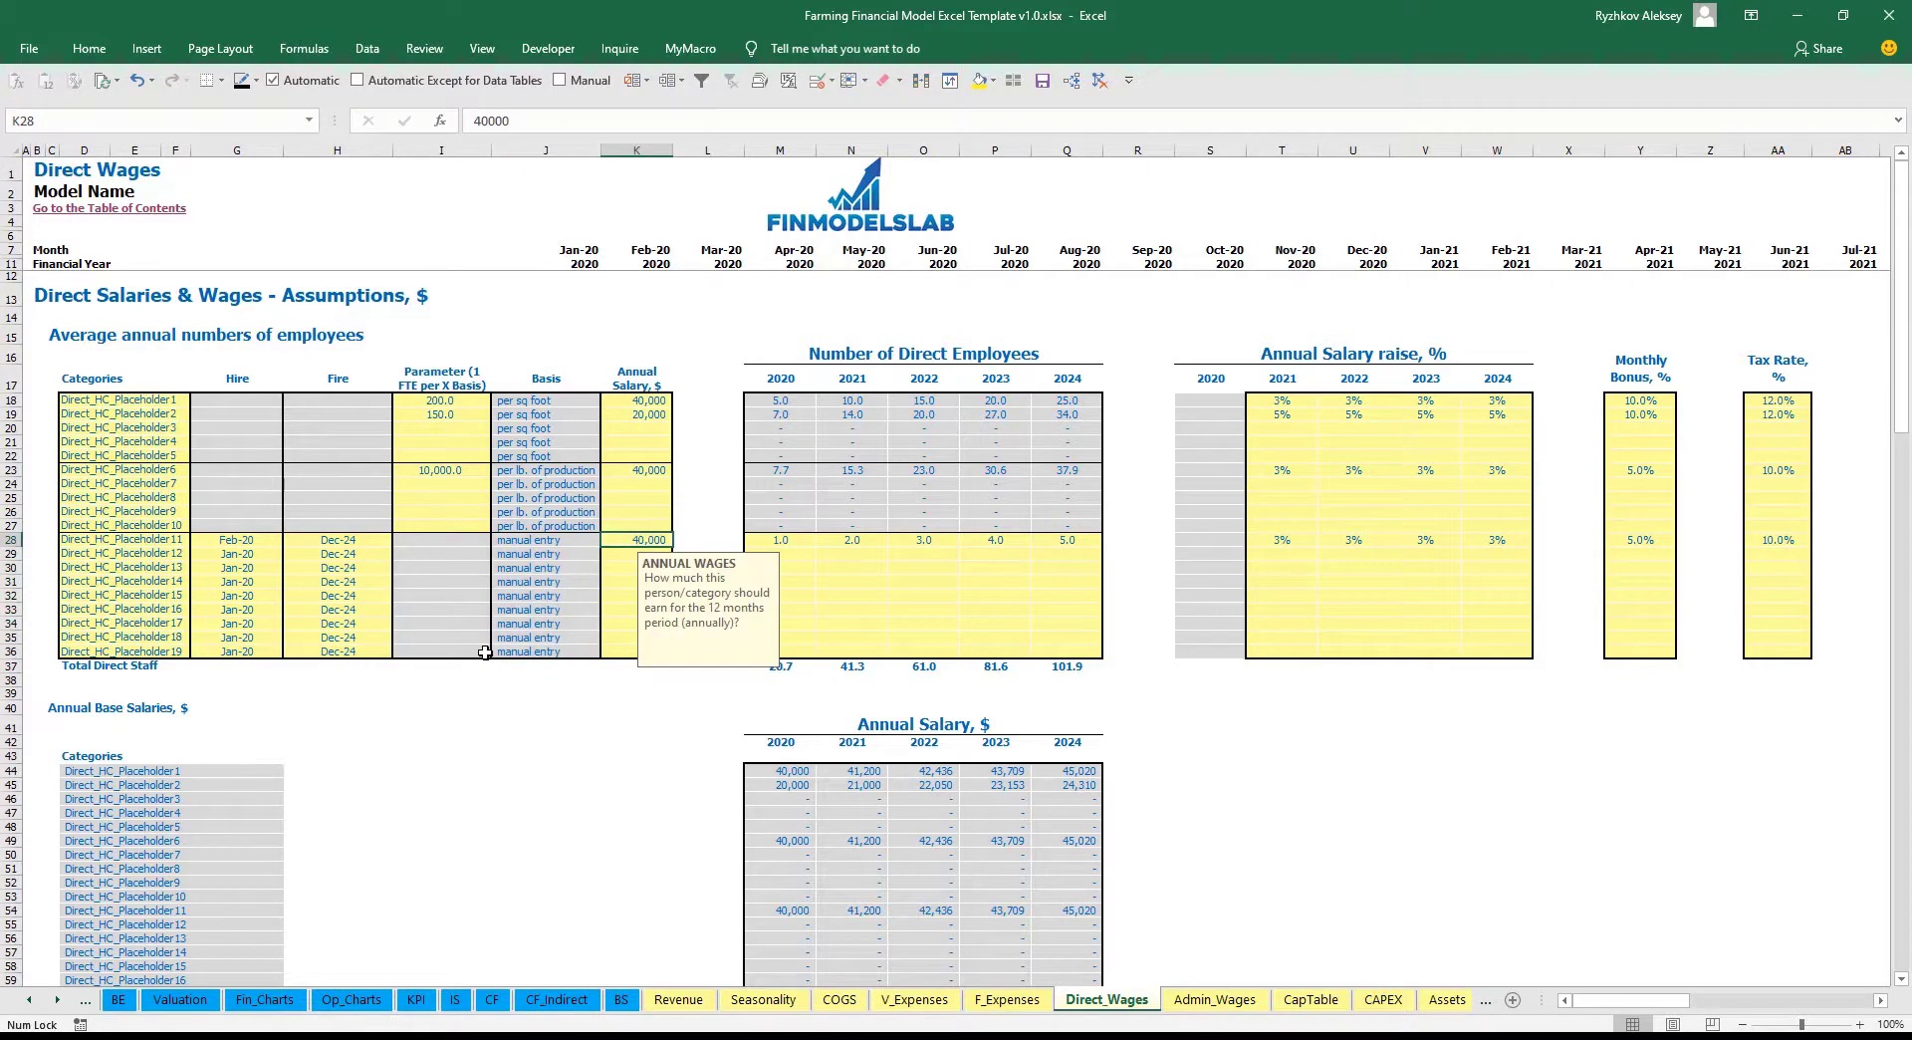
{"action": "type", "text": "10,0"}
{"action": "type", "text": "00"}
{"action": "key", "text": "Return"}
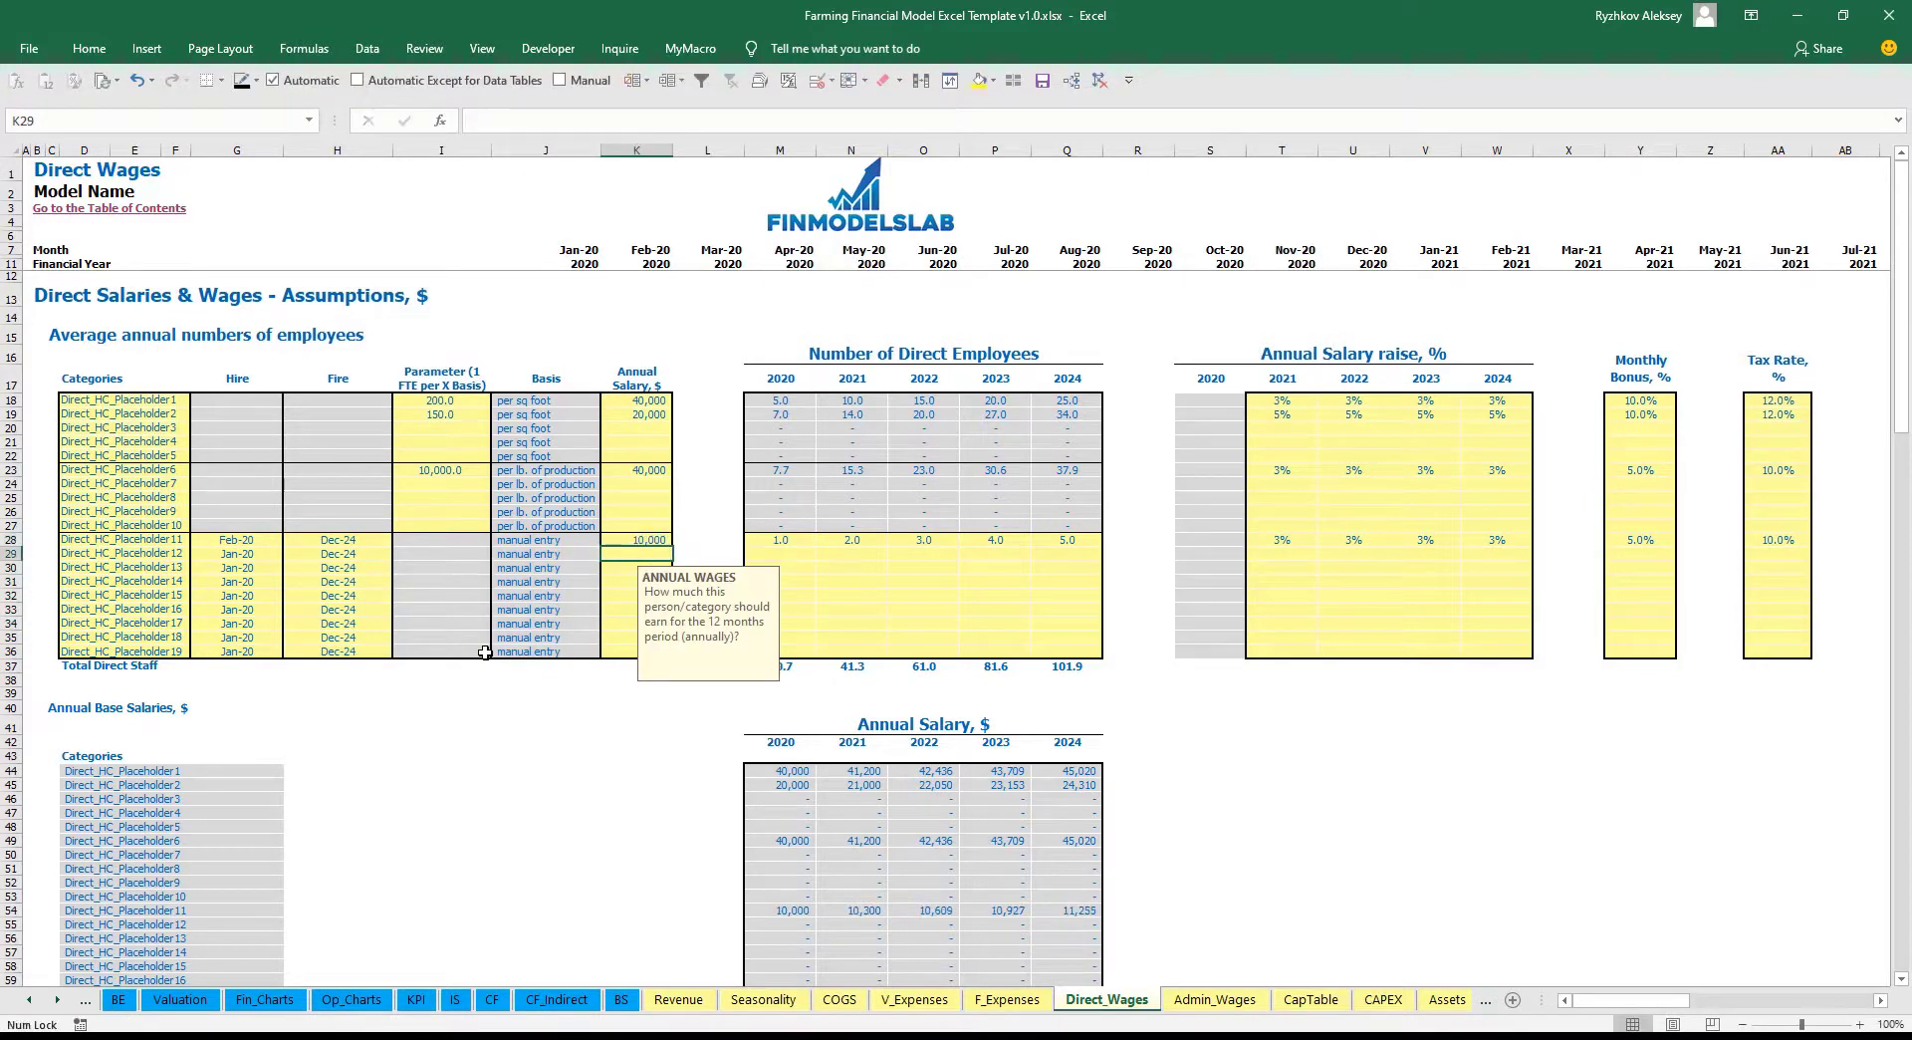
Enter Direct_HC_Placeholder11's number of direct employees for 2020 through 2024 as 2, 4, 6, 8 and 10.
{"action": "left_click", "coordinate": [782, 545]}
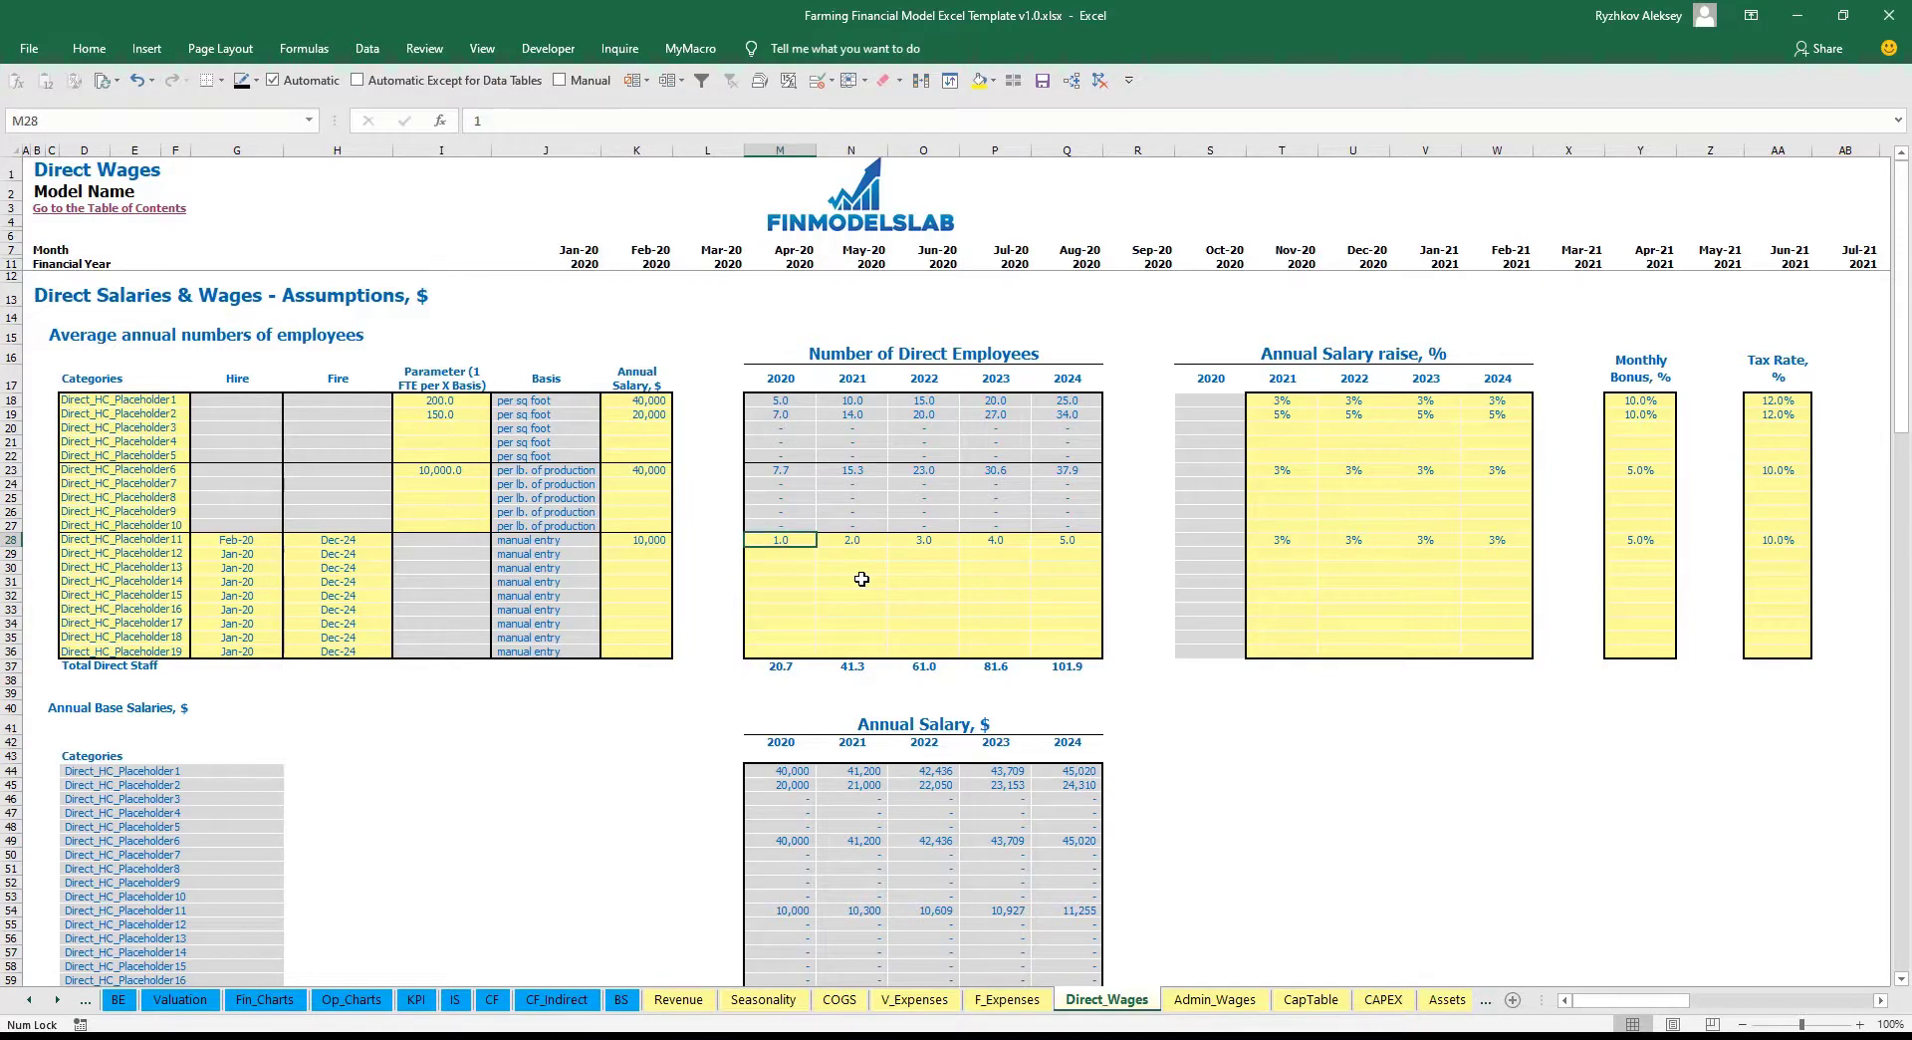
{"action": "type", "text": "2"}
{"action": "key", "text": "Tab"}
{"action": "type", "text": "4"}
{"action": "key", "text": "Tab"}
{"action": "type", "text": "6"}
{"action": "key", "text": "Tab"}
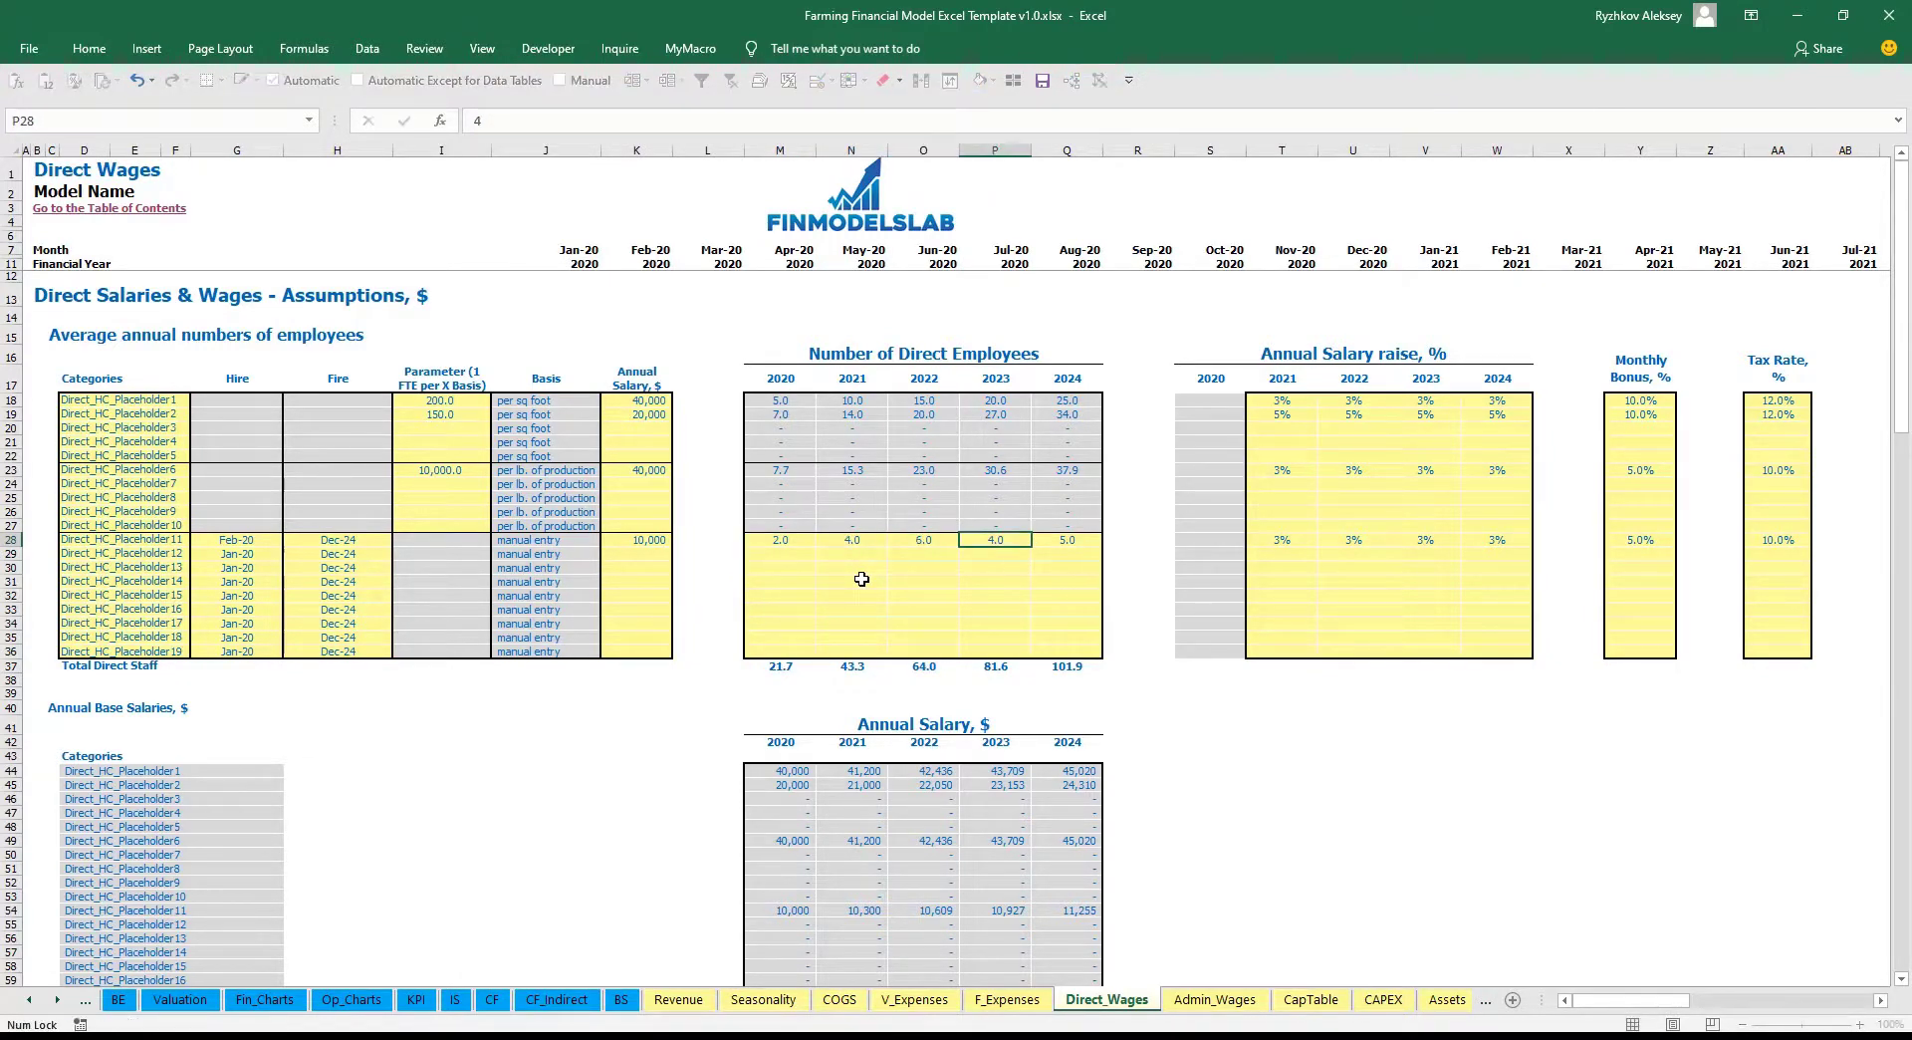
{"action": "type", "text": "8"}
{"action": "key", "text": "Tab"}
{"action": "type", "text": "1"}
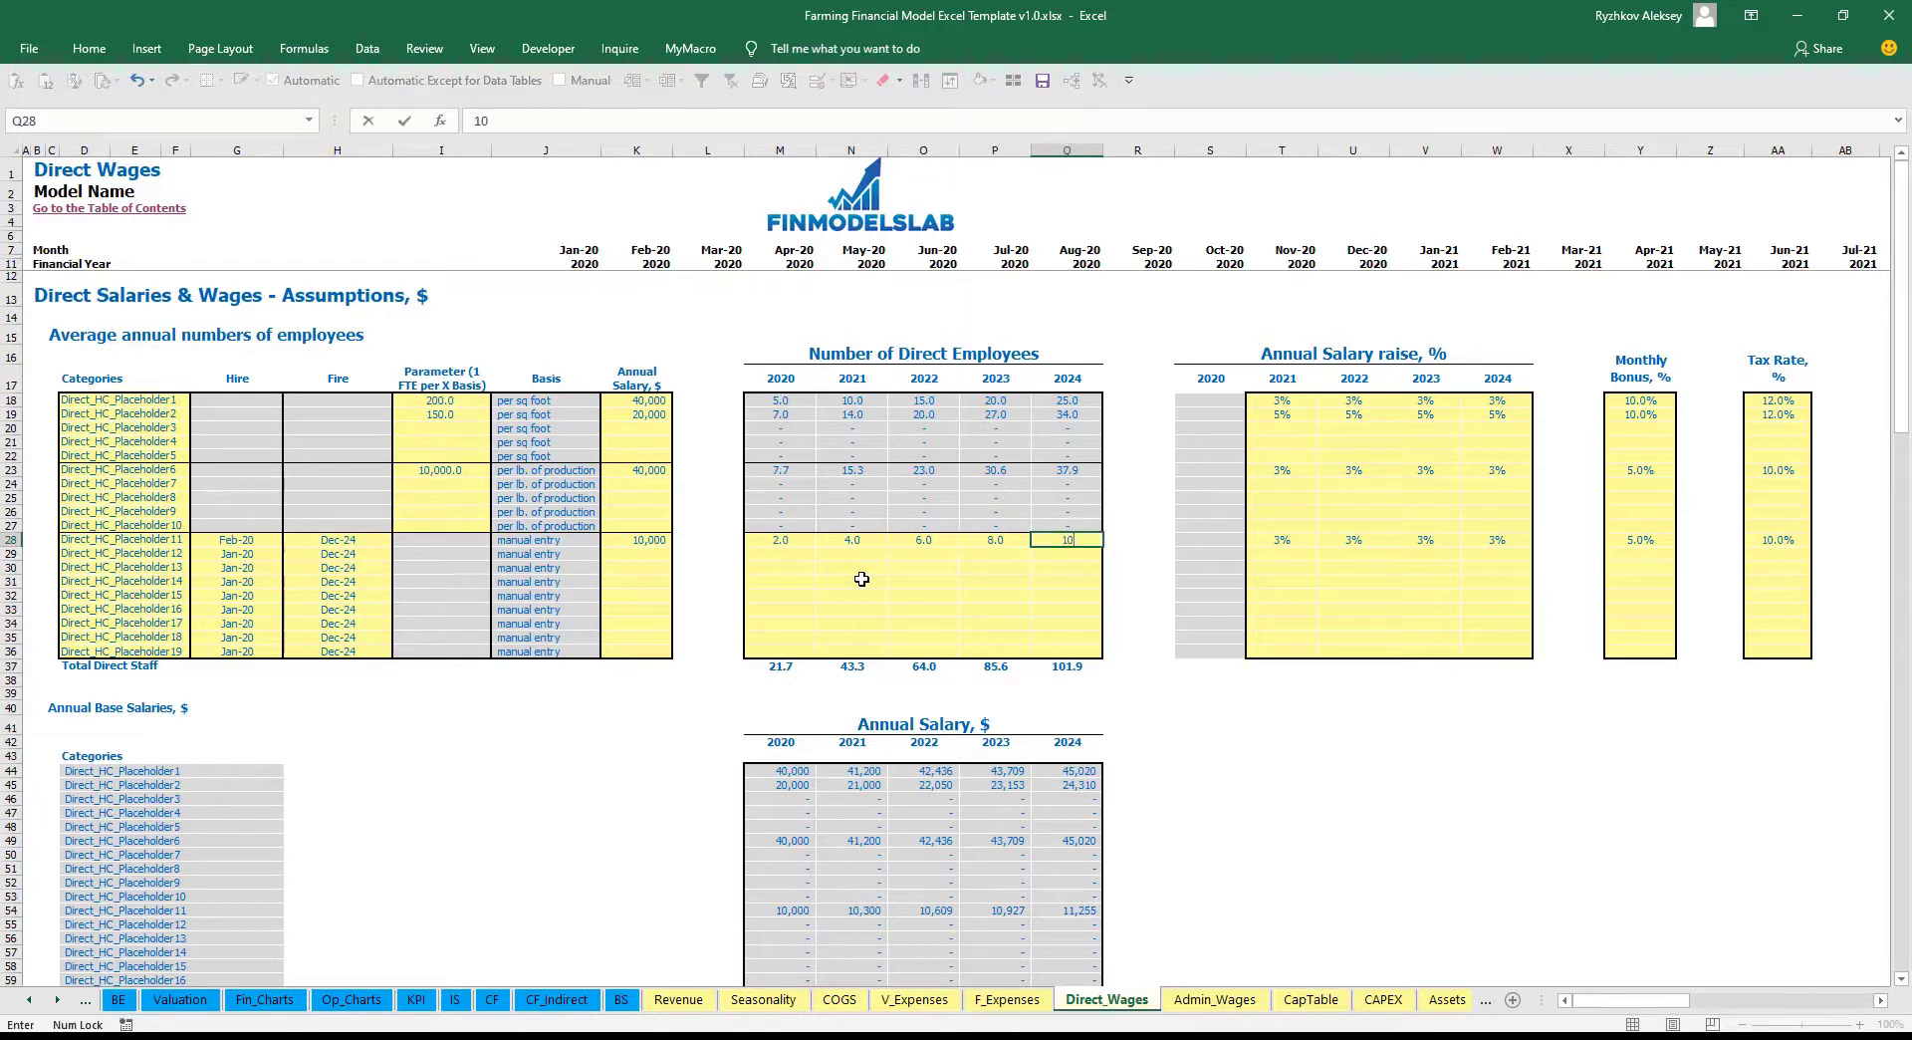
{"action": "key", "text": "Return"}
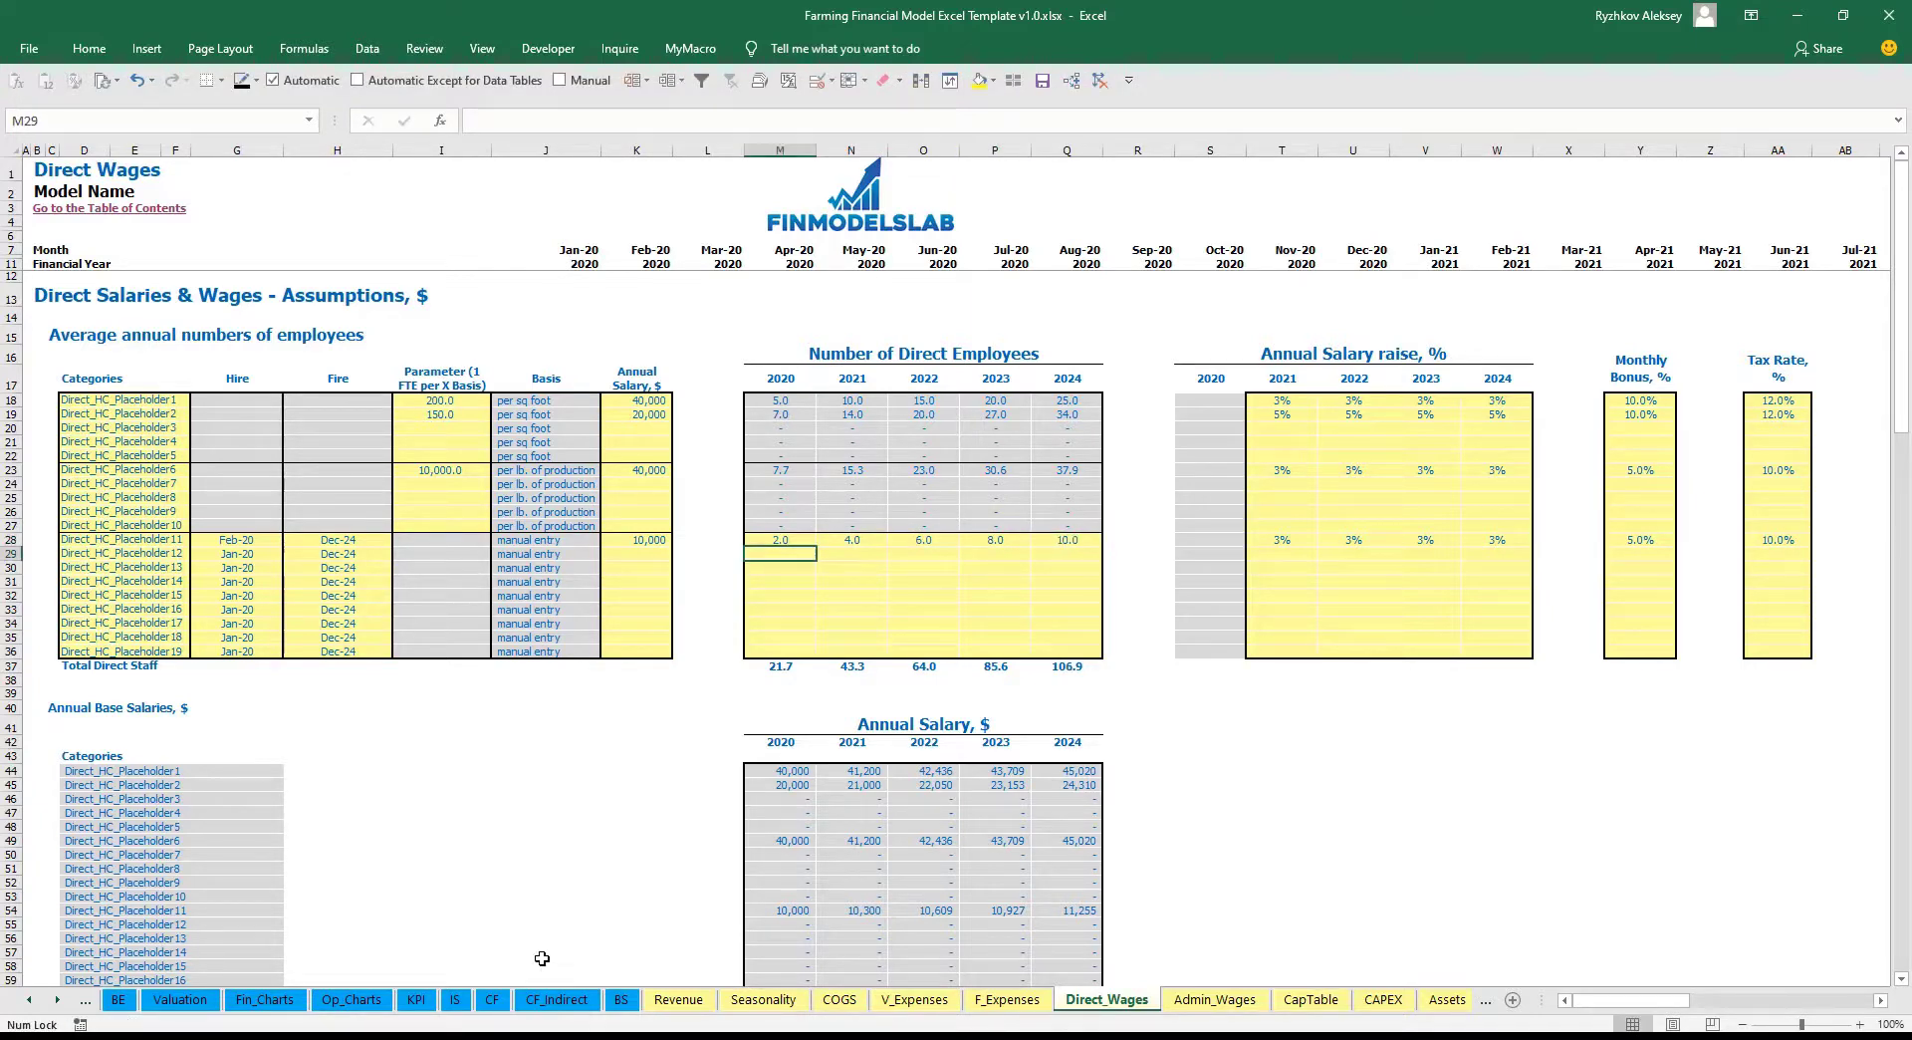
Show the income statement sheet and expand the detail rows grouped under Total COGS.
{"action": "left_click", "coordinate": [457, 999]}
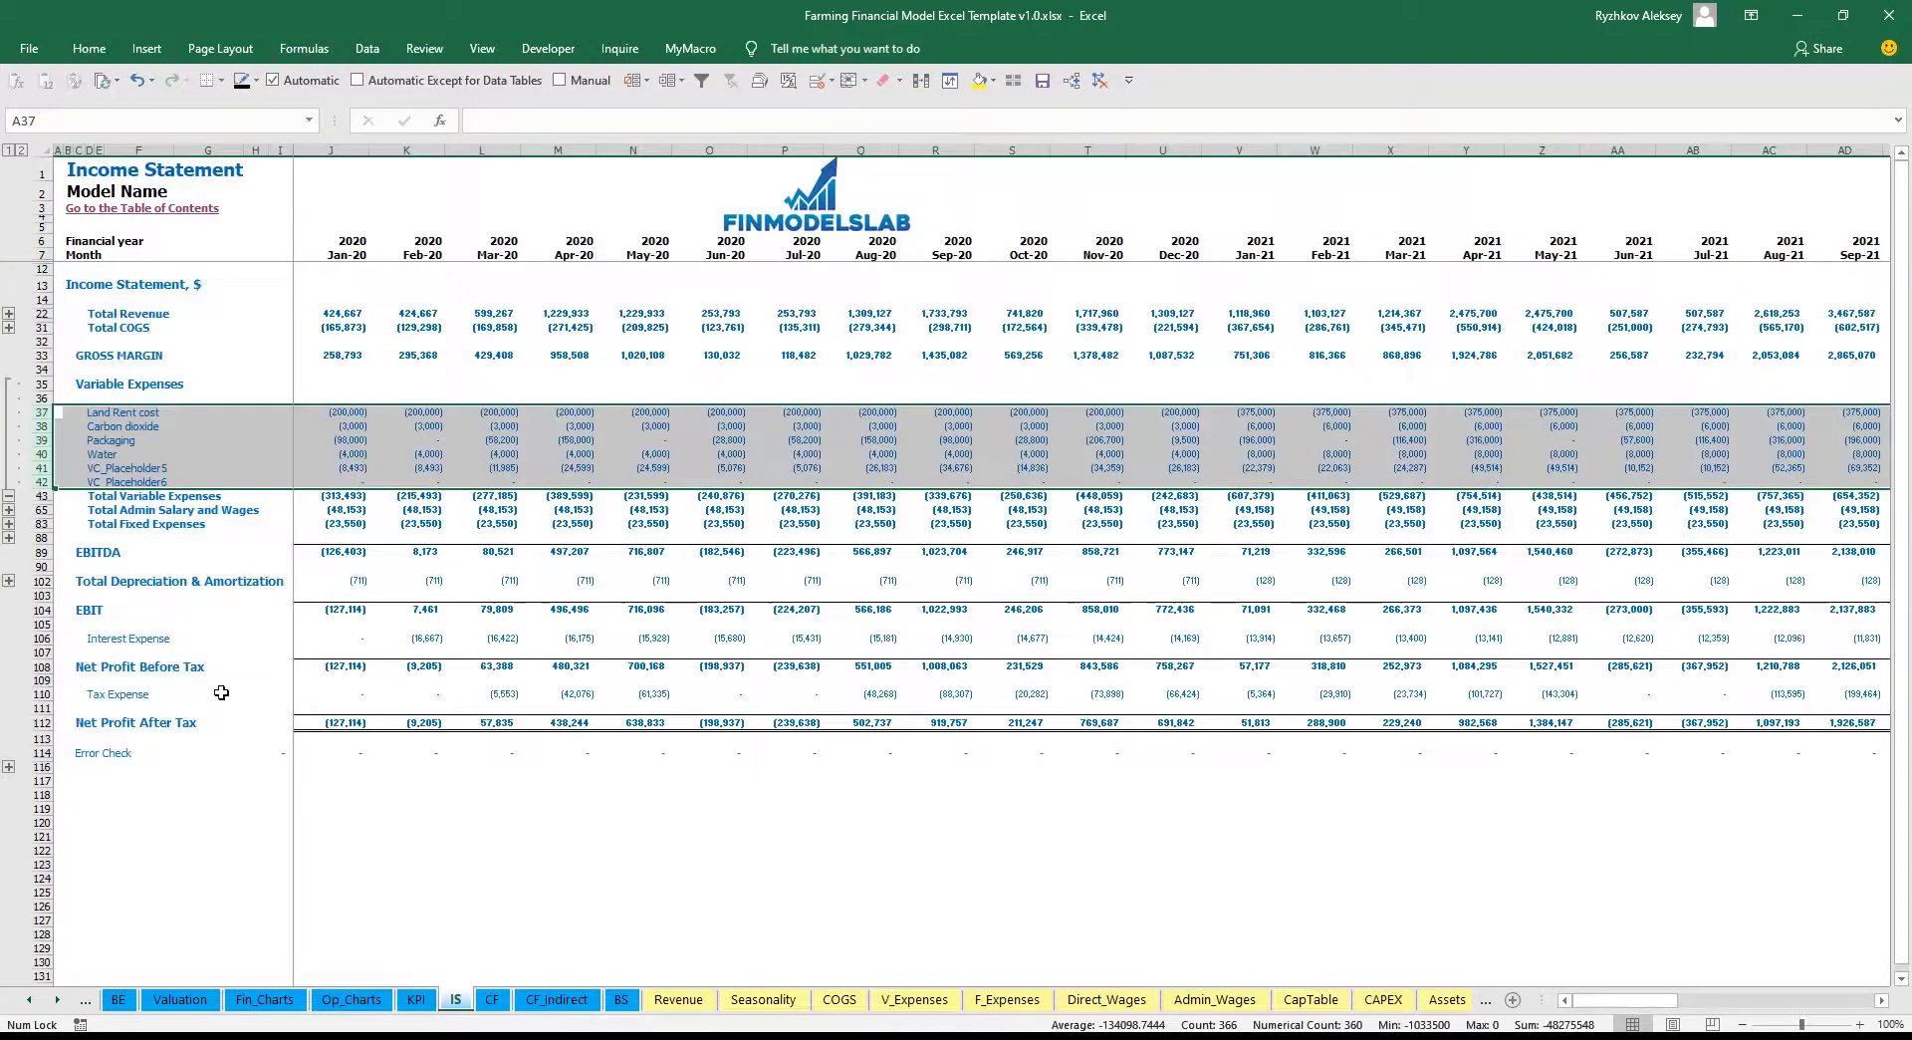
{"action": "left_click", "coordinate": [9, 327]}
{"action": "left_click", "coordinate": [33, 370]}
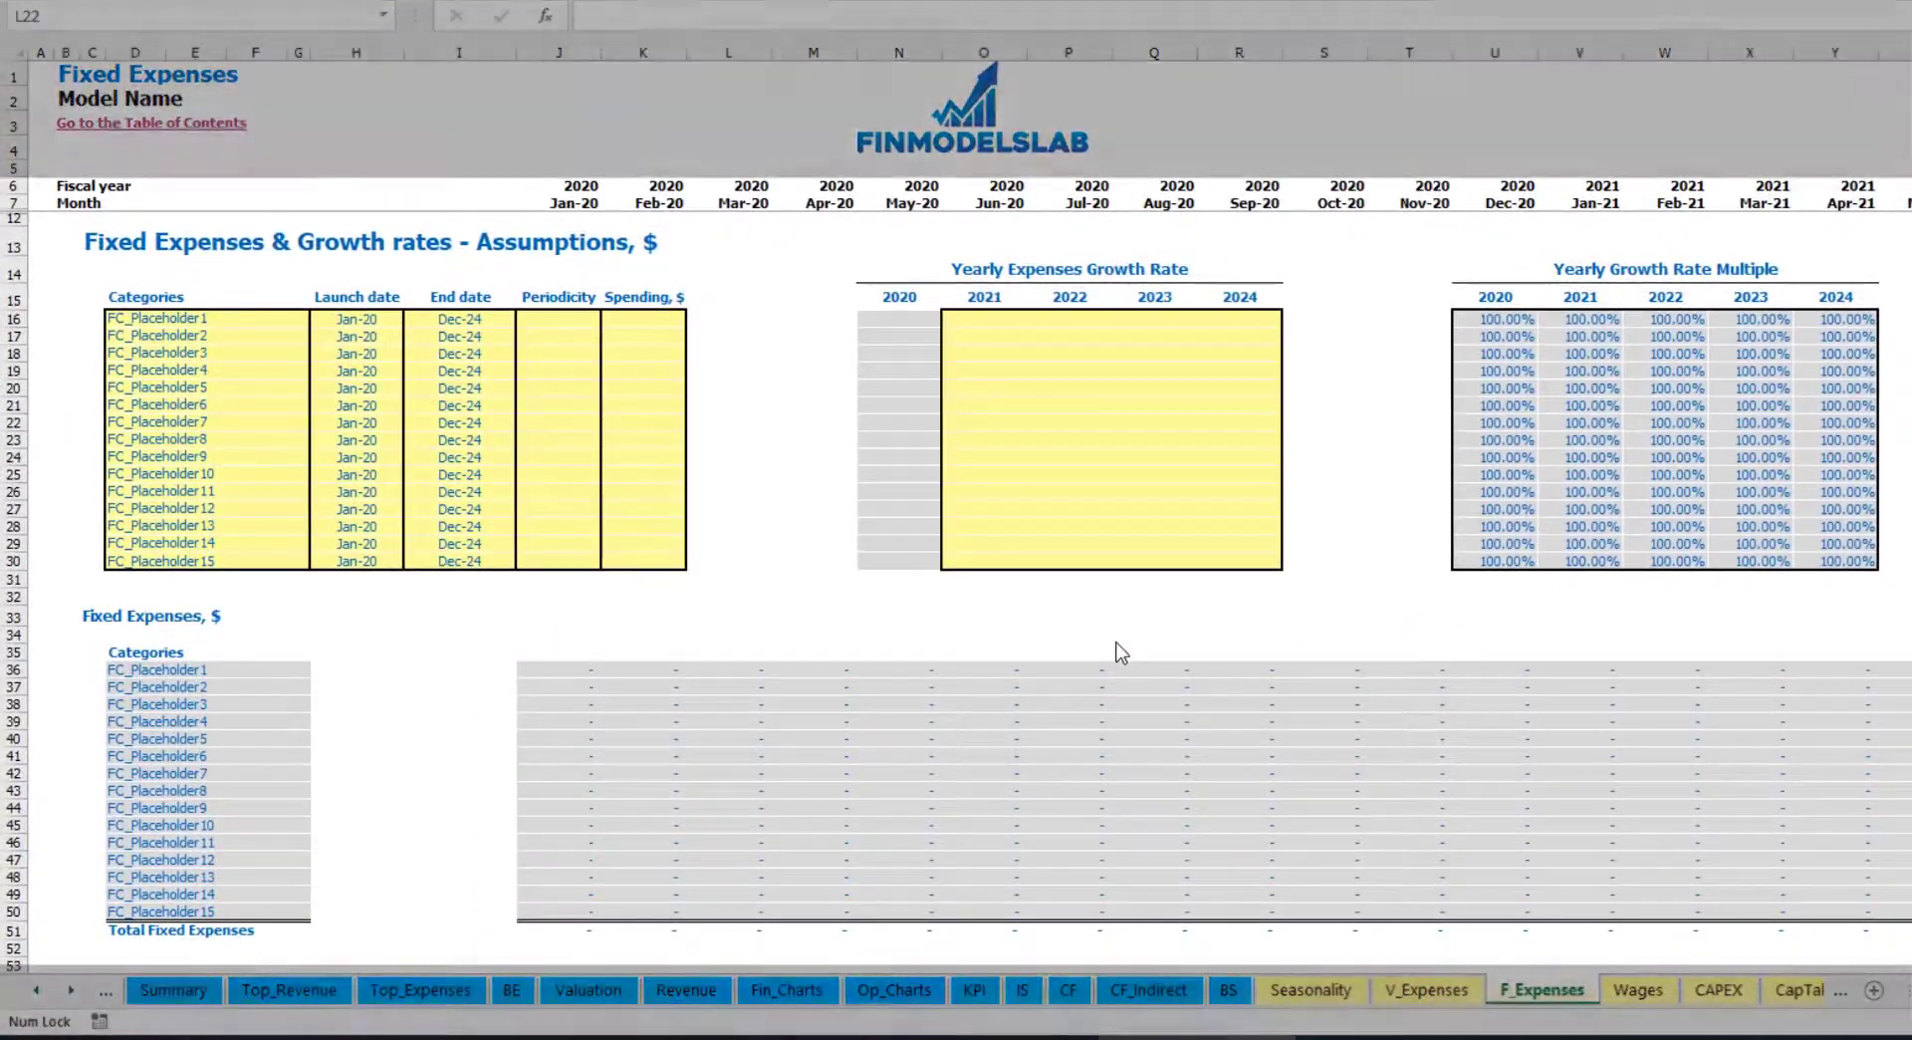
Rename the first fixed expense category as Utilities and set its launch date to Mar-20.
{"action": "left_click", "coordinate": [210, 318]}
{"action": "type", "text": "Utilities"}
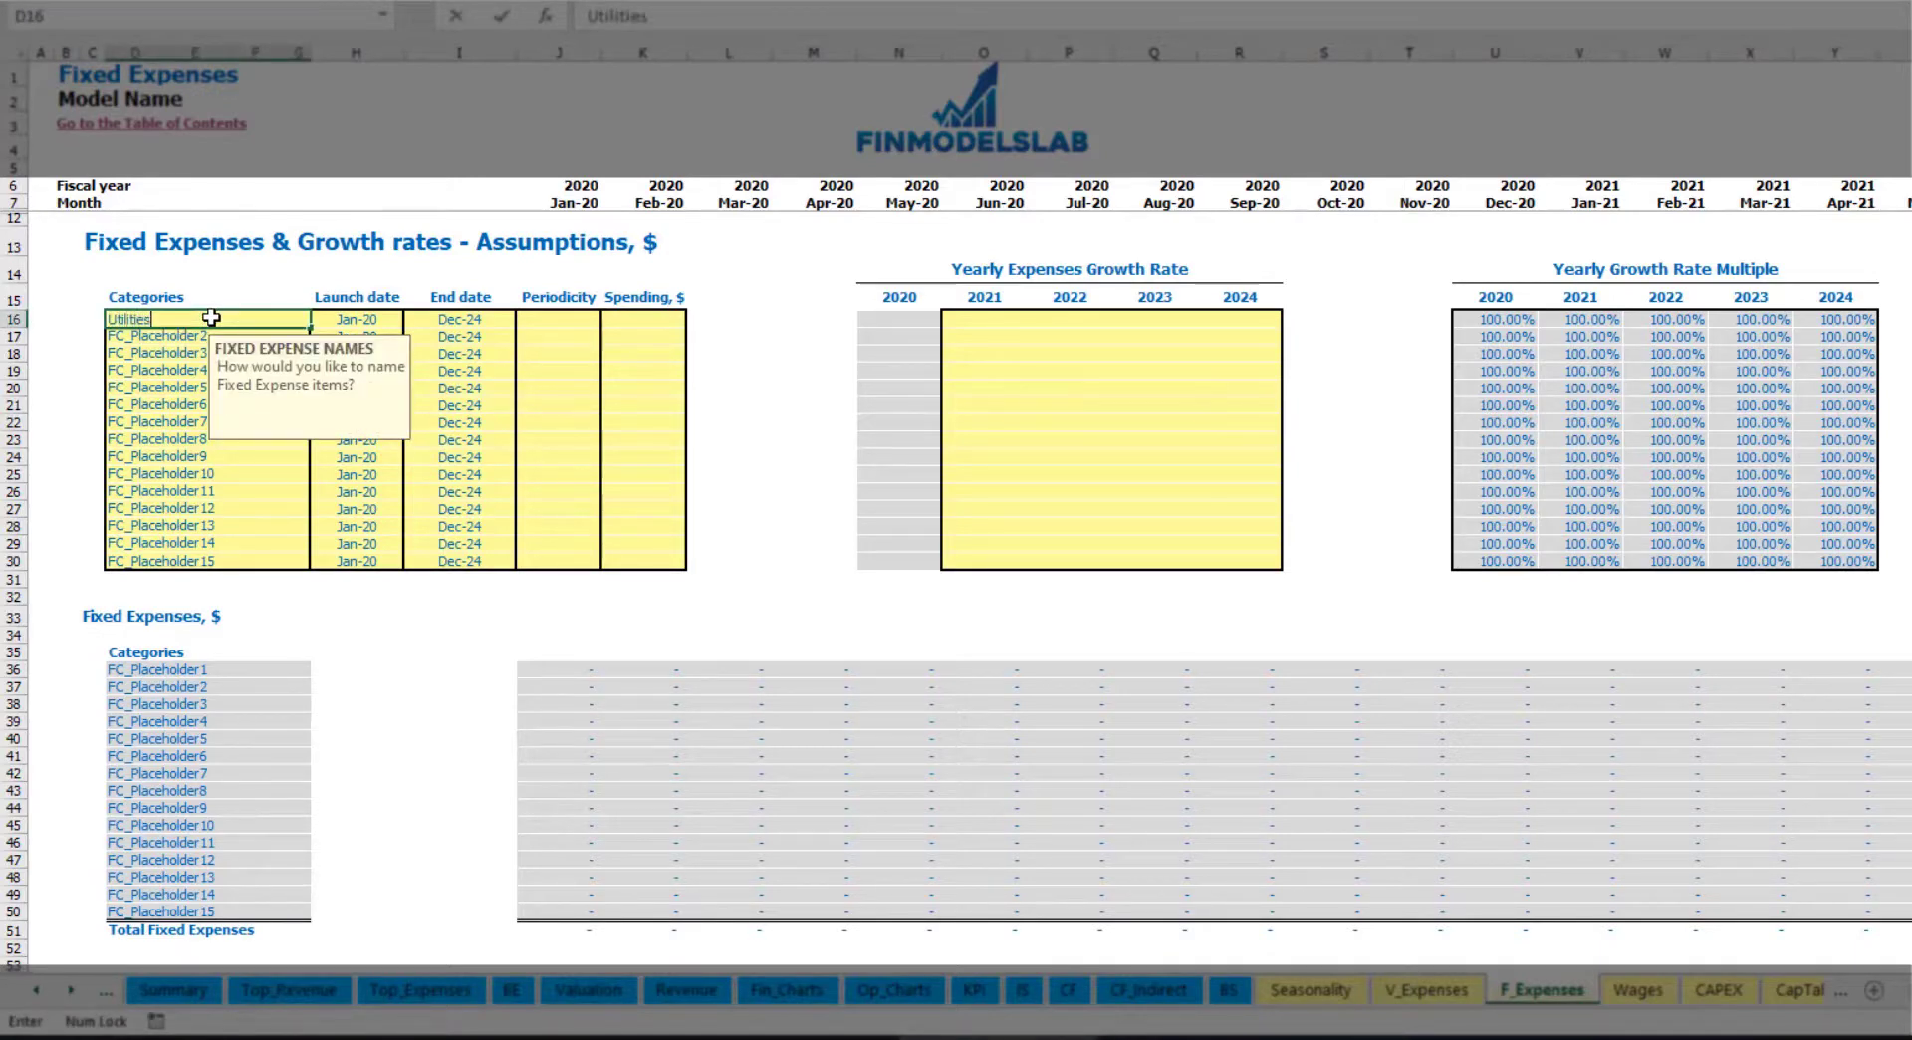
{"action": "key", "text": "Return"}
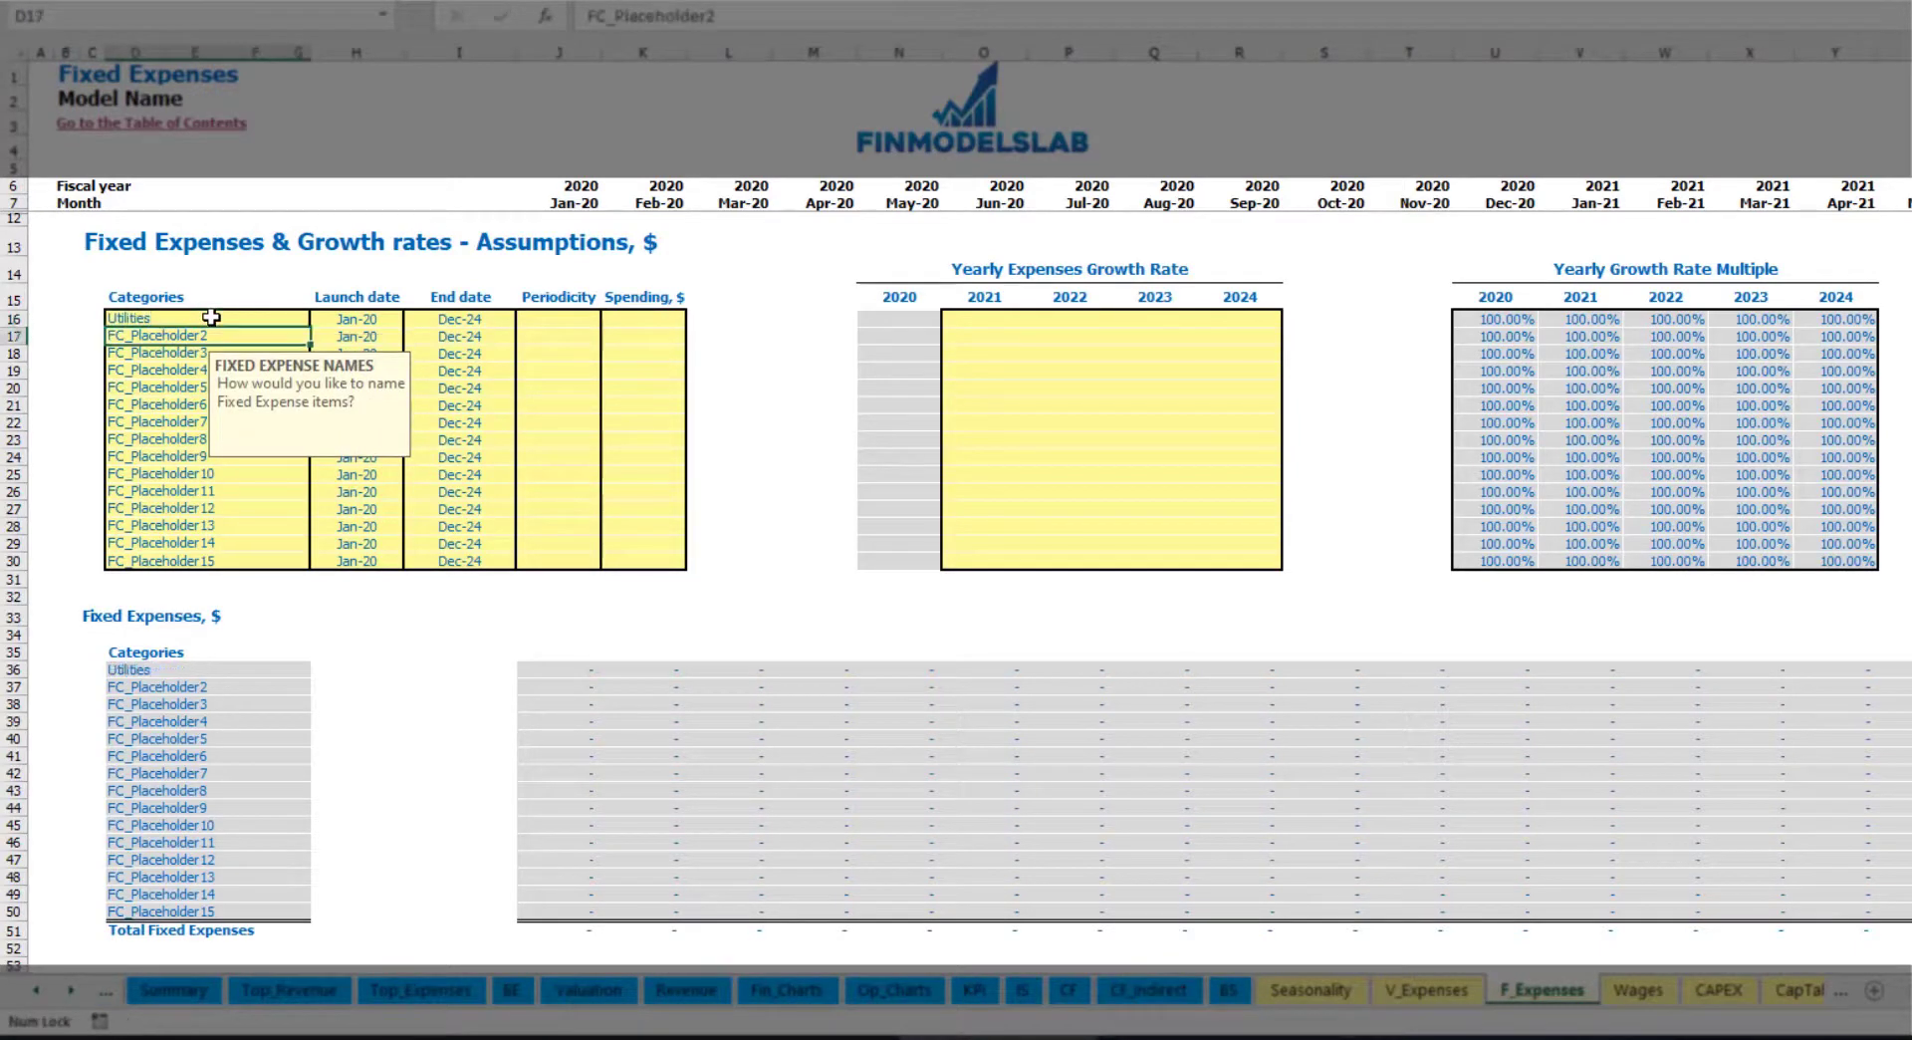
{"action": "left_click", "coordinate": [358, 319]}
{"action": "left_click", "coordinate": [412, 319]}
{"action": "left_click", "coordinate": [339, 369]}
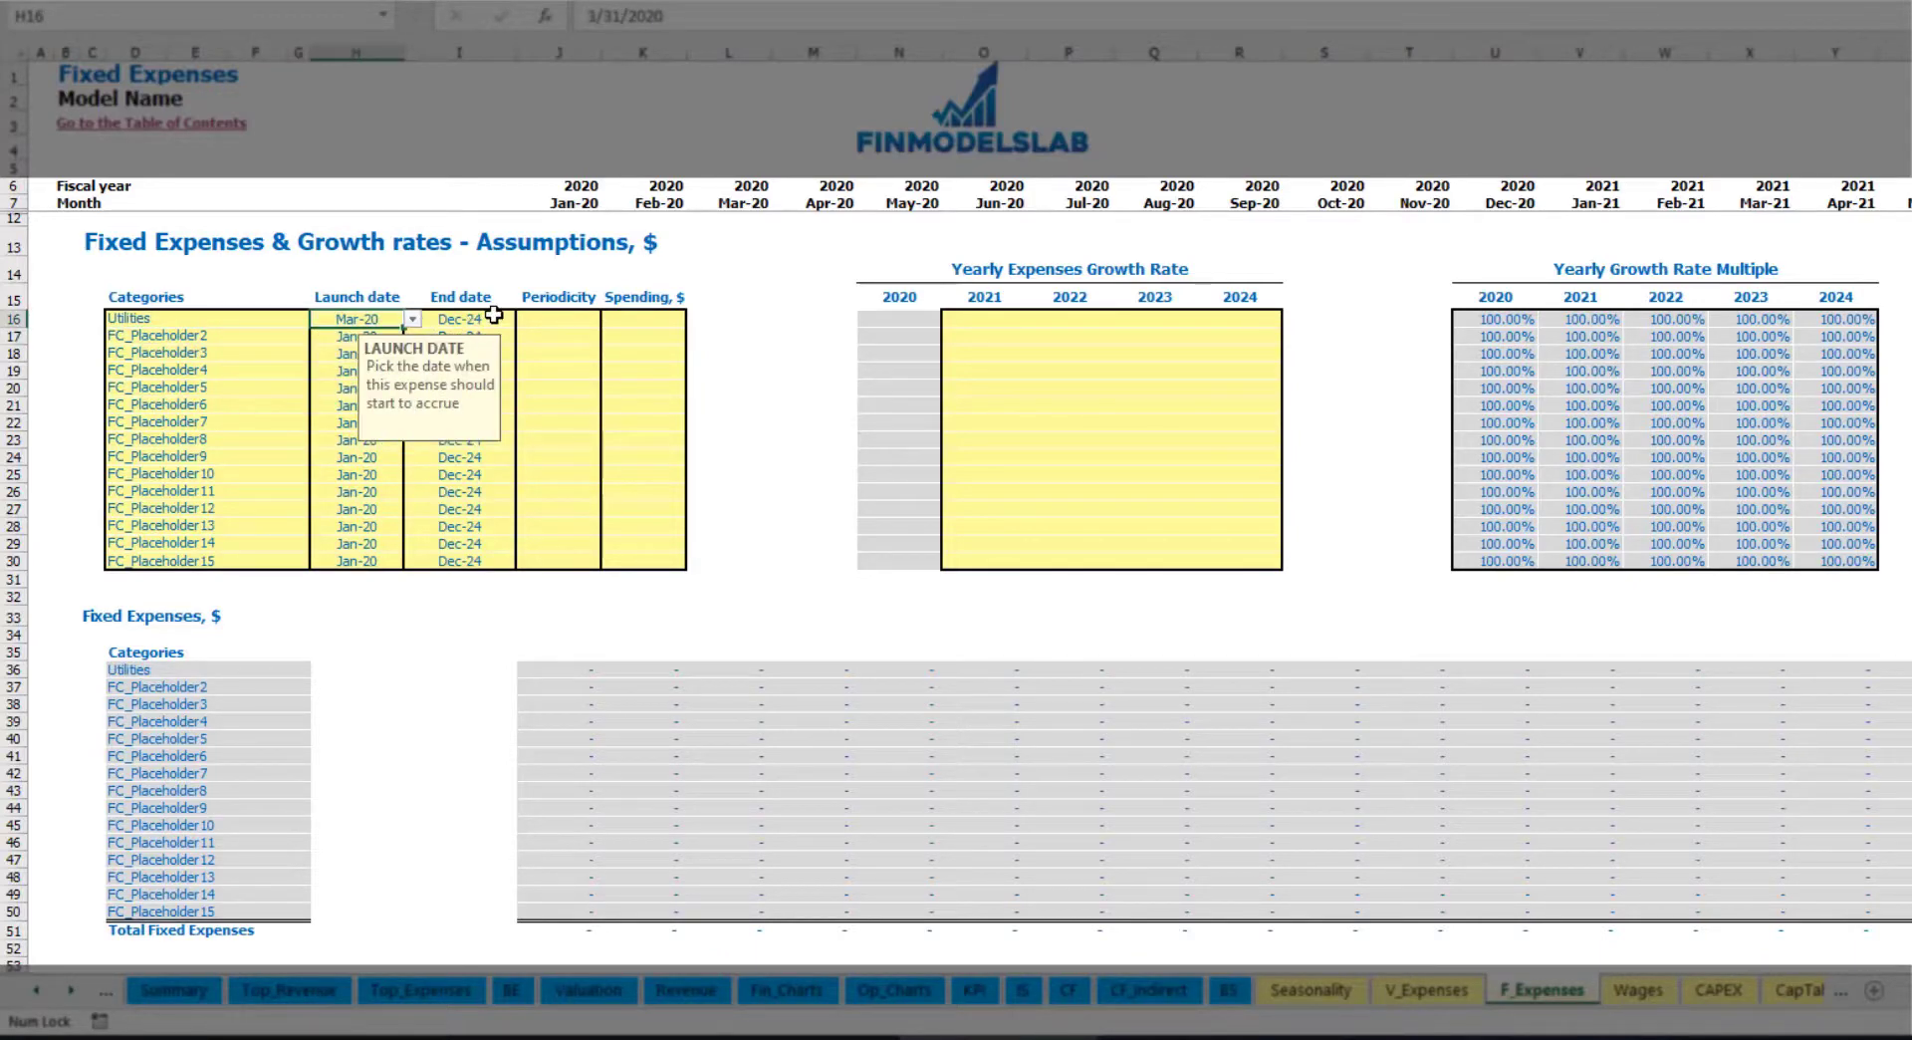
Check the Utilities end date against the model's monthly timeline, going through to its last months and back to the start.
{"action": "left_click", "coordinate": [475, 316]}
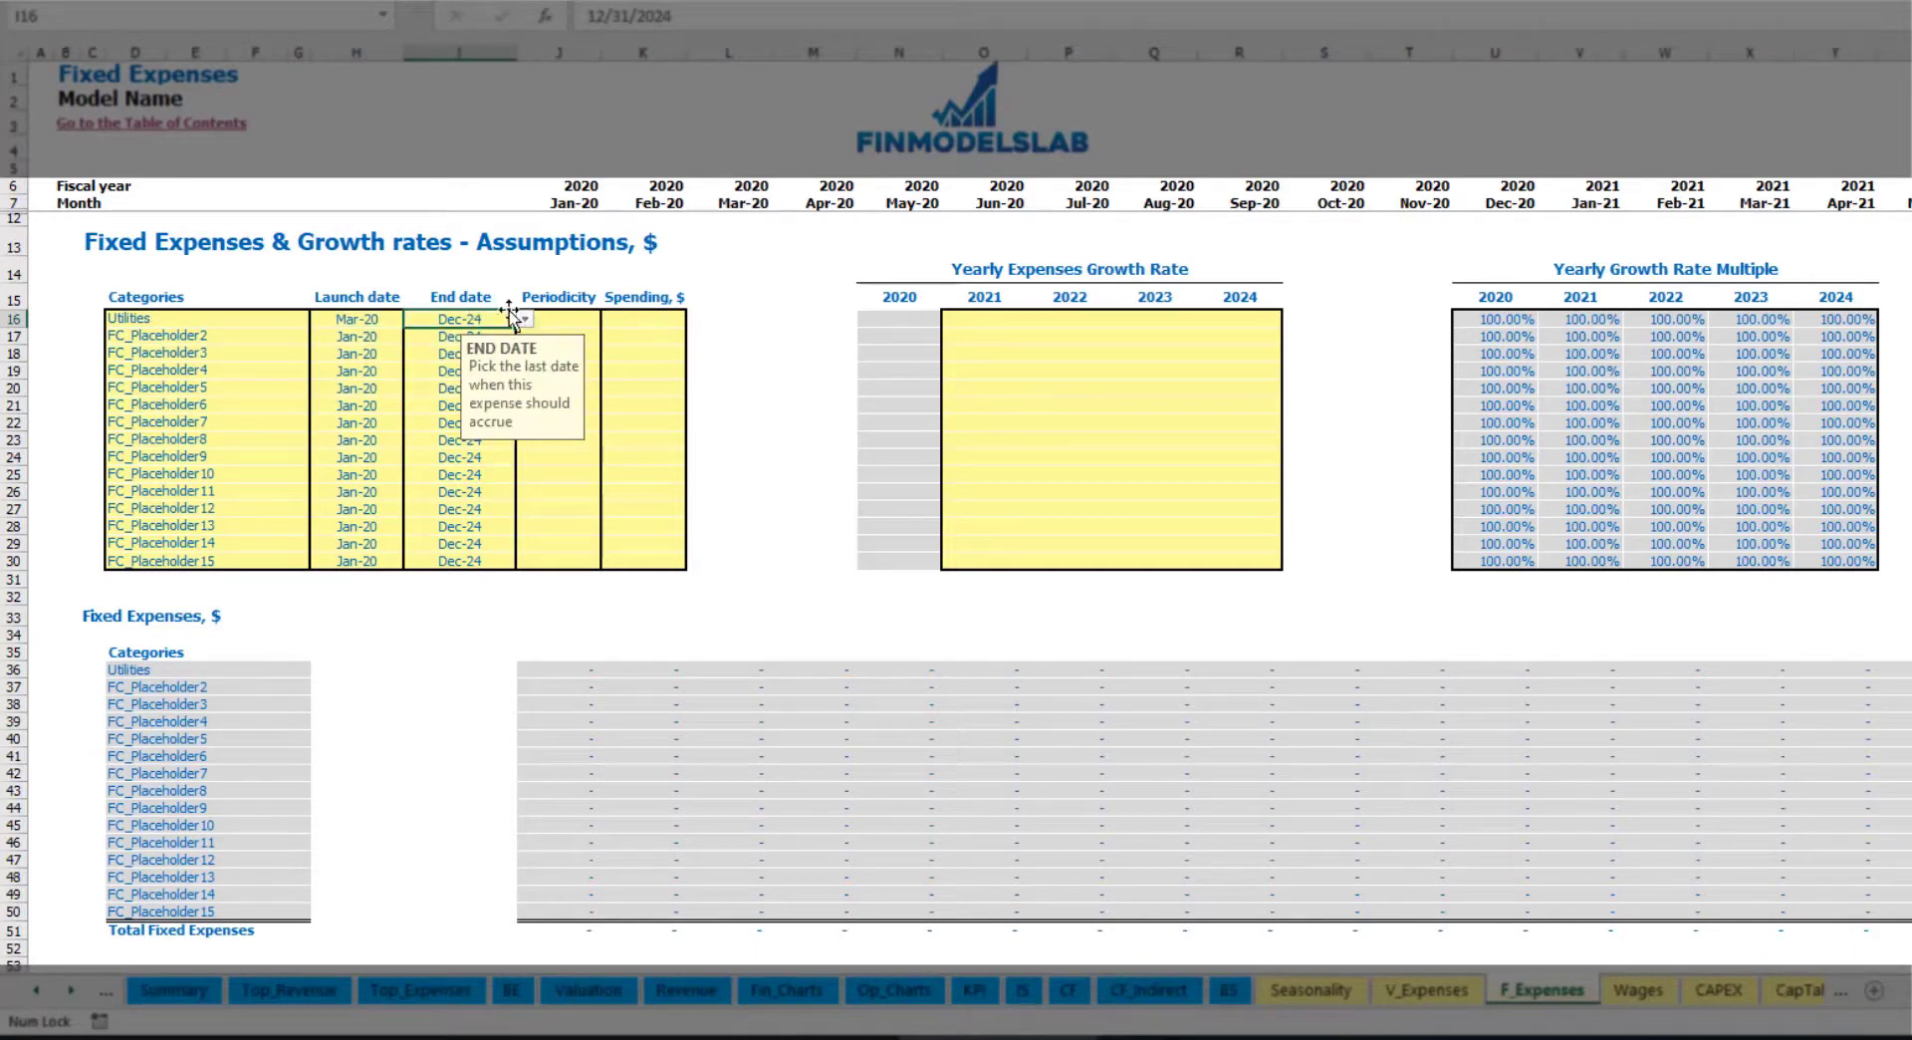
{"action": "left_click", "coordinate": [571, 206]}
{"action": "key", "text": "ctrl+Right"}
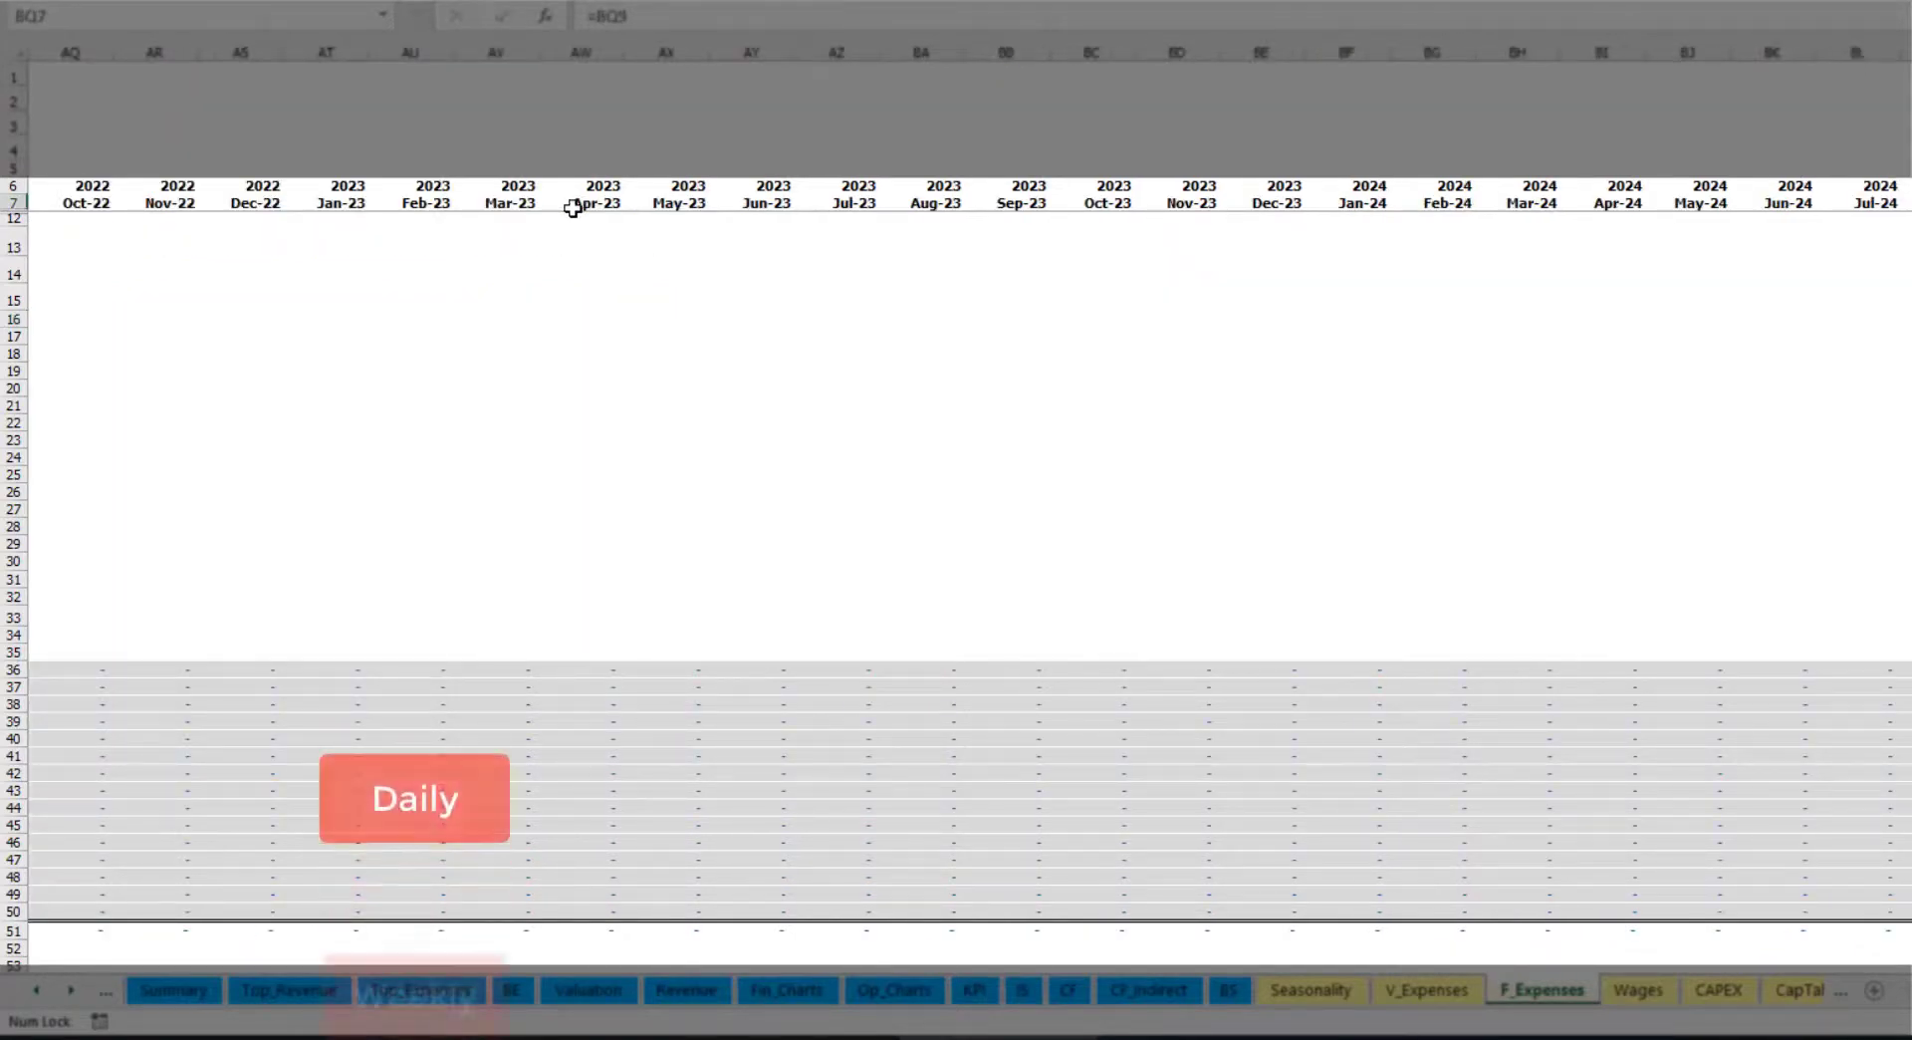
{"action": "key", "text": "ctrl+Left"}
{"action": "key", "text": "Left"}
{"action": "key", "text": "Left"}
{"action": "key", "text": "Home"}
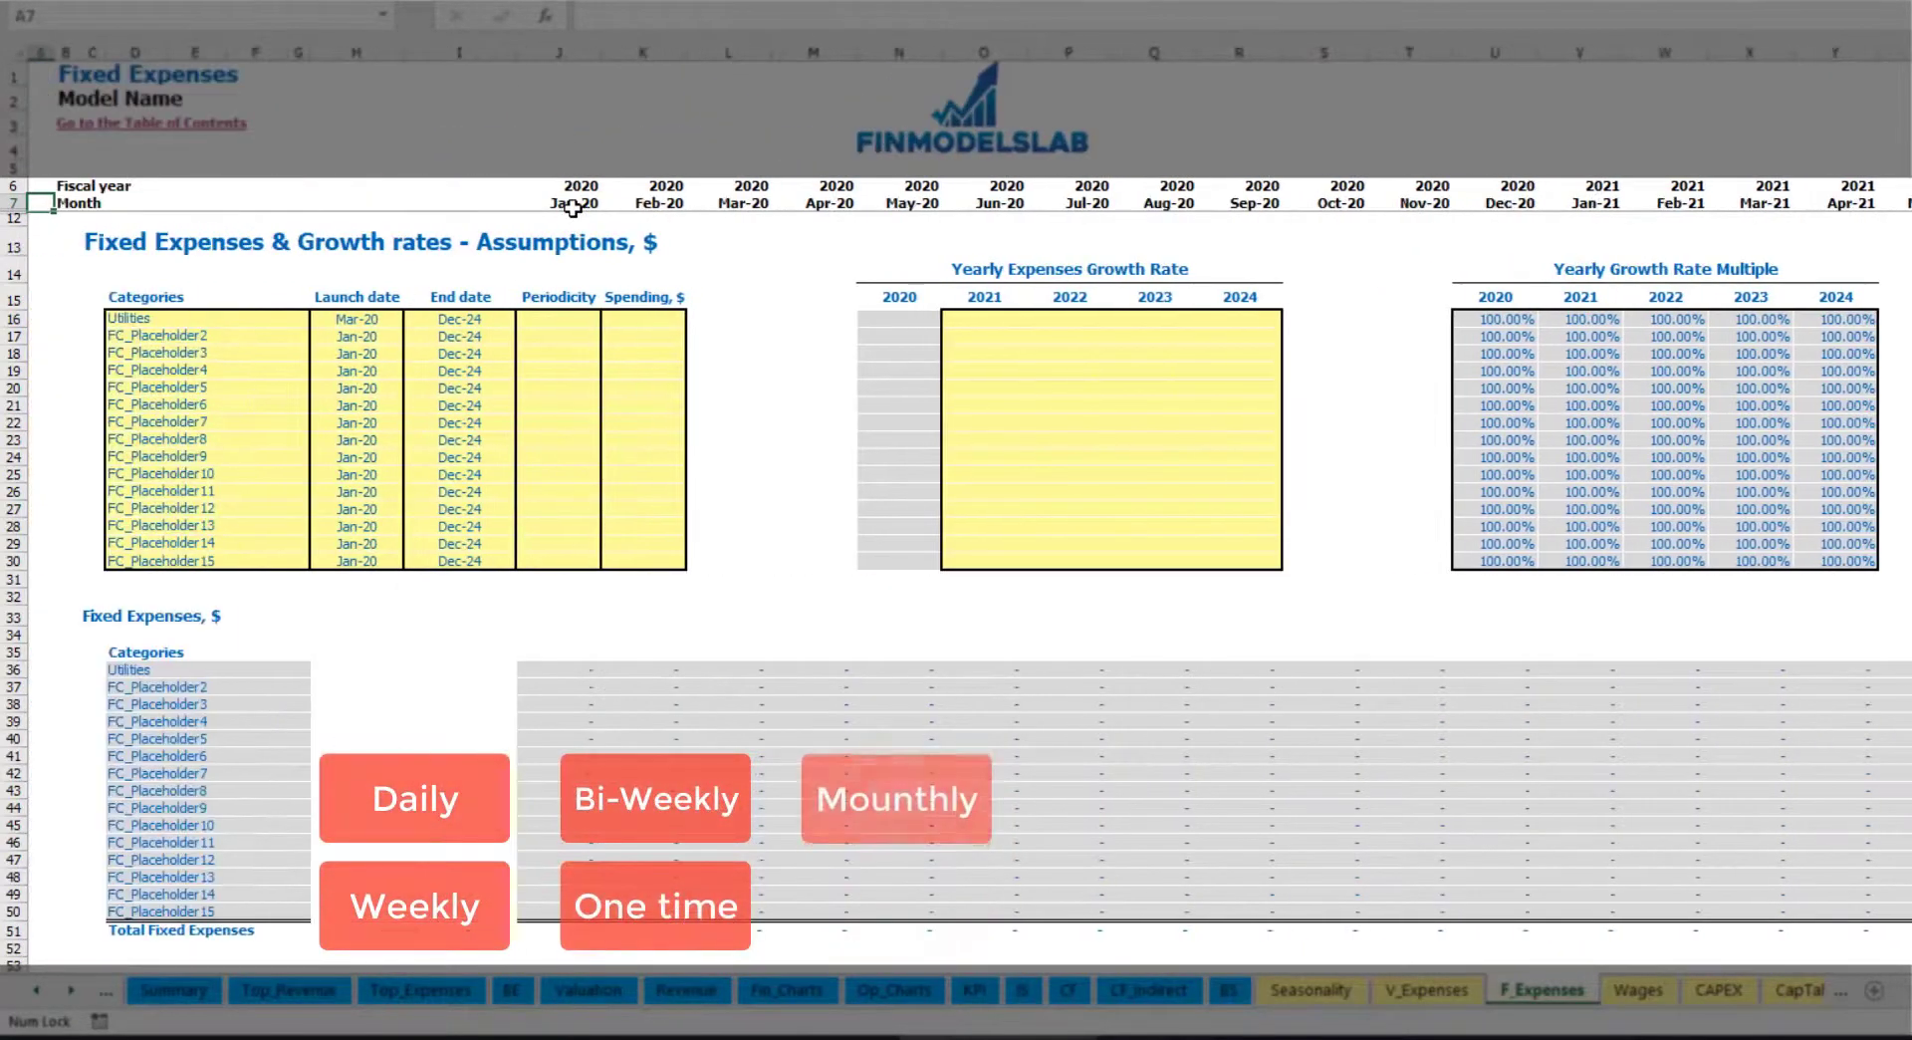
Set the Utilities expense to Daily periodicity with a spending amount of 50.
{"action": "left_click", "coordinate": [538, 321]}
{"action": "left_click", "coordinate": [610, 319]}
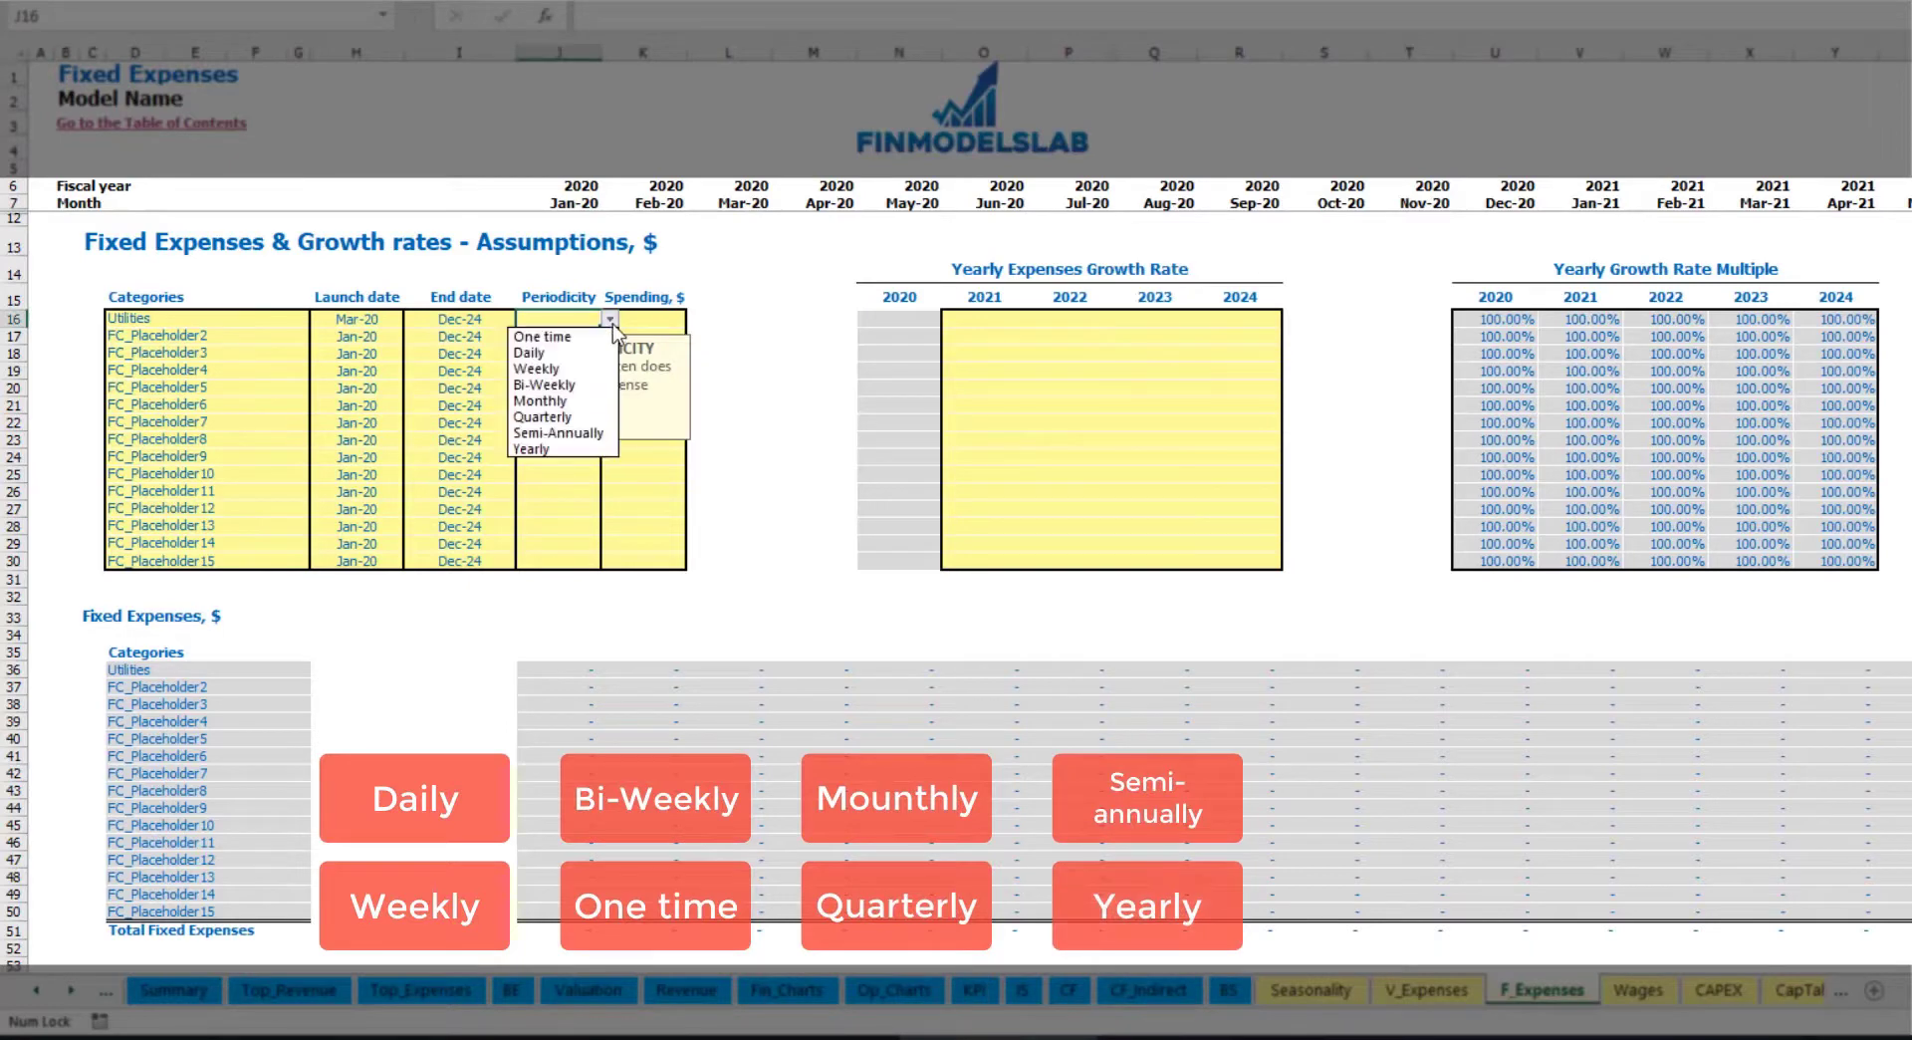
{"action": "left_click", "coordinate": [566, 351]}
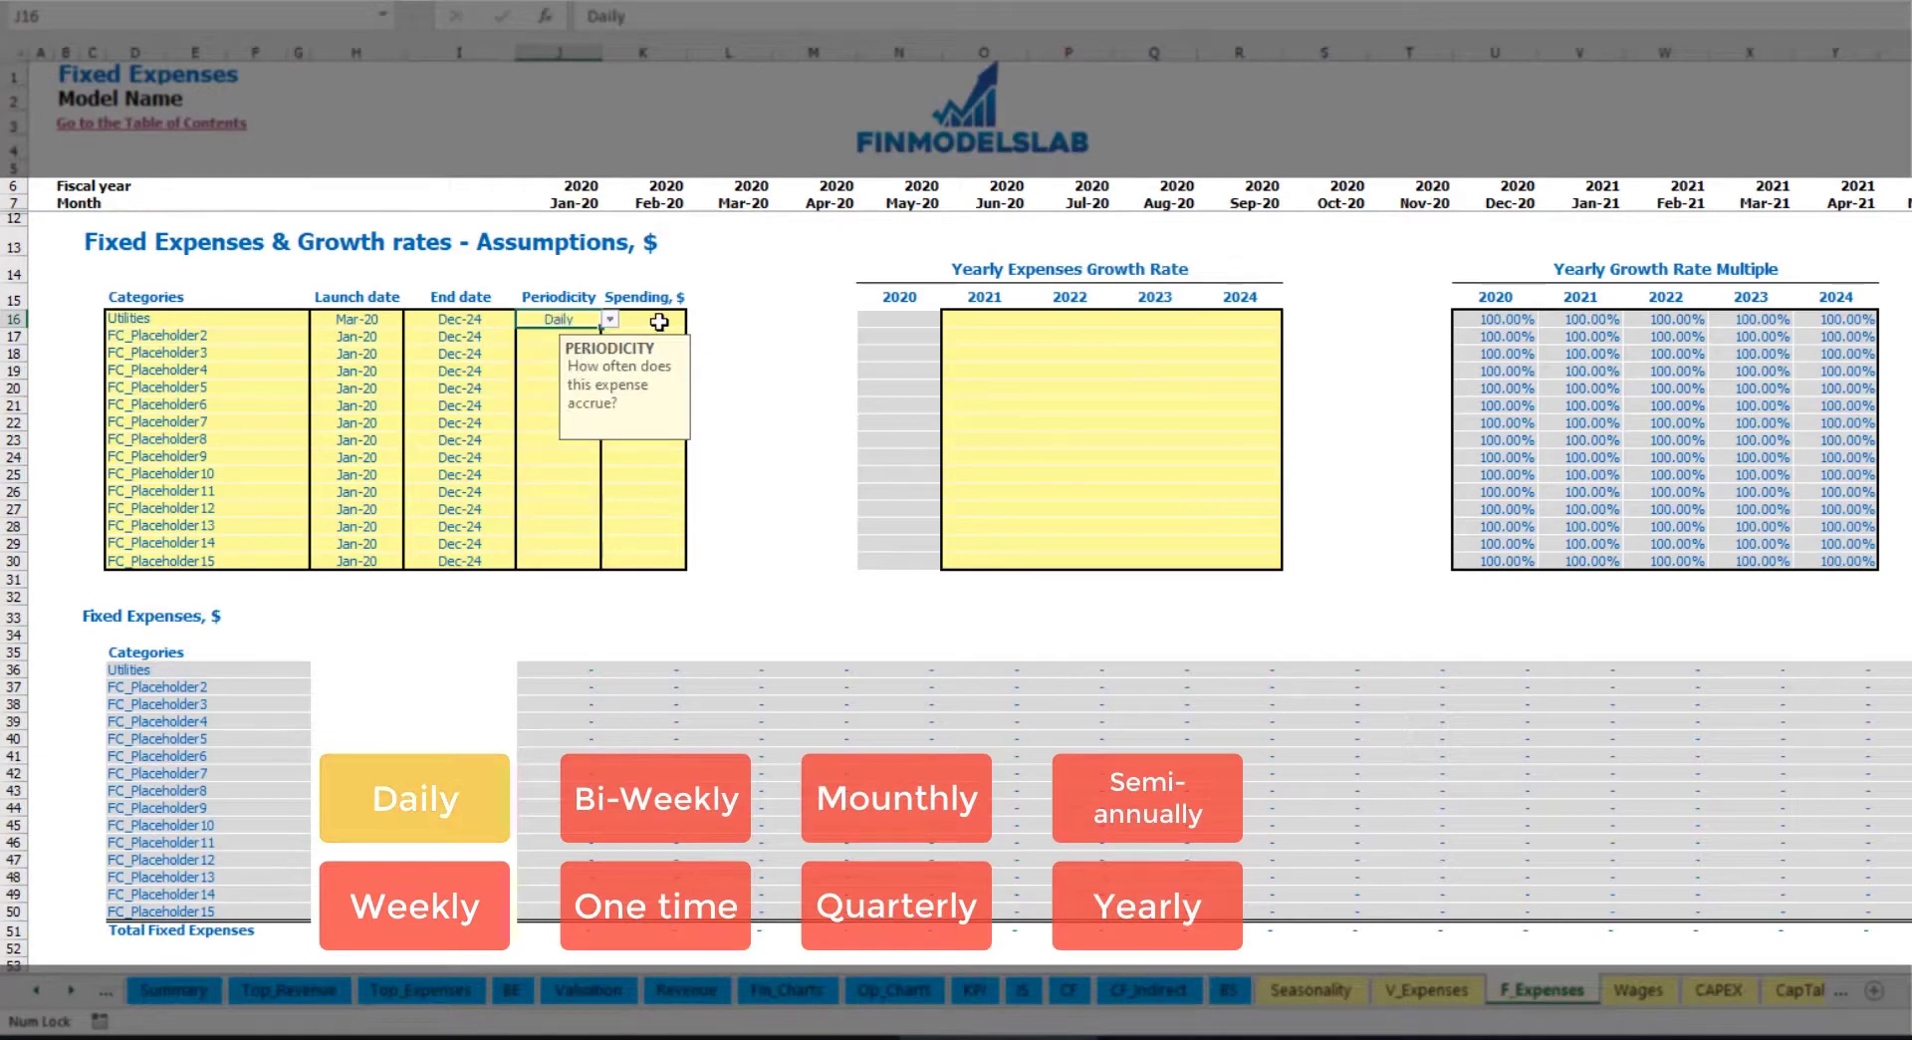
{"action": "key", "text": "Tab"}
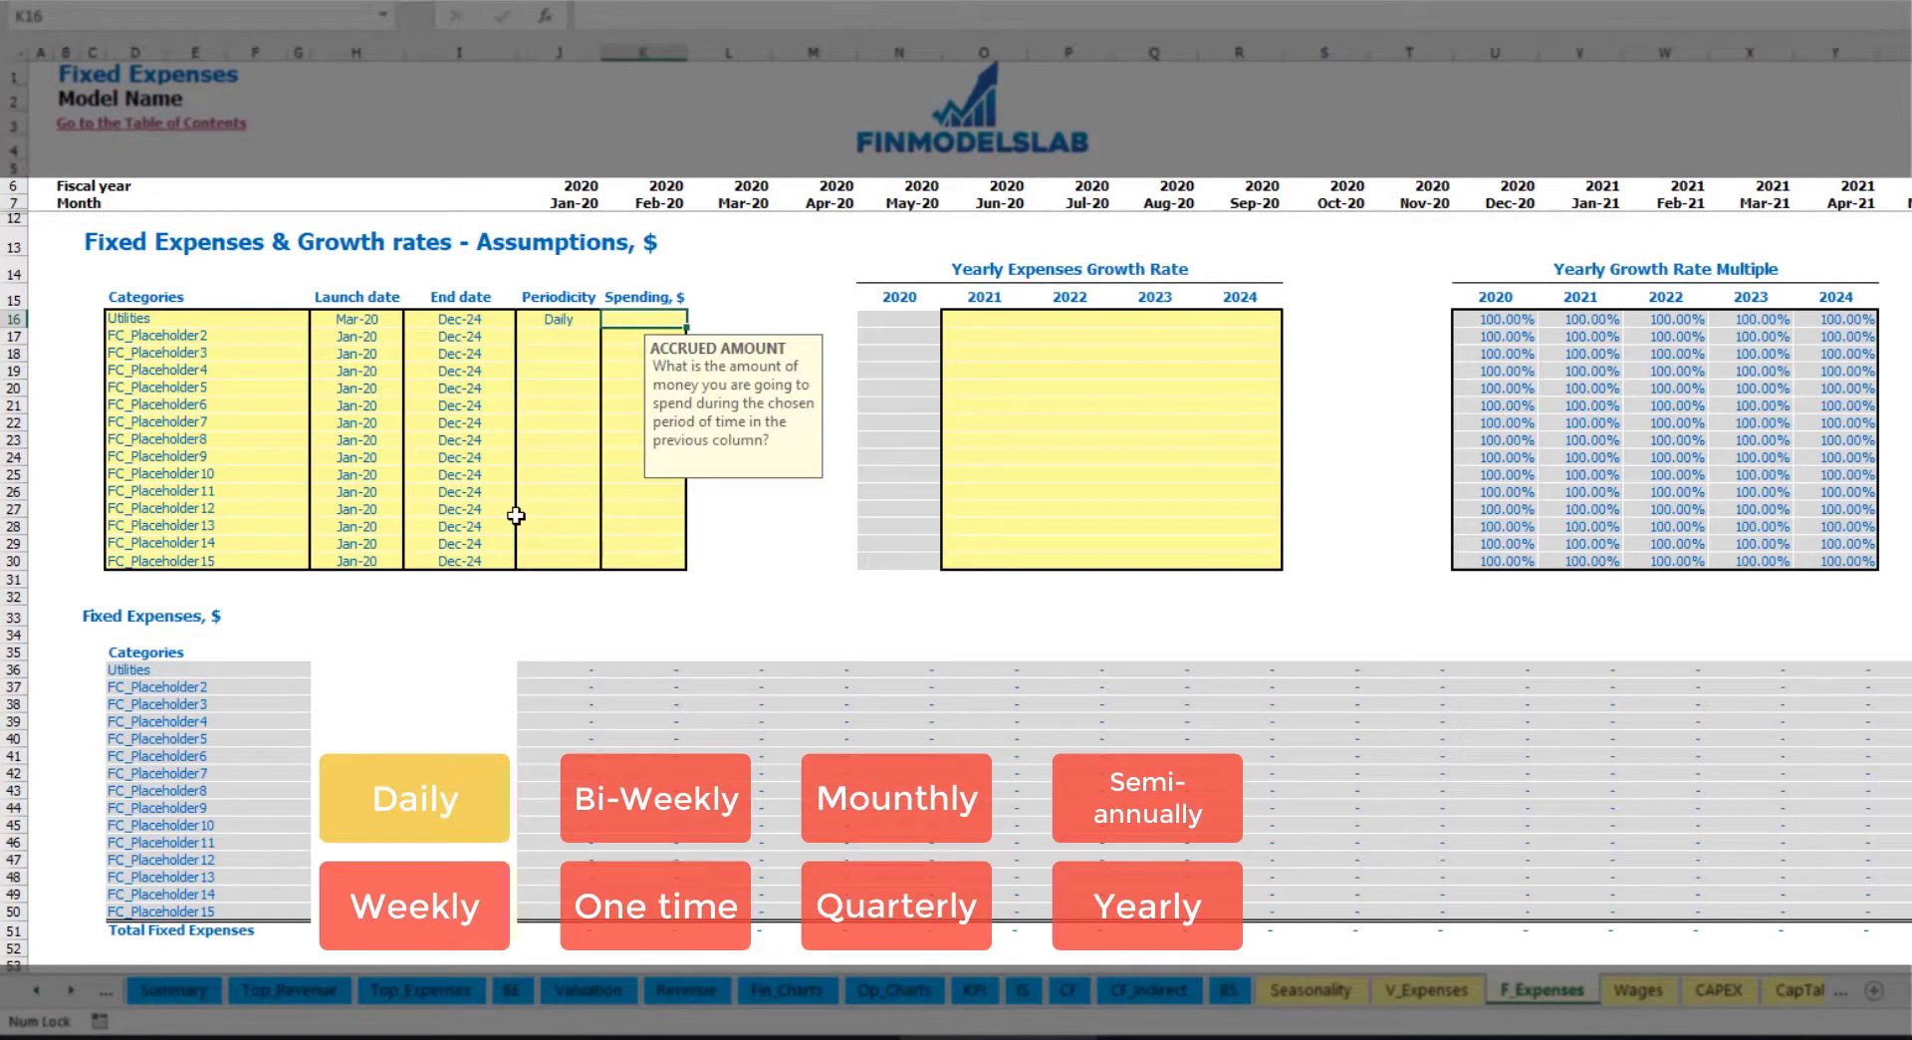
{"action": "type", "text": "50"}
{"action": "key", "text": "Return"}
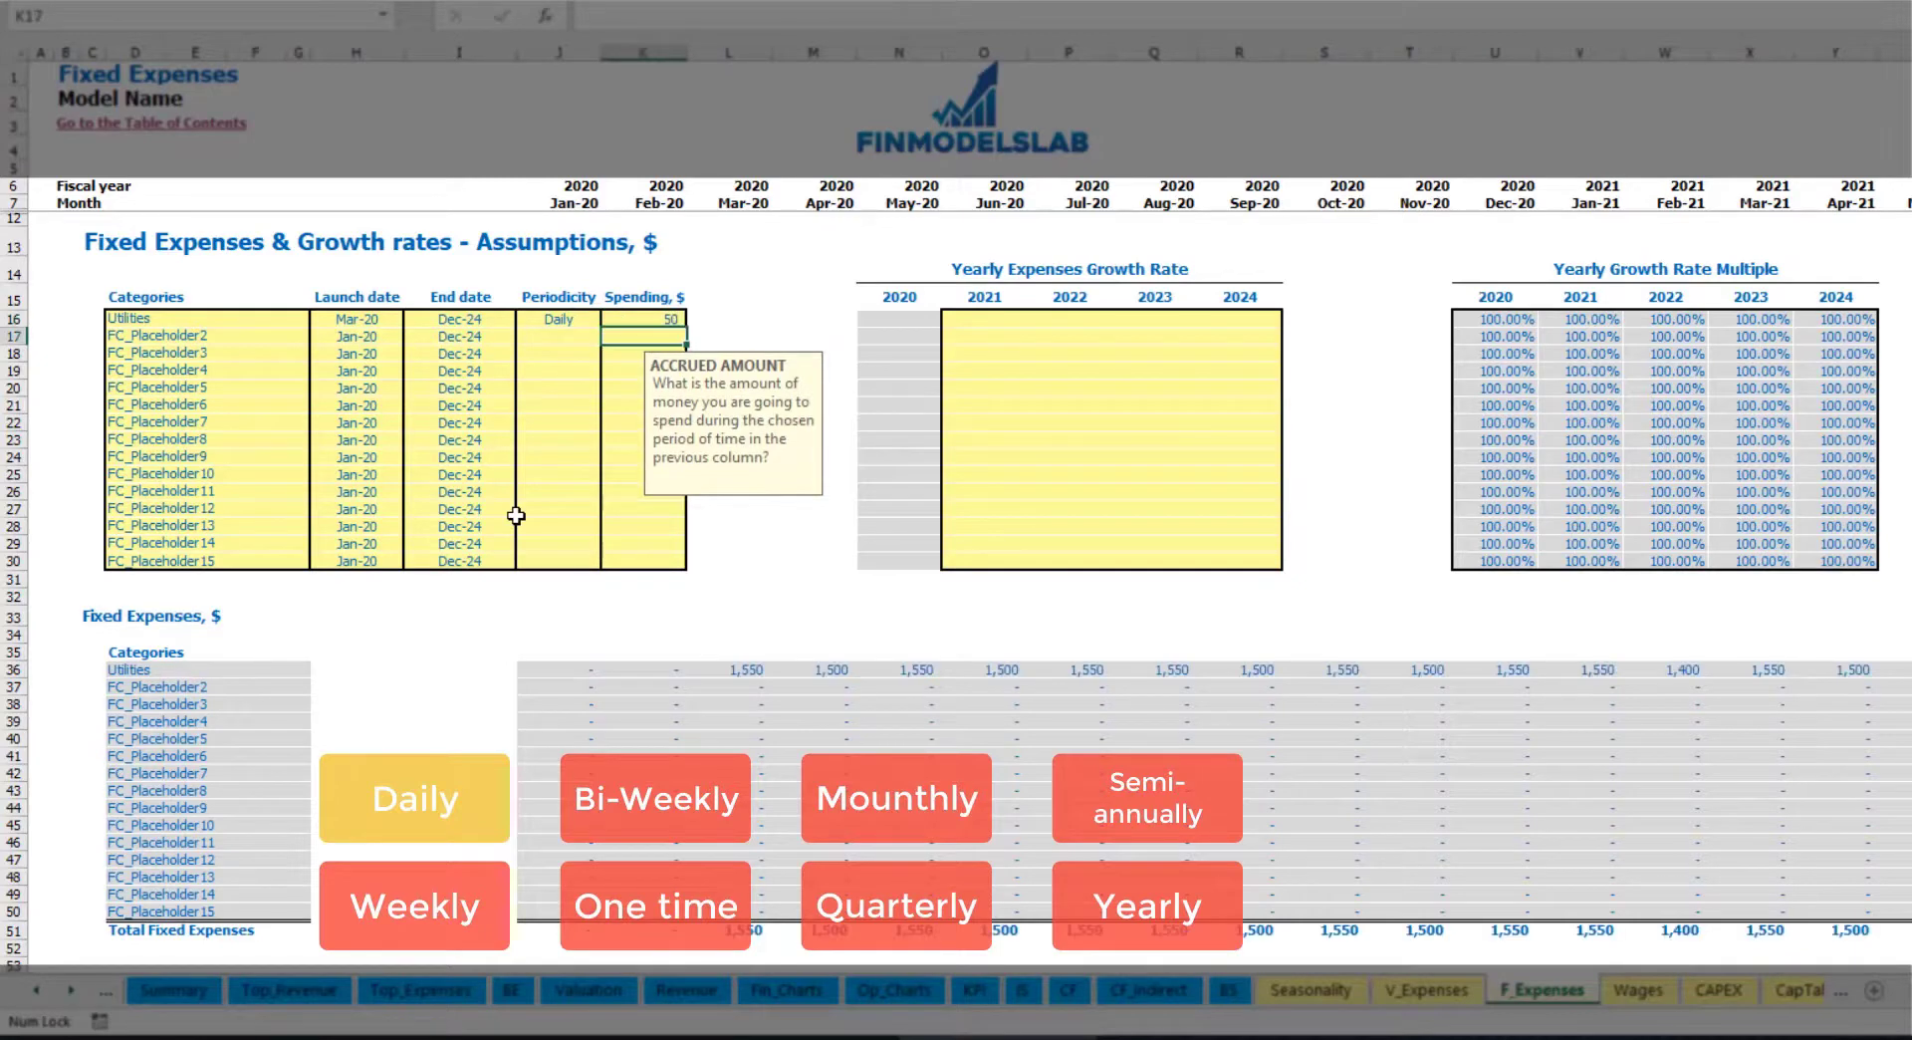
Examine how the Utilities row accrues by month from its Mar-20 launch, comparing March, April and May 2020.
{"action": "left_click", "coordinate": [742, 671]}
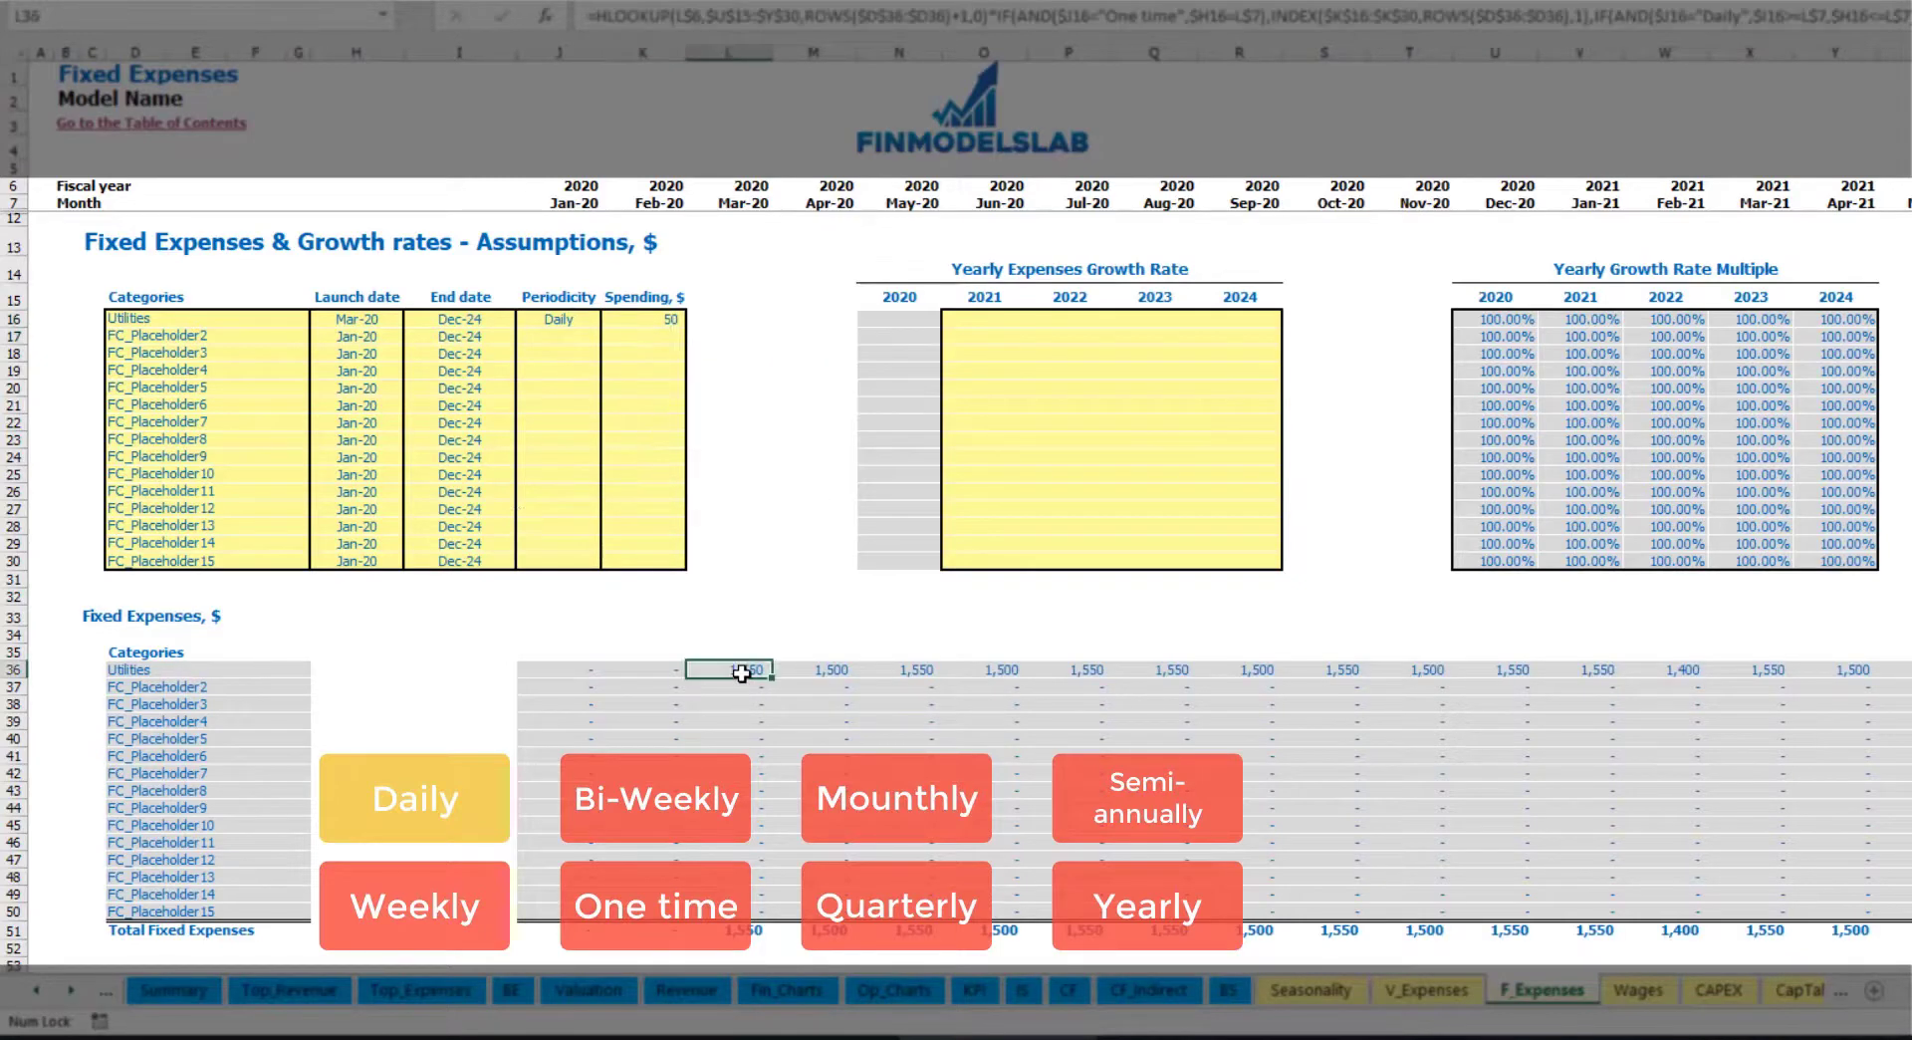
{"action": "left_click", "coordinate": [826, 672]}
{"action": "left_click", "coordinate": [926, 672]}
{"action": "left_click", "coordinate": [745, 658]}
{"action": "left_click", "coordinate": [756, 673]}
{"action": "left_click", "coordinate": [802, 673]}
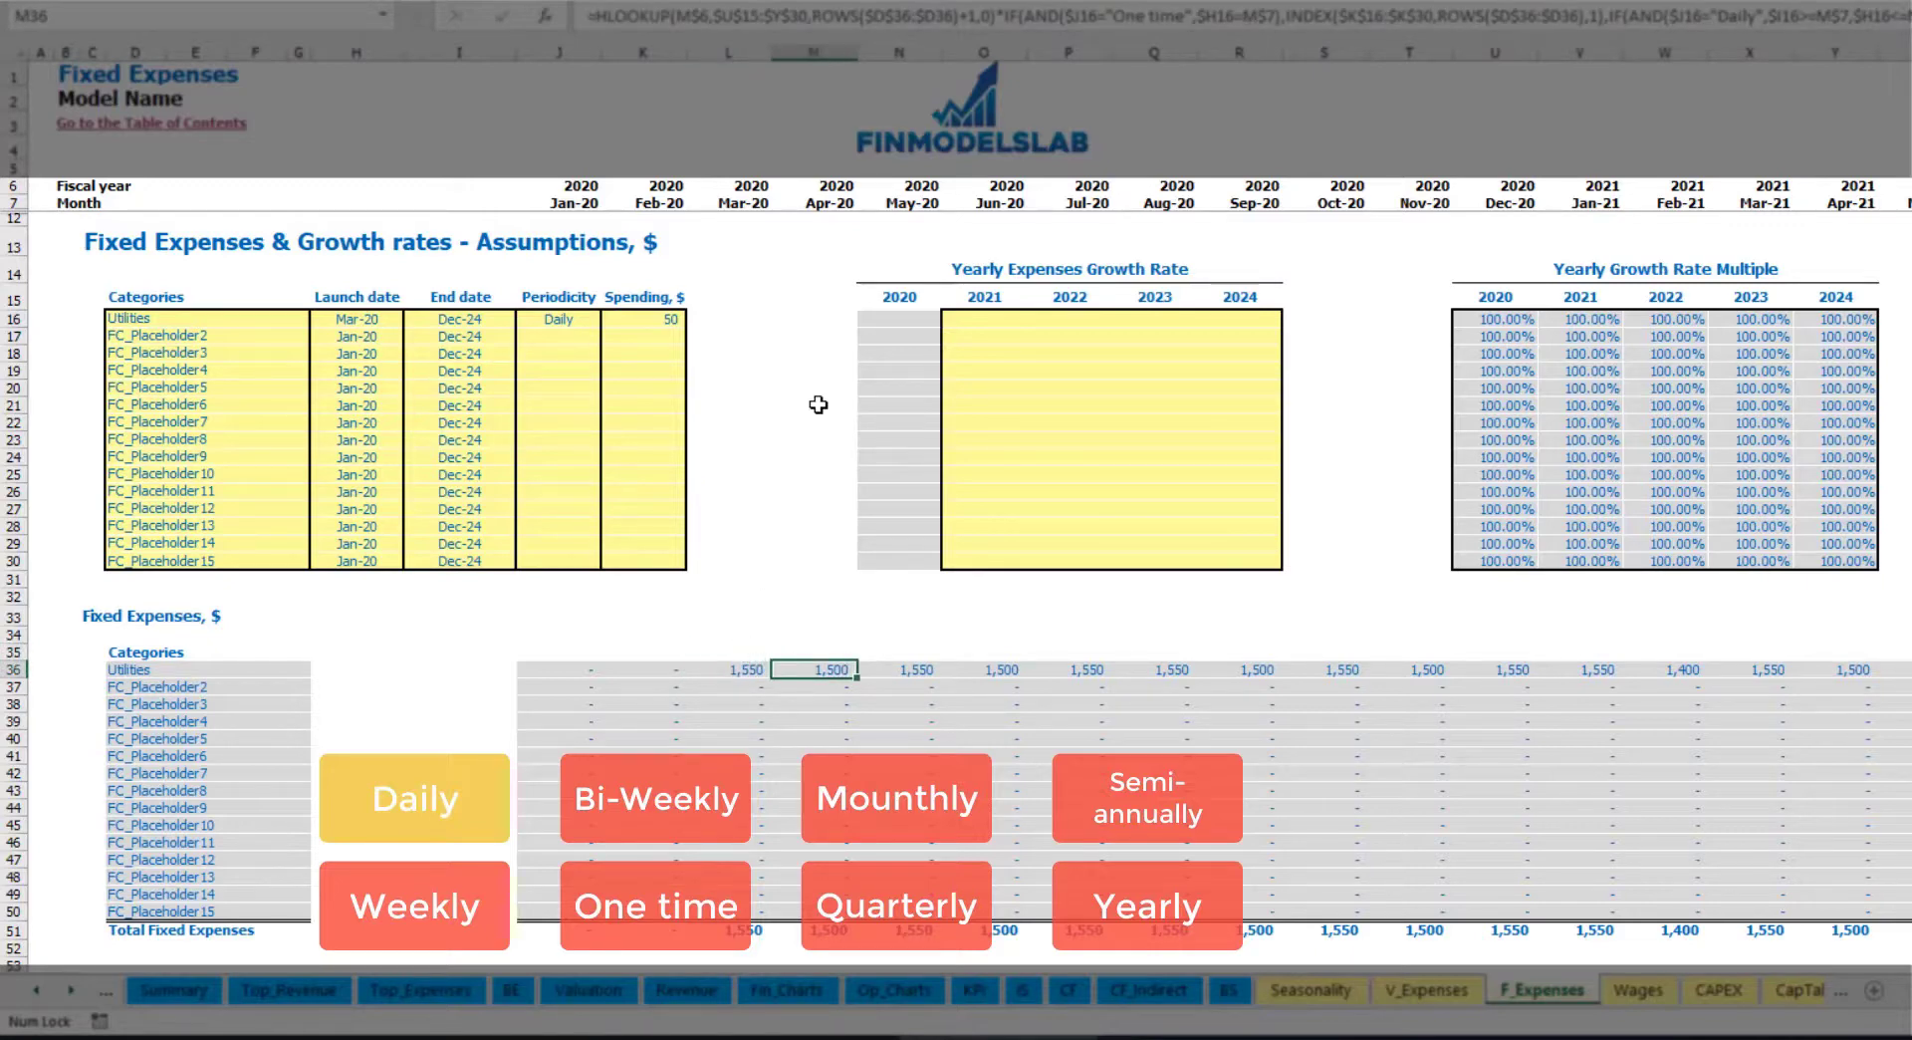
{"action": "left_click", "coordinate": [737, 200]}
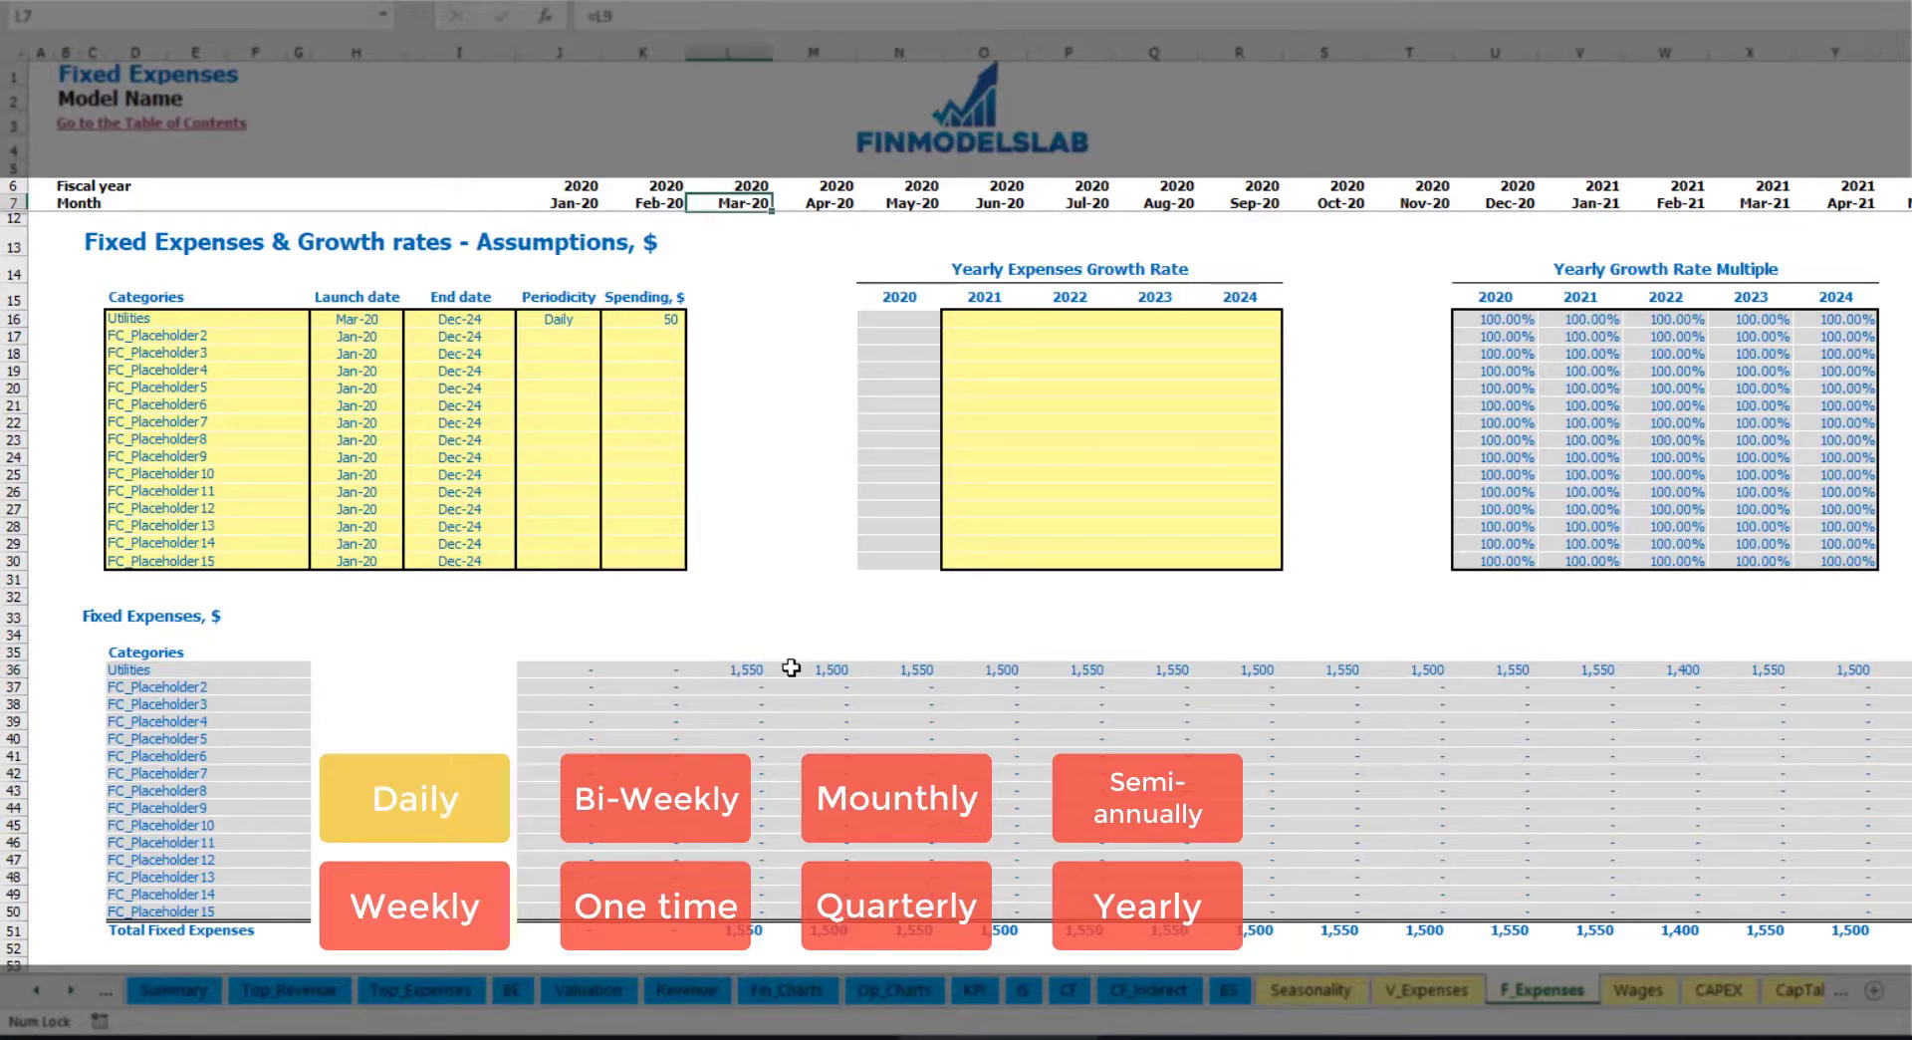
{"action": "left_click", "coordinate": [757, 671]}
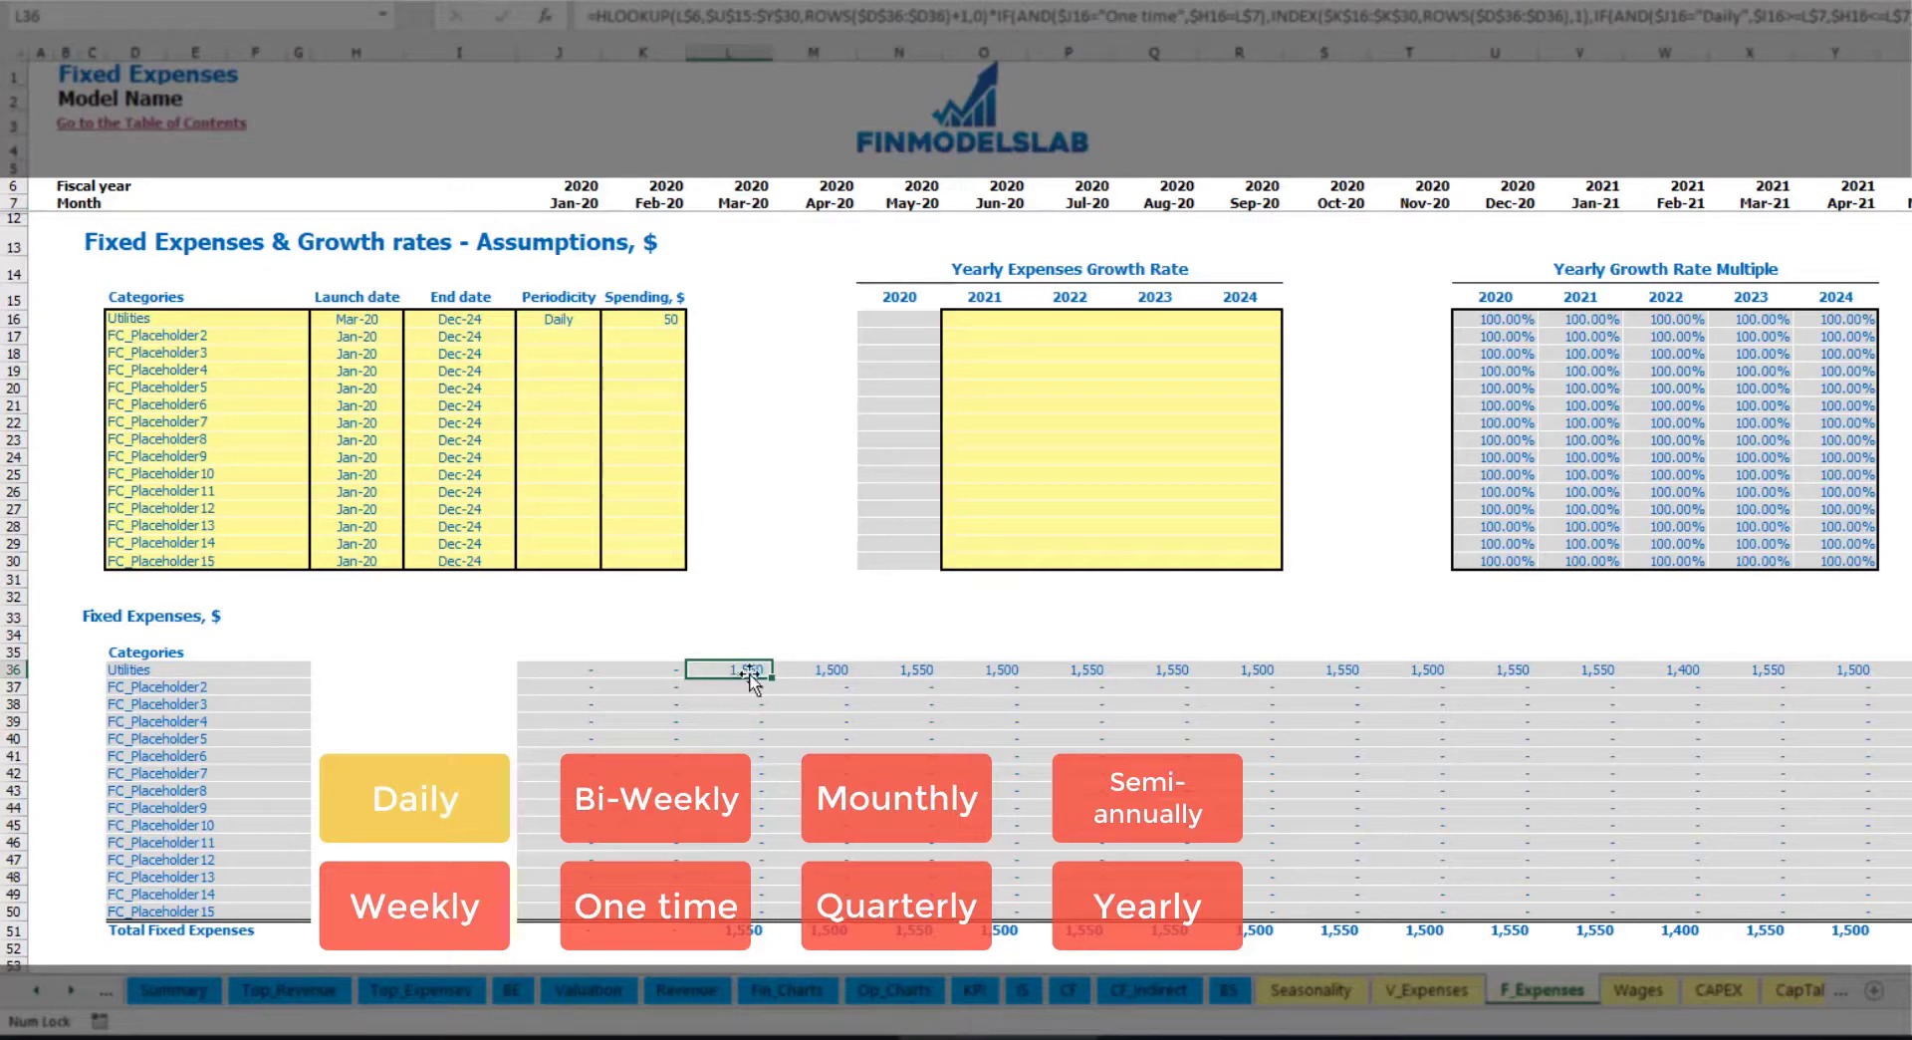
{"action": "left_click", "coordinate": [842, 672]}
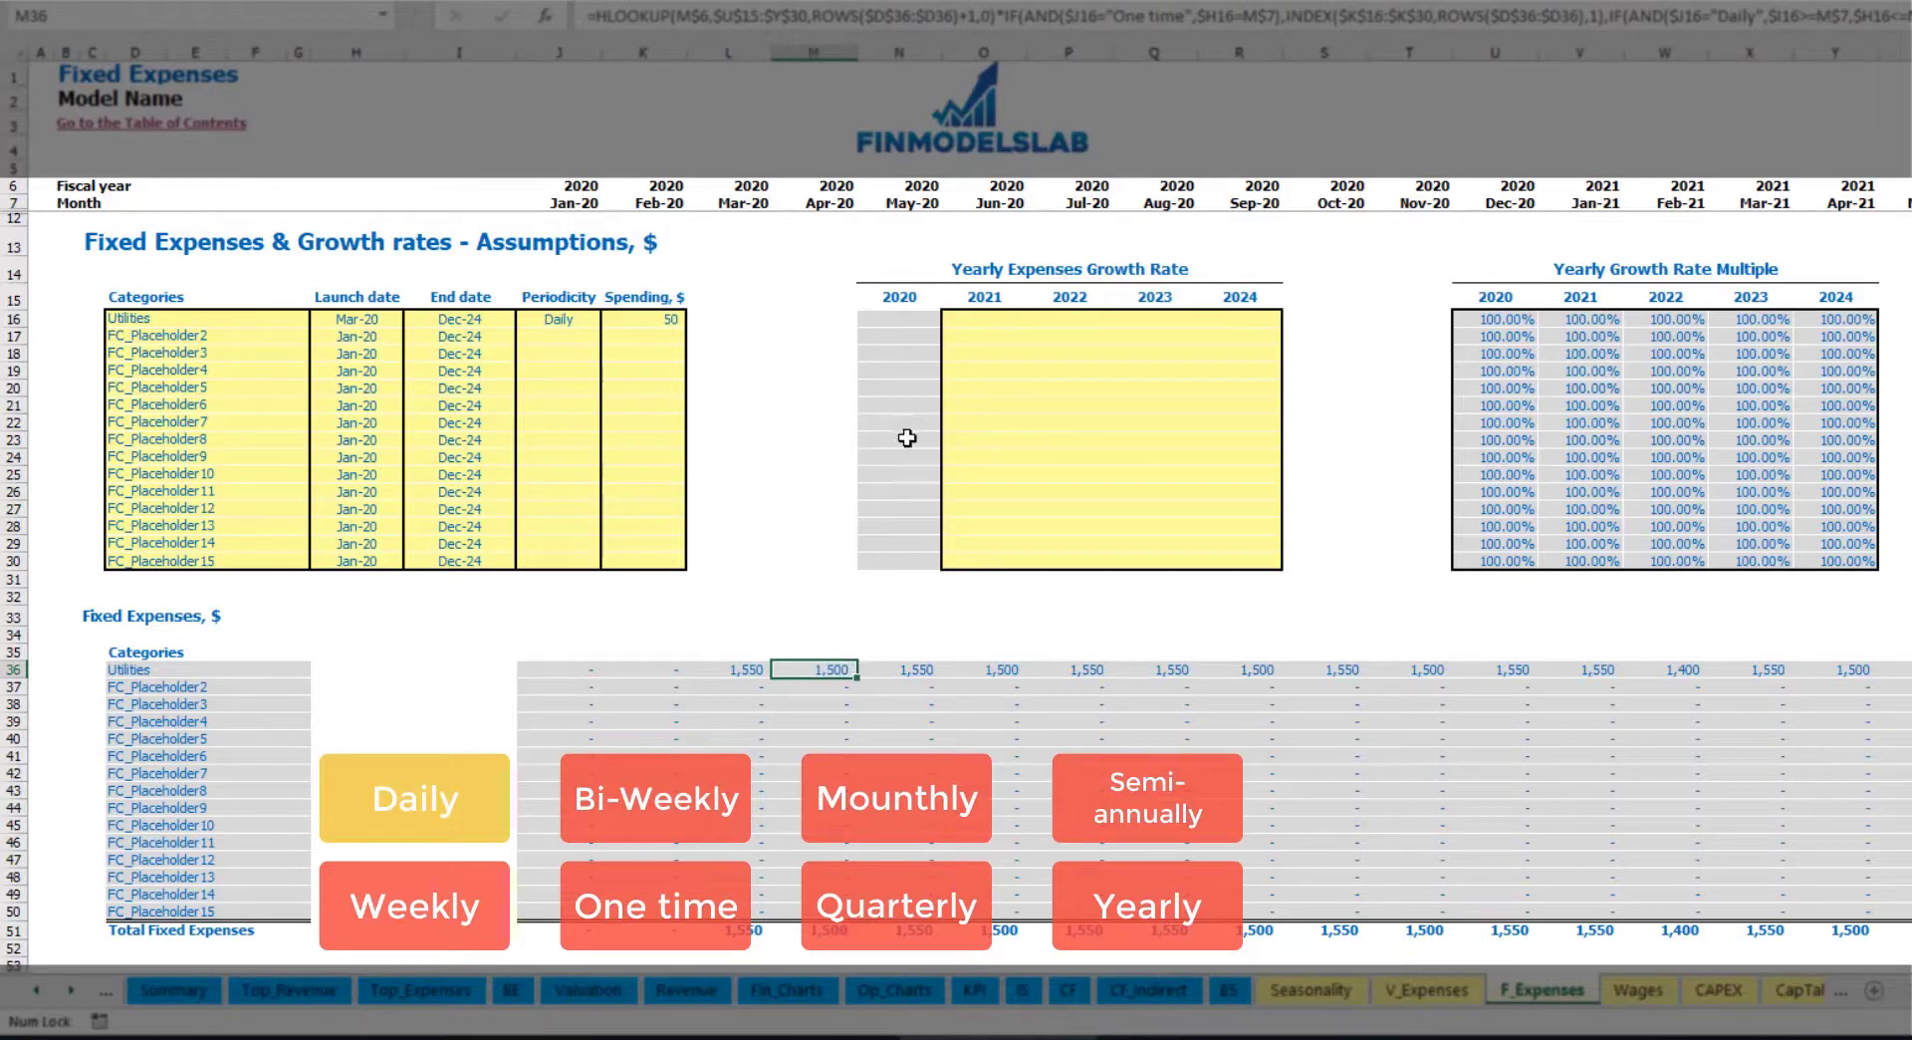
Enter a 5% yearly expenses growth rate for Utilities in each year from 2021 through 2024.
{"action": "left_click", "coordinate": [996, 322]}
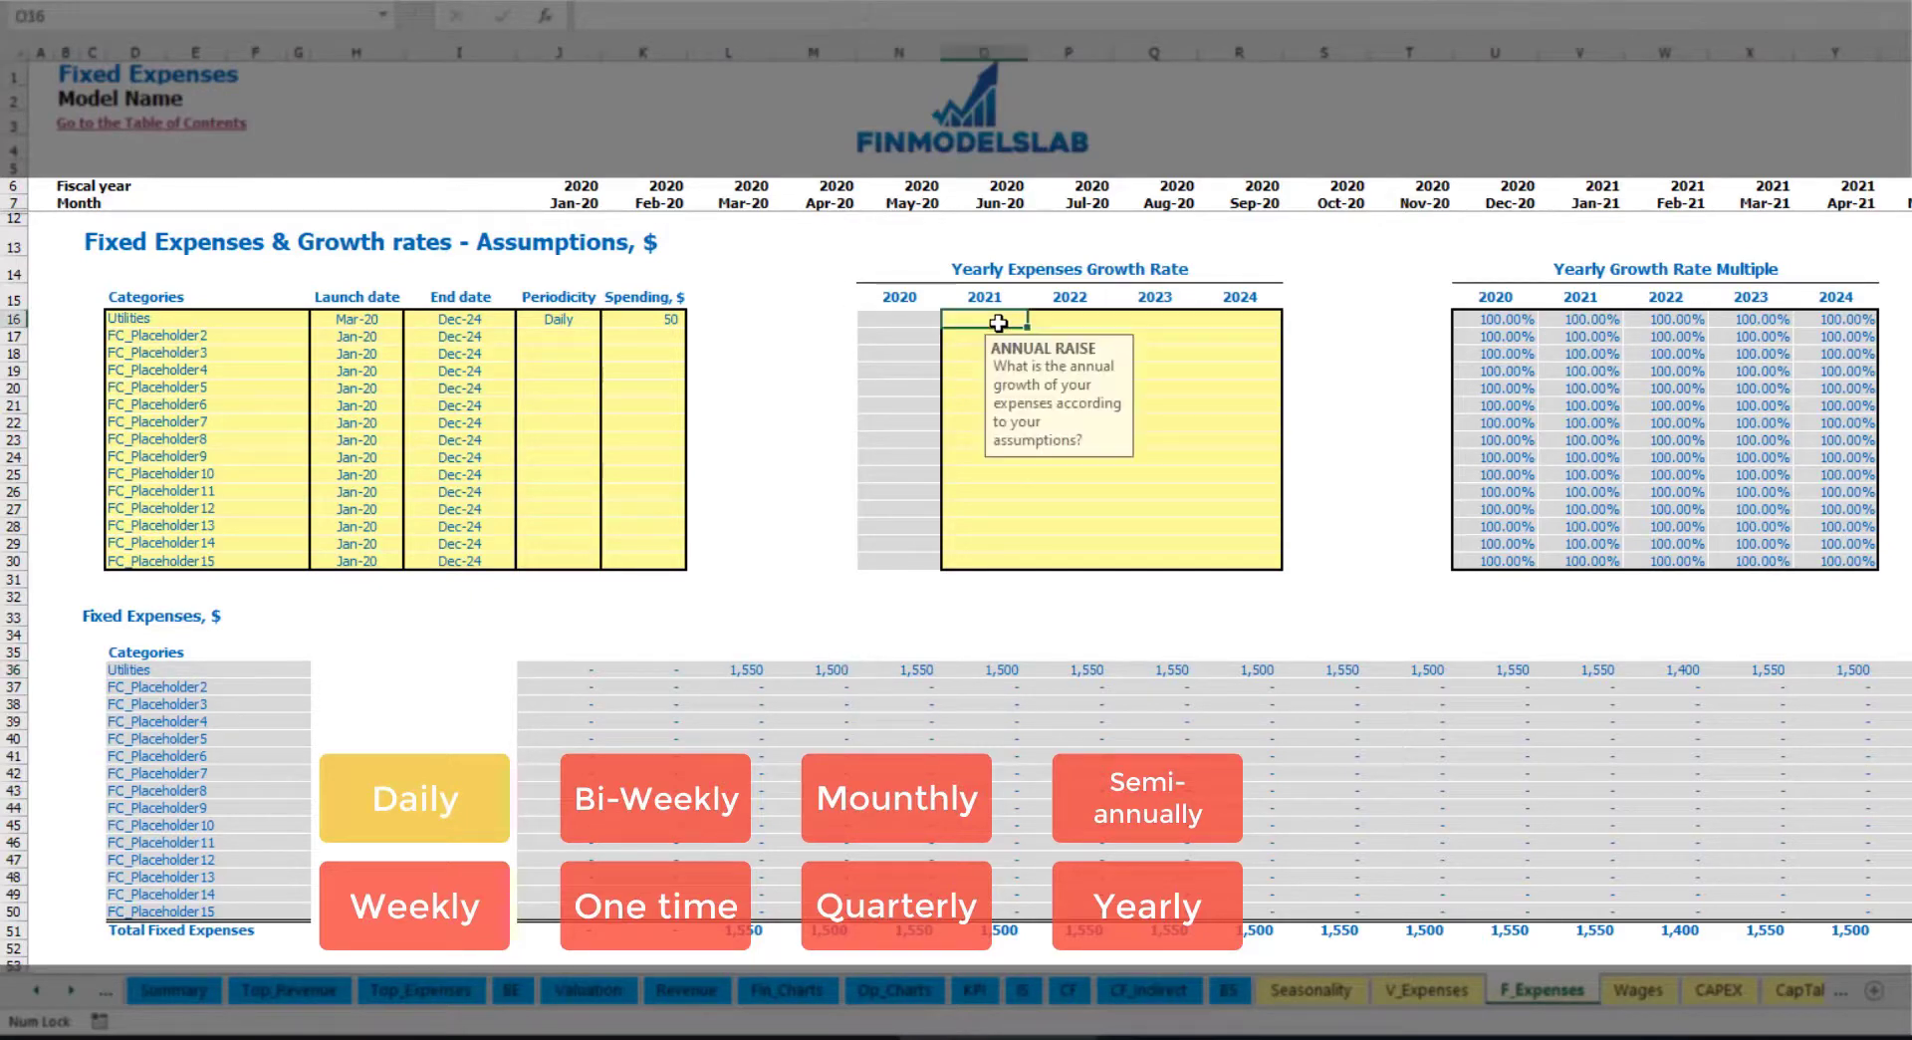
{"action": "type", "text": "5"}
{"action": "key", "text": "Return"}
{"action": "key", "text": "Up"}
{"action": "key", "text": "ctrl+c"}
{"action": "key", "text": "Right"}
{"action": "key", "text": "shift+Right"}
{"action": "key", "text": "shift+Right"}
{"action": "key", "text": "ctrl+v"}
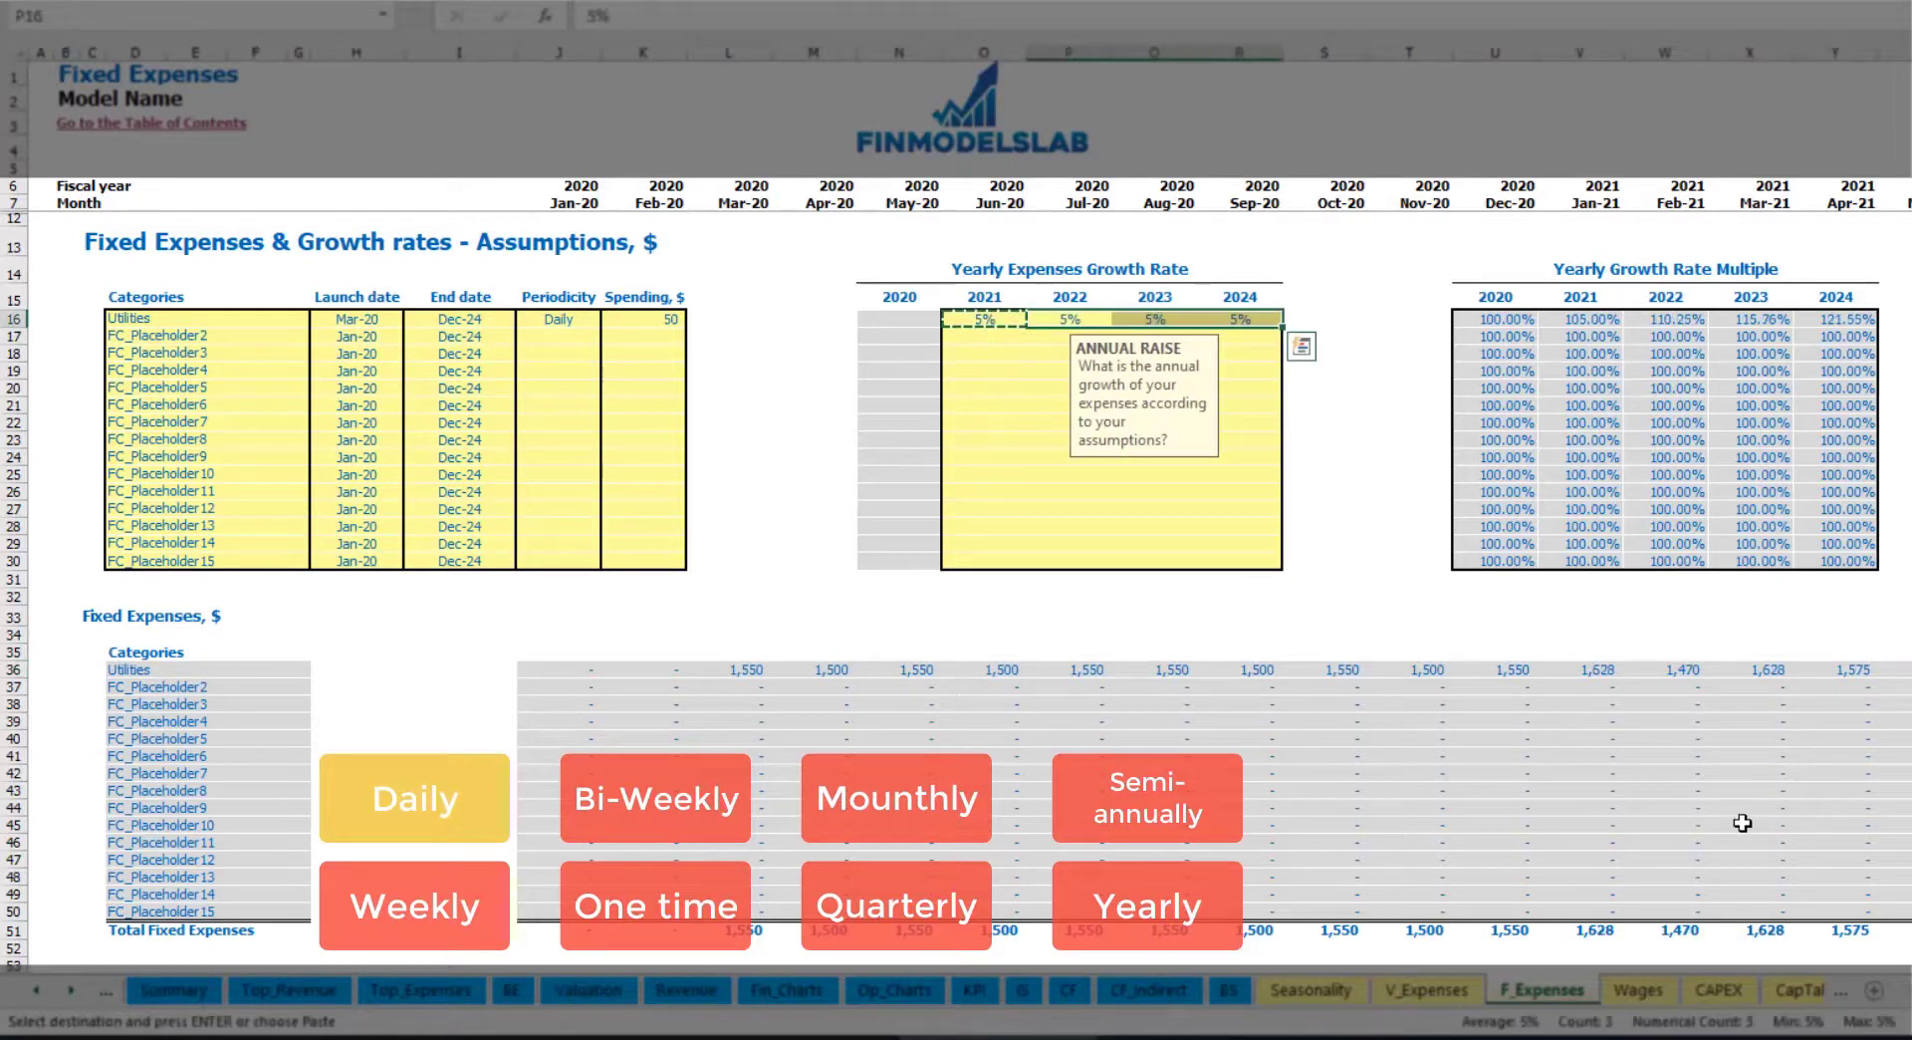
{"action": "left_click", "coordinate": [995, 321]}
{"action": "left_click", "coordinate": [1223, 319], "text": "shift"}
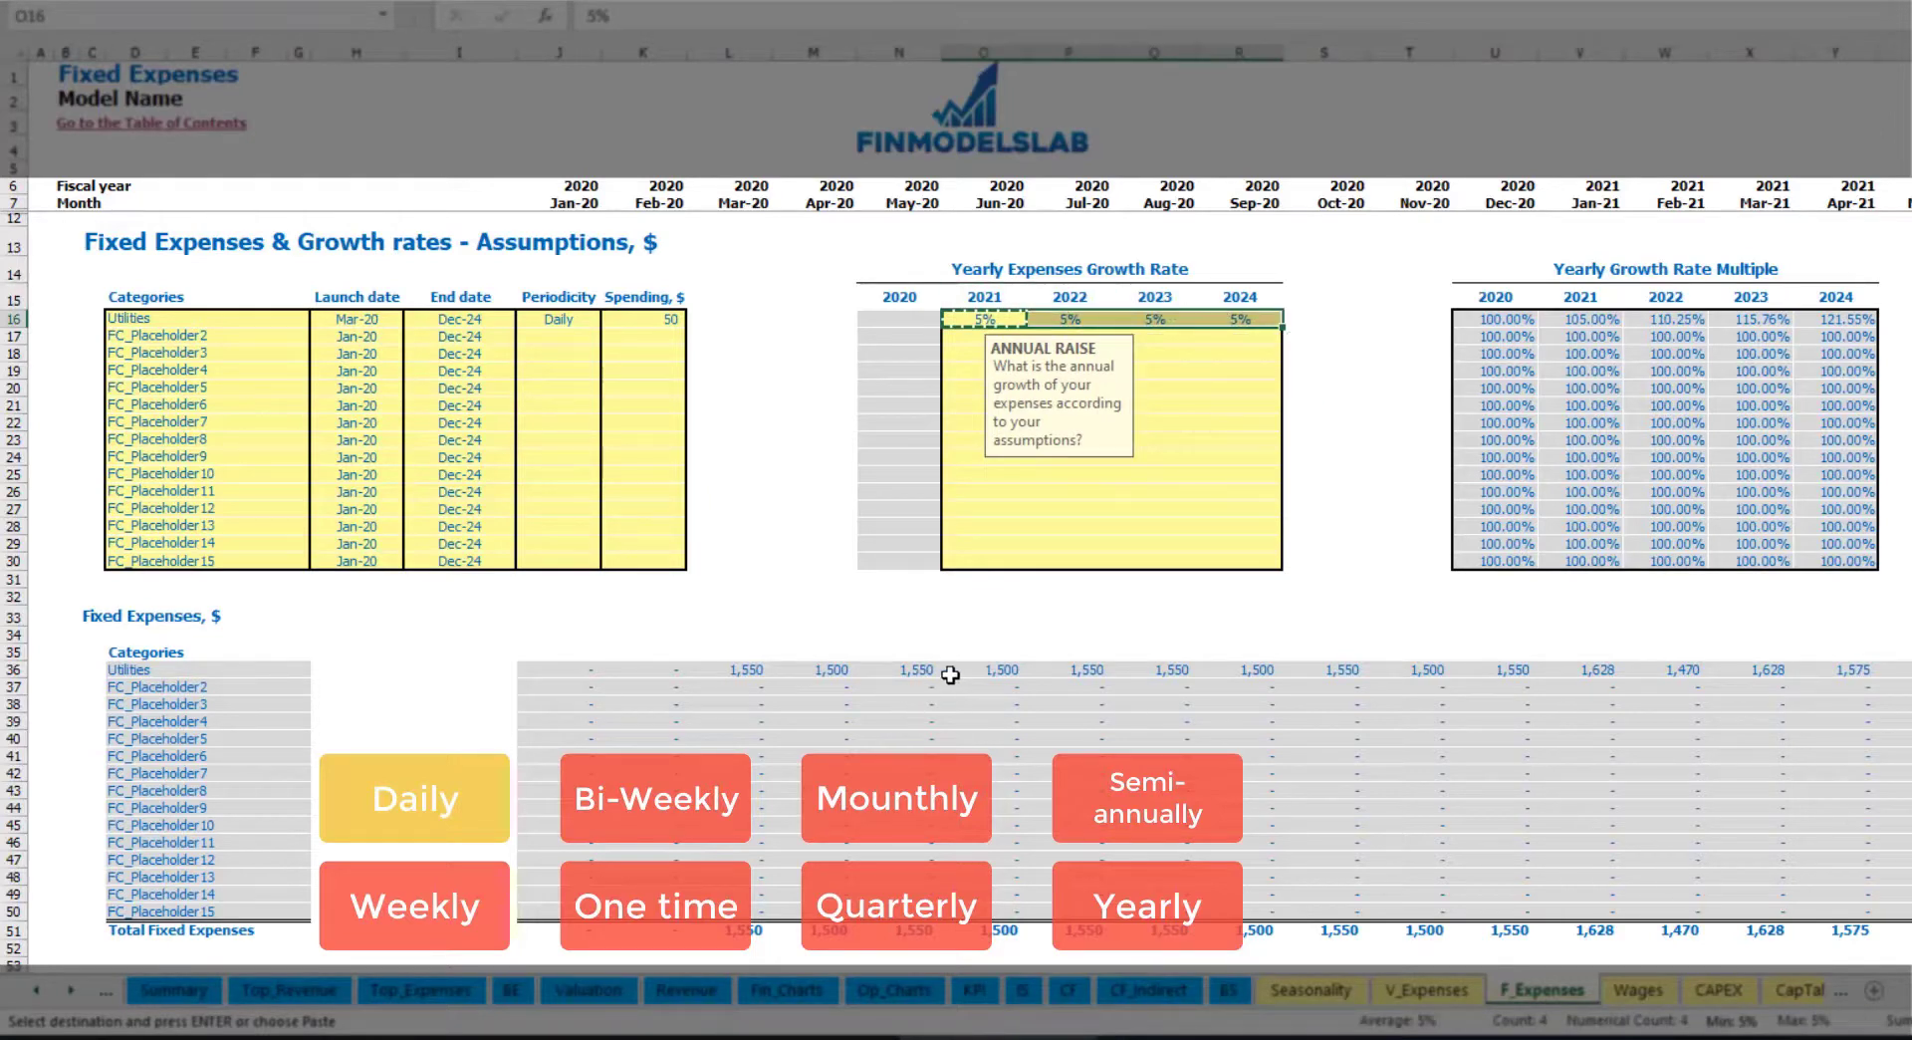
Rename the second fixed expense category as Advertising, with launch date Mar-20 and end date Aug-24.
{"action": "left_click_drag", "start_coordinate": [1897, 990], "coordinate": [1895, 990]}
{"action": "left_click", "coordinate": [225, 332]}
{"action": "type", "text": "Advertising"}
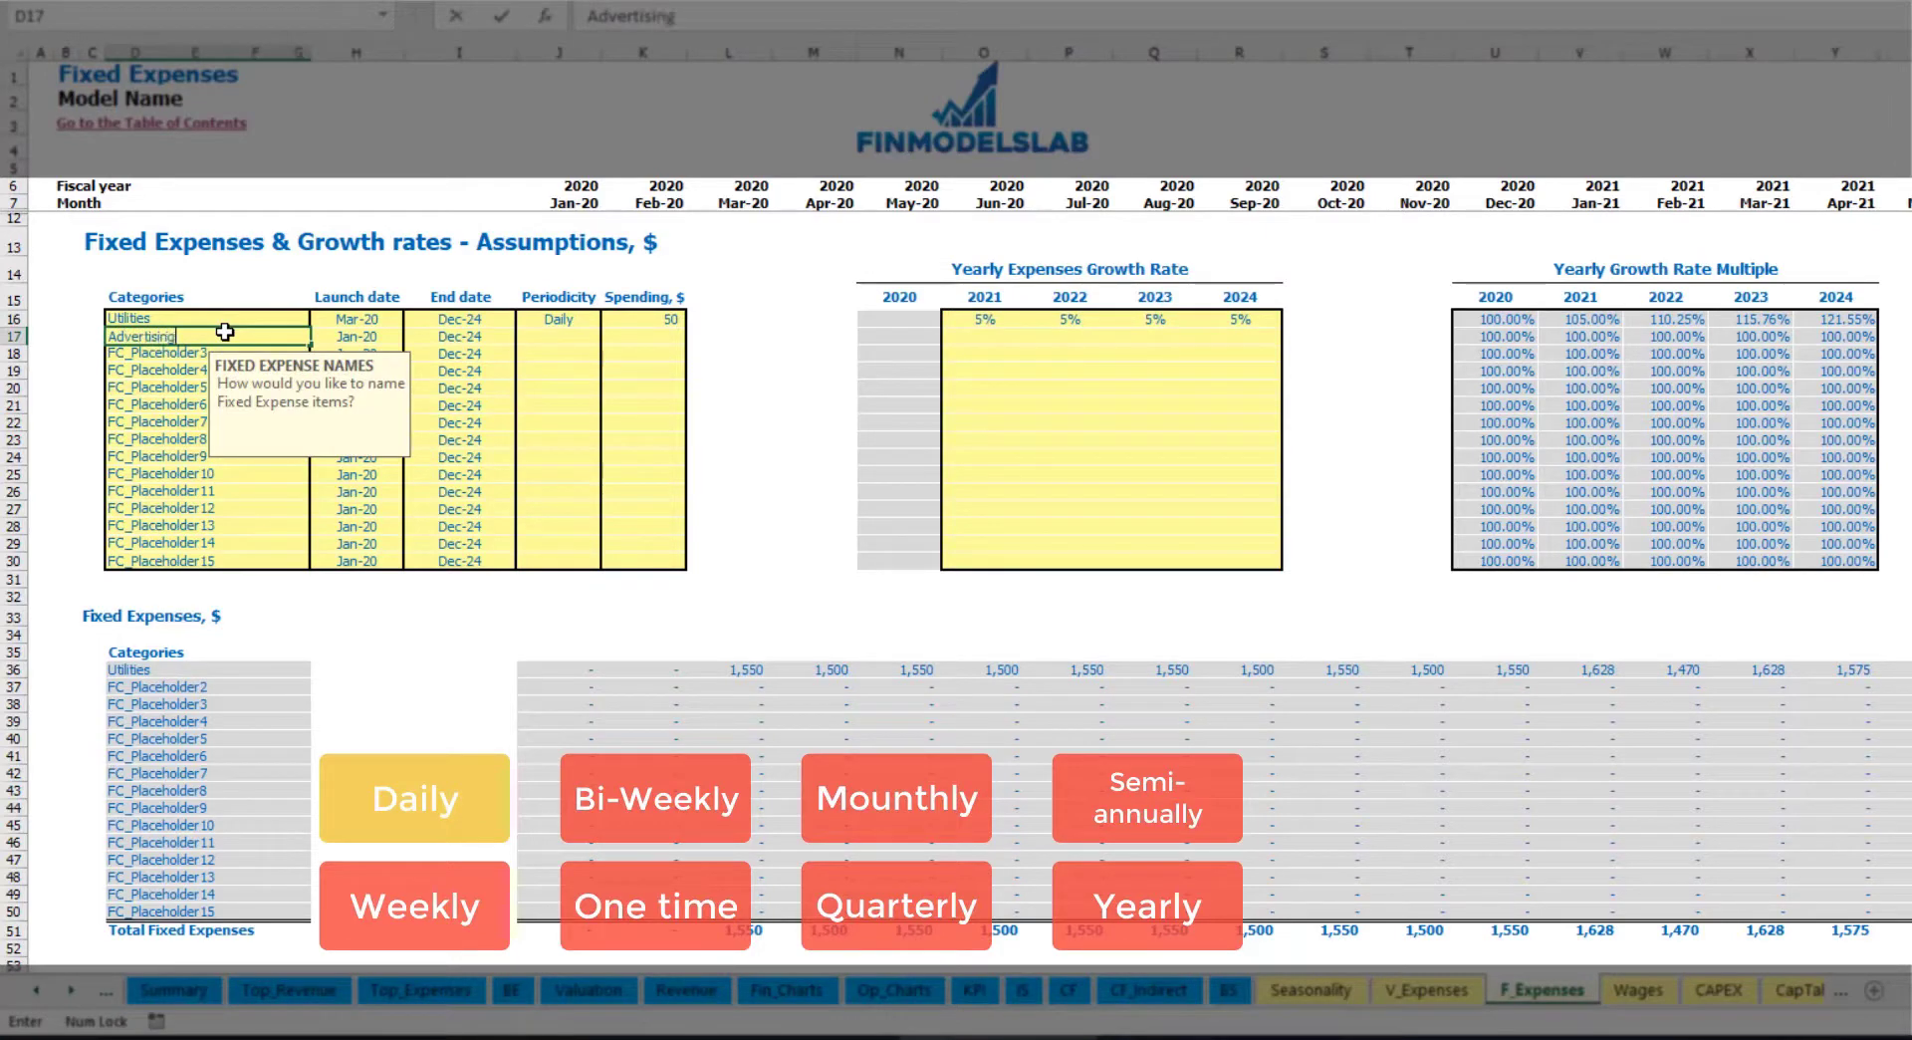
{"action": "key", "text": "Return"}
{"action": "left_click", "coordinate": [356, 338]}
{"action": "left_click", "coordinate": [412, 336]}
{"action": "left_click", "coordinate": [368, 386]}
{"action": "left_click", "coordinate": [460, 336]}
{"action": "left_click", "coordinate": [524, 337]}
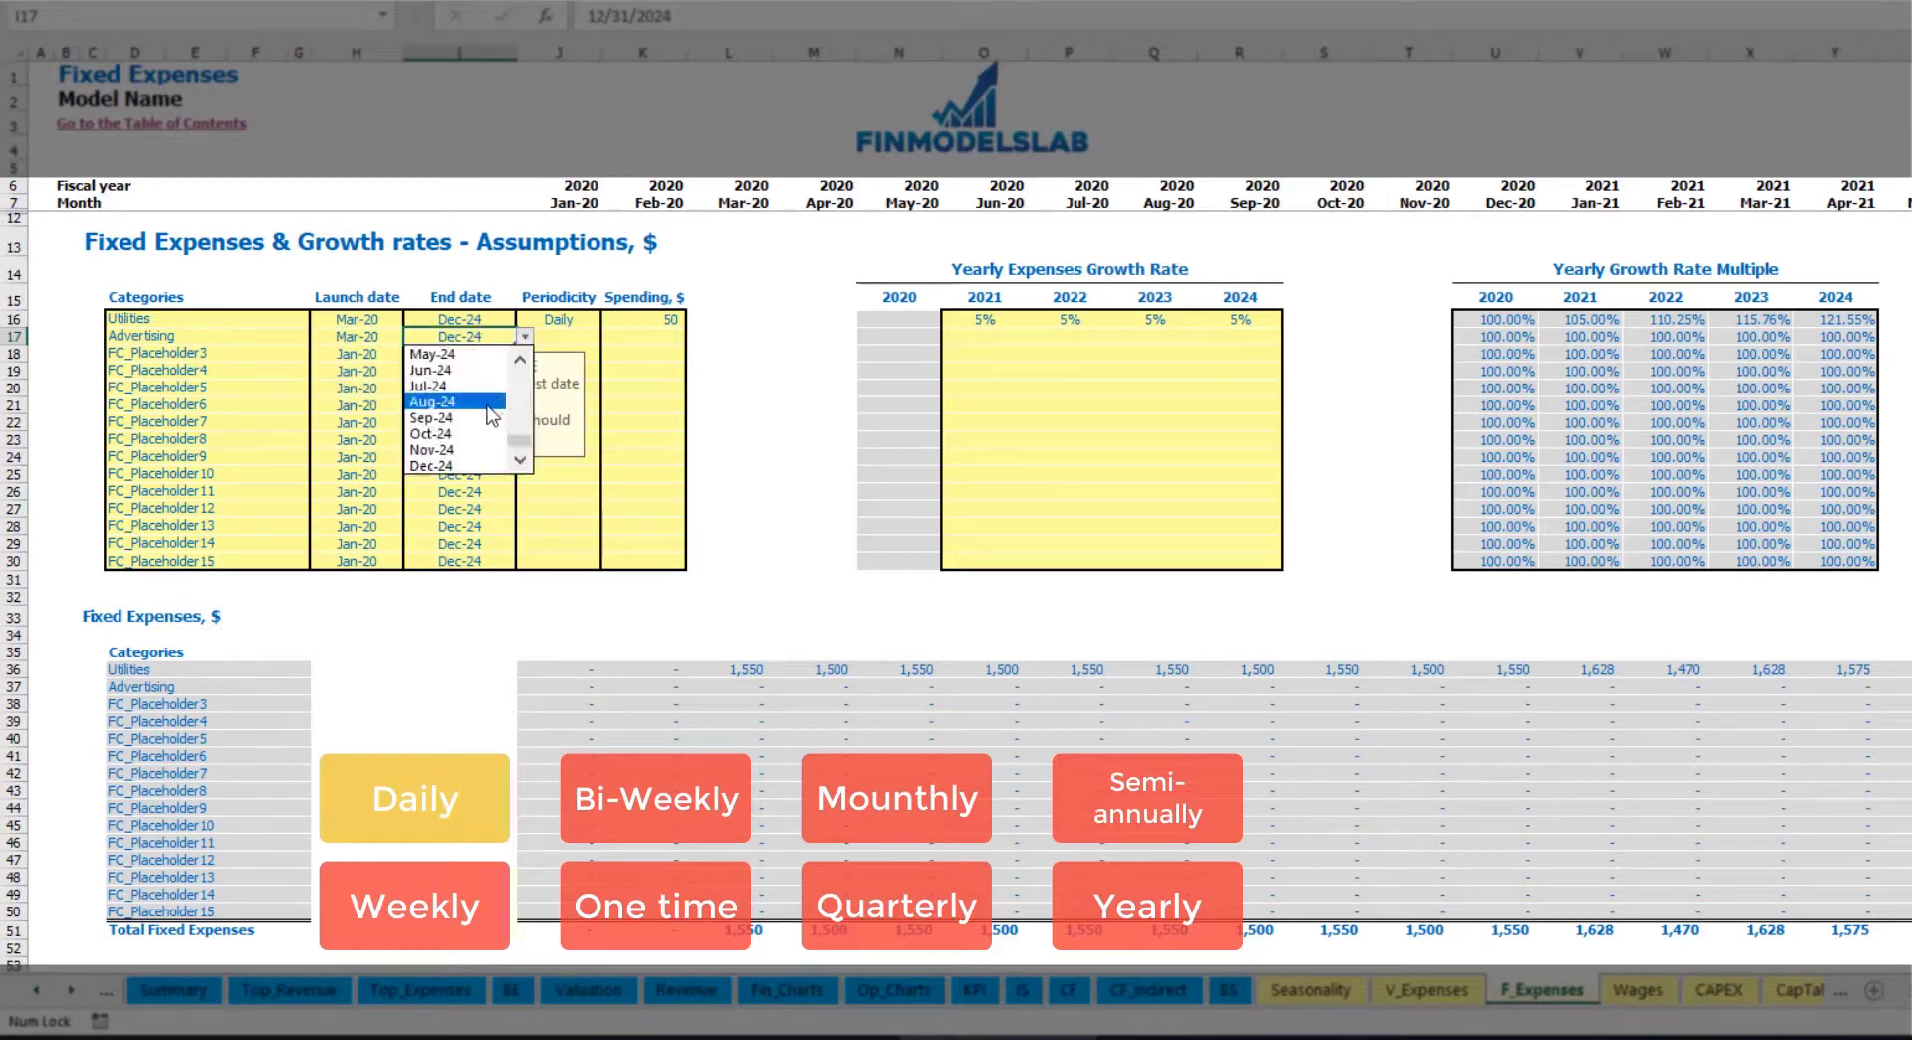
{"action": "left_click", "coordinate": [464, 402]}
Set the Advertising expense to Weekly periodicity with a spending amount of 100.
{"action": "left_click", "coordinate": [558, 337]}
{"action": "left_click", "coordinate": [609, 337]}
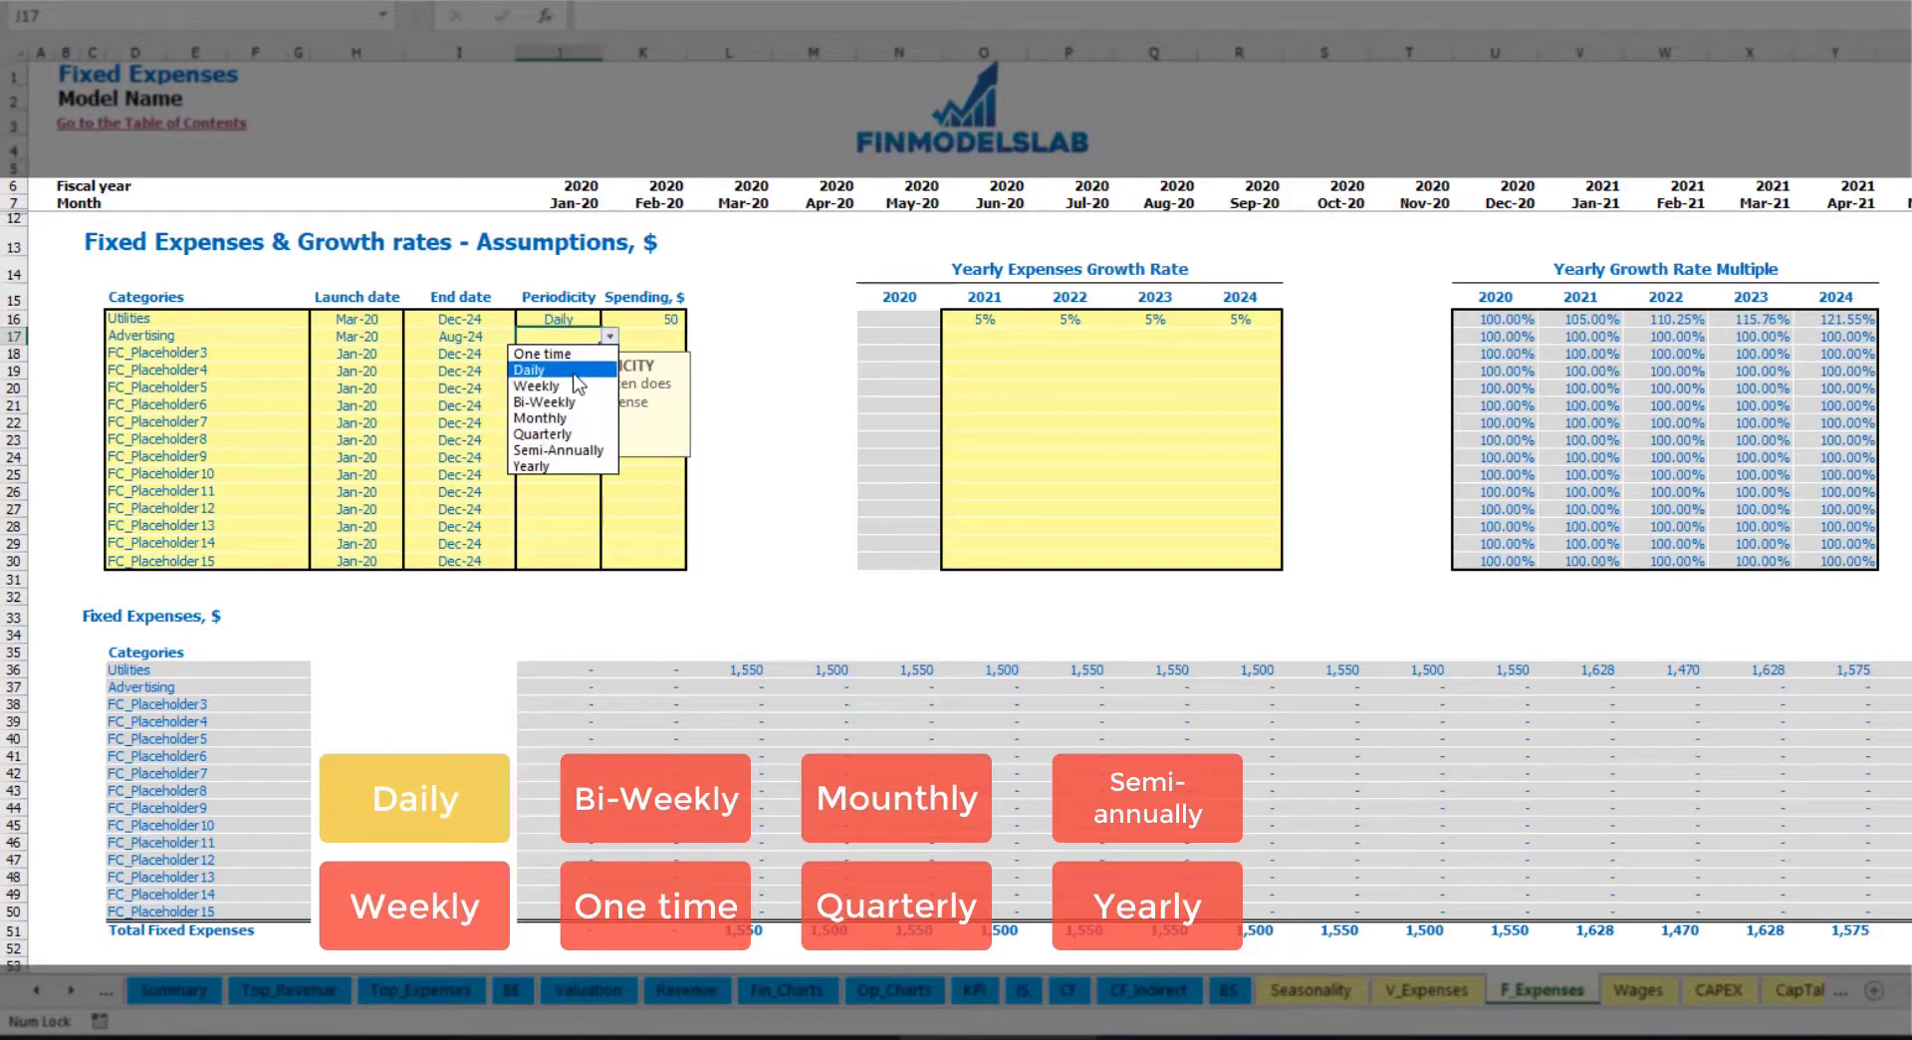
{"action": "left_click", "coordinate": [543, 385]}
{"action": "left_click", "coordinate": [637, 340]}
{"action": "type", "text": "100"}
{"action": "key", "text": "Return"}
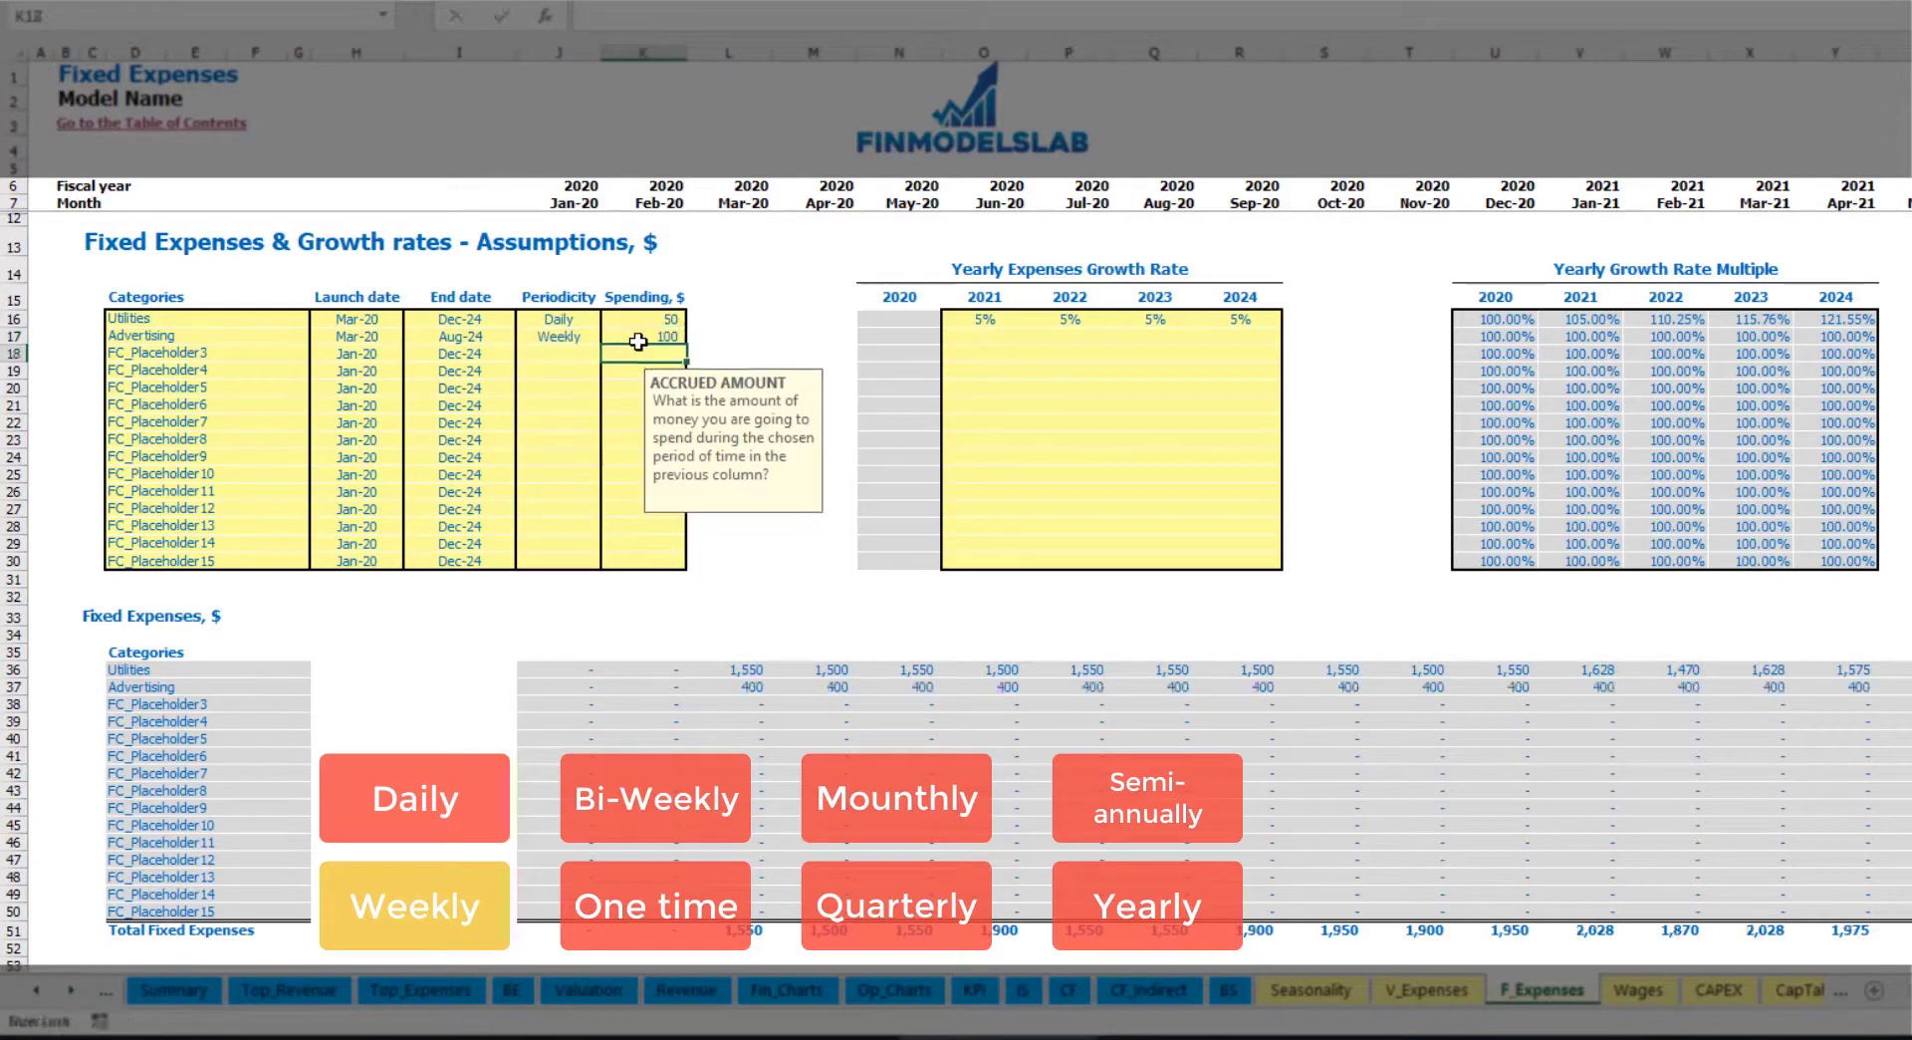
Check Advertising's weekly-based monthly amounts from the launch month through Aug-24, and return to the start of the timeline.
{"action": "left_click", "coordinate": [752, 687]}
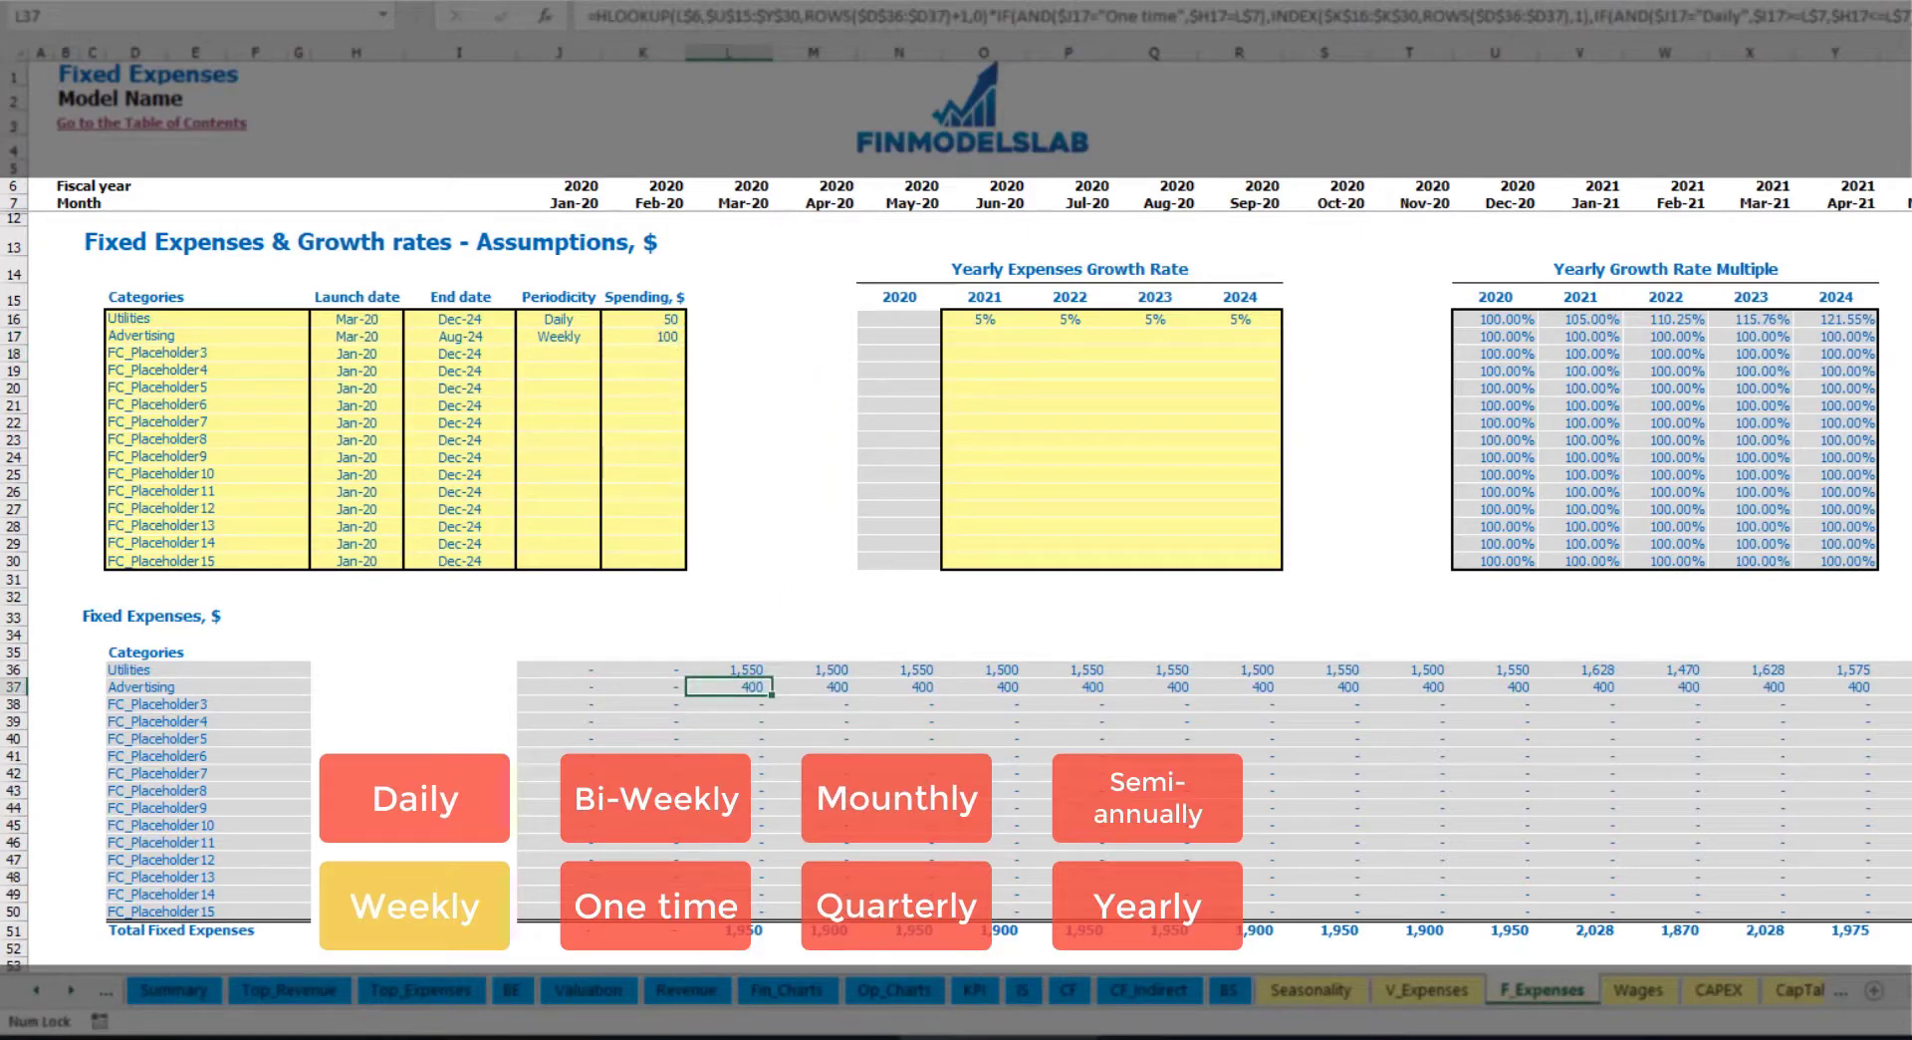
{"action": "scroll", "coordinate": [956, 498], "scroll_direction": "right", "scroll_amount": 10}
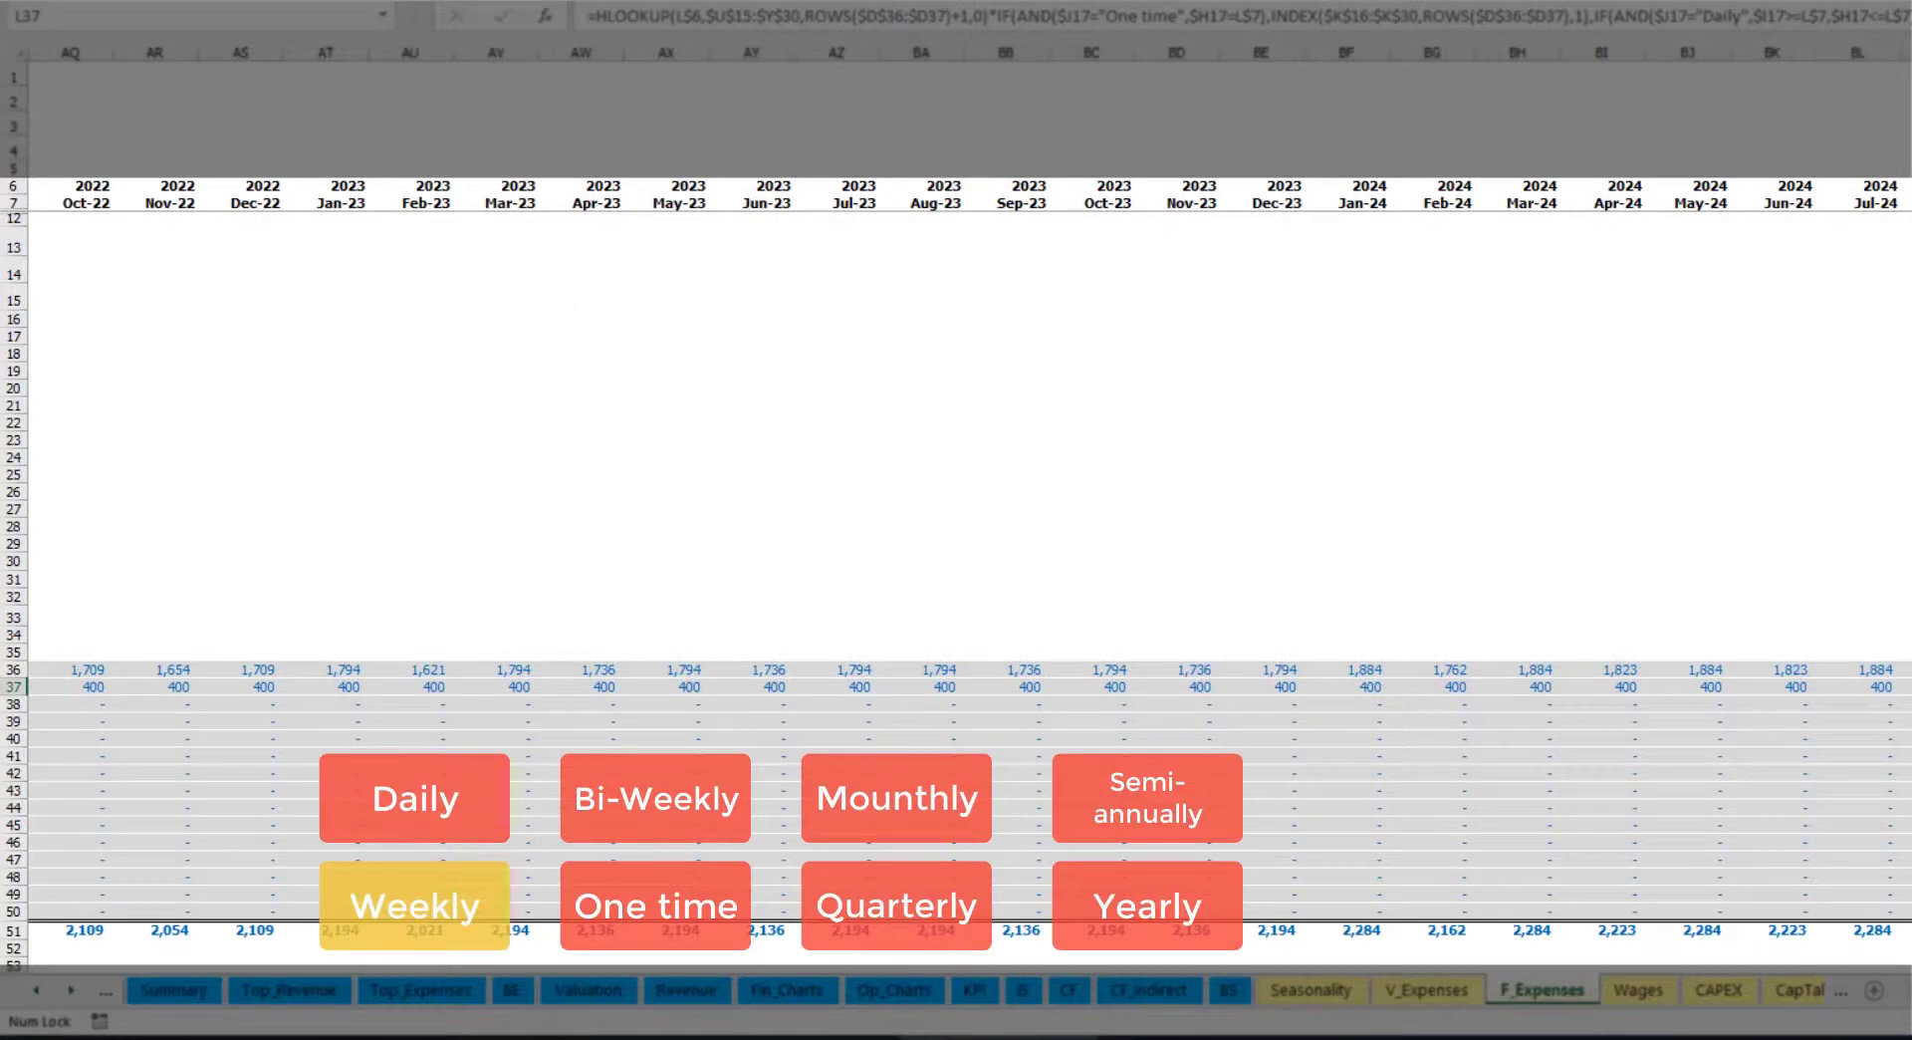
{"action": "left_click", "coordinate": [1906, 52]}
{"action": "left_click", "coordinate": [1906, 687]}
{"action": "scroll", "coordinate": [1354, 961], "scroll_direction": "left", "scroll_amount": 10}
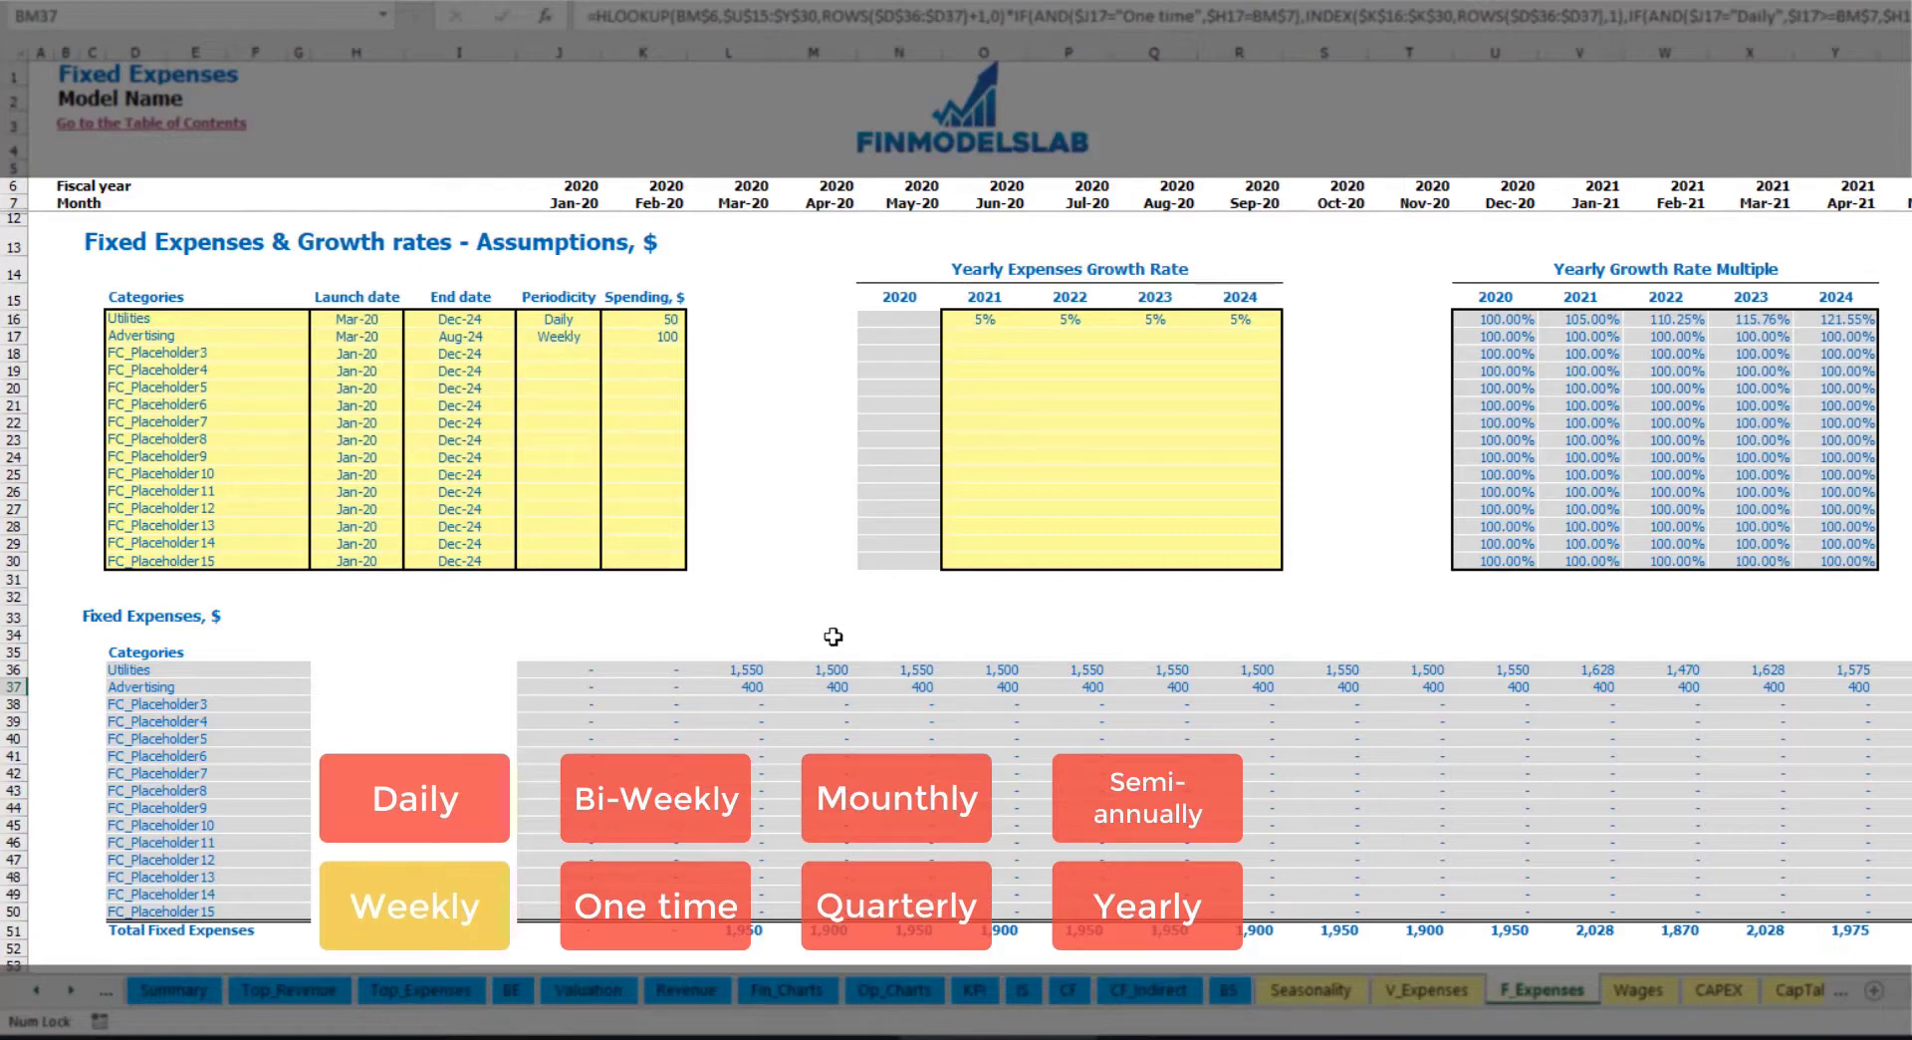
Change the Advertising expense to Bi-Weekly periodicity and set its spending to 500.
{"action": "left_click", "coordinate": [557, 336]}
{"action": "left_click", "coordinate": [610, 337]}
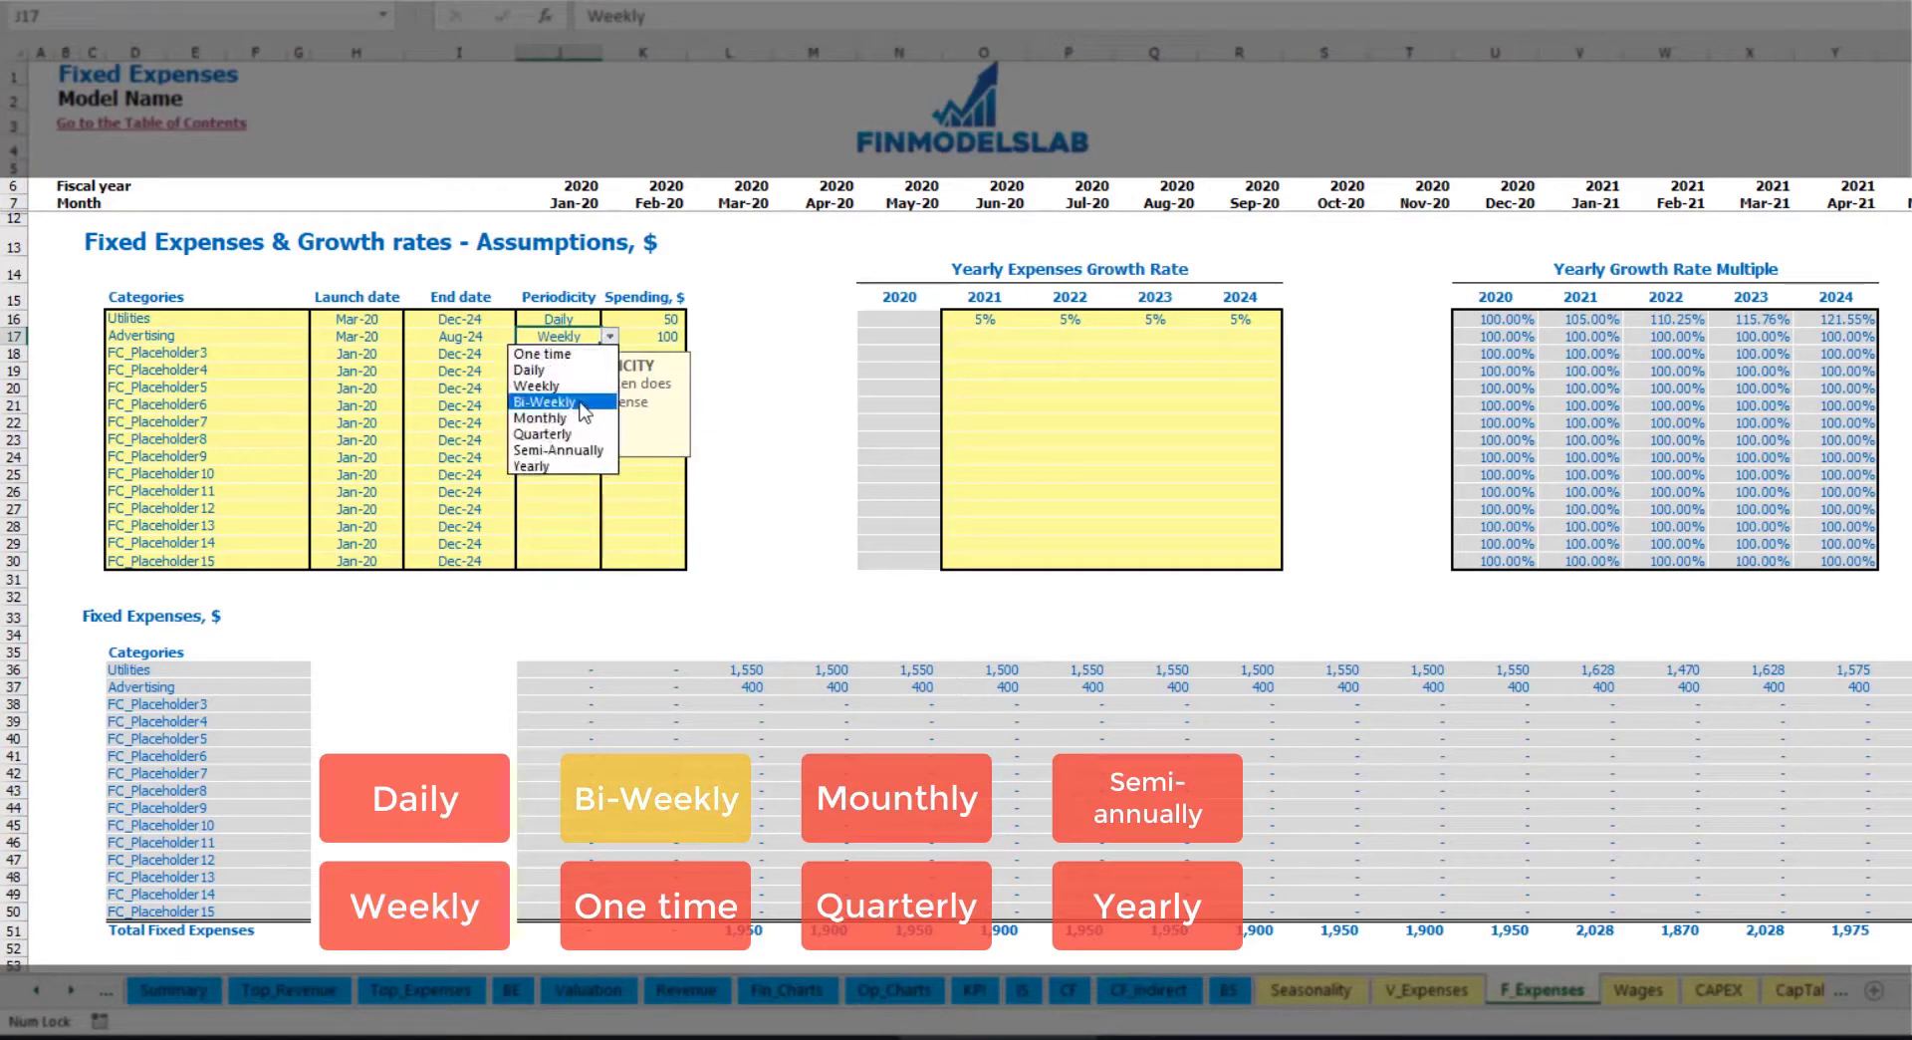
{"action": "left_click", "coordinate": [584, 402]}
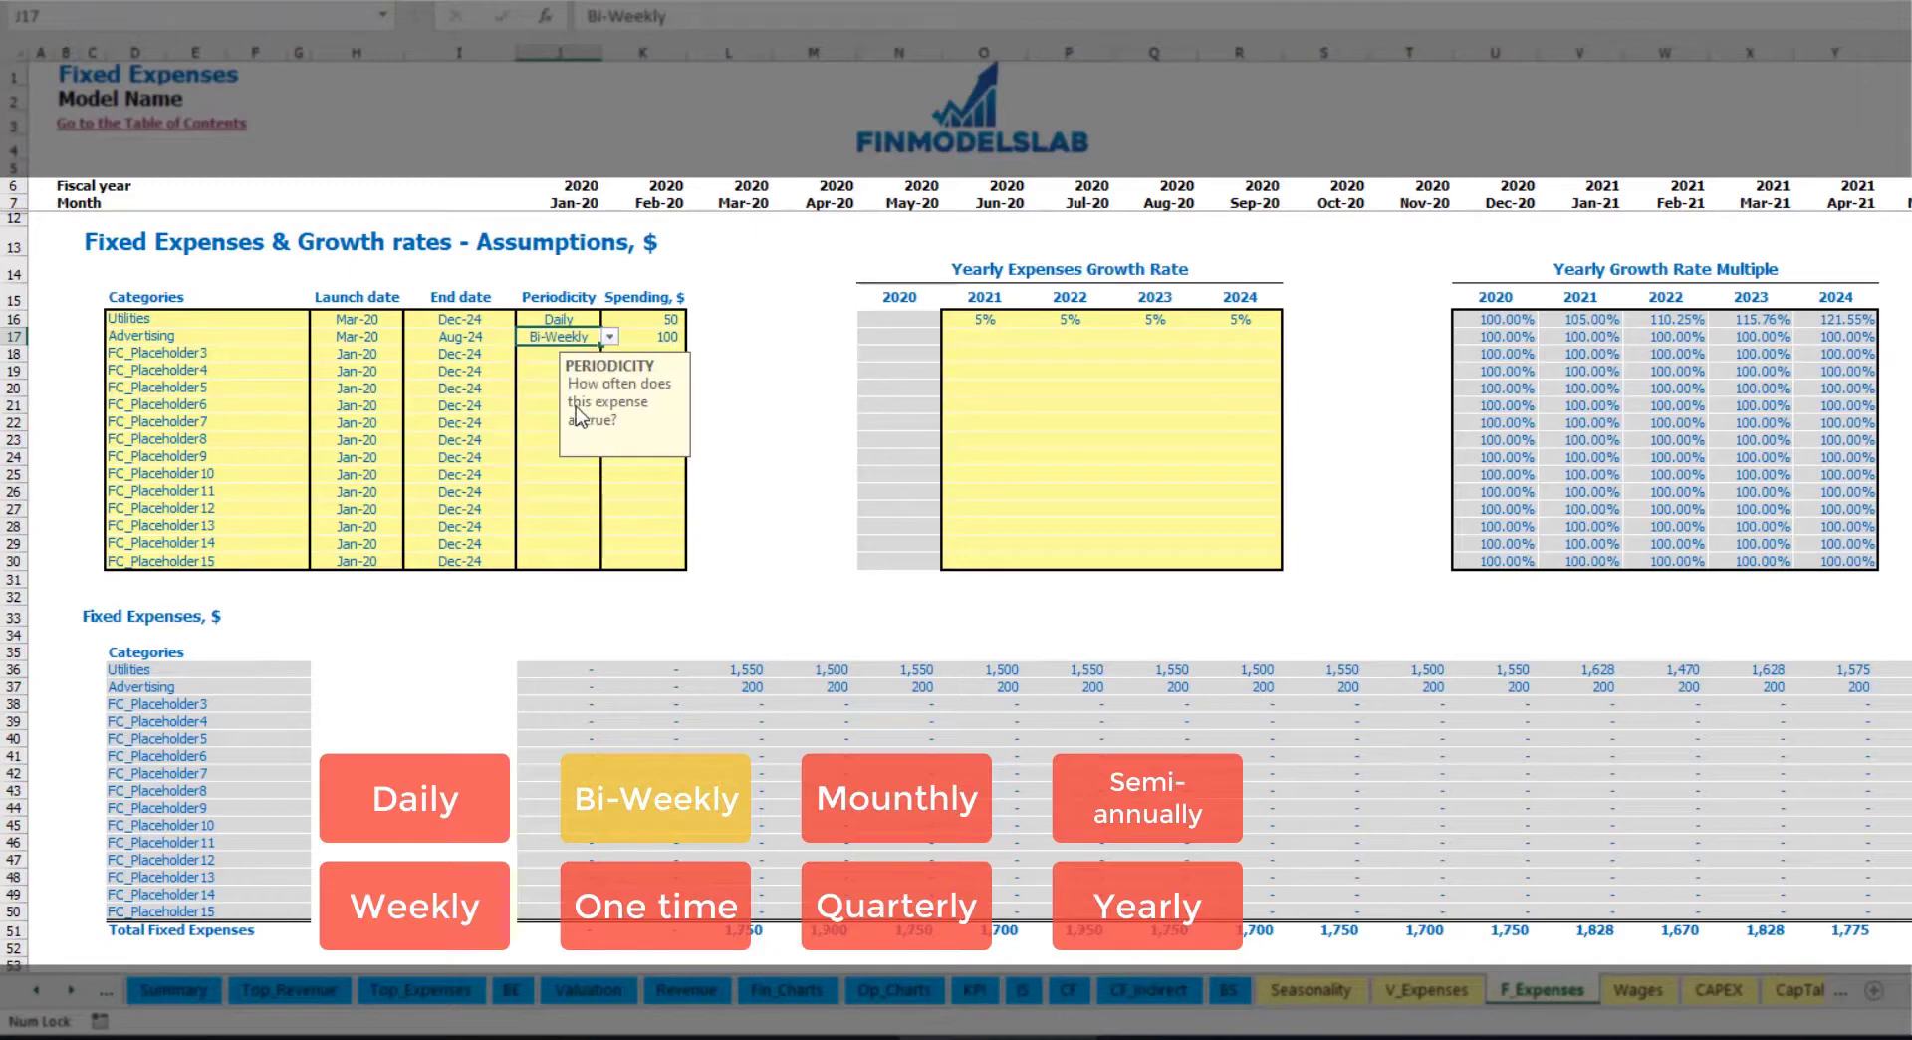
{"action": "left_click", "coordinate": [641, 339]}
{"action": "key", "text": "Delete"}
{"action": "type", "text": "5"}
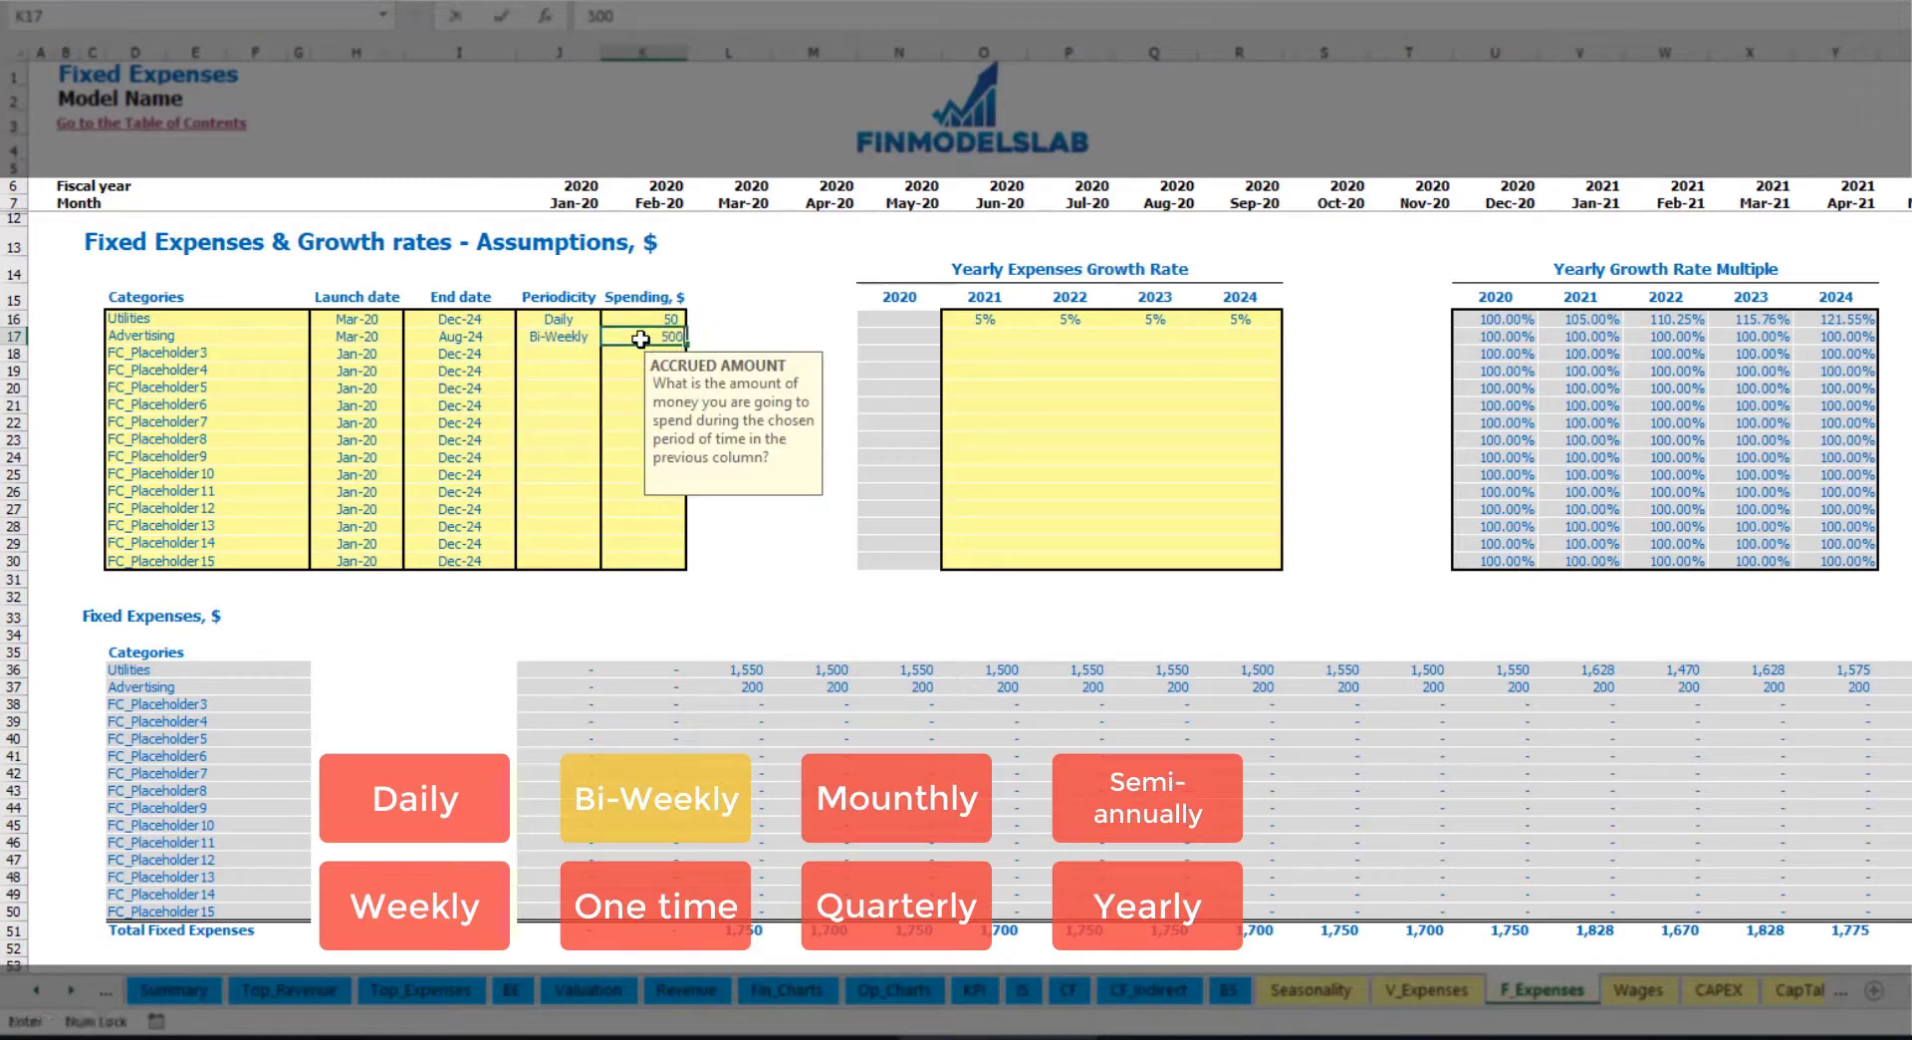
{"action": "key", "text": "Return"}
Set Advertising's launch date to Jul-20.
{"action": "left_click", "coordinate": [371, 320]}
{"action": "left_click", "coordinate": [387, 337]}
{"action": "left_click", "coordinate": [411, 337]}
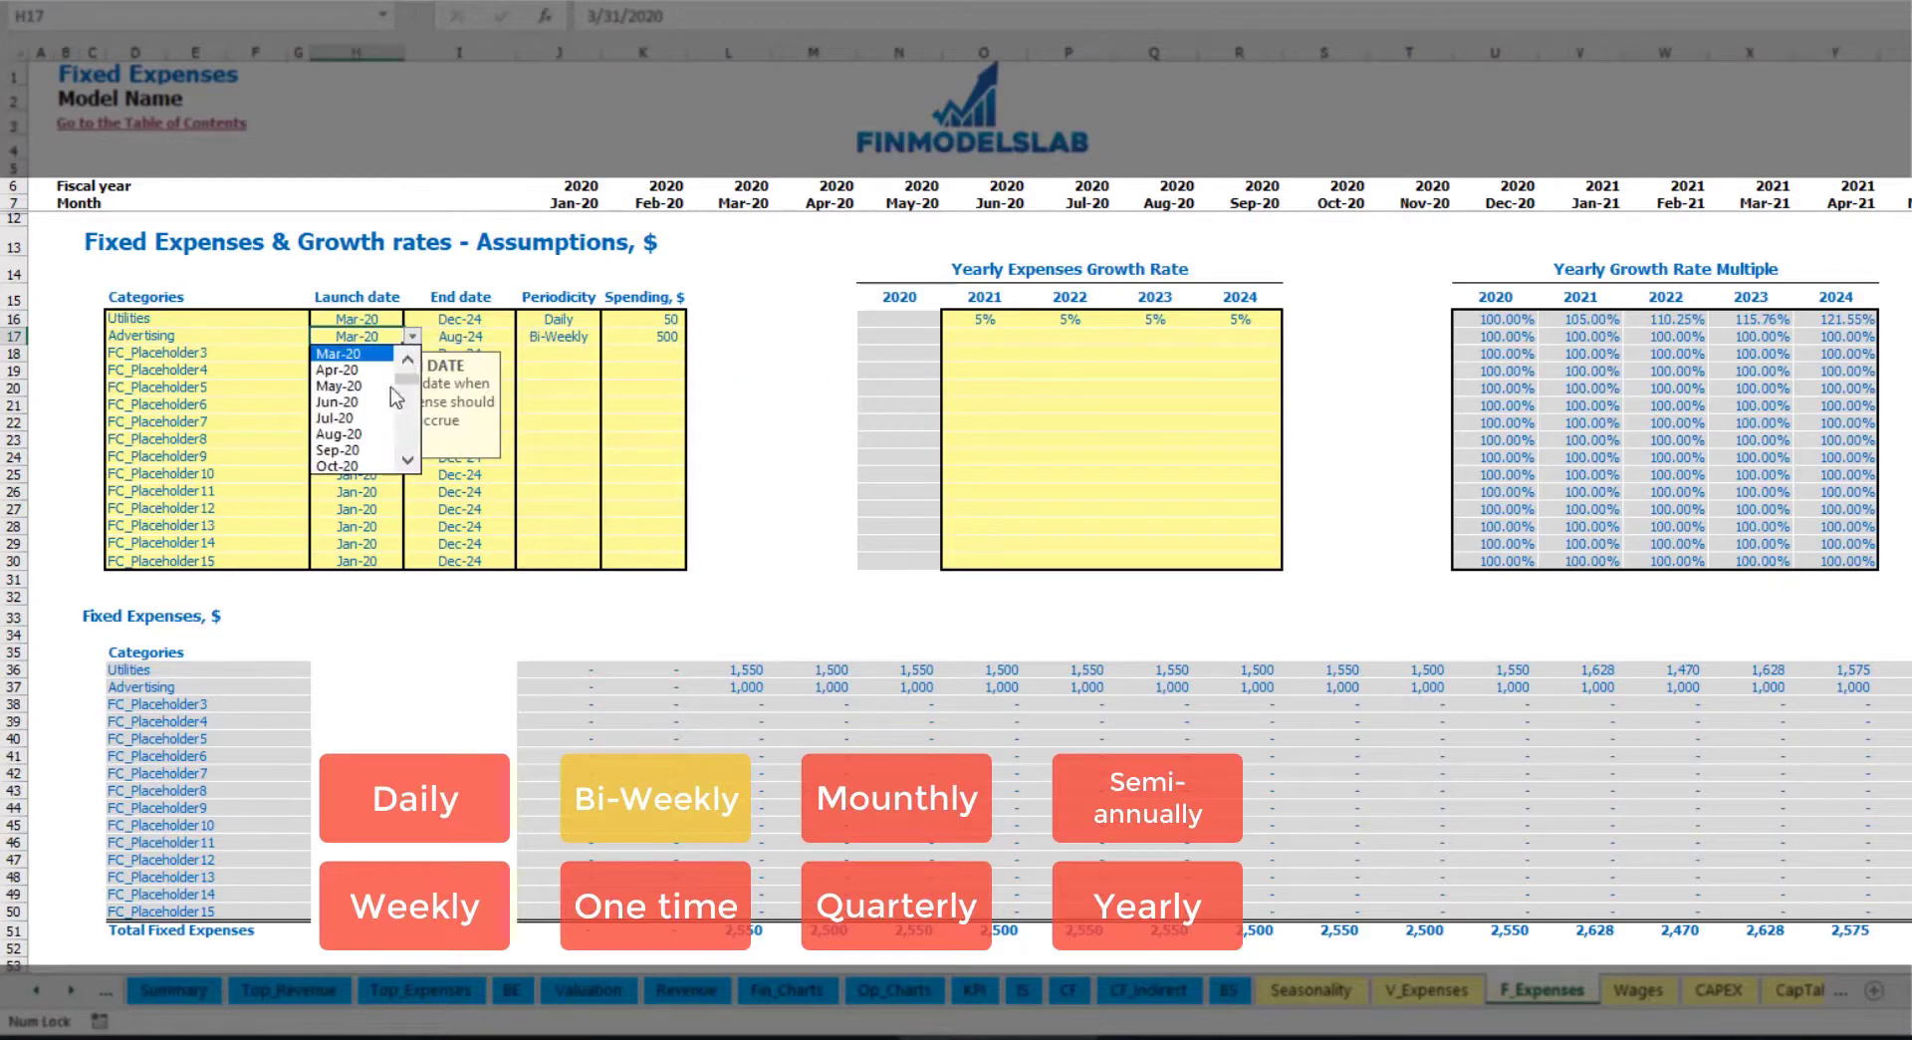
{"action": "left_click", "coordinate": [364, 419]}
Go through Advertising's monthly amounts from Jul-20 into the following years and return to the launch month.
{"action": "left_click", "coordinate": [1095, 689]}
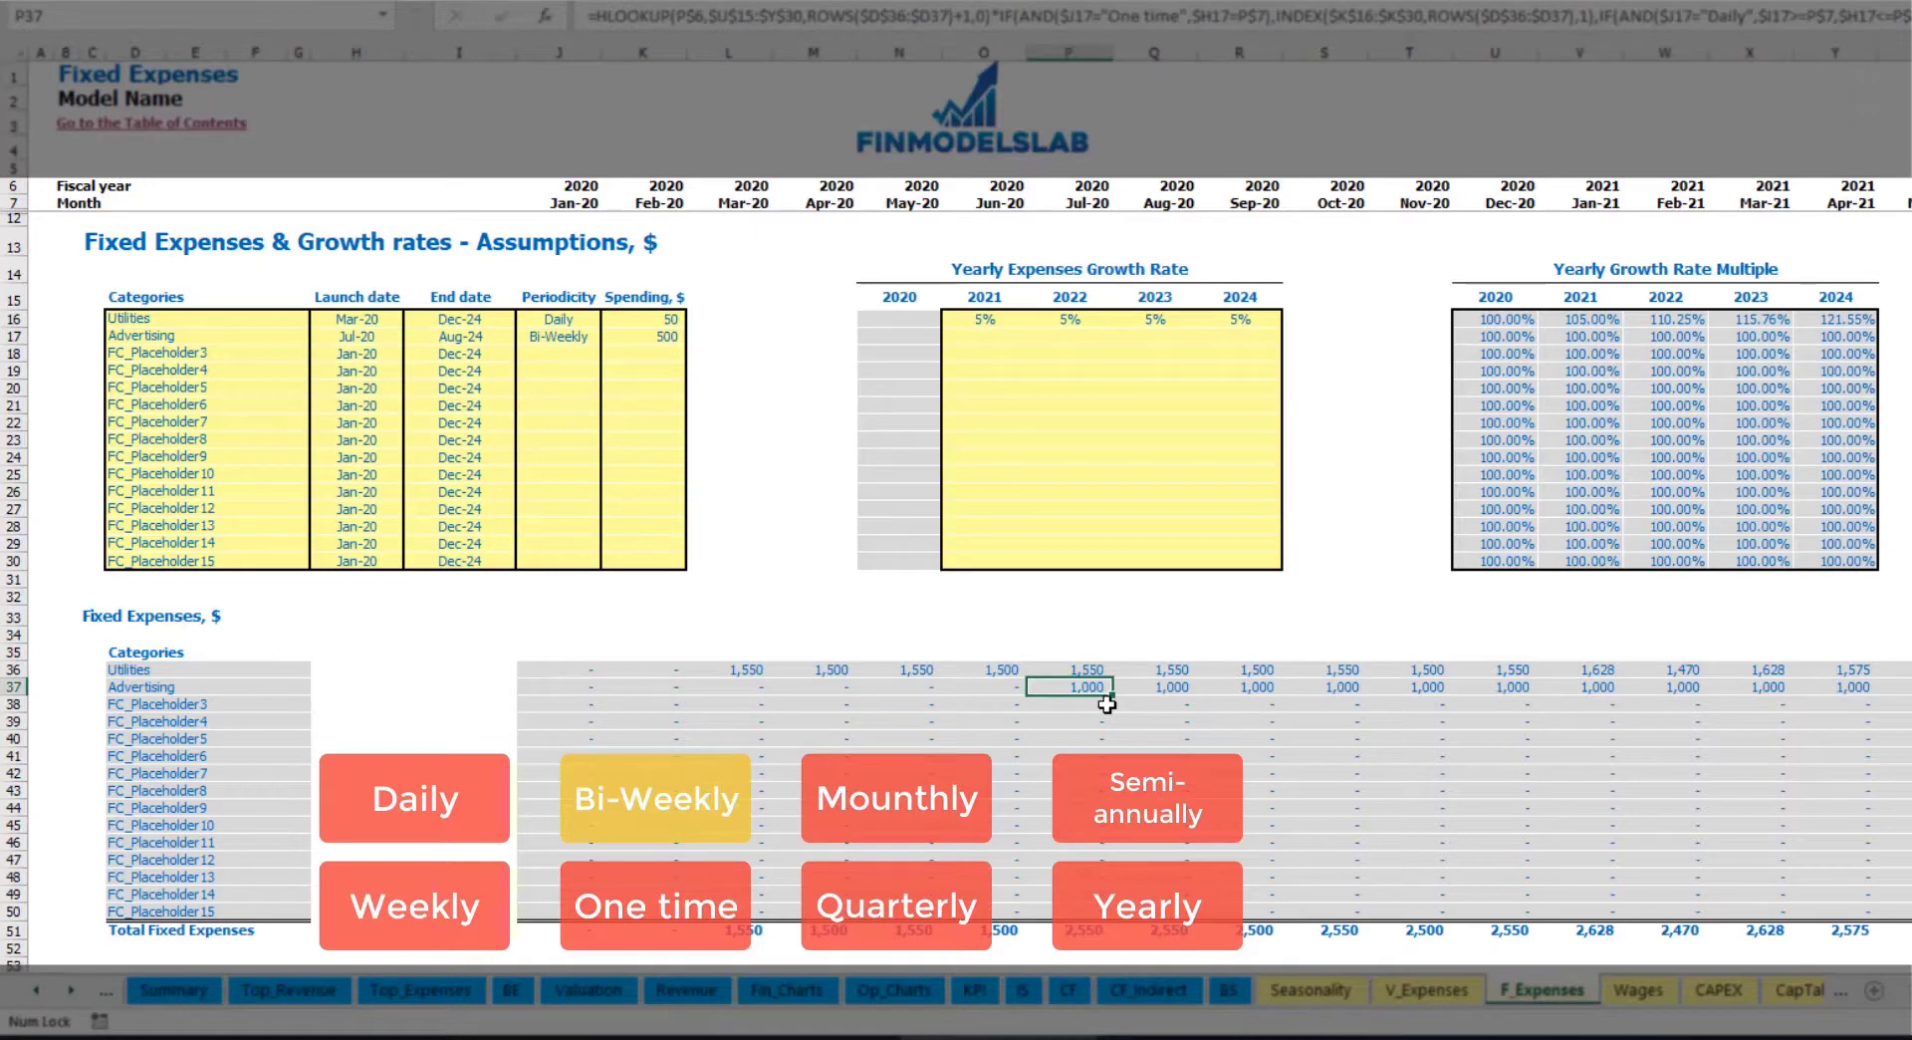
{"action": "key", "text": "Right"}
{"action": "key", "text": "Right"}
{"action": "key", "text": "Right"}
{"action": "key", "text": "Right"}
{"action": "key", "text": "Right"}
{"action": "key", "text": "Right"}
{"action": "key", "text": "Right"}
{"action": "key", "text": "Right"}
{"action": "key", "text": "Right"}
{"action": "key", "text": "Right"}
{"action": "key", "text": "Right"}
{"action": "key", "text": "Right"}
{"action": "key", "text": "Right"}
{"action": "key", "text": "Right"}
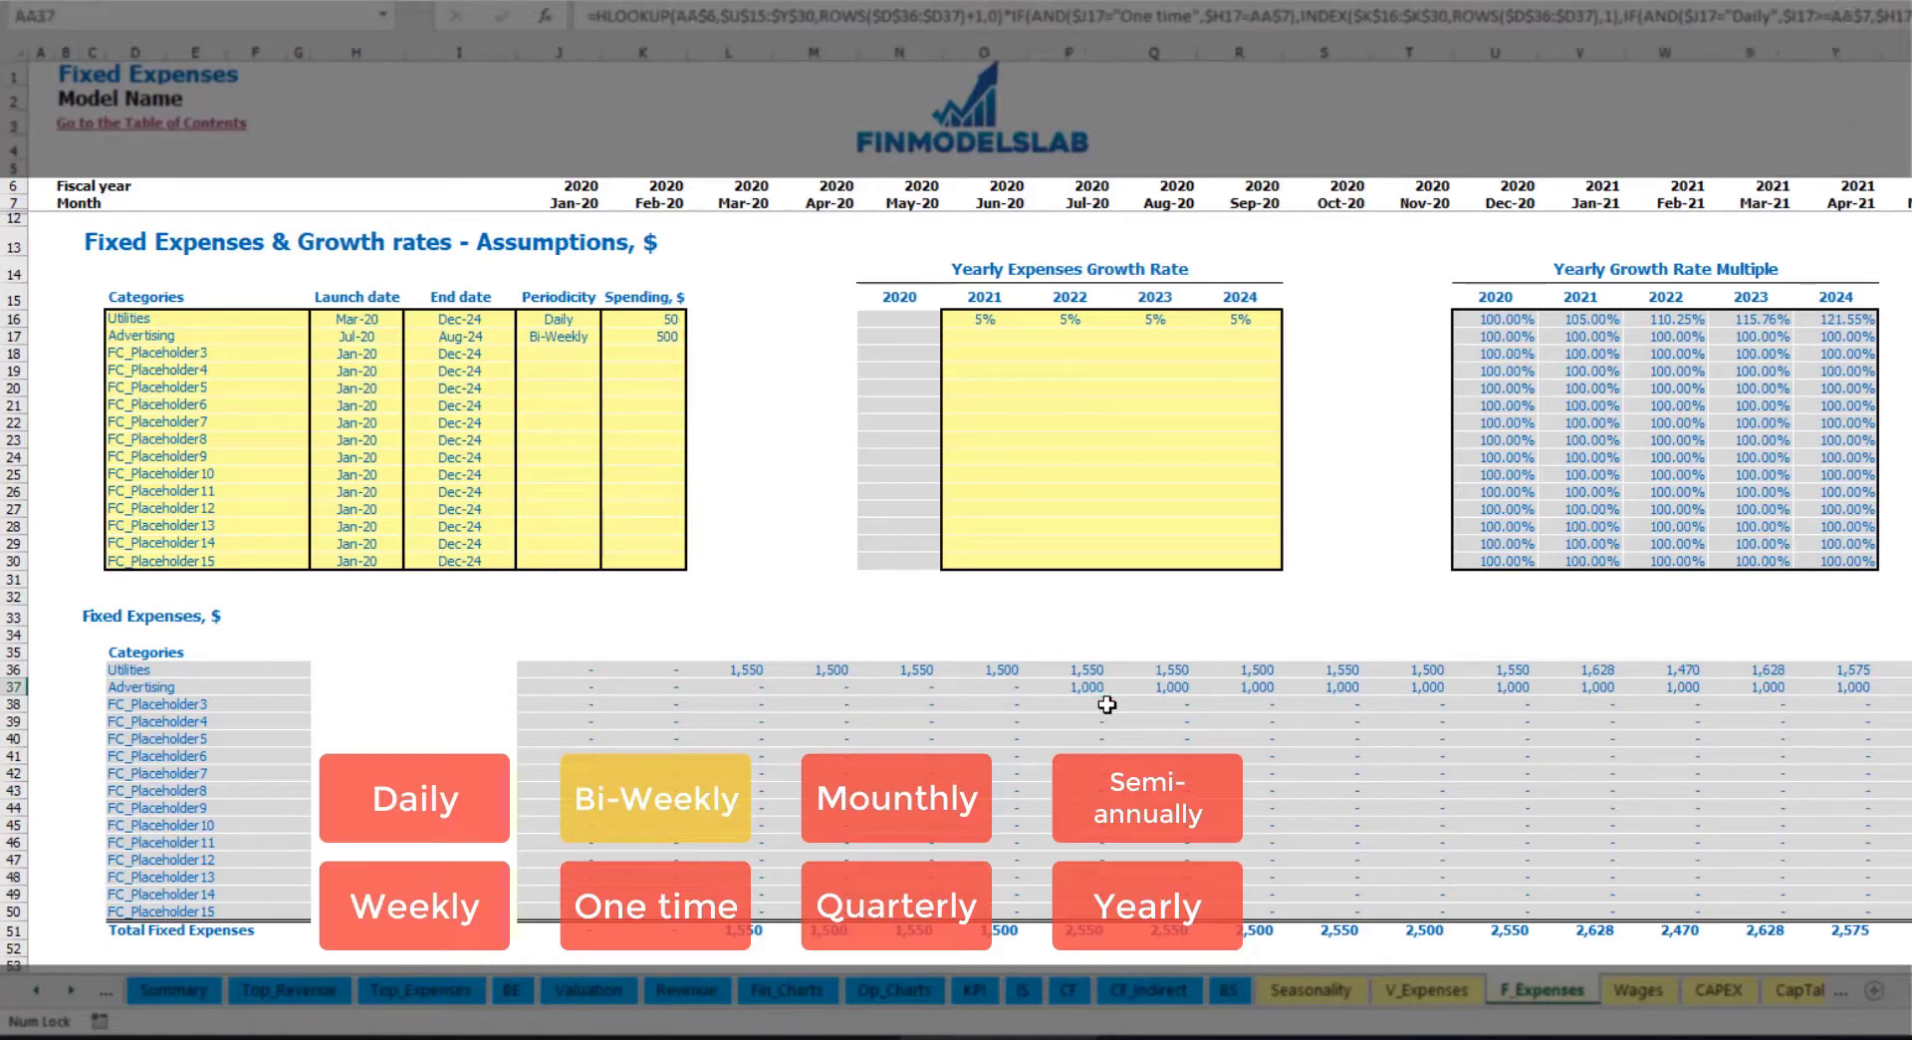
{"action": "key", "text": "Right"}
{"action": "key", "text": "Right"}
{"action": "key", "text": "Right"}
{"action": "key", "text": "Right"}
{"action": "key", "text": "Right"}
{"action": "key", "text": "Right"}
{"action": "key", "text": "Right"}
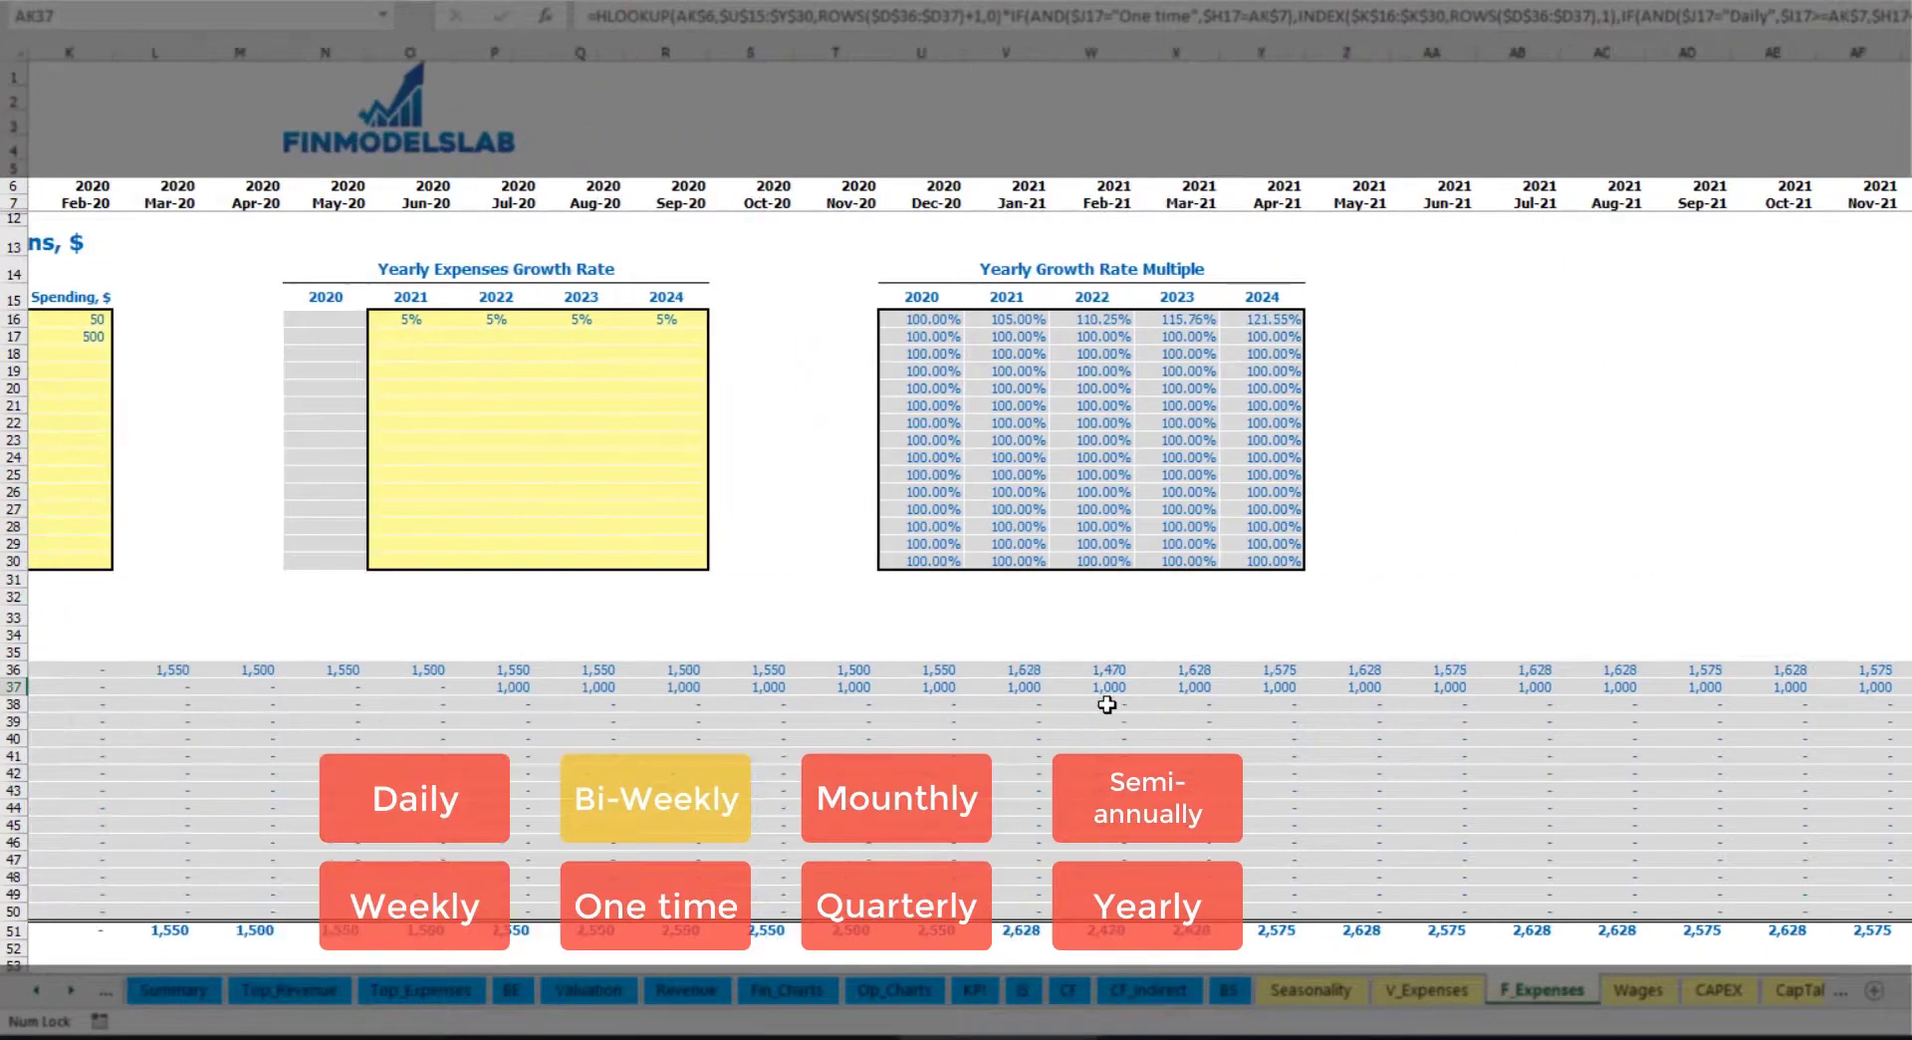
{"action": "key", "text": "Home"}
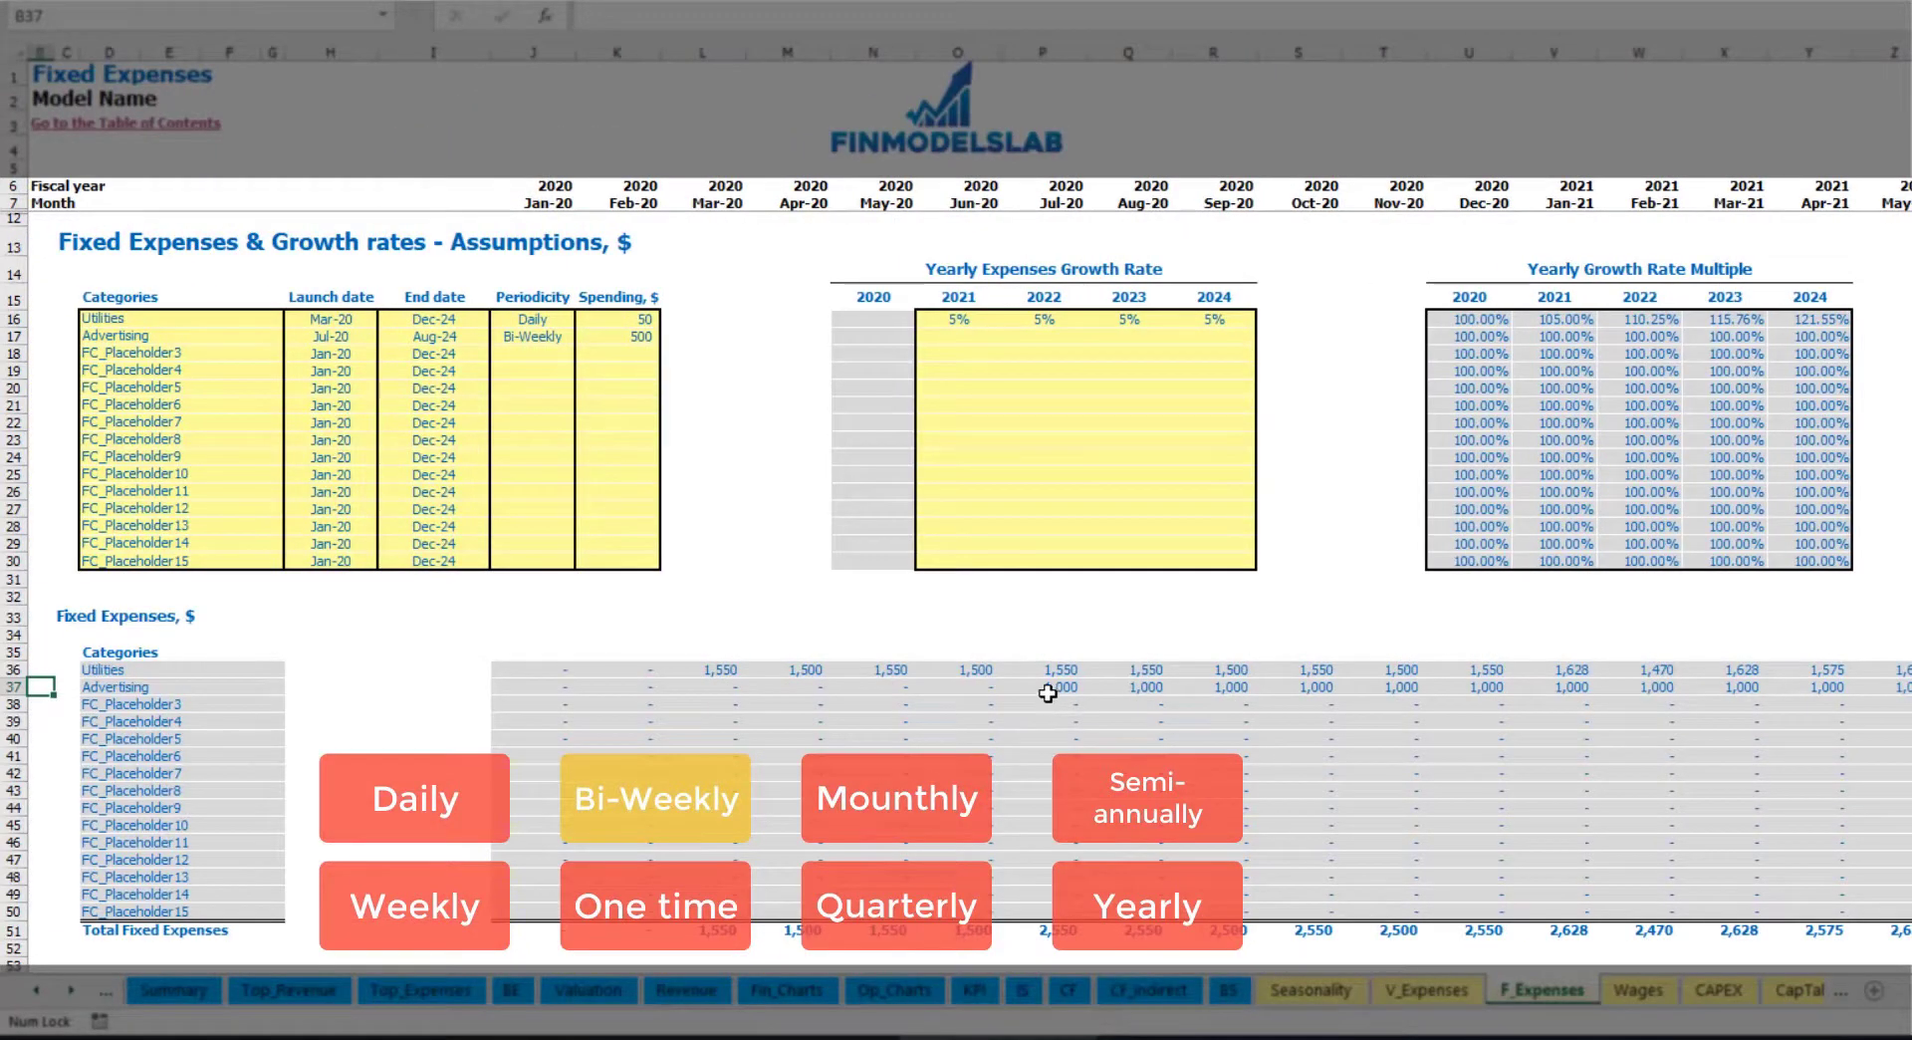
{"action": "left_click", "coordinate": [1048, 693]}
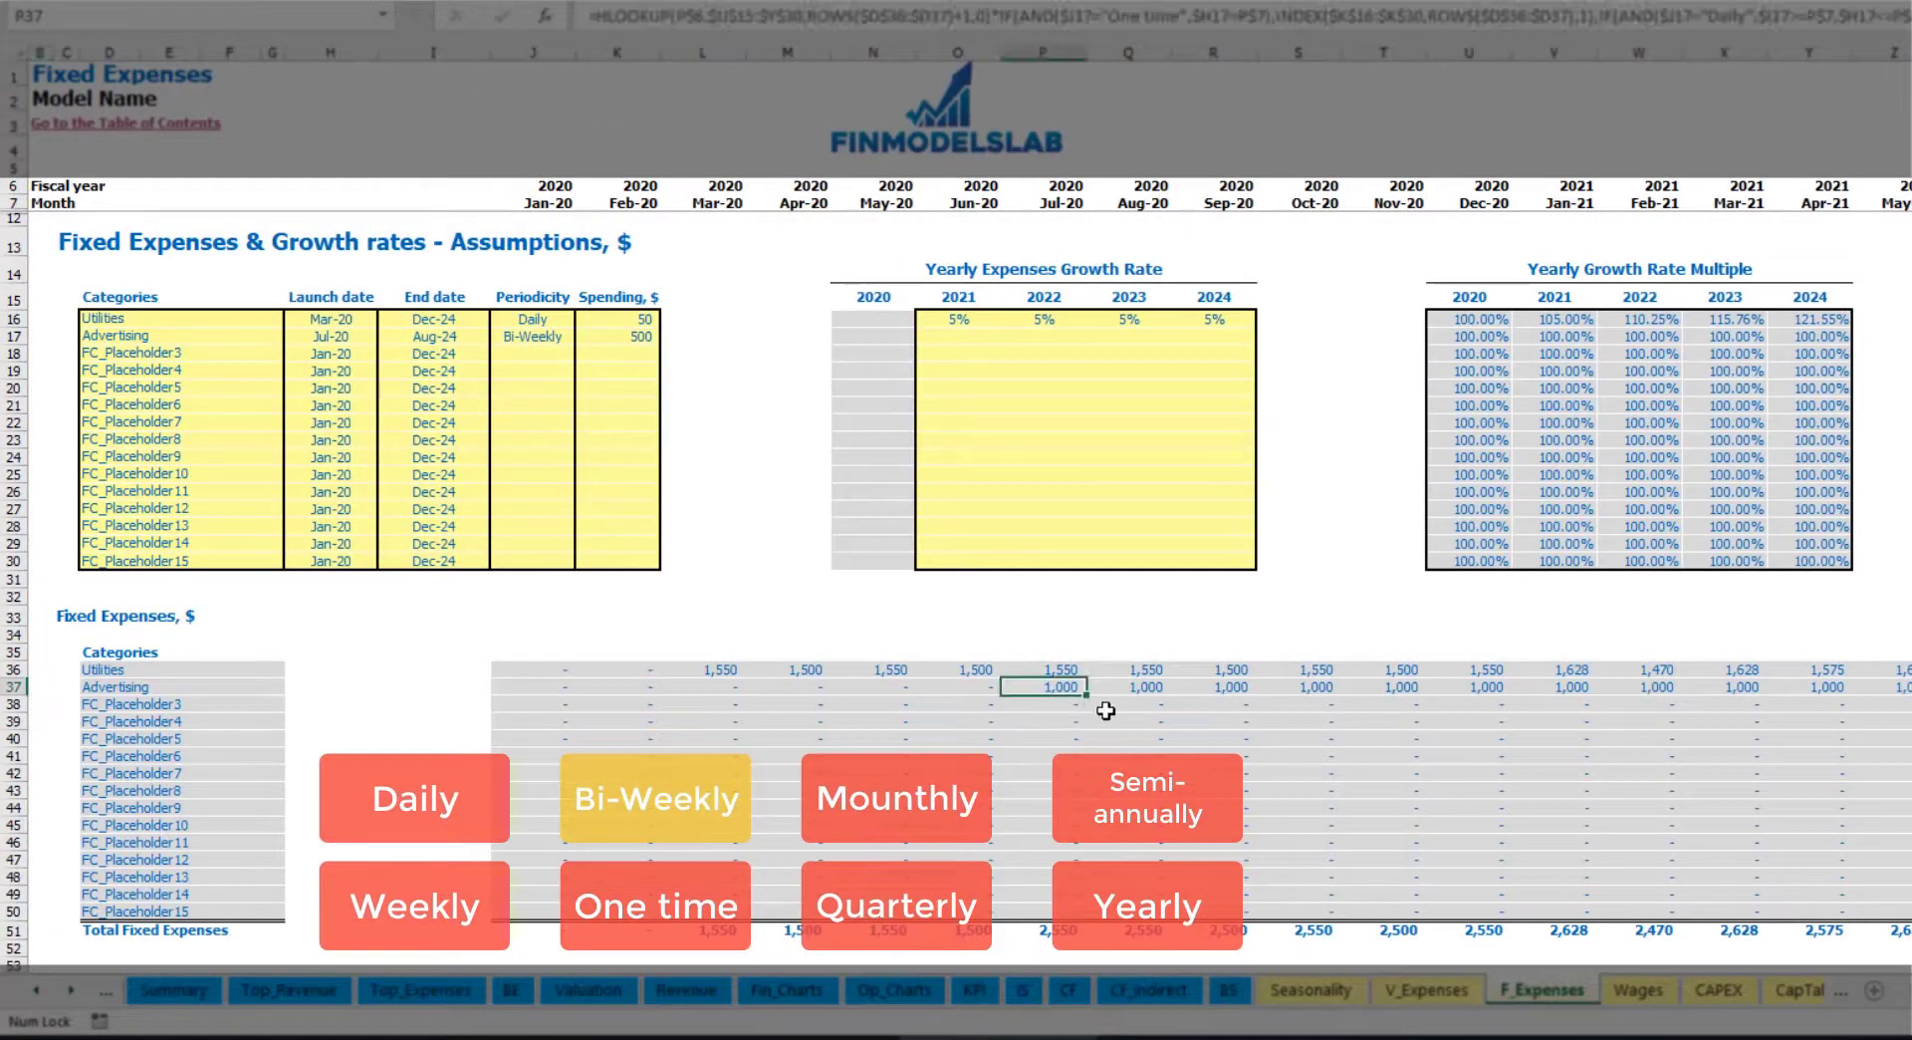
Enter a 3% yearly expenses growth rate for Advertising in each year from 2021 through 2024.
{"action": "left_click", "coordinate": [956, 341]}
{"action": "type", "text": "3"}
{"action": "key", "text": "Return"}
{"action": "key", "text": "Up"}
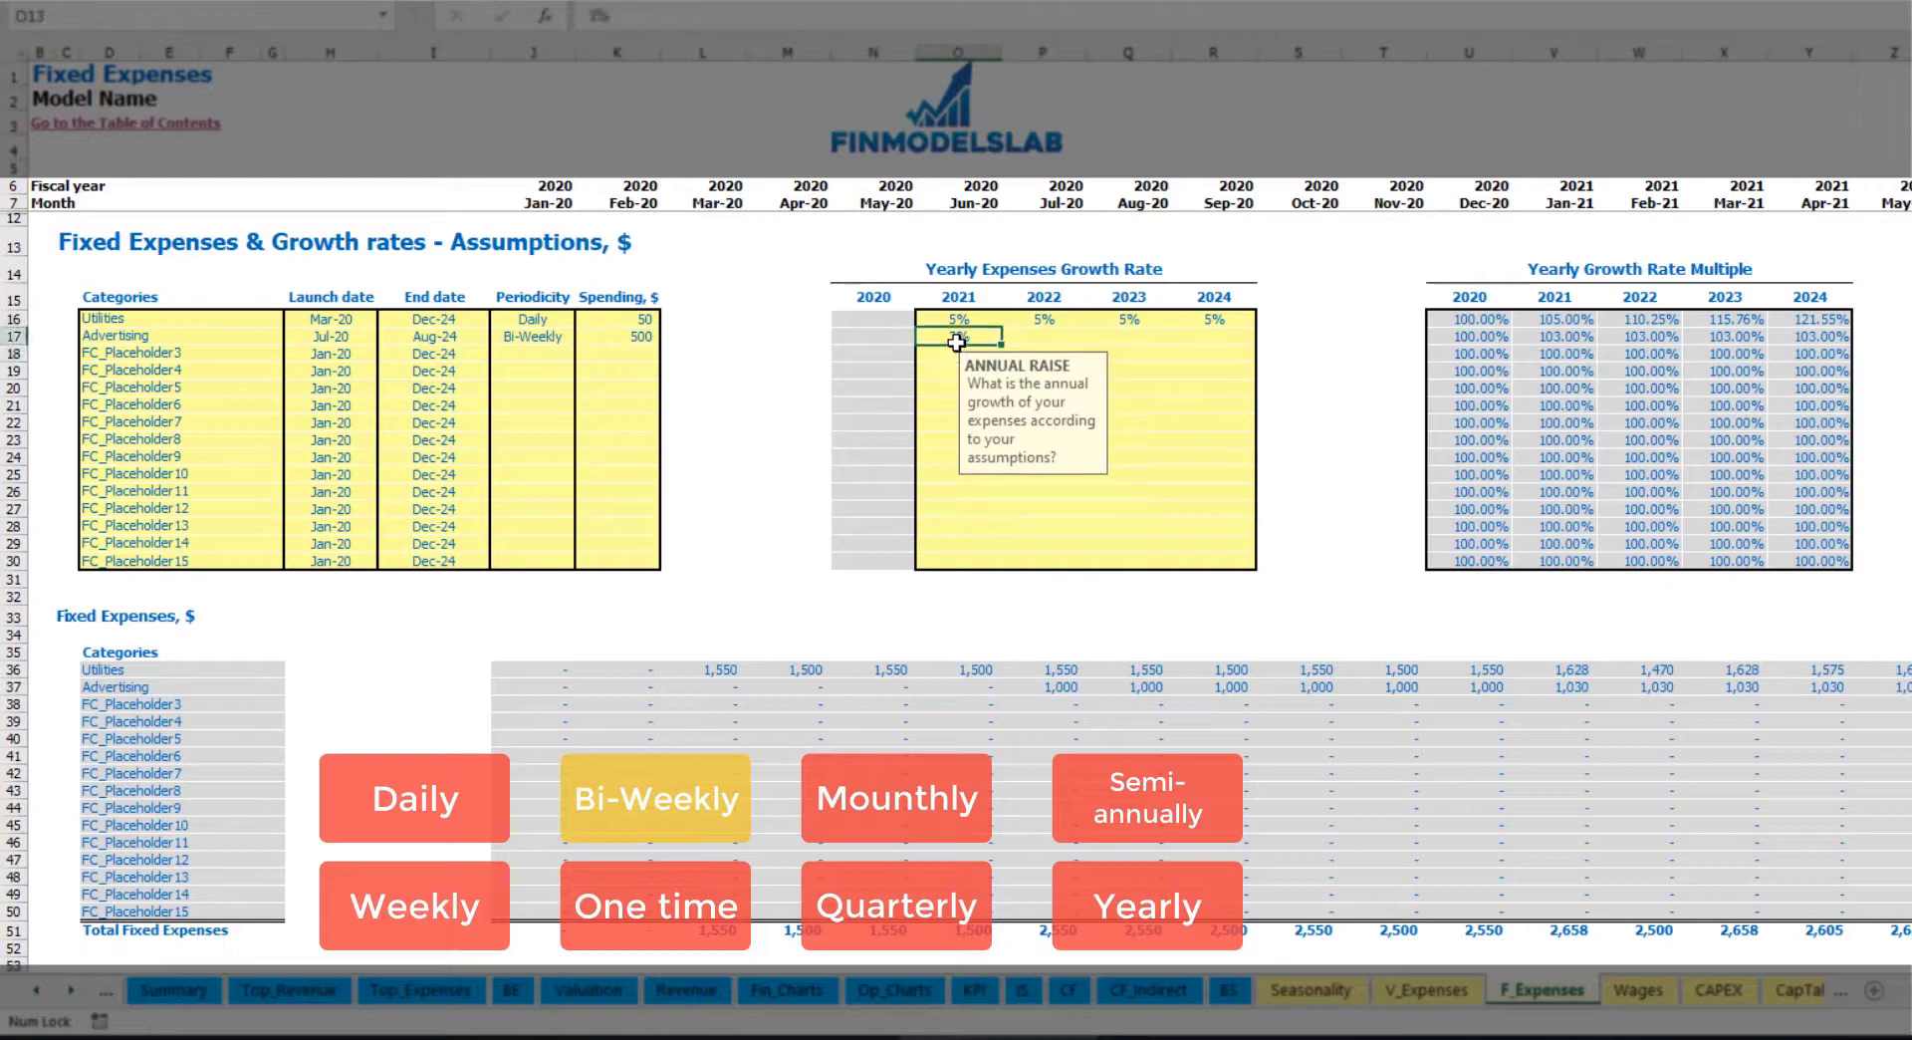
{"action": "key", "text": "ctrl+c"}
{"action": "key", "text": "Right"}
{"action": "key", "text": "shift+Right"}
{"action": "key", "text": "shift+Right"}
{"action": "key", "text": "ctrl+v"}
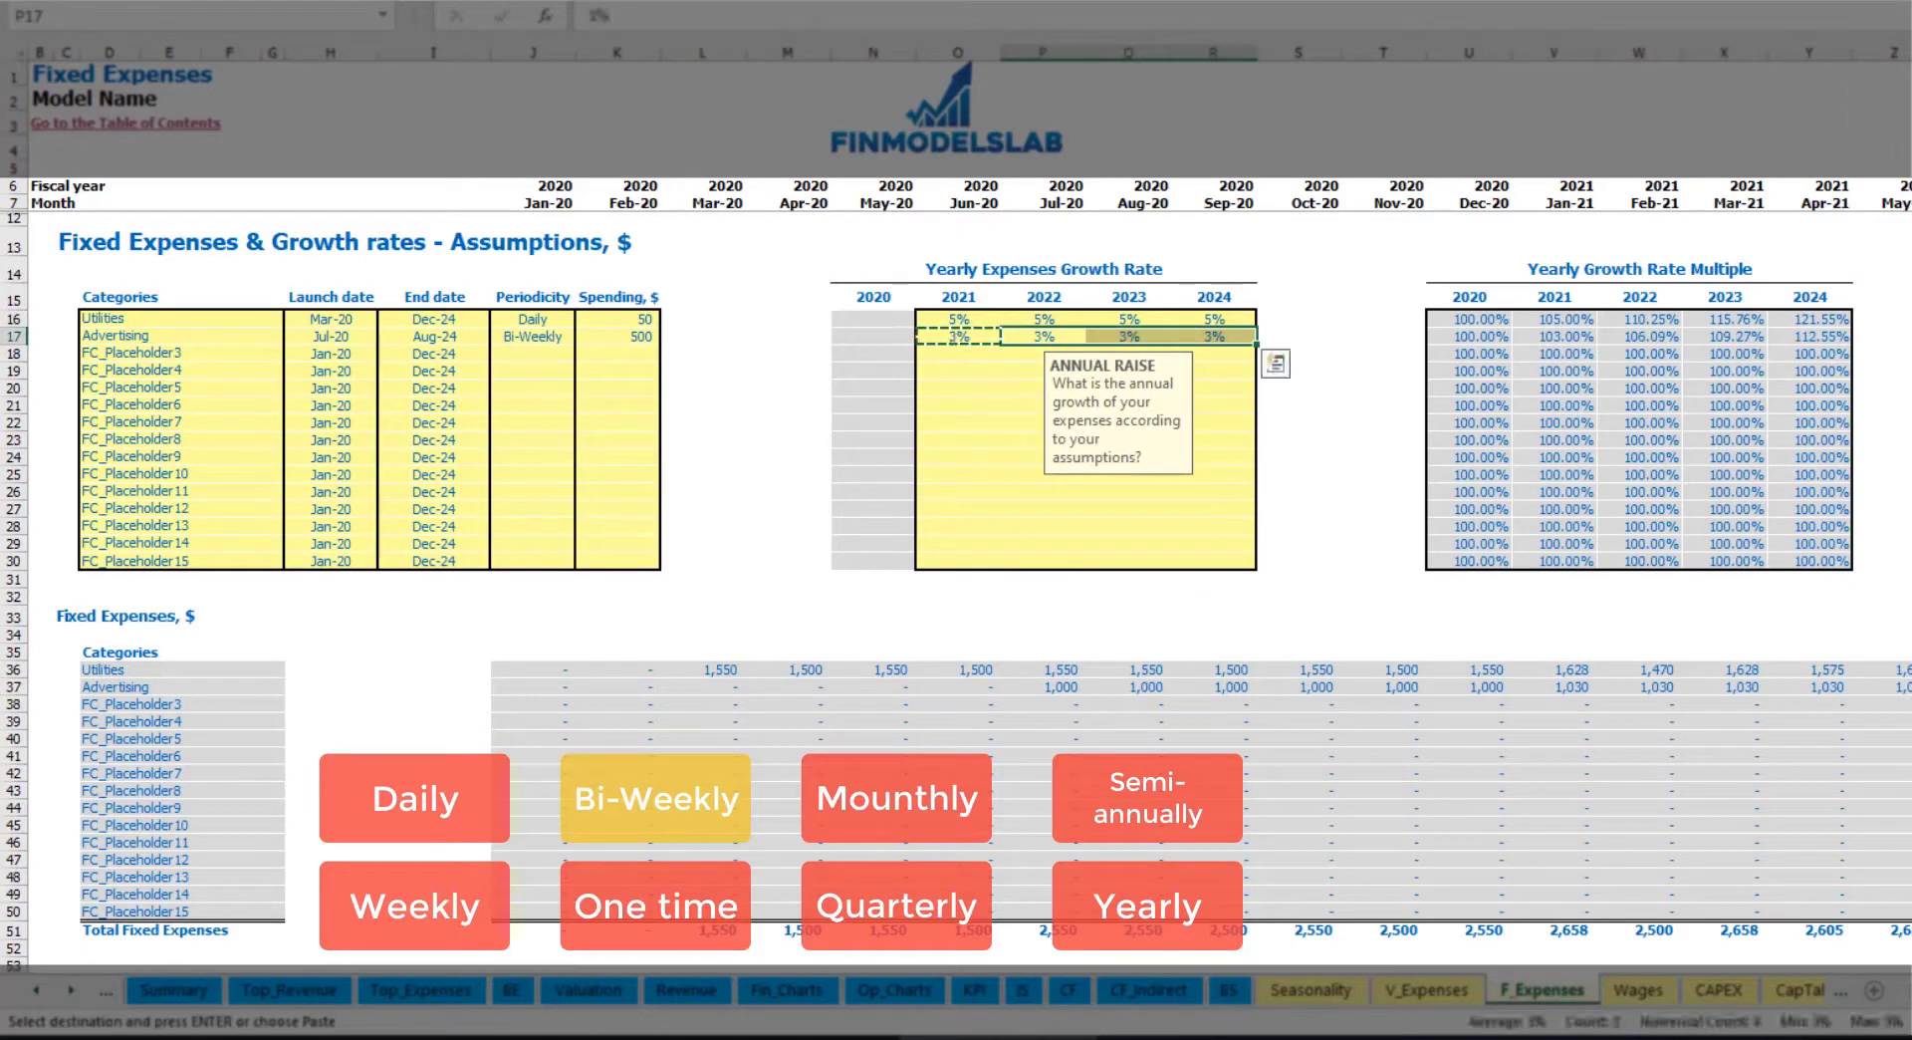
Check the effect of the growth rate on Advertising's monthly amounts from Jan-21 up to its end date.
{"action": "left_click", "coordinate": [1888, 687]}
{"action": "left_click", "coordinate": [1832, 685]}
{"action": "left_click", "coordinate": [1533, 687]}
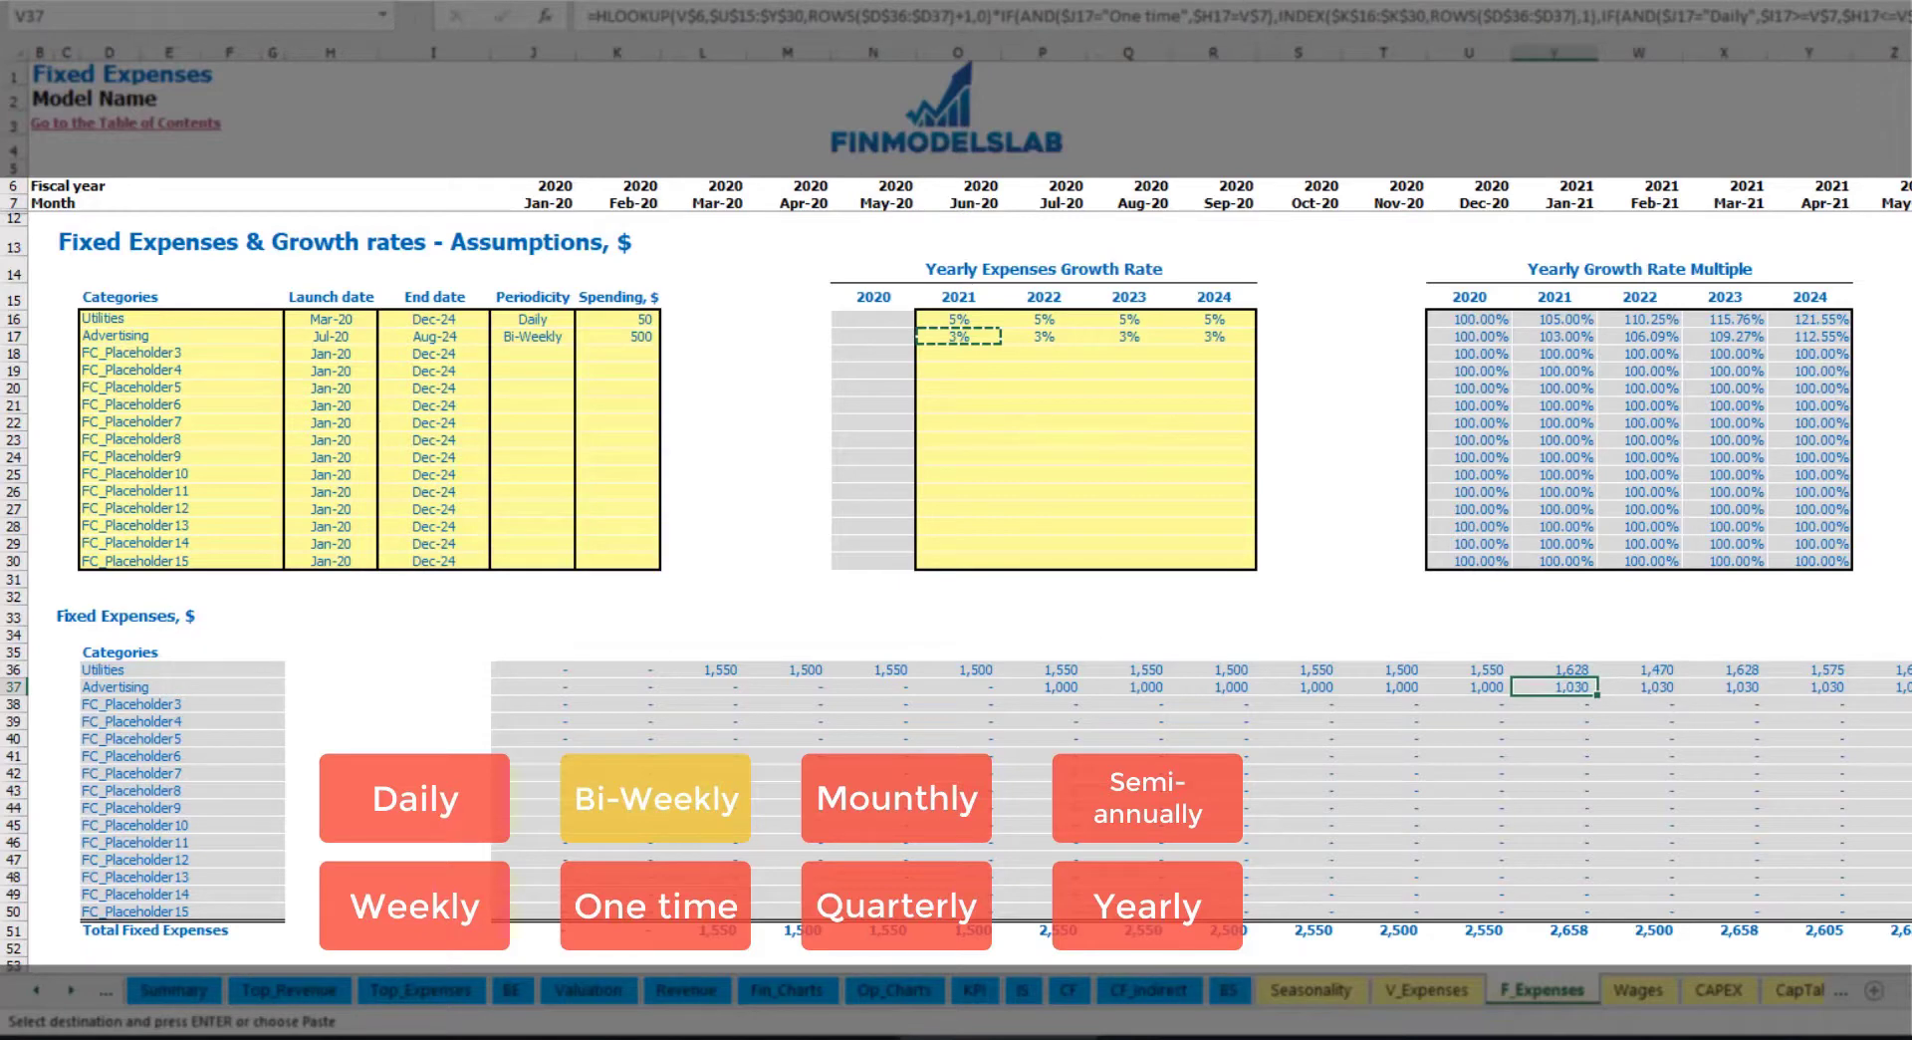
{"action": "scroll", "coordinate": [969, 568], "scroll_direction": "right", "scroll_amount": 14}
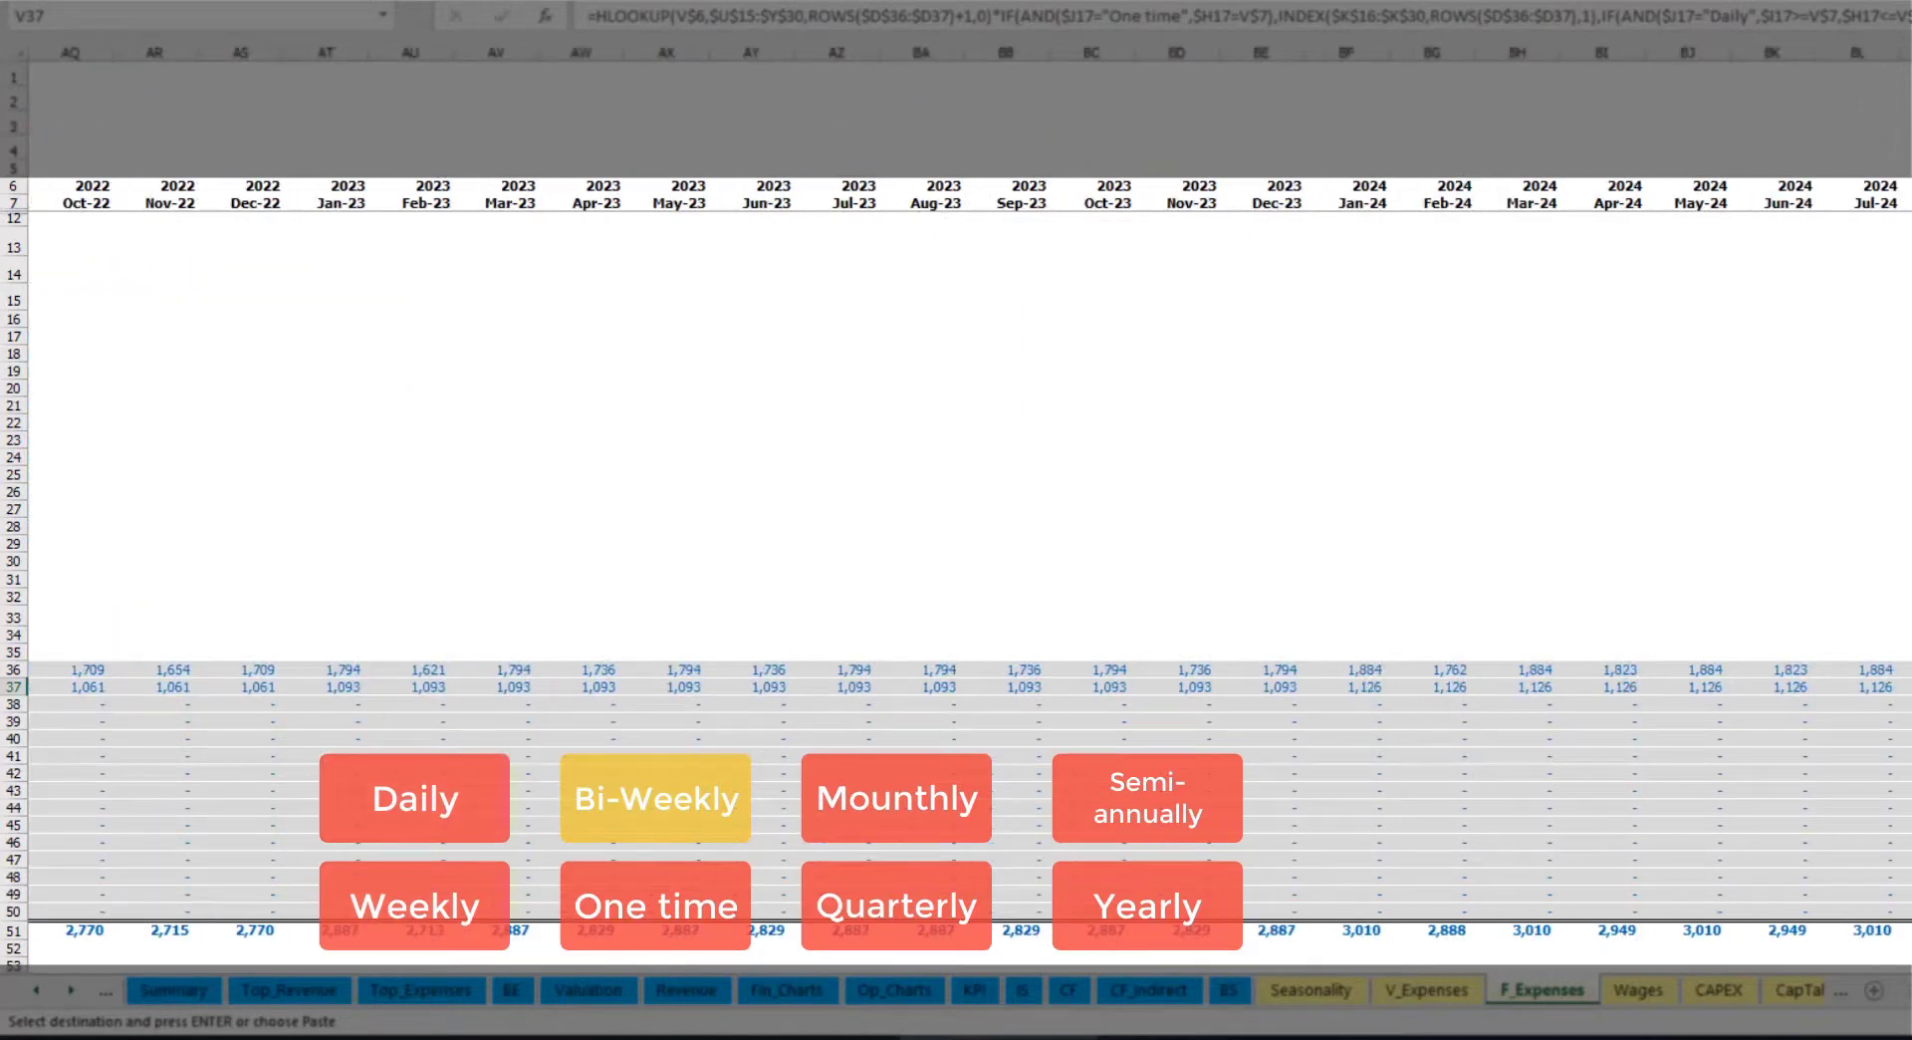
{"action": "left_click", "coordinate": [1906, 52]}
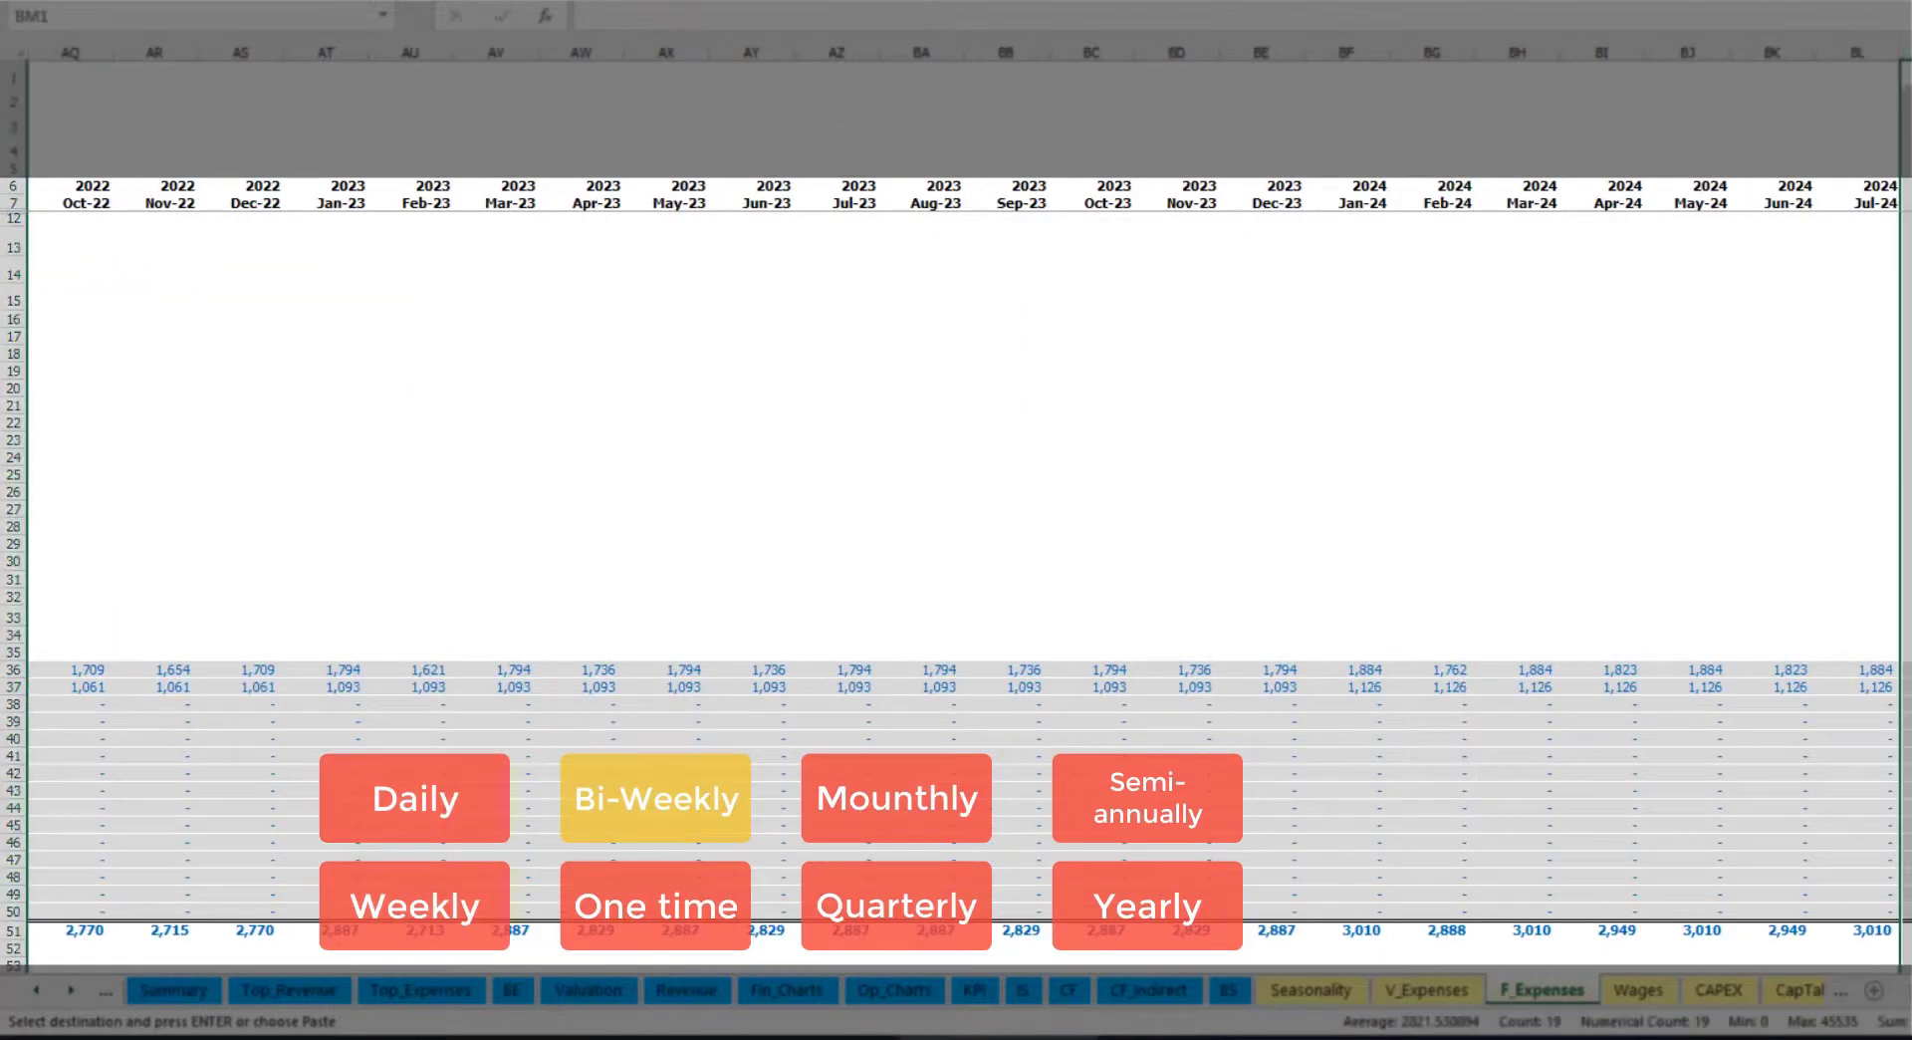
{"action": "scroll", "coordinate": [956, 627], "scroll_direction": "left", "scroll_amount": 14}
{"action": "left_click", "coordinate": [469, 339]}
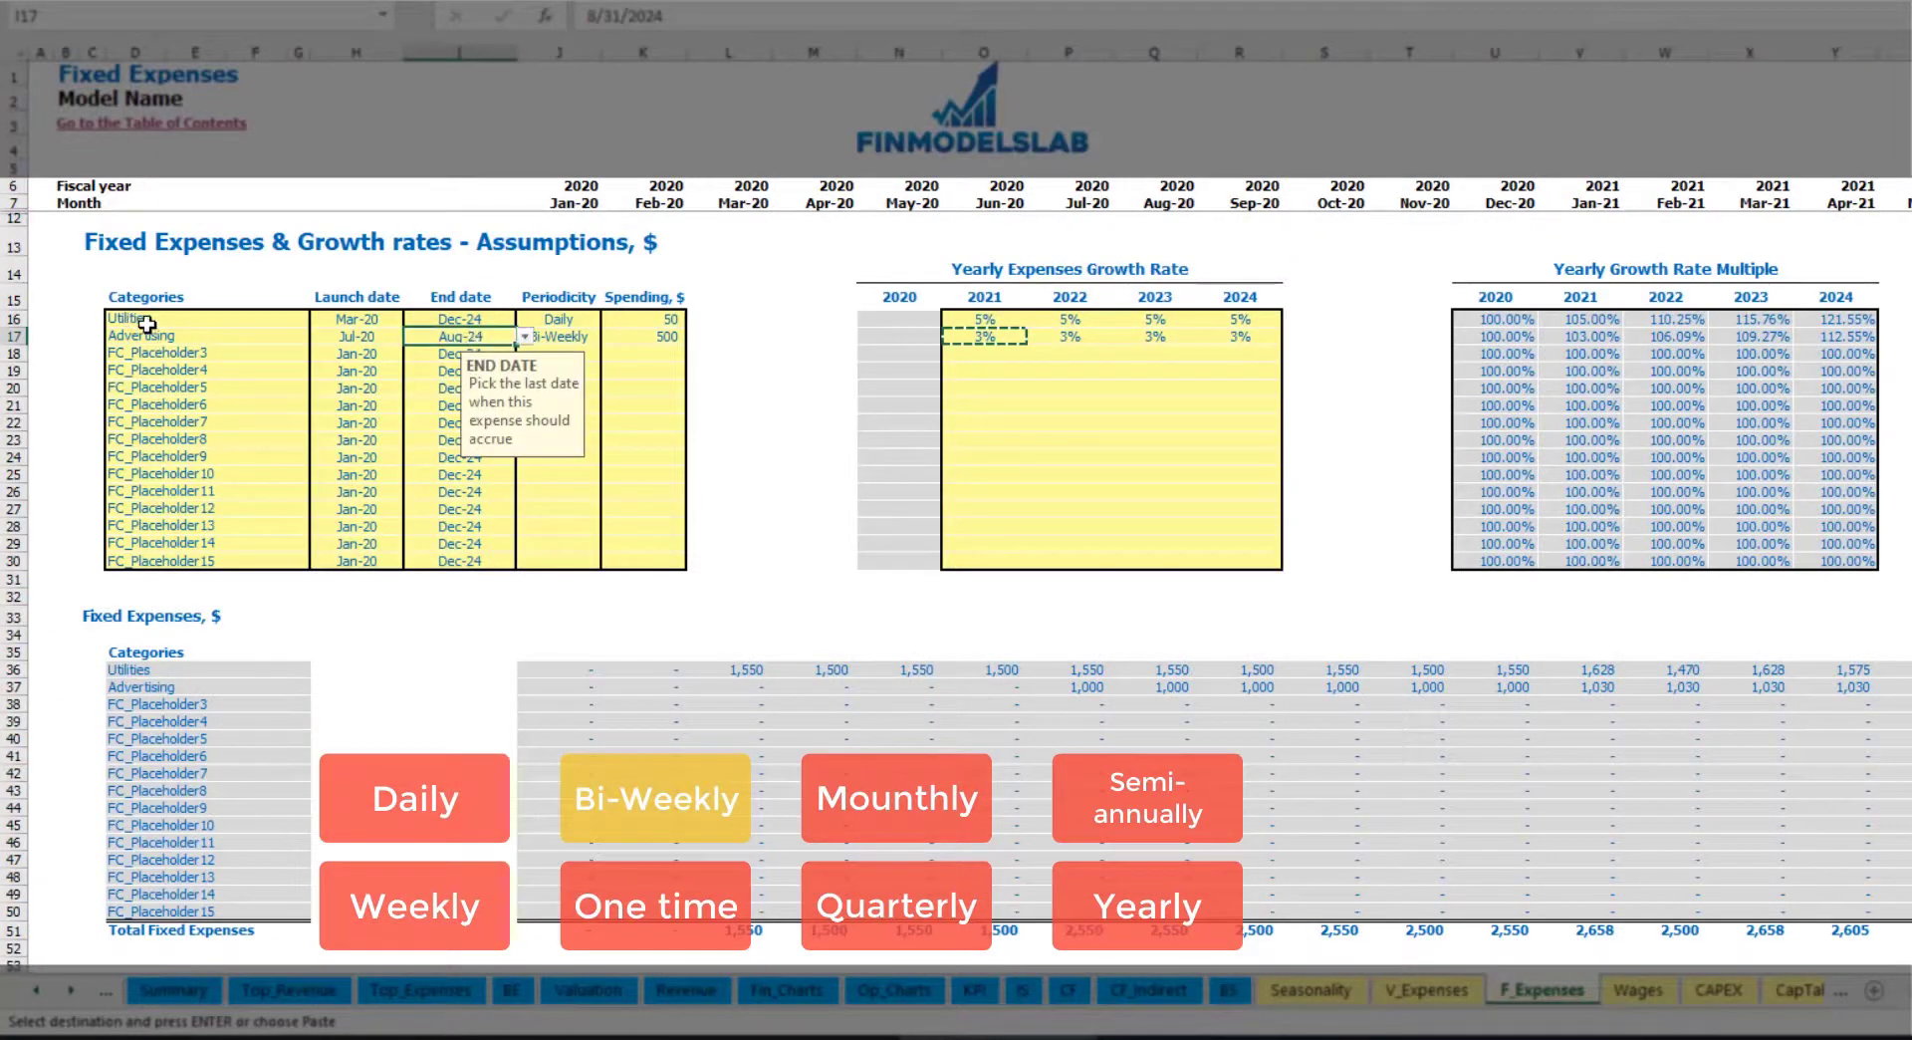
Name the third fixed expense category Office Setup and set its periodicity to One time.
{"action": "left_click", "coordinate": [167, 351]}
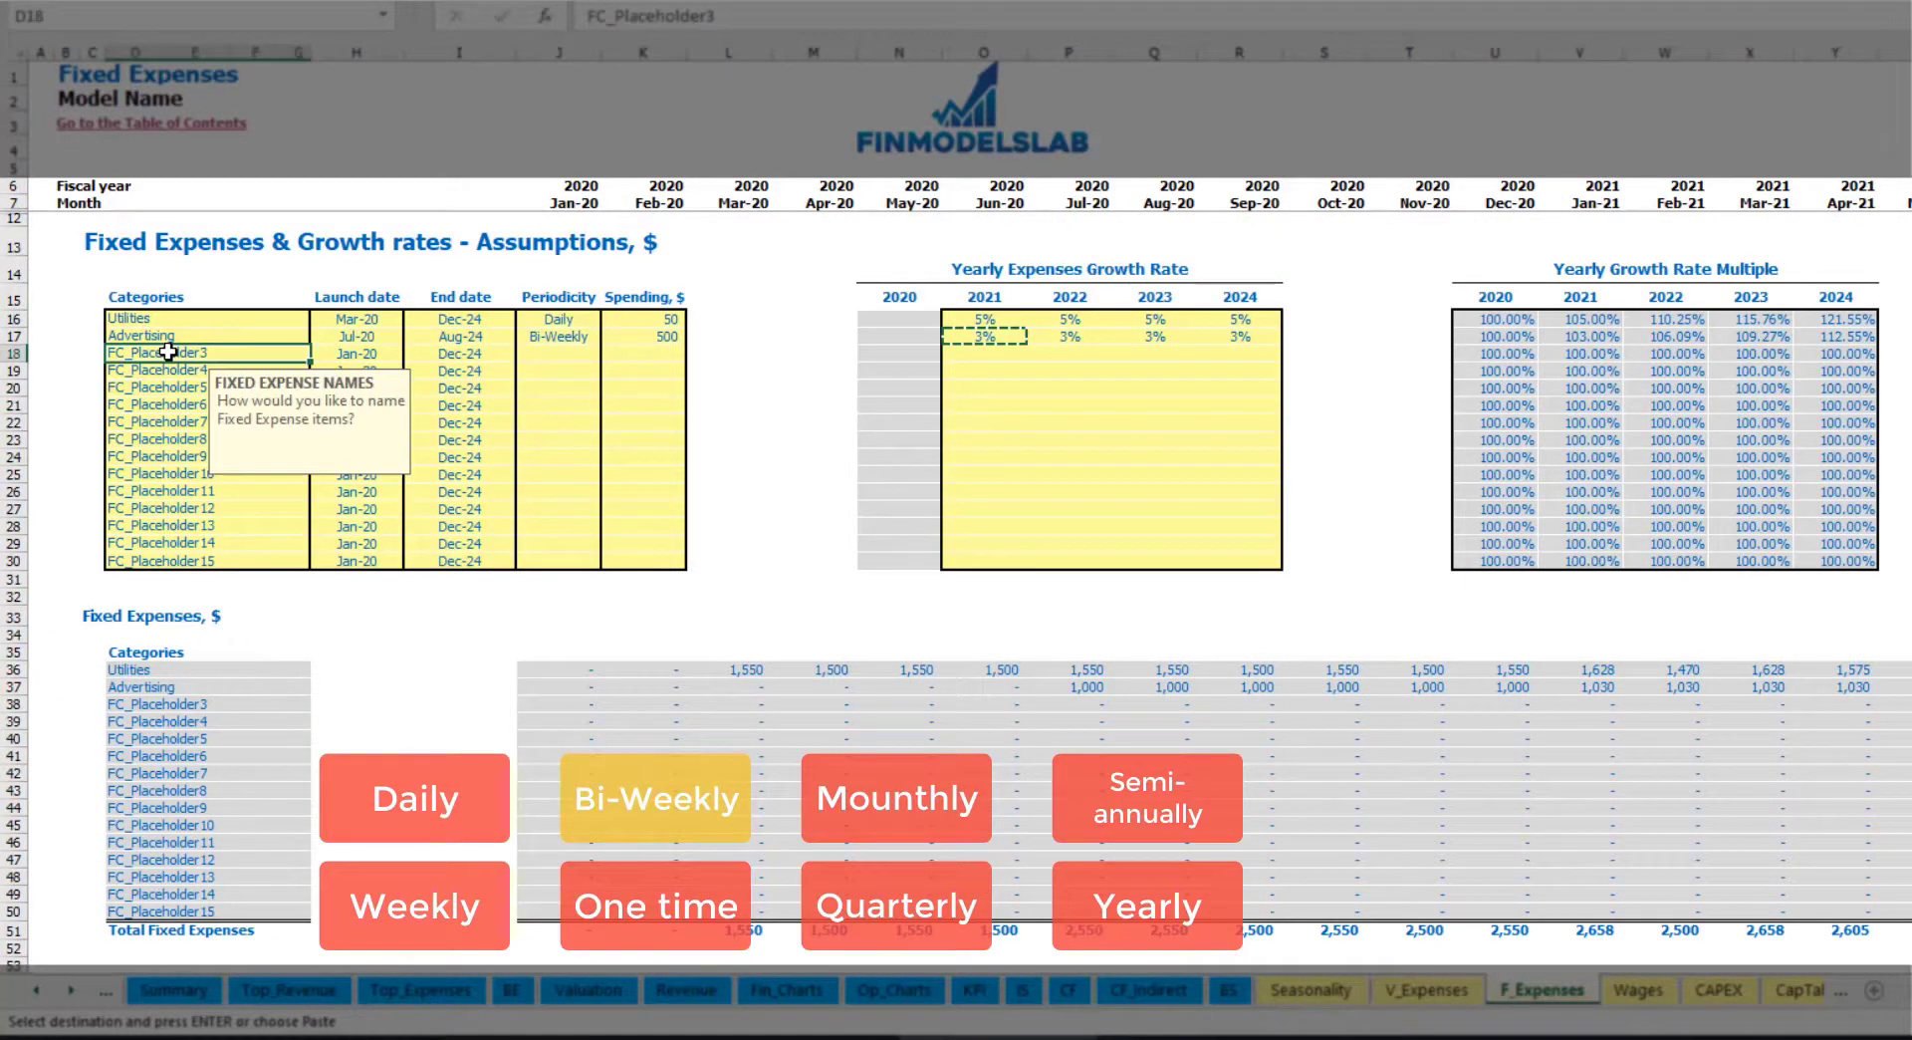
{"action": "type", "text": "Se"}
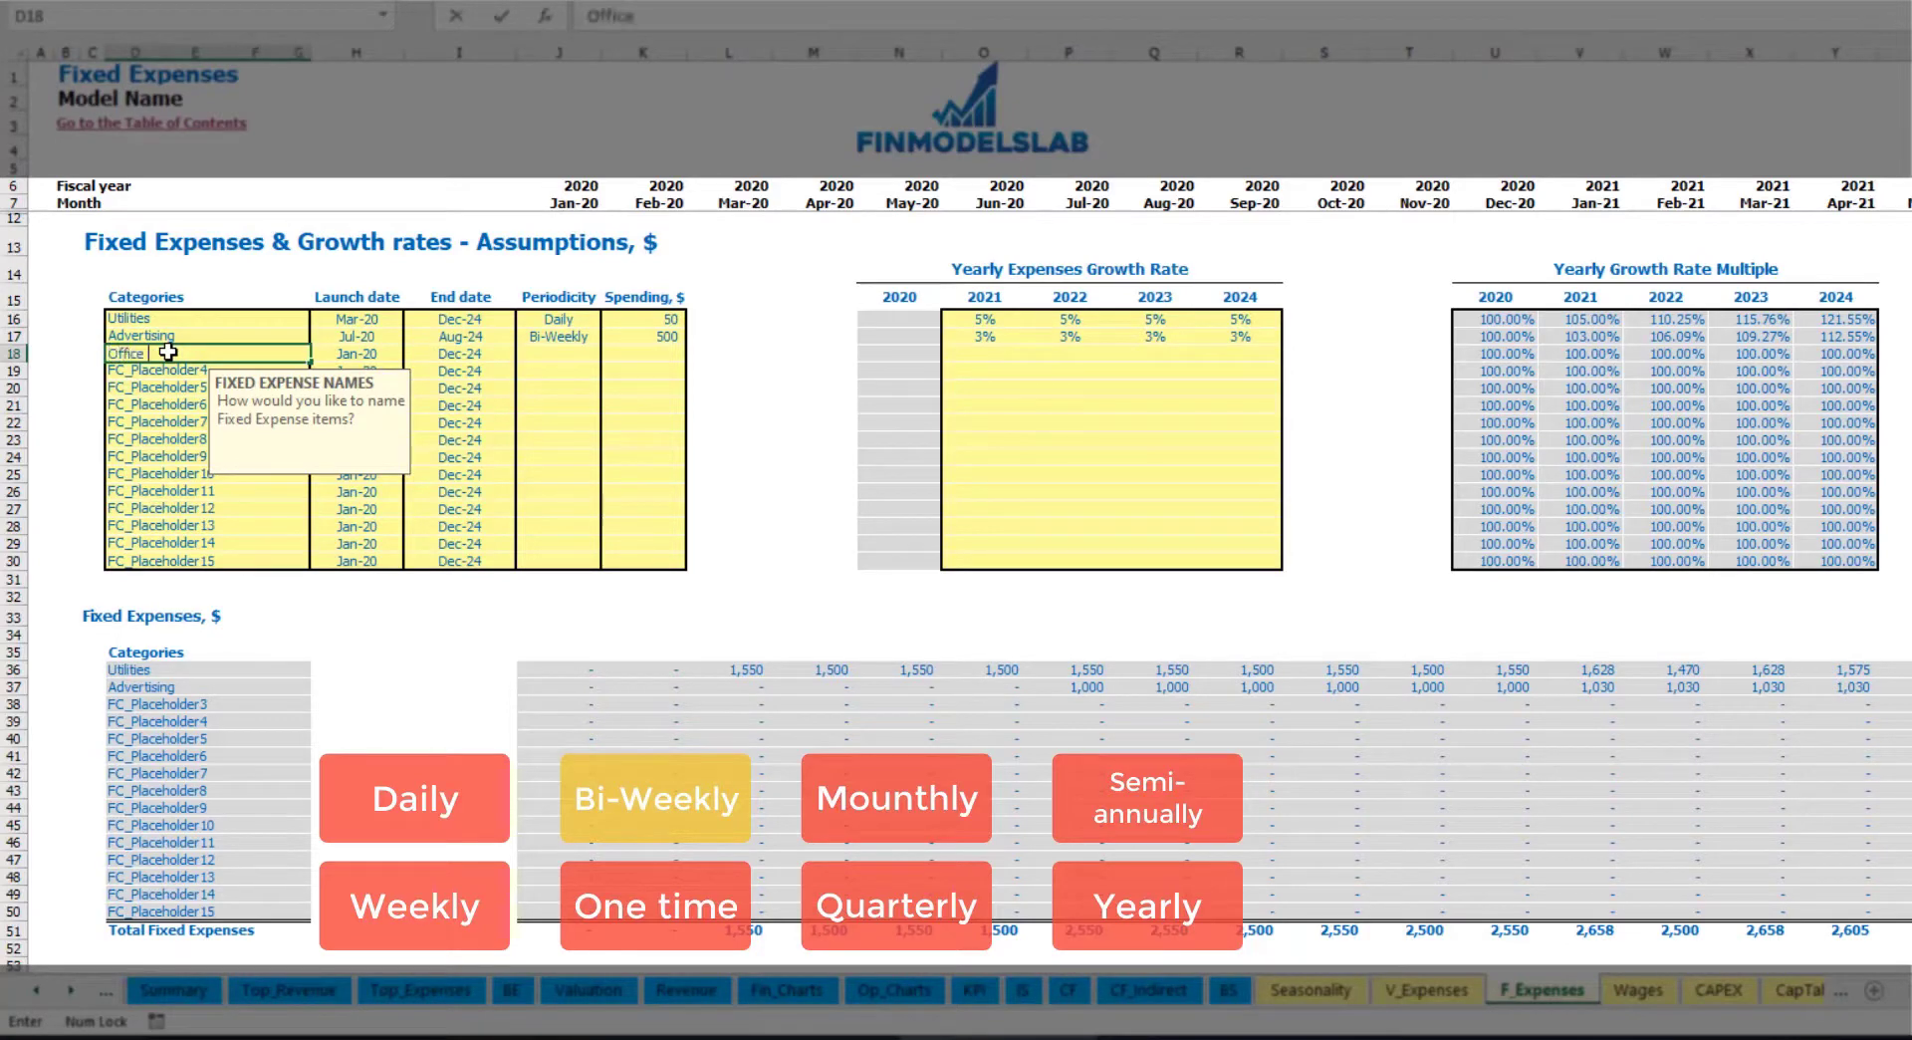
{"action": "type", "text": "tup"}
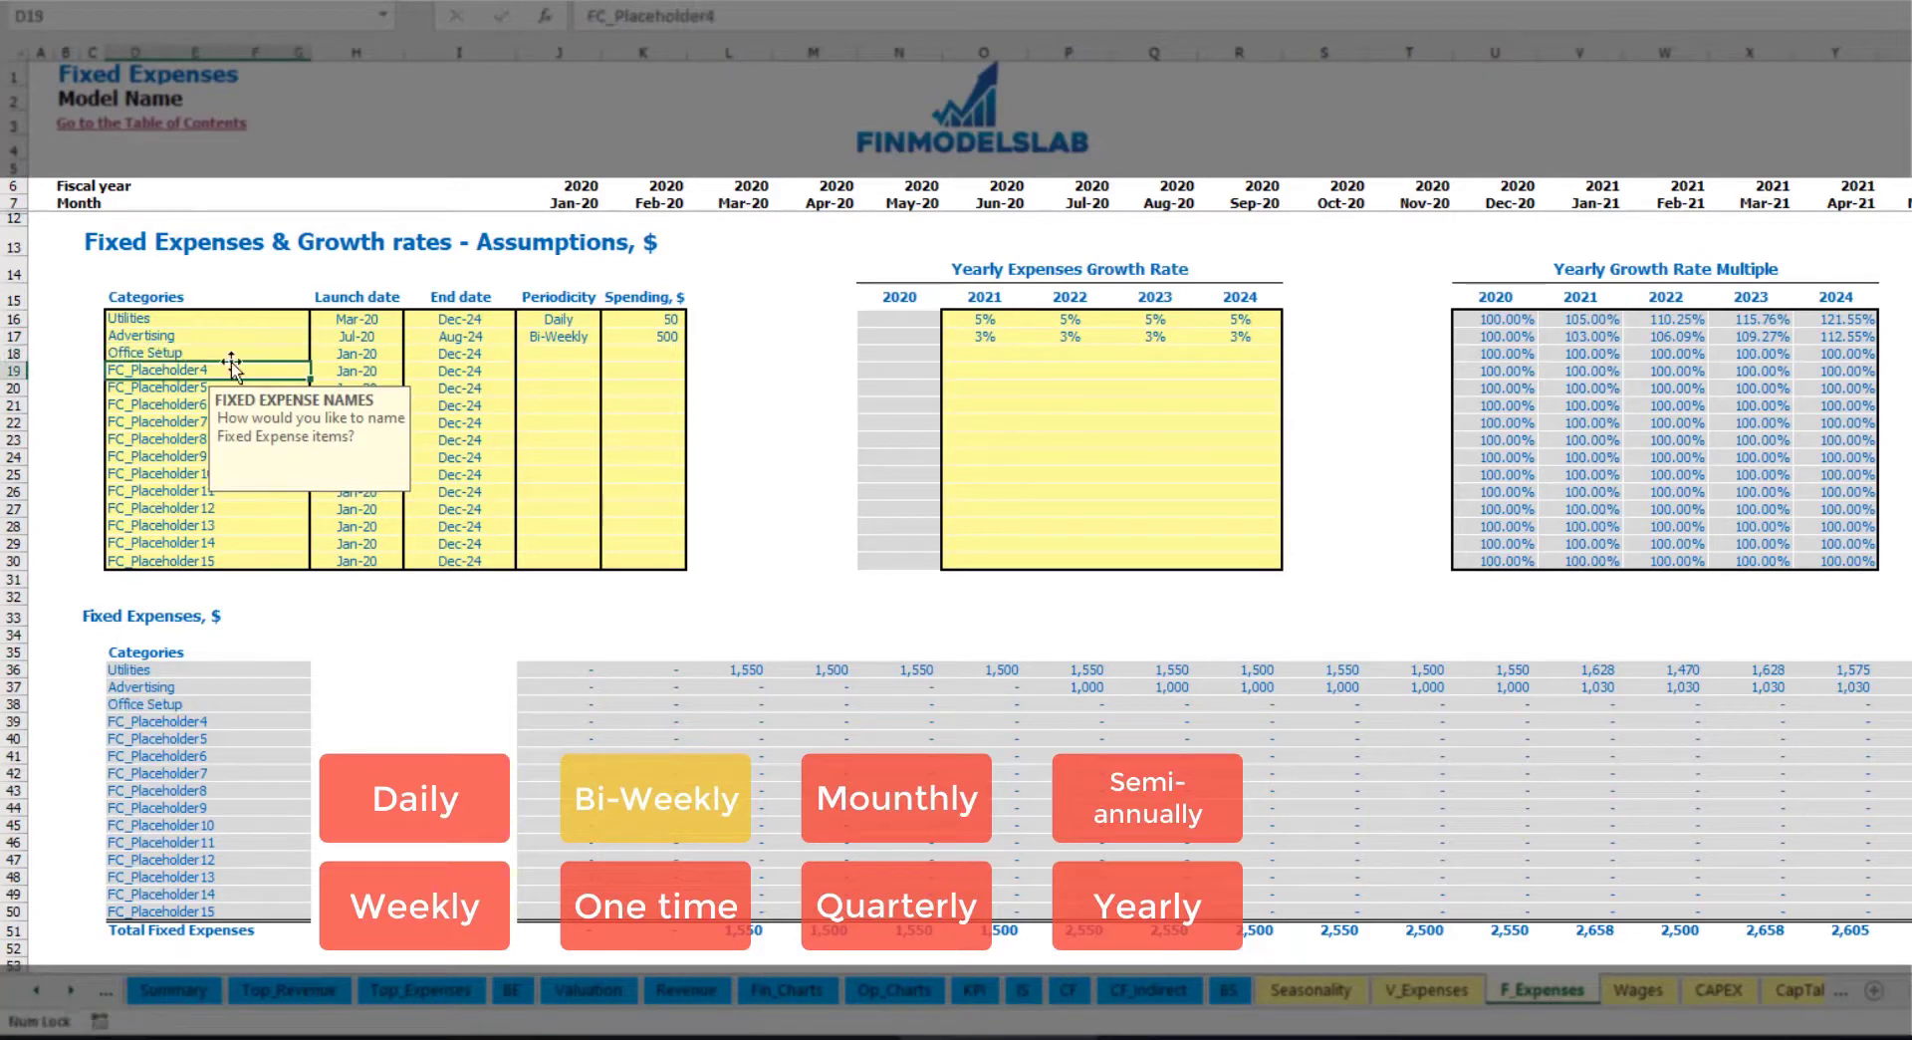
{"action": "left_click", "coordinate": [553, 357]}
{"action": "left_click", "coordinate": [609, 356]}
{"action": "left_click", "coordinate": [548, 472]}
Set Office Setup's launch date to Feb-20 and its spending to 5,000, and check the resulting Feb-20 expense.
{"action": "left_click", "coordinate": [379, 355]}
{"action": "left_click", "coordinate": [412, 355]}
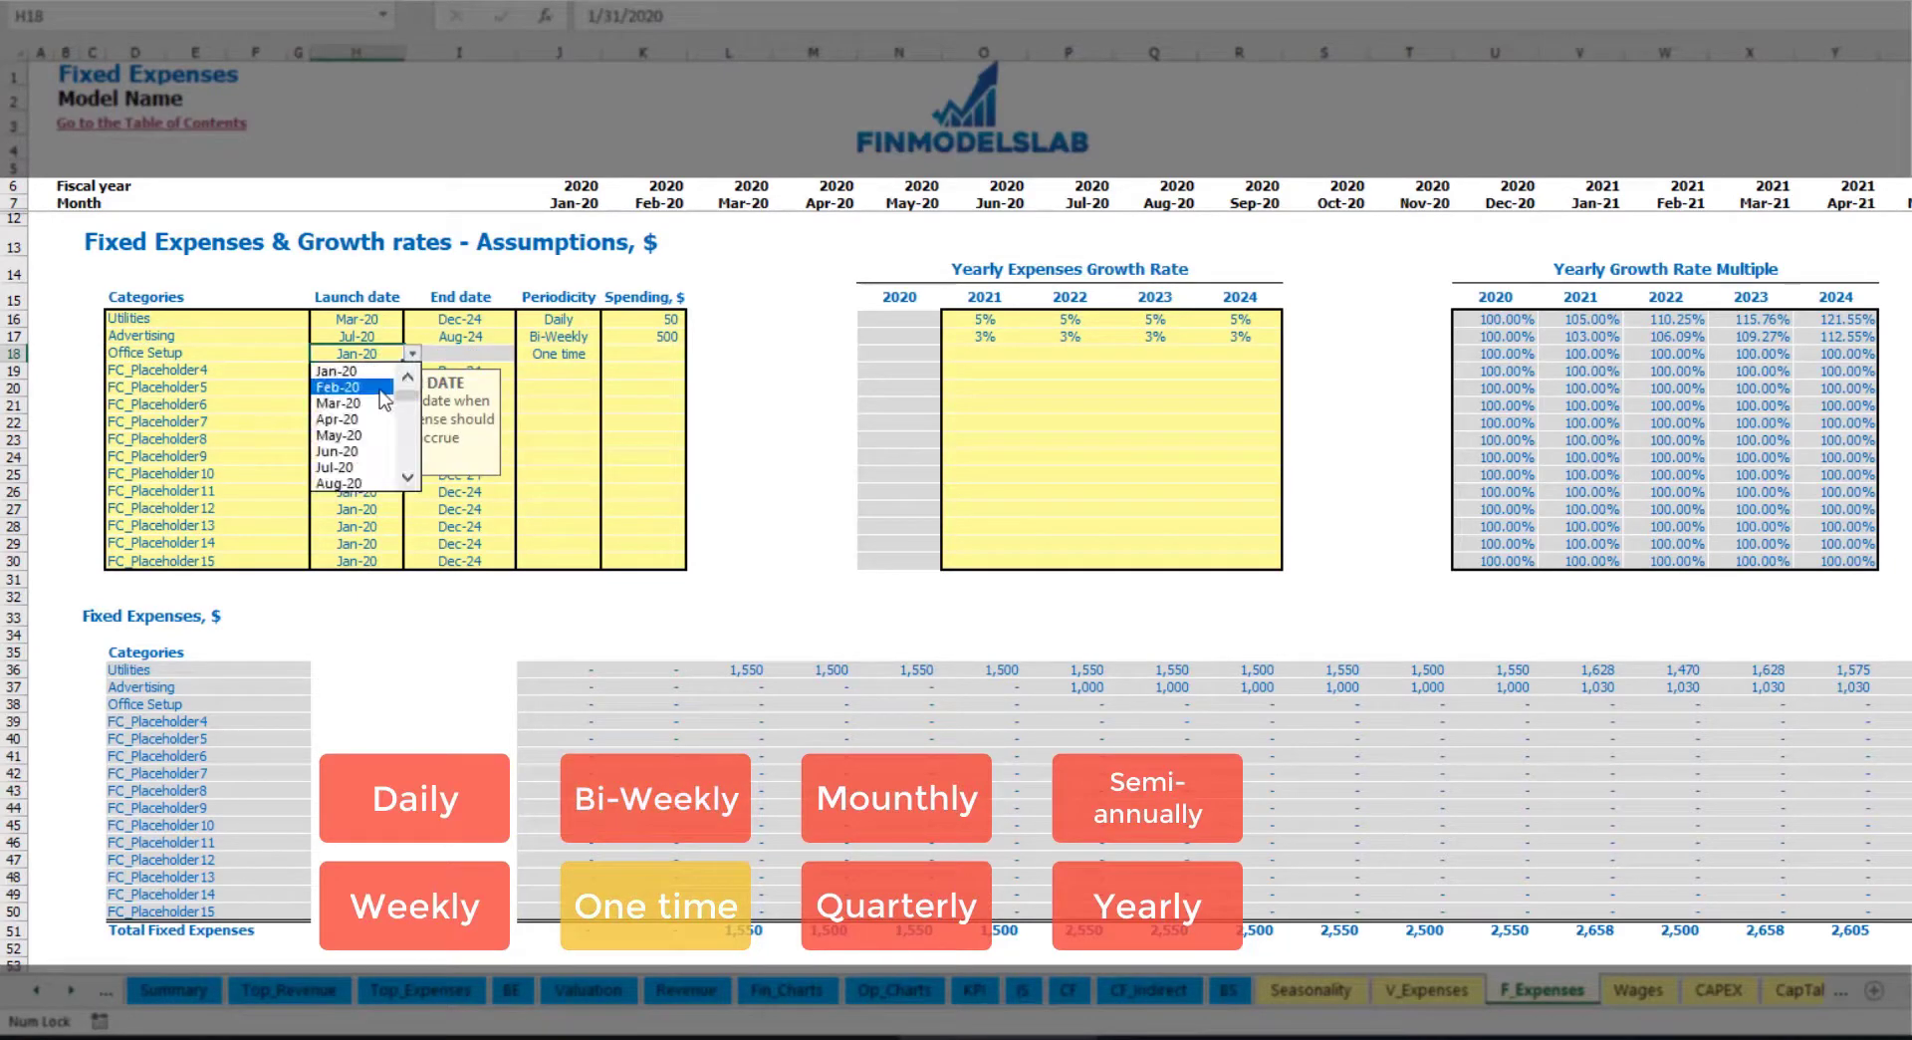
{"action": "left_click", "coordinate": [379, 389]}
{"action": "left_click", "coordinate": [628, 354]}
{"action": "type", "text": "50"}
{"action": "left_click_drag", "start_coordinate": [984, 355], "coordinate": [1245, 354]}
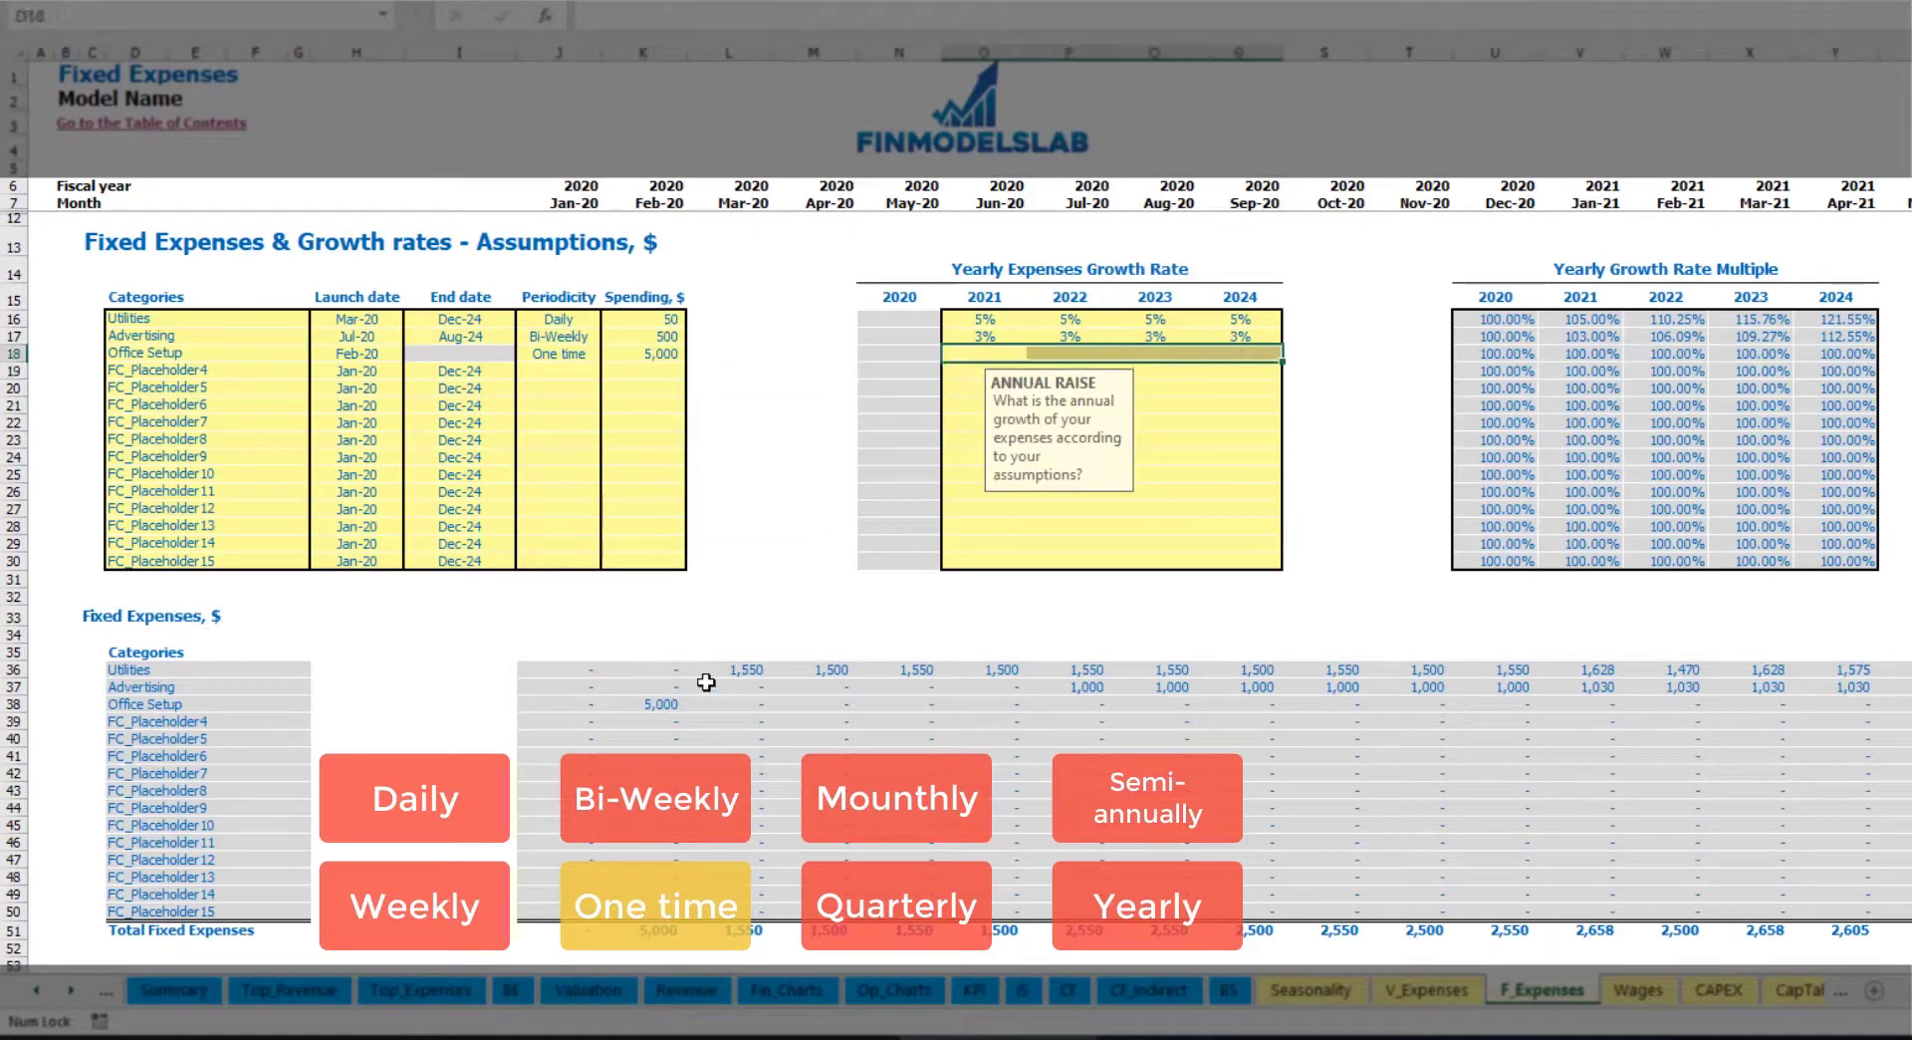
{"action": "left_click", "coordinate": [662, 706]}
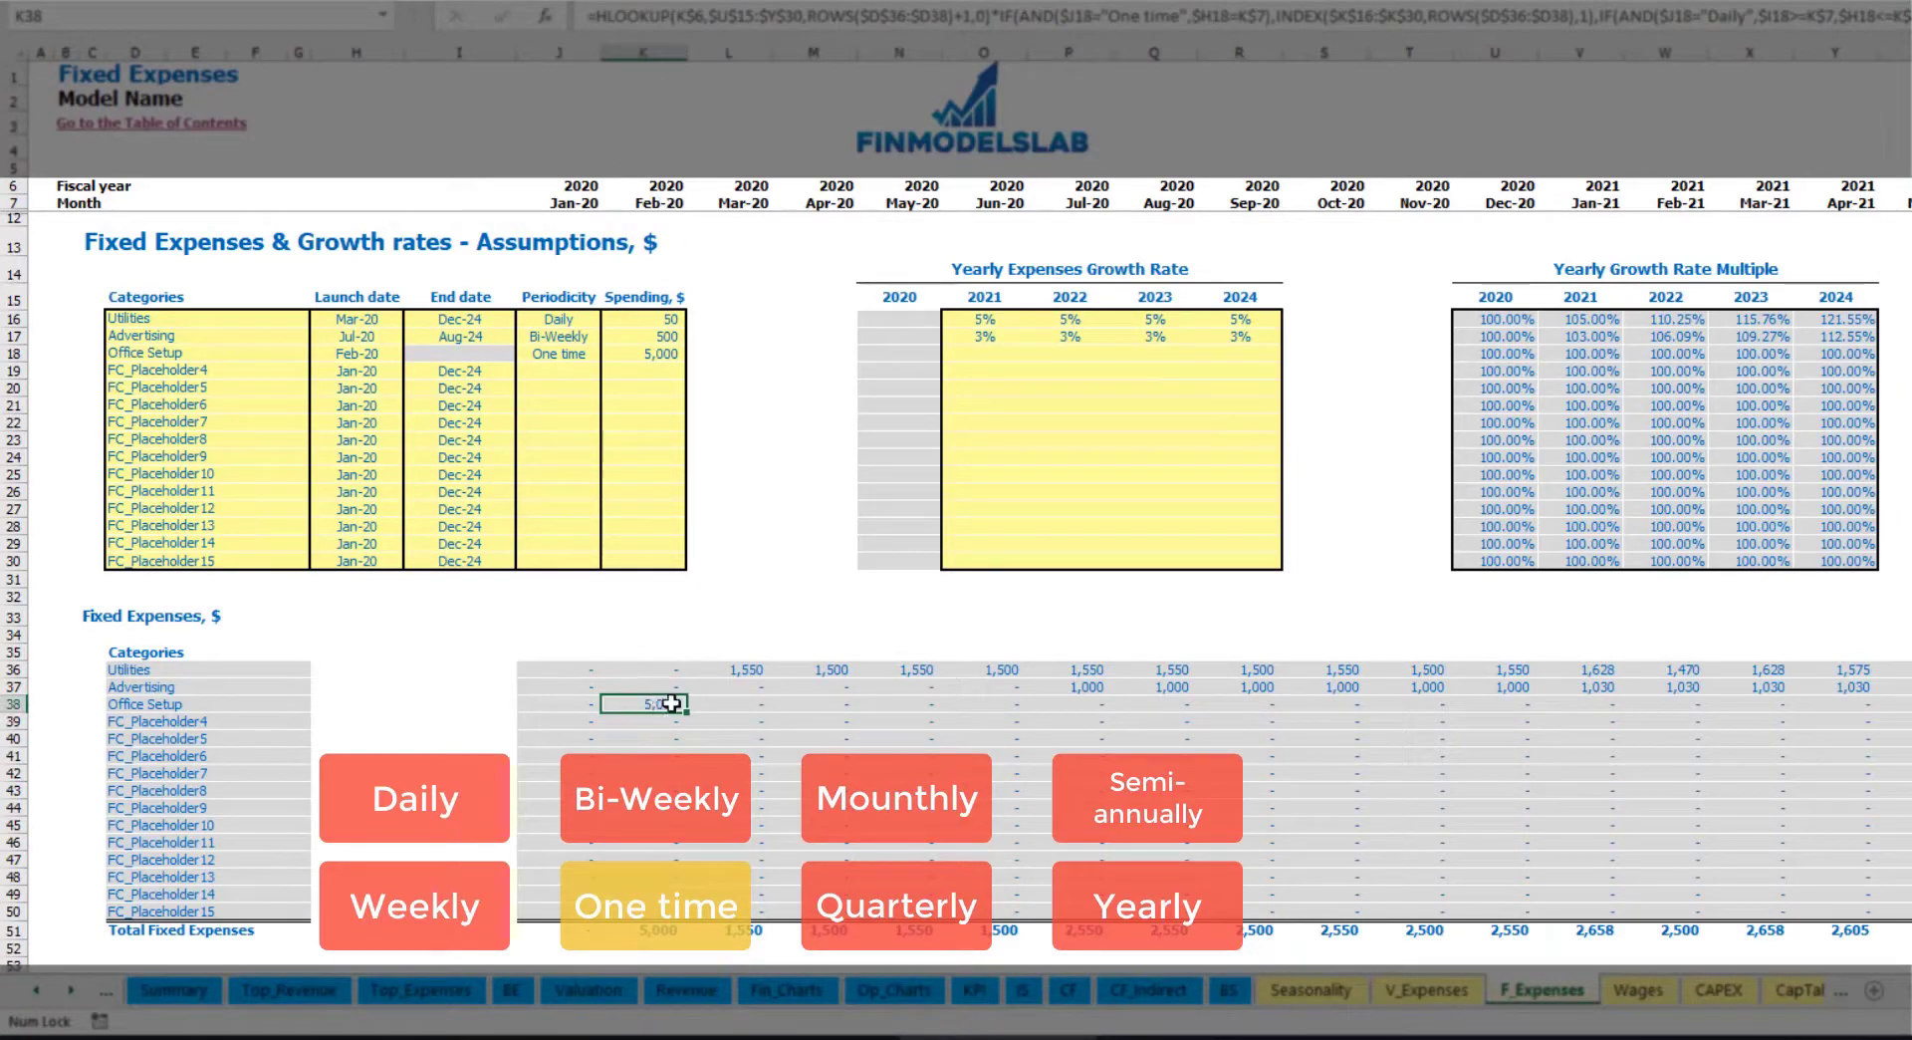
Name the fourth fixed expense category Insurance.
{"action": "left_click", "coordinate": [263, 372]}
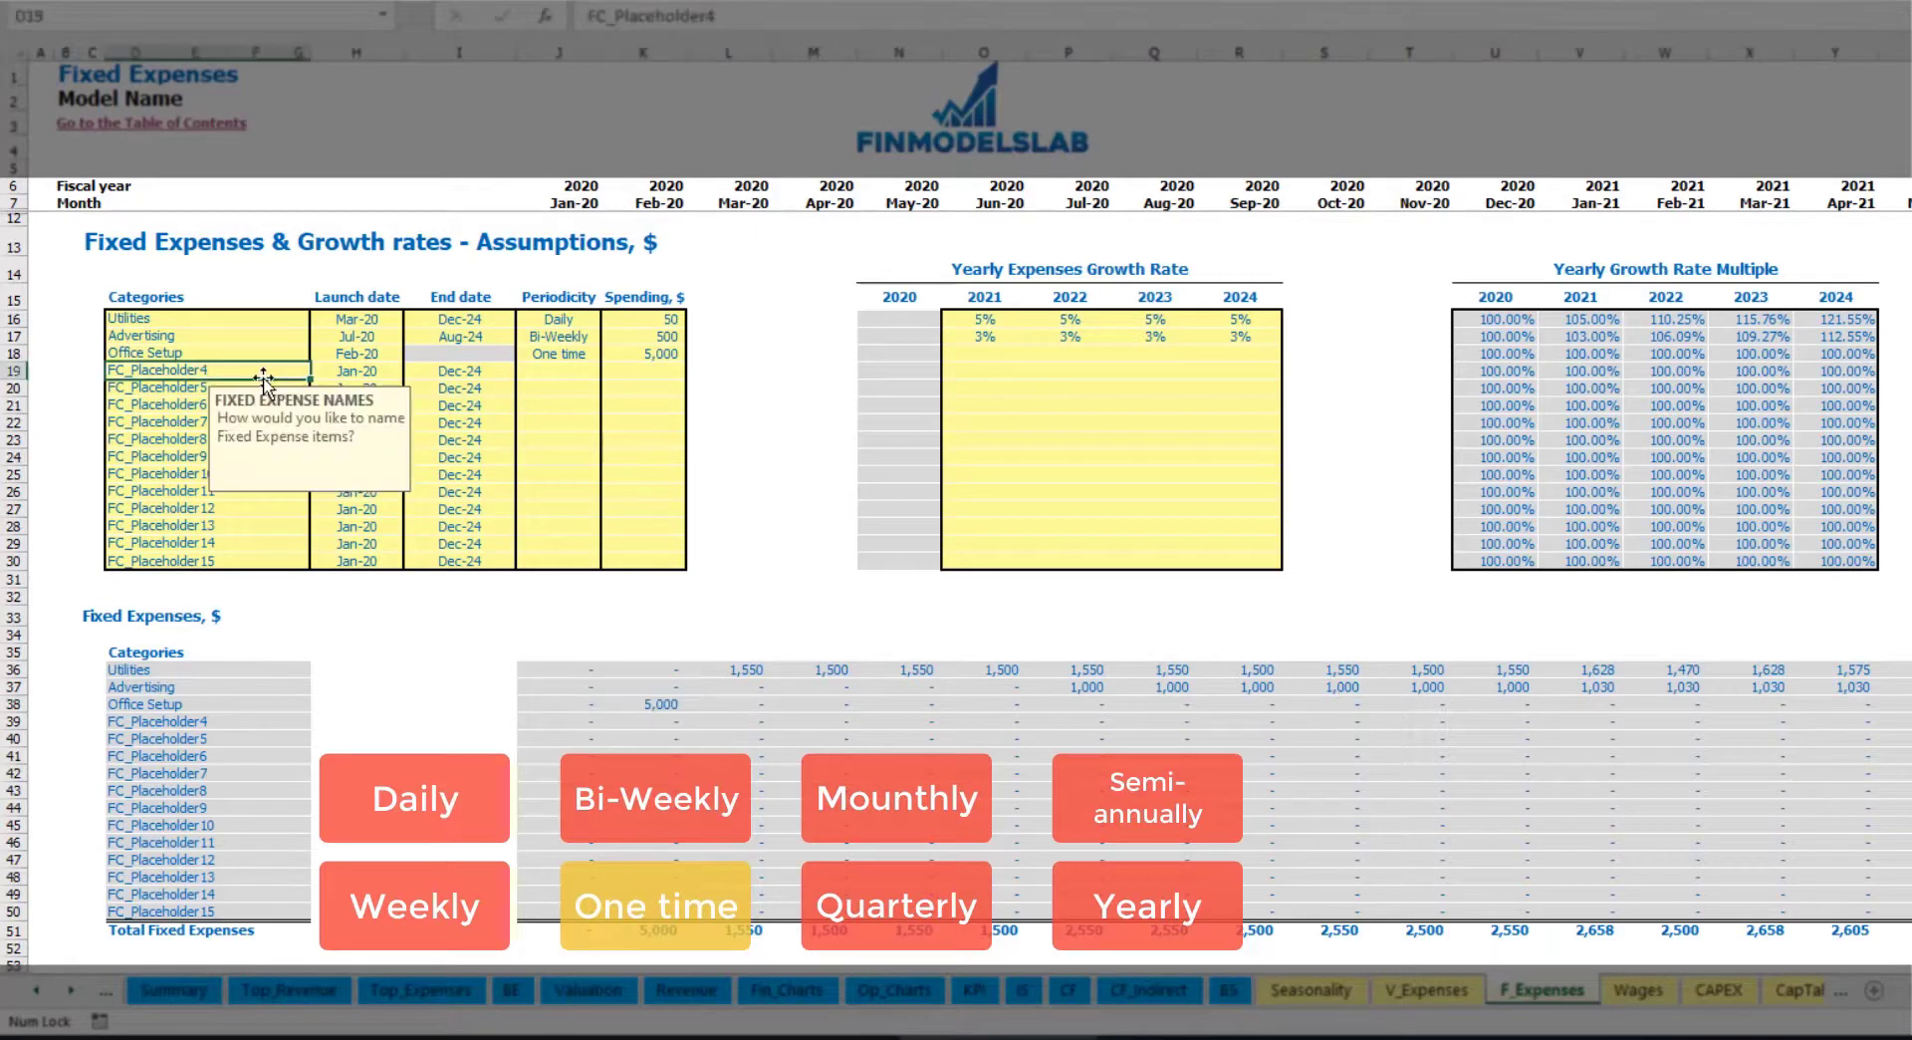
{"action": "type", "text": "Insurance"}
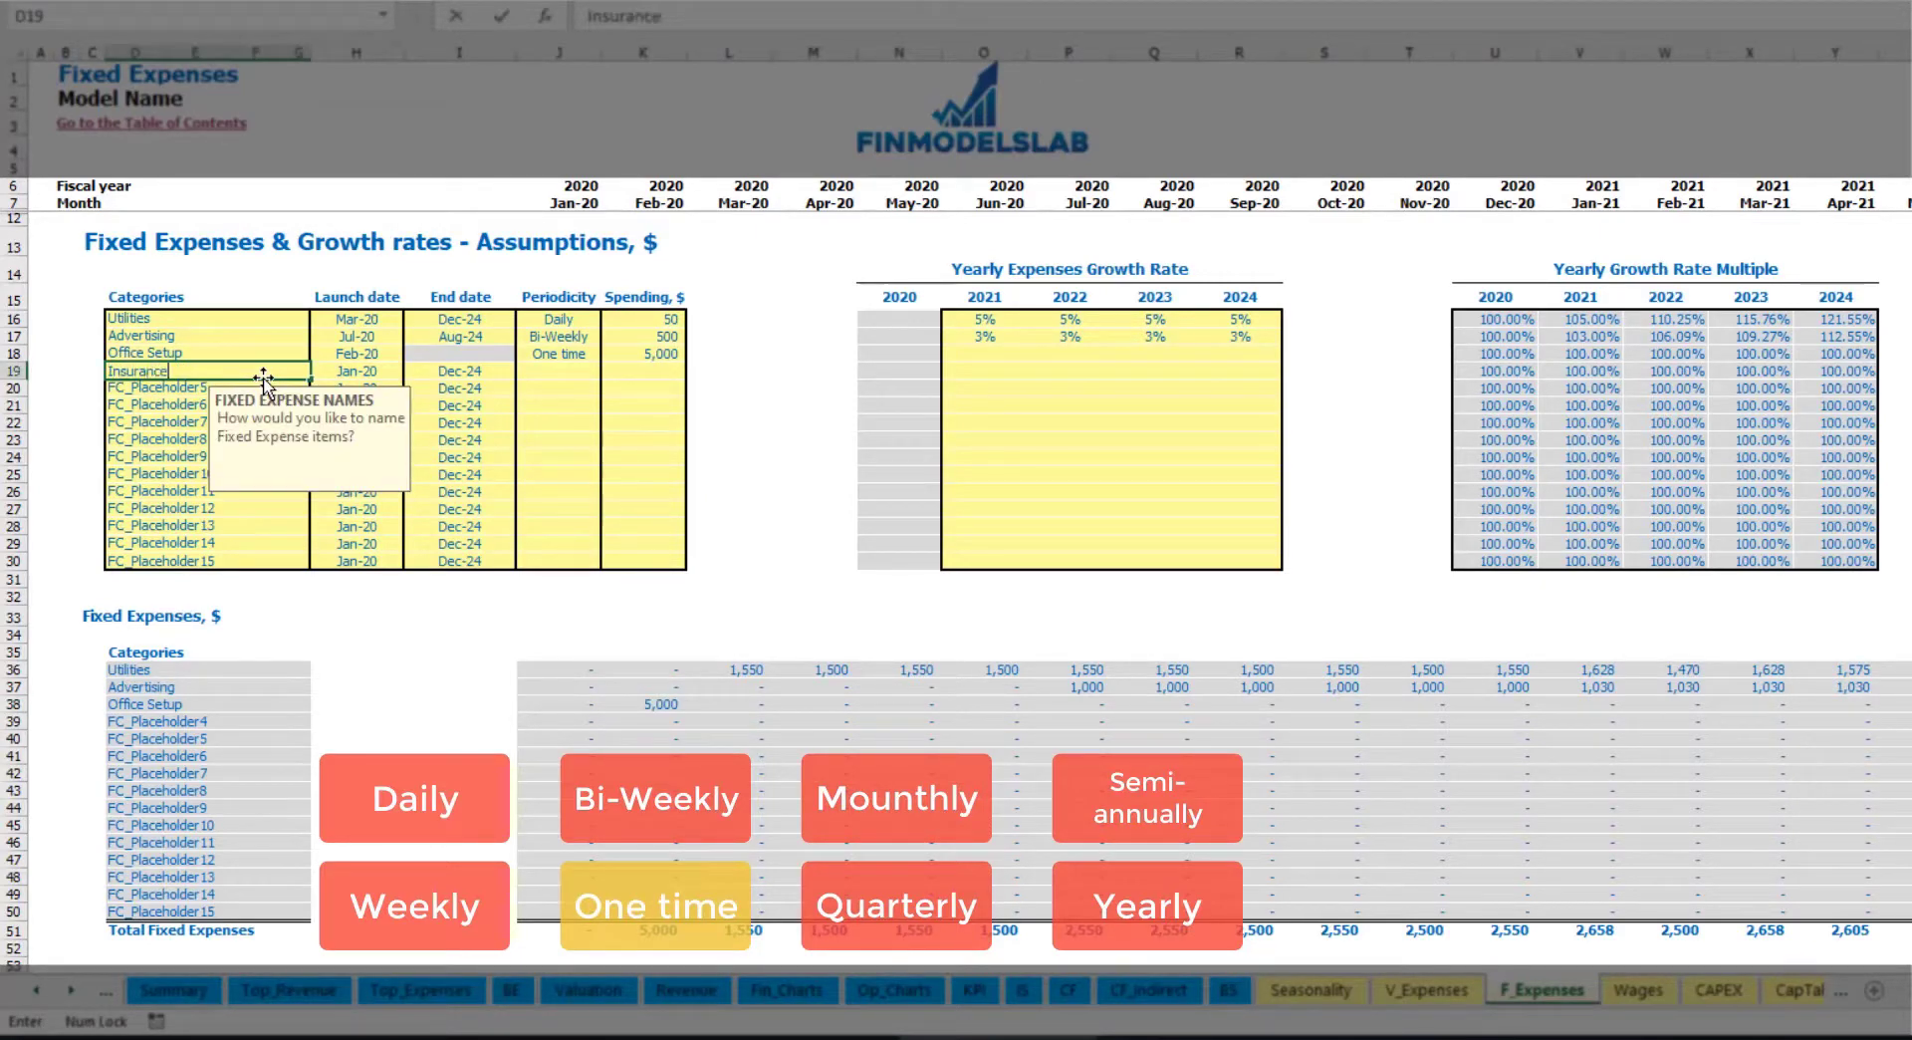
{"action": "key", "text": "Return"}
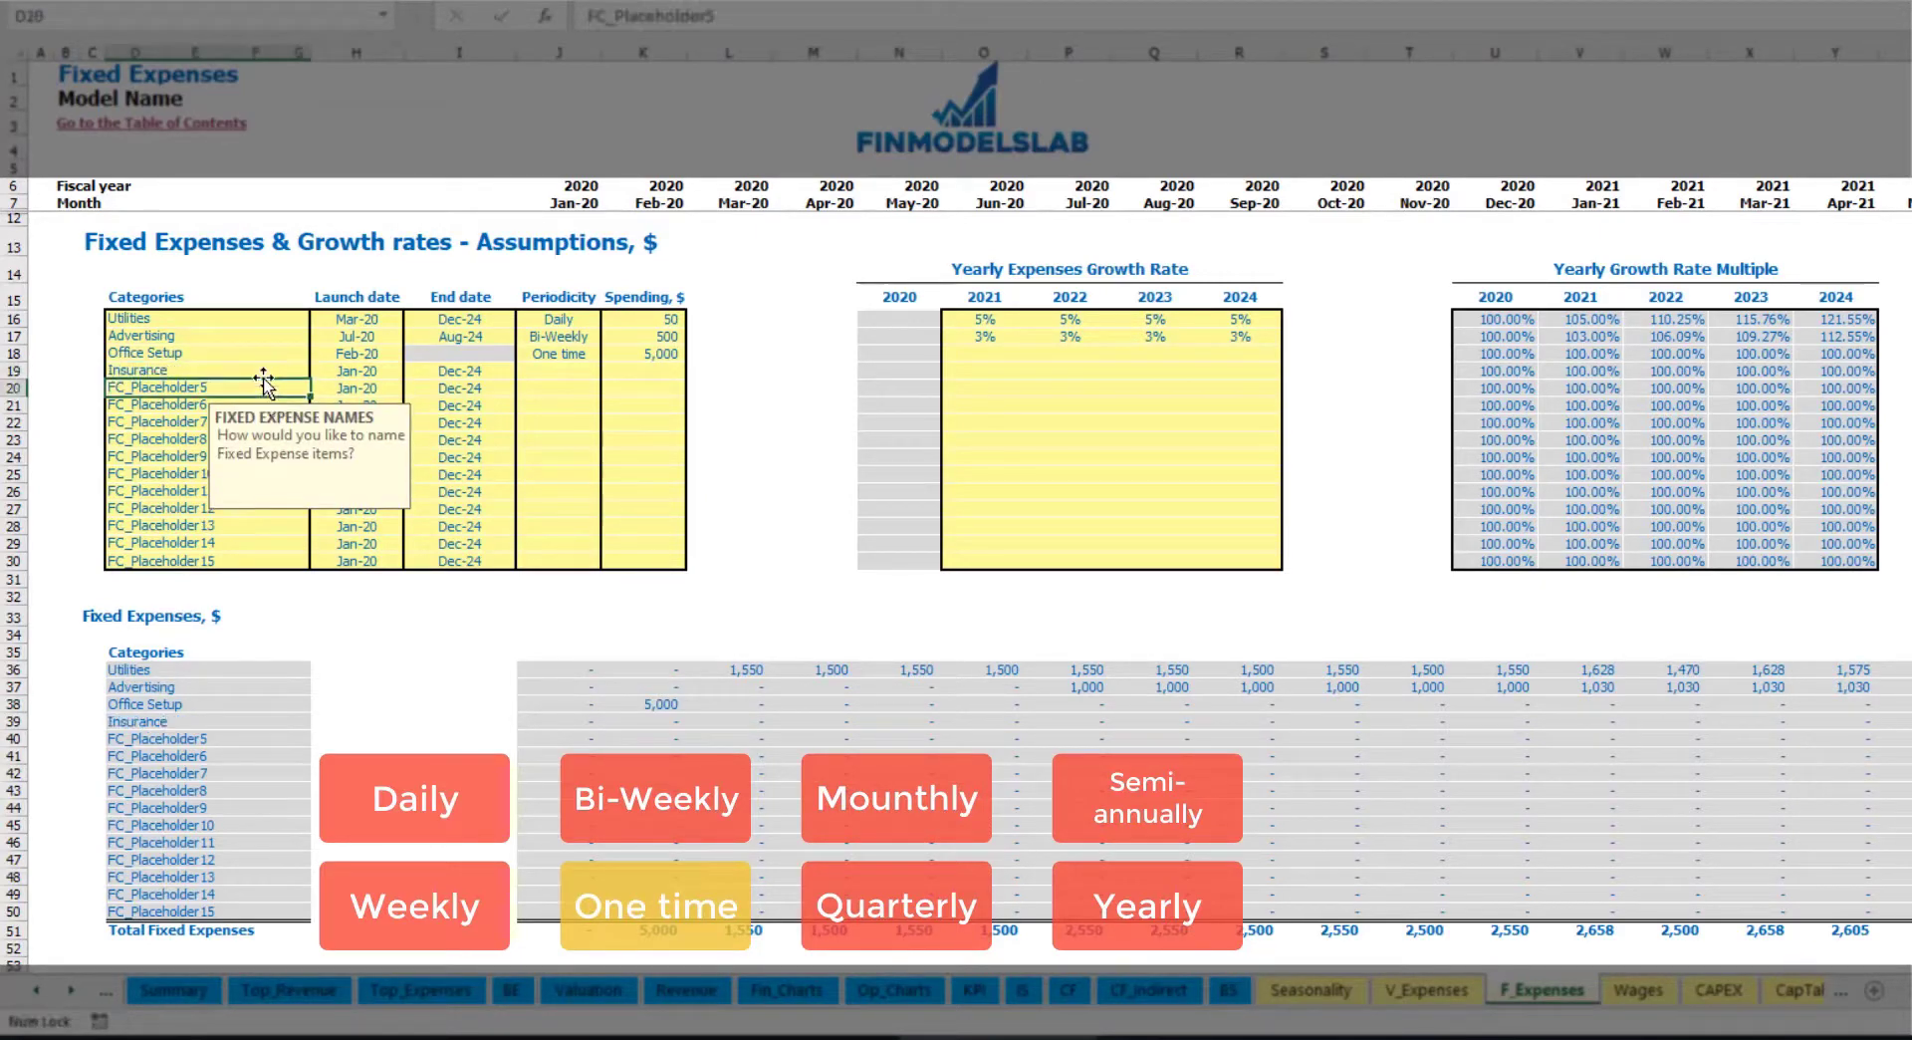
Set Insurance's periodicity to Monthly and its spending to 1,000, keeping the default launch and end dates.
{"action": "left_click", "coordinate": [368, 374]}
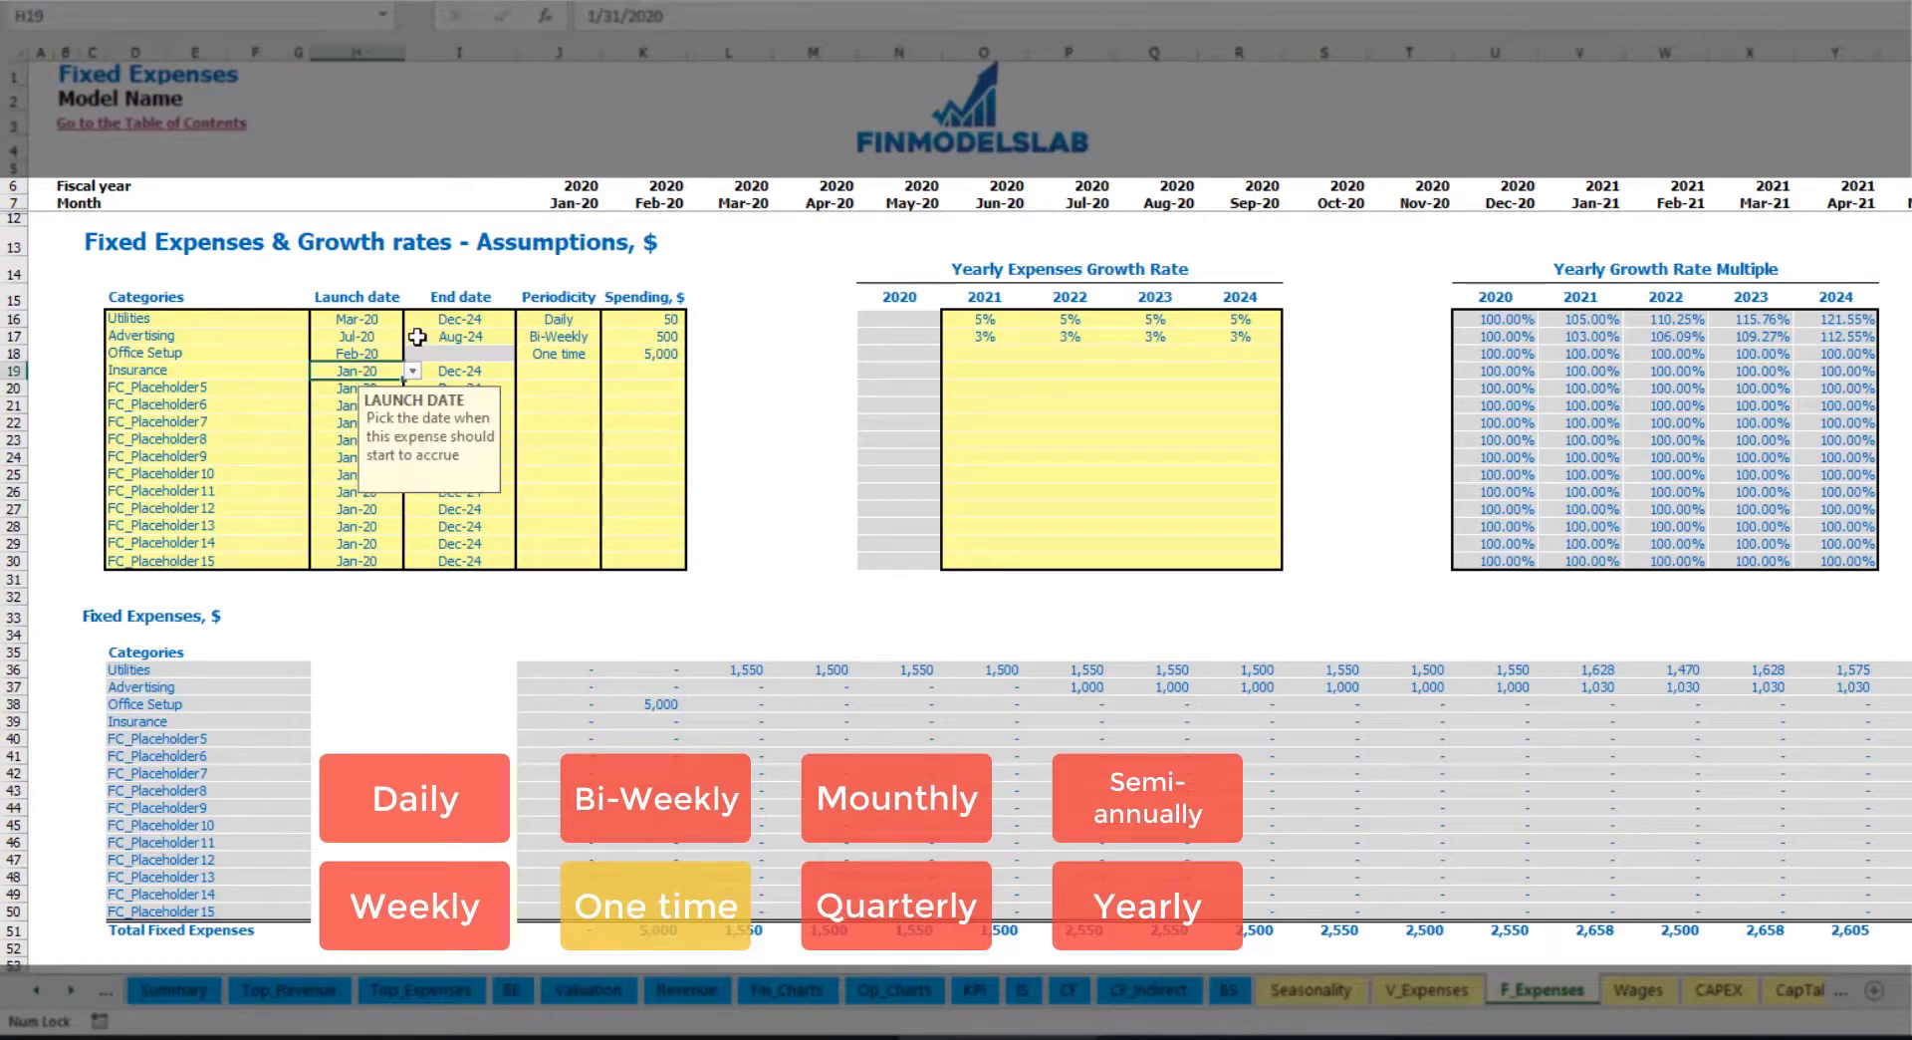
{"action": "left_click", "coordinate": [468, 377]}
{"action": "left_click", "coordinate": [577, 374]}
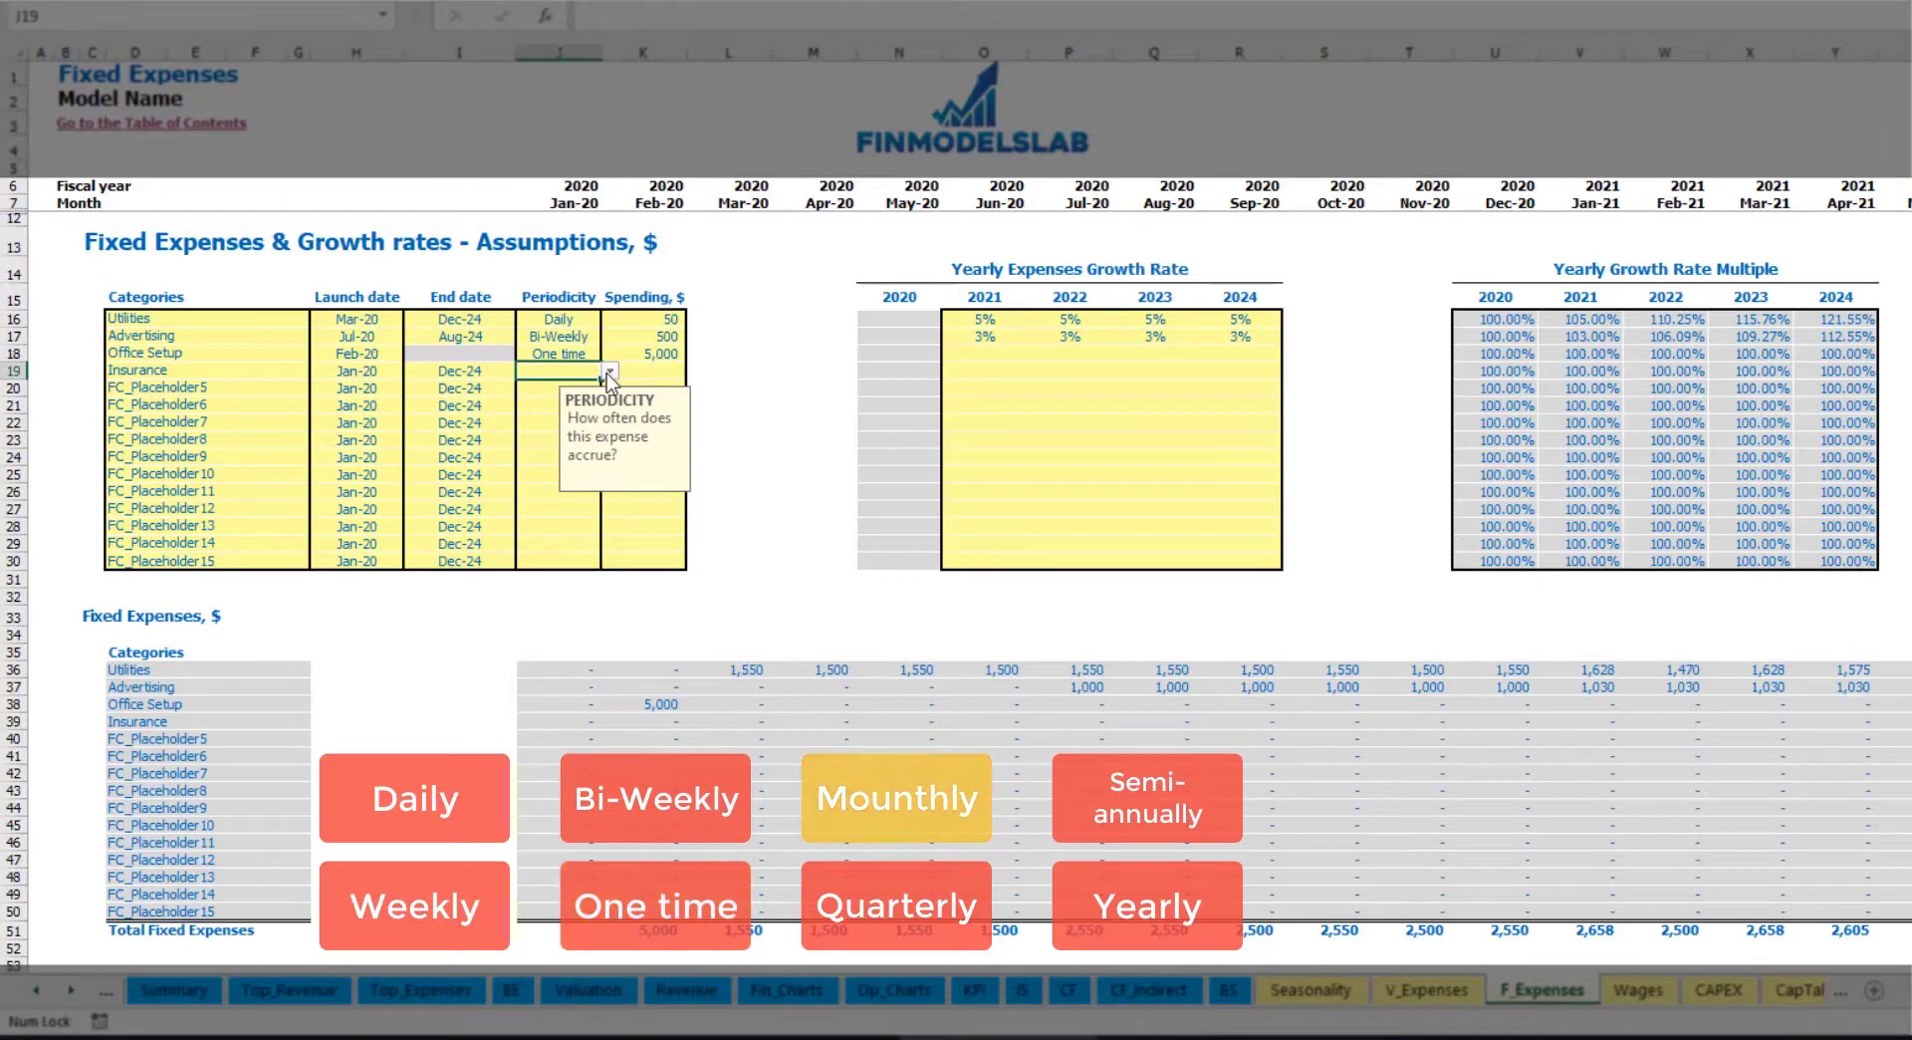
{"action": "left_click", "coordinate": [609, 372]}
{"action": "left_click", "coordinate": [563, 439]}
{"action": "left_click", "coordinate": [656, 370]}
{"action": "type", "text": "1"}
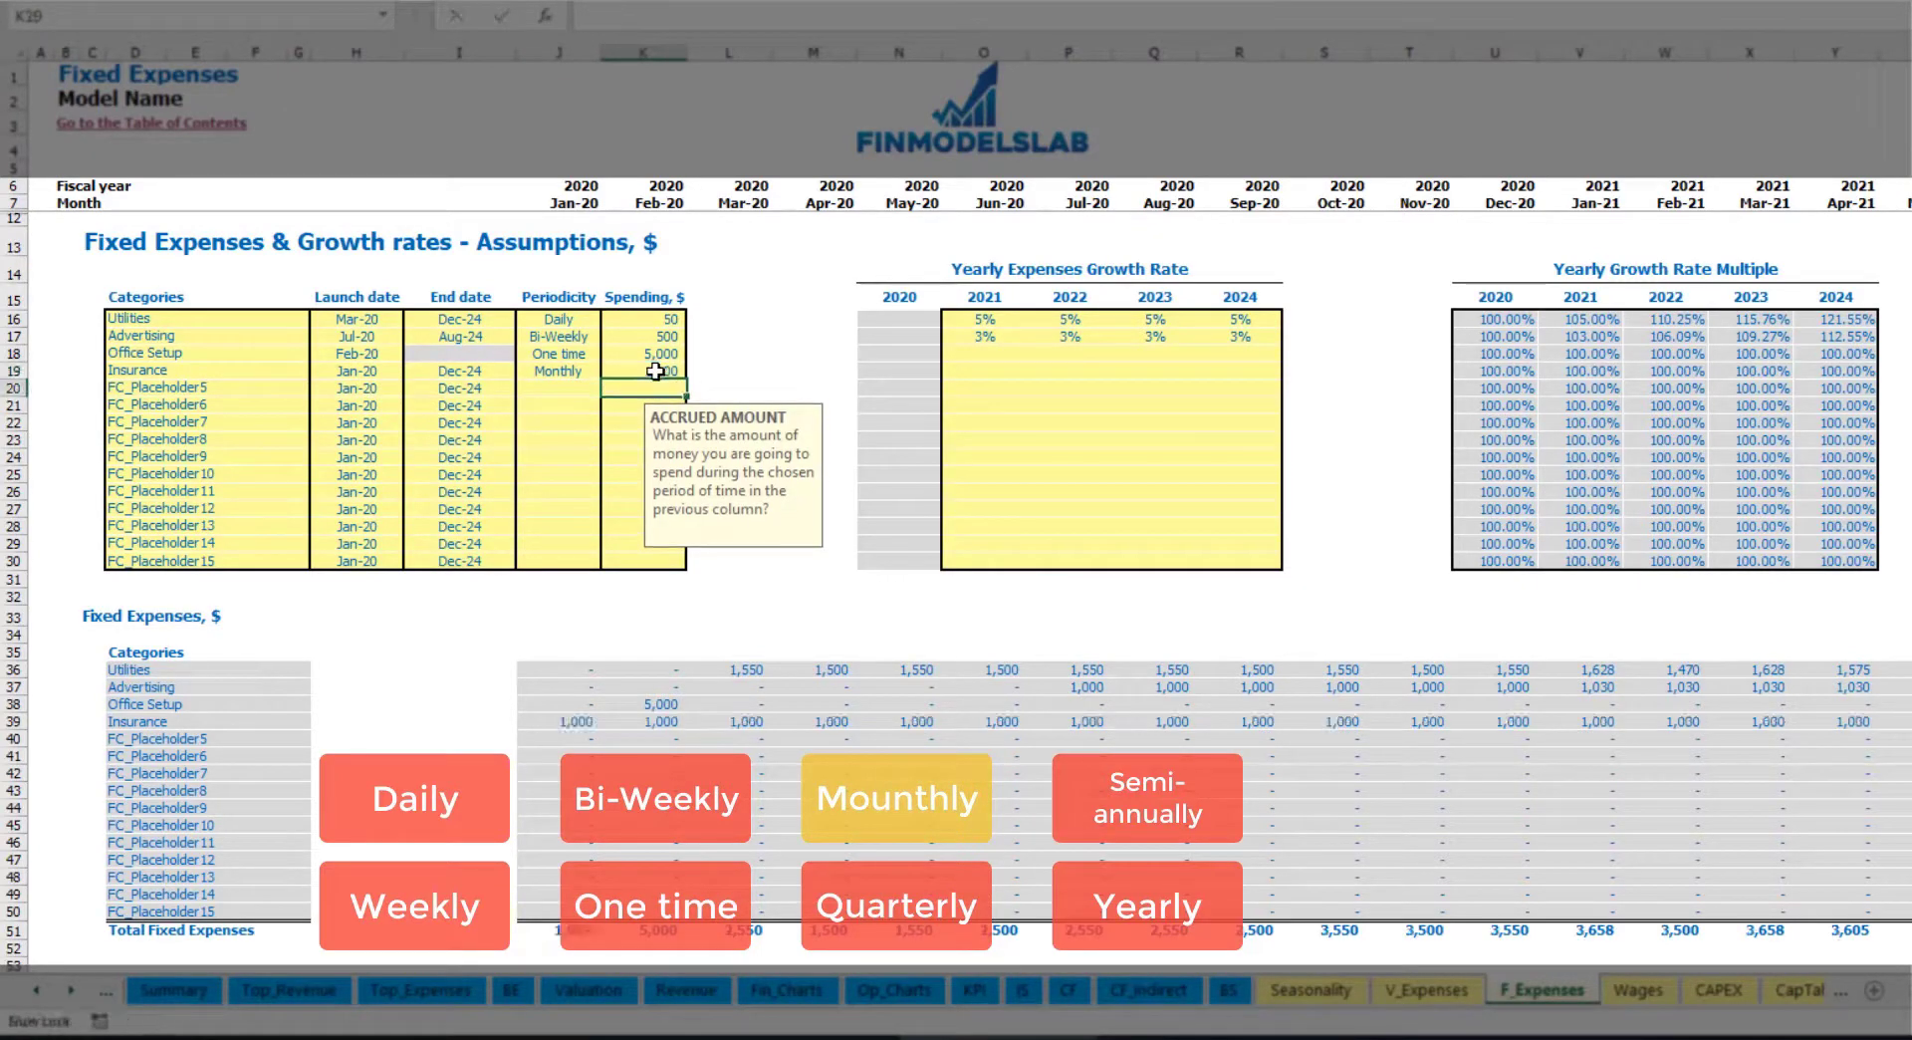
Enter yearly expenses growth rates for Insurance of 5% in 2021, 3% in 2022, 2% in 2023 and 1% in 2024.
{"action": "left_click", "coordinate": [985, 374]}
{"action": "type", "text": "5"}
{"action": "key", "text": "ctrl+Return"}
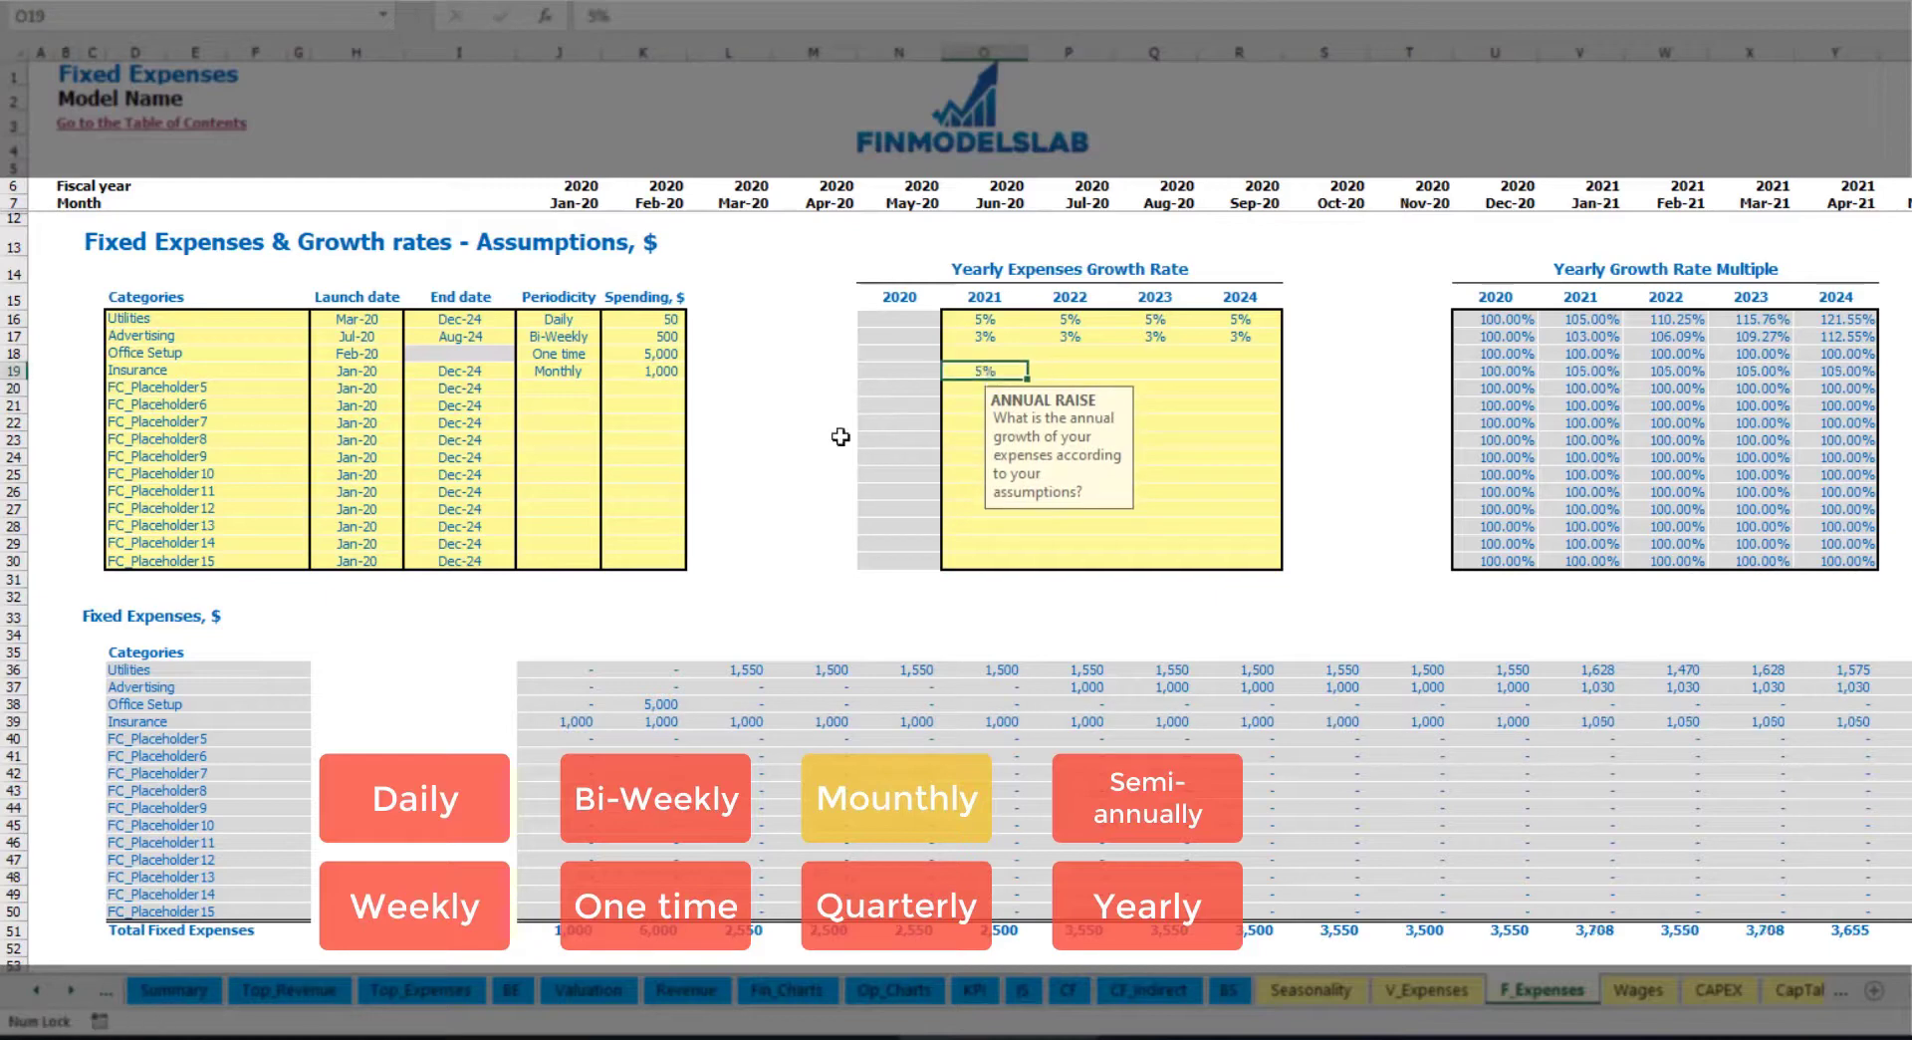
{"action": "key", "text": "Tab"}
{"action": "type", "text": "3"}
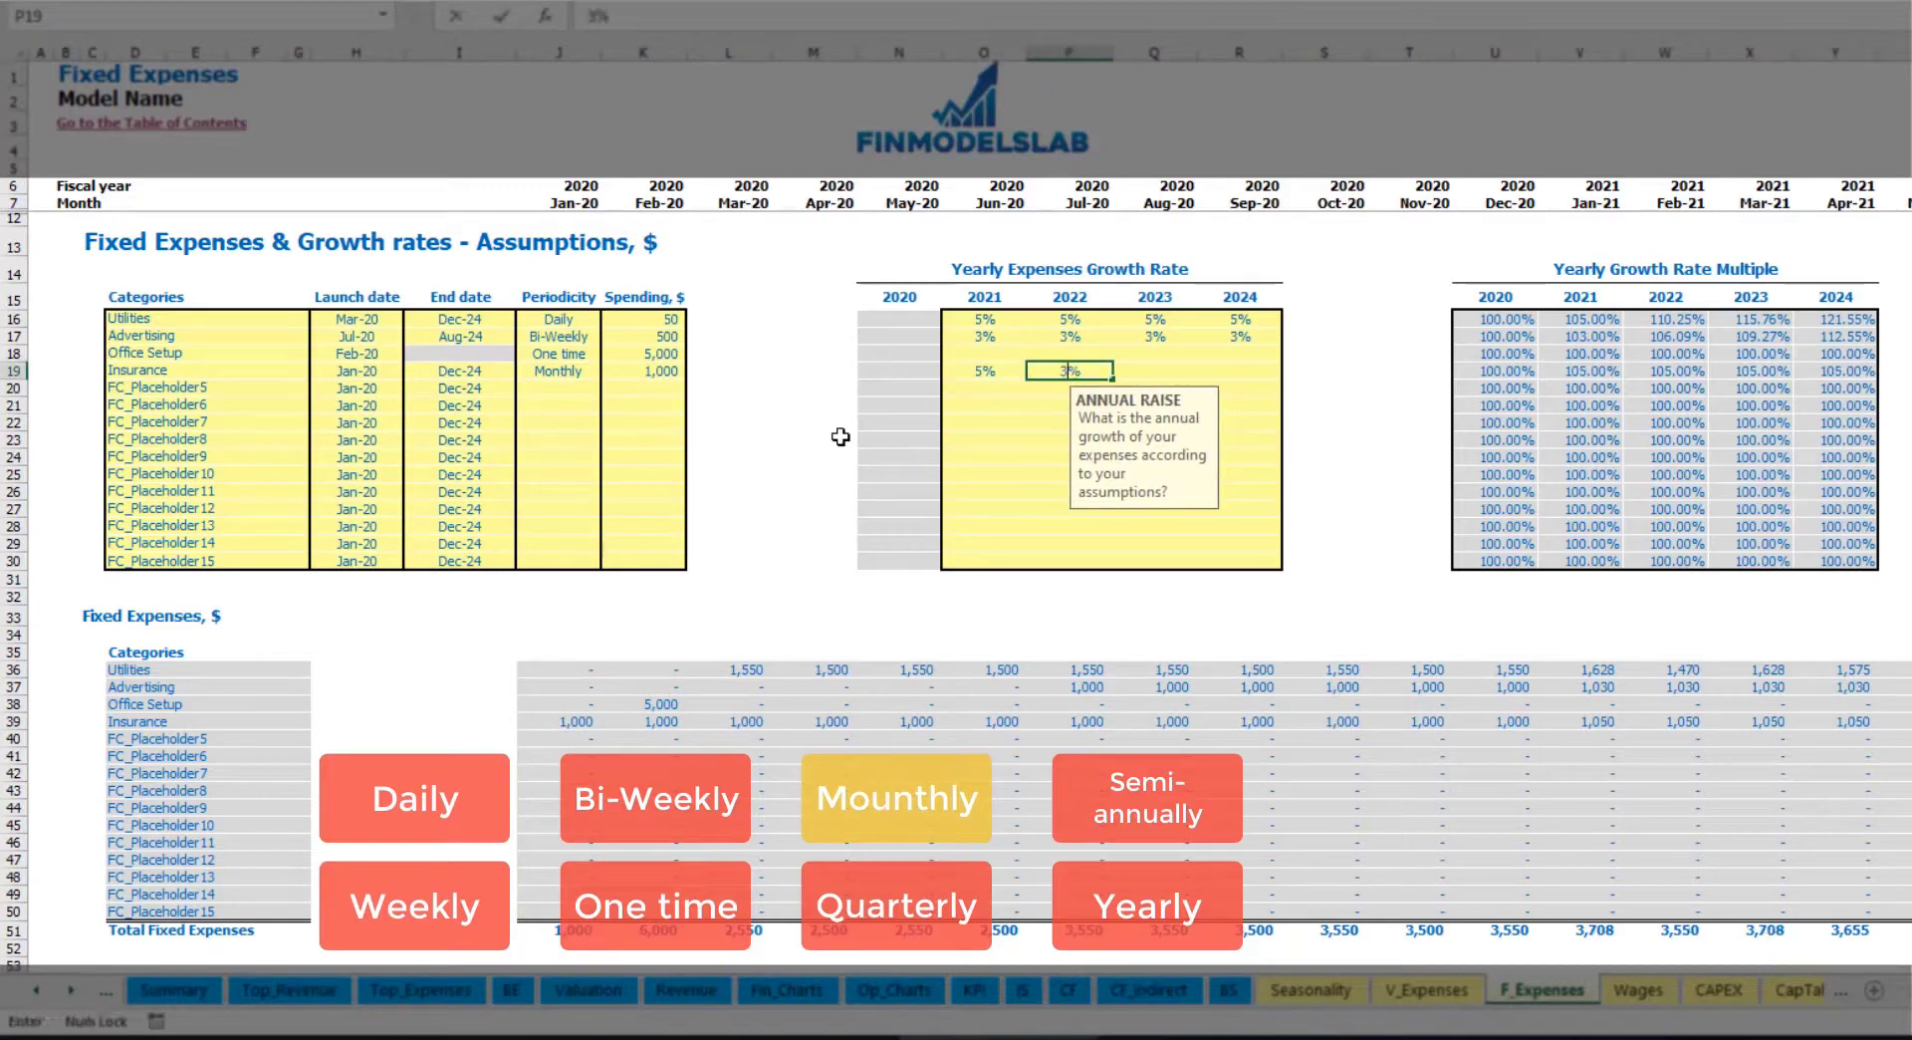
{"action": "key", "text": "Tab"}
{"action": "type", "text": "2"}
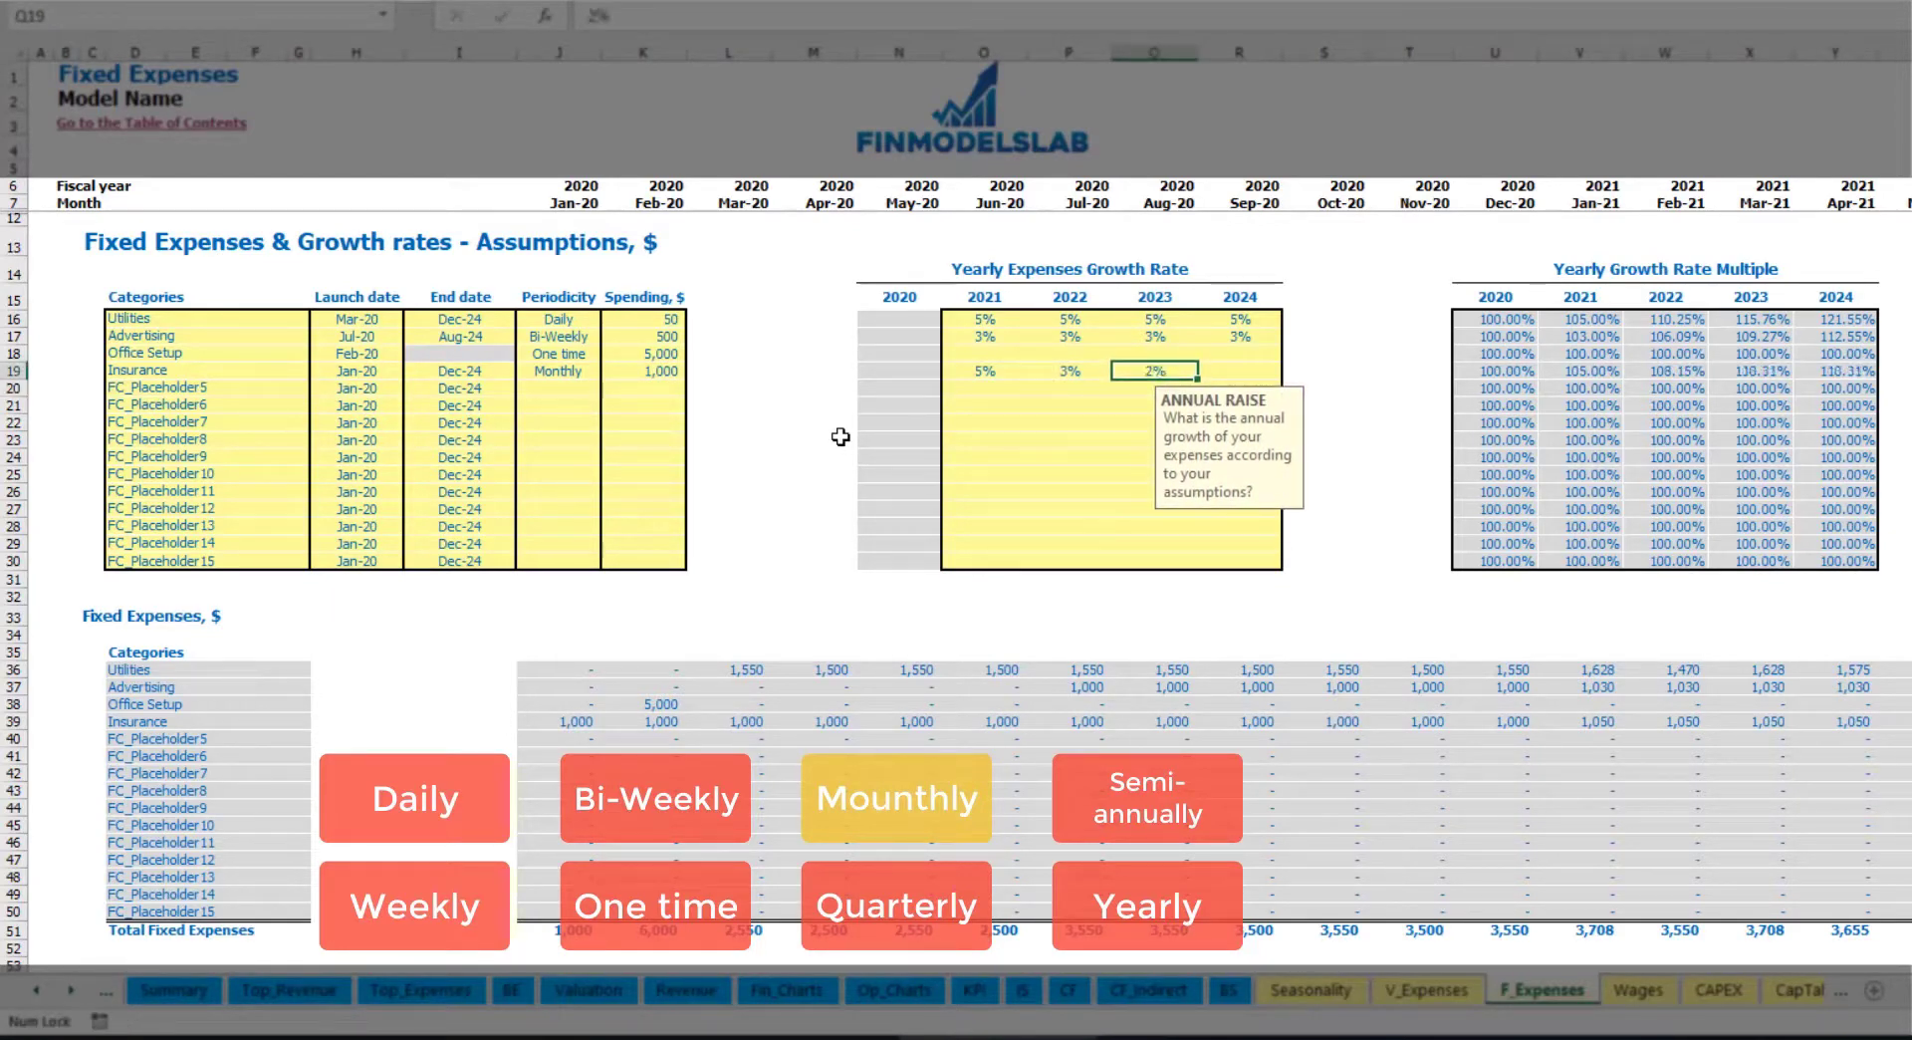
{"action": "key", "text": "Tab"}
{"action": "type", "text": "1"}
{"action": "key", "text": "Return"}
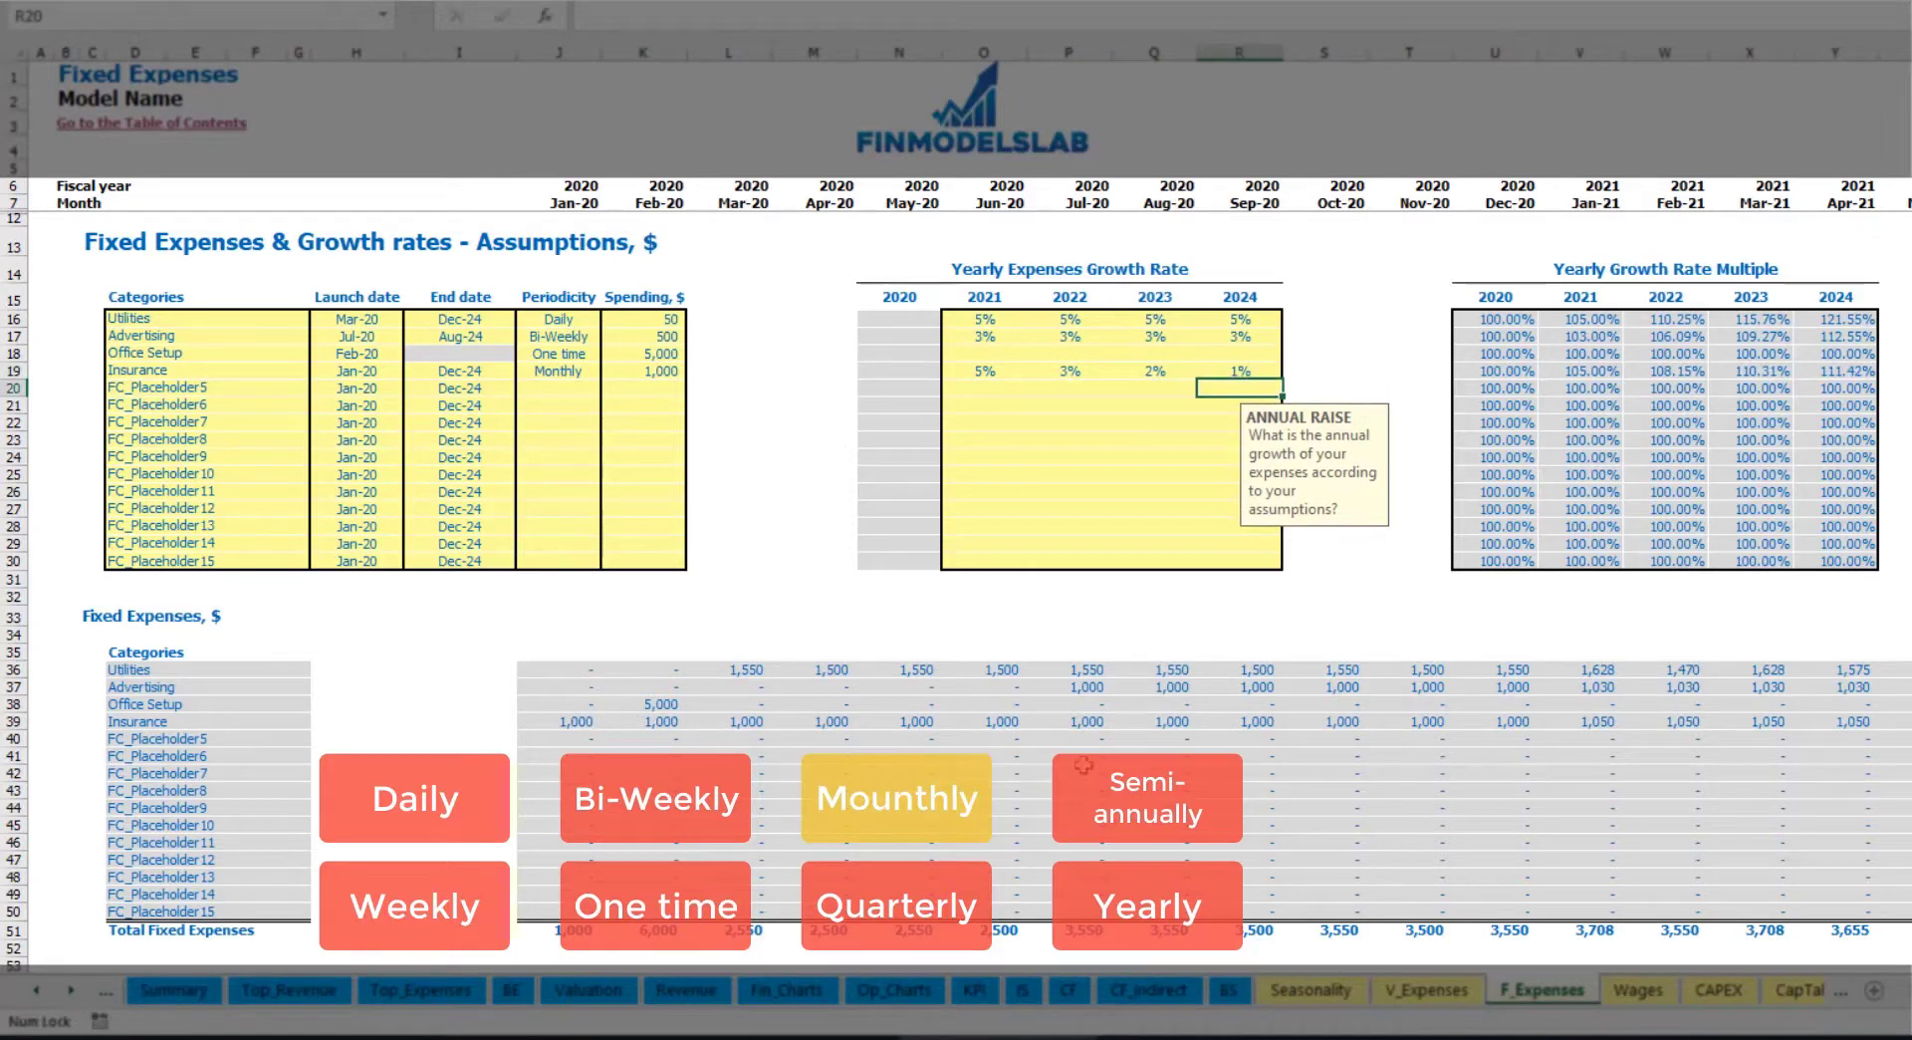
Examine Insurance's monthly amounts from Jan-20 through 2020 and on into the following years.
{"action": "left_click_drag", "start_coordinate": [570, 719], "coordinate": [1555, 721]}
{"action": "left_click", "coordinate": [1553, 722]}
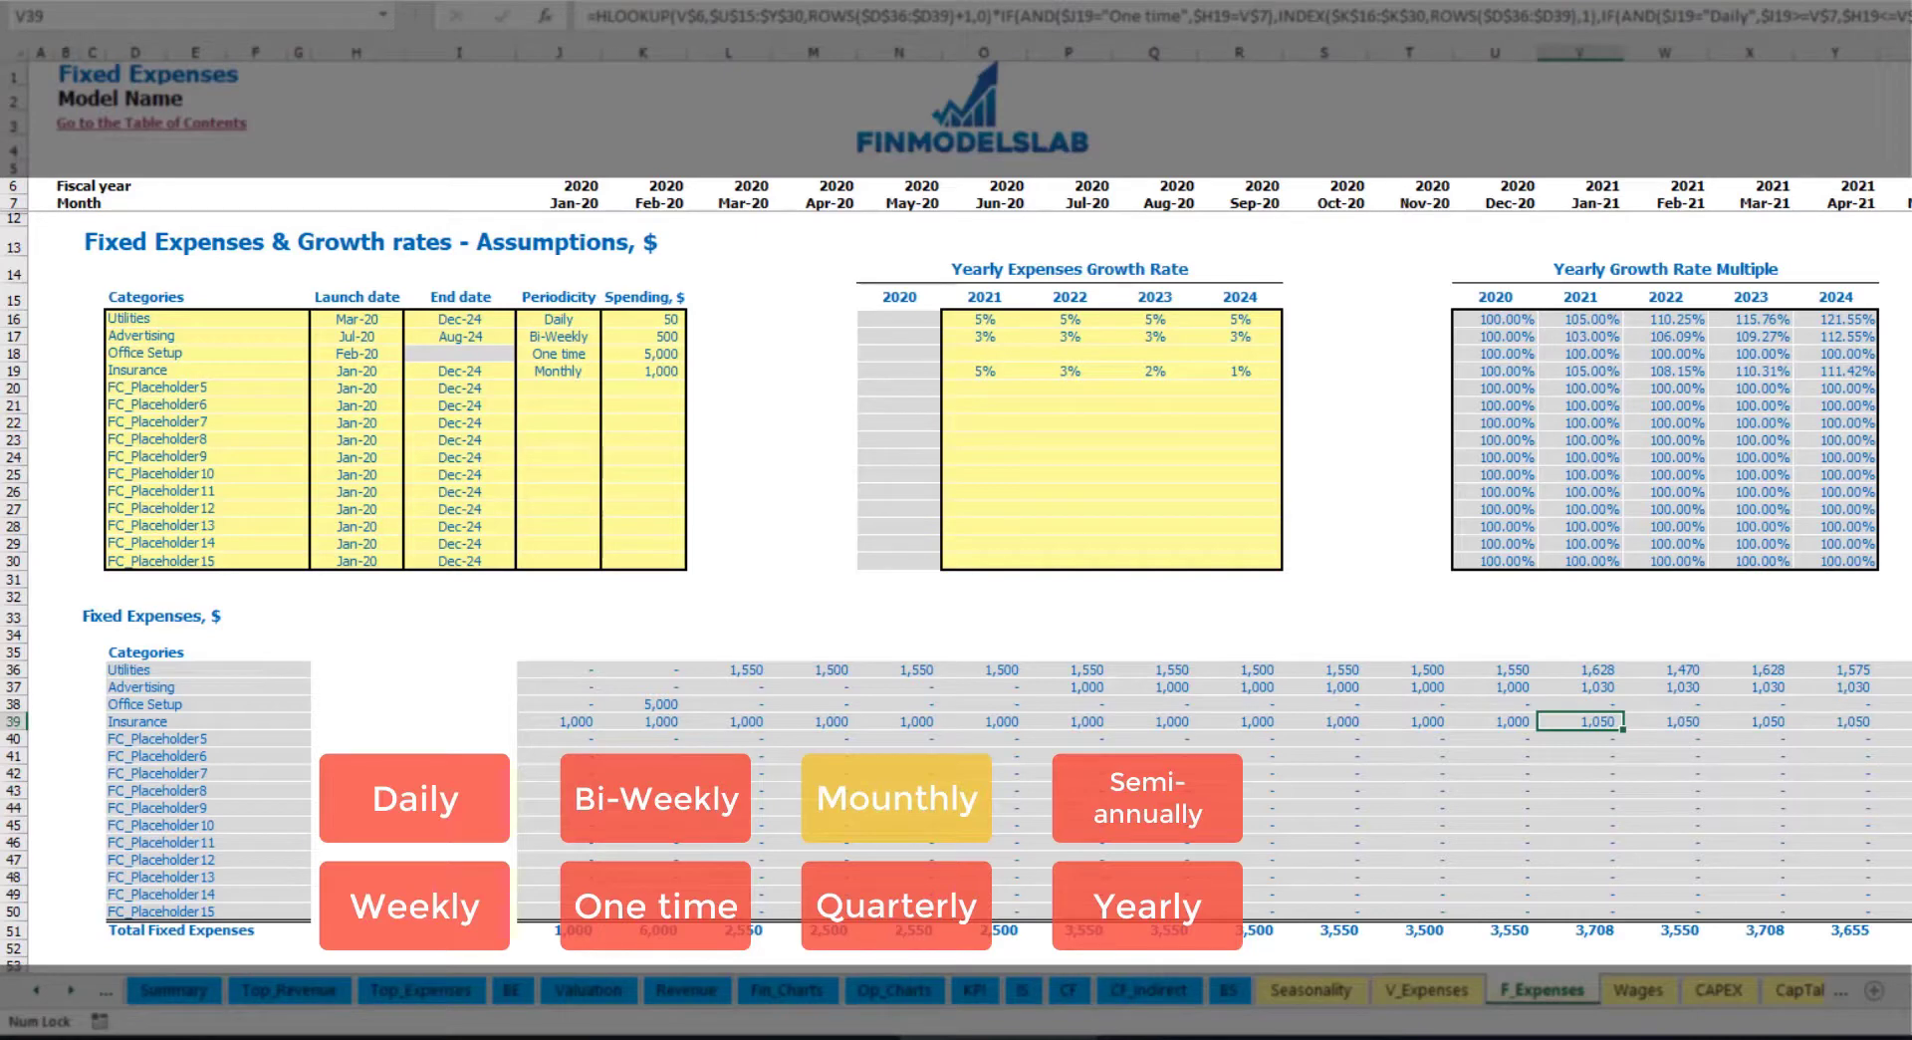
{"action": "scroll", "coordinate": [971, 488], "scroll_direction": "right", "scroll_amount": 6}
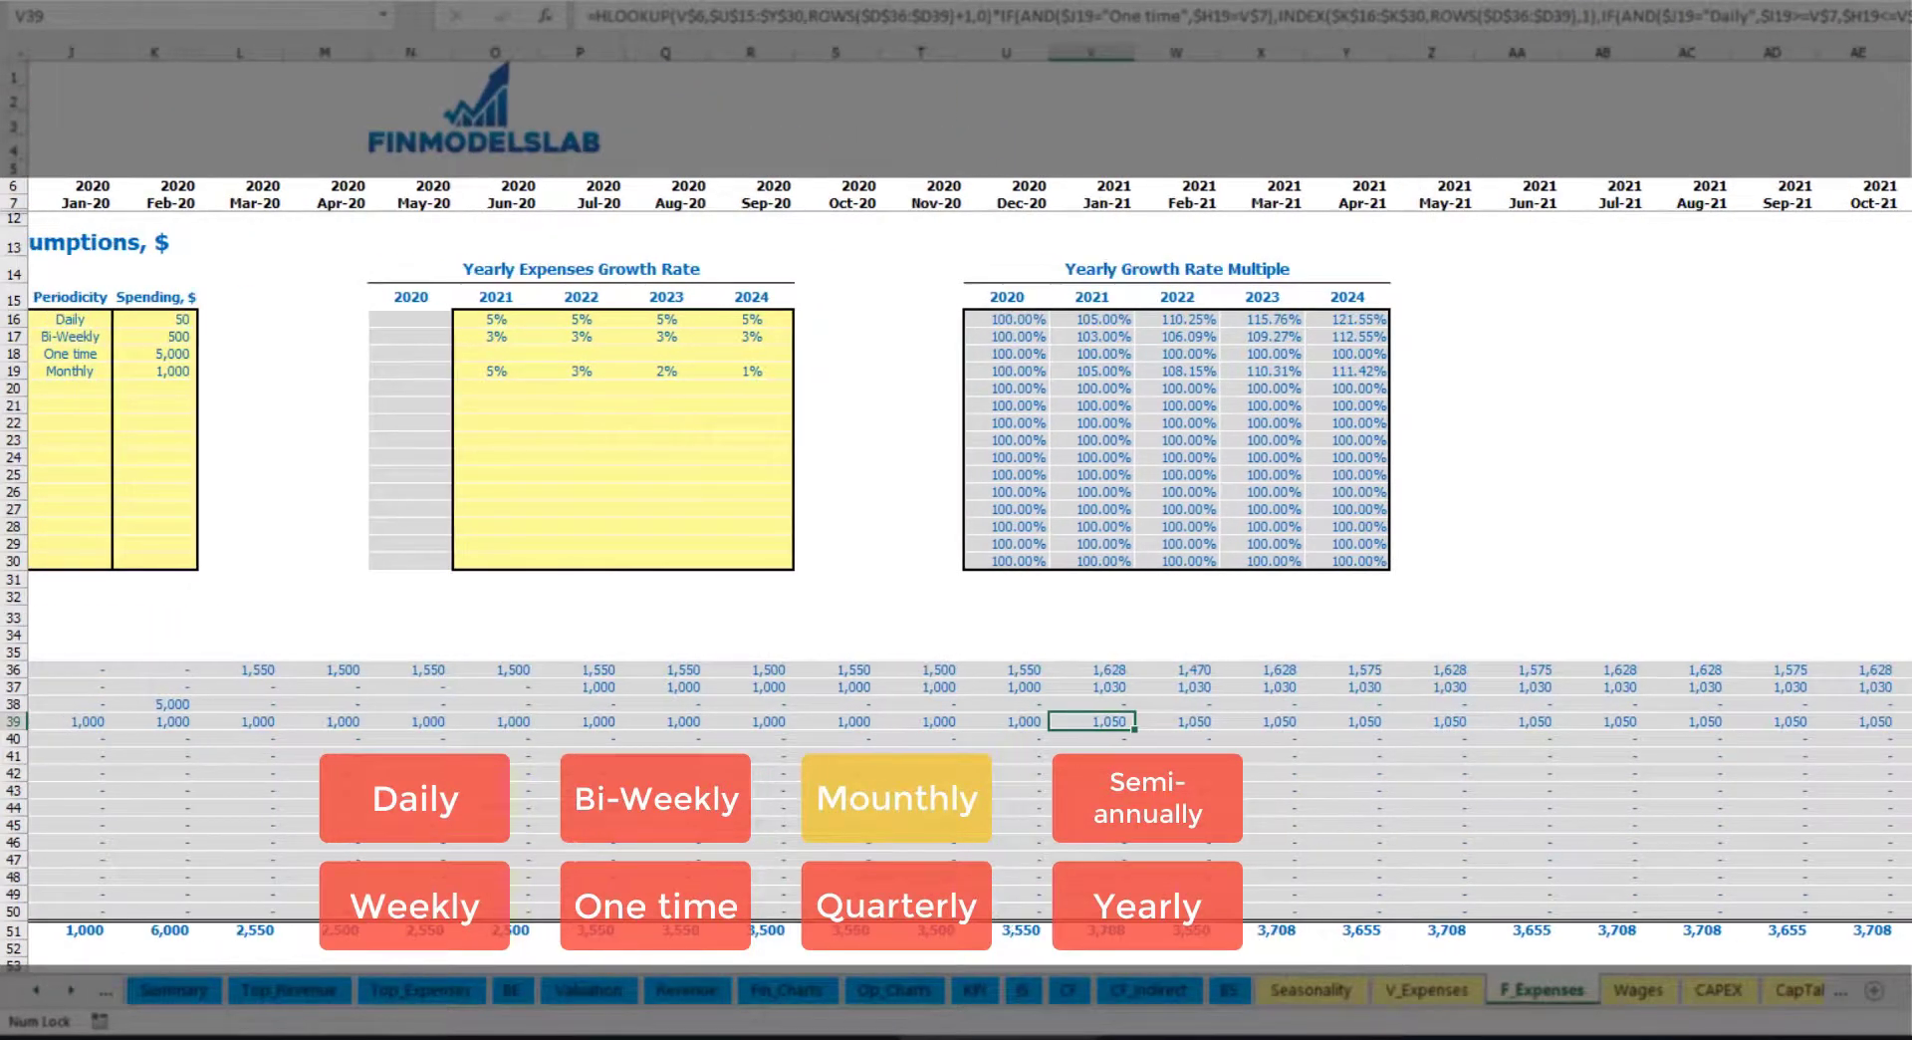
{"action": "left_click", "coordinate": [27, 52]}
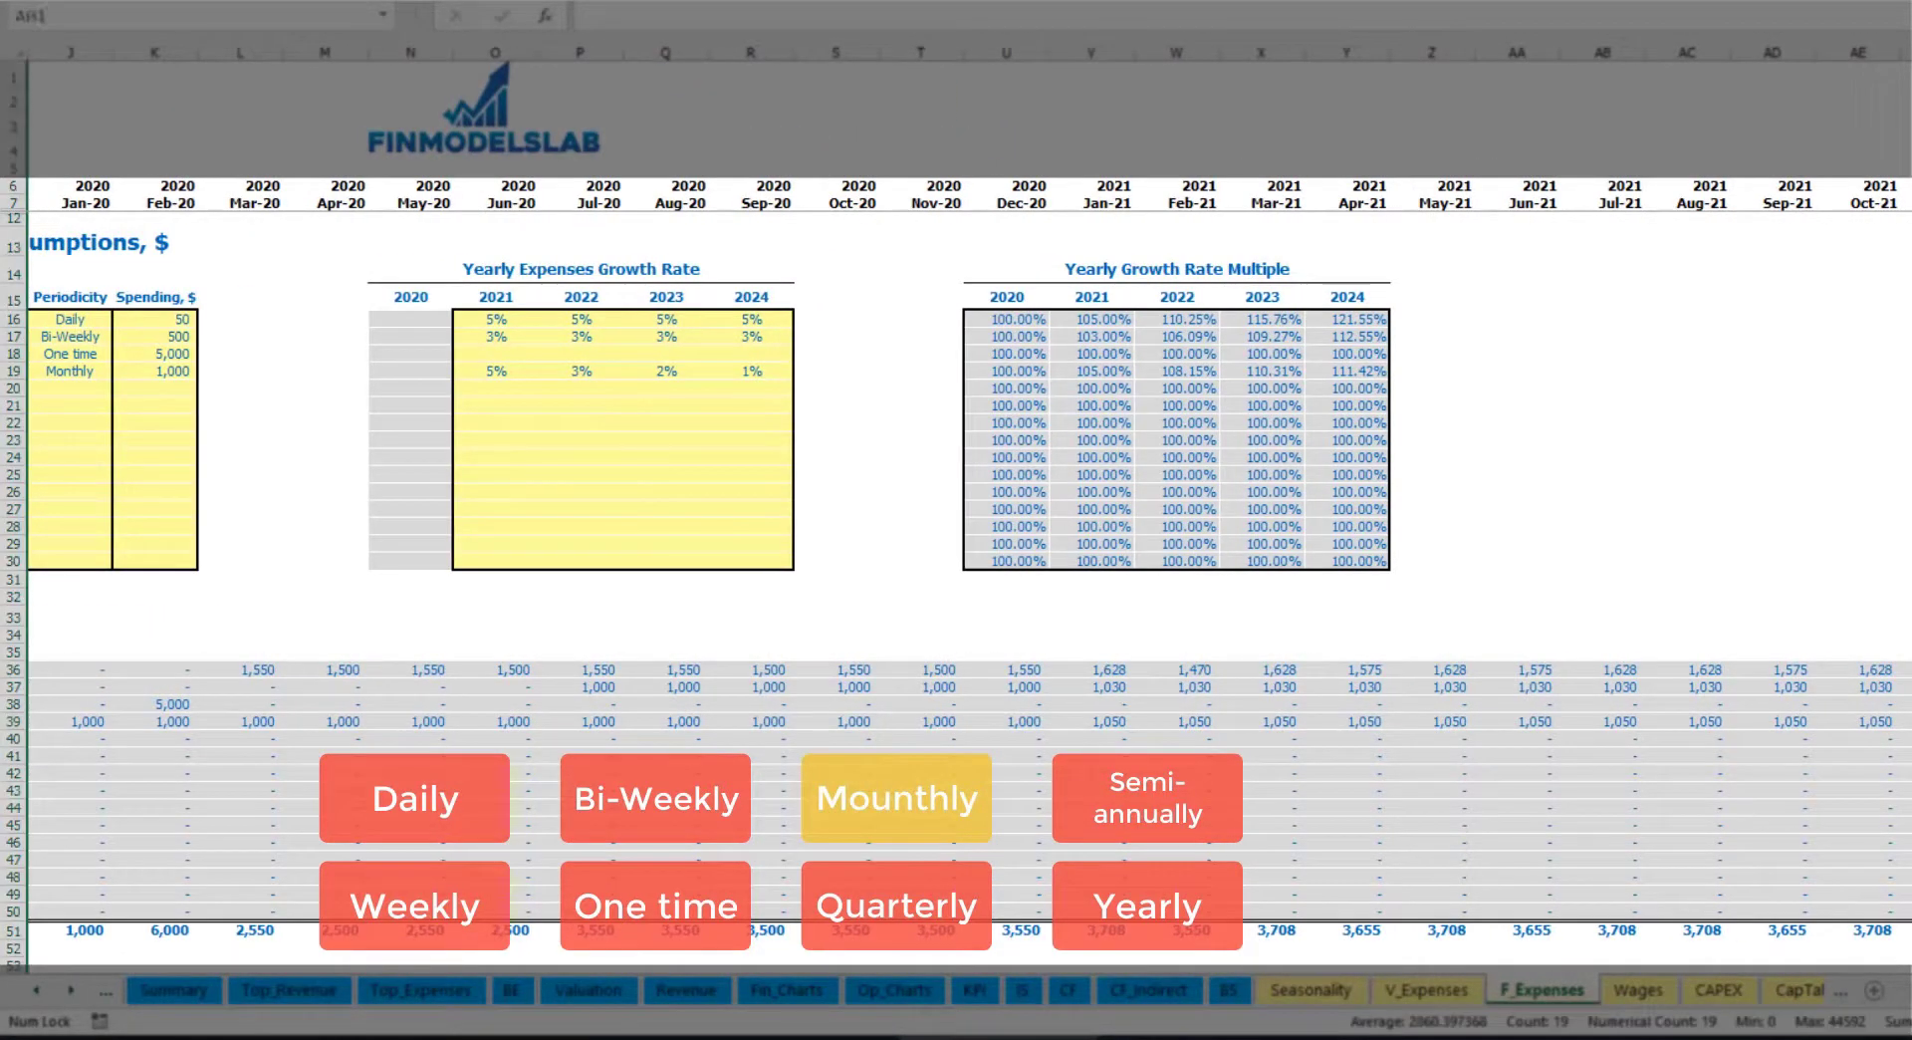
{"action": "left_click", "coordinate": [1910, 722]}
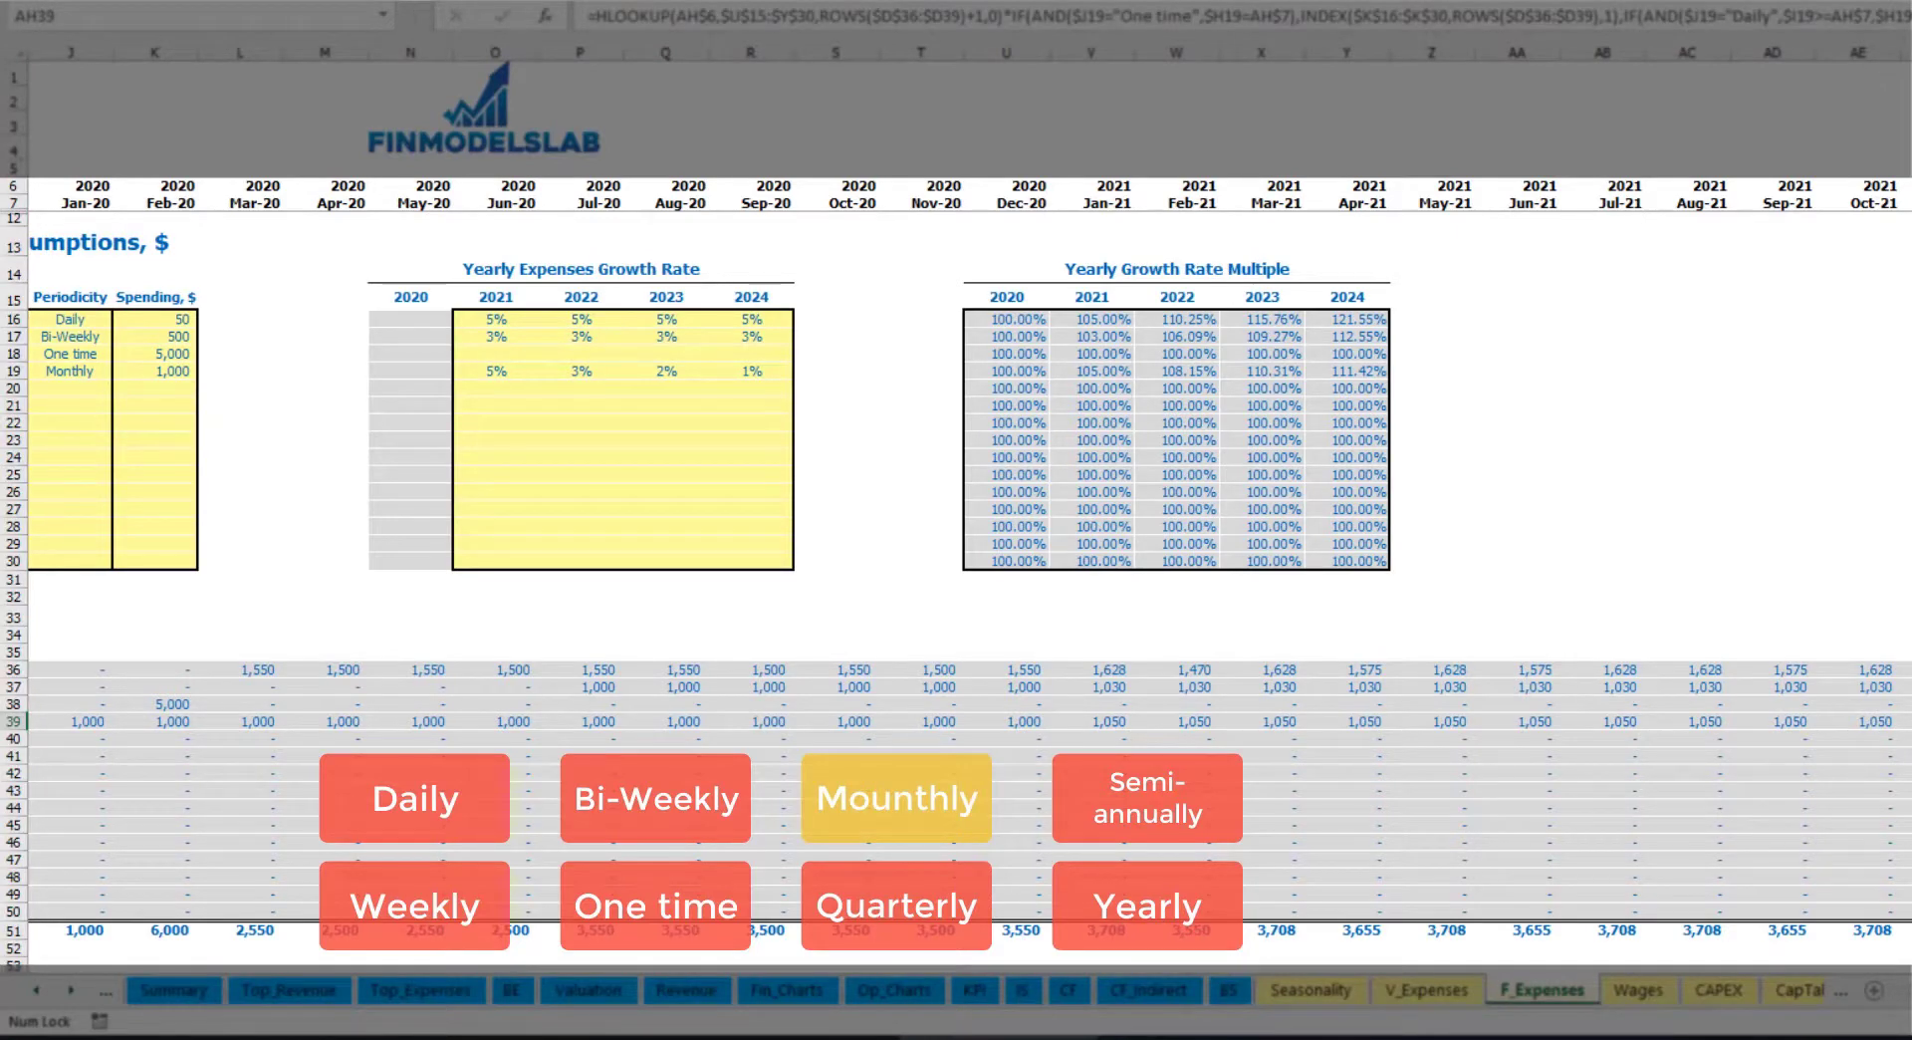
{"action": "scroll", "coordinate": [674, 472], "scroll_direction": "left", "scroll_amount": 3}
Set Insurance's periodicity to Quarterly and check in which 2020 months the expense accrues.
{"action": "left_click", "coordinate": [568, 371]}
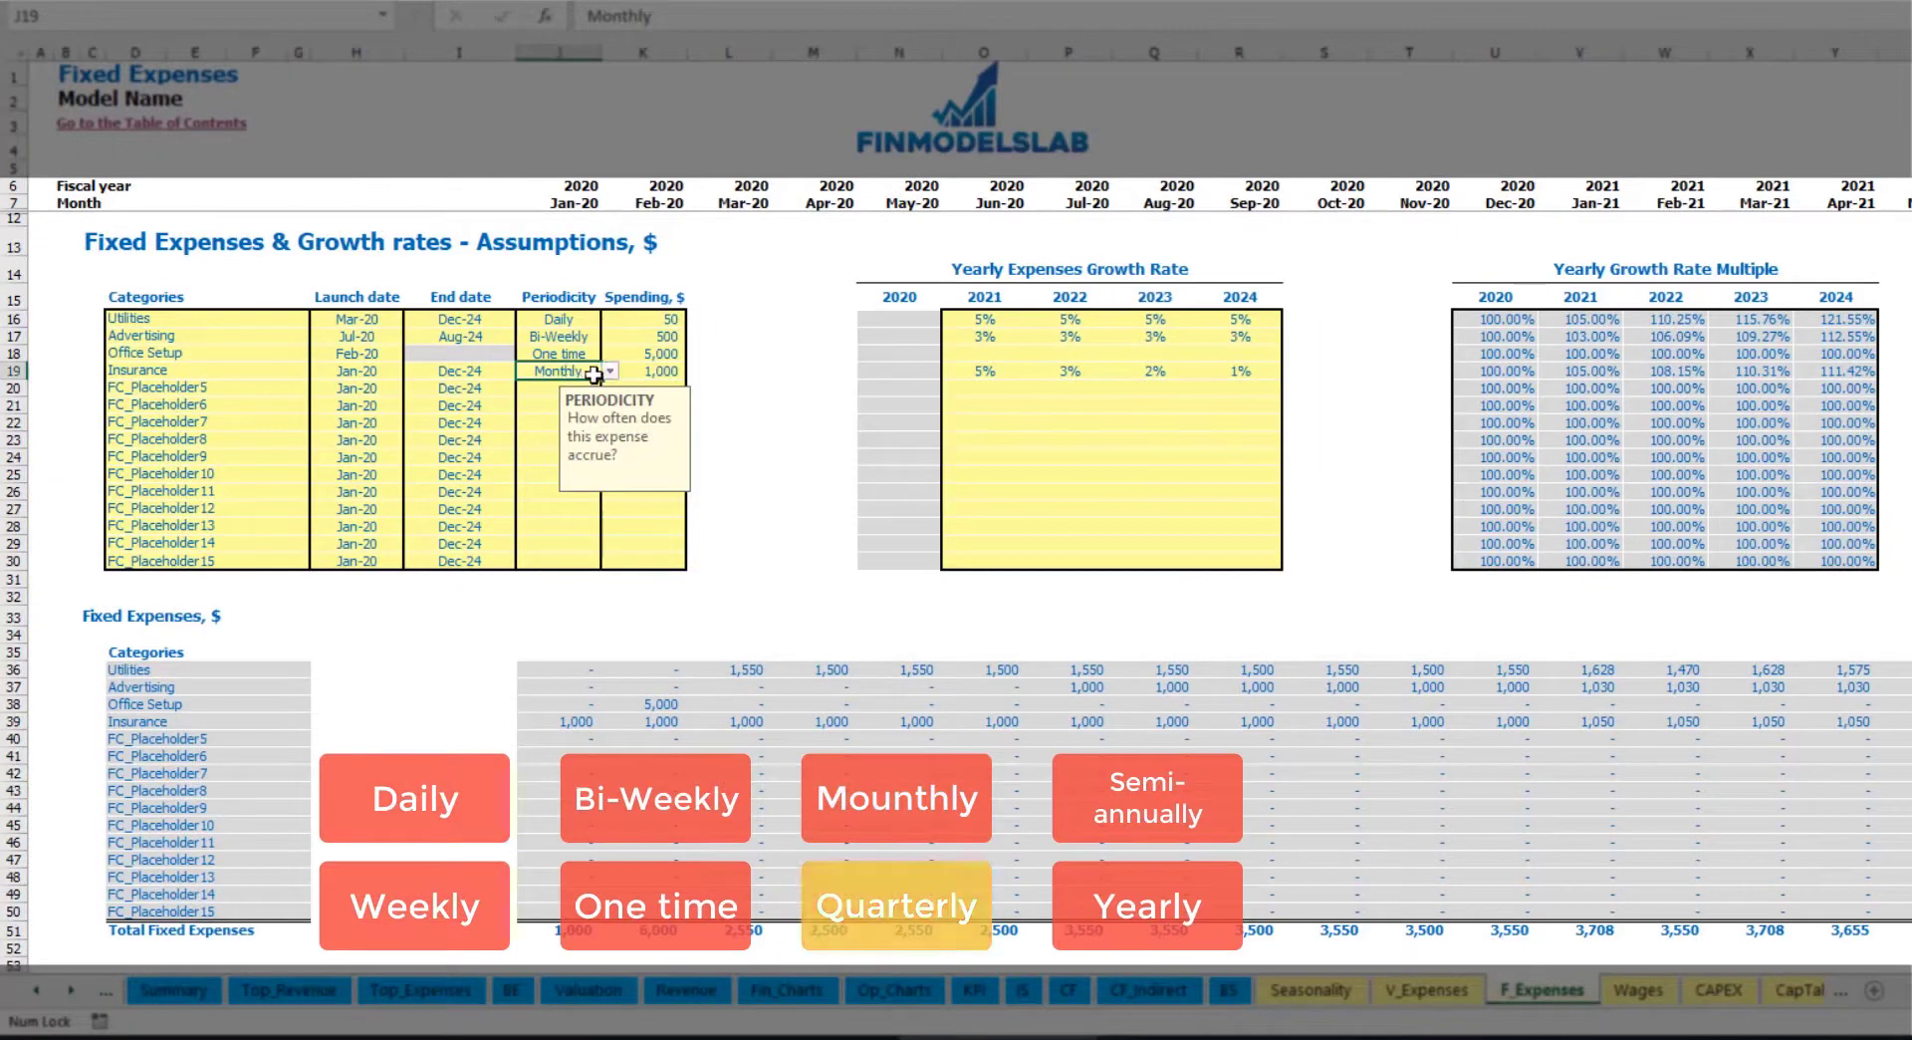
{"action": "left_click", "coordinate": [610, 371]}
{"action": "left_click", "coordinate": [543, 468]}
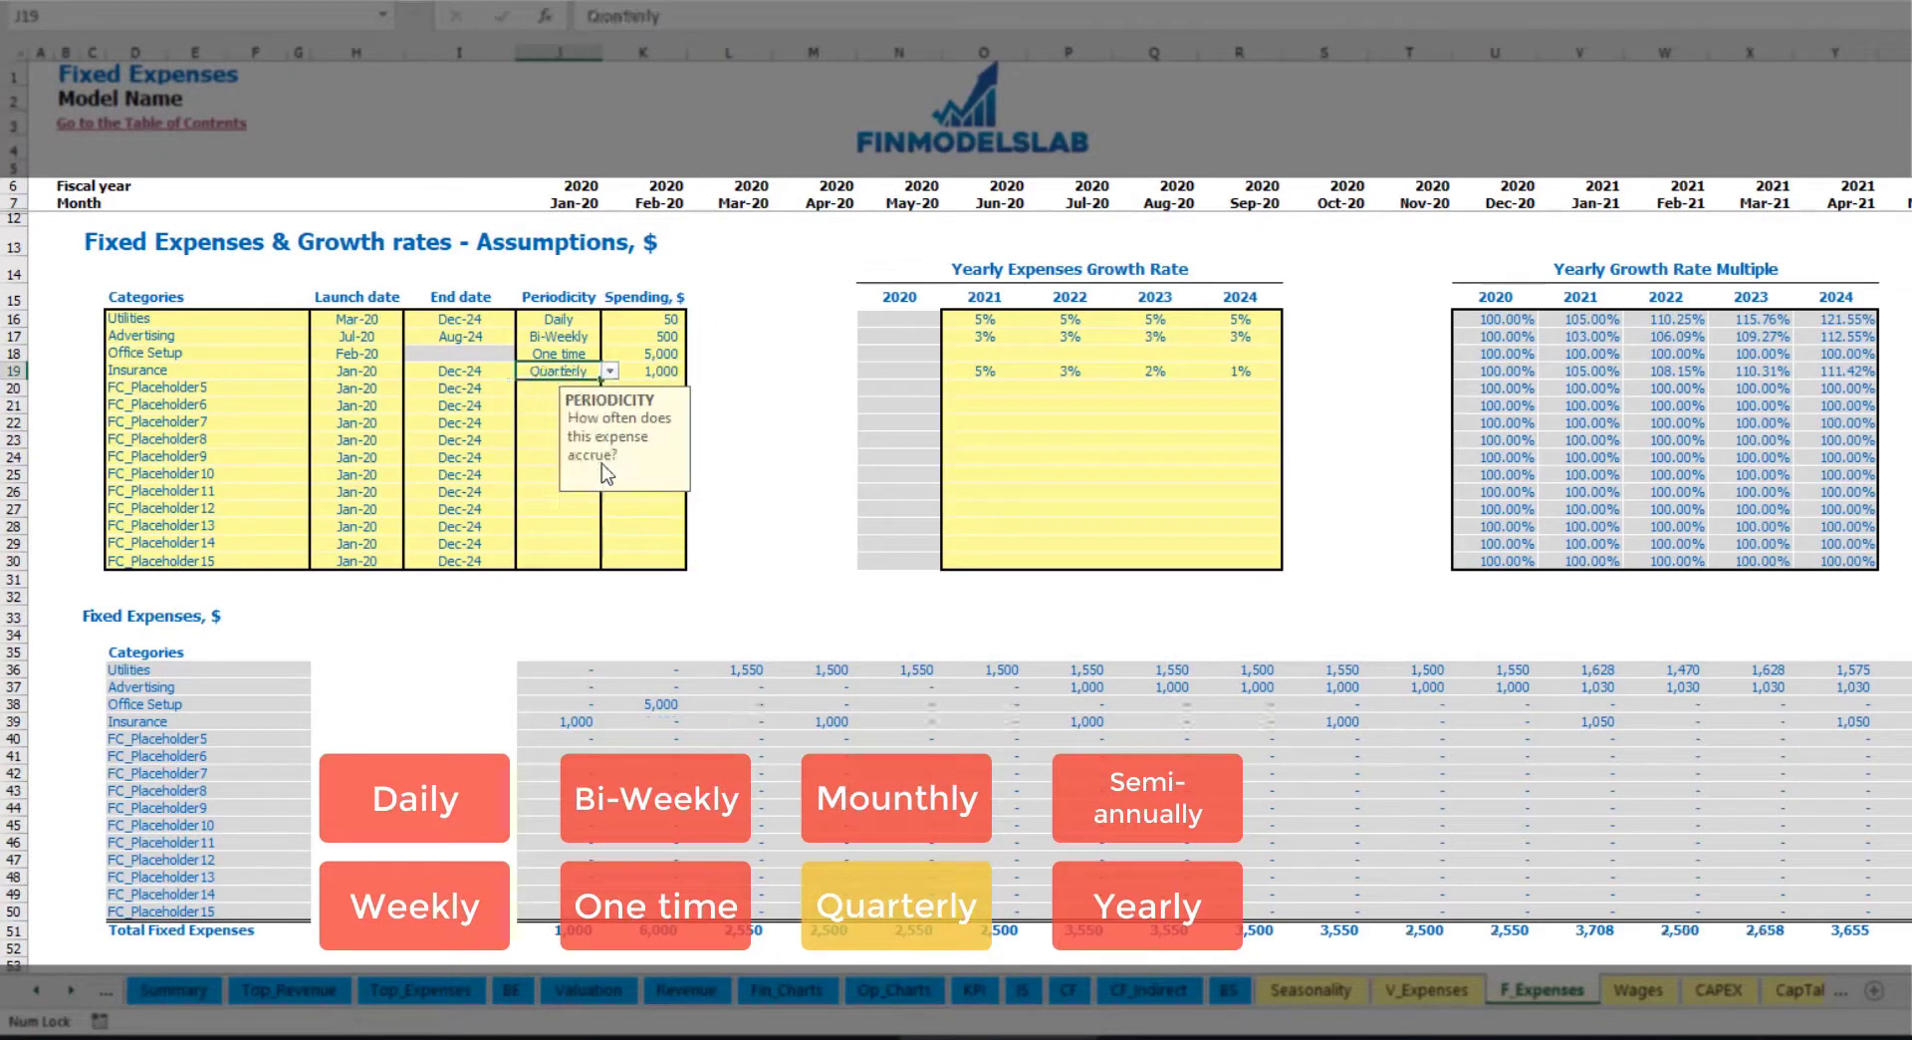
{"action": "left_click", "coordinate": [554, 721]}
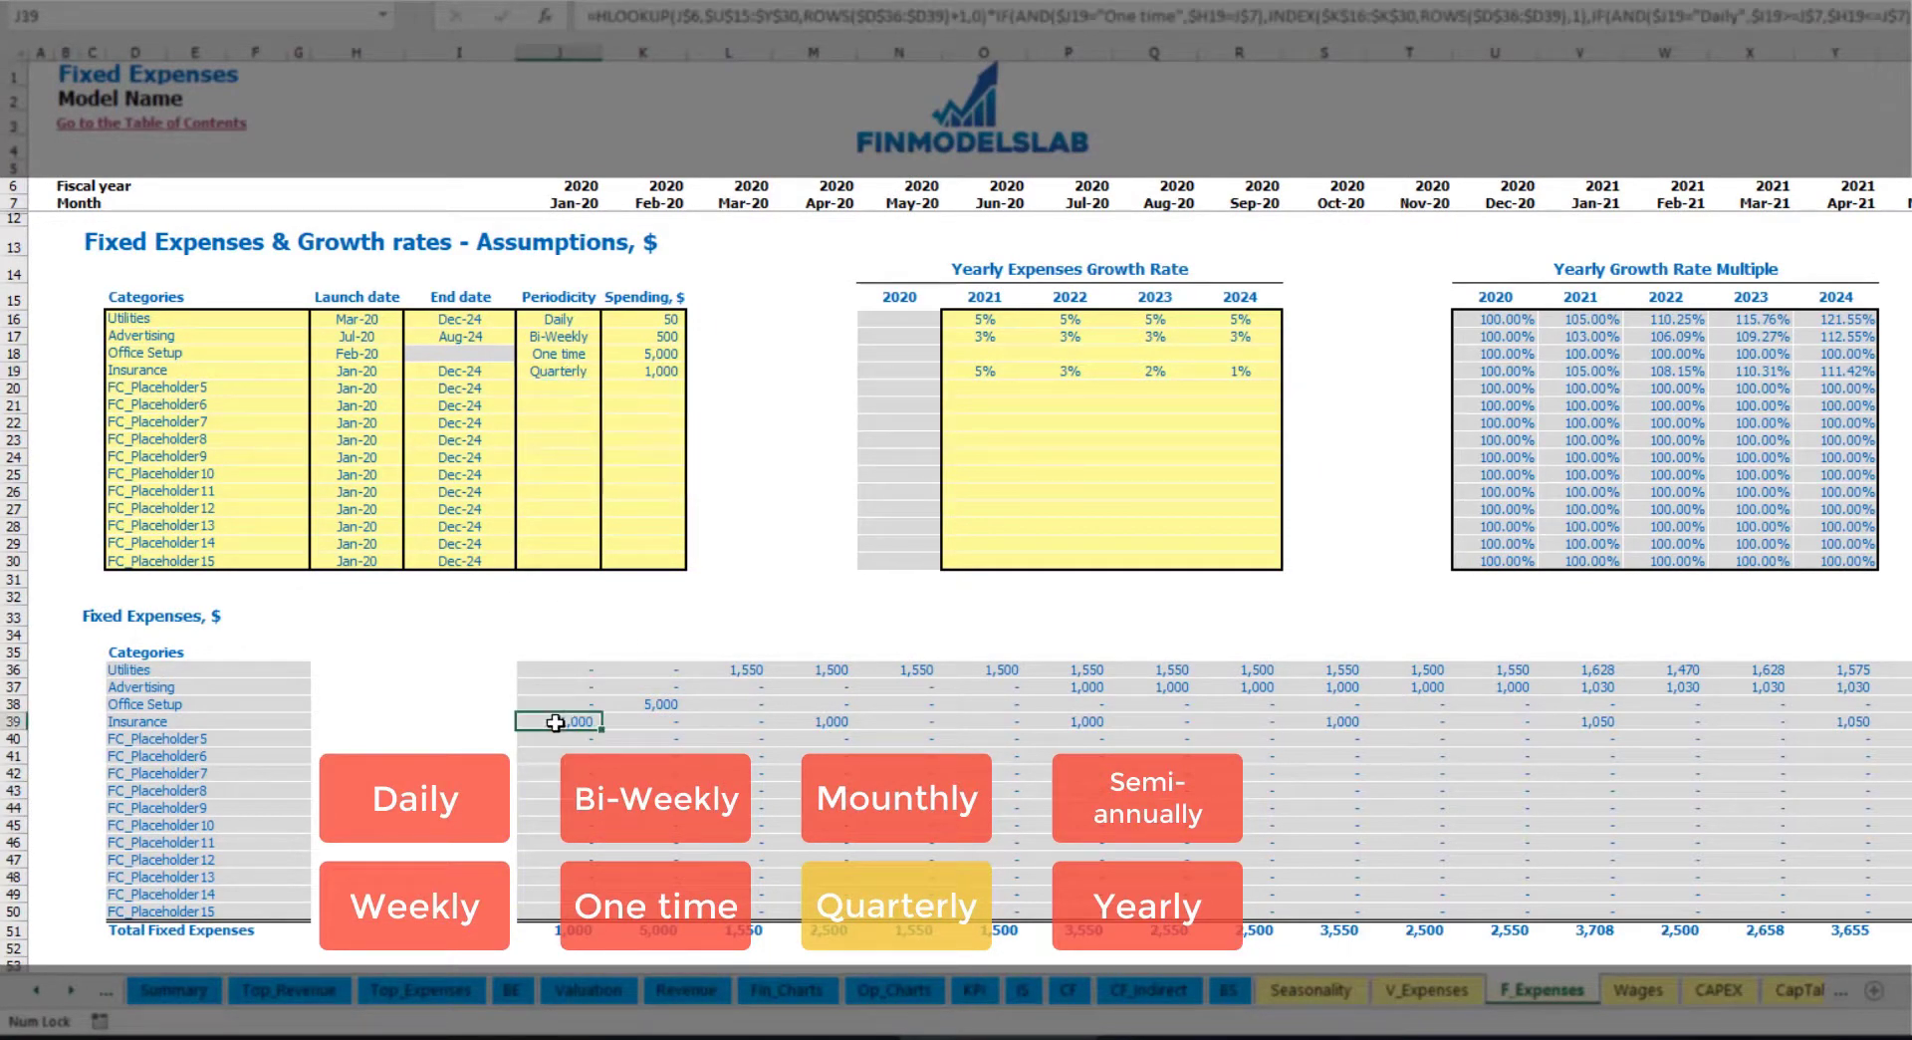
{"action": "left_click", "coordinate": [825, 717]}
{"action": "left_click", "coordinate": [1064, 722]}
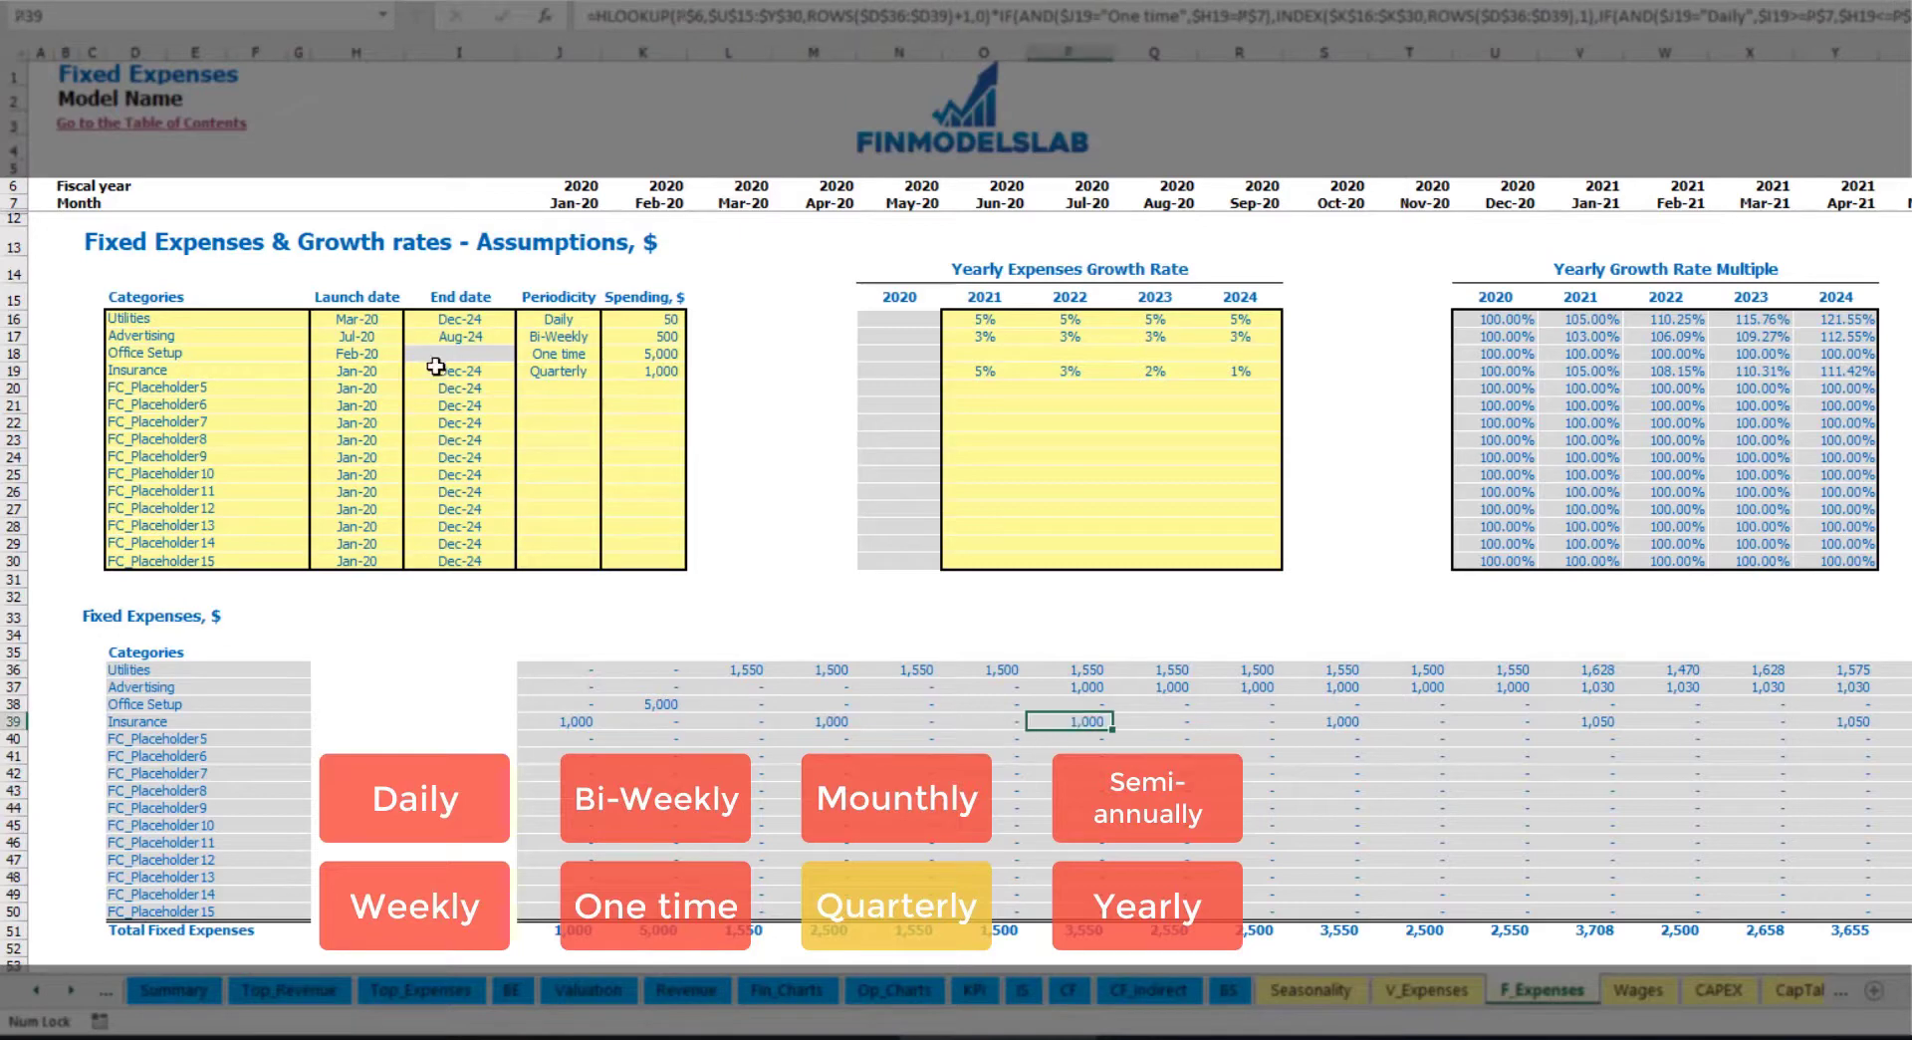
Set Insurance's launch date to Feb-20 and check how the expense months shift.
{"action": "left_click", "coordinate": [388, 371]}
{"action": "left_click", "coordinate": [412, 371]}
{"action": "left_click", "coordinate": [350, 403]}
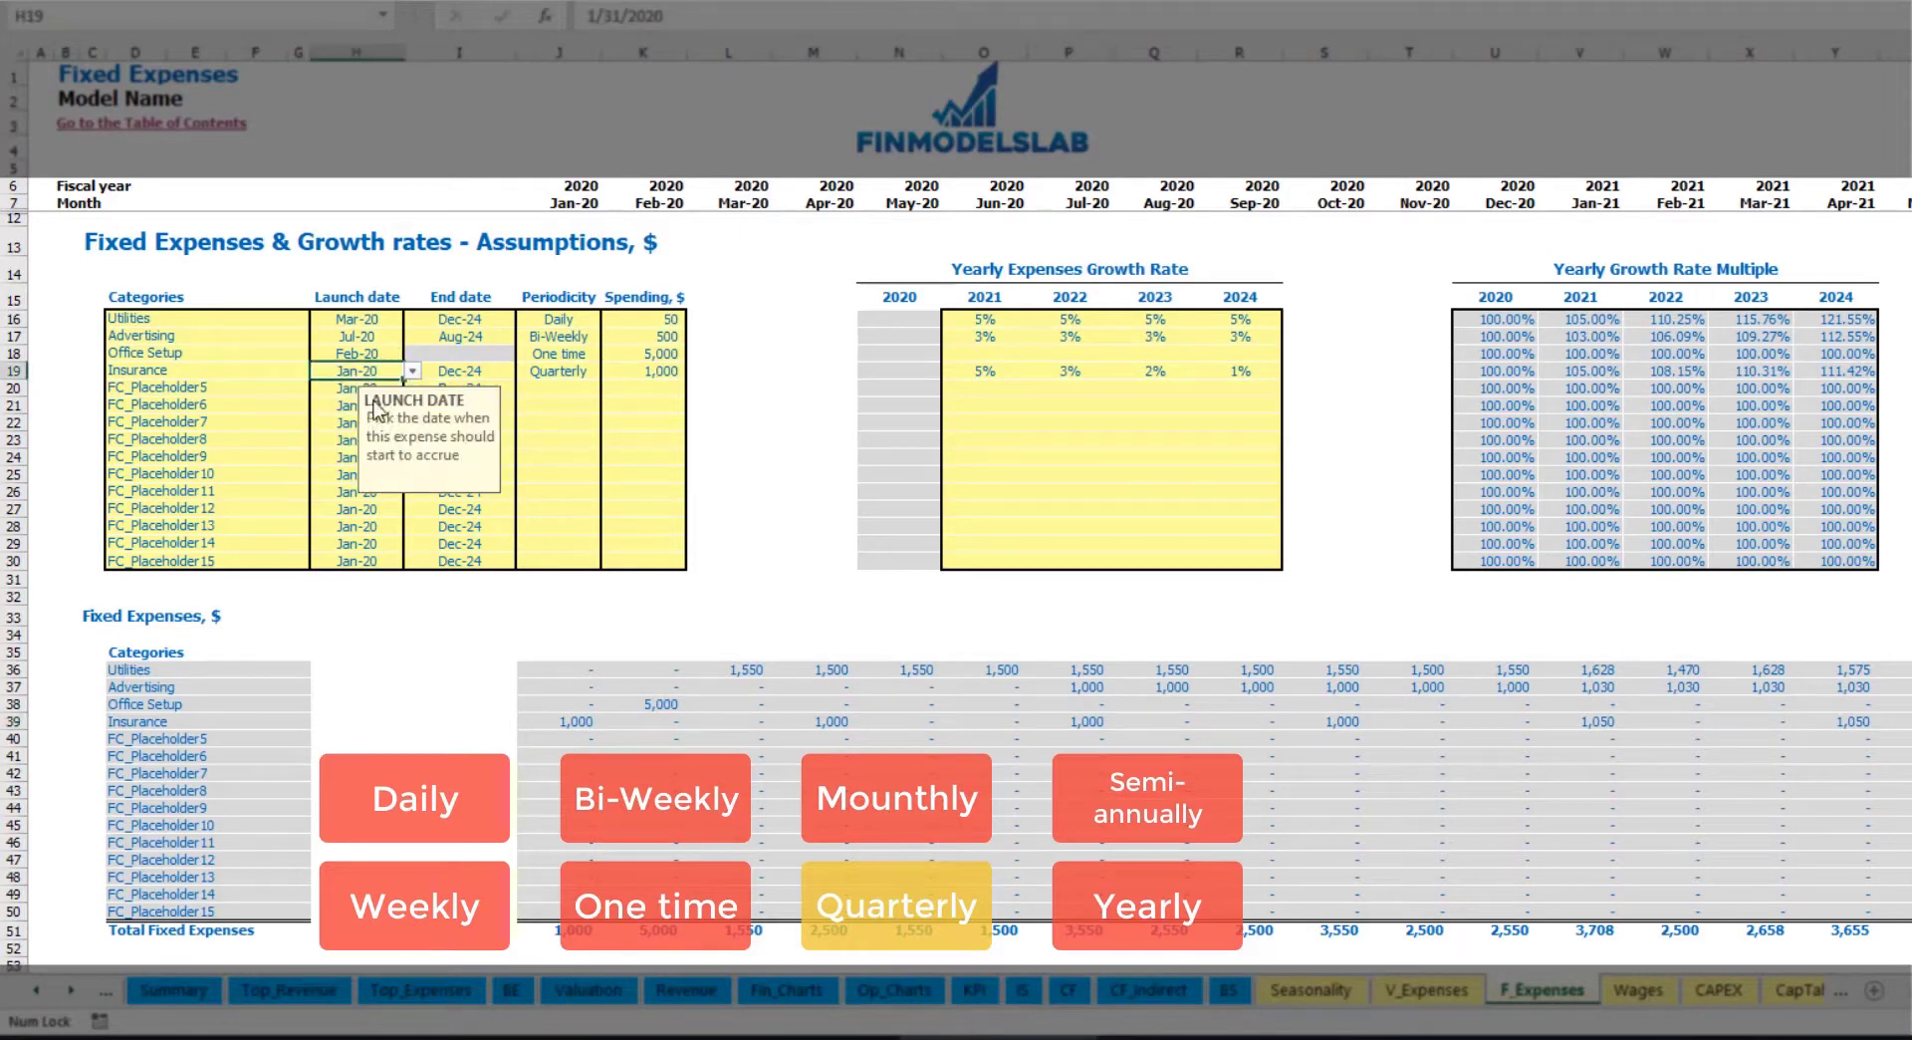
{"action": "left_click", "coordinate": [662, 720]}
{"action": "left_click", "coordinate": [914, 720]}
{"action": "left_click", "coordinate": [1178, 717]}
{"action": "left_click", "coordinate": [639, 723]}
{"action": "left_click", "coordinate": [918, 721]}
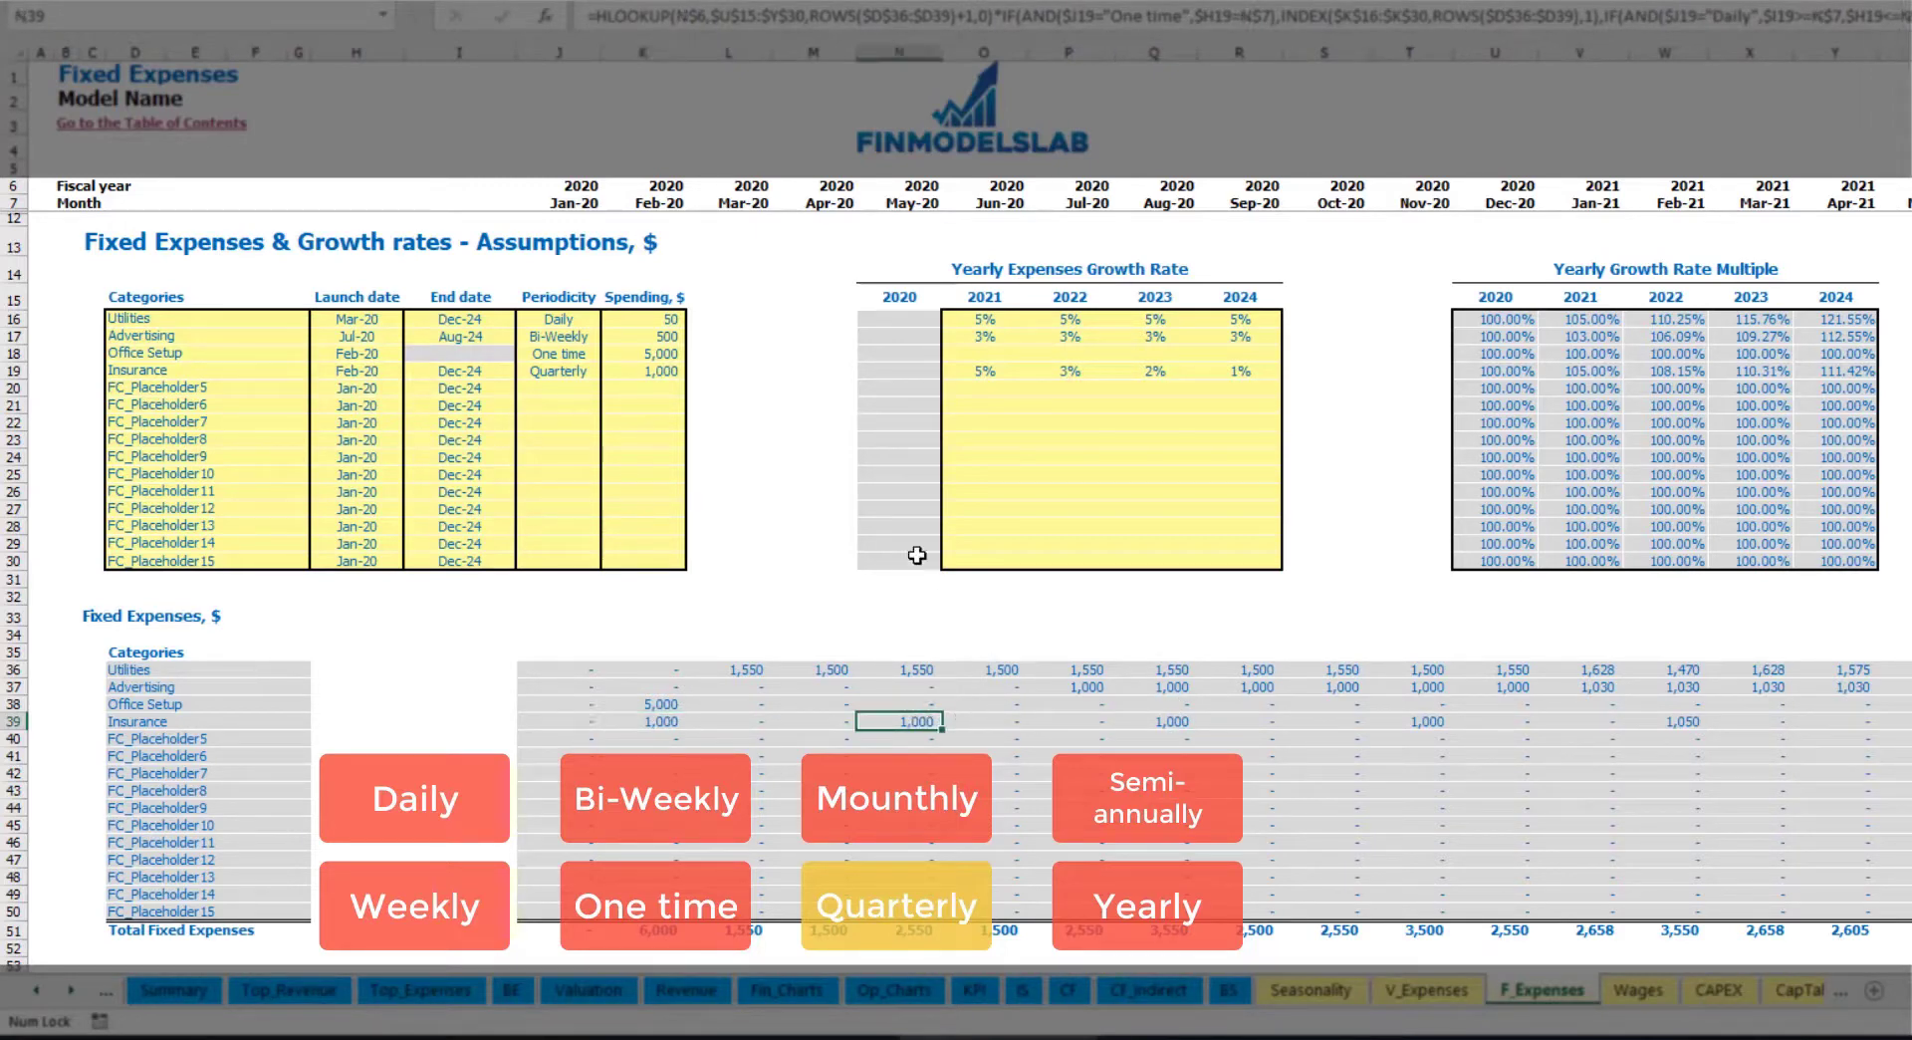
Set Insurance's periodicity to Semi-Annually and check the interval between its expense months.
{"action": "left_click", "coordinate": [595, 371]}
{"action": "left_click", "coordinate": [610, 370]}
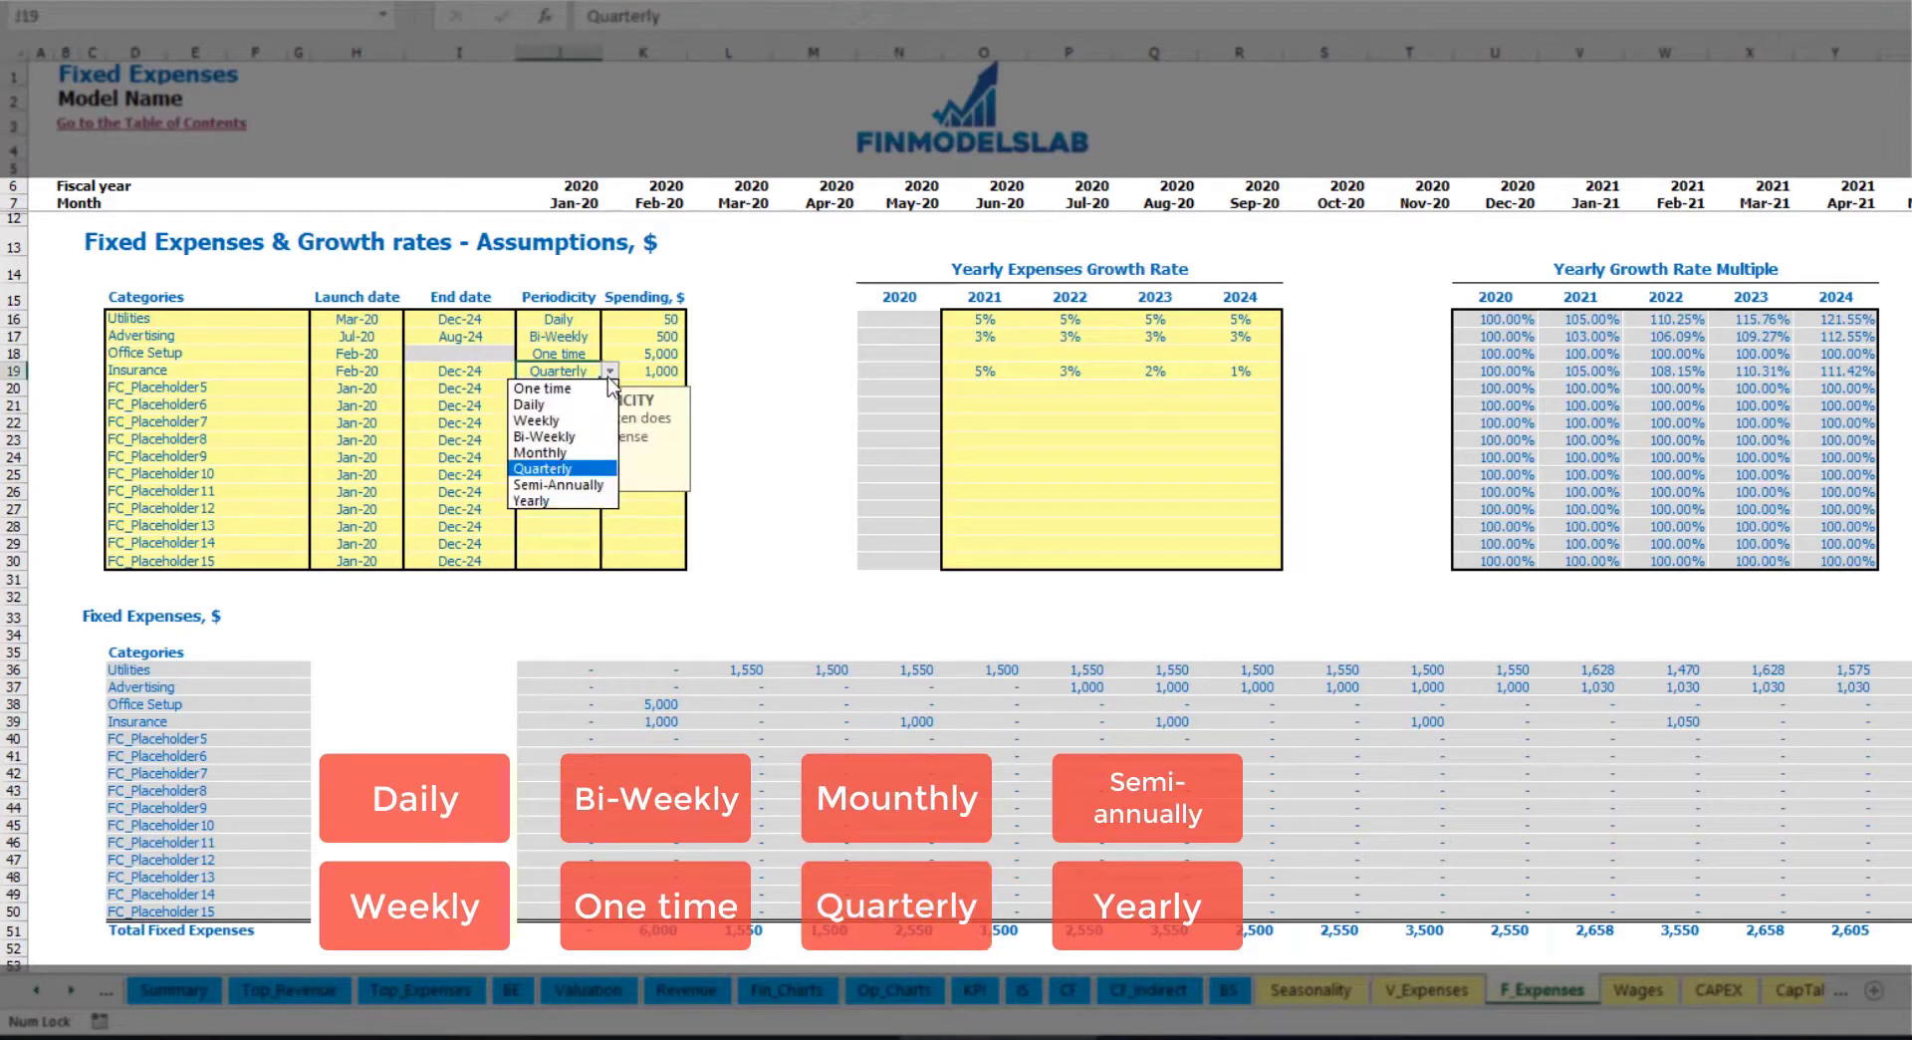
{"action": "left_click", "coordinate": [589, 485]}
{"action": "left_click_drag", "start_coordinate": [652, 724], "coordinate": [1621, 724]}
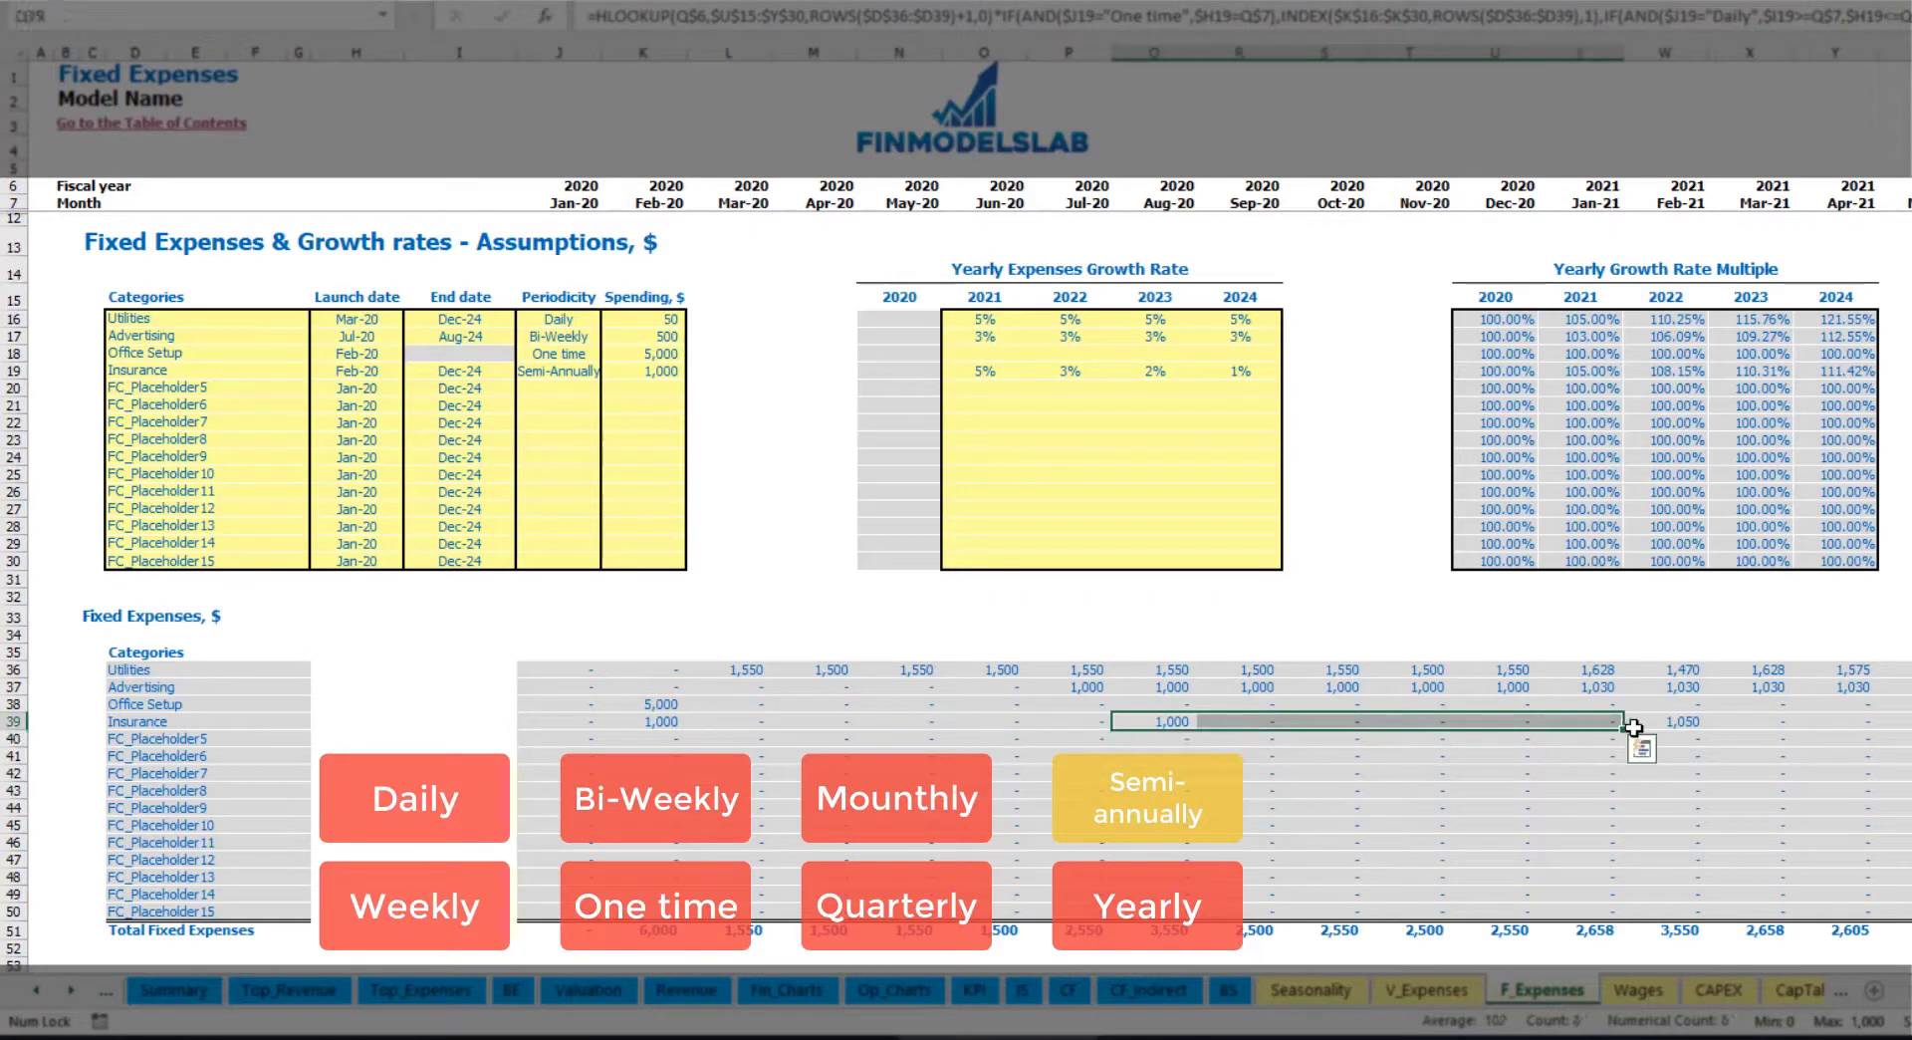
{"action": "left_click", "coordinate": [1696, 739]}
Set Insurance's periodicity to Yearly and review its monthly amounts together with its launch and end dates.
{"action": "left_click", "coordinate": [588, 372]}
{"action": "left_click", "coordinate": [609, 370]}
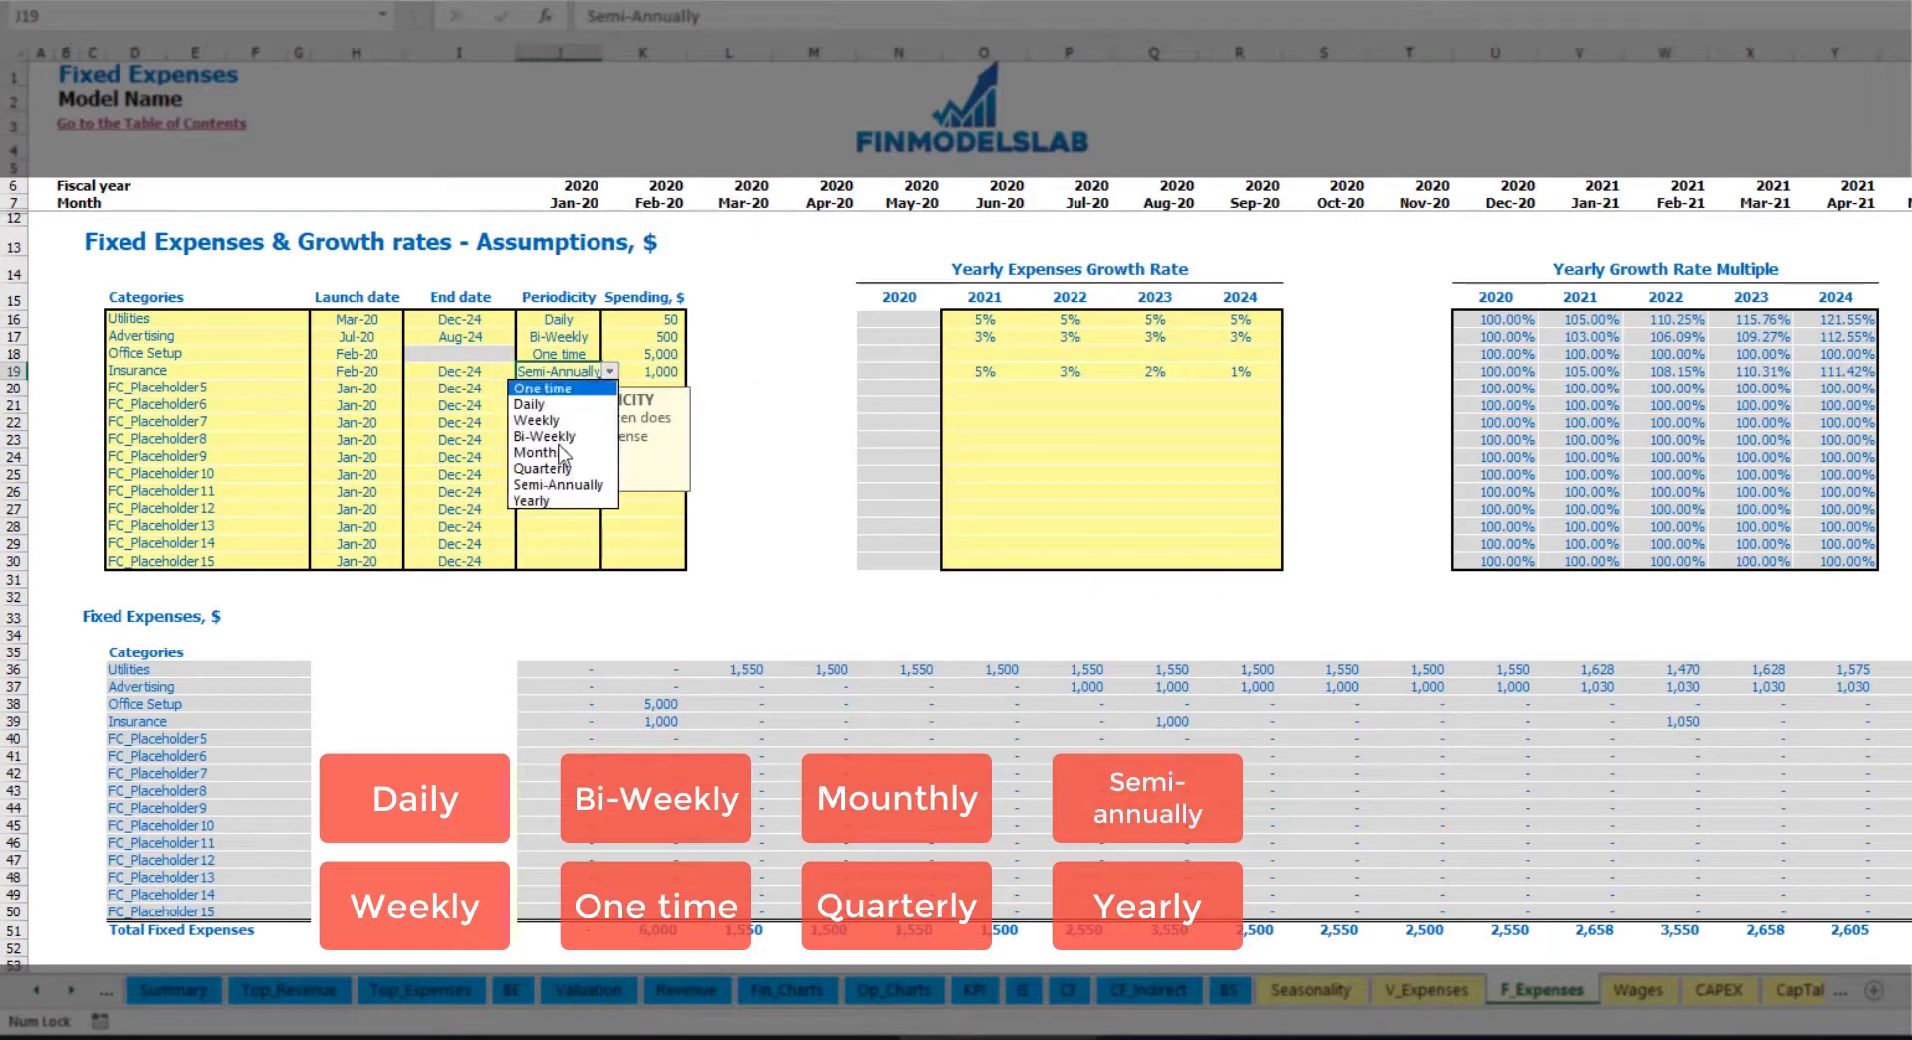
{"action": "left_click", "coordinate": [545, 499]}
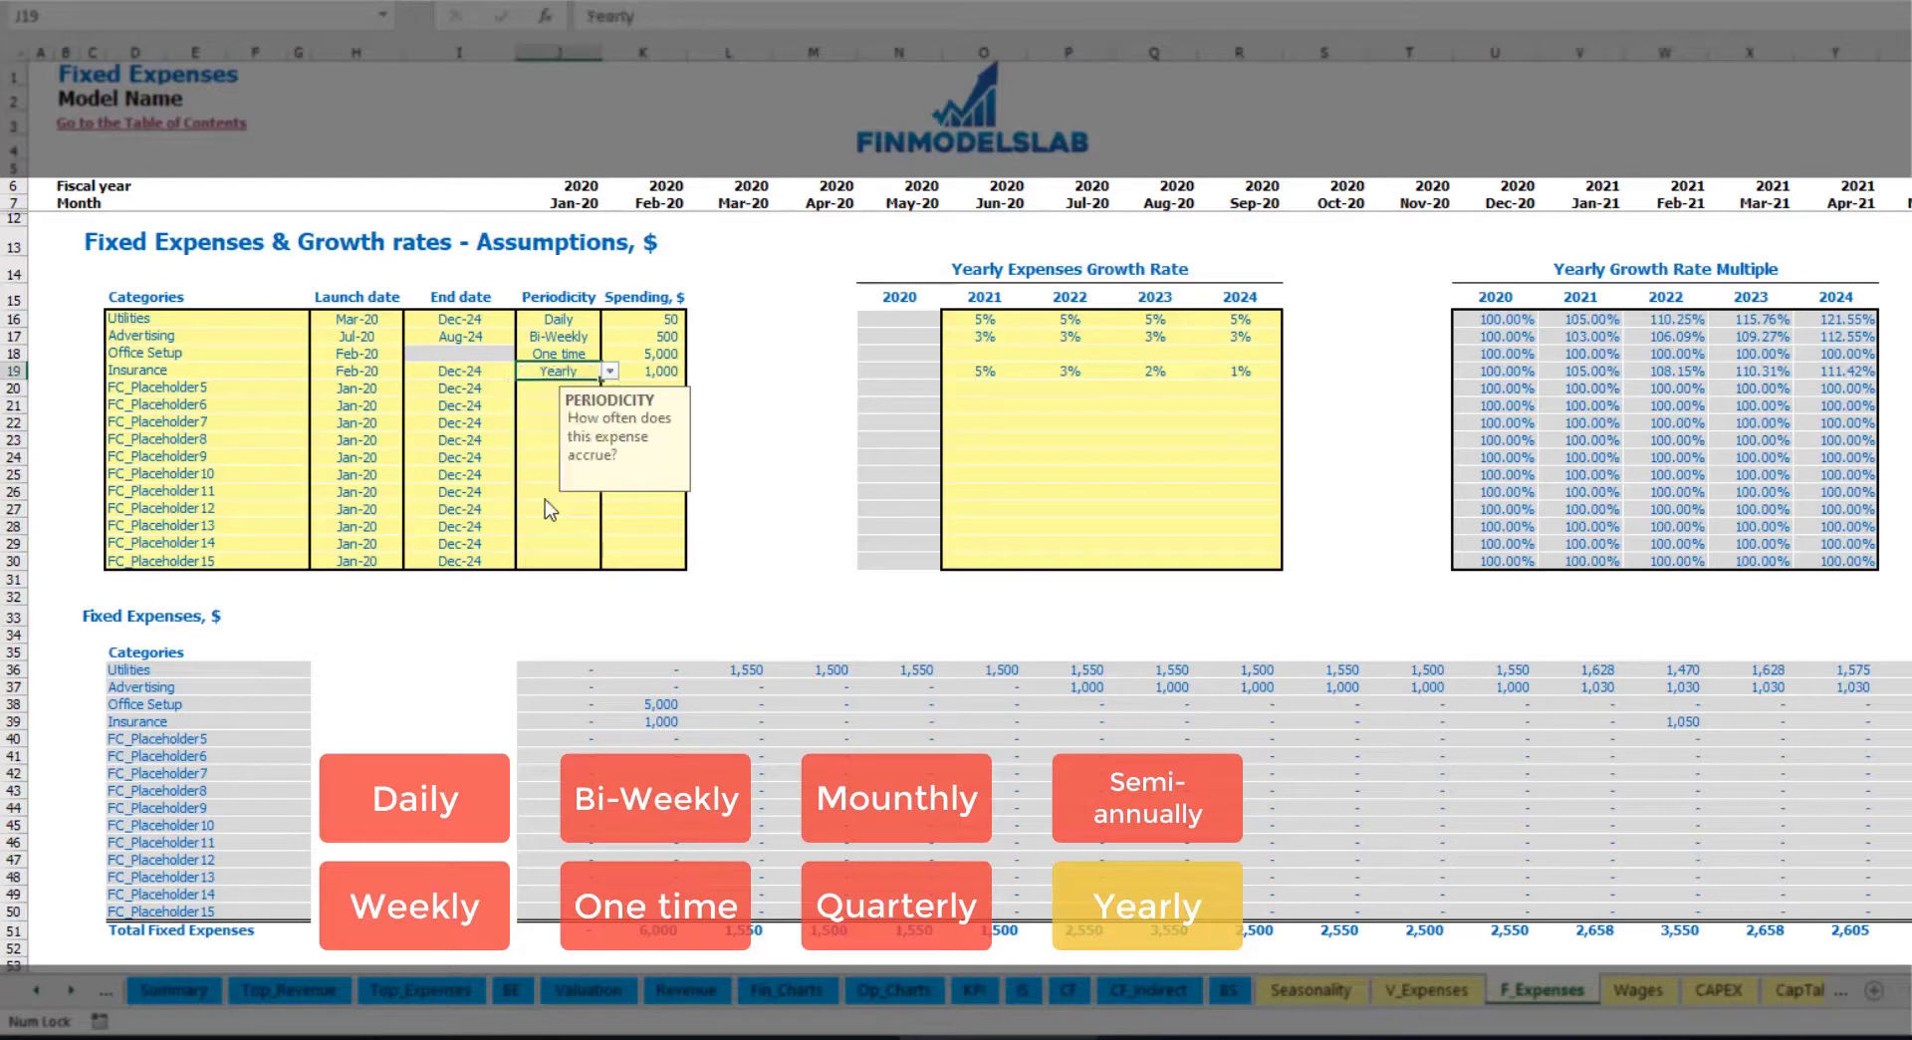
{"action": "left_click", "coordinate": [650, 723]}
{"action": "left_click_drag", "start_coordinate": [685, 729], "coordinate": [1613, 723]}
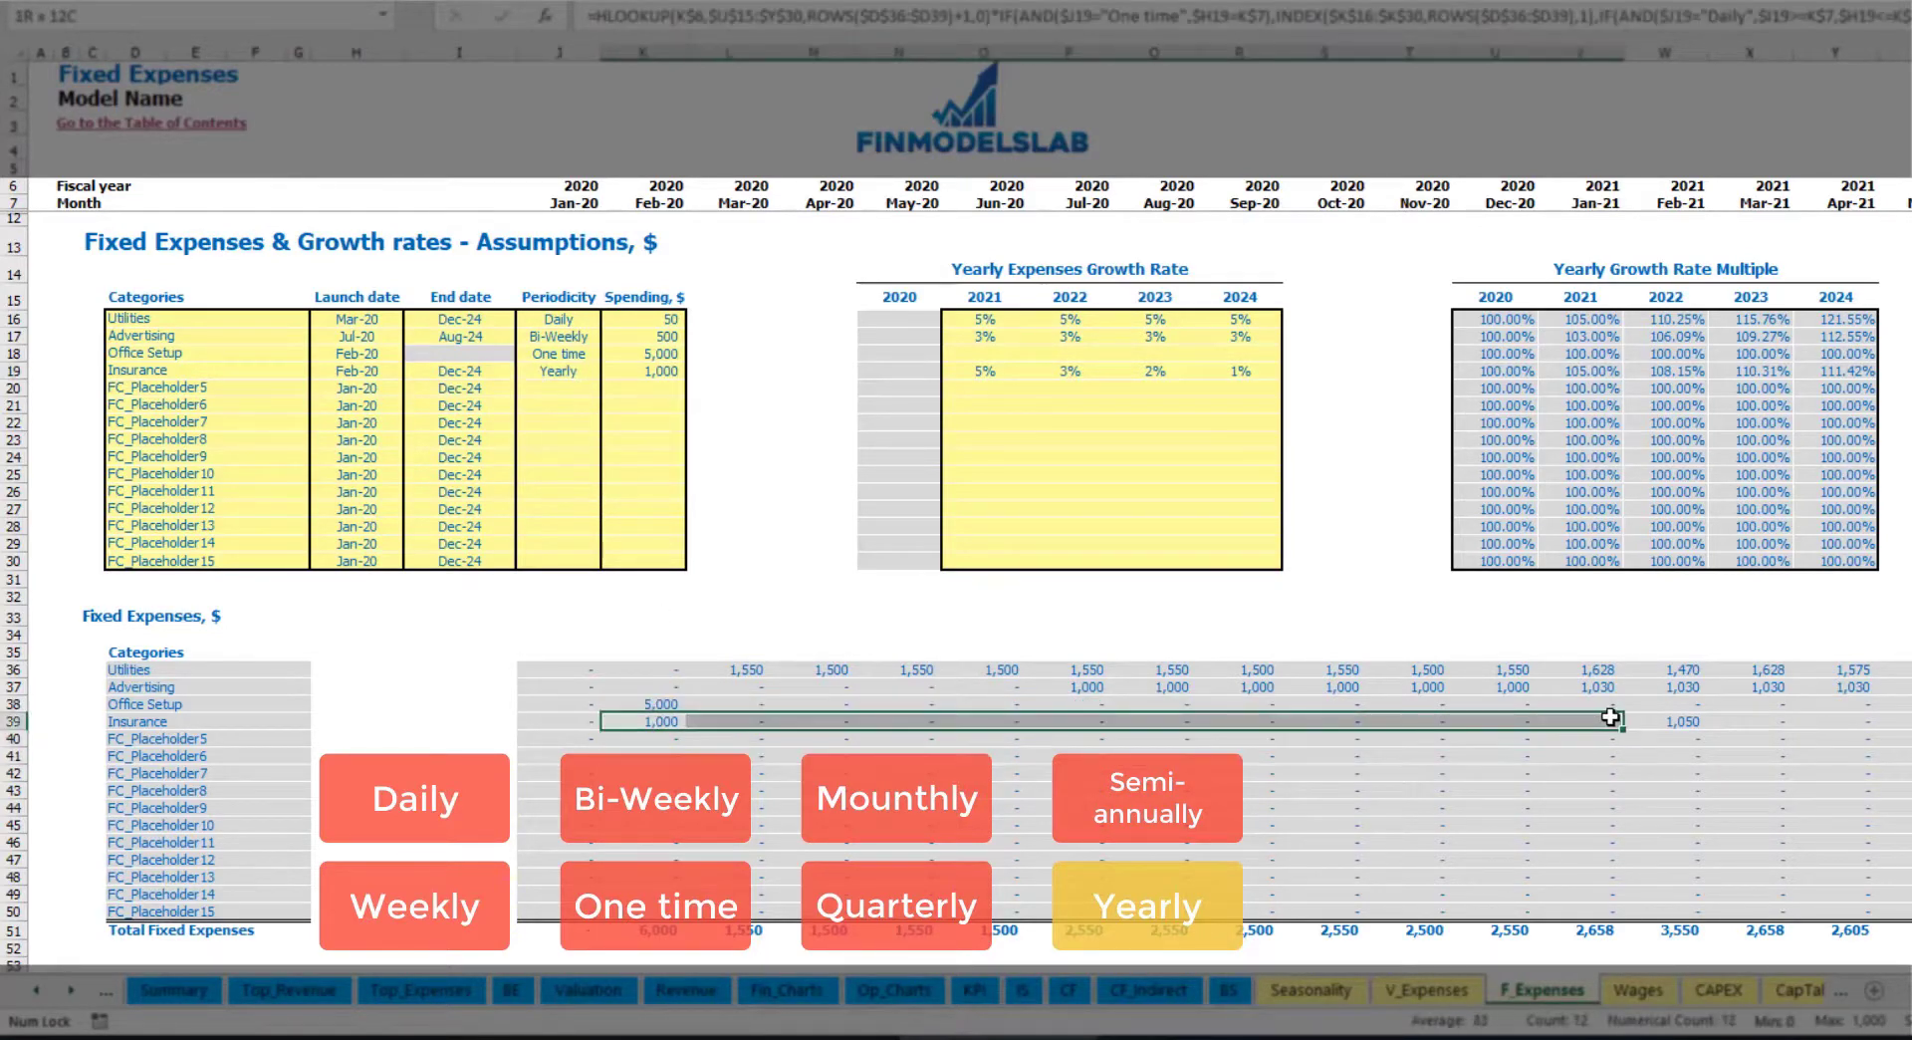
{"action": "left_click", "coordinate": [1695, 724]}
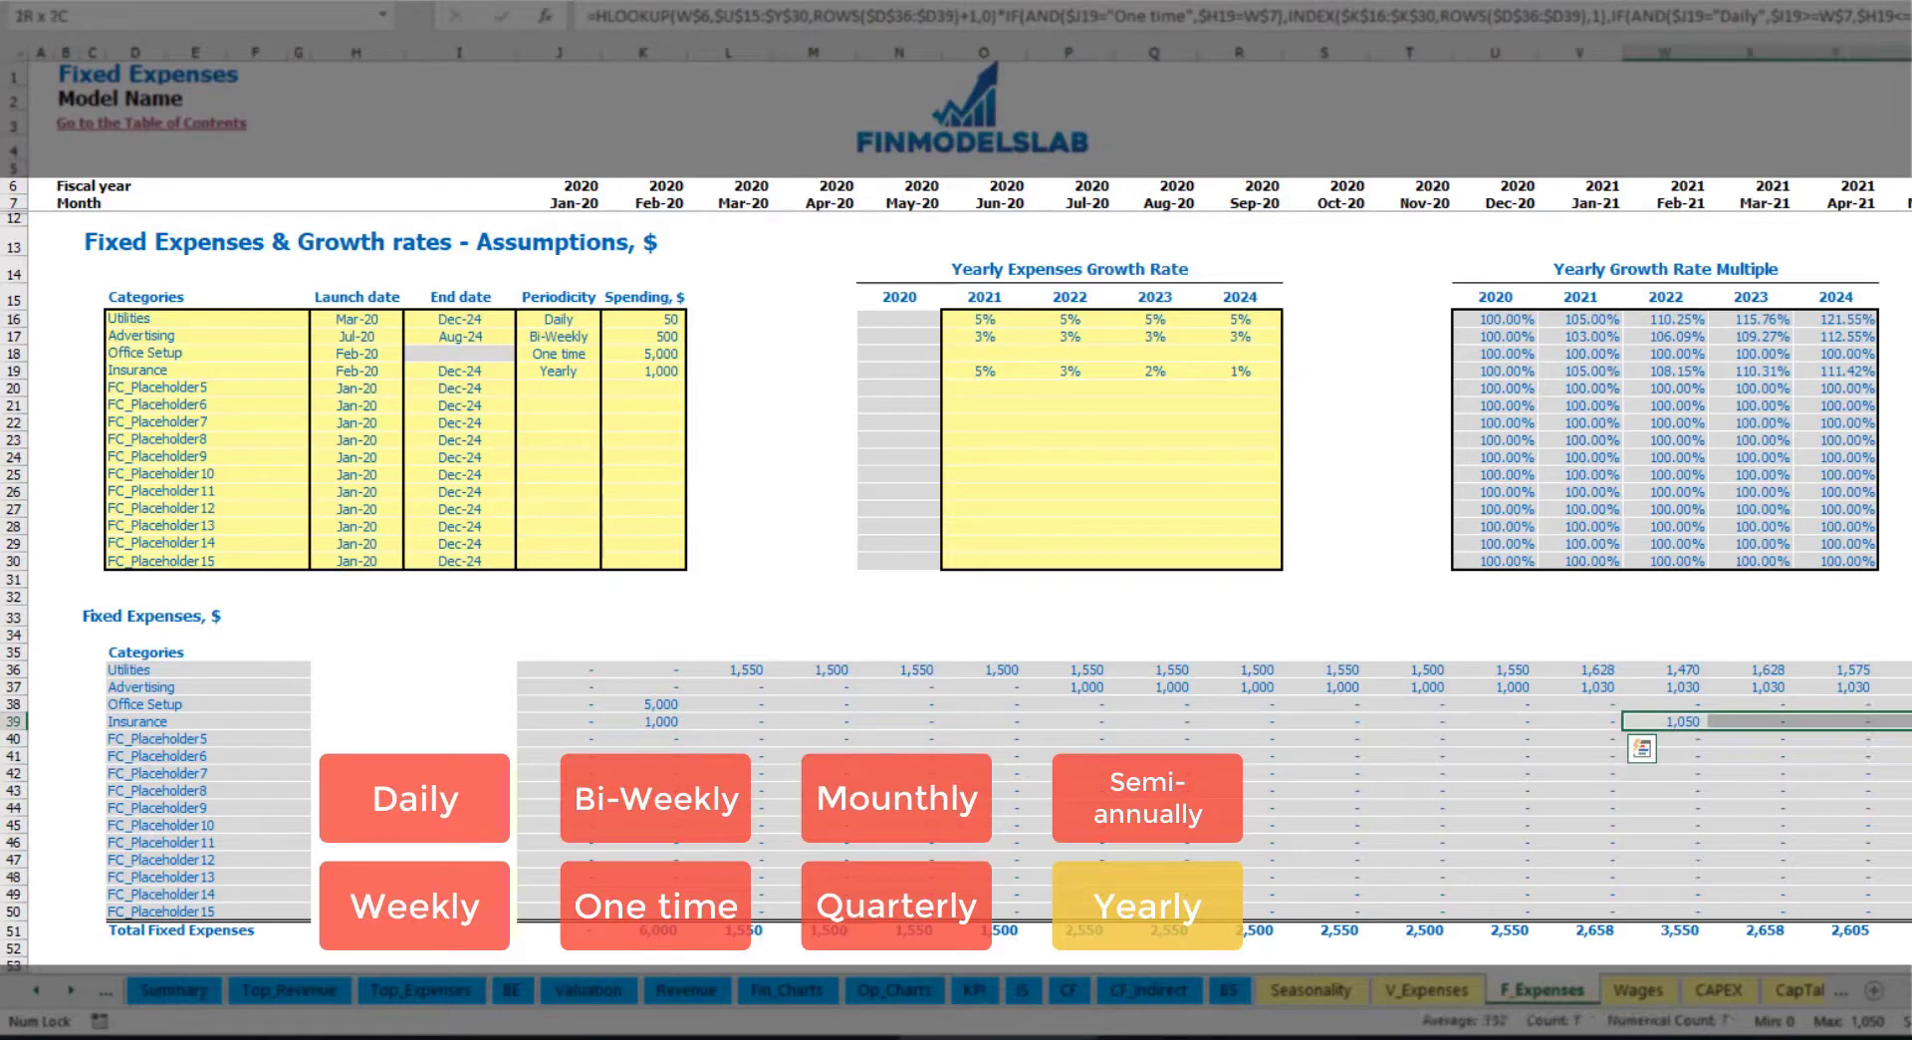
{"action": "left_click", "coordinate": [370, 371]}
{"action": "left_click", "coordinate": [465, 372]}
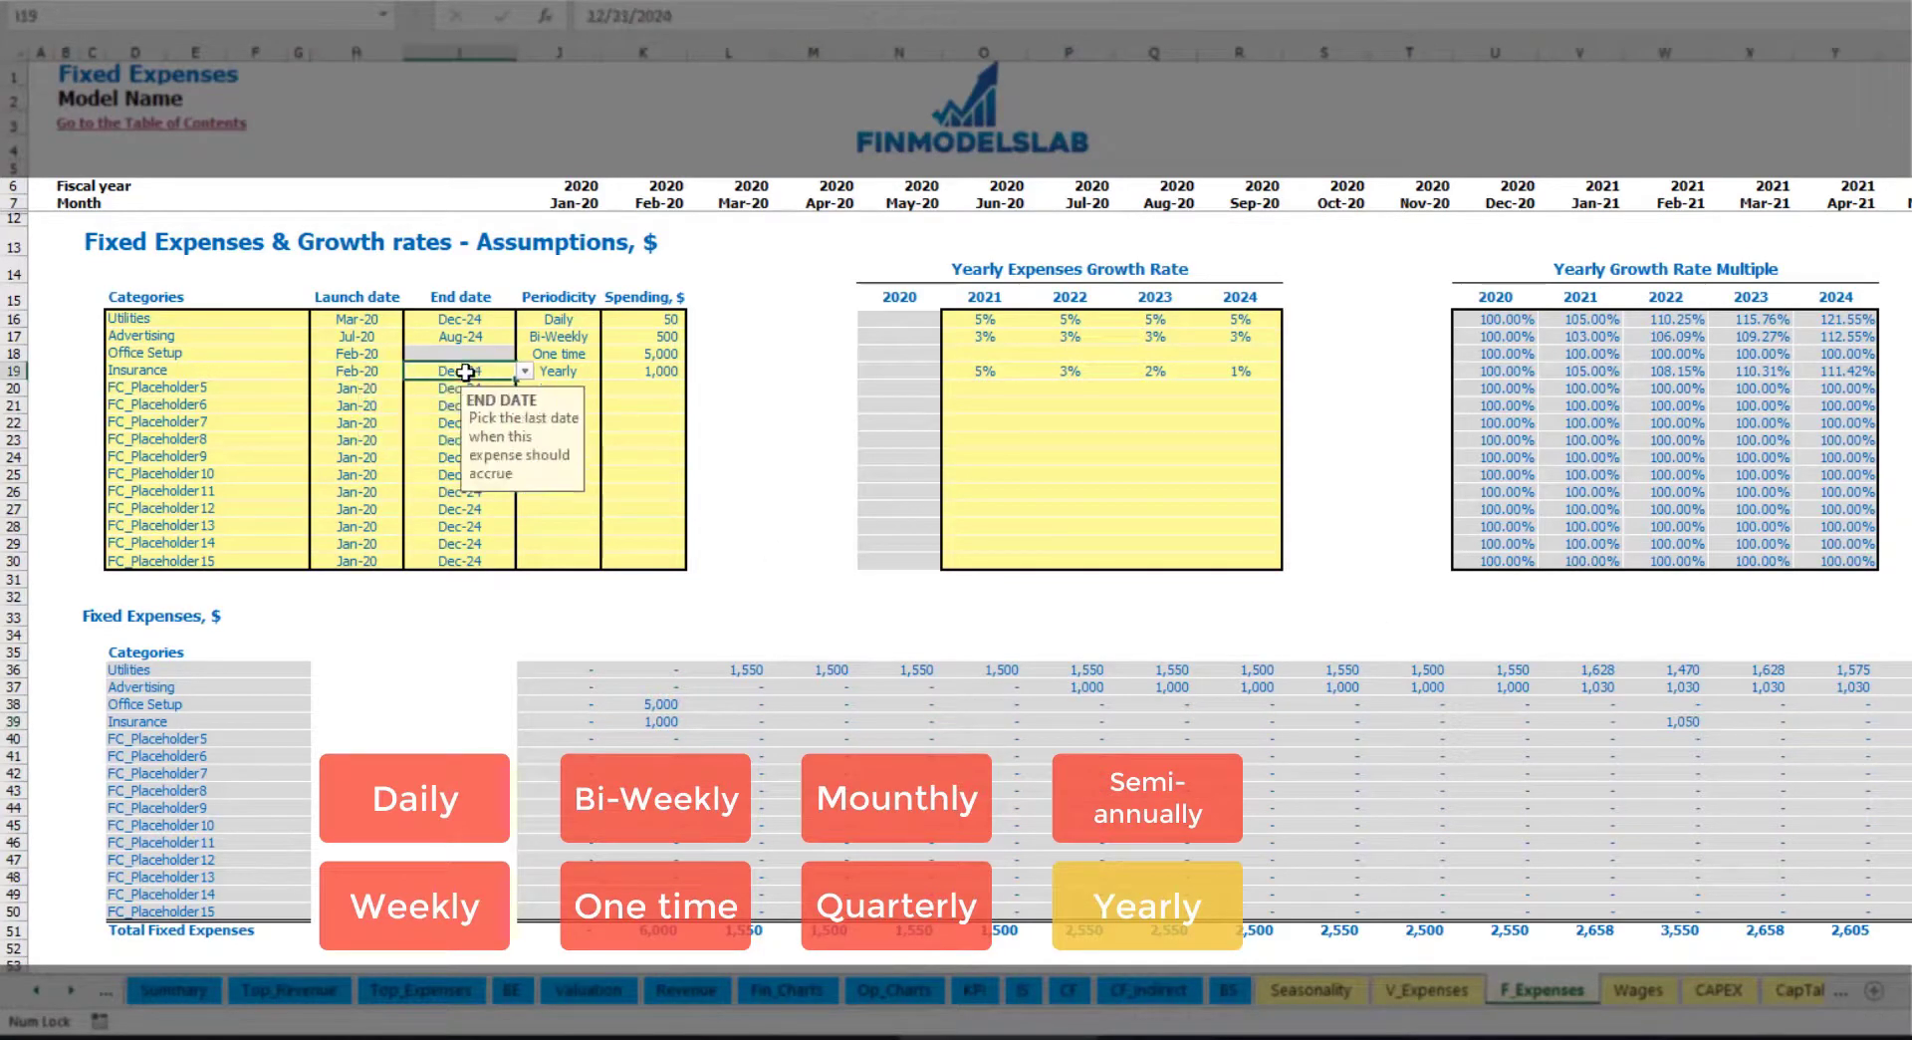
{"action": "left_click", "coordinate": [1338, 560]}
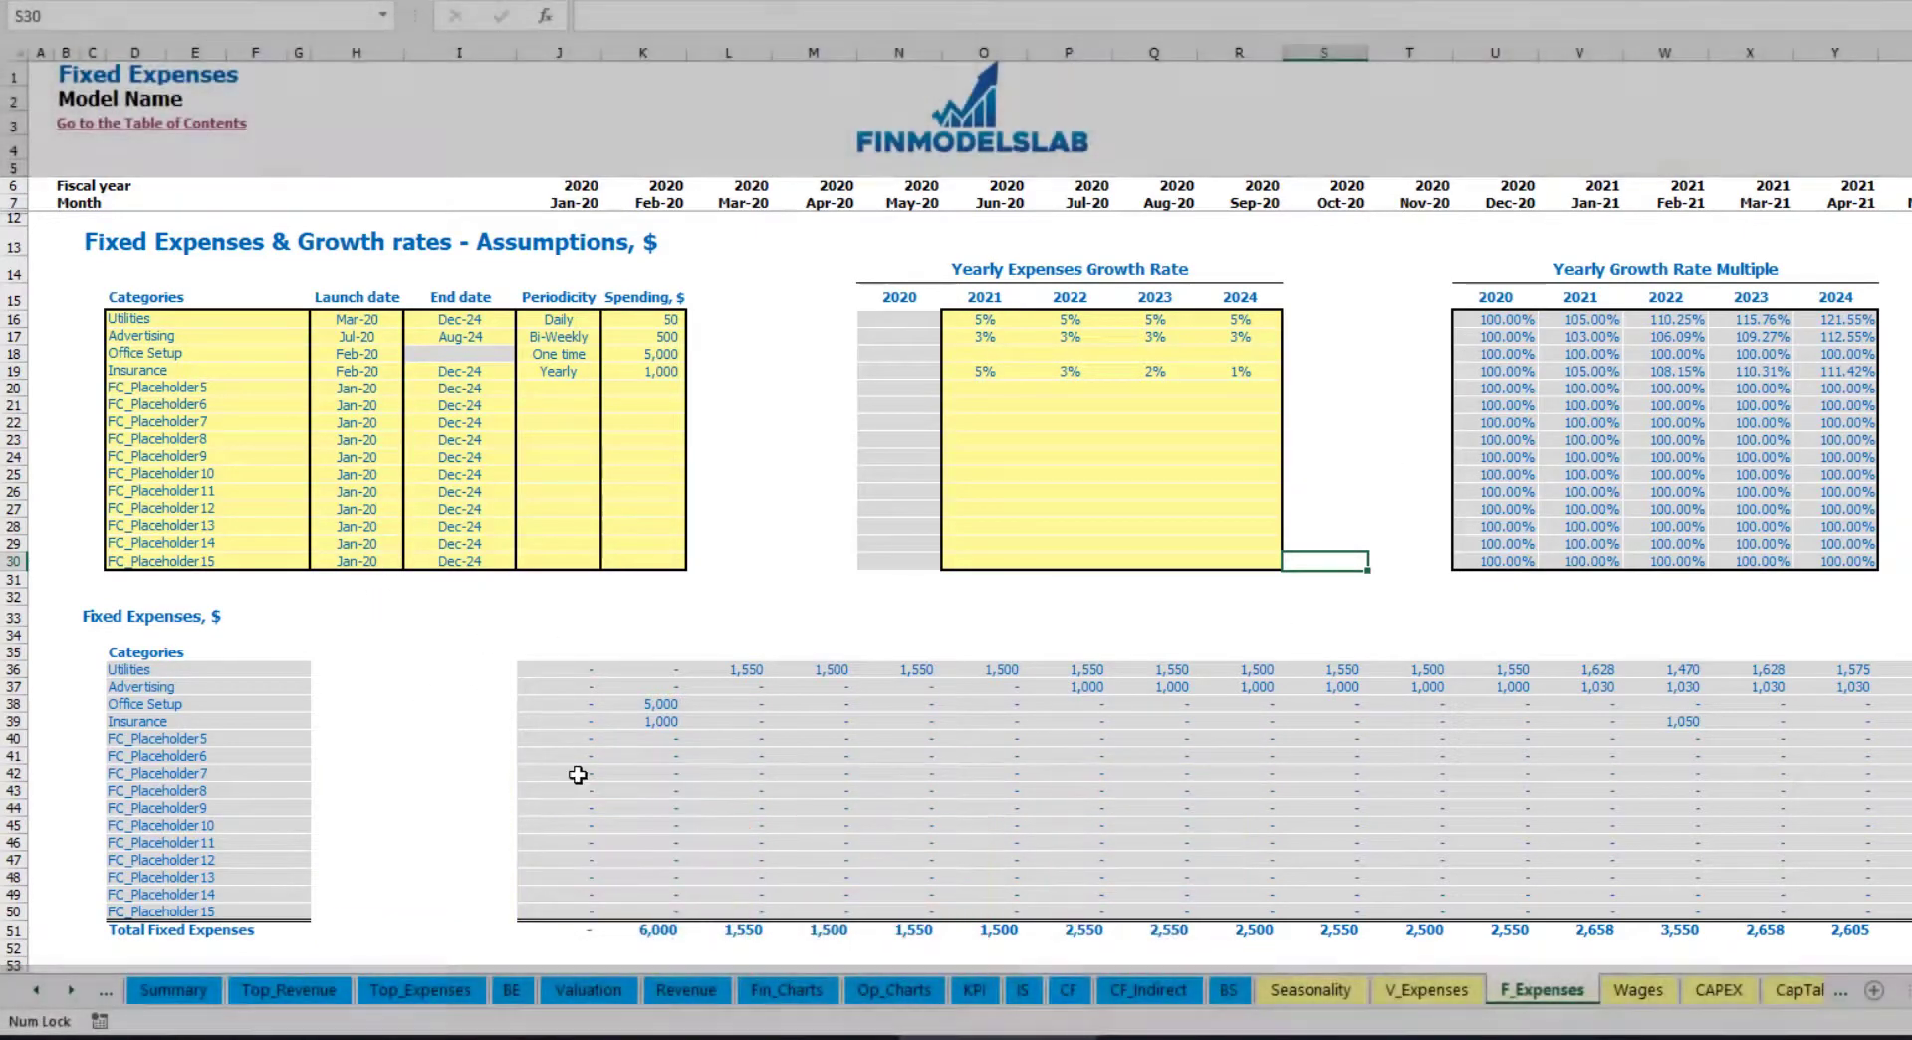
Select the monthly fixed expenses table for review, and open the Income Statement sheet to see where the expenses feed in.
{"action": "left_click_drag", "start_coordinate": [555, 677], "coordinate": [1752, 911]}
{"action": "left_click", "coordinate": [1022, 989]}
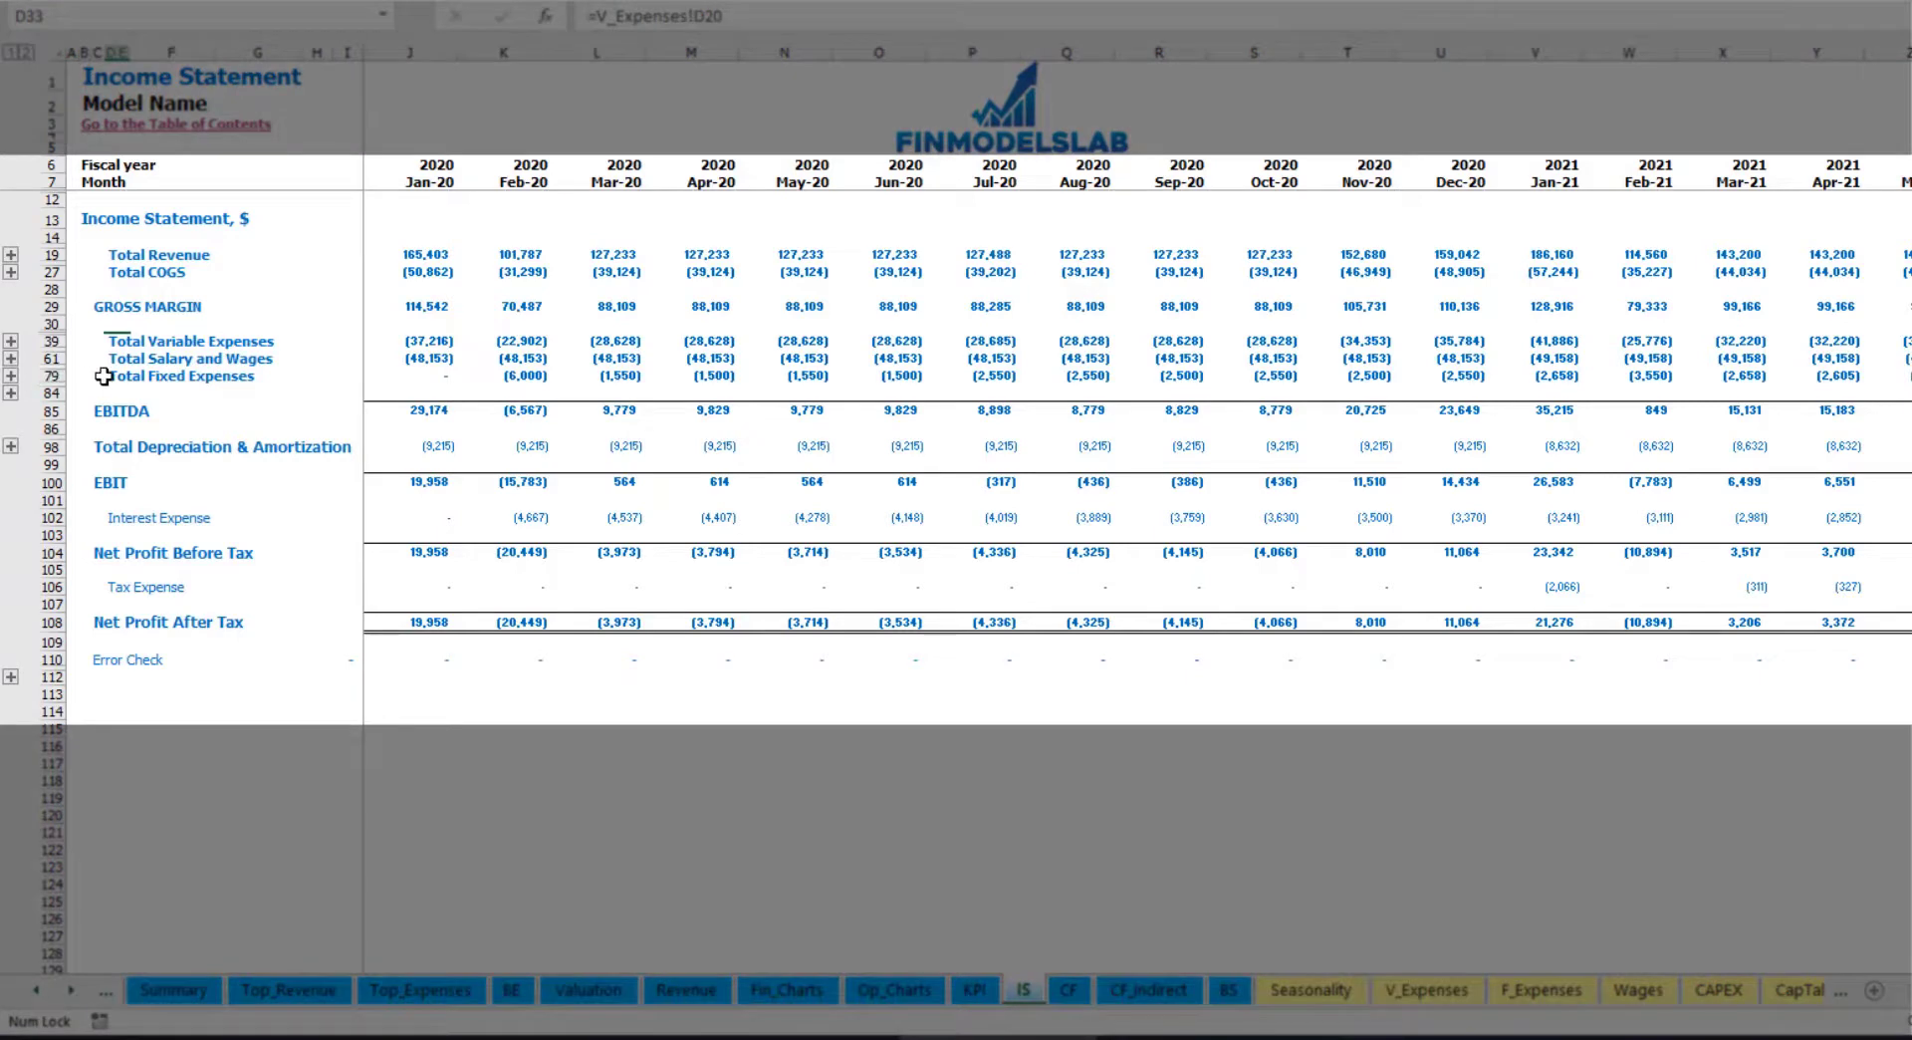
Expand the Fixed Expenses group in the Income Statement and examine its line items from Utilities through the unused placeholders.
{"action": "left_click", "coordinate": [104, 375]}
{"action": "left_click", "coordinate": [11, 377]}
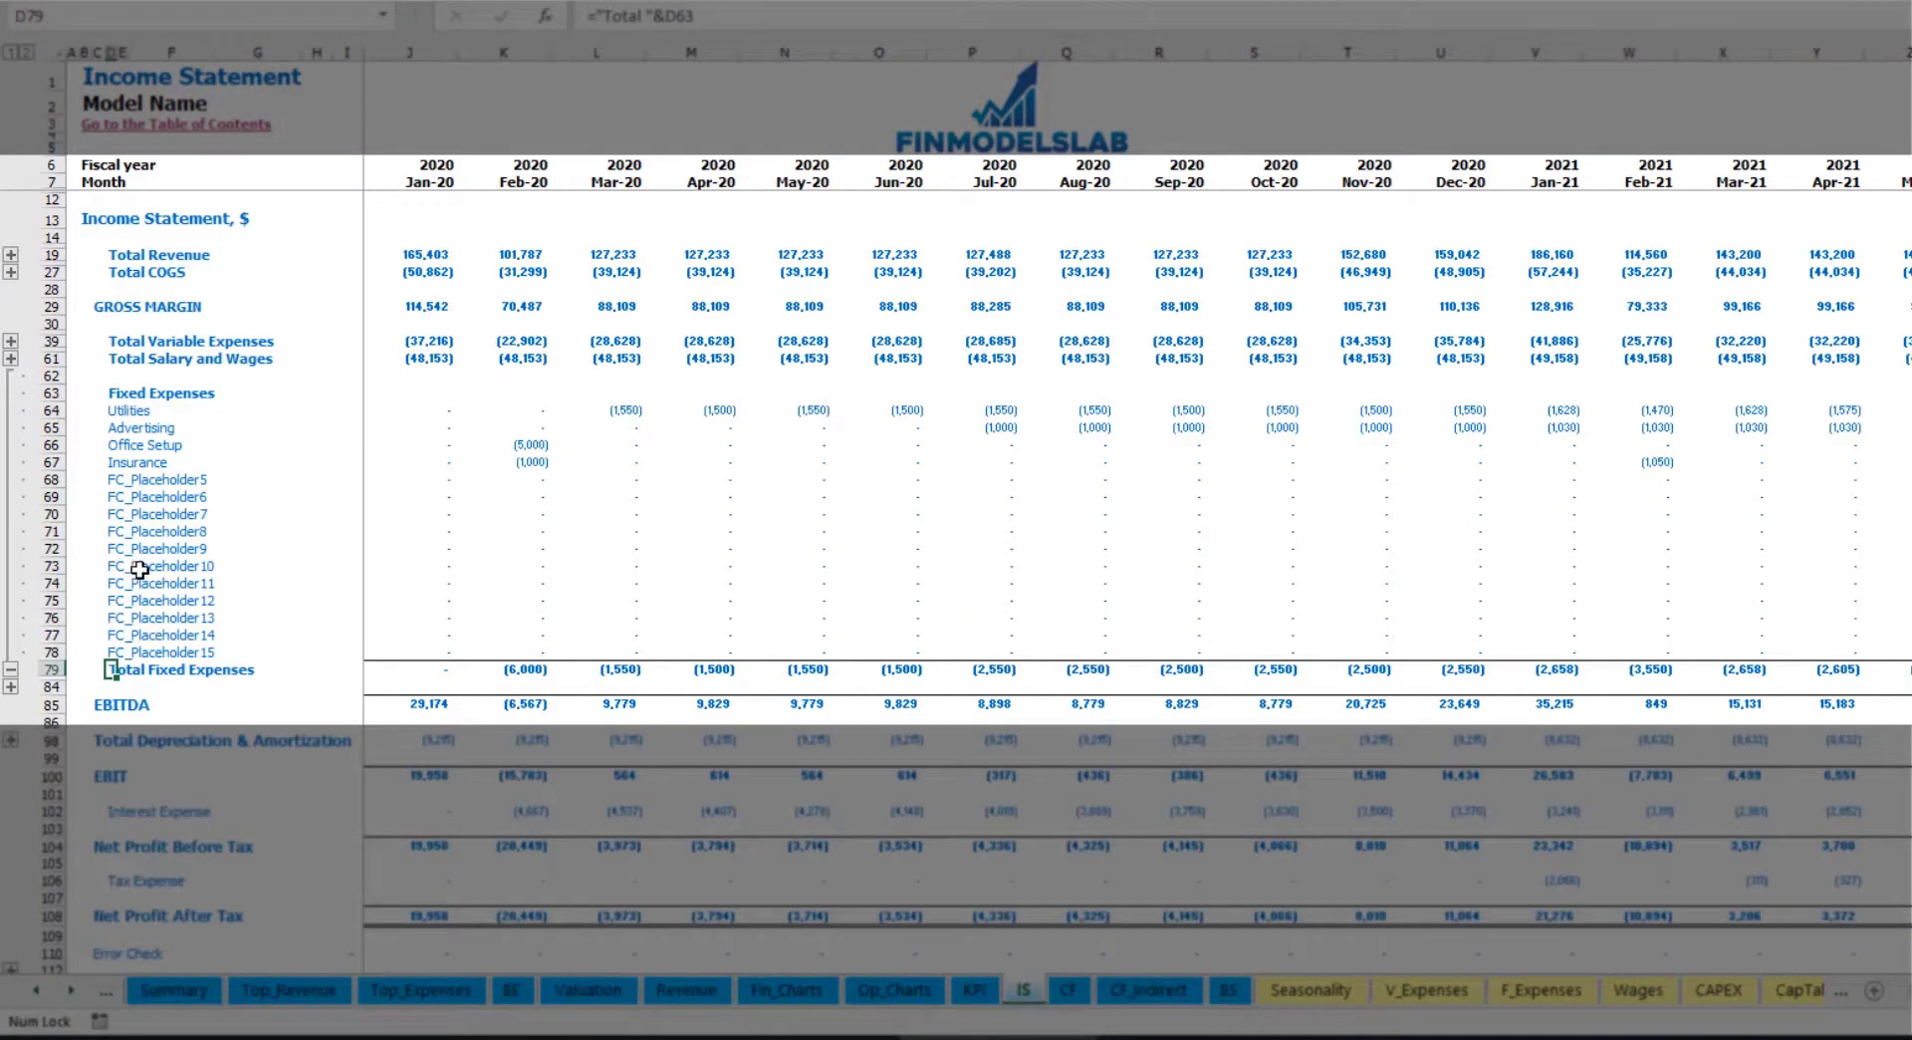
{"action": "left_click_drag", "start_coordinate": [74, 408], "coordinate": [60, 463]}
{"action": "left_click_drag", "start_coordinate": [117, 407], "coordinate": [127, 652]}
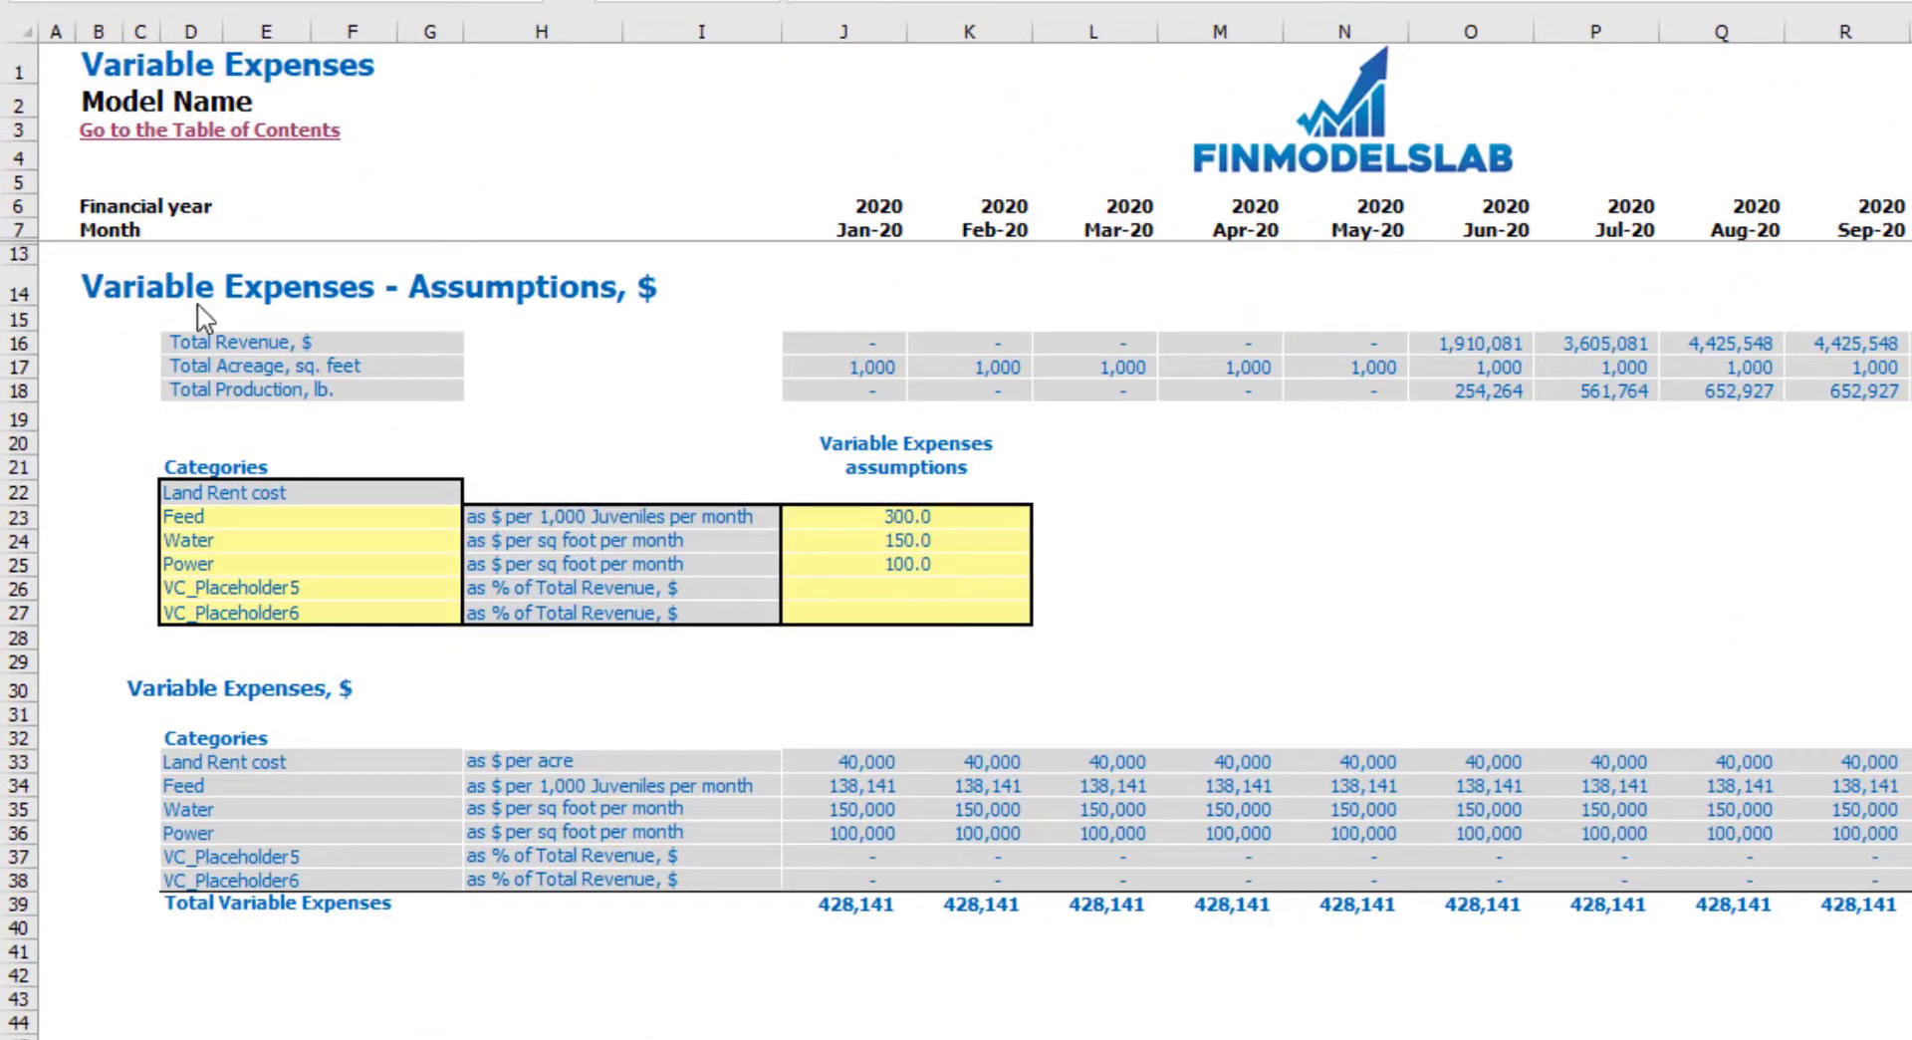
On the Variable Expenses sheet, examine the Land Rent cost category and its monthly amounts starting from Jan-20.
{"action": "left_click", "coordinate": [209, 492]}
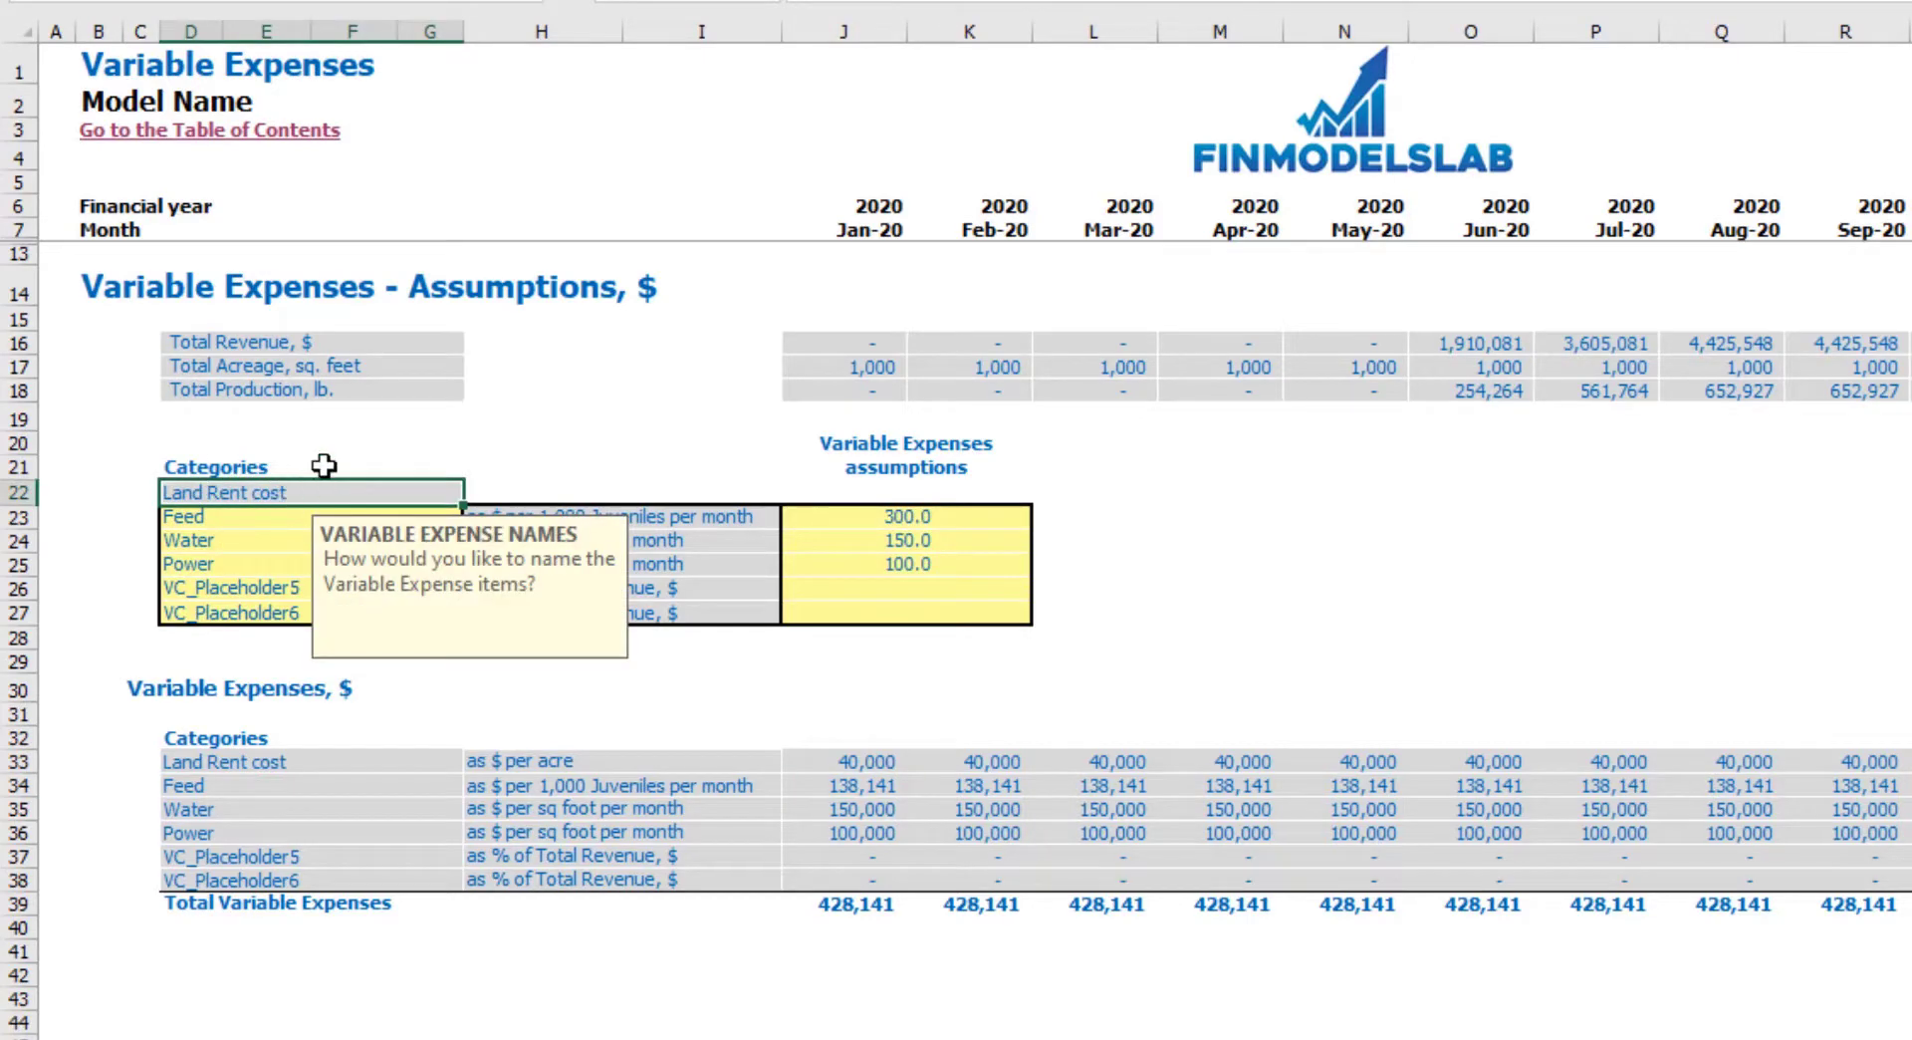
{"action": "left_click", "coordinate": [359, 448]}
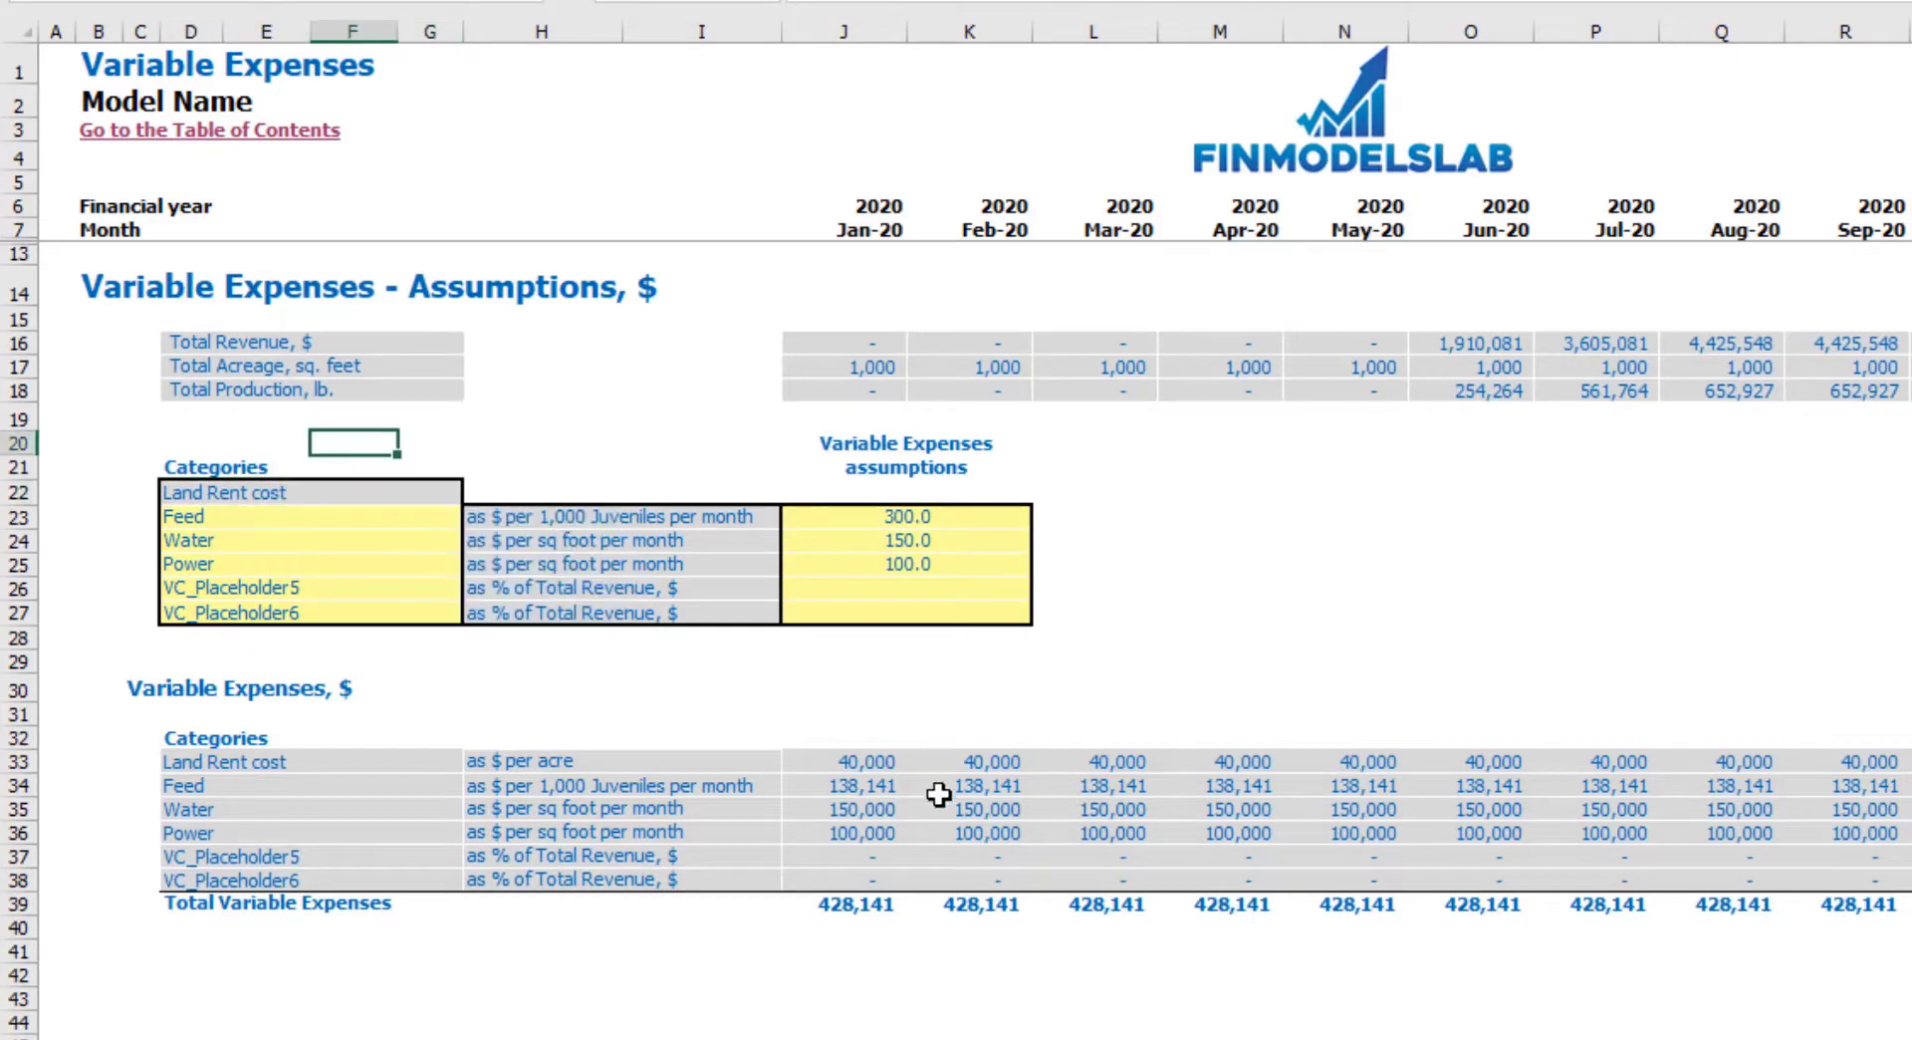
{"action": "left_click", "coordinate": [18, 763]}
{"action": "left_click", "coordinate": [887, 757]}
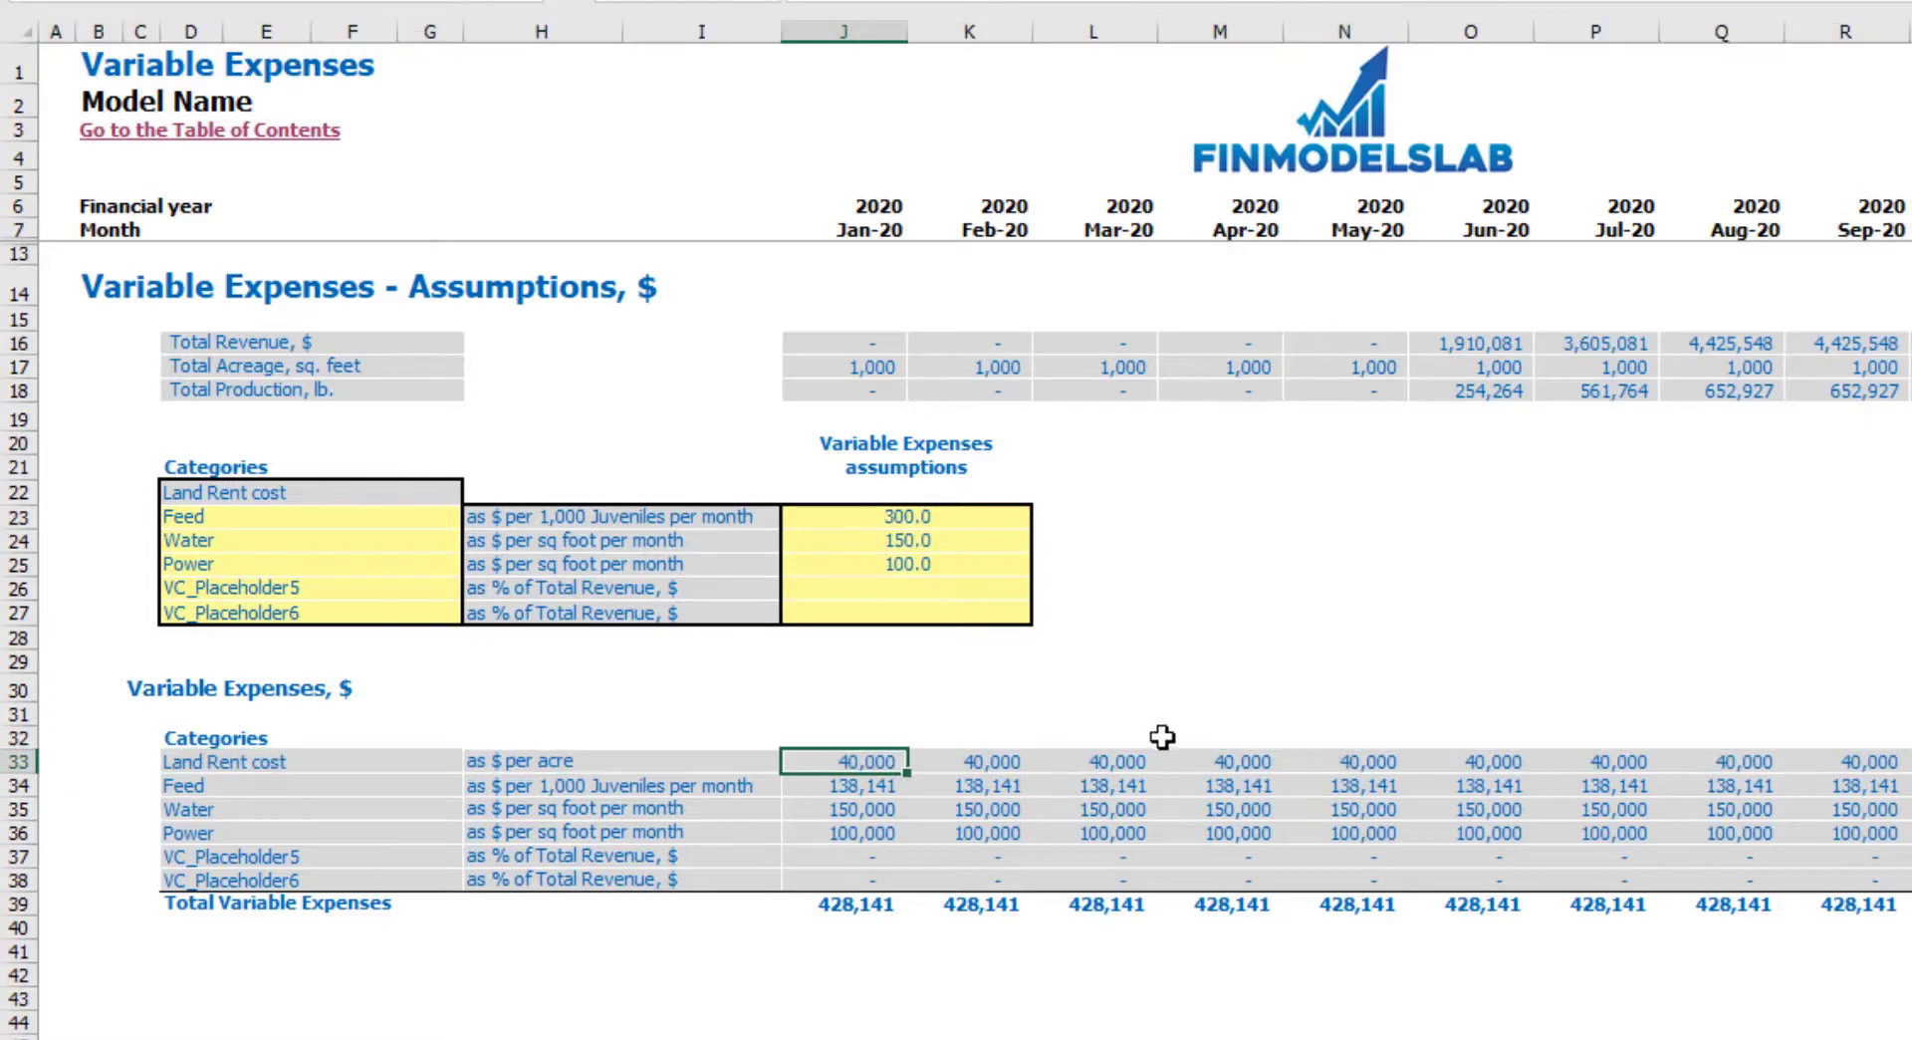
Try a different name for the Feed category in the variable expenses assumptions.
{"action": "left_click_drag", "start_coordinate": [284, 520], "coordinate": [299, 621]}
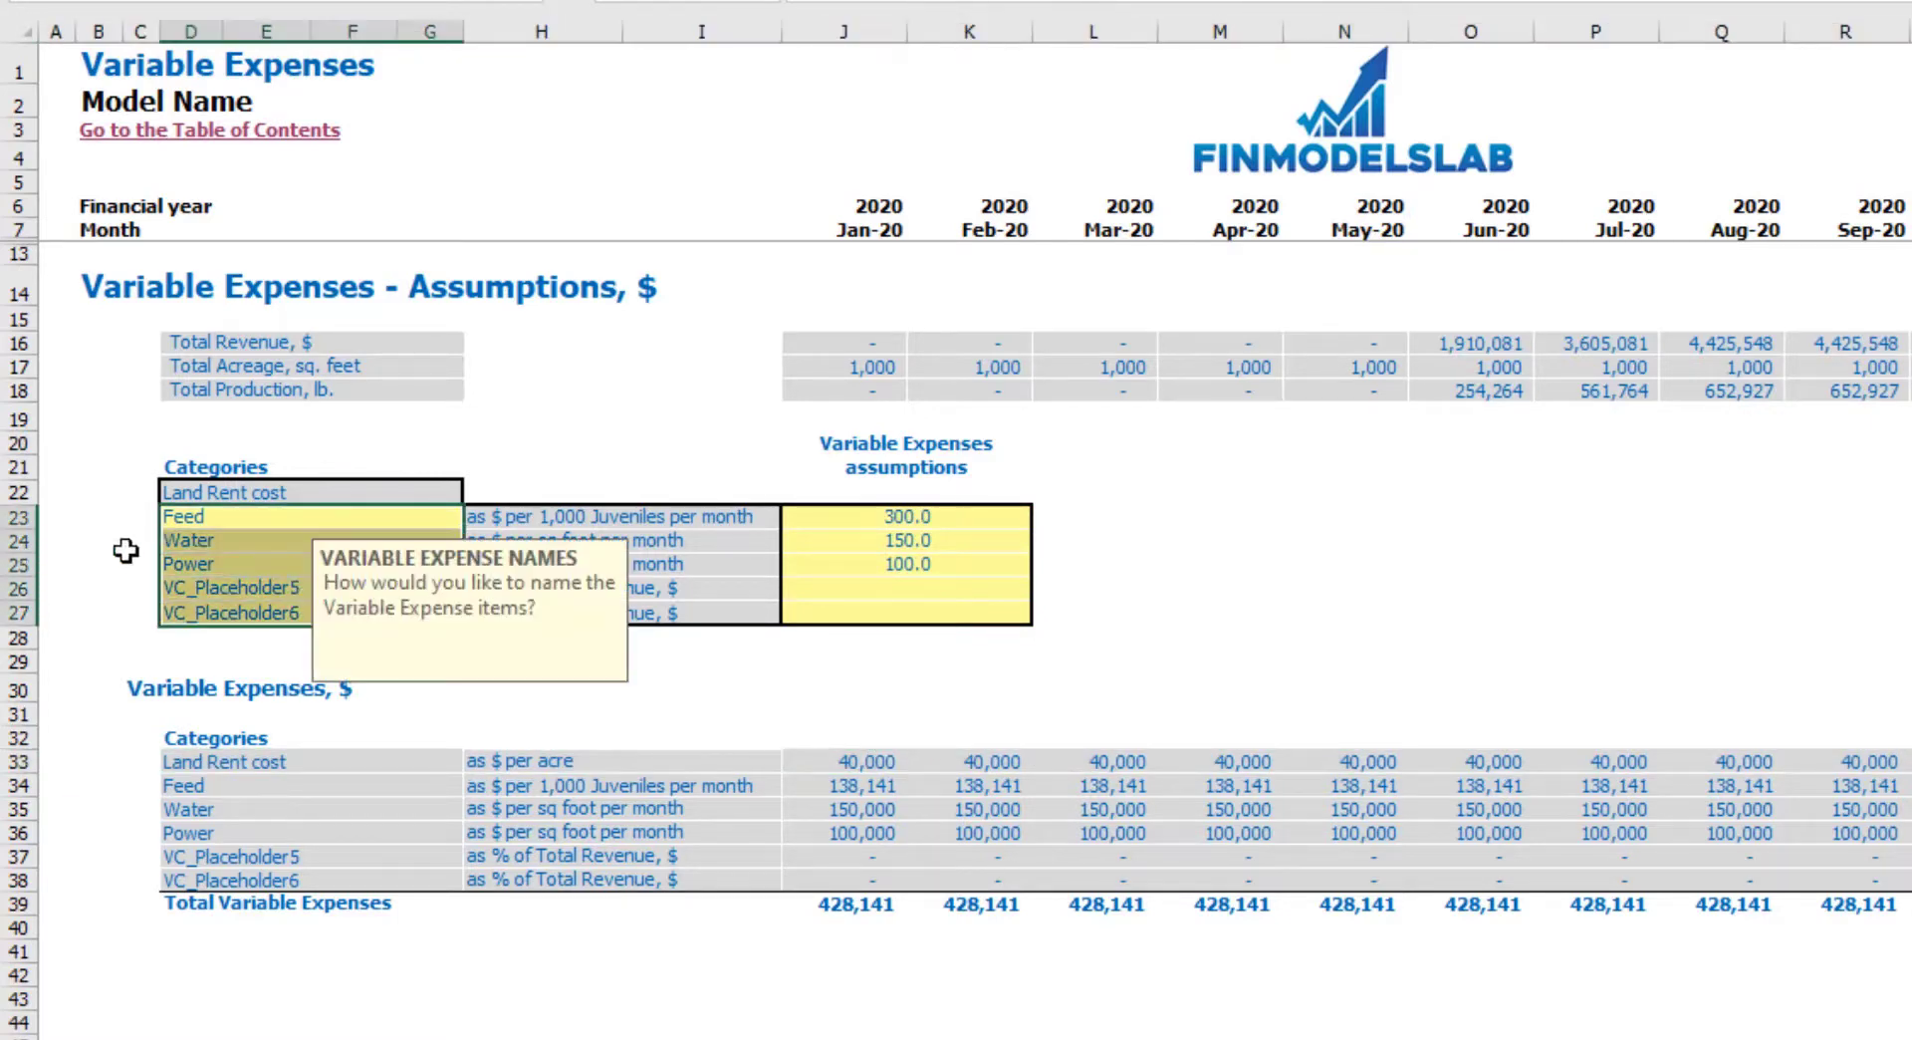
{"action": "left_click", "coordinate": [101, 520]}
{"action": "left_click", "coordinate": [217, 520]}
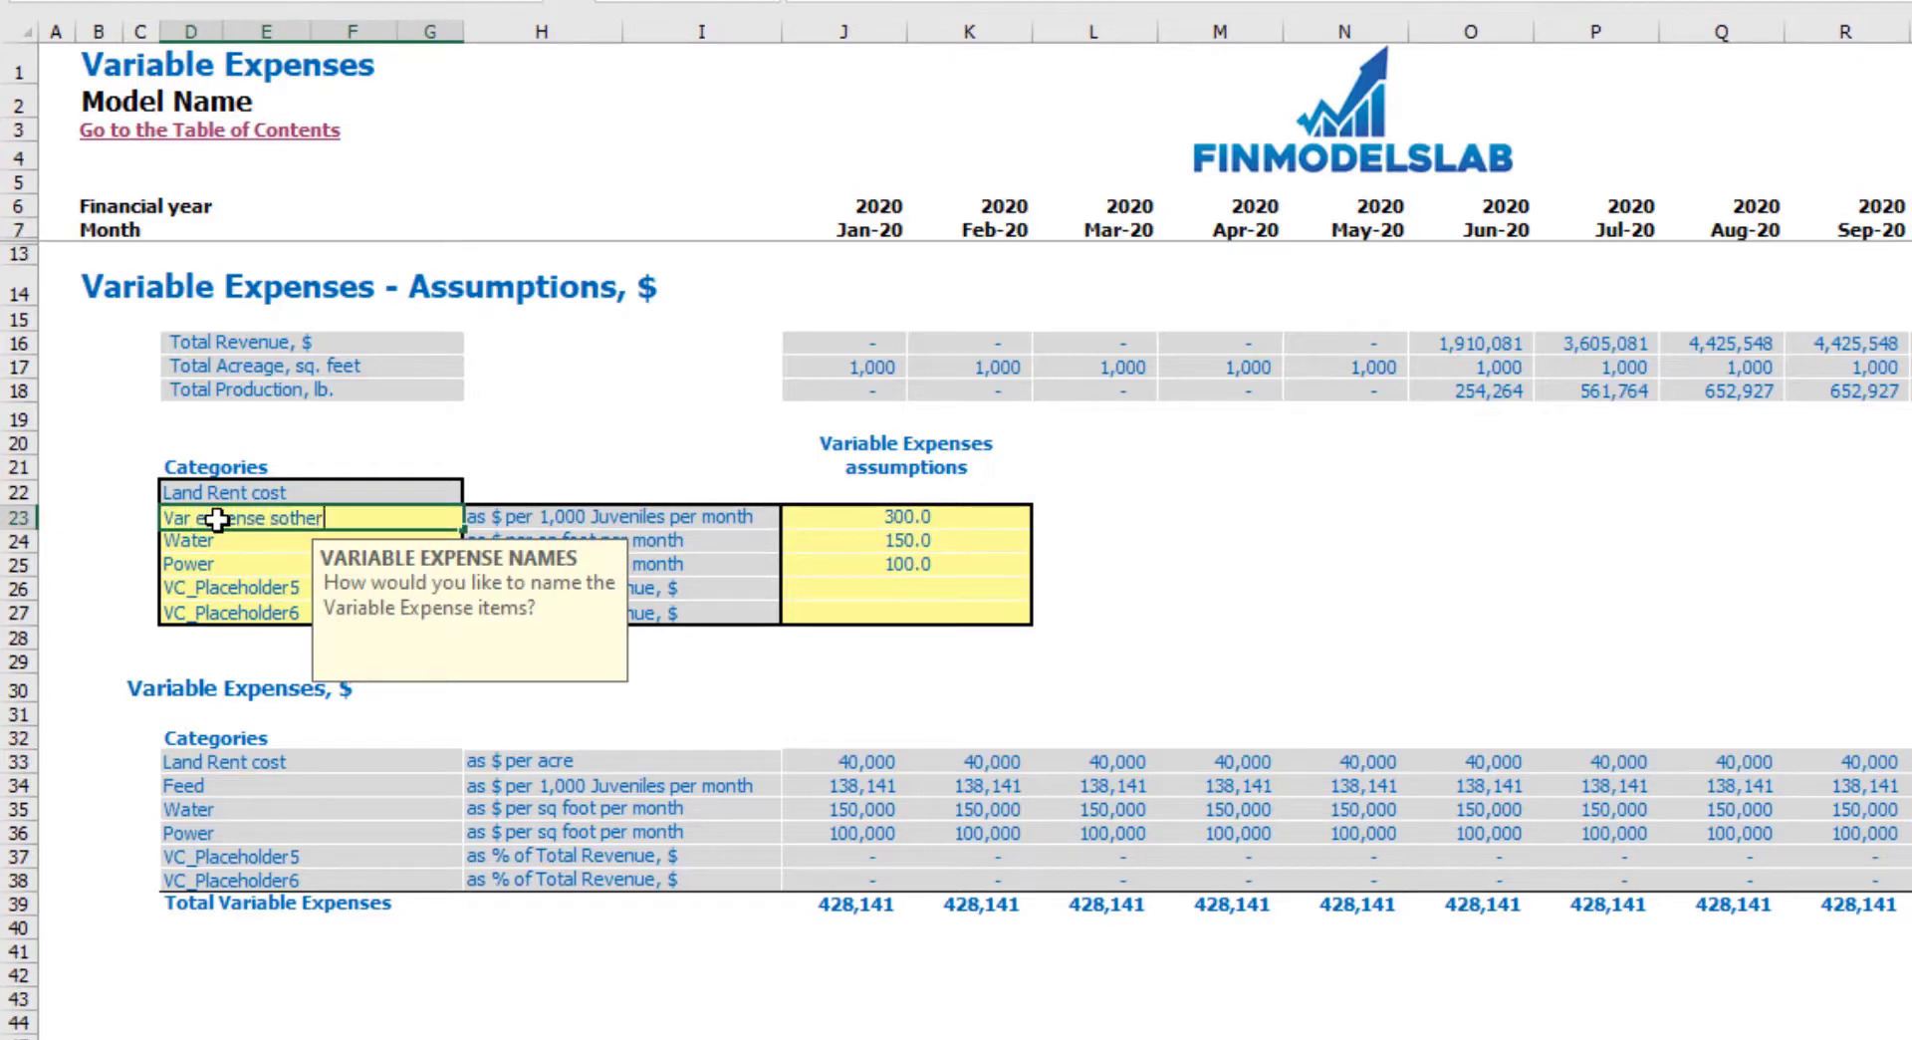
{"action": "key", "text": "Escape"}
{"action": "left_click", "coordinate": [1245, 659]}
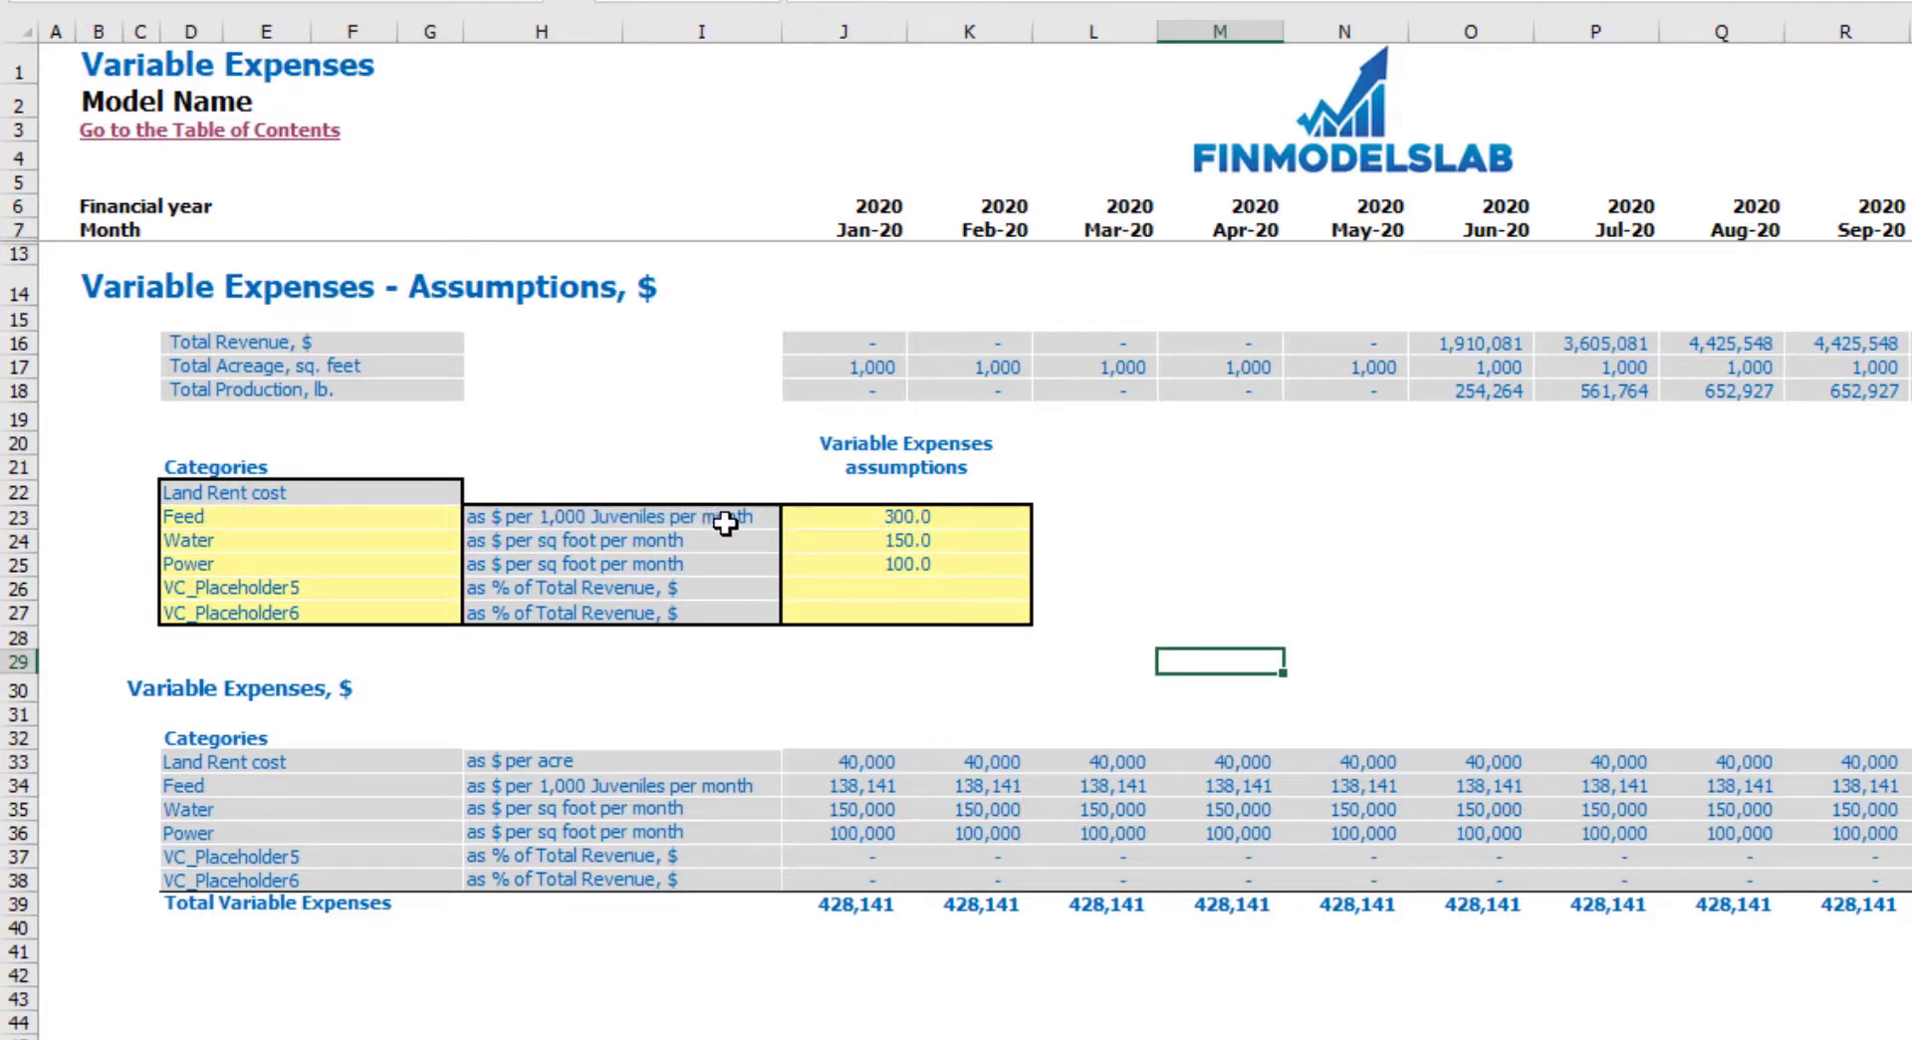
Review the assumption entered for Feed and the calculation basis of the Water category.
{"action": "left_click", "coordinate": [839, 511]}
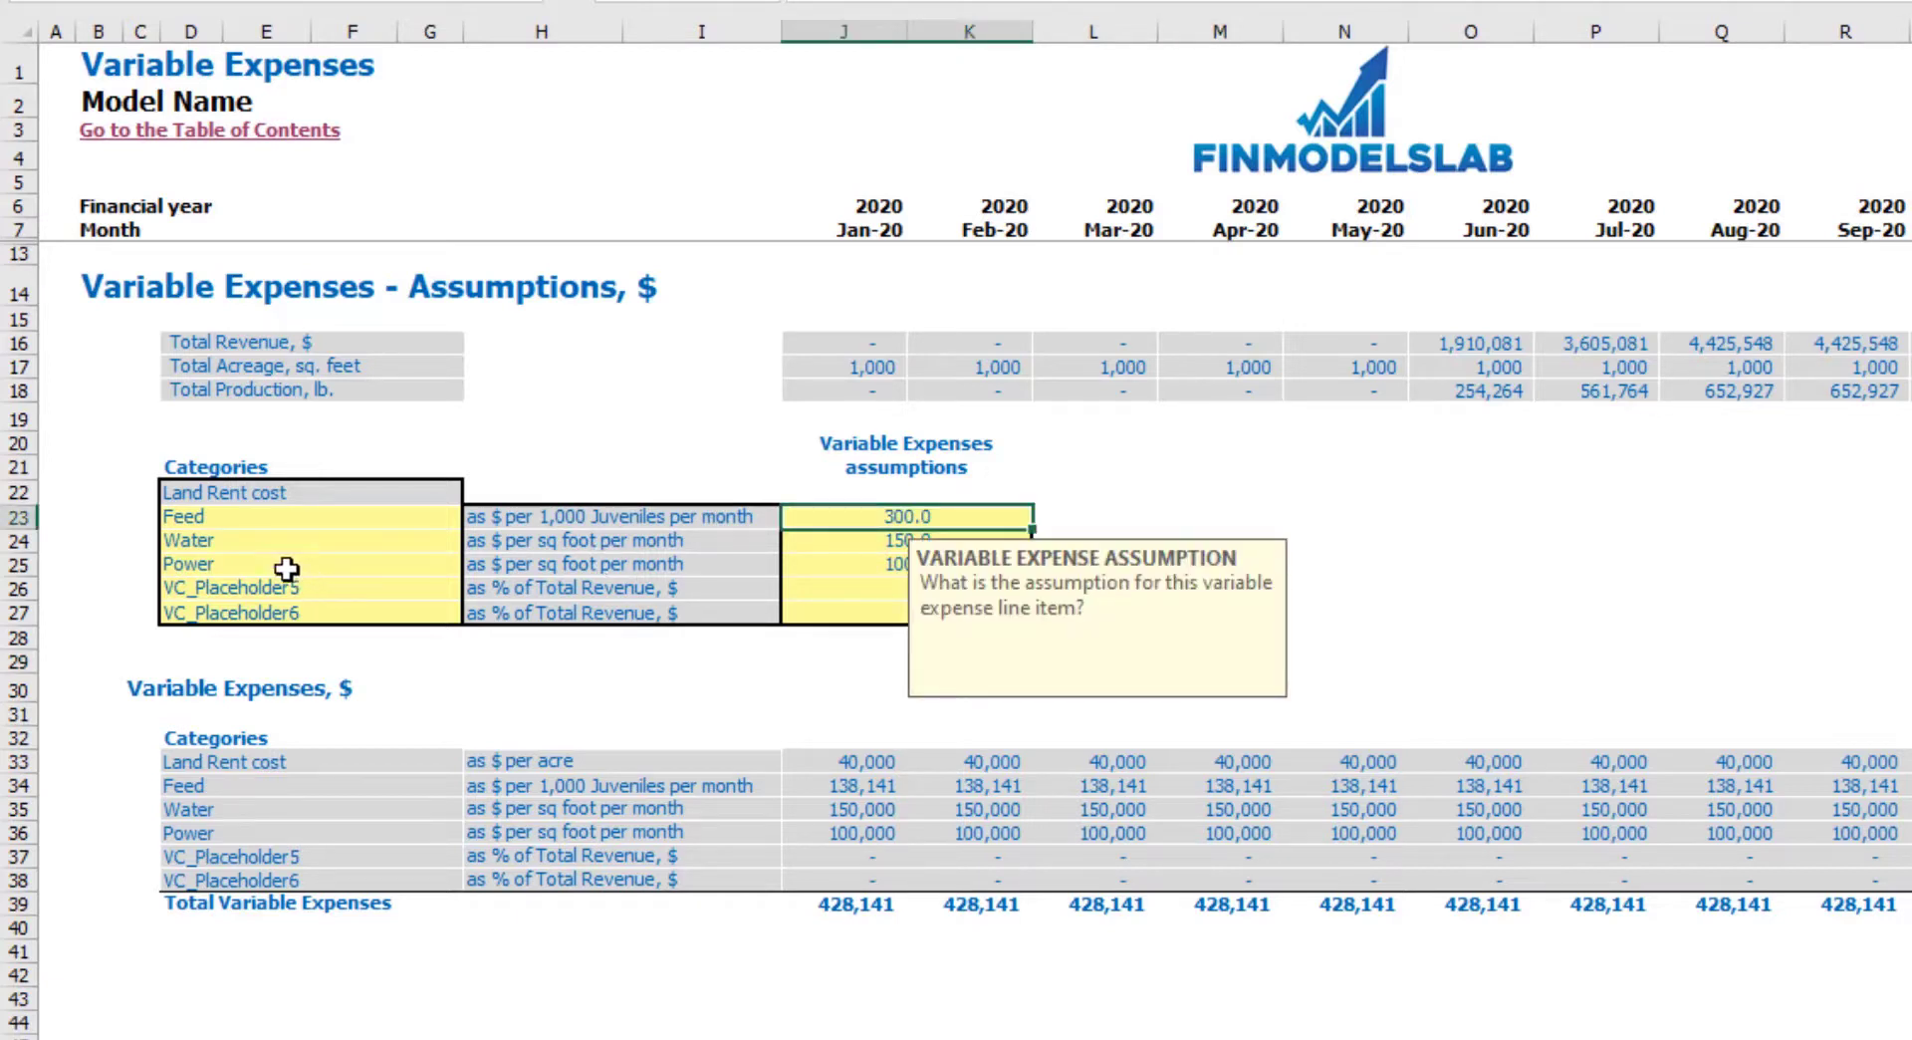
{"action": "left_click", "coordinate": [267, 543]}
{"action": "left_click", "coordinate": [632, 540]}
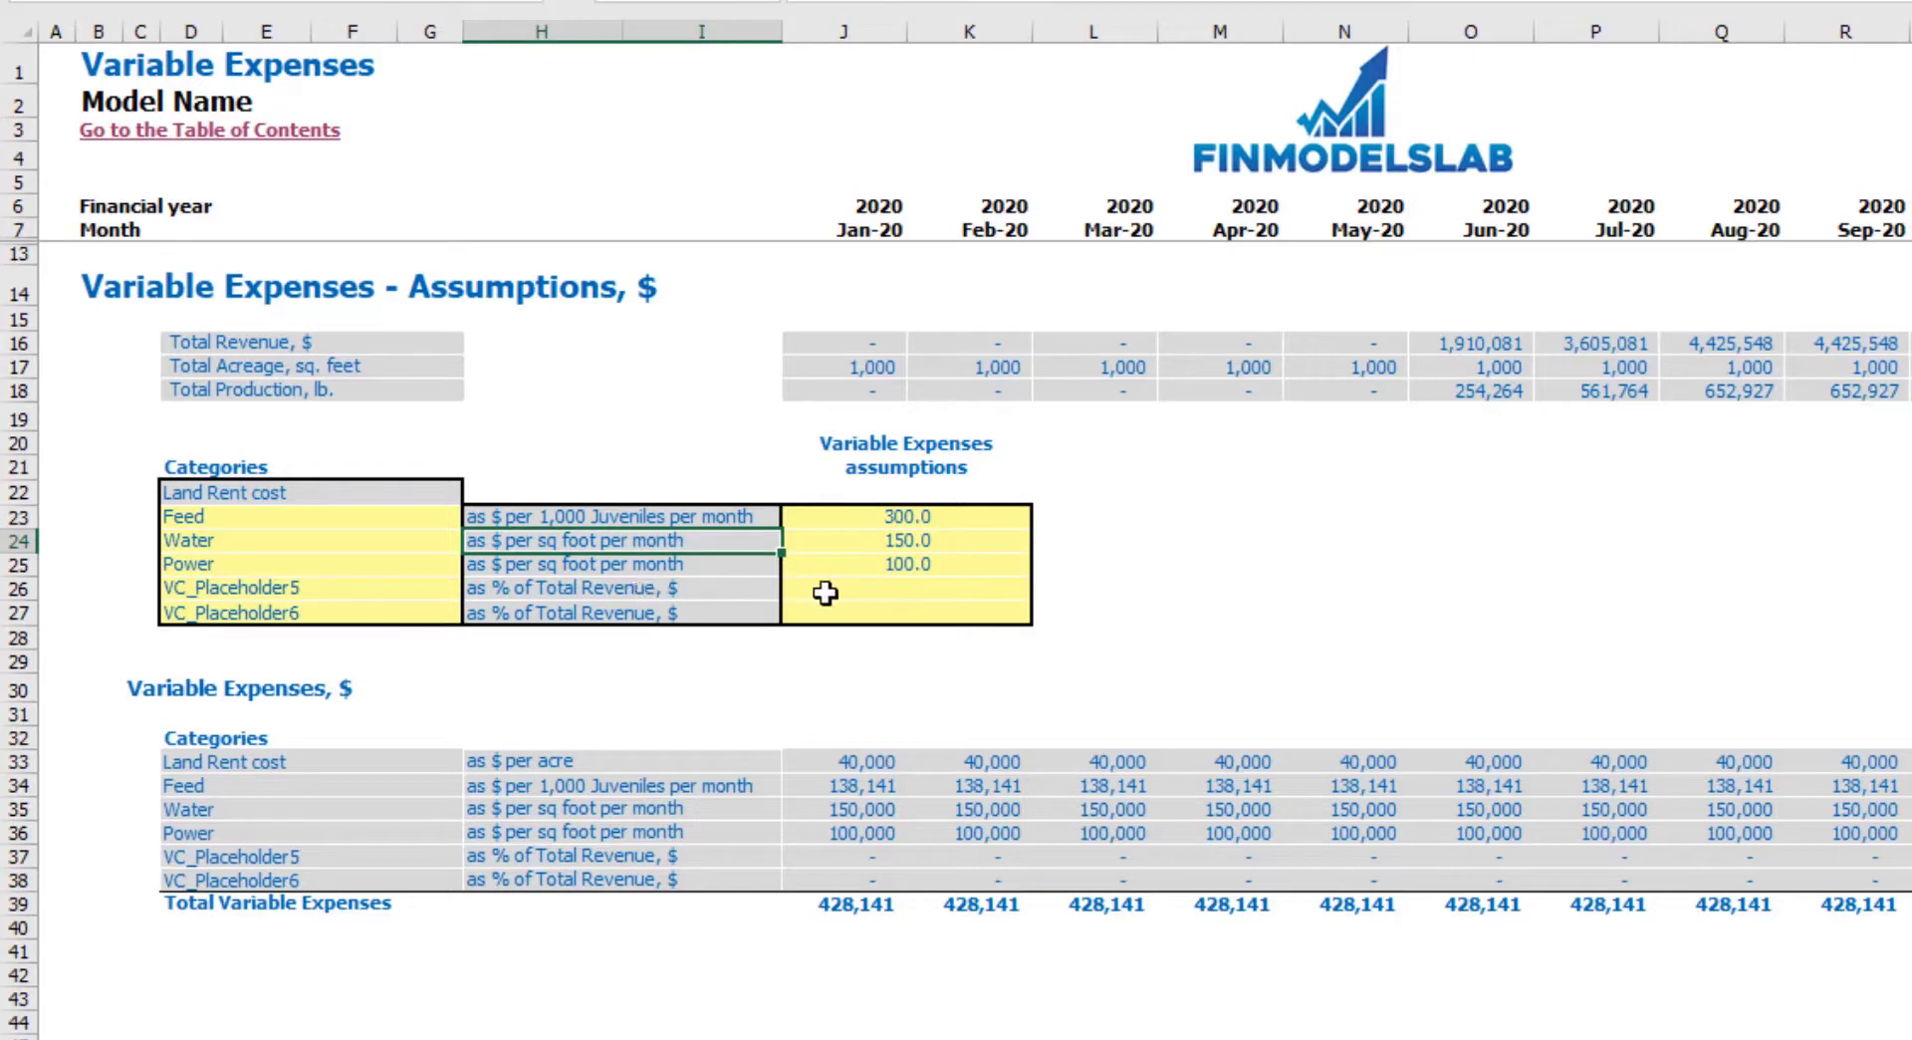
Rename the VC_Placeholder5 variable expense to Other and set its assumption to 2% of Total Revenue.
{"action": "left_click", "coordinate": [428, 592]}
{"action": "type", "text": "Other"}
{"action": "left_click", "coordinate": [843, 587]}
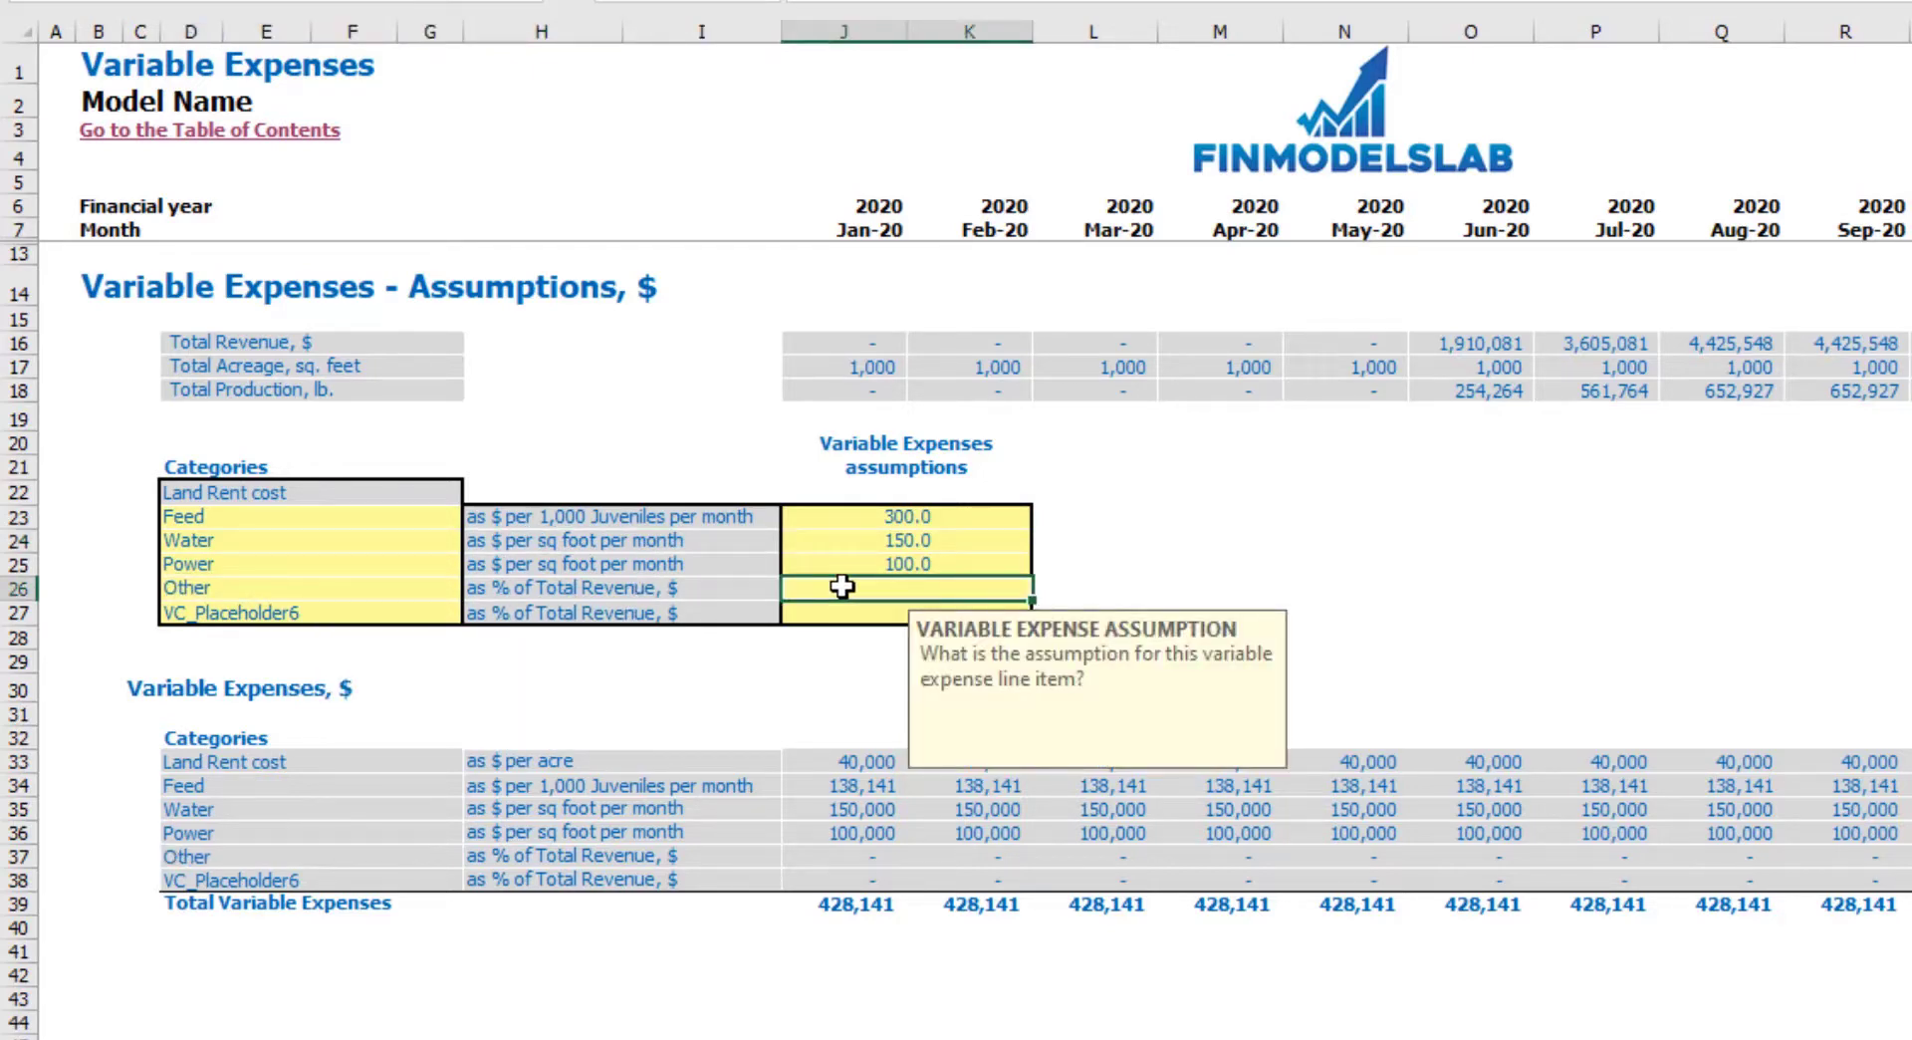
{"action": "type", "text": "2%"}
{"action": "key", "text": "Return"}
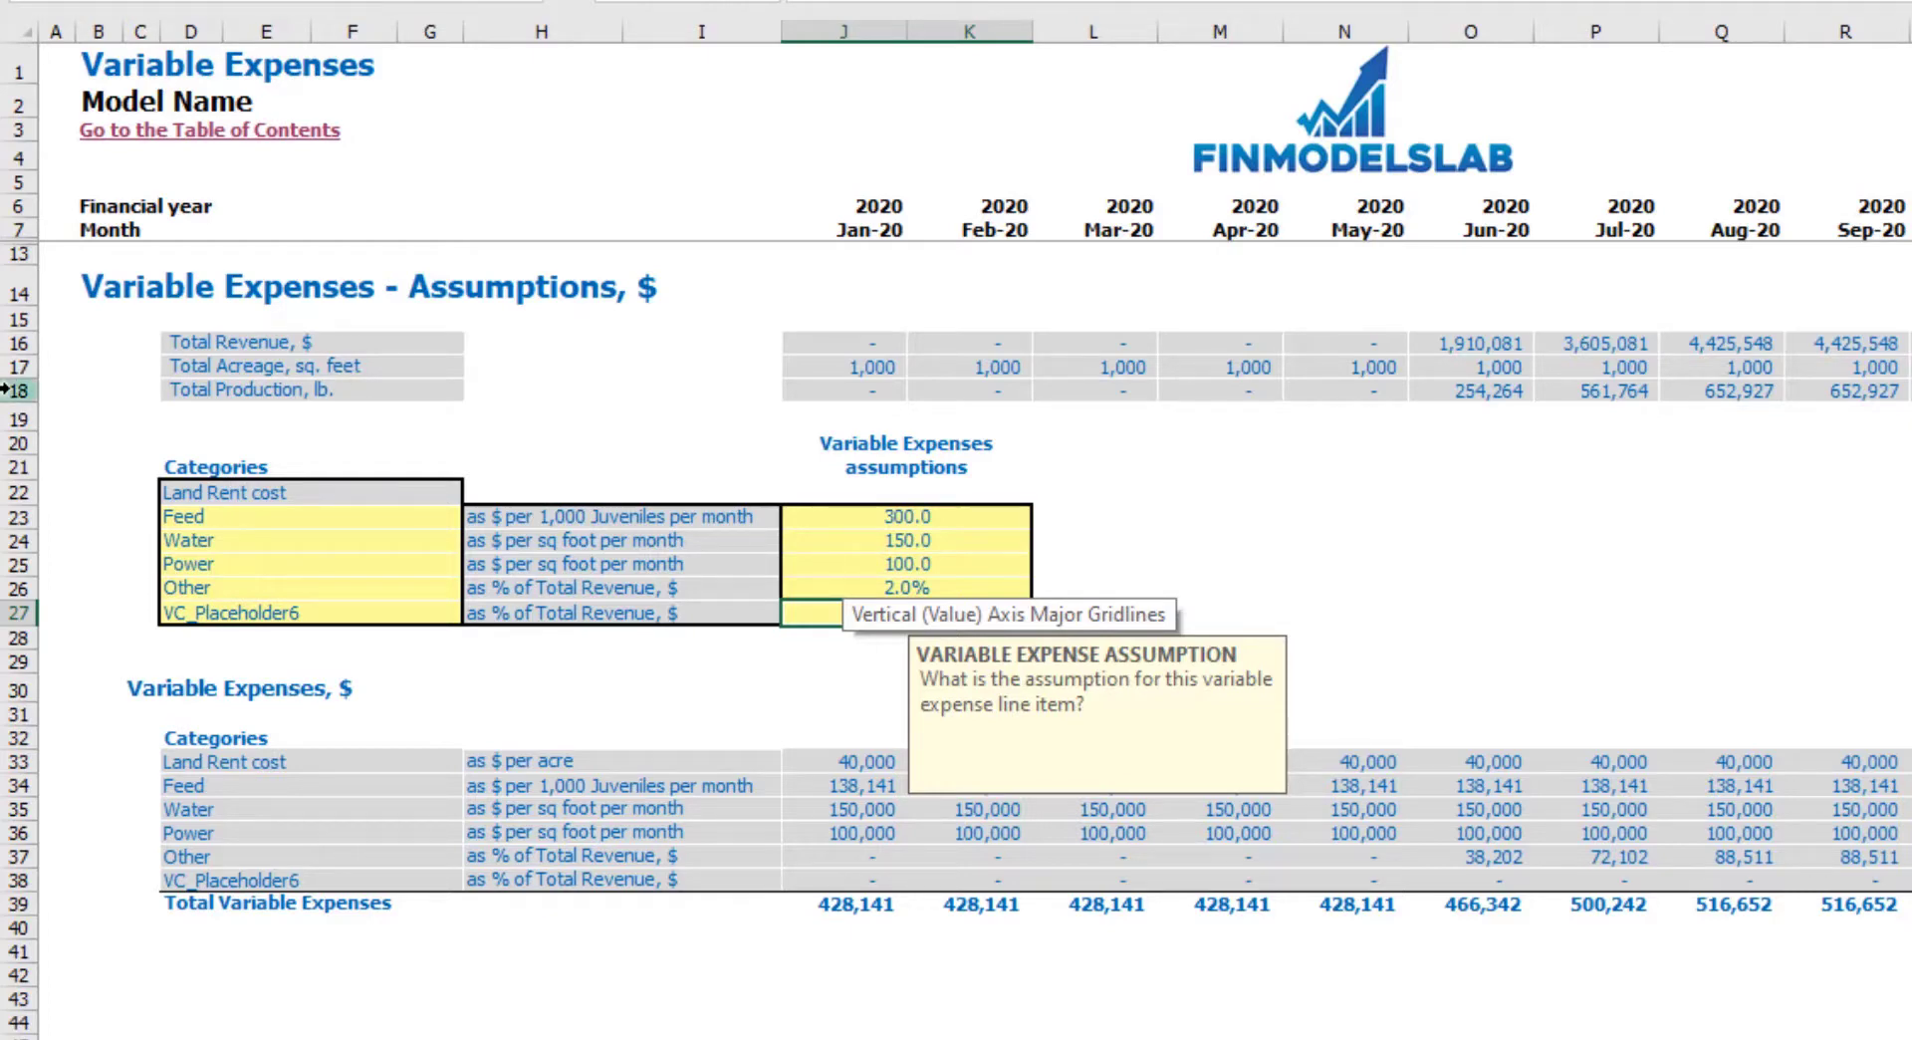
{"action": "left_click", "coordinate": [1309, 559]}
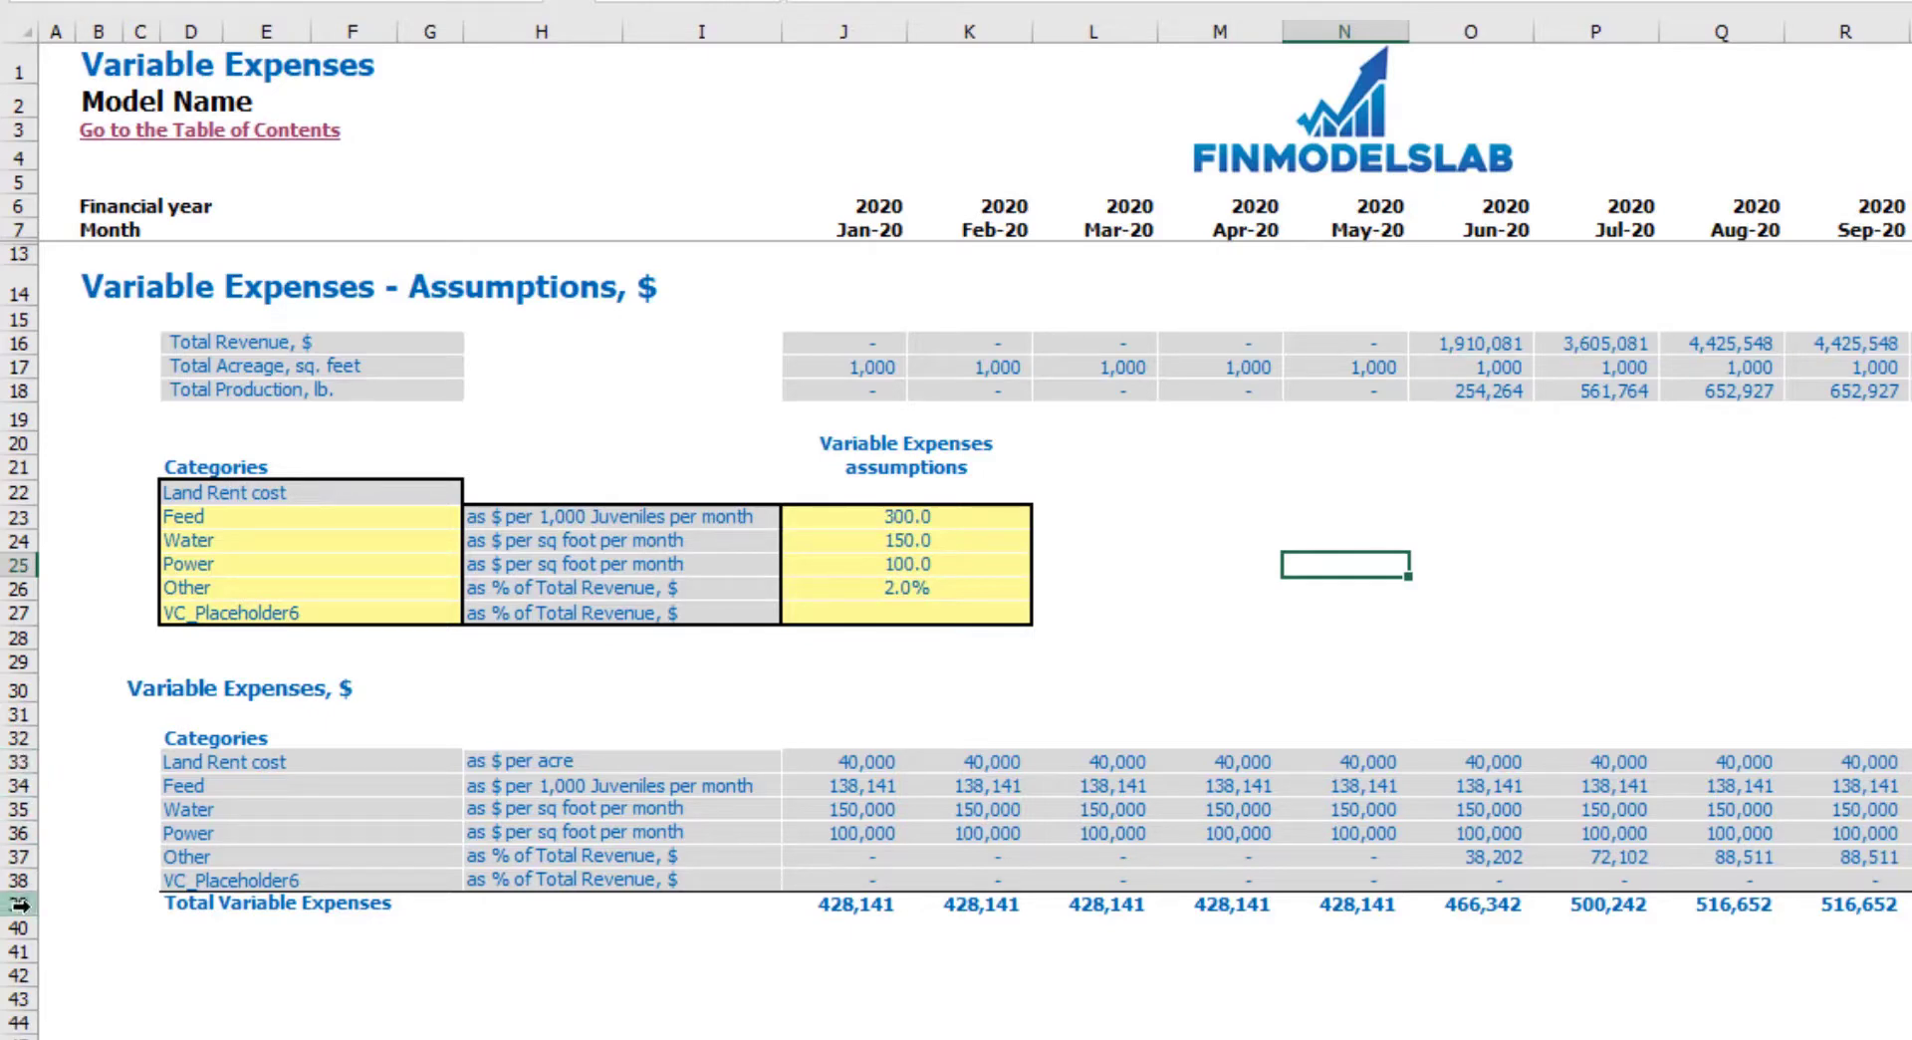
In the Income Statement, expand the Variable Expenses group and select its line items from Land Rent cost to VC_Placeholder6 for review.
{"action": "key", "text": "ctrl+Page_Down"}
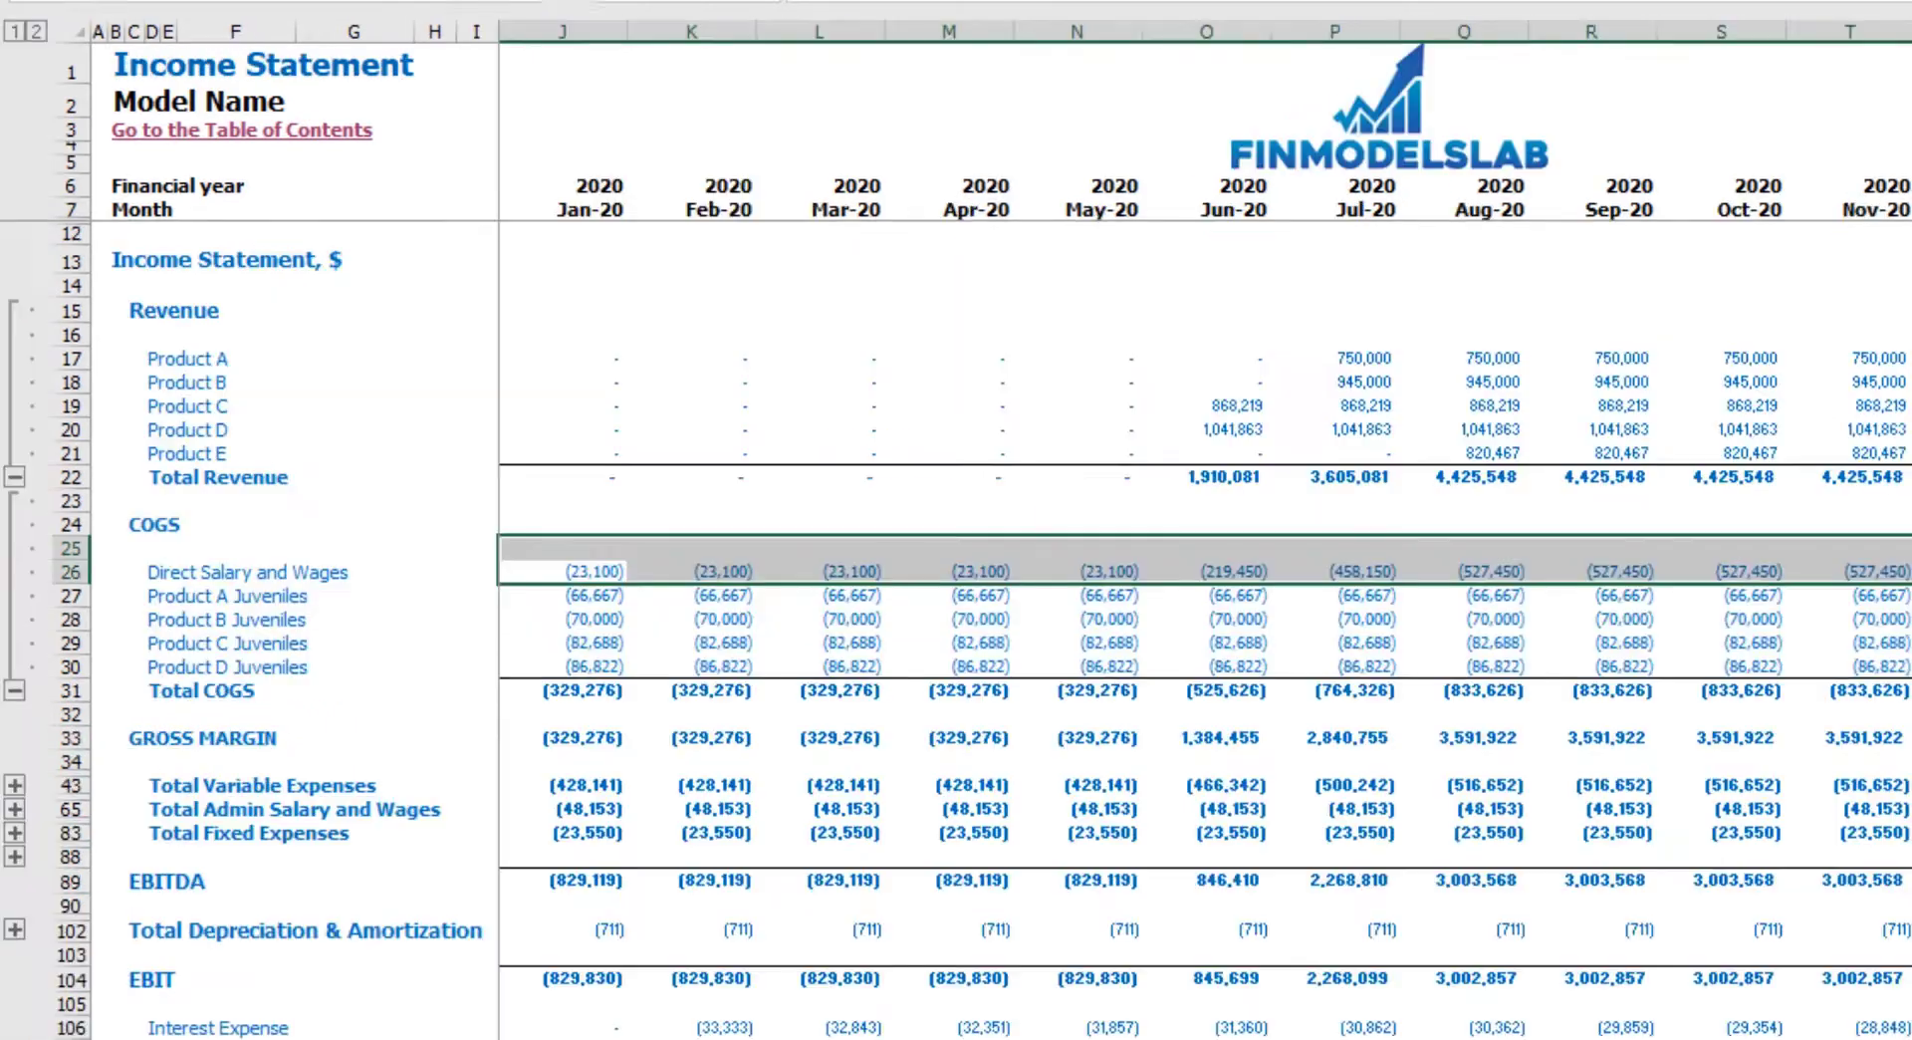
{"action": "scroll", "coordinate": [22, 458], "scroll_direction": "down", "scroll_amount": 5}
{"action": "left_click", "coordinate": [16, 446]}
{"action": "left_click_drag", "start_coordinate": [92, 482], "coordinate": [100, 597]}
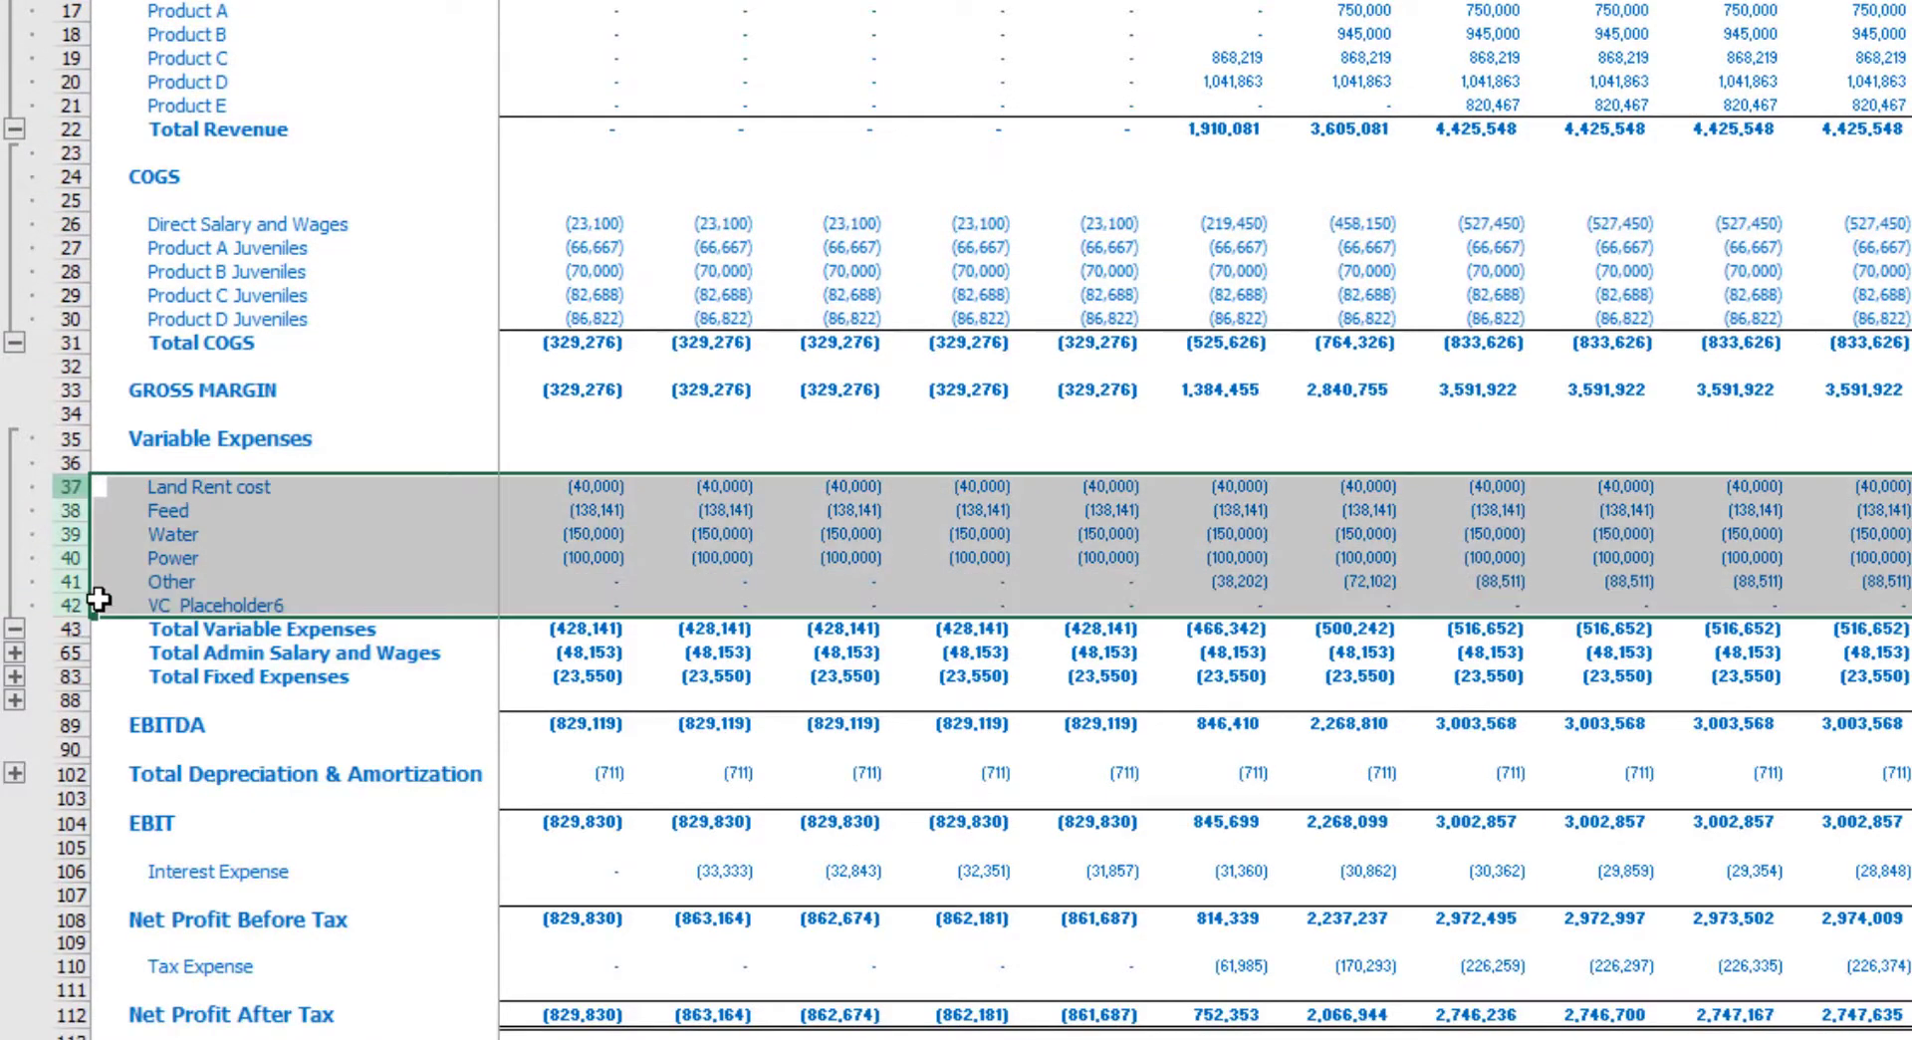
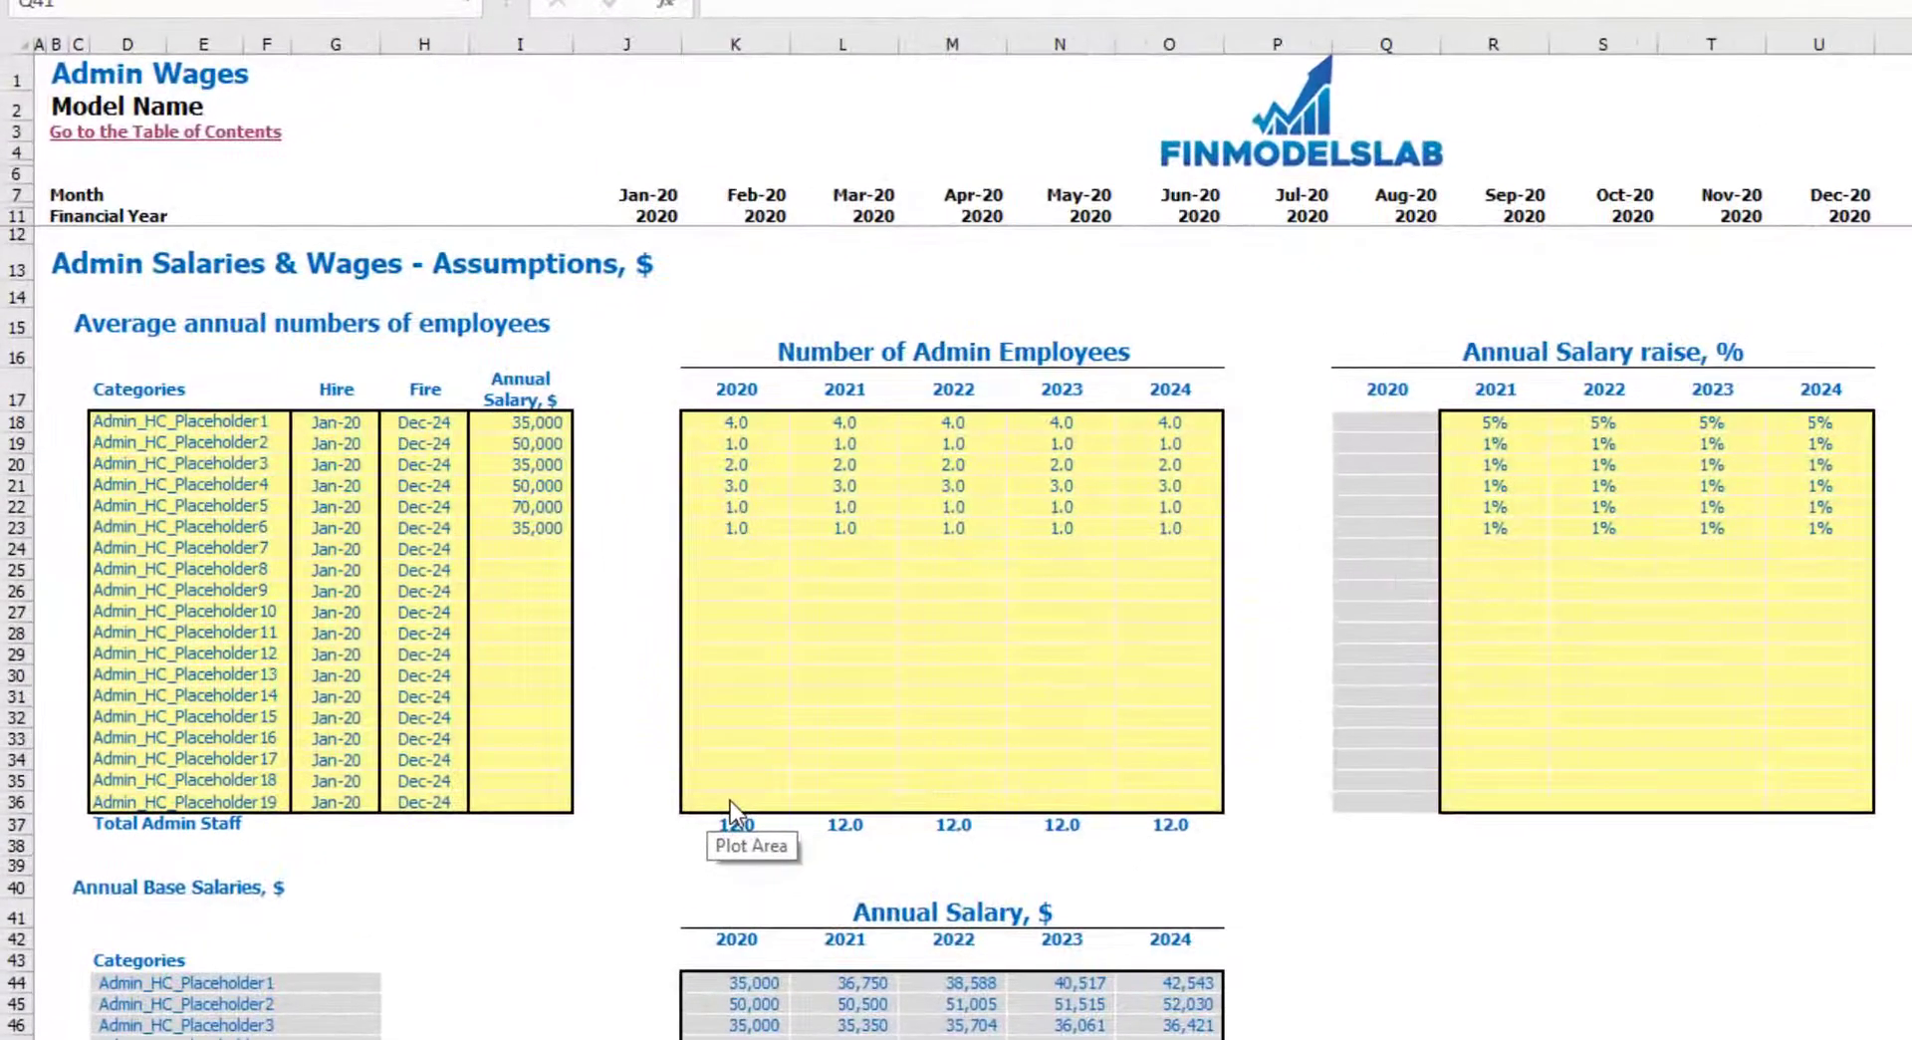
On the Admin Wages sheet, rename the first staff category to managers and set its hire date to Feb-20.
{"action": "left_click", "coordinate": [122, 428]}
{"action": "type", "text": "ma"}
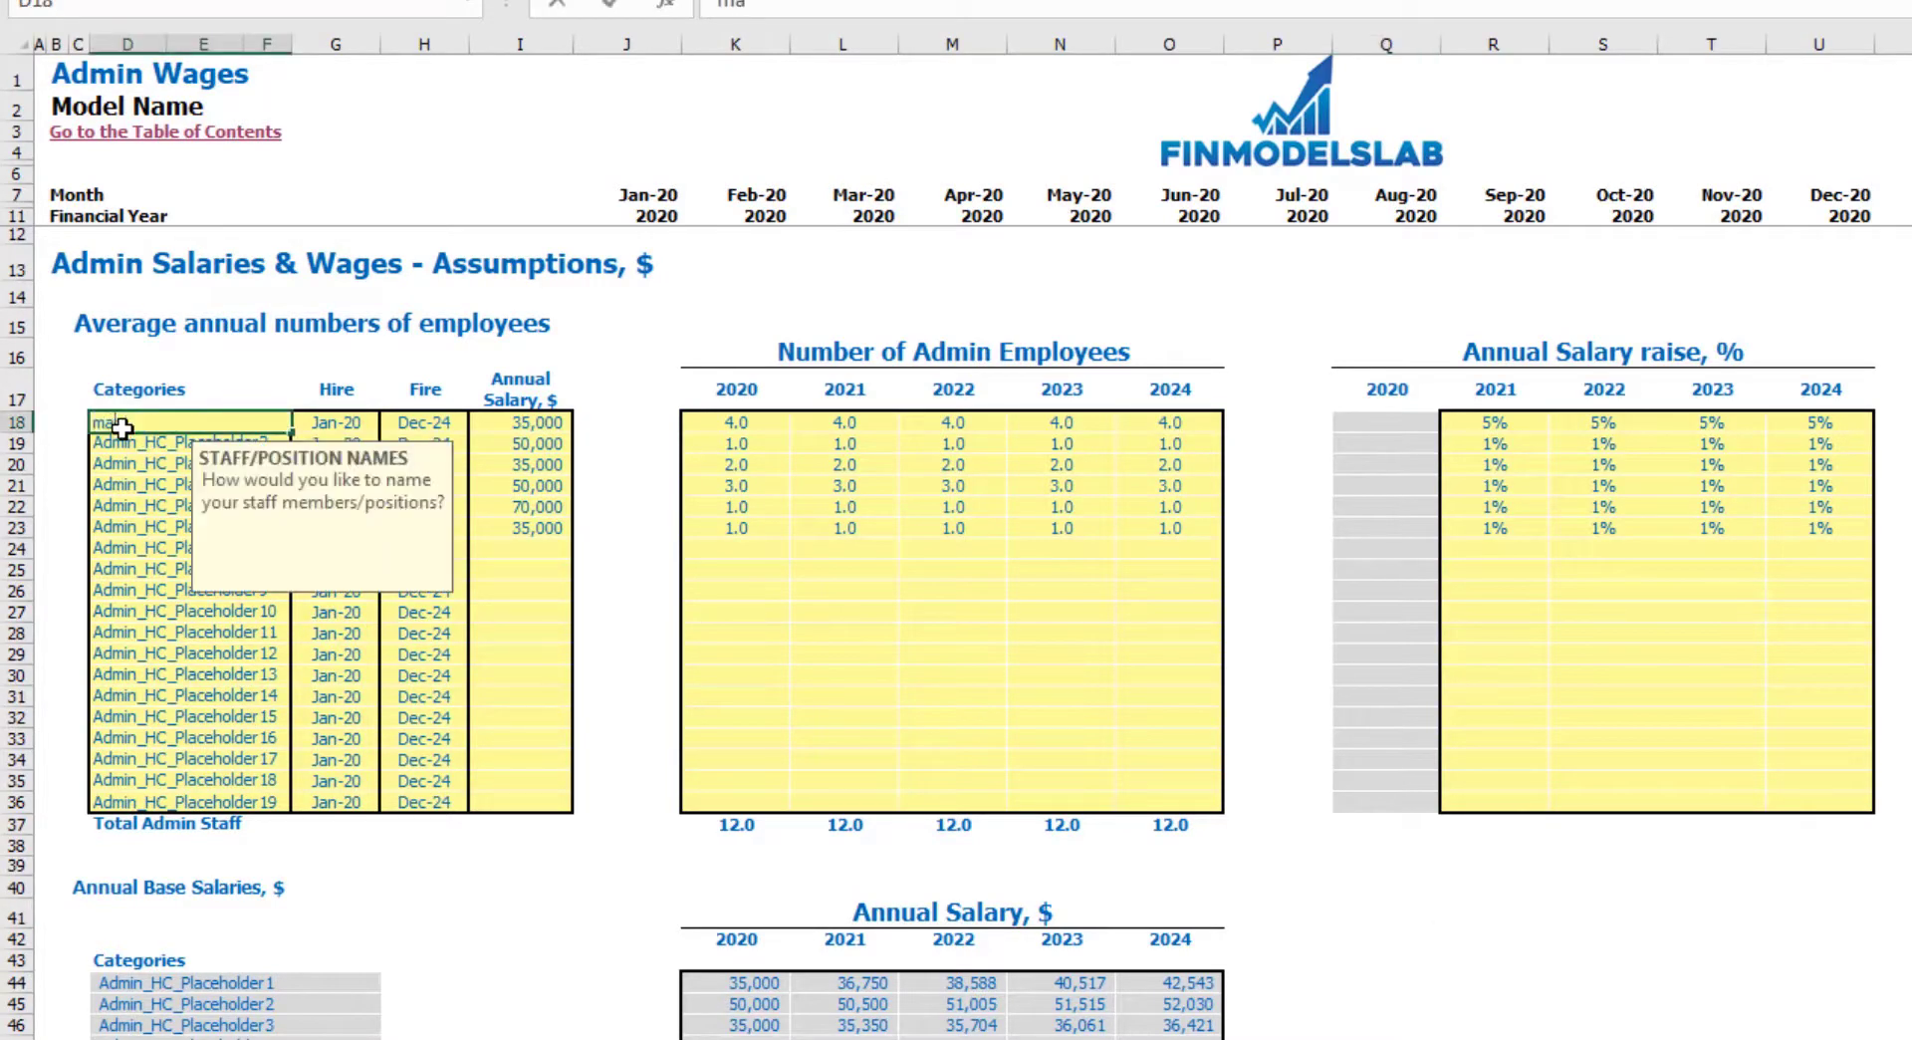
{"action": "type", "text": "nagers"}
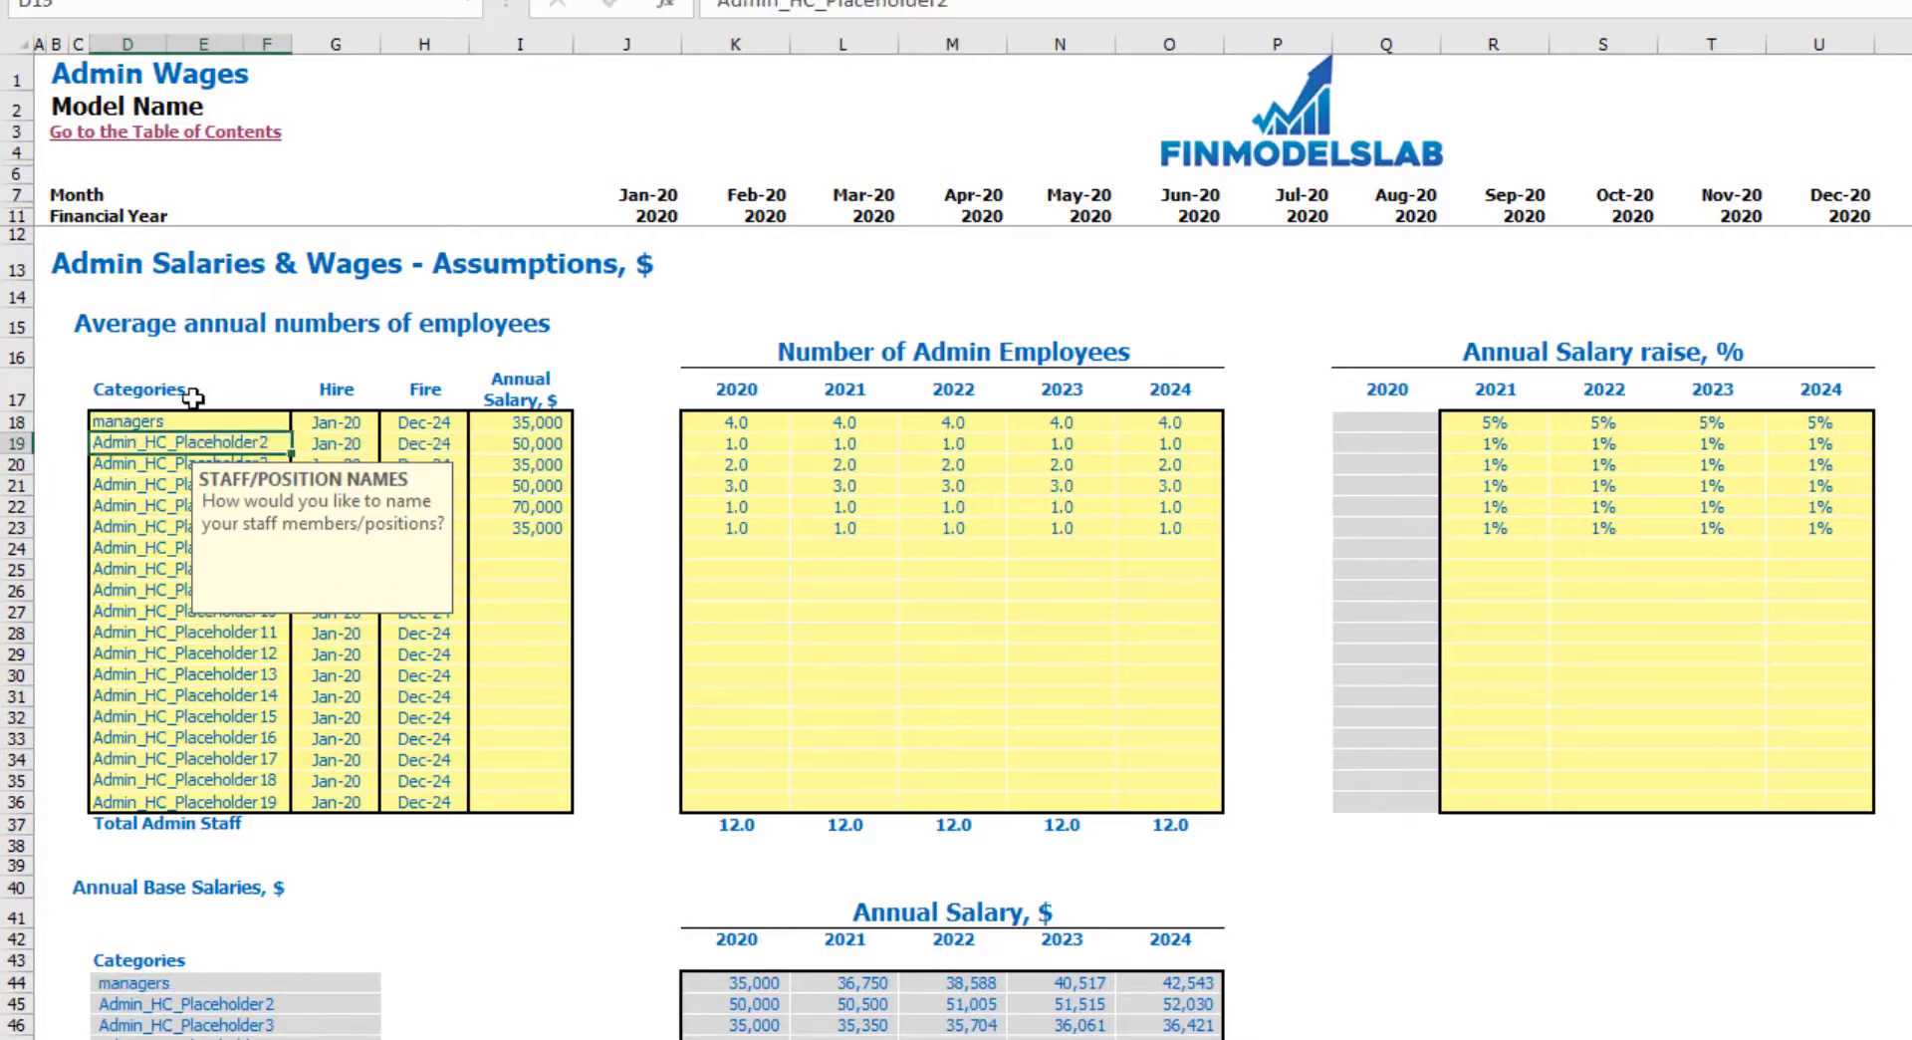
{"action": "left_click", "coordinate": [361, 423]}
{"action": "left_click", "coordinate": [396, 423]}
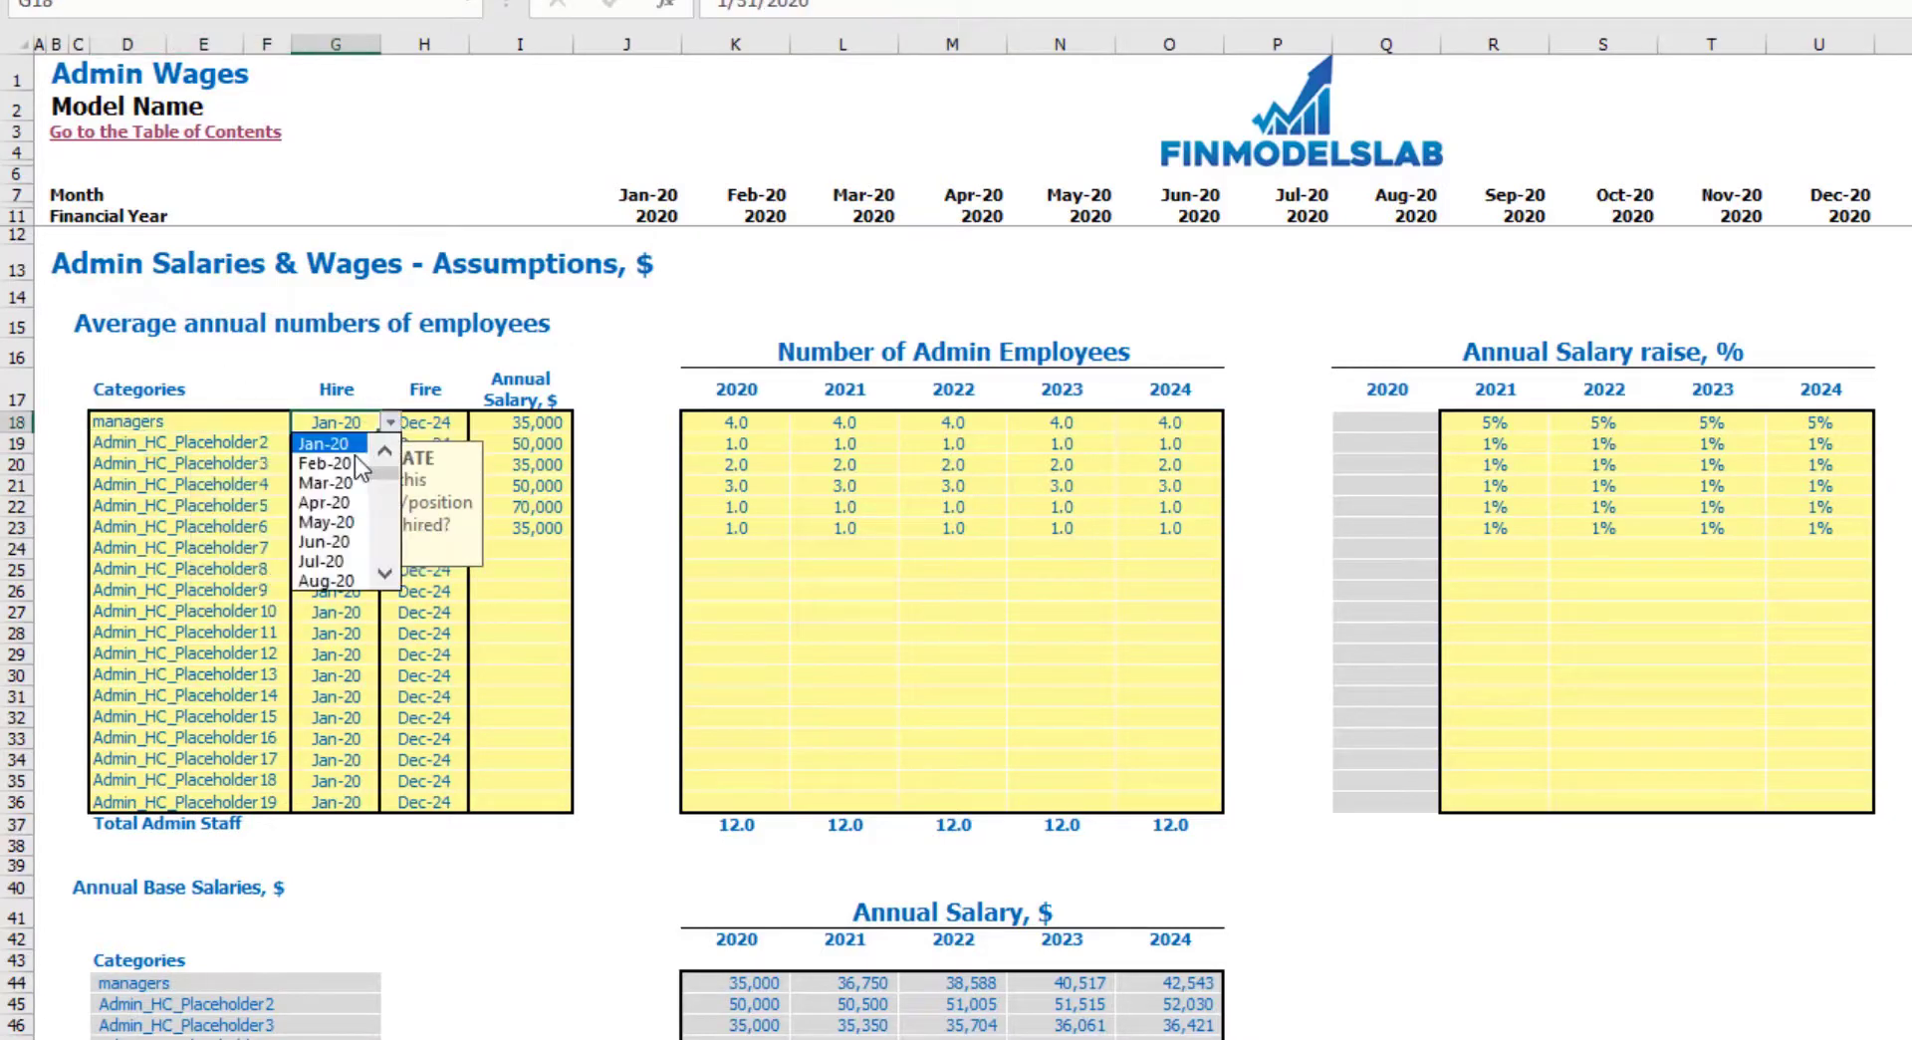
{"action": "left_click", "coordinate": [334, 463]}
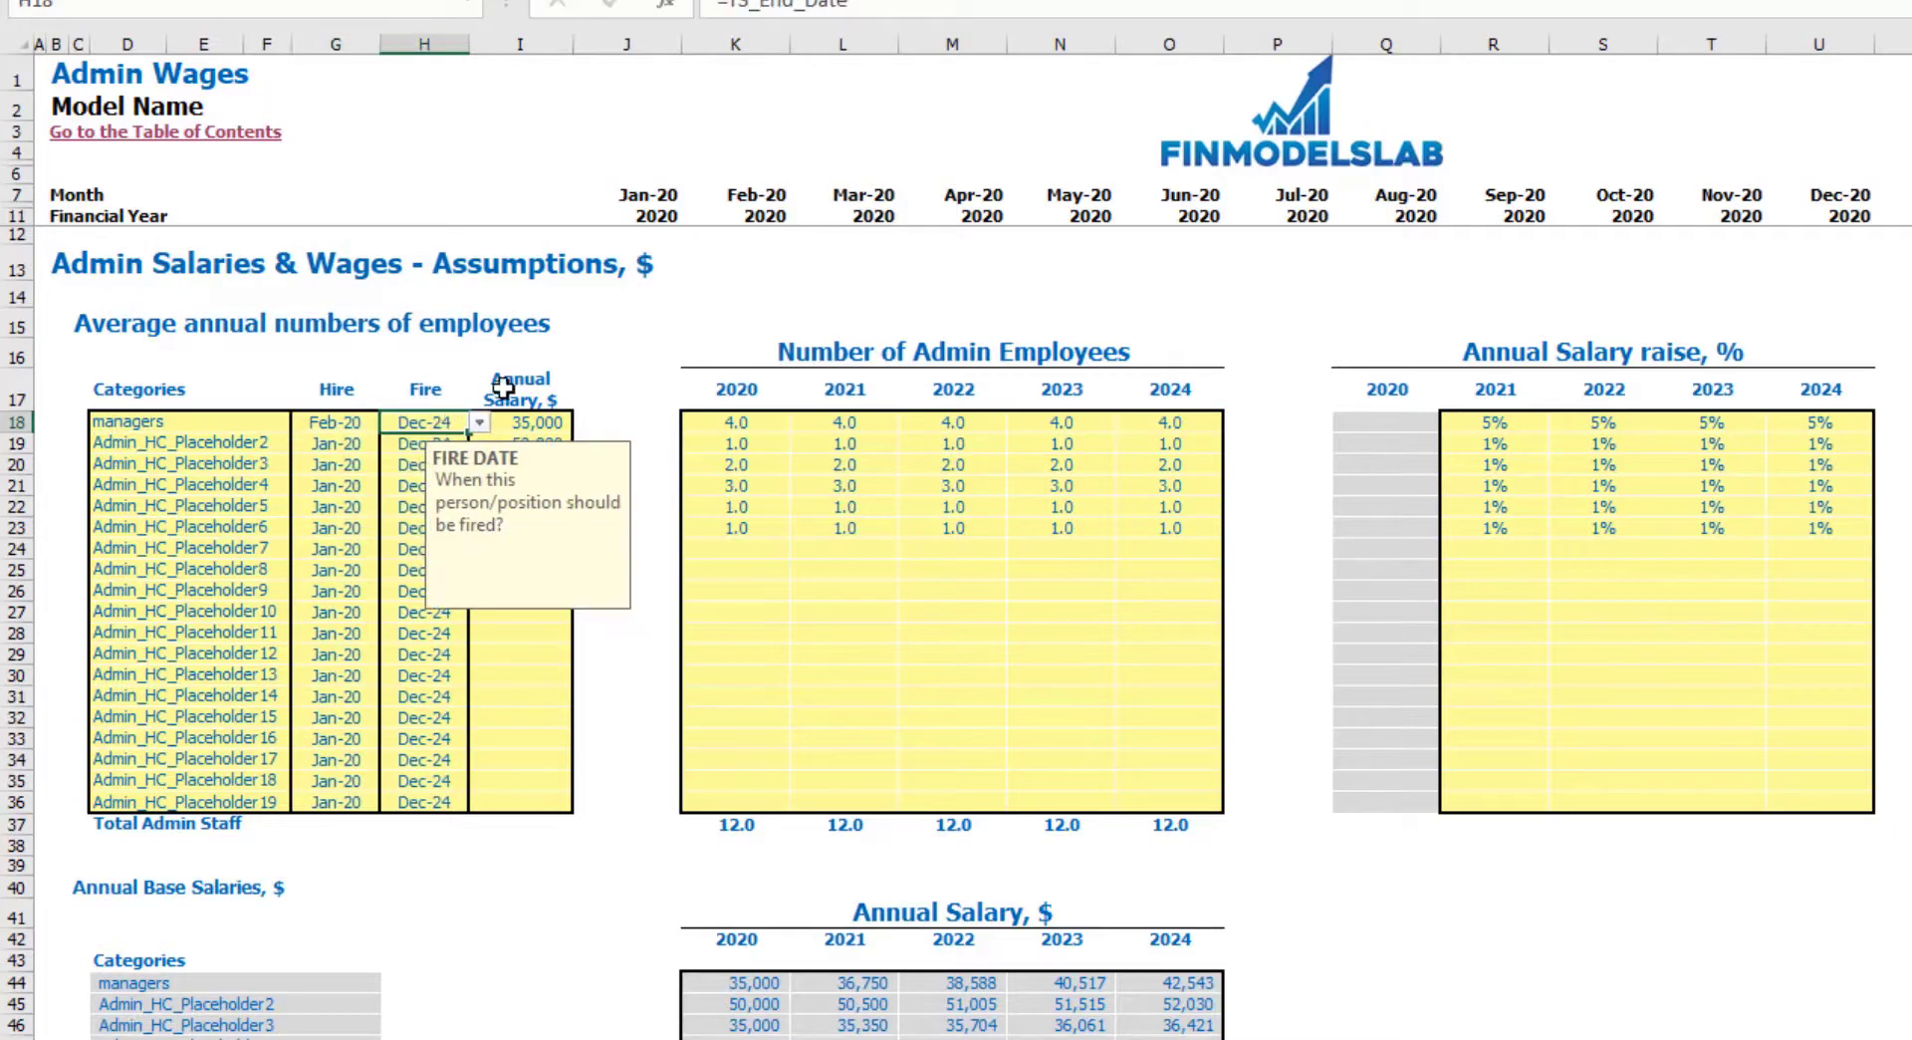
{"action": "left_click", "coordinate": [612, 351]}
Set the annual salary of the managers category to 40,000.
{"action": "left_click", "coordinate": [539, 424]}
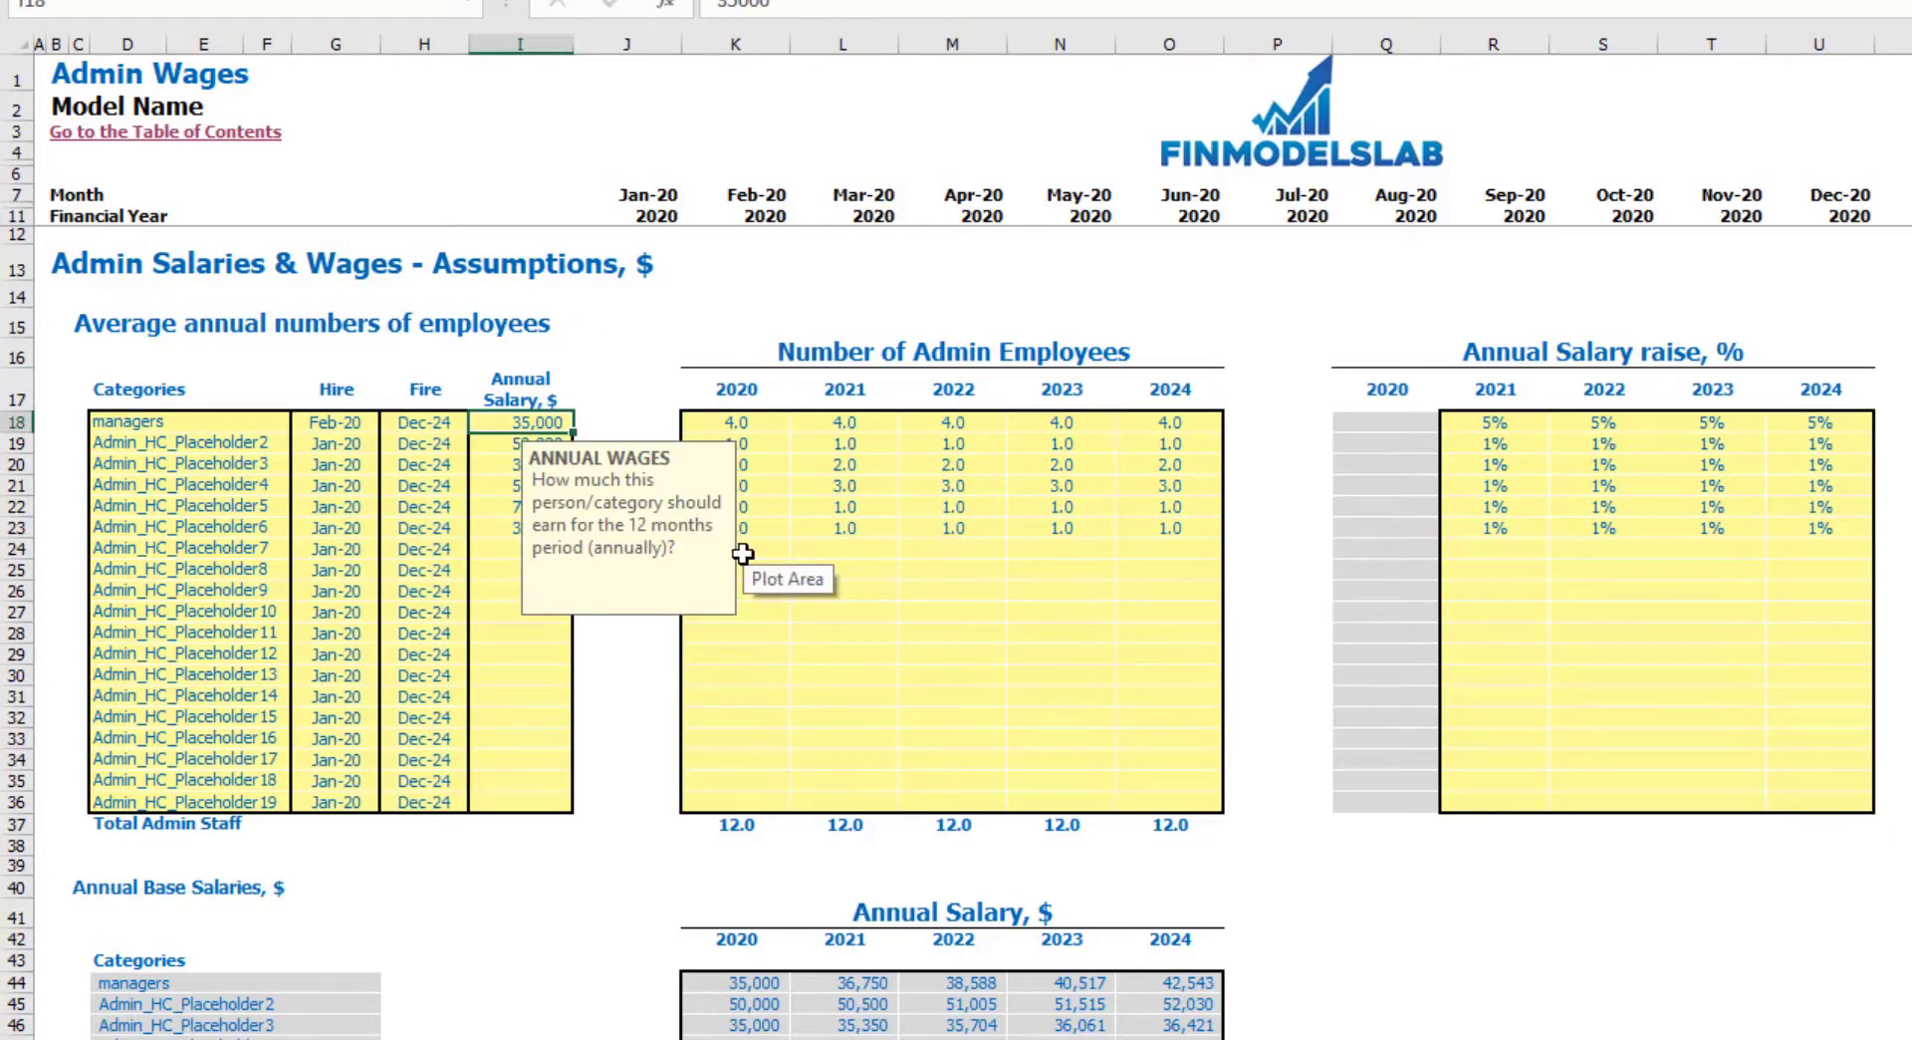
{"action": "type", "text": "40"}
{"action": "key", "text": "Return"}
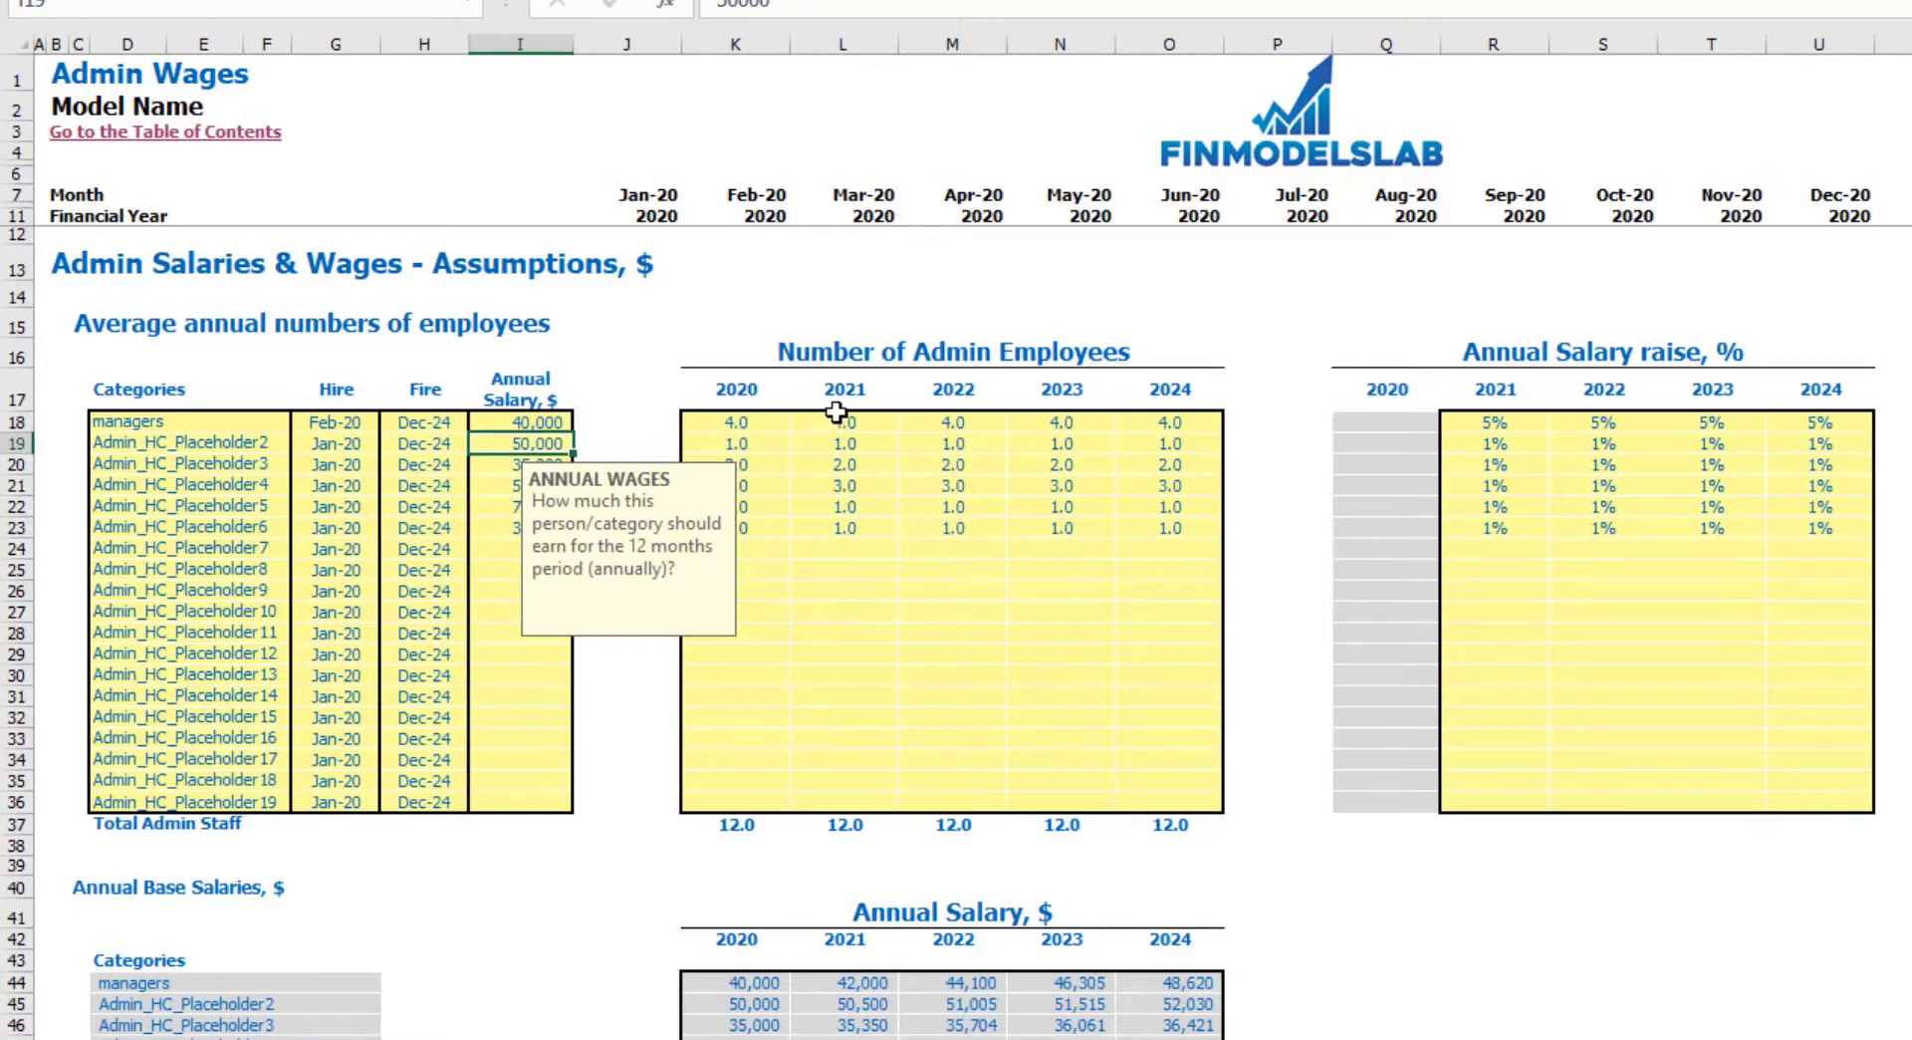
Set the number of managers to 1 in 2020, 2 in 2021, 3 in 2022 and 5 in 2024.
{"action": "left_click", "coordinate": [740, 421]}
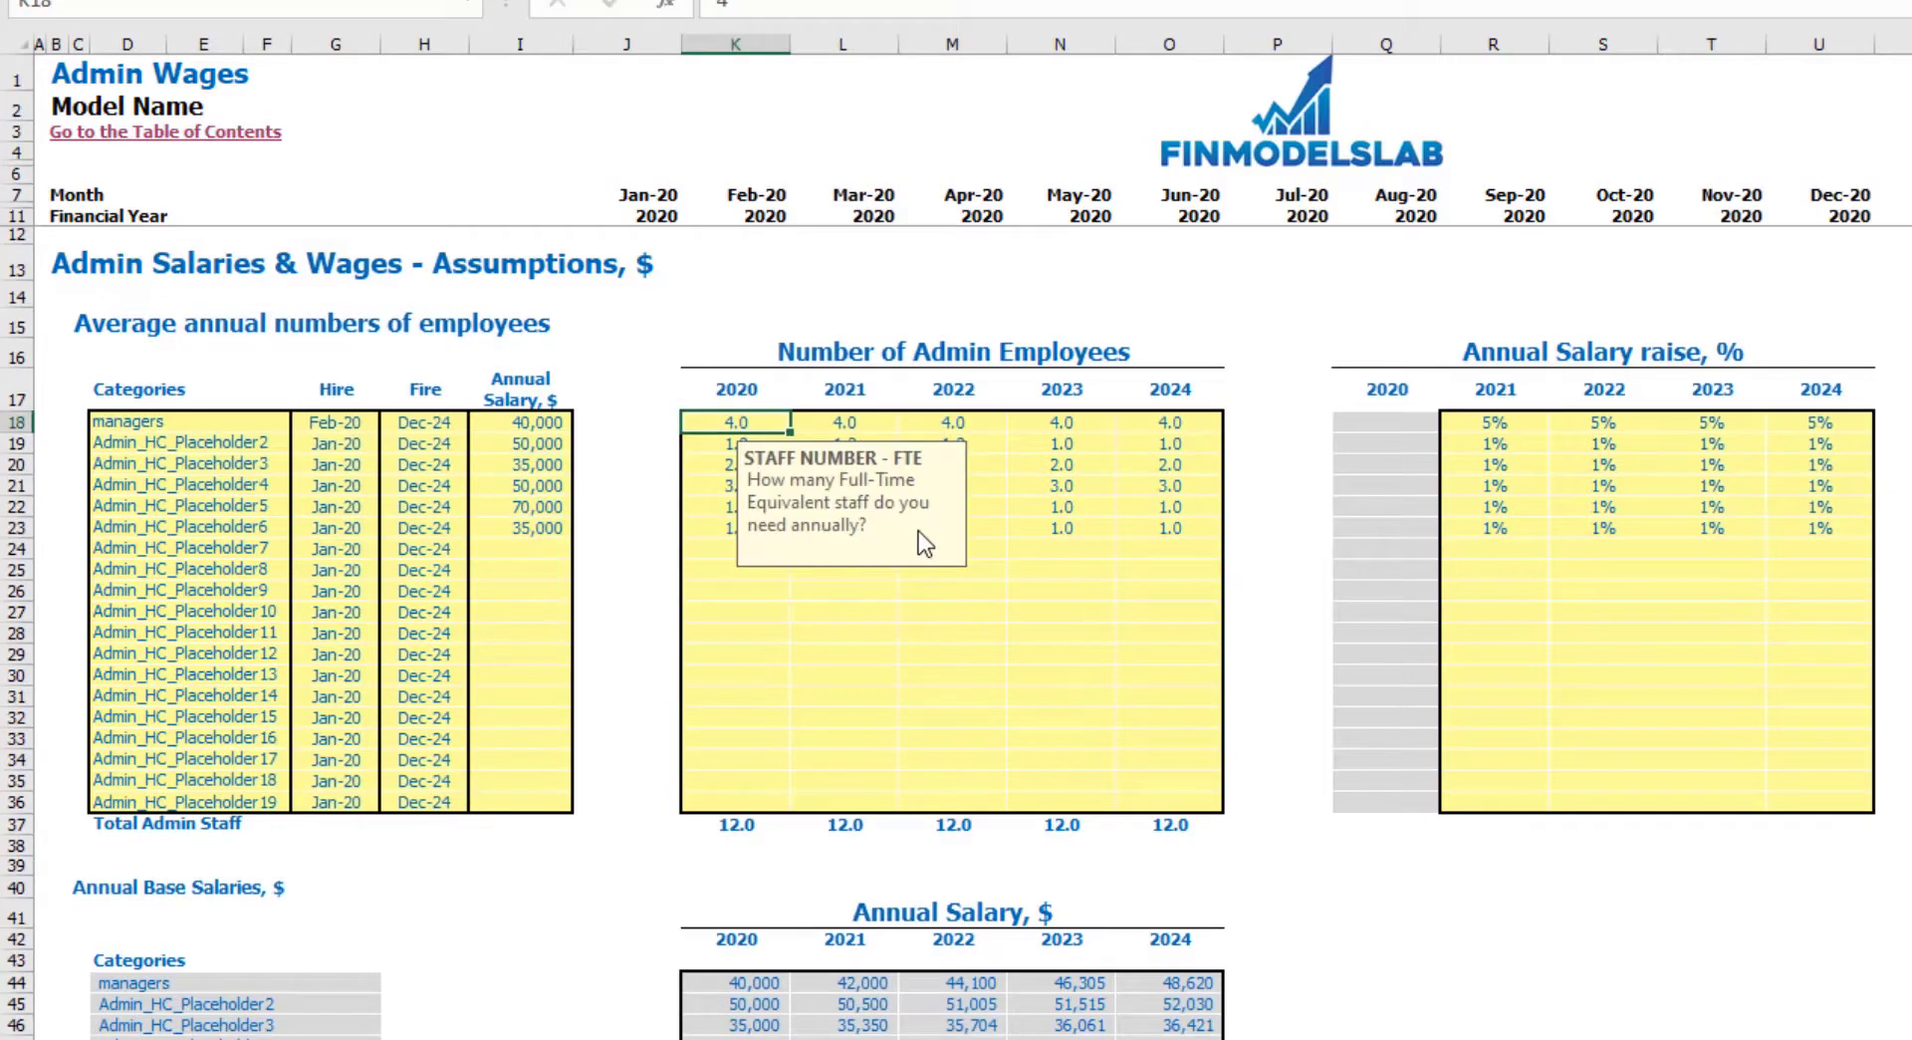
{"action": "type", "text": "1"}
{"action": "key", "text": "Tab"}
{"action": "type", "text": "2"}
{"action": "key", "text": "Tab"}
{"action": "type", "text": "3"}
{"action": "key", "text": "Tab"}
{"action": "key", "text": "Tab"}
{"action": "type", "text": "5"}
{"action": "left_click", "coordinate": [1235, 324]}
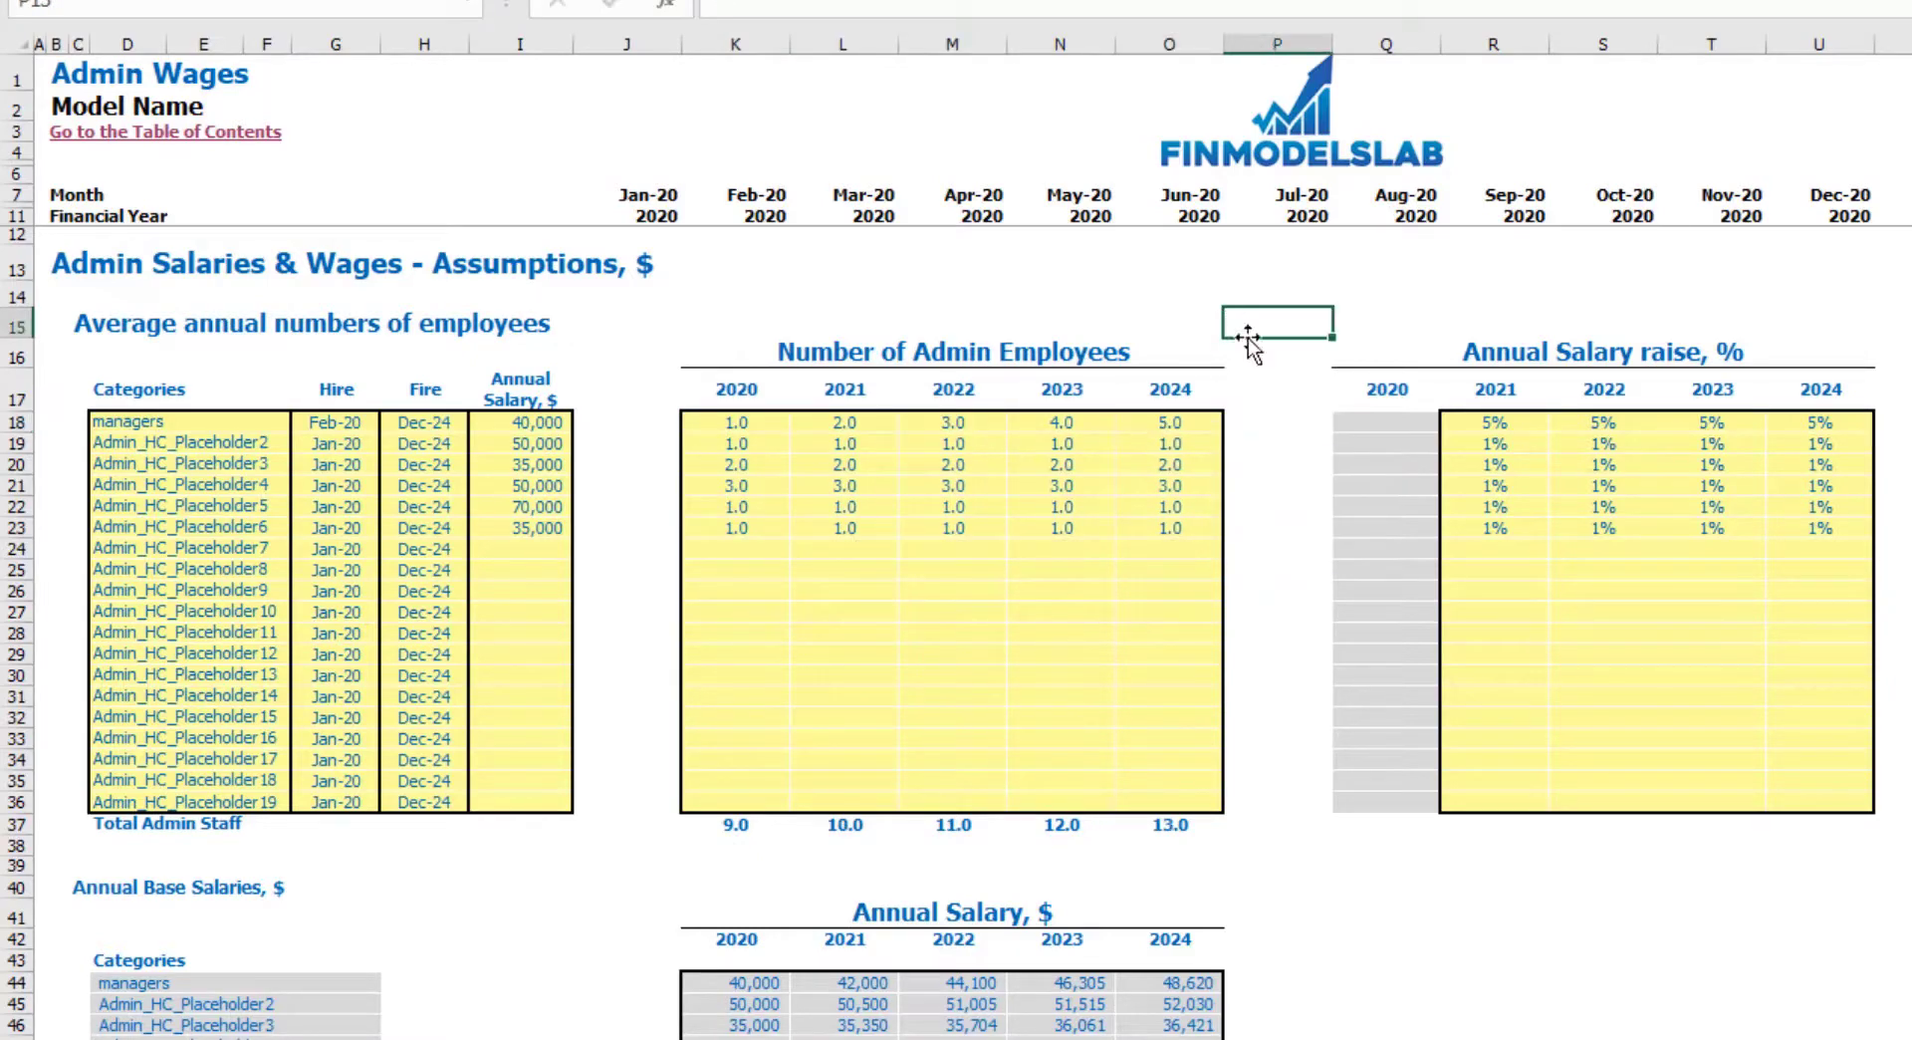
Set the managers' annual salary raise to 3% for 2021, 4% for 2022 and 6% for 2024.
{"action": "left_click_drag", "start_coordinate": [1498, 420], "coordinate": [1827, 438]}
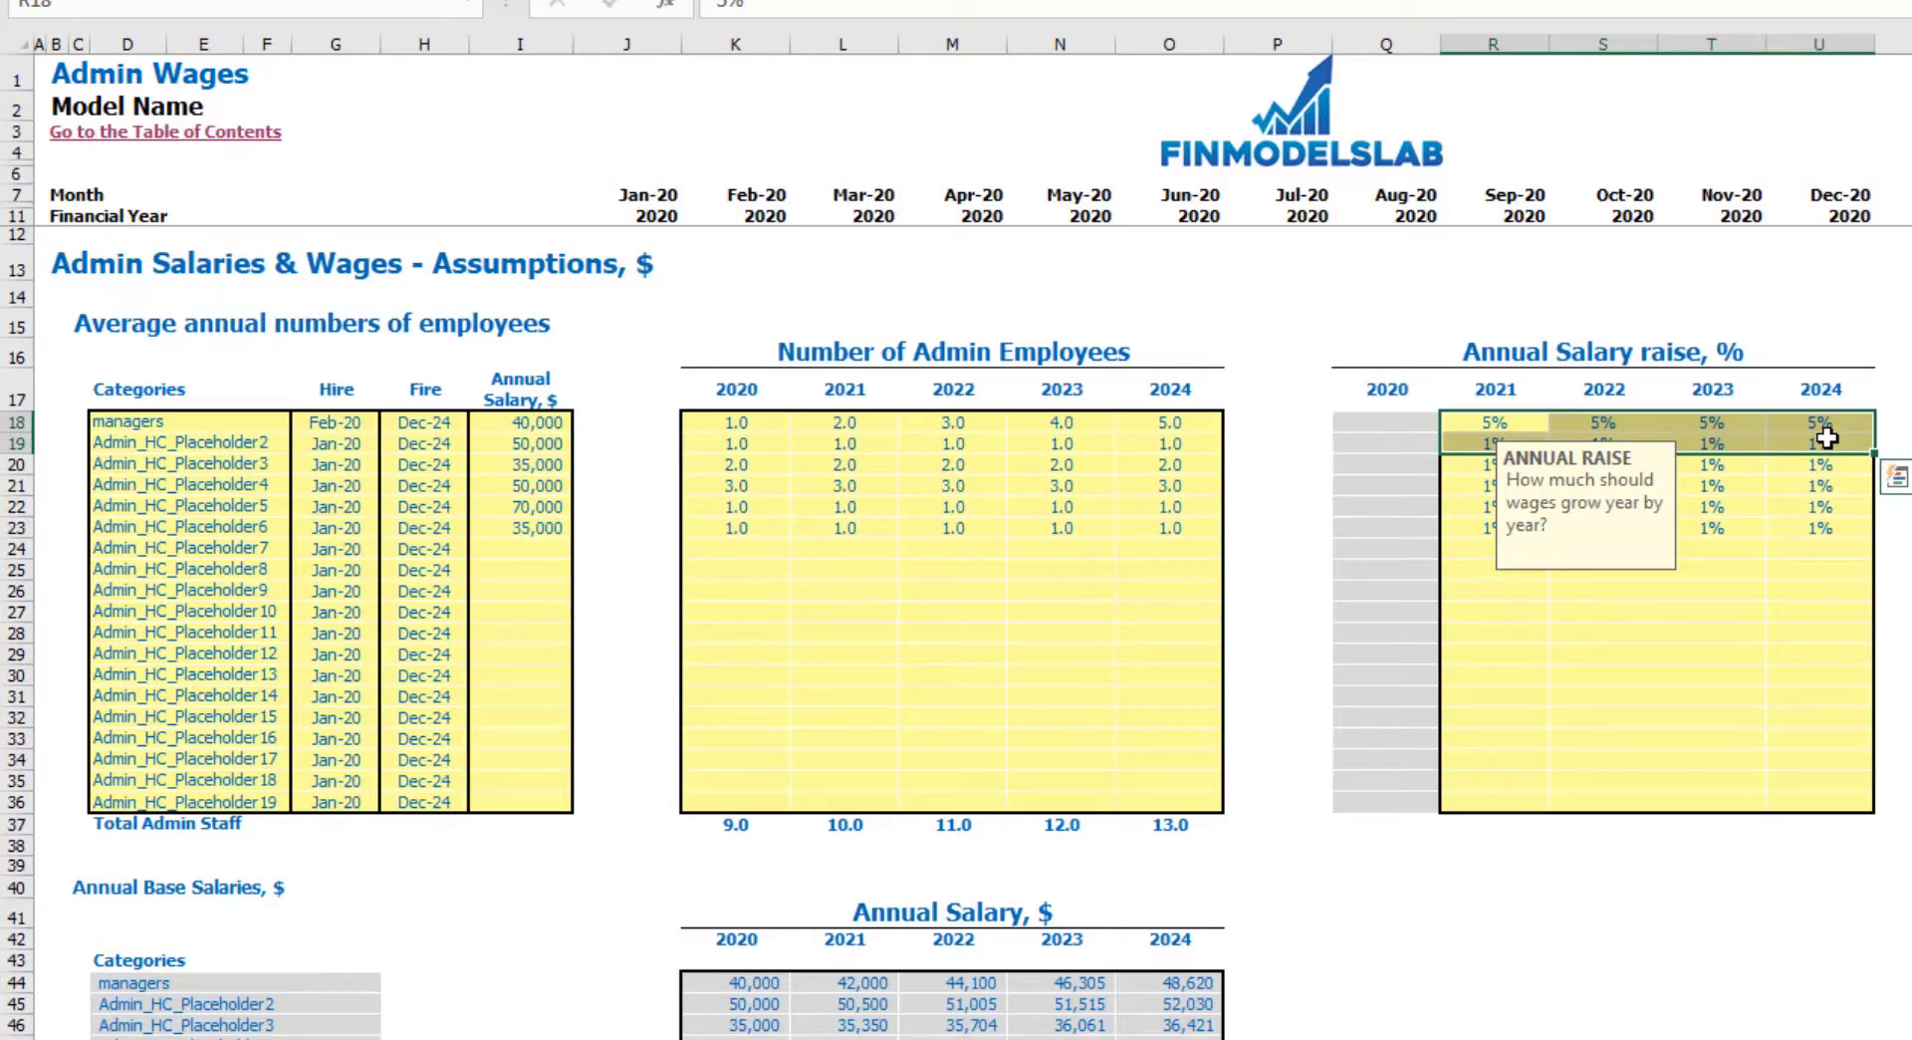
{"action": "left_click", "coordinate": [1489, 416]}
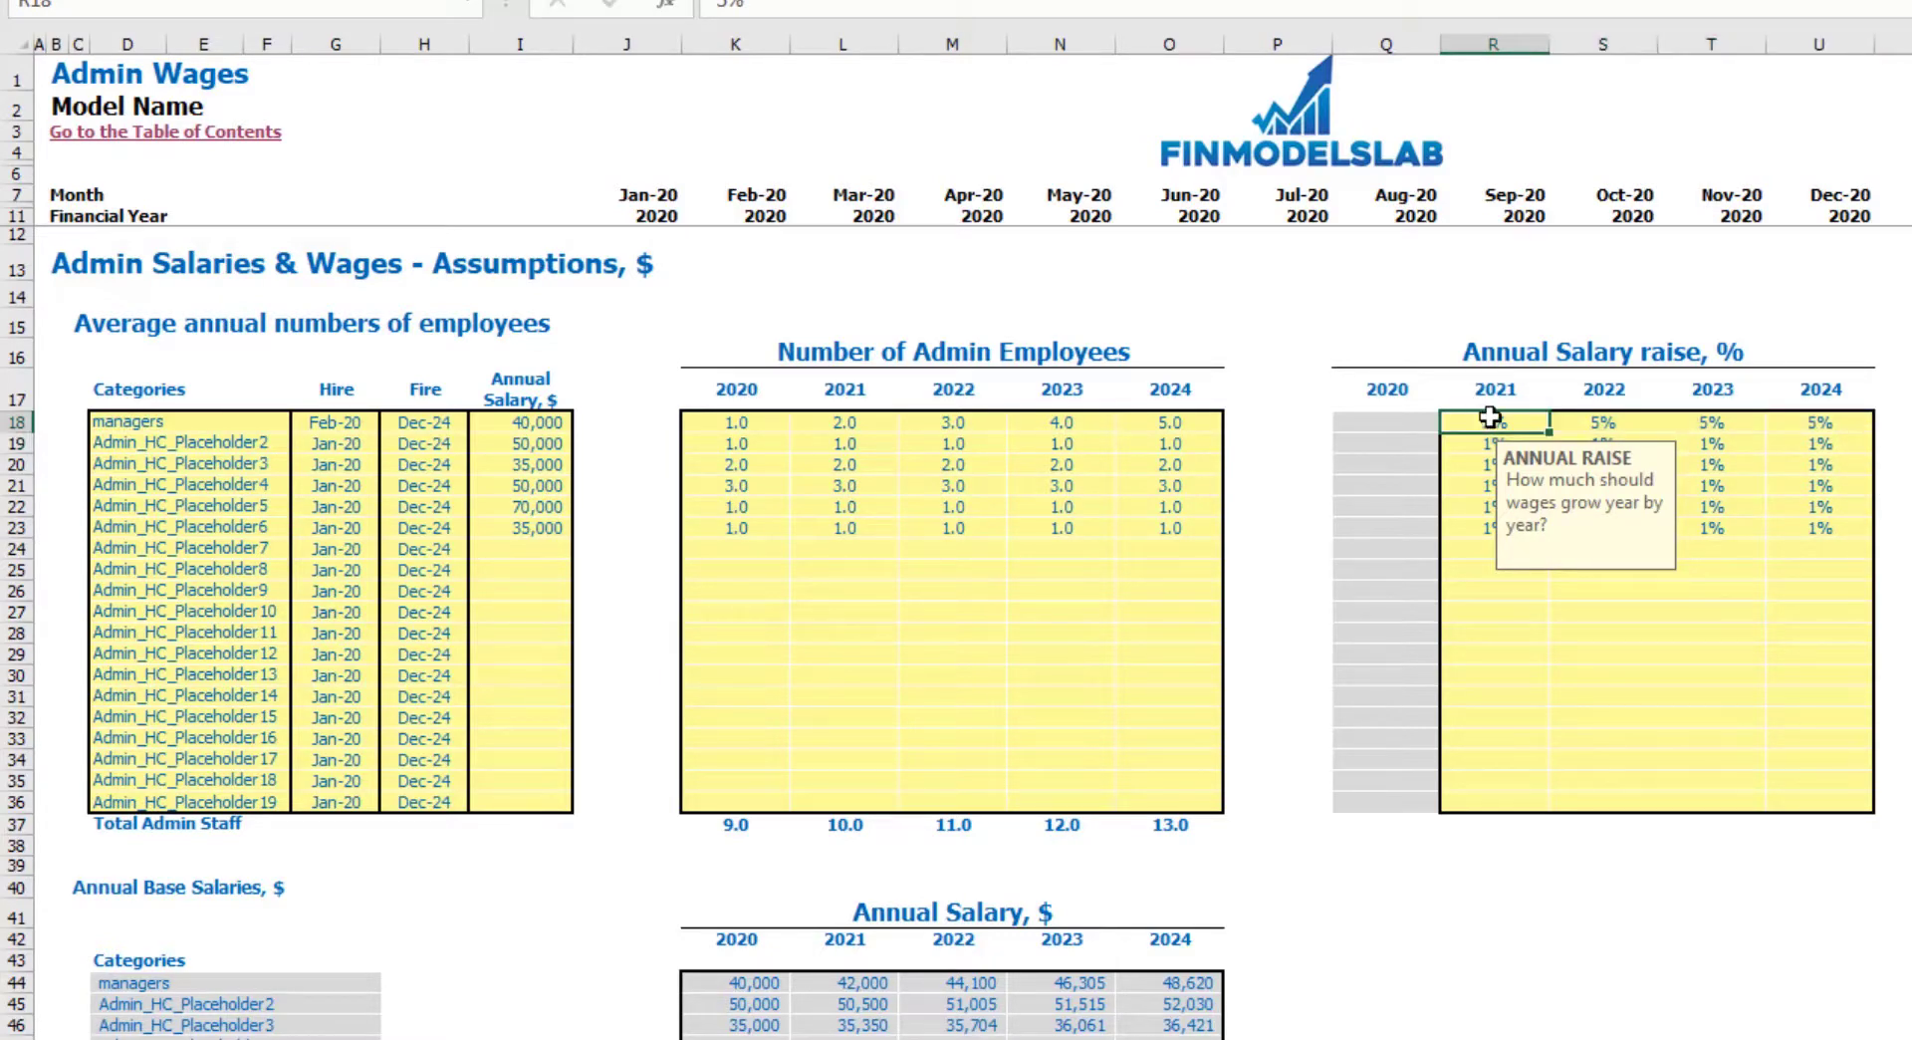
{"action": "type", "text": "3"}
{"action": "key", "text": "Tab"}
{"action": "type", "text": "4"}
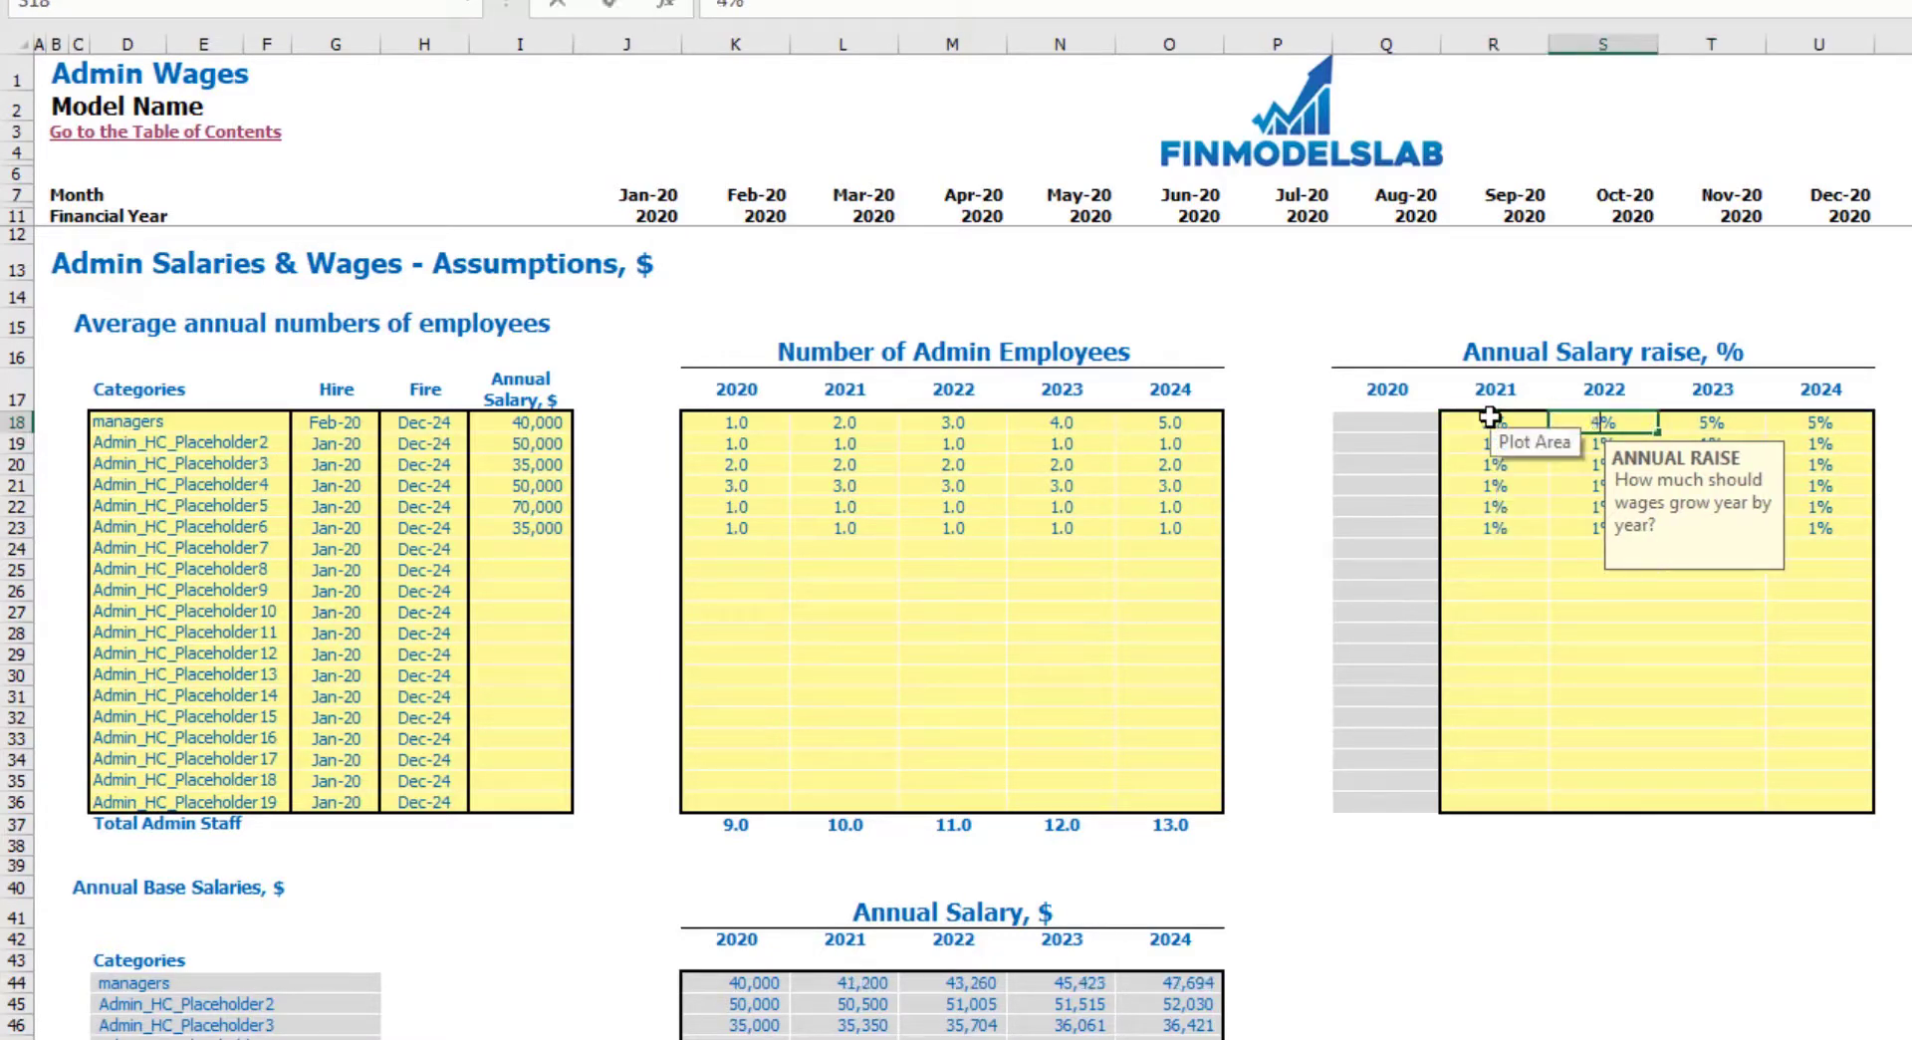
{"action": "key", "text": "Tab"}
{"action": "key", "text": "Tab"}
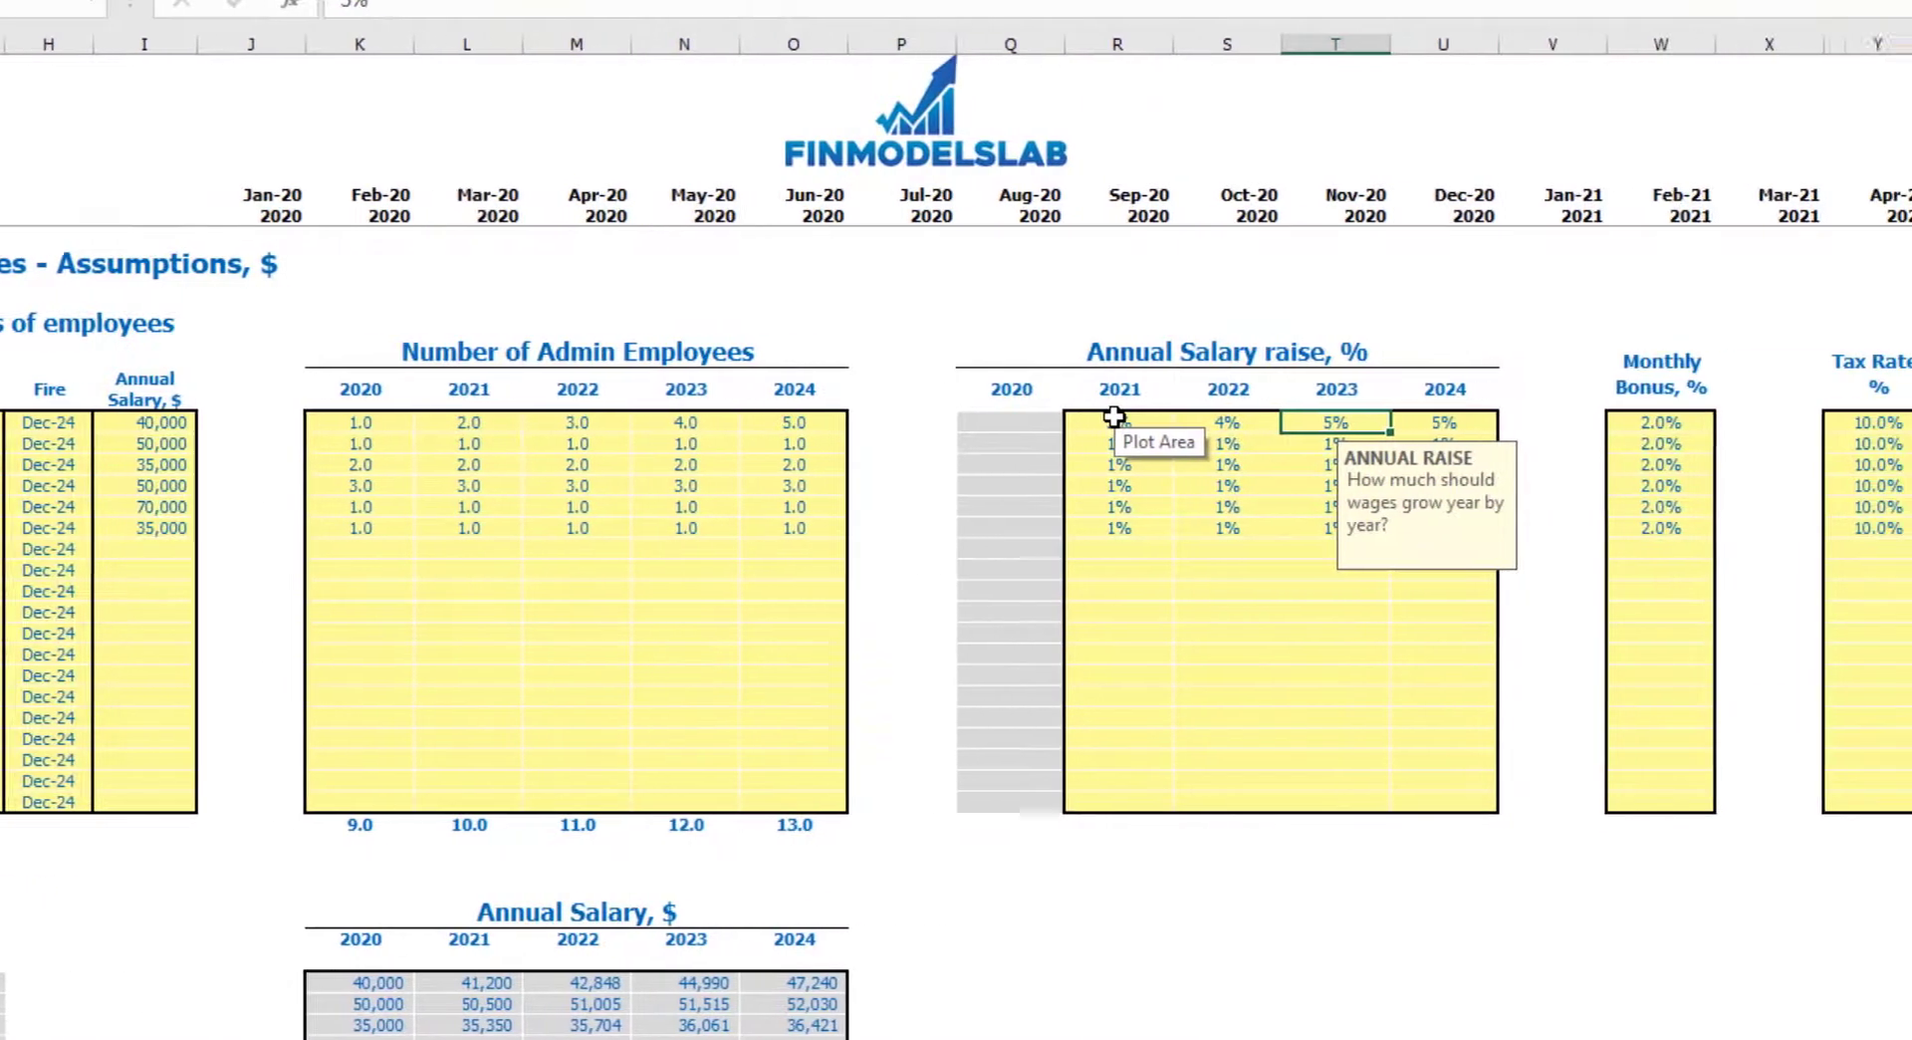
{"action": "type", "text": "6"}
{"action": "key", "text": "Return"}
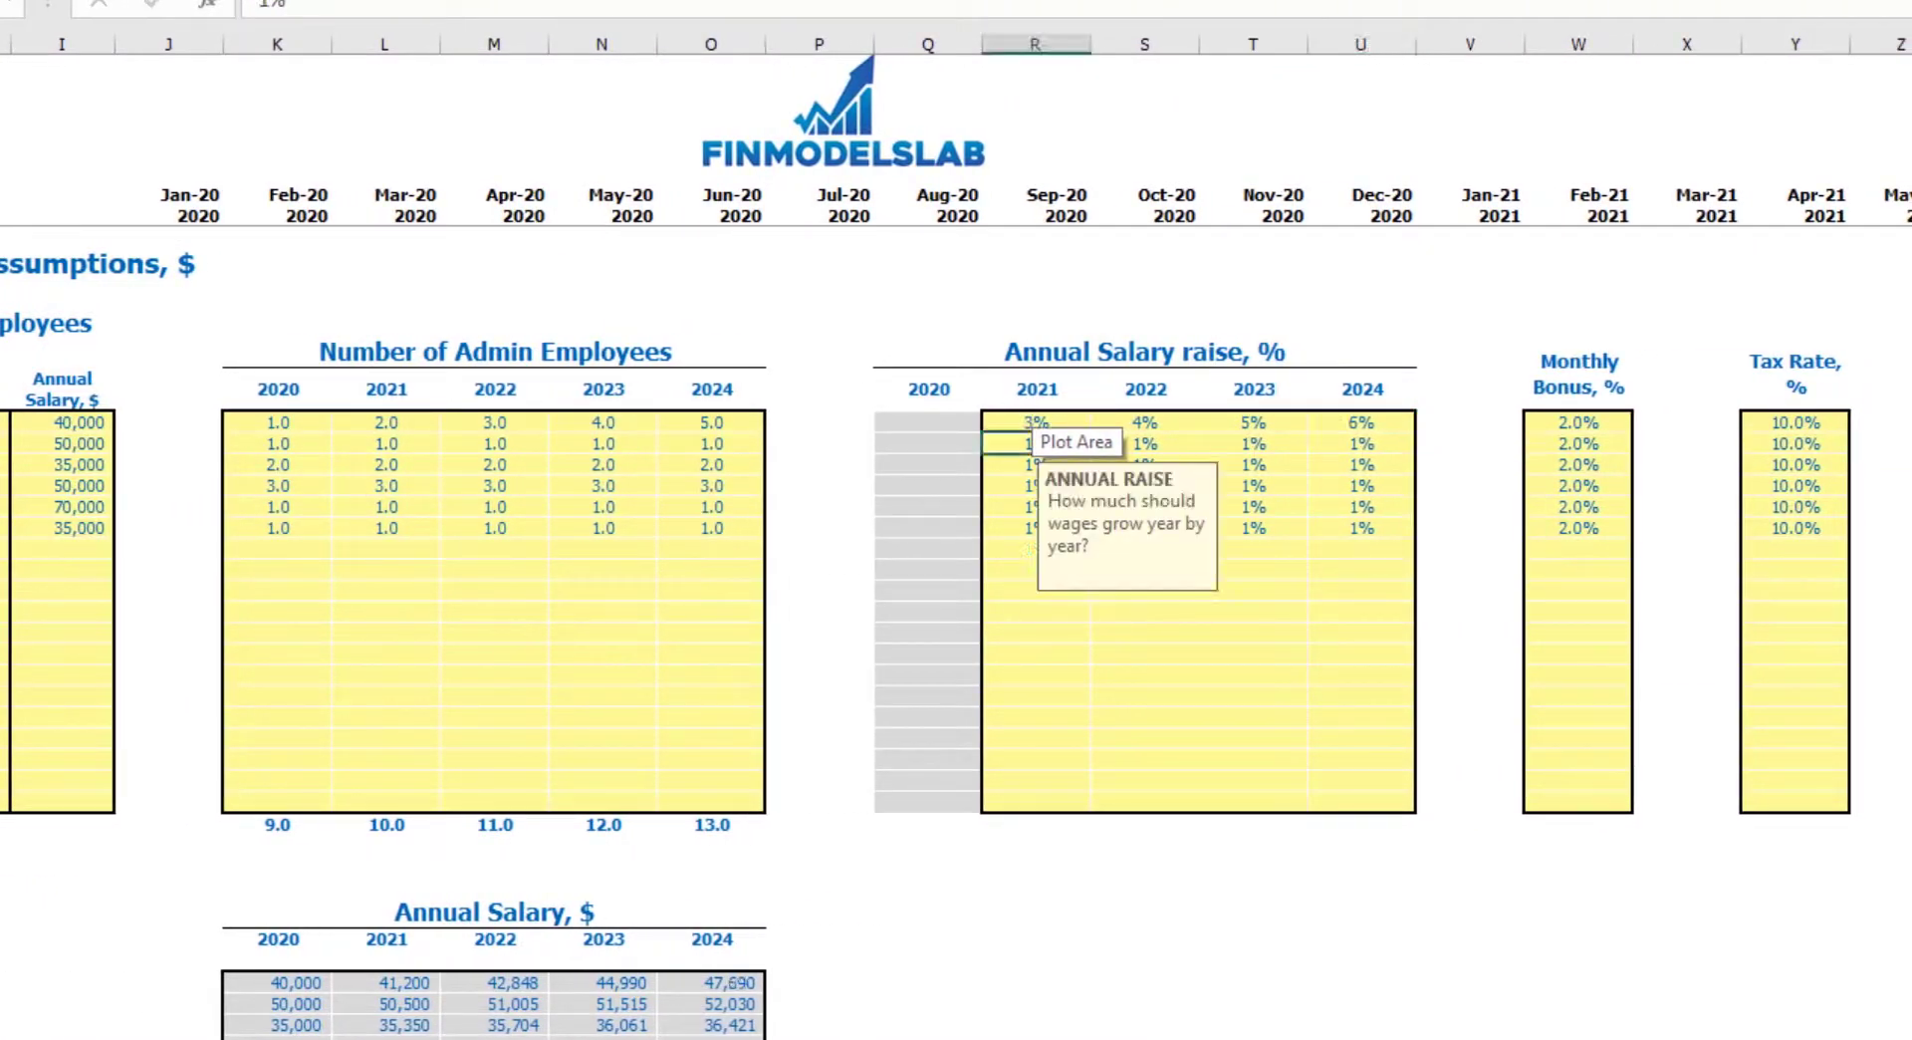
Set the managers' monthly bonus to 5% and tax rate to 12%, and check the annual salary table.
{"action": "left_click", "coordinate": [1588, 420]}
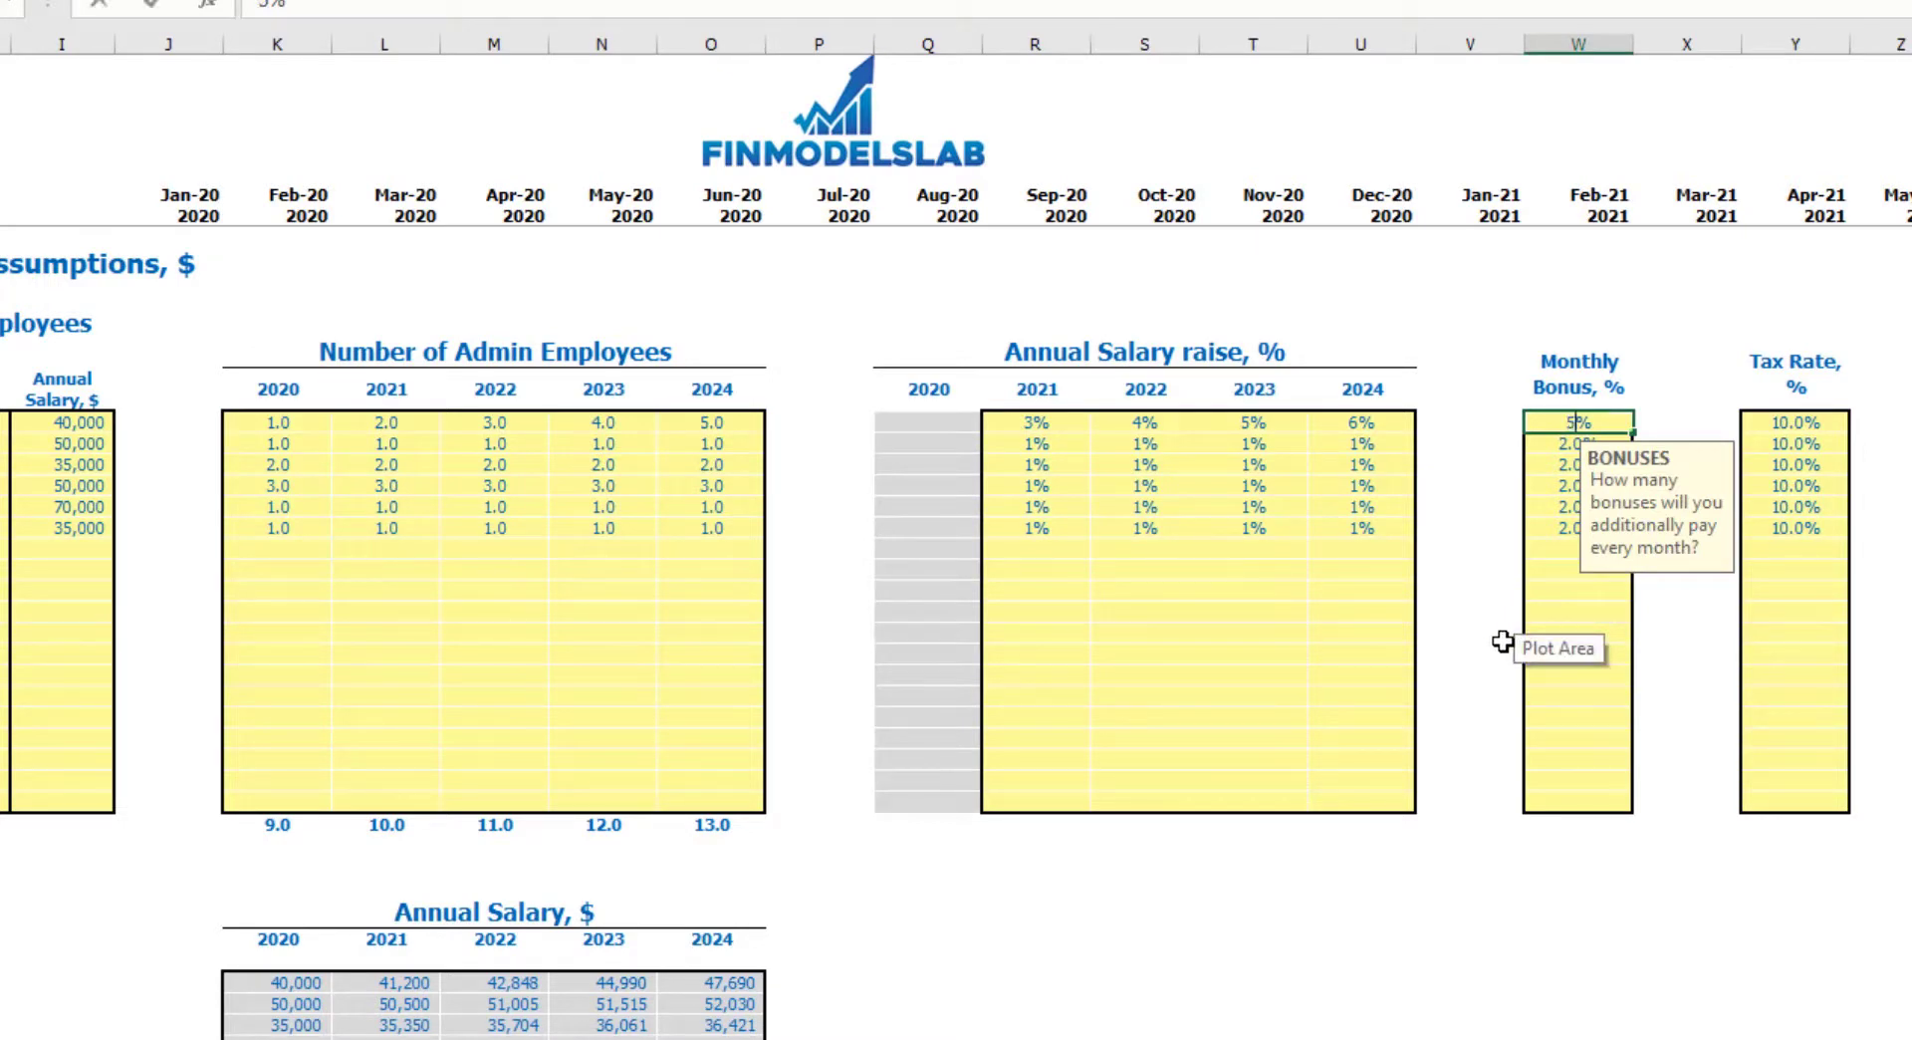
{"action": "type", "text": "5"}
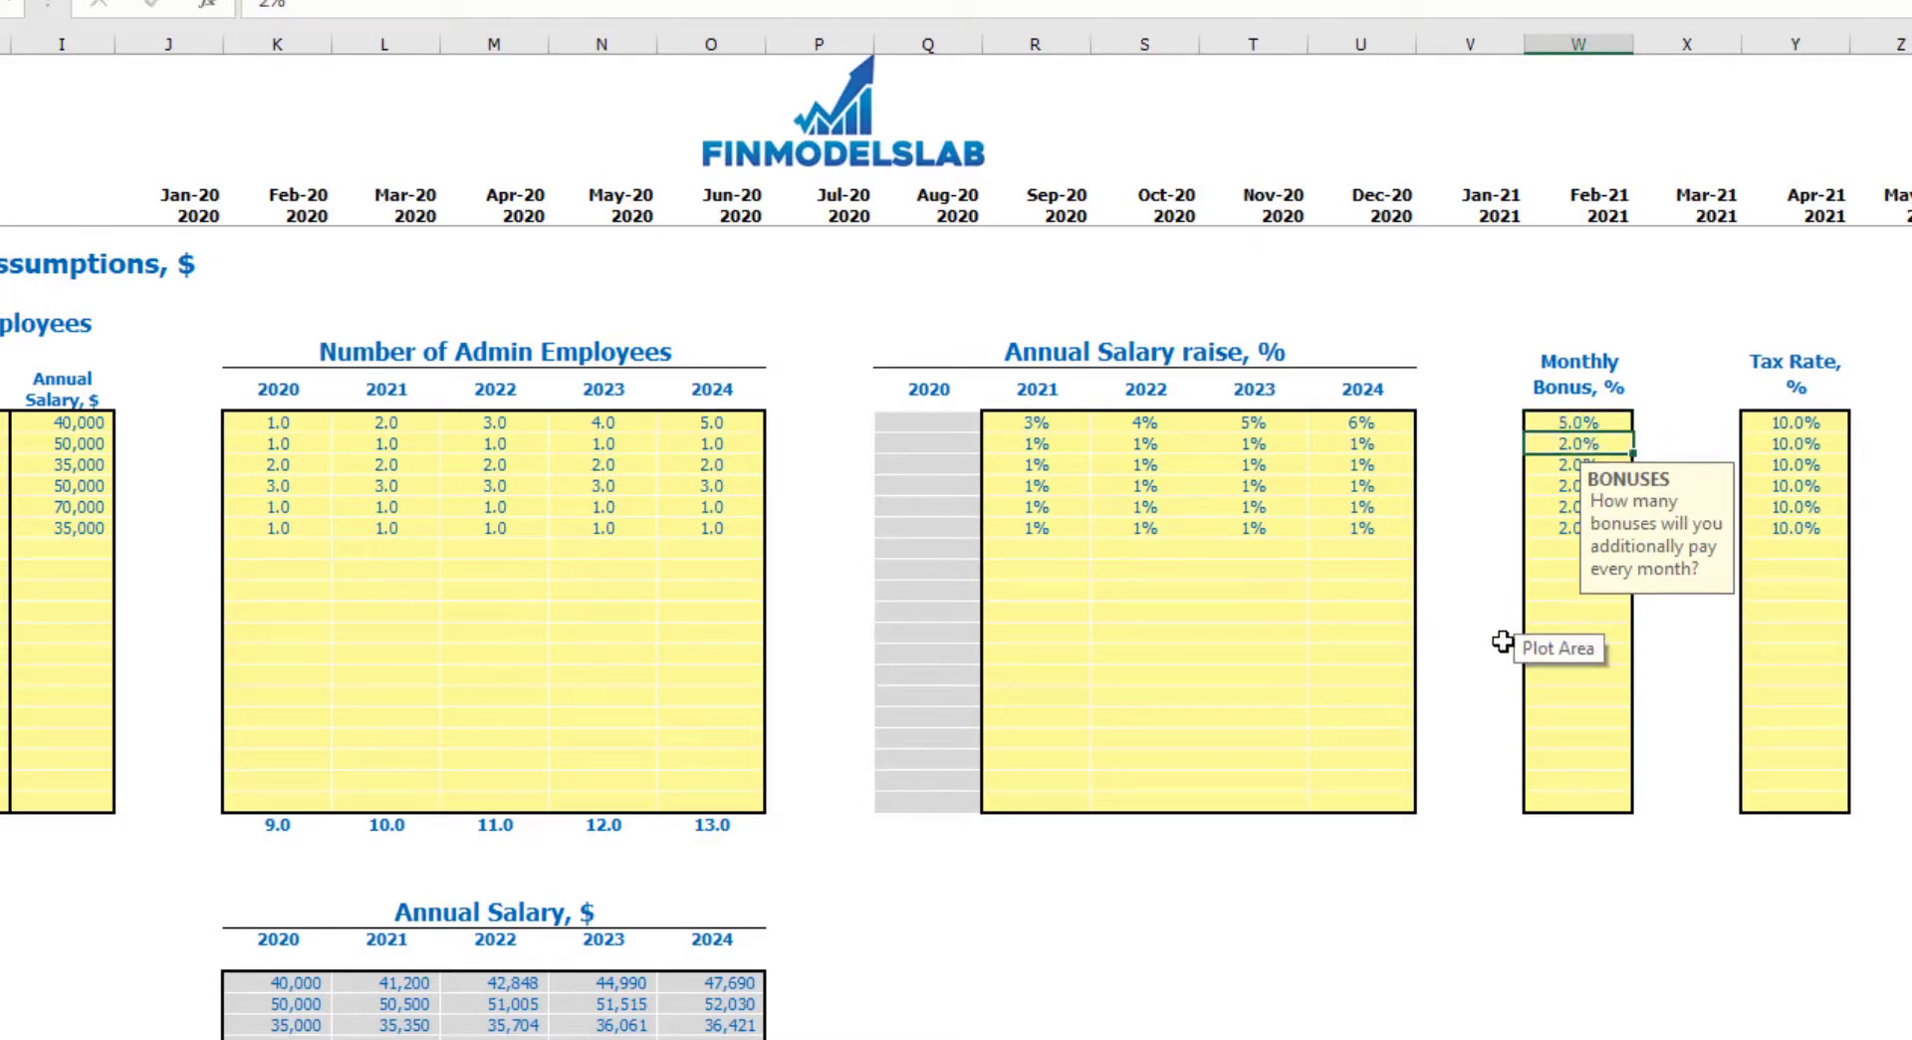
{"action": "left_click", "coordinate": [1823, 424]}
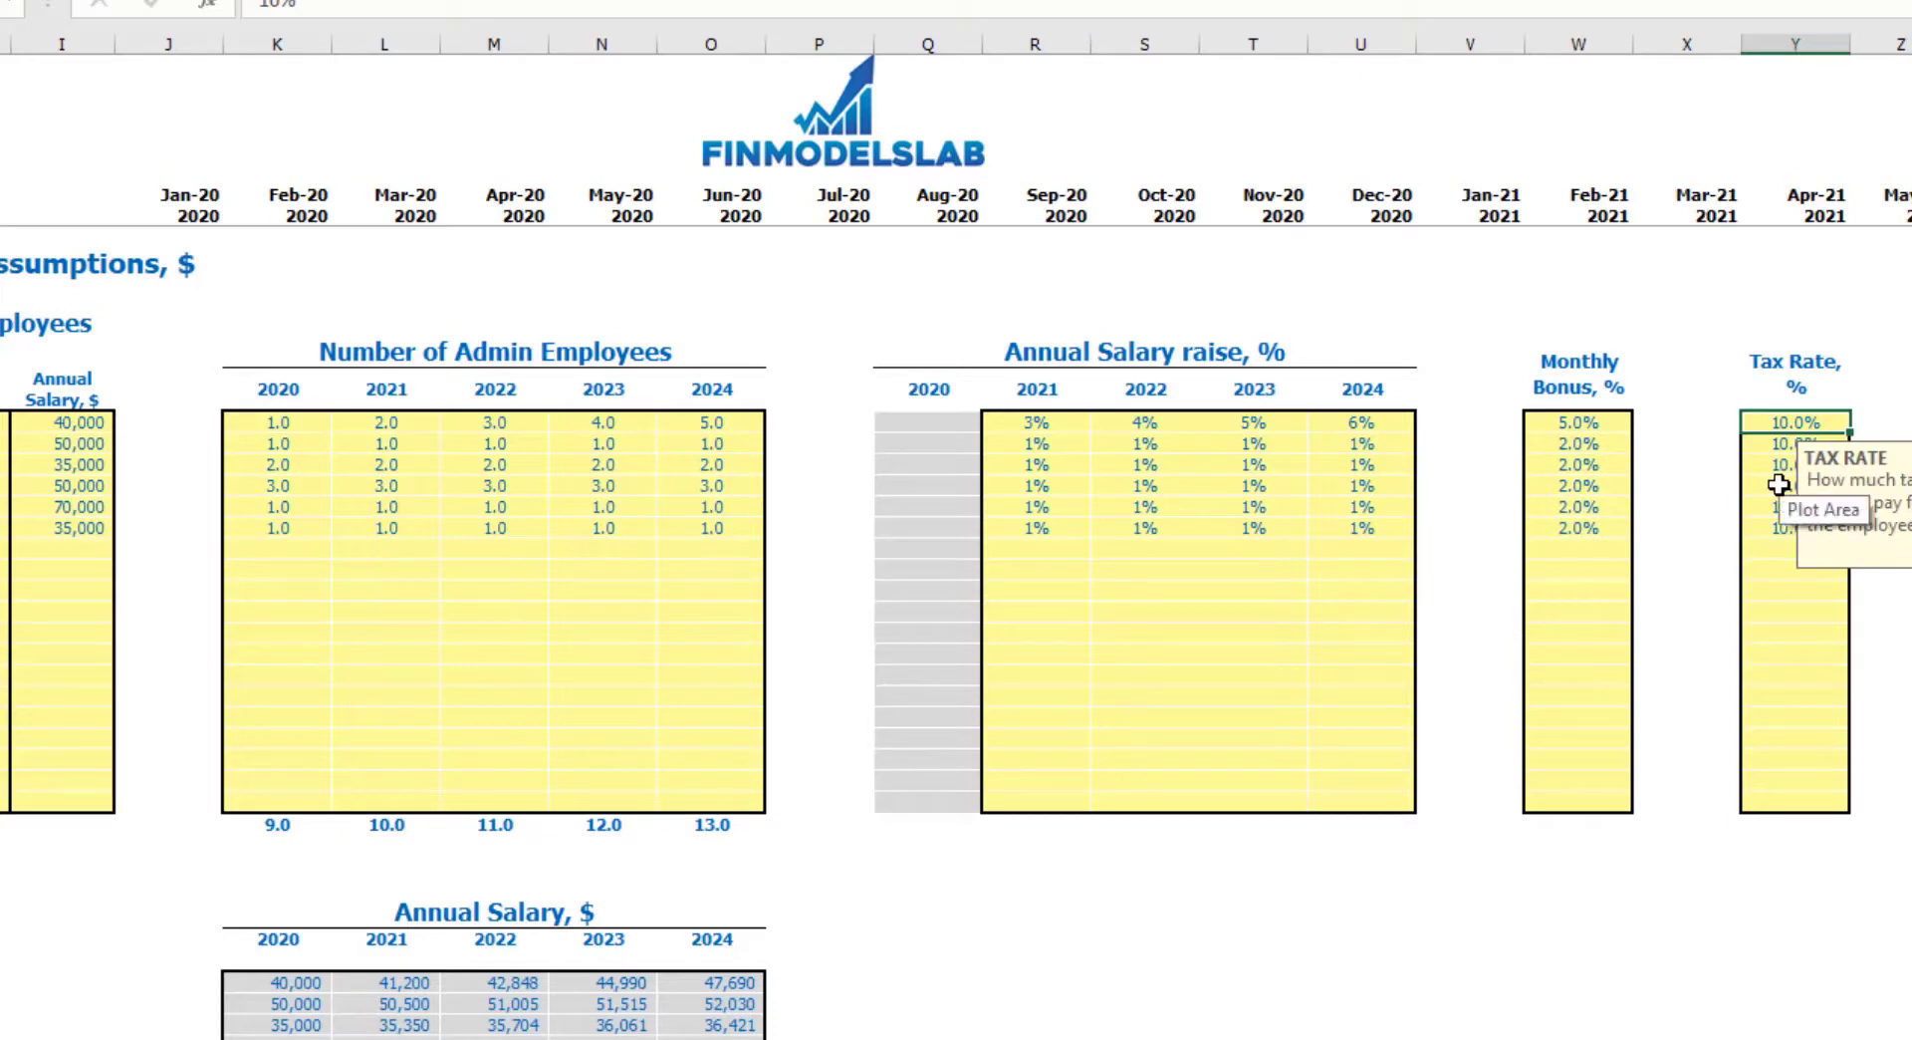
{"action": "type", "text": "12"}
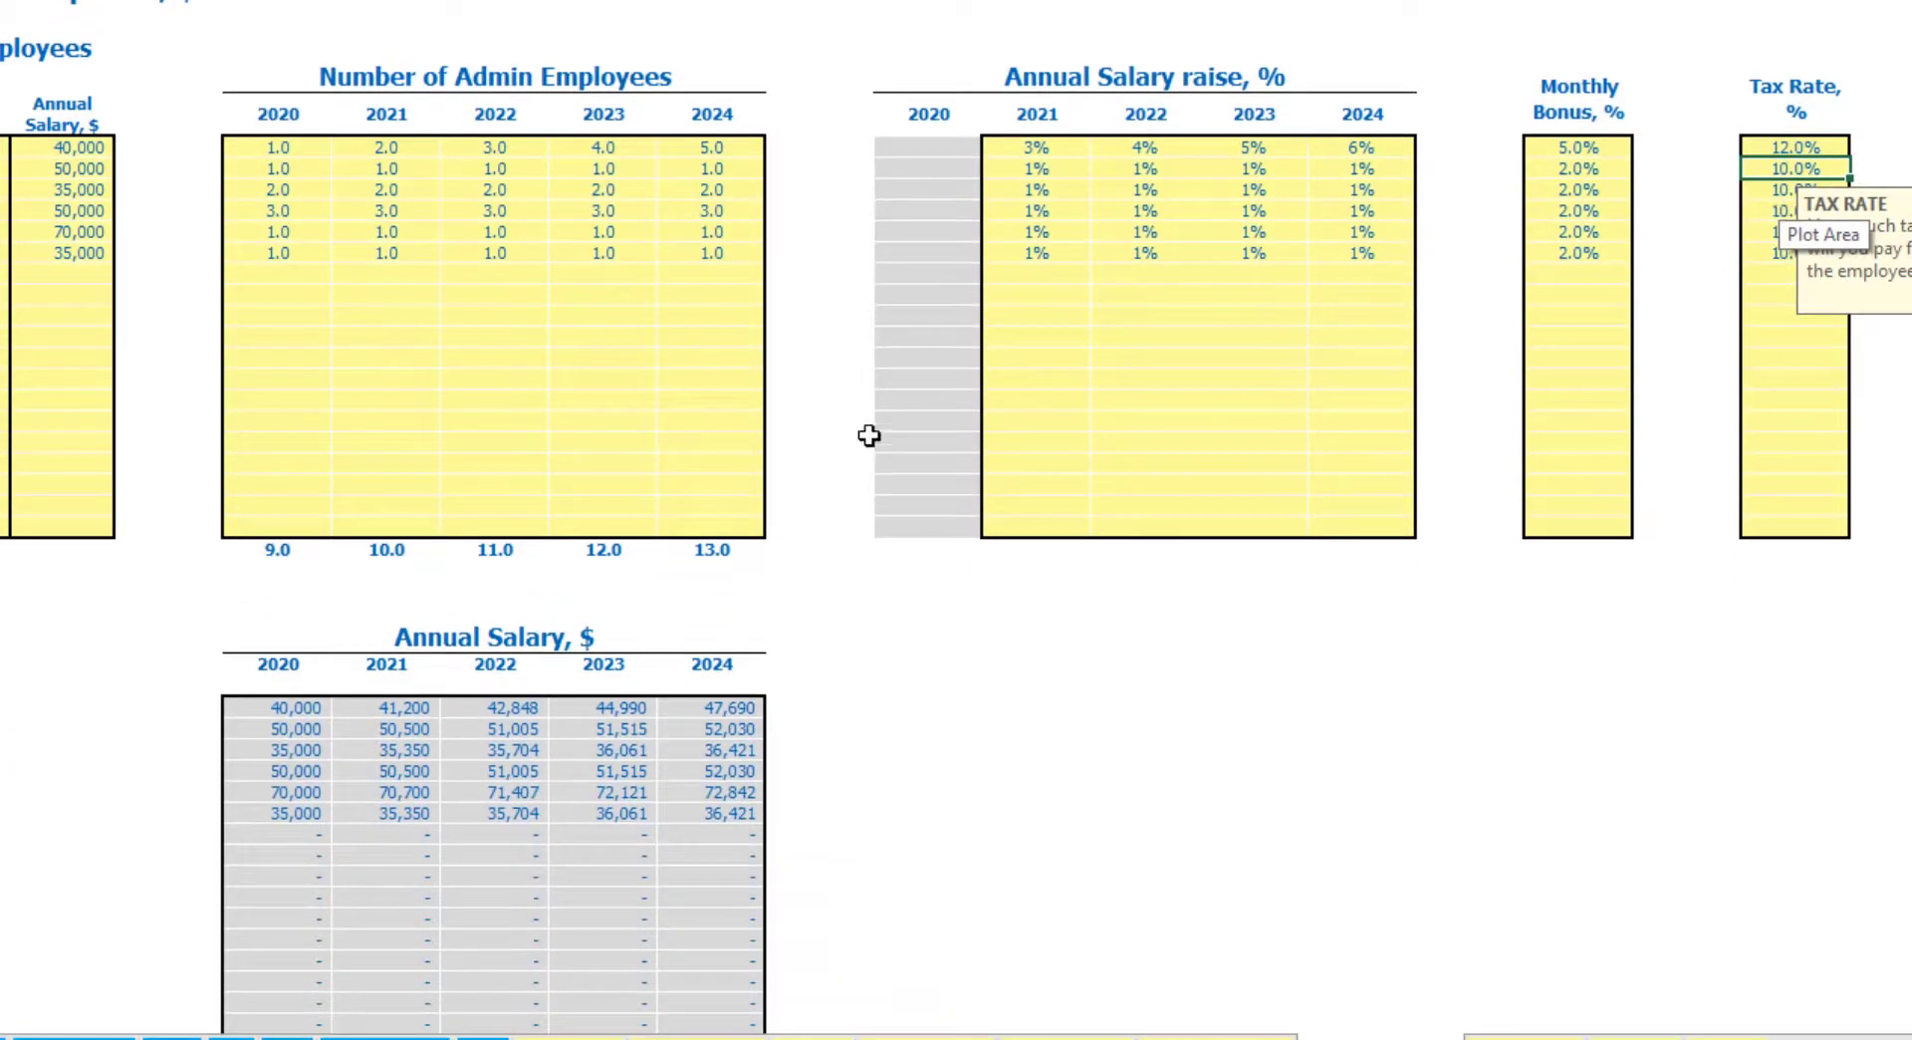
{"action": "scroll", "coordinate": [298, 525], "scroll_direction": "down", "scroll_amount": 4}
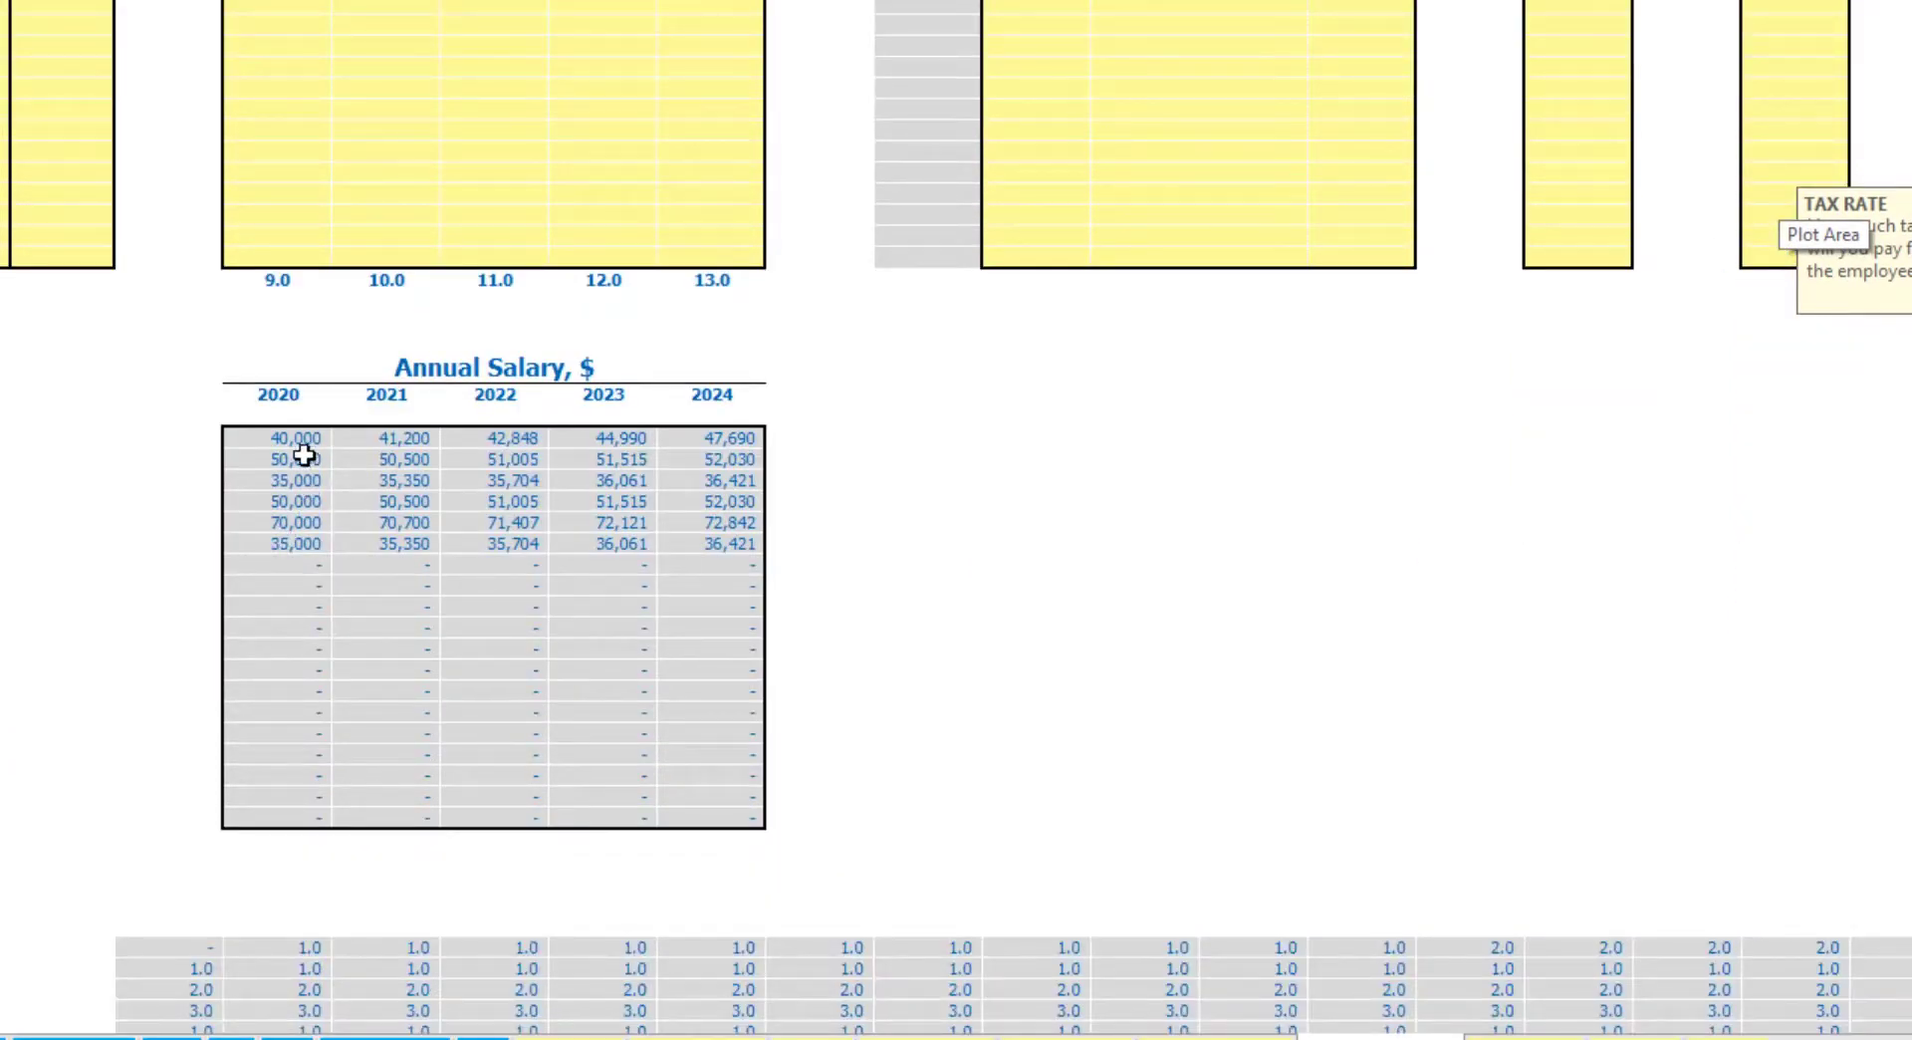
{"action": "scroll", "coordinate": [304, 458], "scroll_direction": "up", "scroll_amount": 4}
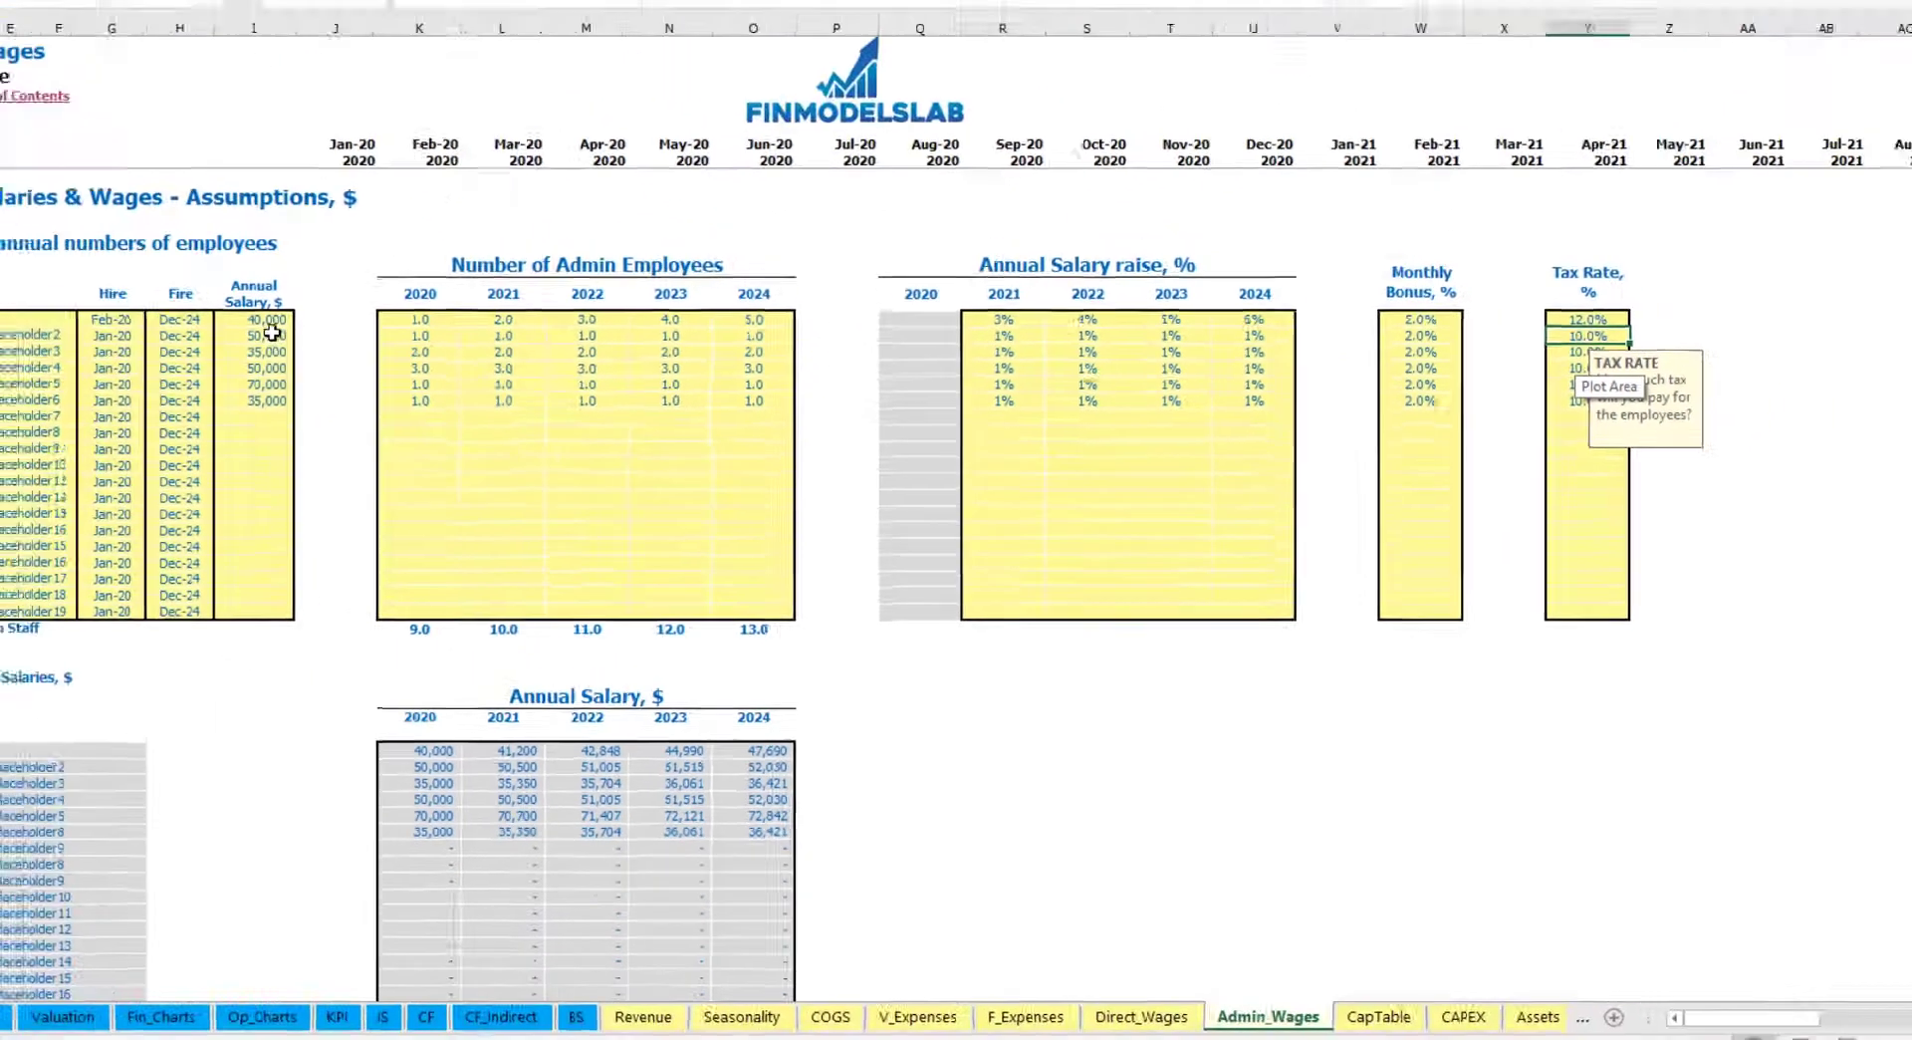
Review the managers' annual salary and yearly raises, then compare their monthly staff numbers with the hire date.
{"action": "left_click", "coordinate": [80, 148]}
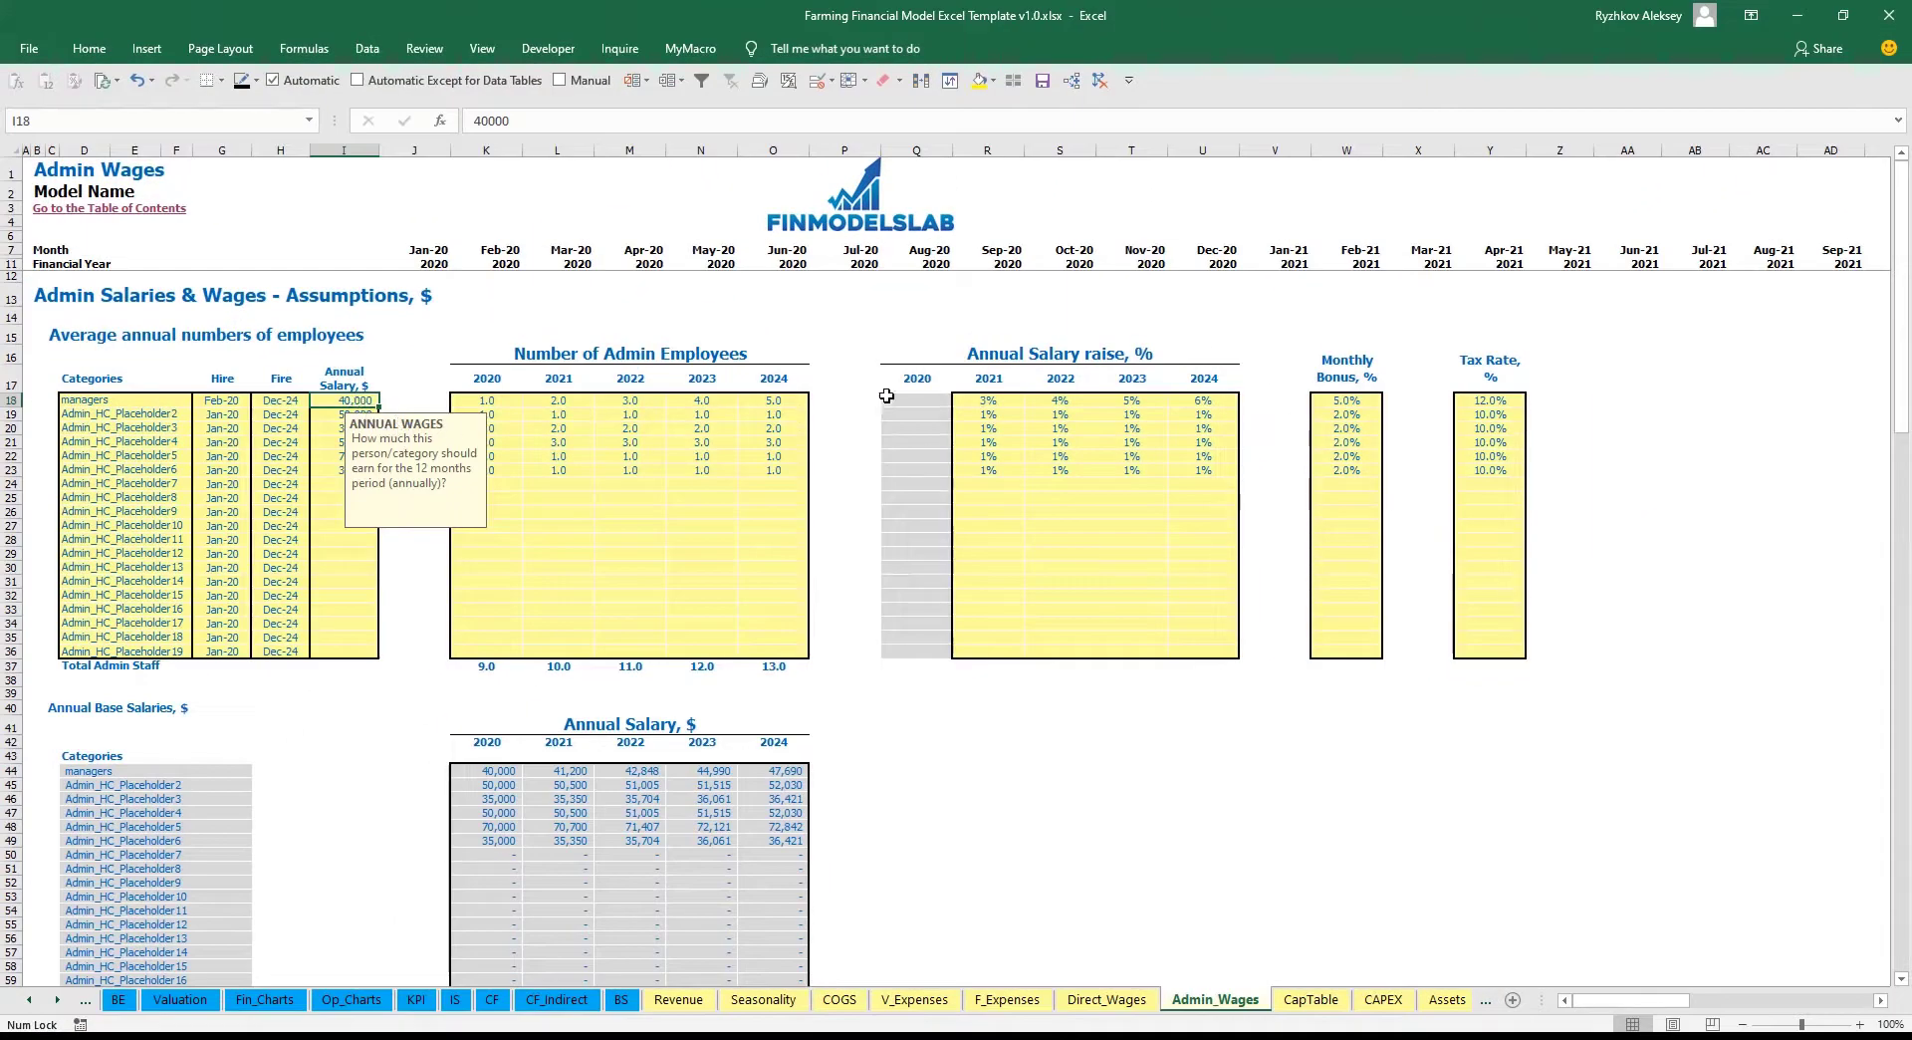
{"action": "left_click_drag", "start_coordinate": [984, 400], "coordinate": [1225, 403]}
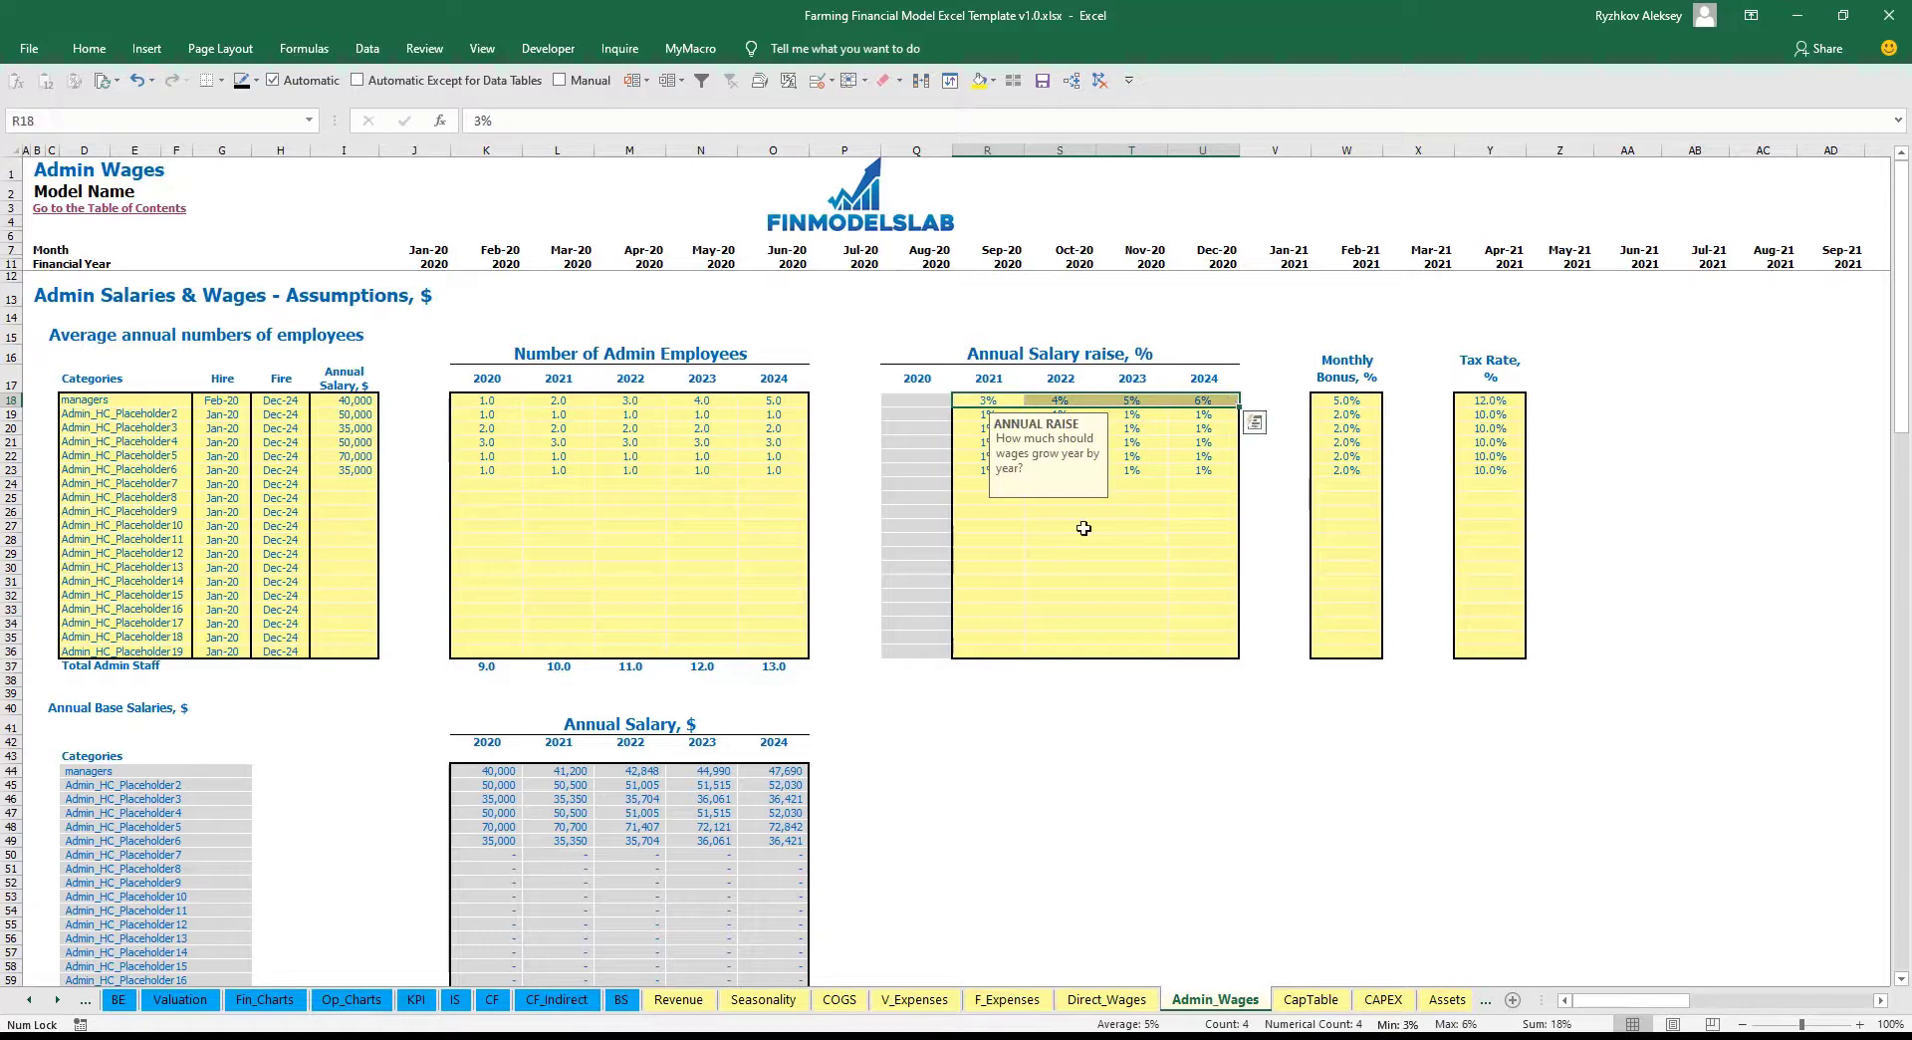
{"action": "scroll", "coordinate": [527, 751], "scroll_direction": "down", "scroll_amount": 13}
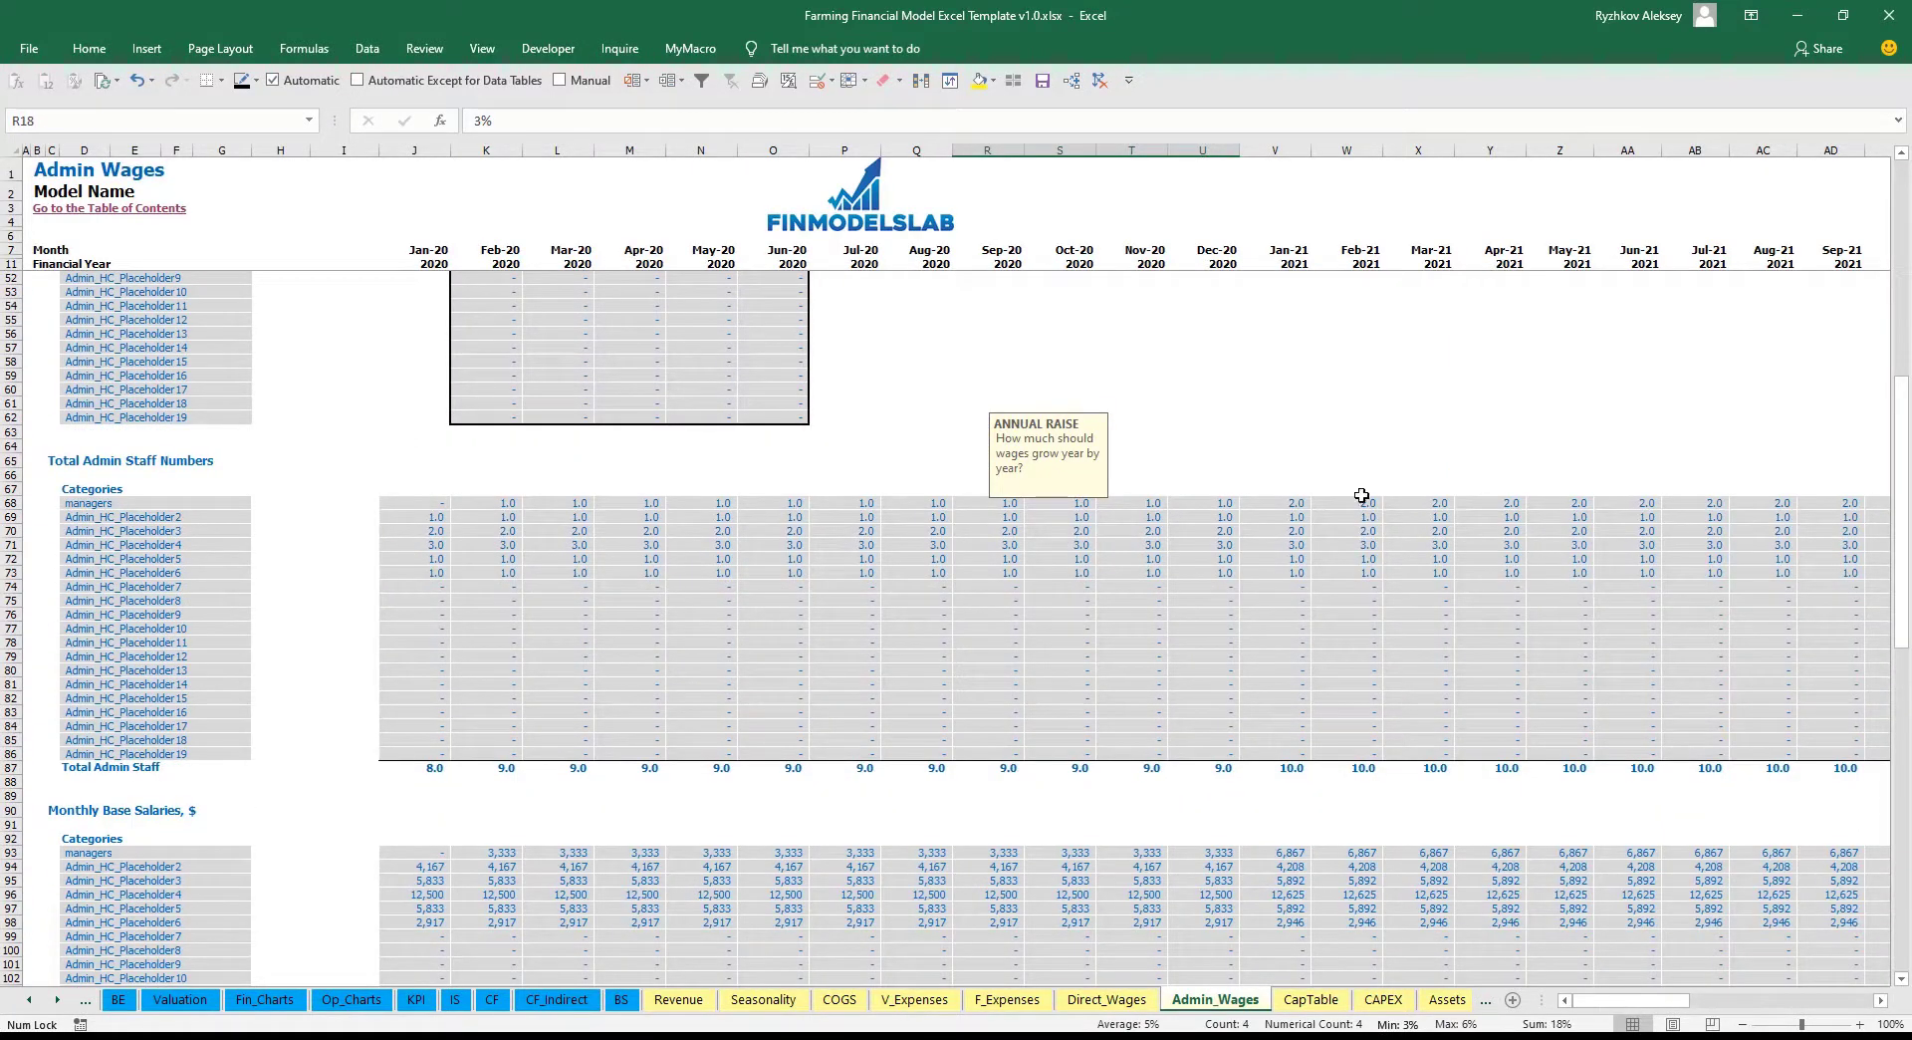
{"action": "left_click", "coordinate": [478, 501]}
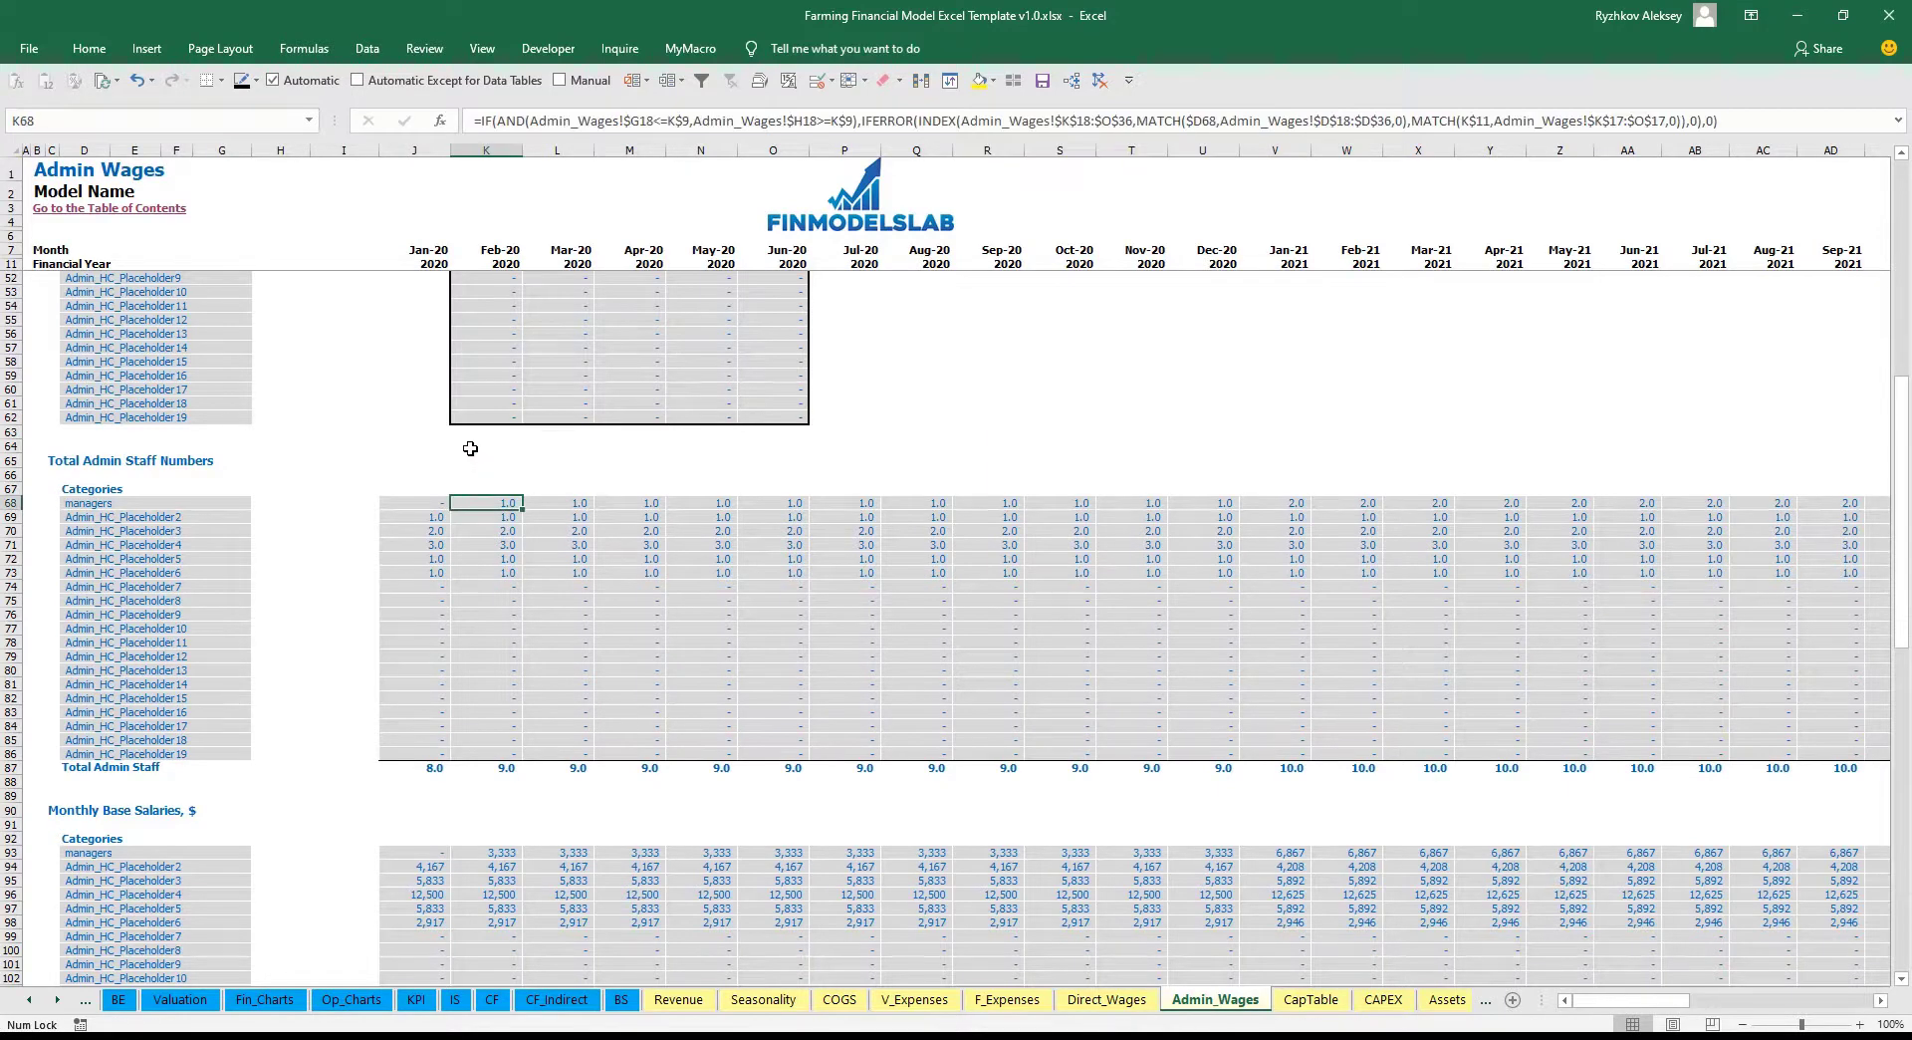
{"action": "scroll", "coordinate": [473, 450], "scroll_direction": "up", "scroll_amount": 13}
{"action": "left_click", "coordinate": [231, 399]}
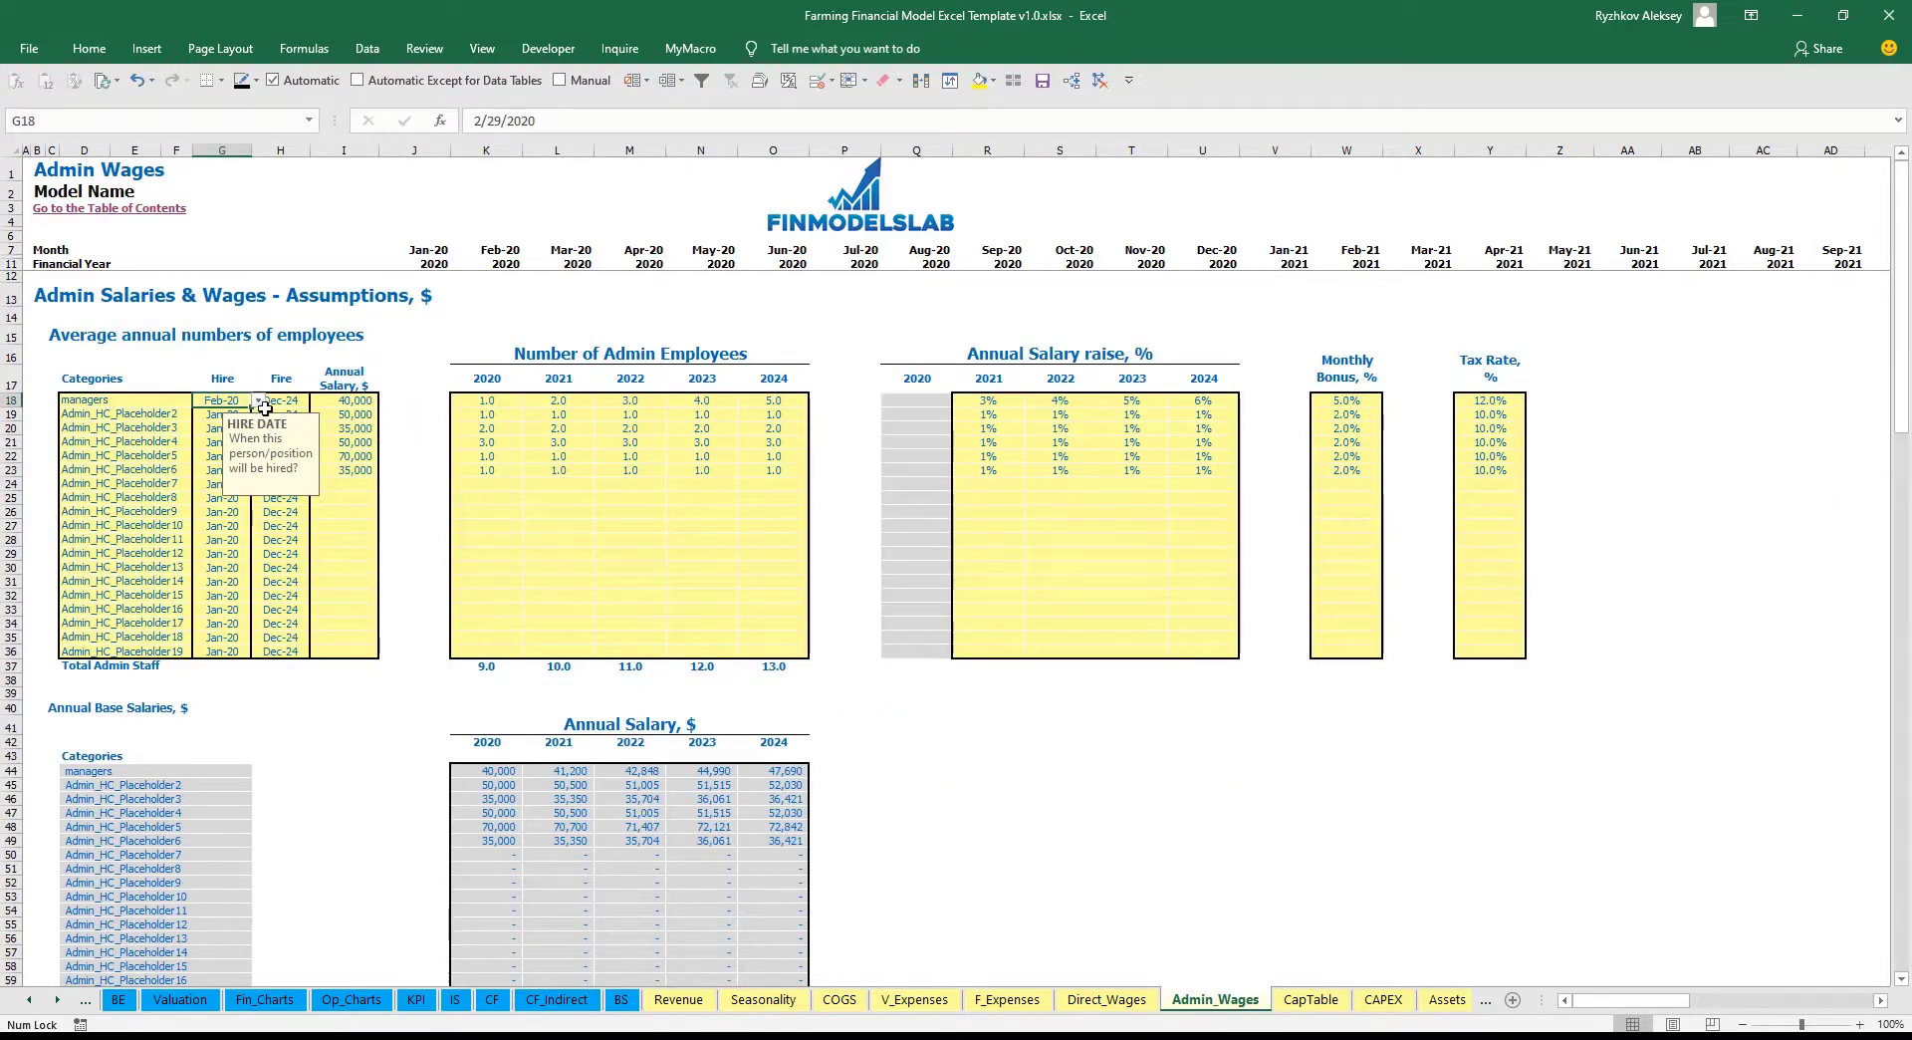
Examine the monthly base salaries, monthly bonus and monthly base taxes tables of the admin staff.
{"action": "scroll", "coordinate": [422, 534], "scroll_direction": "down", "scroll_amount": 13}
{"action": "scroll", "coordinate": [426, 538], "scroll_direction": "down", "scroll_amount": 7}
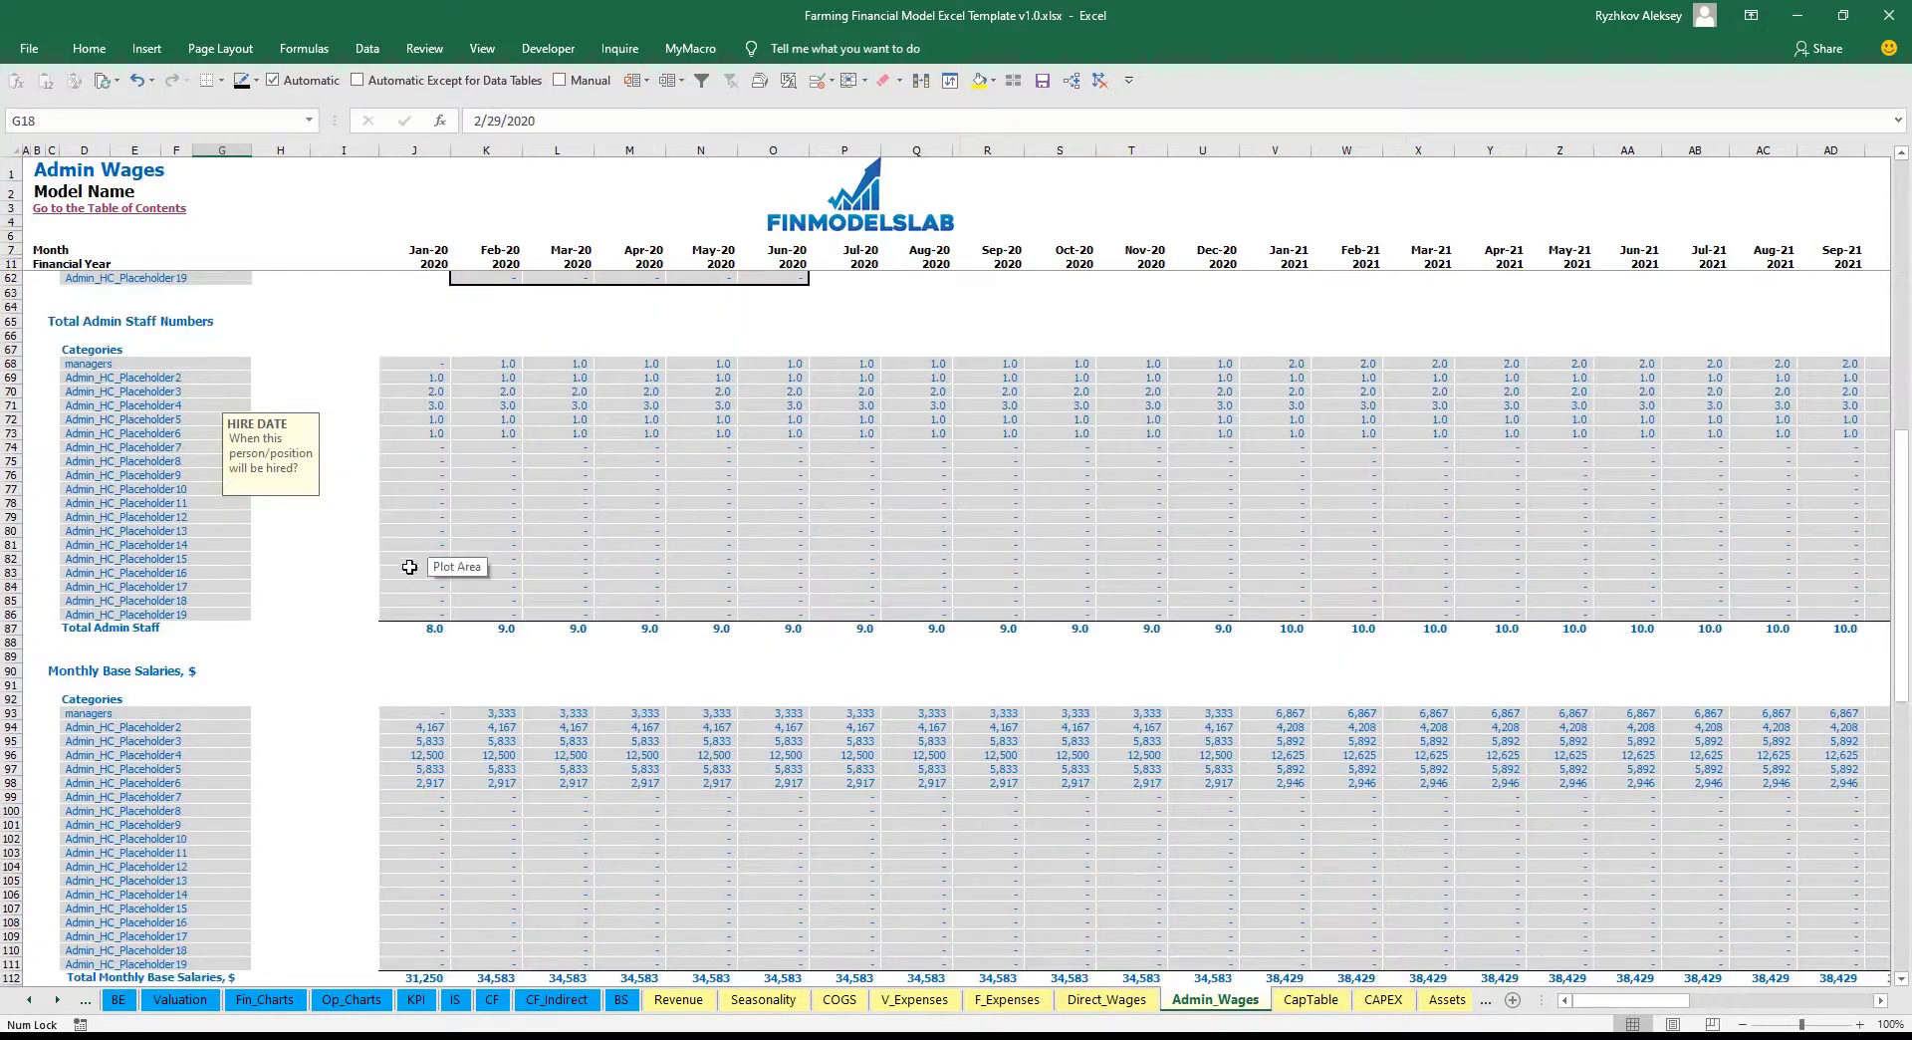
{"action": "left_click", "coordinate": [469, 528]}
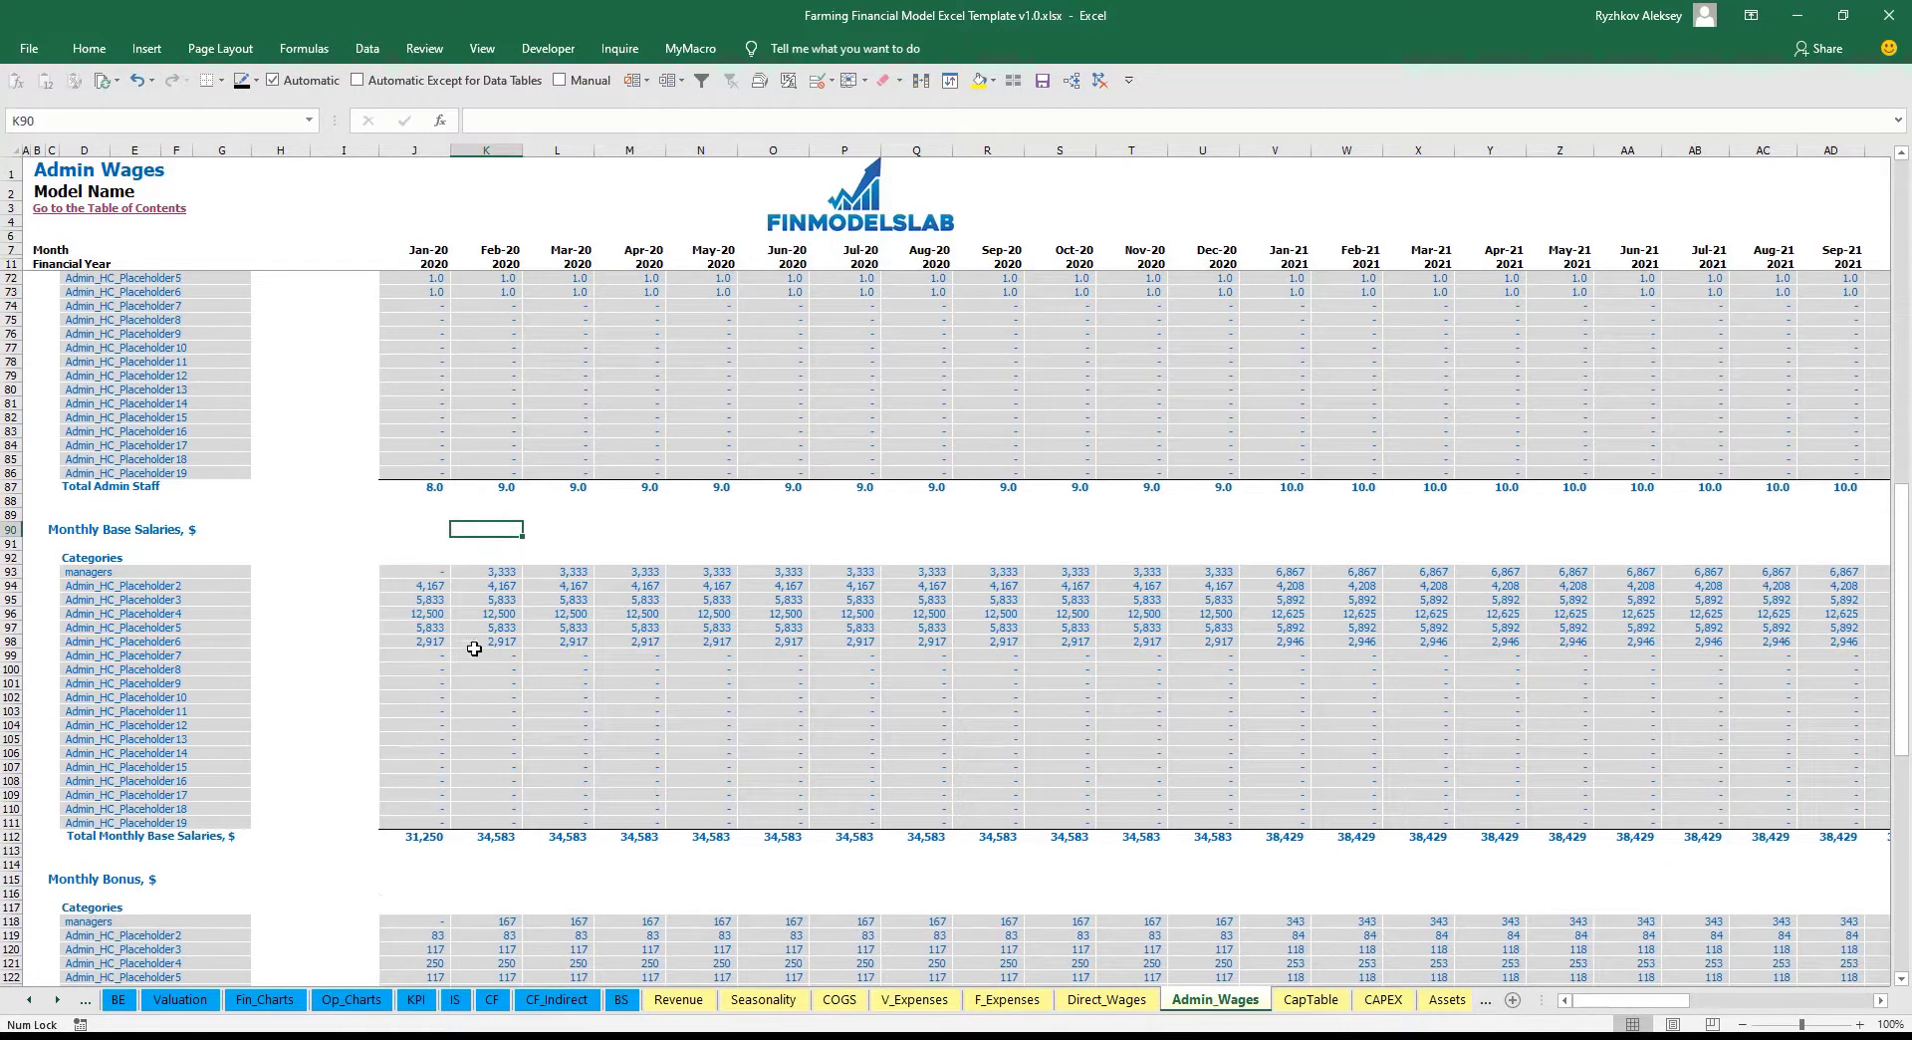
{"action": "scroll", "coordinate": [441, 724], "scroll_direction": "down", "scroll_amount": 7}
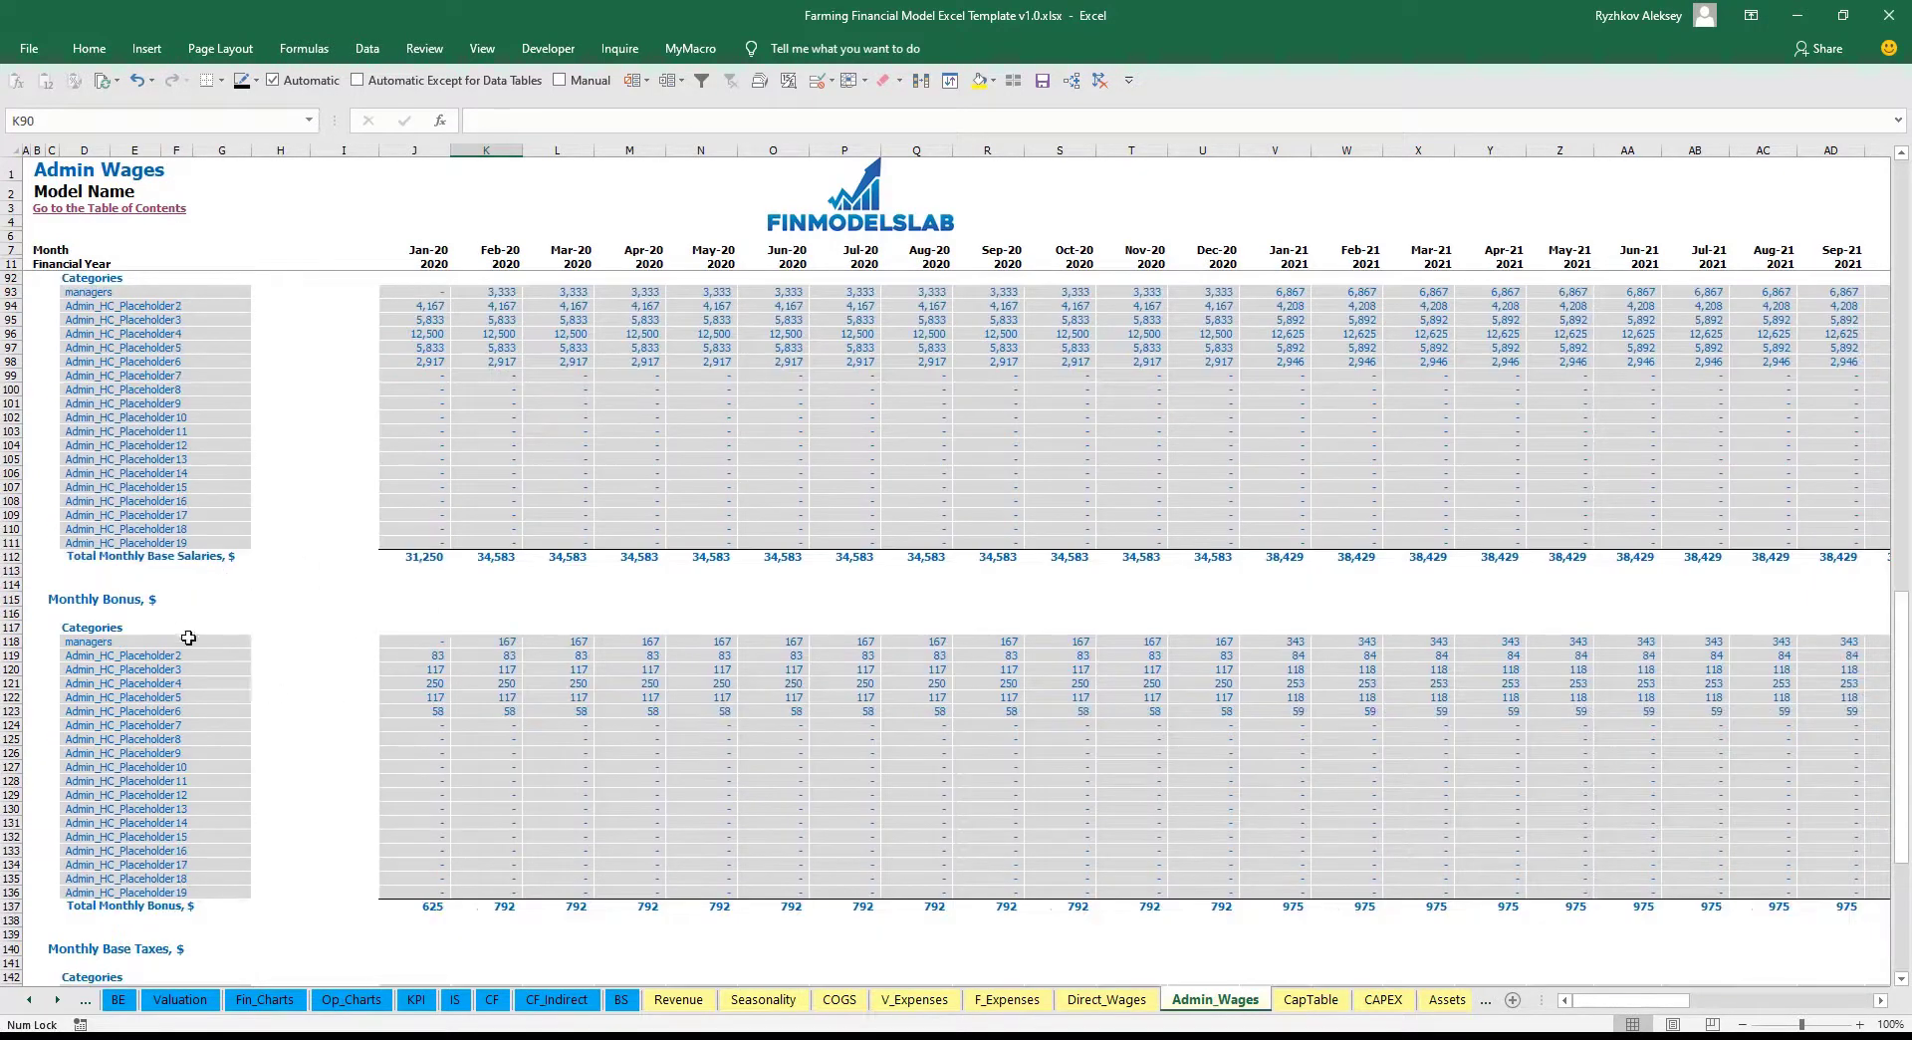
{"action": "scroll", "coordinate": [209, 645], "scroll_direction": "down", "scroll_amount": 7}
{"action": "scroll", "coordinate": [116, 627], "scroll_direction": "down", "scroll_amount": 3}
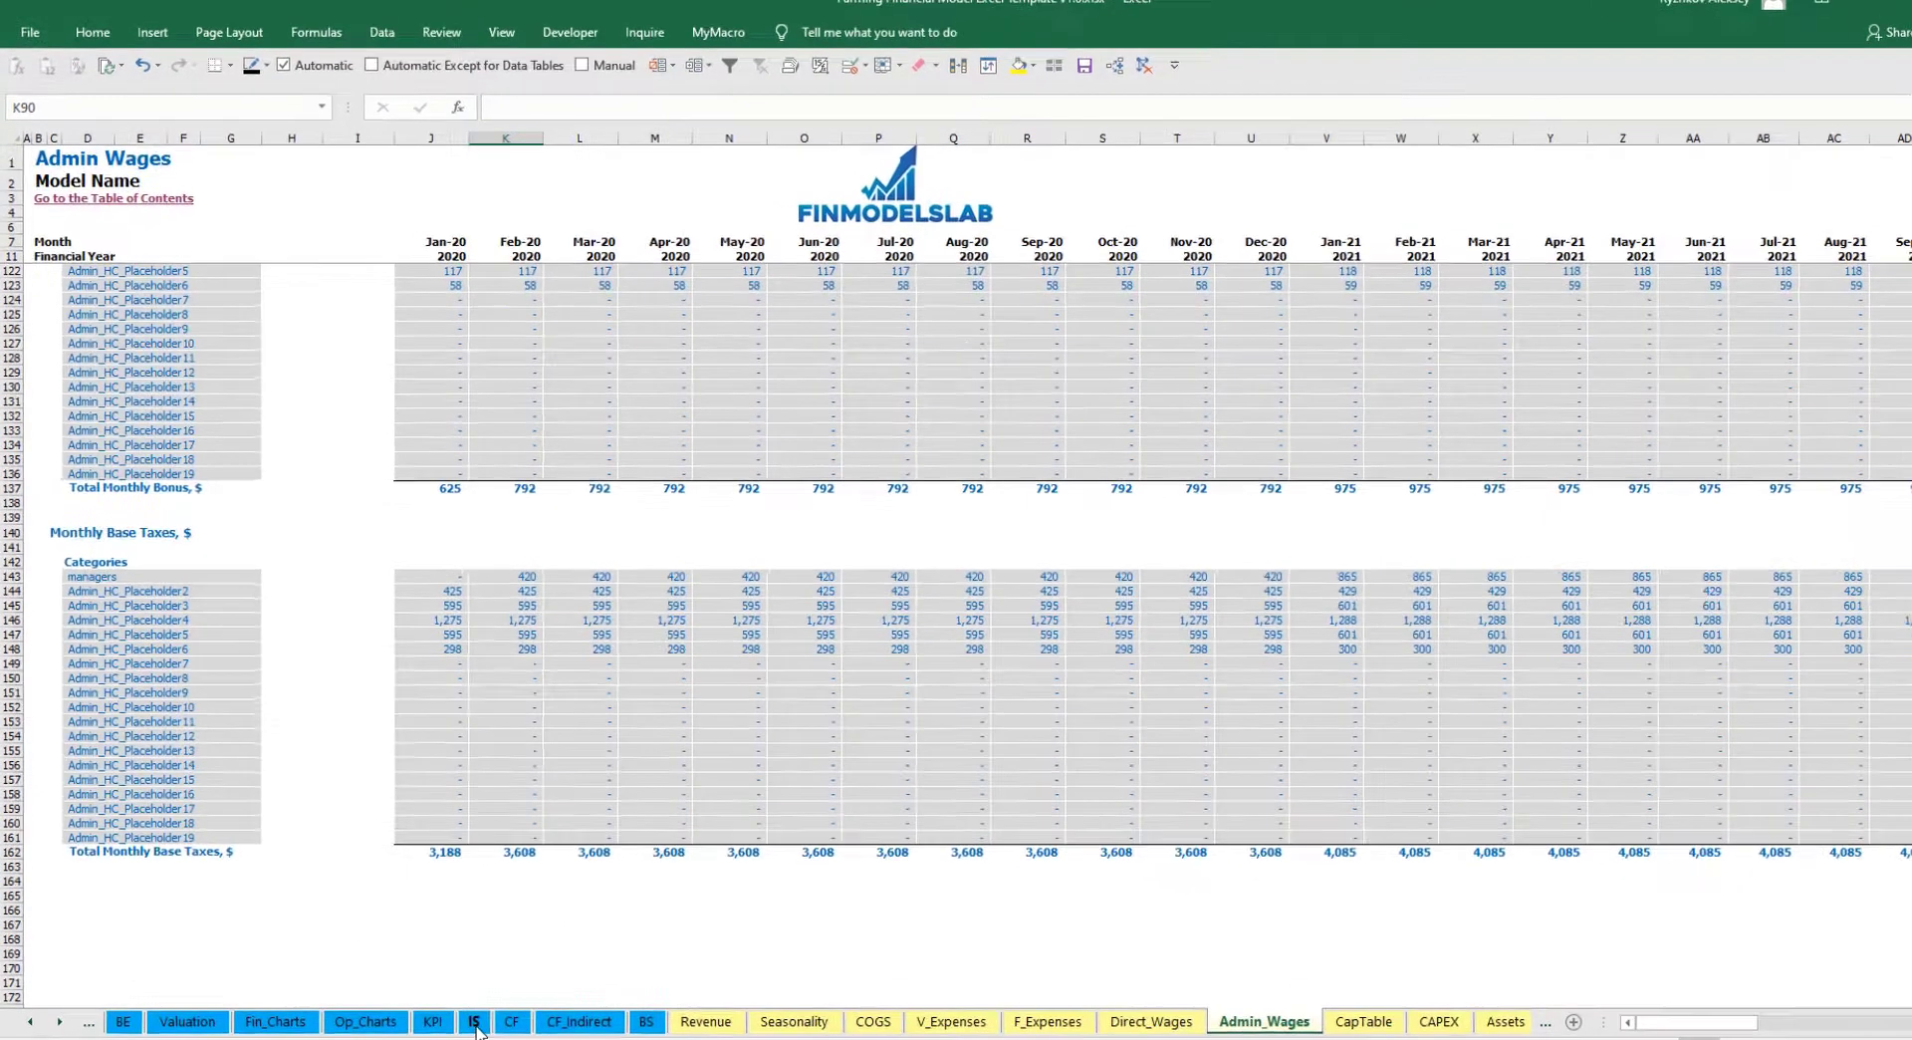
Expand Admin Salary and Wages in the income statement and examine the monthly amounts of each staff category.
{"action": "left_click", "coordinate": [454, 999]}
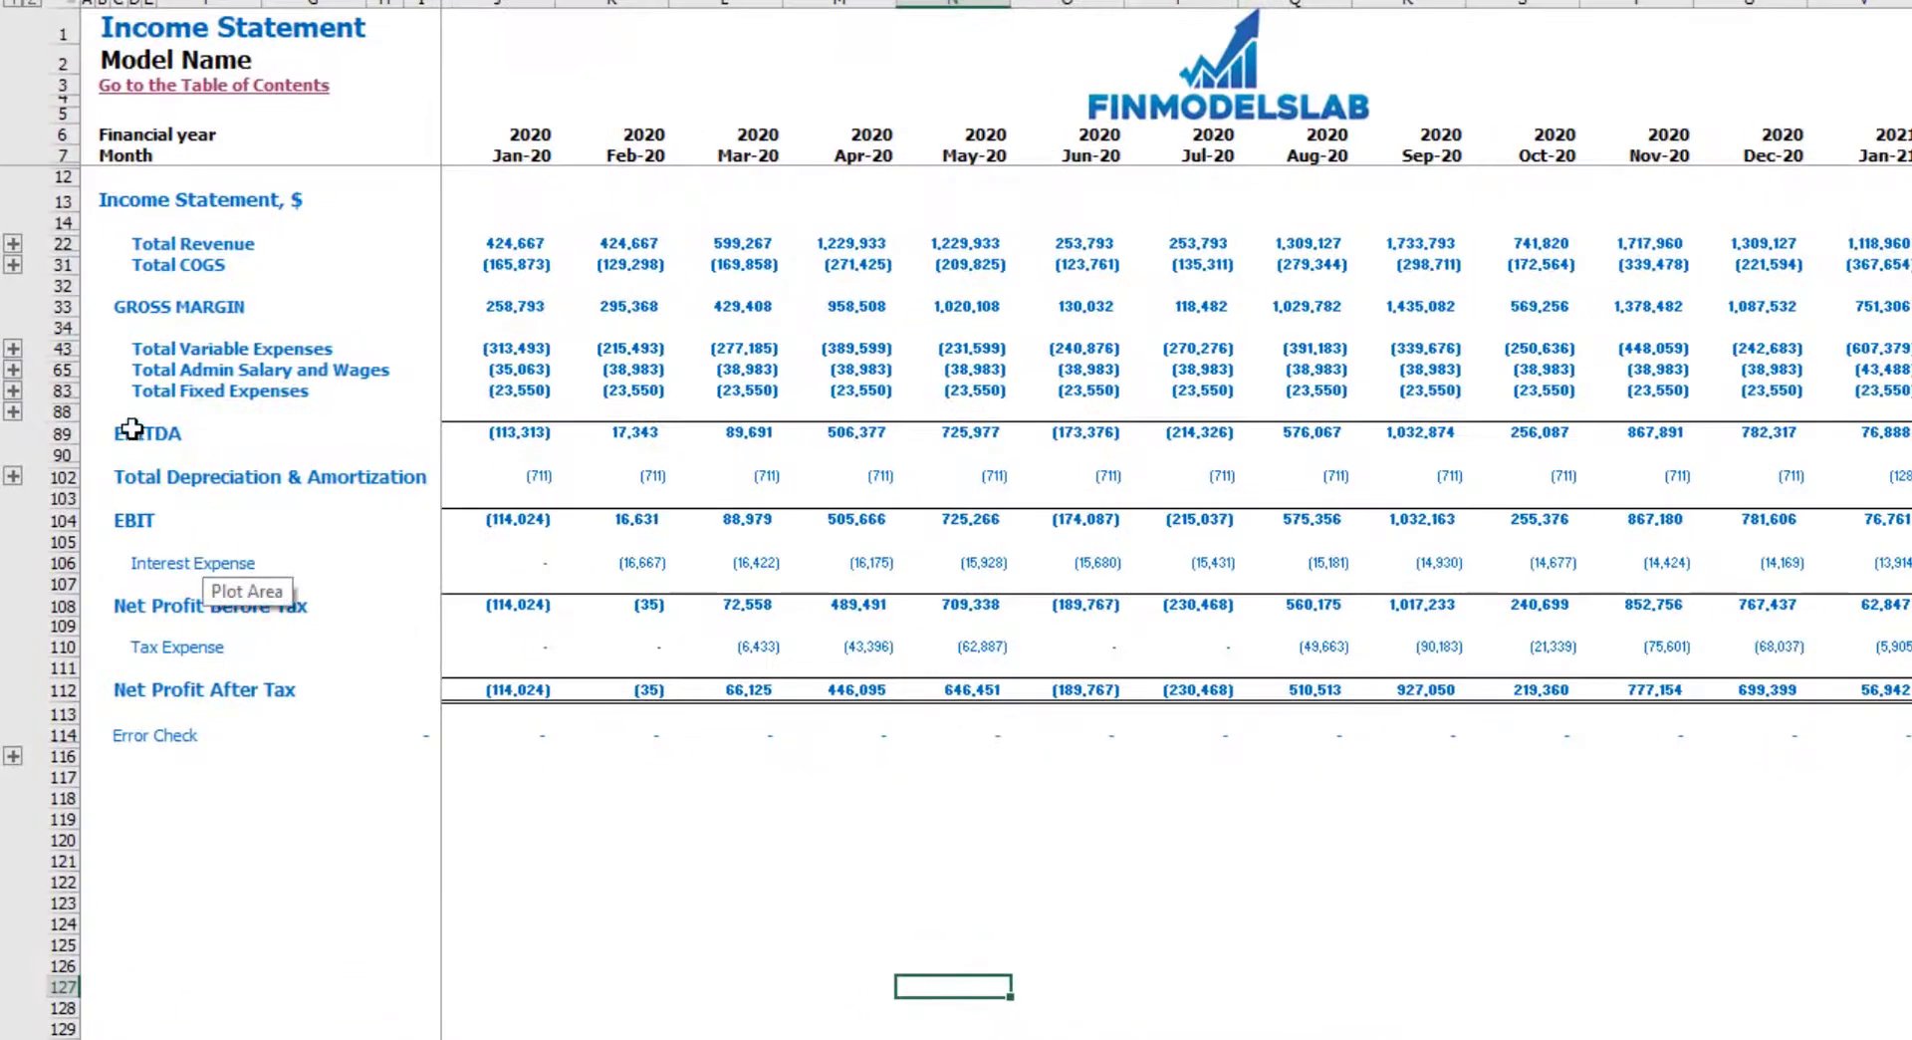
{"action": "left_click", "coordinate": [13, 369]}
{"action": "left_click_drag", "start_coordinate": [135, 411], "coordinate": [135, 791]}
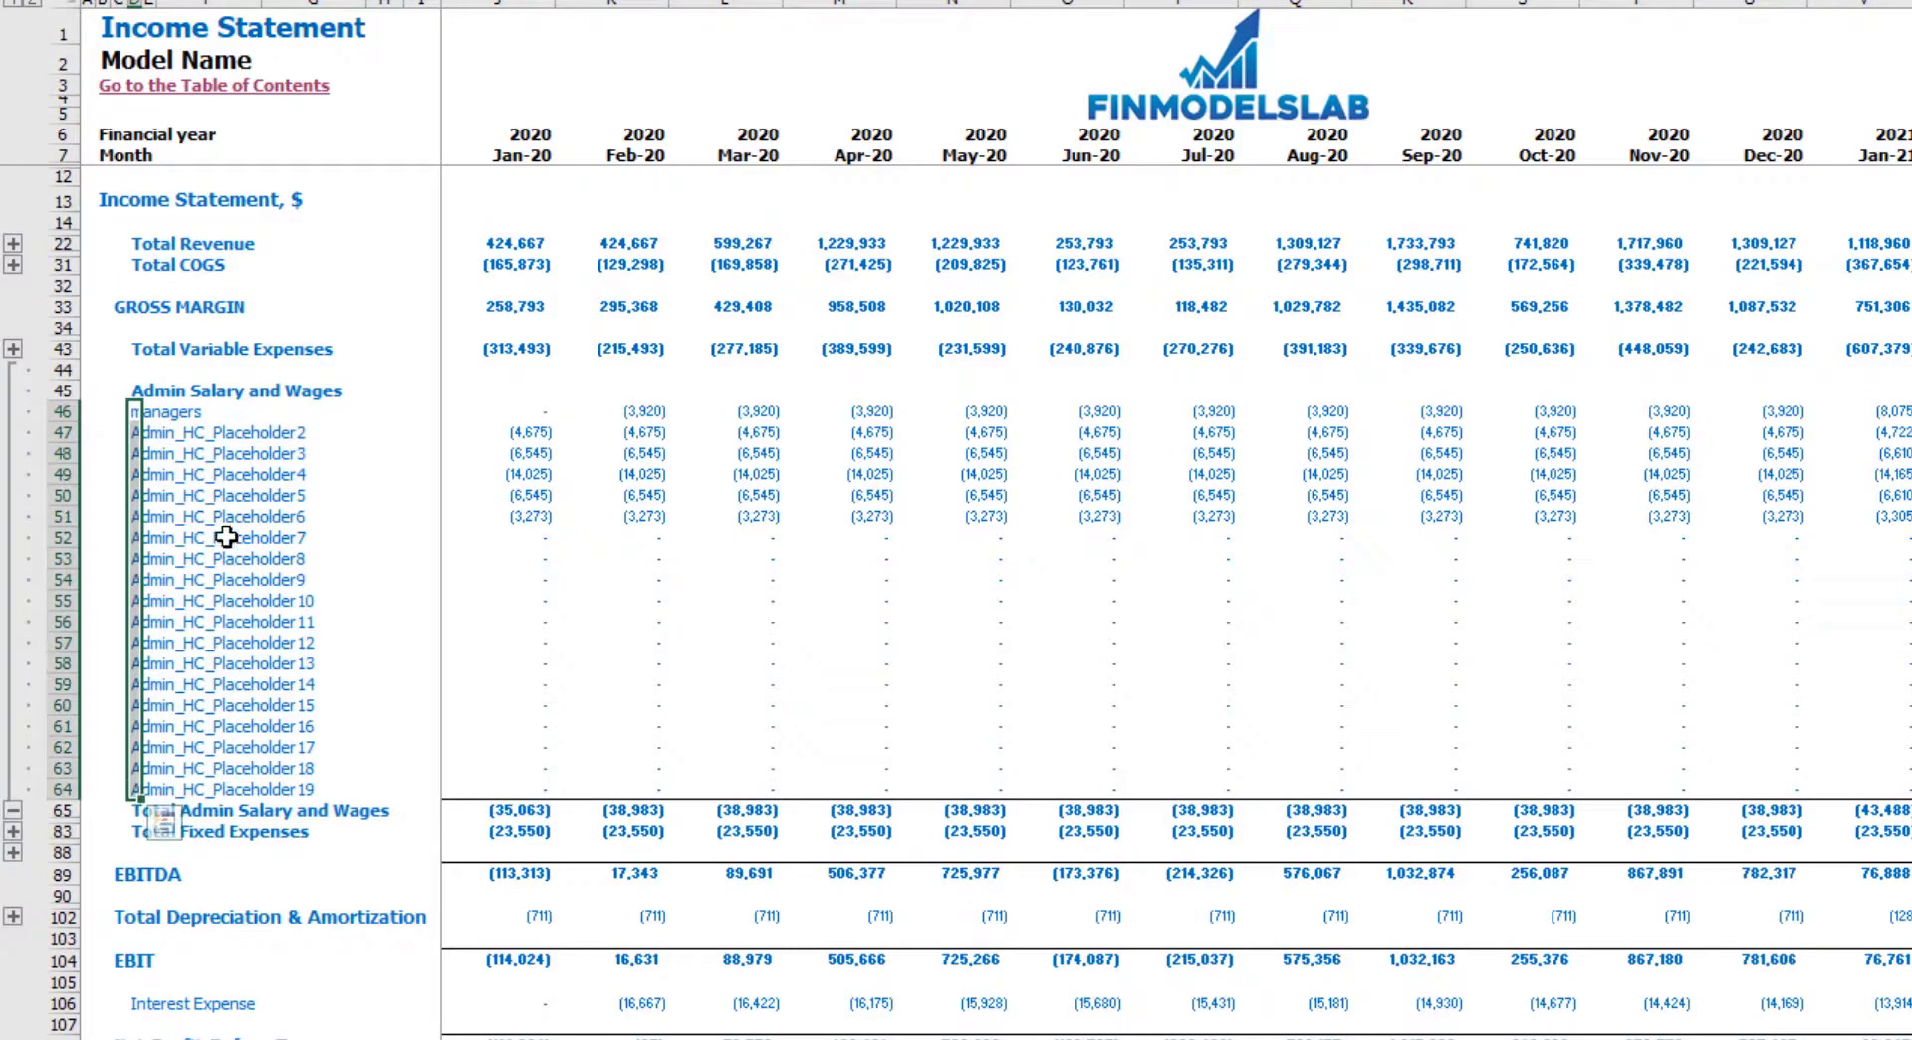
{"action": "left_click_drag", "start_coordinate": [507, 410], "coordinate": [1902, 689]}
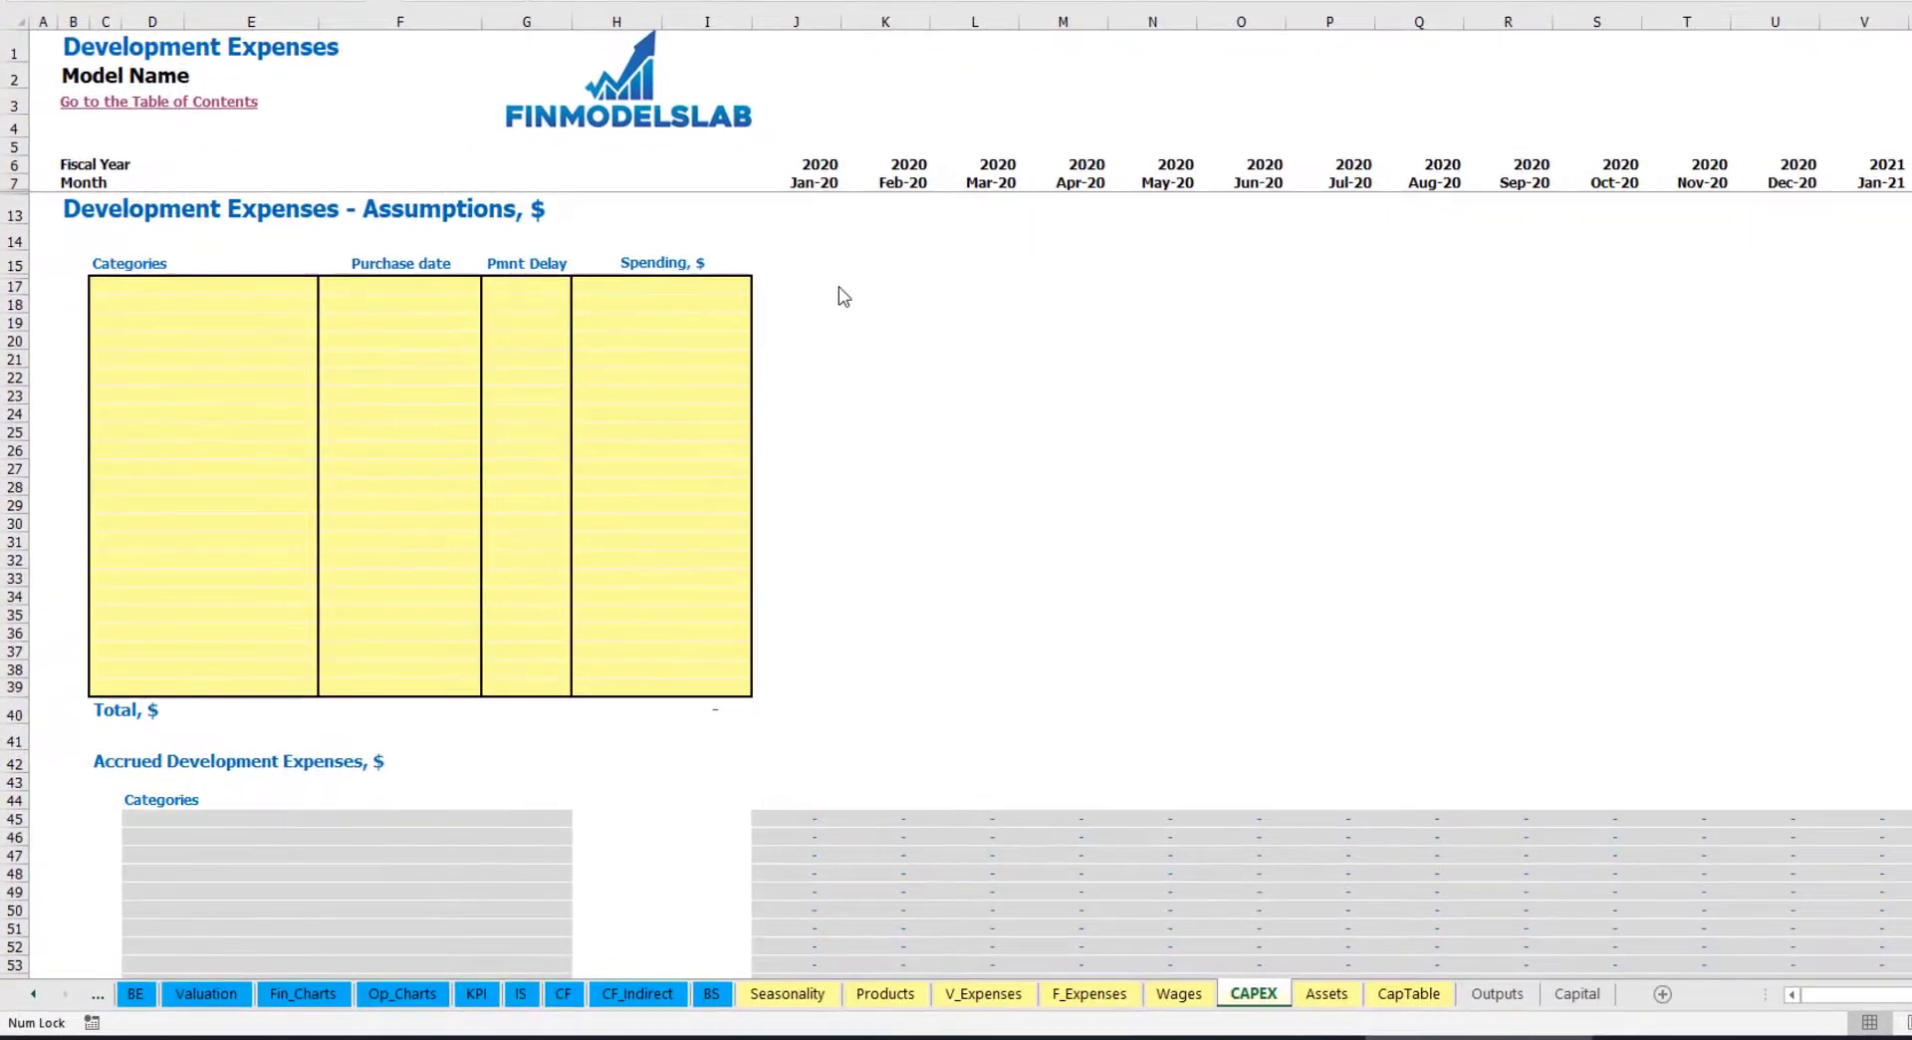
Add the development expense category "Office dev" in the first row of the CAPEX sheet with purchase date Feb-20.
{"action": "left_click", "coordinate": [258, 286]}
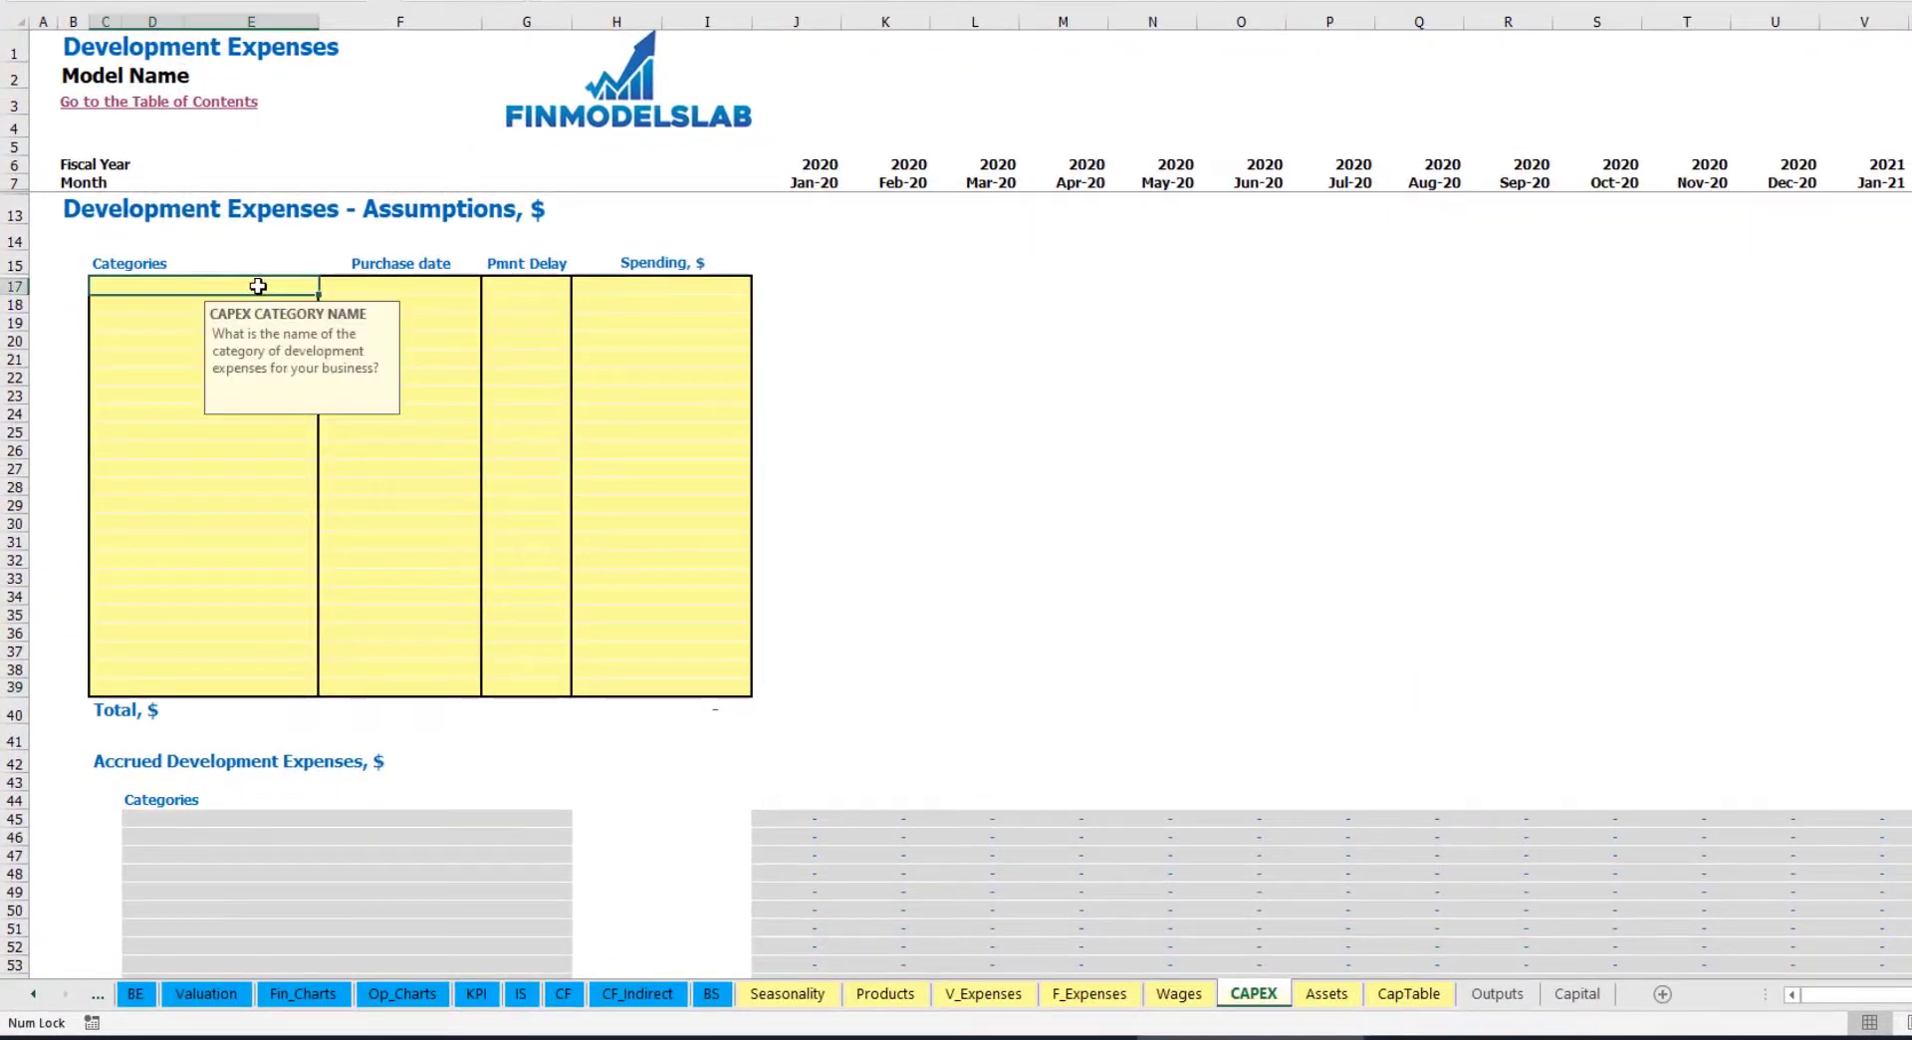
{"action": "type", "text": "Office dev"}
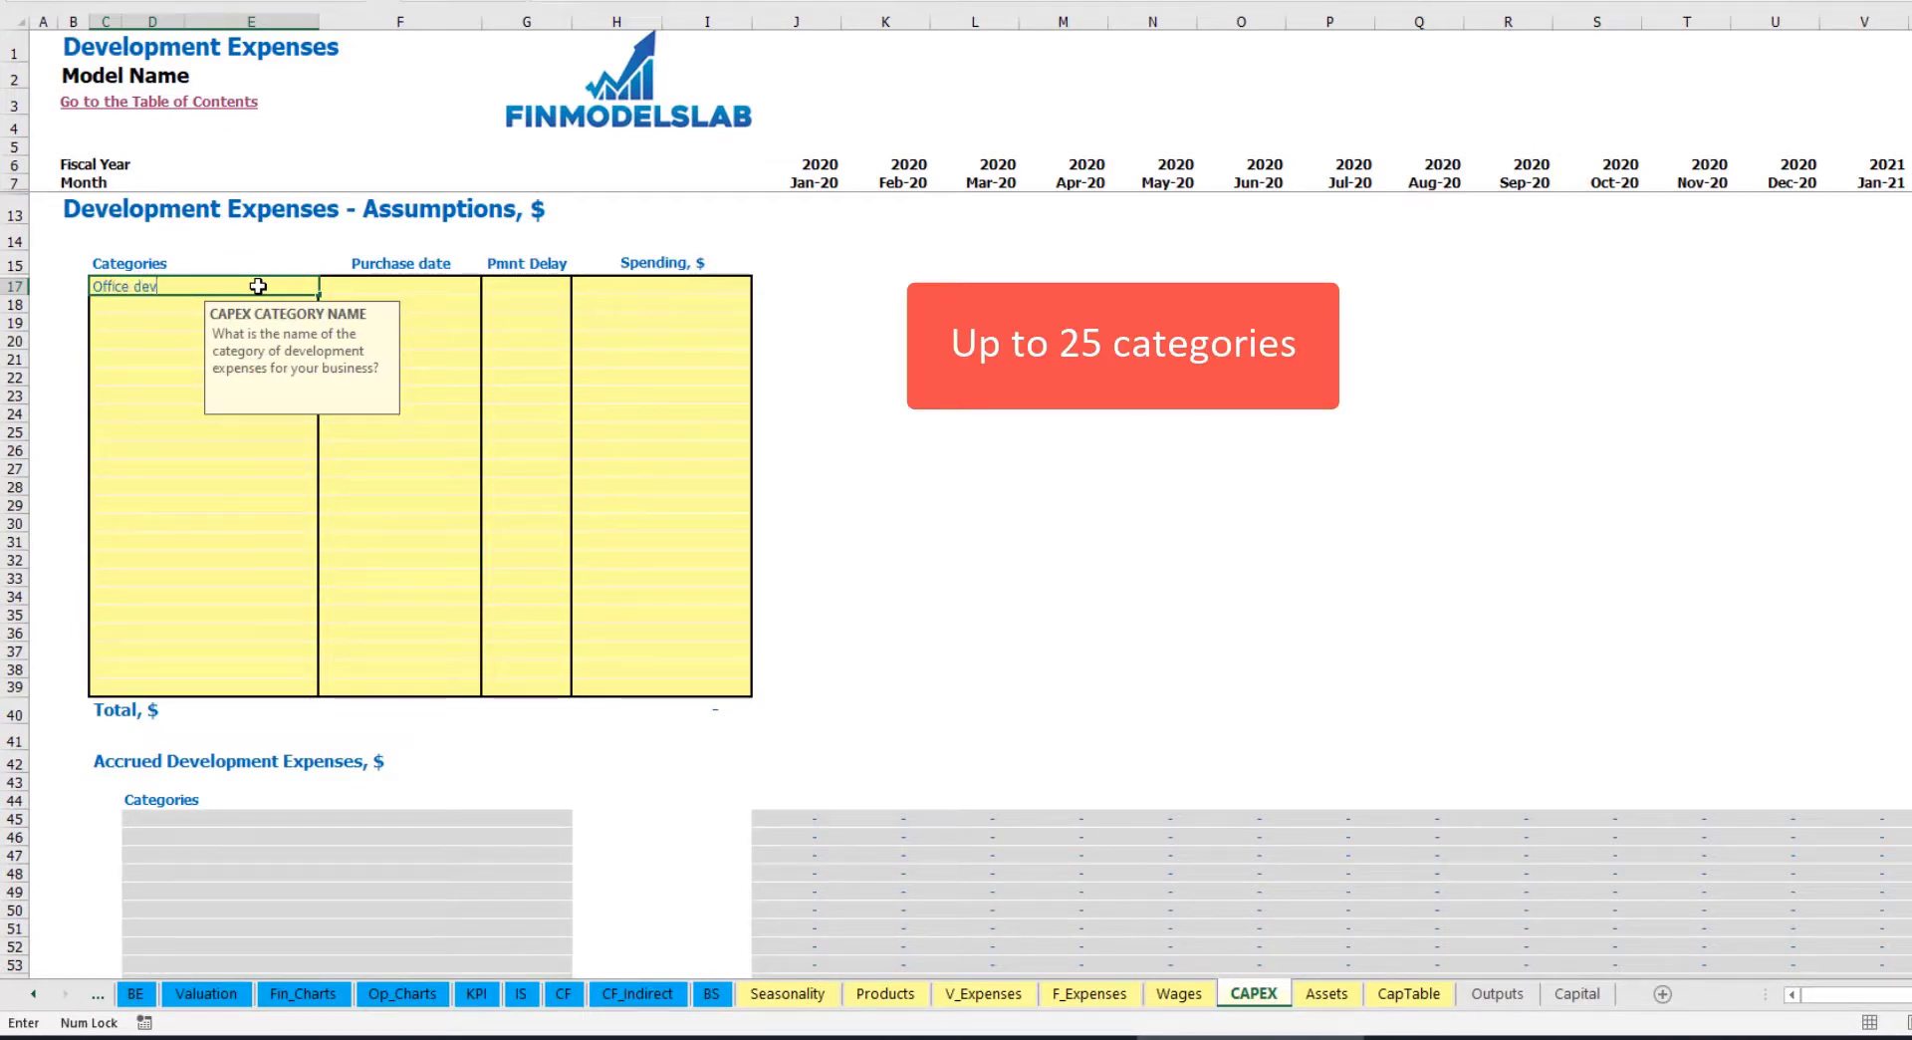
{"action": "key", "text": "Return"}
{"action": "left_click", "coordinate": [401, 284]}
{"action": "left_click", "coordinate": [491, 286]}
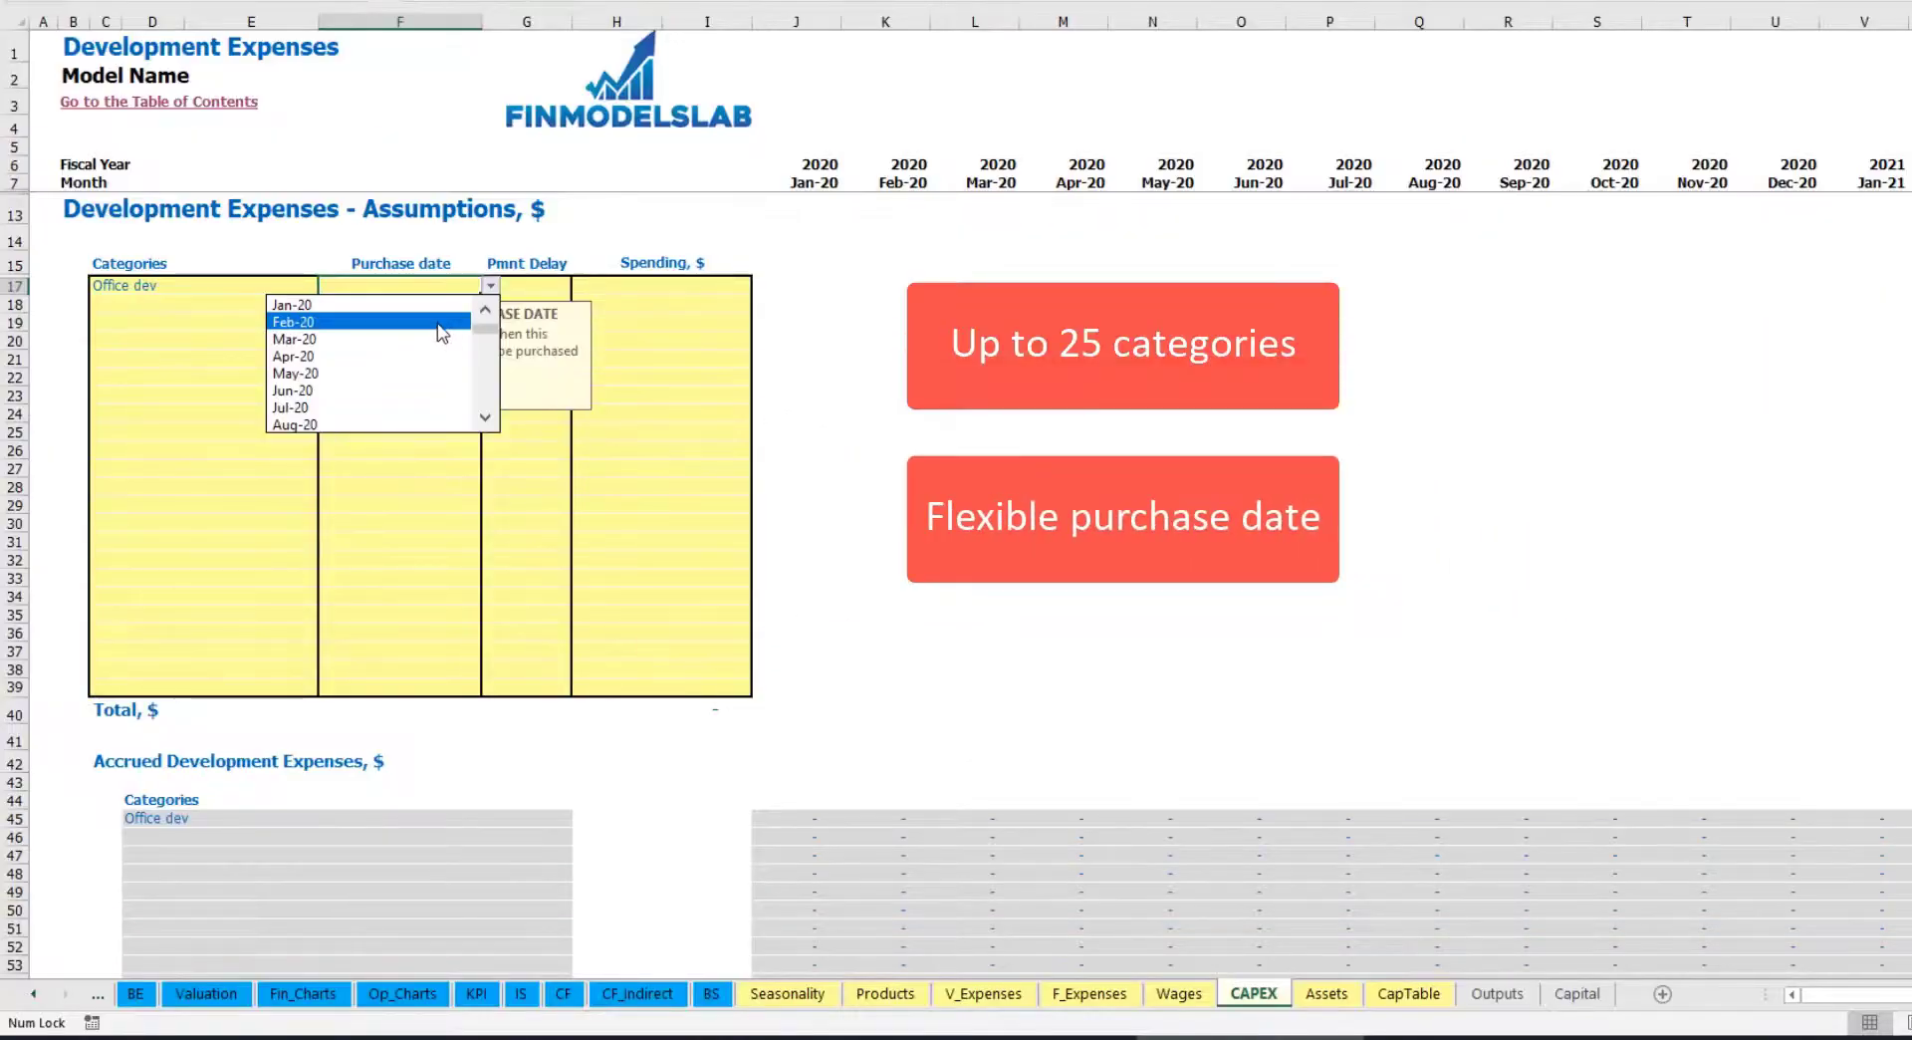
{"action": "left_click", "coordinate": [299, 322]}
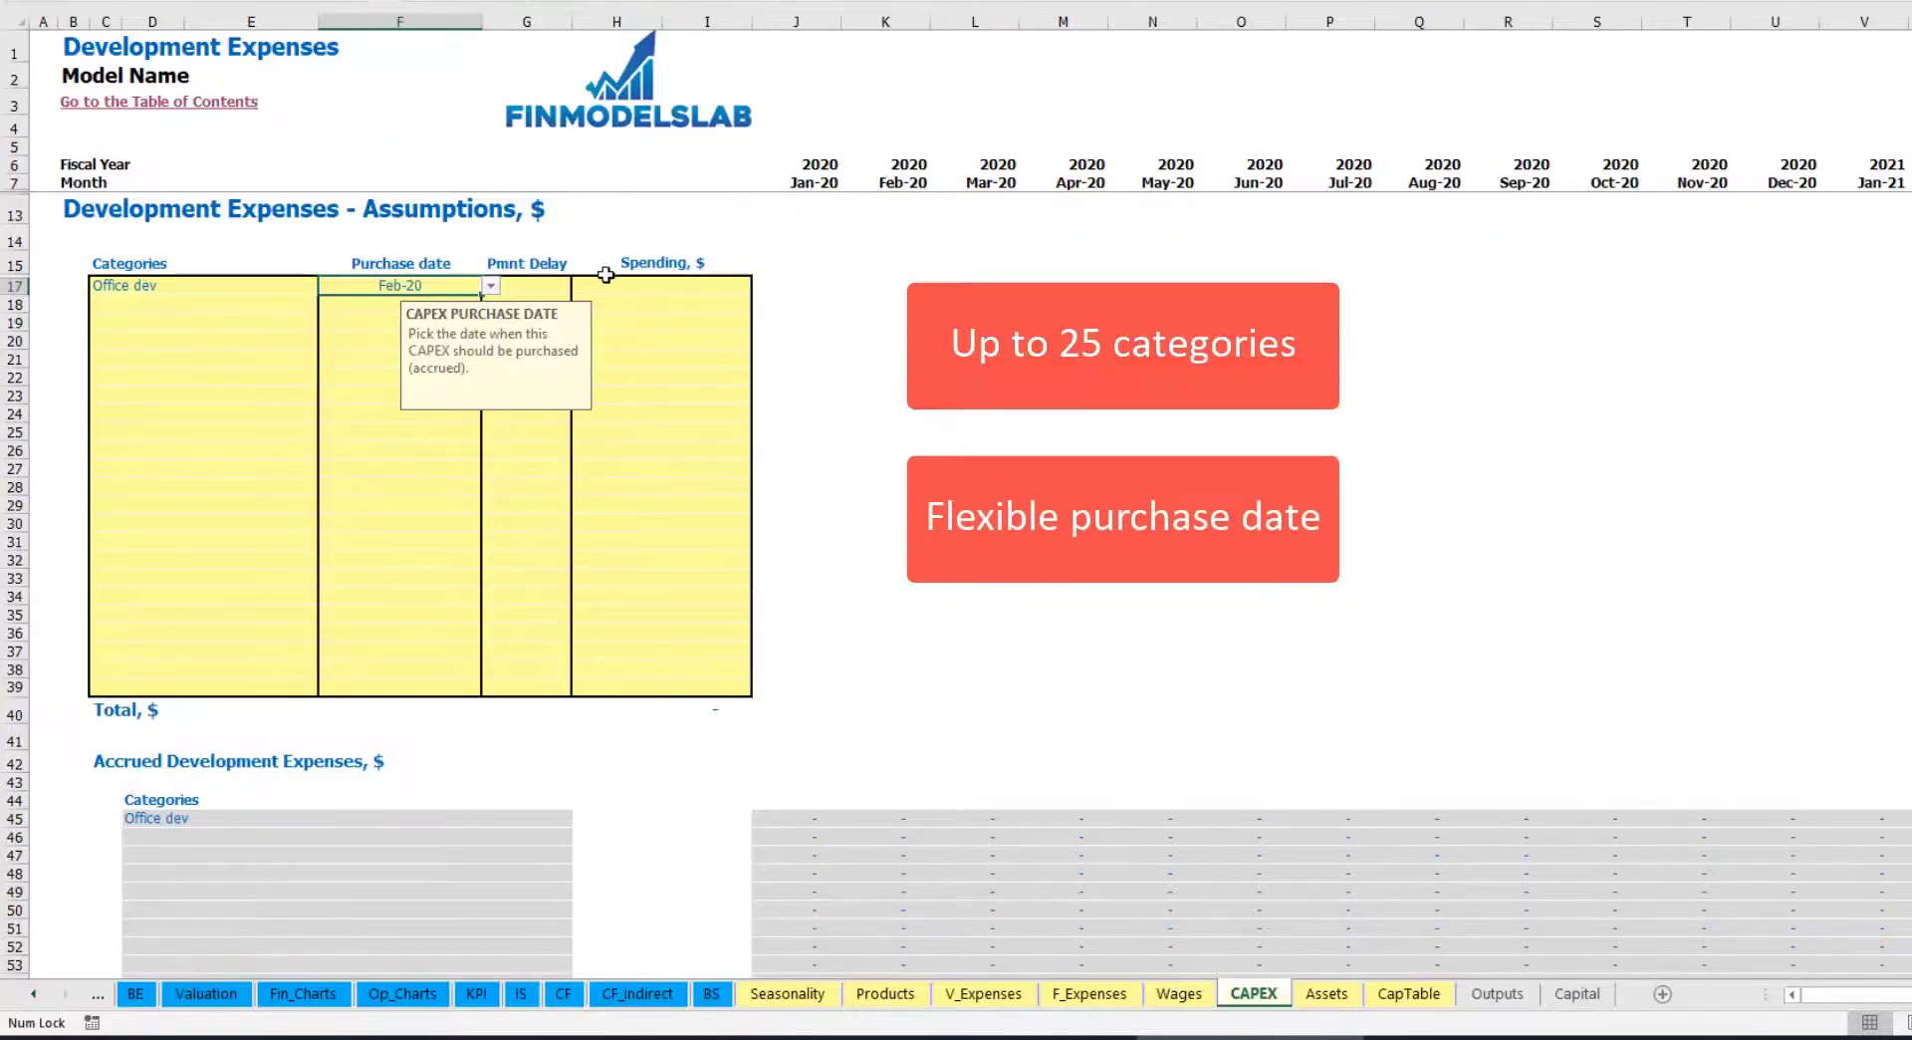
Set the spending of Office dev to 10,000 and its payment delay to 2M.
{"action": "left_click", "coordinate": [635, 281]}
{"action": "type", "text": "10000"}
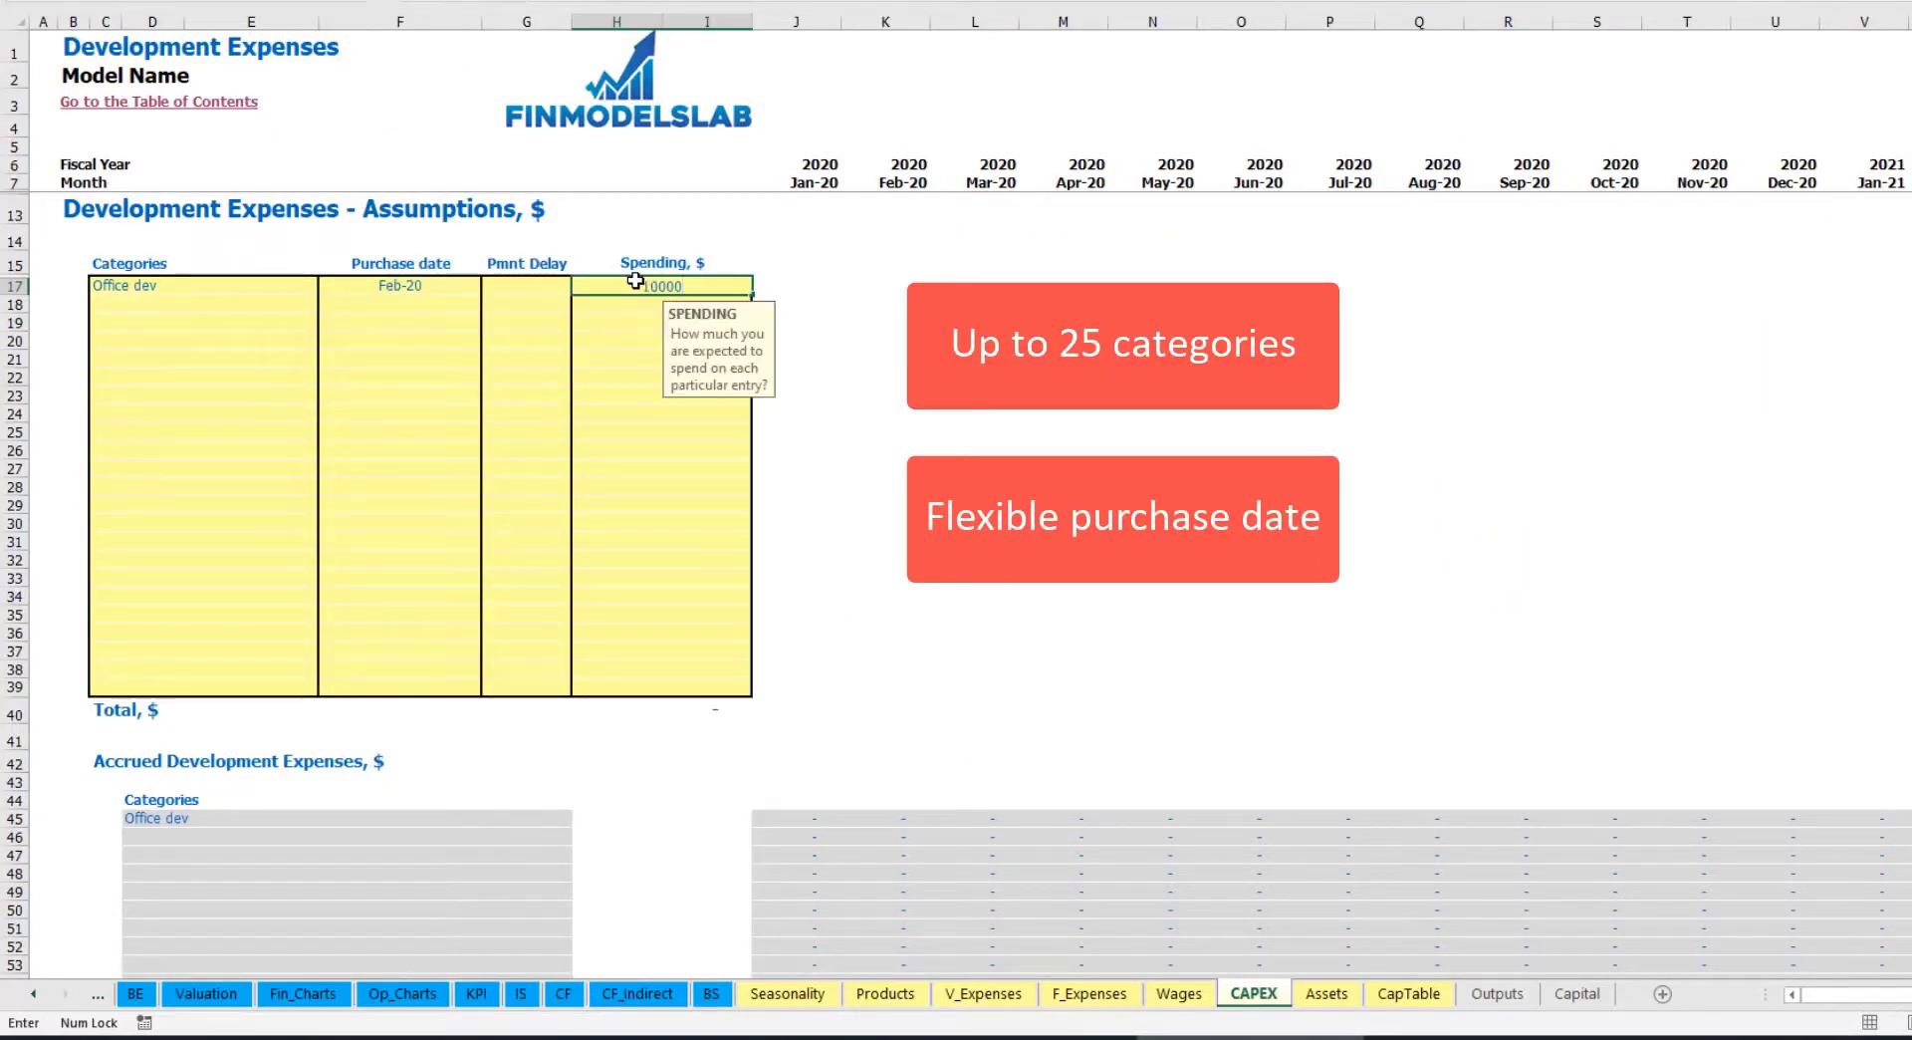
{"action": "key", "text": "Return"}
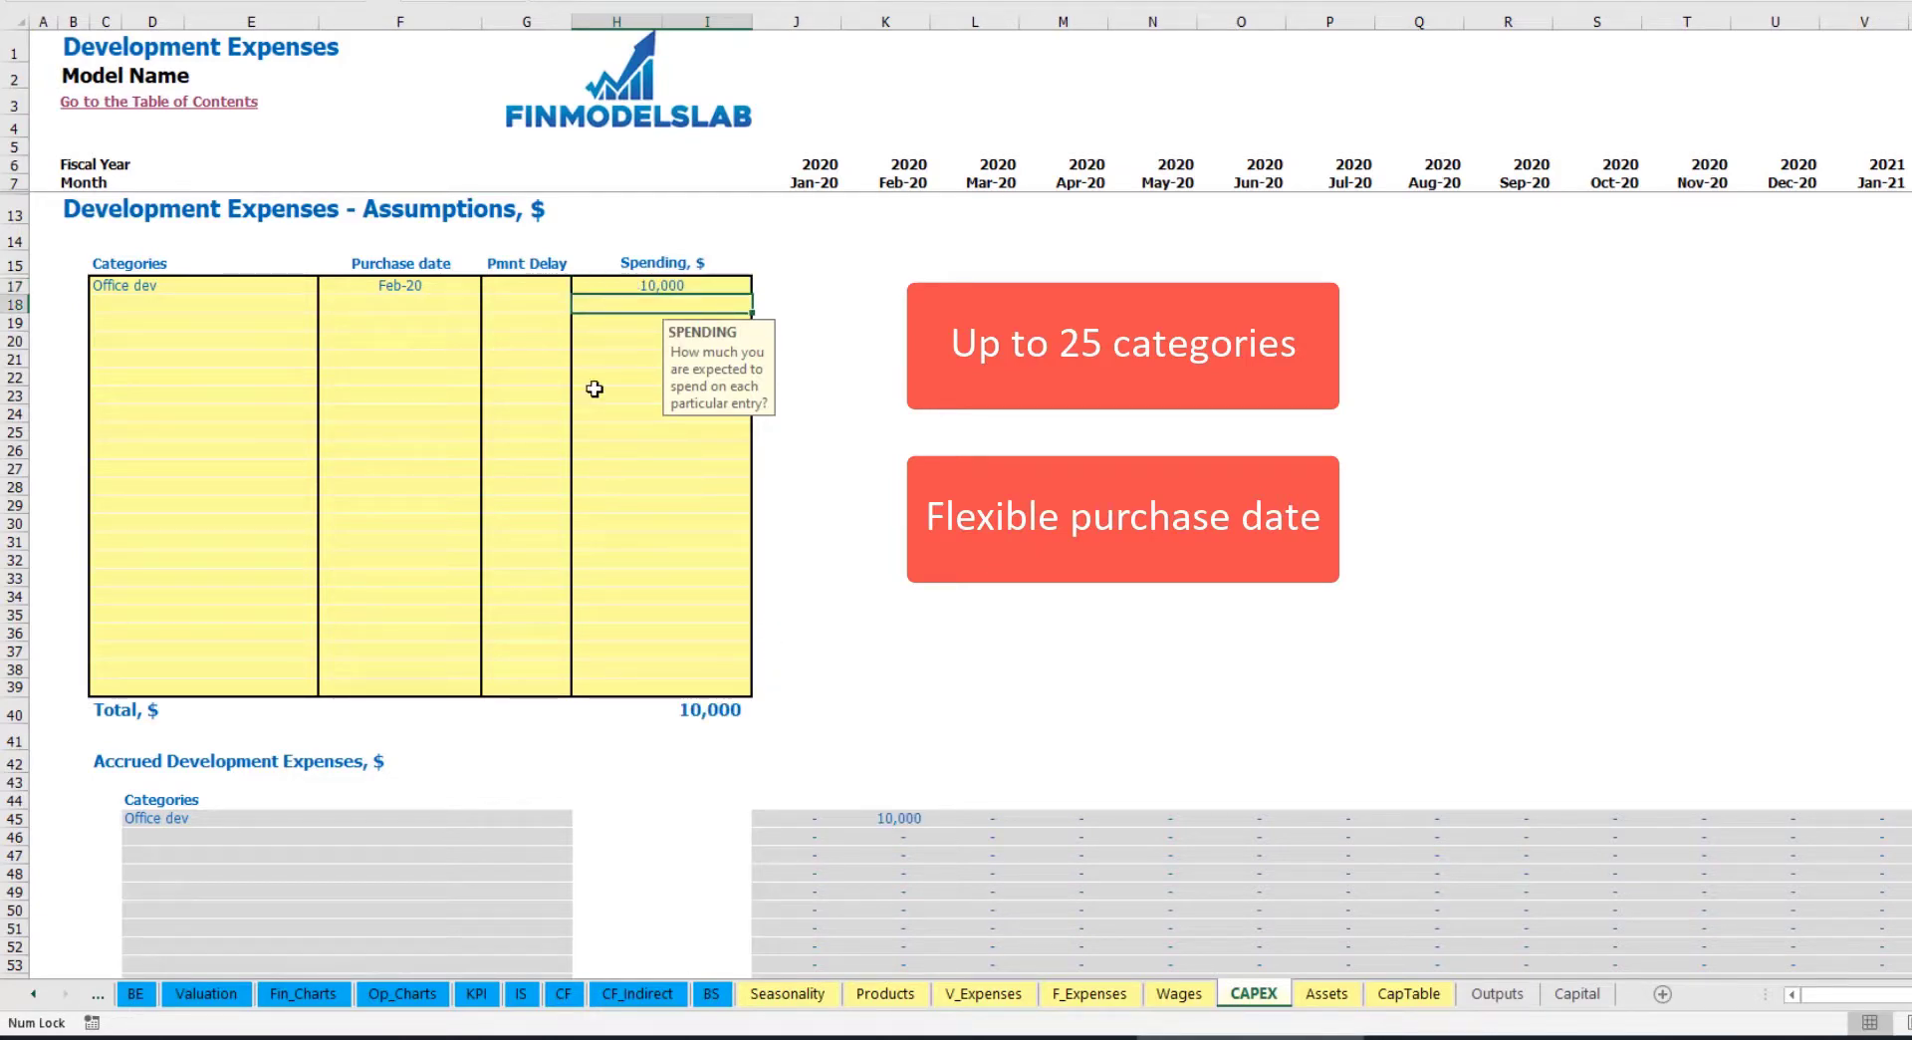
{"action": "left_click", "coordinate": [536, 284]}
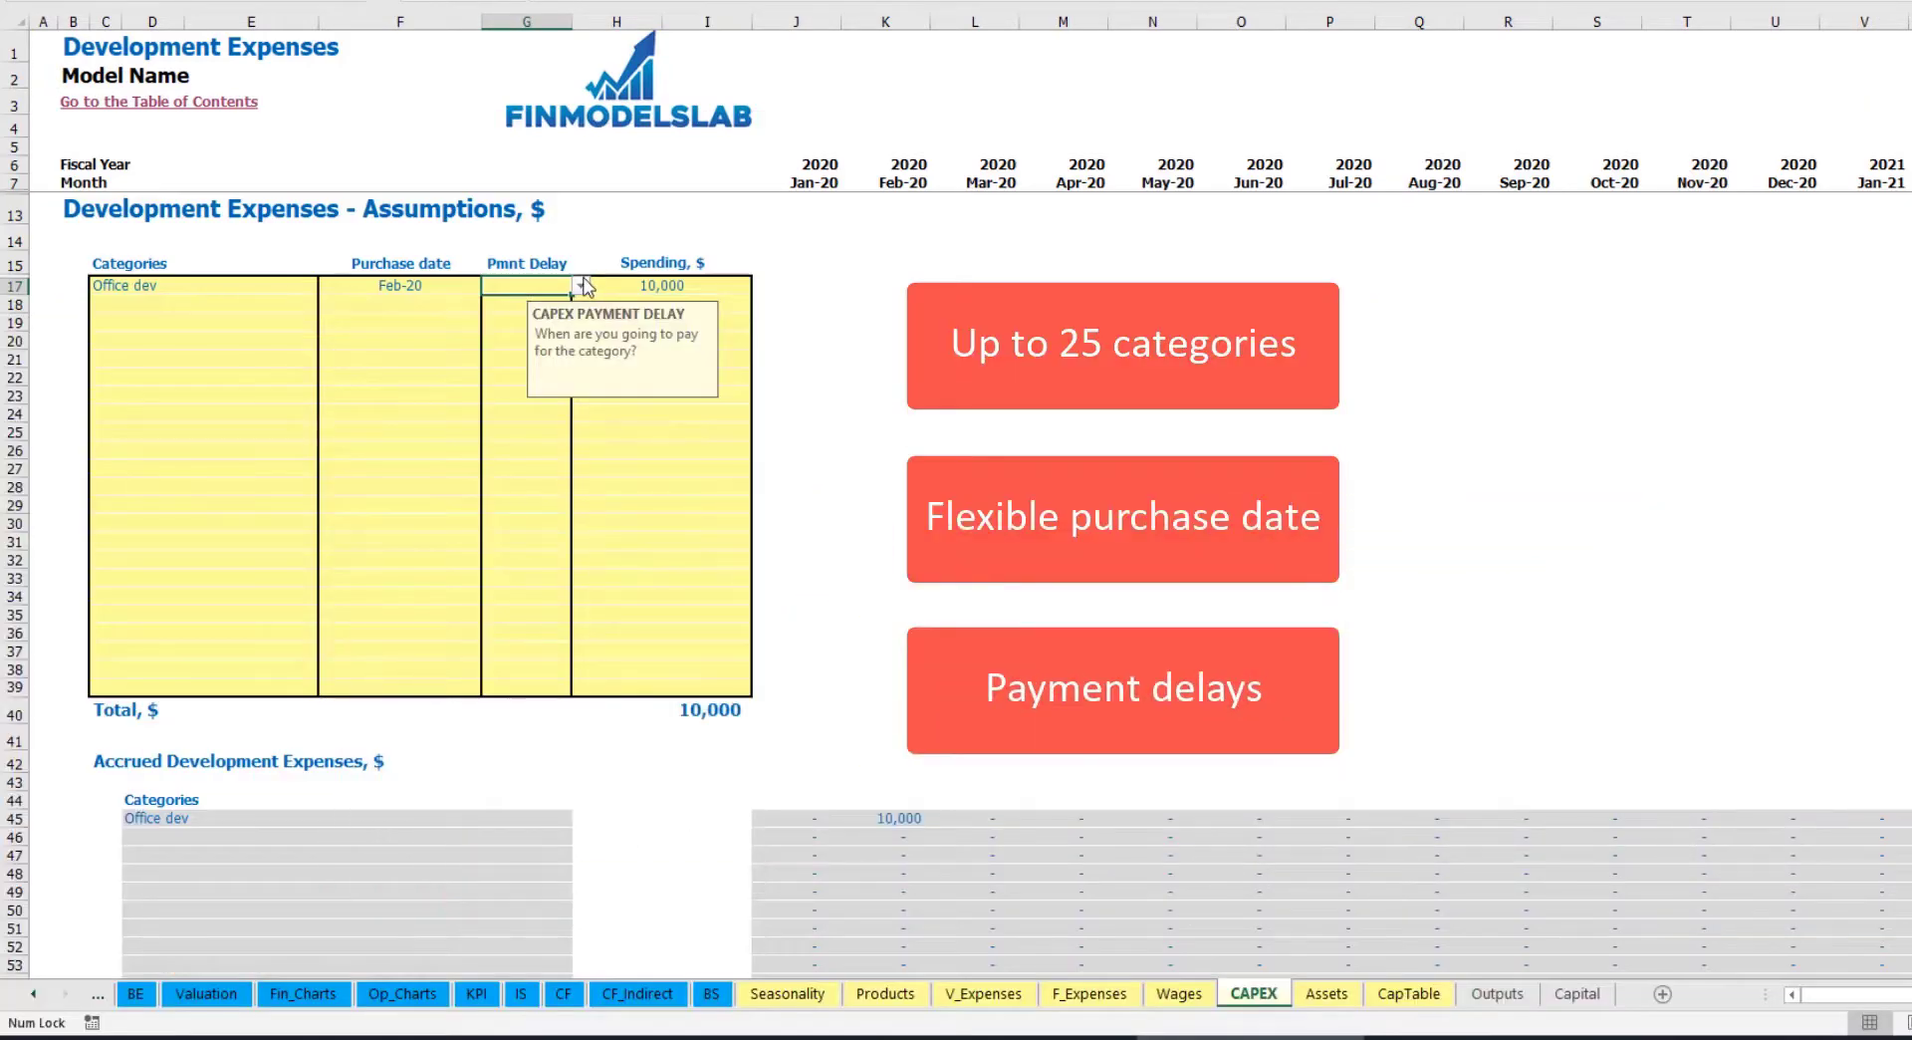
{"action": "left_click", "coordinate": [580, 286]}
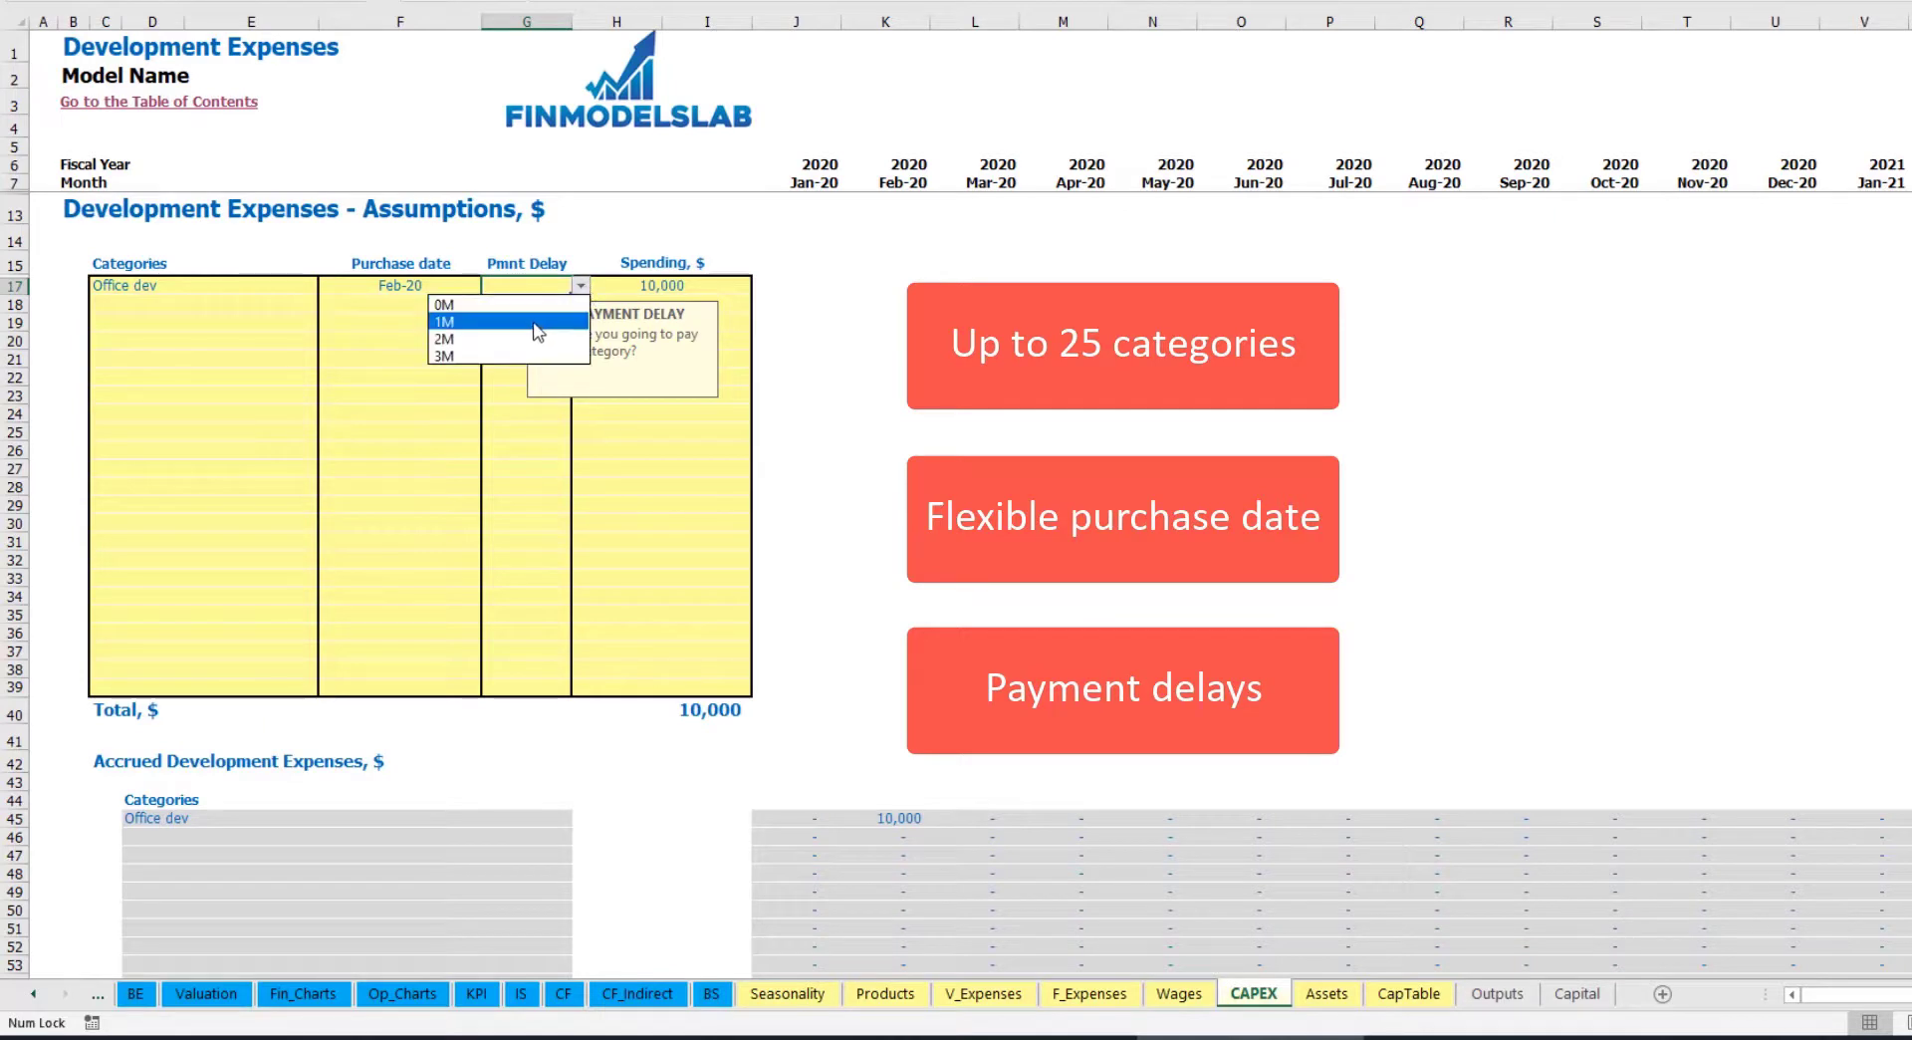
{"action": "left_click", "coordinate": [518, 338]}
{"action": "left_click", "coordinate": [975, 340]}
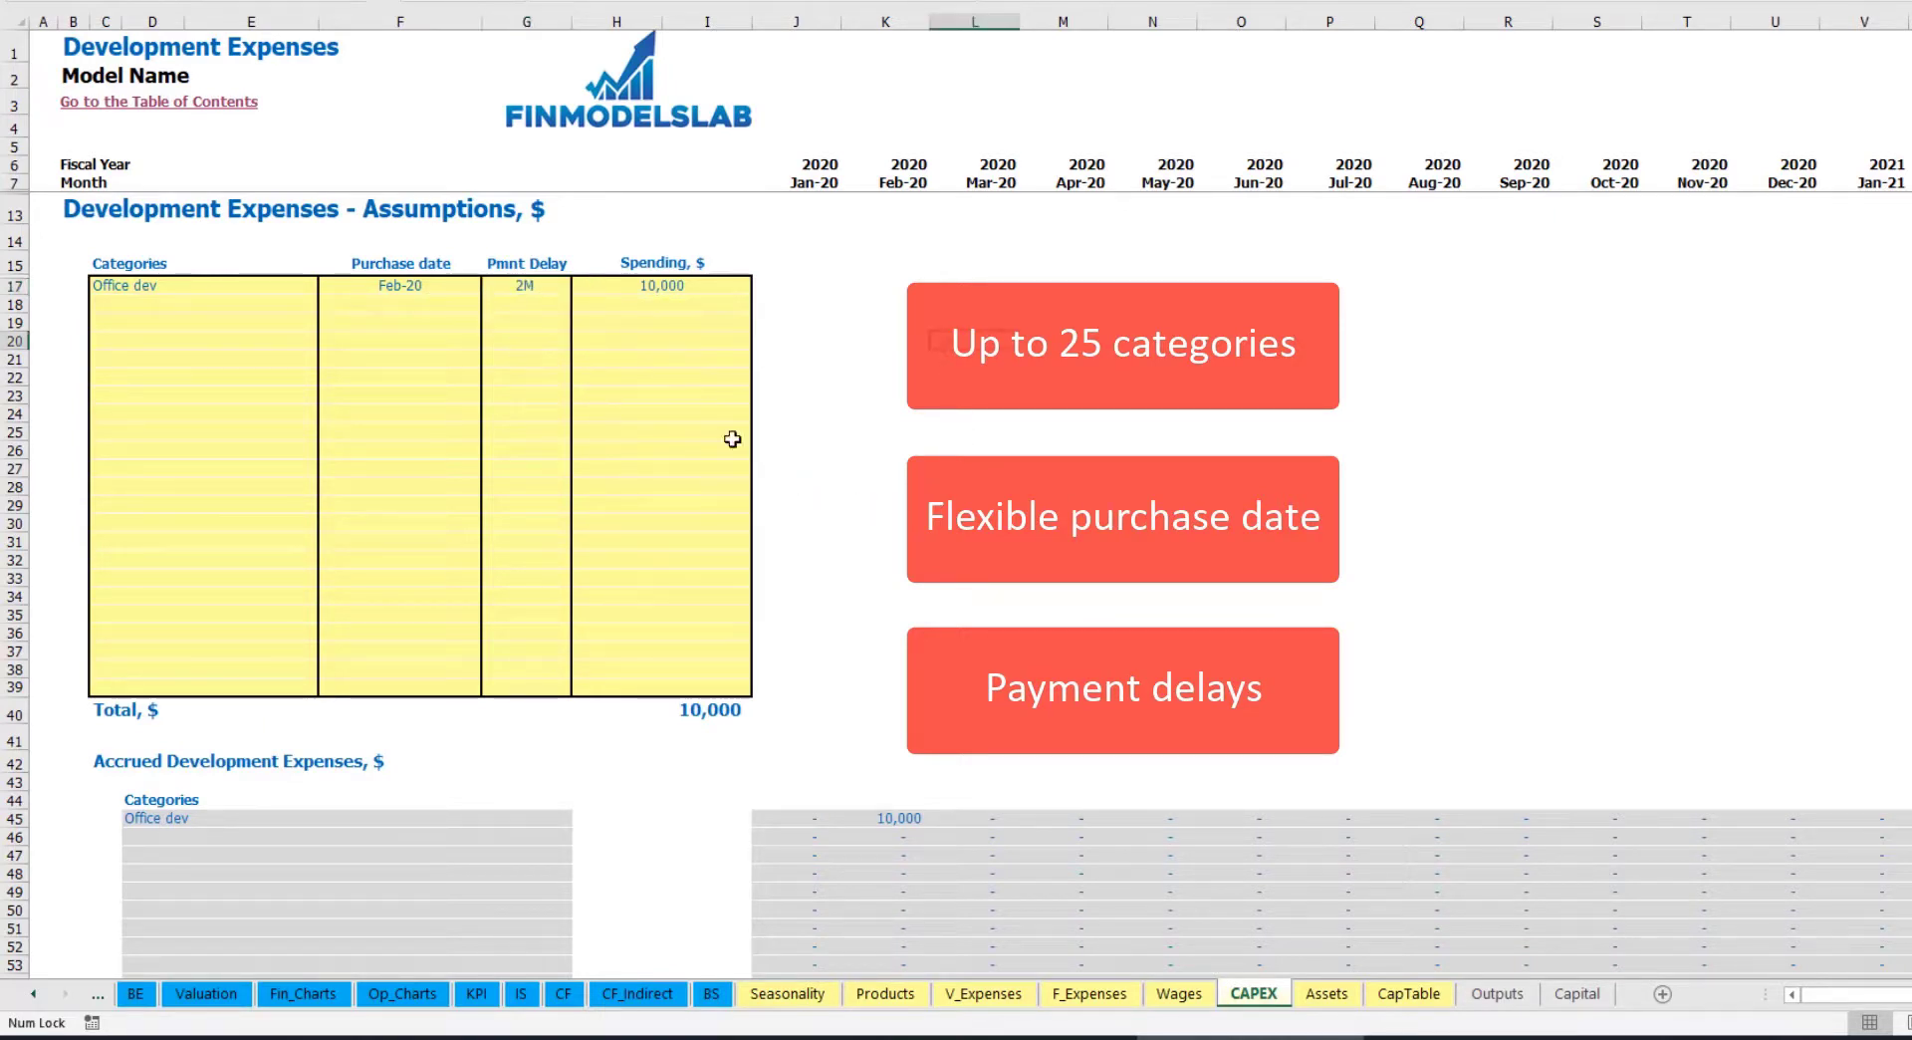
Check Office dev in the accrued and paid development expenses tables and review the summary balances.
{"action": "left_click", "coordinate": [901, 821]}
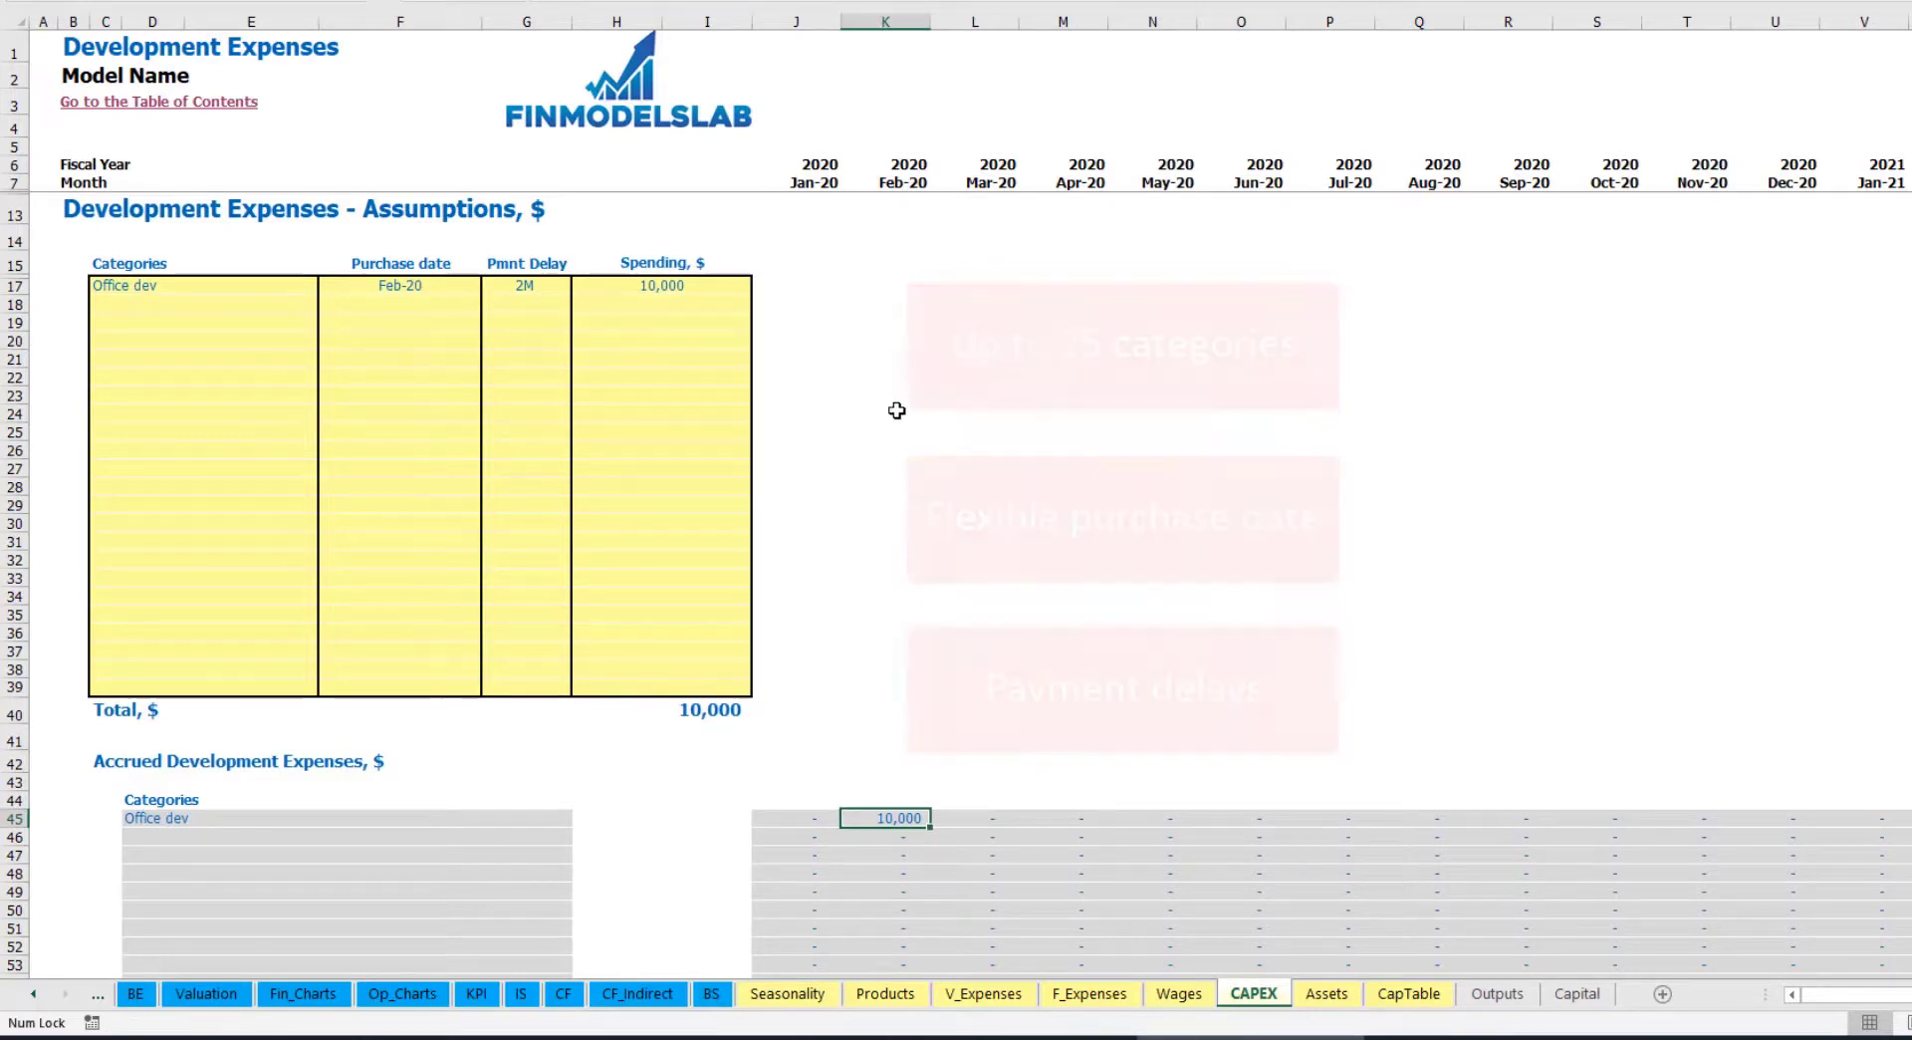
{"action": "scroll", "coordinate": [897, 430], "scroll_direction": "down", "scroll_amount": 7}
{"action": "scroll", "coordinate": [902, 442], "scroll_direction": "down", "scroll_amount": 3}
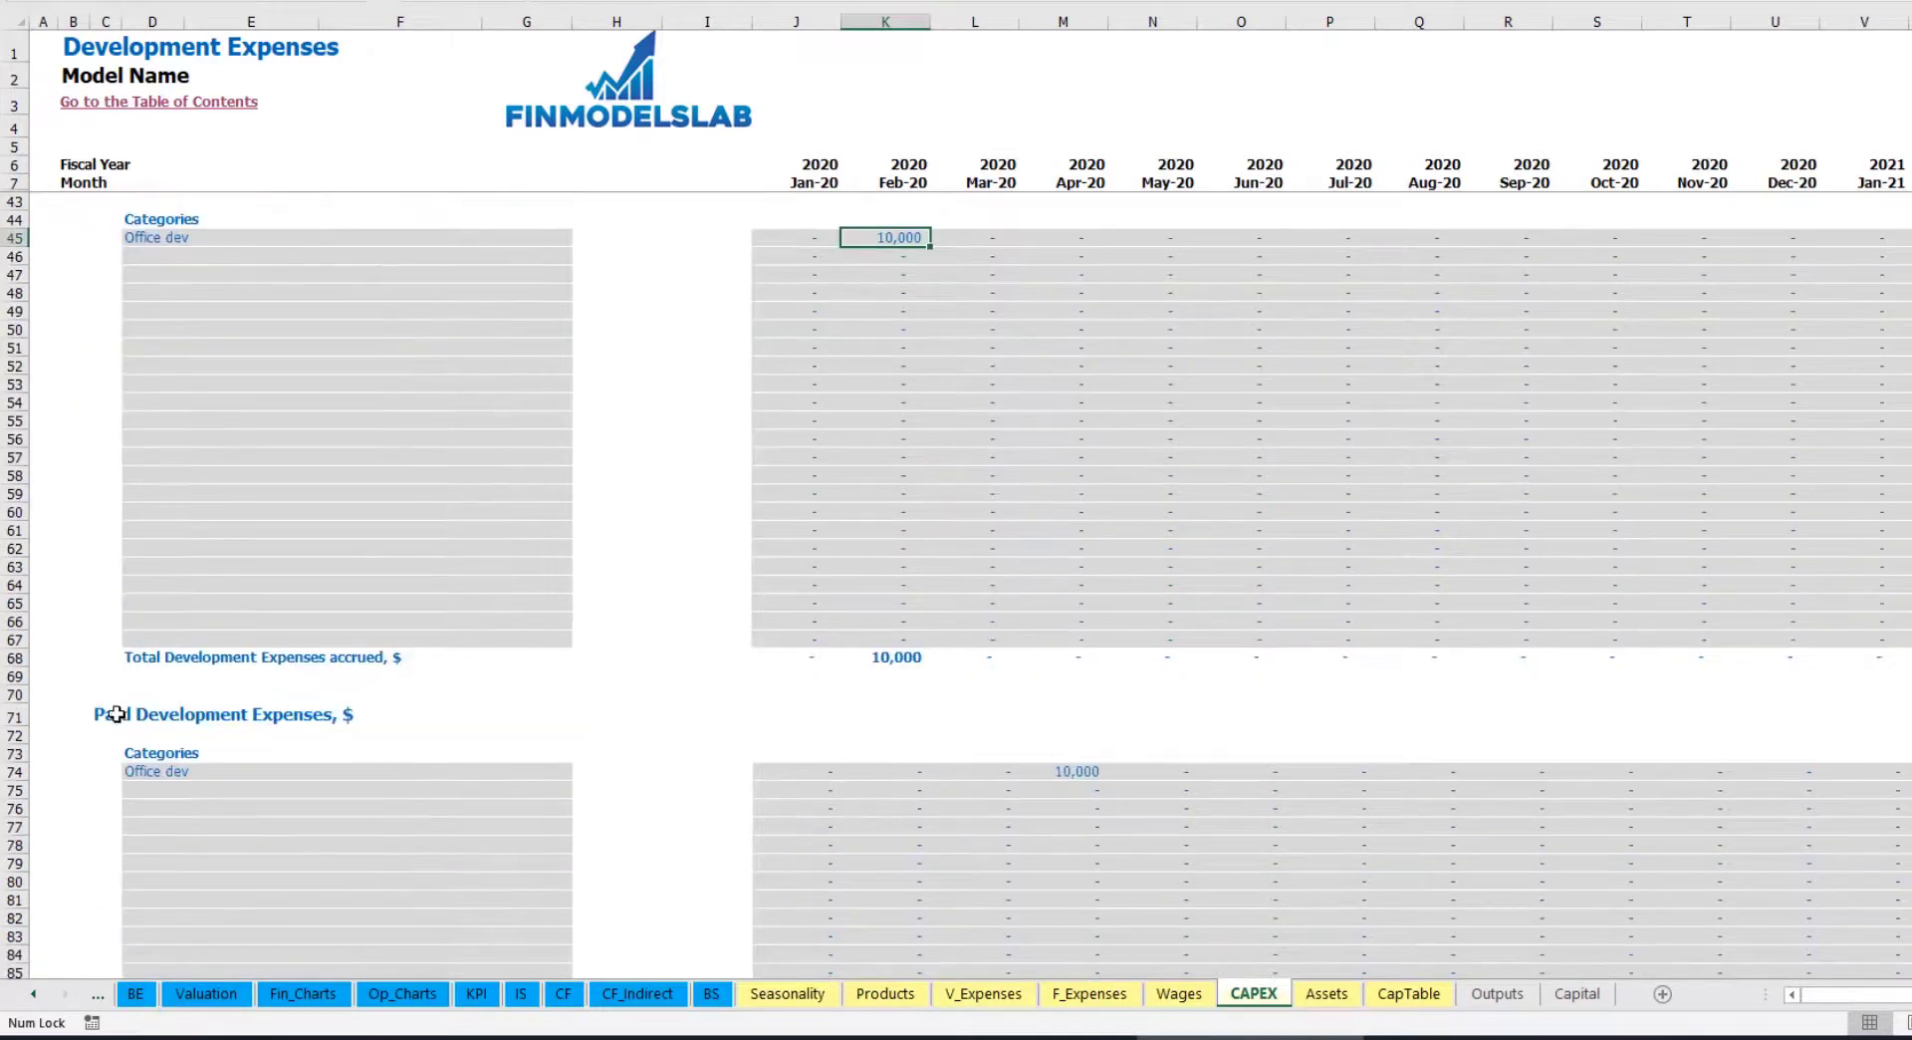
{"action": "left_click", "coordinate": [1062, 774]}
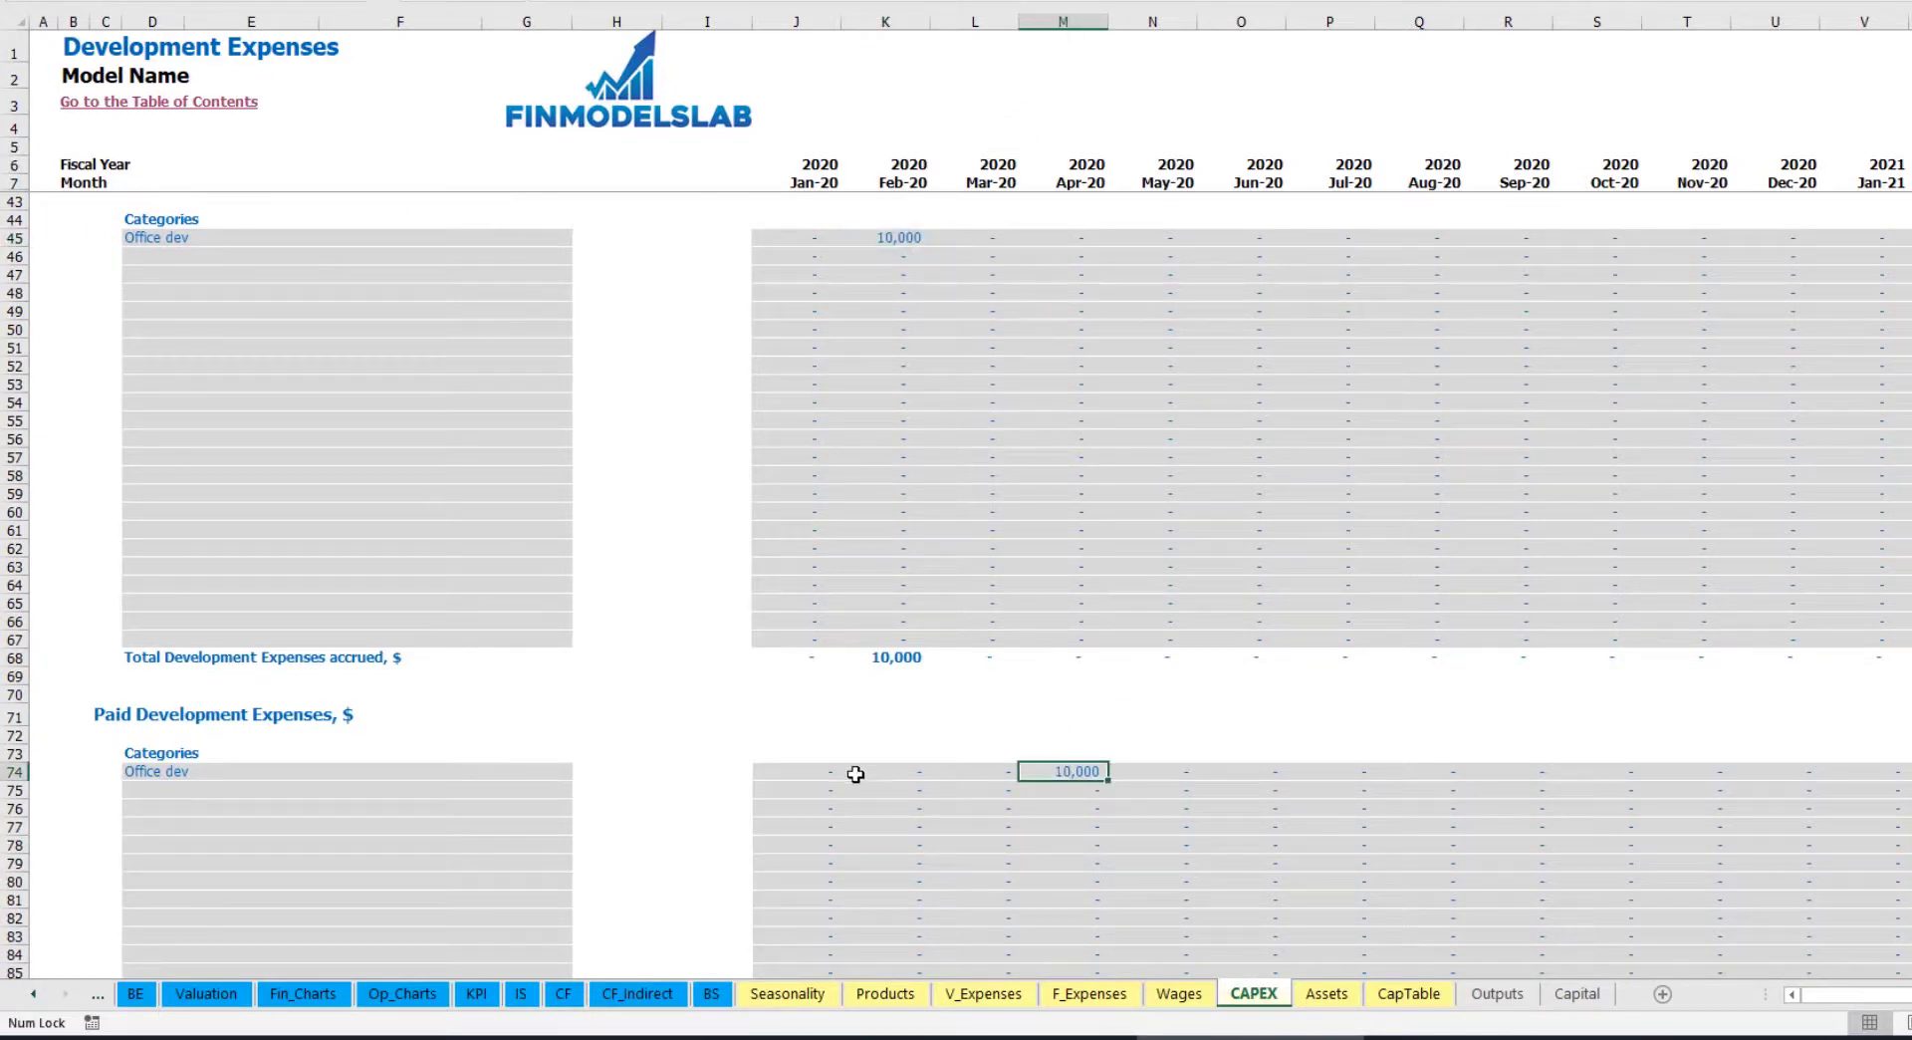
{"action": "scroll", "coordinate": [1018, 775], "scroll_direction": "down", "scroll_amount": 13}
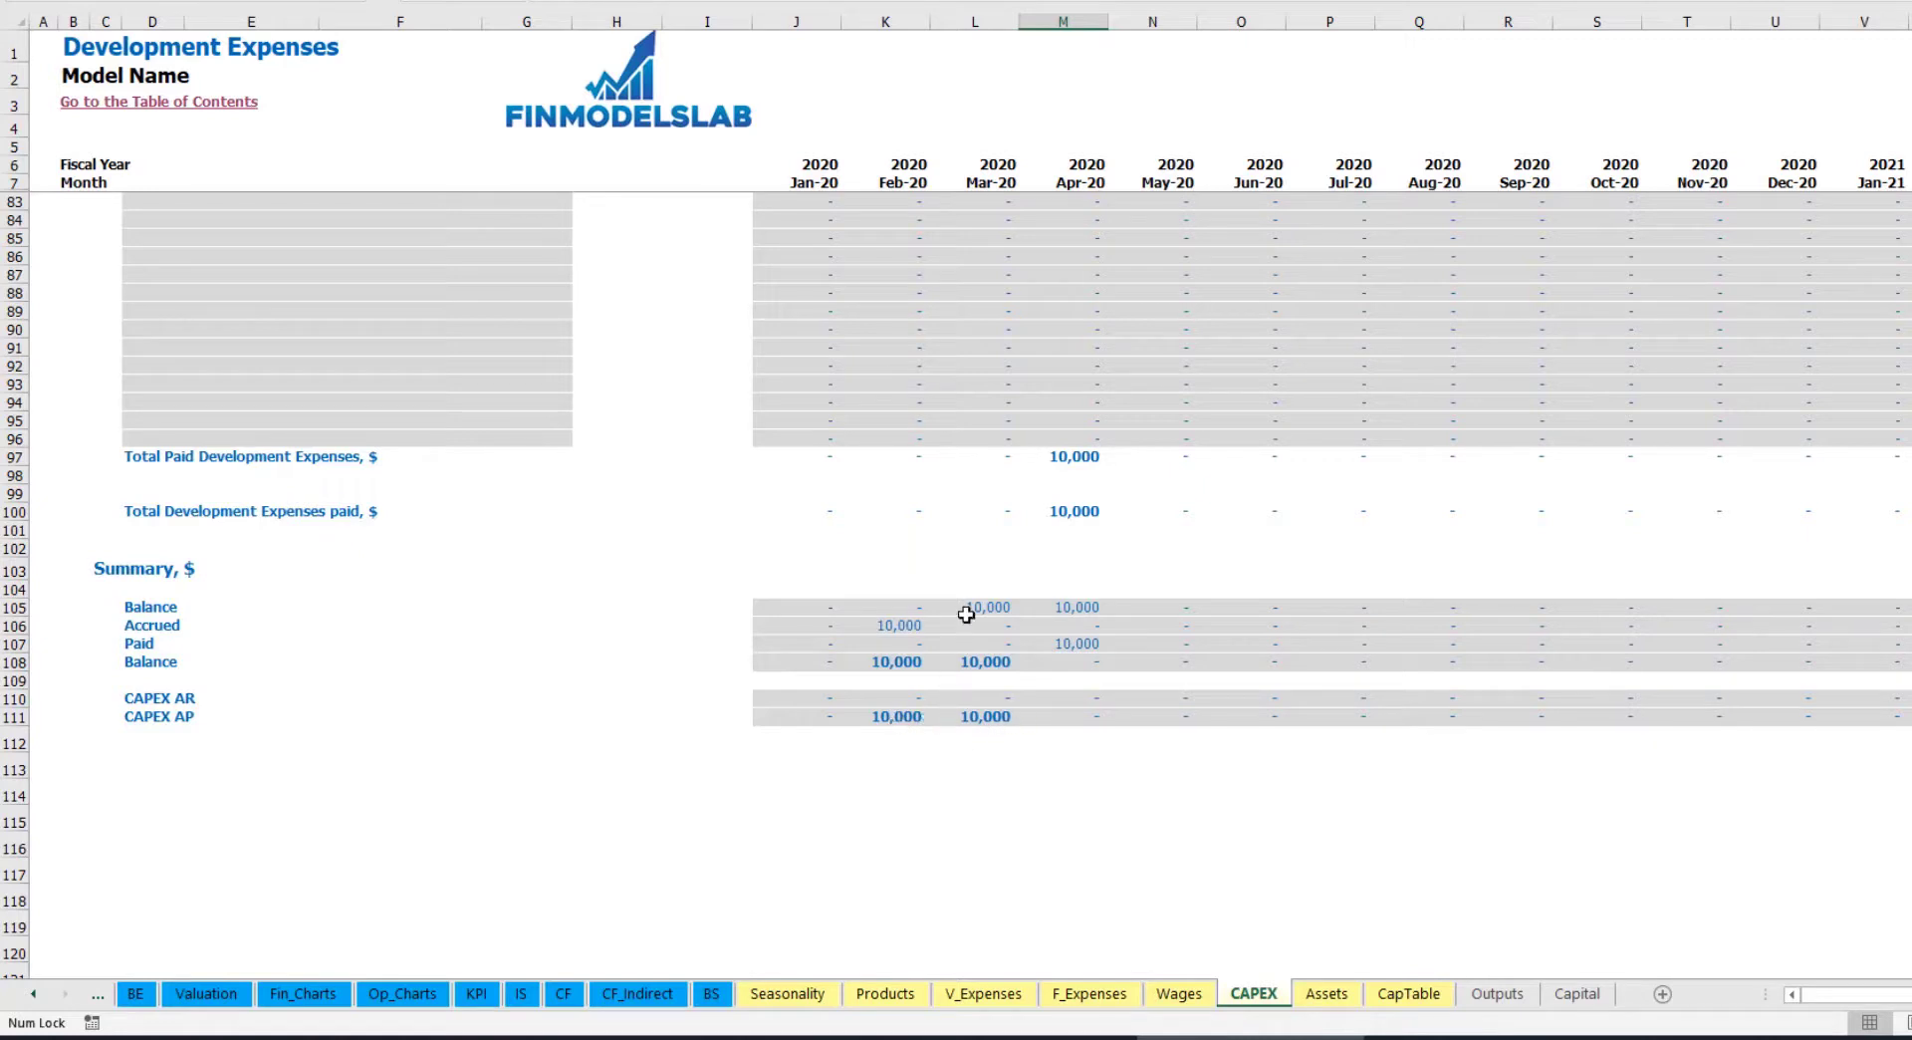
Add the development expense category "Other dev exp" below Office dev with purchase date Mar-20.
{"action": "scroll", "coordinate": [980, 577], "scroll_direction": "up", "scroll_amount": 20}
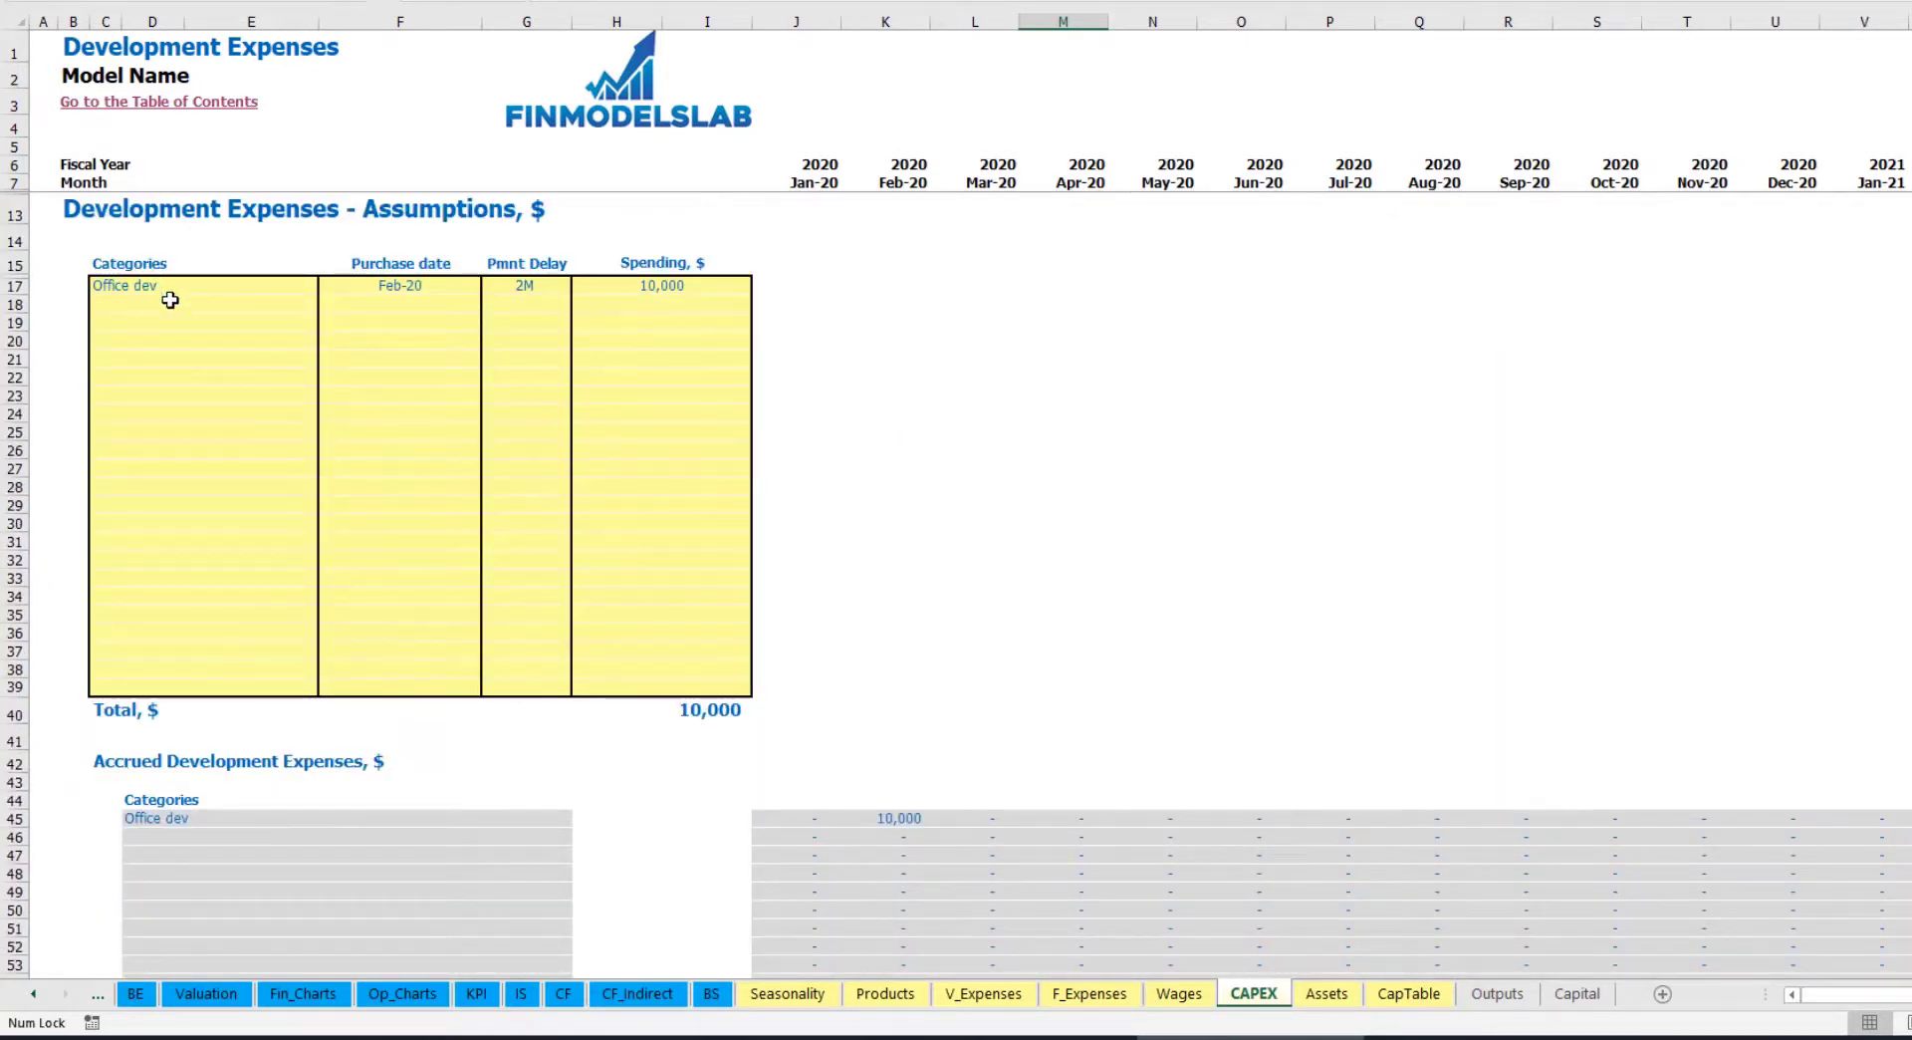
{"action": "left_click", "coordinate": [170, 301]}
{"action": "type", "text": "Ot"}
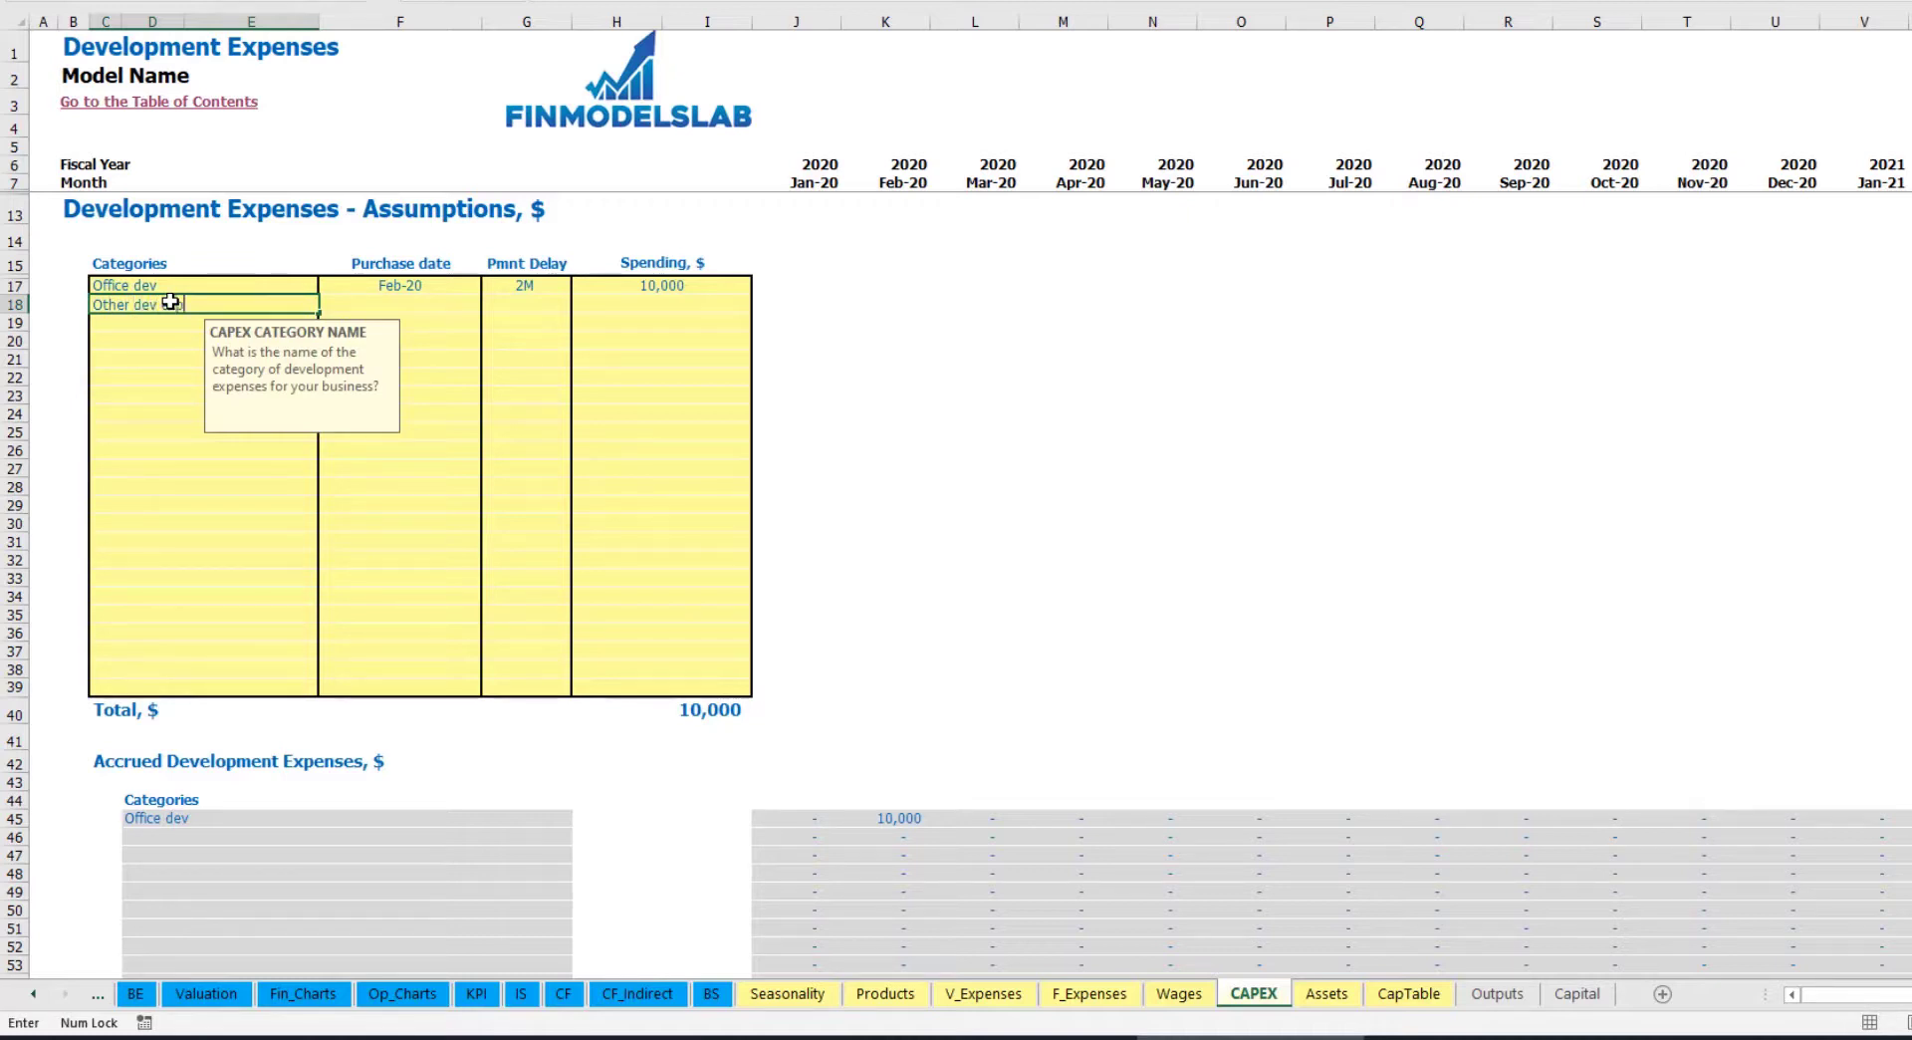
{"action": "type", "text": "her dev exp"}
{"action": "left_click", "coordinate": [458, 302]}
{"action": "left_click", "coordinate": [491, 304]}
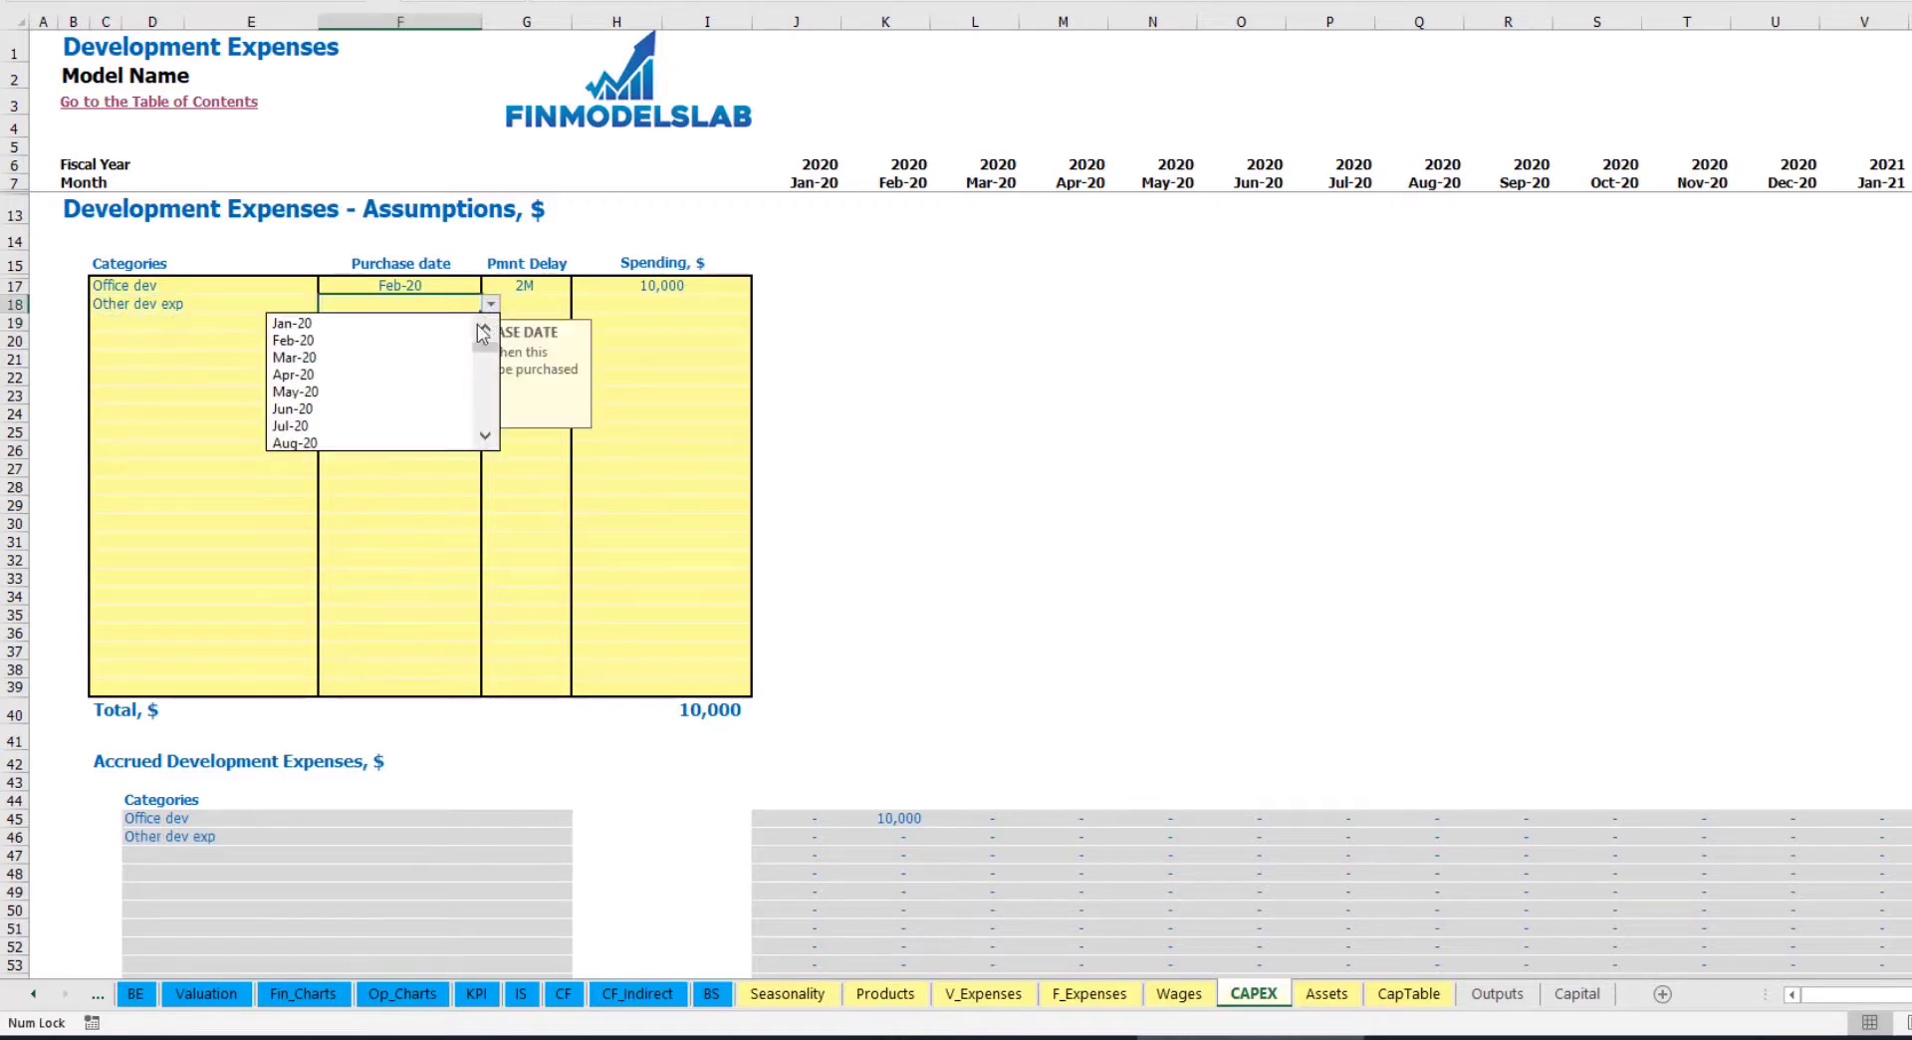
{"action": "left_click", "coordinate": [453, 357]}
Set the spending of Other dev exp to 5,000 and its payment delay to 0M.
{"action": "left_click", "coordinate": [634, 310]}
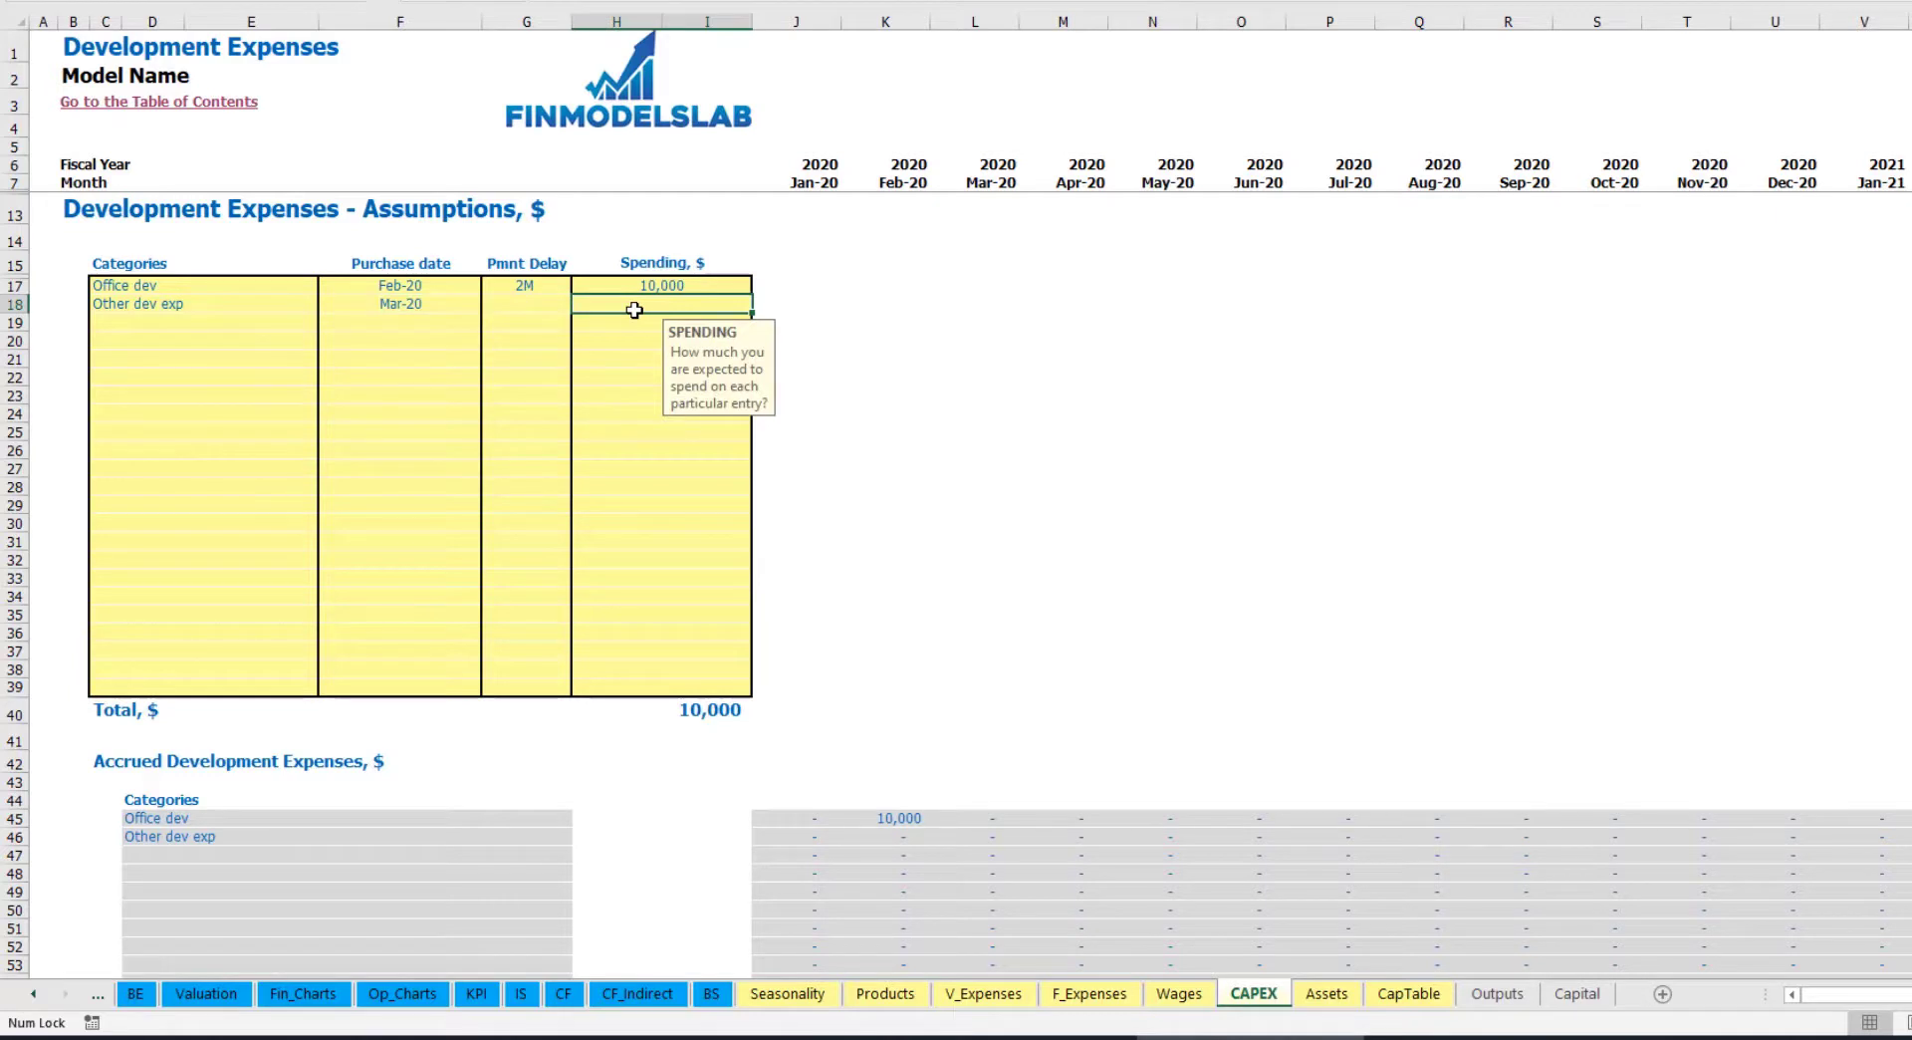
{"action": "type", "text": "5,000"}
{"action": "key", "text": "Return"}
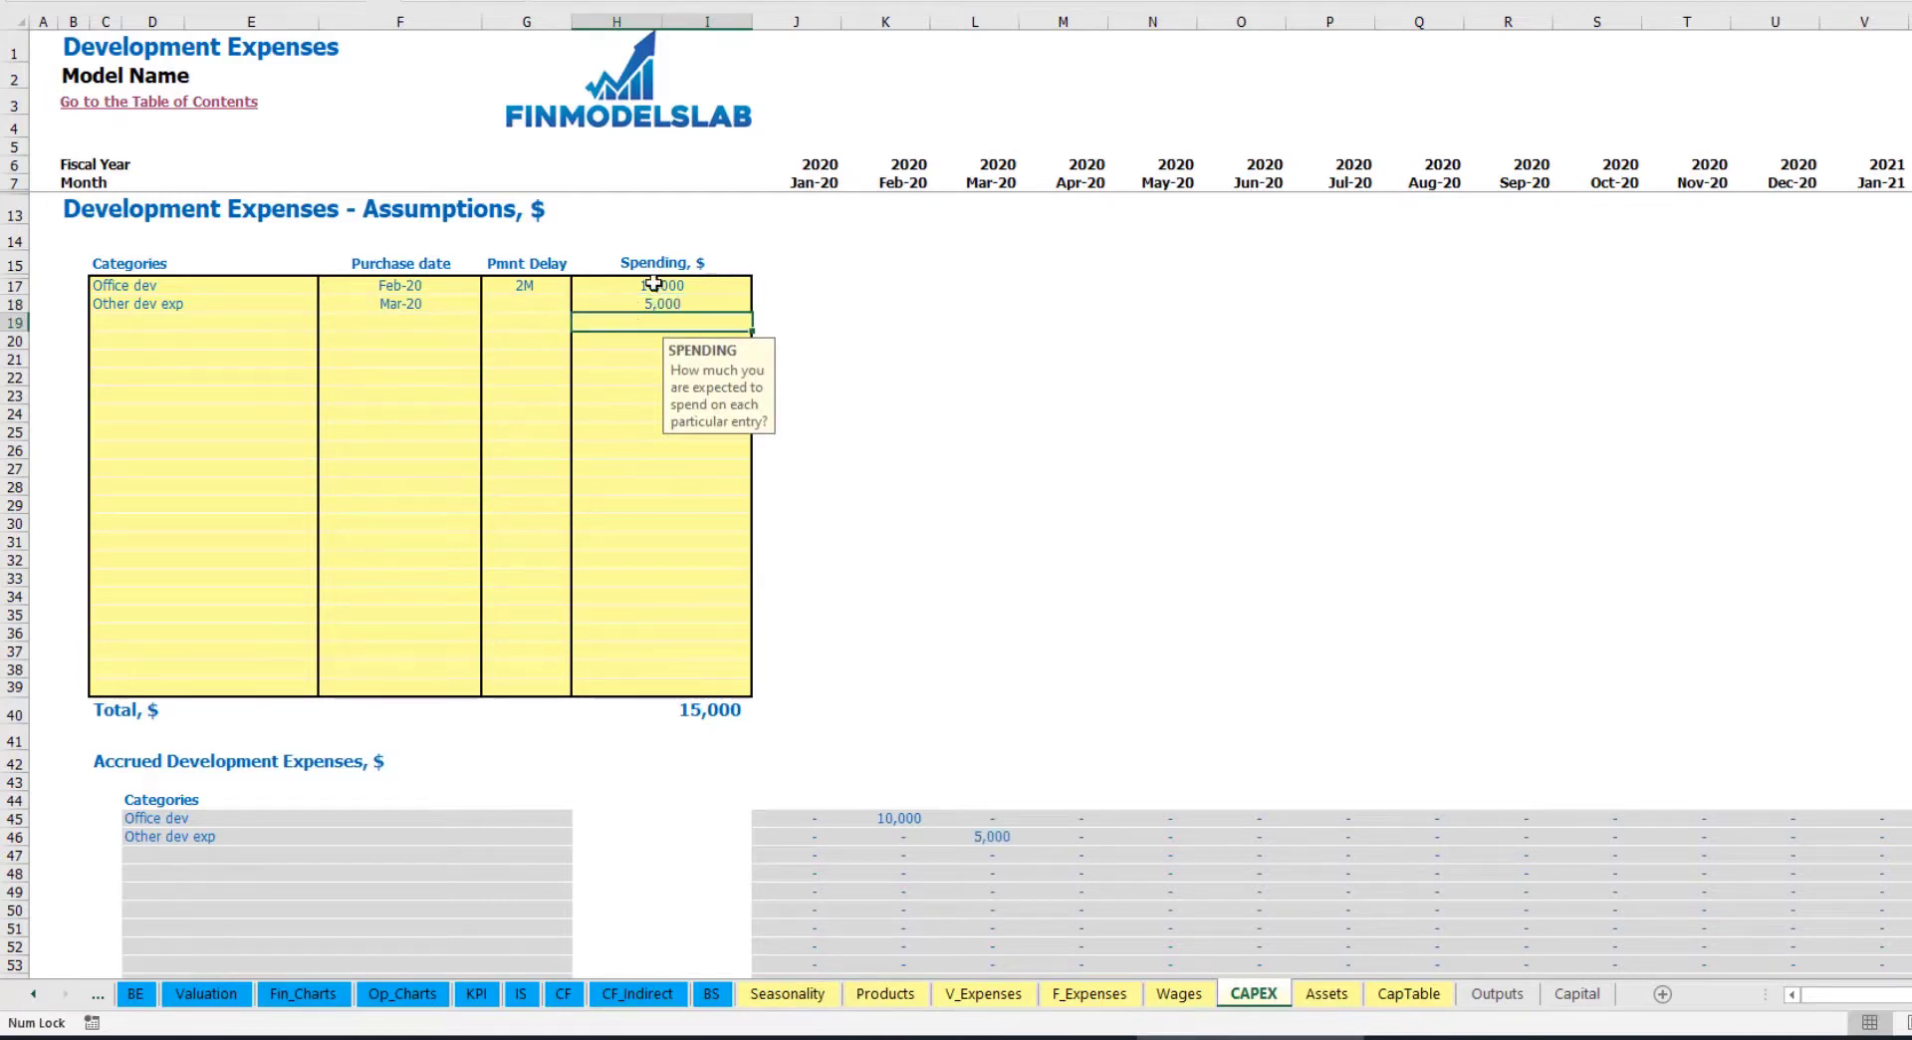
{"action": "left_click", "coordinate": [546, 305]}
{"action": "left_click", "coordinate": [581, 305]}
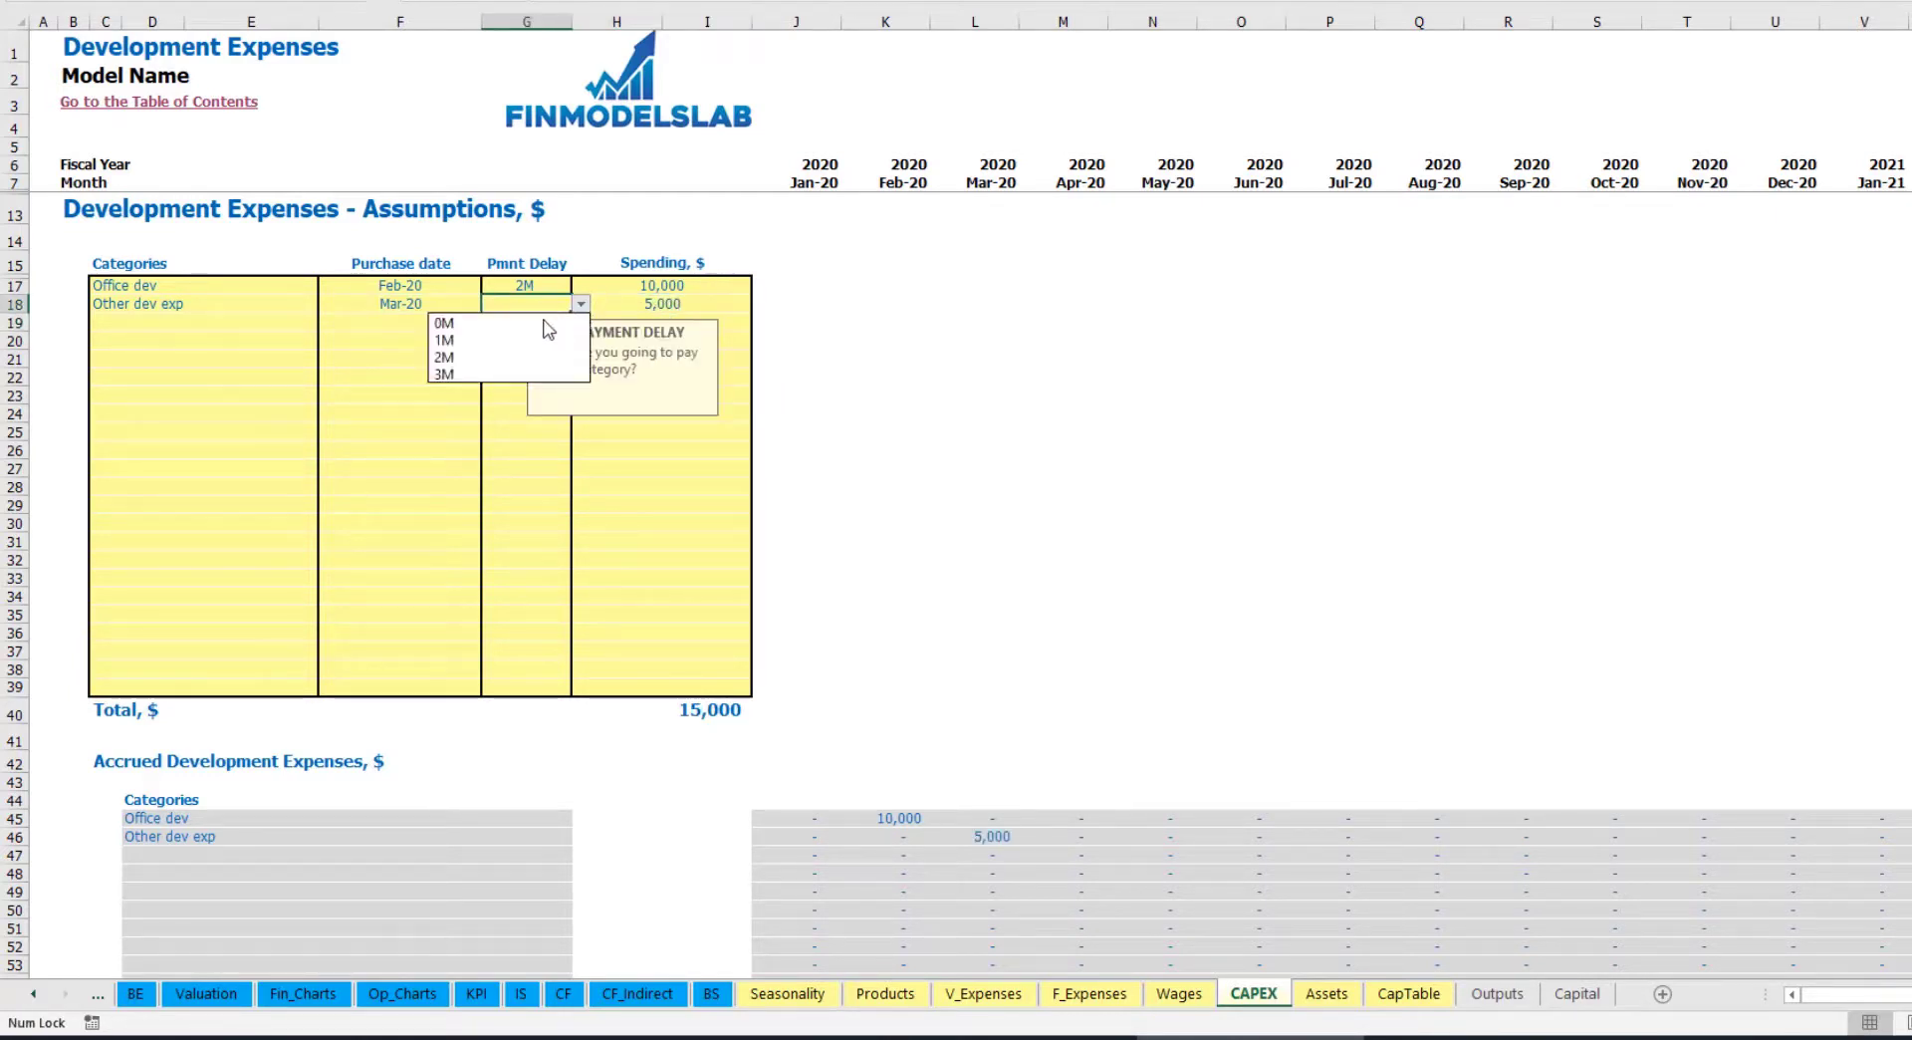
{"action": "left_click", "coordinate": [539, 325]}
Compare when Other dev exp is accrued and when it is paid in the development expenses tables.
{"action": "scroll", "coordinate": [934, 734], "scroll_direction": "down", "scroll_amount": 3}
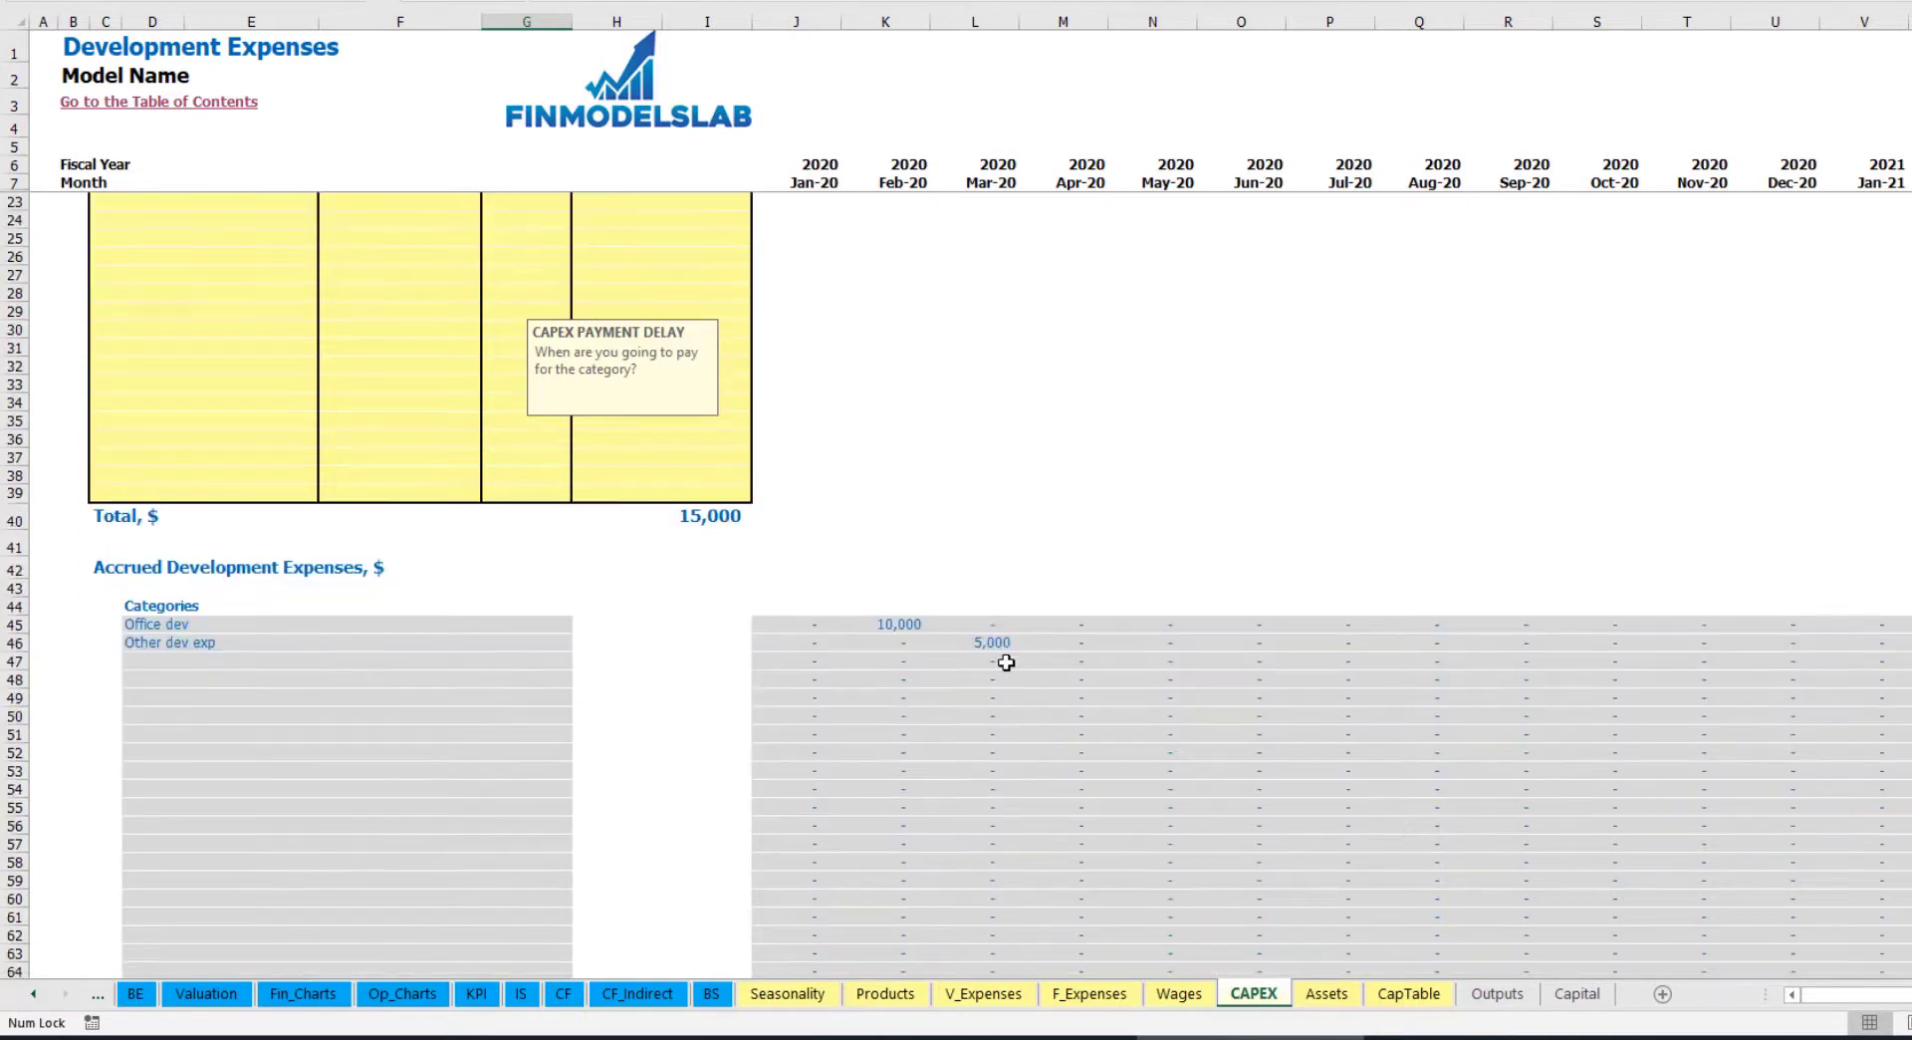
{"action": "left_click", "coordinate": [990, 645]}
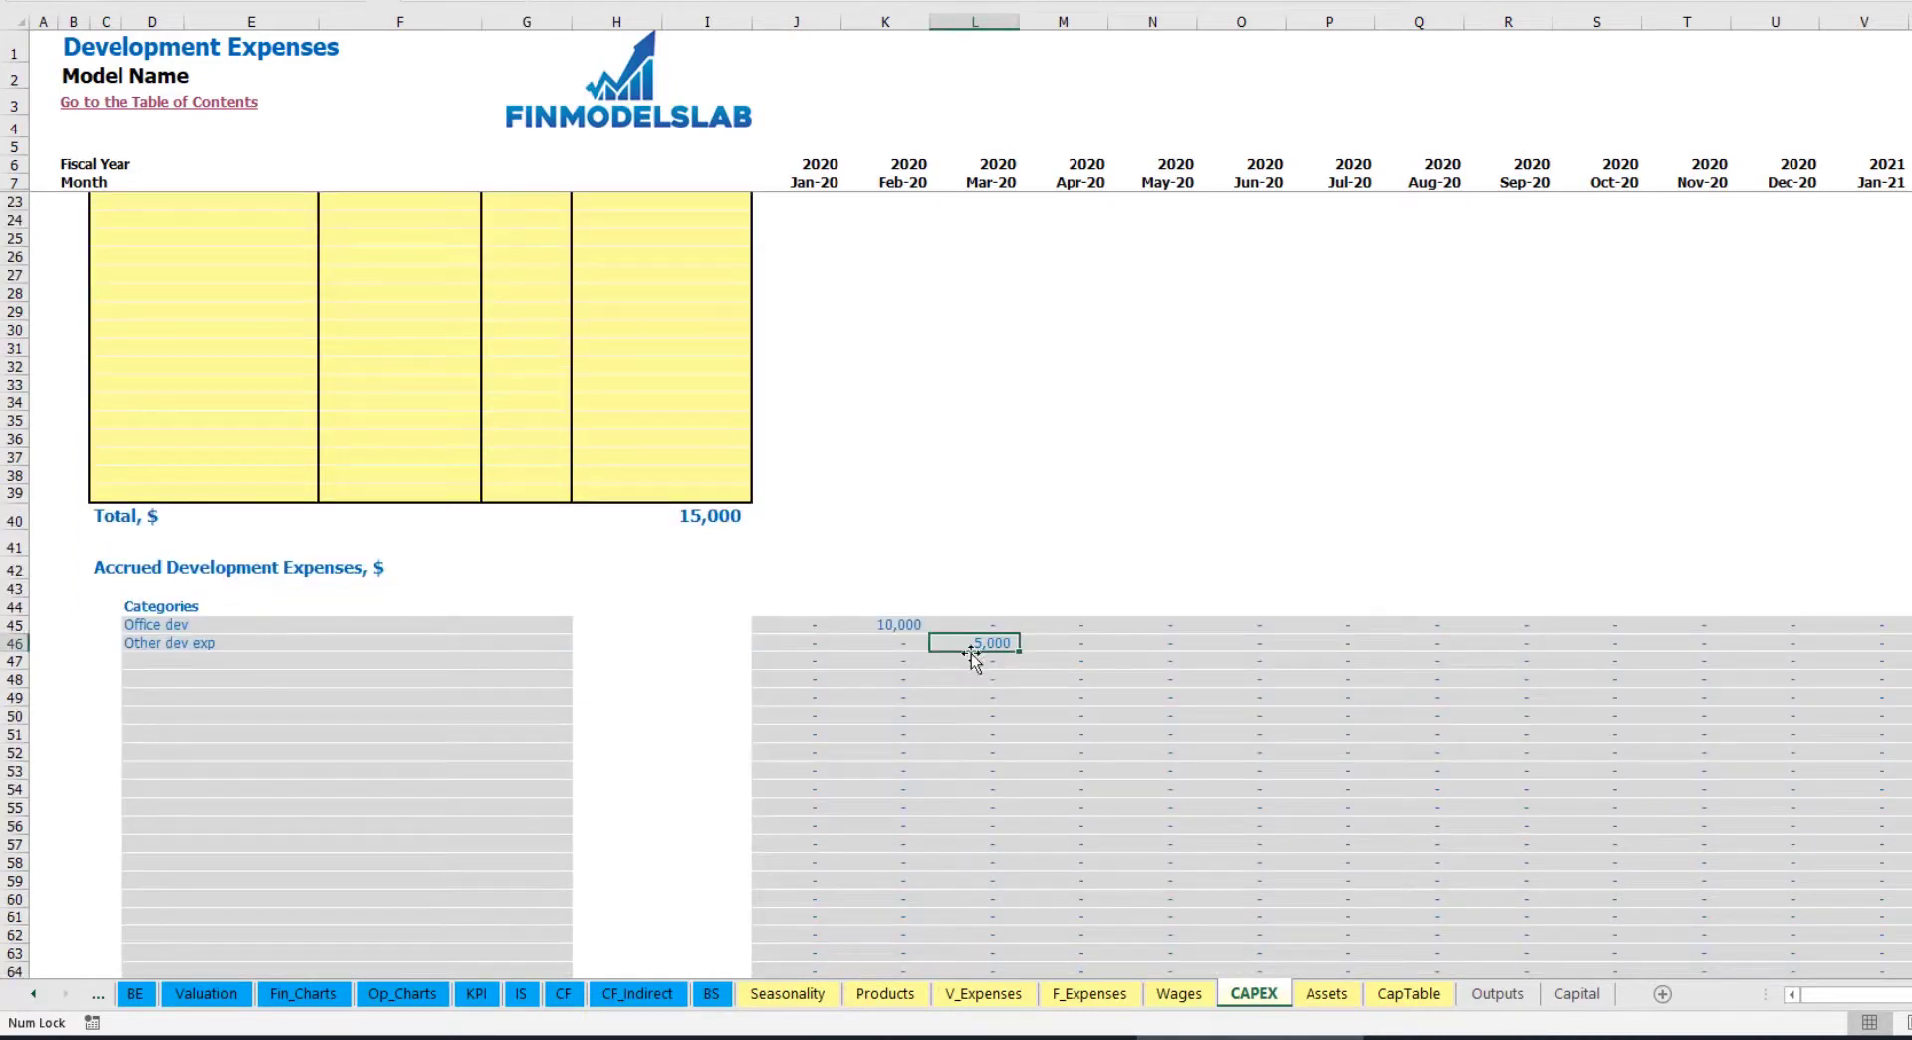
{"action": "scroll", "coordinate": [973, 640], "scroll_direction": "down", "scroll_amount": 10}
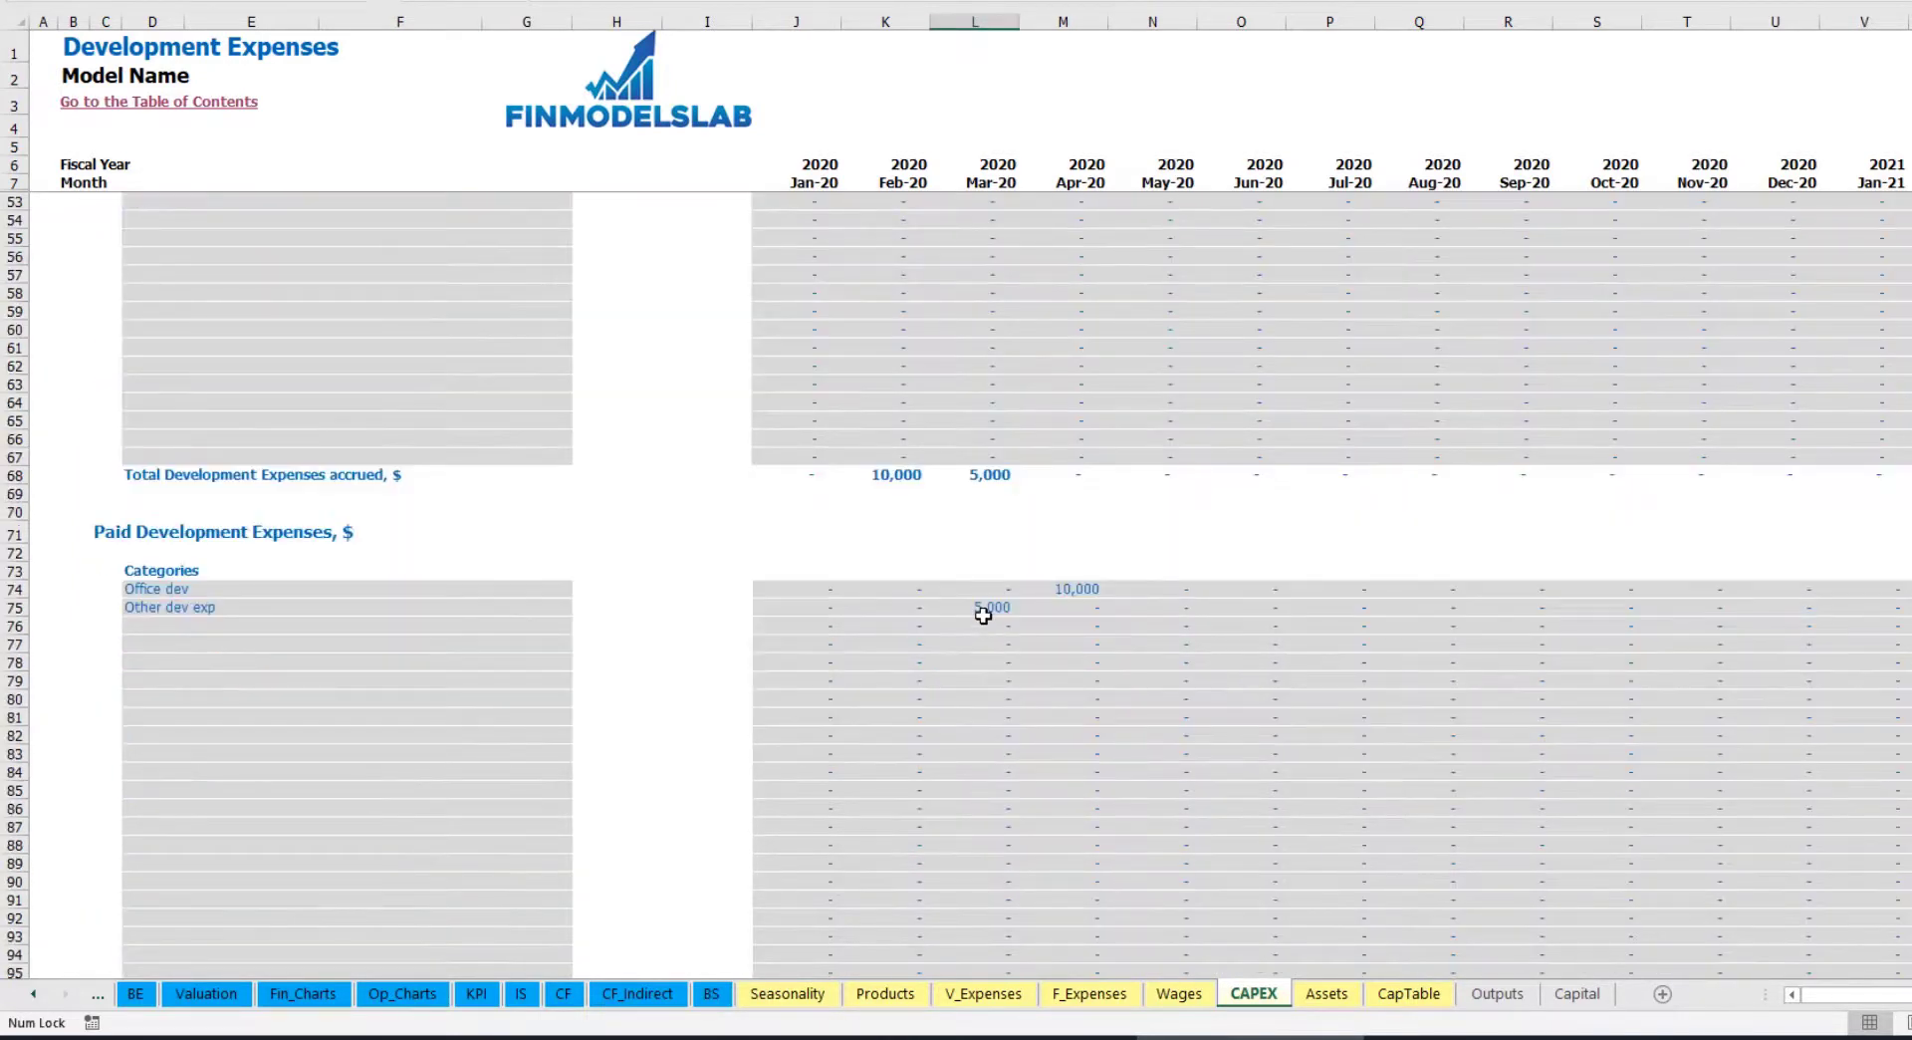
{"action": "scroll", "coordinate": [983, 608], "scroll_direction": "up", "scroll_amount": 13}
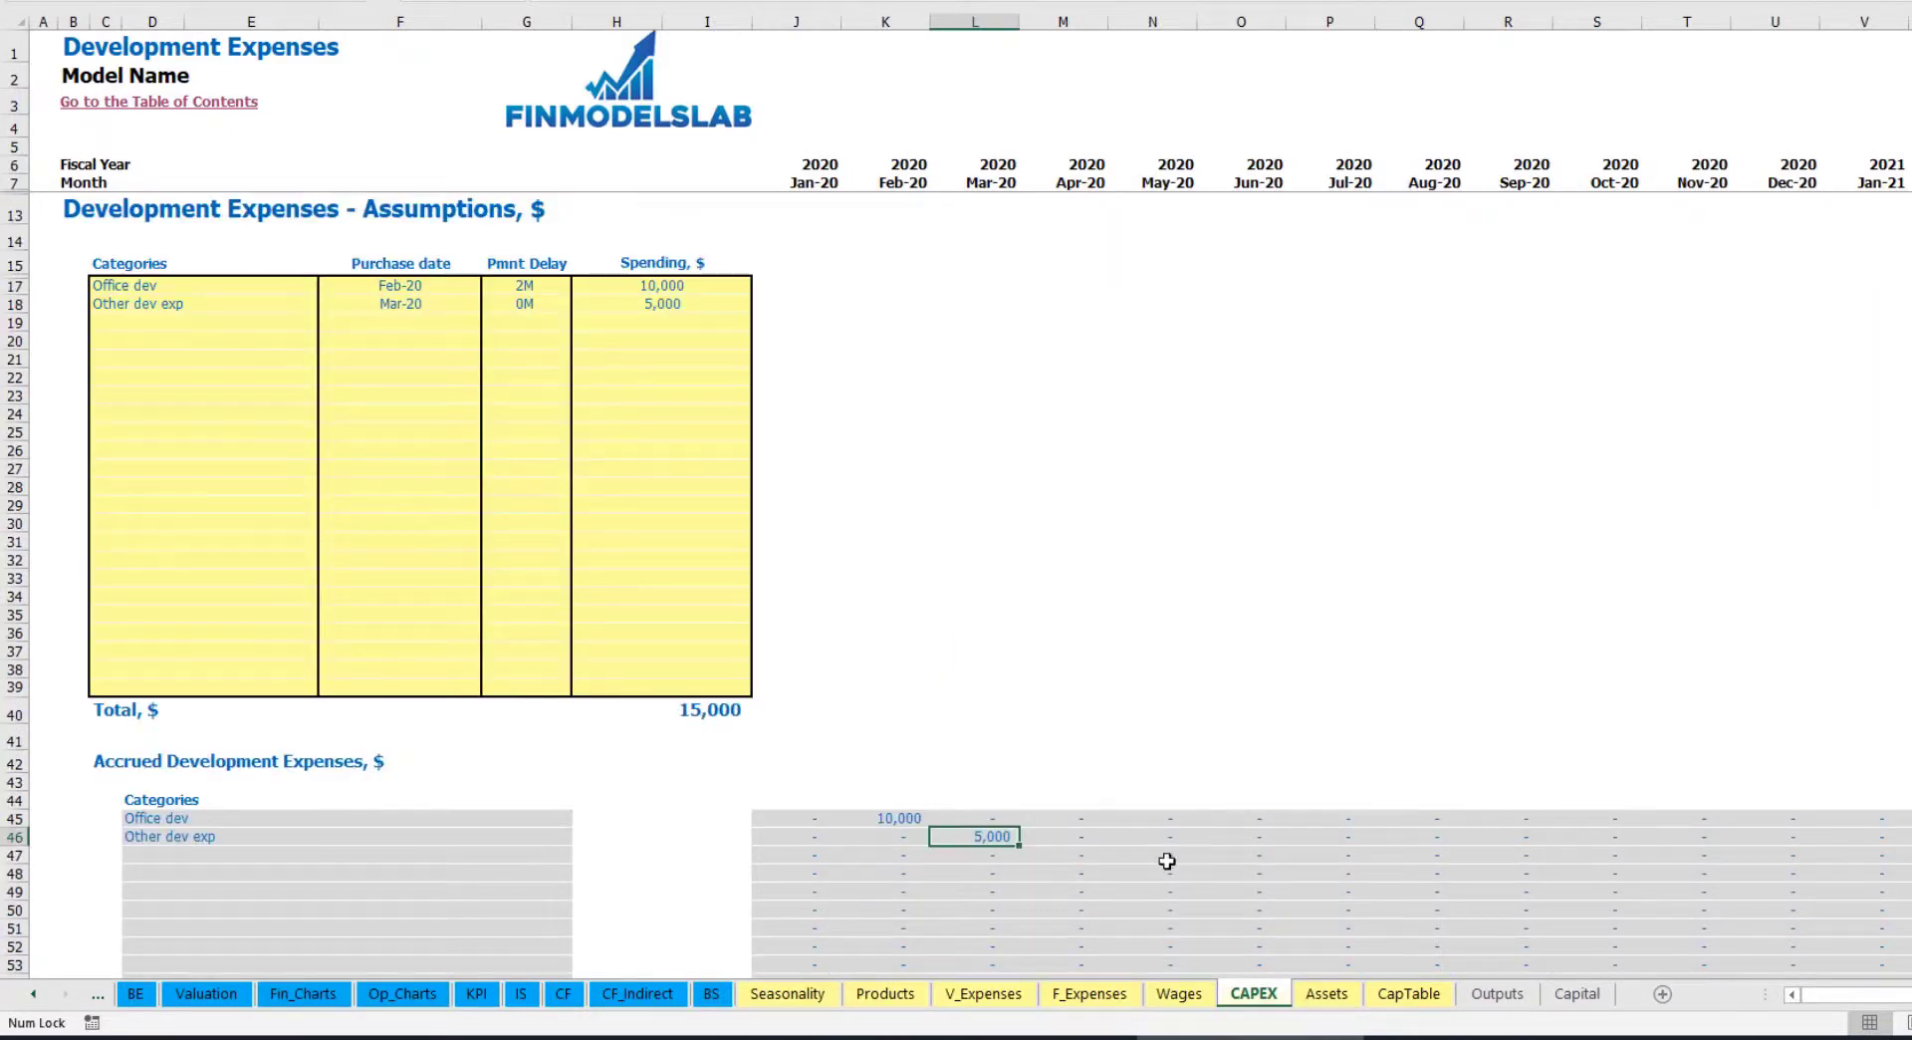
Review the capital expenditure, book depreciation and closing net book value of Development Expenses on the Assets sheet.
{"action": "left_click", "coordinate": [1325, 993]}
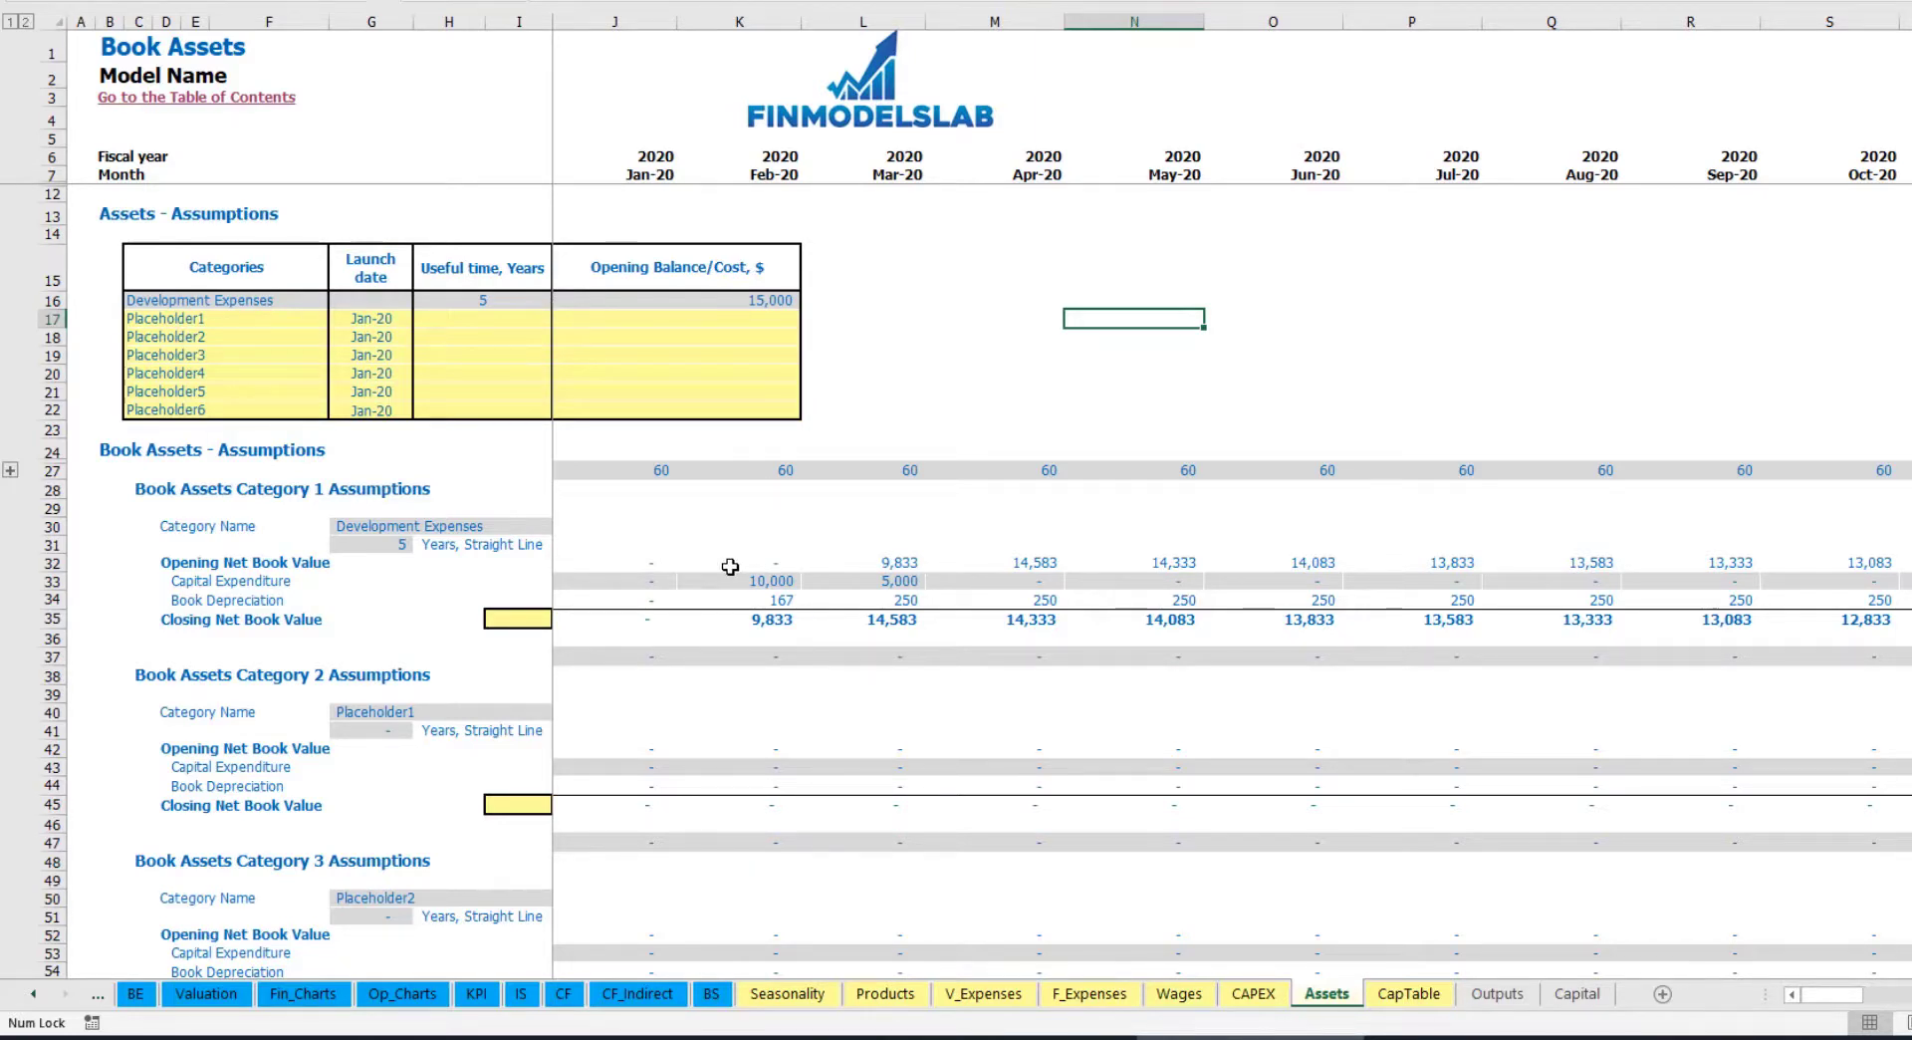
{"action": "left_click", "coordinate": [47, 599]}
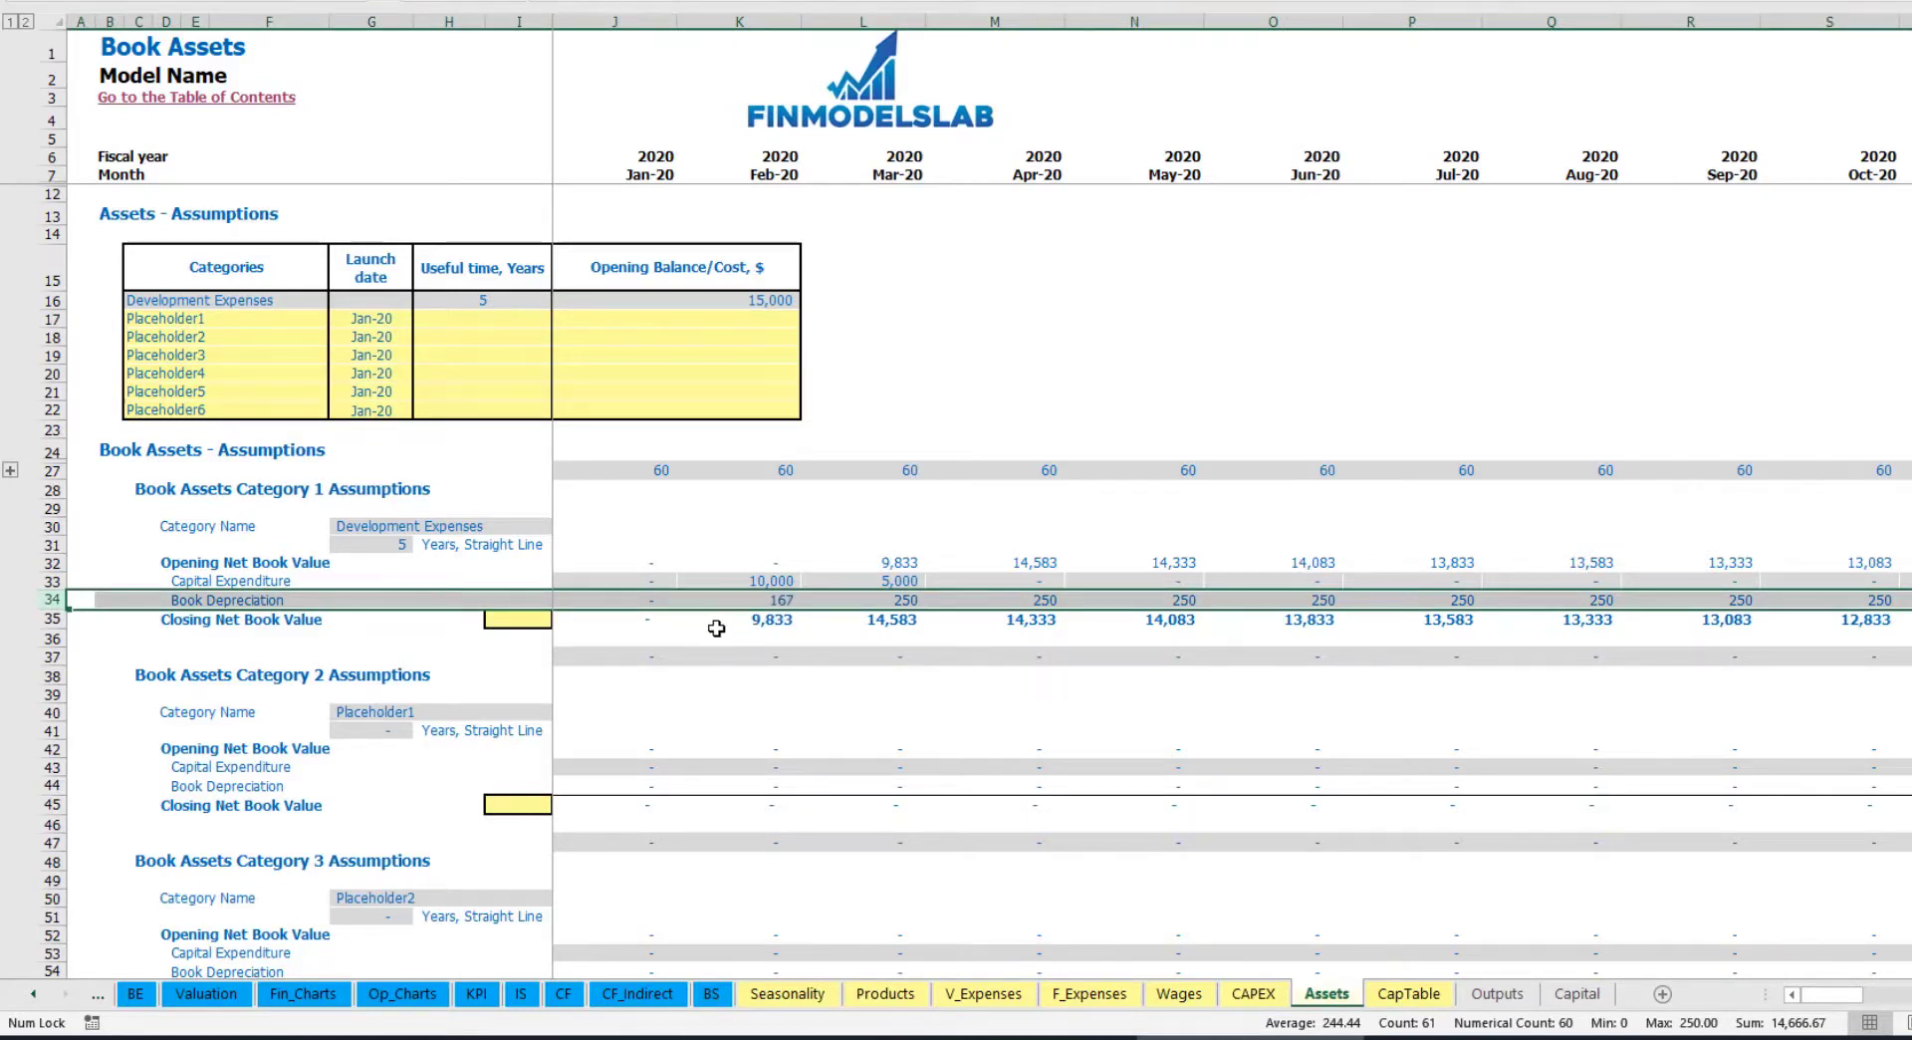
{"action": "left_click_drag", "start_coordinate": [611, 581], "coordinate": [1093, 569]}
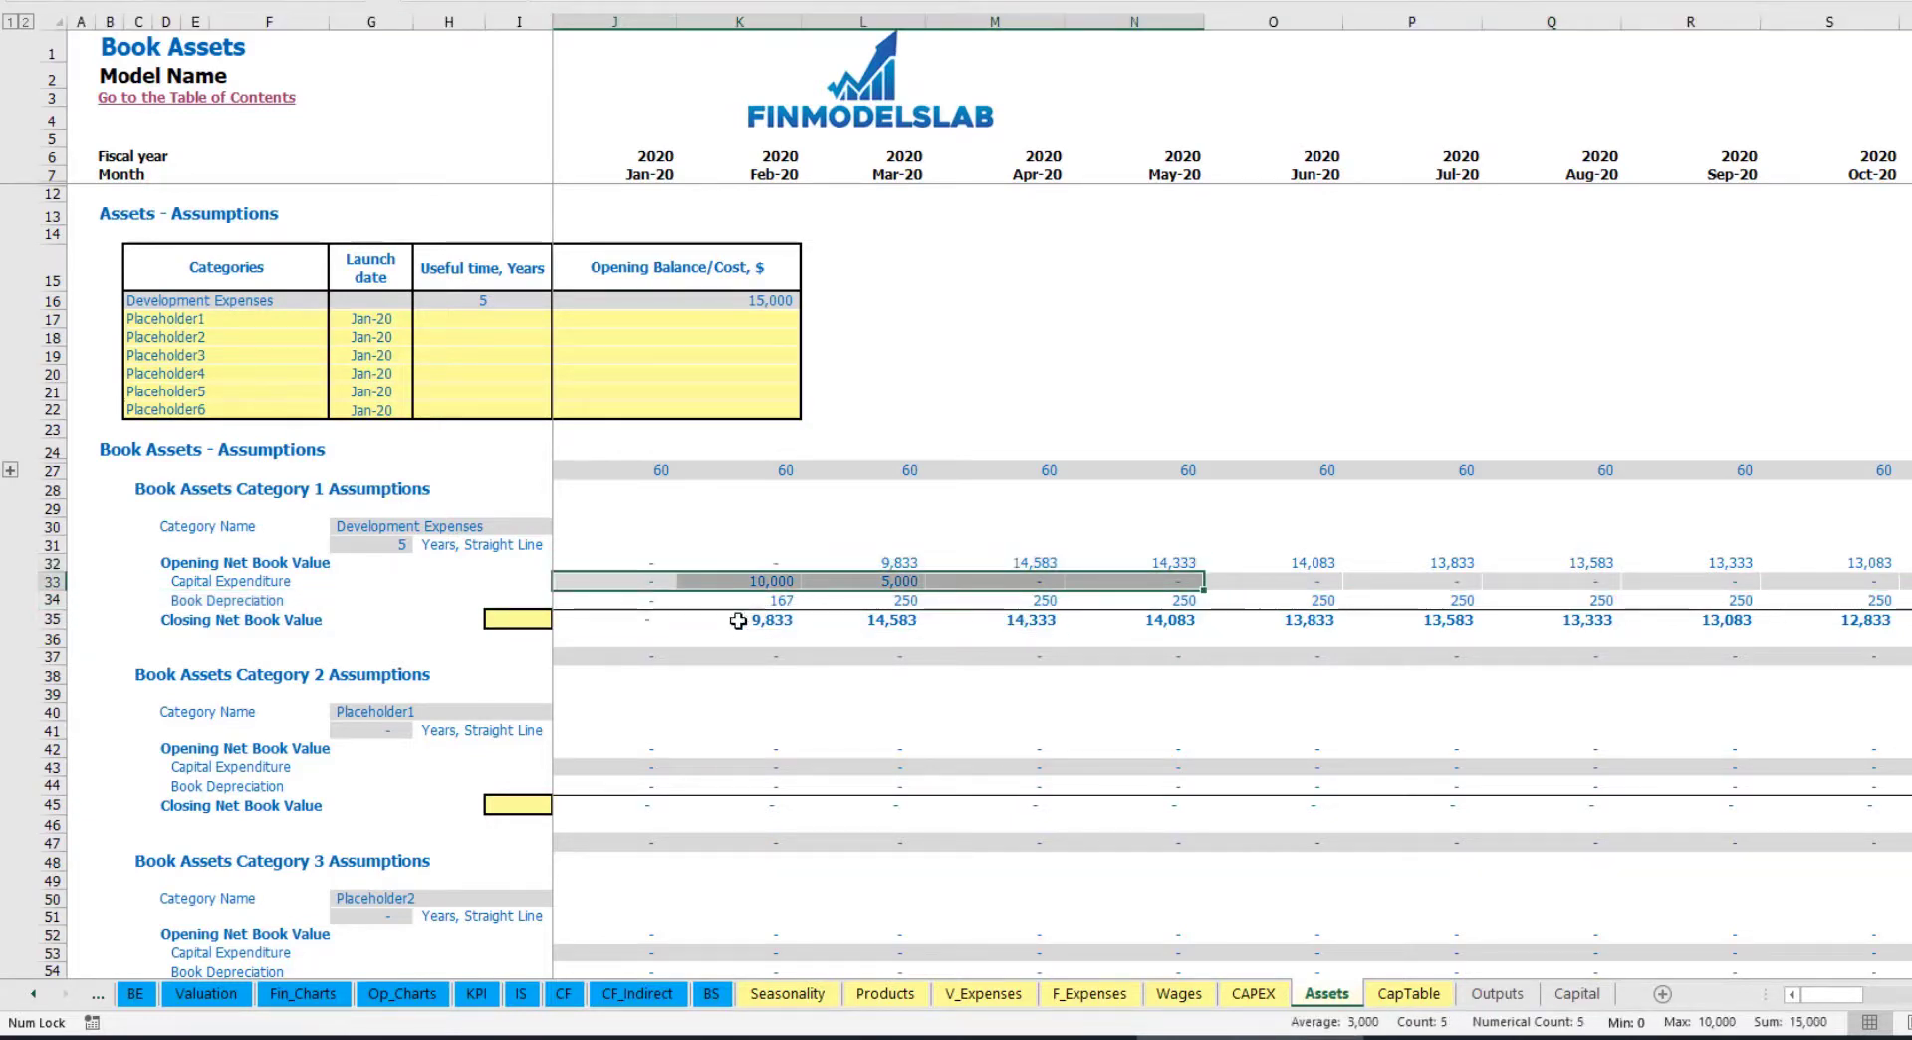
{"action": "left_click_drag", "start_coordinate": [645, 623], "coordinate": [1215, 623]}
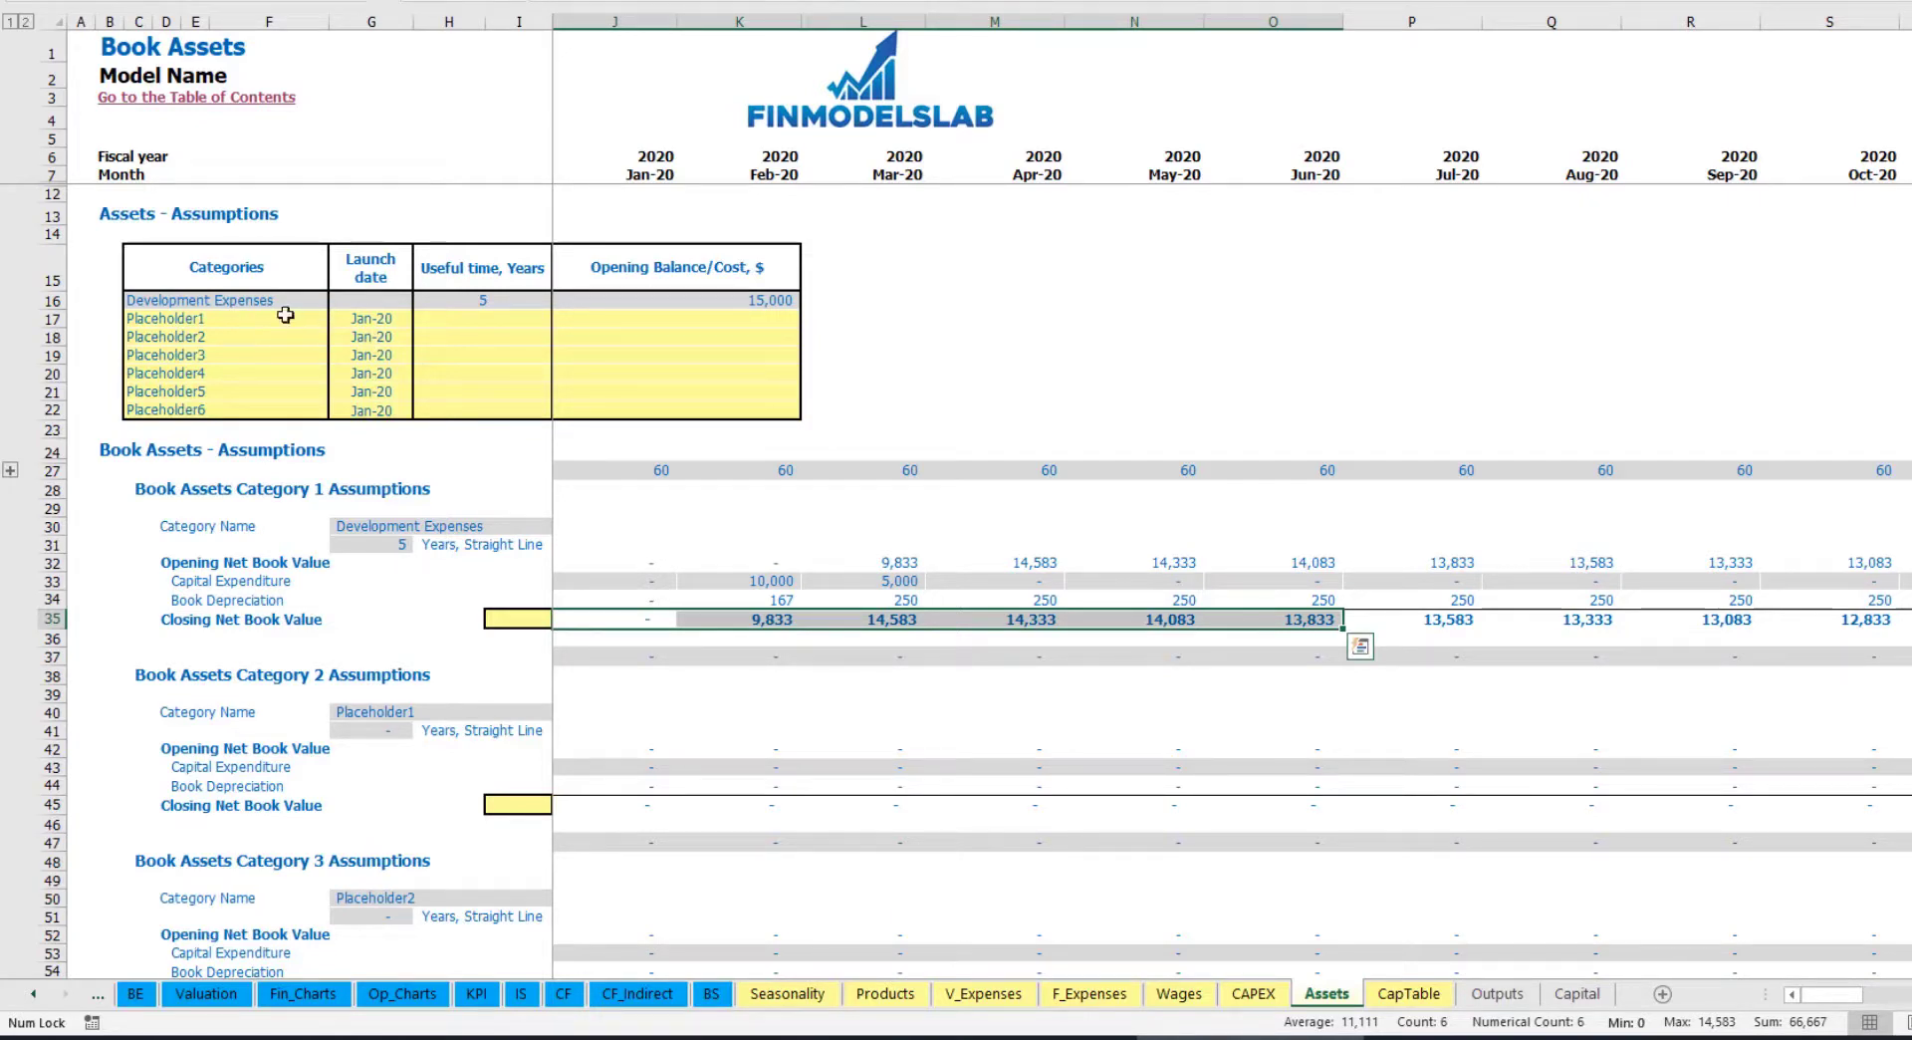
Rename the Placeholder1 asset category as Other assets and set its useful time to 10 years.
{"action": "left_click", "coordinate": [255, 314]}
{"action": "type", "text": "Other assets"}
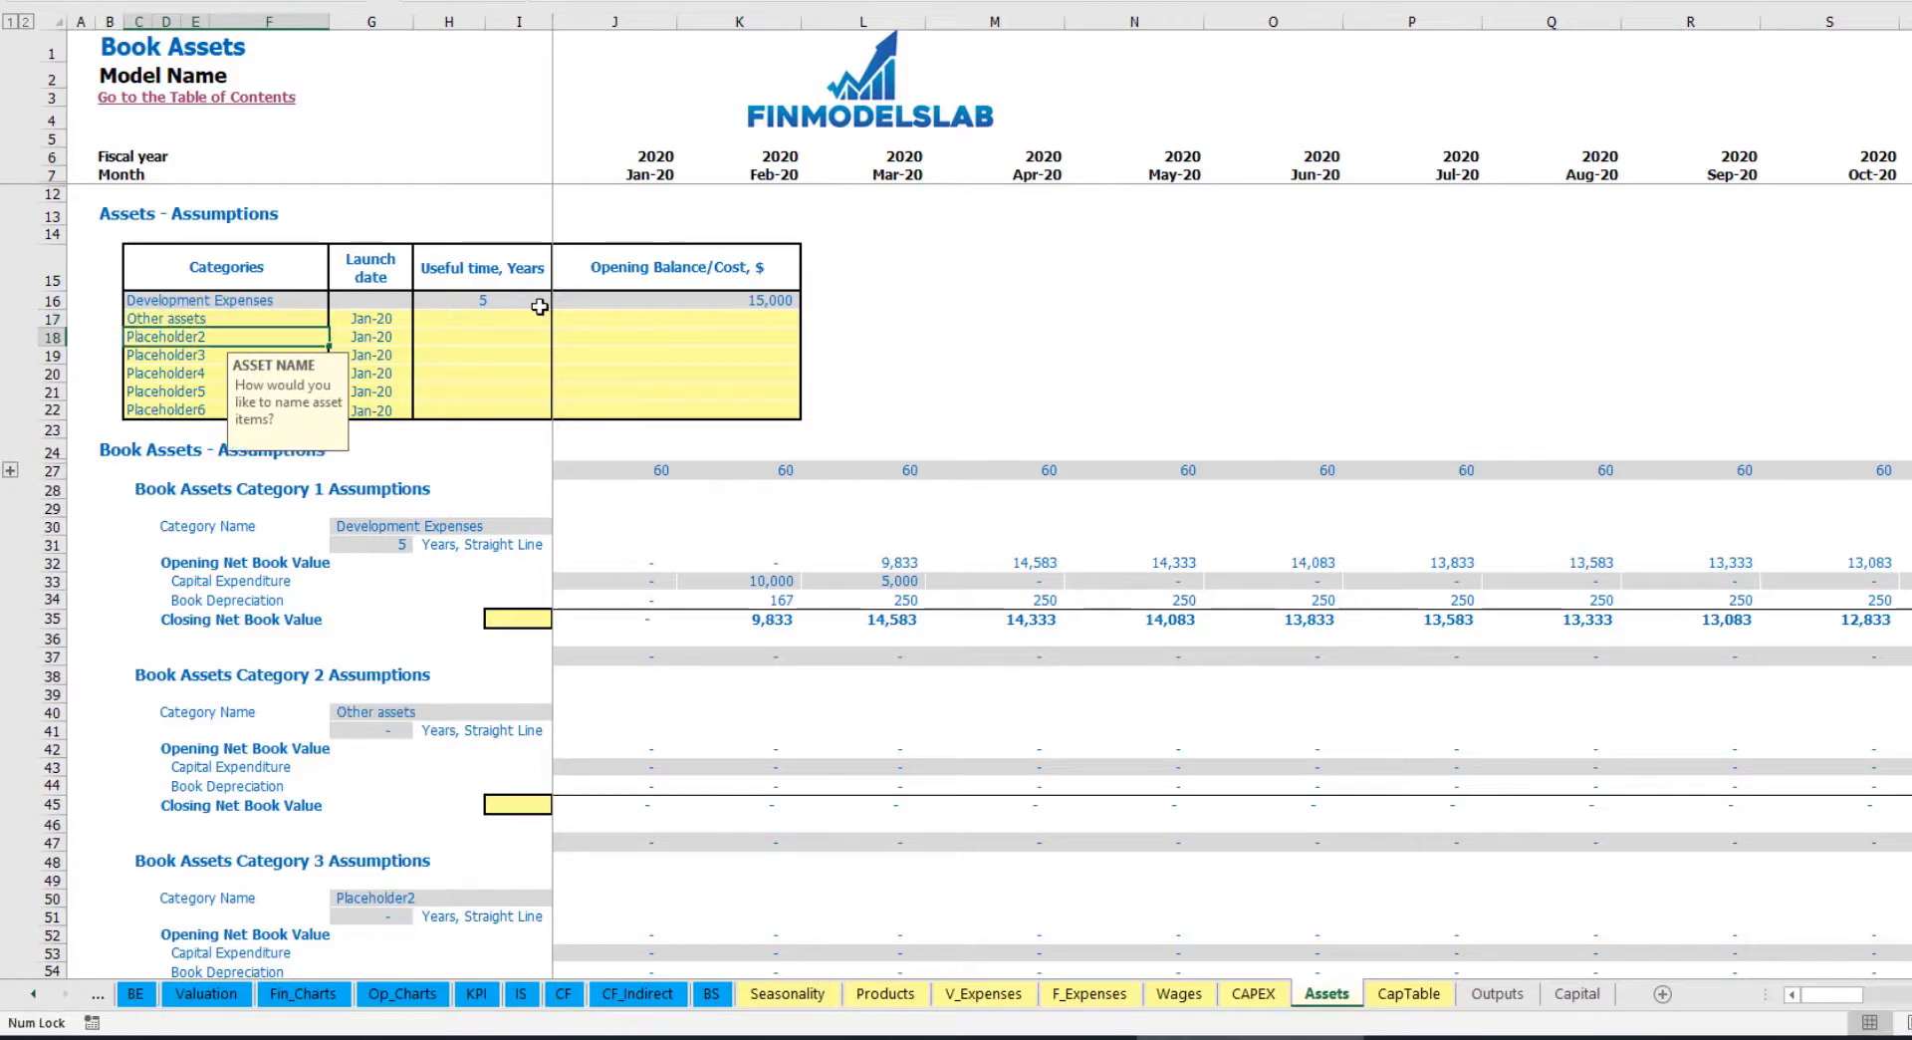
{"action": "left_click", "coordinate": [531, 317]}
{"action": "type", "text": "10"}
{"action": "key", "text": "Return"}
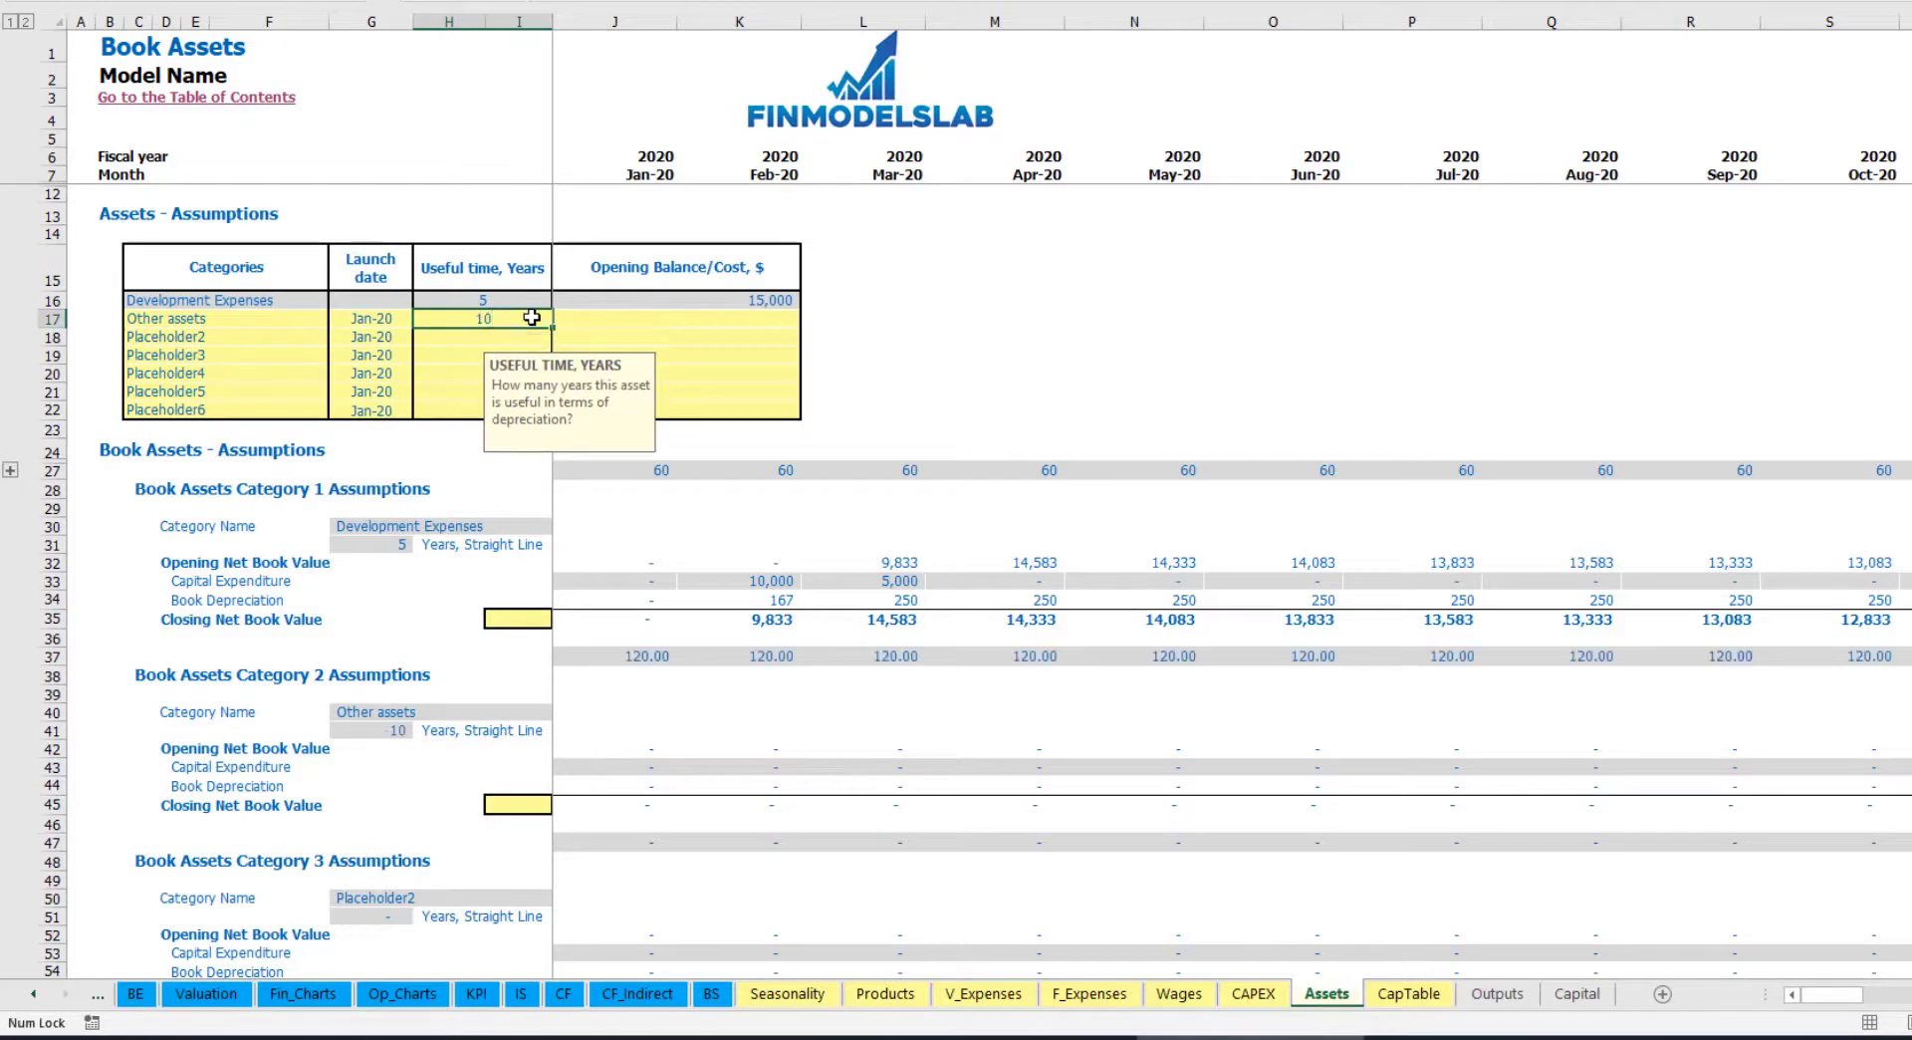
Set the opening balance/cost of Other assets to 25,000 and its launch date to Apr-20.
{"action": "left_click", "coordinate": [682, 321]}
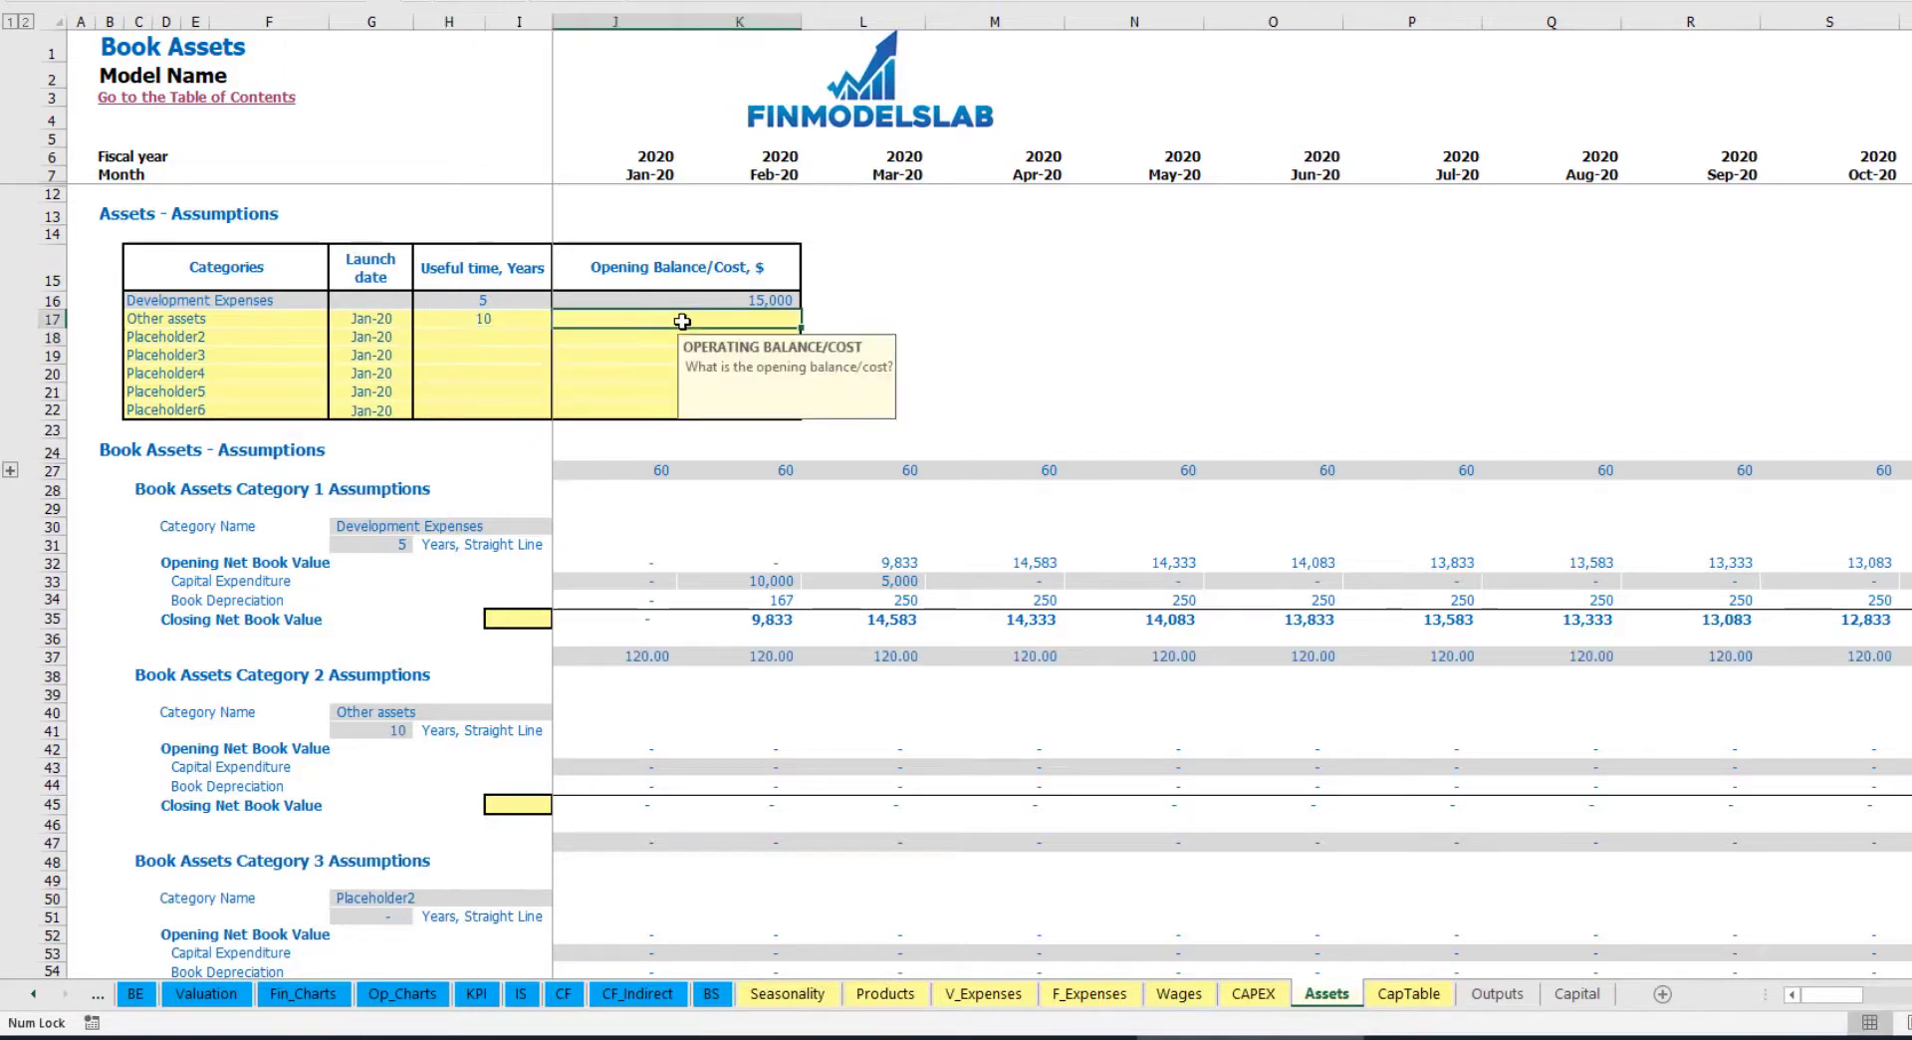
{"action": "type", "text": "25,"}
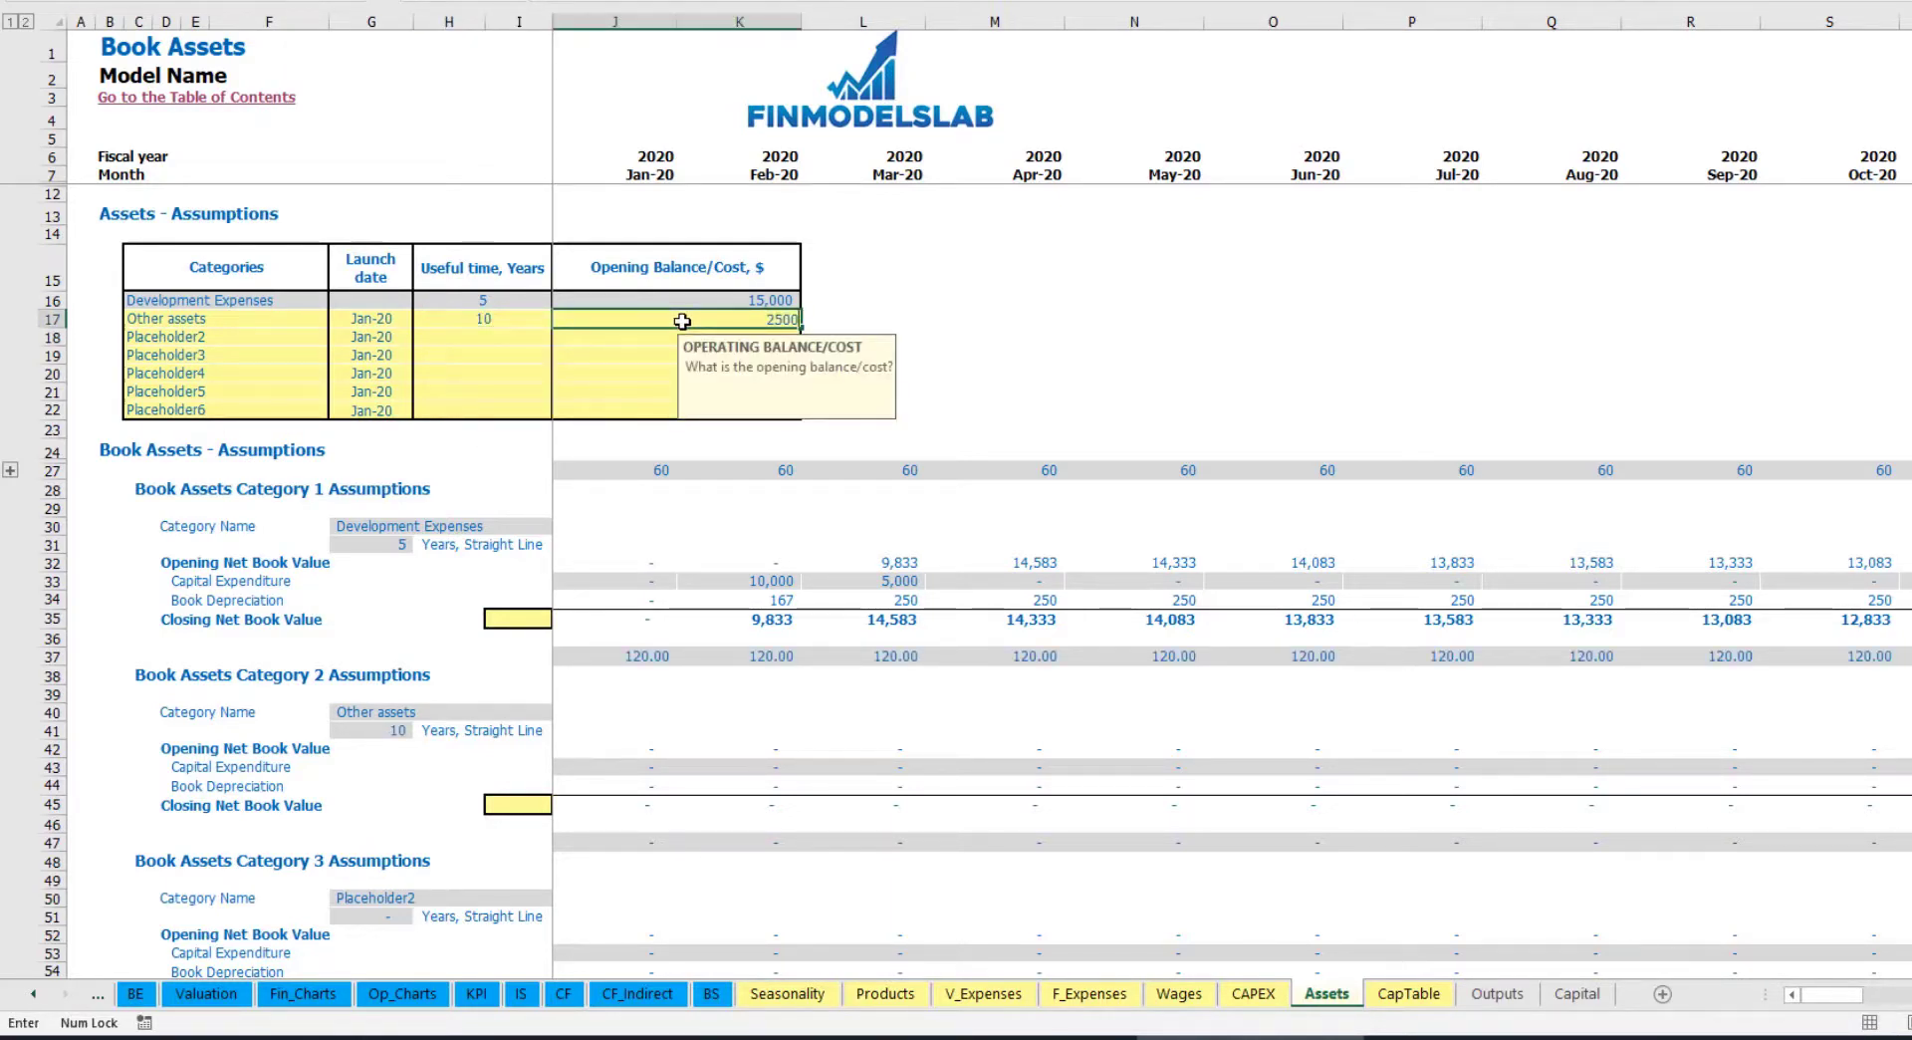
{"action": "type", "text": "000"}
{"action": "key", "text": "Return"}
{"action": "left_click", "coordinate": [388, 317]}
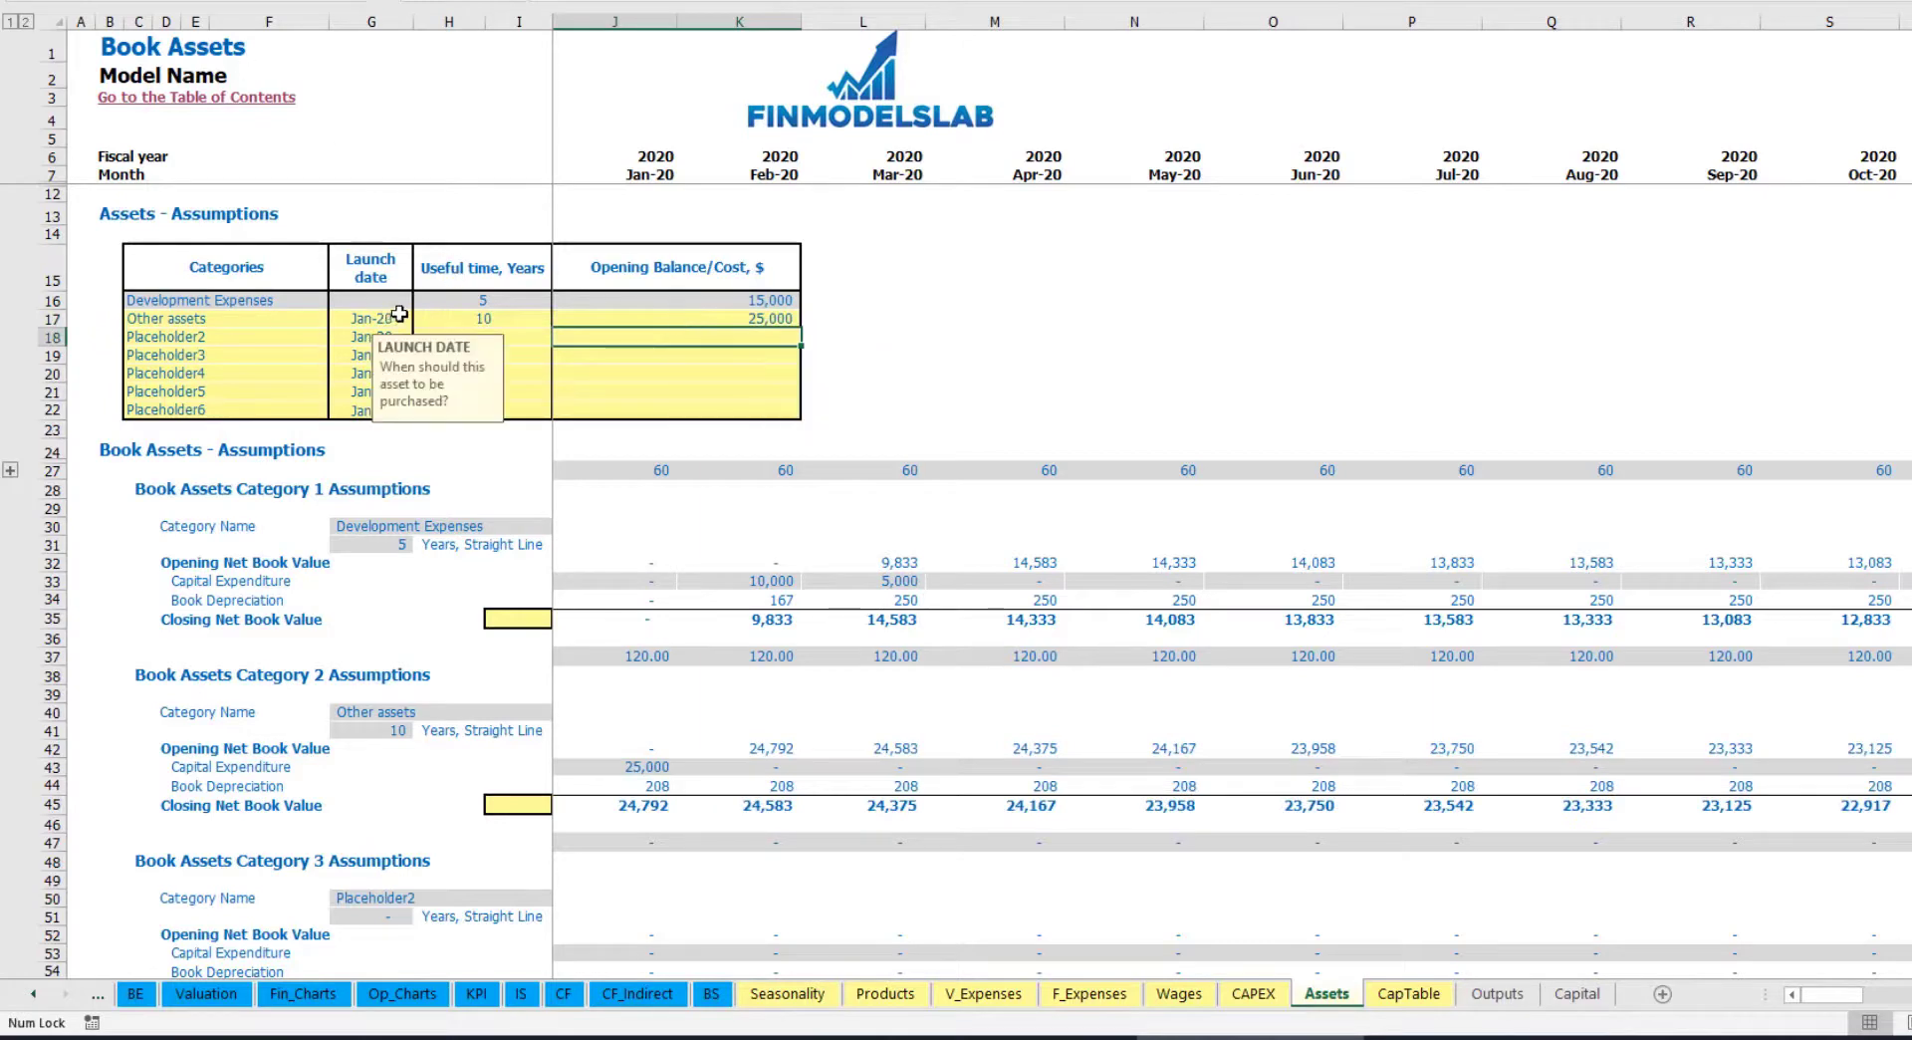
{"action": "left_click", "coordinate": [420, 319]}
{"action": "left_click", "coordinate": [374, 395]}
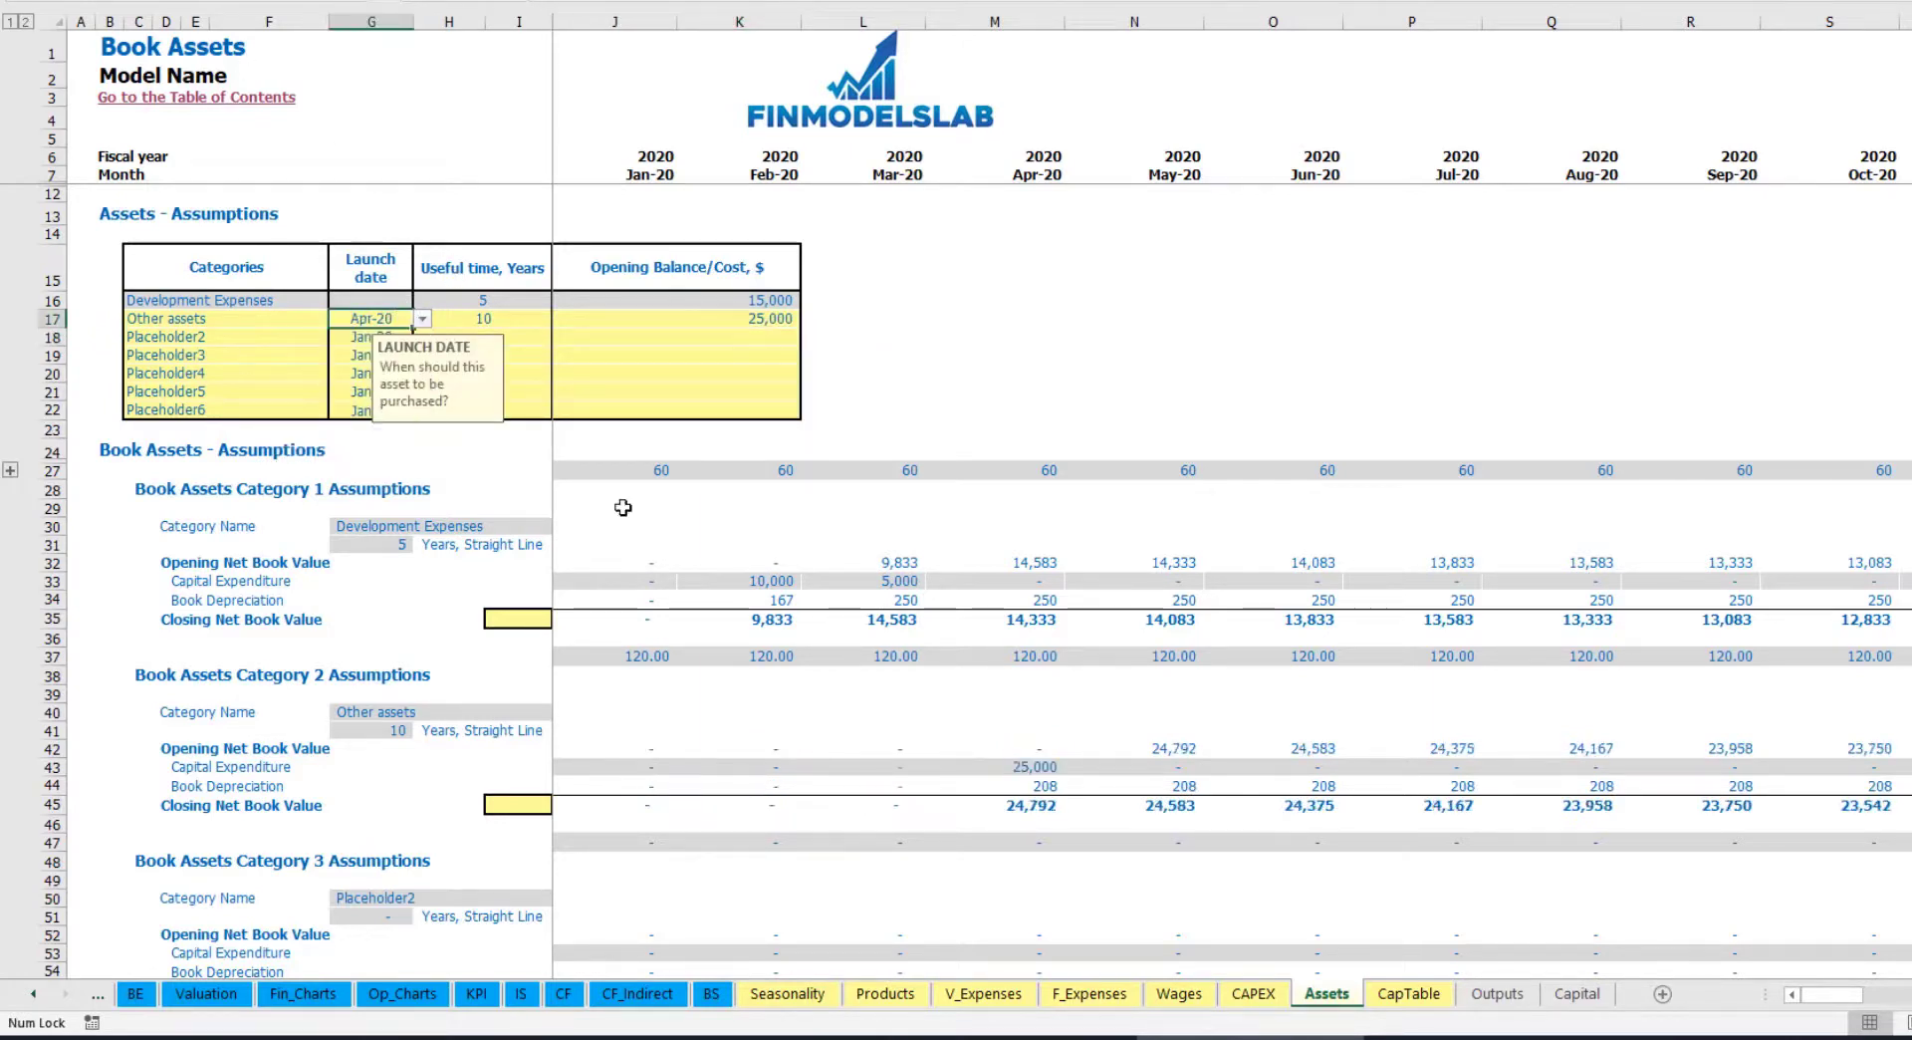
Review the capital expenditure, monthly book depreciation and closing net book value of Other assets from Apr-20 onward.
{"action": "left_click", "coordinate": [1037, 768]}
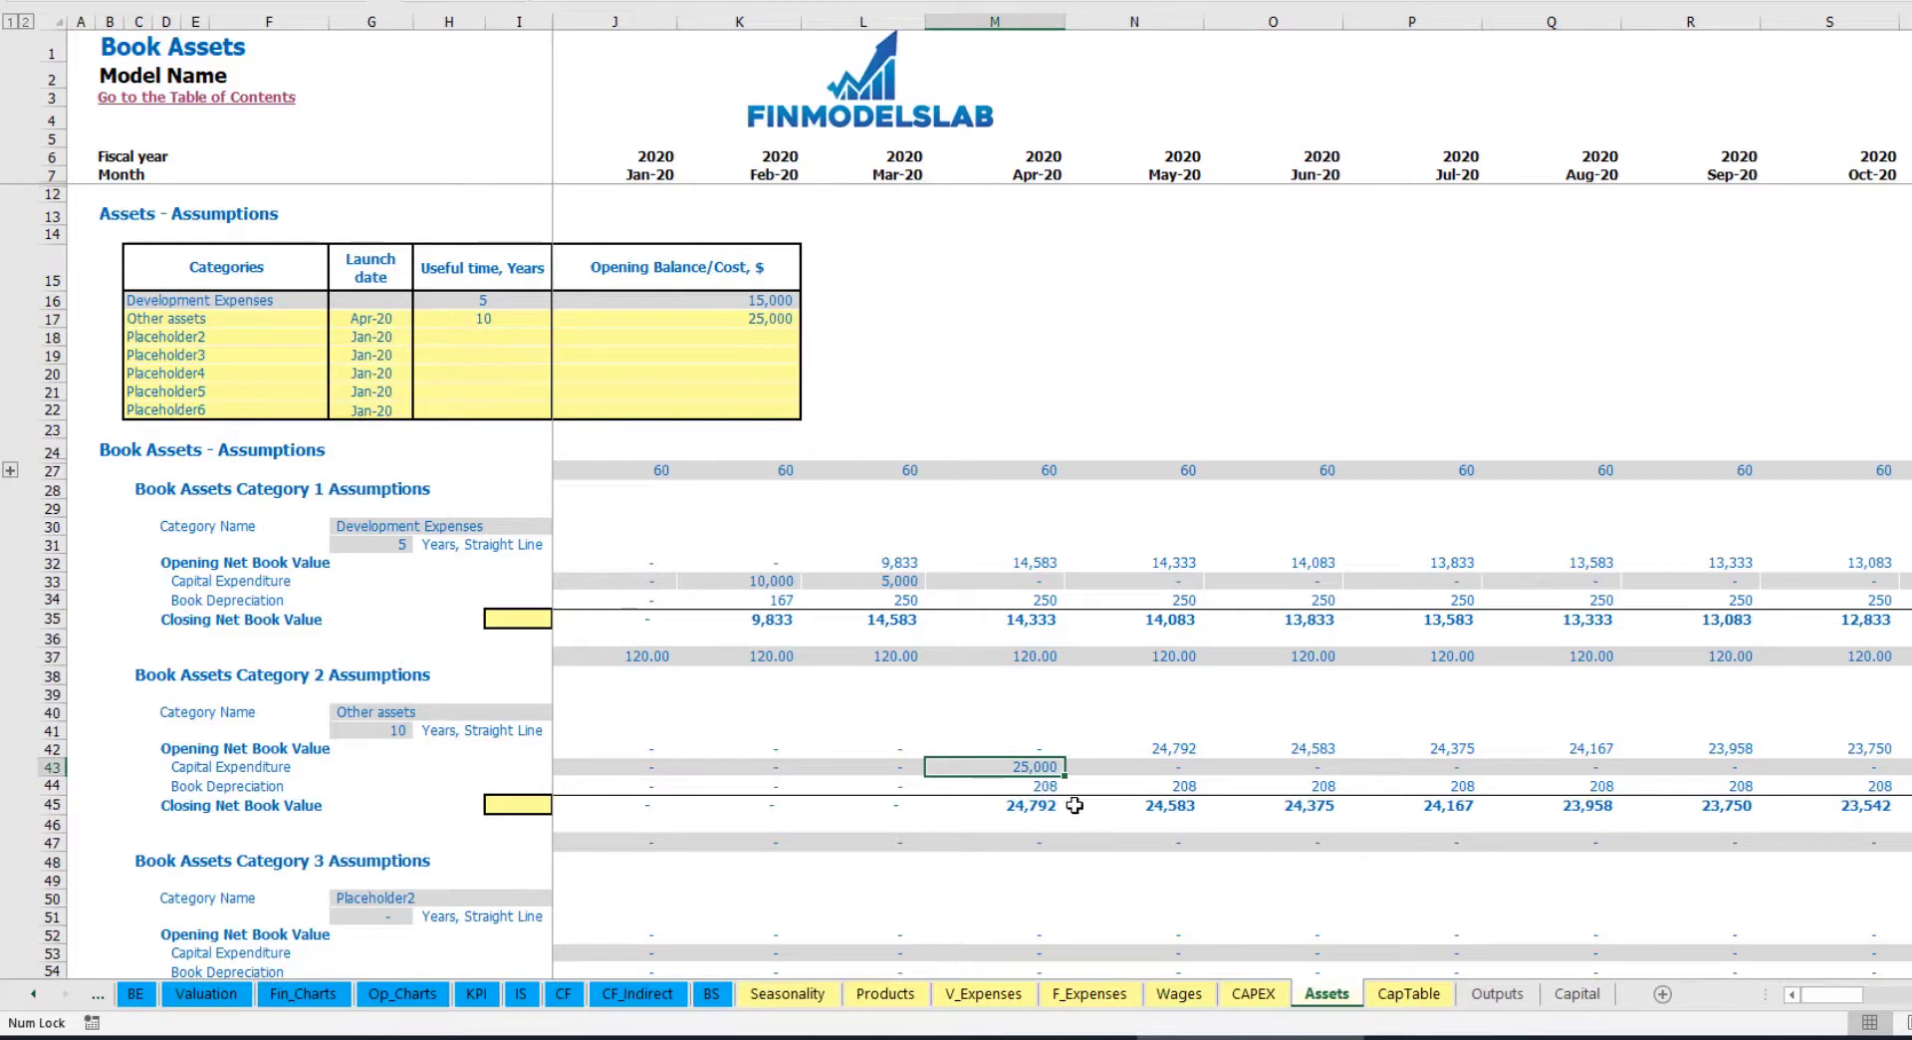
{"action": "left_click_drag", "start_coordinate": [1056, 787], "coordinate": [1416, 782]}
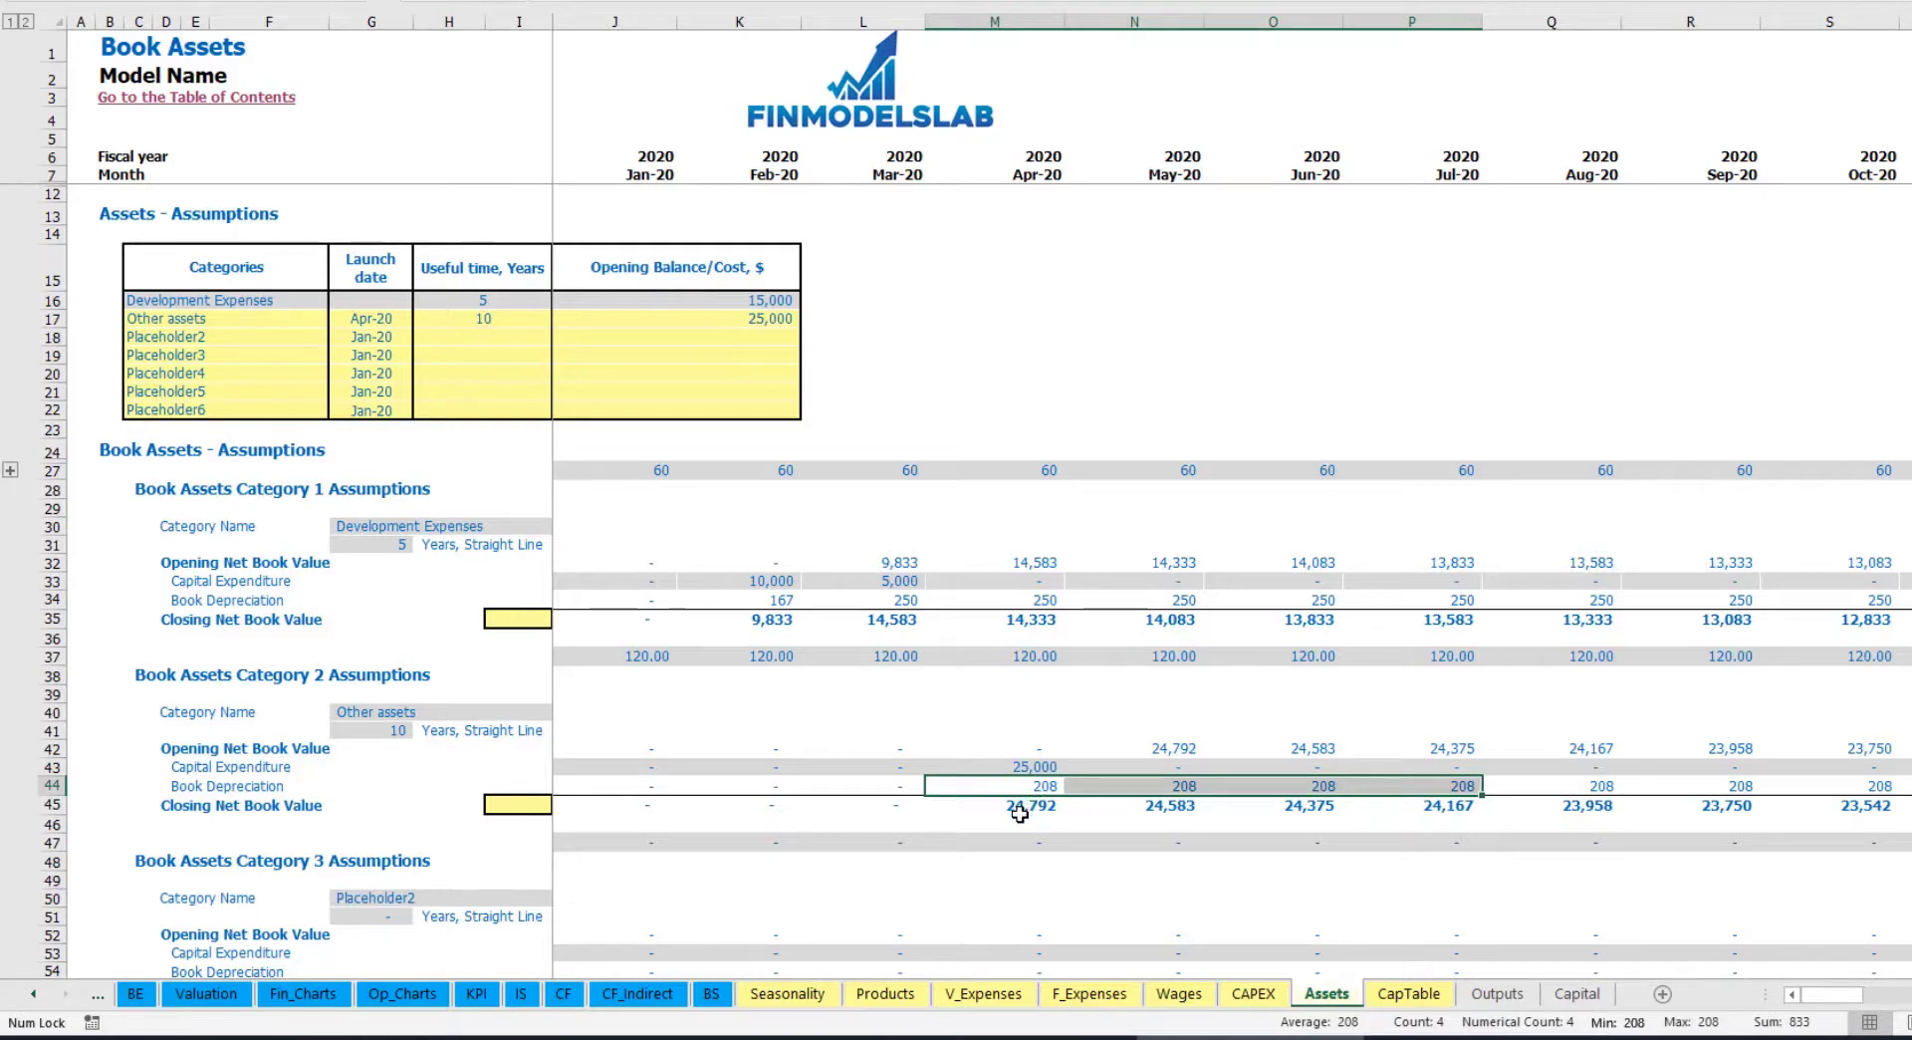
{"action": "left_click_drag", "start_coordinate": [1025, 805], "coordinate": [1503, 802]}
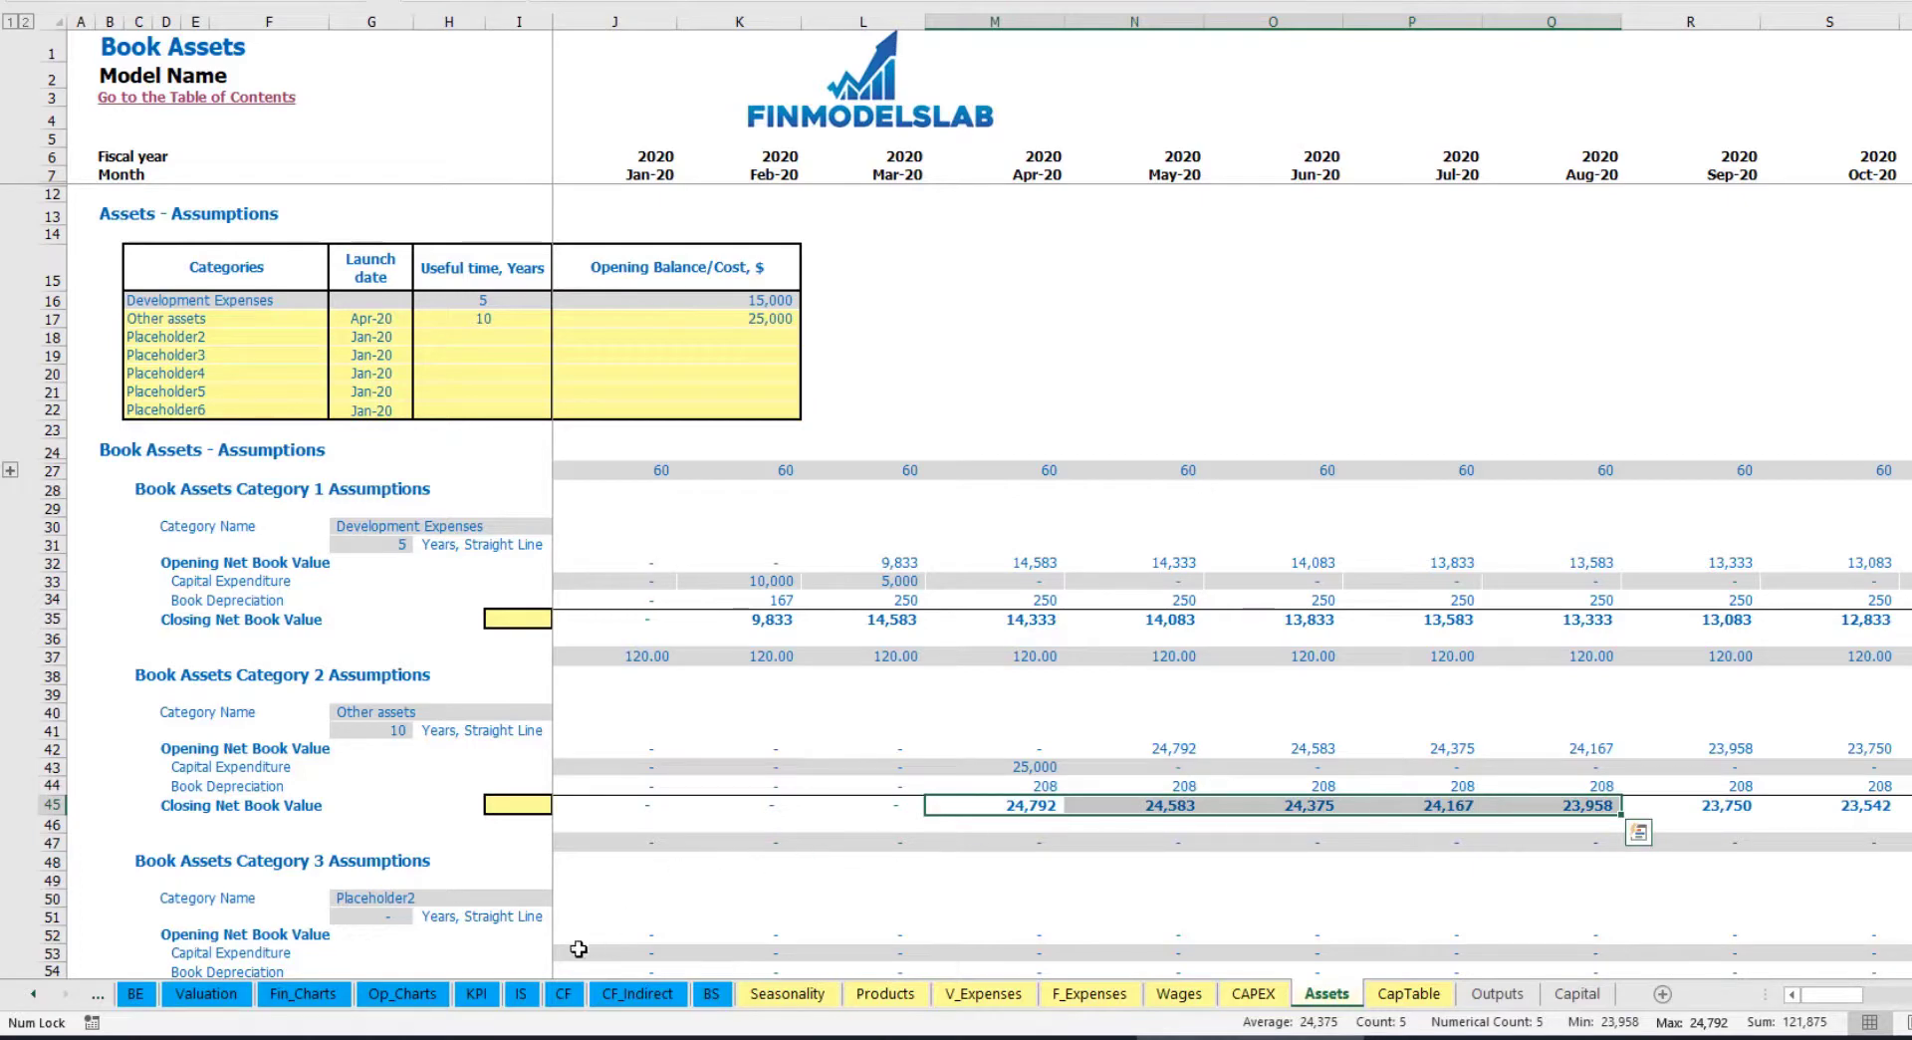
Check the assets' effect in the income statement, cash flow statement and balance sheet, including Fixed Assets, CAPEX Prepayment and CAPEX Payable.
{"action": "left_click", "coordinate": [520, 993]}
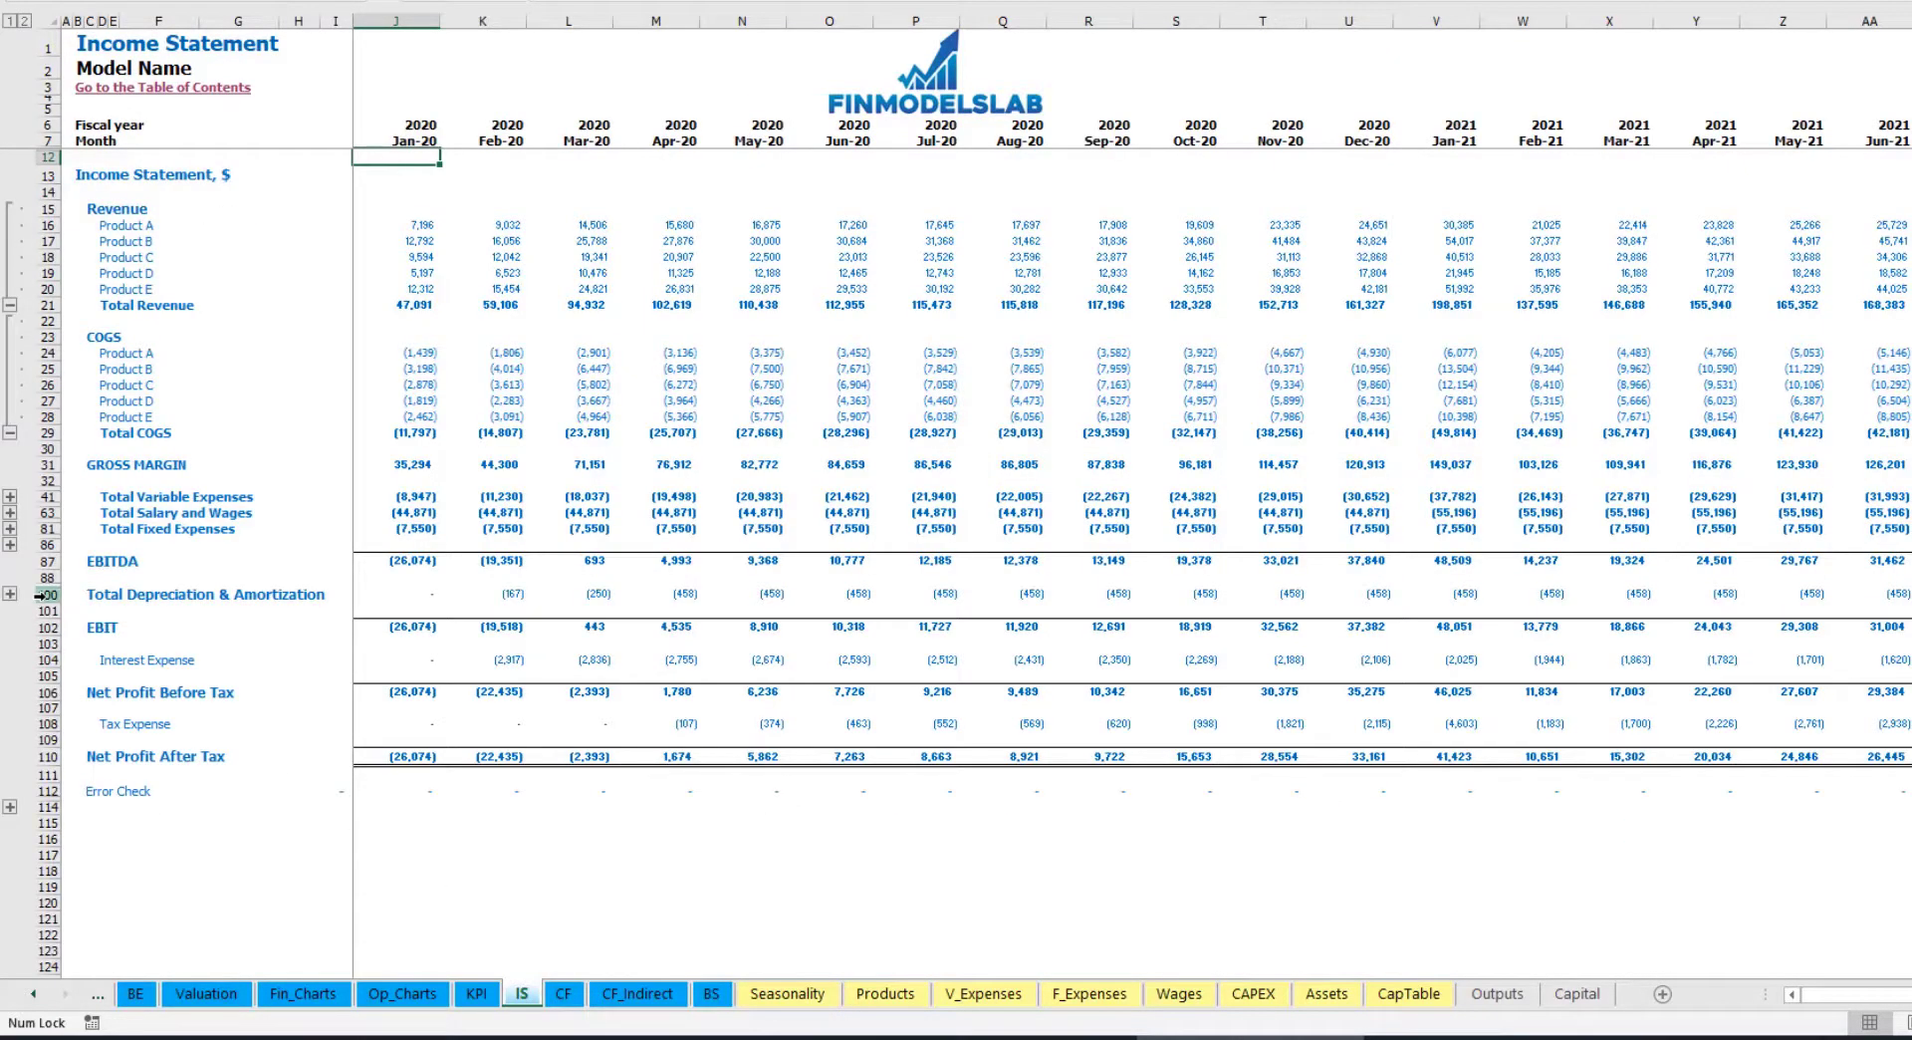
{"action": "left_click", "coordinate": [557, 992]}
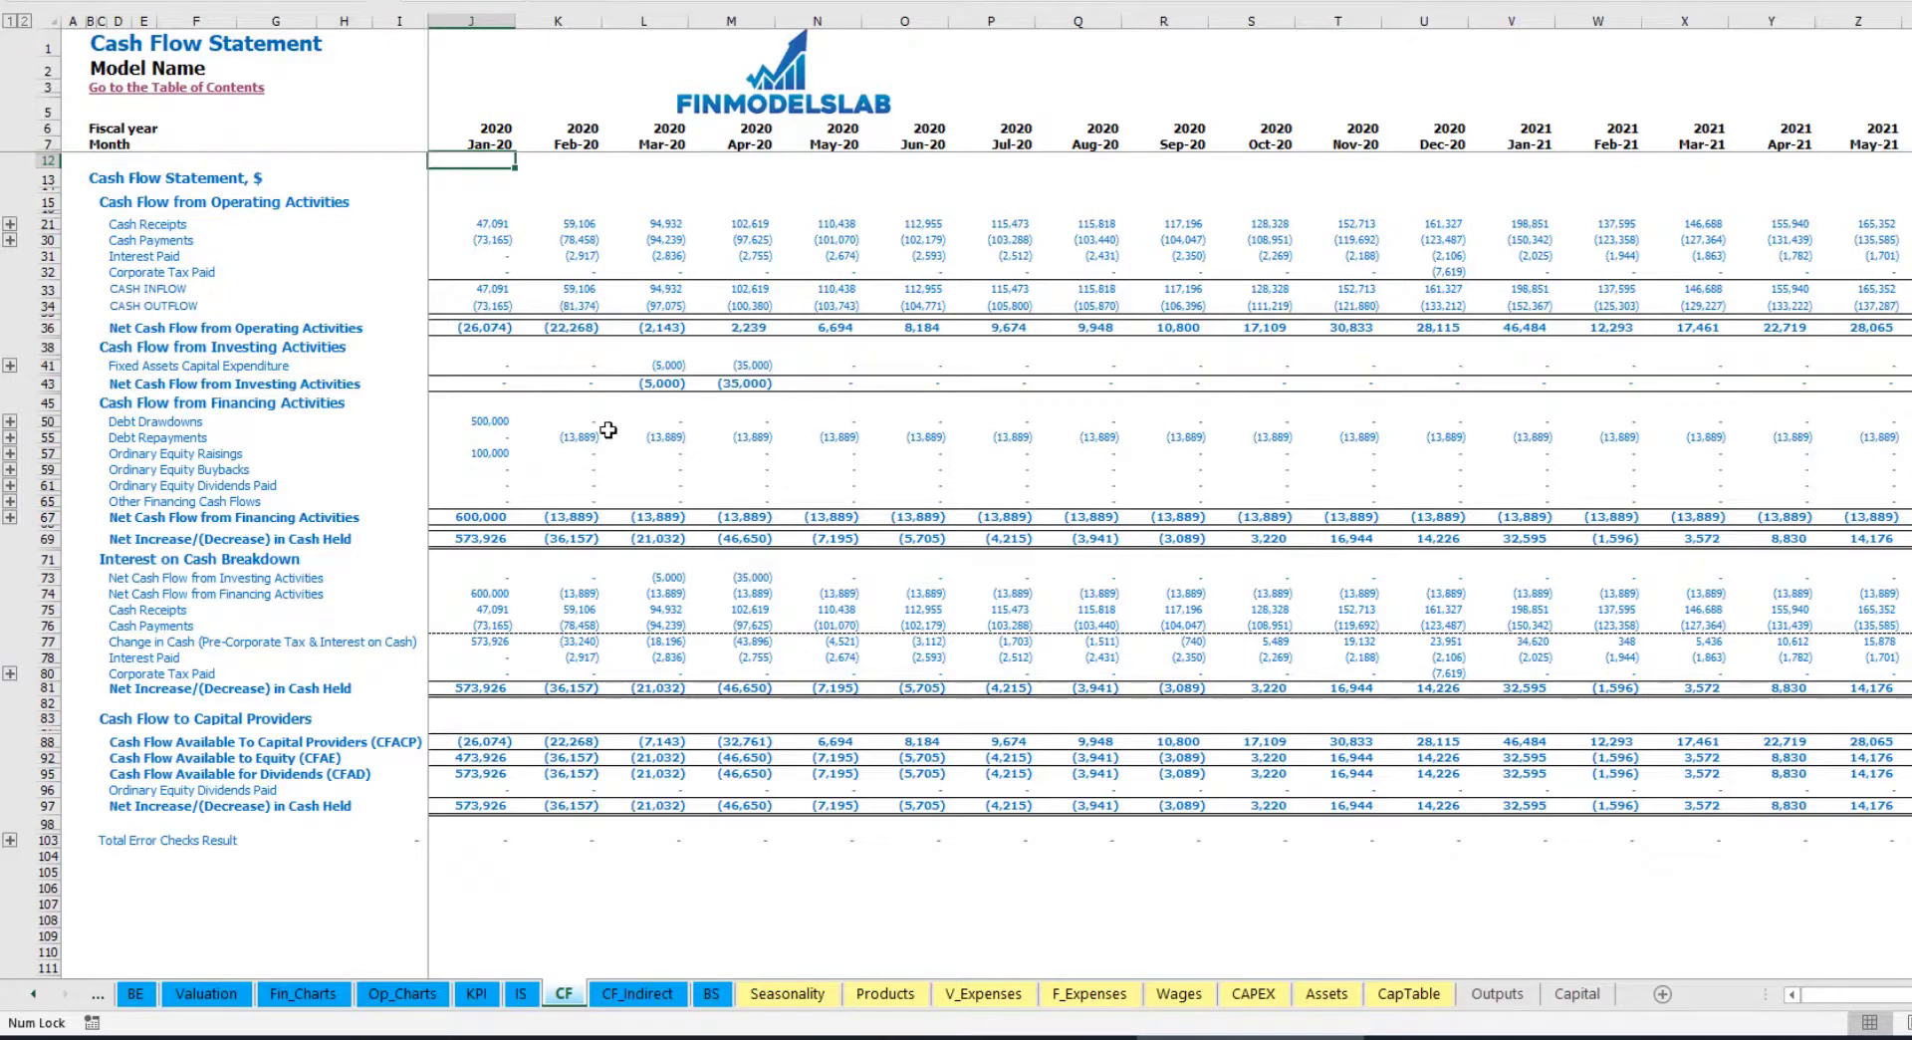
{"action": "left_click", "coordinate": [711, 992]}
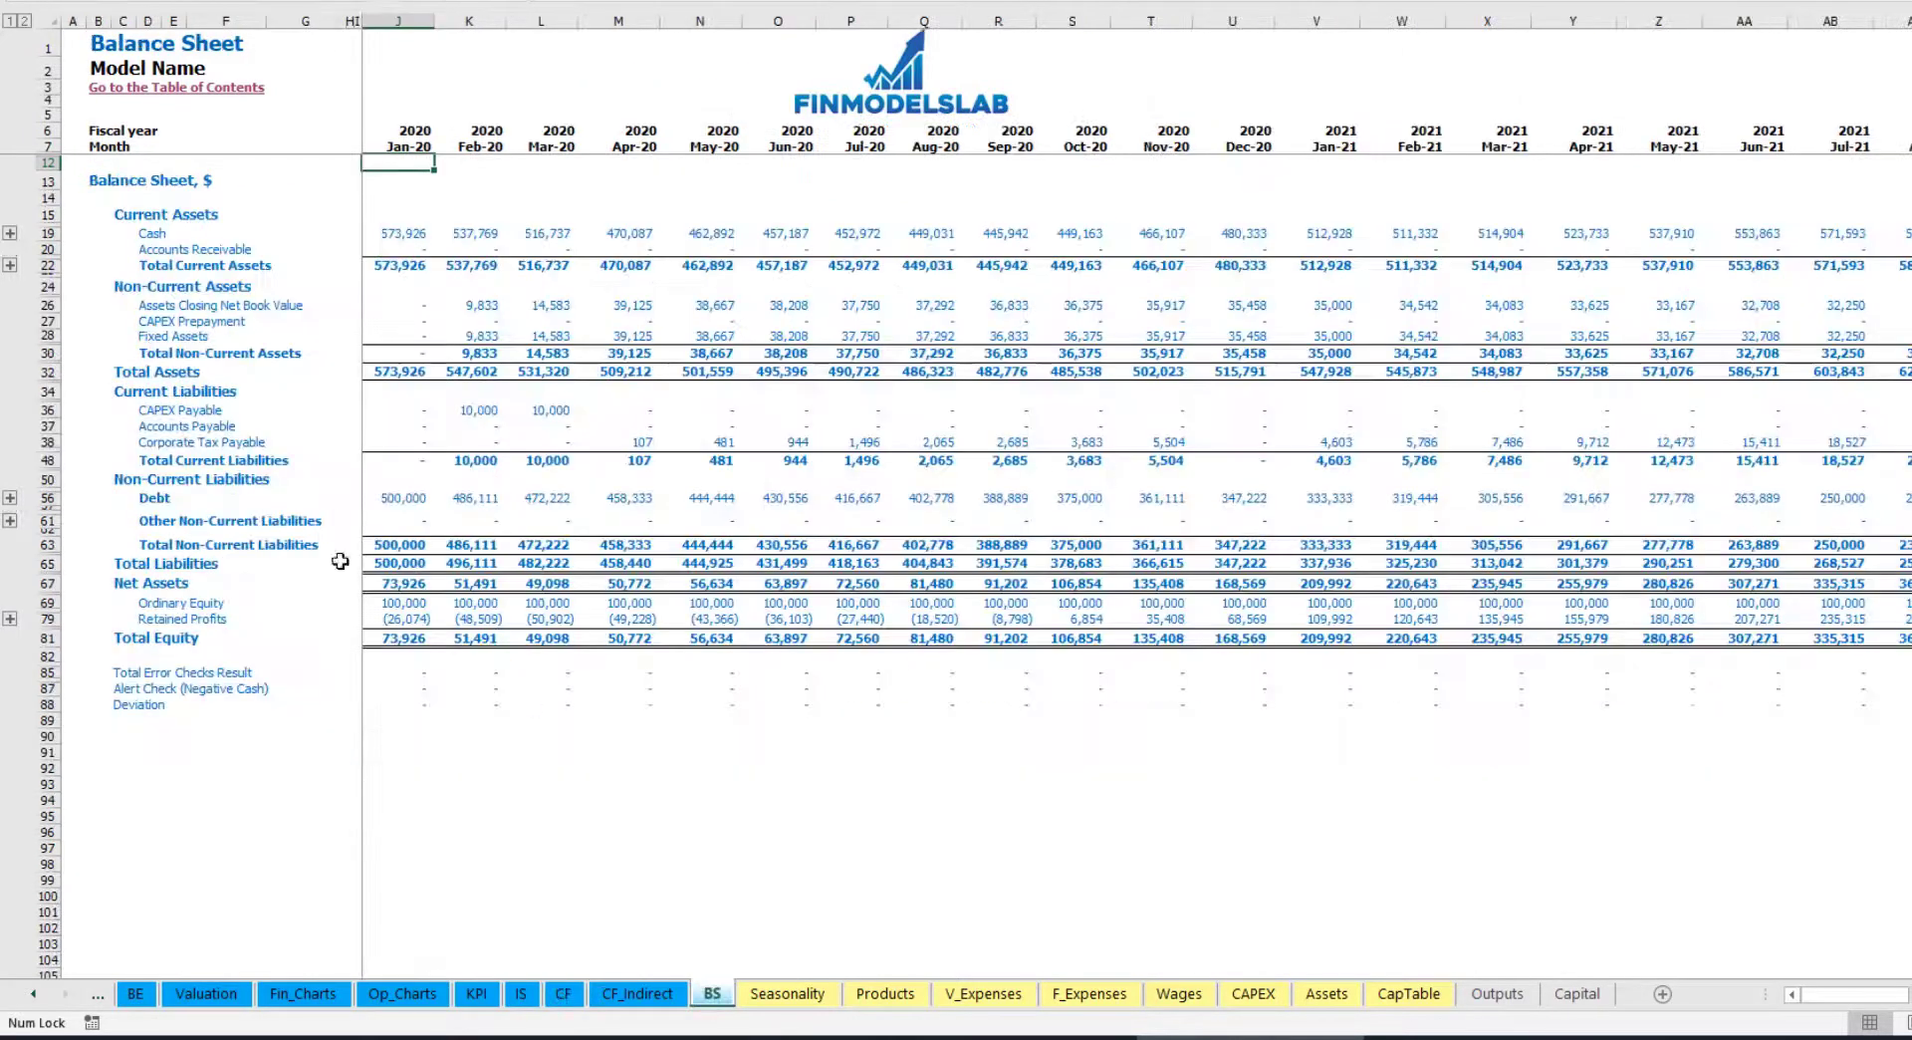
{"action": "left_click", "coordinate": [47, 335]}
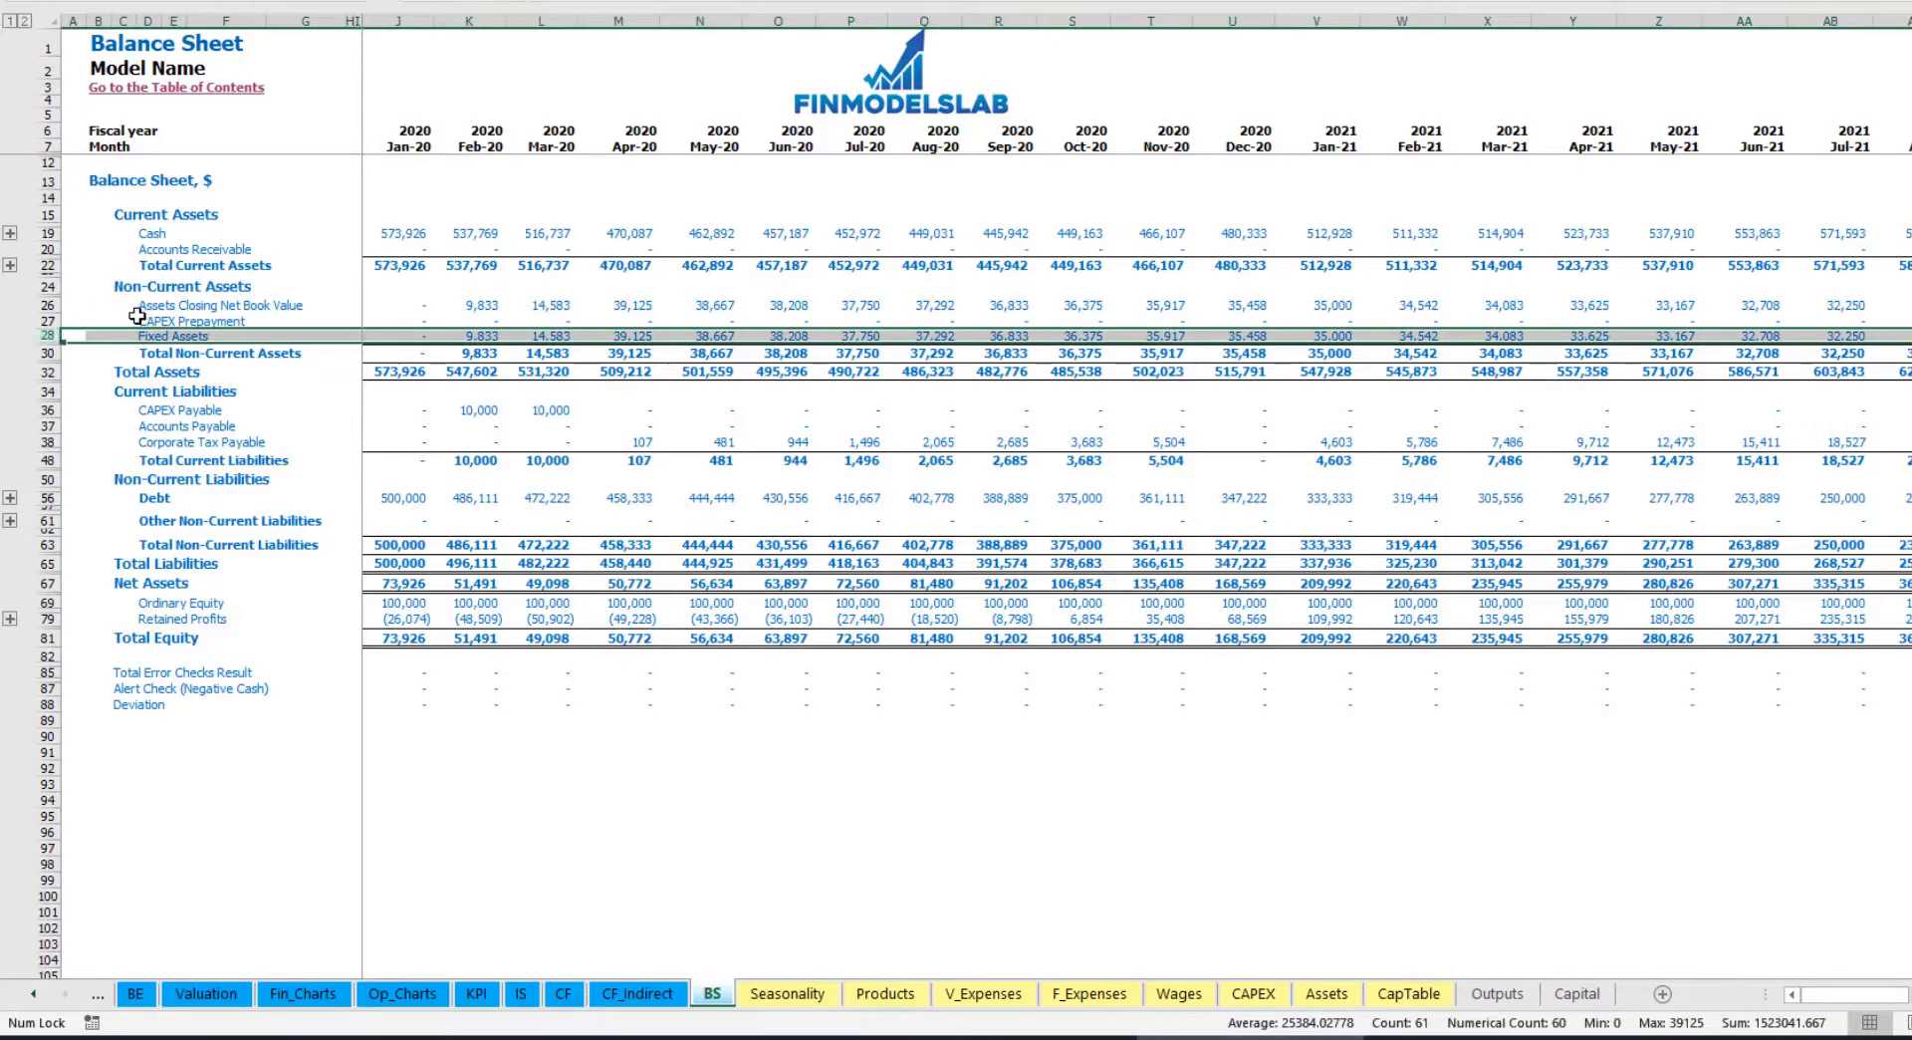
{"action": "left_click", "coordinate": [42, 320]}
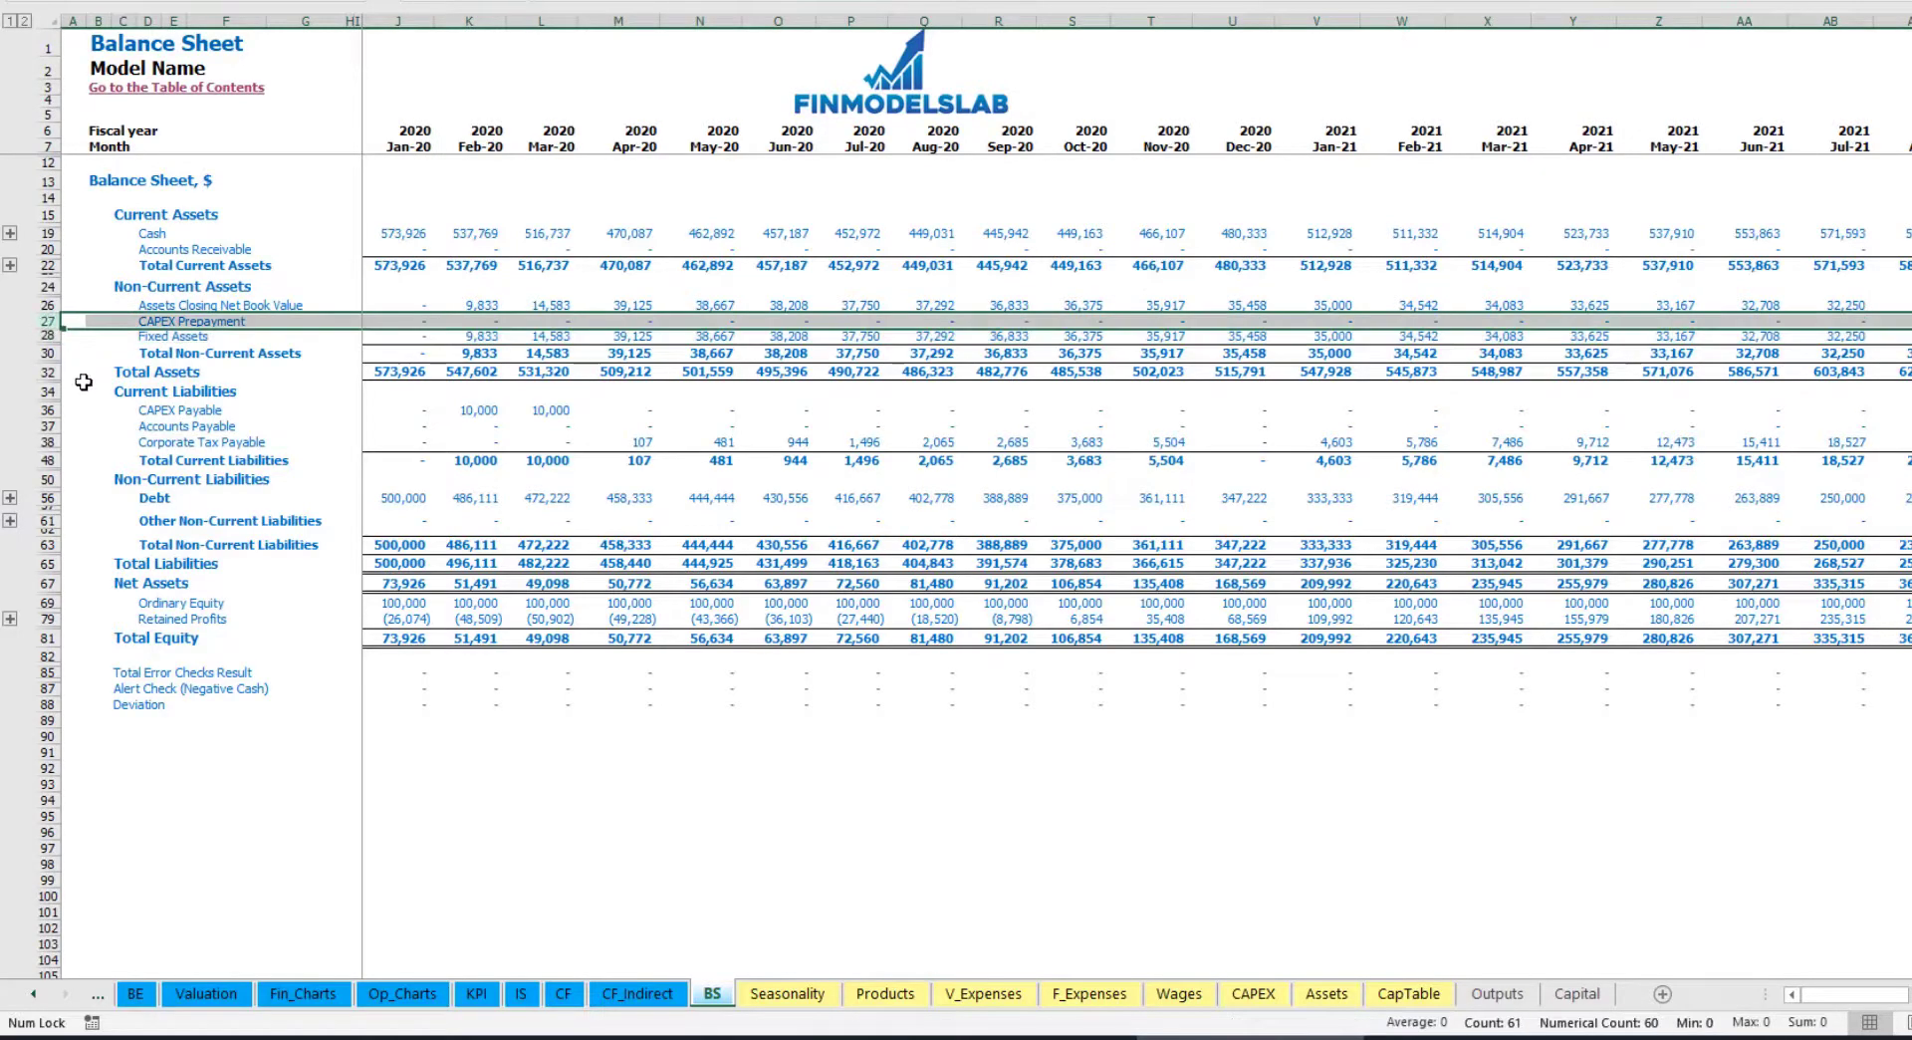
{"action": "left_click", "coordinate": [47, 410]}
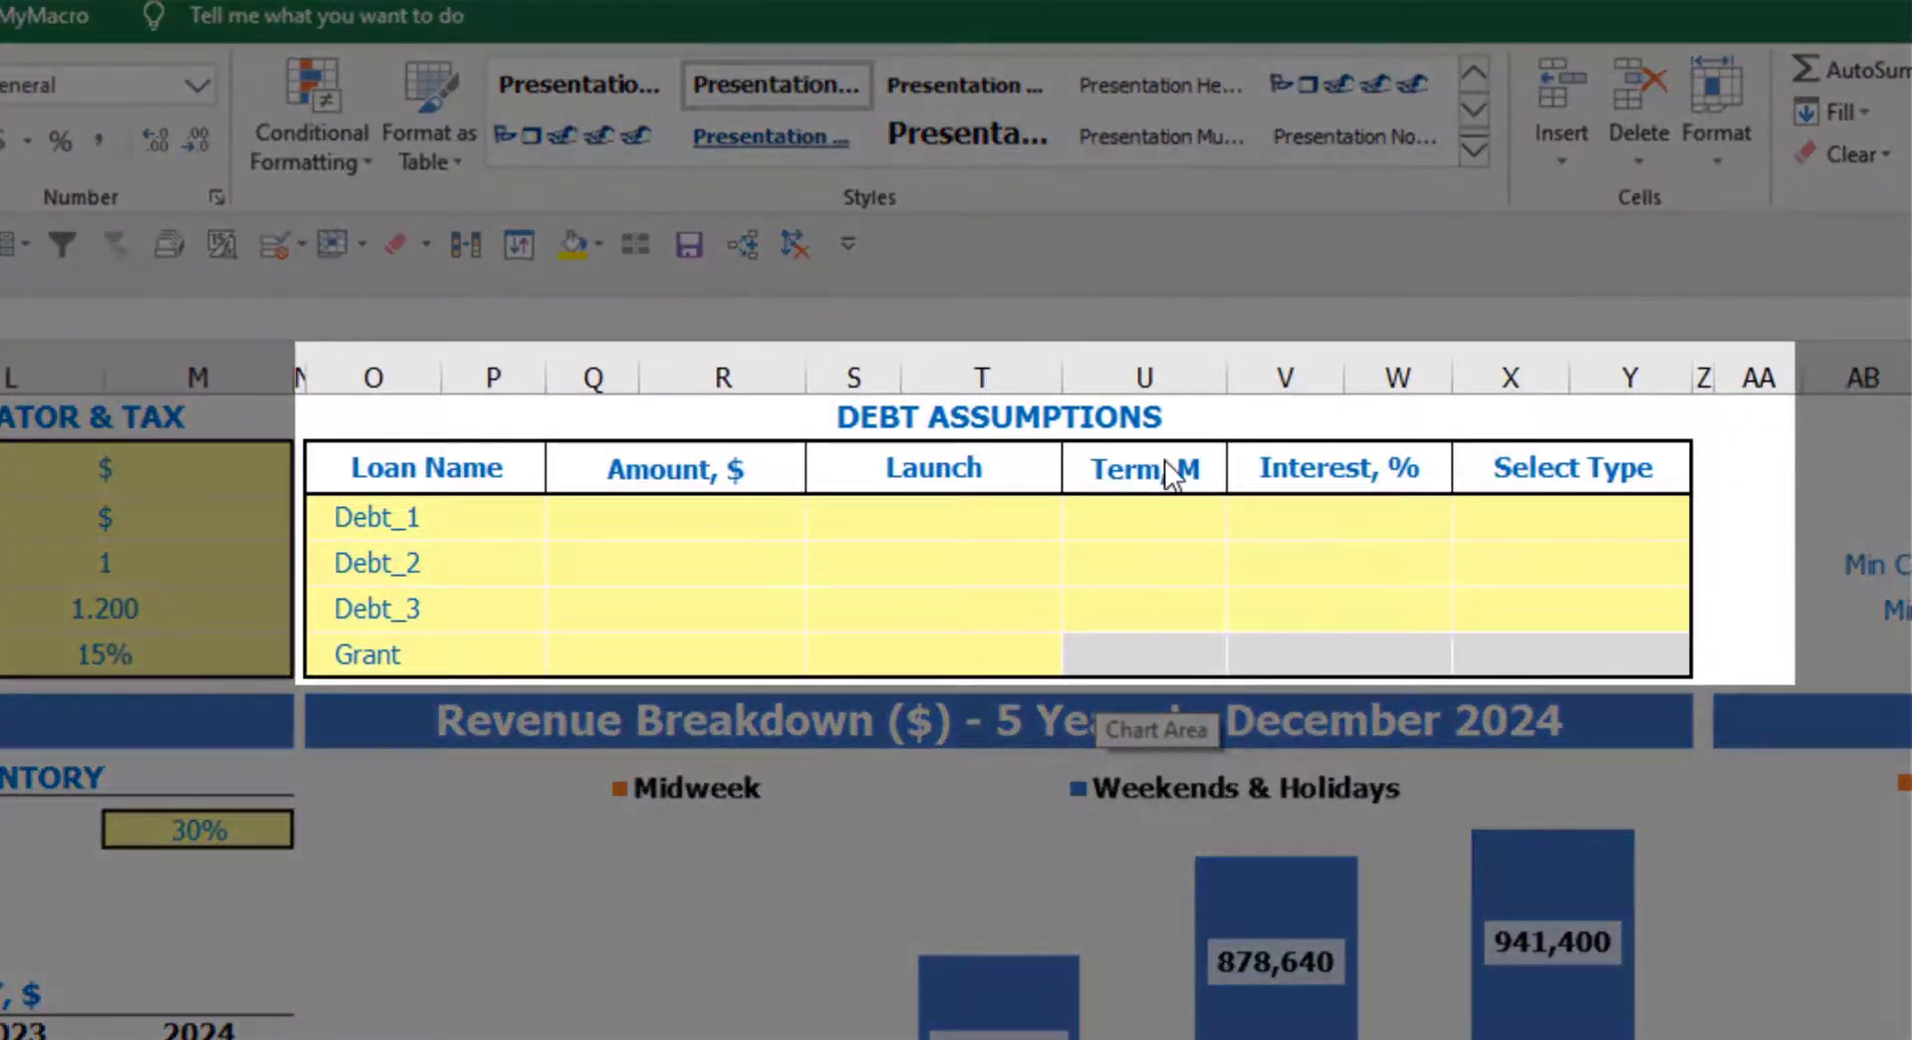
Set the repayment type of Debt_1 in the Debt Assumptions table to Annuity.
{"action": "left_click", "coordinate": [1109, 416]}
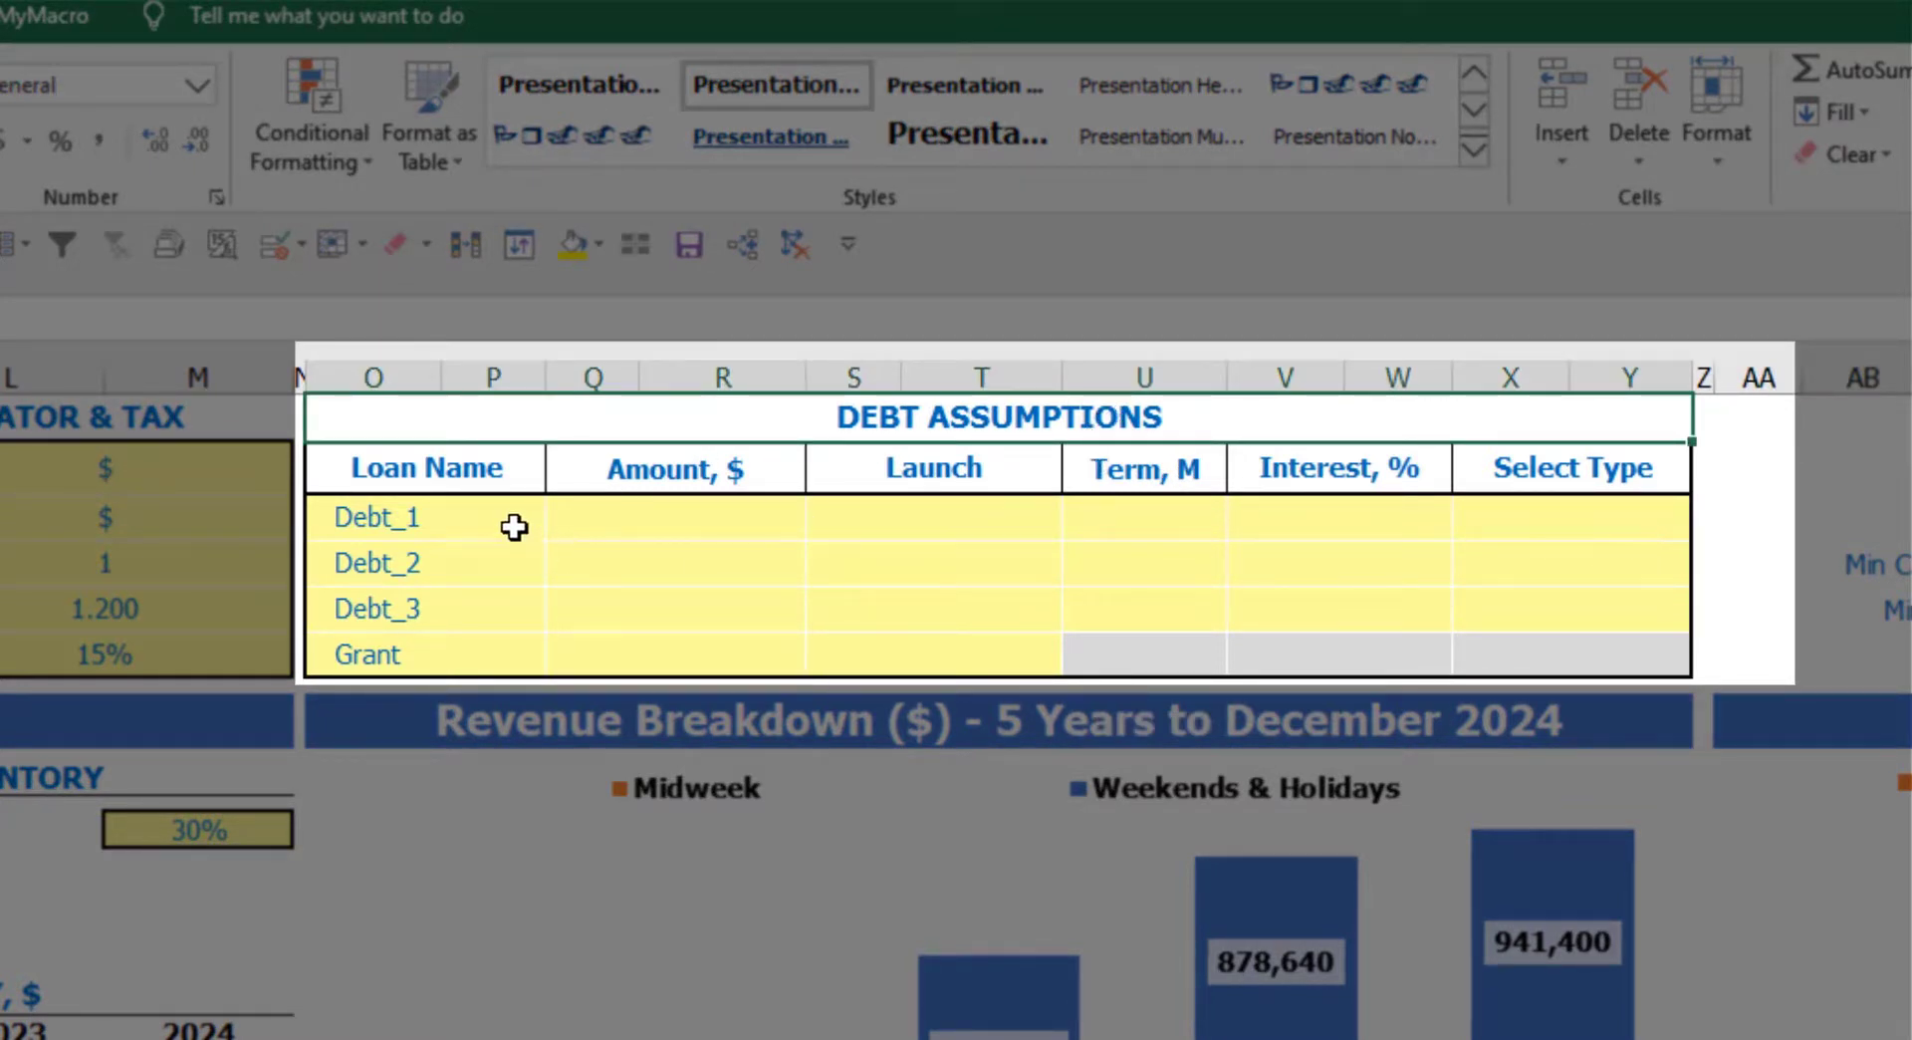
{"action": "left_click", "coordinate": [1677, 507]}
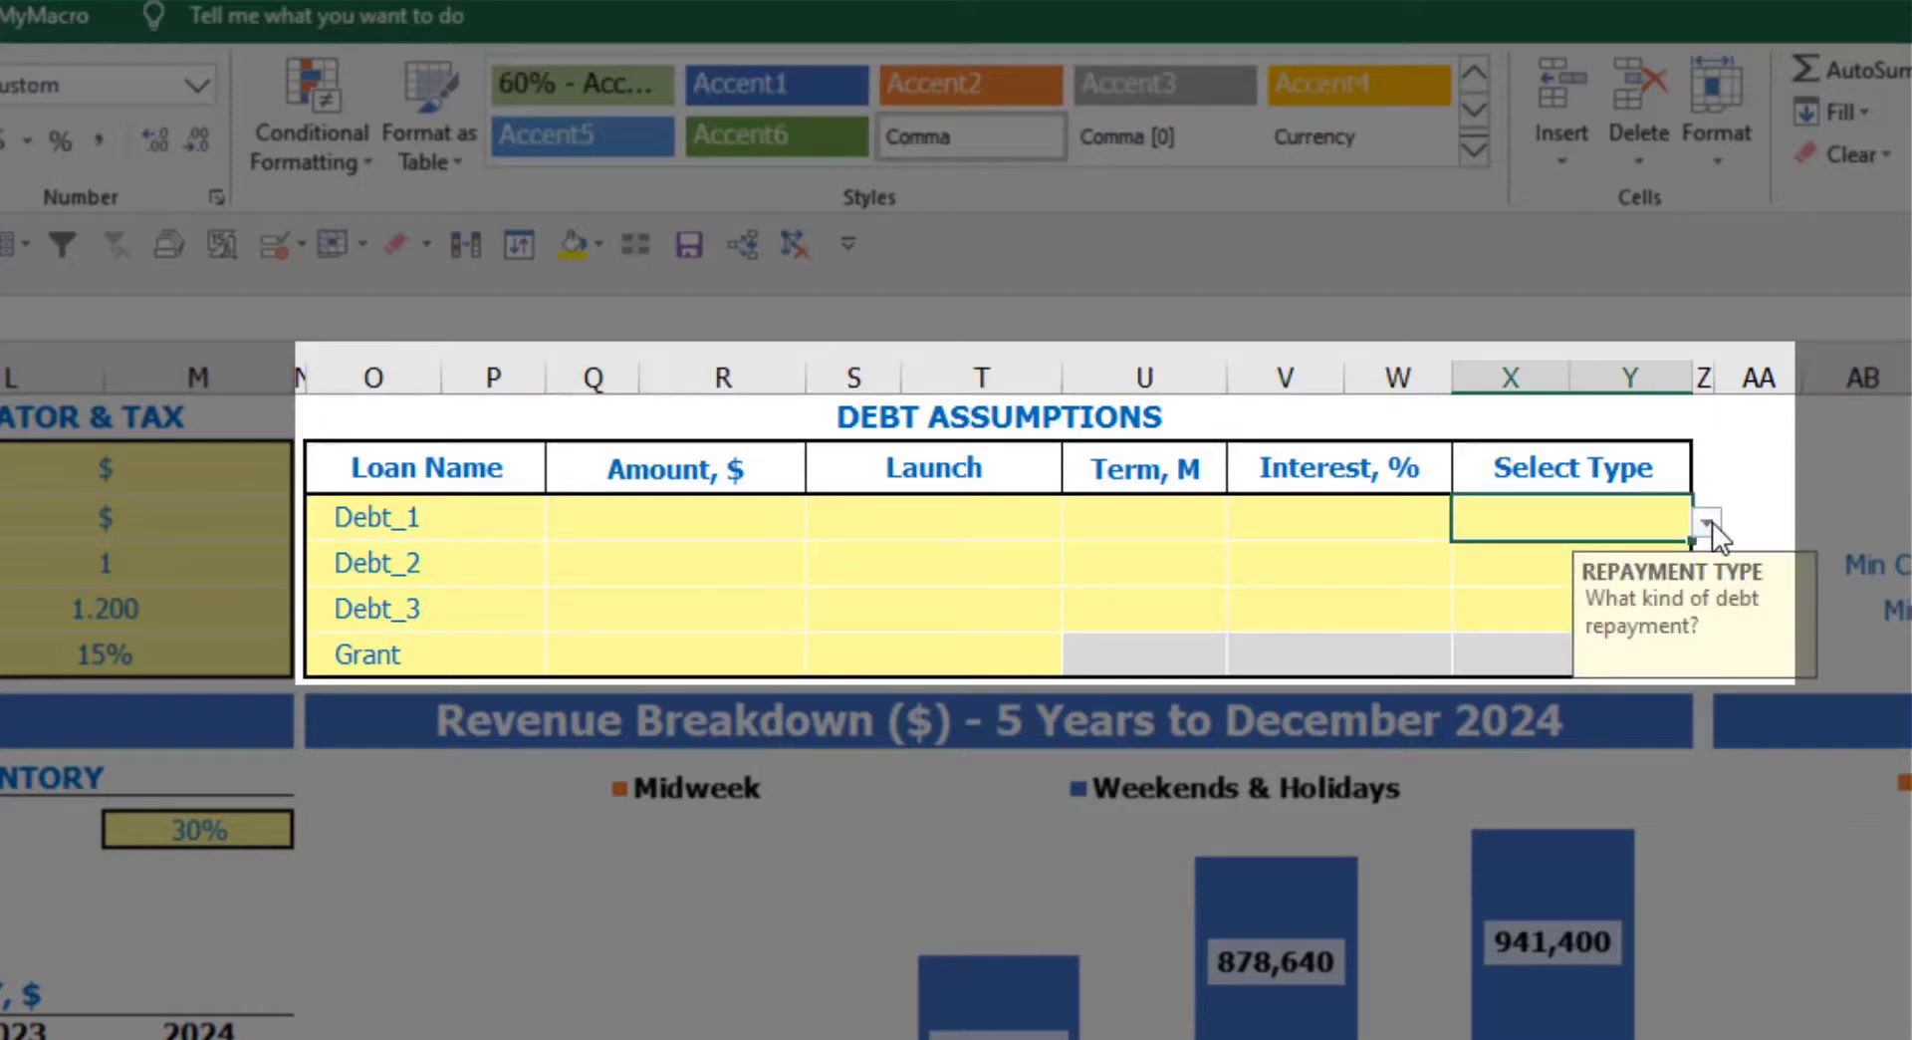
{"action": "left_click", "coordinate": [1707, 524]}
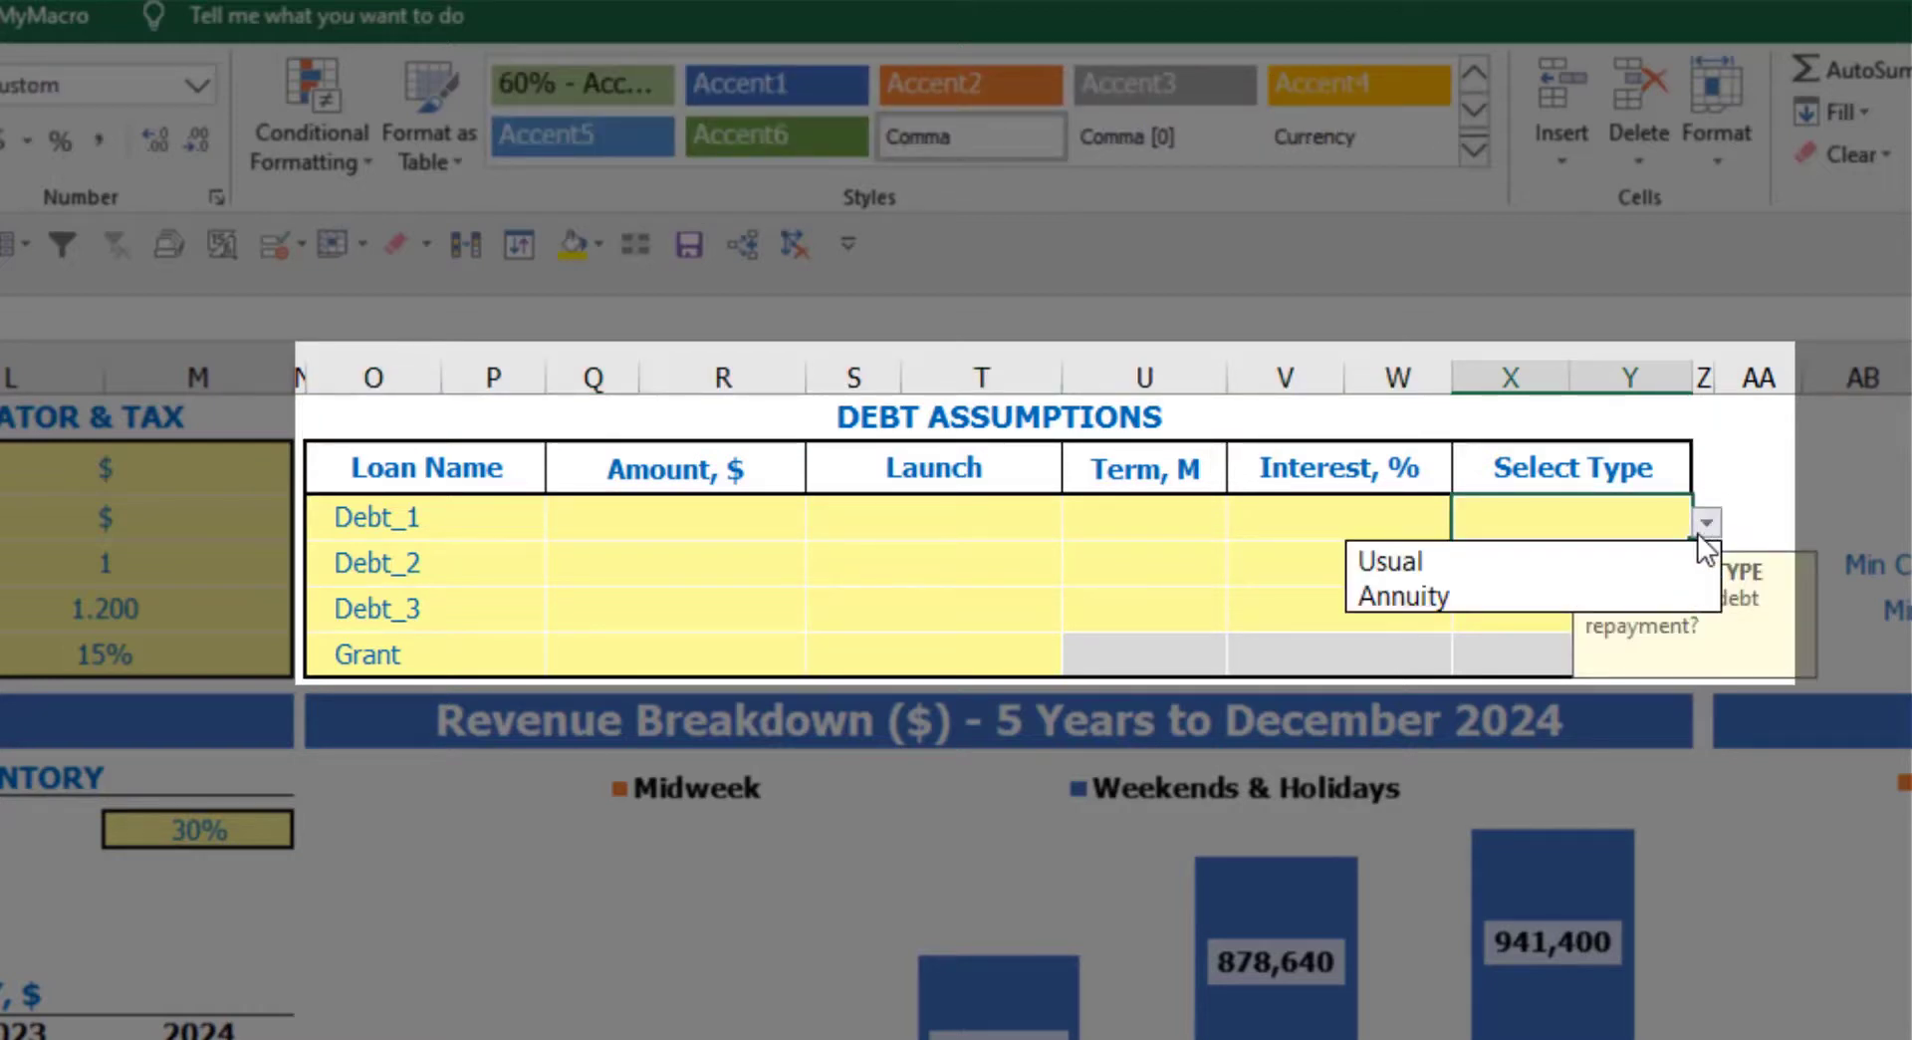
{"action": "left_click", "coordinate": [1660, 589]}
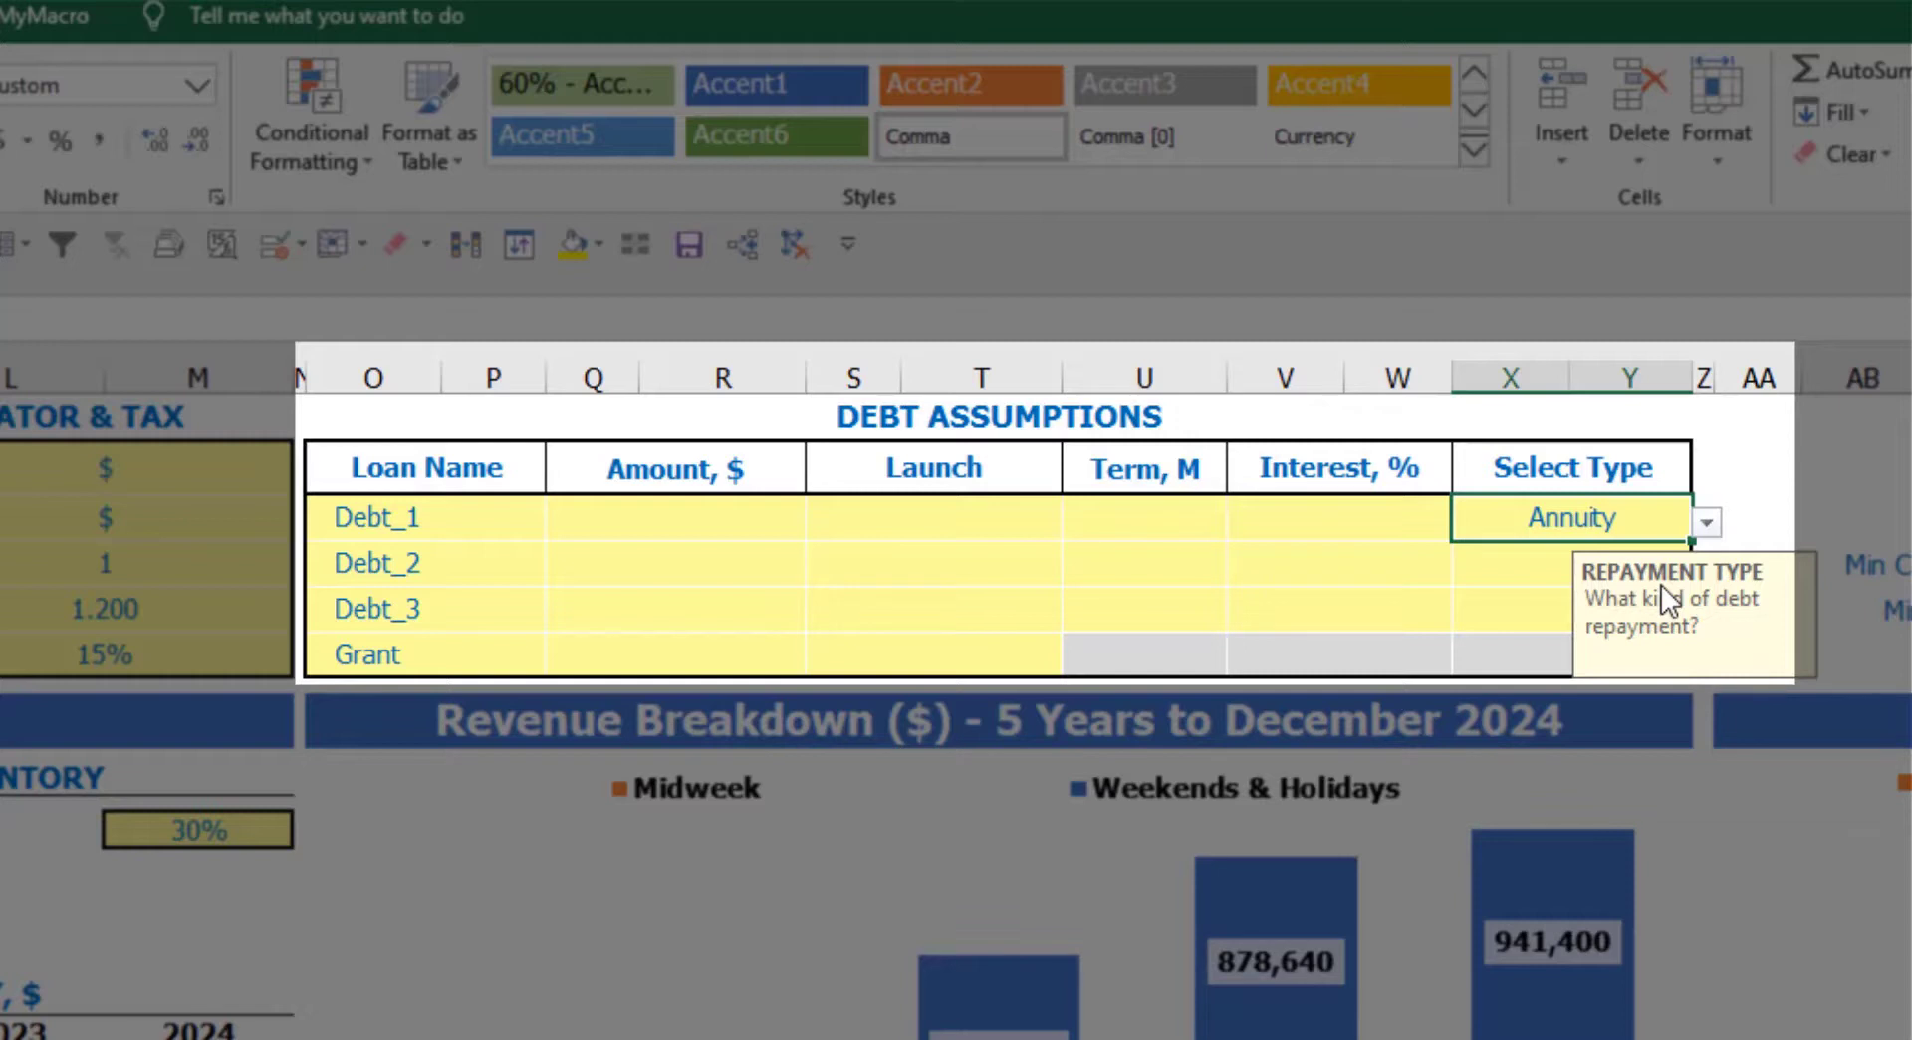
Set the repayment type of Debt_1 to Usual and its amount to 1,000,000.
{"action": "left_click", "coordinate": [1706, 522]}
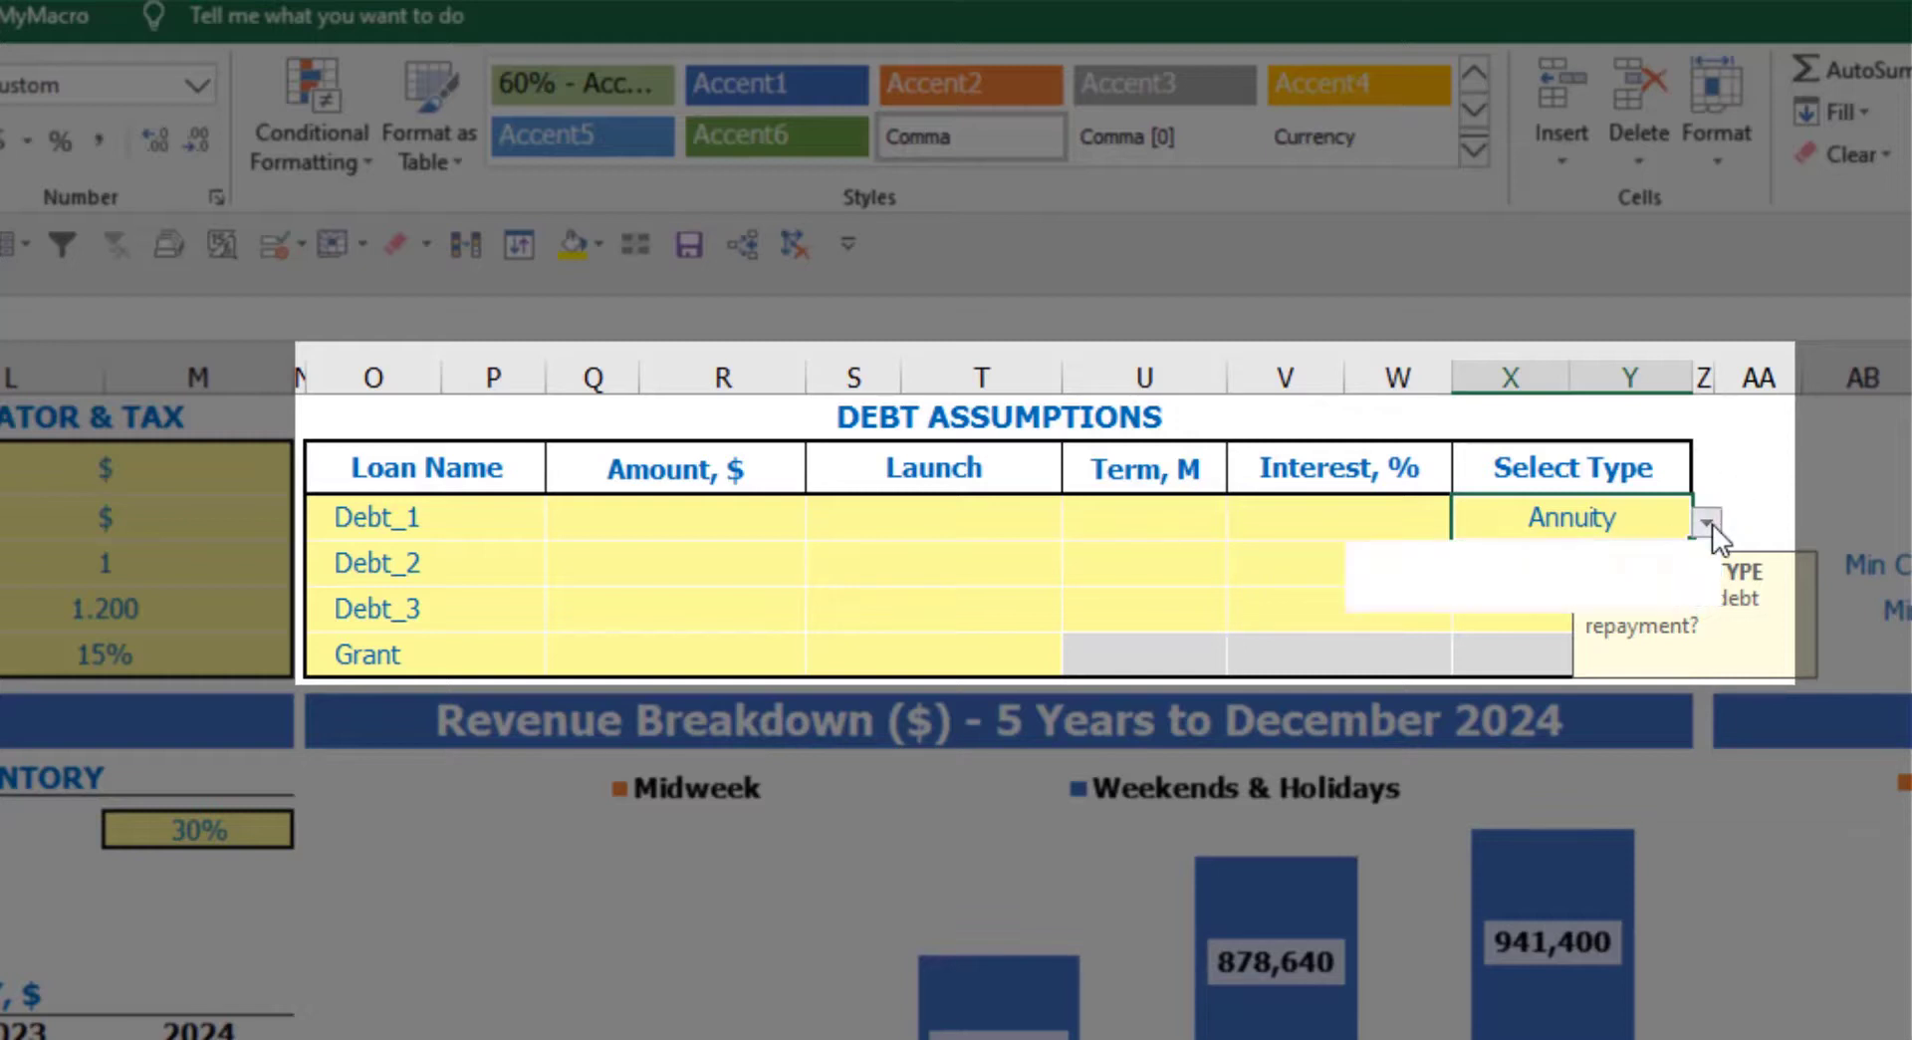
{"action": "left_click", "coordinate": [1637, 561]}
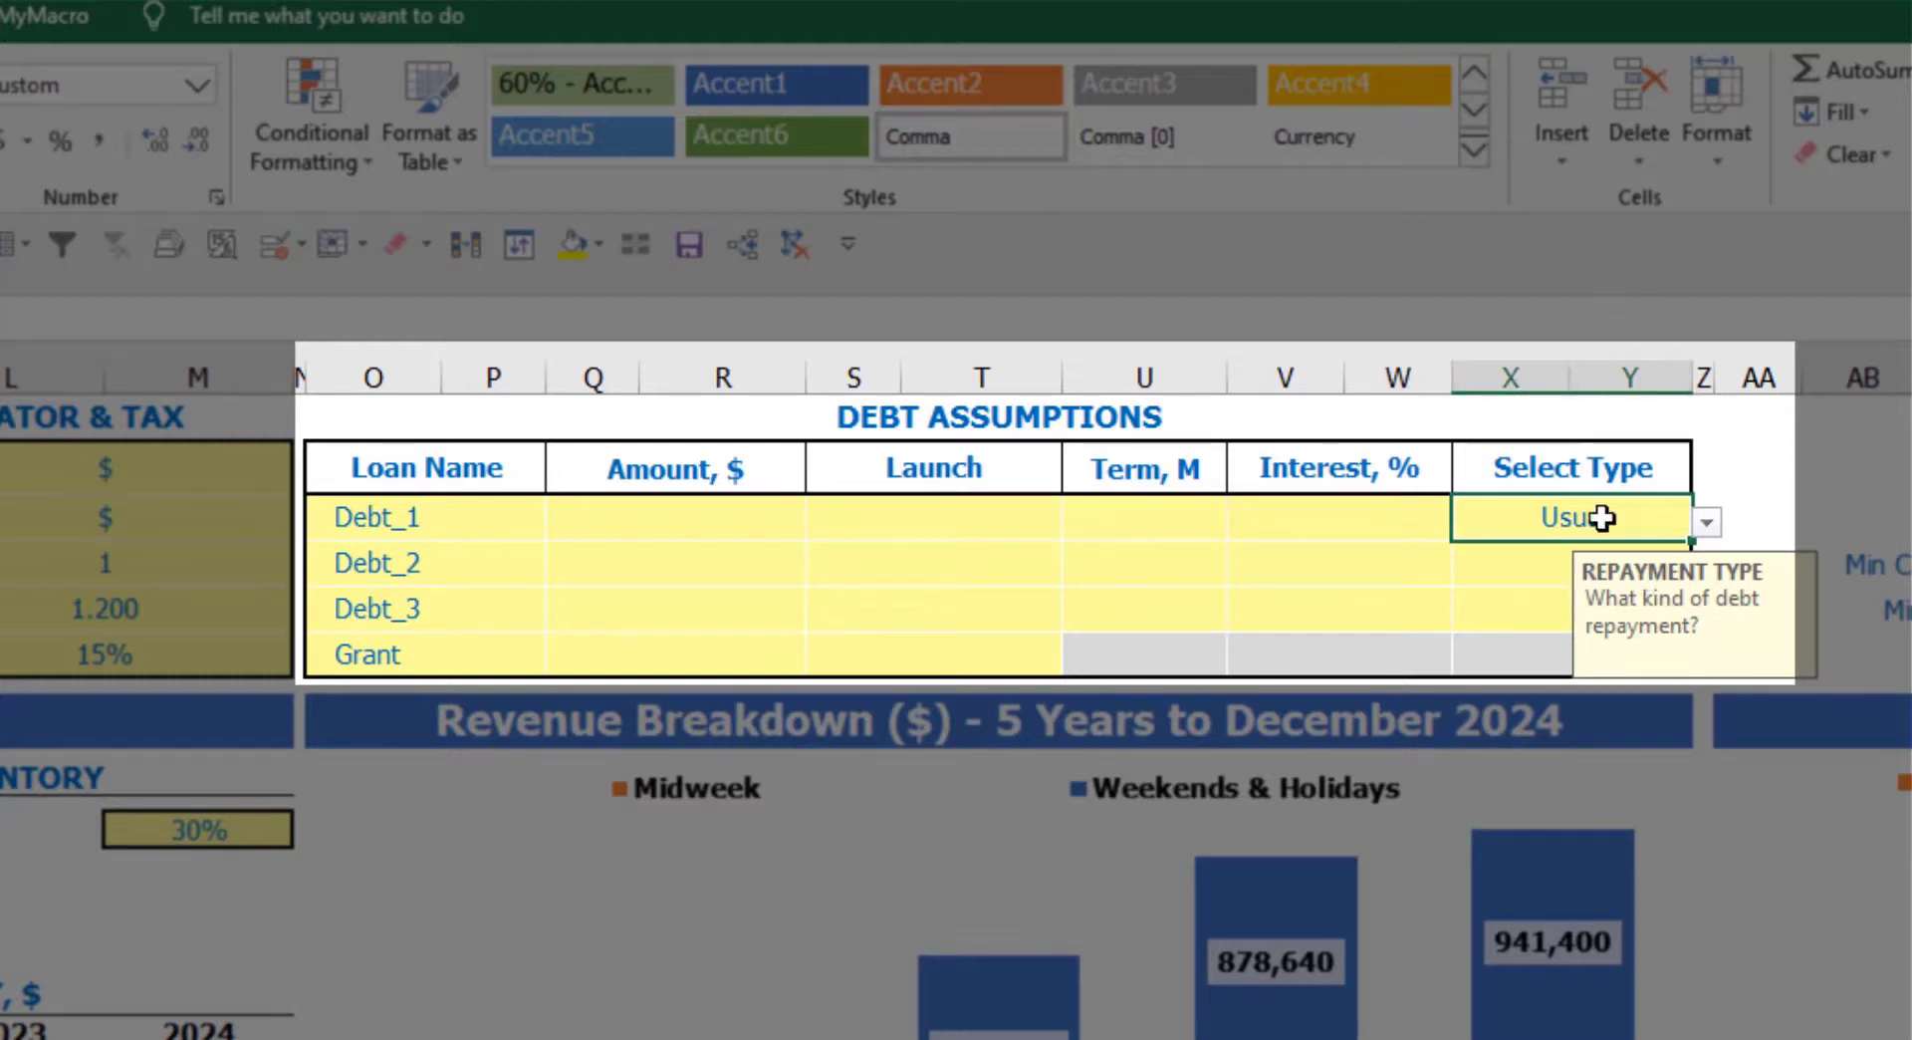
{"action": "left_click", "coordinate": [754, 519]}
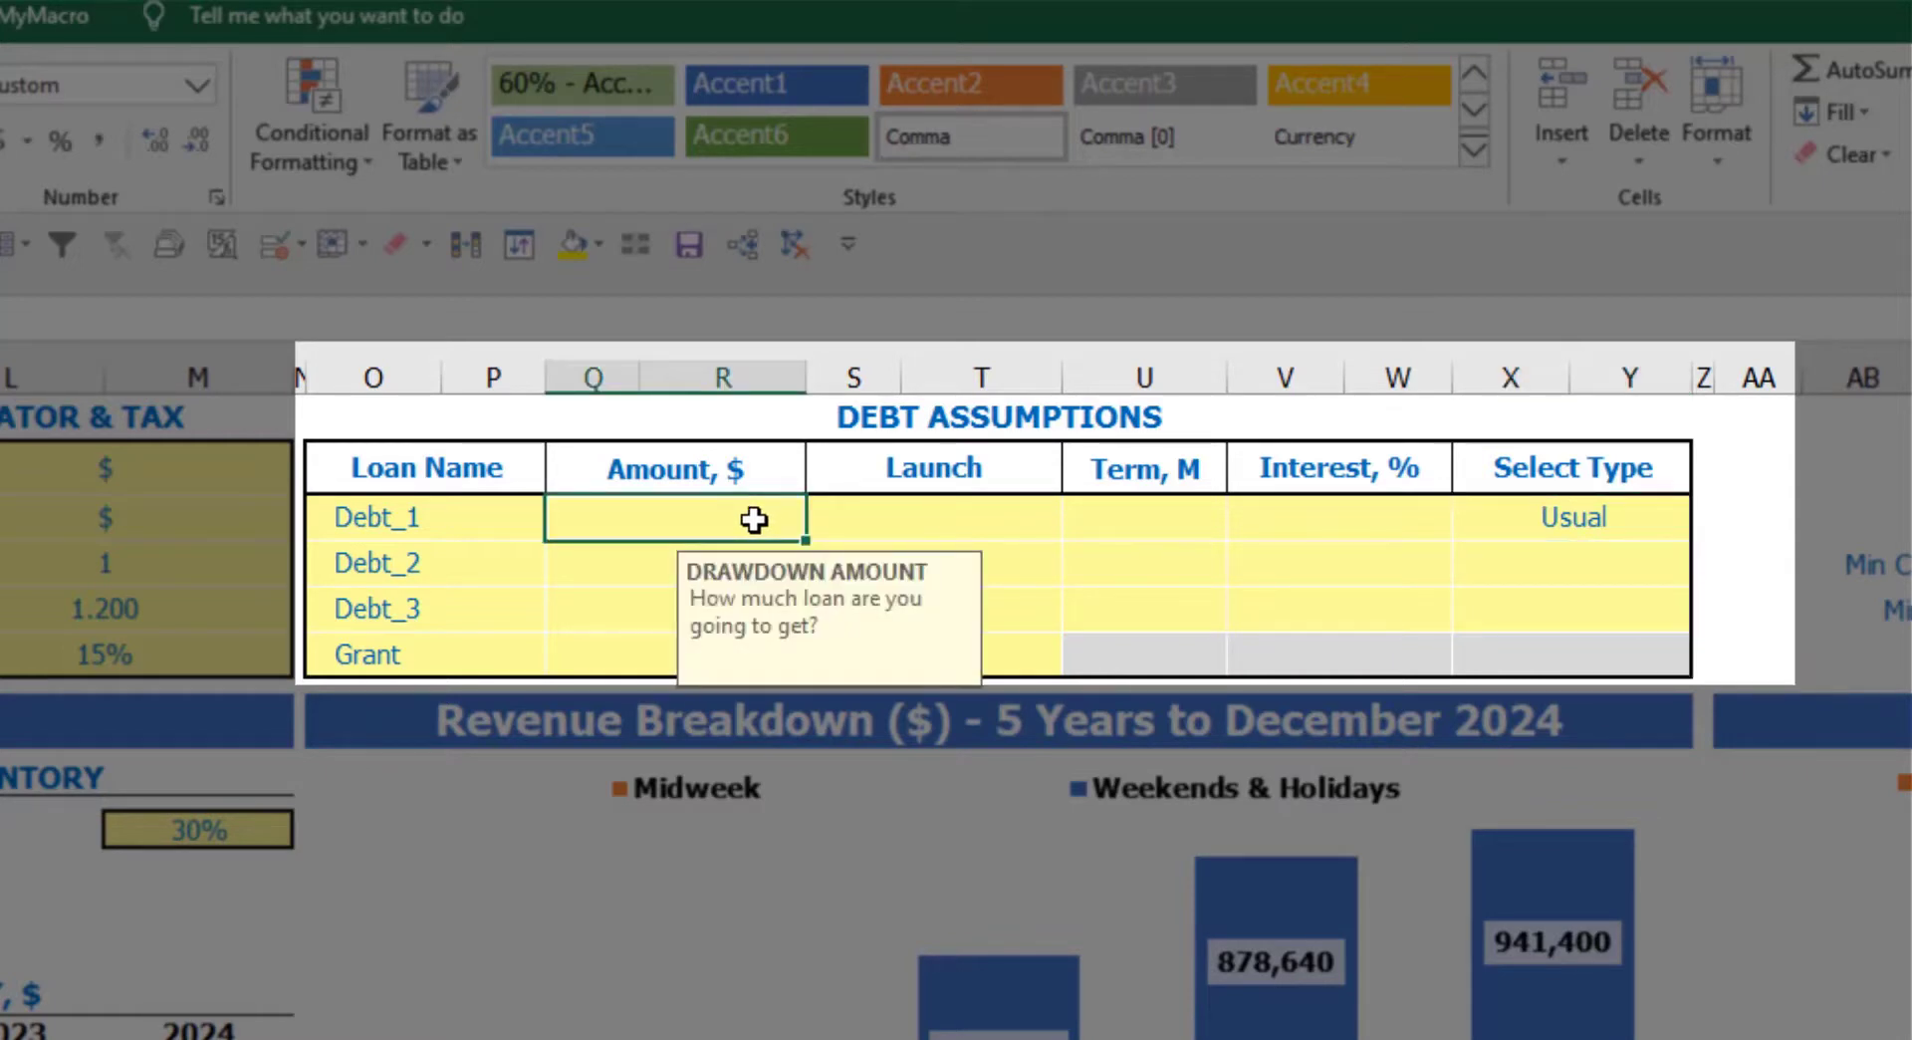
{"action": "type", "text": "1,0"}
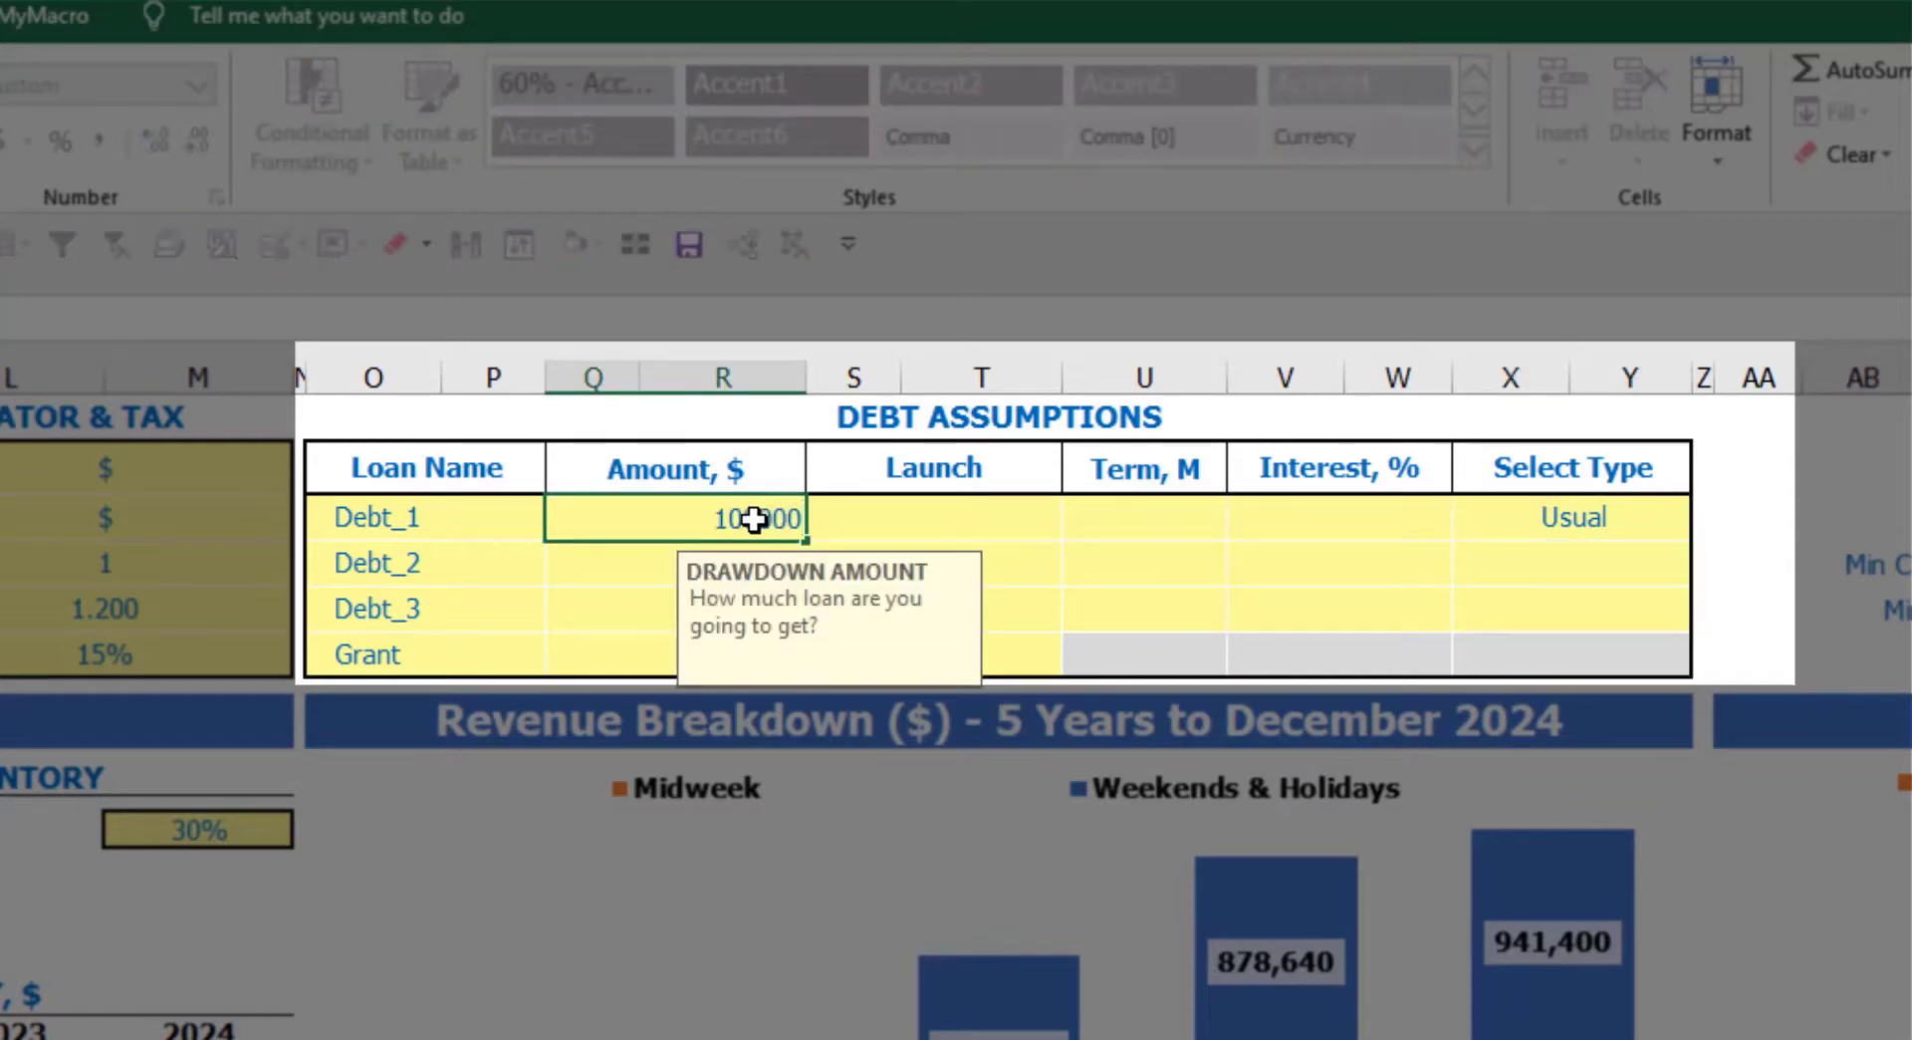
{"action": "type", "text": "00,000"}
{"action": "key", "text": "Return"}
Set the launch date of Debt_1 to Feb-20.
{"action": "left_click", "coordinate": [1056, 507]}
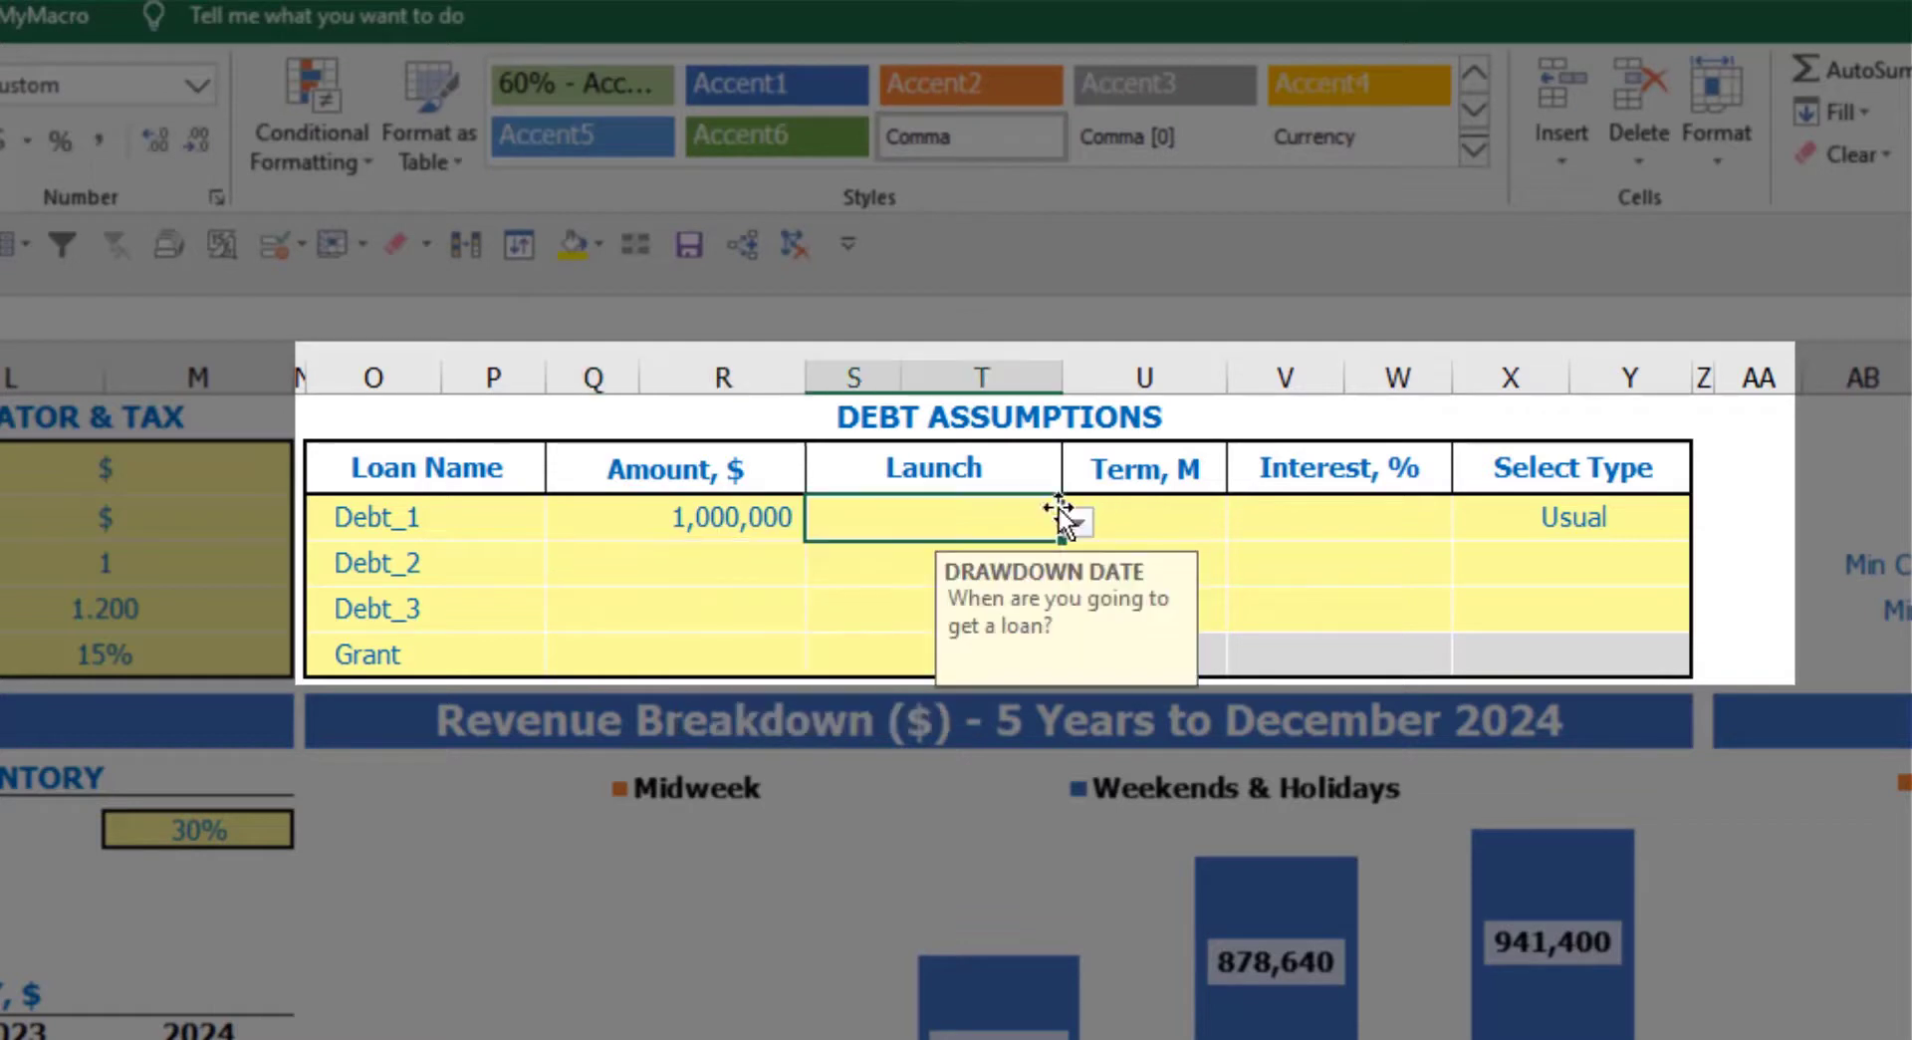
{"action": "left_click", "coordinate": [1077, 525]}
{"action": "left_click", "coordinate": [996, 595]}
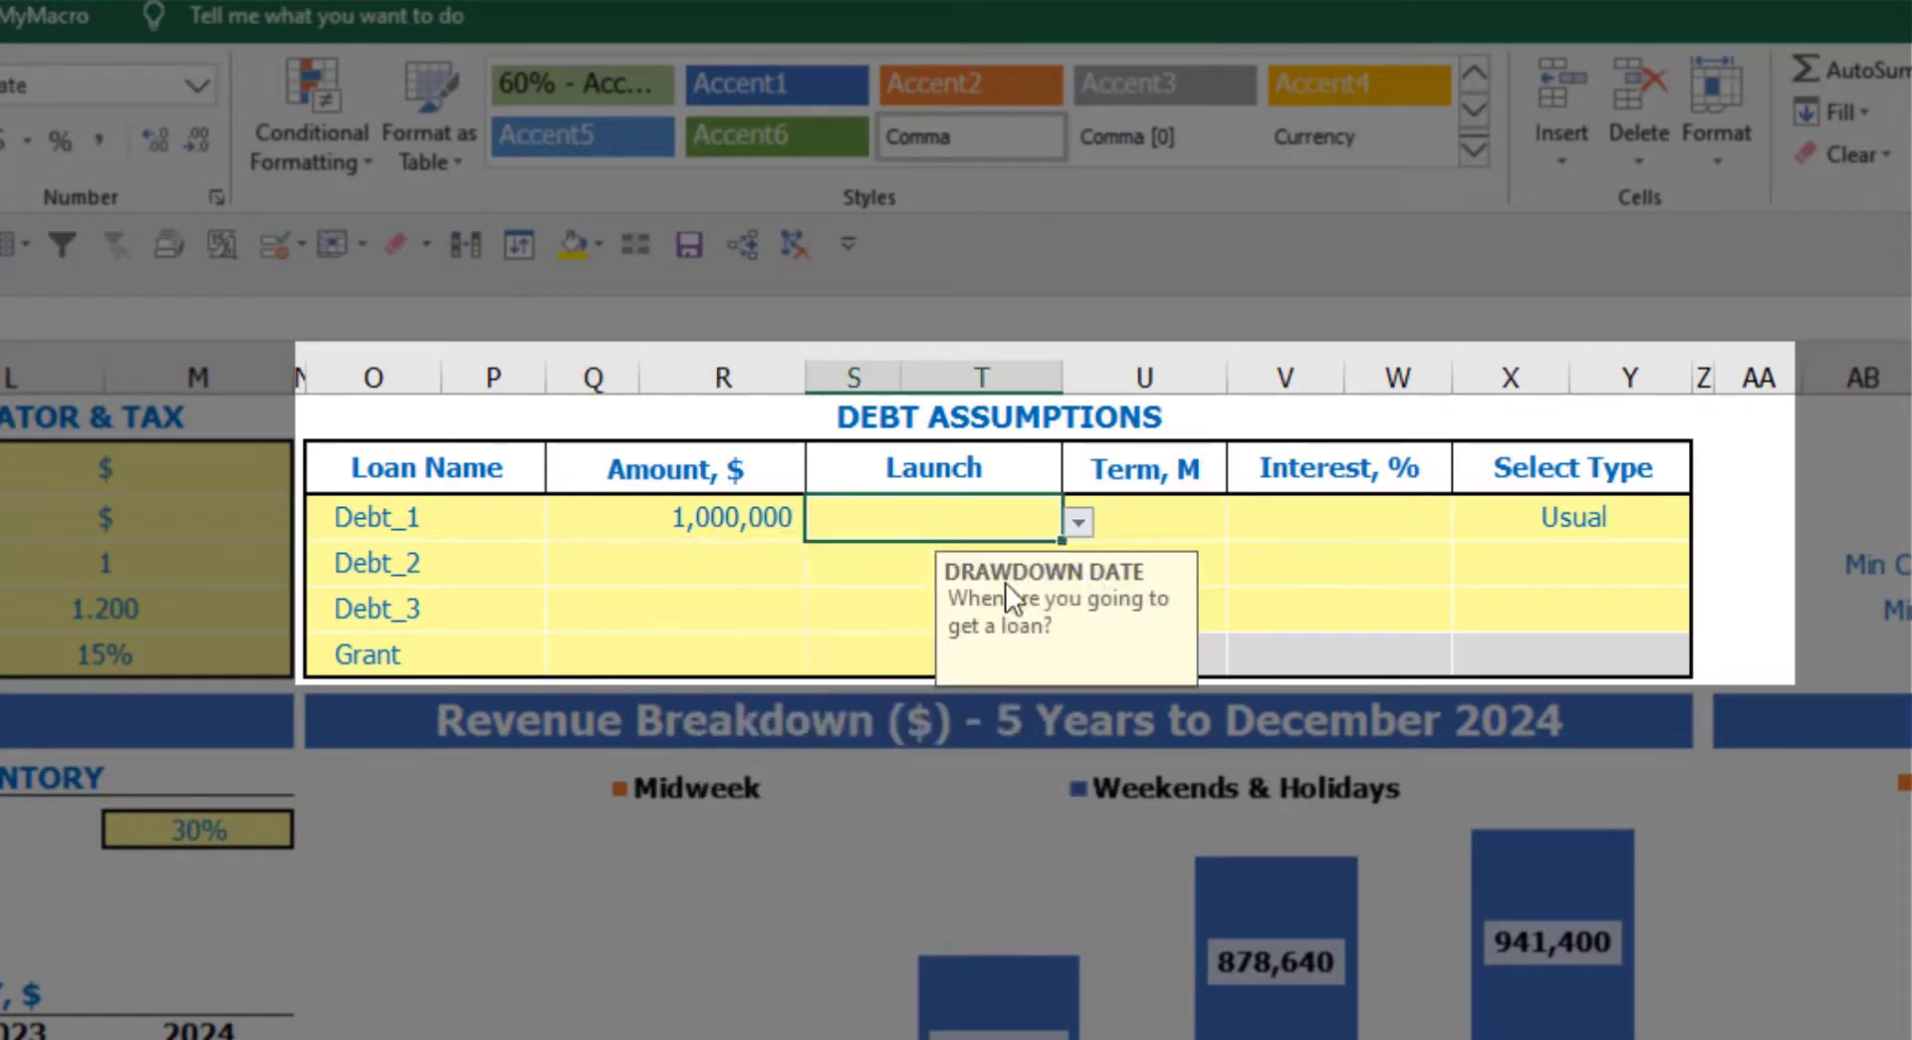
Set the term of Debt_1 to 60 months and its interest rate to 5%.
{"action": "left_click", "coordinate": [1147, 504]}
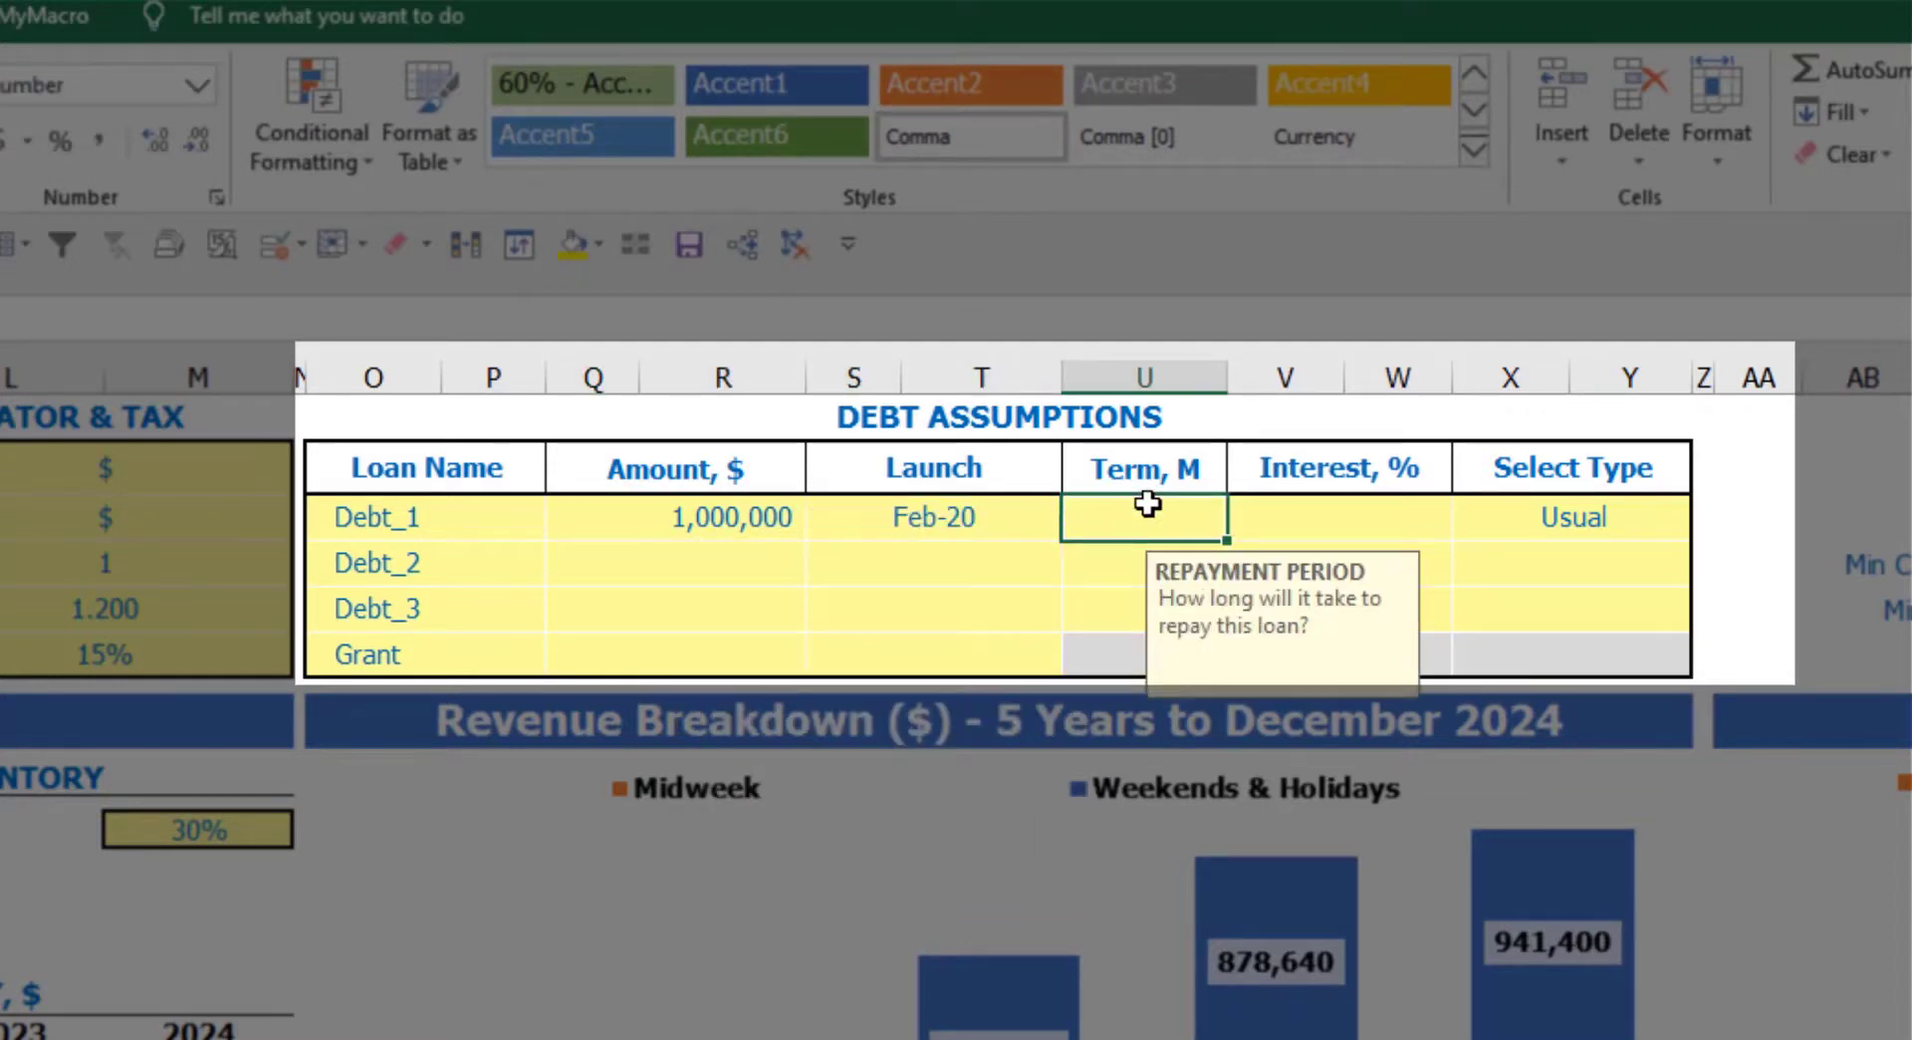
{"action": "type", "text": "60"}
{"action": "key", "text": "Return"}
{"action": "left_click", "coordinate": [1259, 514]}
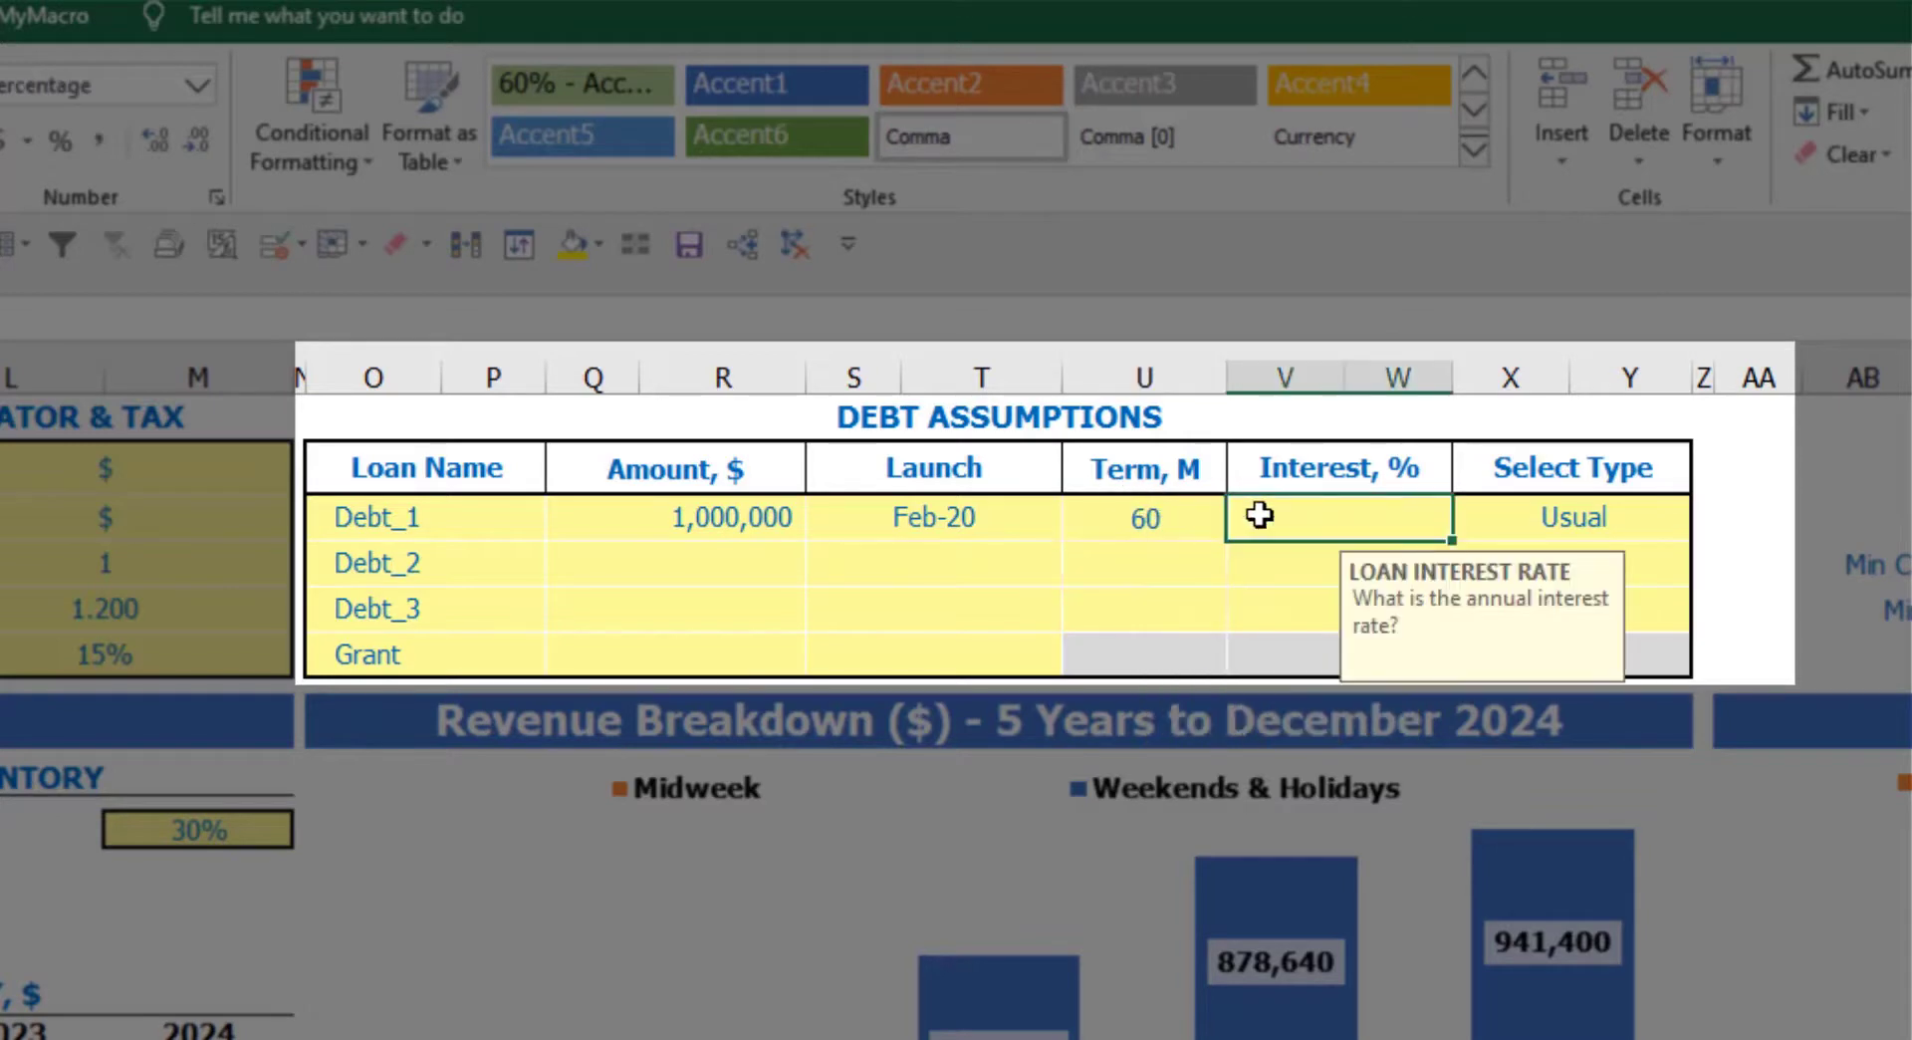
{"action": "type", "text": "5"}
{"action": "key", "text": "Return"}
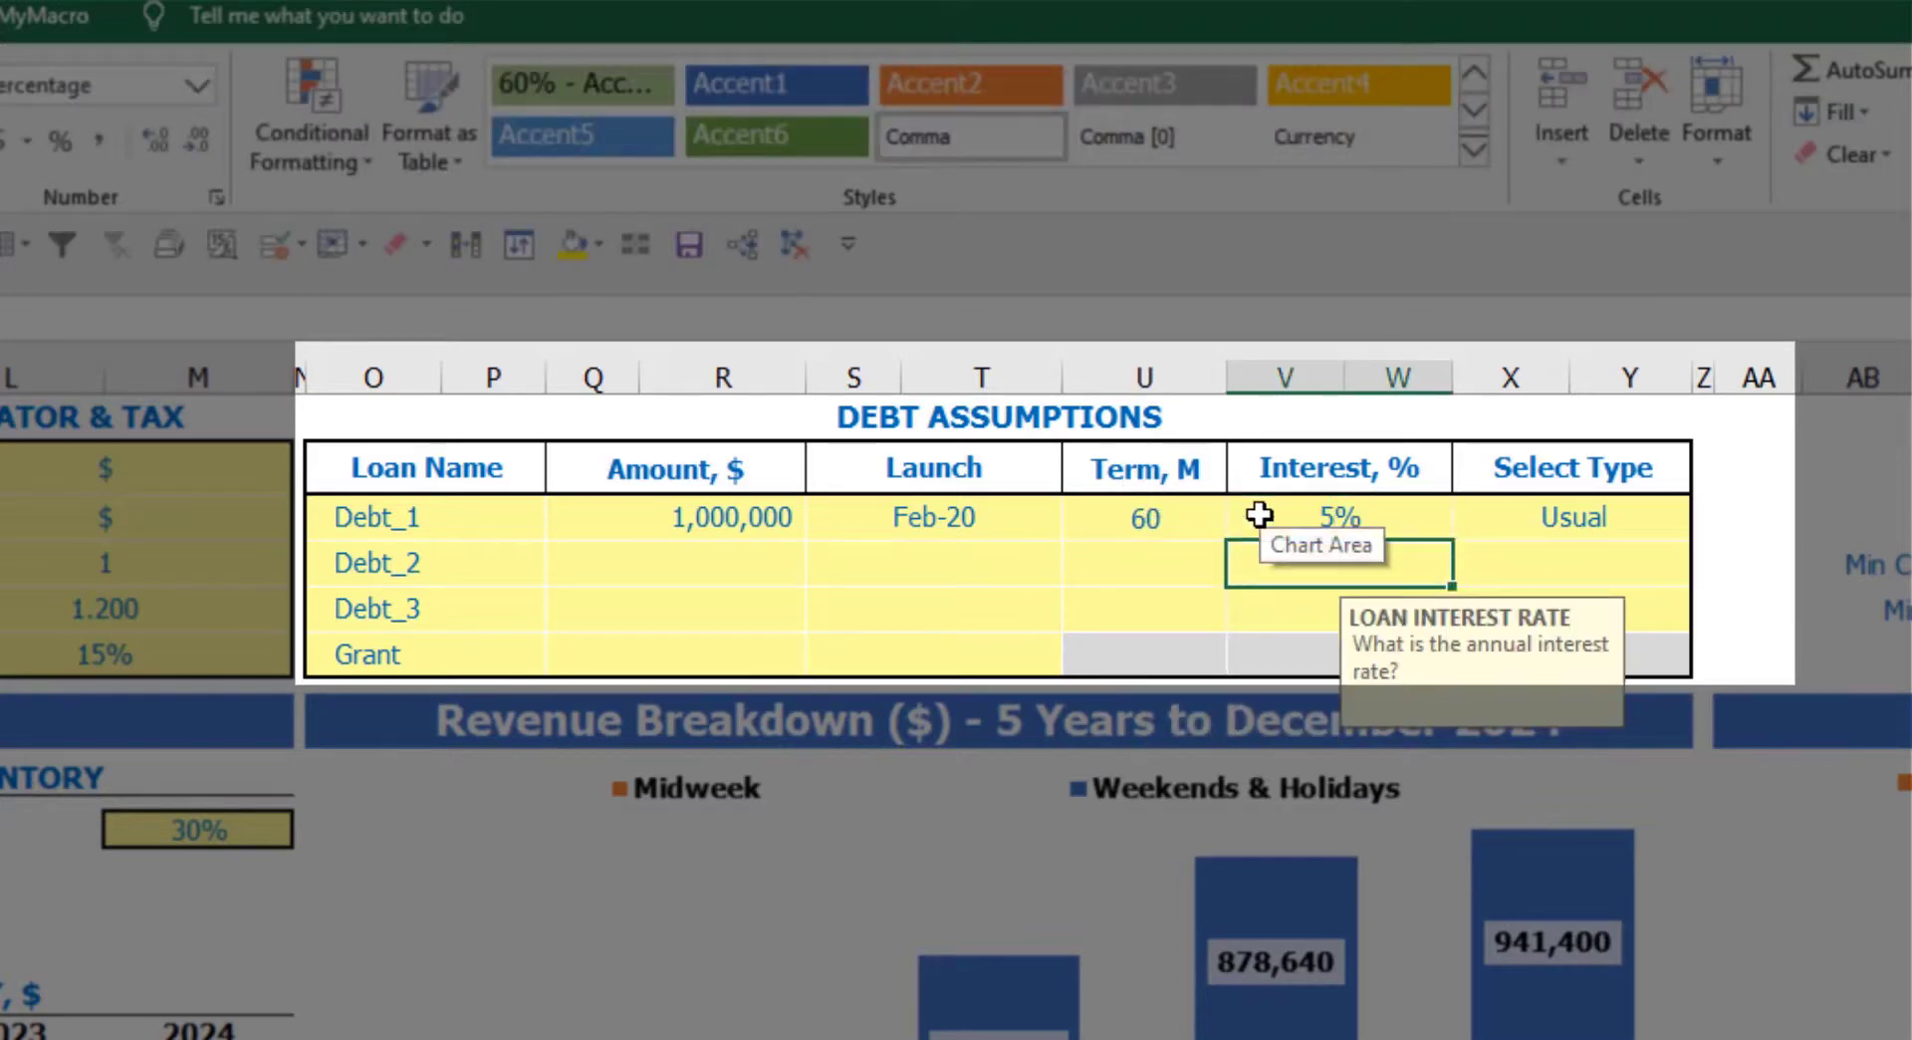
Enter a grant of 500,000 with a Mar-20 launch date in the Debt Assumptions table.
{"action": "left_click", "coordinate": [704, 661]}
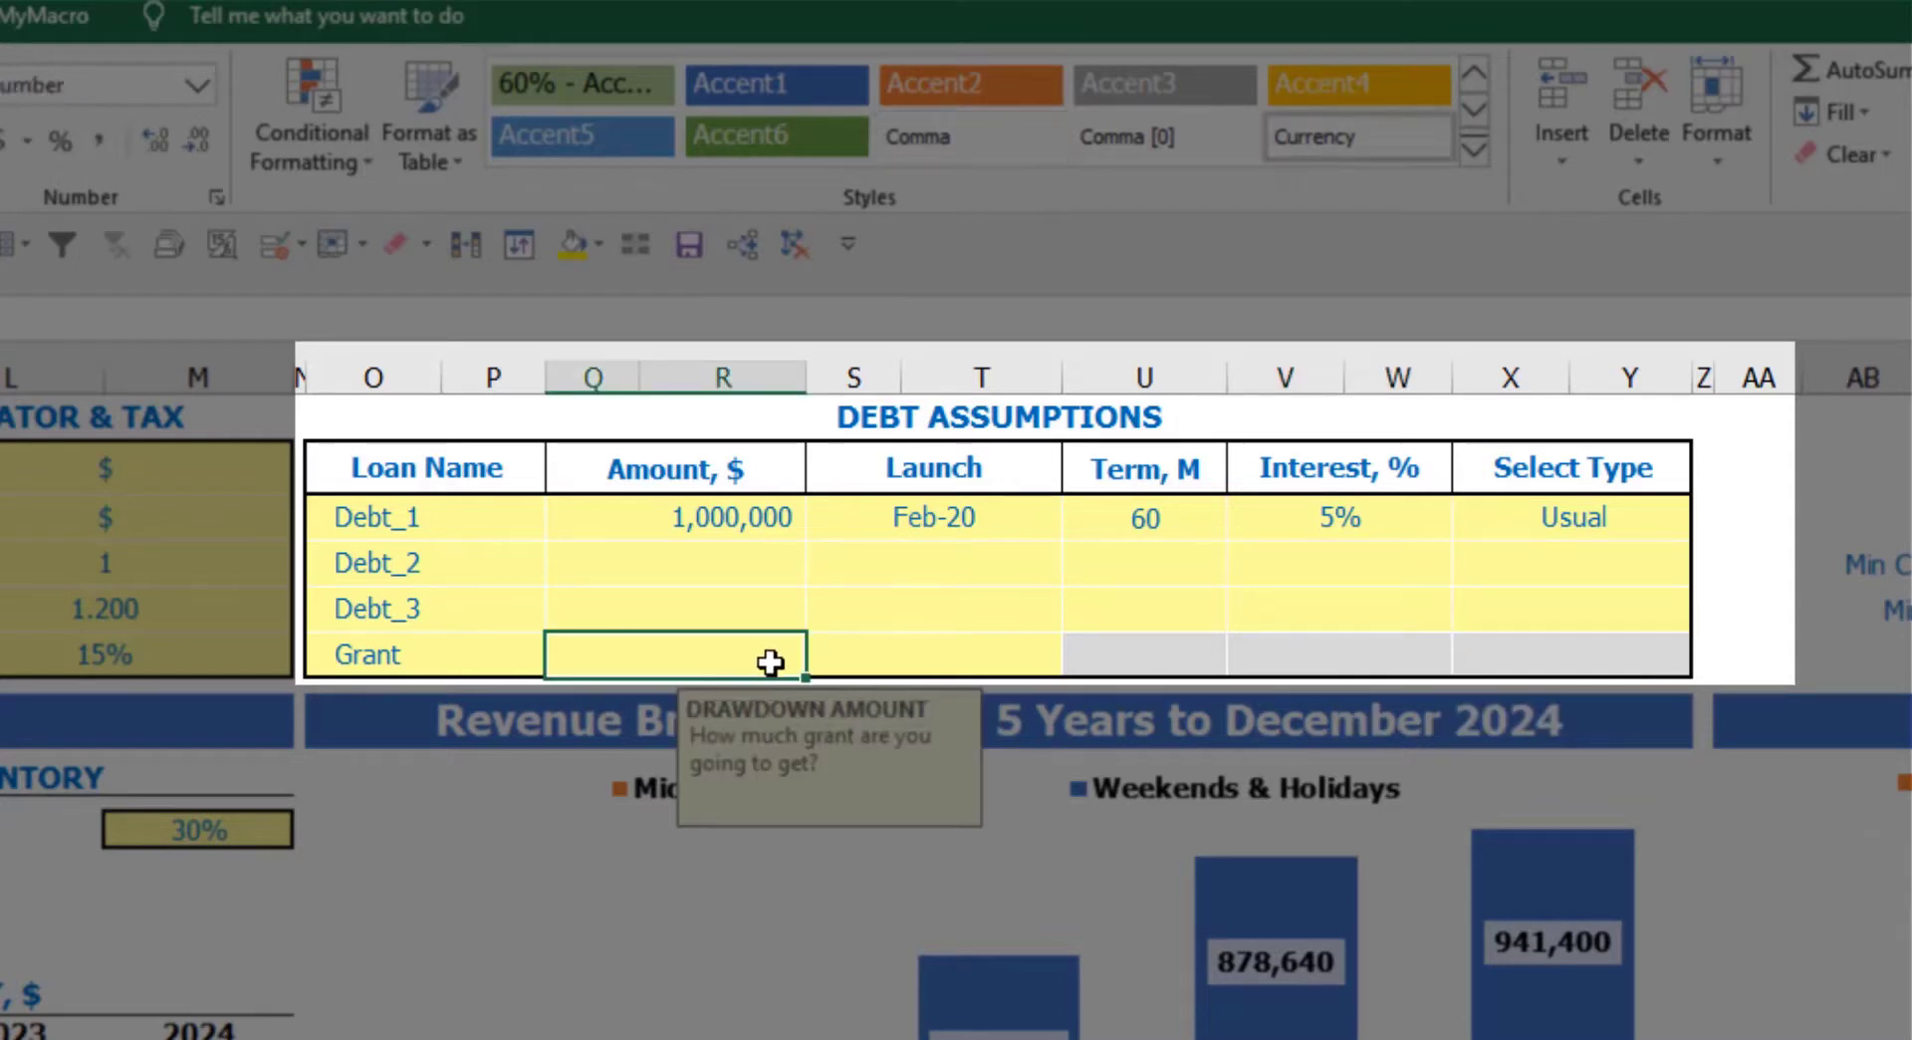
{"action": "type", "text": "0000"}
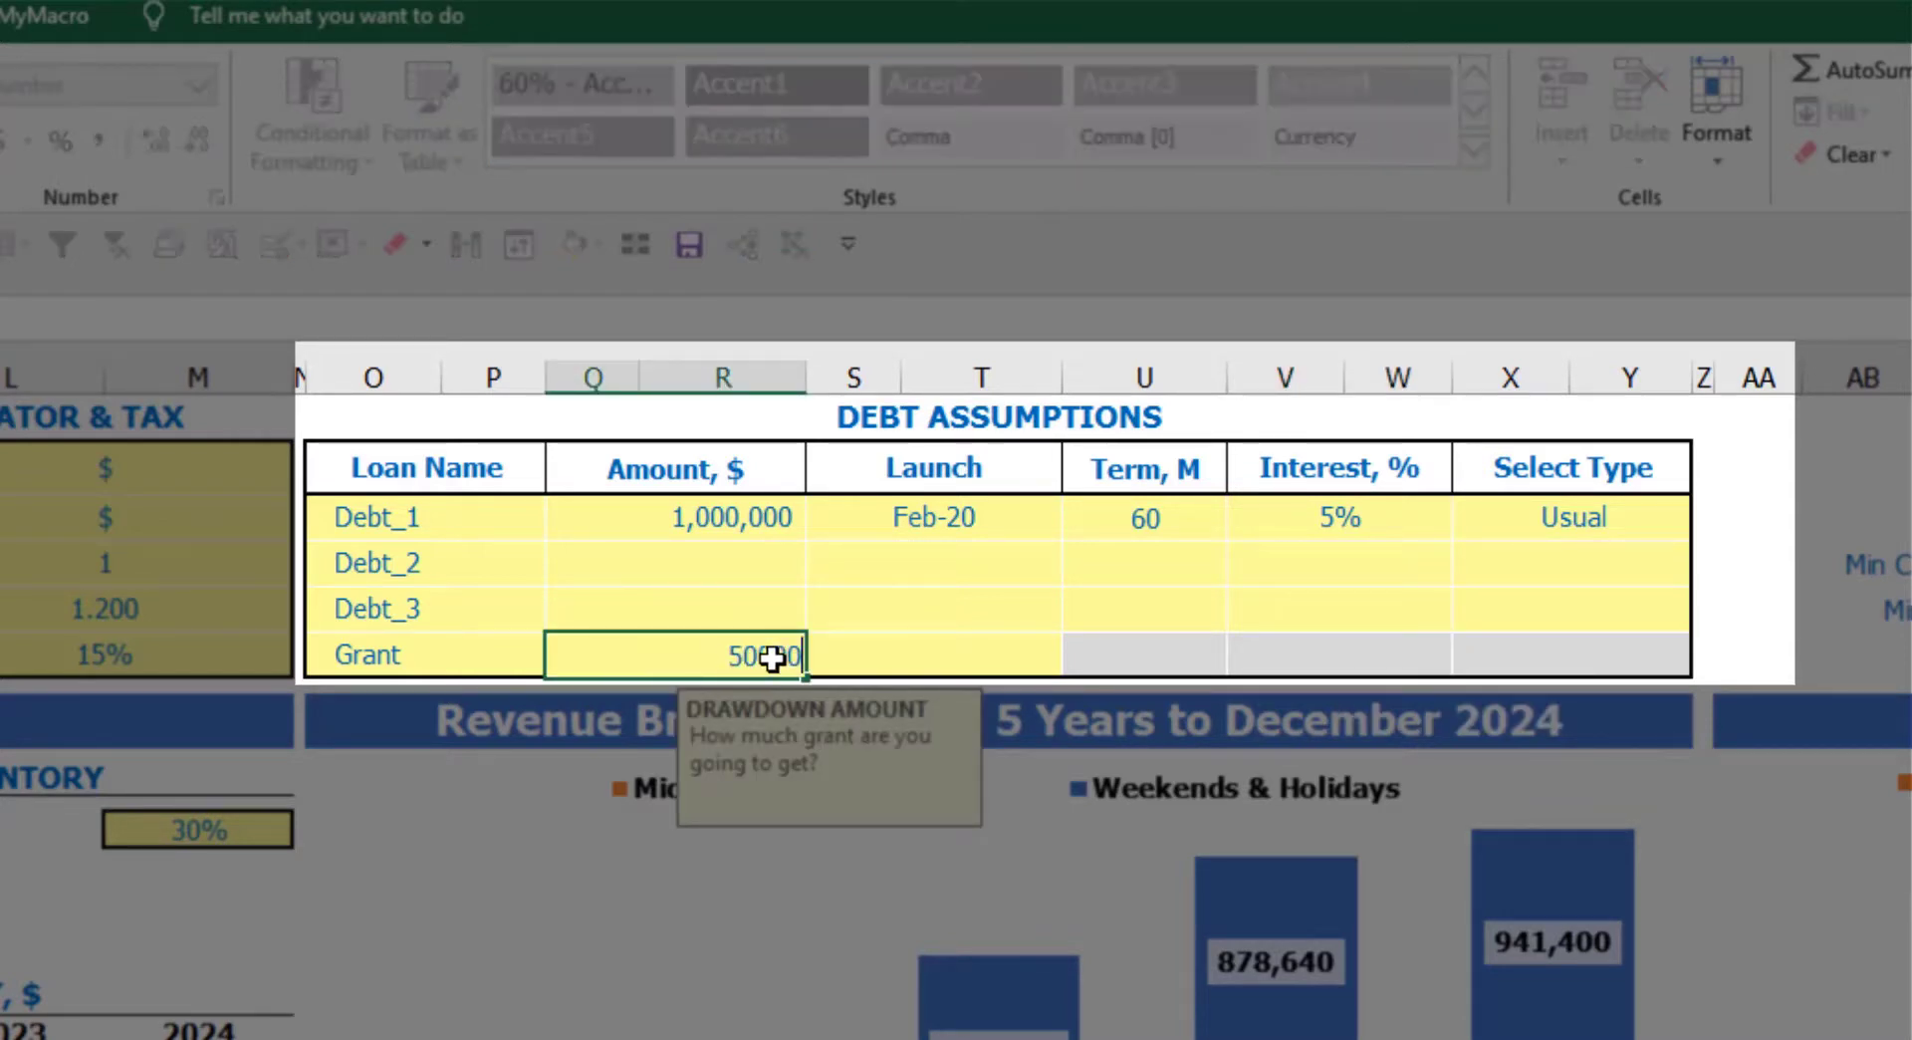
{"action": "key", "text": "Return"}
{"action": "left_click", "coordinate": [1024, 662]}
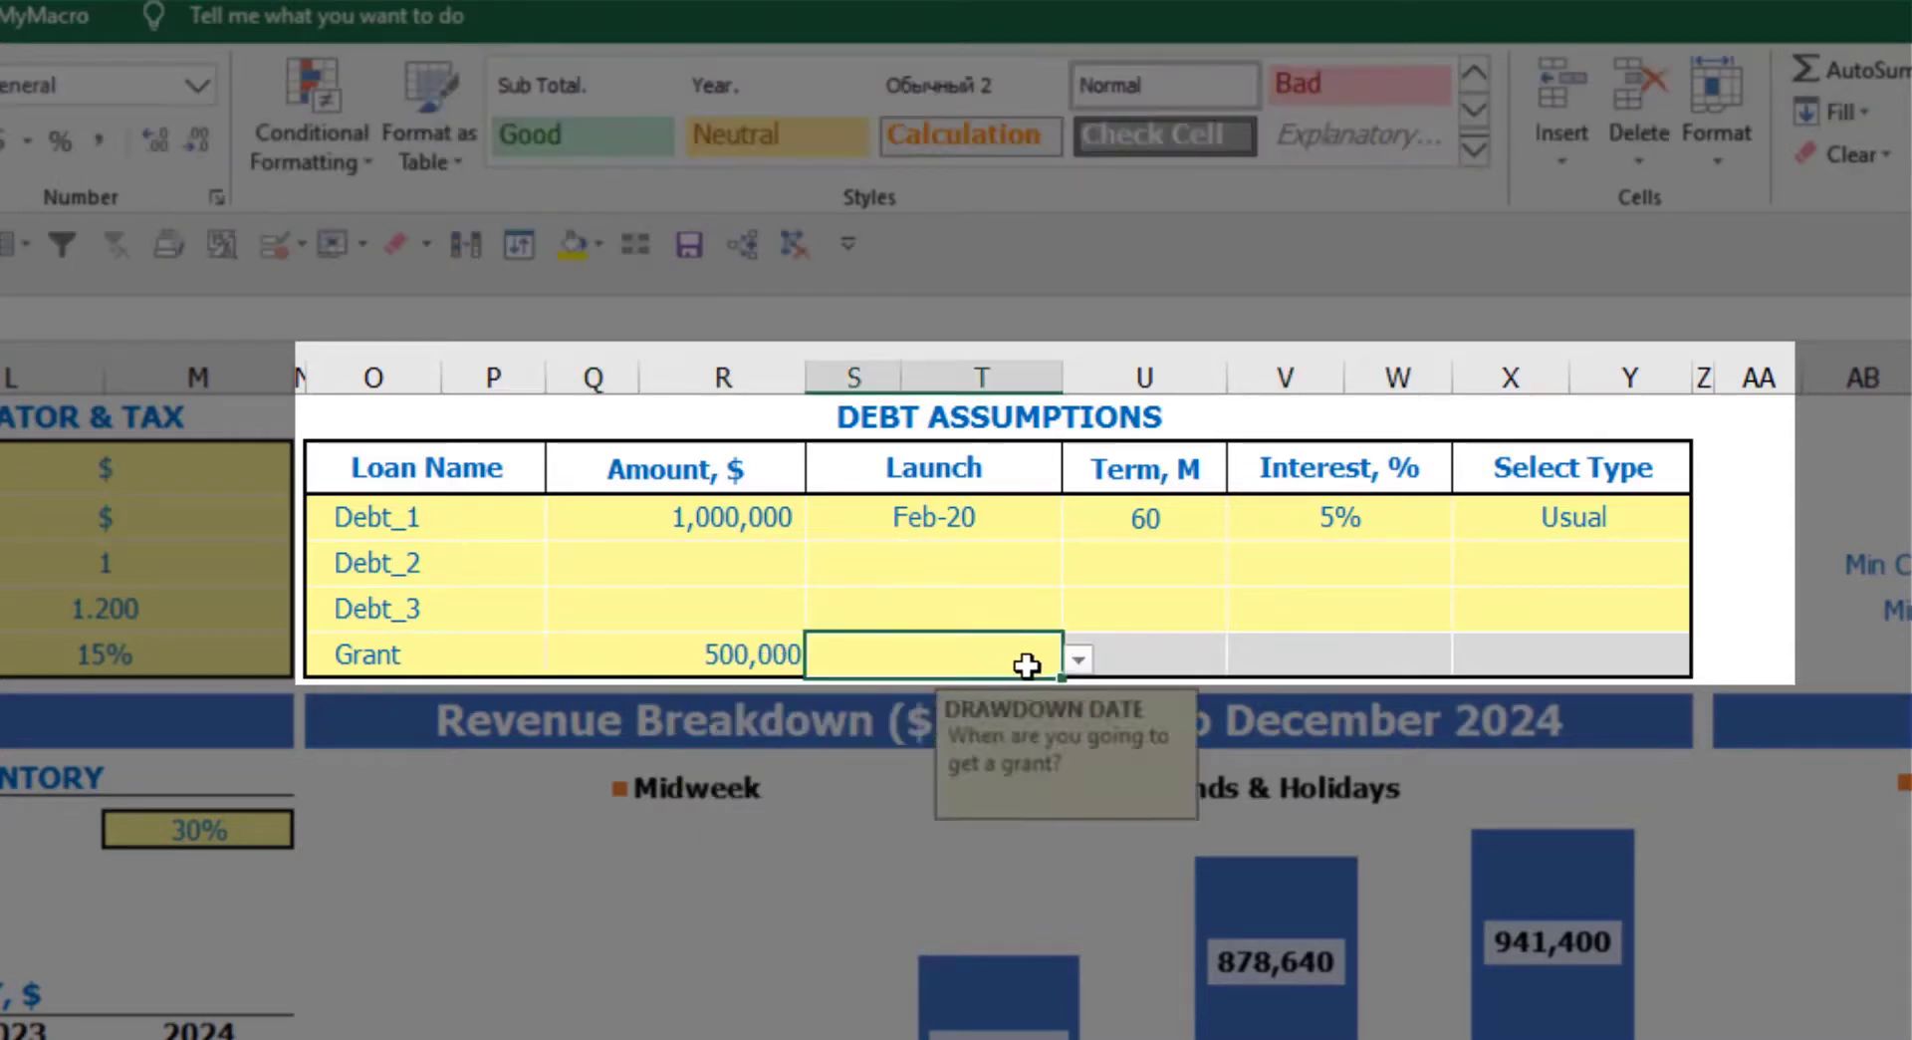
{"action": "left_click", "coordinate": [1076, 666]}
{"action": "left_click", "coordinate": [985, 771]}
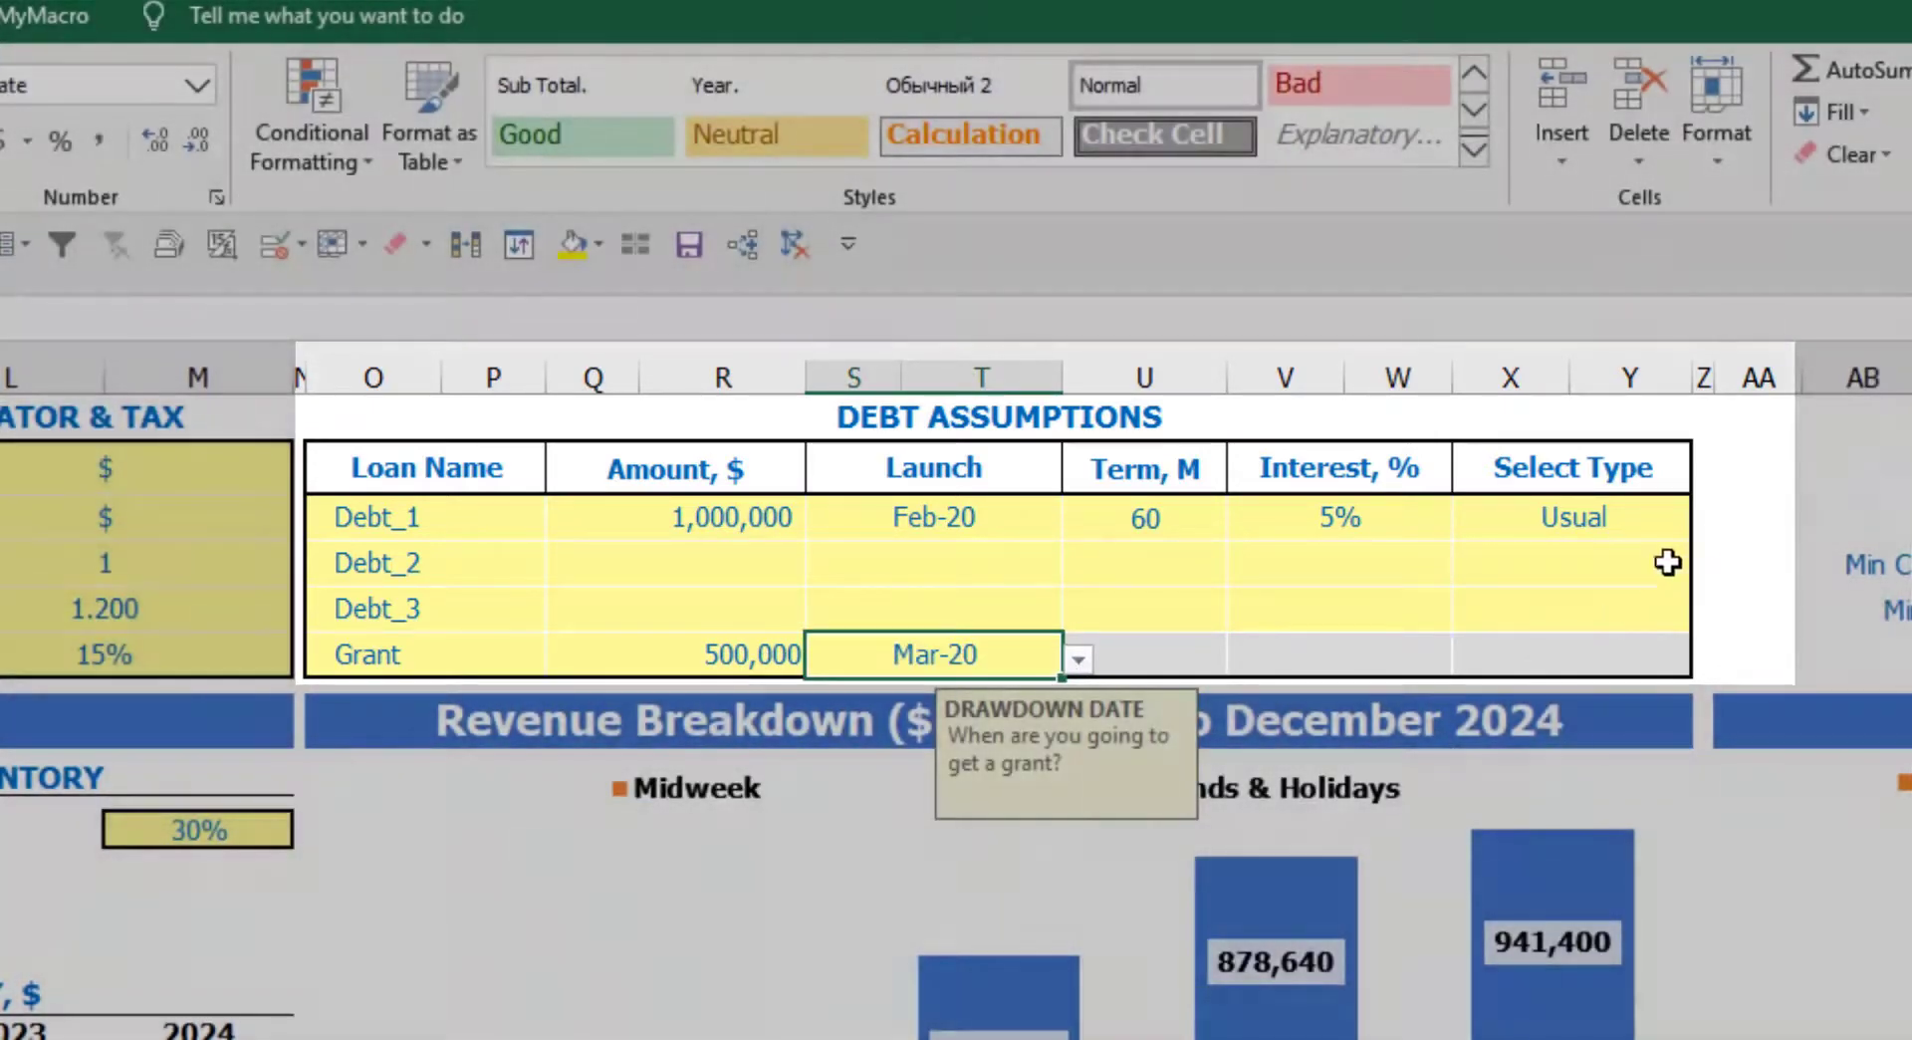
{"action": "left_click", "coordinate": [1743, 493]}
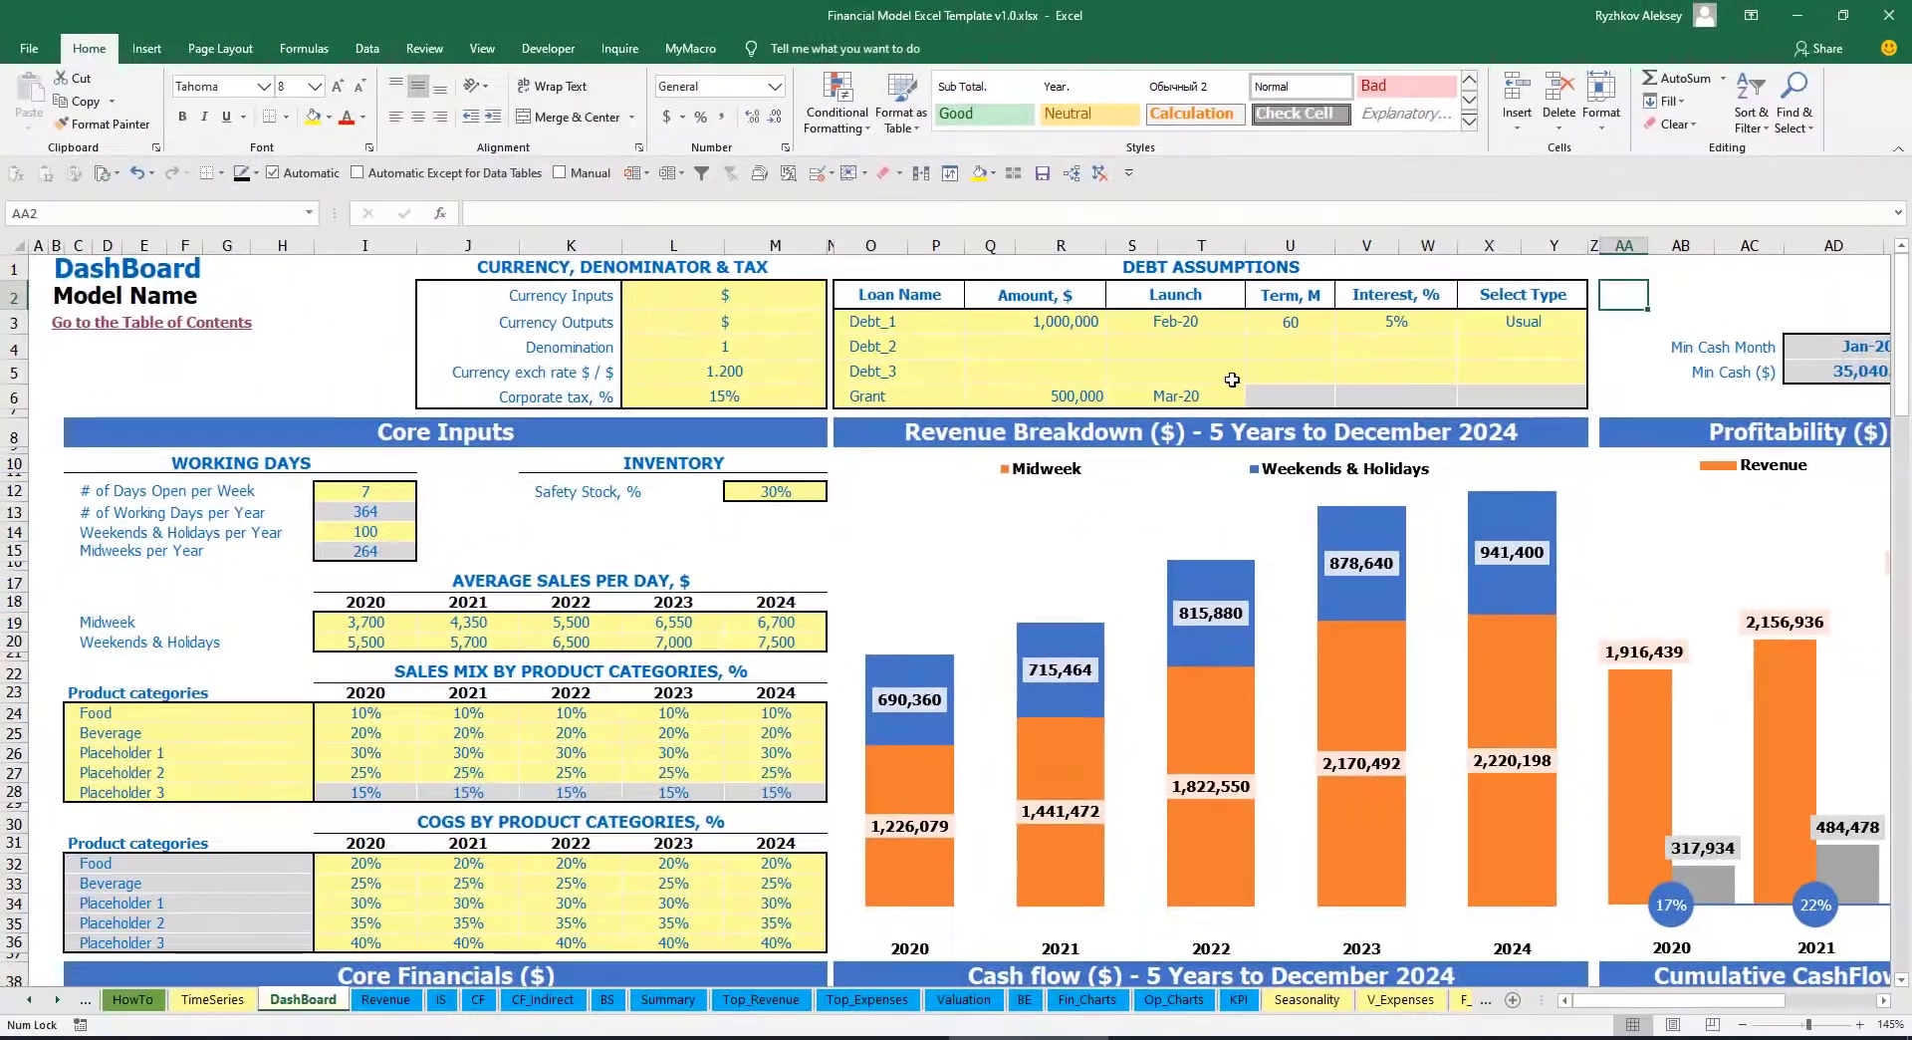
Examine the drawdown, repayment and interest calculations for each debt and the total on the Capital sheet.
{"action": "left_click", "coordinate": [56, 999]}
{"action": "left_click", "coordinate": [57, 1000]}
{"action": "left_click", "coordinate": [57, 1000]}
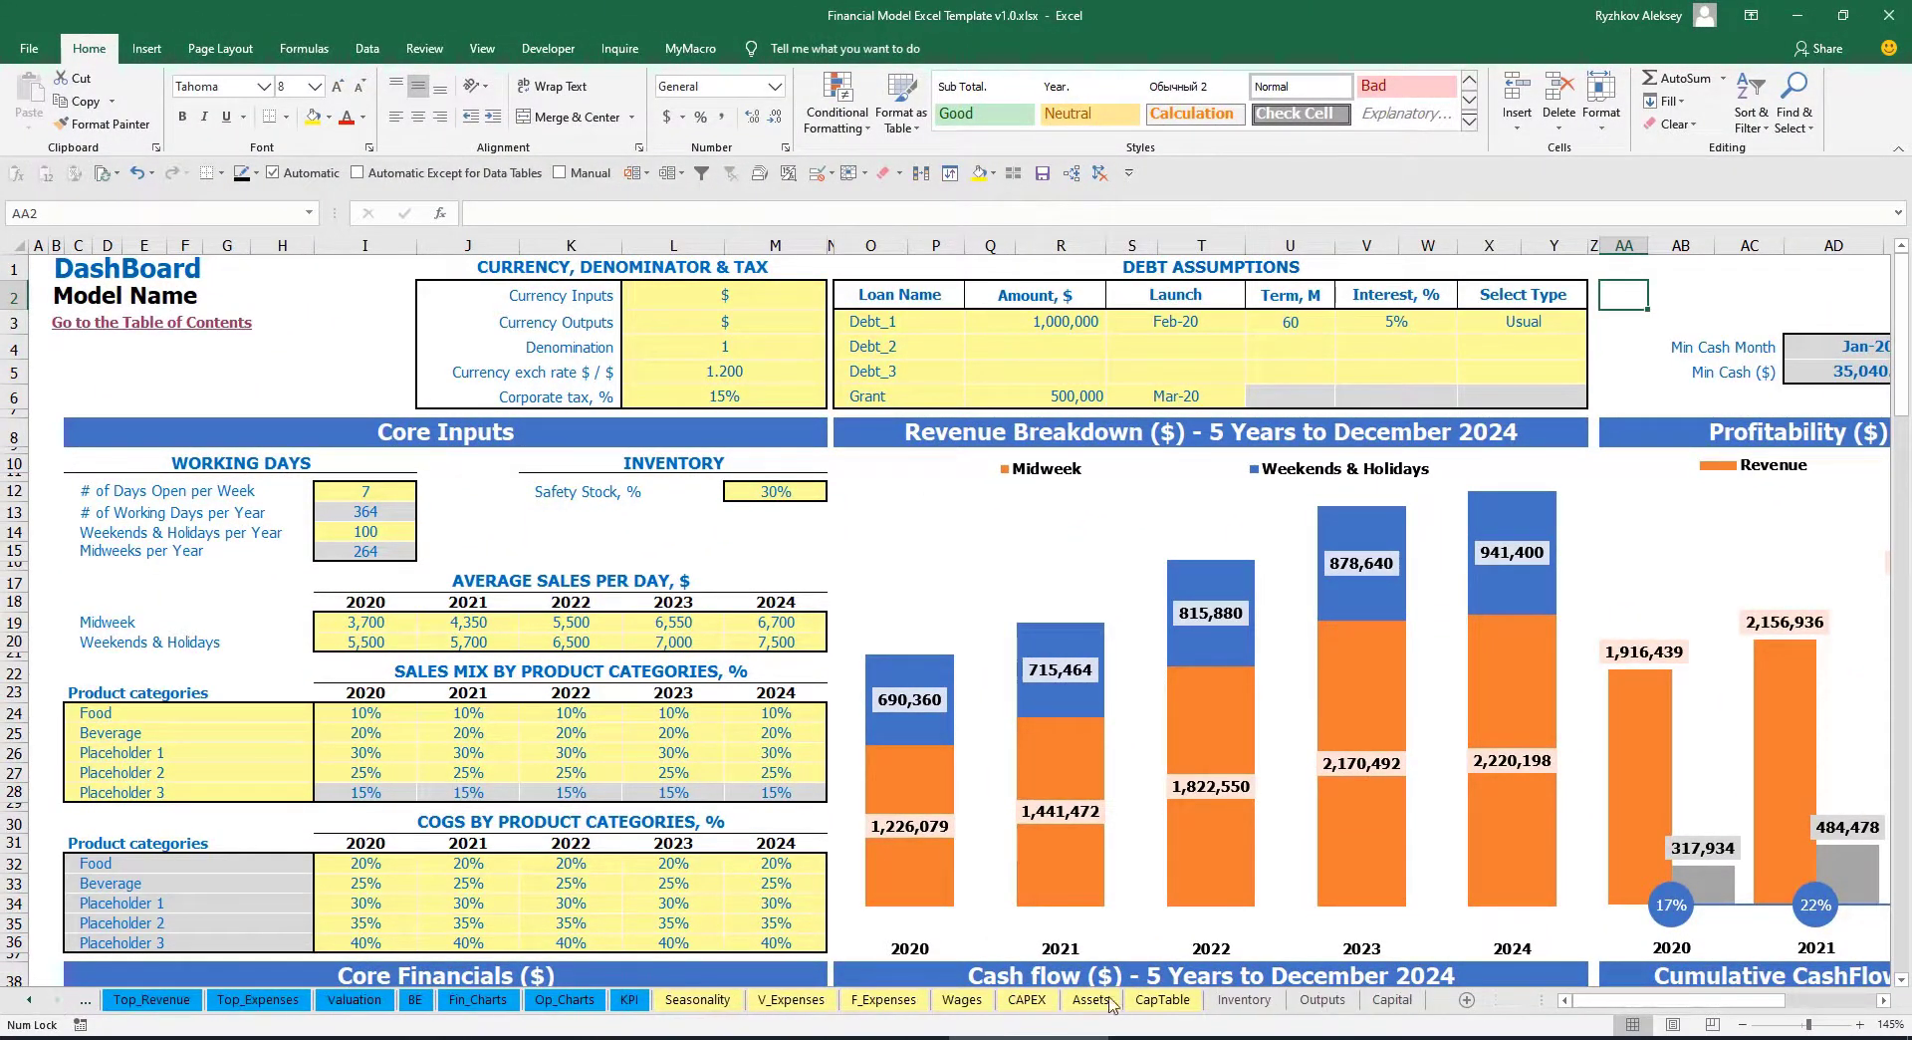
{"action": "left_click", "coordinate": [1398, 1002]}
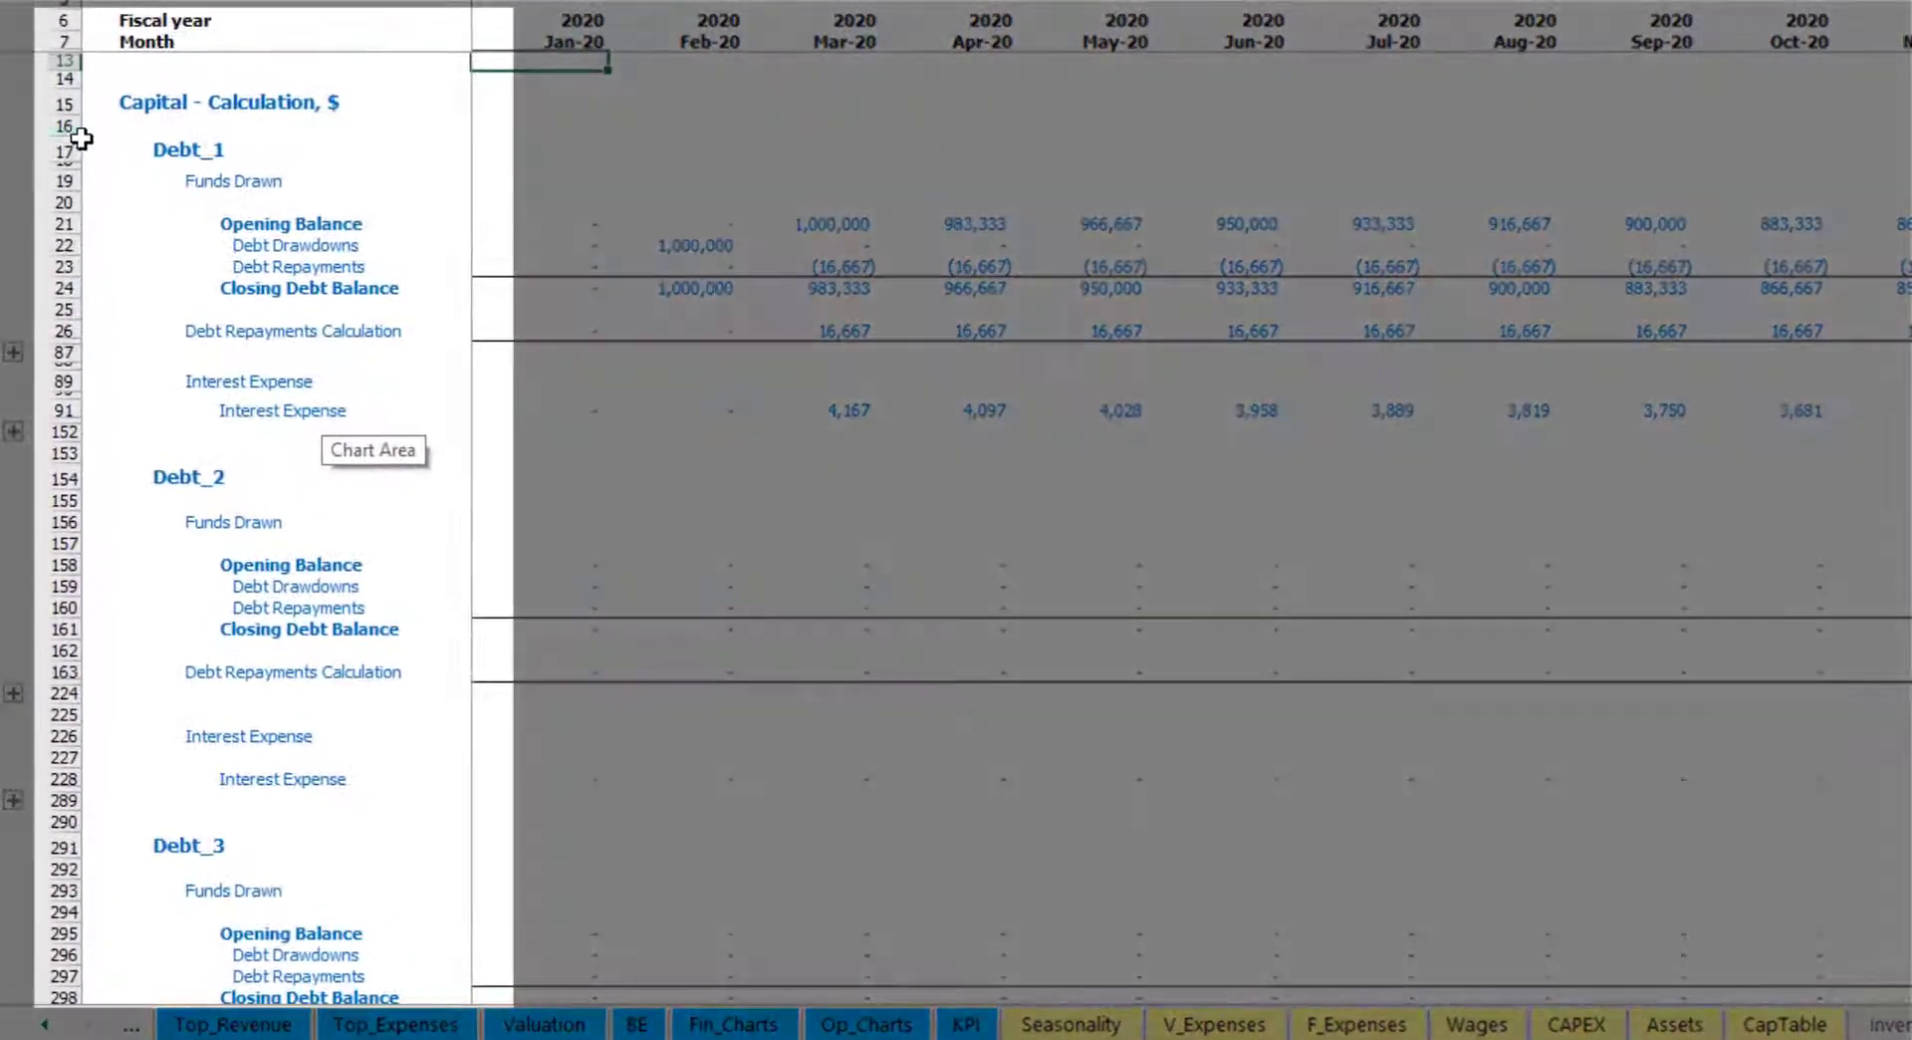
{"action": "scroll", "coordinate": [56, 487], "scroll_direction": "down", "scroll_amount": 5}
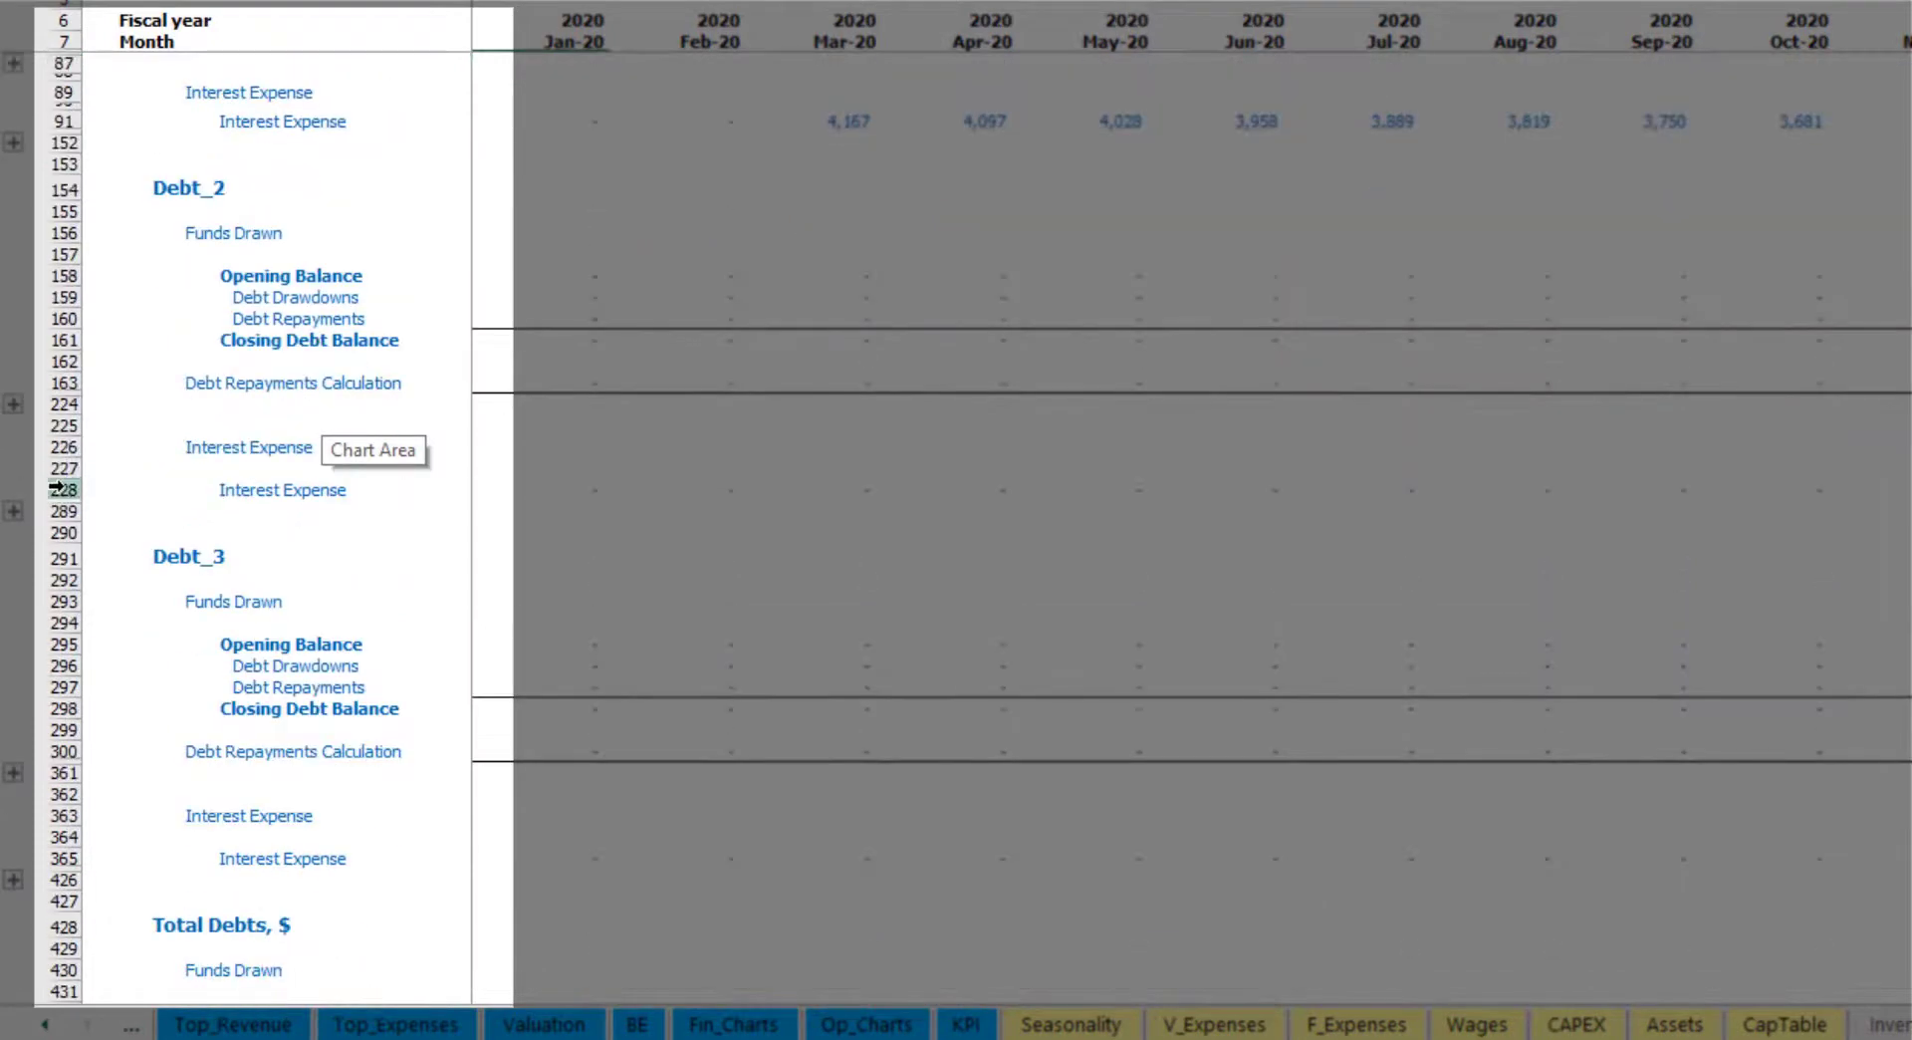
{"action": "scroll", "coordinate": [74, 438], "scroll_direction": "down", "scroll_amount": 5}
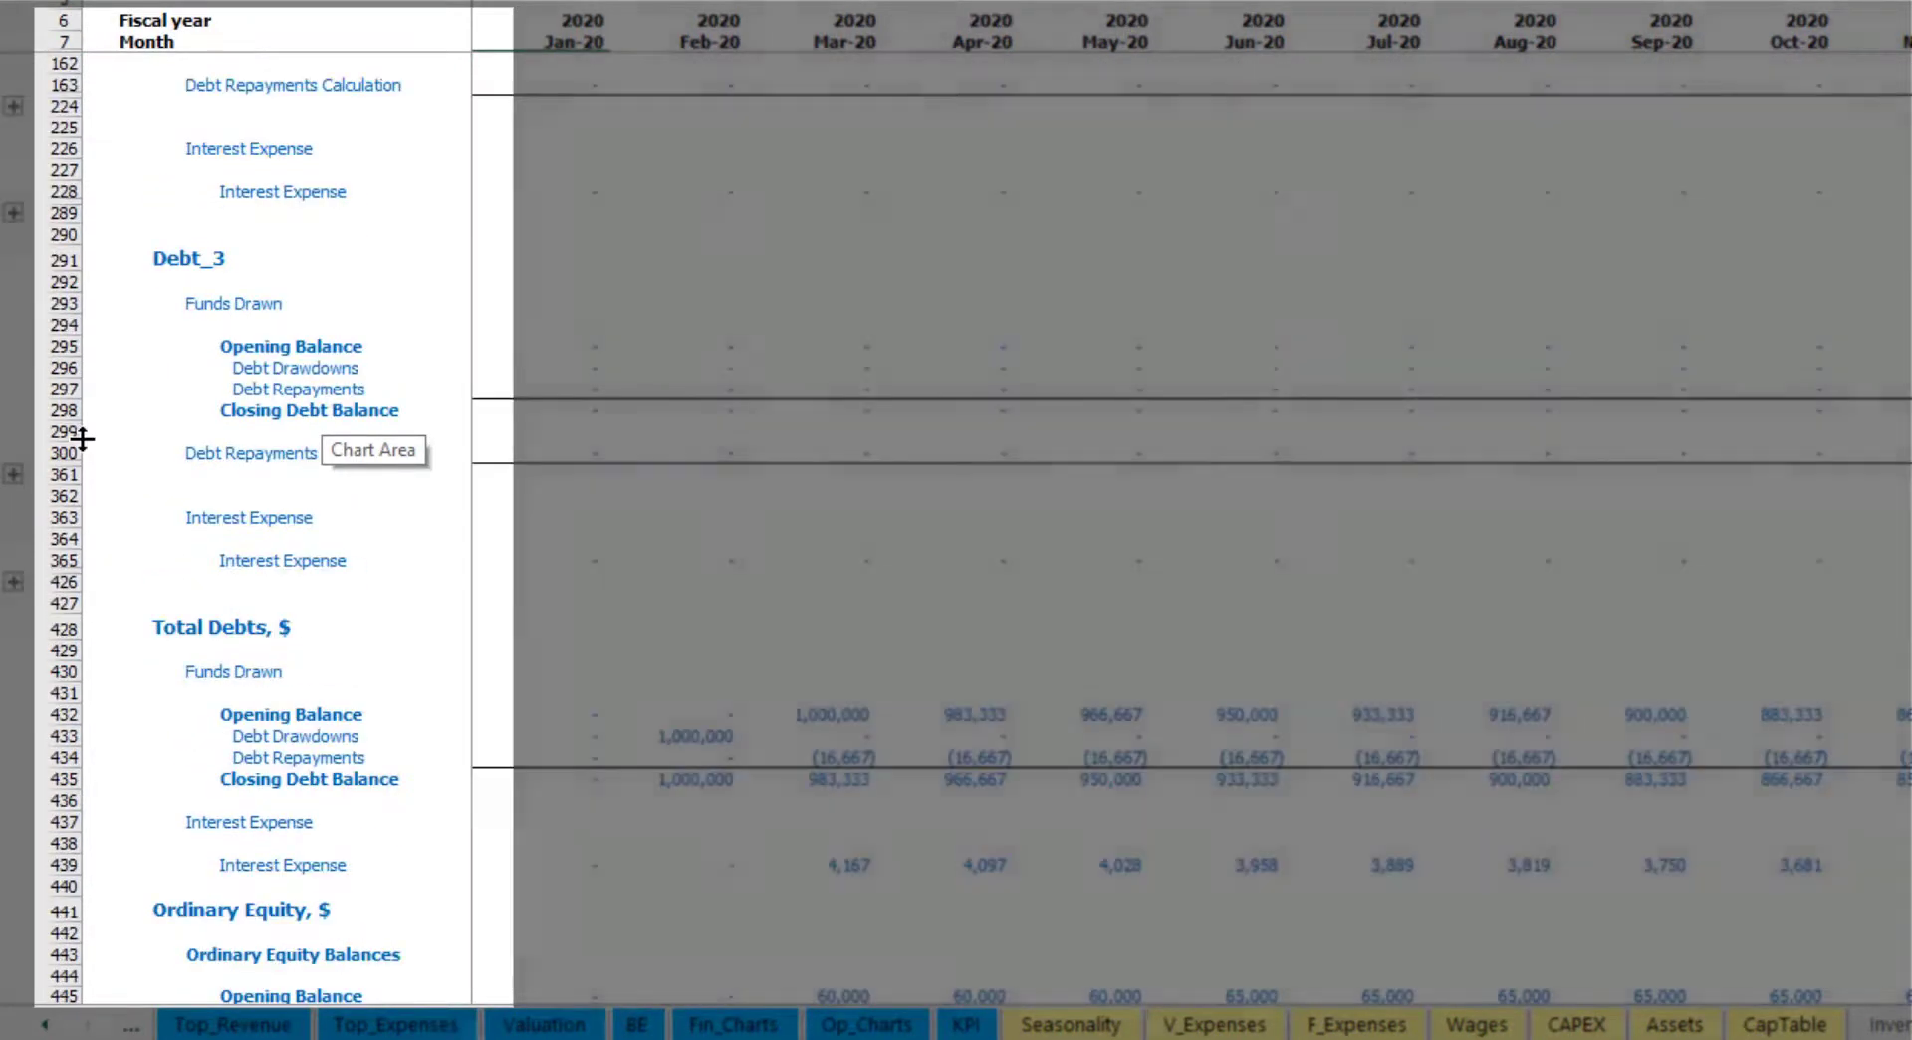
{"action": "scroll", "coordinate": [120, 496], "scroll_direction": "up", "scroll_amount": 5}
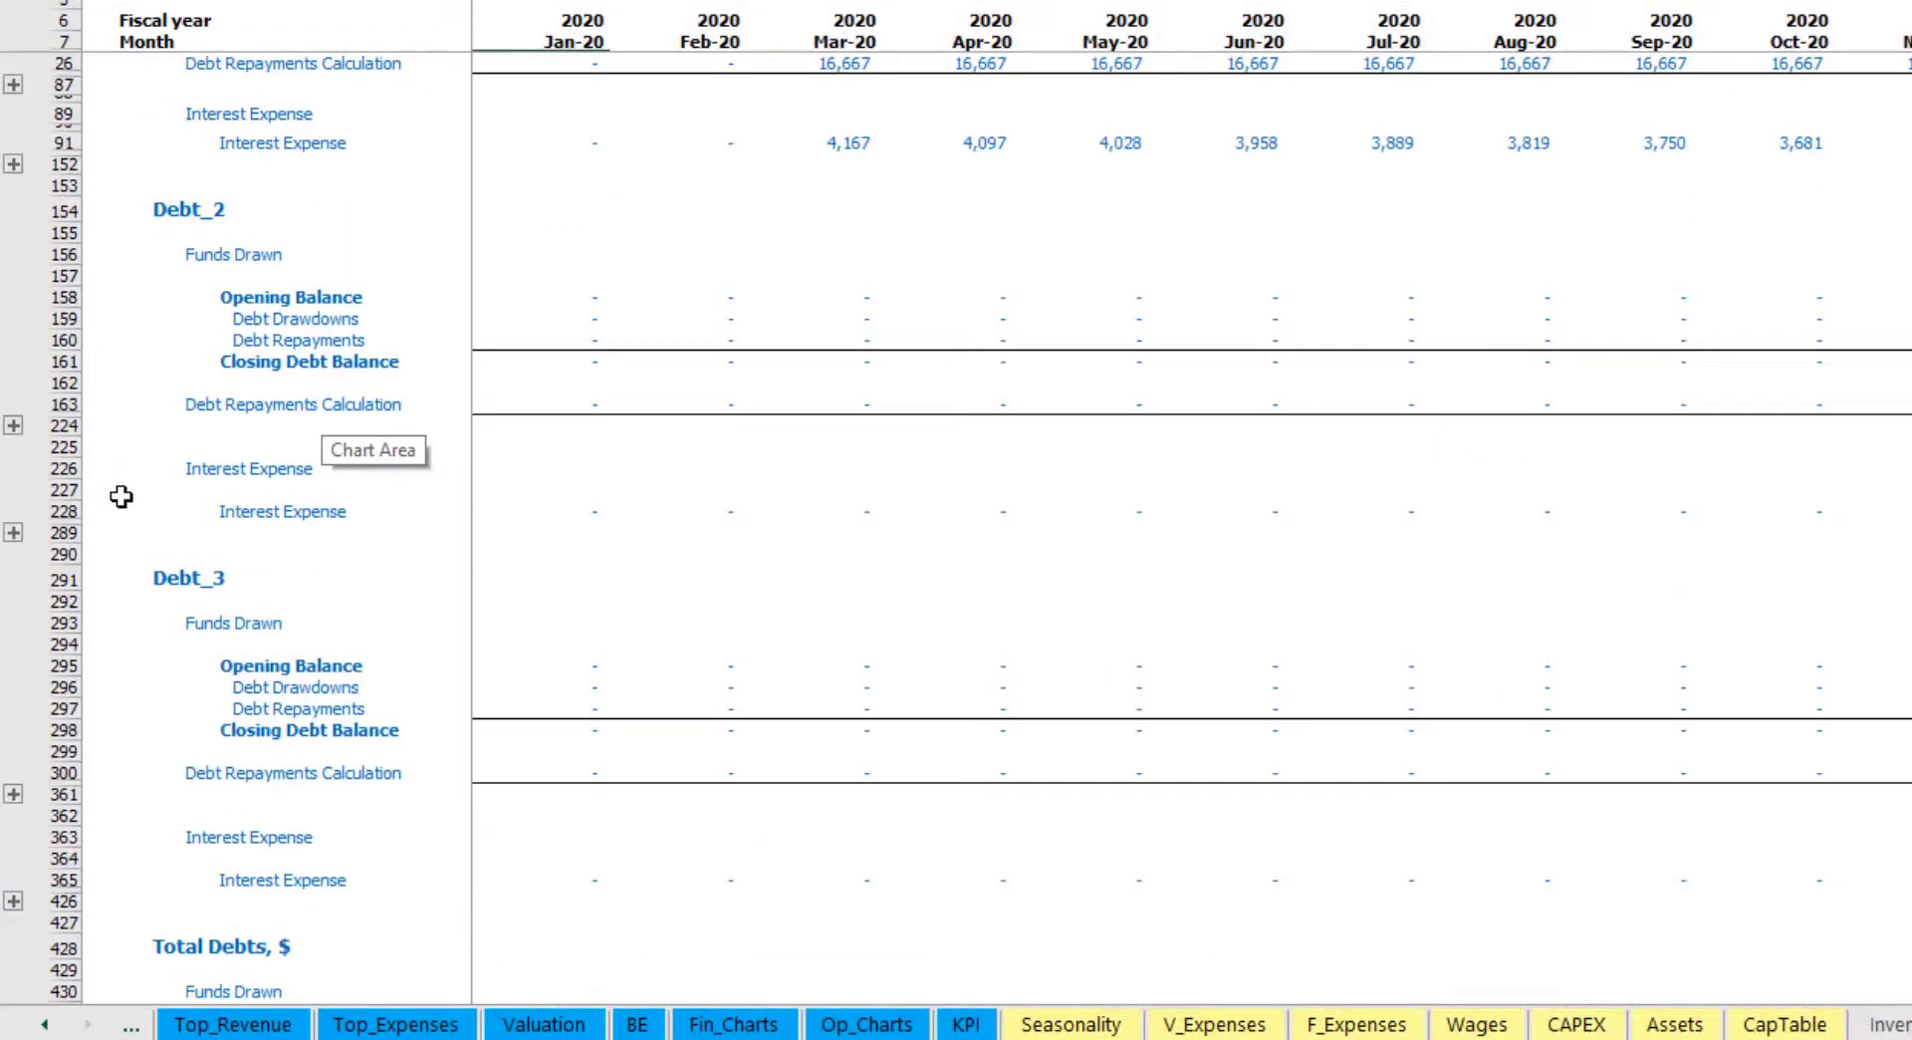
{"action": "scroll", "coordinate": [195, 476], "scroll_direction": "up", "scroll_amount": 4}
Check the Interest Expense row in the Income Statement.
{"action": "left_click", "coordinate": [44, 1024]}
{"action": "left_click", "coordinate": [44, 1023]}
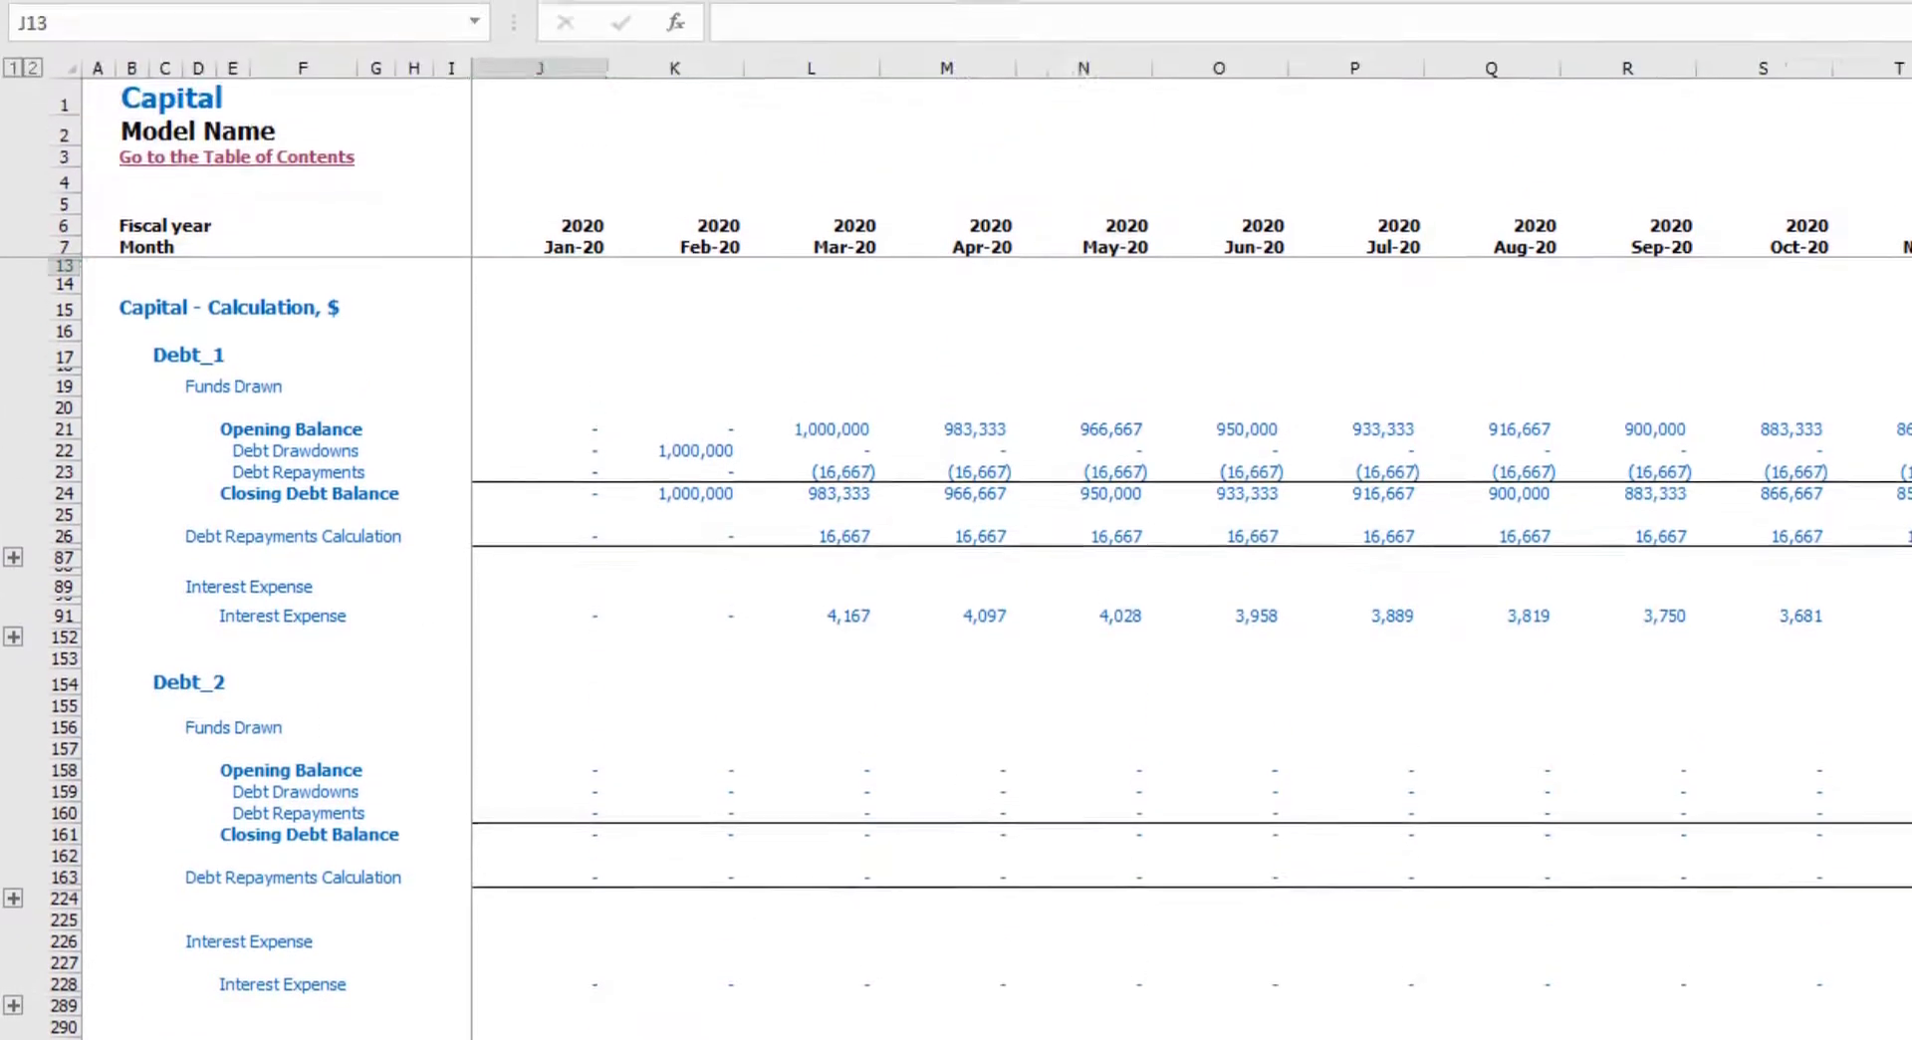
{"action": "key", "text": "ctrl+Page_Down"}
{"action": "left_click", "coordinate": [68, 650]}
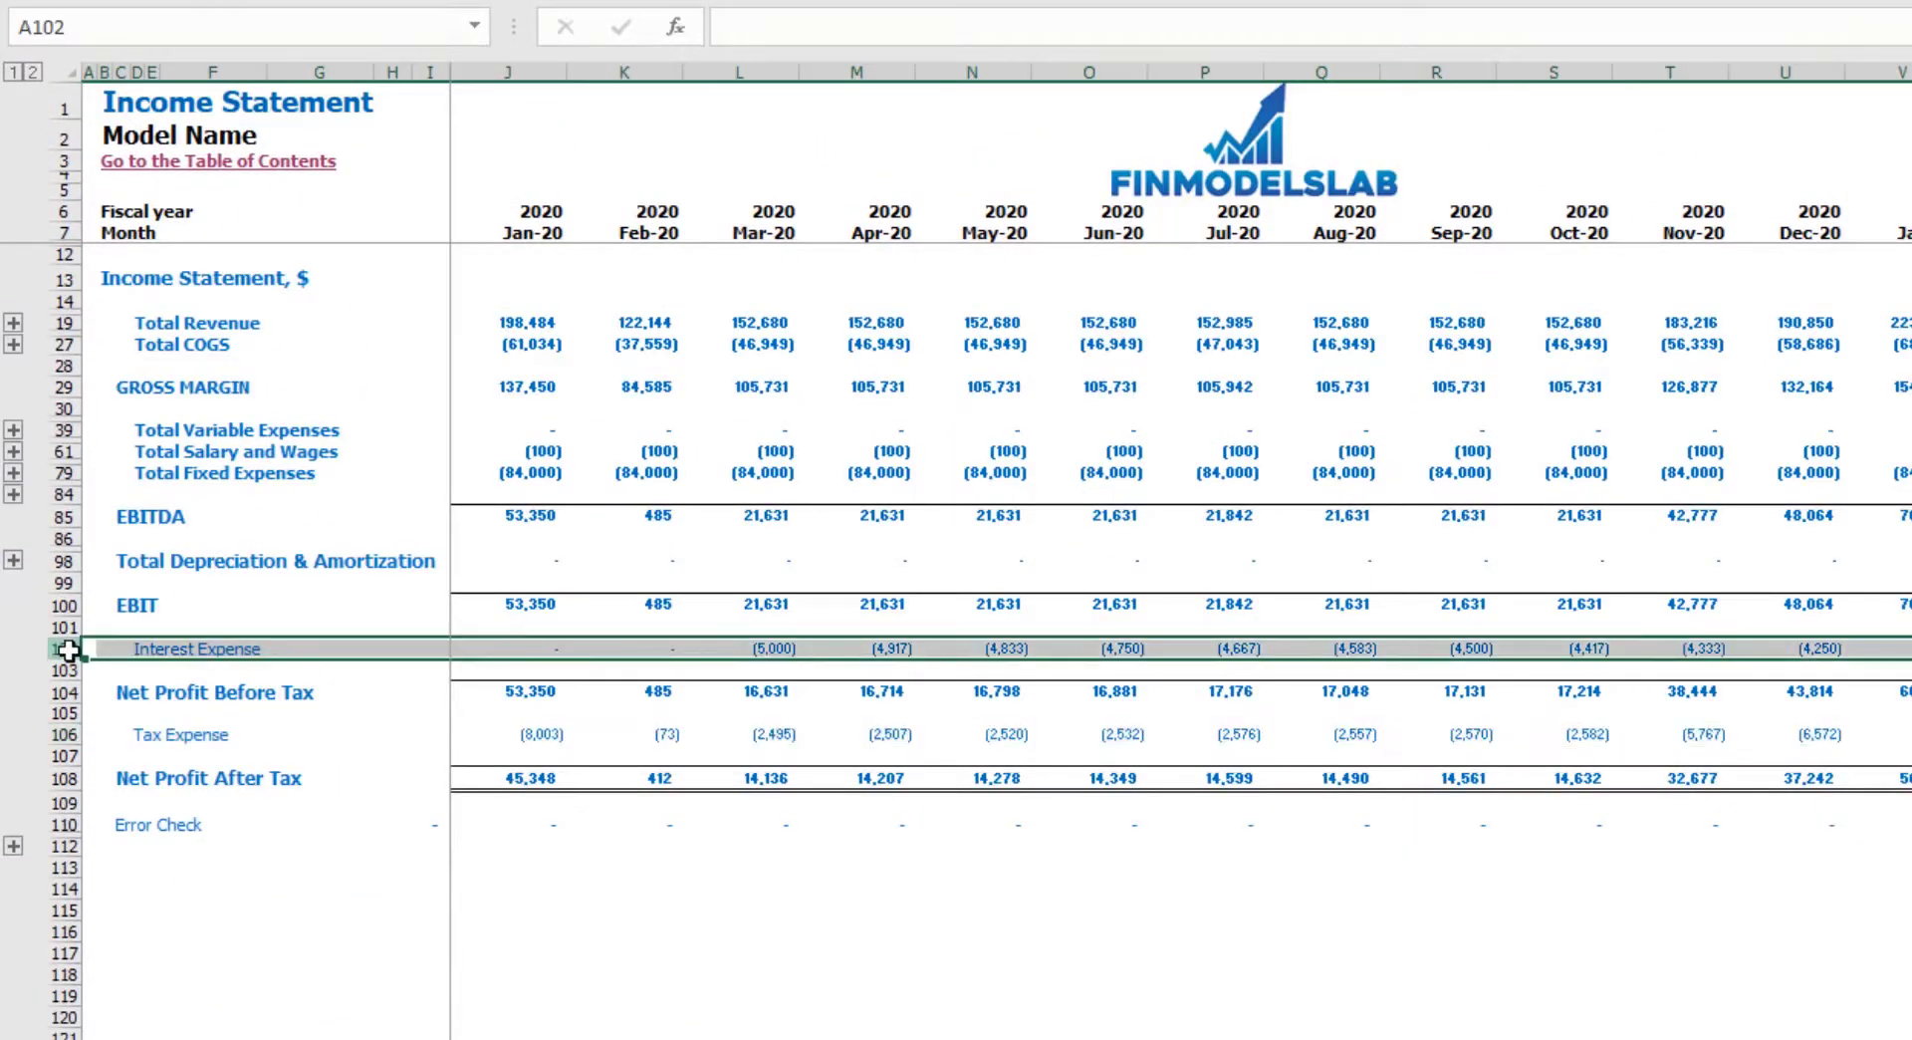
Check the interest paid, debt drawdown and repayment rows in the Cash Flow Statement and the Debt row in the Balance Sheet.
{"action": "key", "text": "ctrl+Page_Down"}
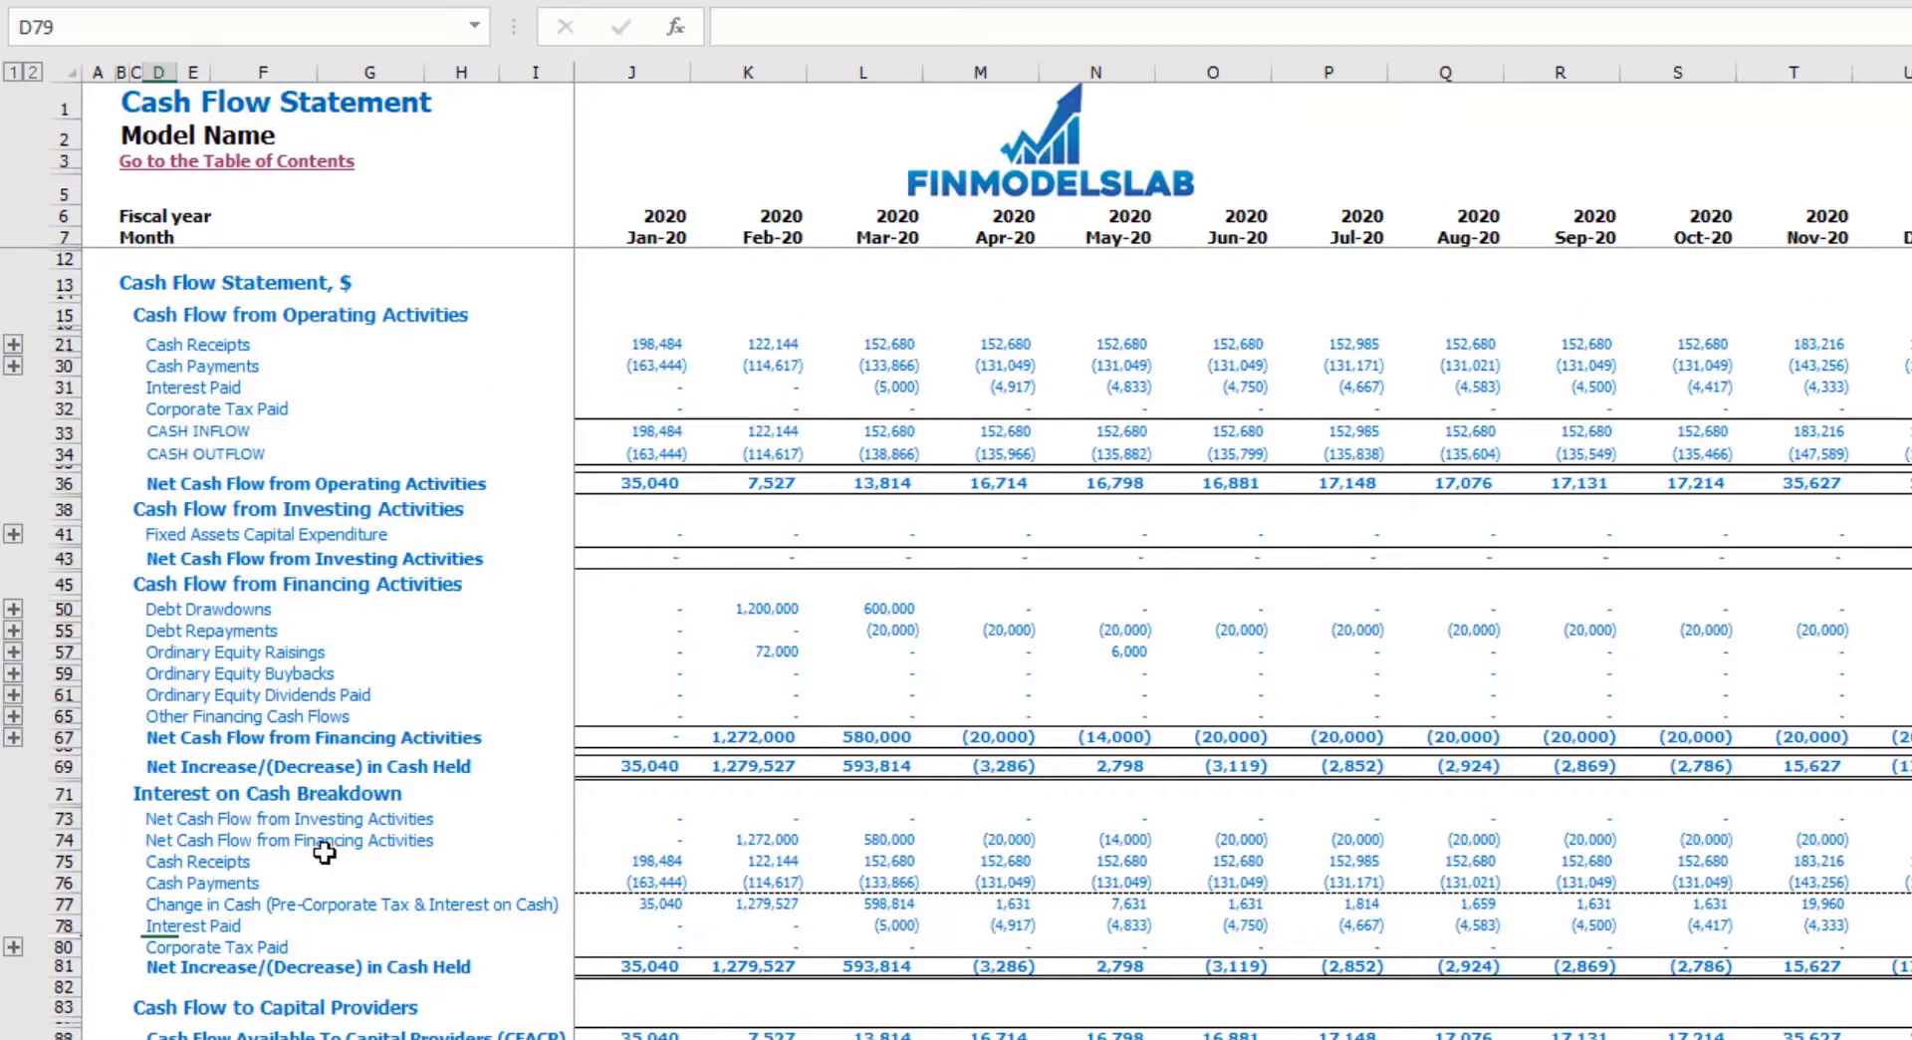
{"action": "left_click", "coordinate": [64, 387]}
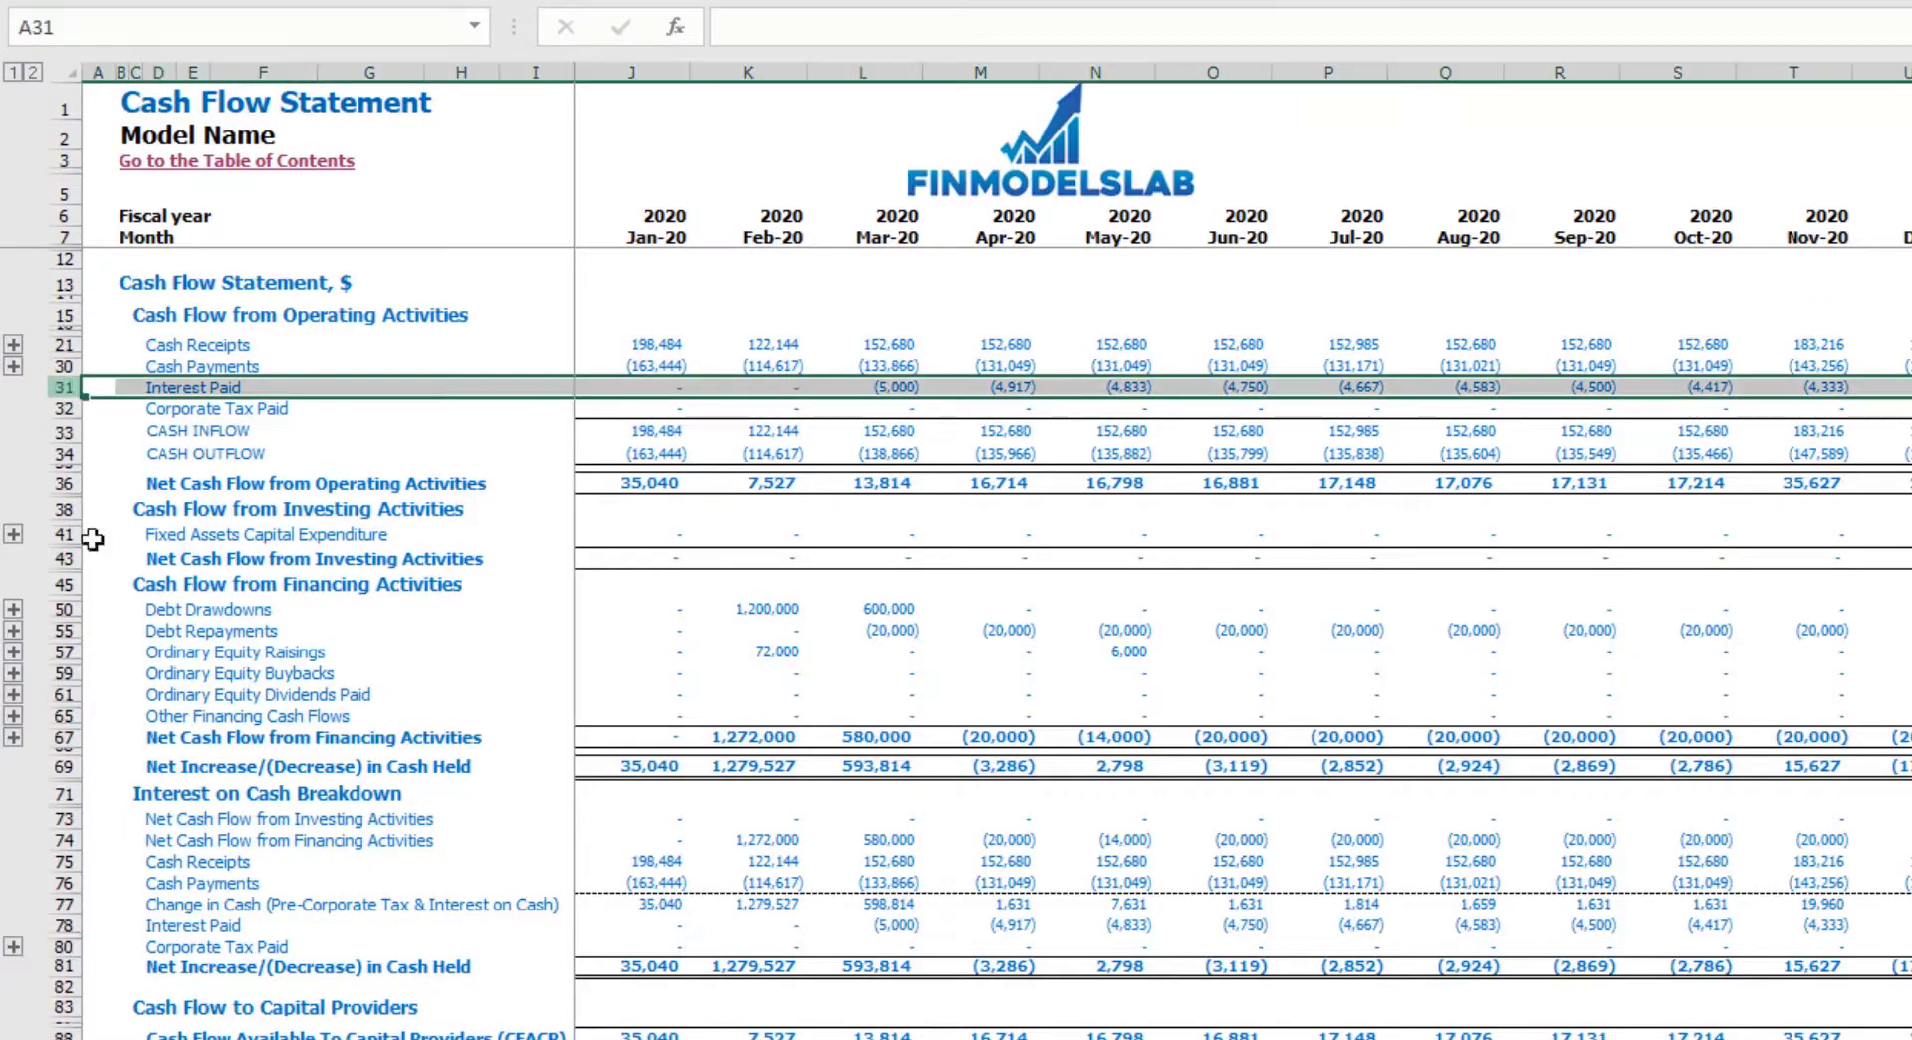
{"action": "left_click", "coordinate": [58, 608]}
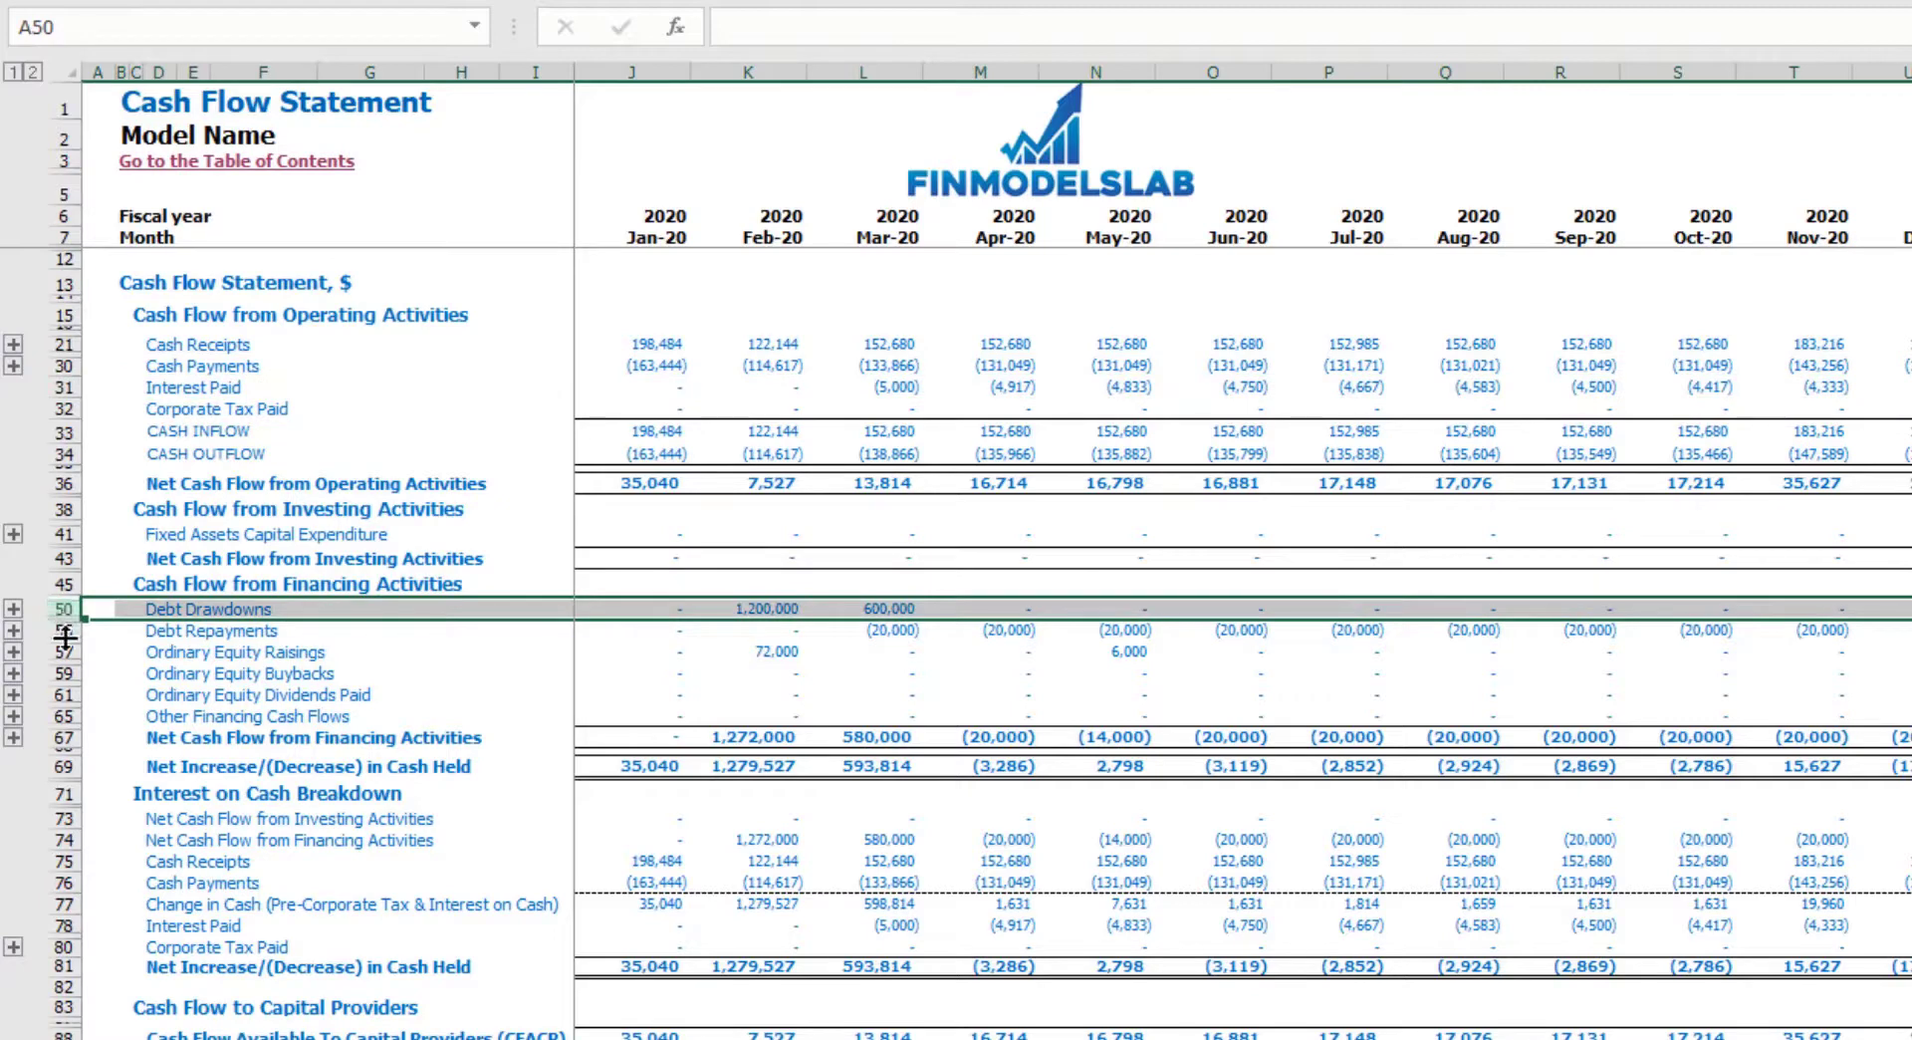
{"action": "left_click", "coordinate": [58, 630]}
{"action": "key", "text": "ctrl+Page_Down"}
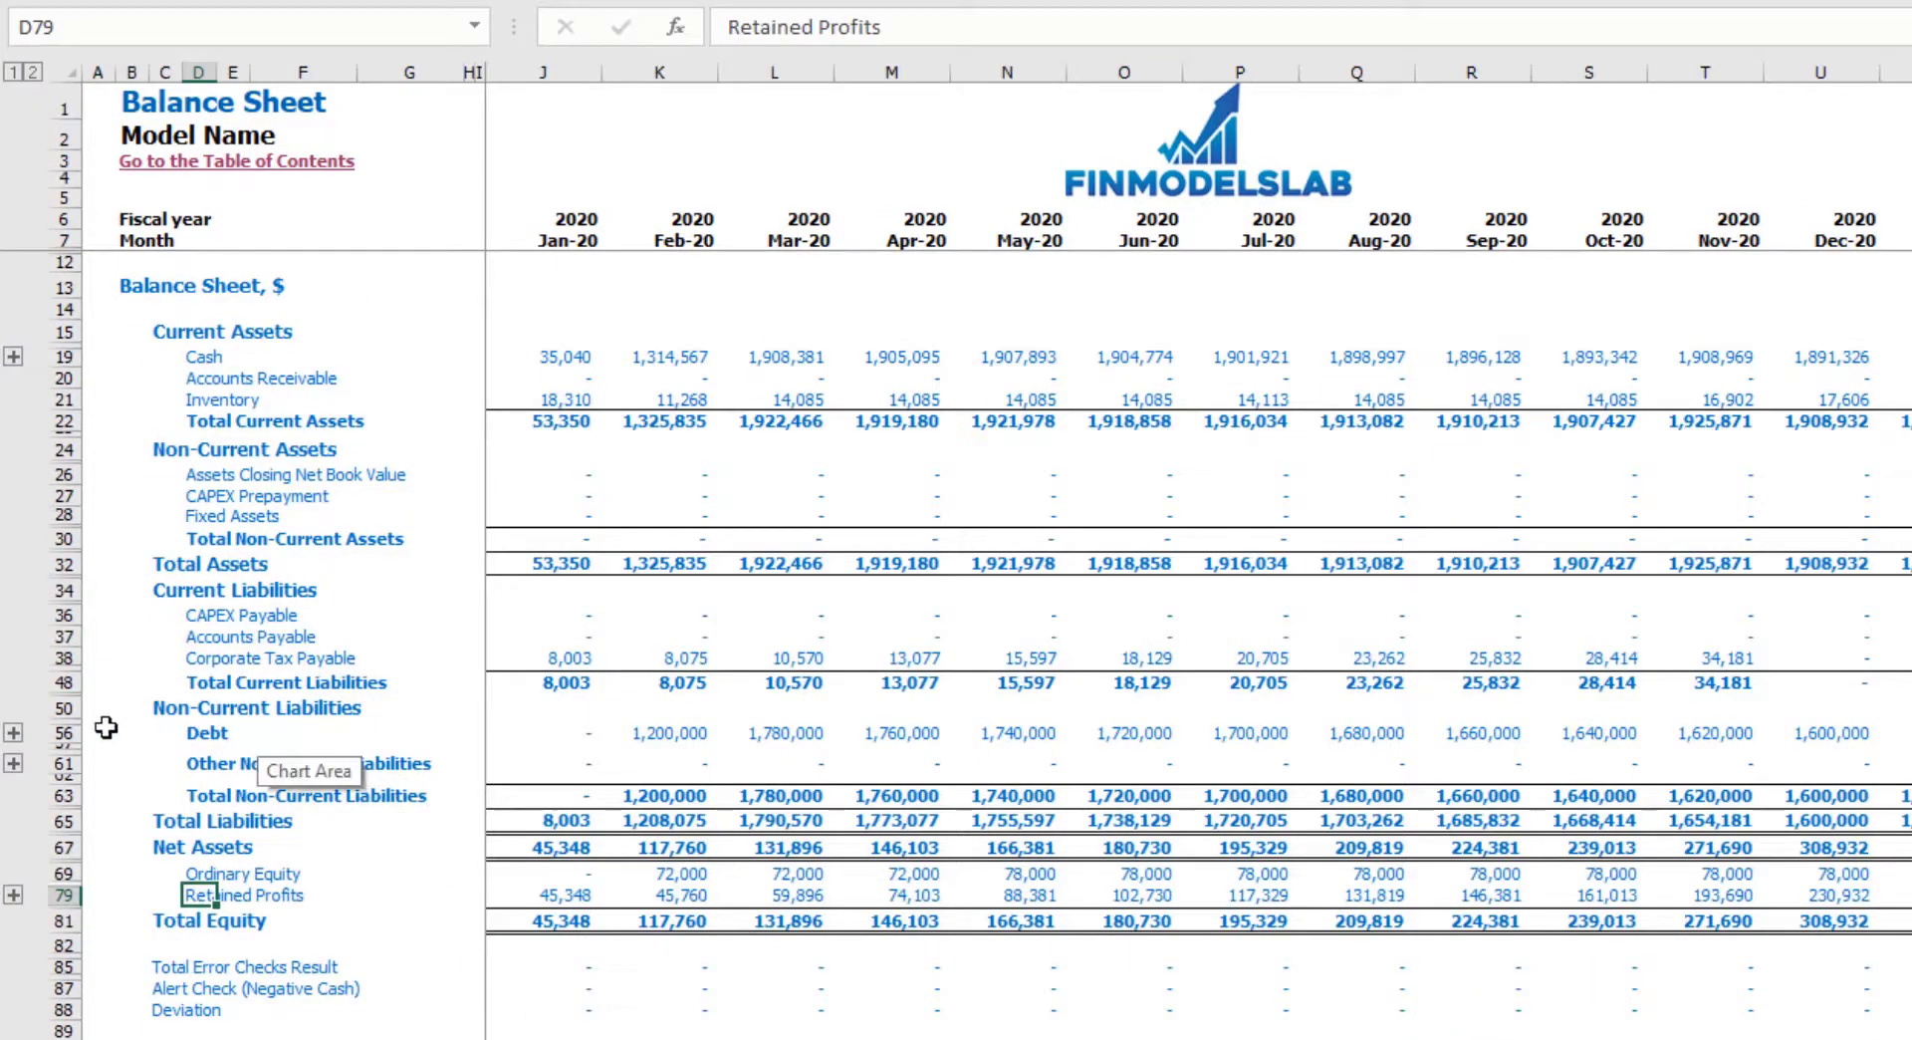
{"action": "left_click", "coordinate": [64, 732]}
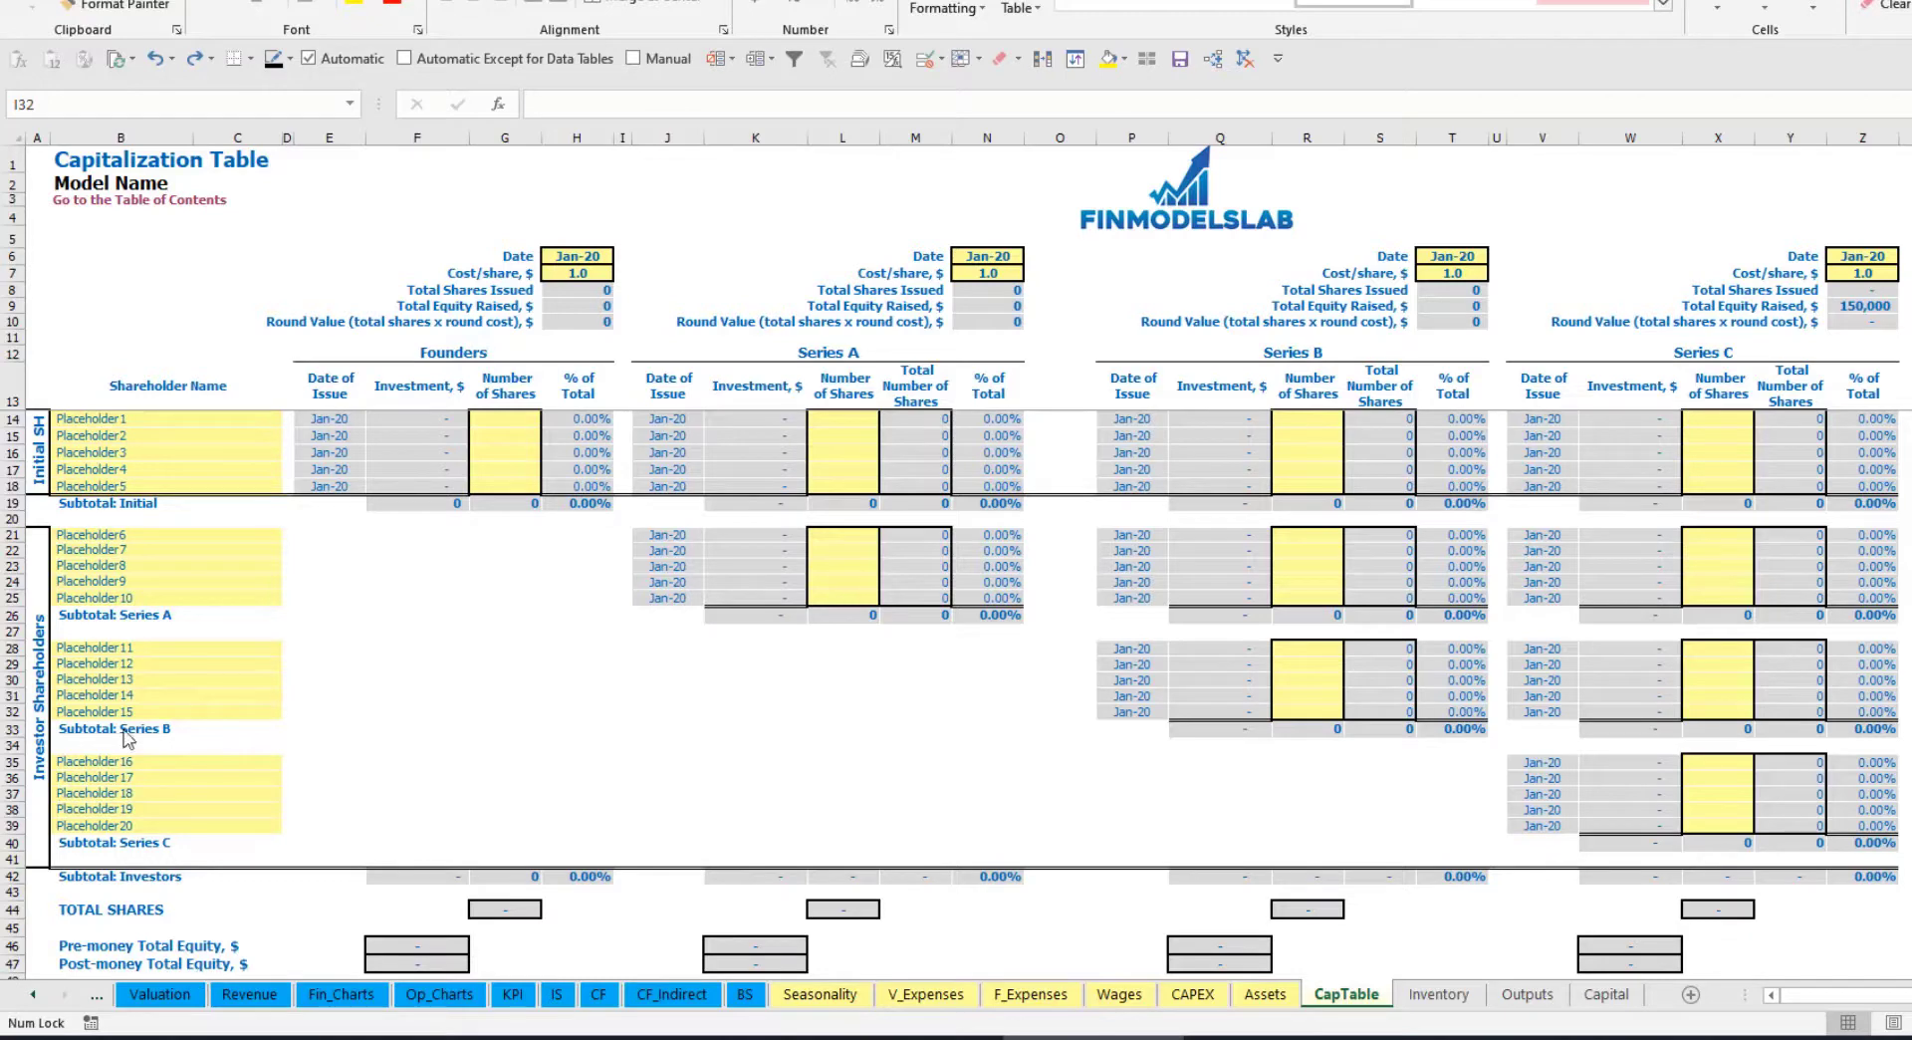
Name the first two initial shareholders in the Capitalization Table Founder 1 and Founder 2.
{"action": "left_click", "coordinate": [93, 419]}
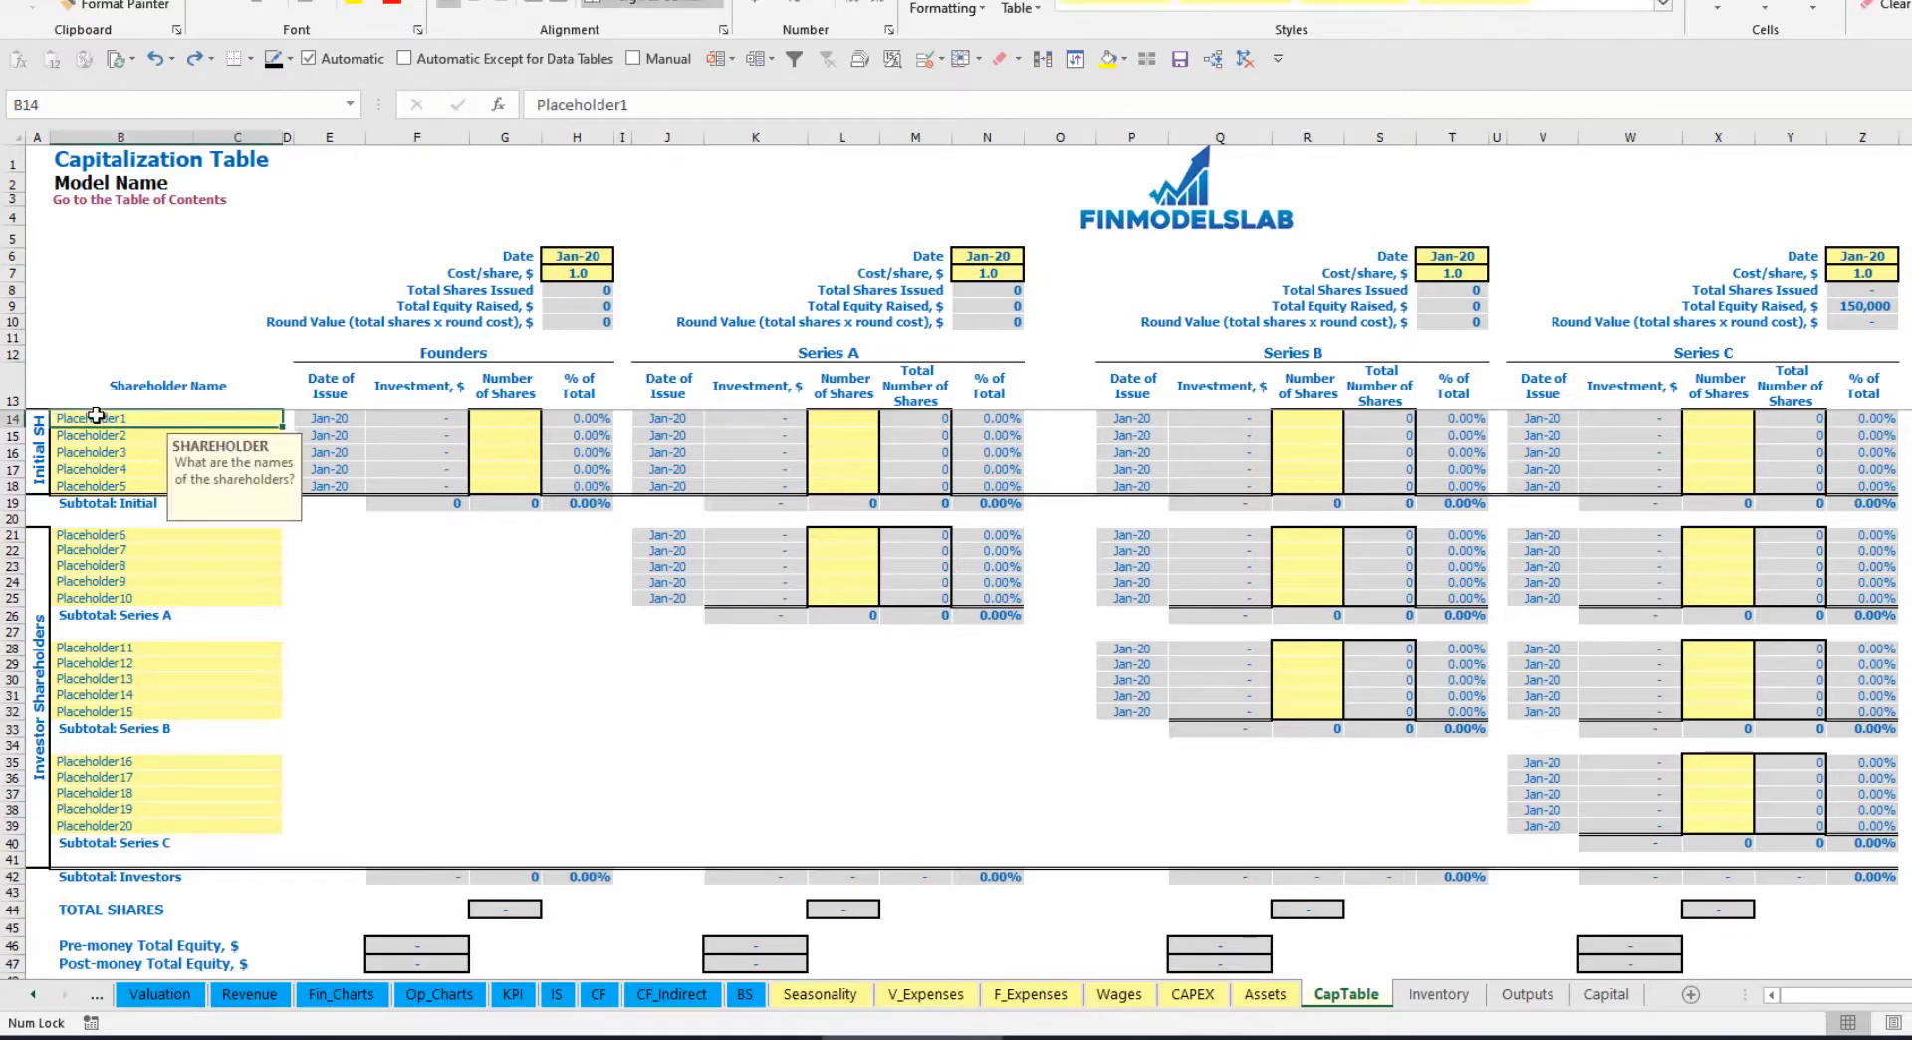
{"action": "type", "text": "Foun"}
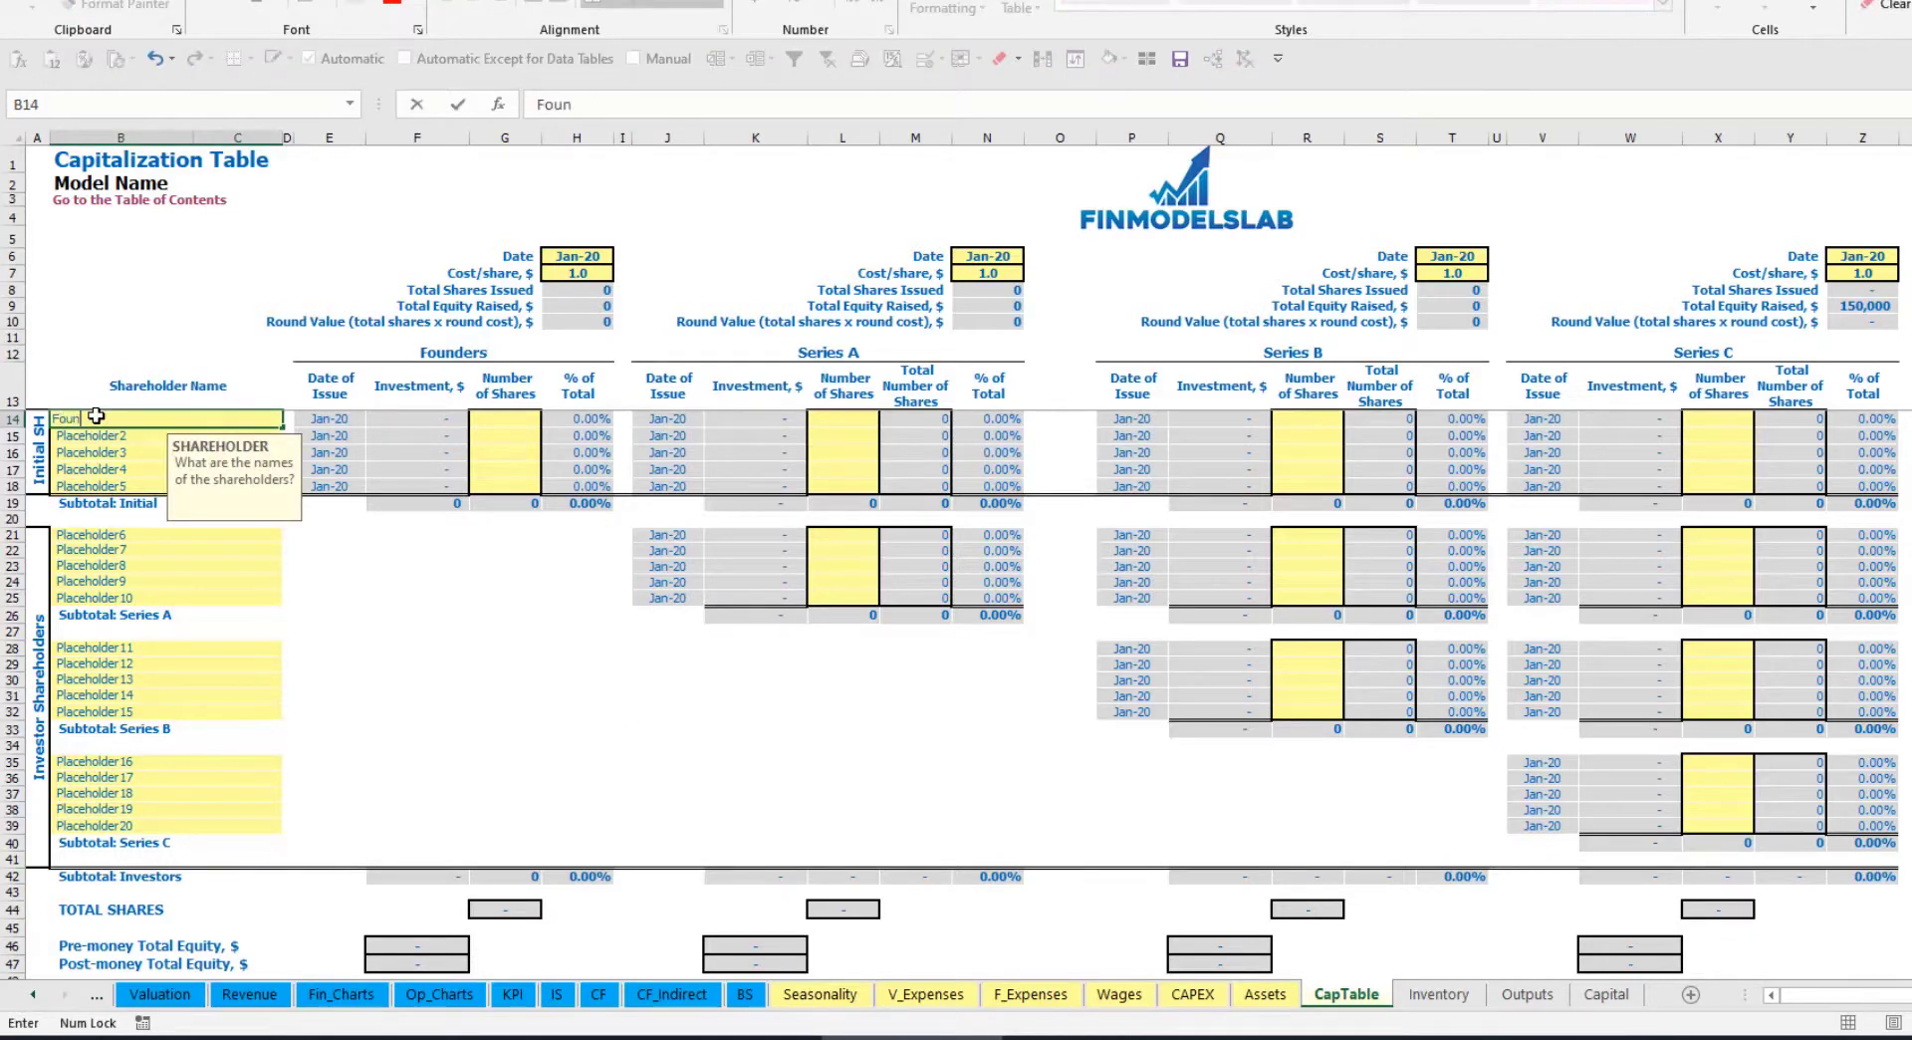
{"action": "type", "text": "der 1"}
{"action": "key", "text": "ctrl+Return"}
{"action": "key", "text": "ctrl+c"}
{"action": "key", "text": "Down"}
{"action": "key", "text": "ctrl+v"}
{"action": "type", "text": "Founder 2"}
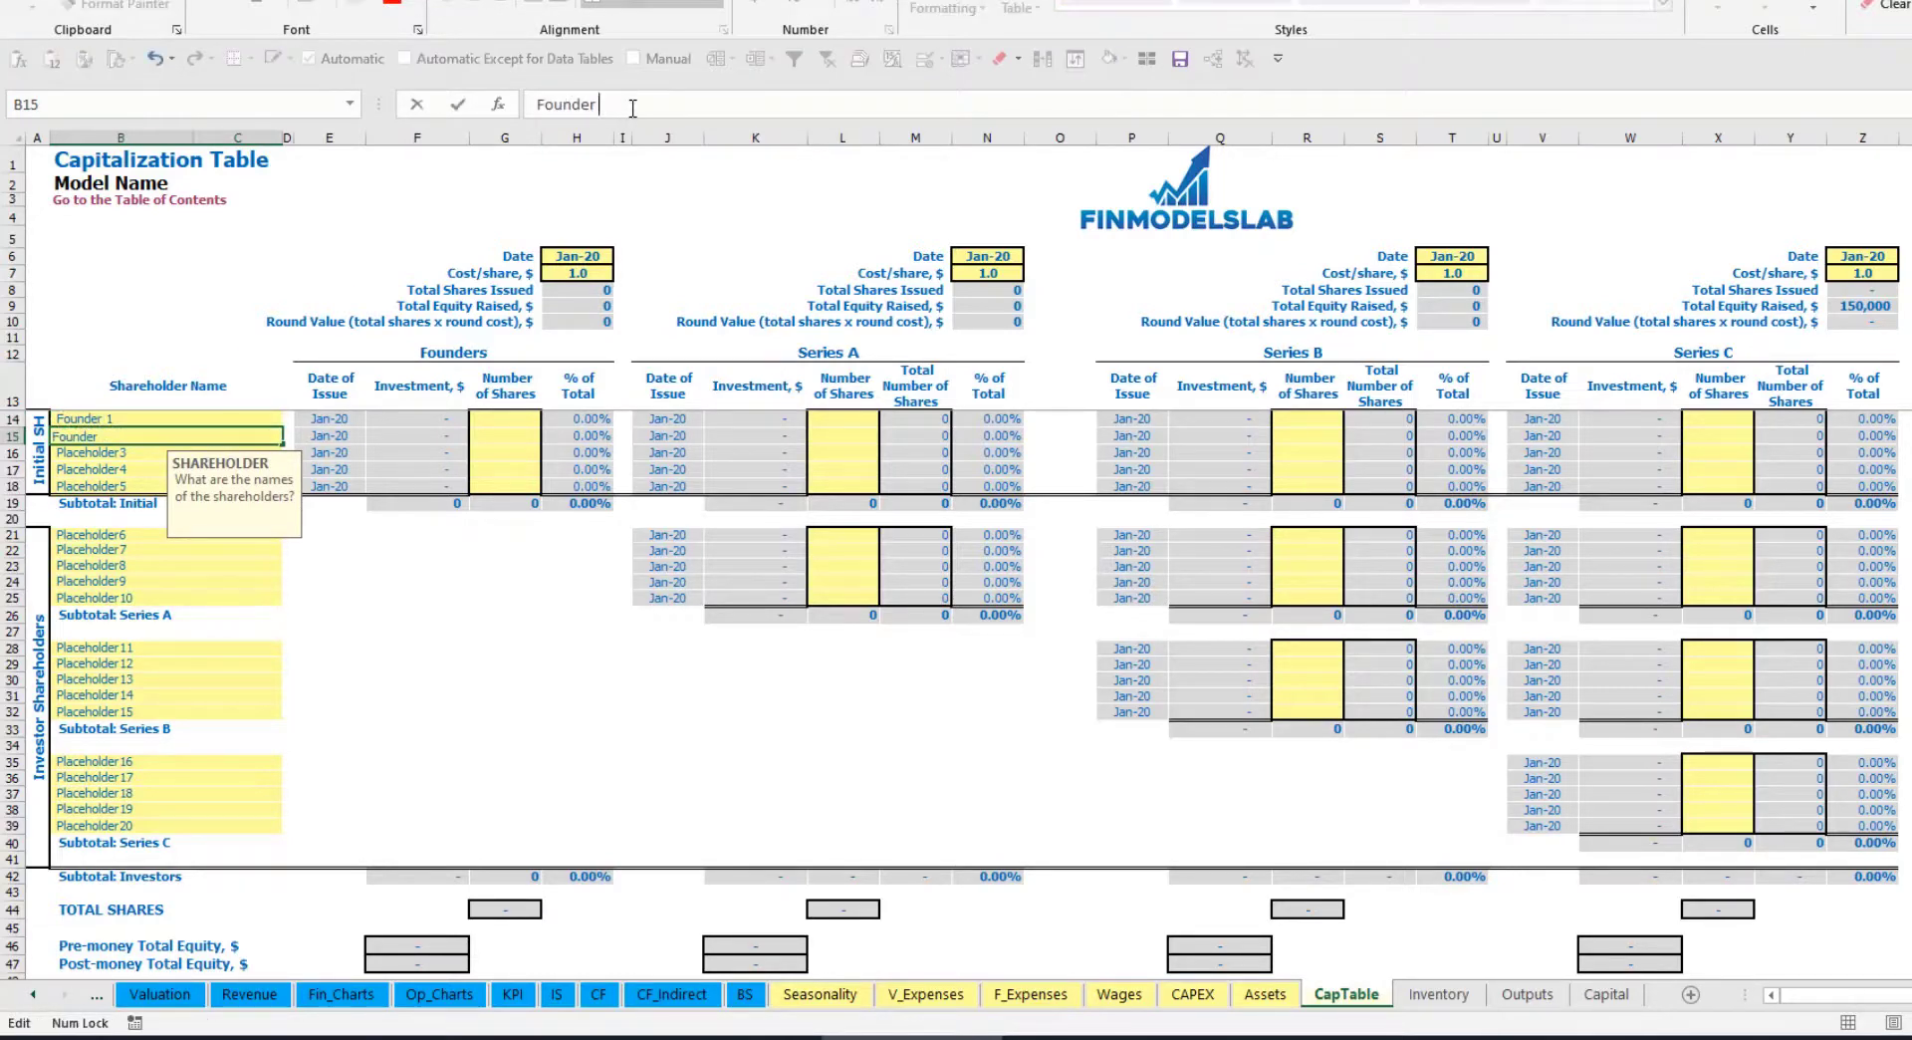
{"action": "key", "text": "Return"}
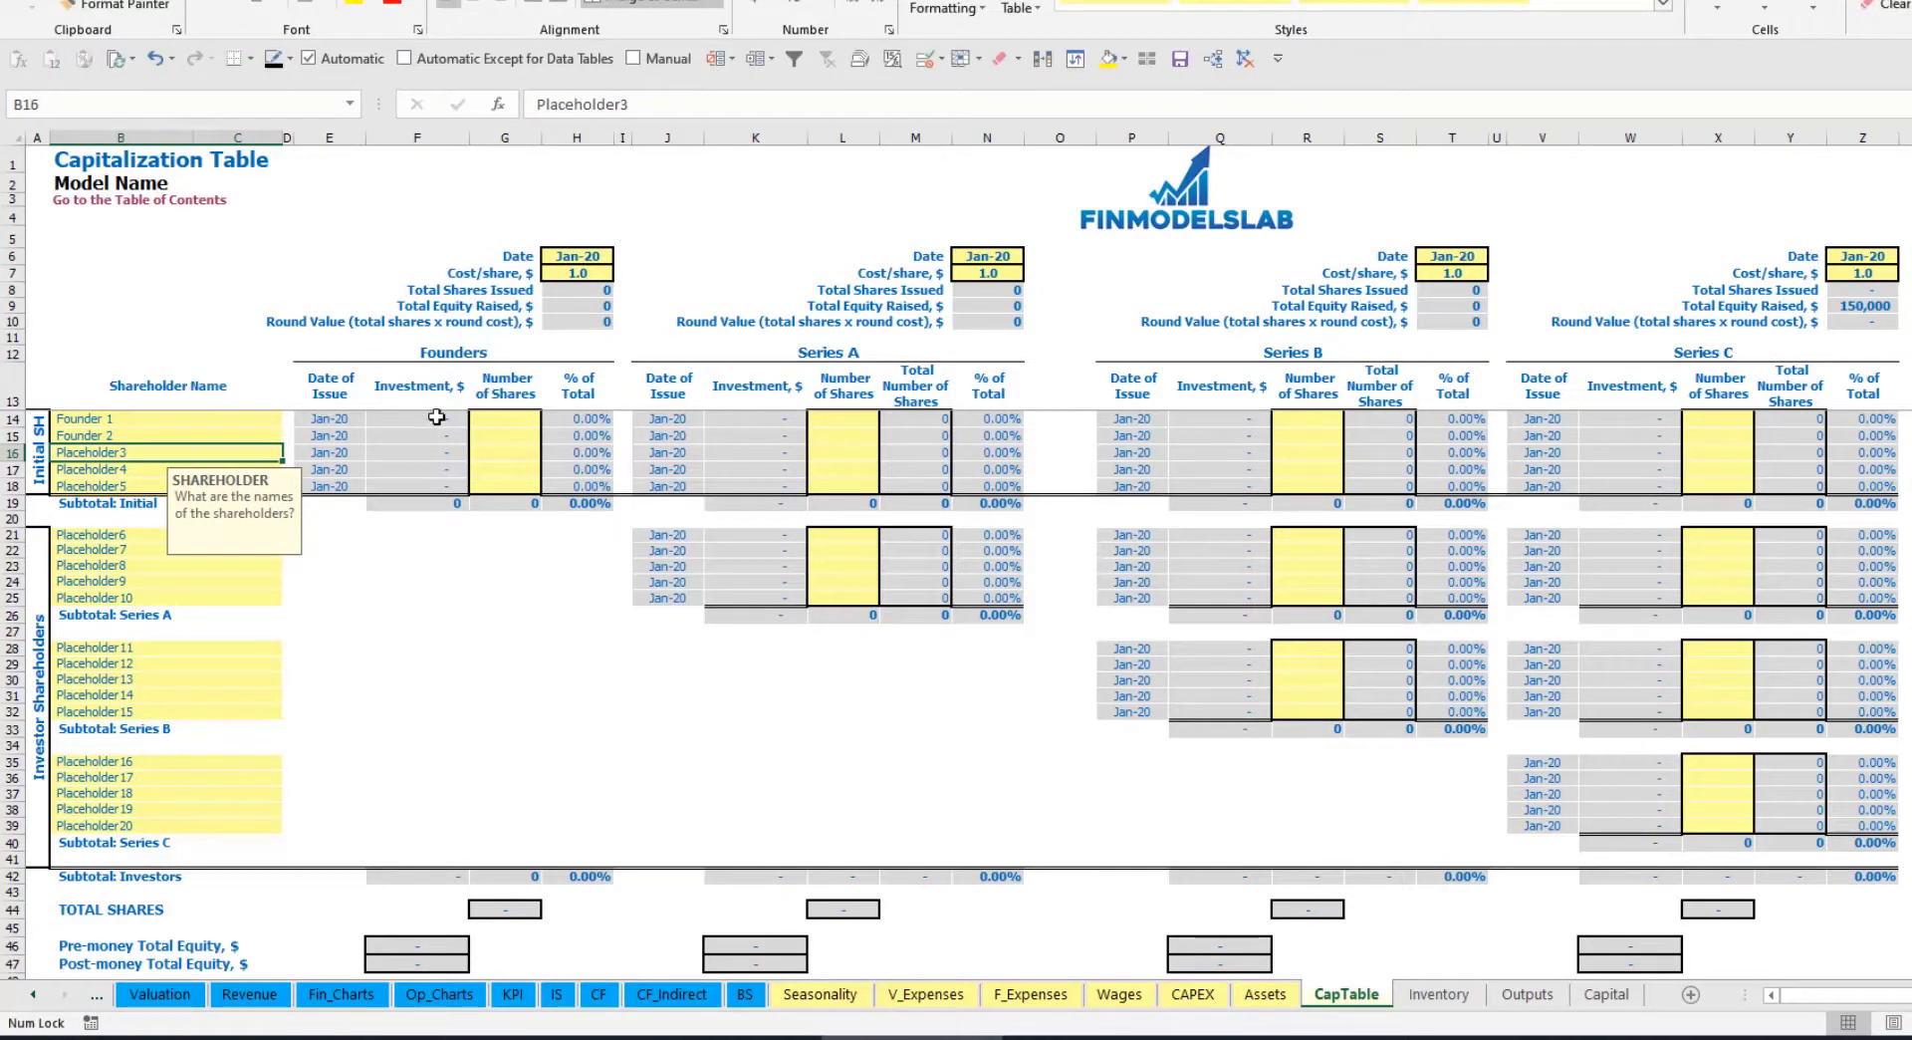
Set the number of founders' shares to 10,000 for Founder 1 and 20,000 for Founder 2.
{"action": "left_click", "coordinate": [201, 419]}
{"action": "left_click", "coordinate": [510, 421]}
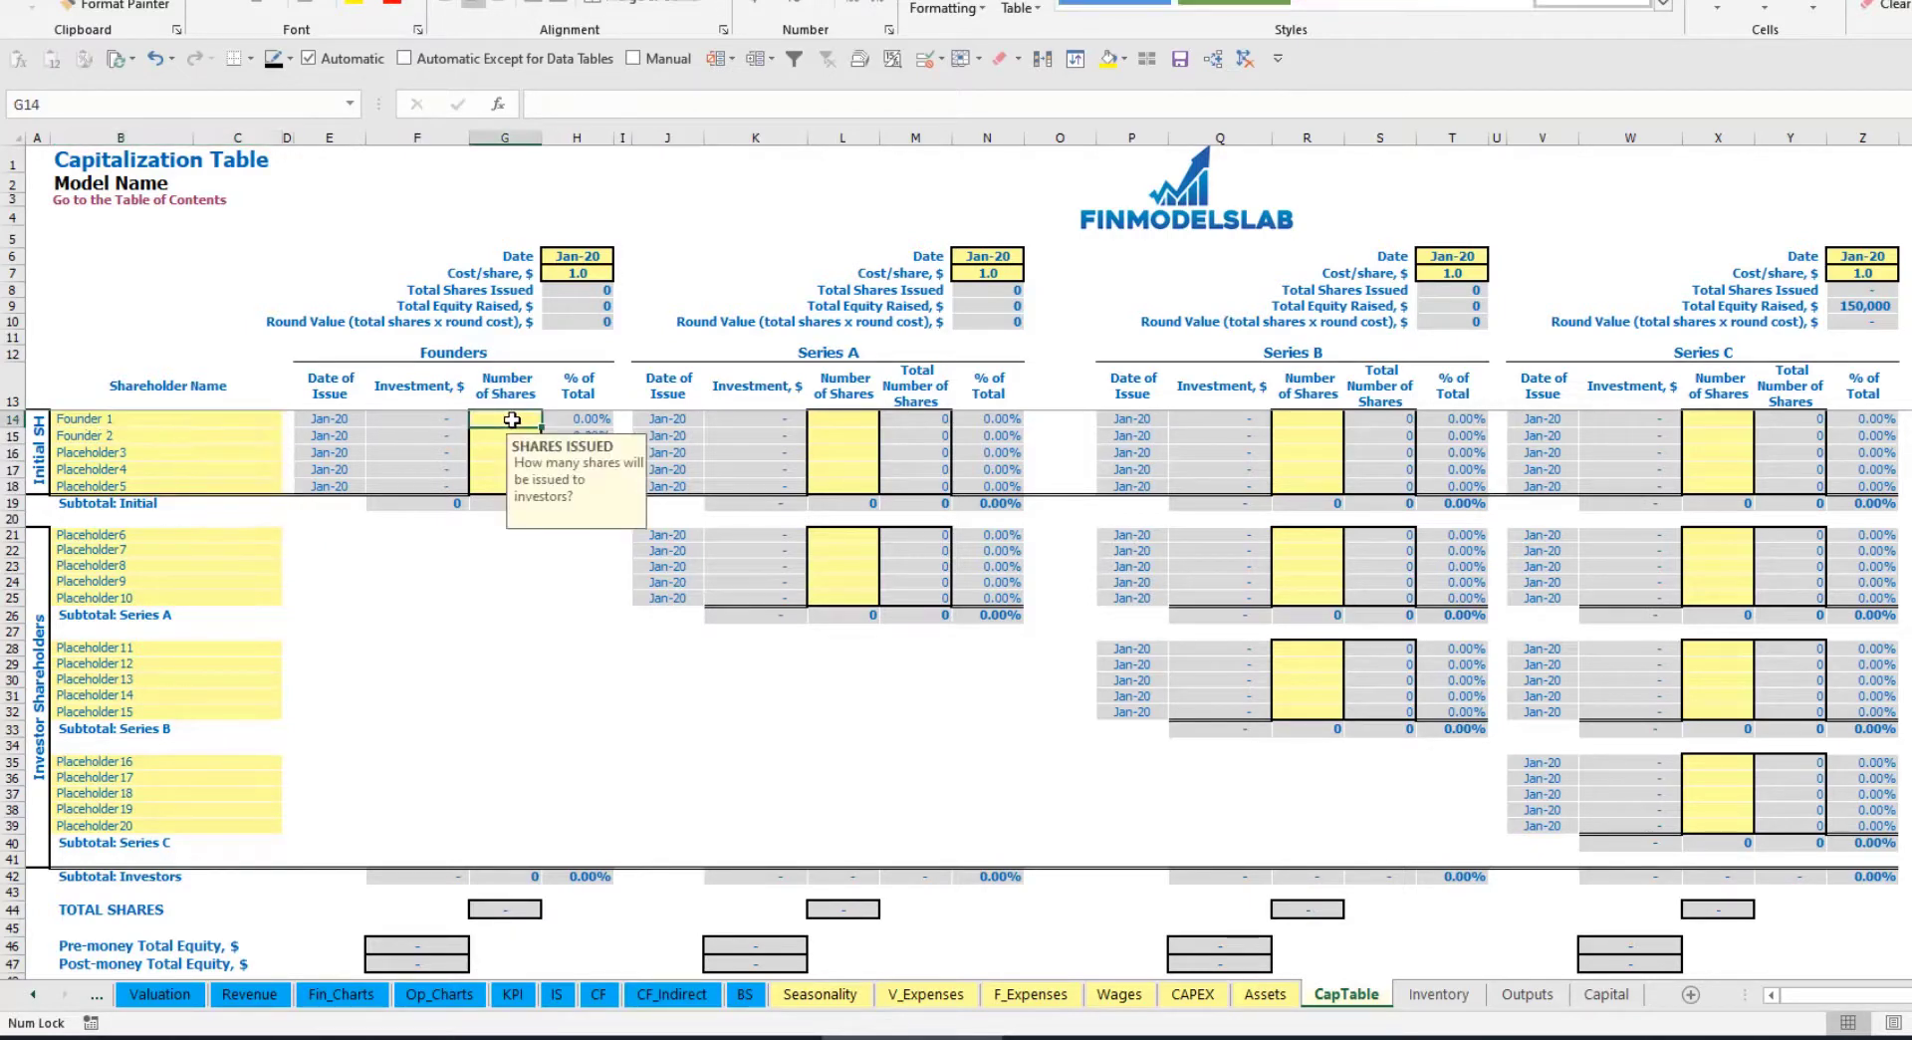
{"action": "type", "text": "10,0"}
{"action": "type", "text": "0"}
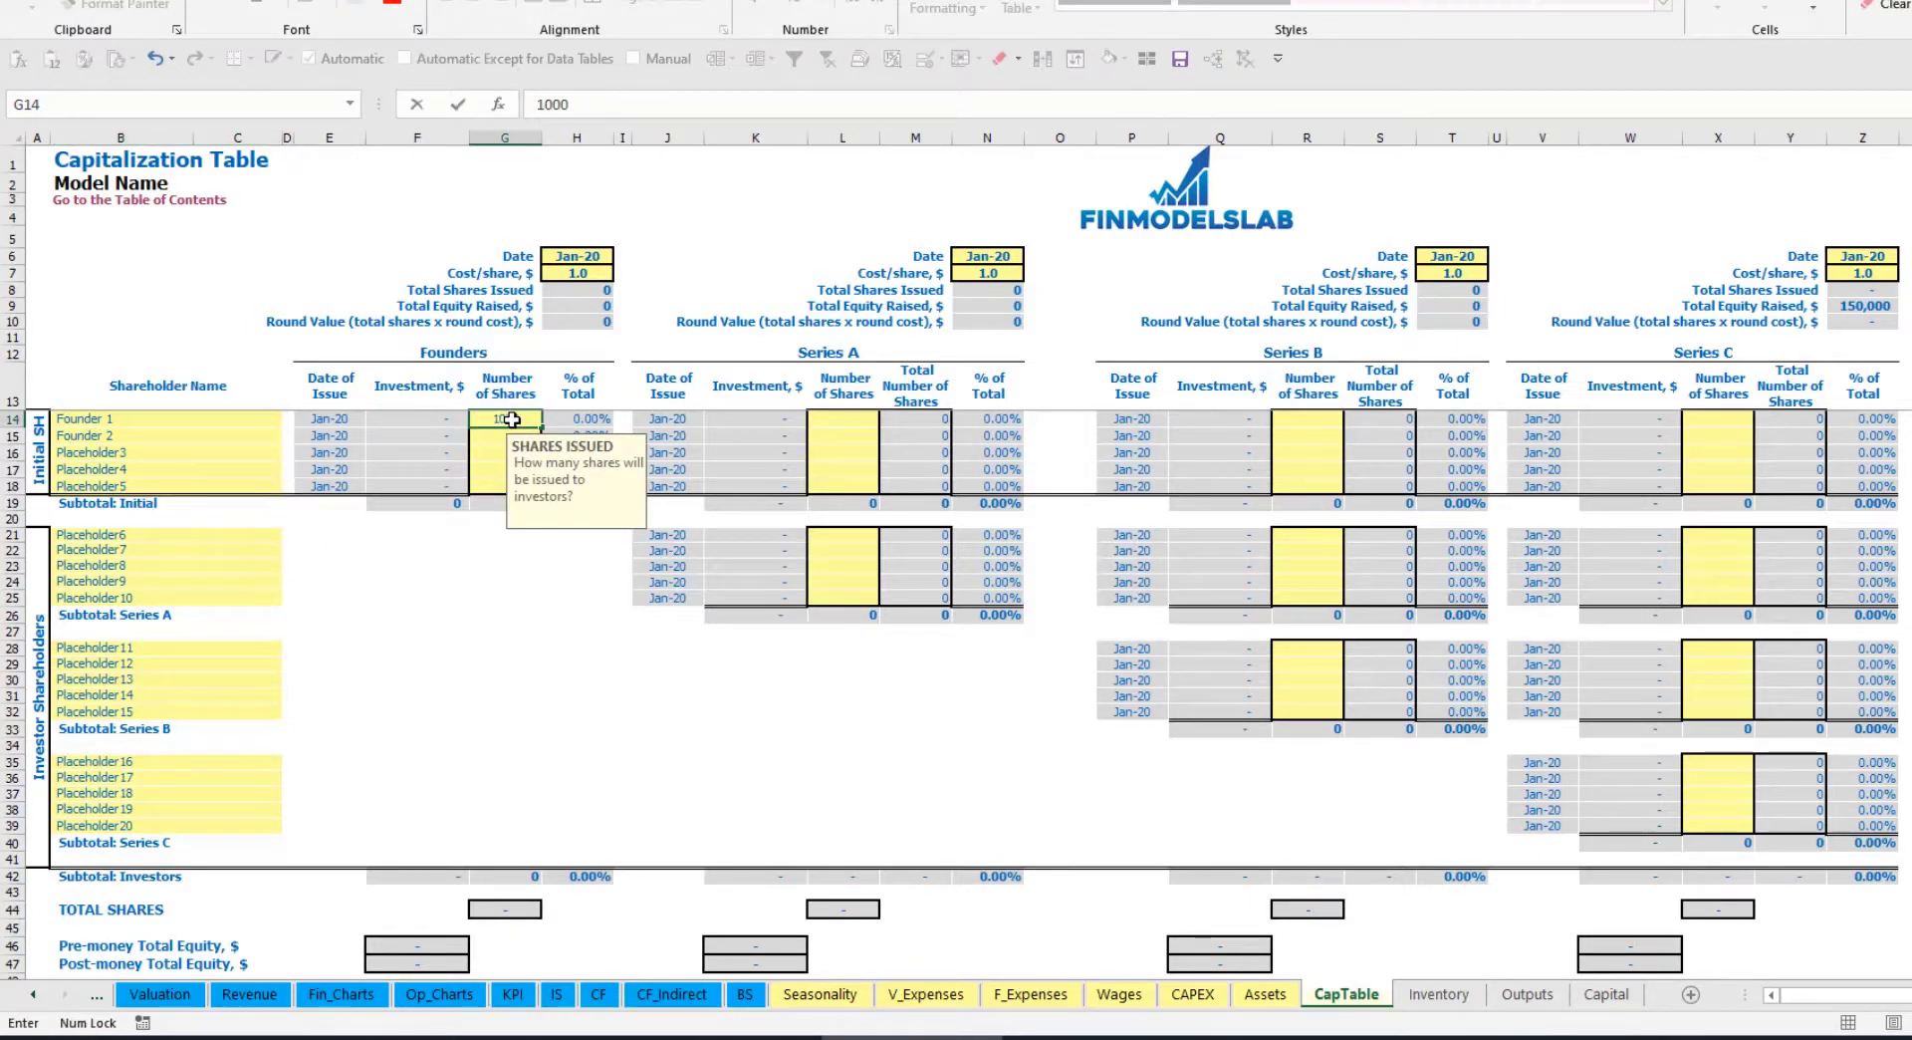
{"action": "type", "text": "0"}
{"action": "key", "text": "Return"}
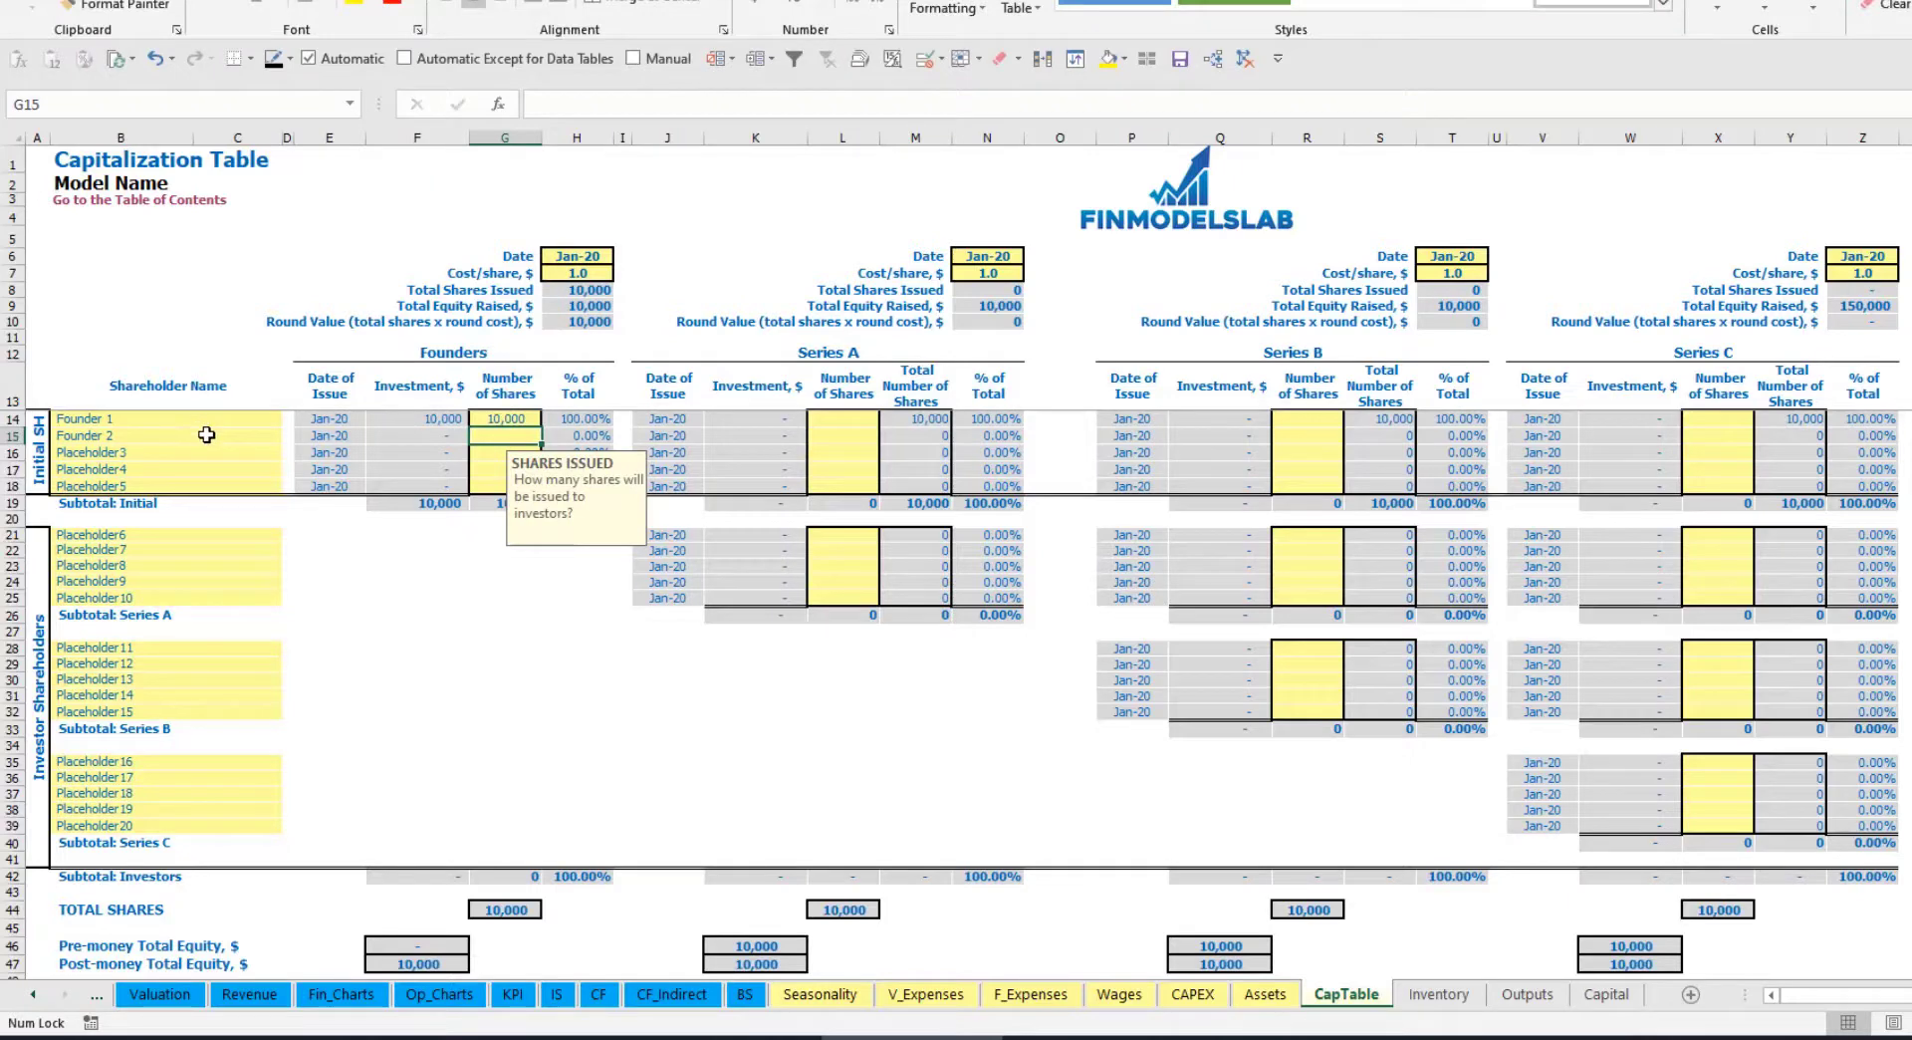
{"action": "type", "text": "20,0"}
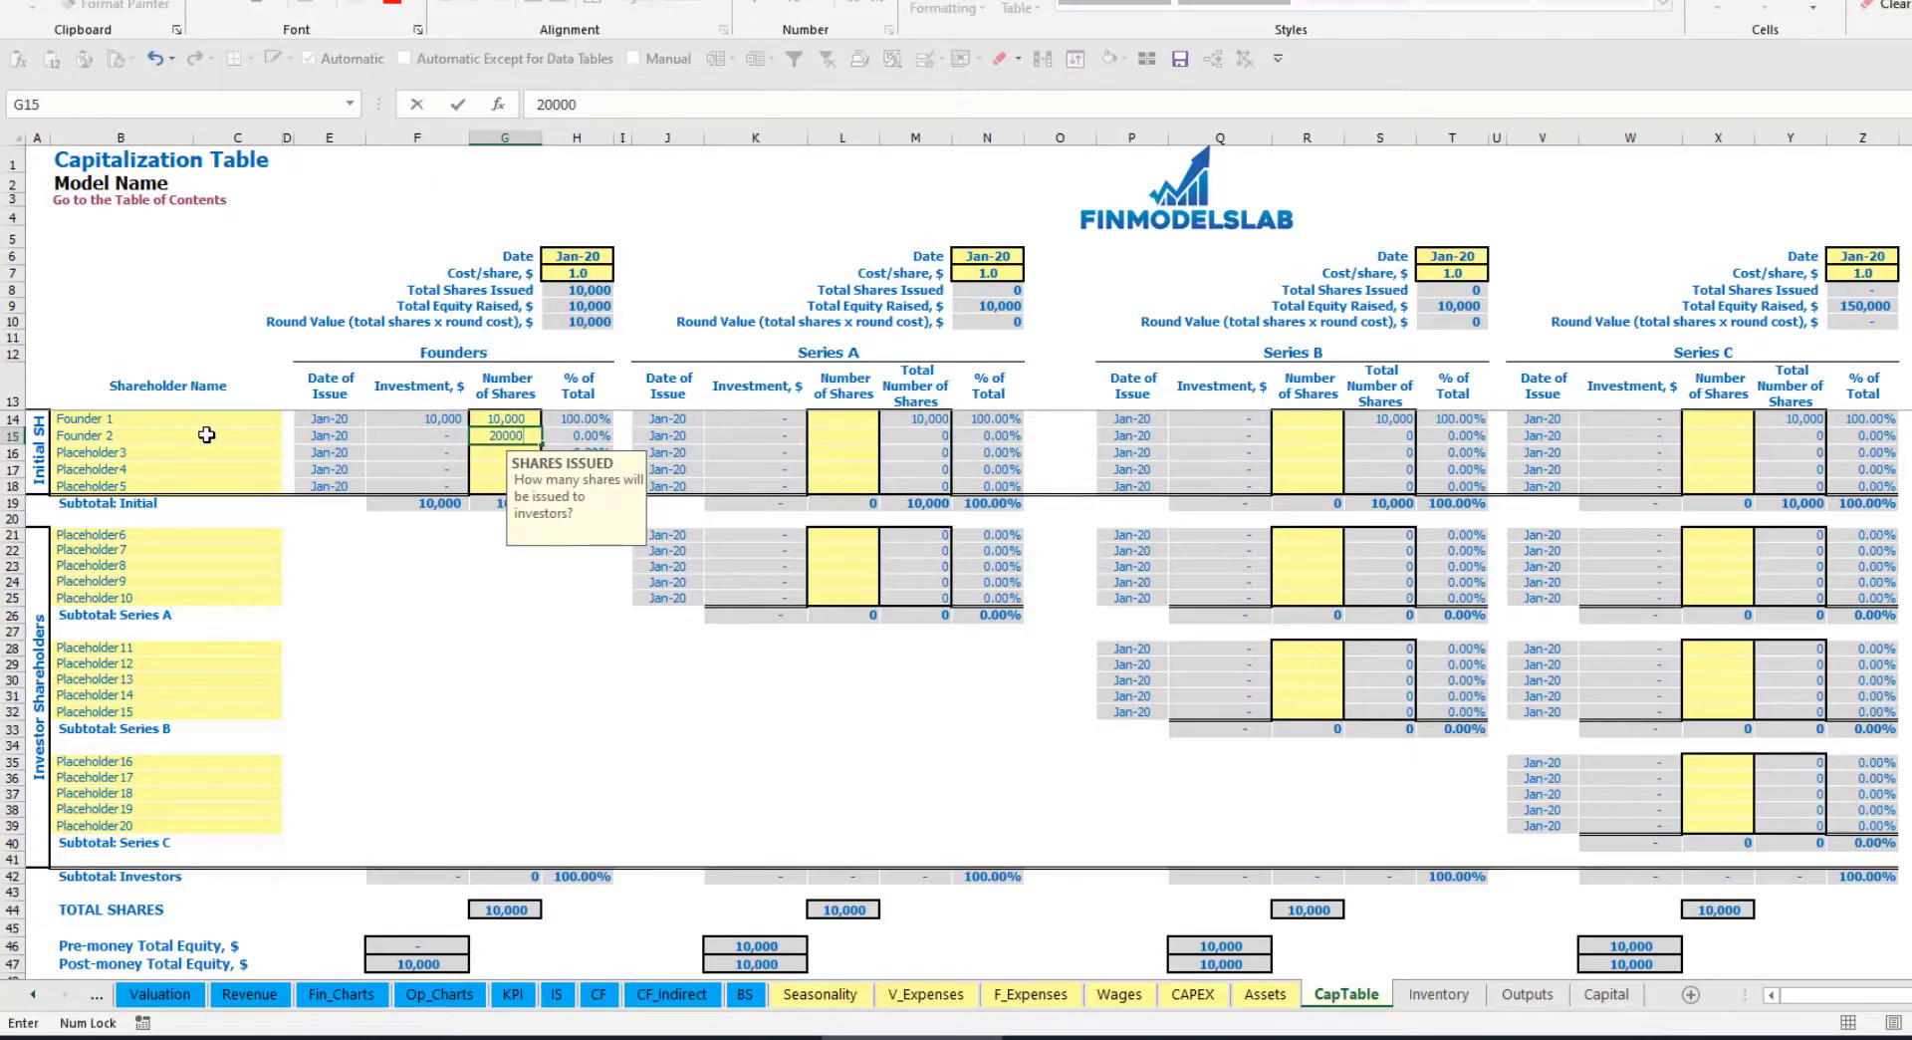
{"action": "type", "text": "00"}
Set the Founders round's cost per share to 2 and its date to Feb-20.
{"action": "left_click", "coordinate": [572, 258]}
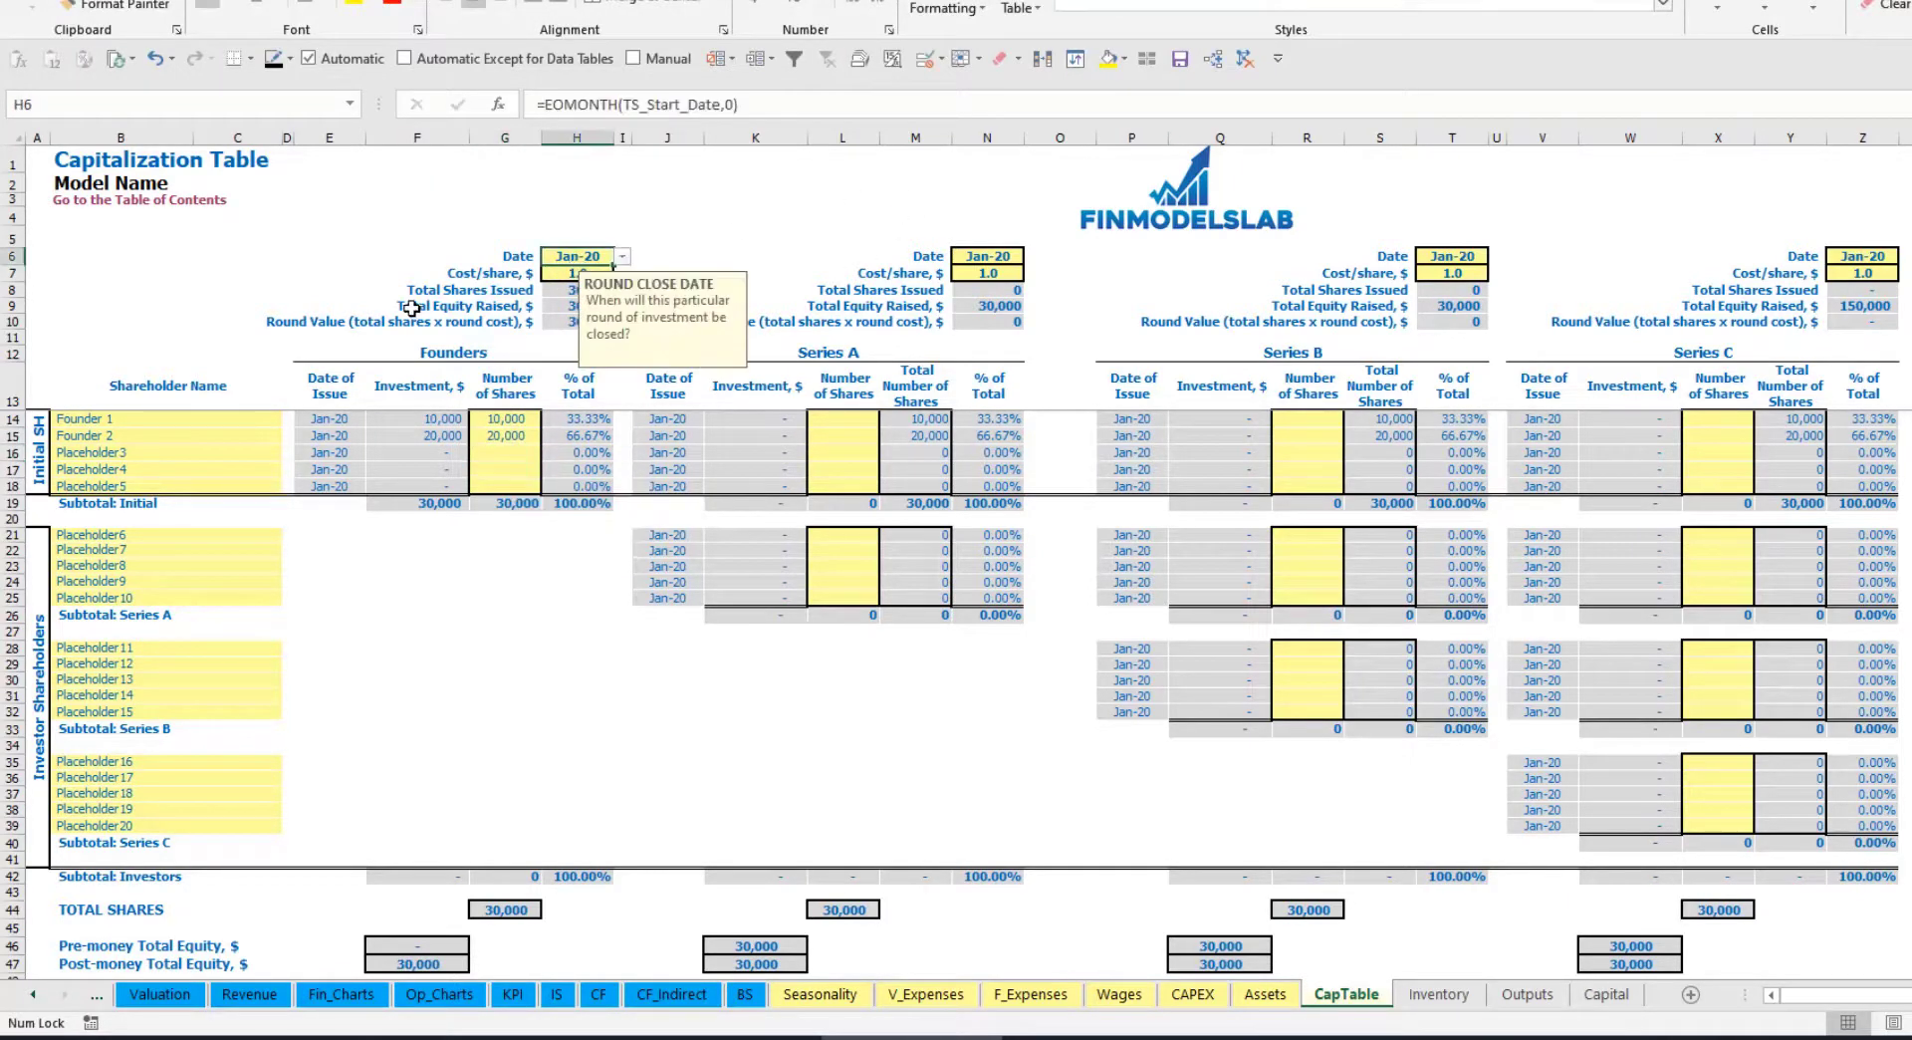
{"action": "left_click", "coordinate": [557, 276]}
{"action": "type", "text": "2"}
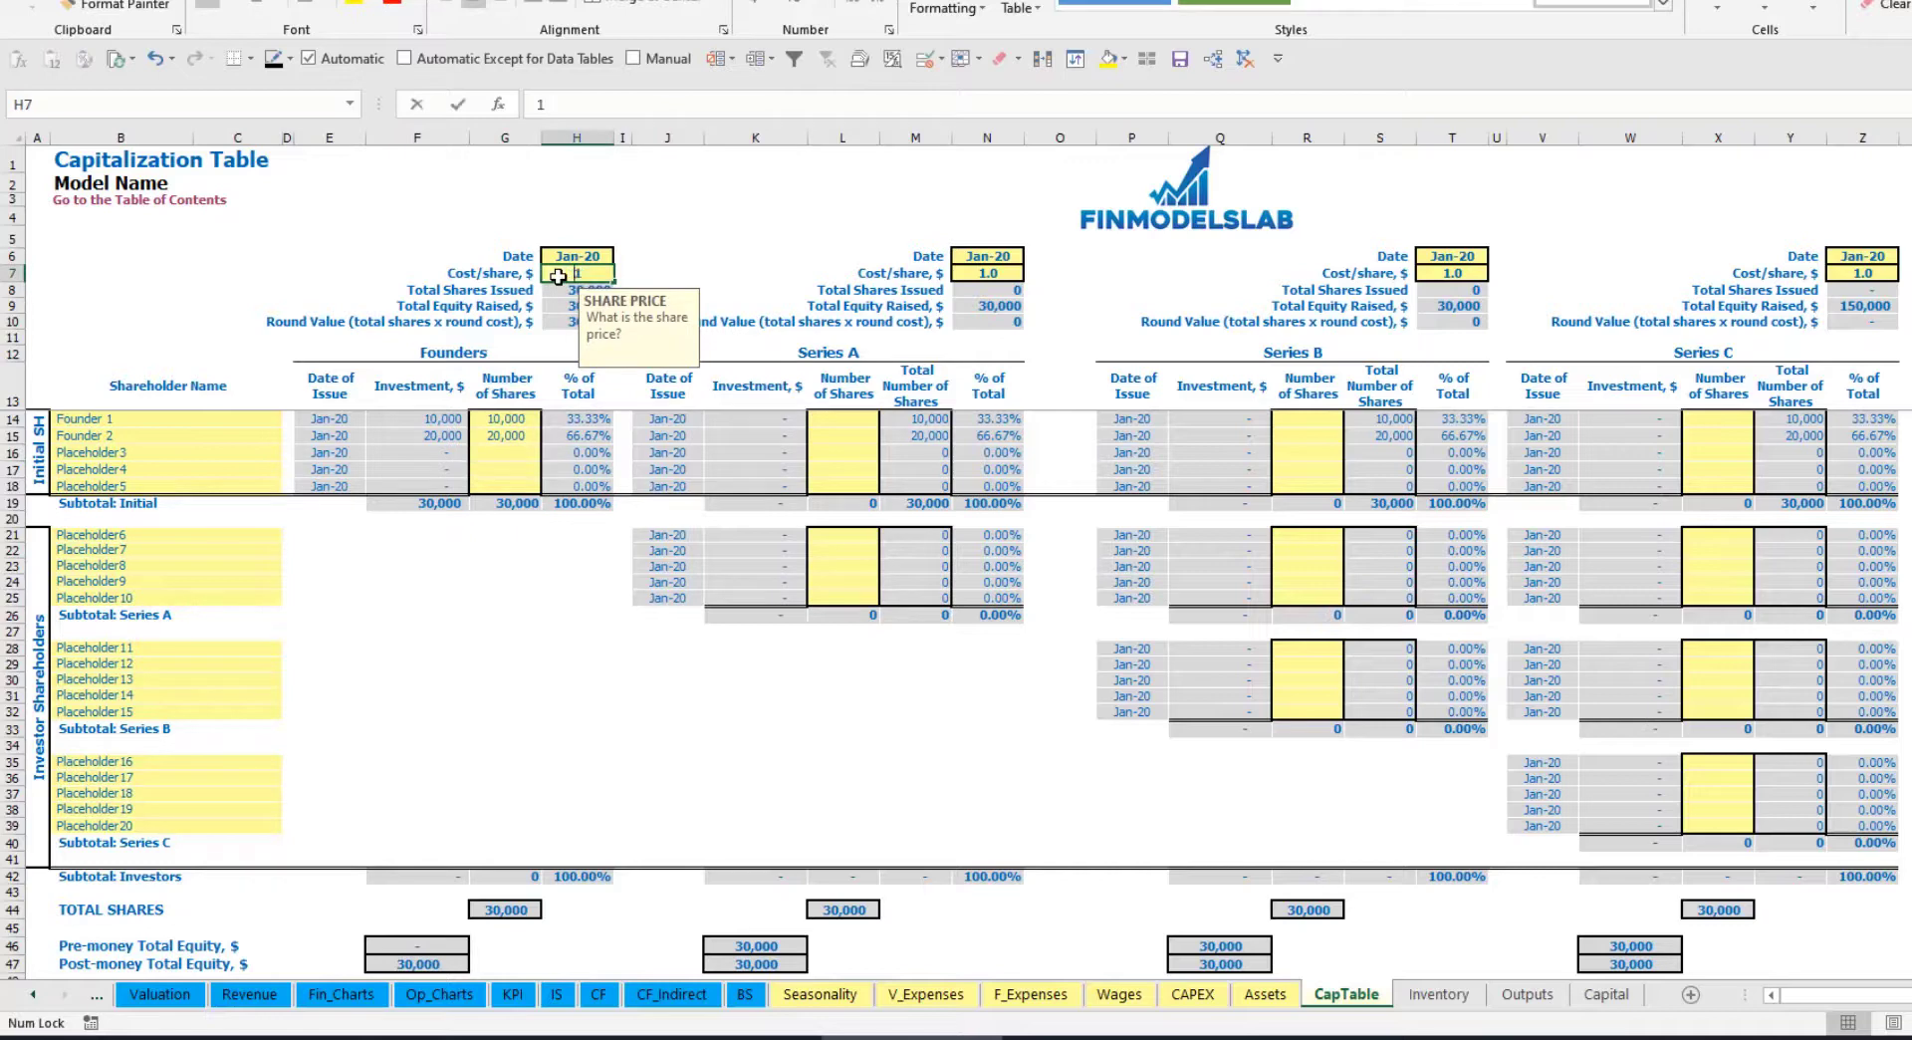
{"action": "key", "text": "Return"}
{"action": "left_click", "coordinate": [573, 257]}
{"action": "left_click", "coordinate": [621, 256]}
{"action": "left_click", "coordinate": [575, 286]}
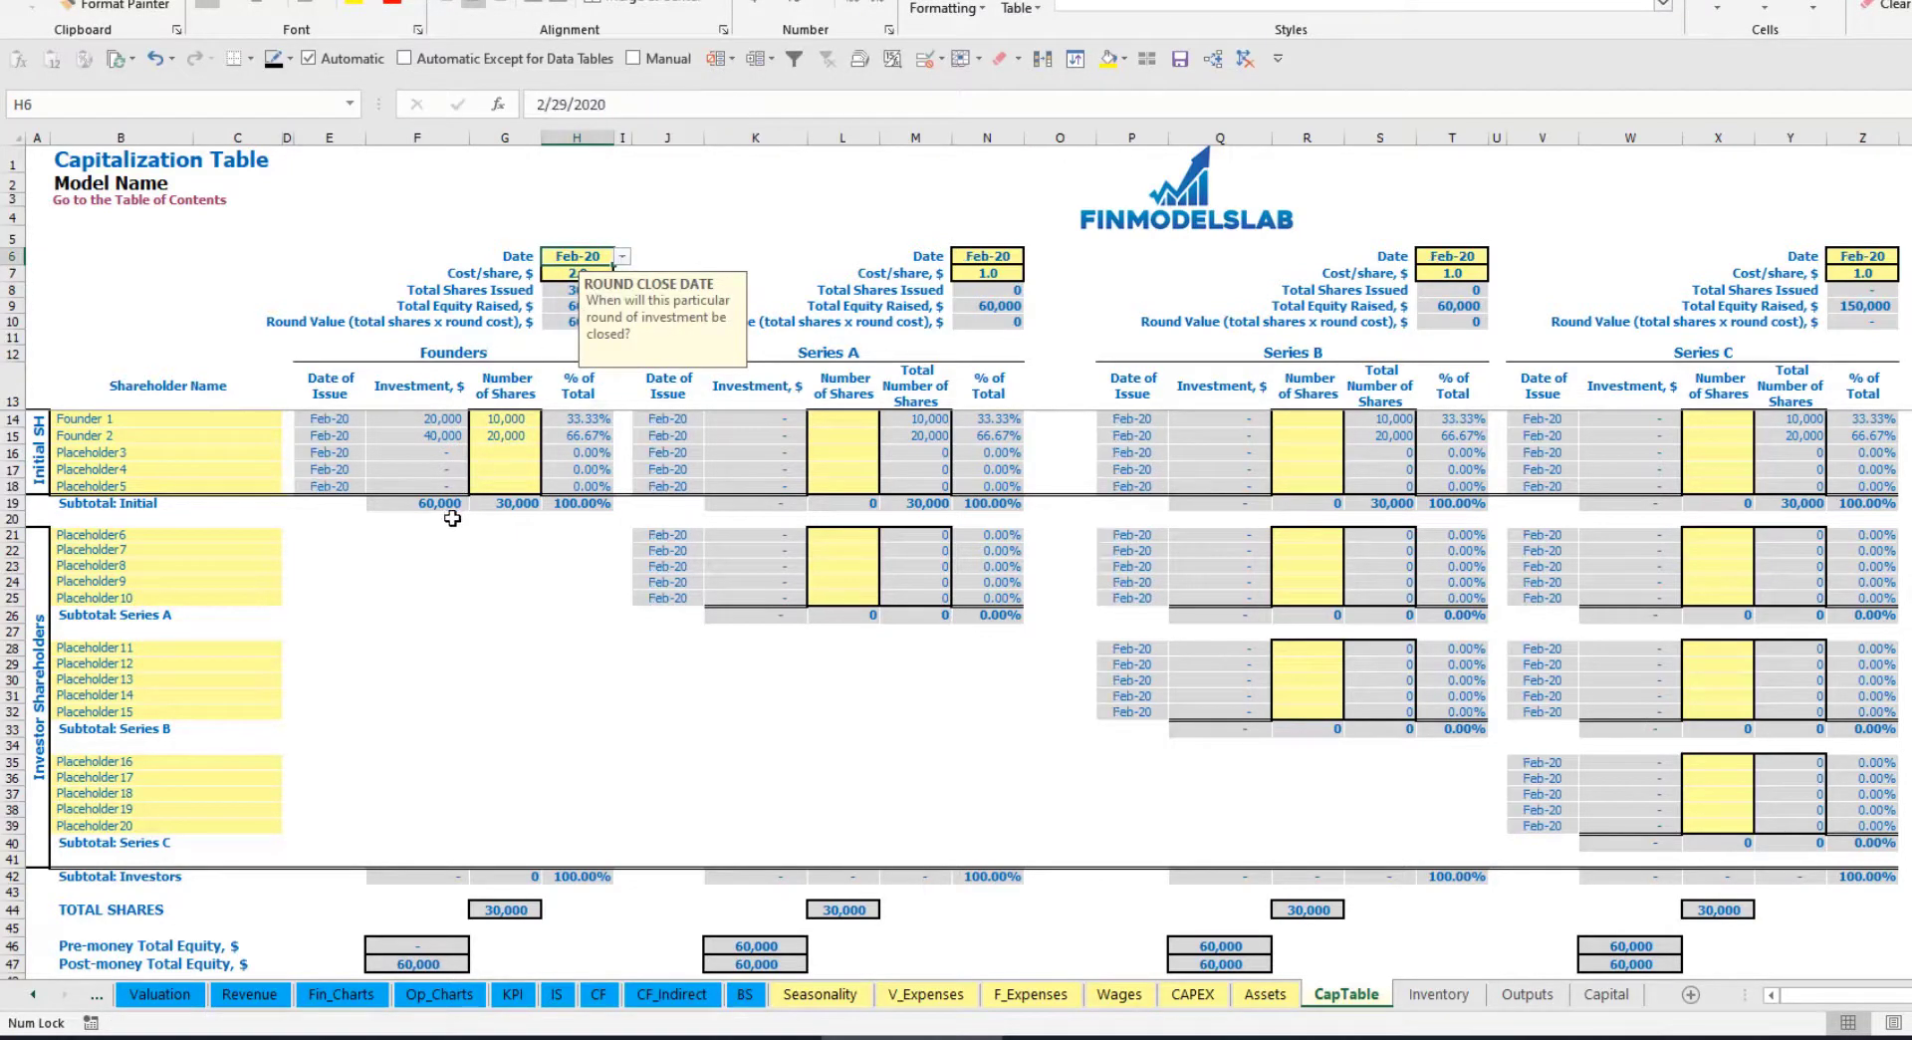
Inspect the founders' investment amounts and subtotal, the post-money total equity row and Founder 1's ownership percentage.
{"action": "left_click", "coordinate": [426, 424]}
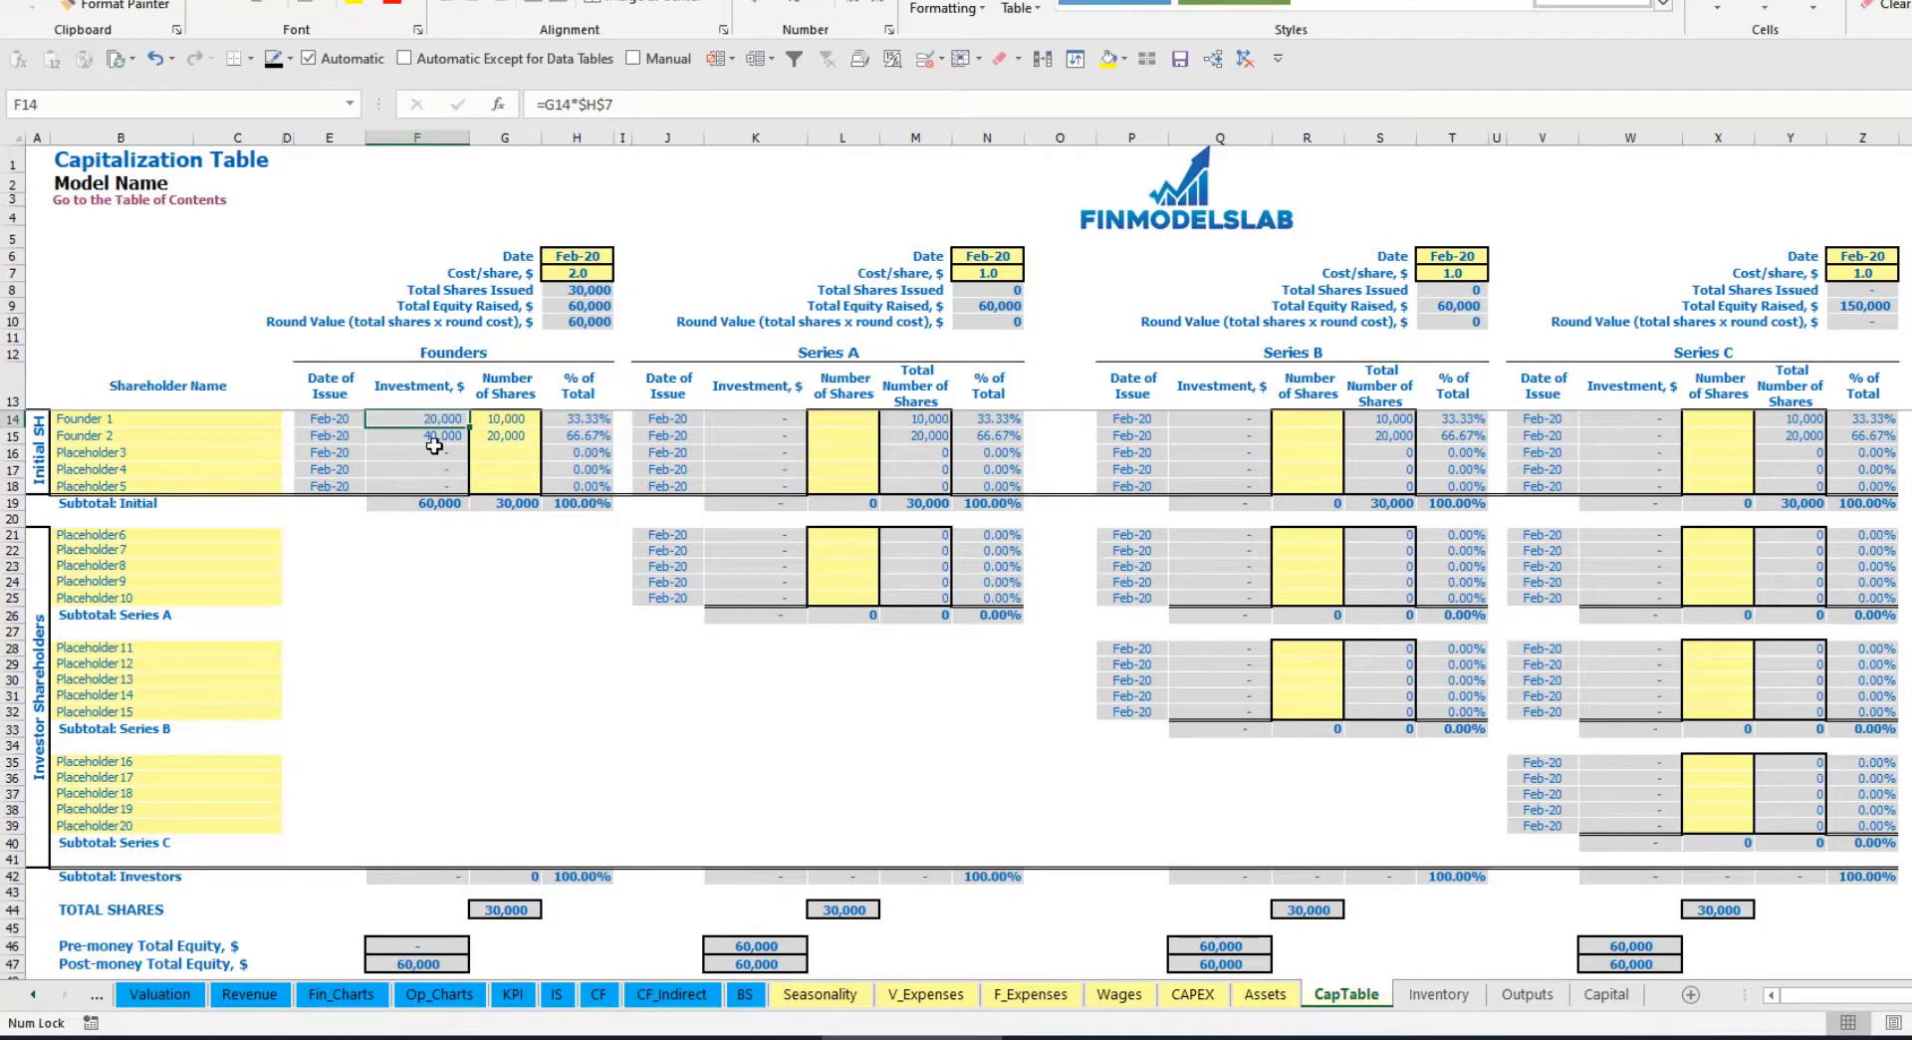
{"action": "left_click", "coordinate": [426, 440]}
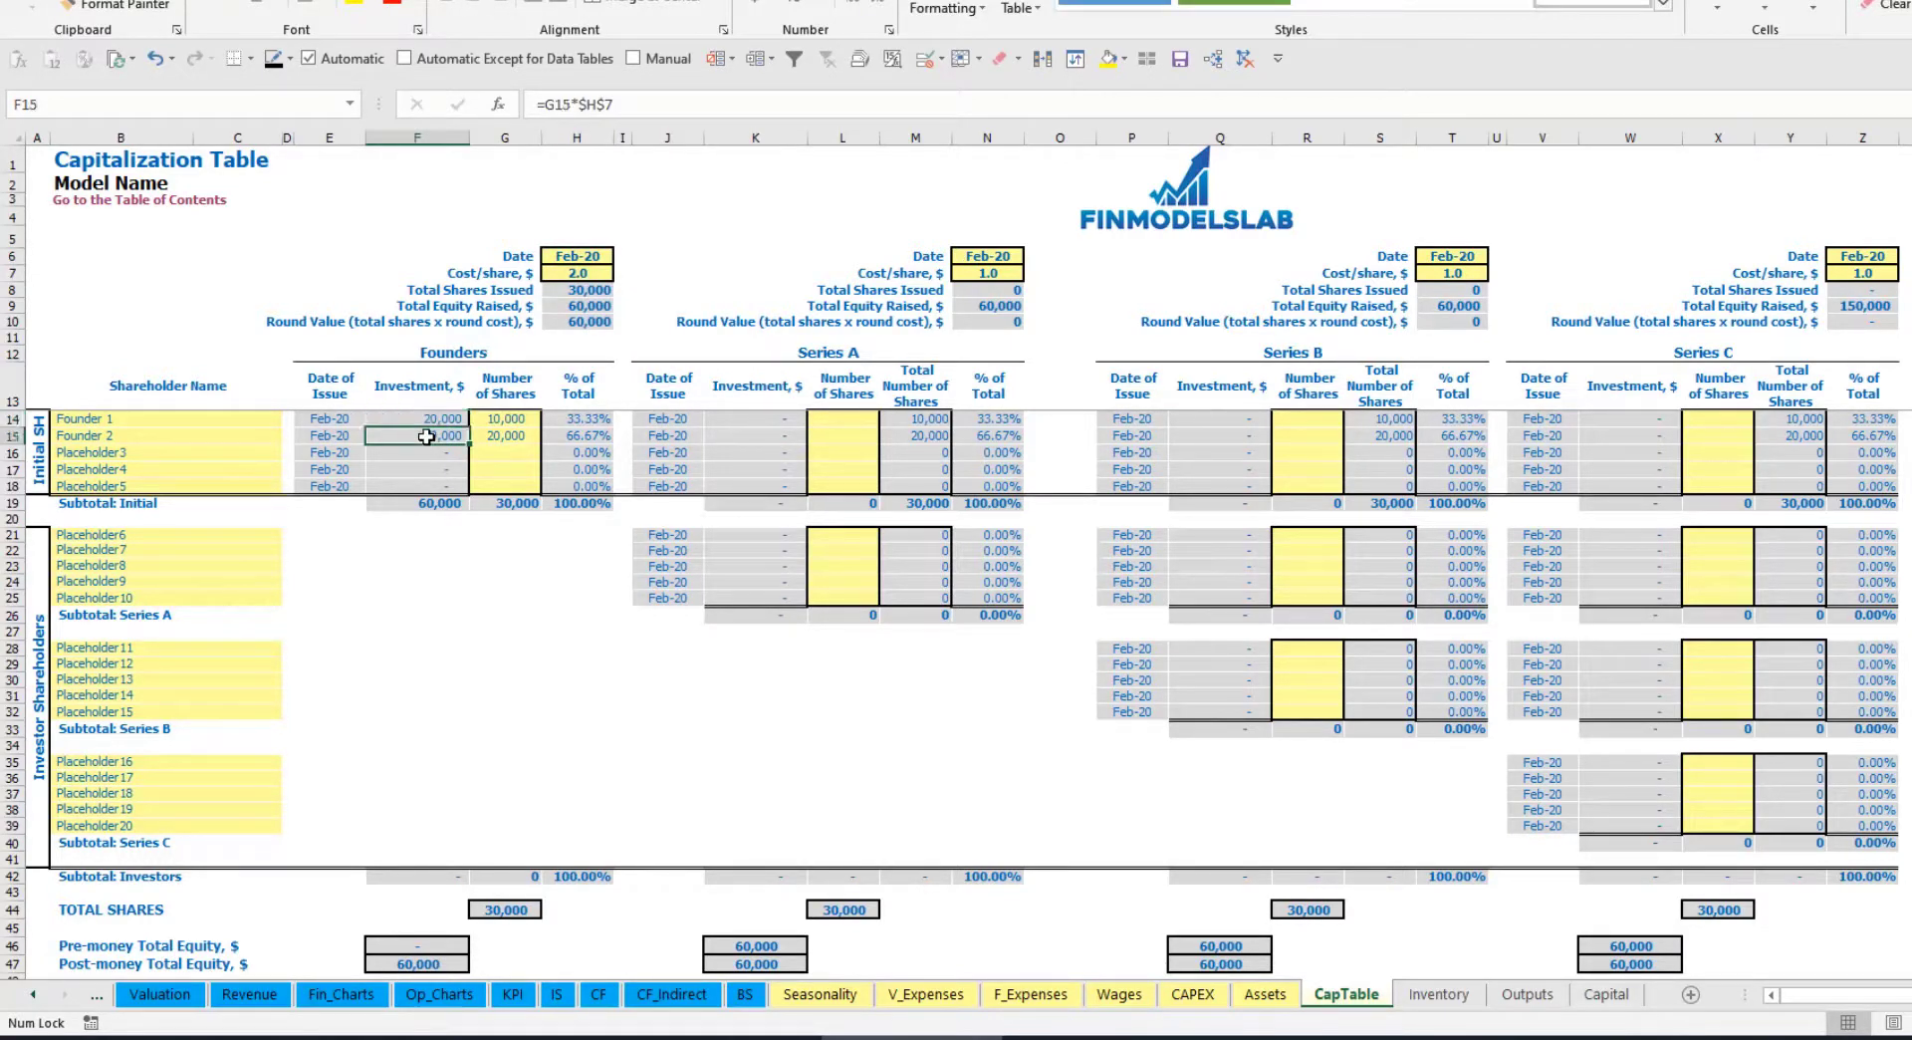
{"action": "left_click", "coordinate": [427, 503]}
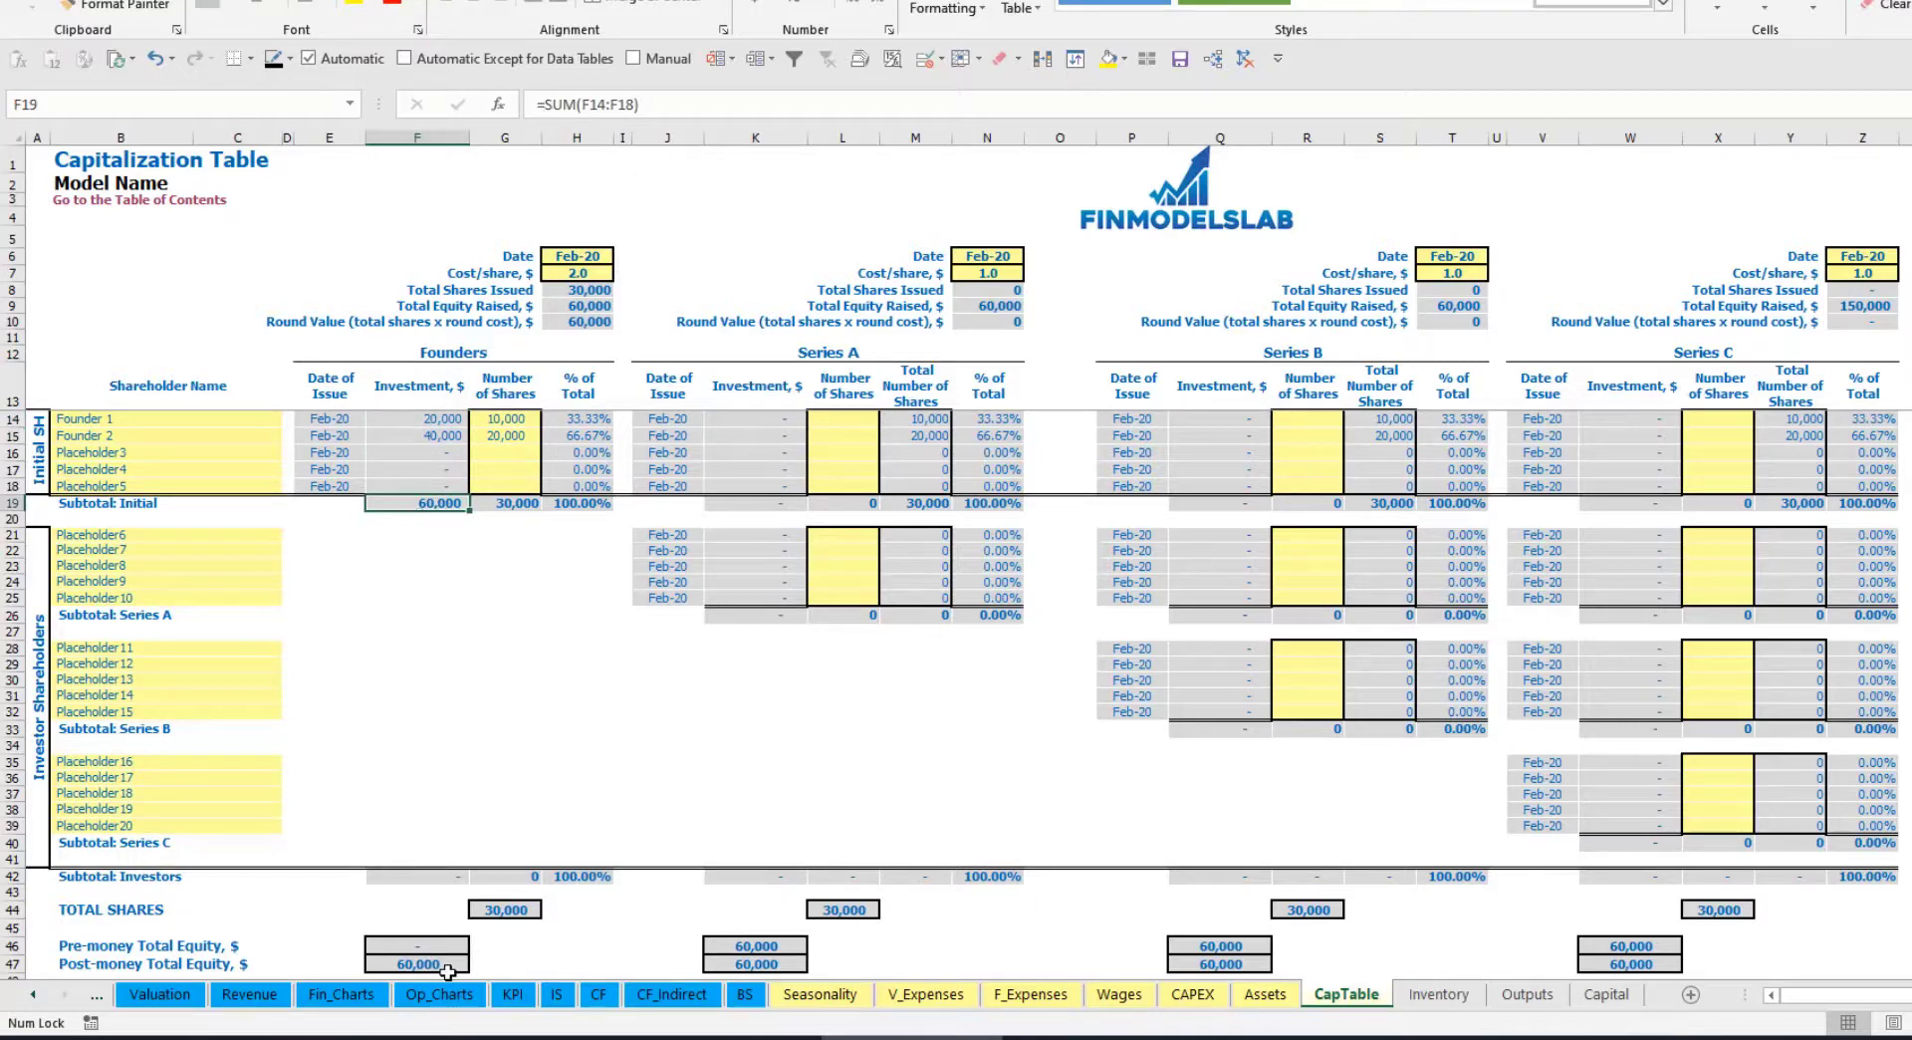
{"action": "left_click", "coordinate": [14, 964]}
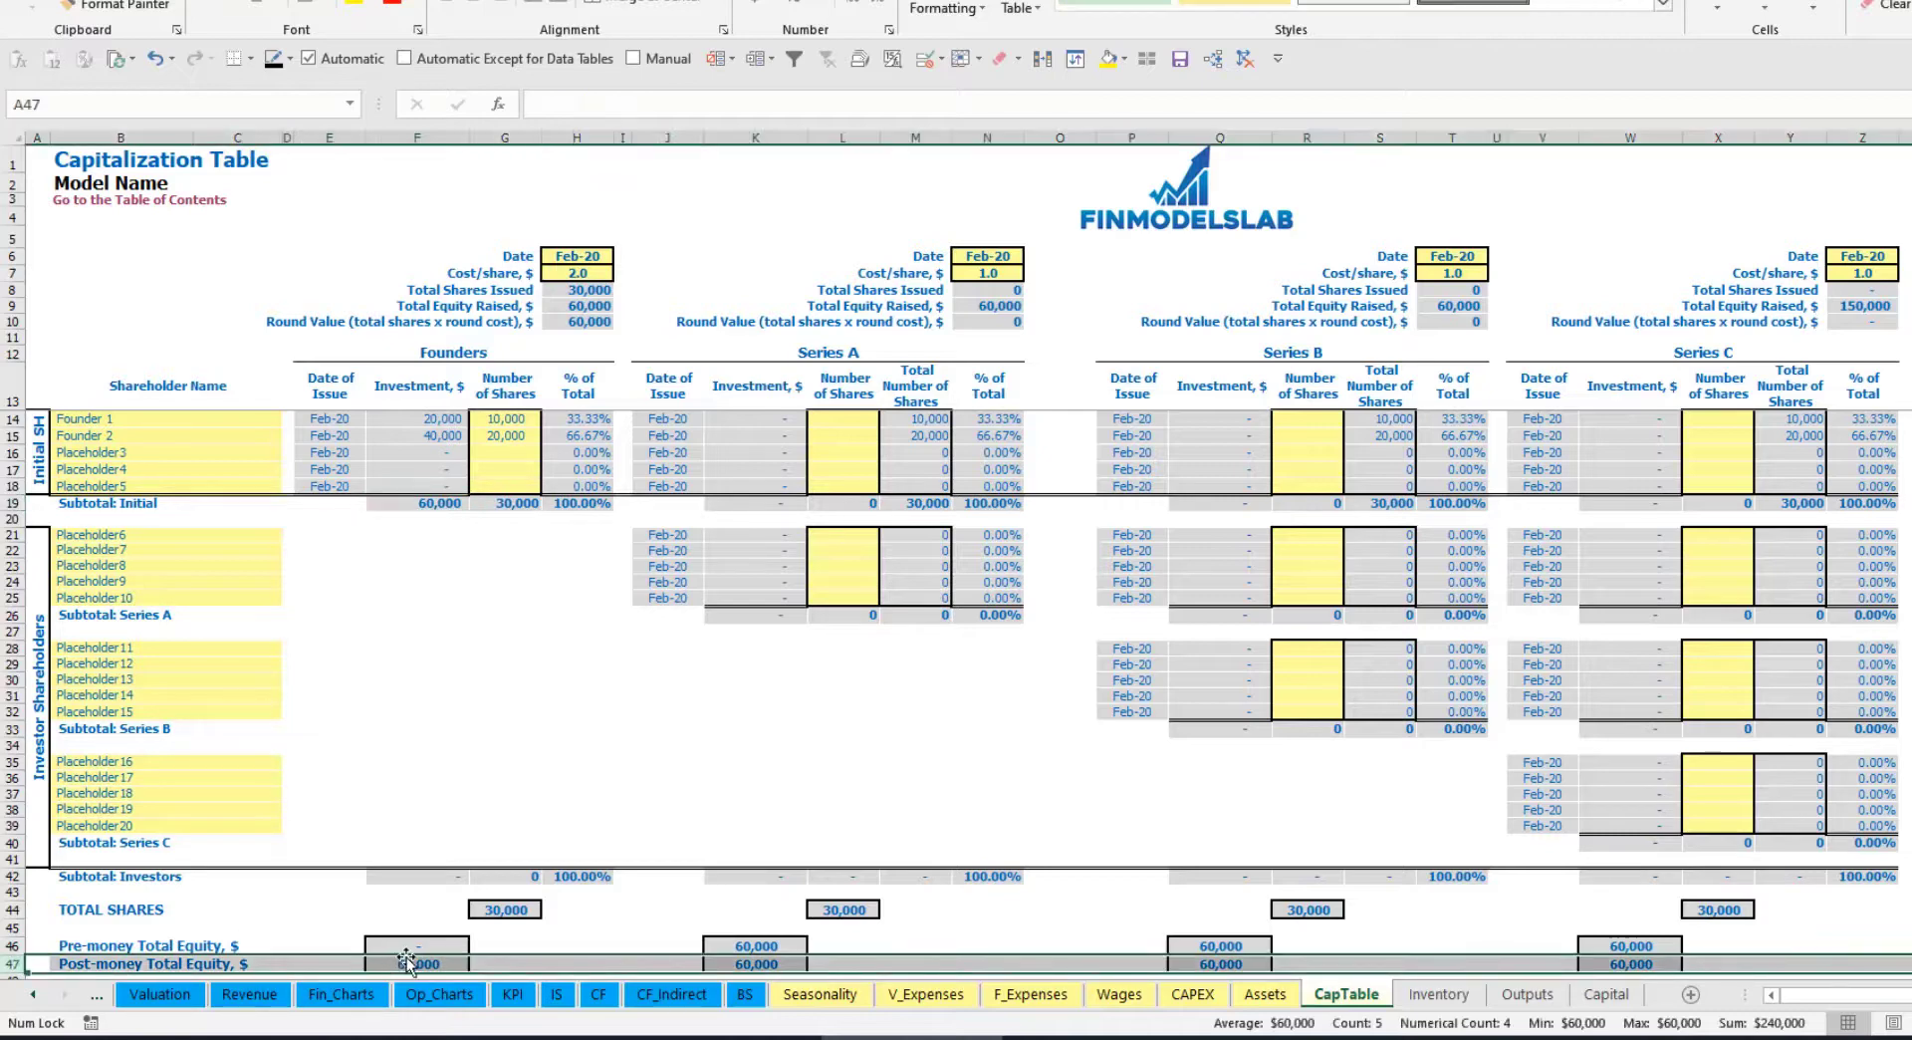
{"action": "left_click", "coordinate": [592, 421]}
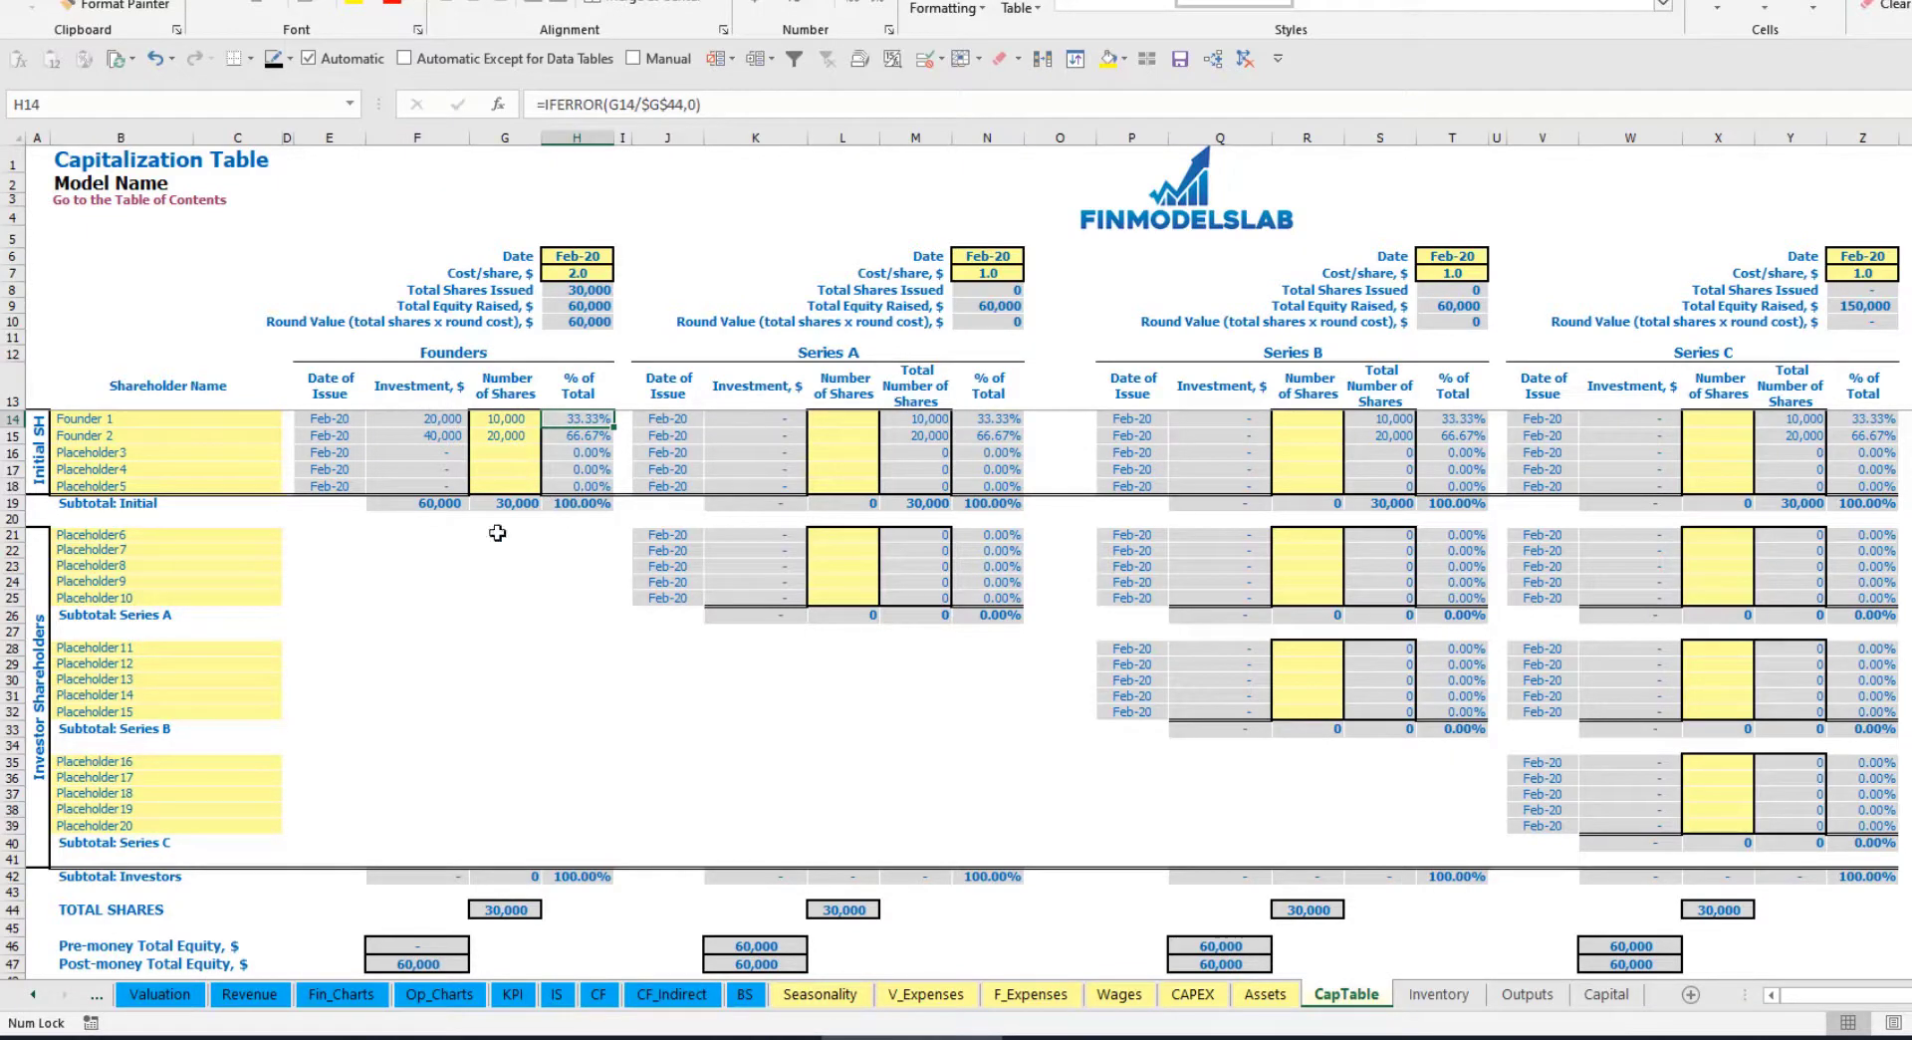
Name the first Series A investor shareholder in the Capitalization Table Investor 1.
{"action": "left_click", "coordinate": [227, 537]}
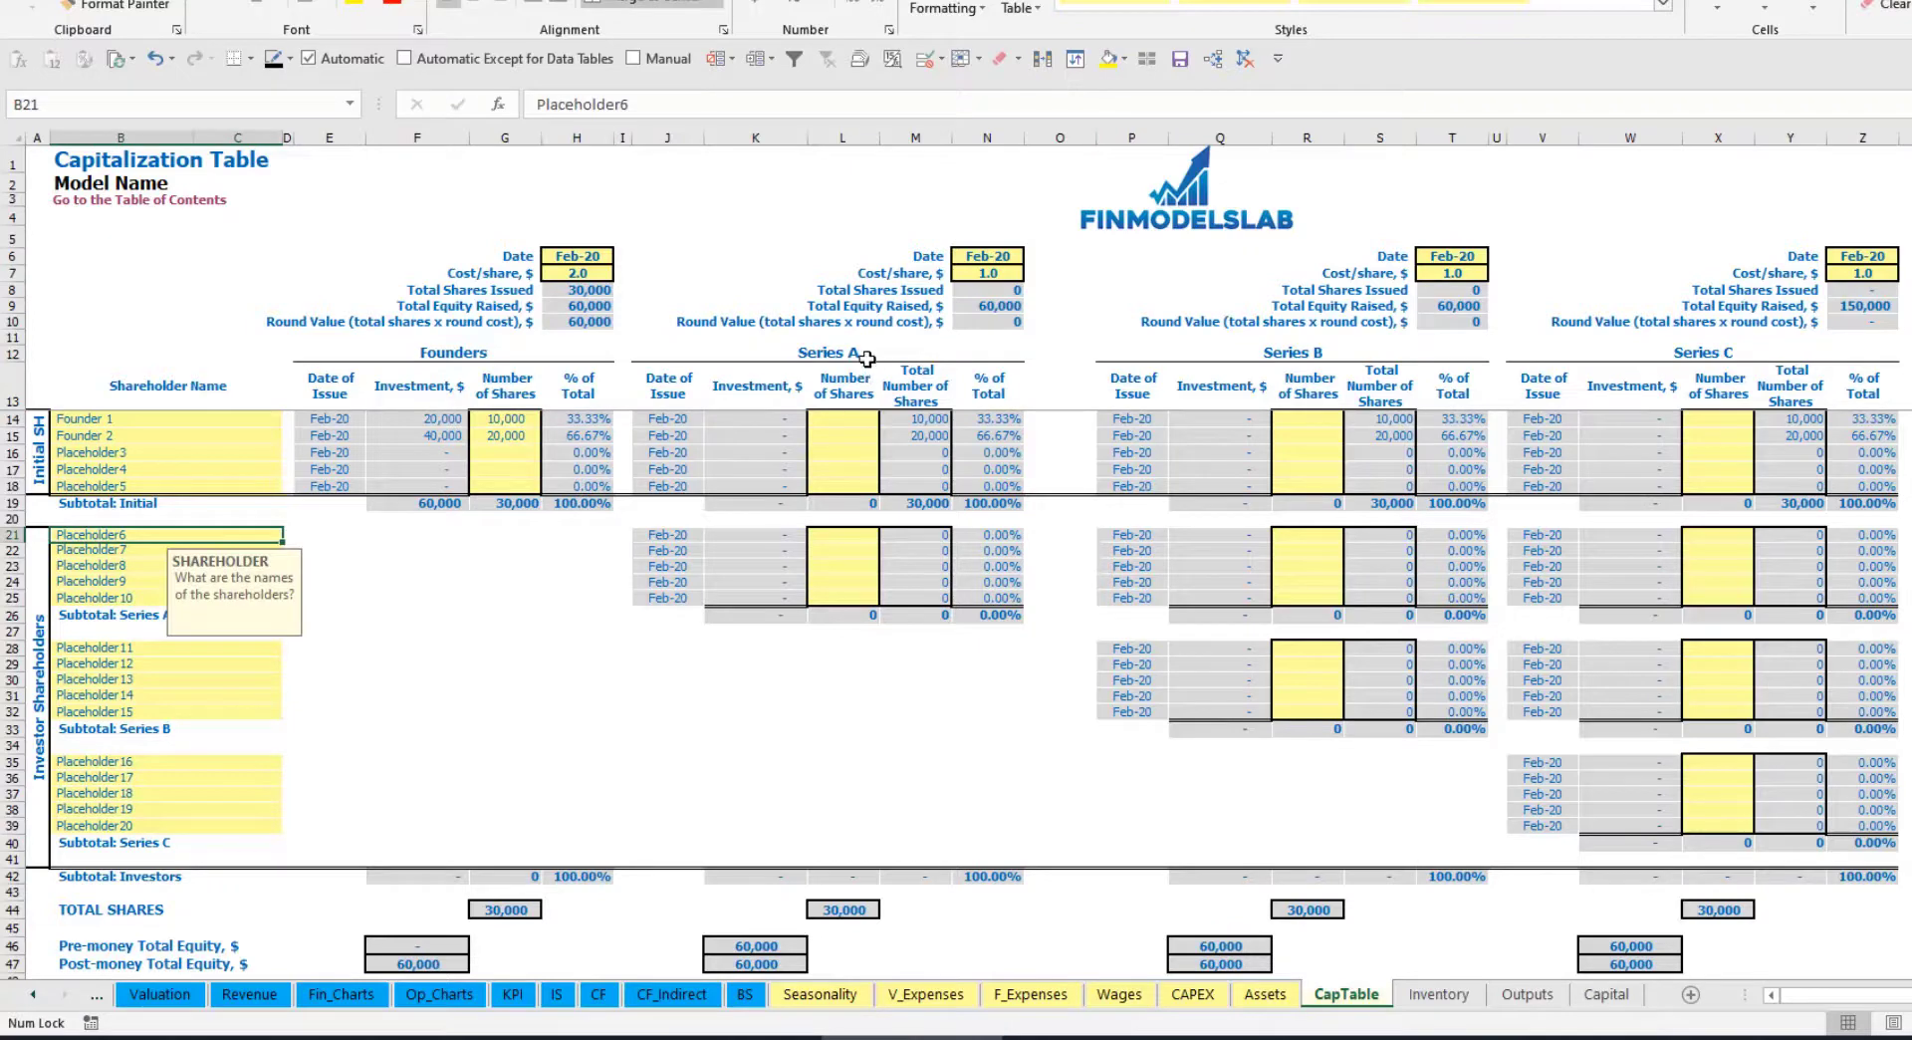
{"action": "left_click", "coordinate": [866, 358]}
{"action": "left_click", "coordinate": [136, 539]}
{"action": "type", "text": "Investo"}
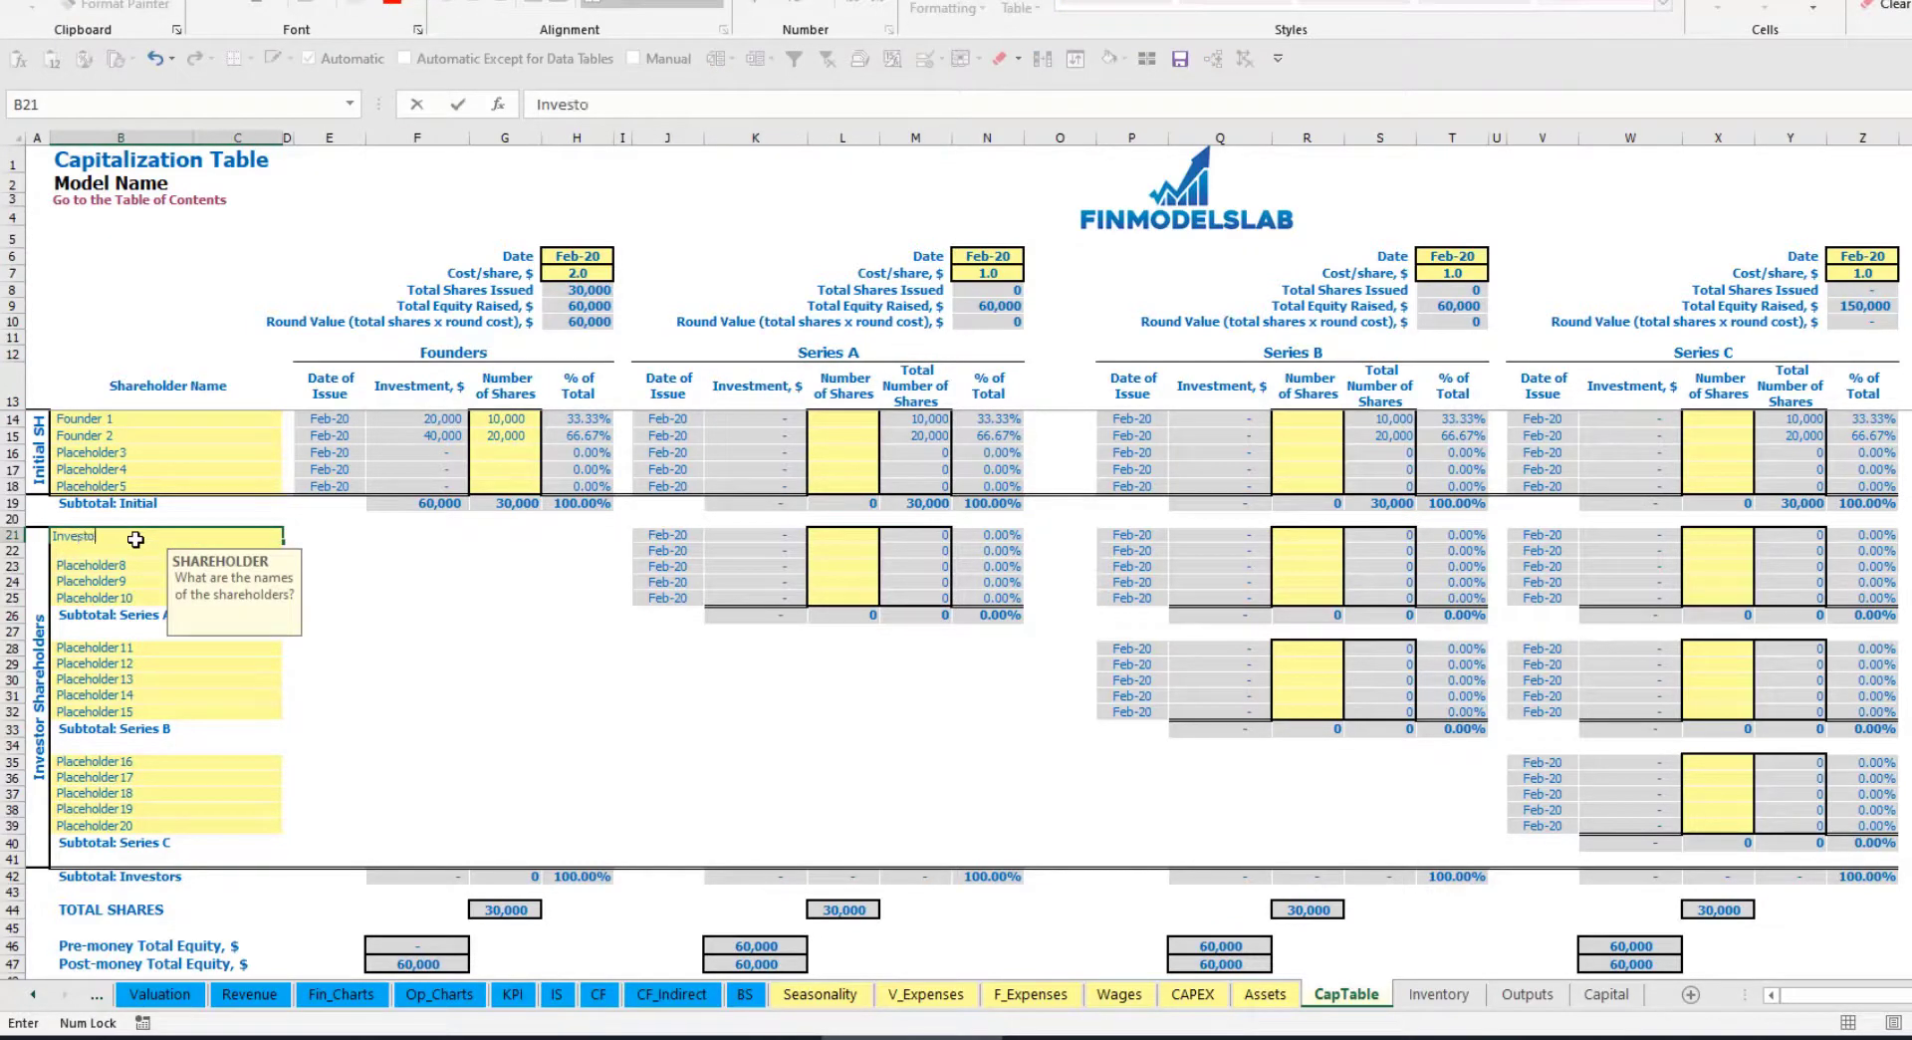
{"action": "type", "text": "r 1"}
{"action": "key", "text": "Return"}
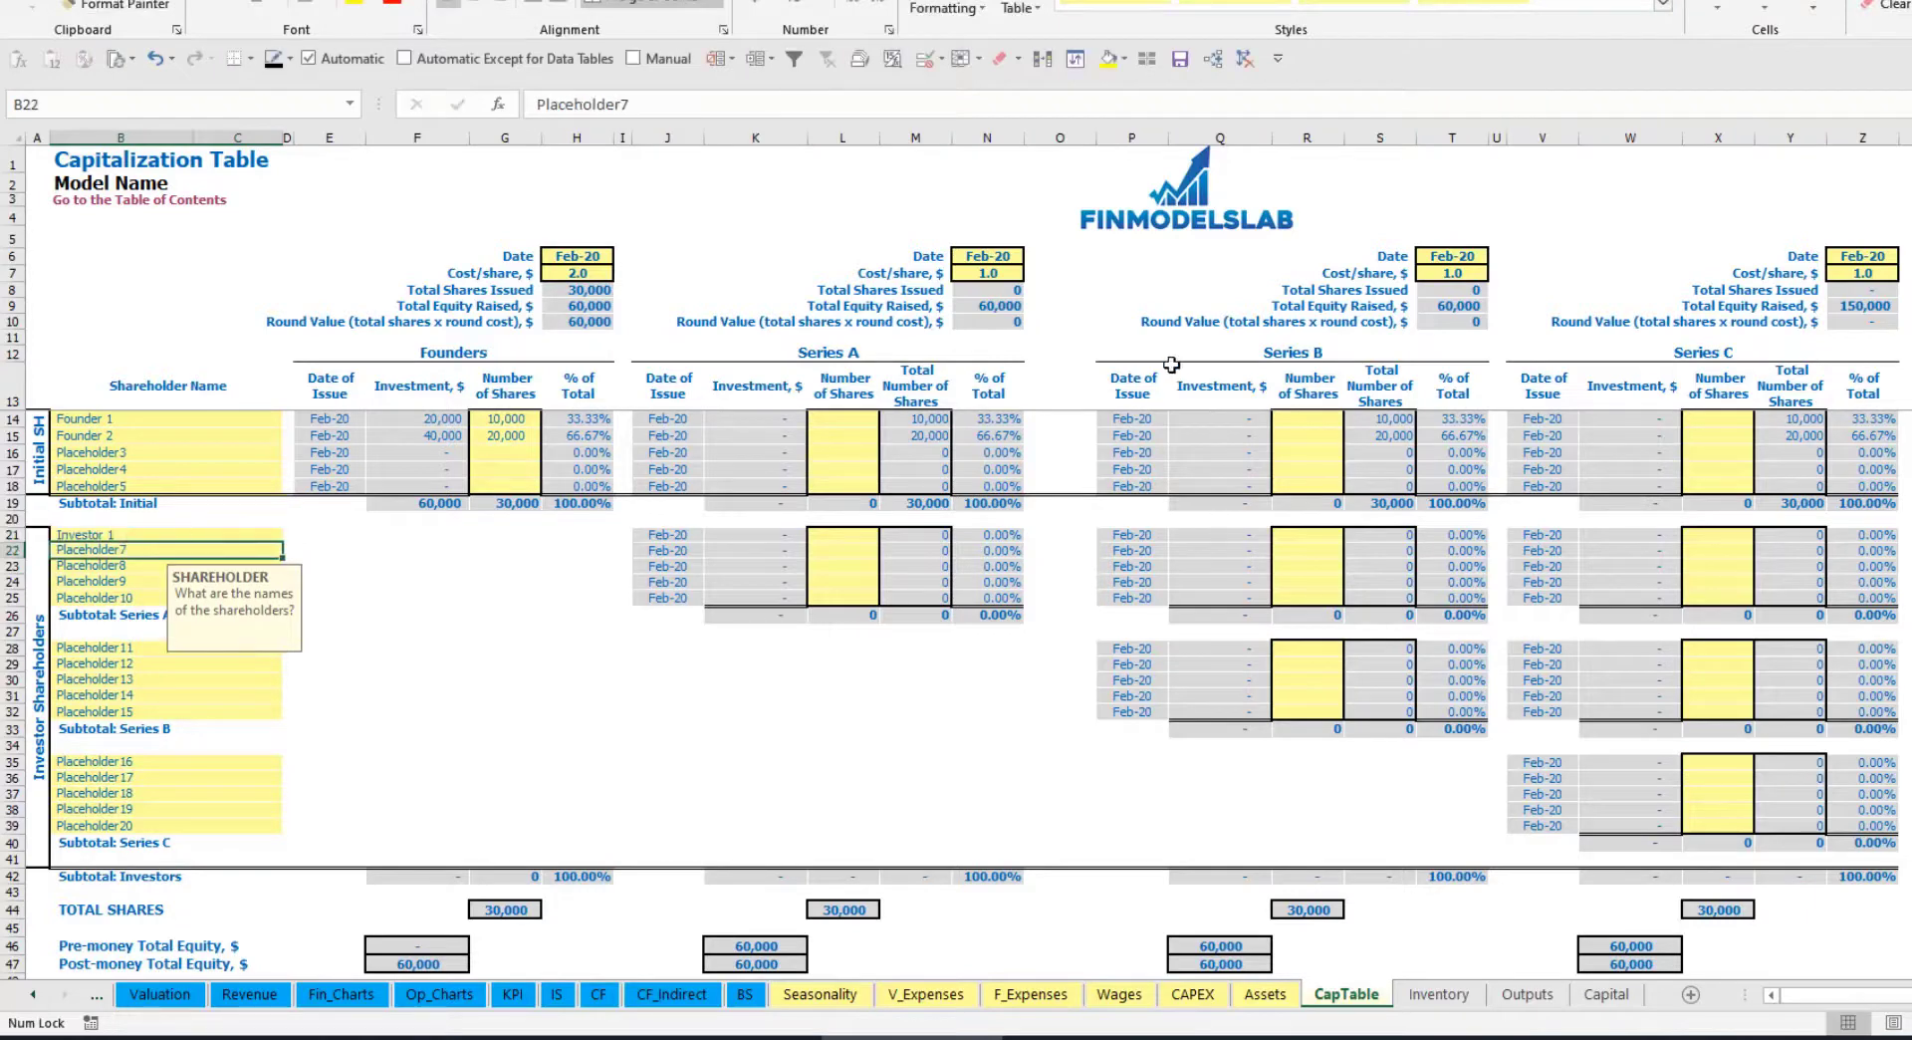
Set the Series A round's date to May-20 and its cost per share to 5.
{"action": "left_click", "coordinate": [1013, 255]}
{"action": "left_click", "coordinate": [1032, 256]}
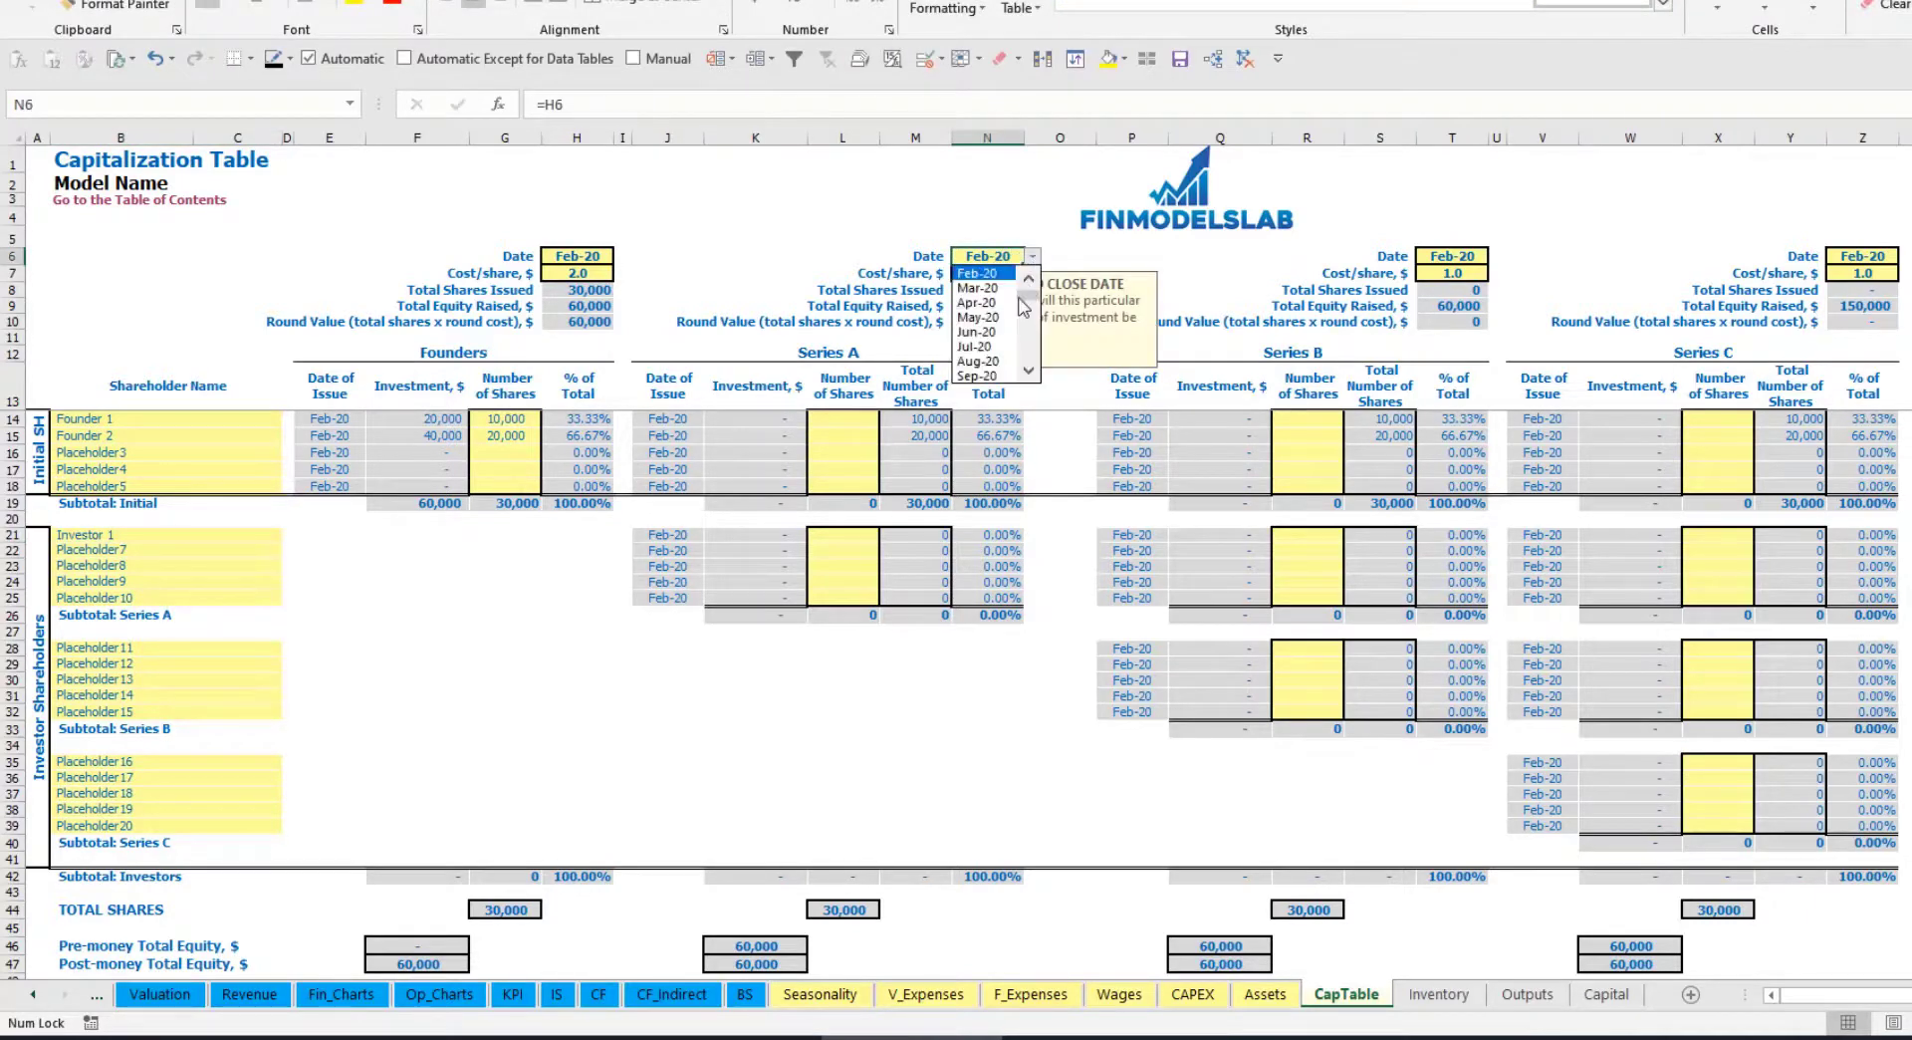
{"action": "left_click", "coordinate": [986, 321]}
{"action": "left_click", "coordinate": [979, 272]}
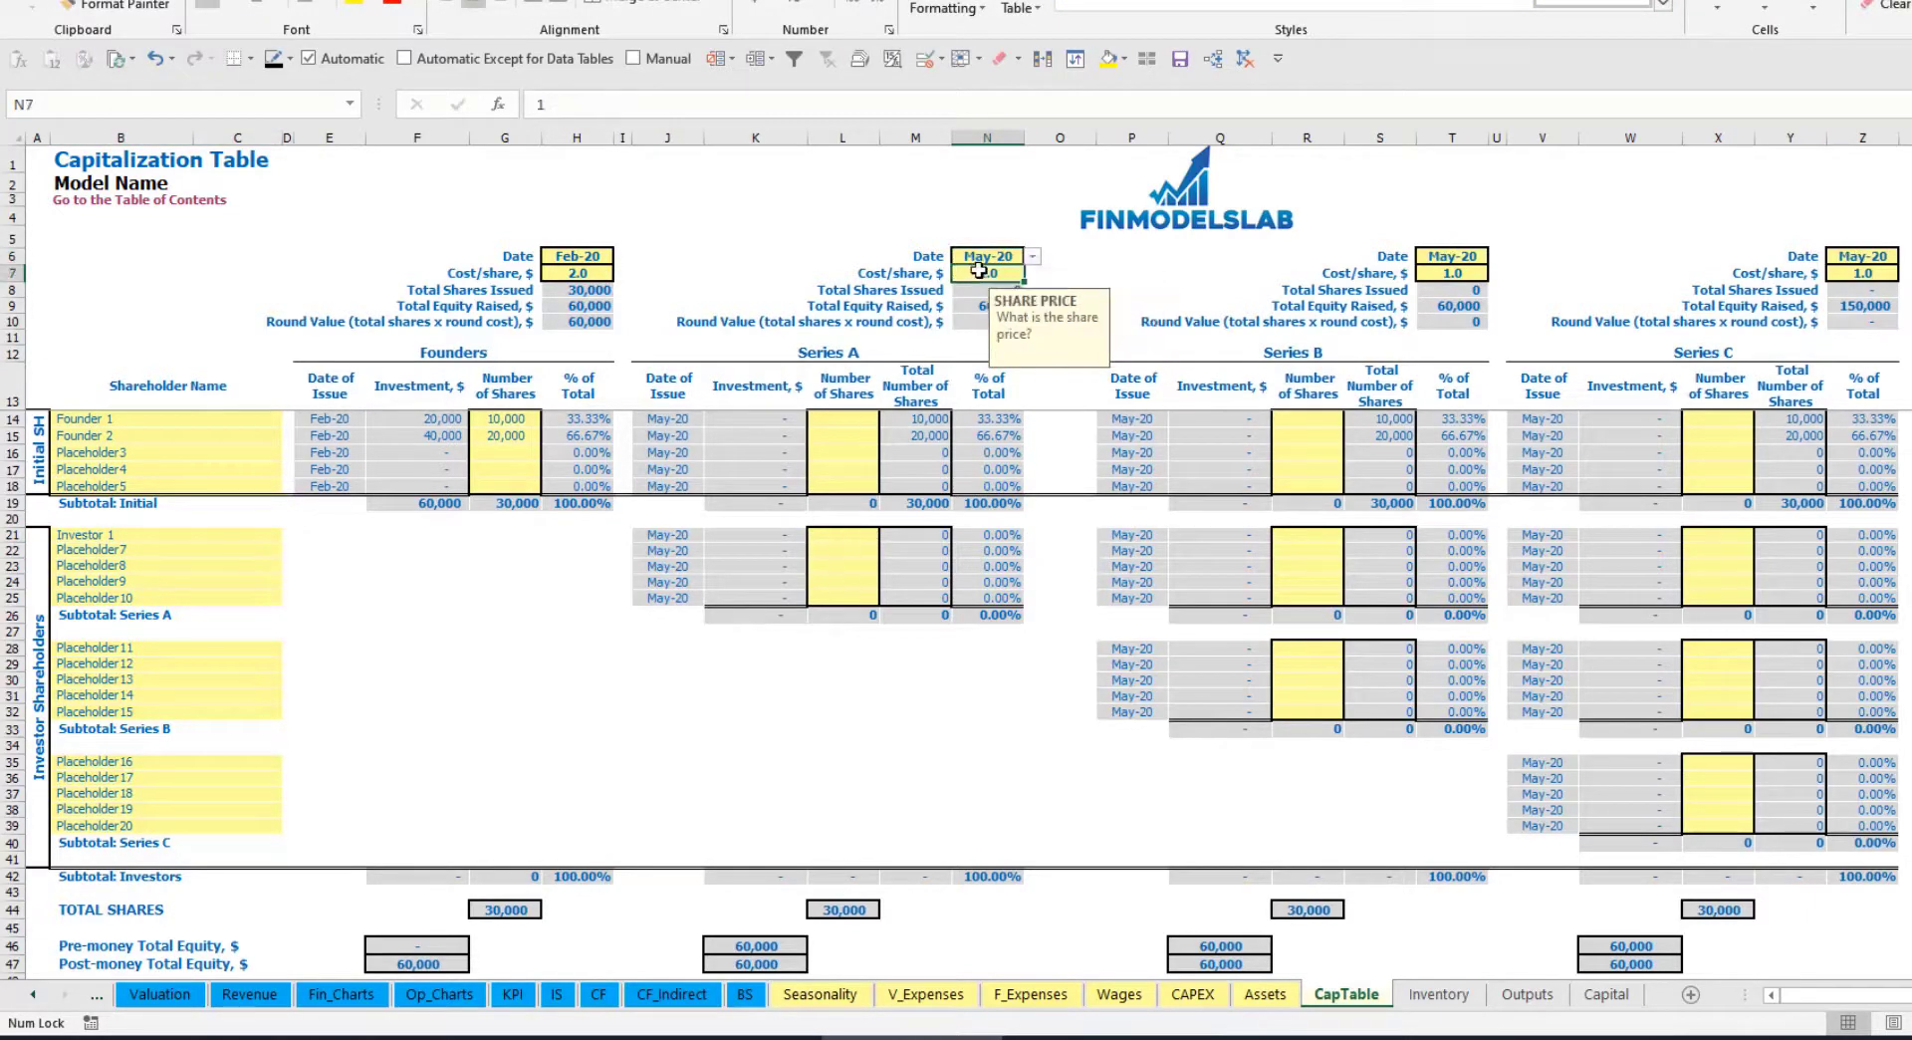
{"action": "type", "text": "5"}
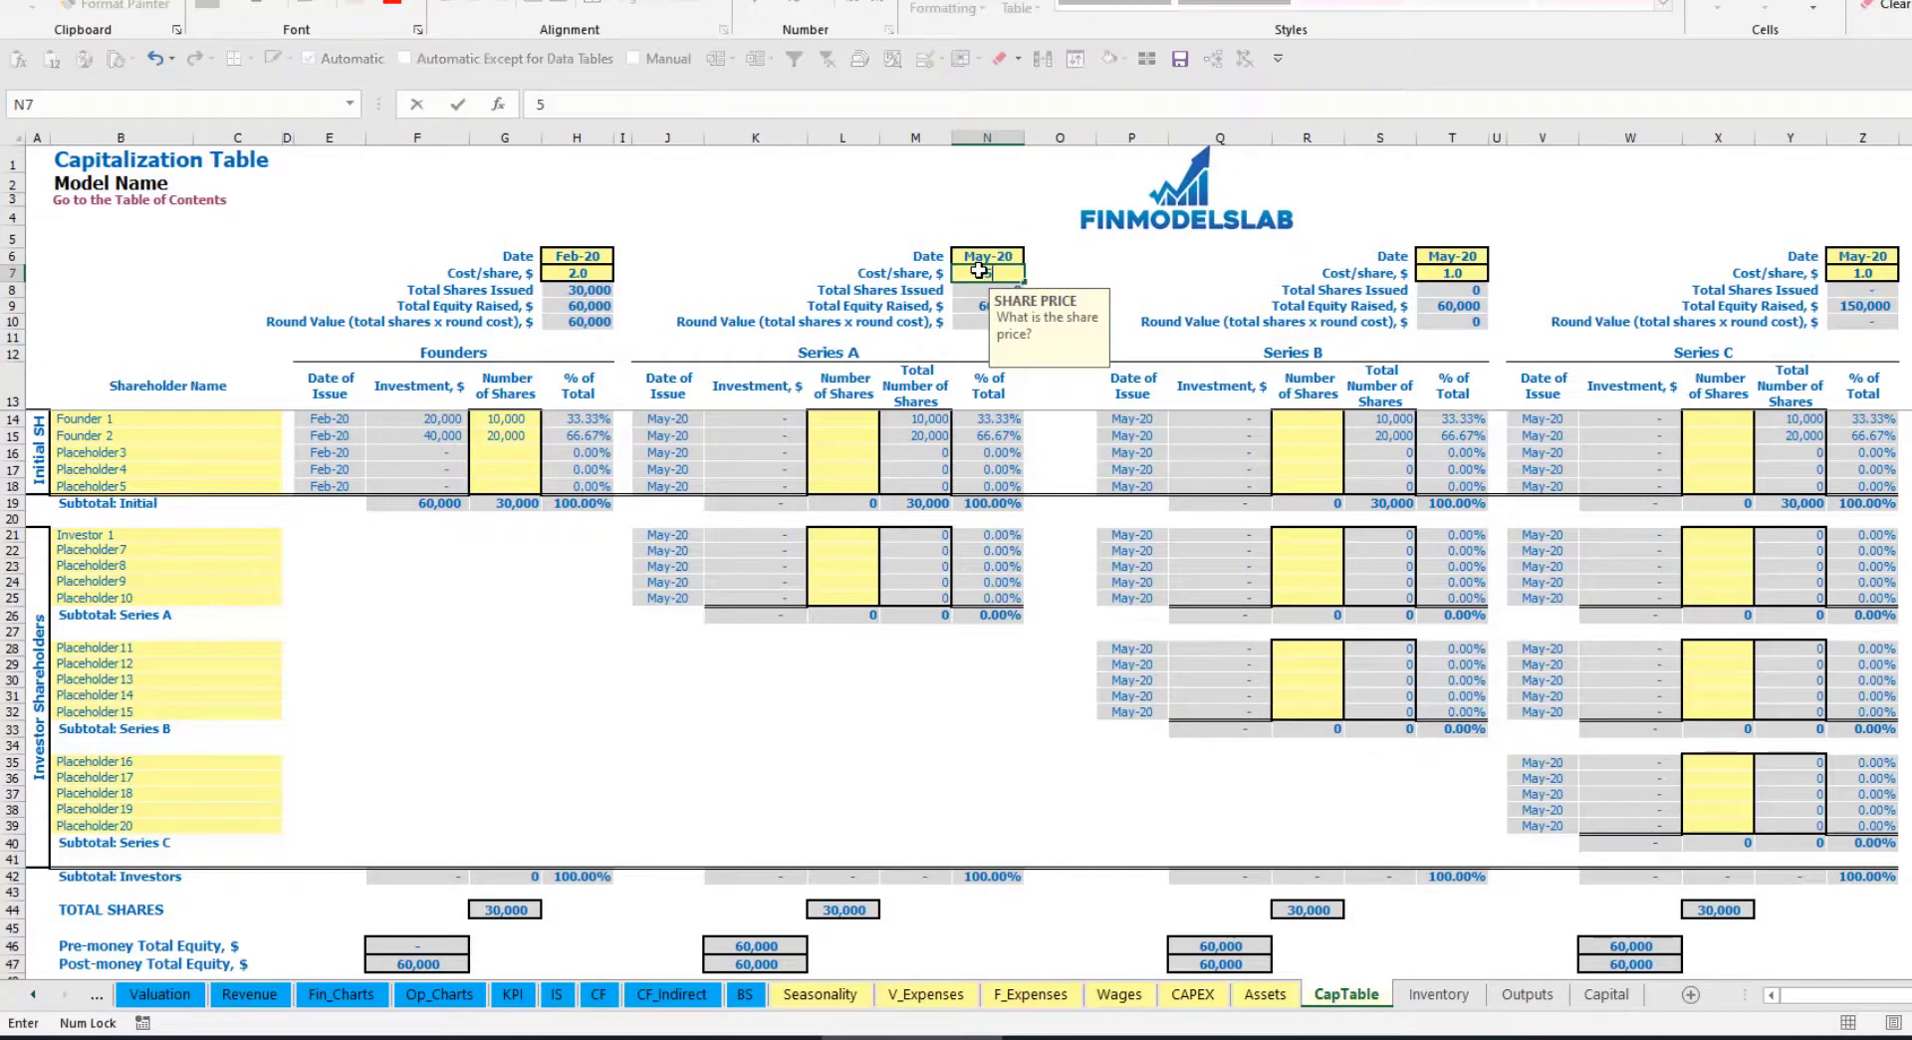
{"action": "key", "text": "Return"}
Set Investor 1's number of Series A shares to 1,000.
{"action": "left_click", "coordinate": [843, 532]}
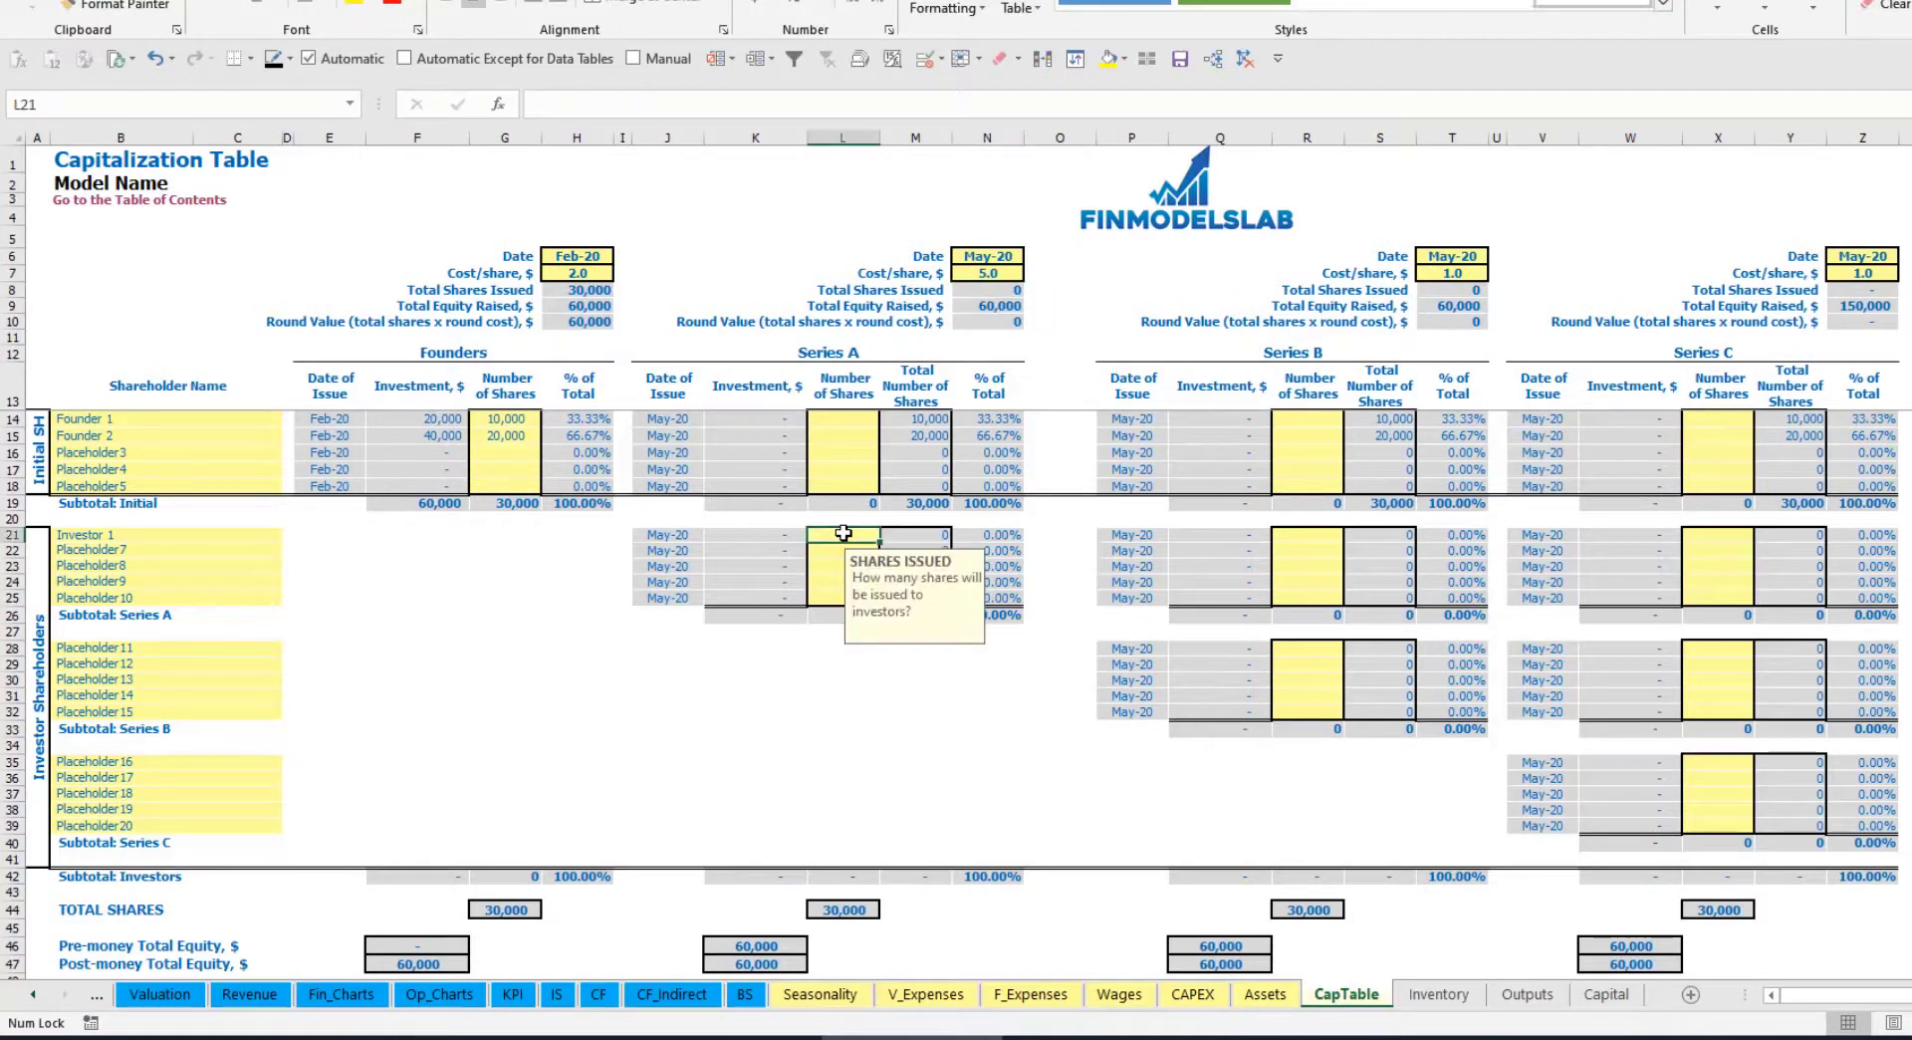
{"action": "type", "text": "1,00"}
{"action": "type", "text": "000"}
{"action": "key", "text": "Return"}
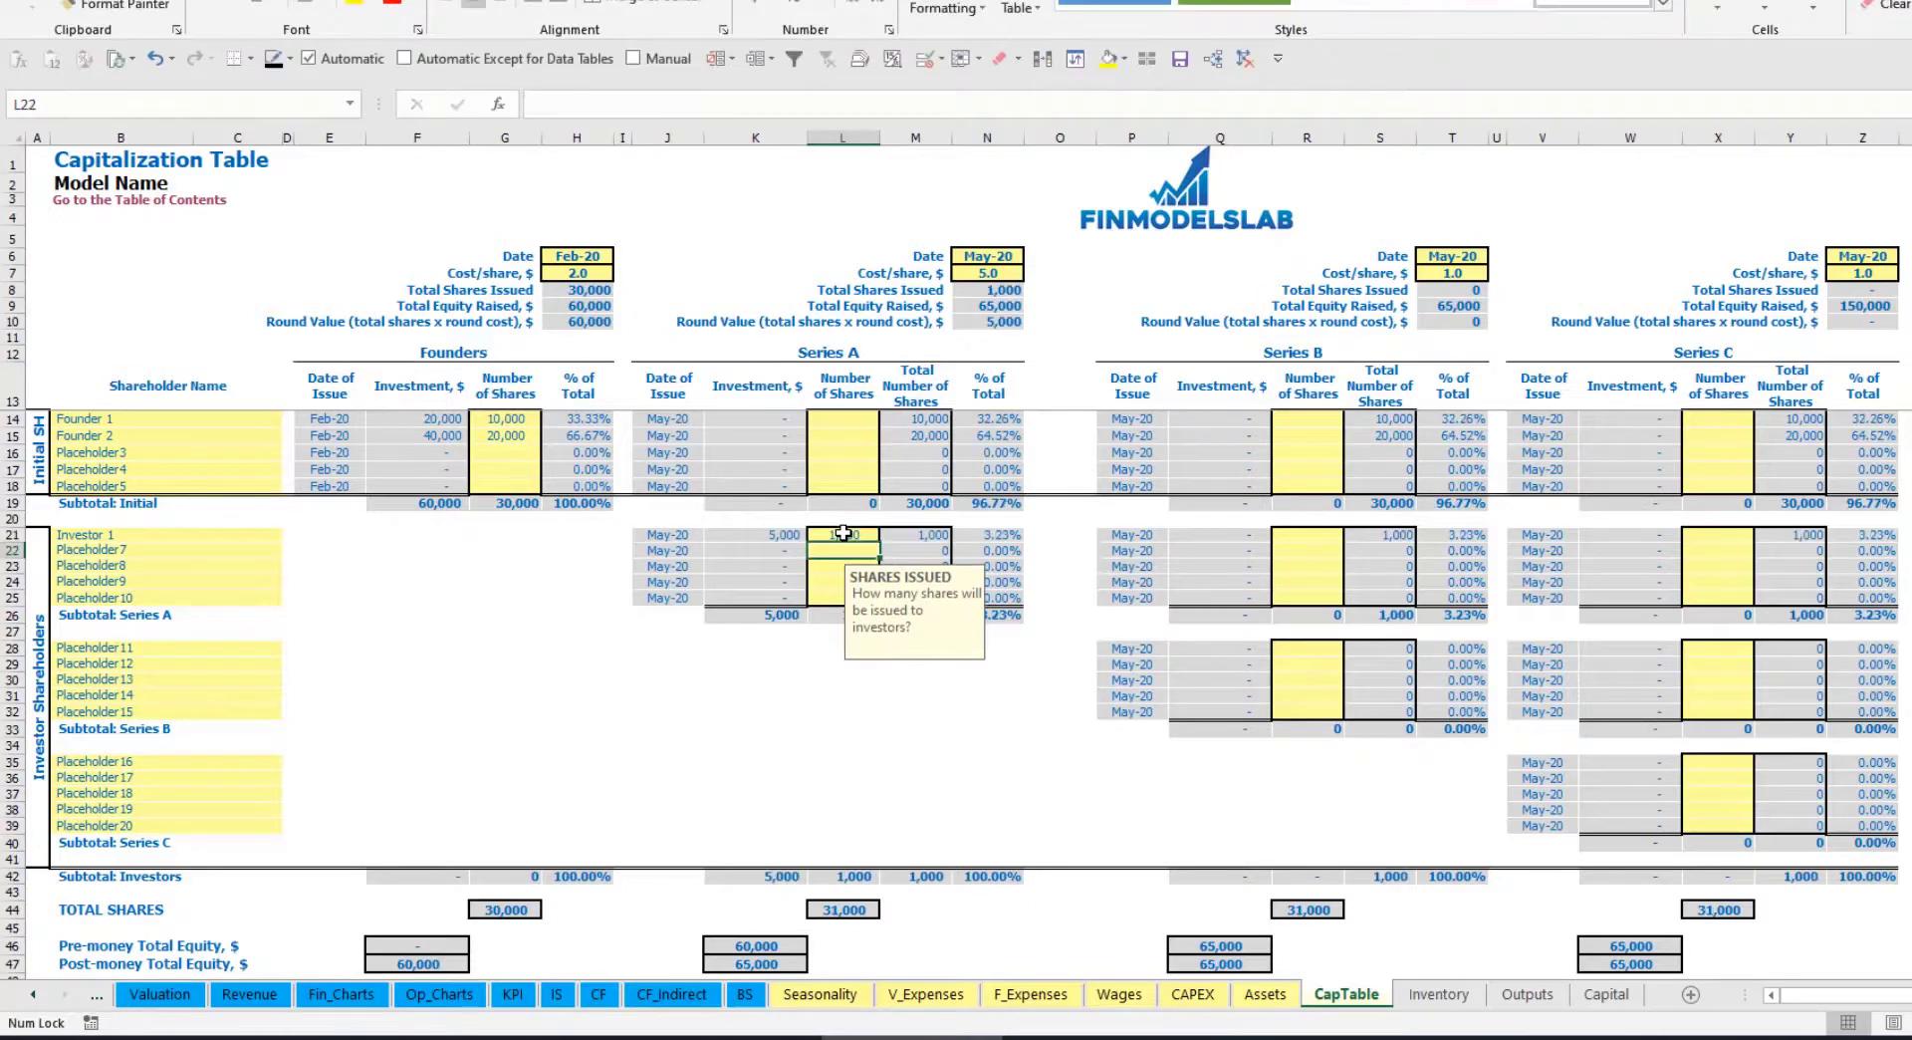
Examine Investor 1's Series A investment, the round's pre-money and post-money equity, and the ownership percentages of Investor 1 and both founders.
{"action": "left_click", "coordinate": [768, 537]}
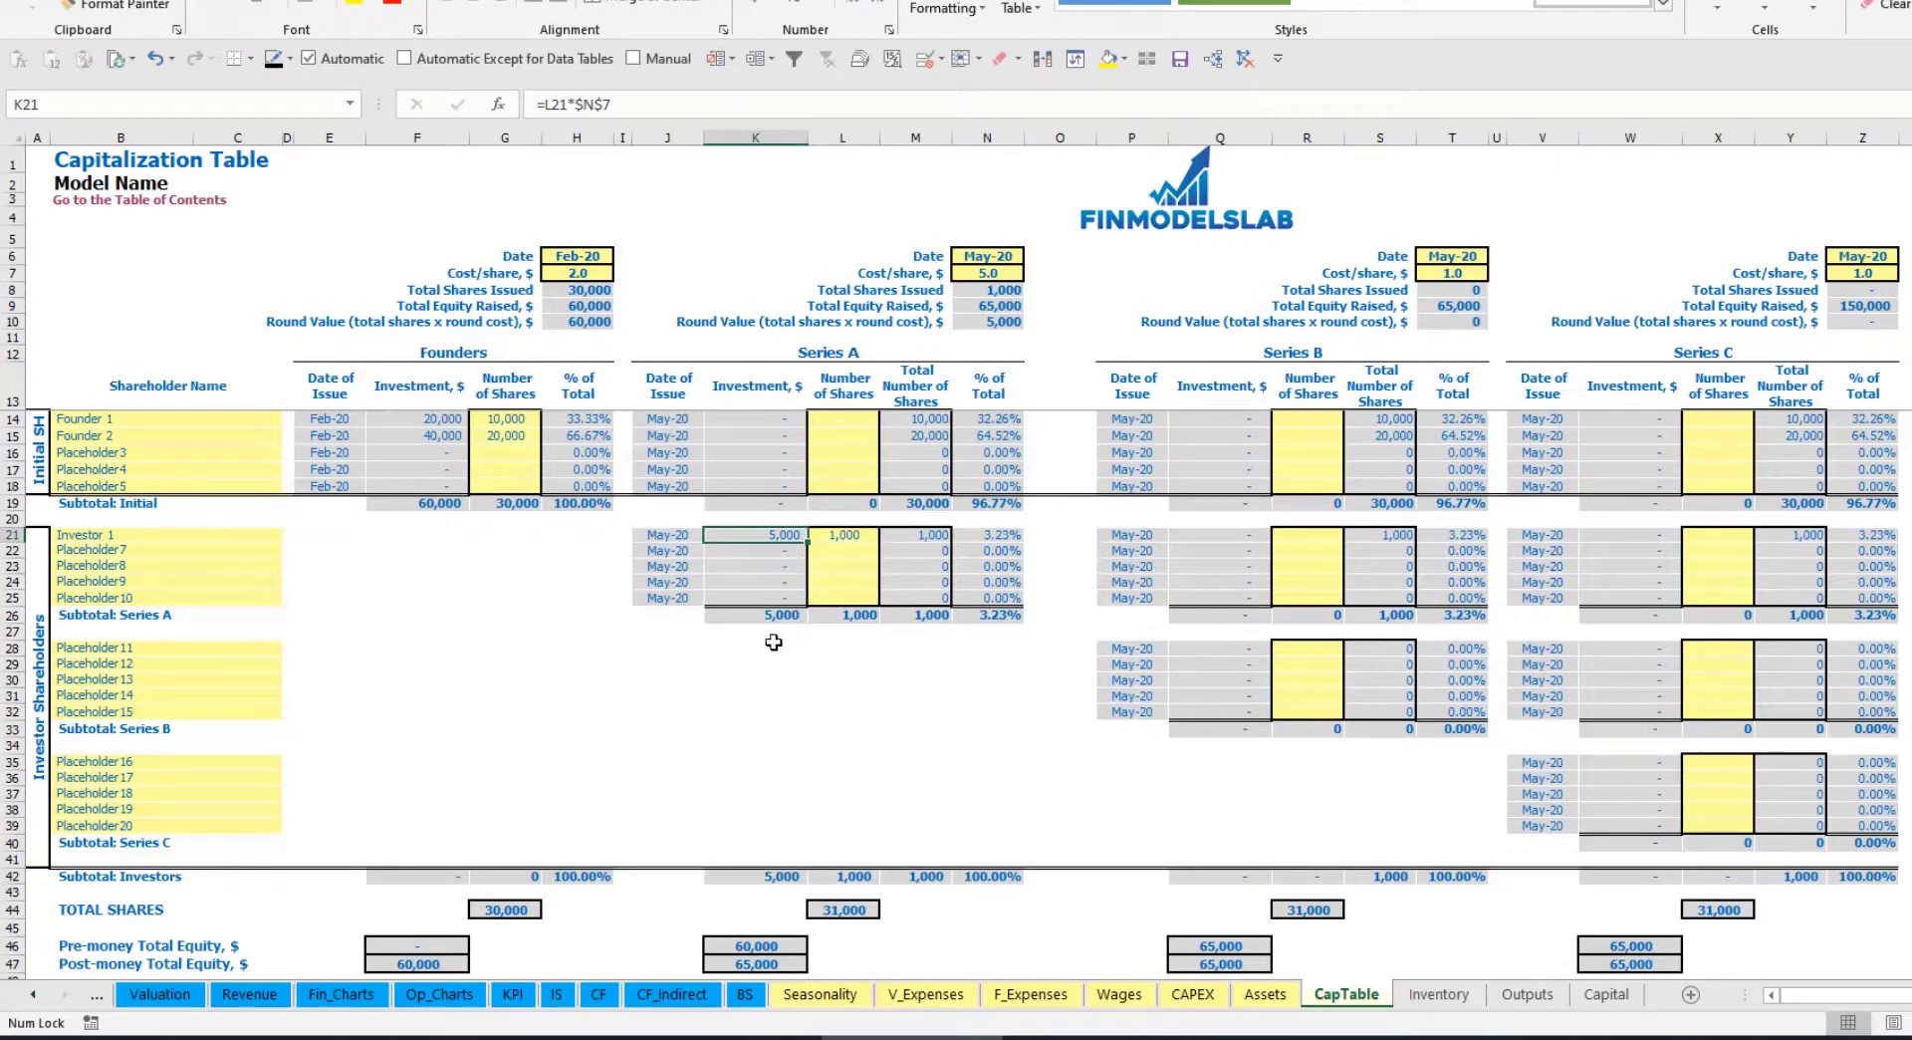
{"action": "left_click", "coordinate": [740, 942]}
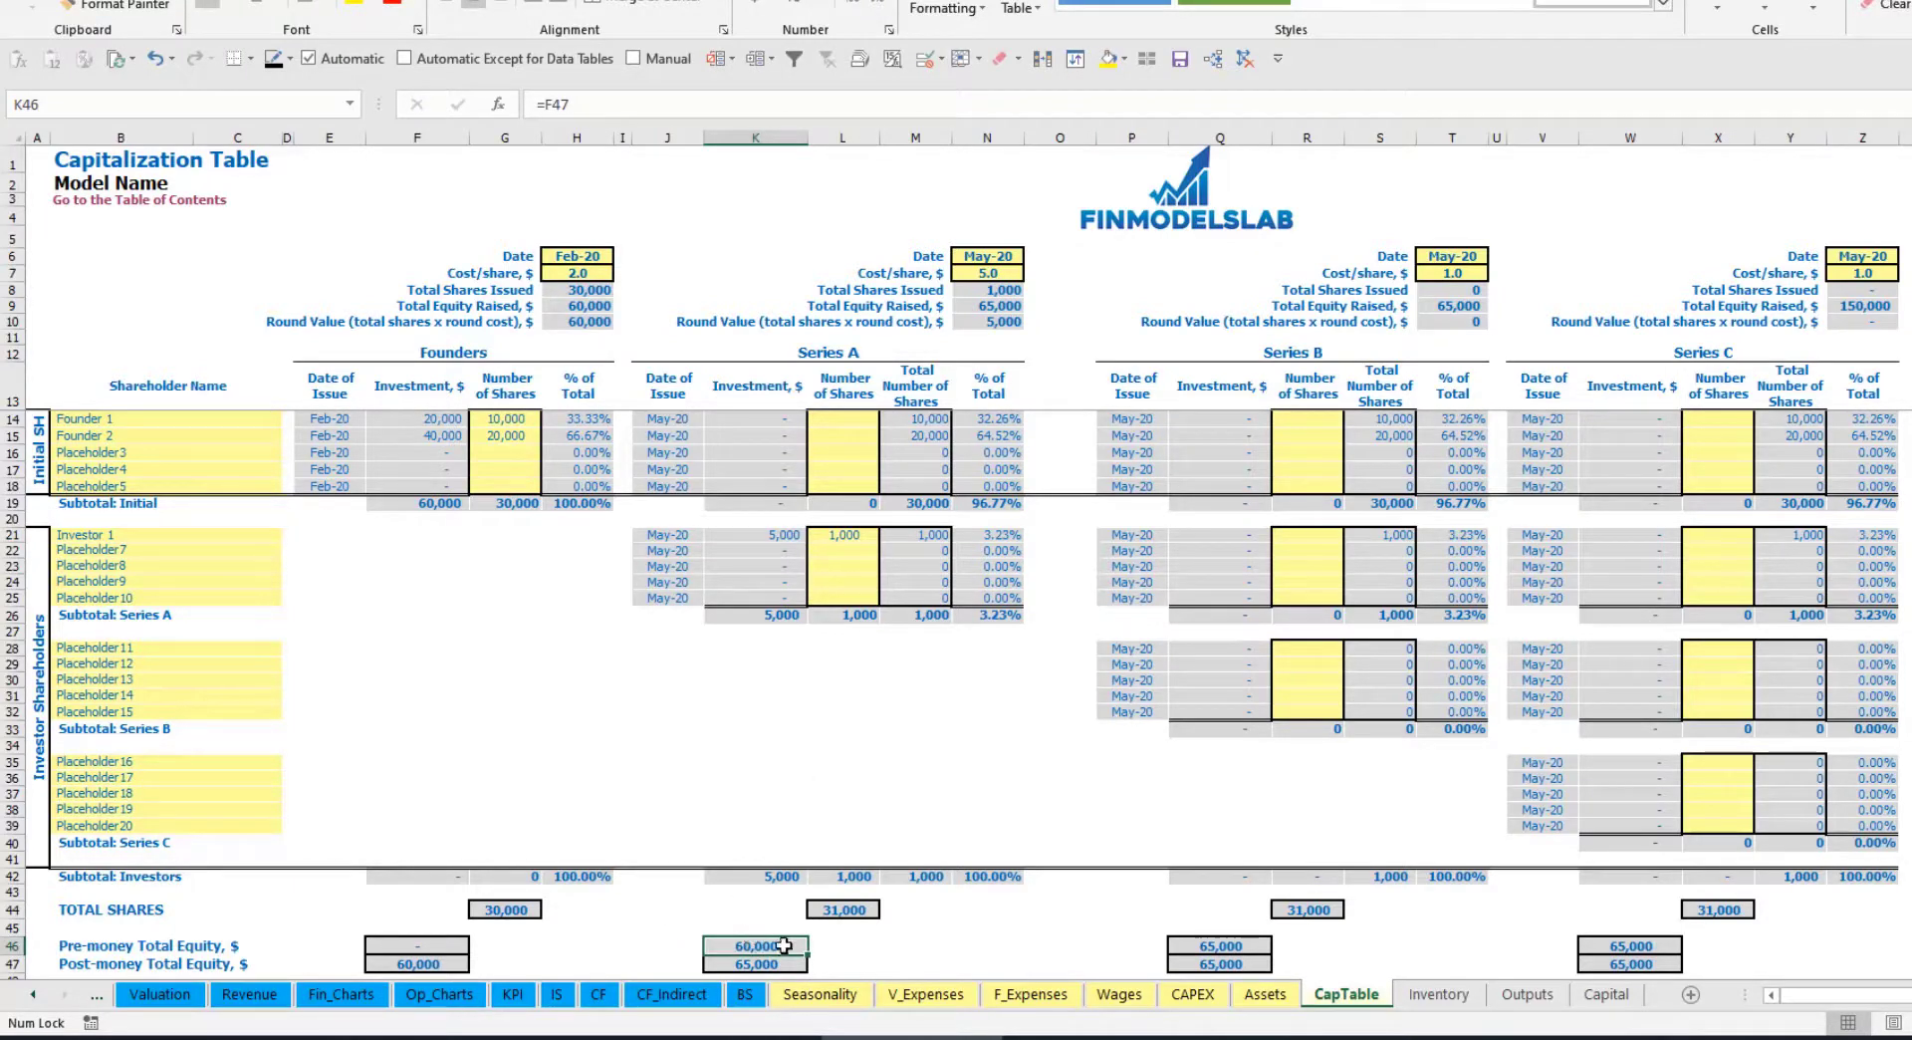
{"action": "key", "text": "Down"}
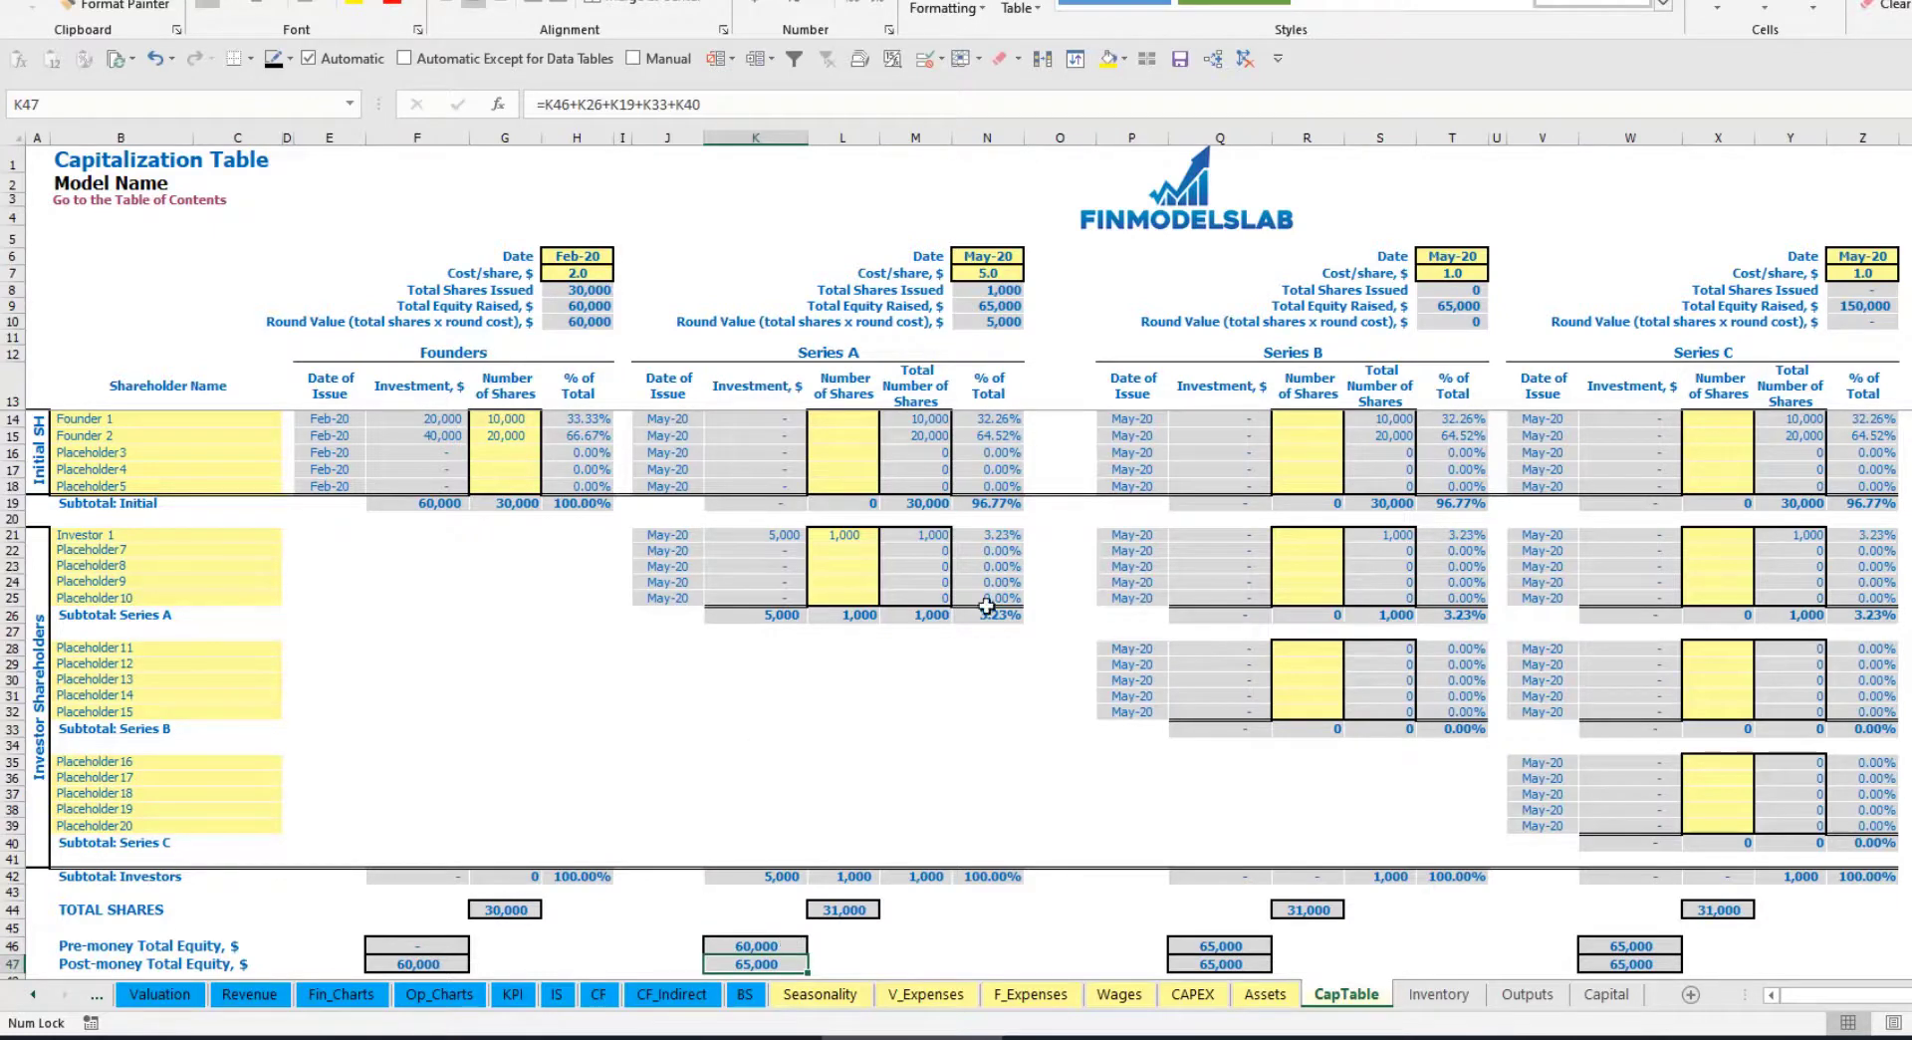
{"action": "left_click", "coordinate": [968, 535]}
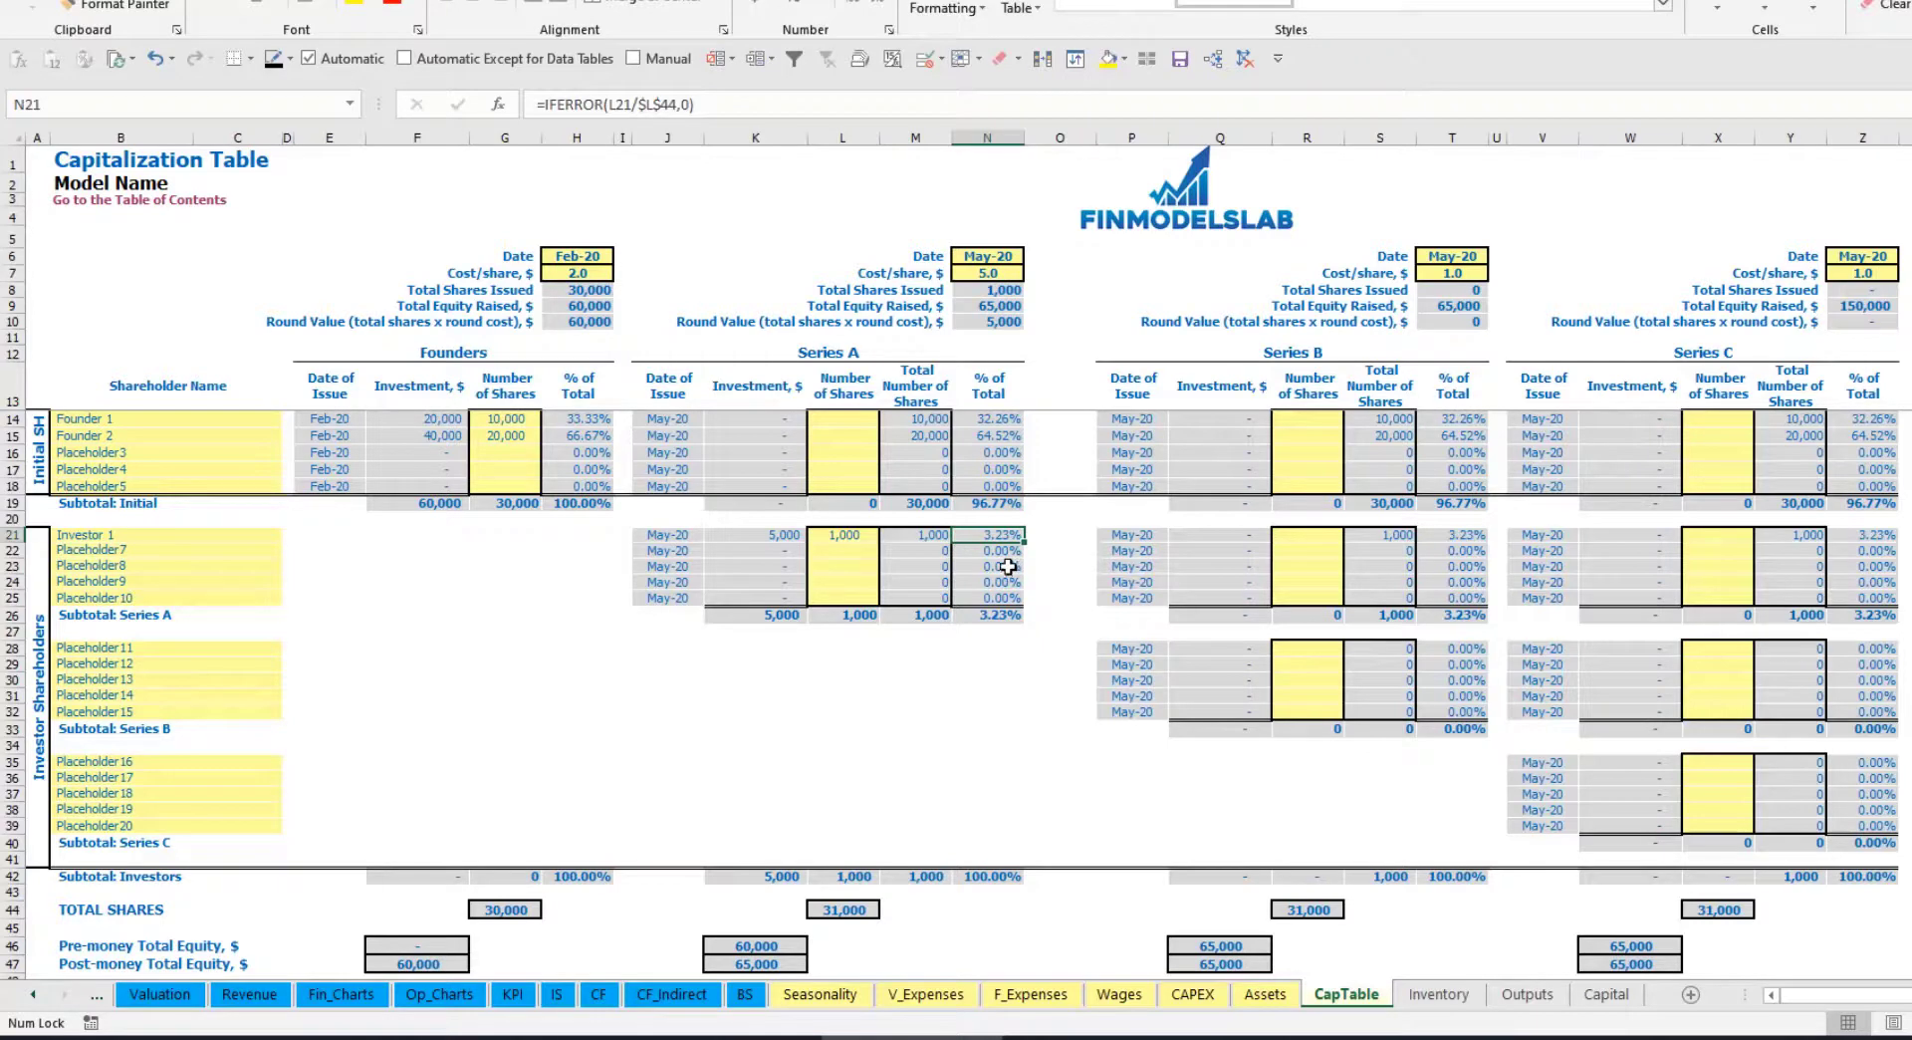
{"action": "left_click_drag", "start_coordinate": [210, 418], "coordinate": [211, 436]}
{"action": "left_click_drag", "start_coordinate": [990, 418], "coordinate": [992, 437]}
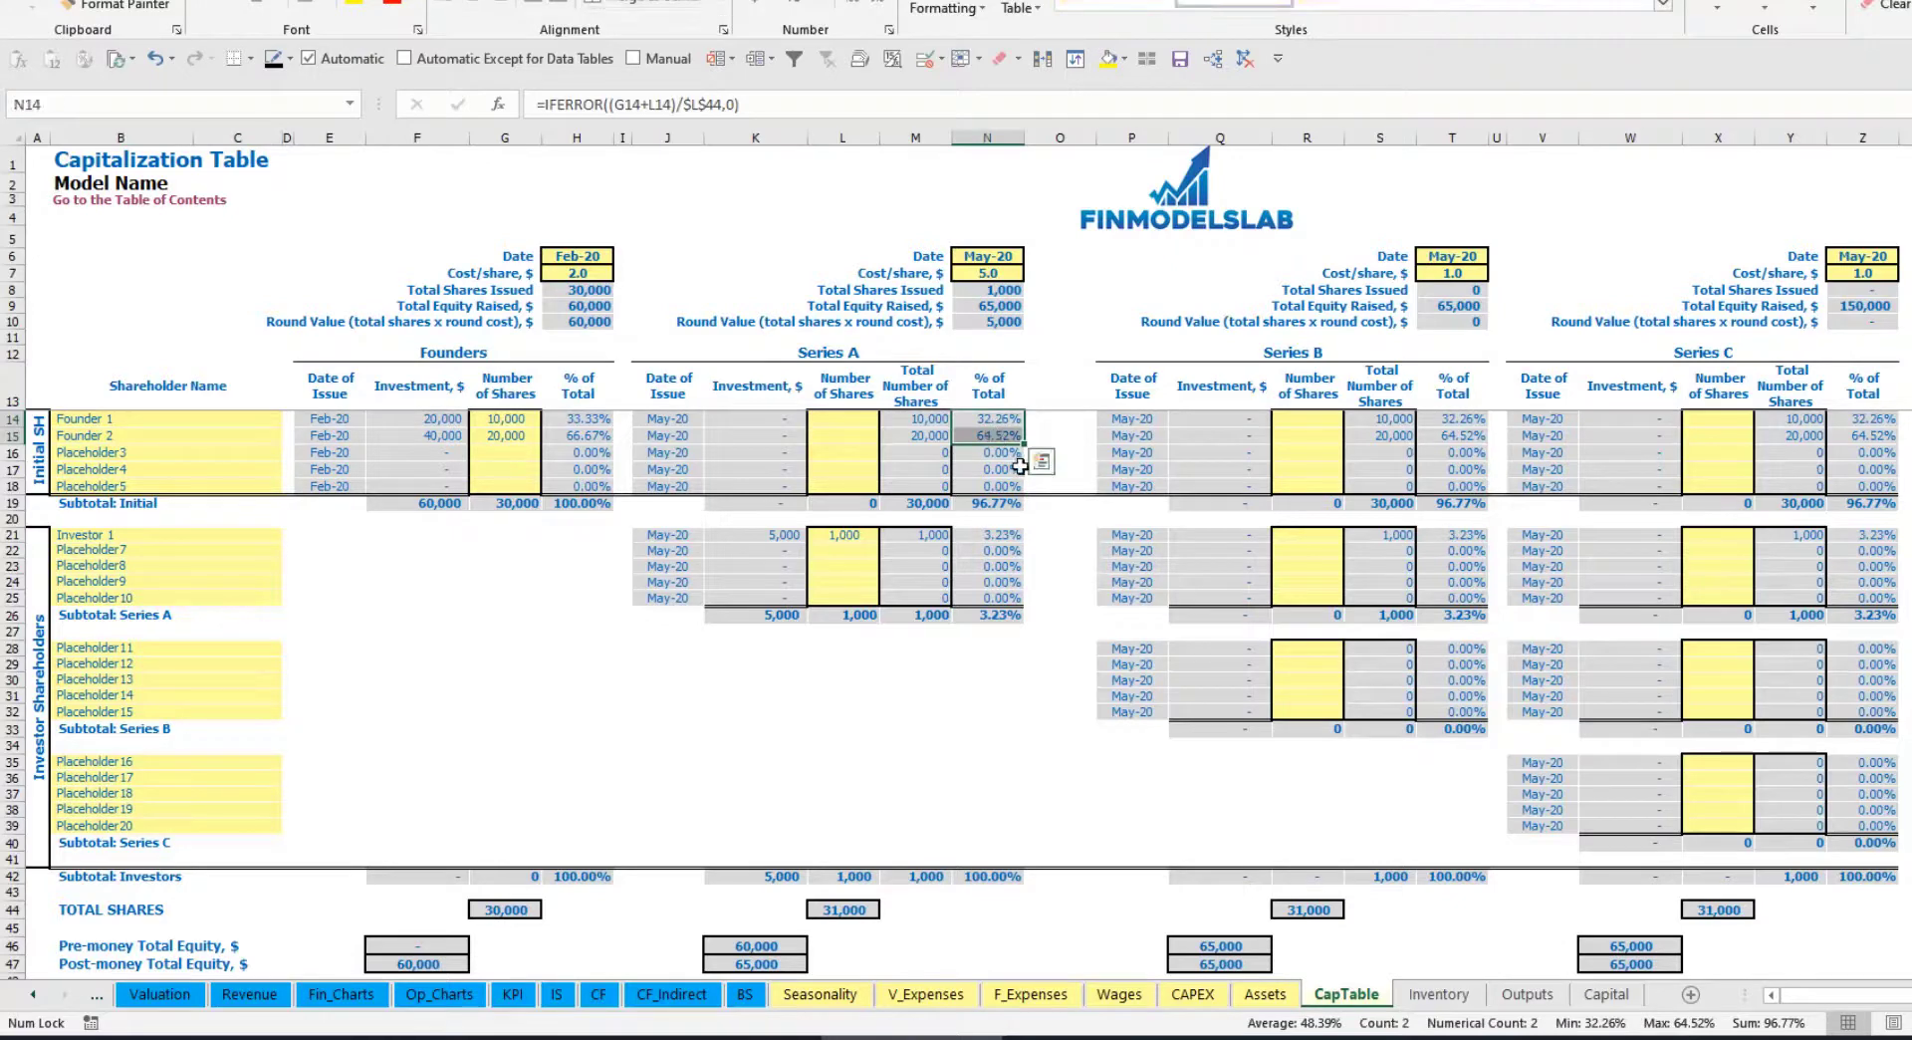
{"action": "key", "text": "Up"}
{"action": "key", "text": "Down"}
{"action": "key", "text": "Down"}
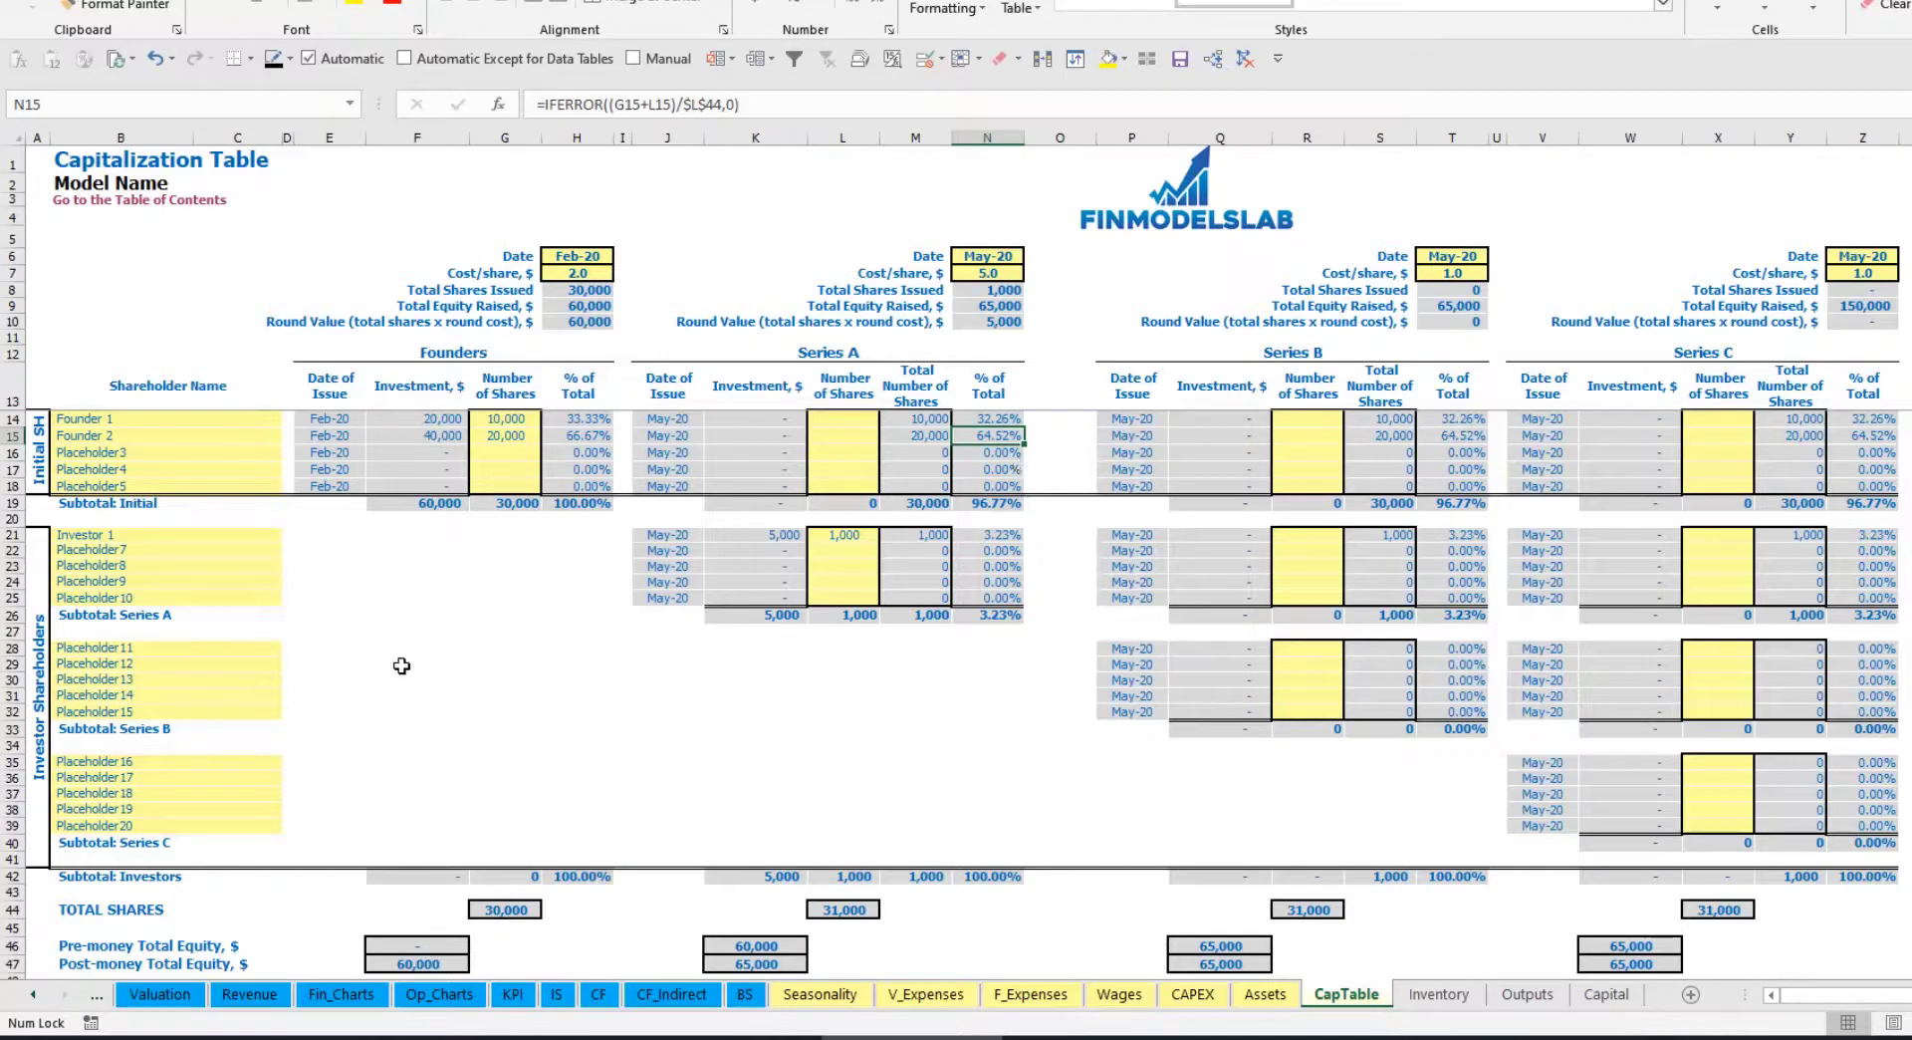
{"action": "left_click", "coordinate": [188, 663]}
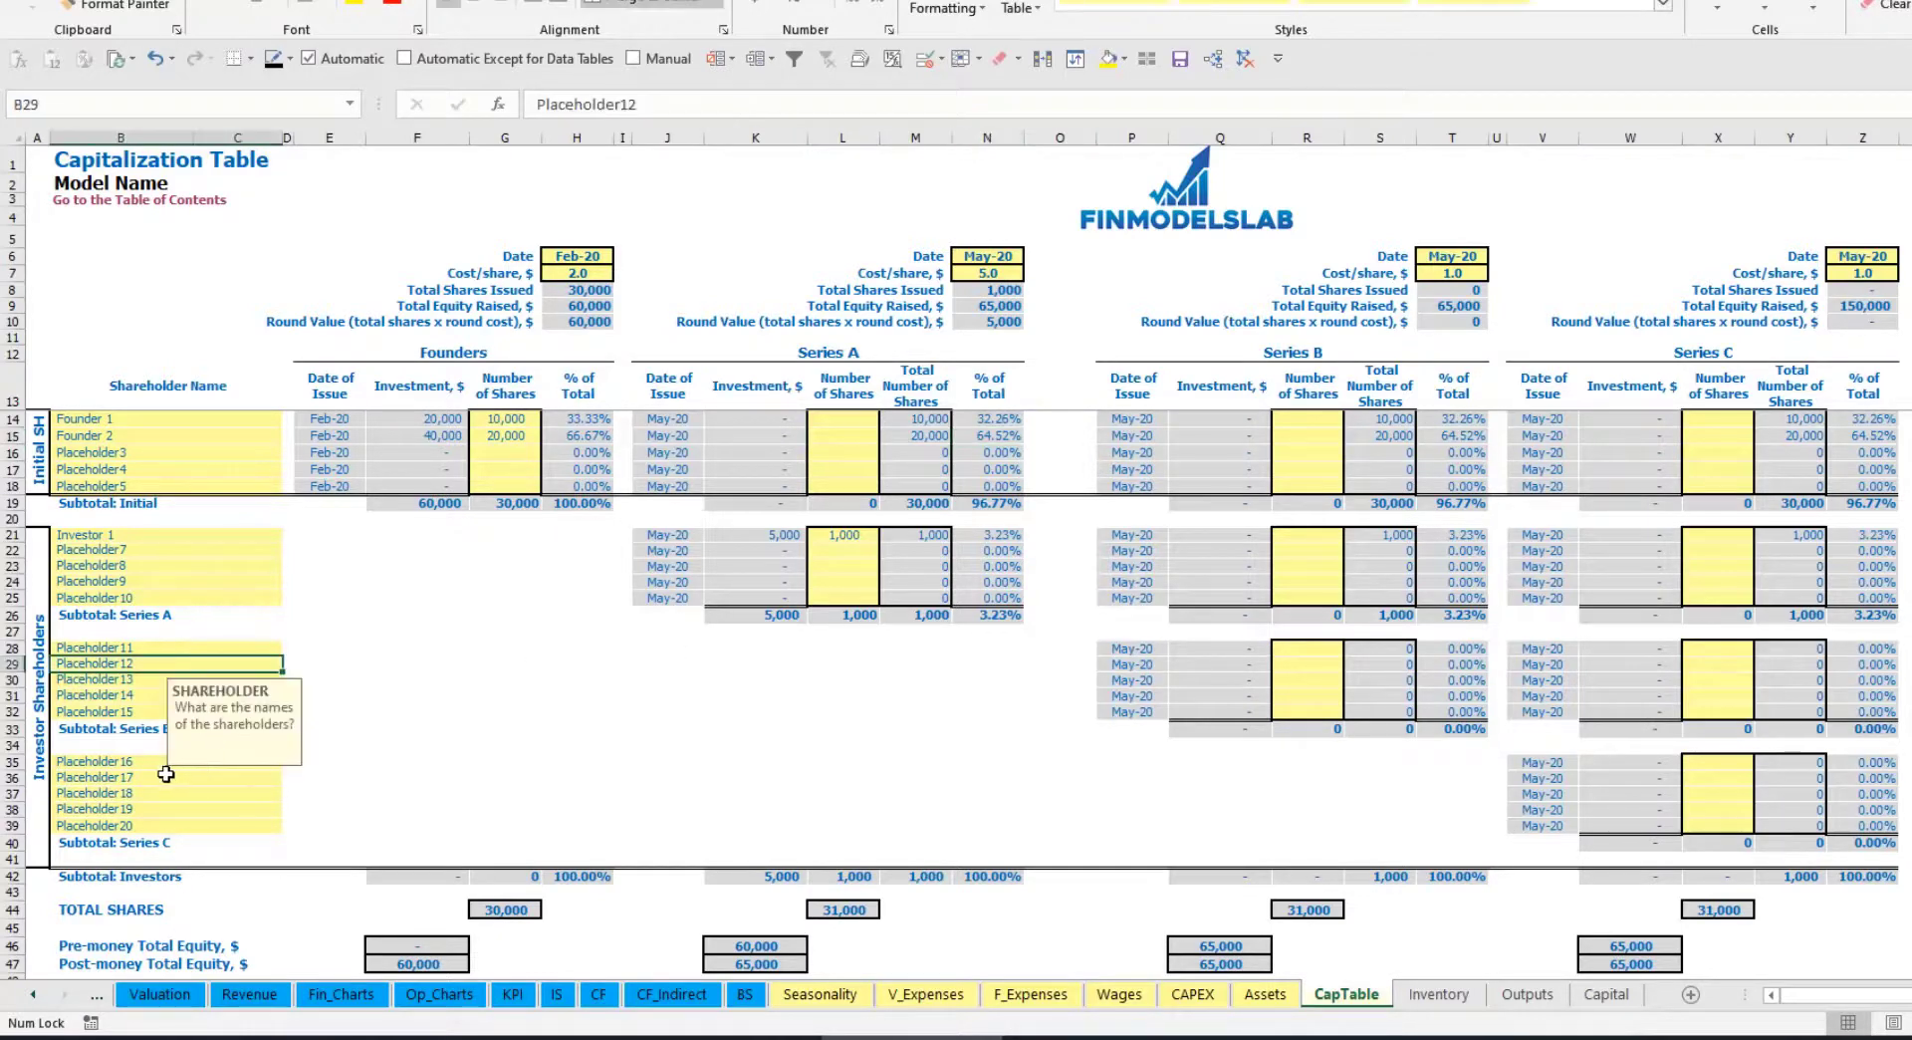